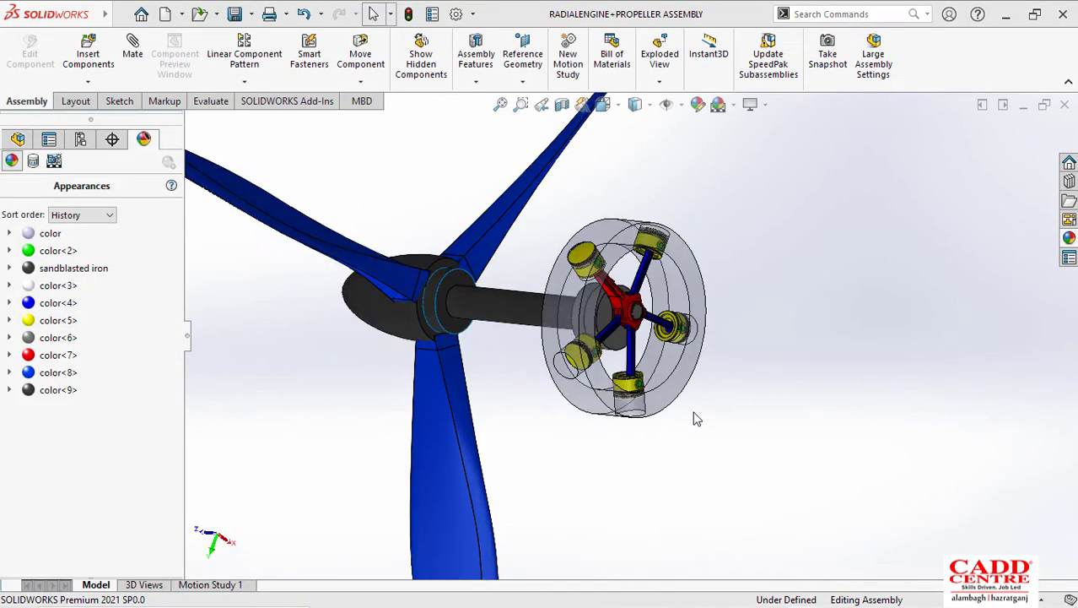
Step: Examine the radial engine and propeller assembly, including the pistons, articulated rods, master rod hub and crankshaft, from several angles
scroll(697, 414, up, 2)
middle_drag(696, 415, 630, 333)
scroll(631, 333, down, 2)
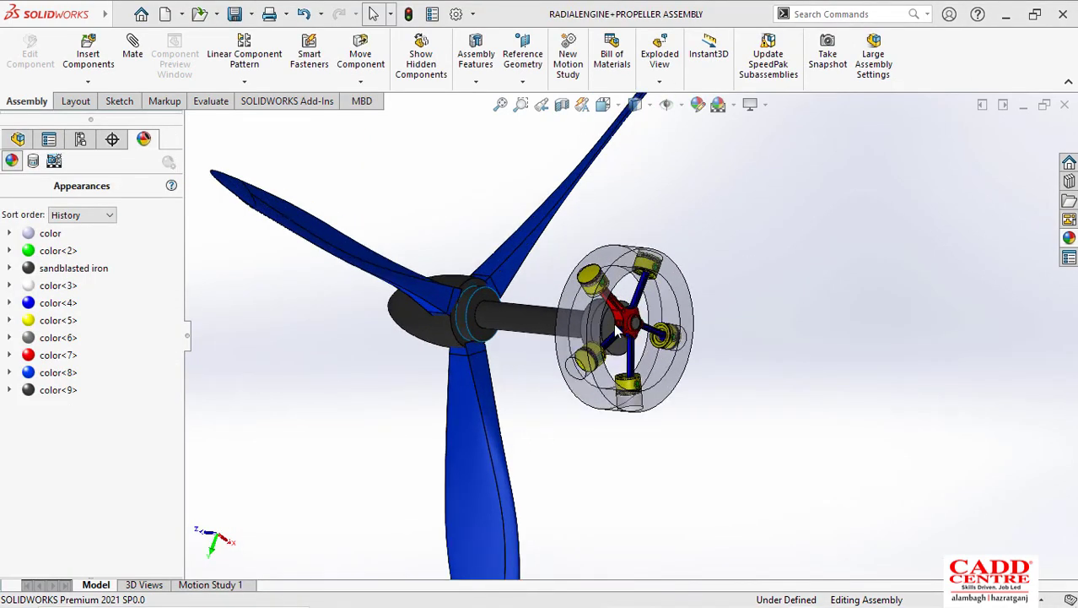
scroll(616, 329, down, 2)
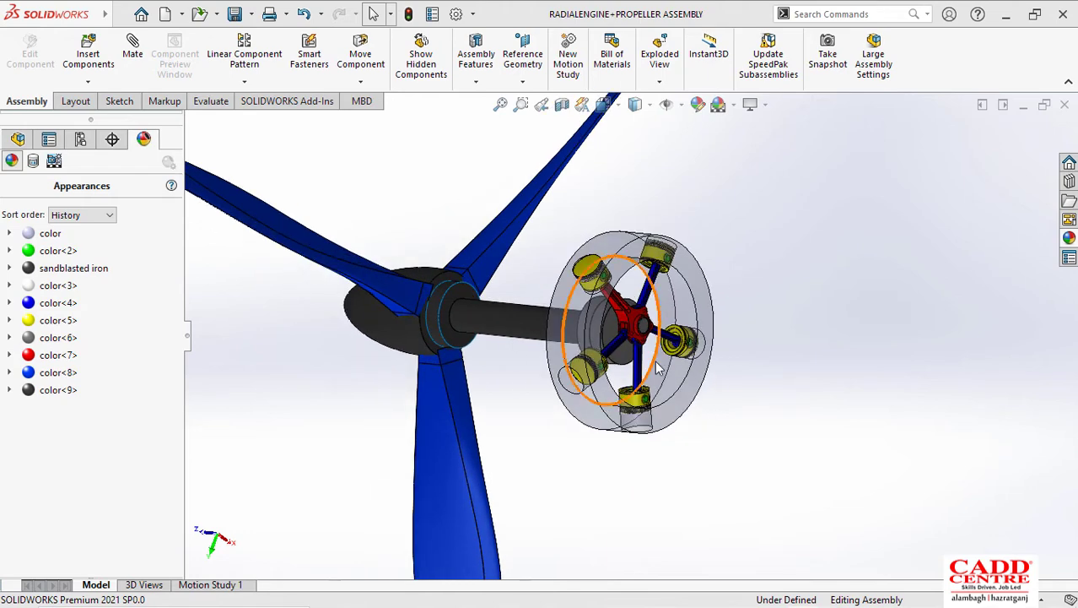
middle_drag(725, 391, 709, 408)
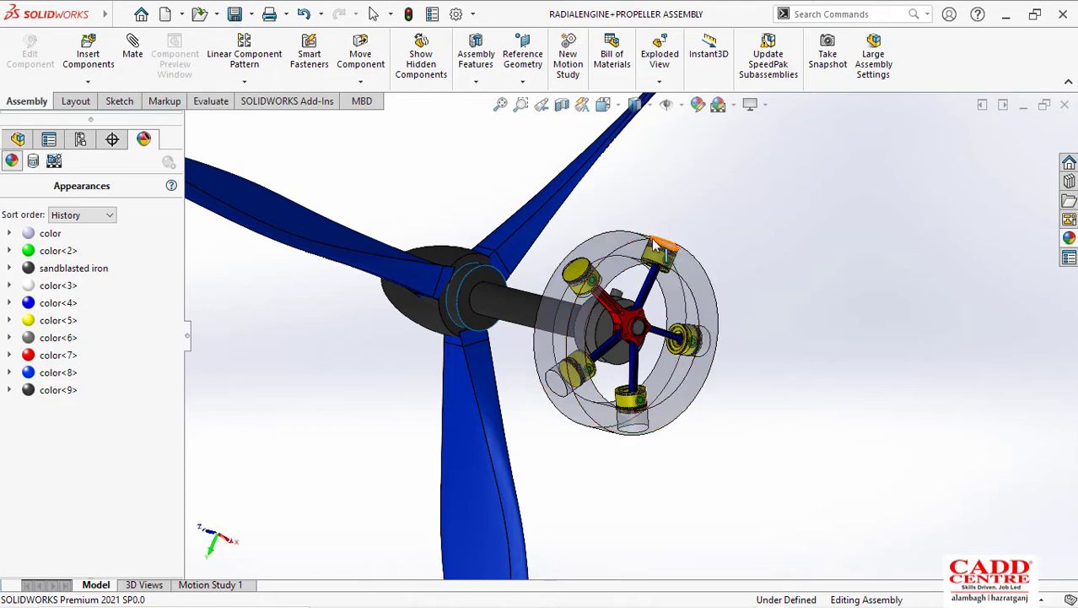
scroll(625, 296, down, 5)
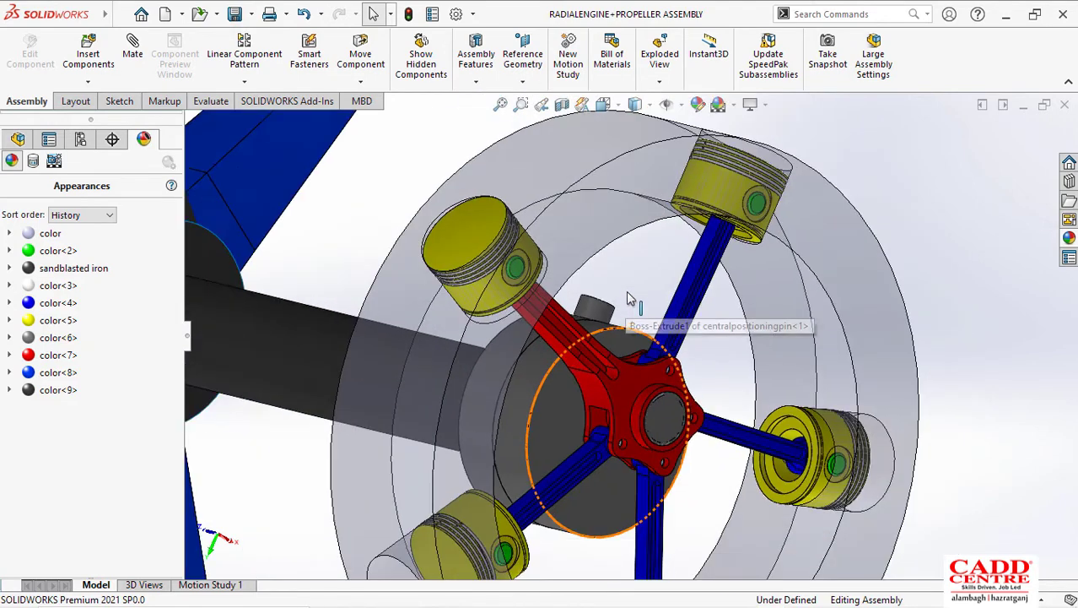
scroll(566, 397, up, 5)
scroll(557, 414, down, 3)
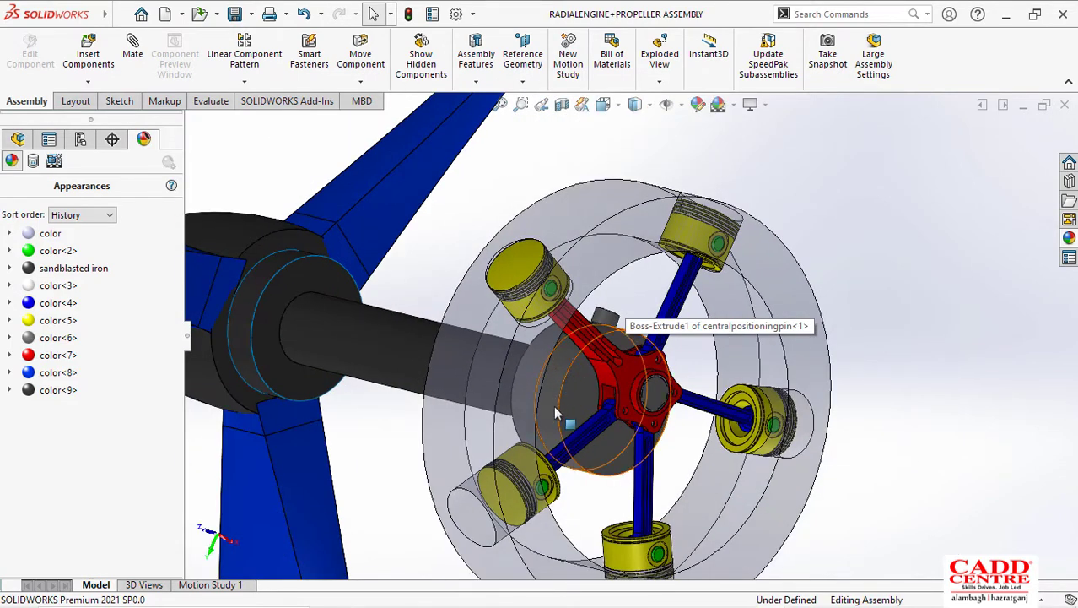
scroll(556, 412, down, 4)
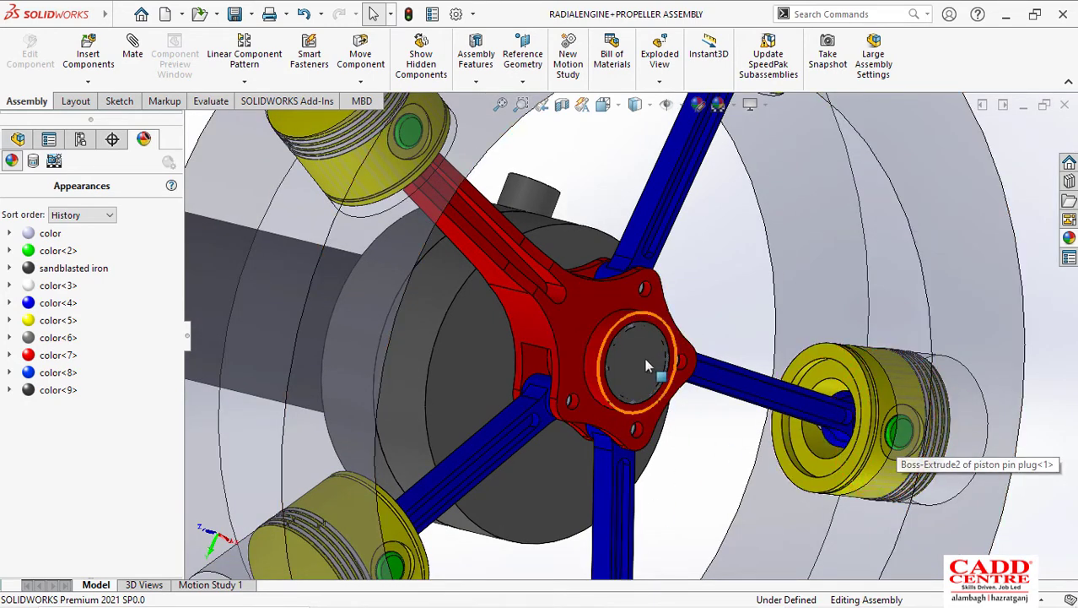
scroll(589, 459, up, 6)
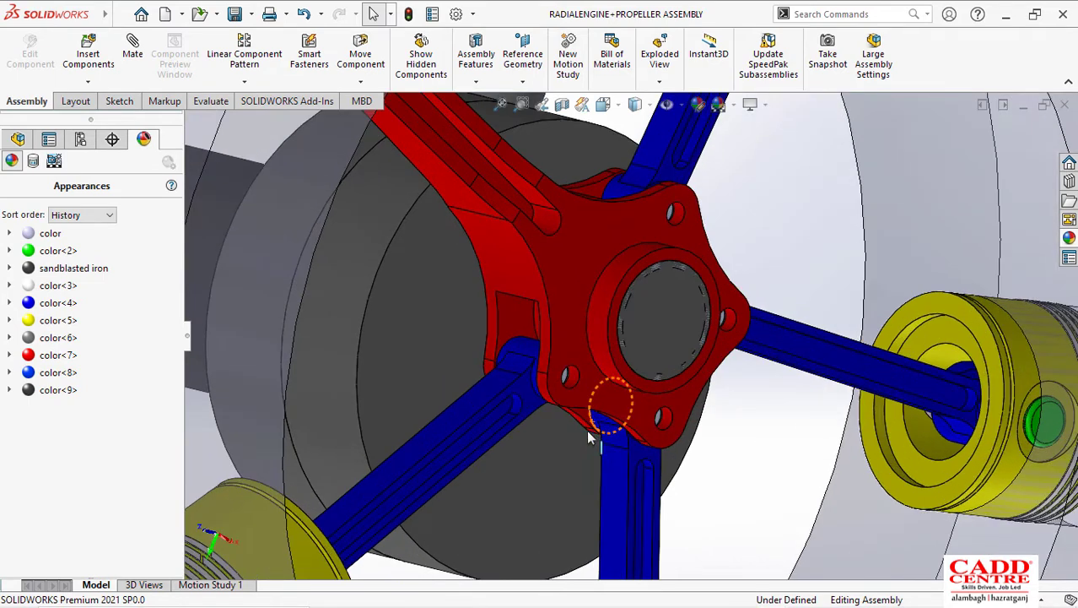
scroll(622, 342, up, 3)
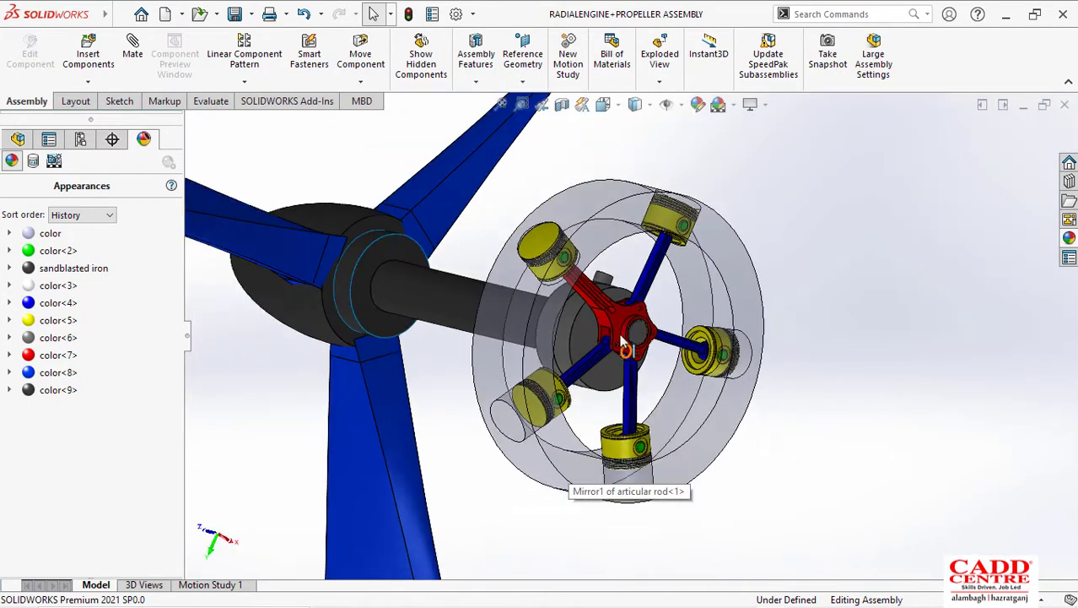
scroll(622, 274, up, 1)
scroll(618, 270, down, 1)
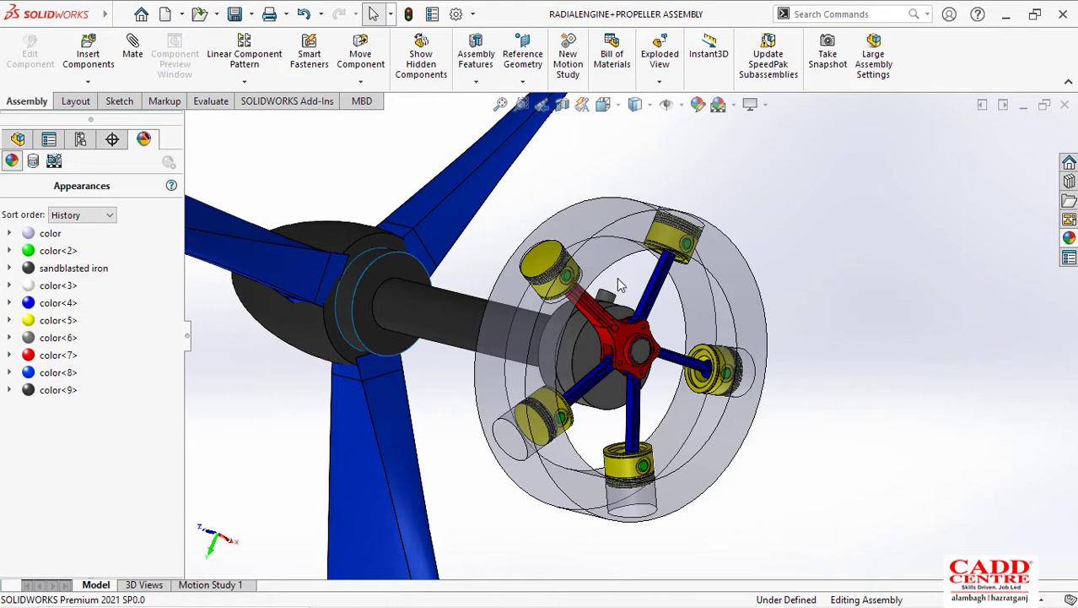
scroll(619, 286, up, 1)
middle_drag(619, 306, 631, 293)
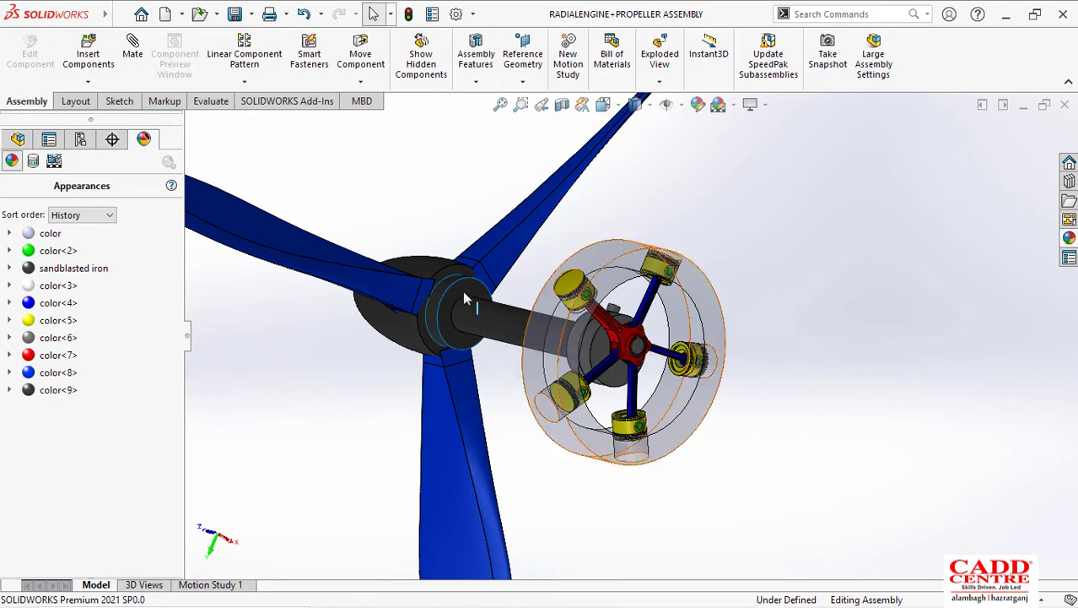
Step: Turn the crankshaft disc with Move Component in Free Drag mode to run the engine and propeller, and finish the command
click(360, 82)
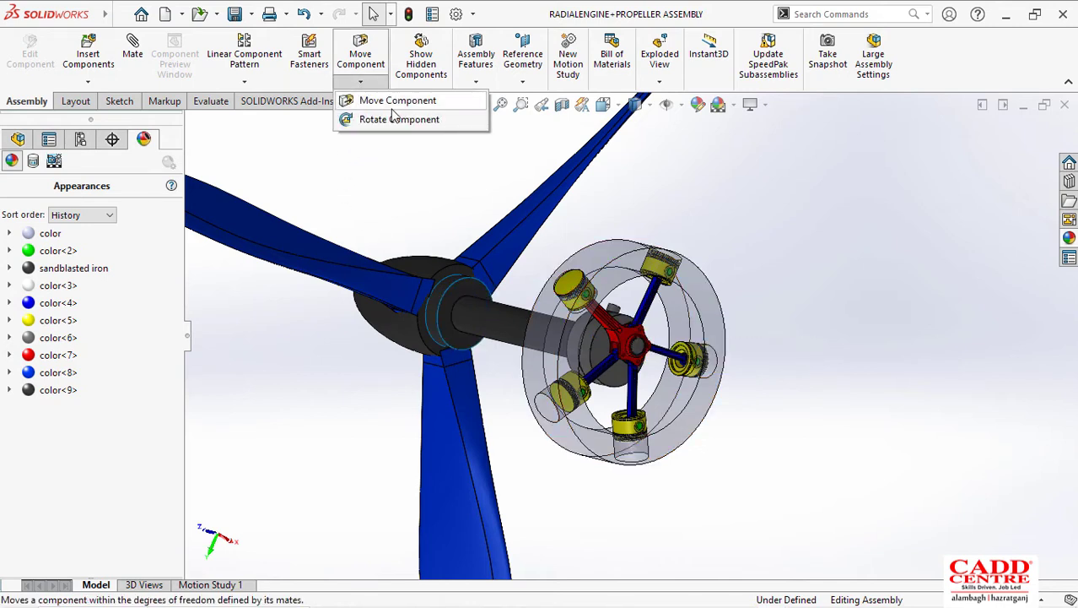
click(392, 108)
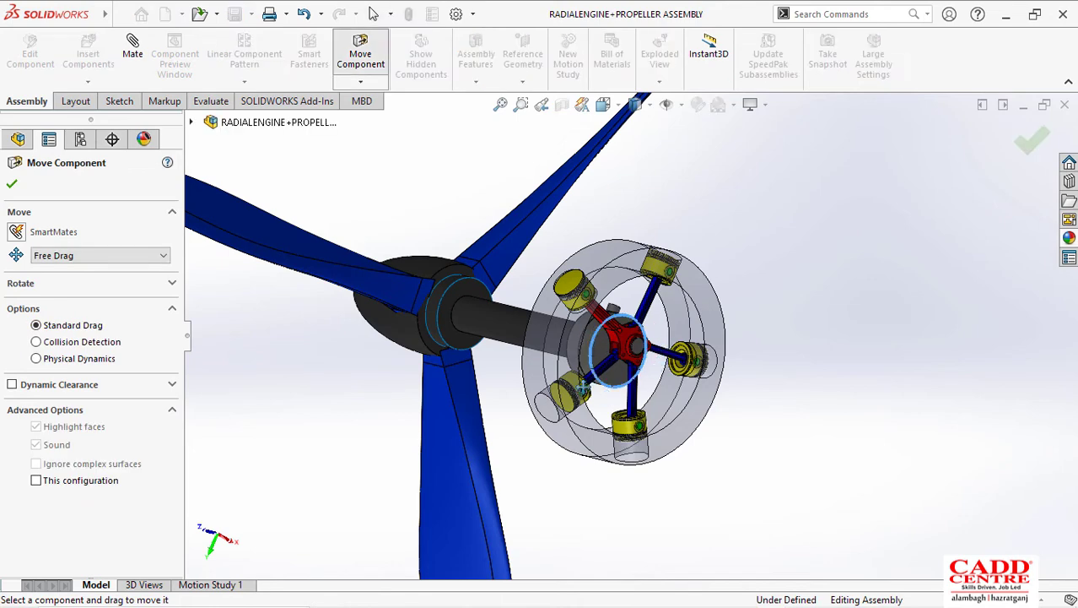
drag(583, 386, 664, 307)
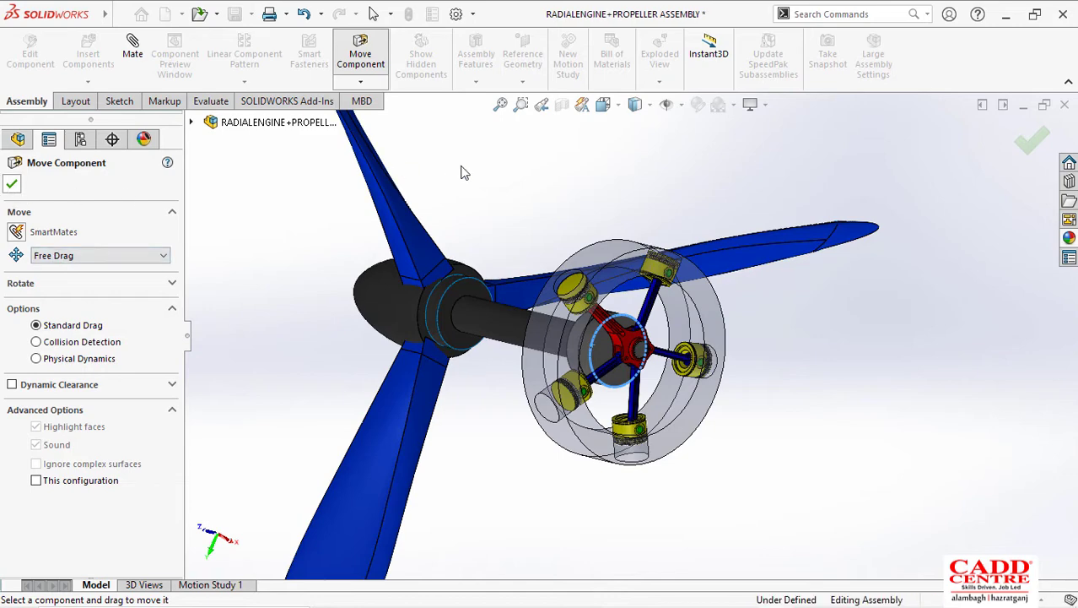
click(143, 139)
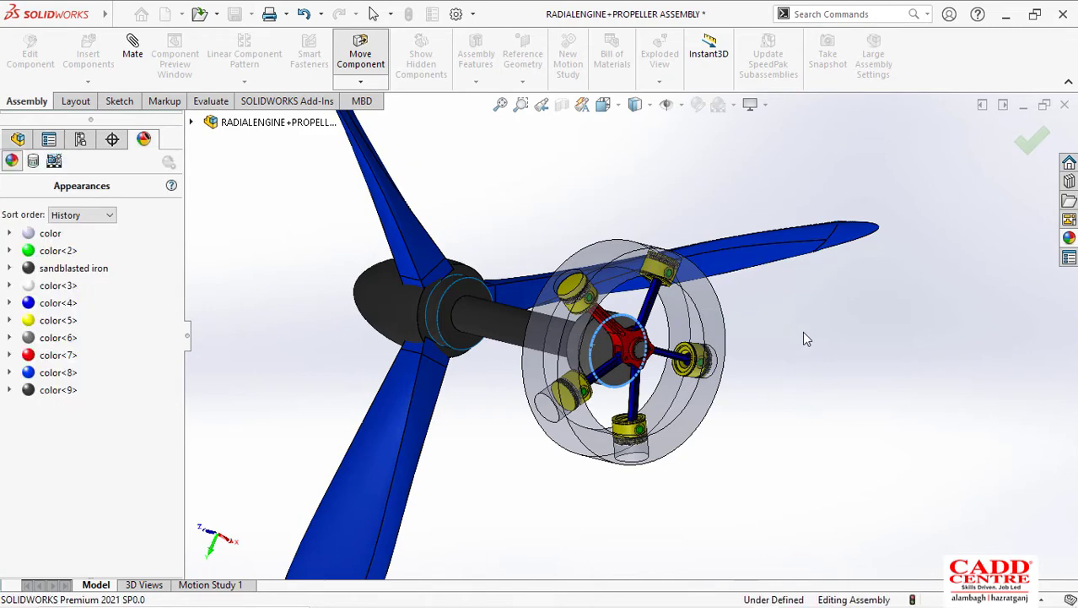
Step: Inspect the red master rod and its connections to the piston rods and crankshaft, close up and from the front and side
scroll(604, 348, down, 6)
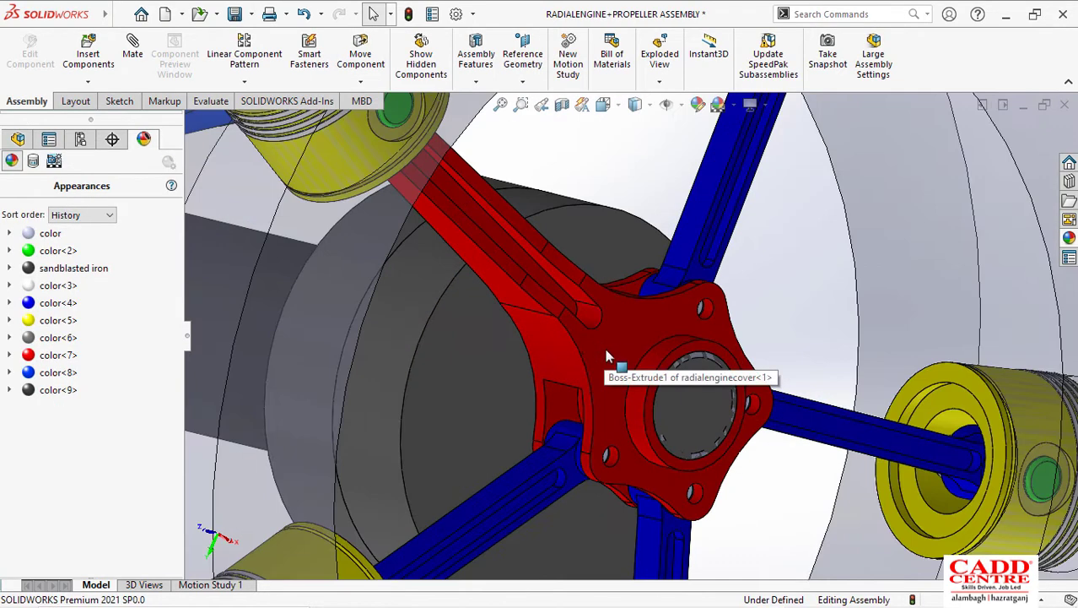
scroll(604, 352, up, 5)
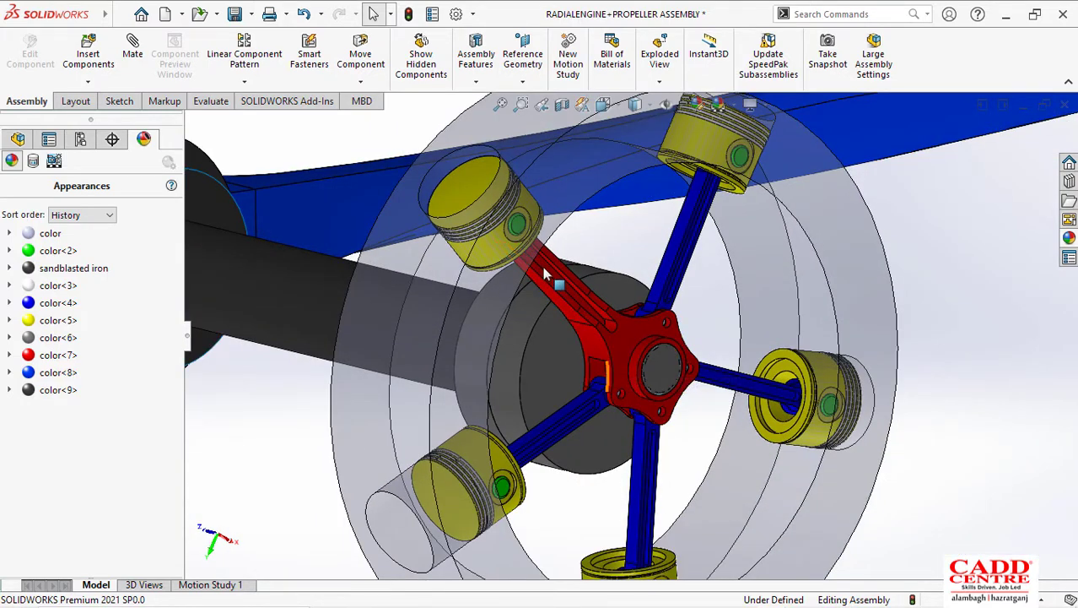
scroll(623, 359, down, 2)
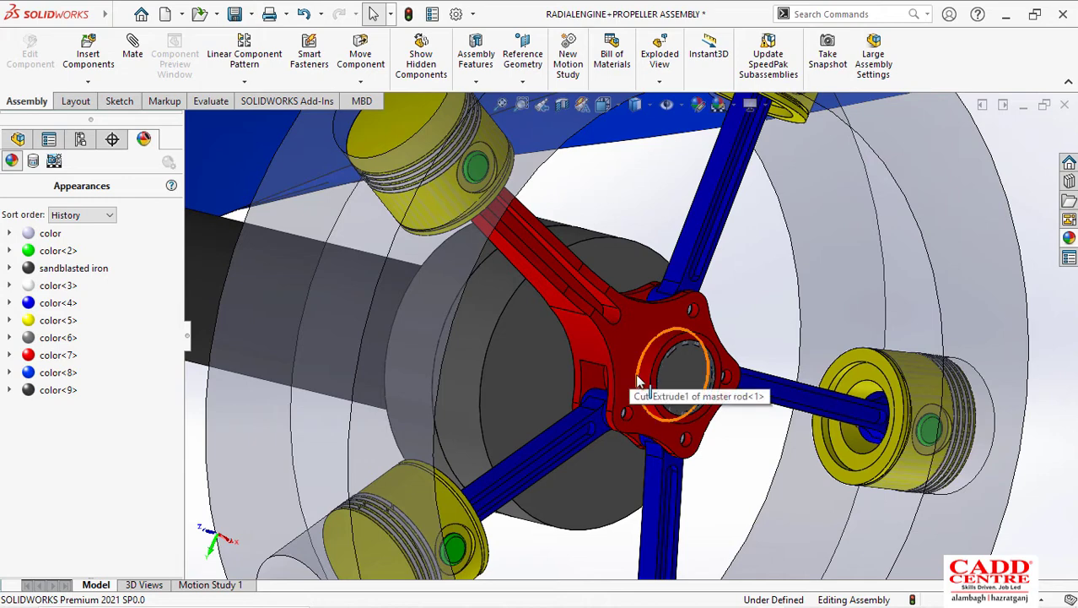
scroll(636, 367, up, 3)
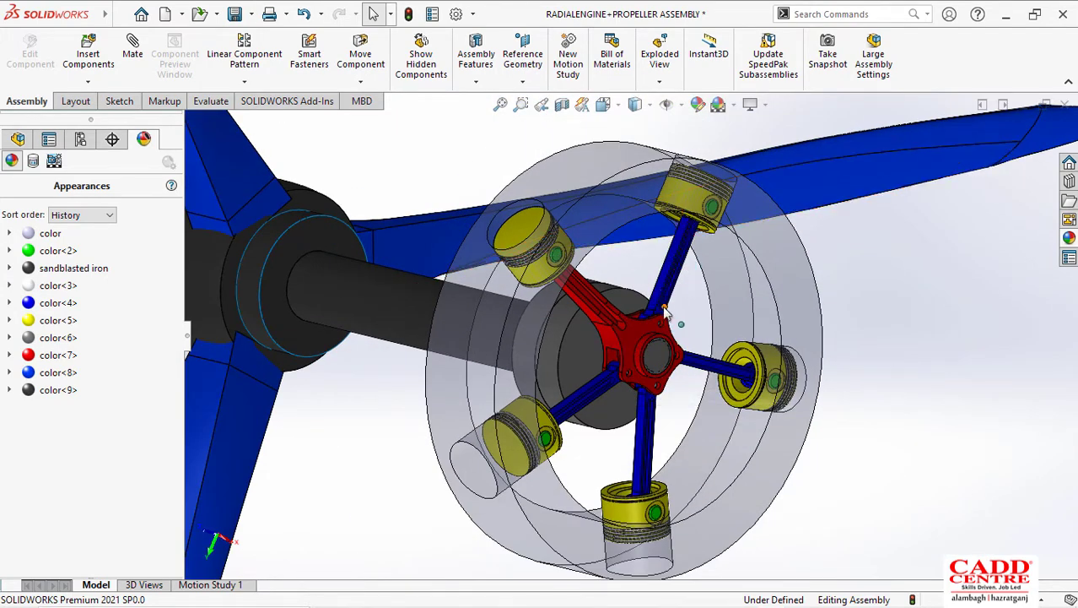
alt+middle_drag(639, 418, 582, 316)
scroll(667, 404, down, 2)
scroll(666, 403, up, 5)
scroll(578, 318, down, 4)
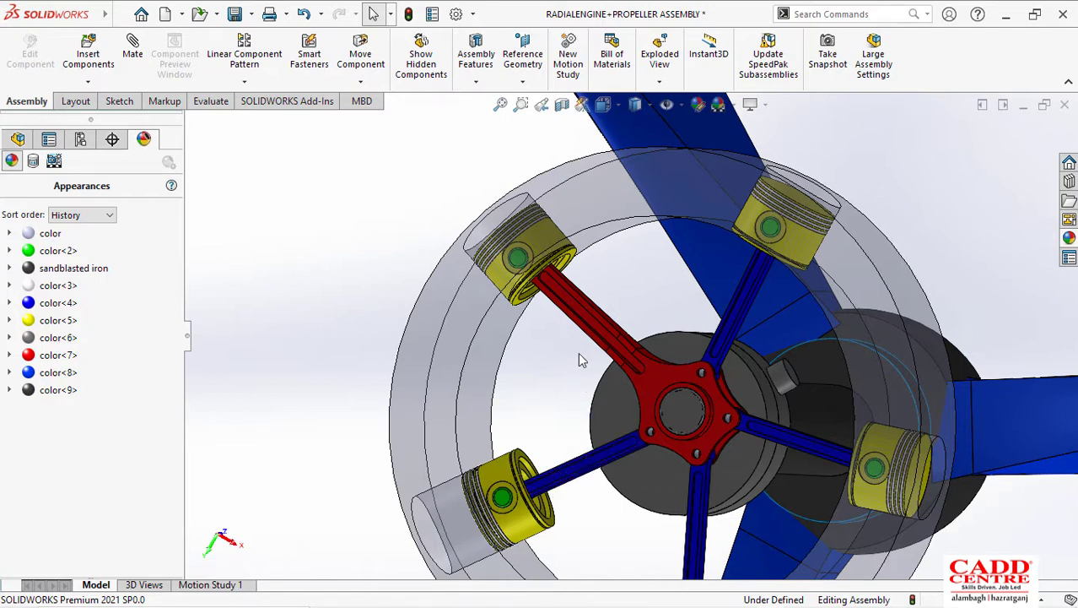
middle_drag(603, 367, 593, 307)
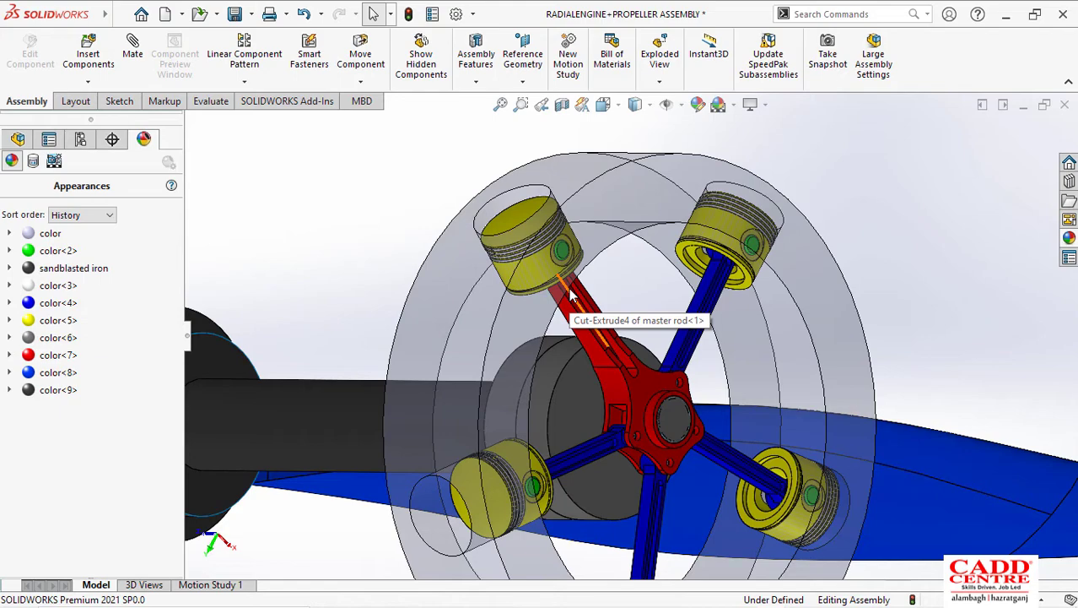
Step: Switch to SOLIDWORKS 2016 and on to the Photos window to review the views and dimensions of the master rod
key(super+Tab)
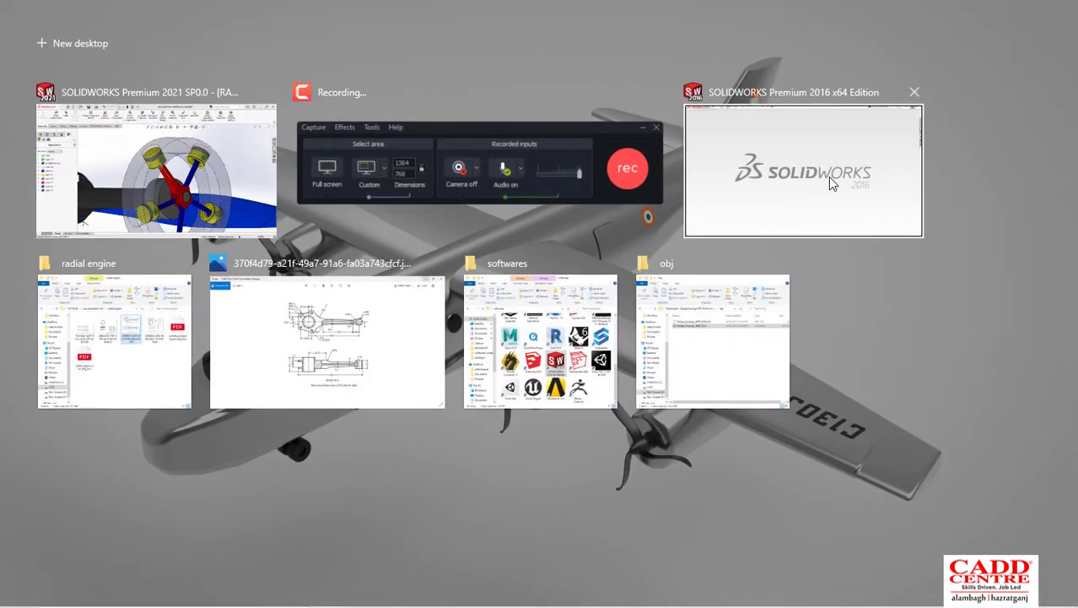
click(831, 183)
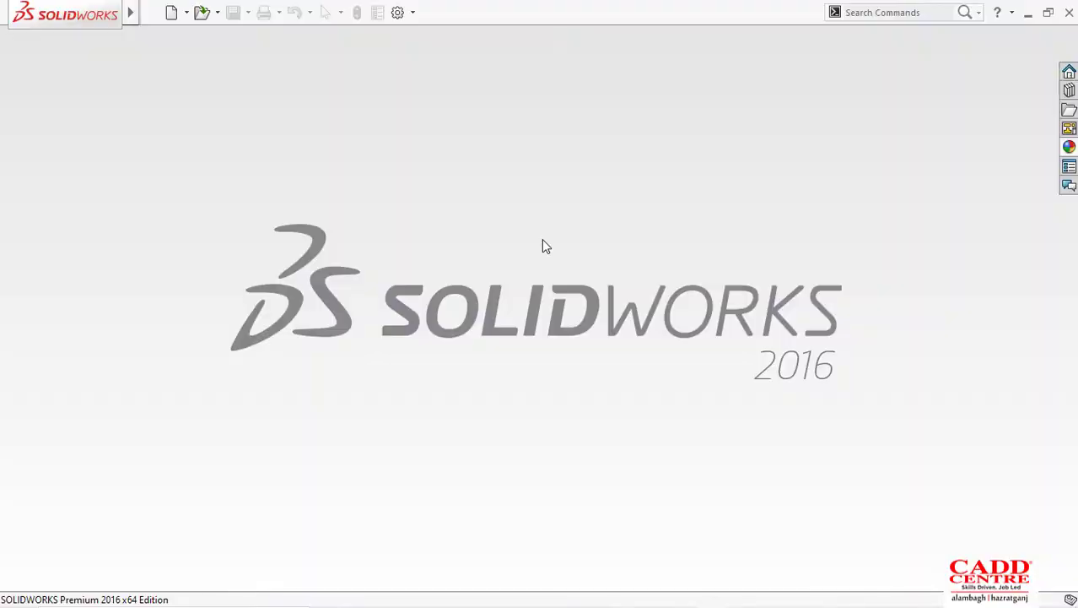
key(super+Tab)
click(430, 341)
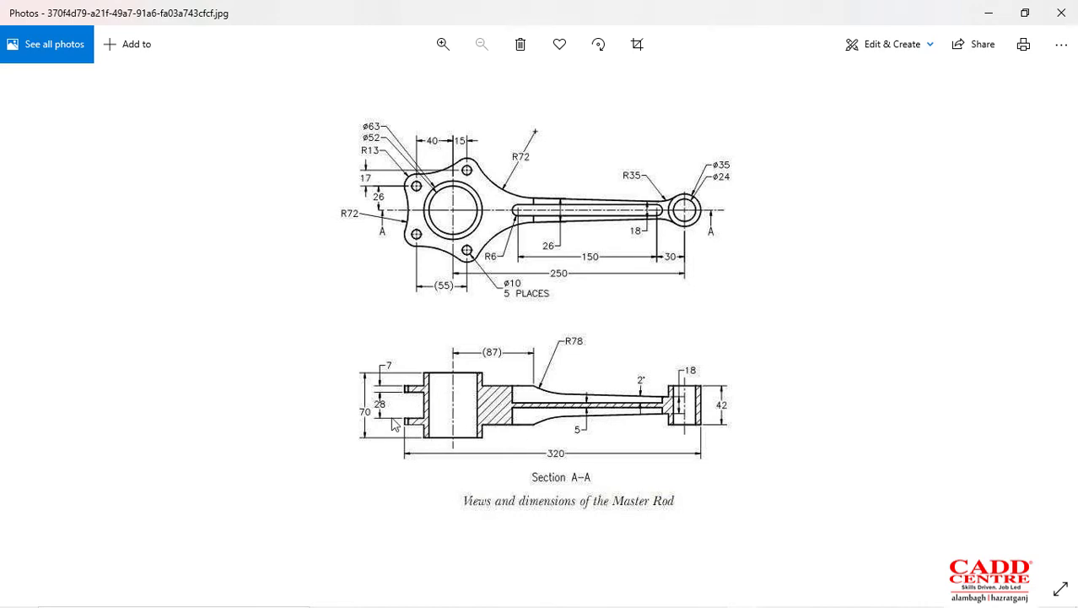
Step: Switch to SOLIDWORKS 2016 and create a new part document
key(super+Tab)
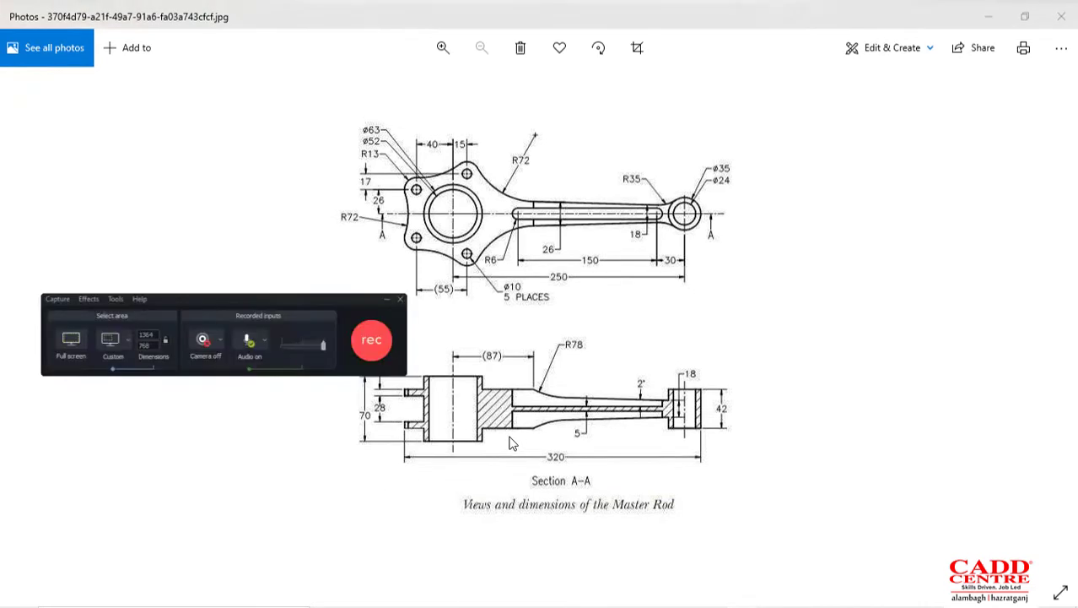
click(436, 153)
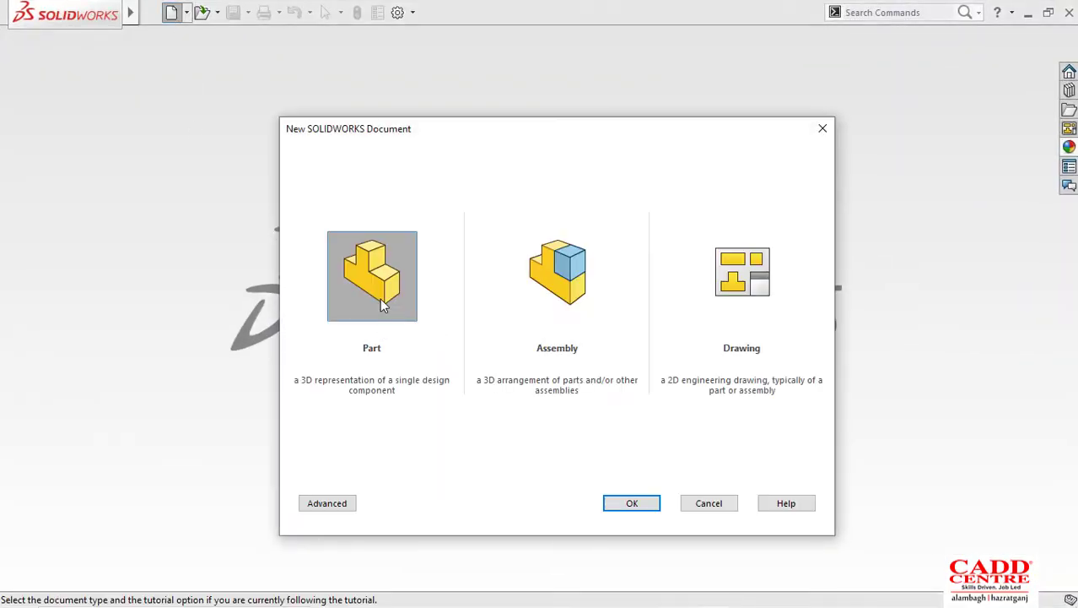
double_click(380, 301)
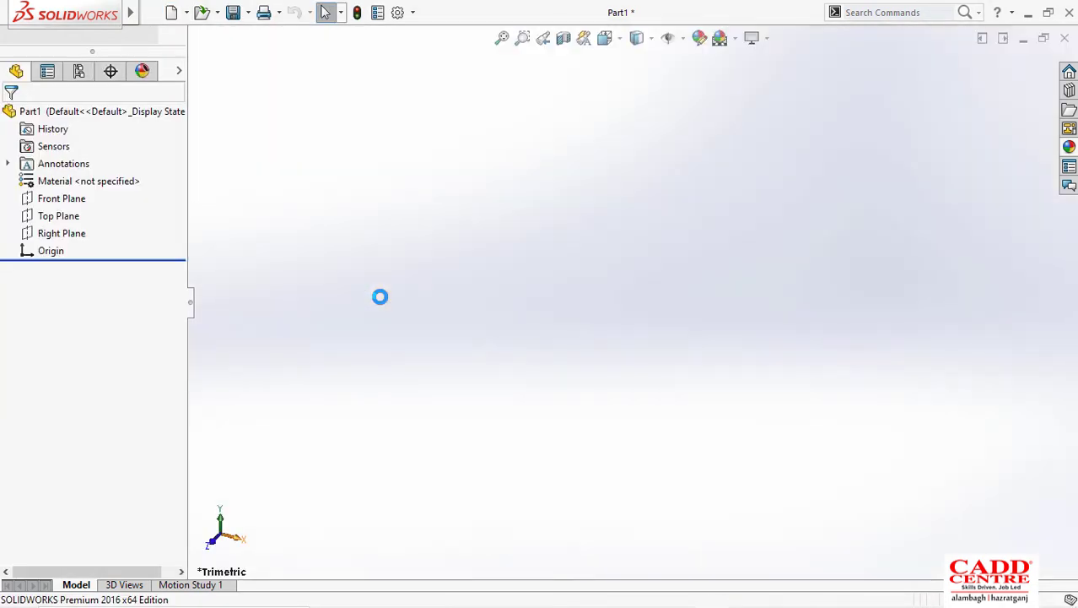
Step: Check the master rod drawing in Photos, return to SOLIDWORKS 2016 and start a sketch on the Top Plane
key(super+Tab)
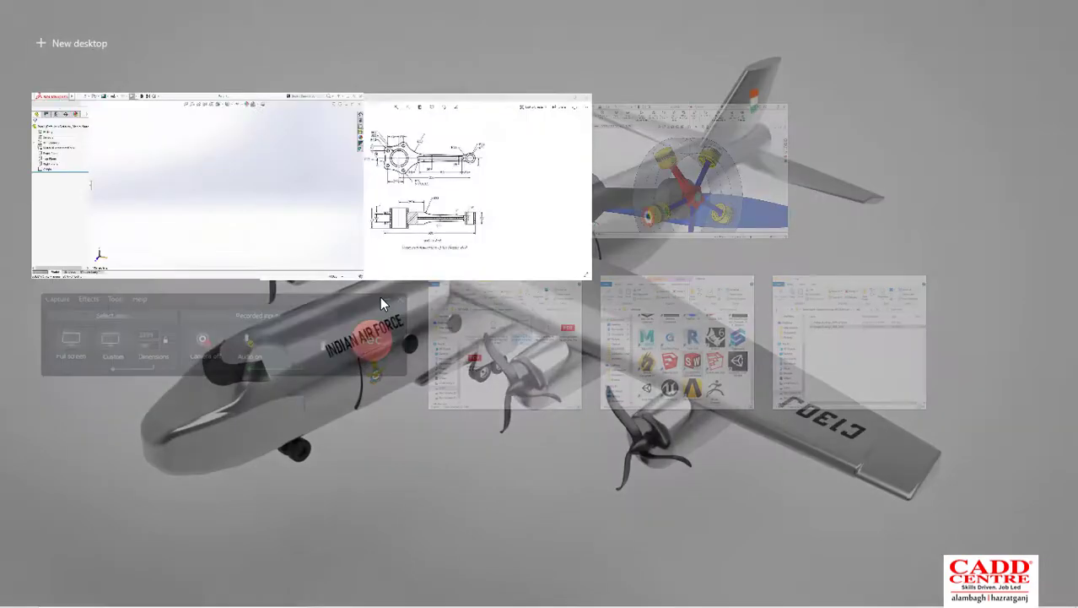
click(399, 173)
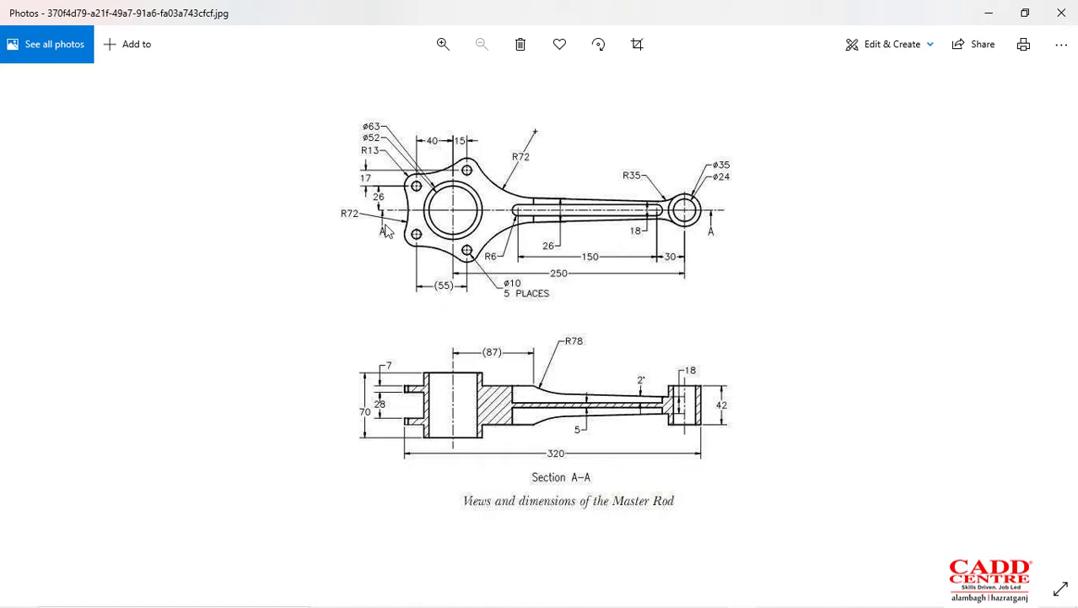
key(super+Tab)
click(400, 202)
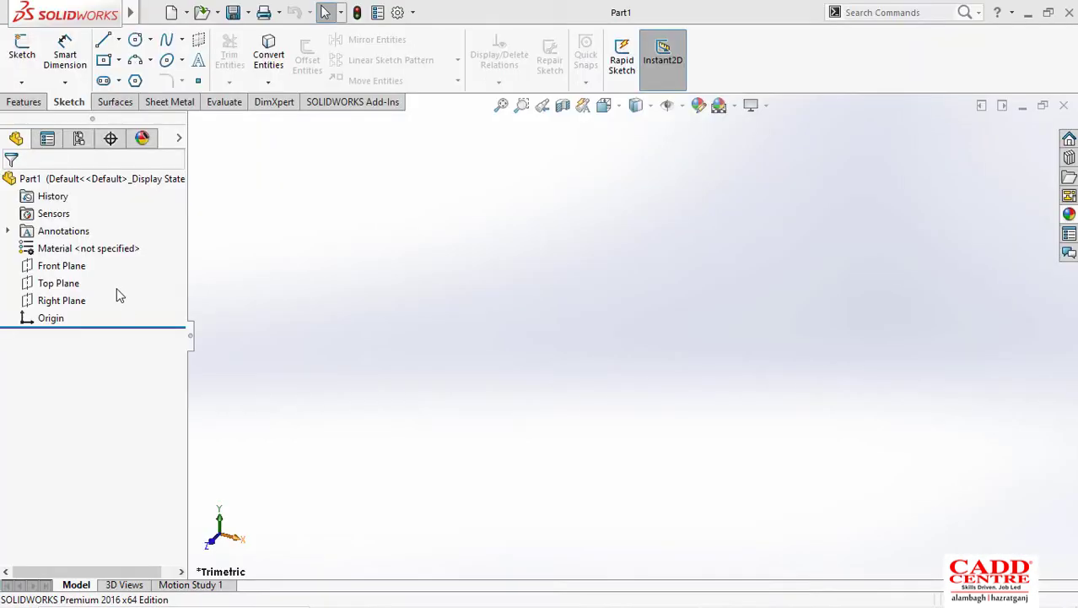
right_click(64, 285)
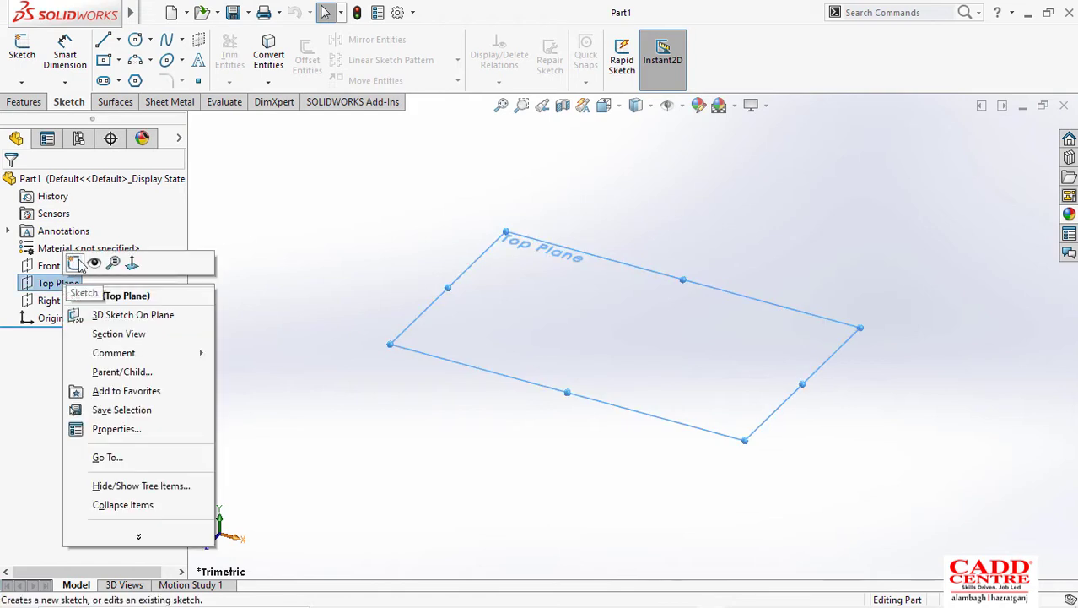
click(75, 263)
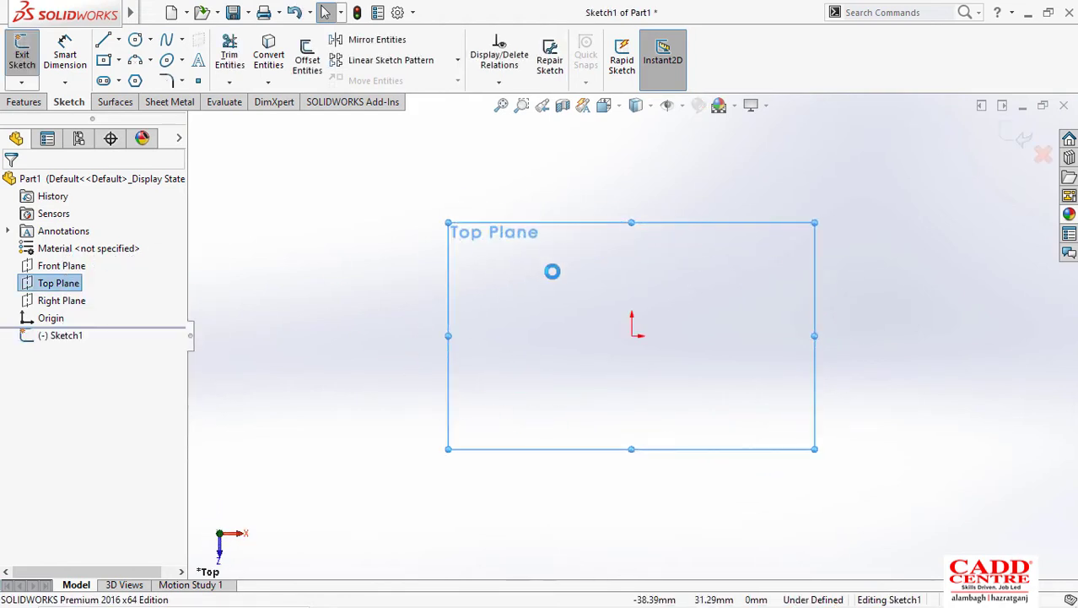
Step: Examine the dimensions of the master rod's upper view in Photos at 200% and return to the open sketch in SOLIDWORKS 2016
key(super+Tab)
click(442, 221)
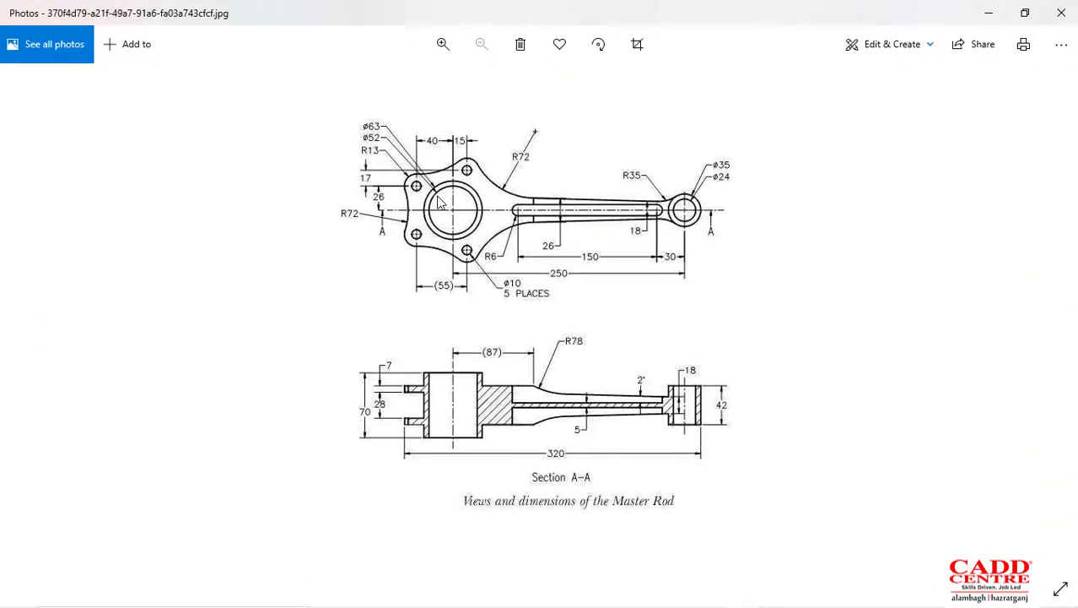
ctrl+scroll(494, 216, up, 2)
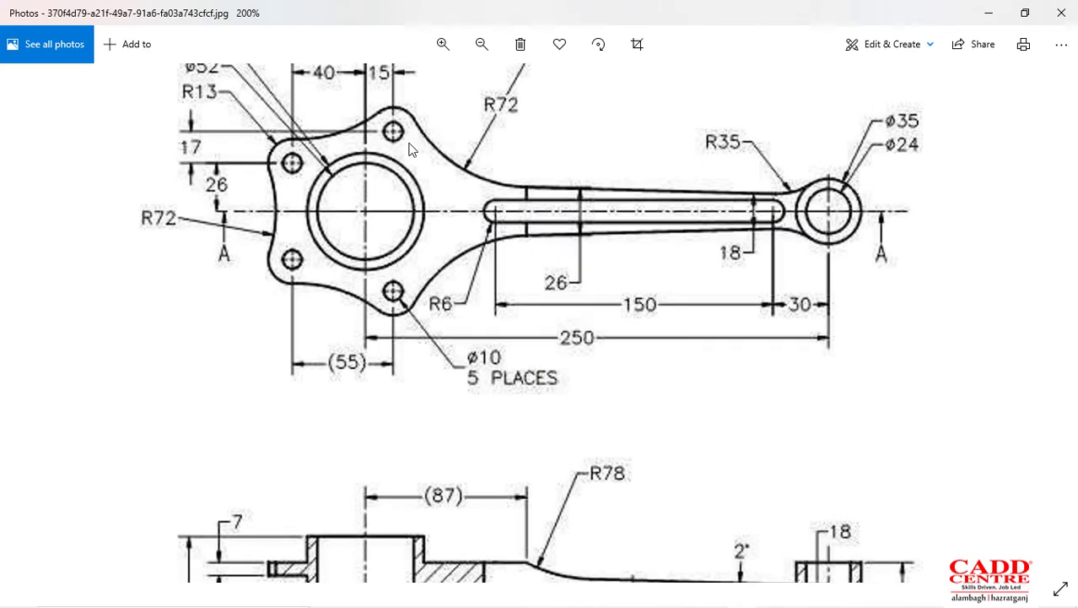
scroll(435, 192, up, 2)
scroll(426, 254, down, 2)
drag(427, 265, 447, 334)
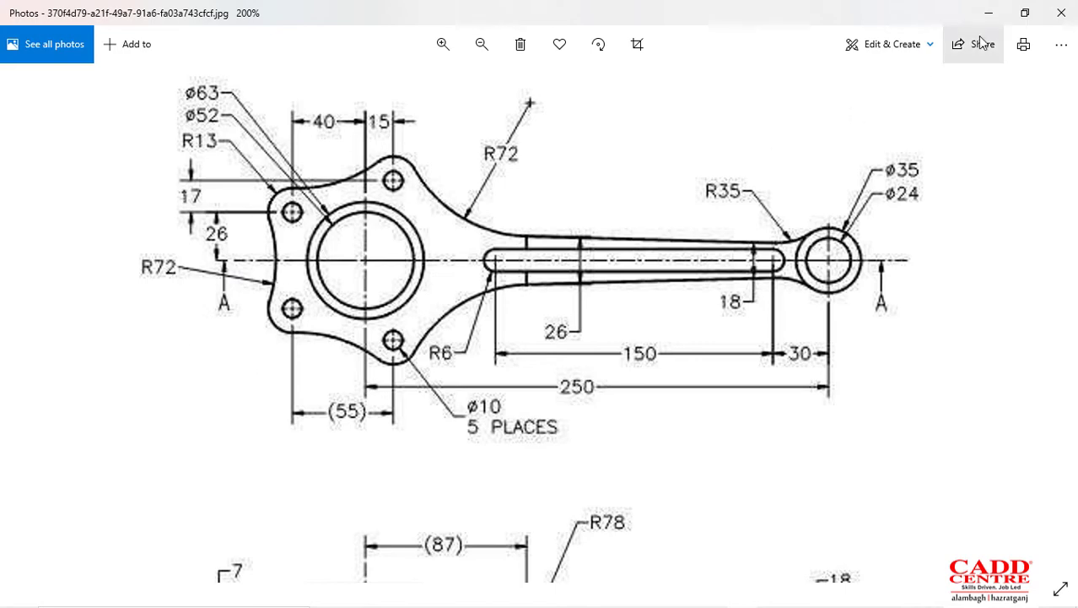
click(998, 8)
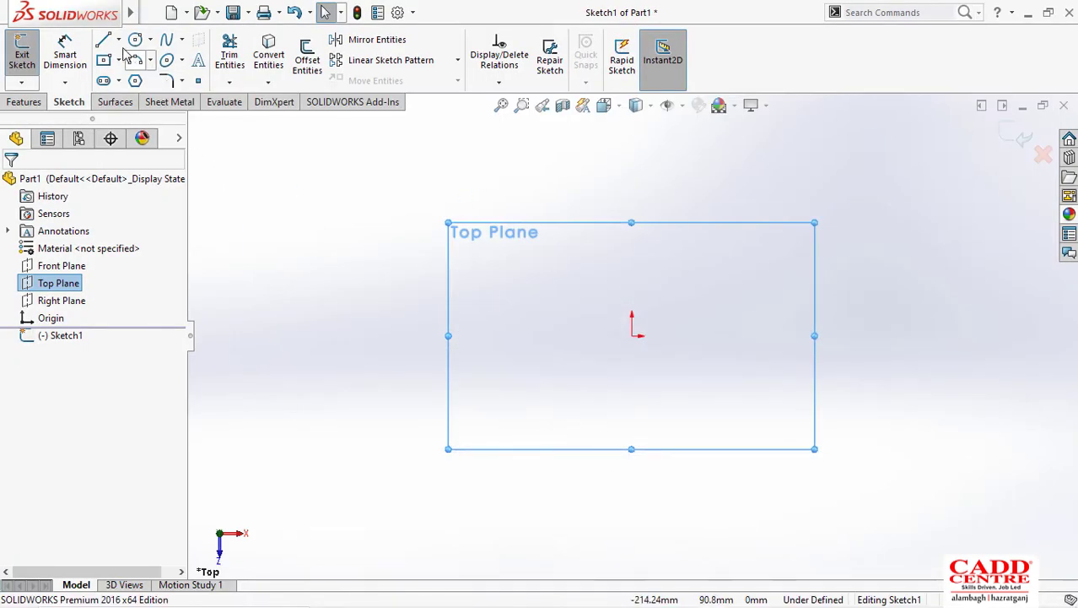
Step: Draw a horizontal centerline through the origin as two collinear segments, the one on the positive X side about 157 mm long
click(119, 41)
click(135, 76)
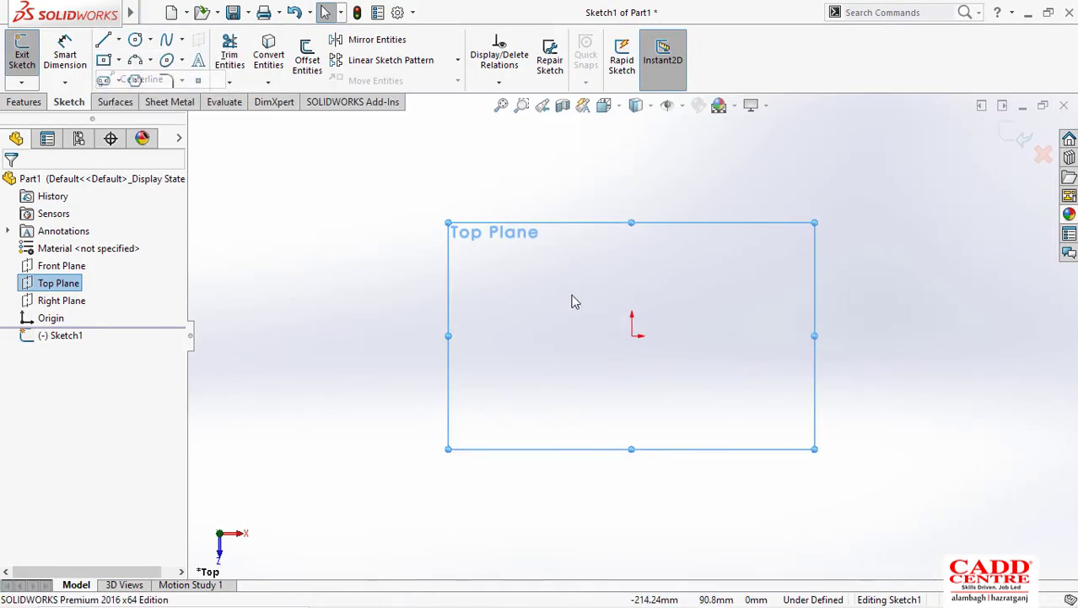
click(597, 336)
click(632, 336)
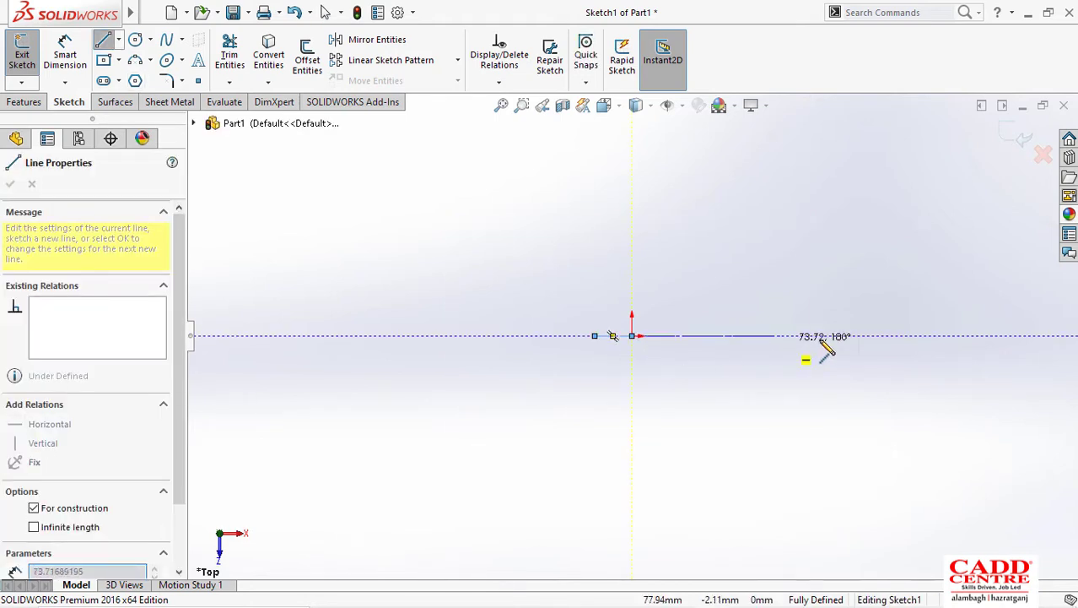
click(955, 336)
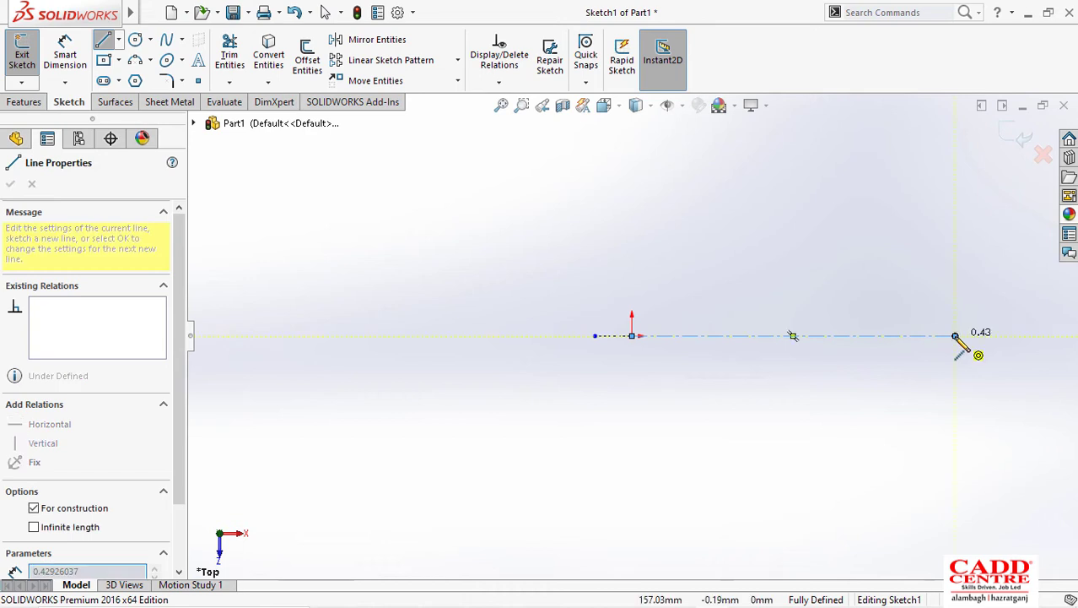
key(Escape)
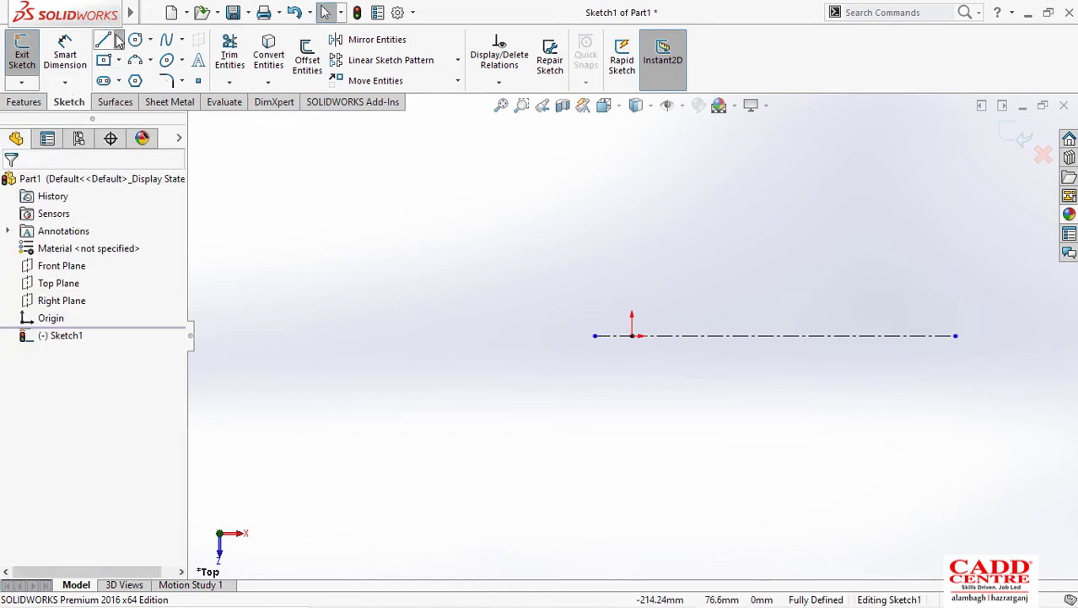
Step: Draw a vertical centerline through the origin, reaching about 27 mm above and about 22 mm below it
click(118, 40)
click(143, 77)
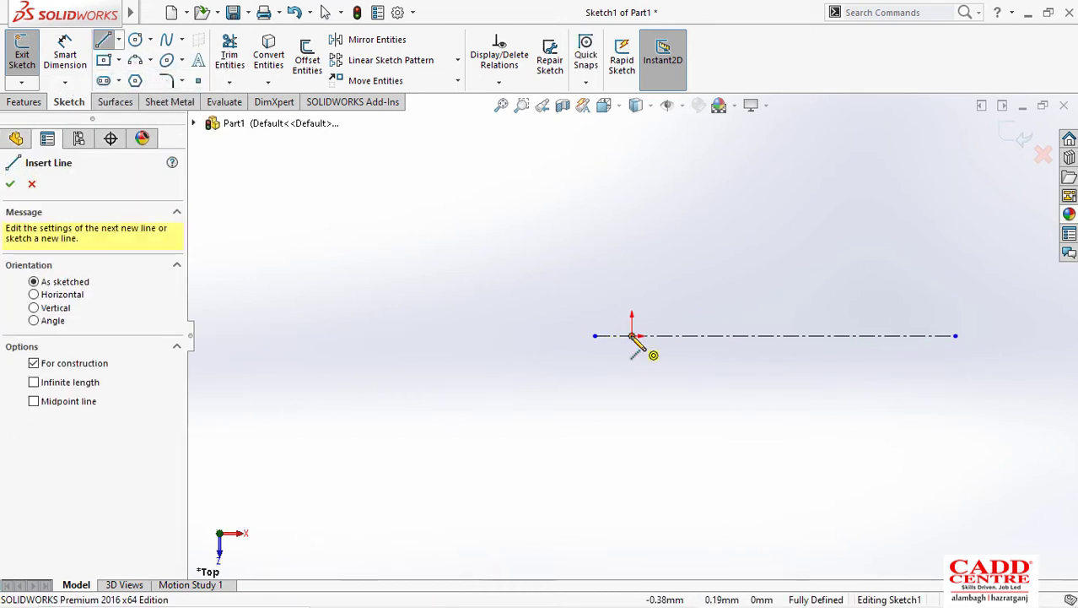
click(632, 281)
click(632, 336)
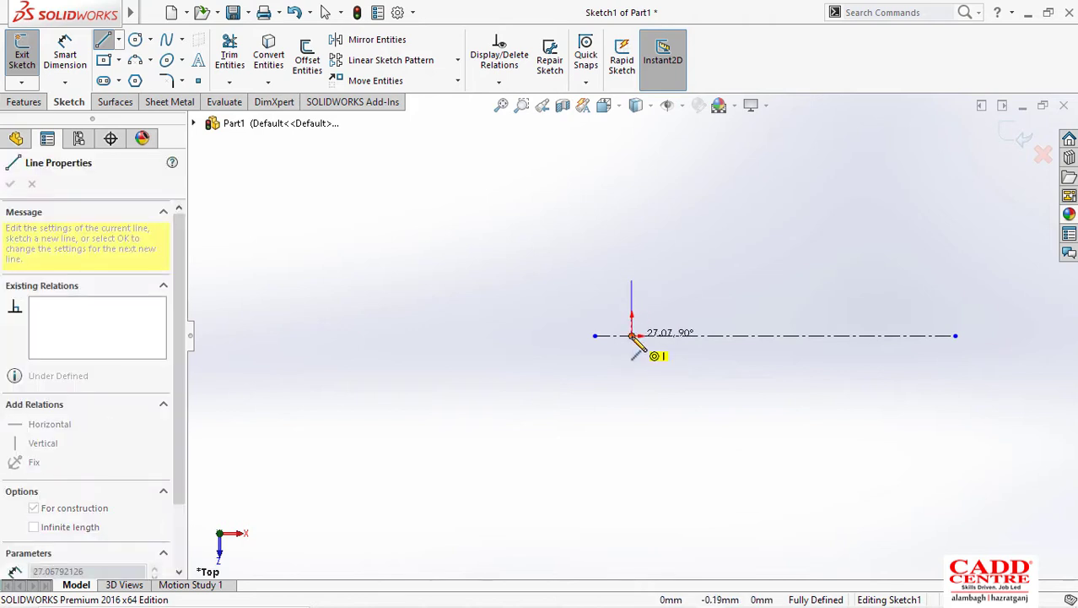
click(634, 381)
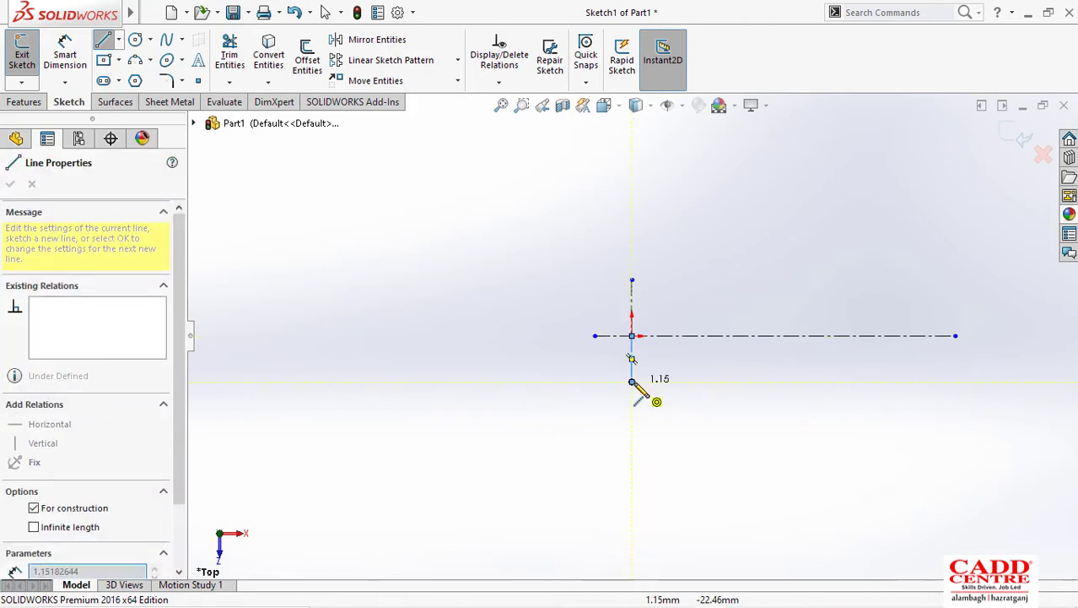
key(Escape)
key(Escape)
Step: Draw two concentric circles centred on the origin with radii of about 12 mm and 8 mm
scroll(681, 356, down, 2)
scroll(680, 356, down, 3)
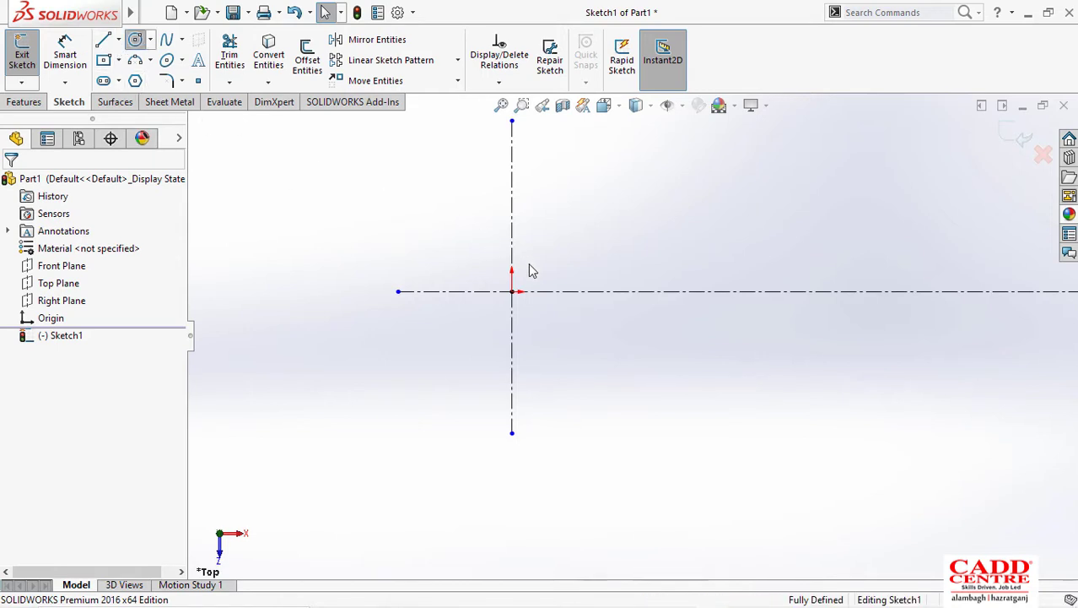
click(512, 292)
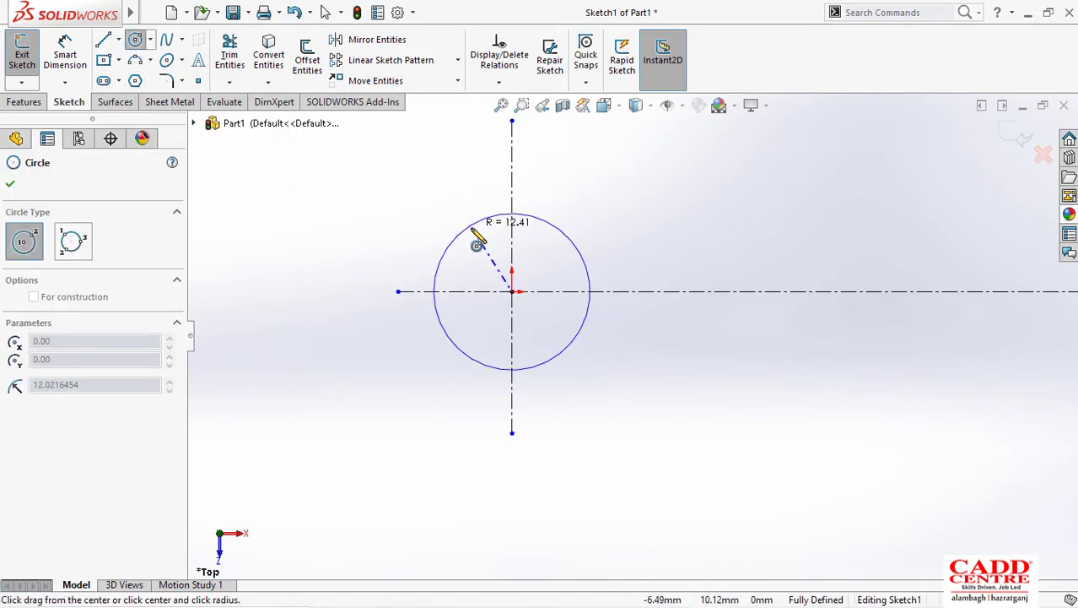
click(477, 245)
click(512, 291)
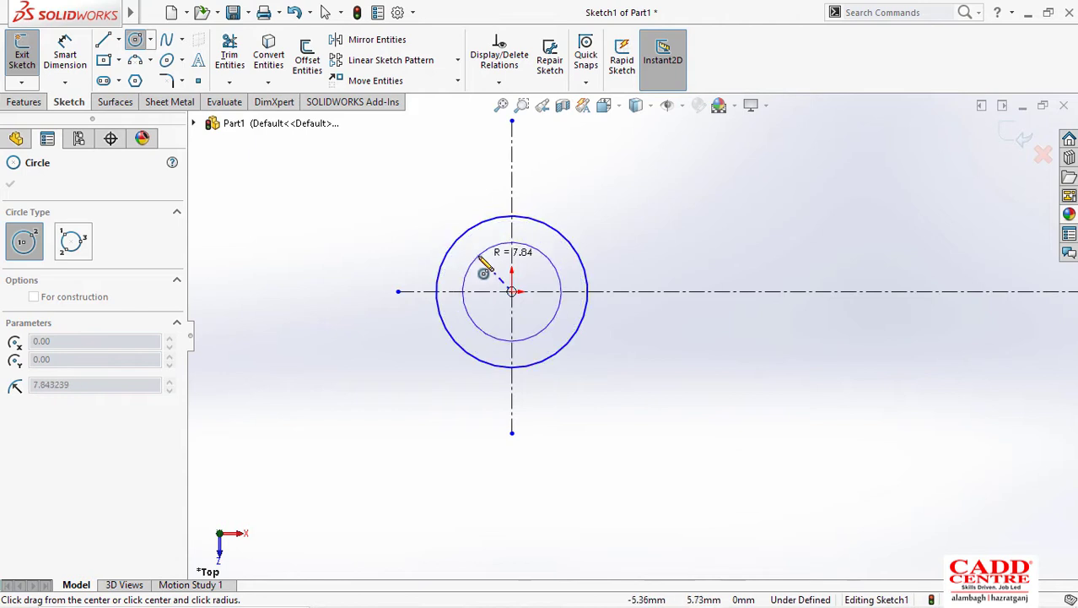
click(484, 272)
scroll(513, 330, up, 3)
scroll(754, 301, down, 2)
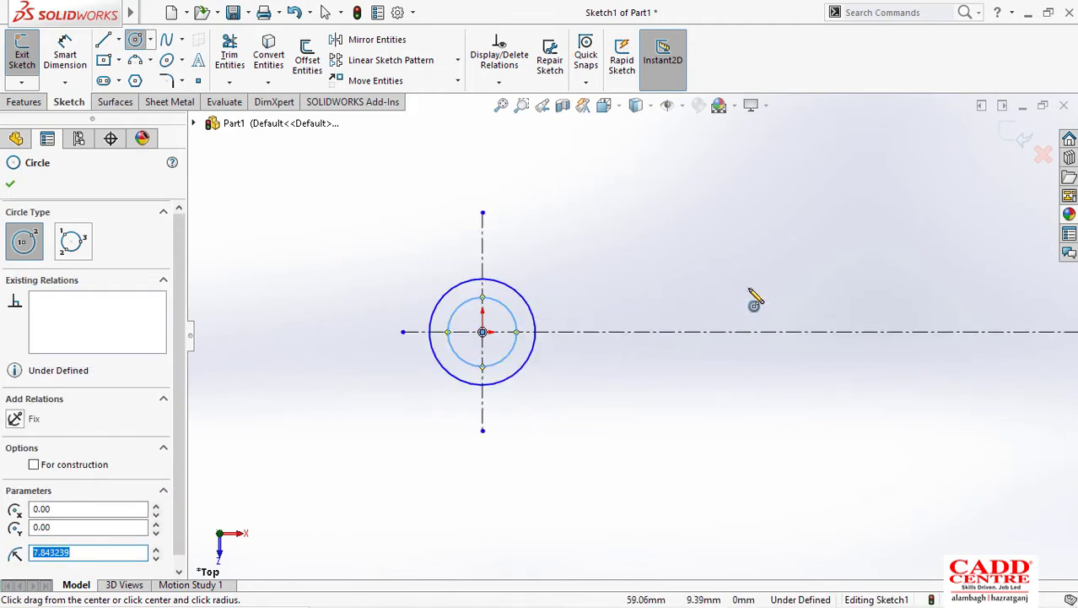
scroll(727, 328, up, 2)
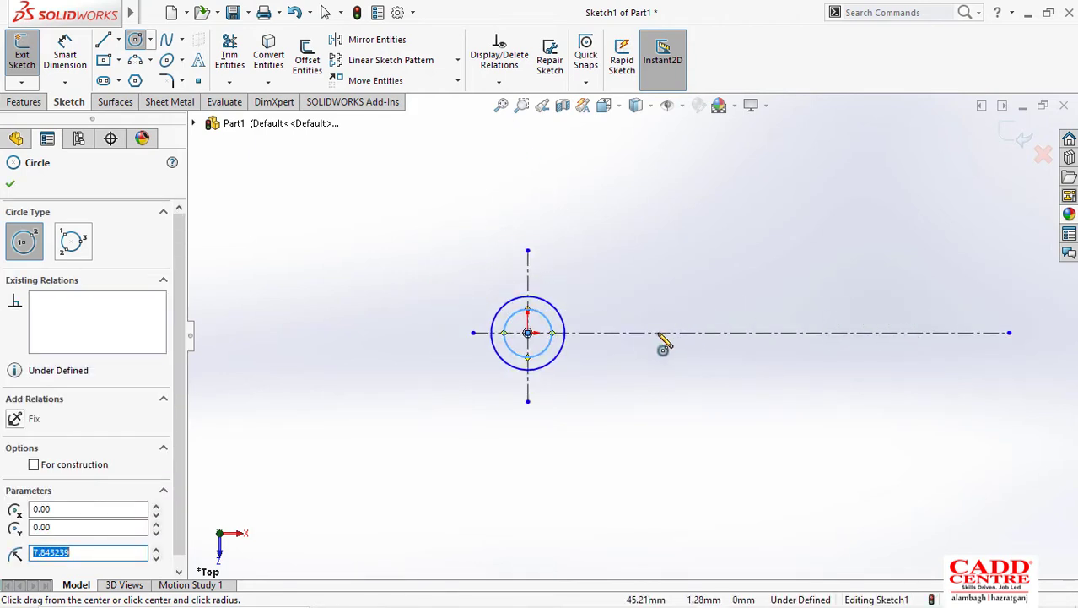
scroll(657, 332, down, 1)
click(12, 185)
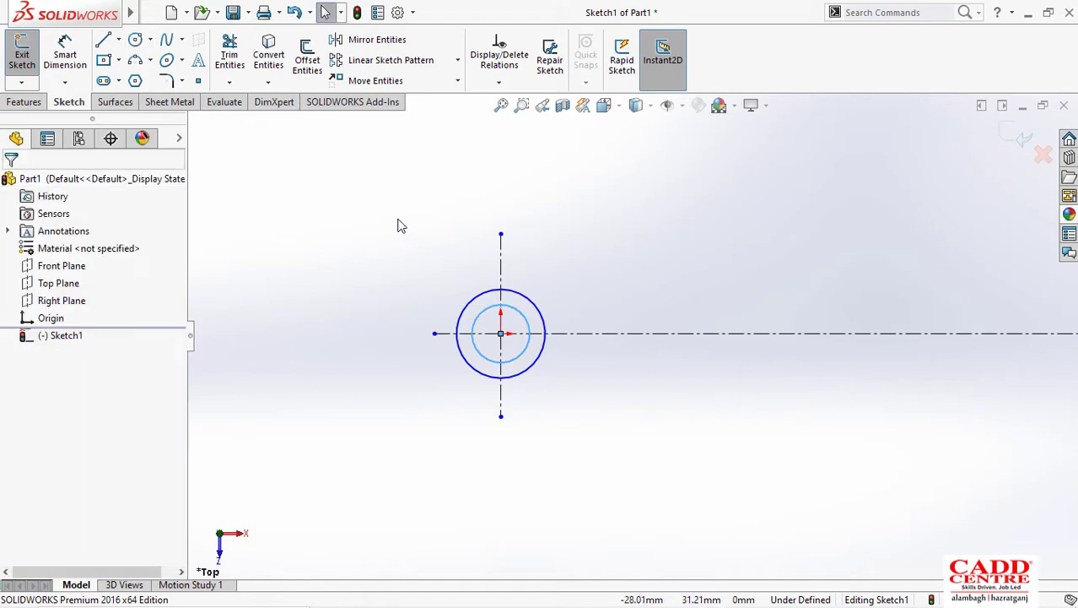
Step: Check the large end's circle diameters in Photos, return to SOLIDWORKS 2016 and dimension the inner circle at the origin to 52 mm diameter
key(super+Tab)
click(422, 184)
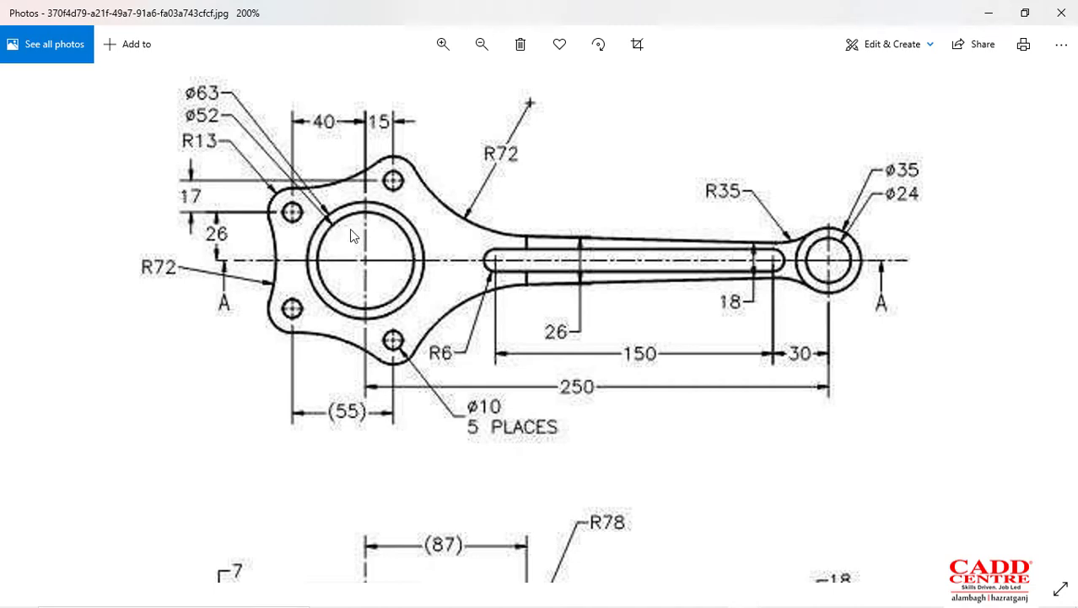
key(super+Tab)
click(402, 169)
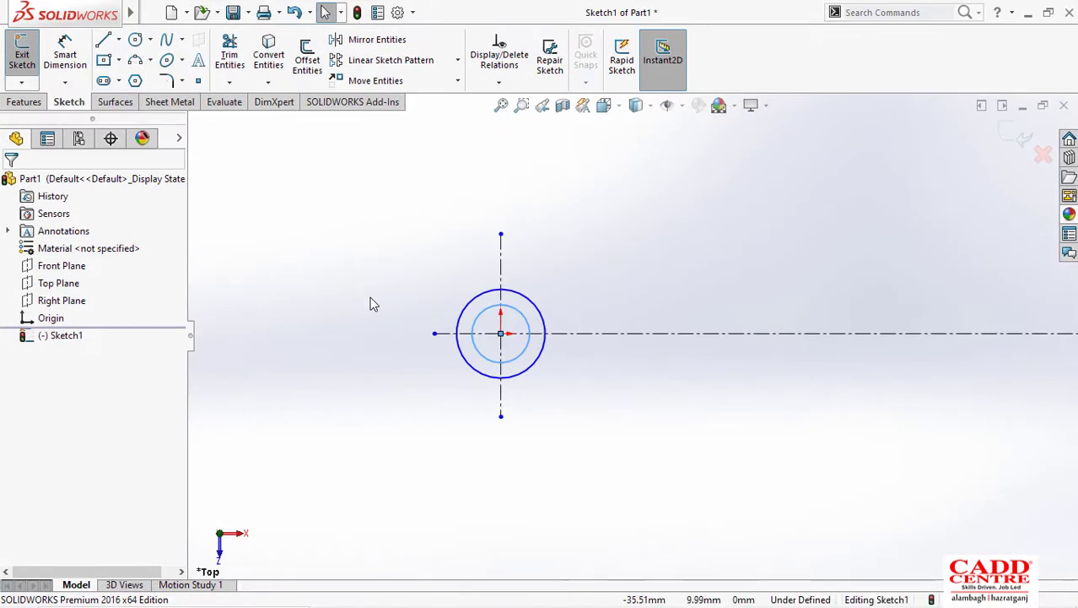
right_drag(374, 304, 362, 217)
click(472, 338)
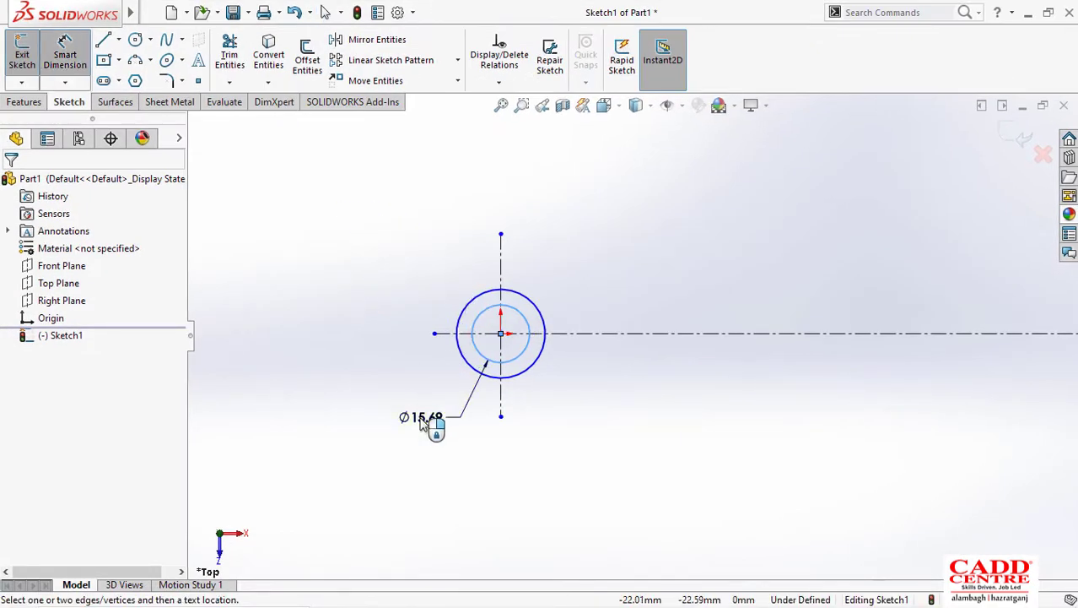
click(422, 424)
key(super+Tab)
click(382, 176)
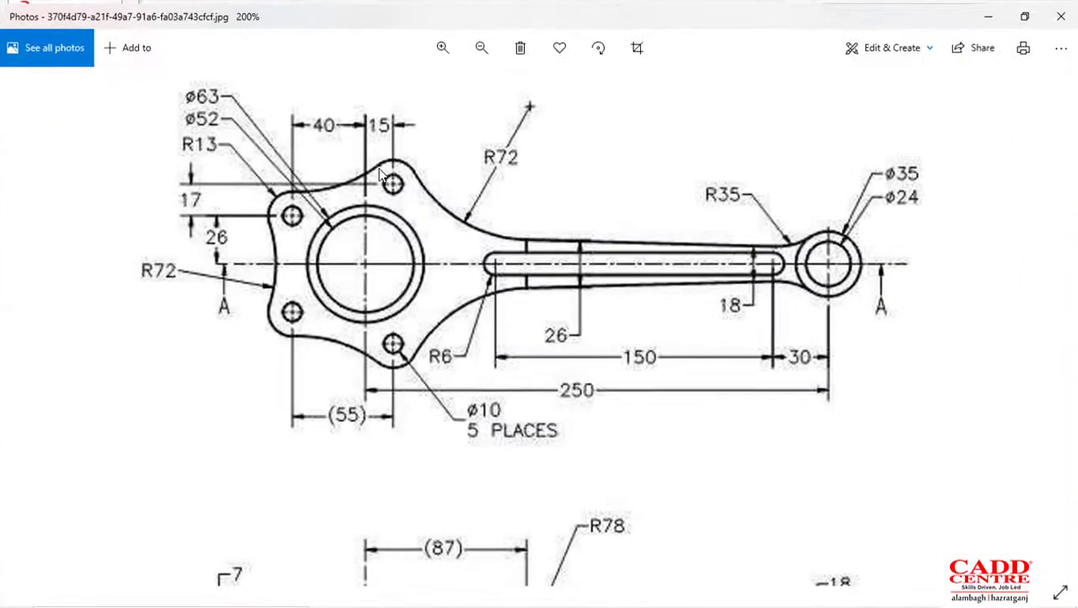
key(super+Tab)
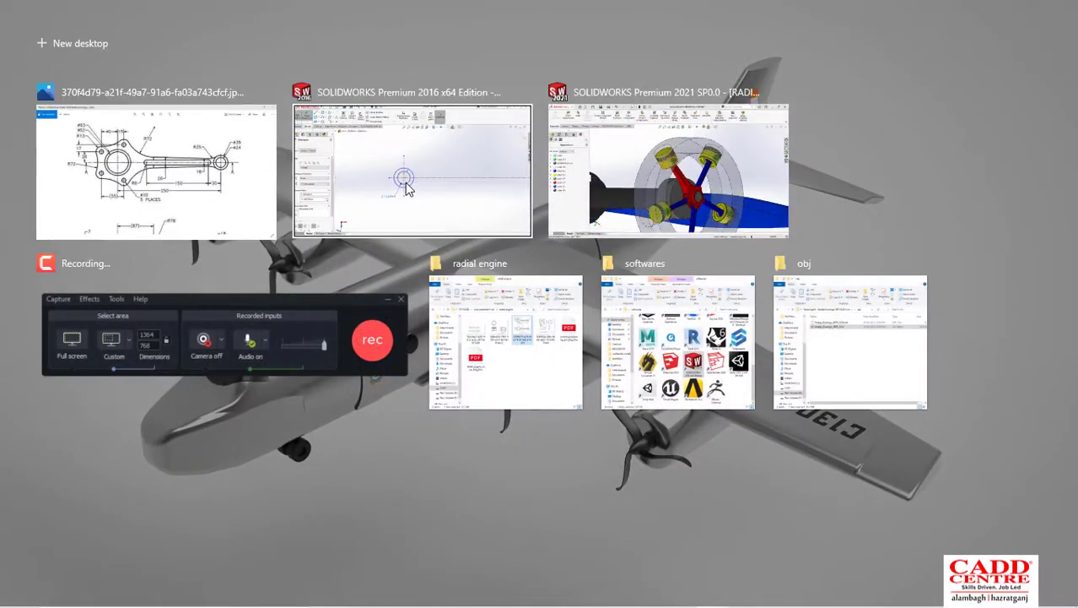
click(405, 188)
text(52)
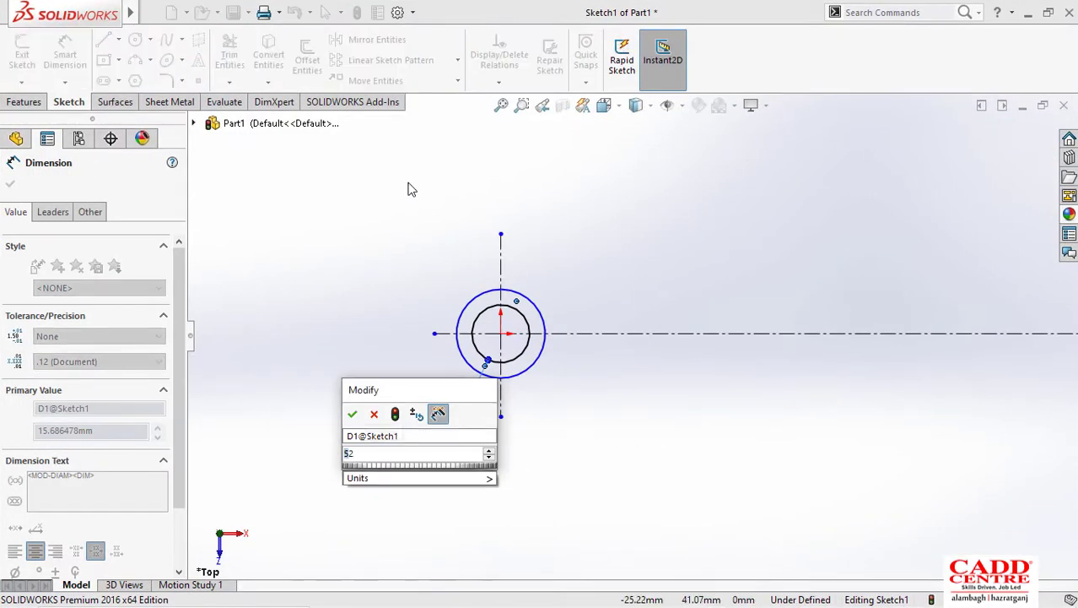
key(Return)
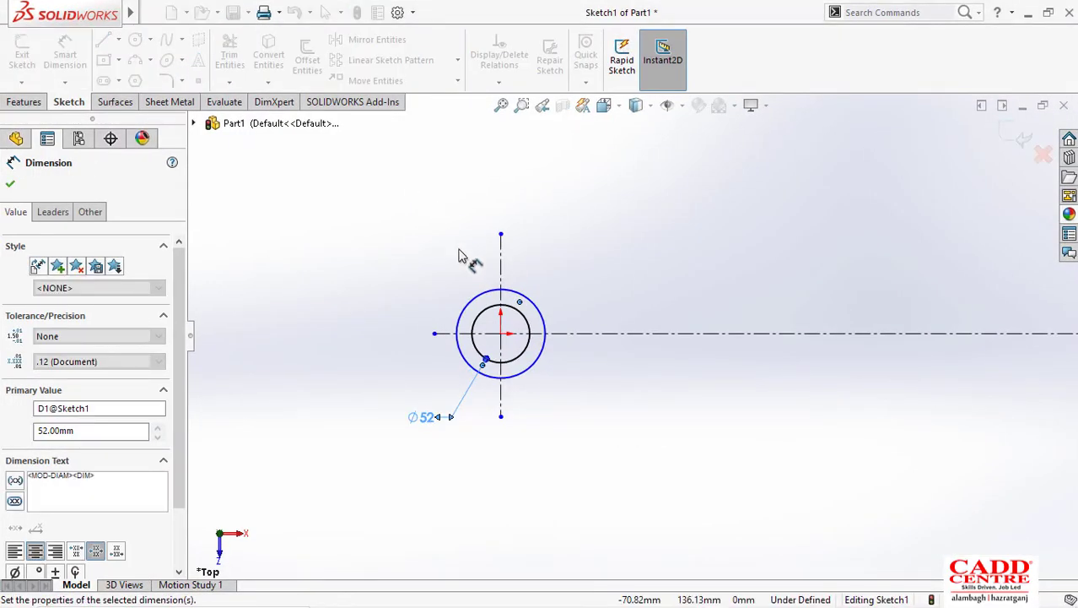
key(Escape)
Step: Dimension the outer circle at the origin to 63 mm diameter
click(474, 297)
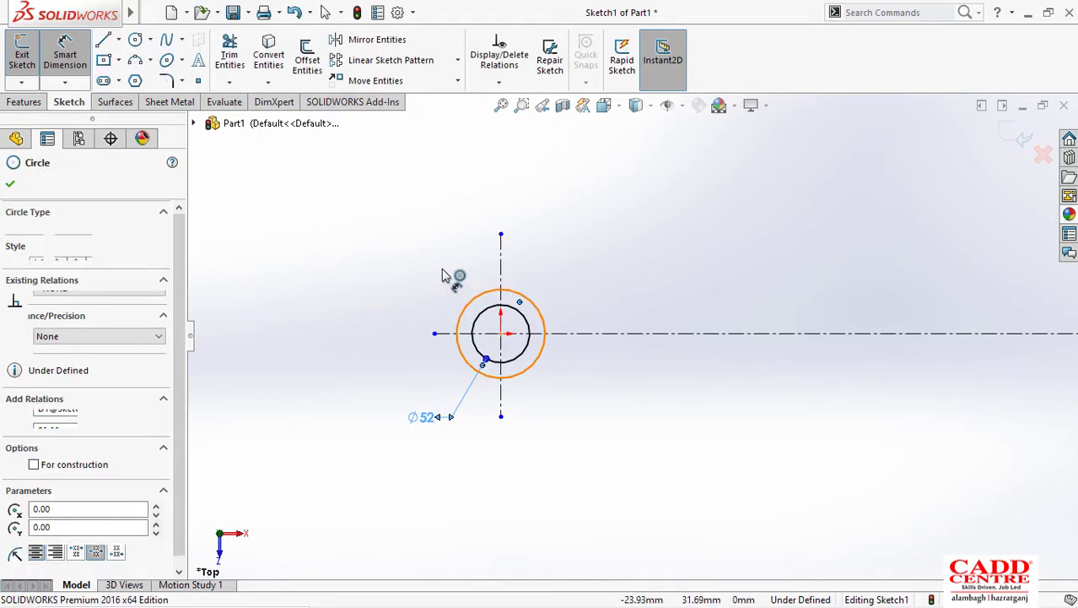
click(445, 277)
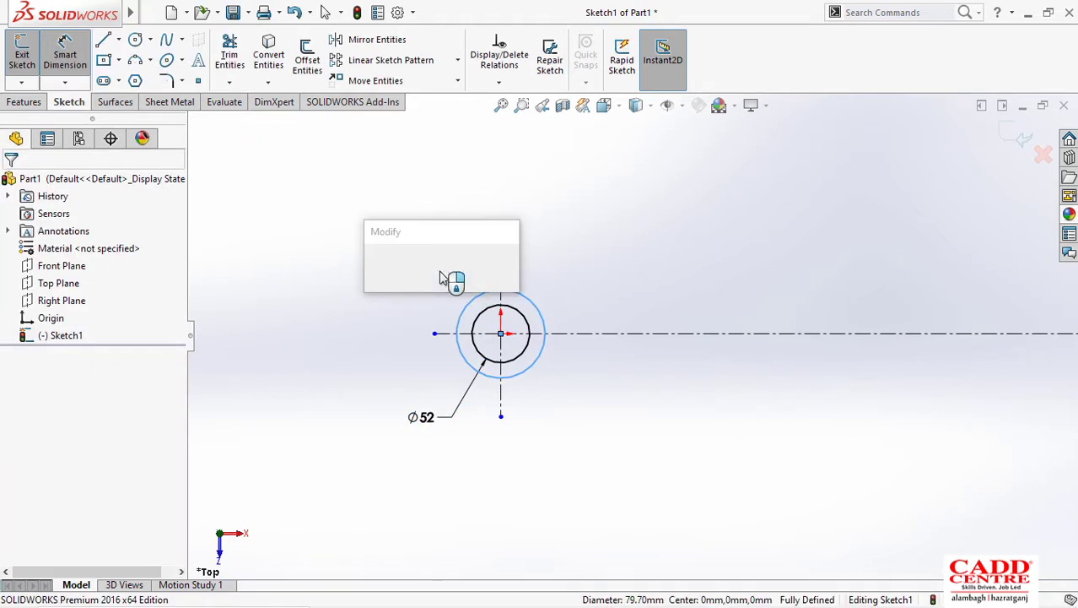
key(Return)
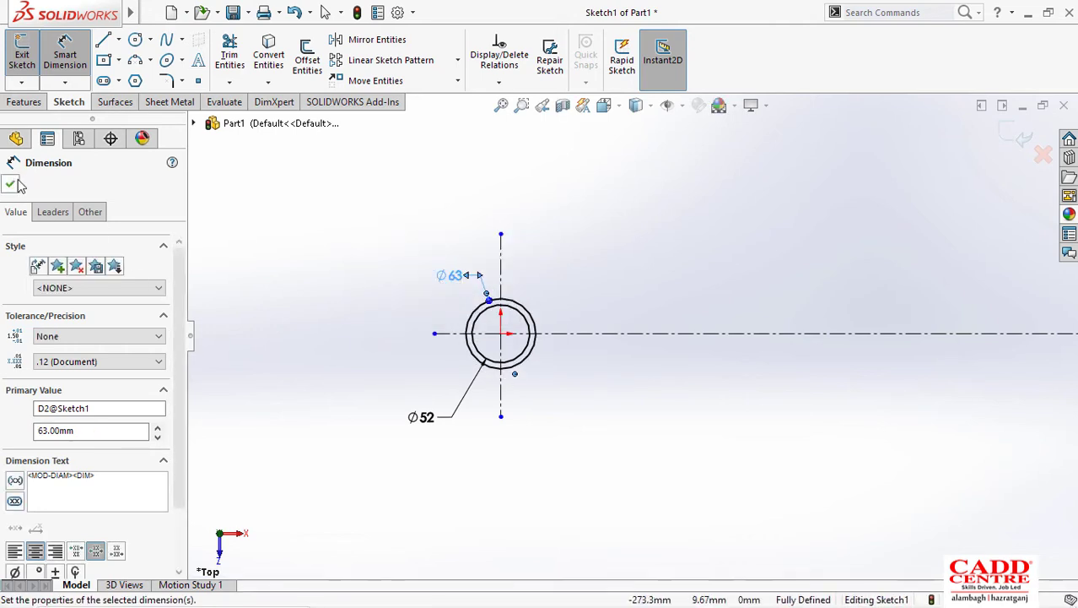
click(10, 184)
Step: Check the small end in Photos, then in SOLIDWORKS 2016 draw two concentric circles on the horizontal centerline about 328 mm from the origin, outer radius about 31 mm
key(f)
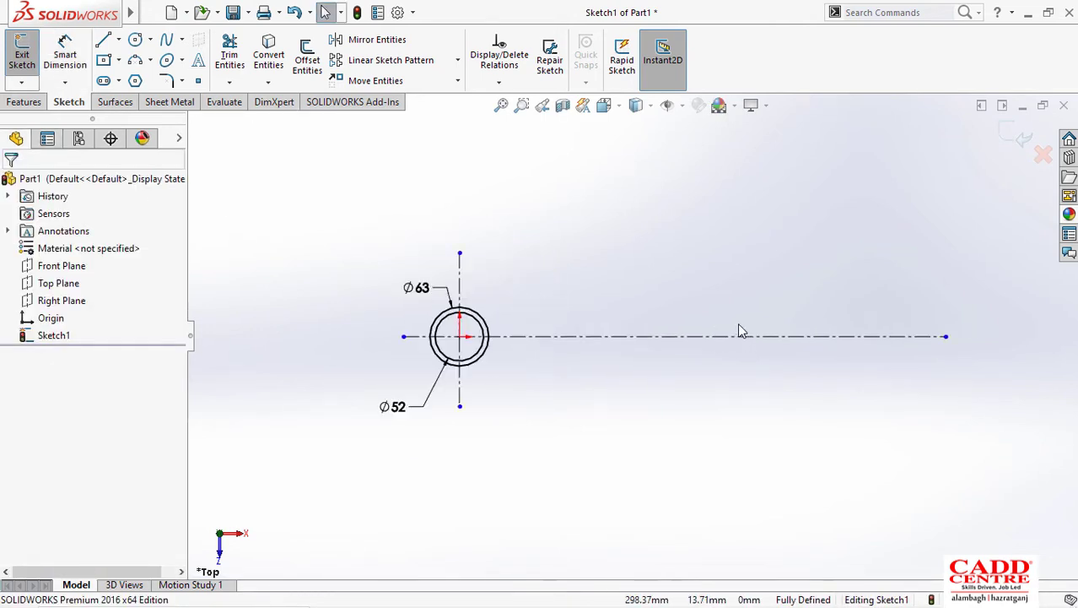
scroll(739, 325, down, 1)
key(super+Tab)
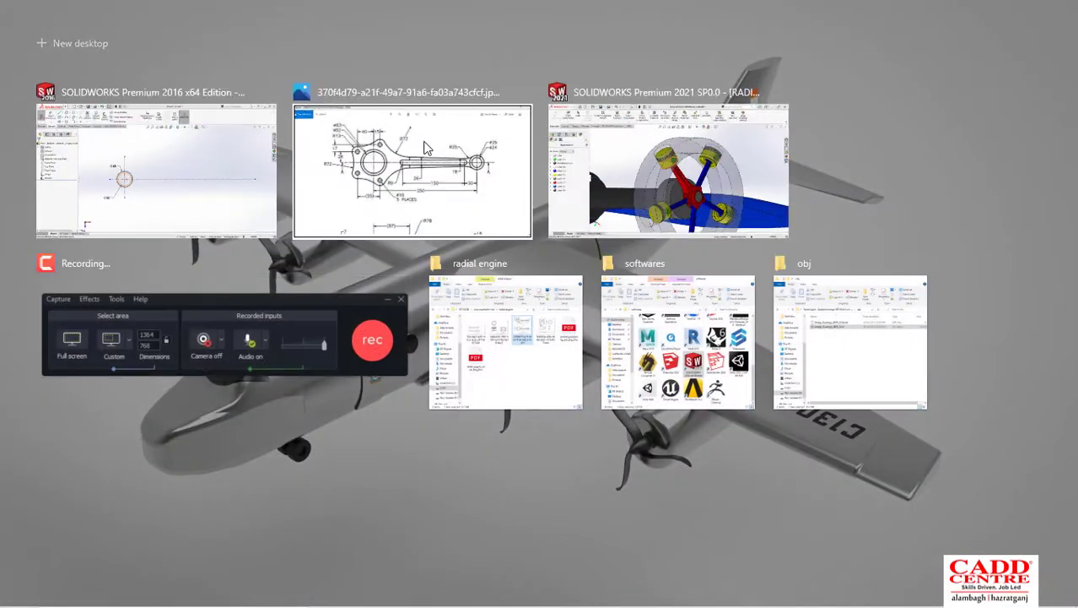
click(411, 169)
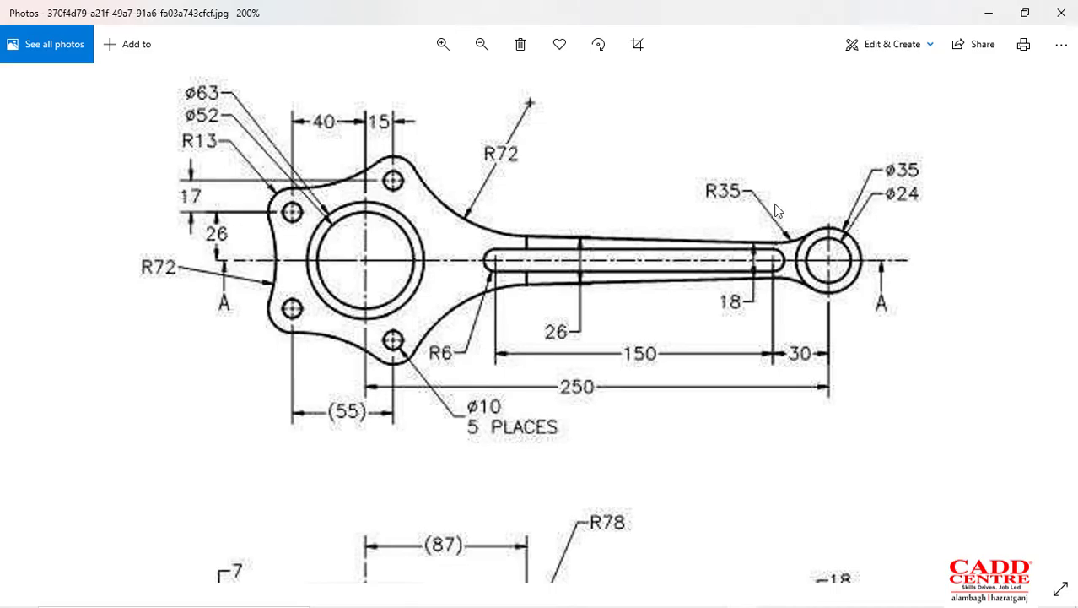
key(super+Tab)
click(430, 168)
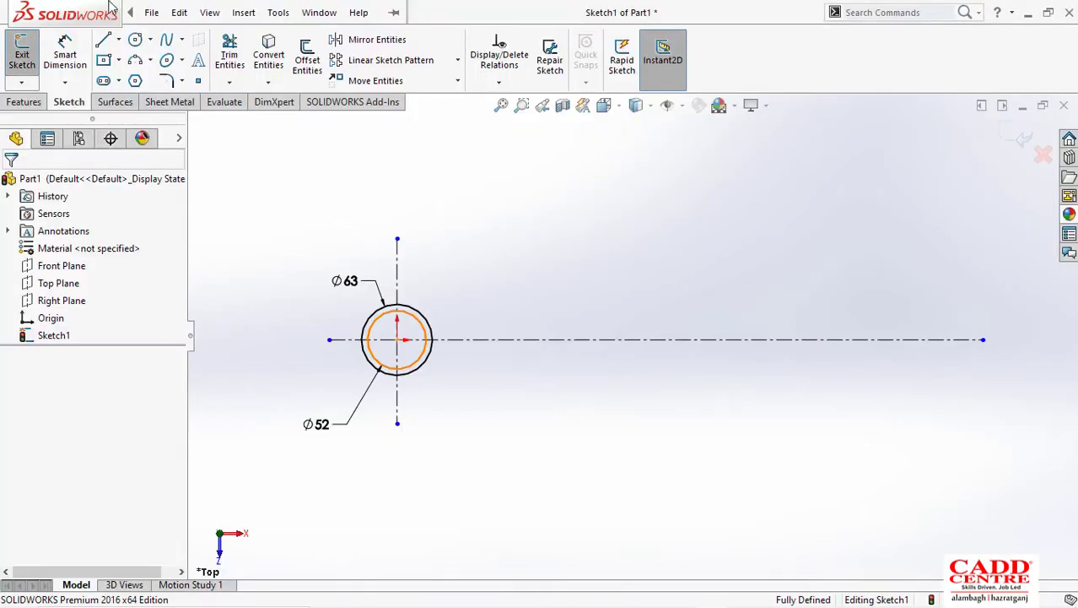
click(135, 41)
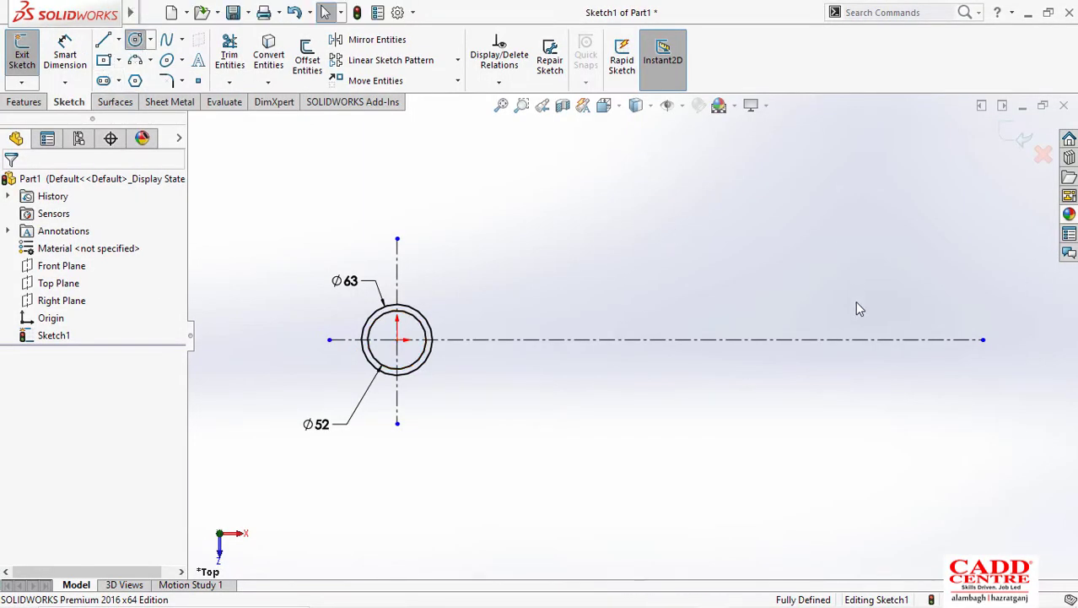
click(767, 339)
click(766, 305)
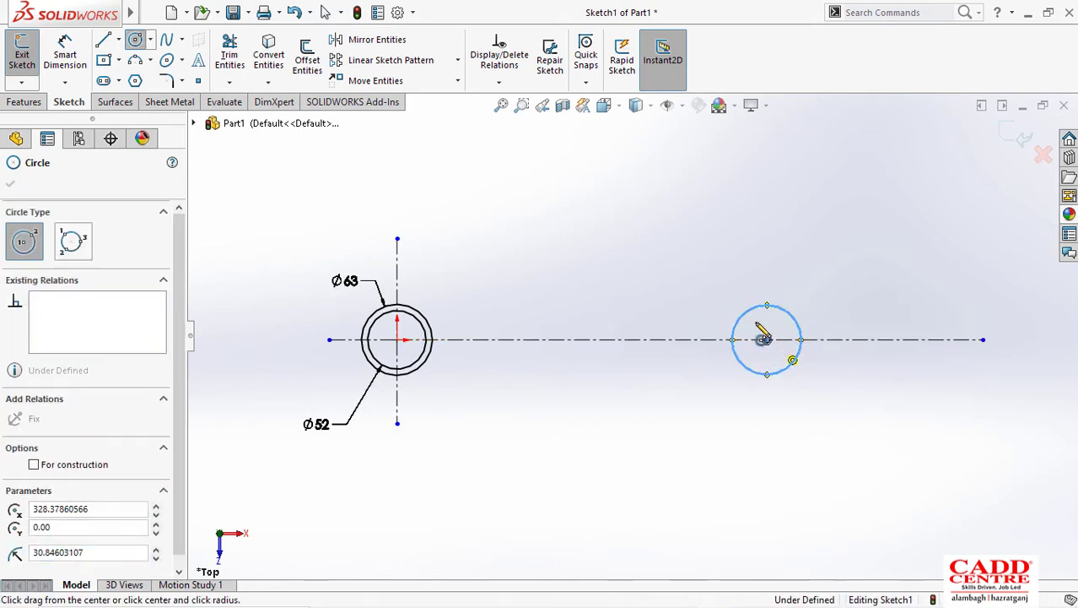
click(766, 339)
click(752, 326)
click(10, 186)
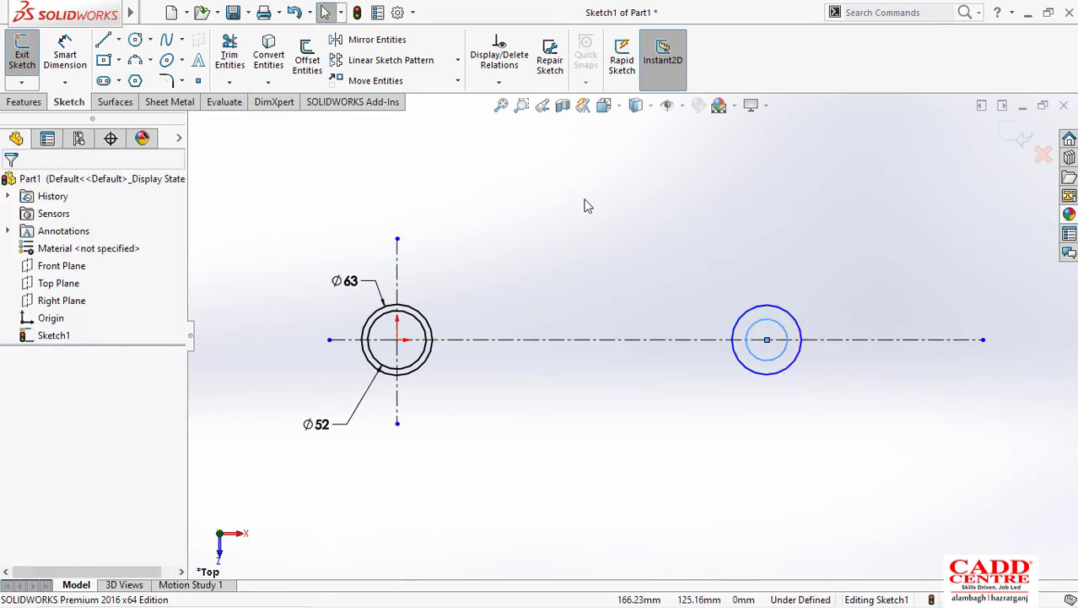
Step: Check the small end's diameters in Photos, then in SOLIDWORKS 2016 dimension the small end's outer circle to 35 mm diameter
key(super+Tab)
click(413, 169)
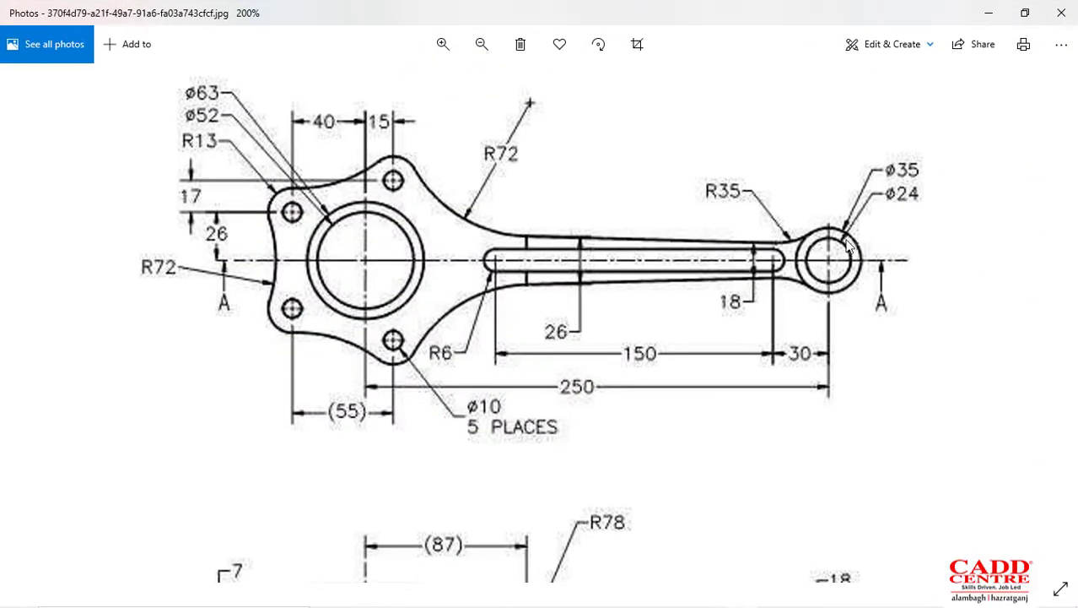
key(alt+Tab)
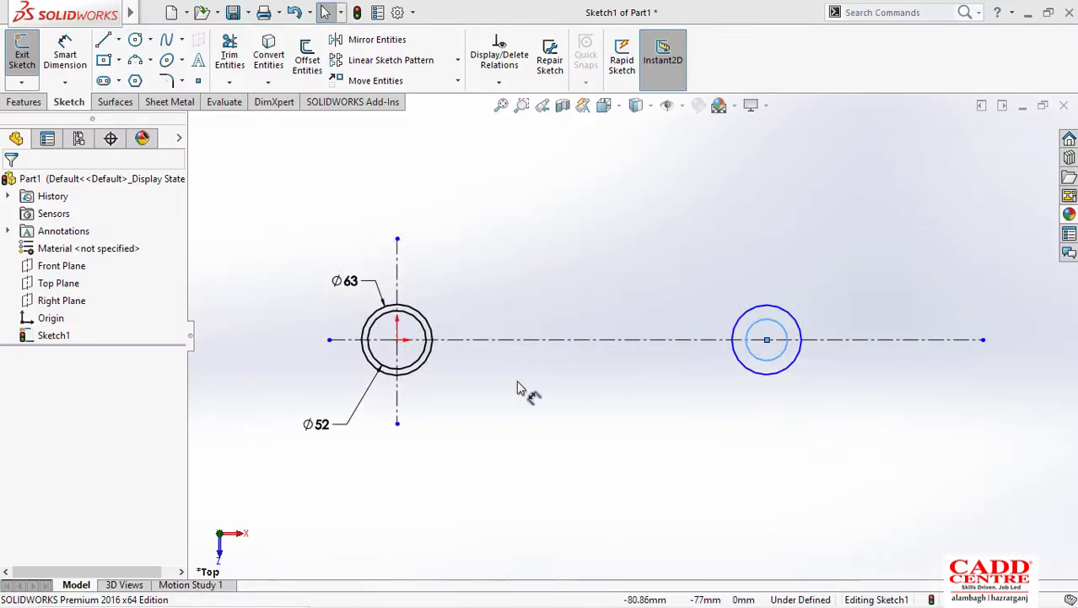
right_drag(694, 278, 668, 180)
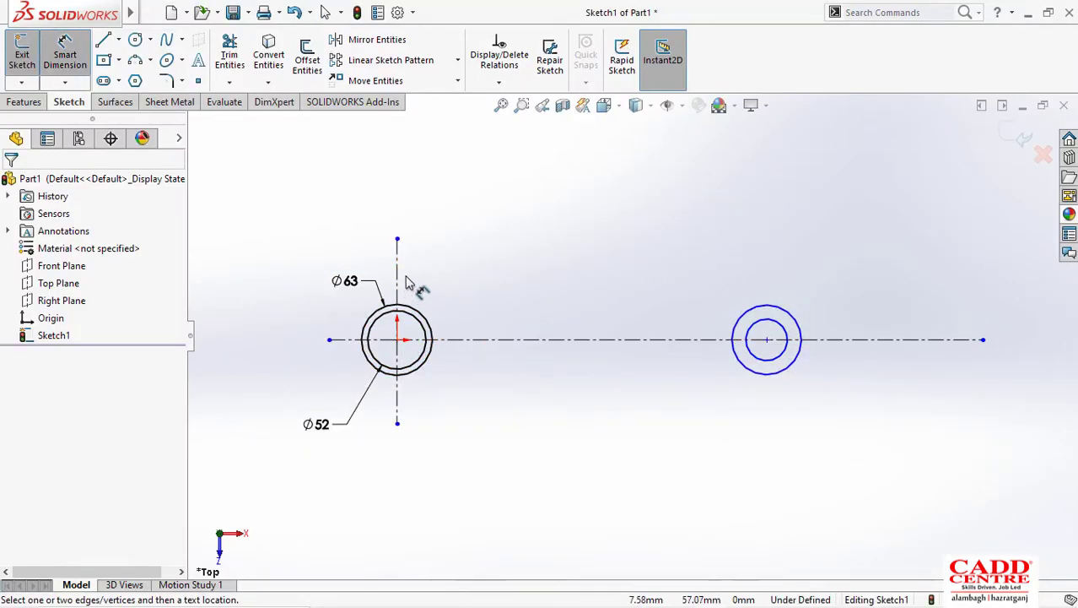
click(794, 312)
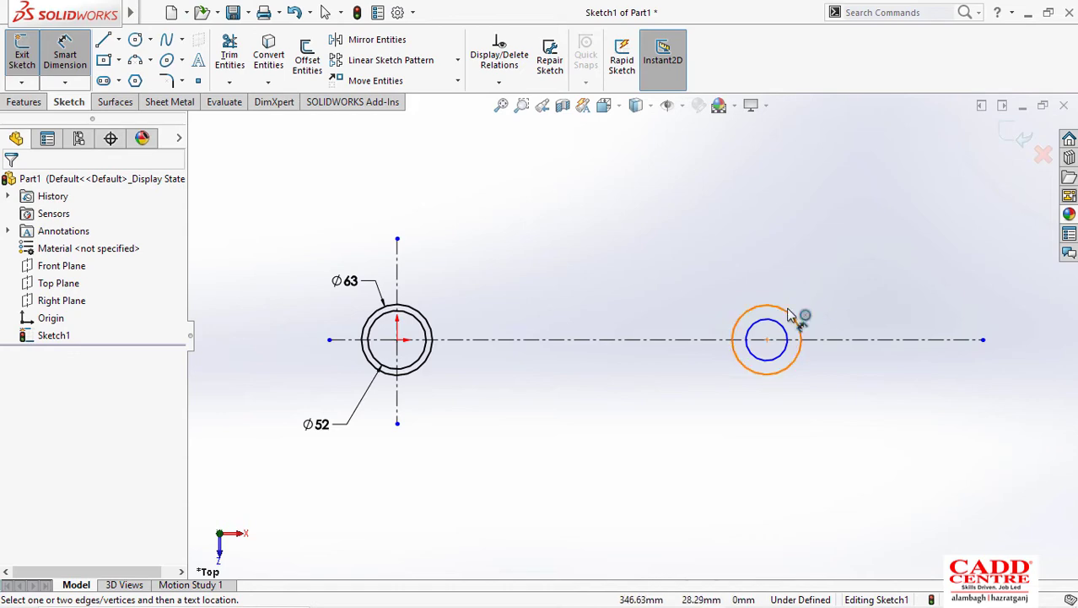
click(825, 291)
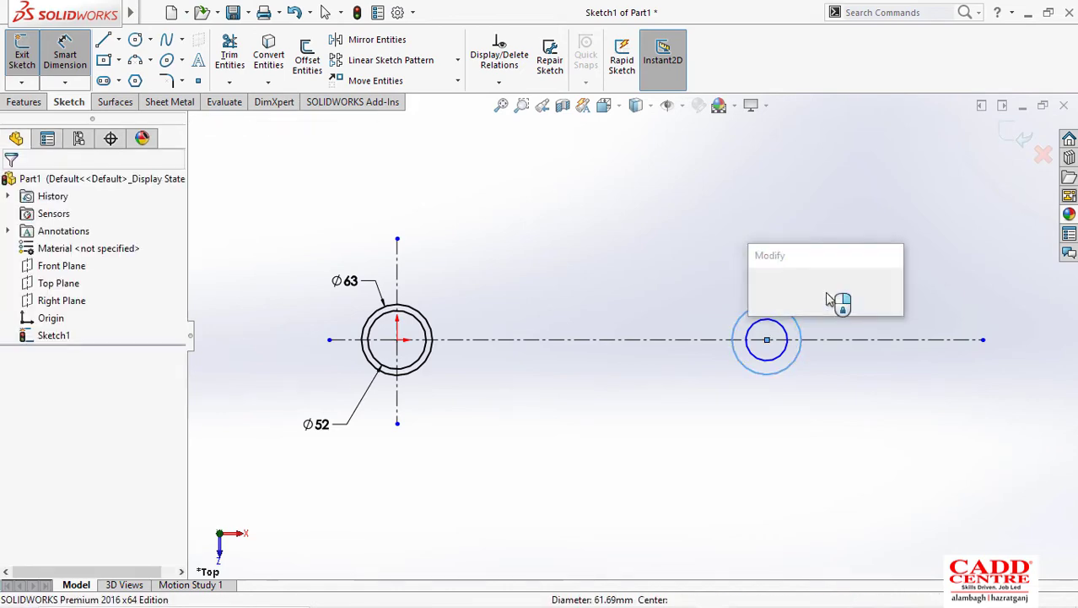
key(Return)
key(super+Tab)
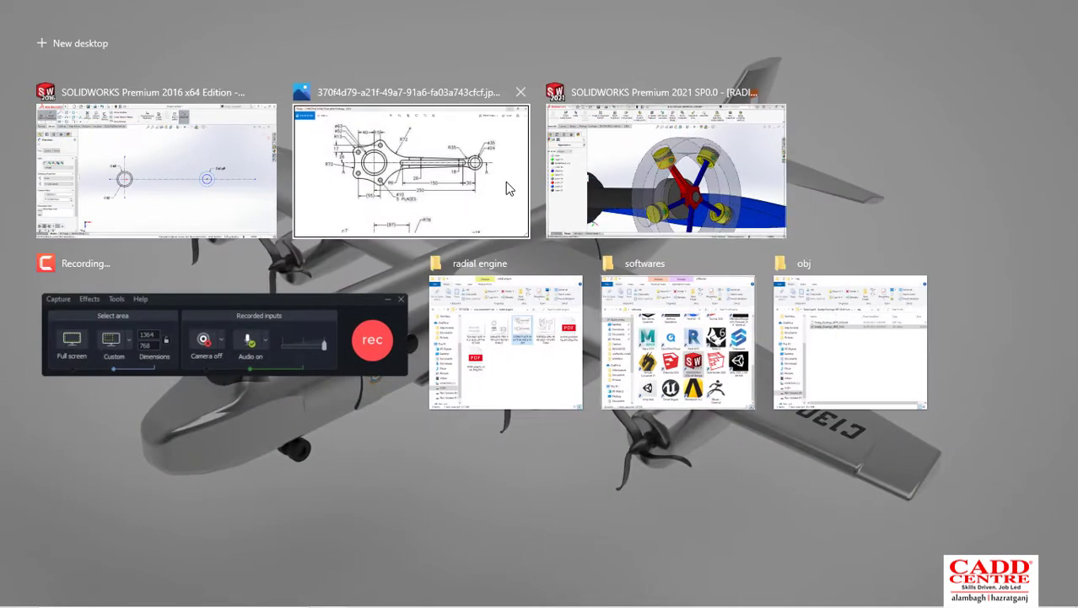
click(506, 181)
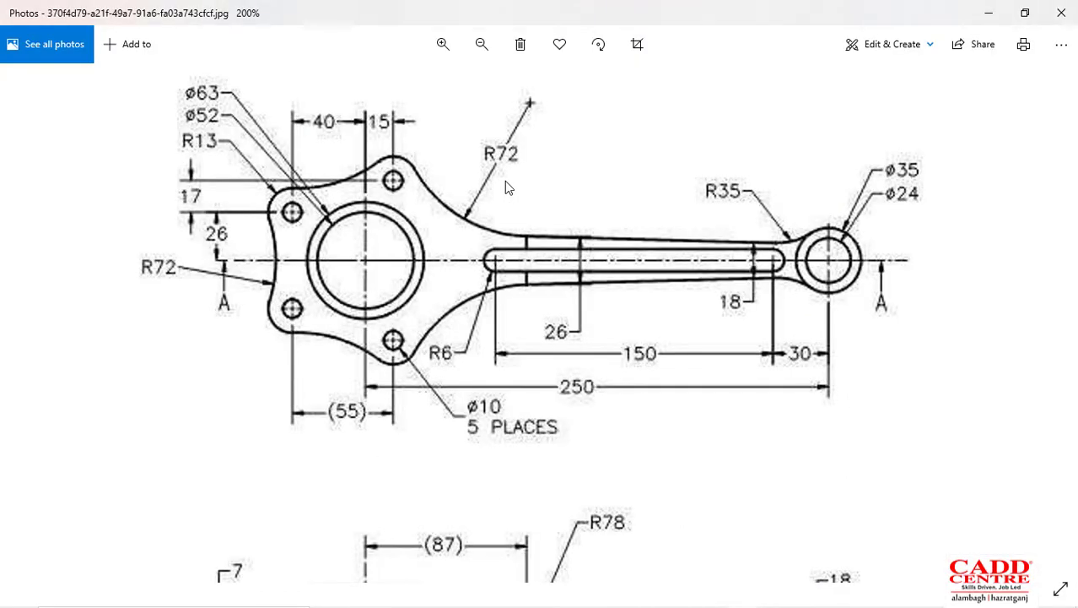
key(super+Tab)
click(491, 175)
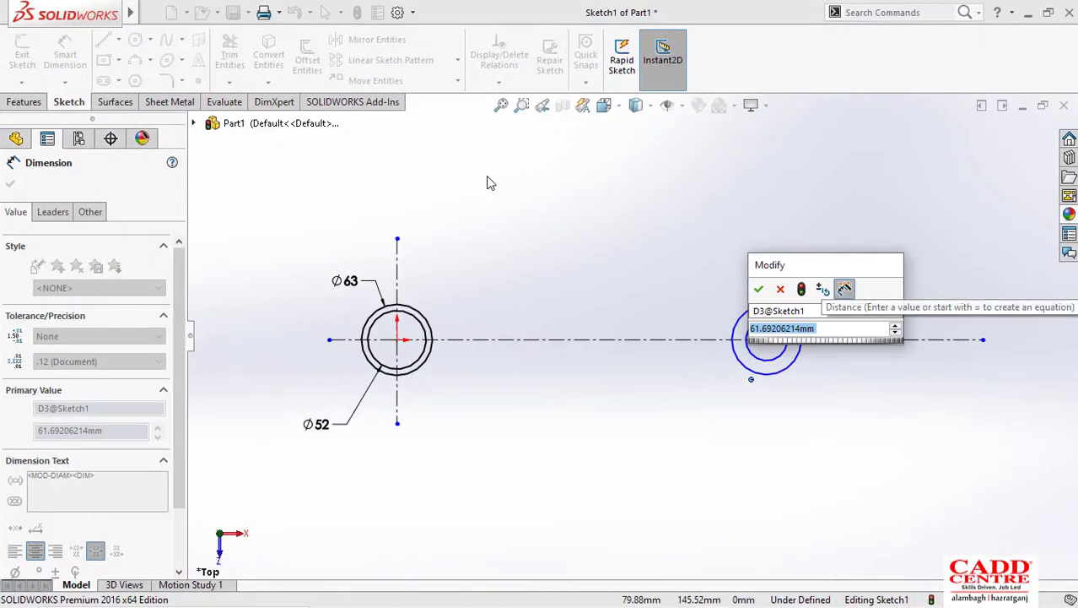
key(Return)
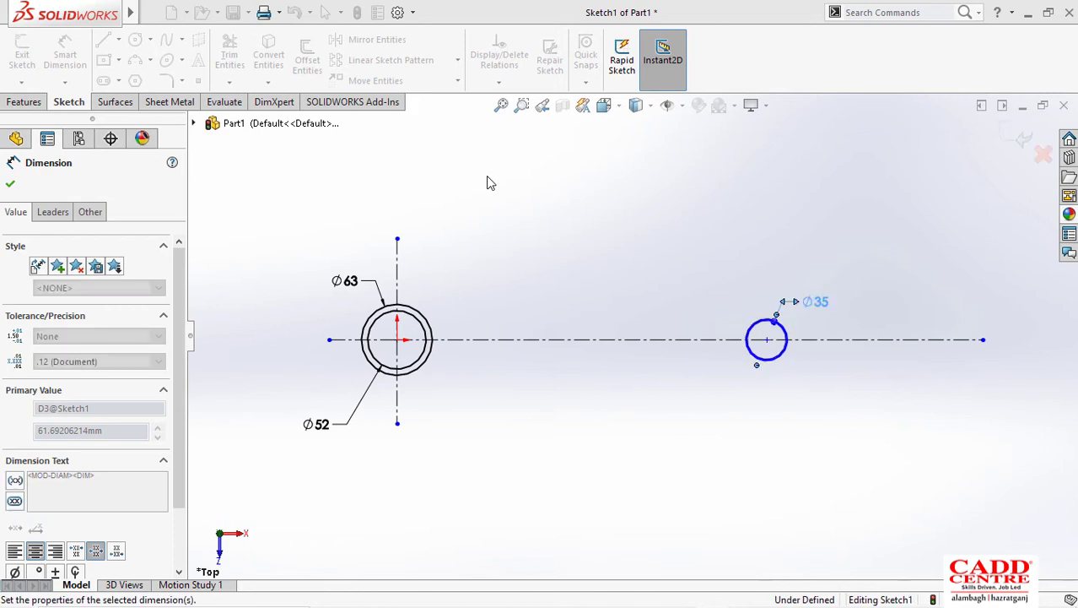
Step: Dimension the remaining small-end circle in SOLIDWORKS 2016 to 24 mm diameter, checking the value against the drawing in Photos
scroll(782, 337, down, 4)
scroll(734, 337, down, 8)
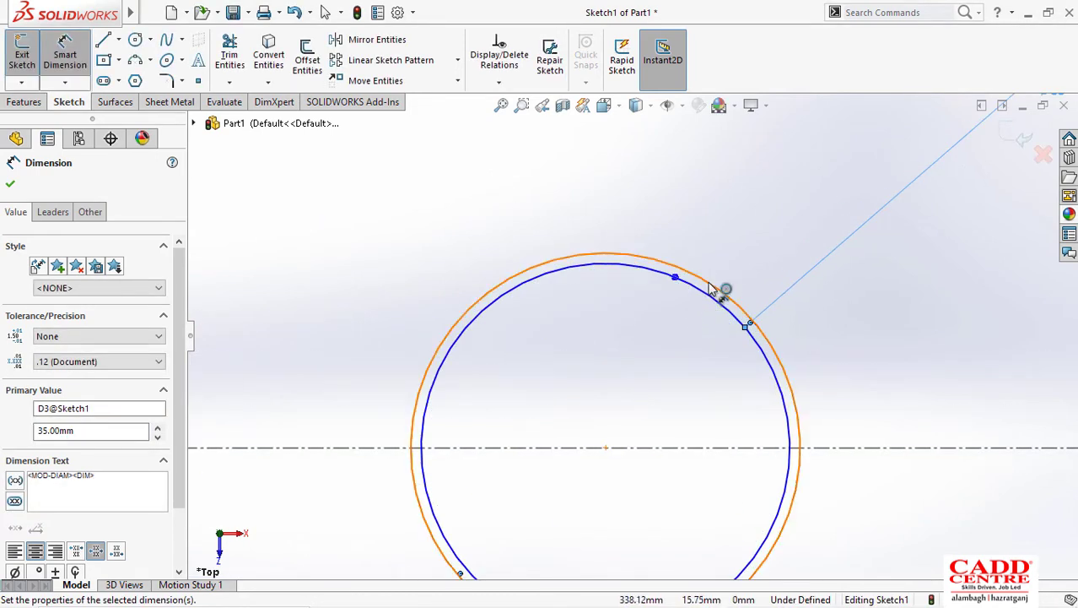
click(716, 288)
click(724, 205)
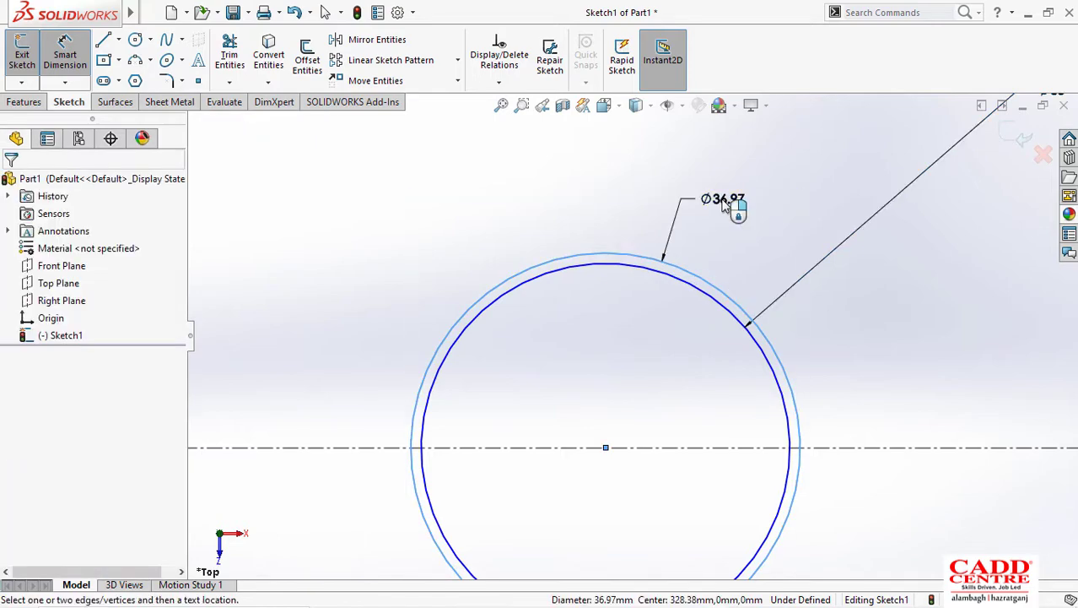
key(super+Tab)
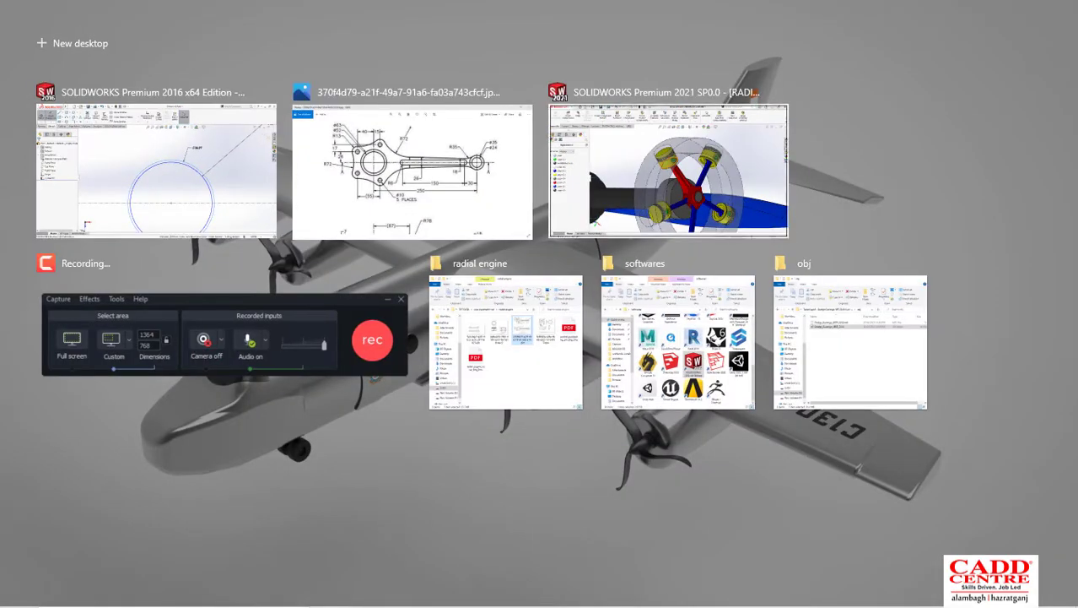
click(494, 171)
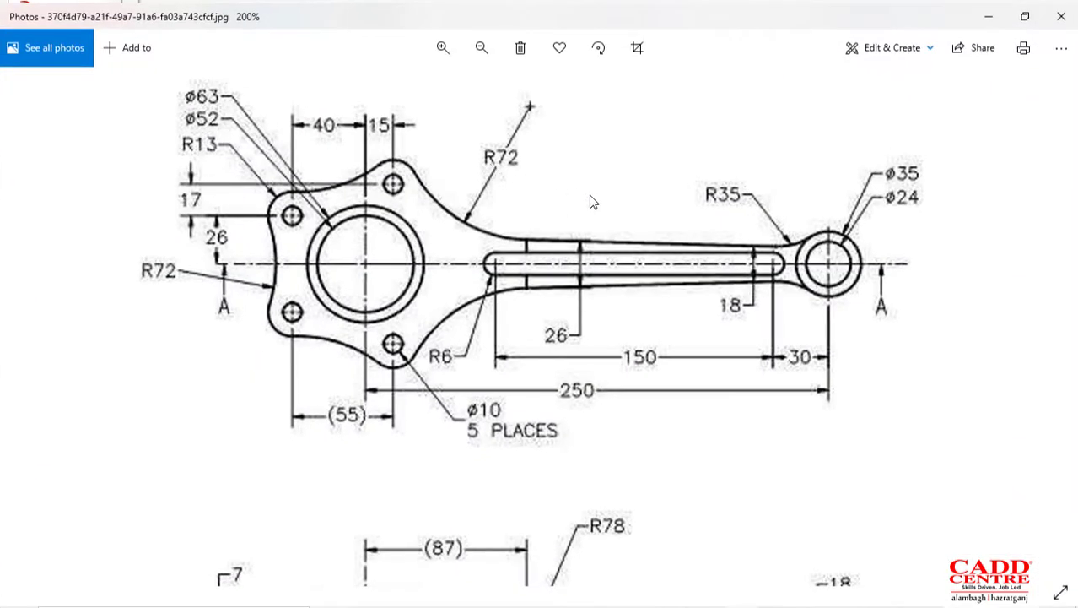
key(super+Tab)
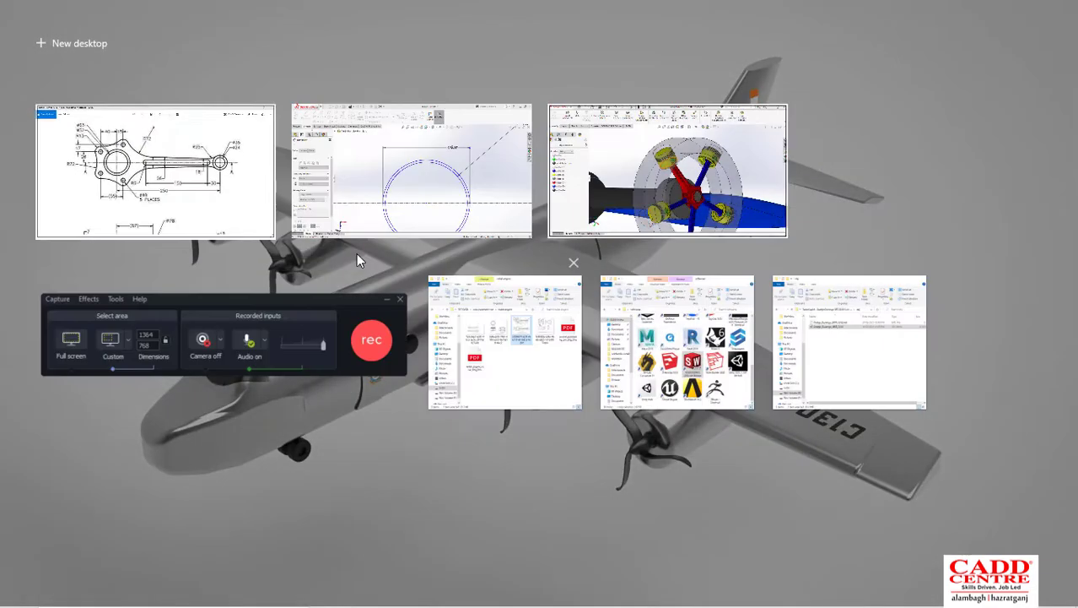
click(366, 175)
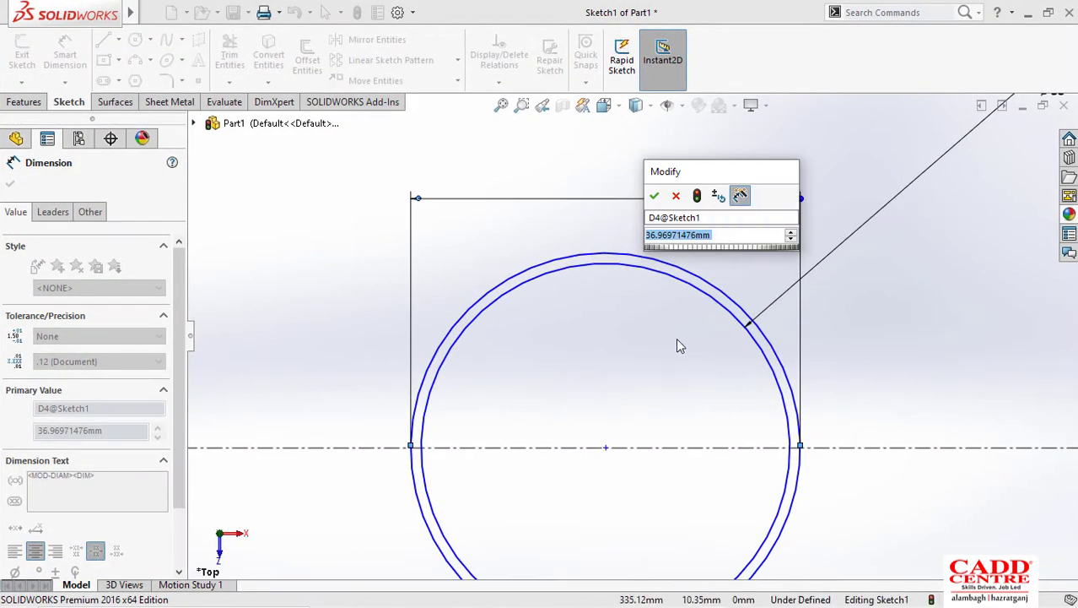
text(24)
key(Return)
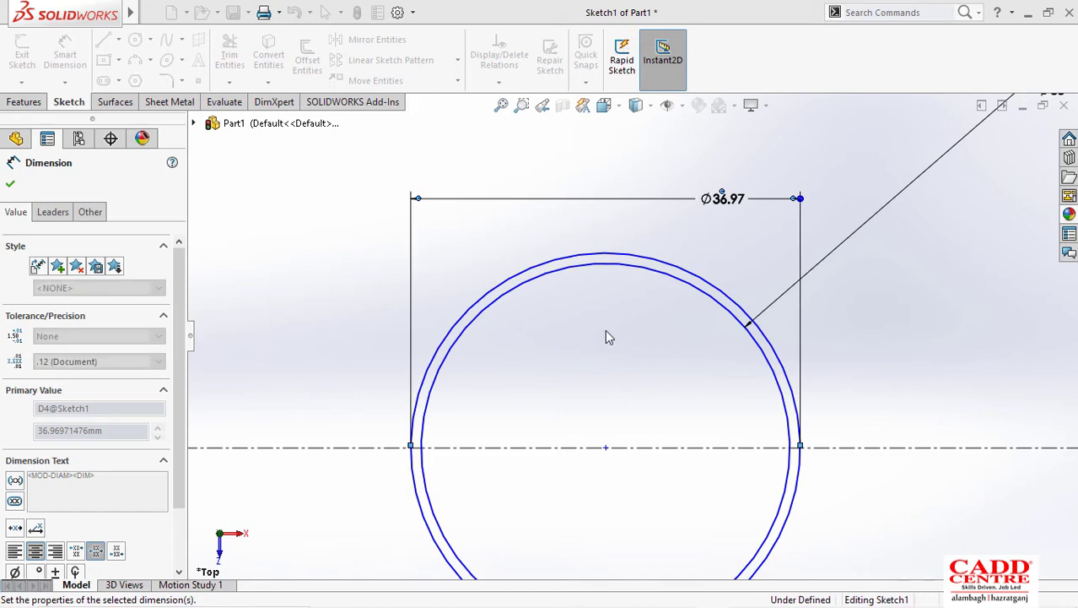
scroll(608, 365, up, 8)
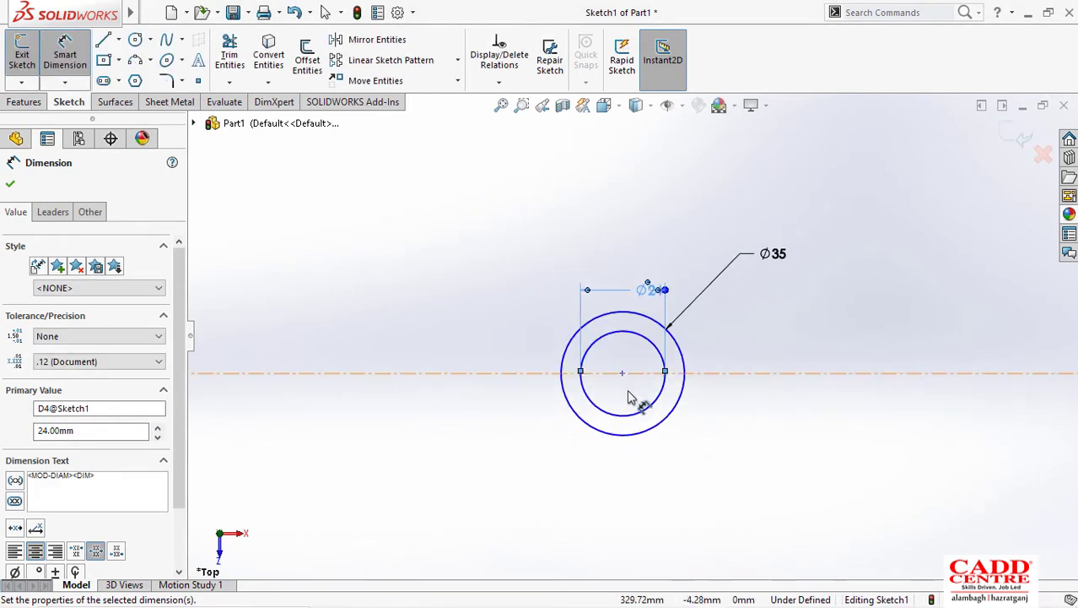
click(11, 185)
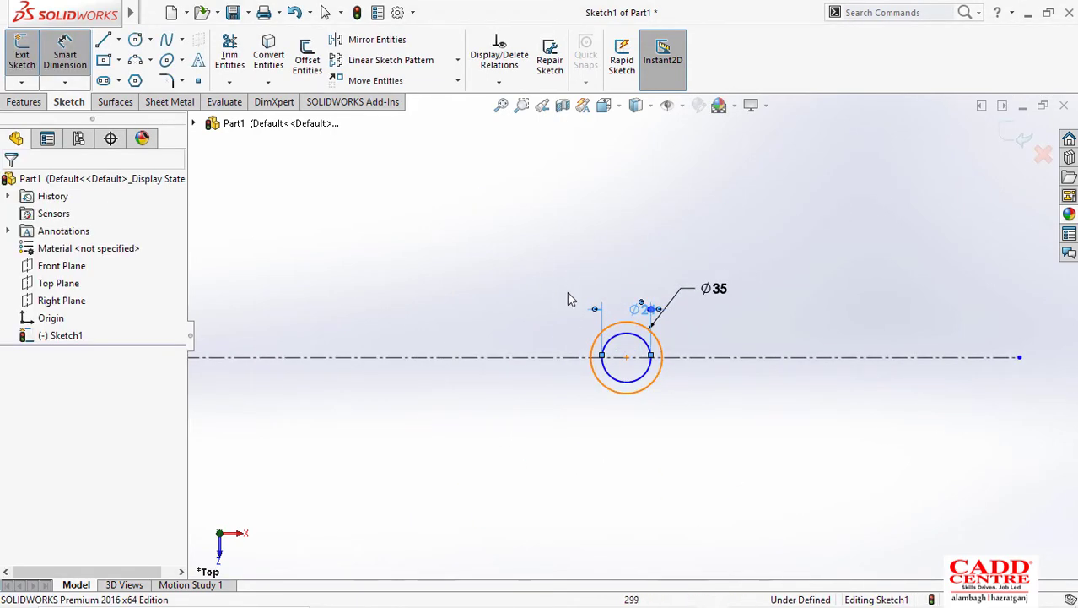
Step: Check the centre distance in Photos, then in SOLIDWORKS 2016 dimension the distance from the origin to the small end's centre as 250 mm
scroll(589, 290, up, 4)
scroll(438, 306, down, 2)
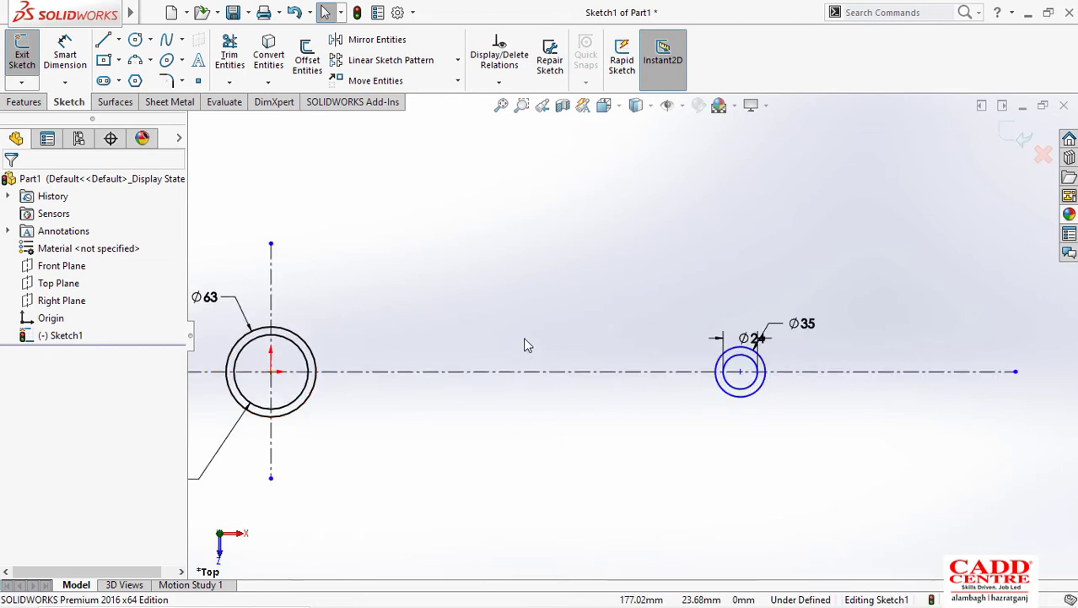
key(super+Tab)
click(414, 168)
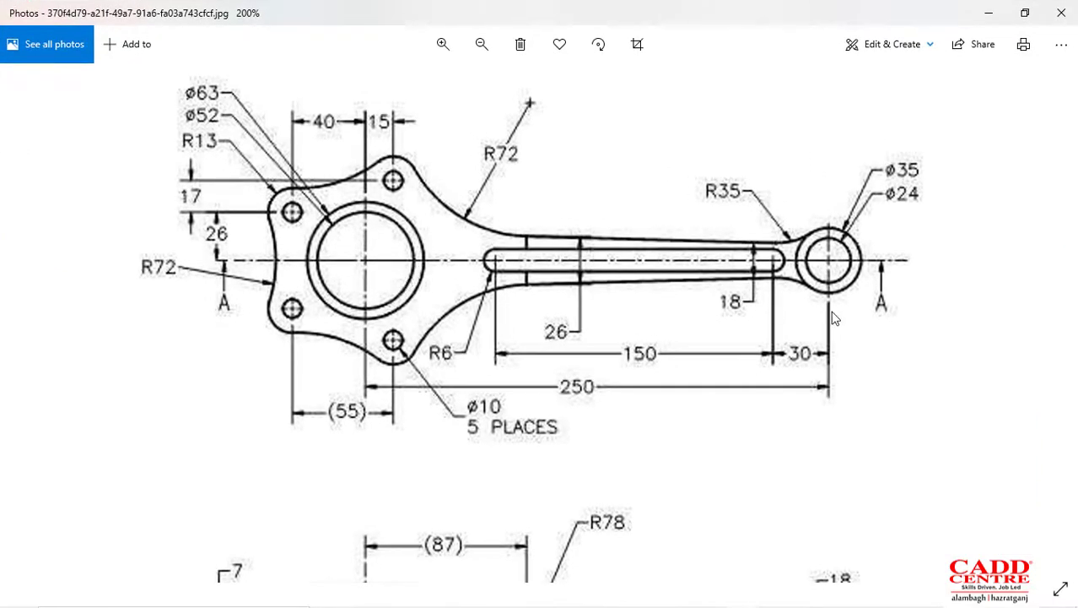
key(super+Tab)
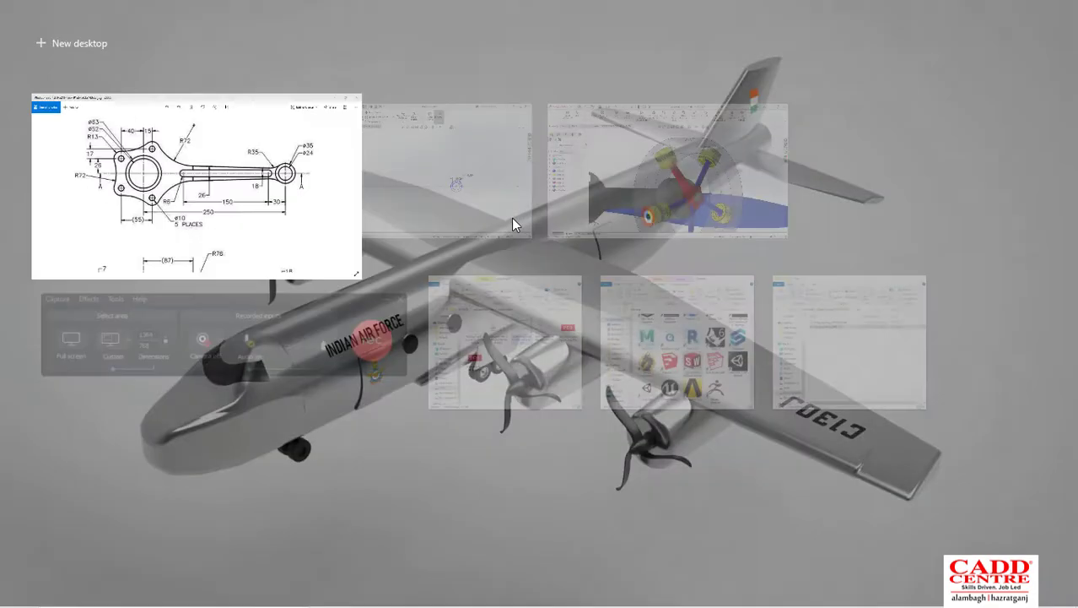
click(435, 165)
right_drag(498, 253, 494, 213)
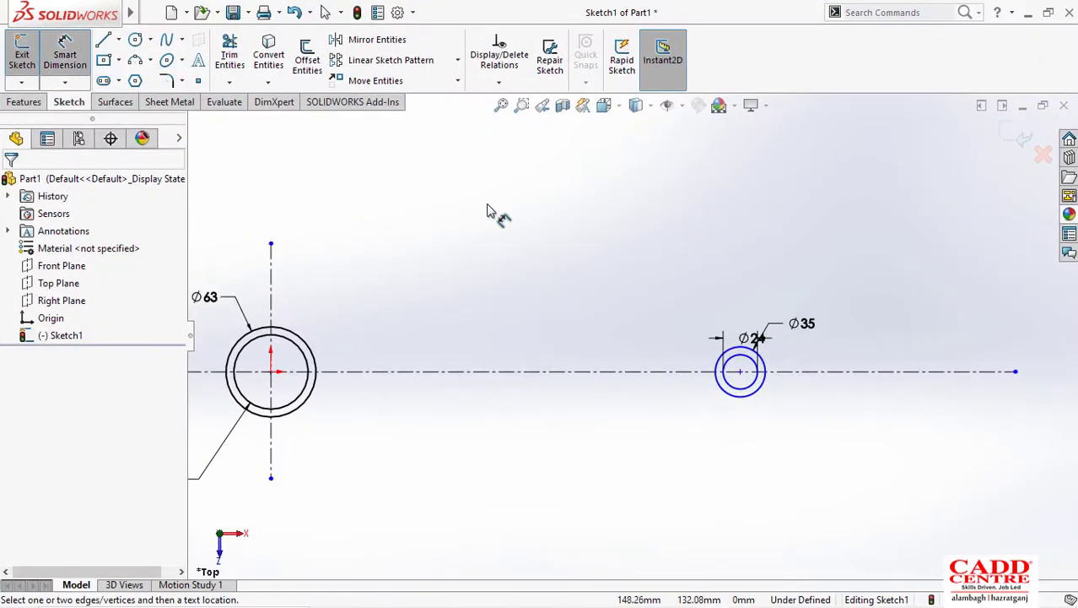
click(272, 371)
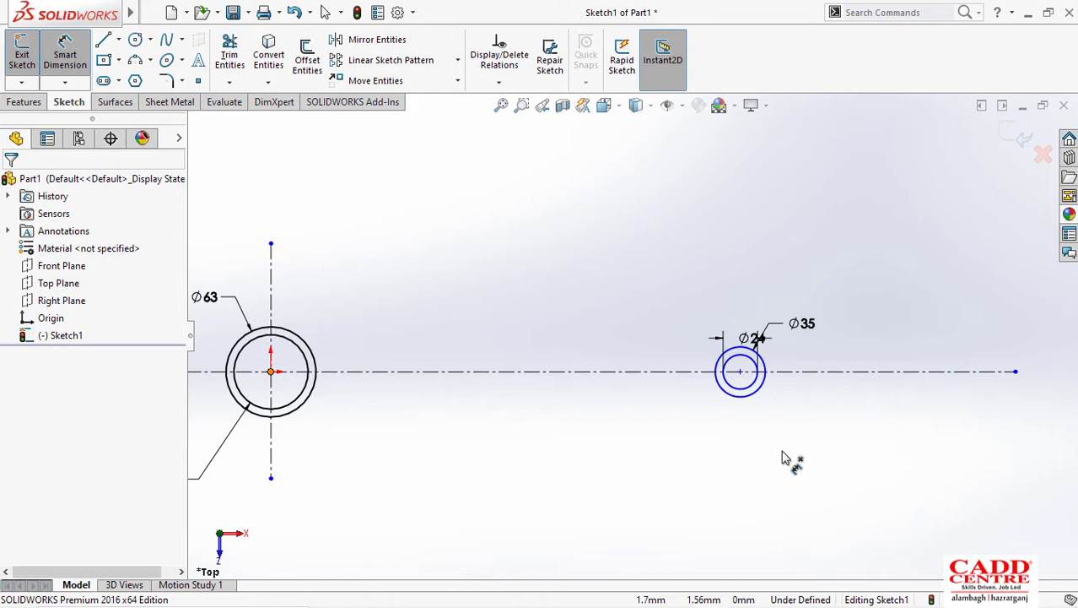
click(741, 376)
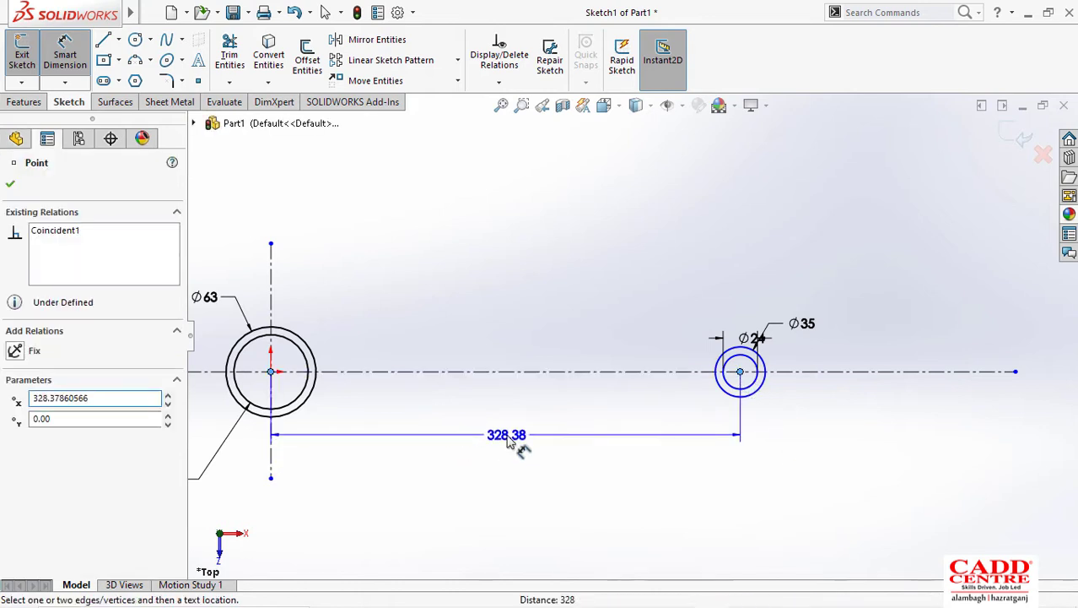
click(518, 446)
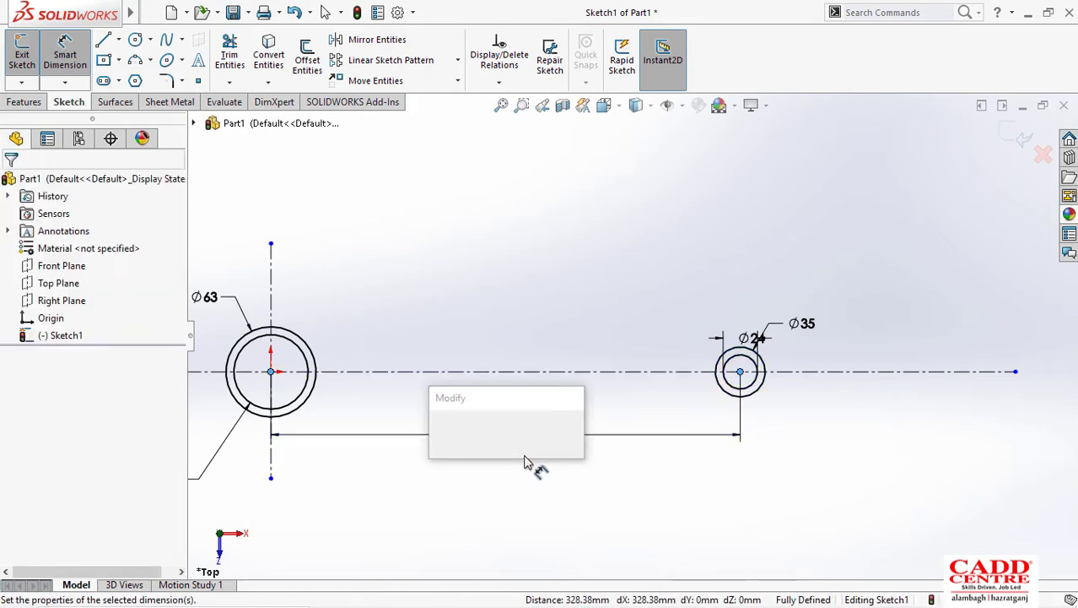
text(250)
key(Return)
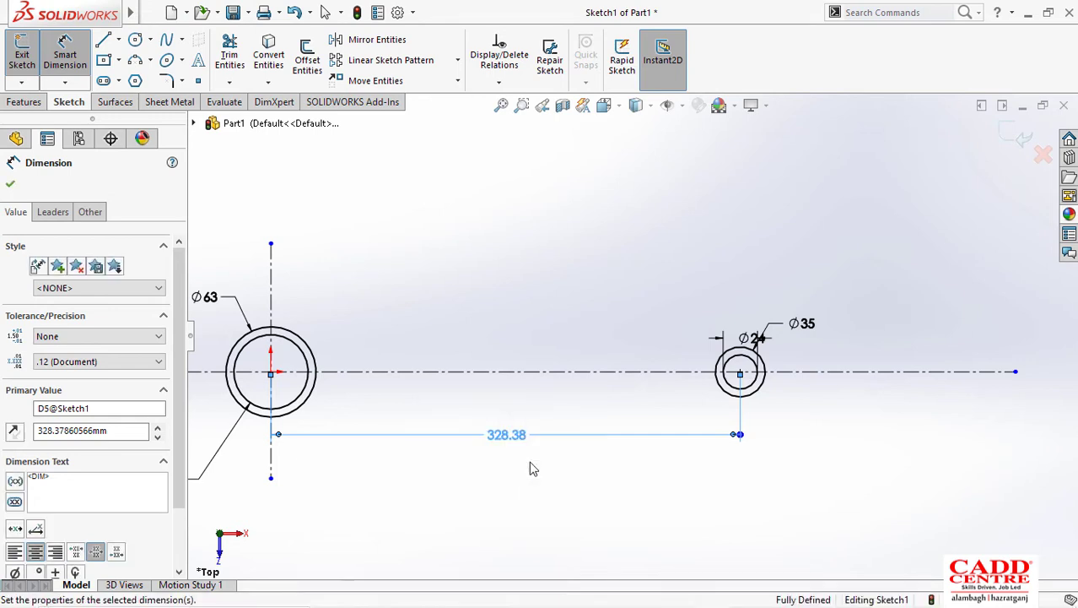
click(11, 184)
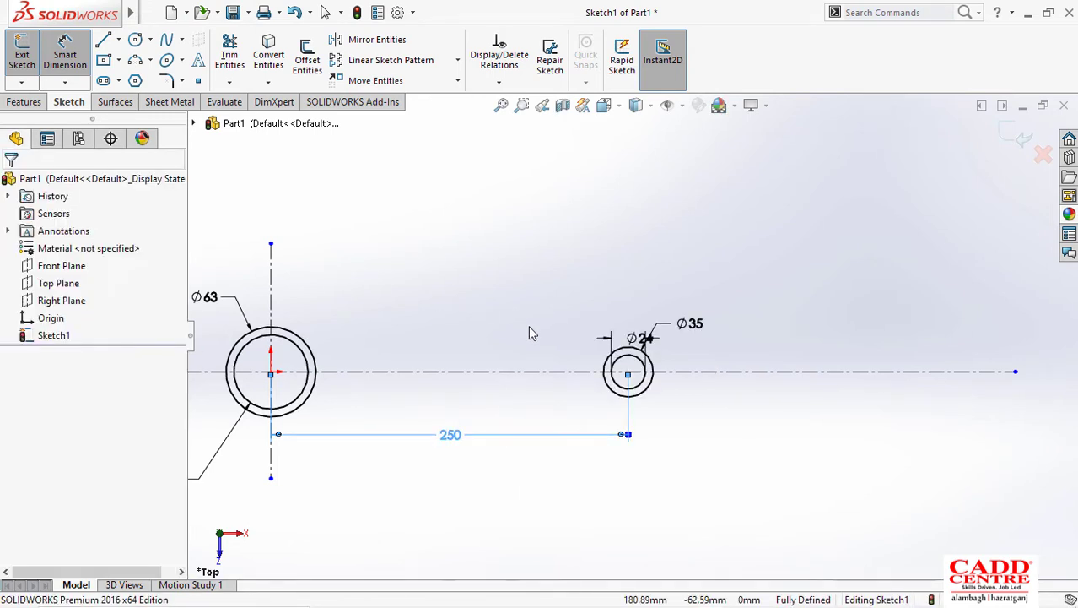
Step: Check the bolt holes in Photos, then in SOLIDWORKS 2016 draw two concentric circles about 48 mm left of and 38 mm above the origin, radii about 5 and 17 mm
scroll(629, 364, up, 1)
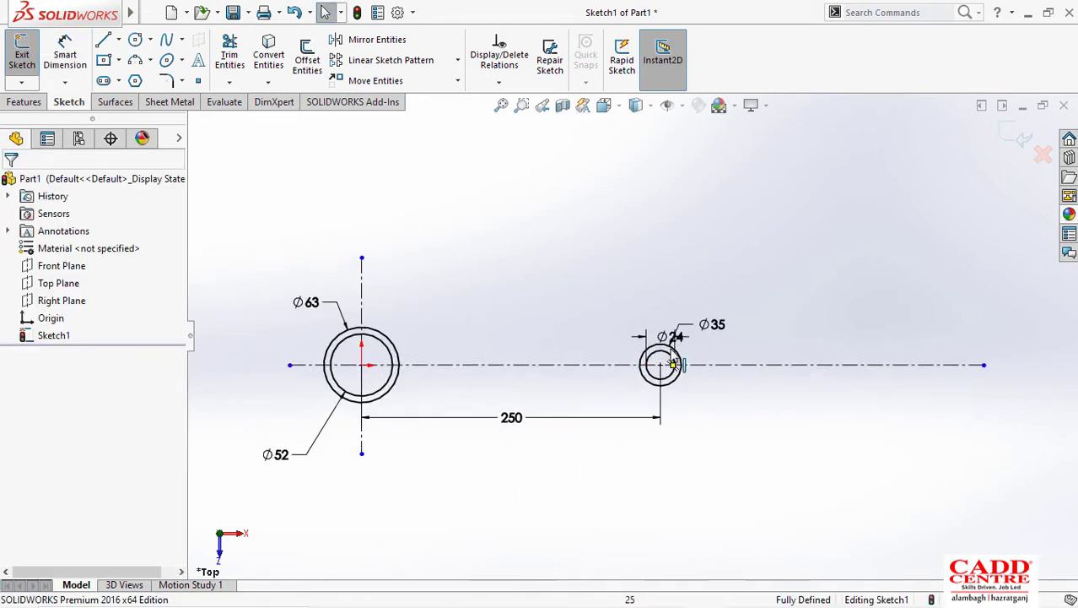
scroll(510, 334, up, 1)
scroll(511, 332, down, 1)
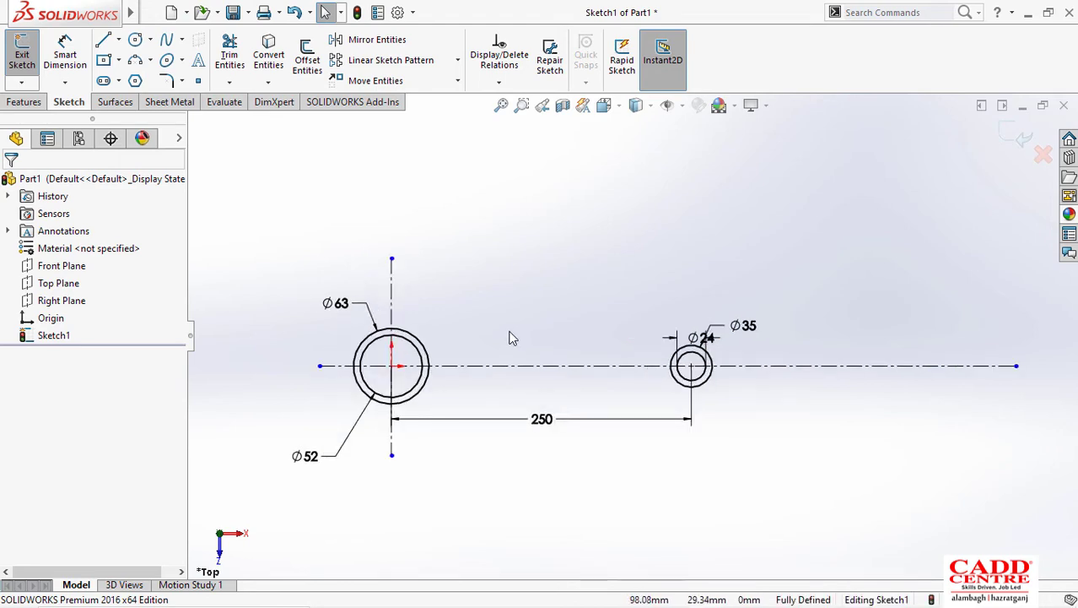
key(super+Tab)
click(430, 196)
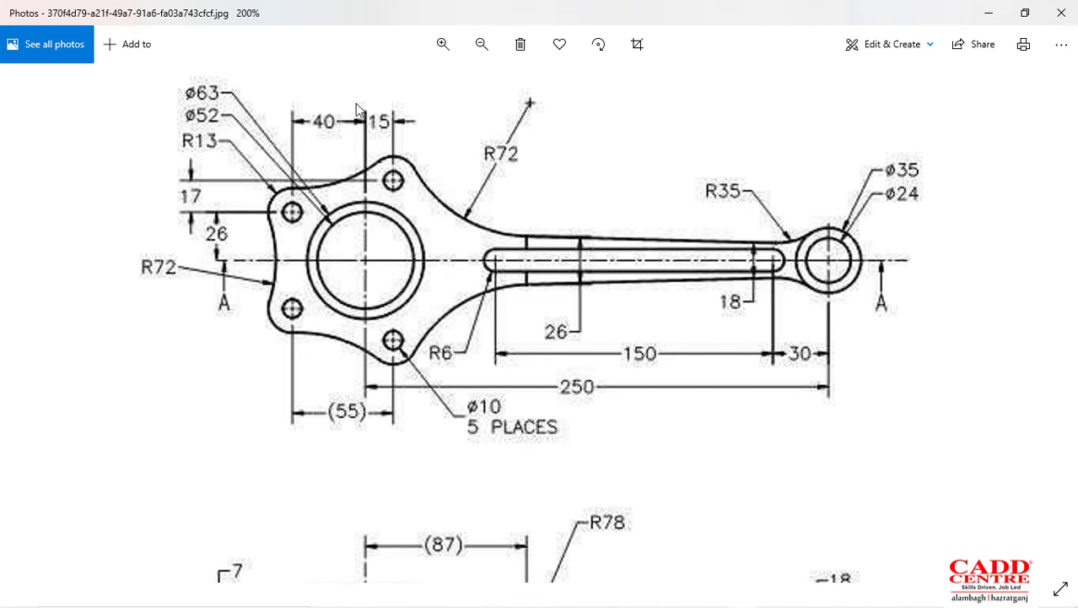
click(988, 20)
scroll(350, 321, down, 3)
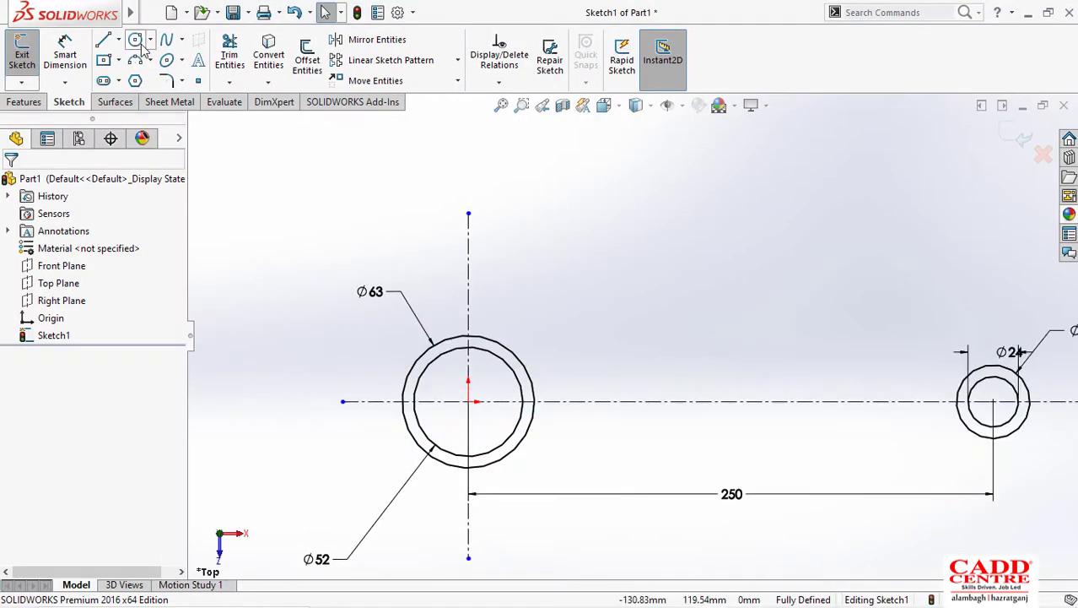
scroll(385, 329, down, 2)
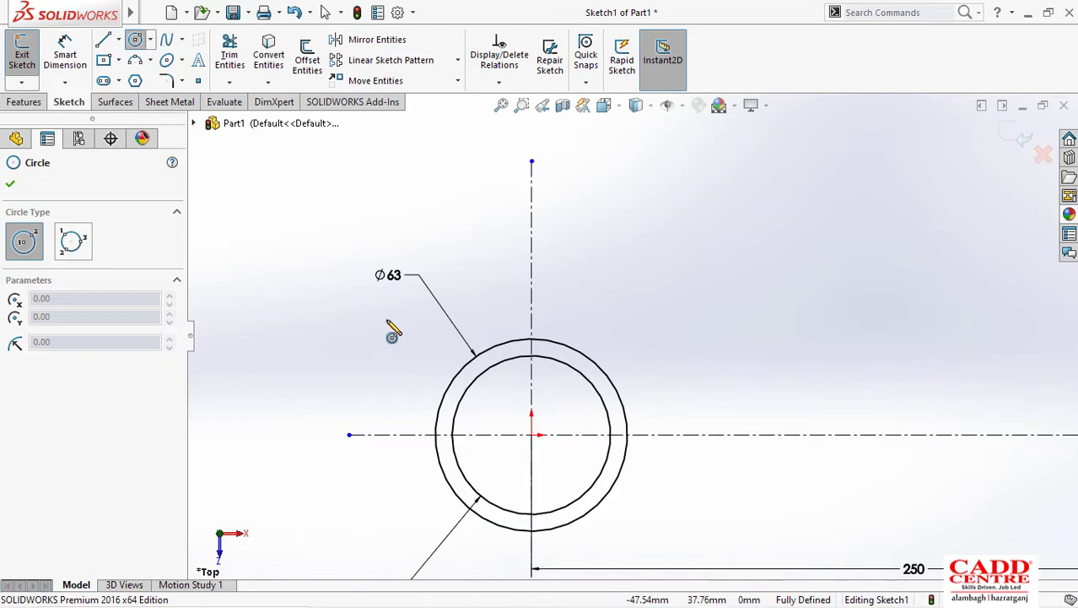
click(386, 320)
click(390, 333)
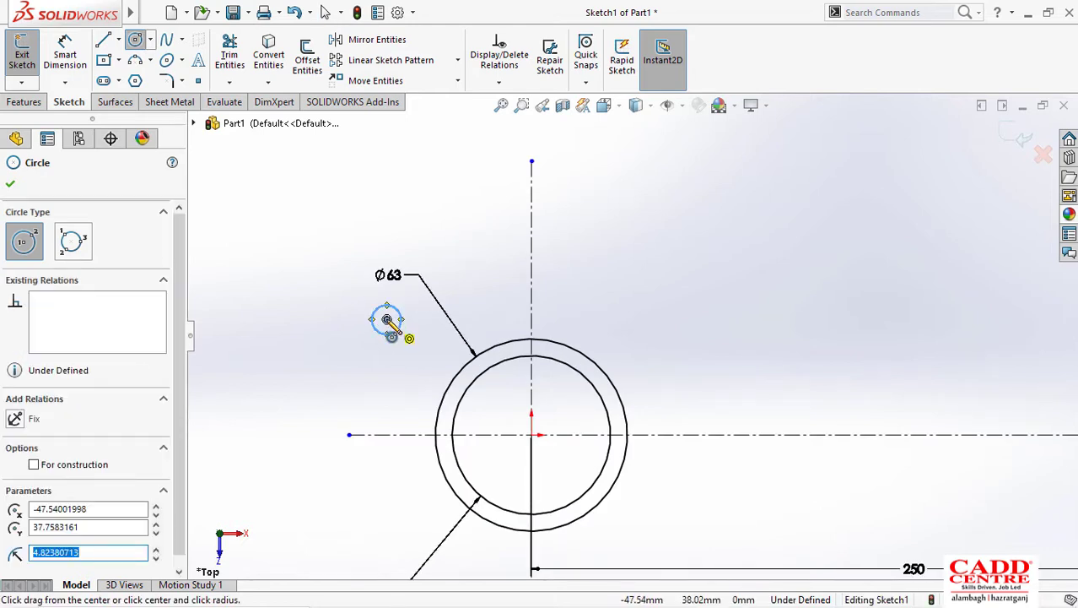
click(386, 319)
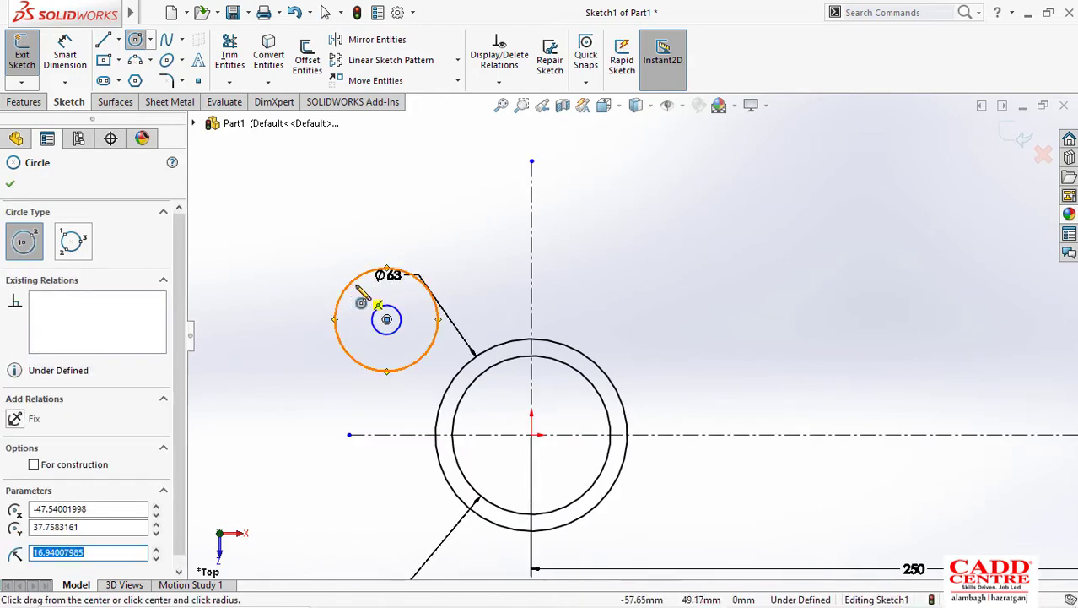
Step: Check the bolt-hole size in Photos, then in SOLIDWORKS 2016 dimension the inner bolt-hole circle to 10 mm diameter
key(super+Tab)
click(321, 192)
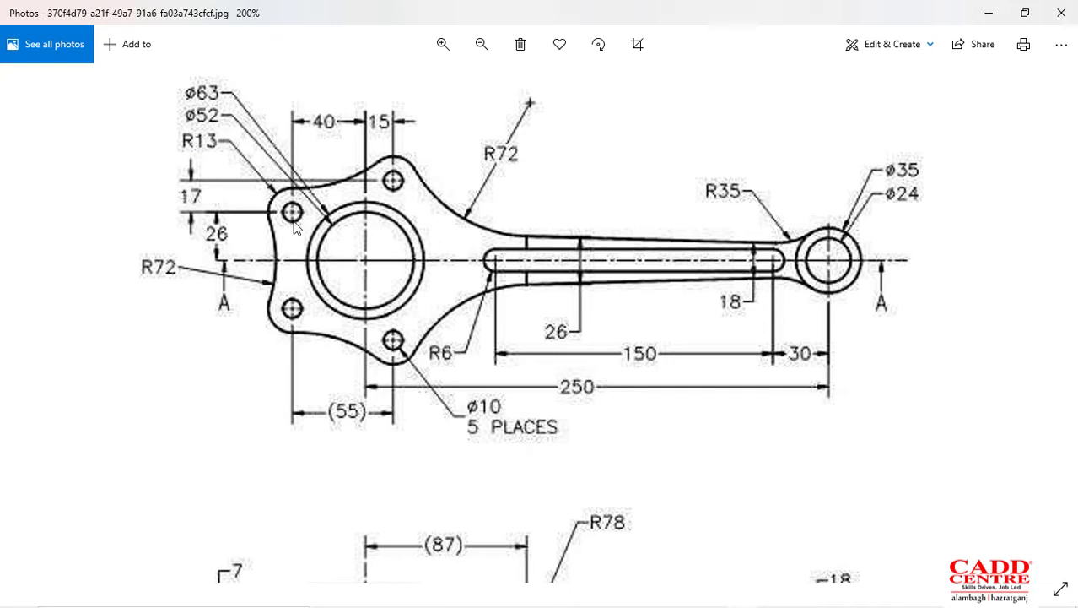
key(super+Tab)
click(337, 186)
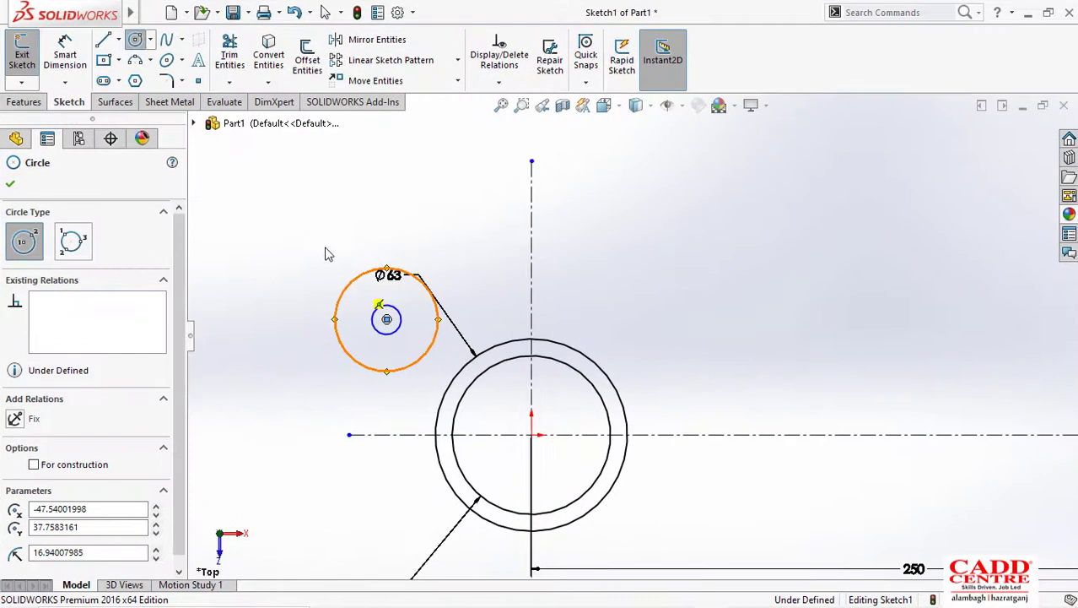
key(Escape)
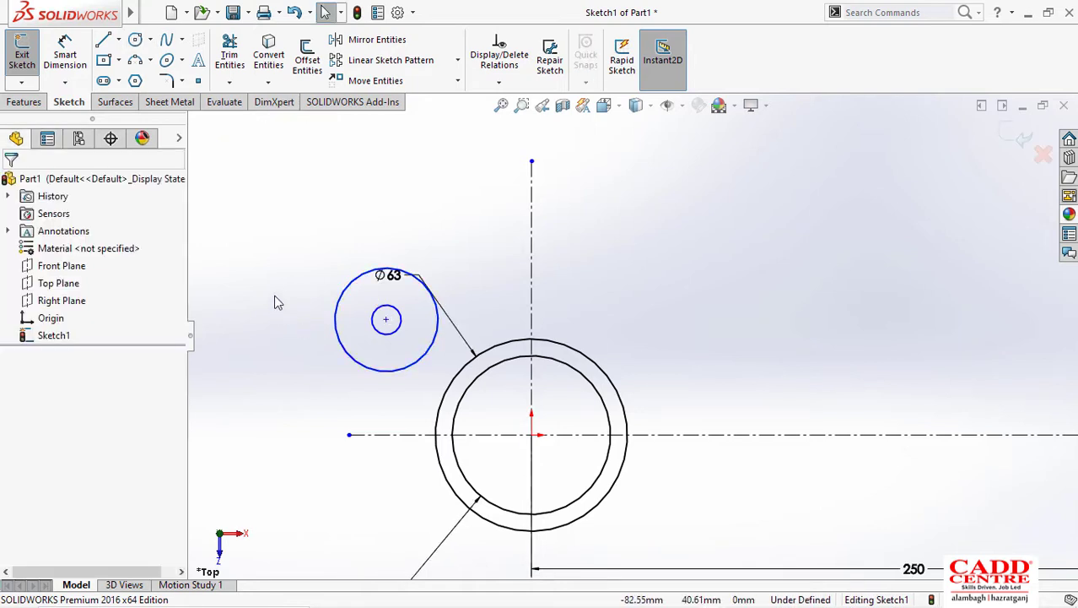
right_drag(276, 295, 279, 272)
click(396, 334)
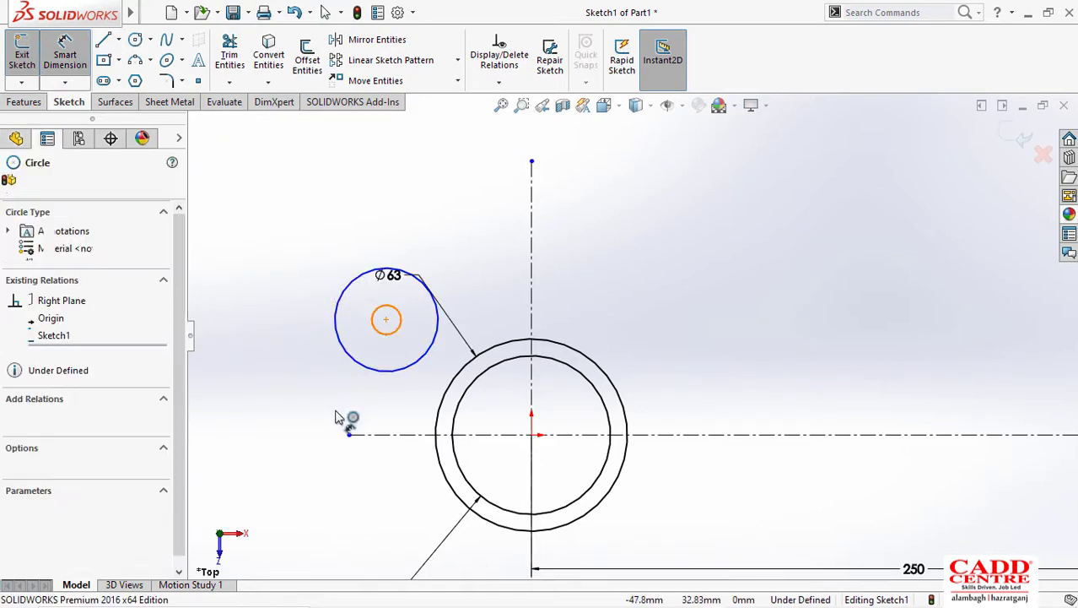
click(340, 404)
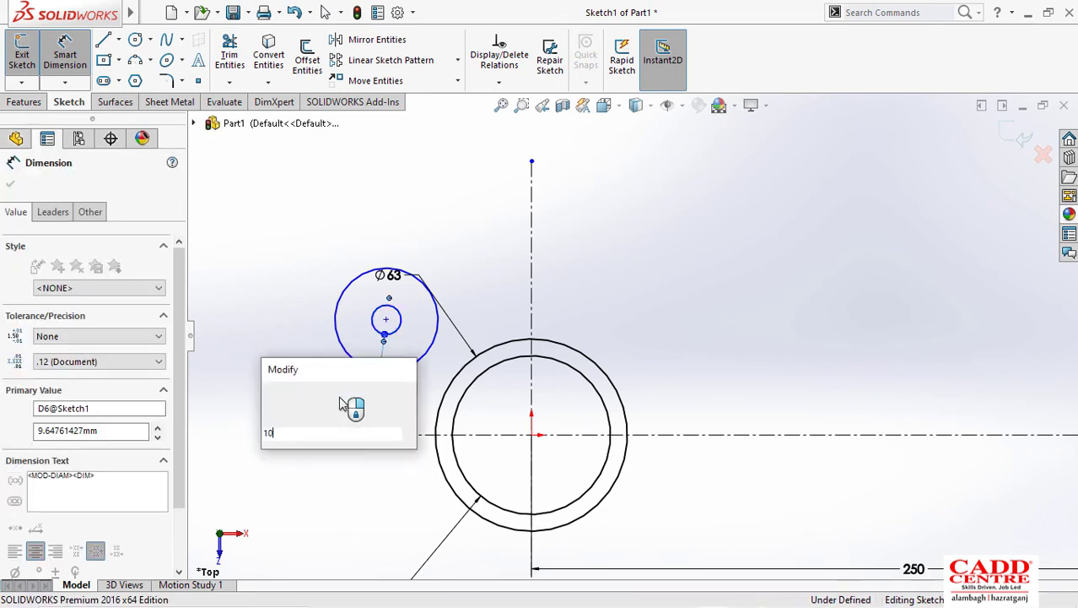
key(Return)
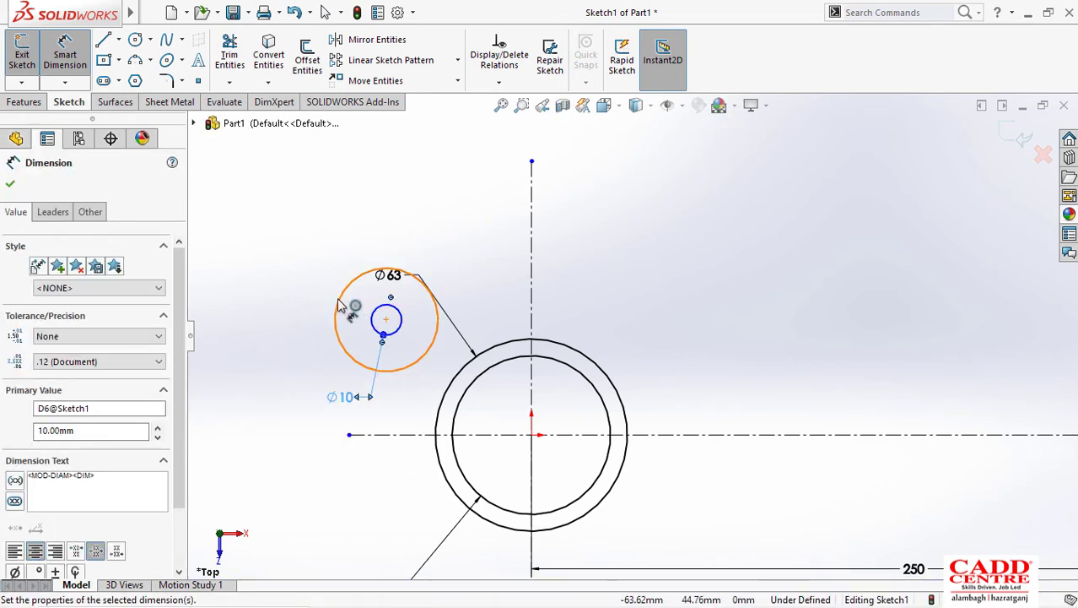
Step: Dimension the outer circle around the bolt hole to 26 mm diameter and finish dimensioning
click(295, 330)
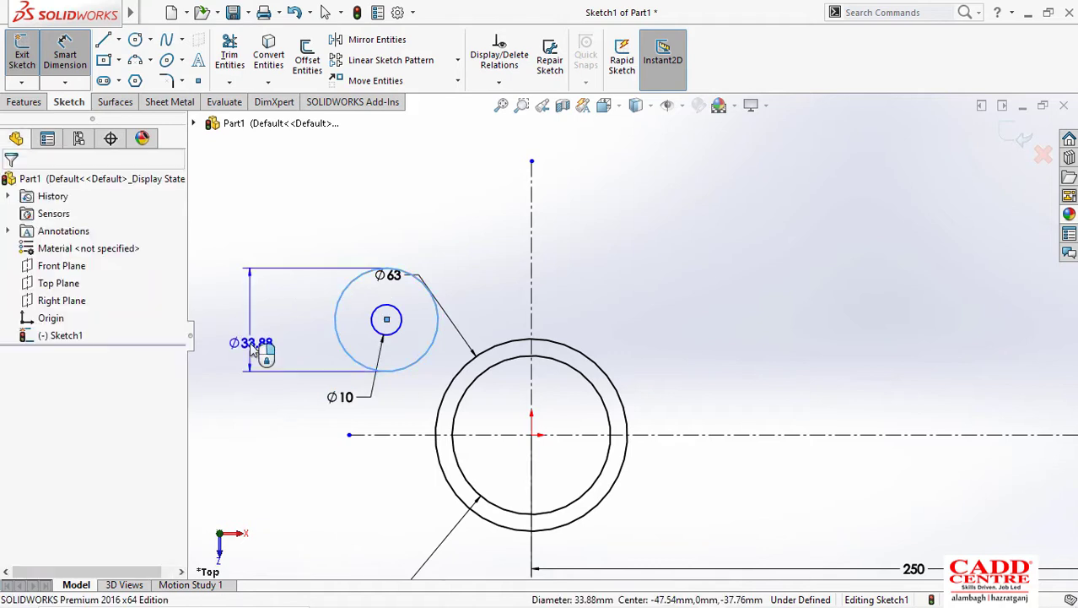
click(250, 341)
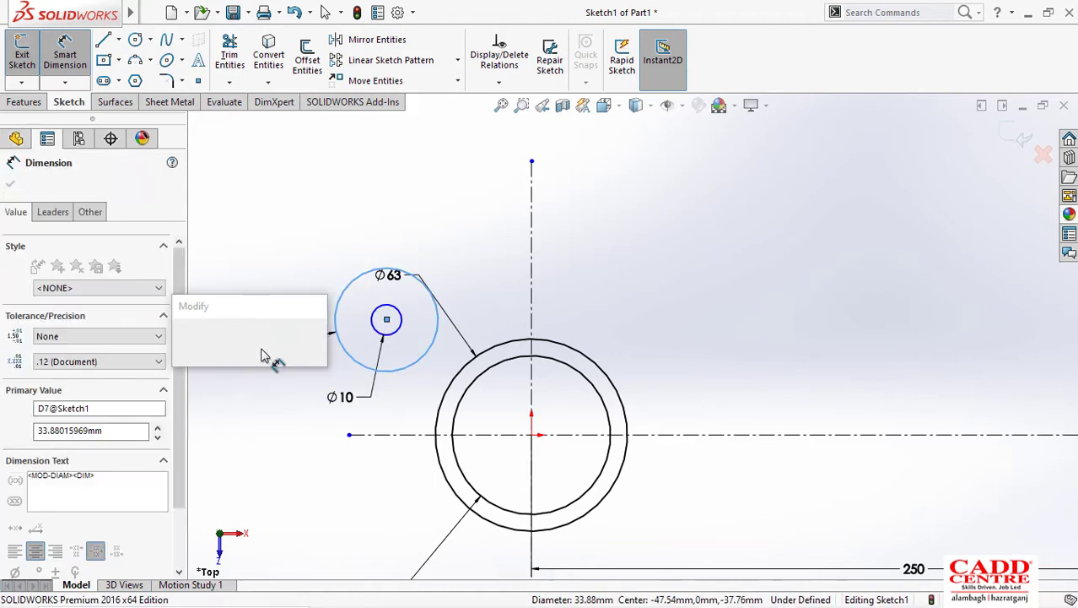
text(26)
key(Return)
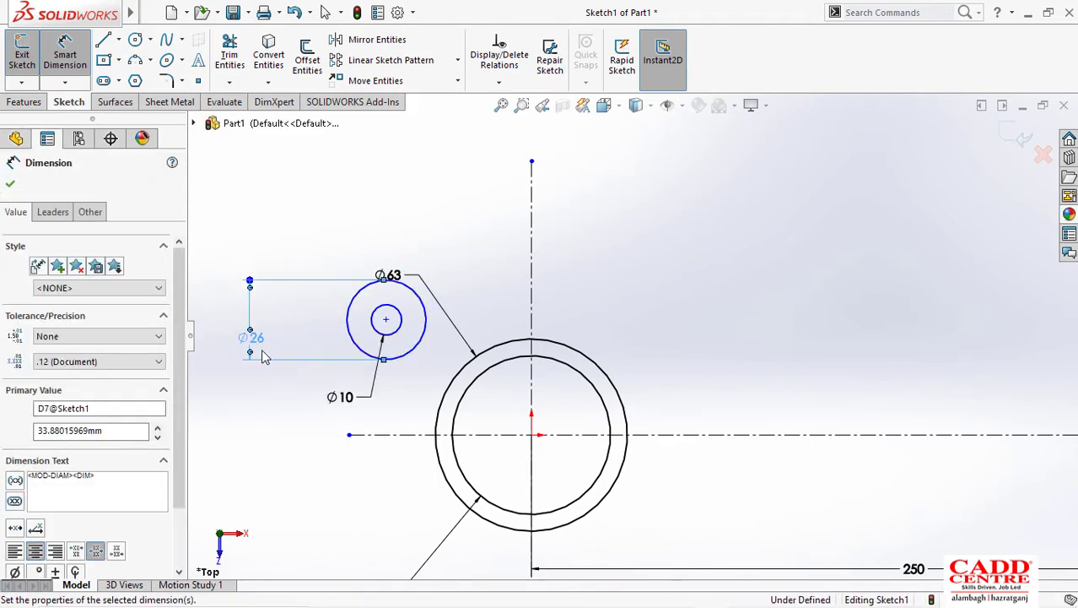
click(10, 183)
key(Escape)
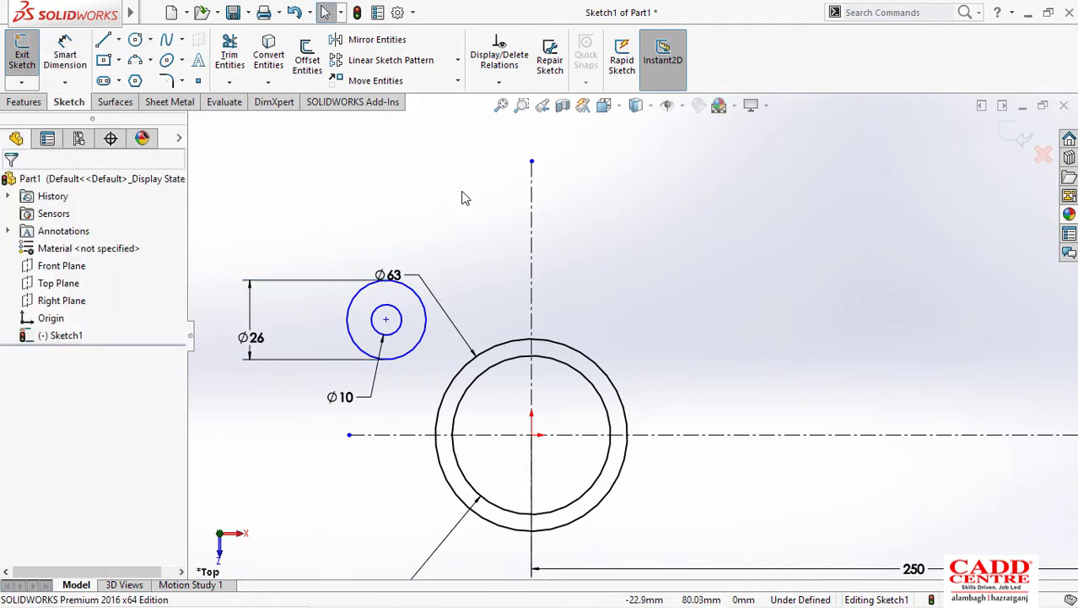
Step: Check the bolt hole's height in Photos, then in SOLIDWORKS 2016 dimension its centre 26 mm from the horizontal centerline
key(super+Tab)
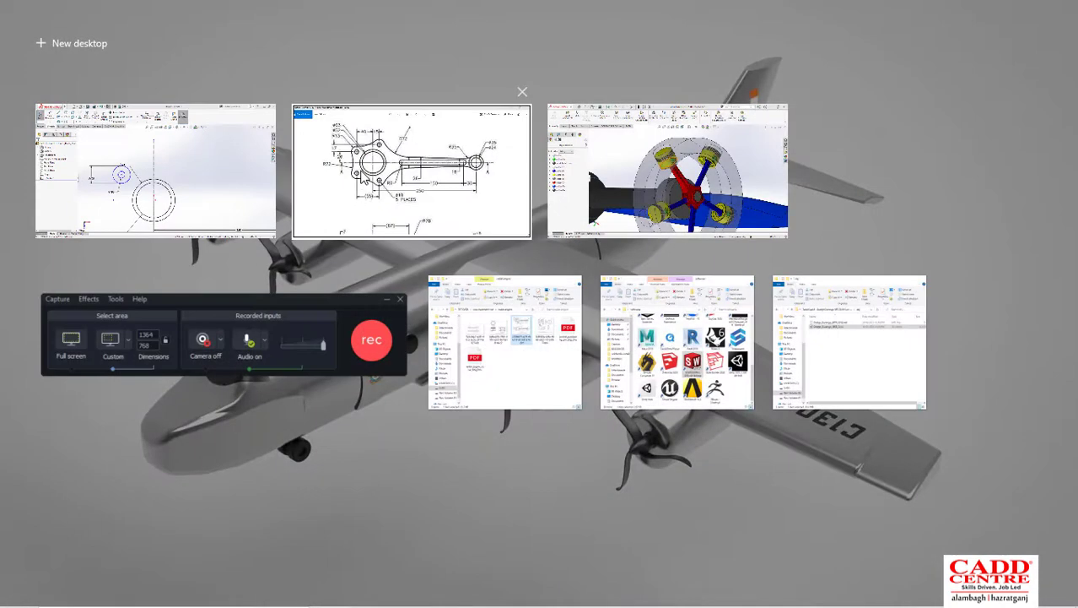
click(397, 190)
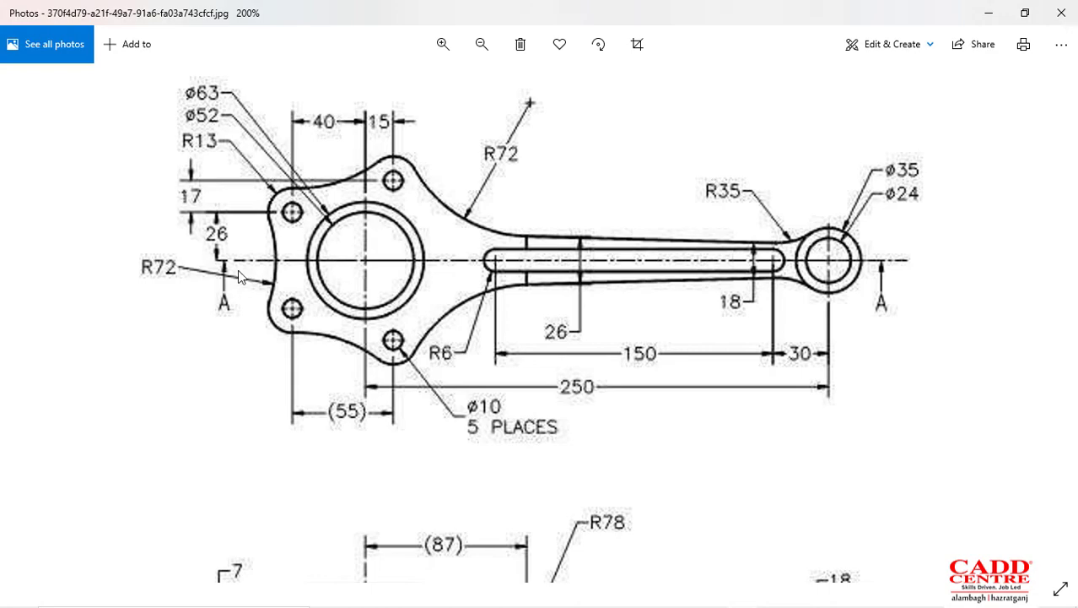
key(super+Tab)
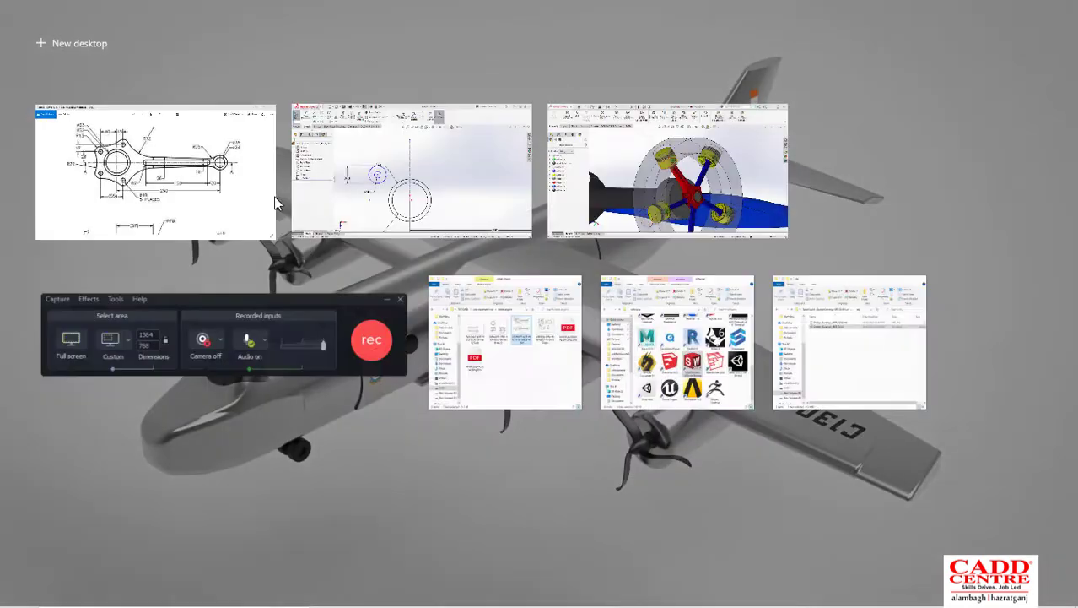
click(304, 194)
key(alt+Tab)
key(alt+Tab)
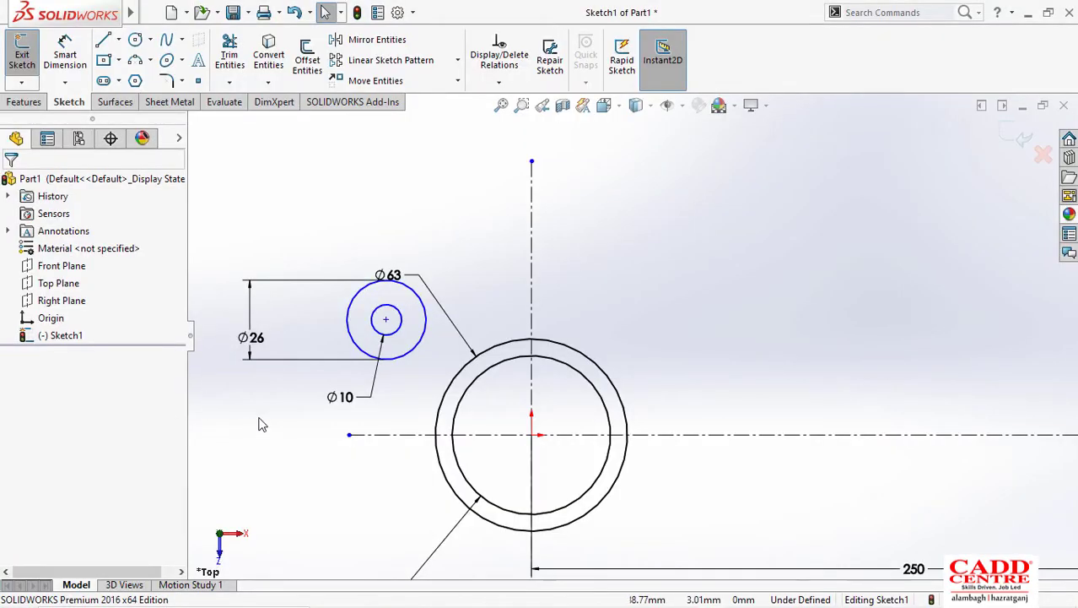
right_drag(259, 425, 249, 379)
click(393, 435)
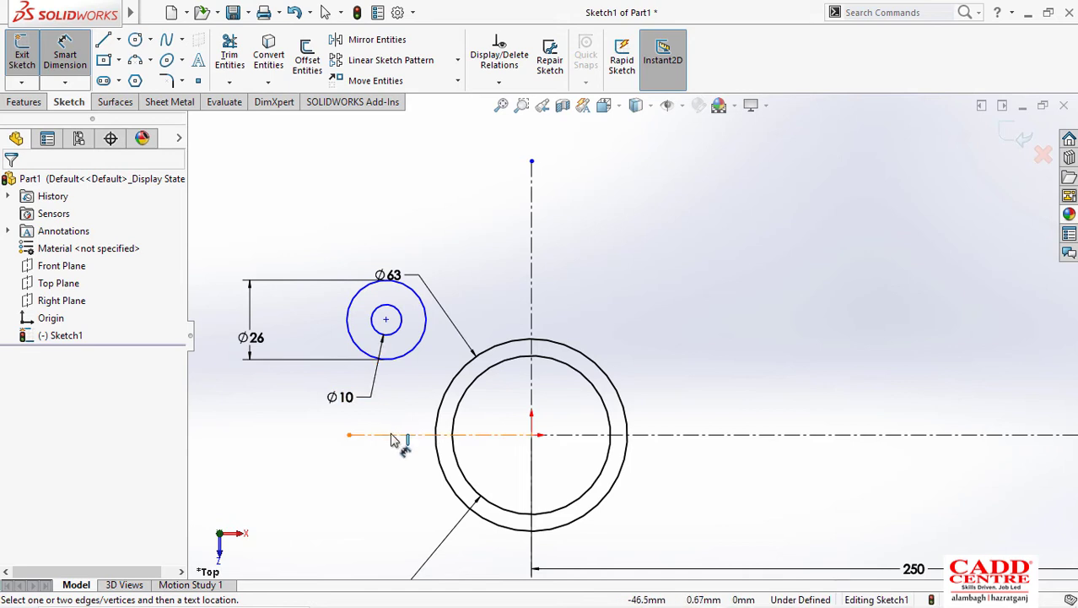
click(386, 318)
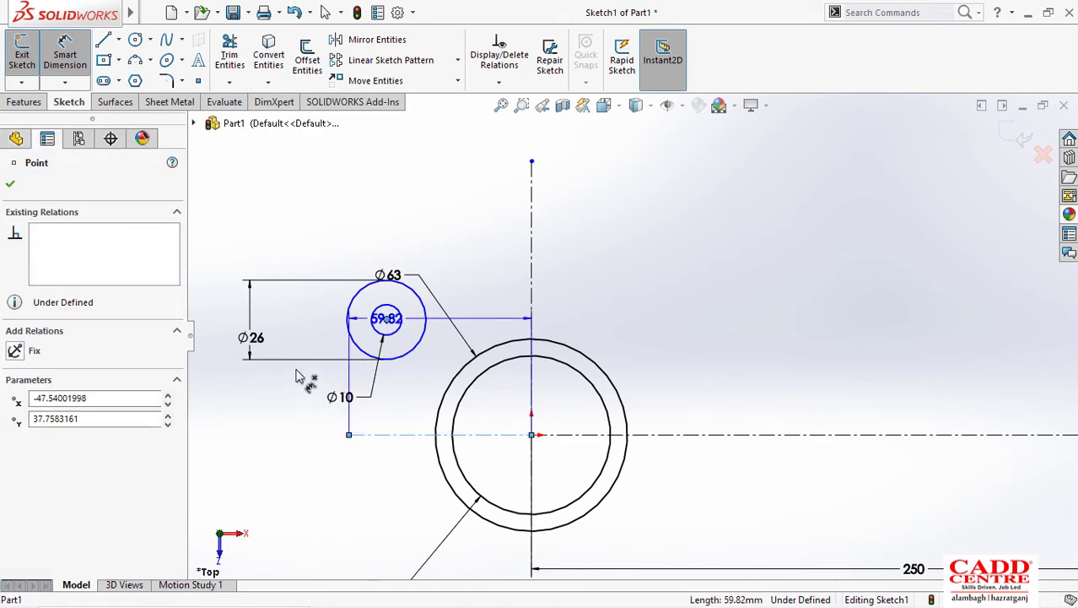
click(309, 360)
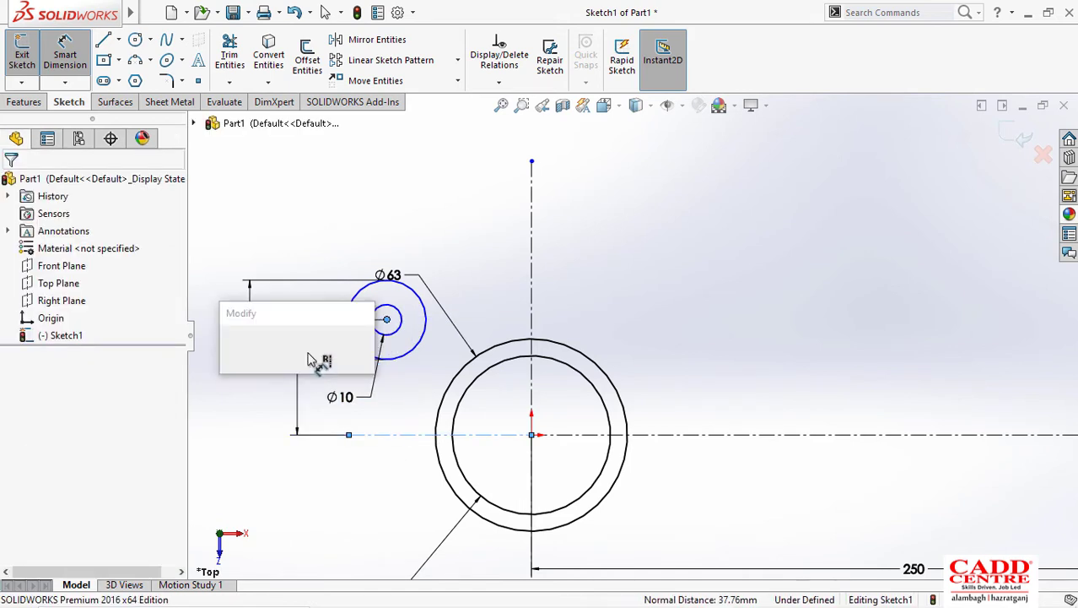
key(Return)
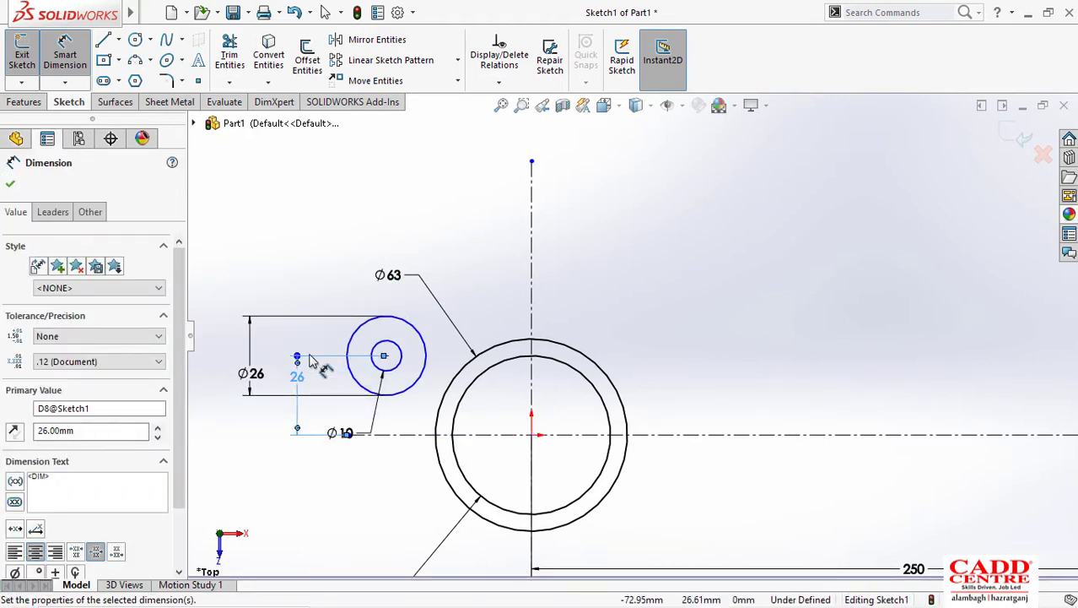
Step: Check the horizontal offset in Photos, then in SOLIDWORKS 2016 dimension the bolt hole's centre 40 mm from the vertical centerline
key(super+Tab)
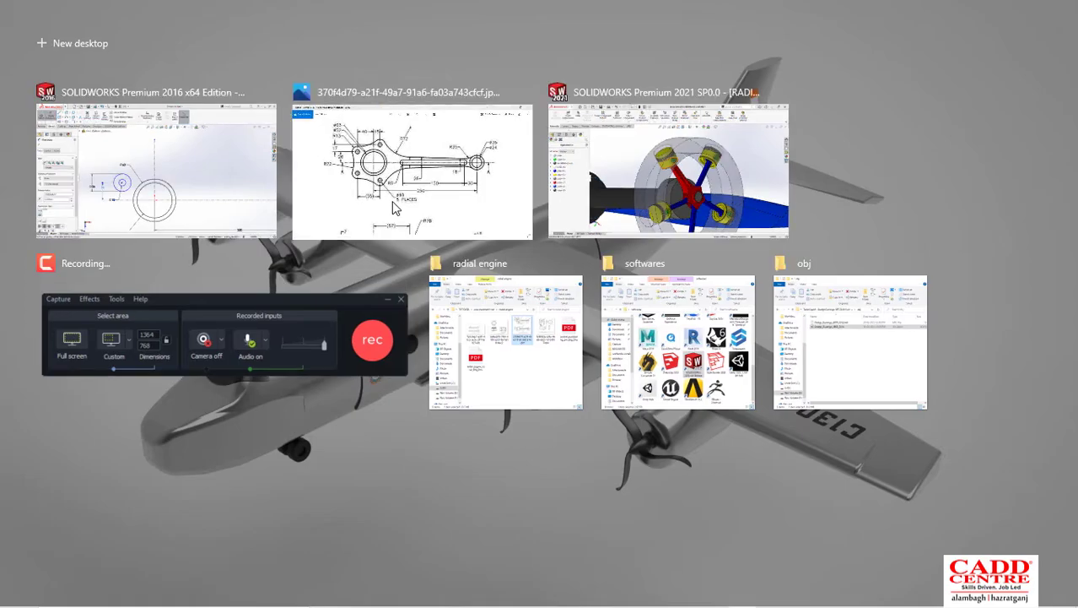
click(346, 238)
key(super+Tab)
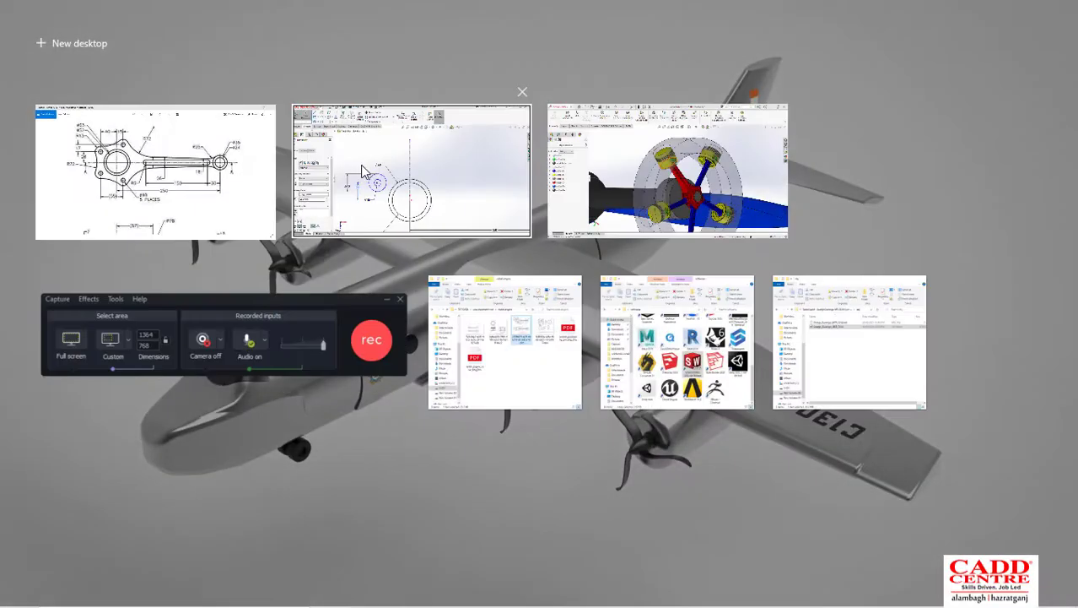
click(362, 164)
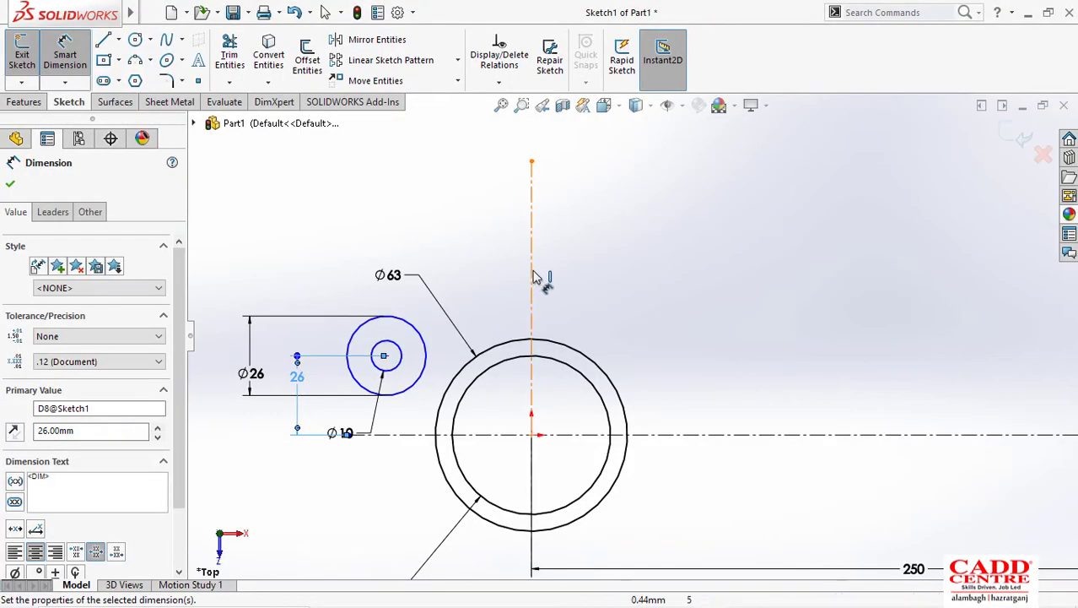
click(531, 278)
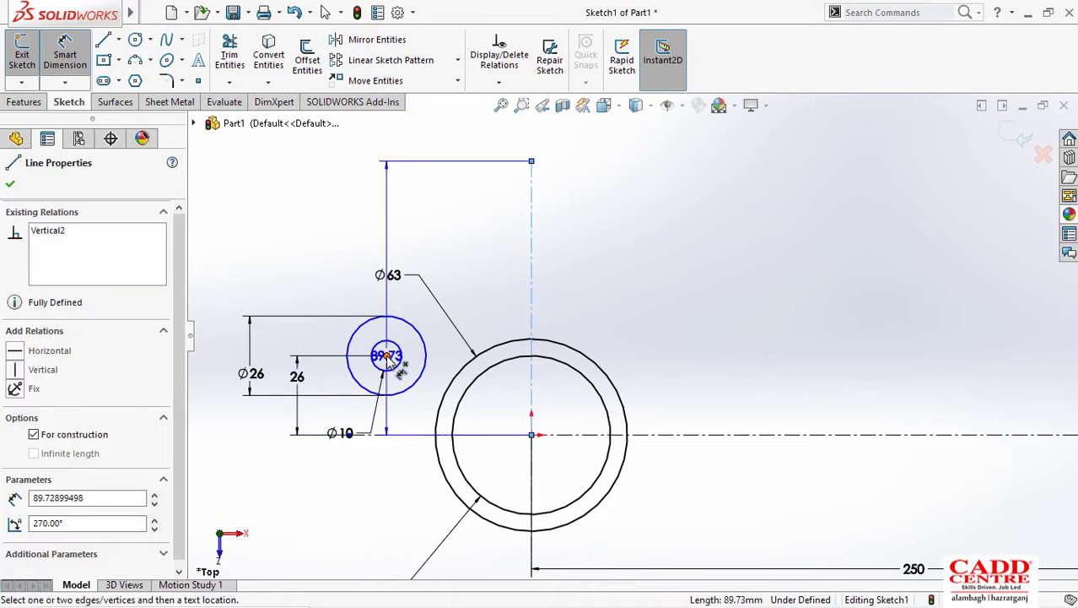
click(386, 356)
click(451, 238)
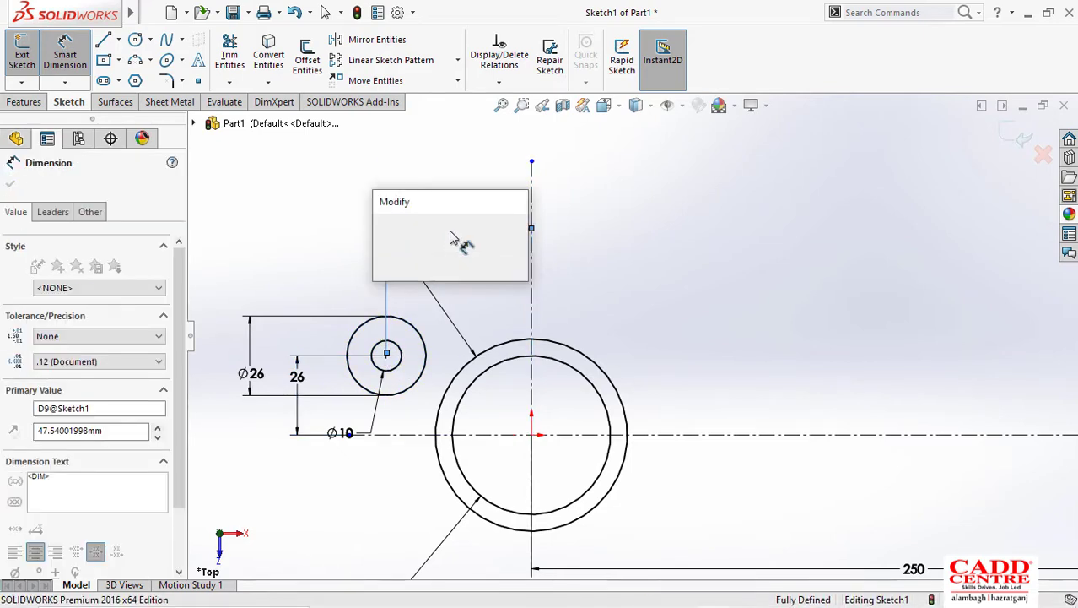
key(Return)
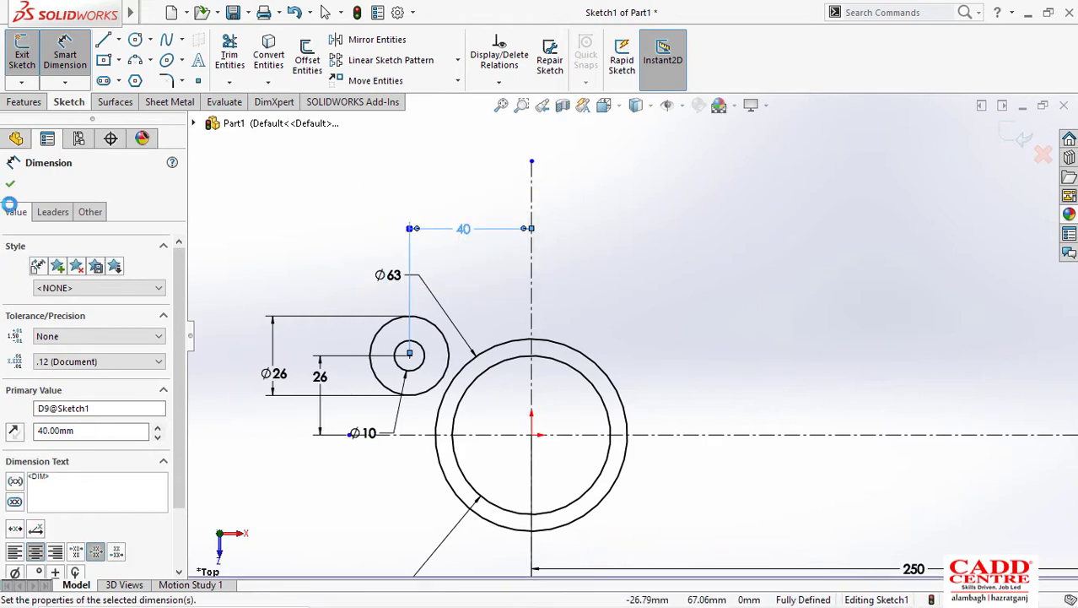
click(9, 186)
key(Escape)
Step: Check the next bolt hole in Photos, then in SOLIDWORKS 2016 copy both bolt-hole circles to about 31 mm right of and 50 mm above the origin
key(super+Tab)
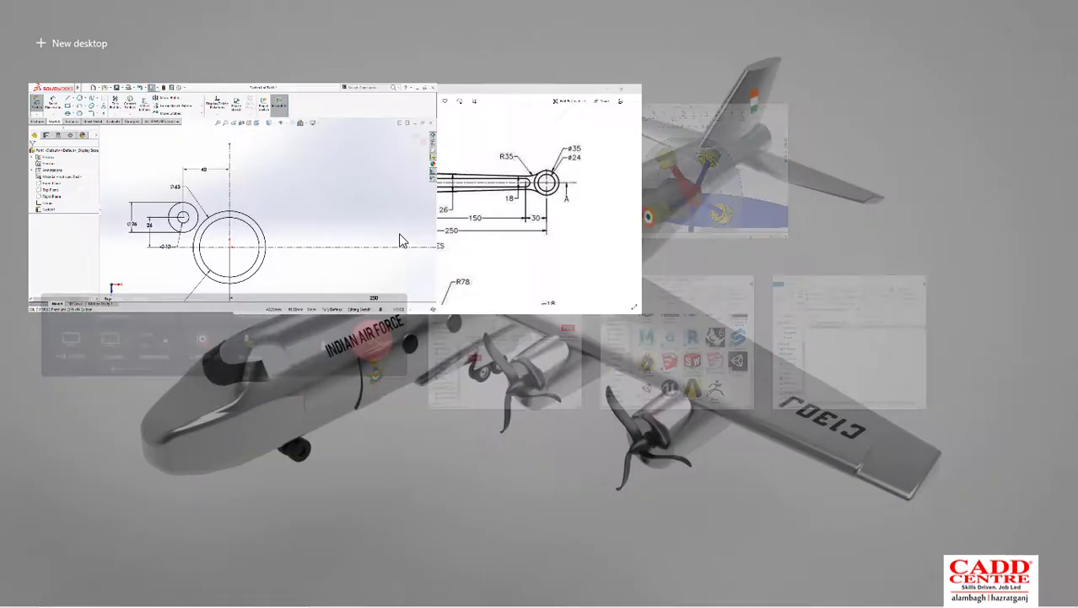
click(381, 175)
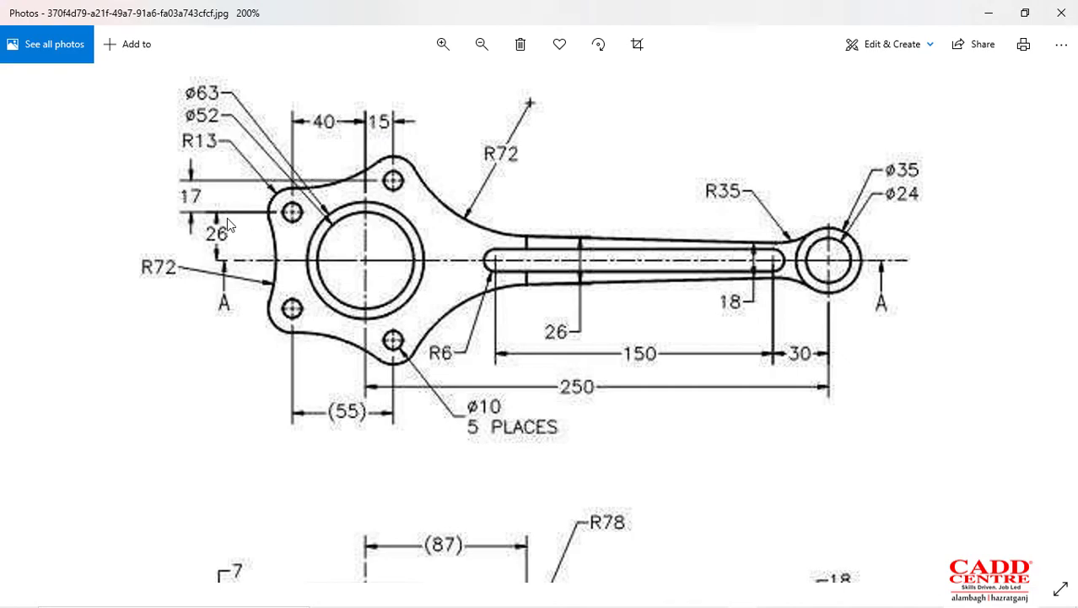
key(super+Tab)
key(Escape)
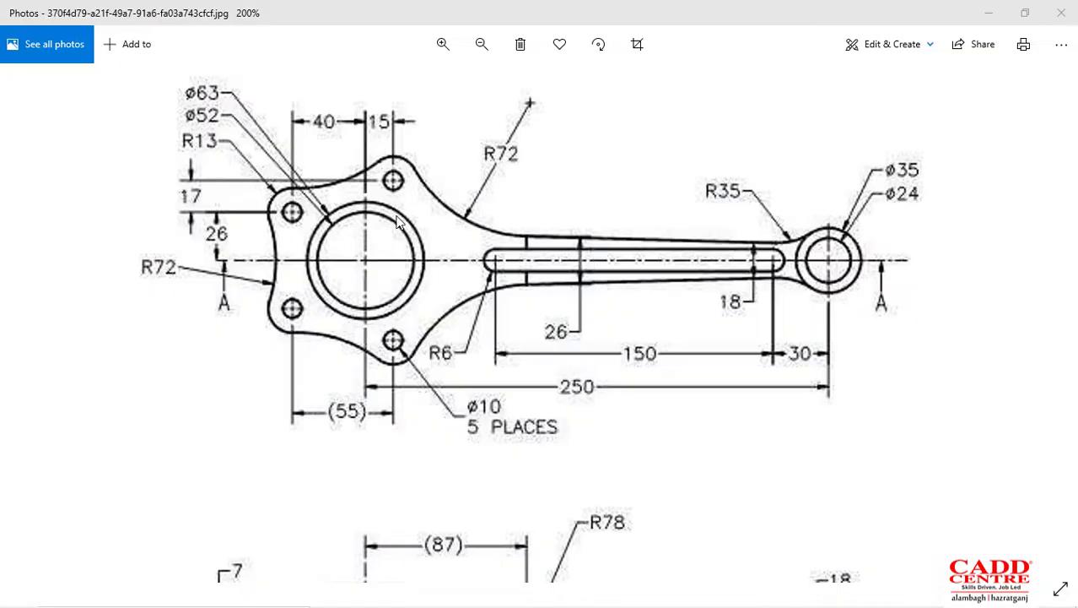
key(alt+Tab)
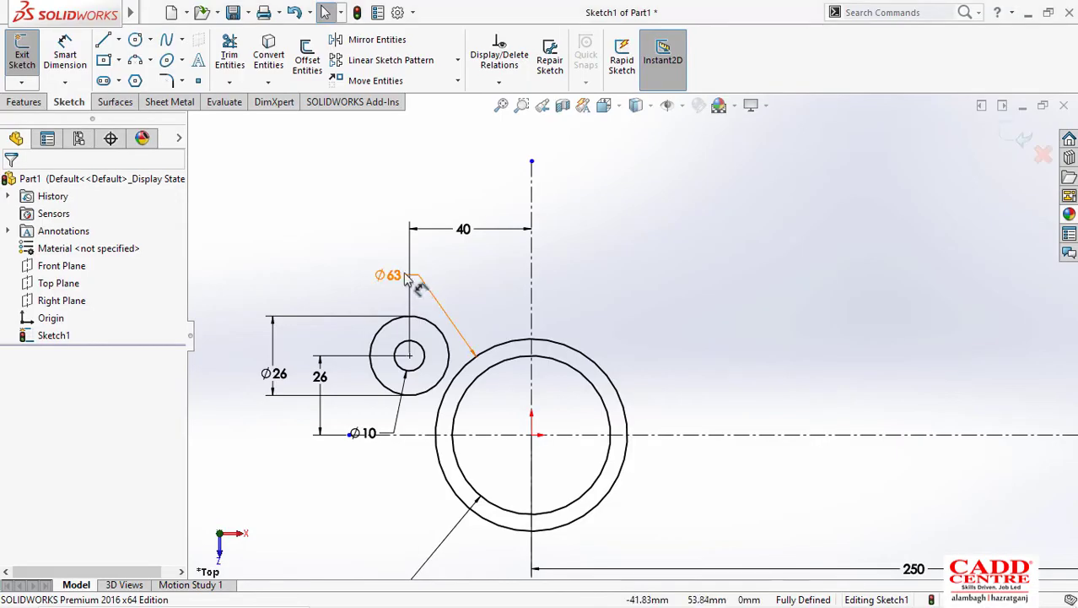
click(426, 349)
ctrl+click(410, 356)
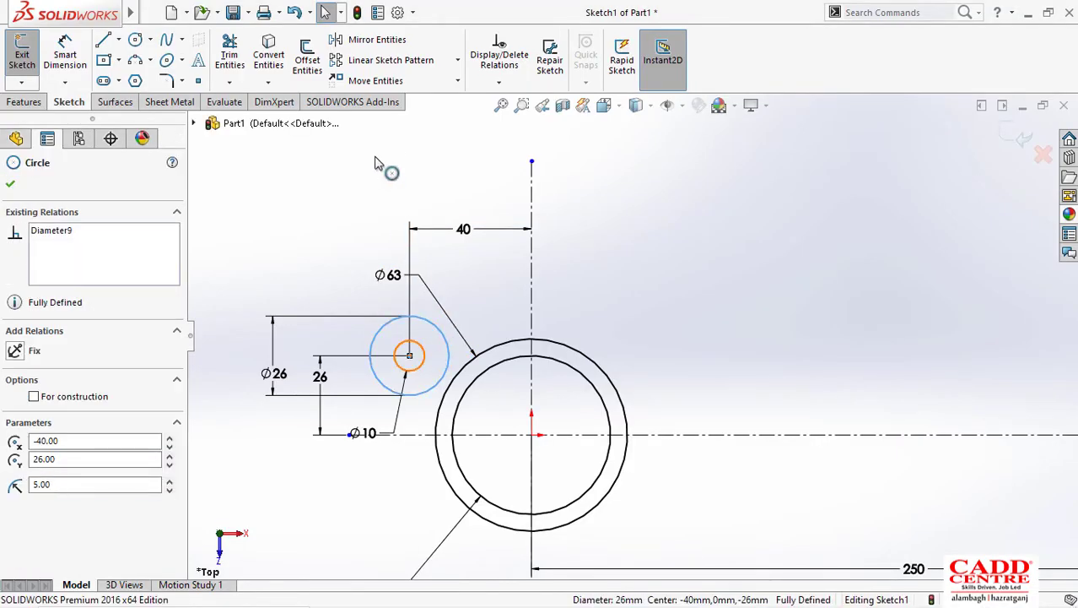
click(457, 81)
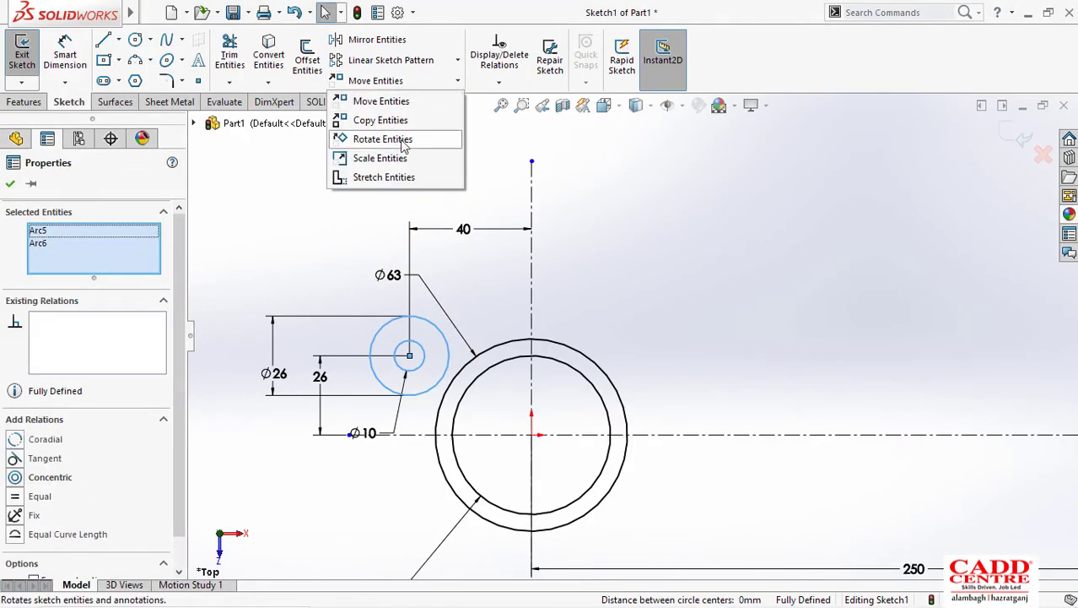
click(410, 355)
click(625, 282)
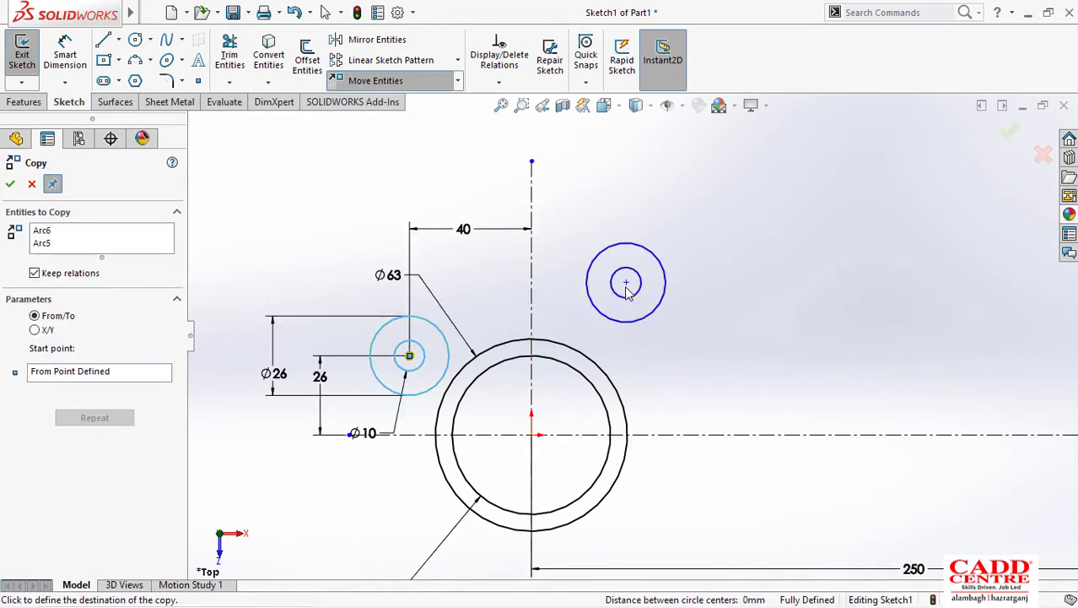
key(Escape)
Step: Dimension the copied bolt hole's outer circle to 26 mm diameter and its inner circle to 10 mm diameter
right_drag(742, 287, 742, 232)
click(666, 283)
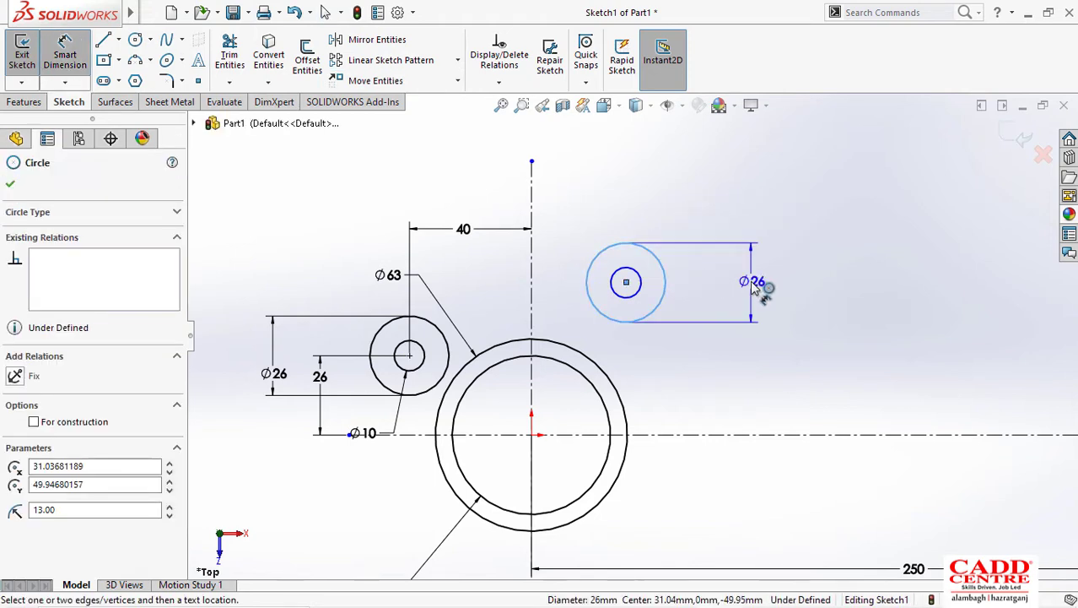
click(753, 283)
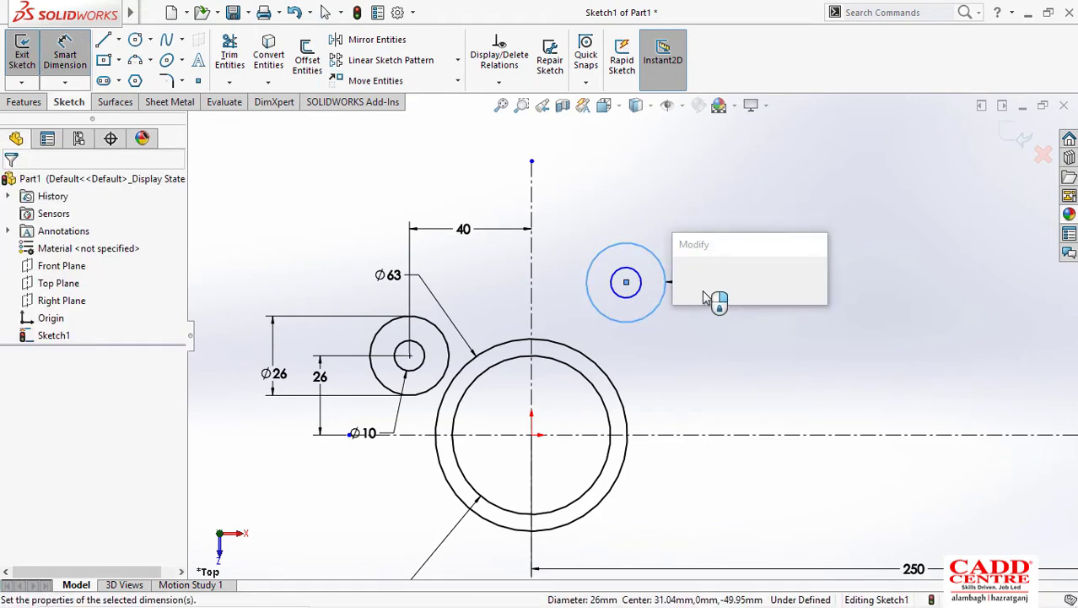
key(Return)
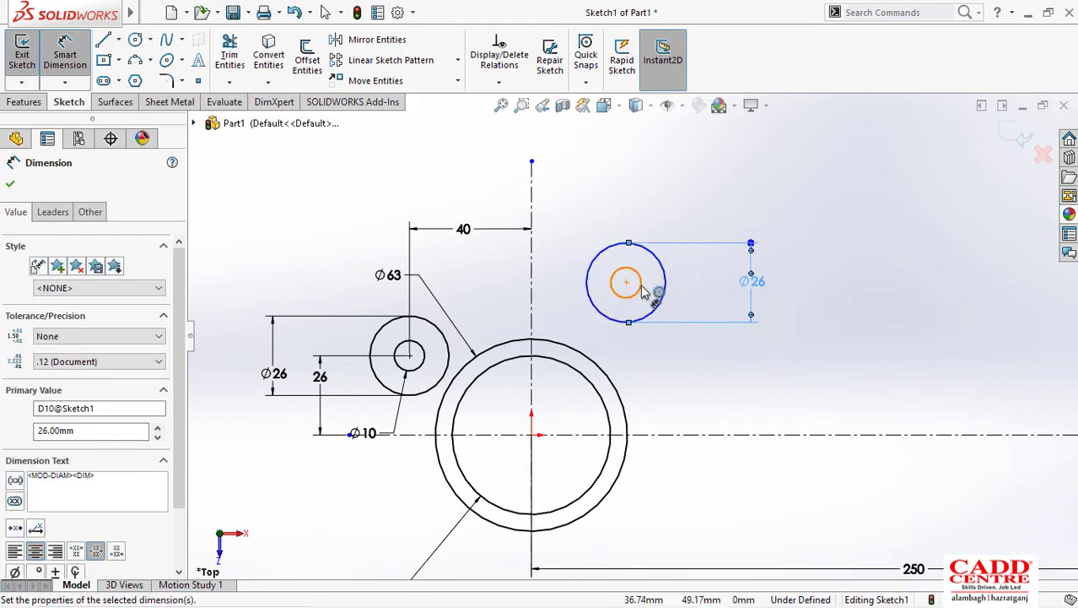
click(642, 291)
click(692, 346)
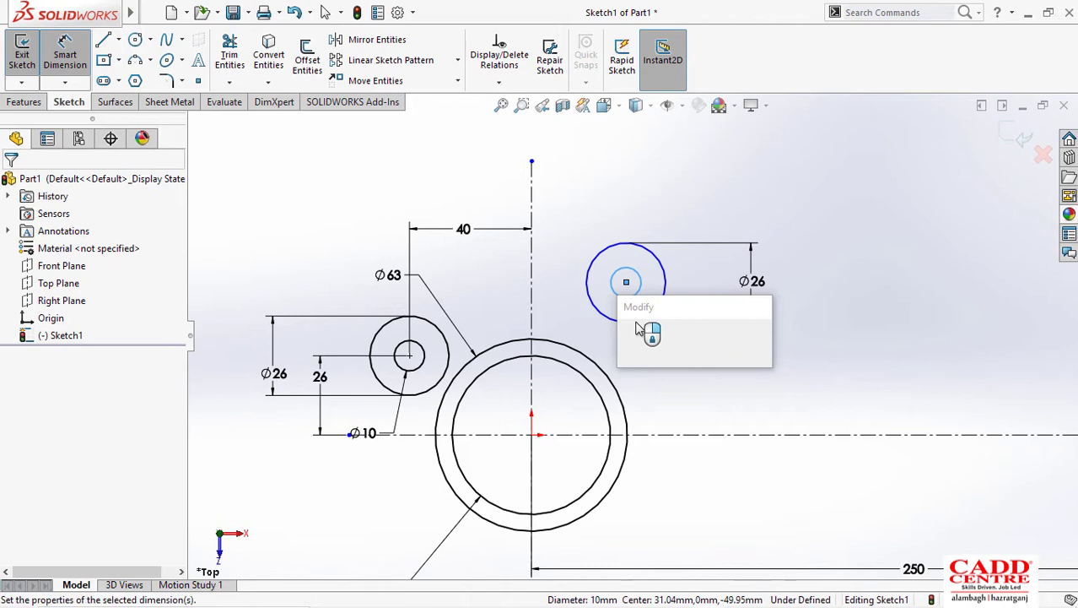
key(Return)
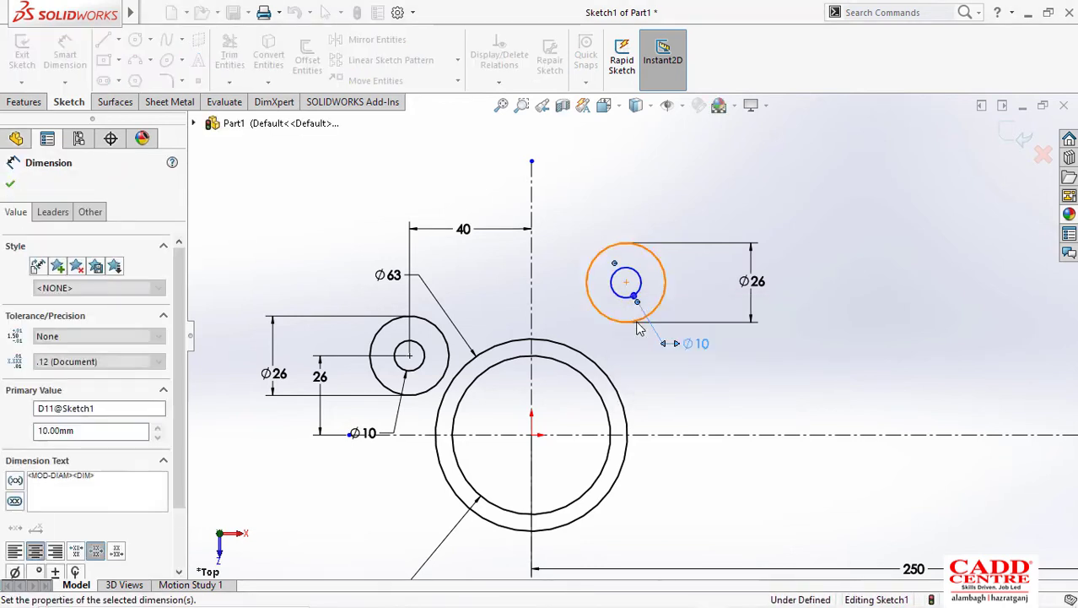
key(Escape)
key(Escape)
Step: Check the horizontal offset in Photos, then in SOLIDWORKS 2016 dimension the copied bolt hole's centre 15 mm from the vertical centerline
right_drag(652, 205, 650, 169)
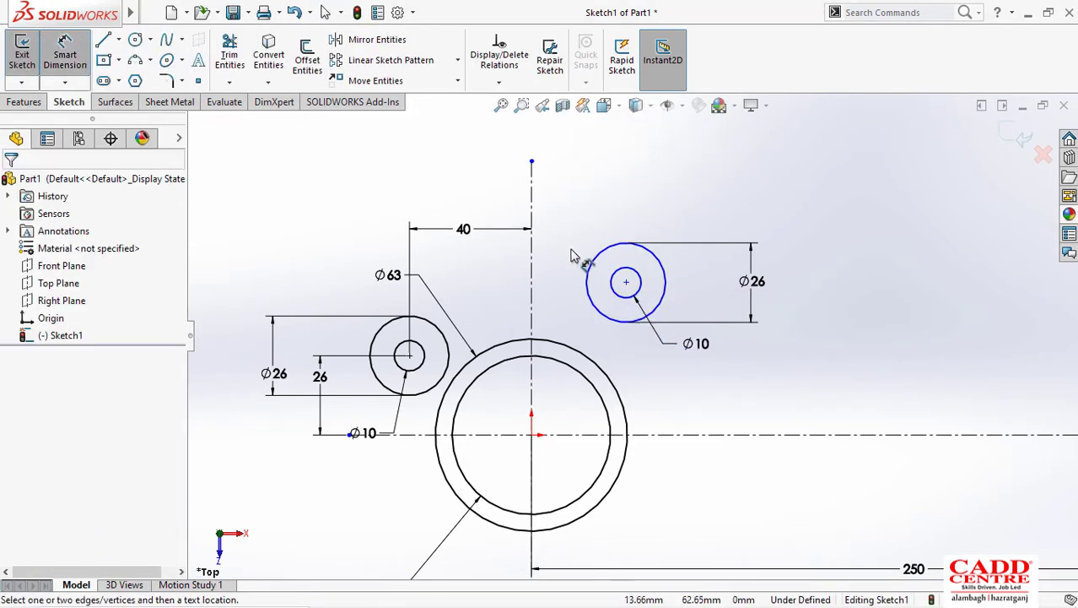
click(626, 282)
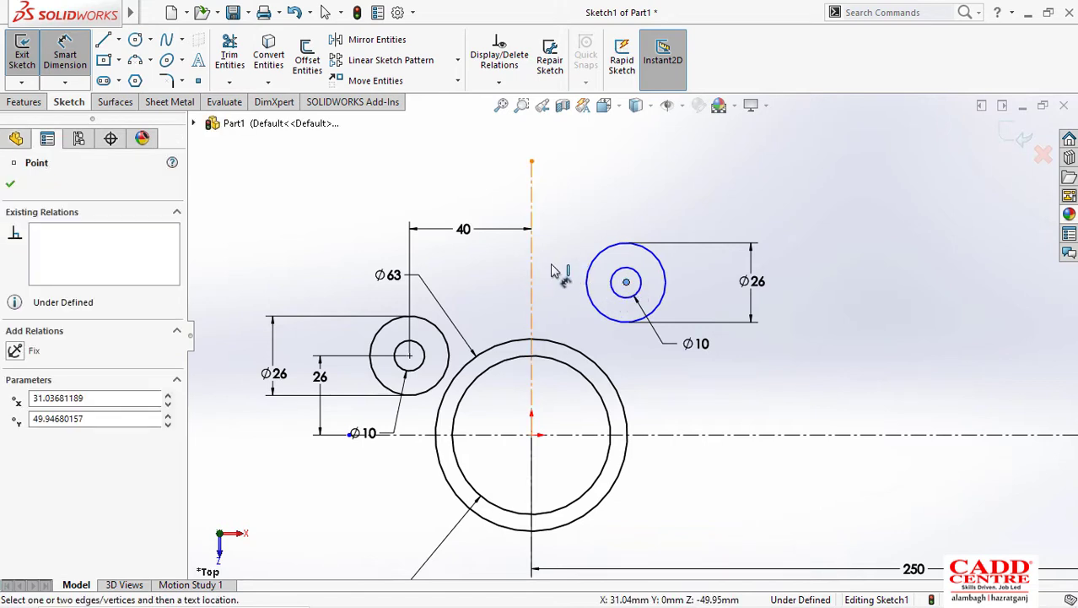
click(534, 274)
click(570, 212)
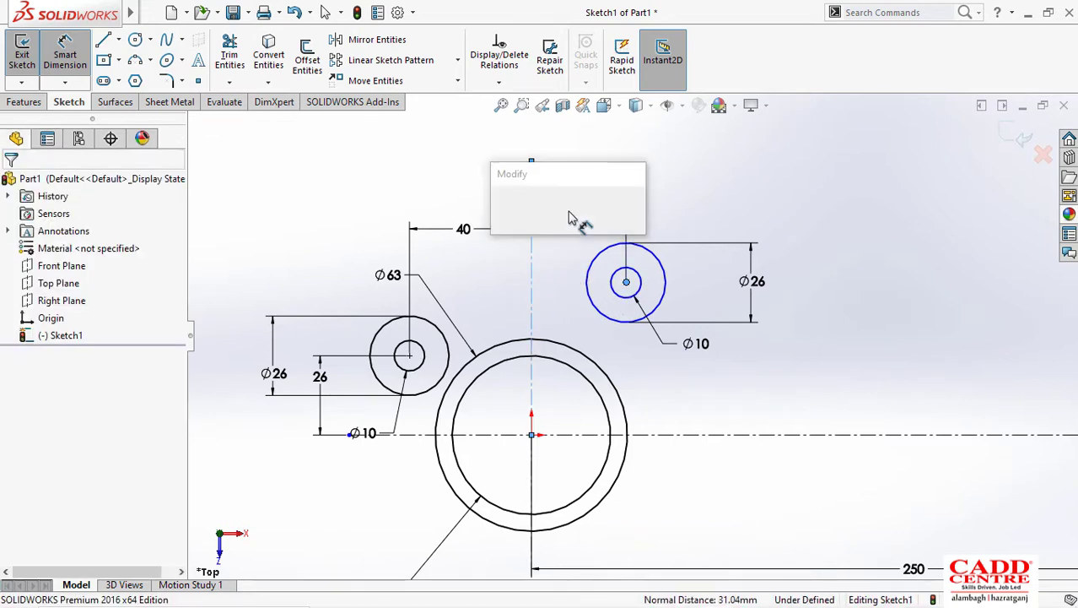
key(super+Tab)
click(426, 177)
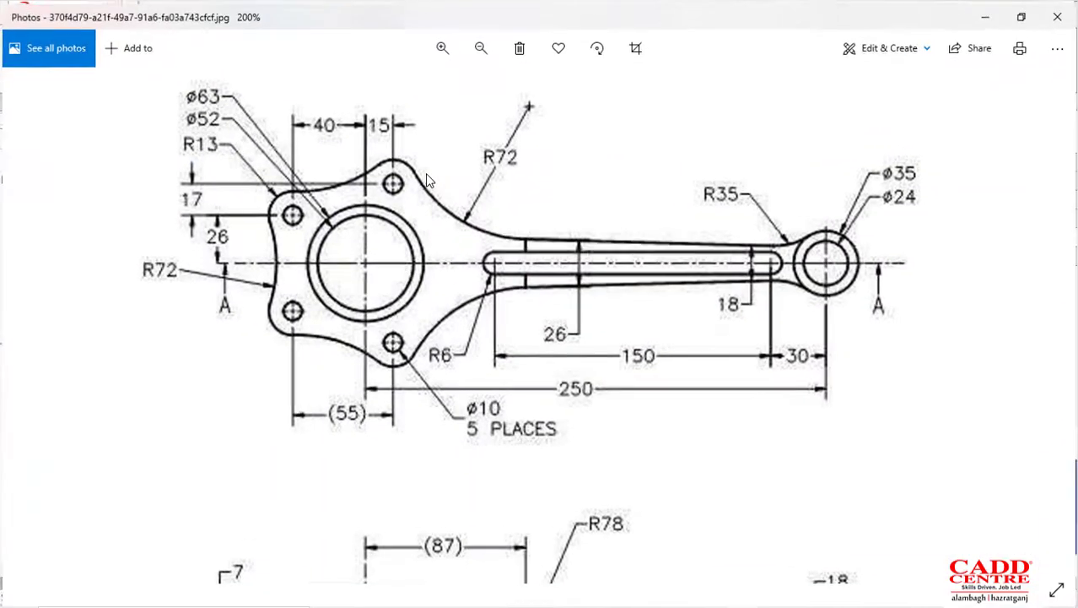
key(super+Tab)
click(428, 173)
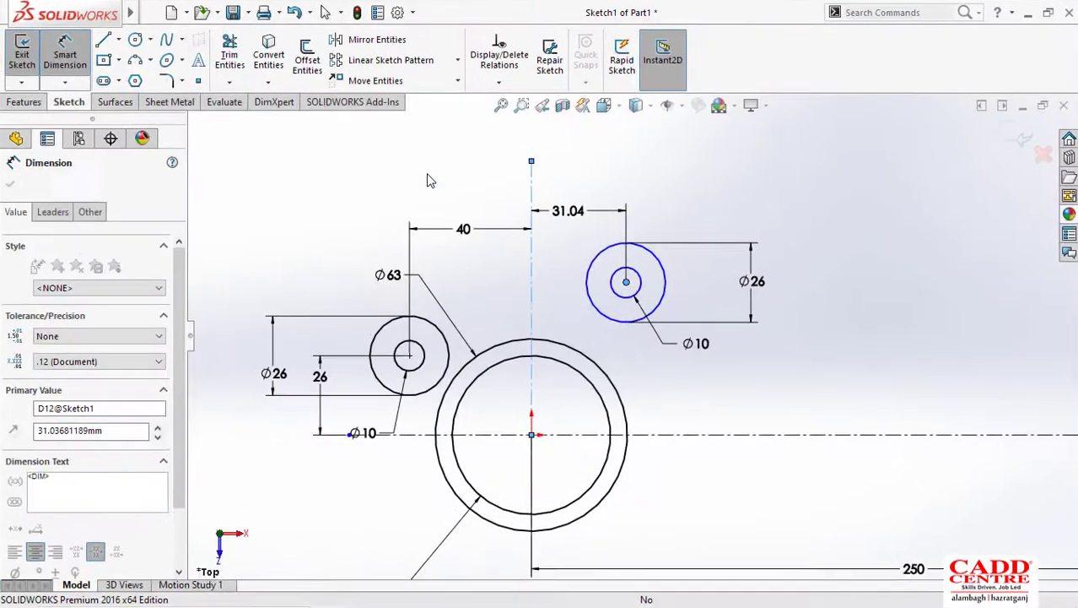
text(18)
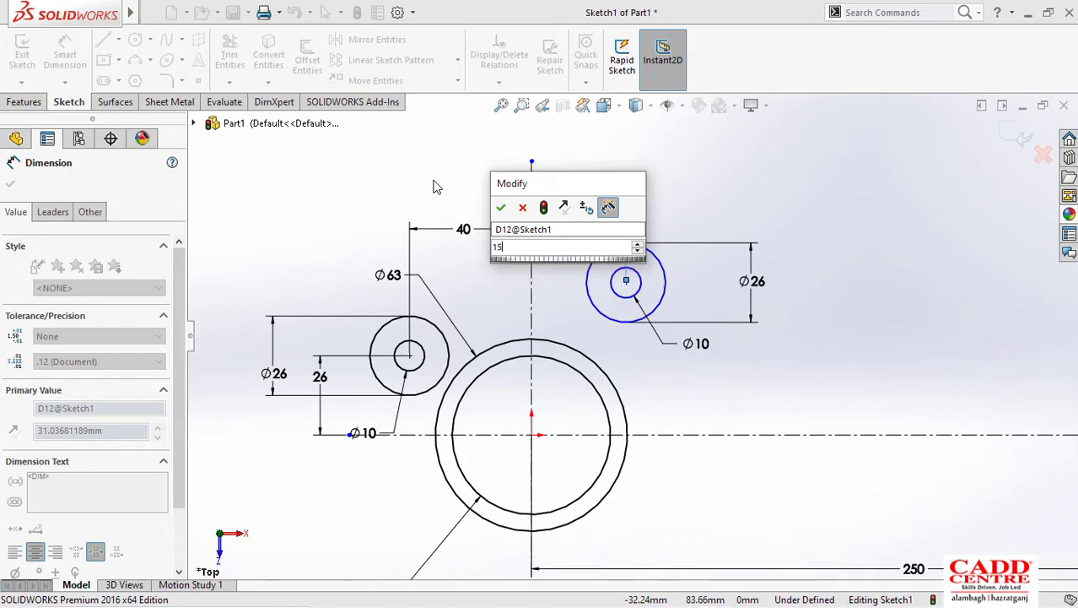
key(Return)
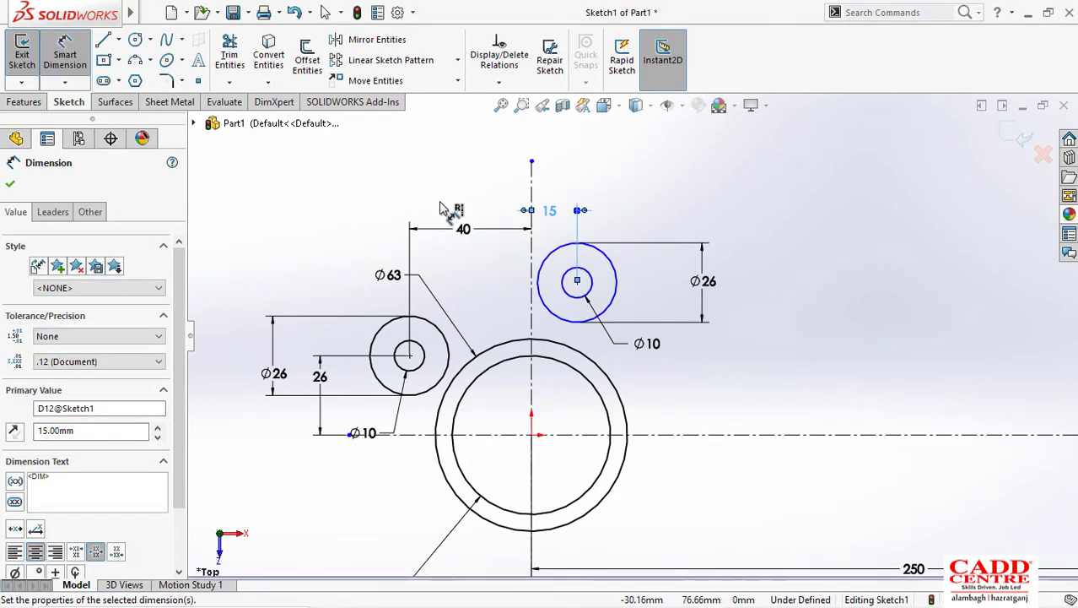
Step: Check the height offset in Photos, then in SOLIDWORKS 2016 dimension the vertical distance between the two bolt-hole centres to 17 mm
key(super+Tab)
click(424, 199)
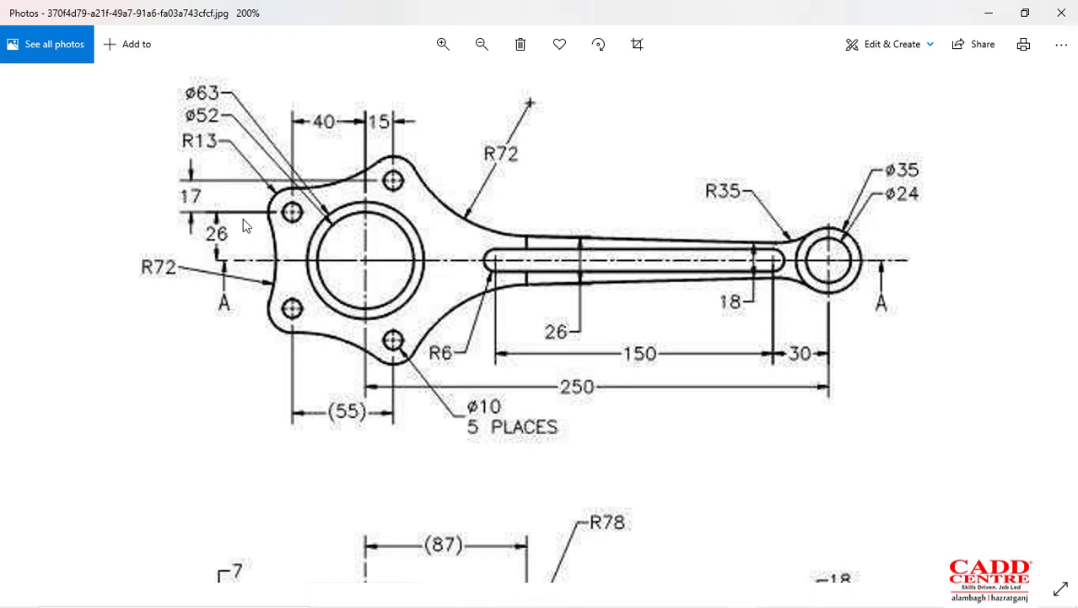
key(super+Tab)
click(409, 169)
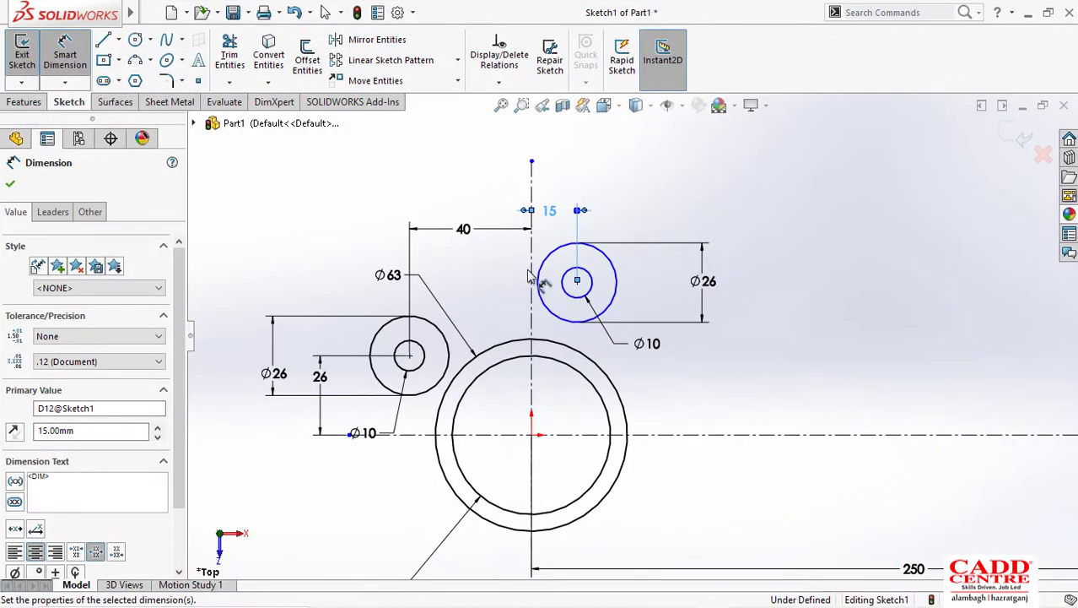
click(409, 355)
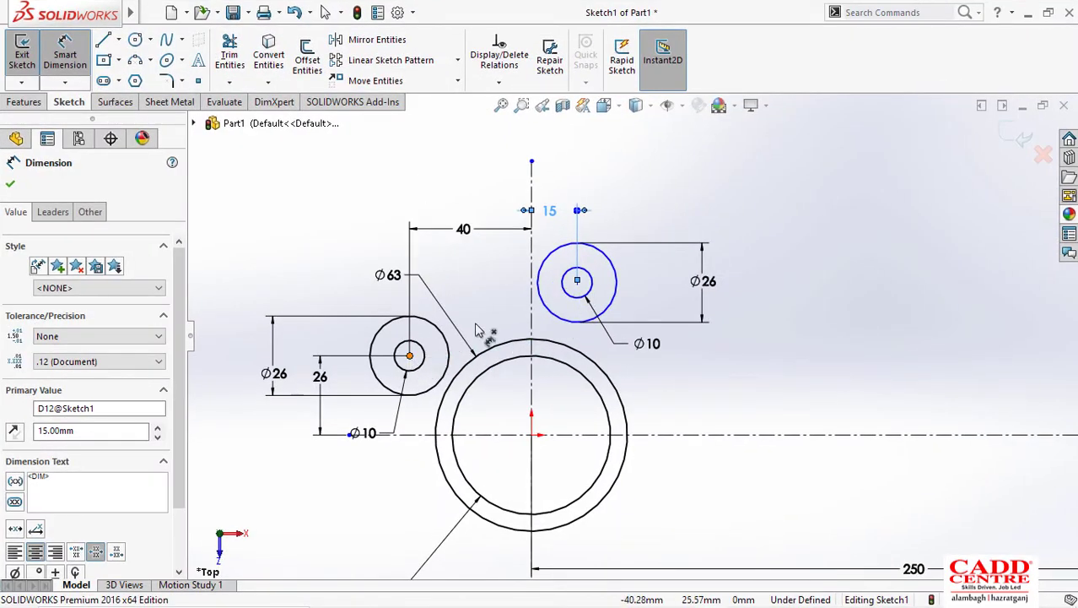
click(577, 283)
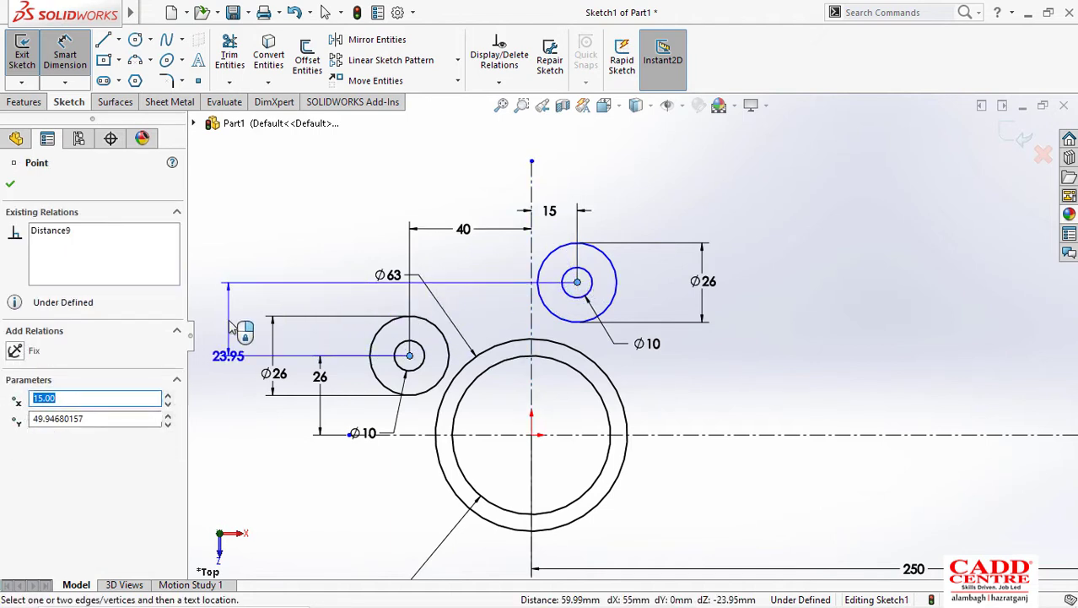
click(236, 331)
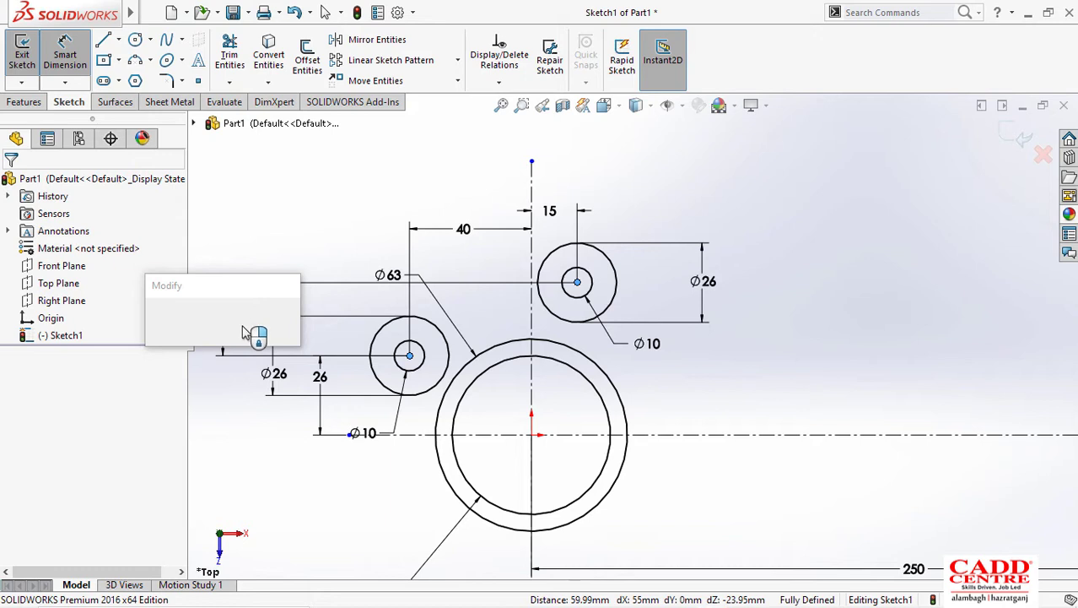
text(17)
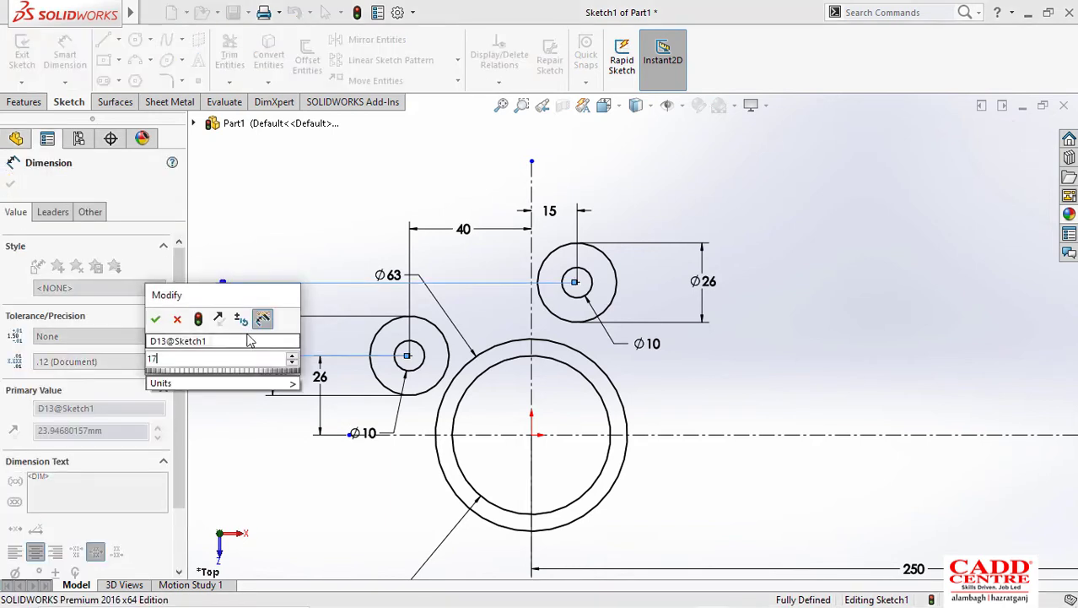
key(Return)
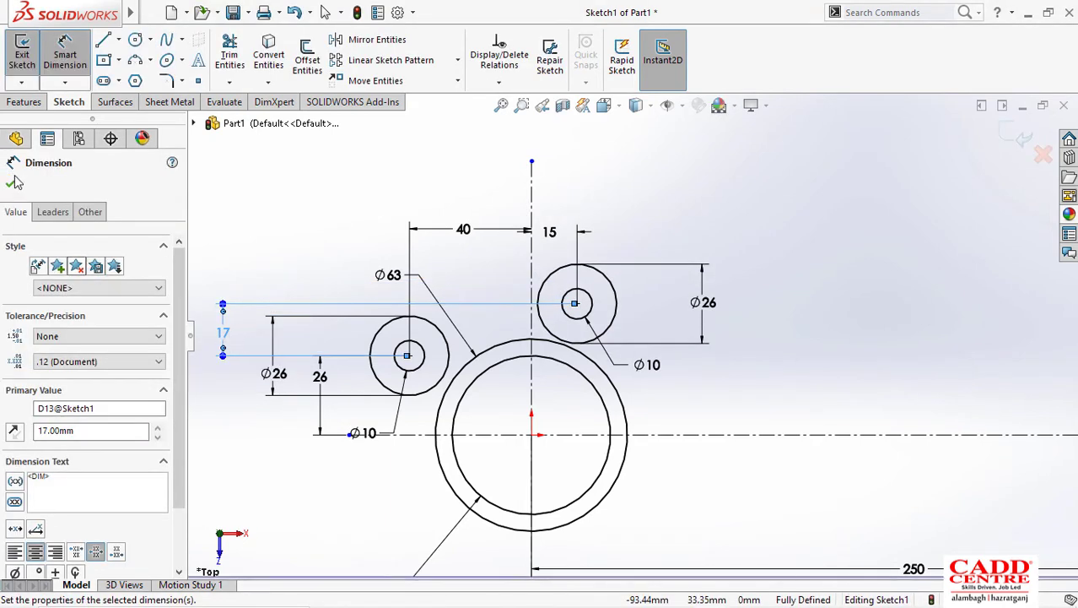
click(11, 183)
Step: Check the outline in Photos, then in SOLIDWORKS 2016 sketch a concave three-point arc of about 110 mm radius joining the tops of the two 26 mm circles
scroll(507, 300, up, 3)
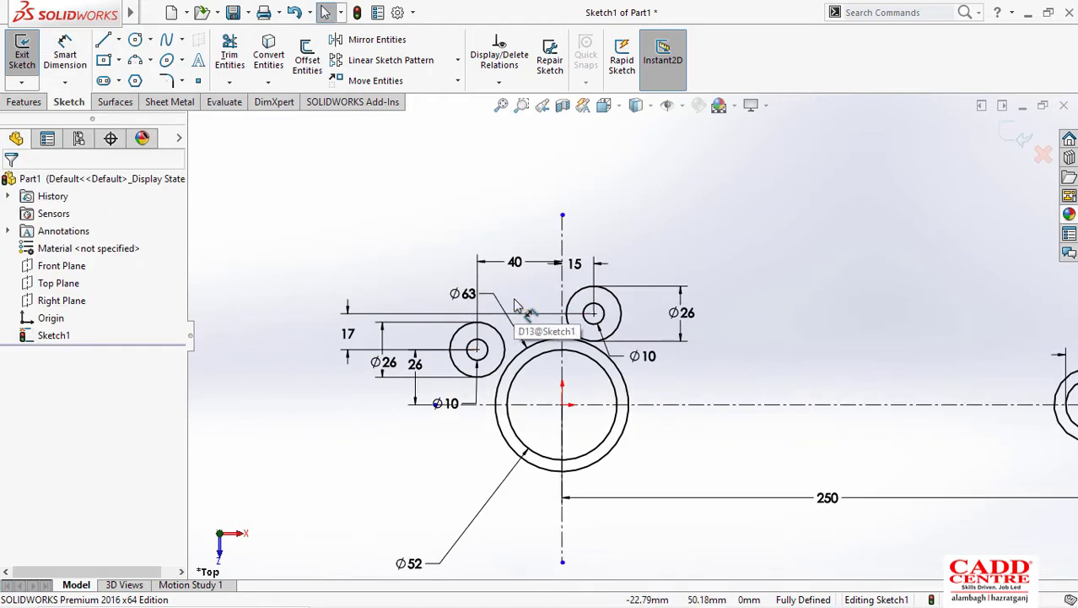
key(super+Tab)
click(319, 210)
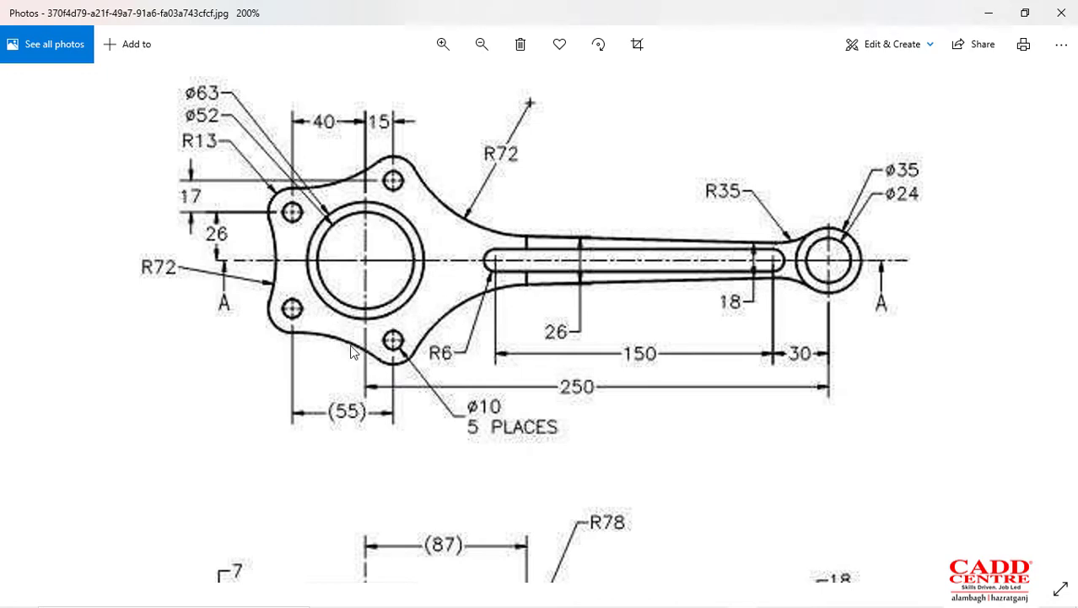
click(990, 14)
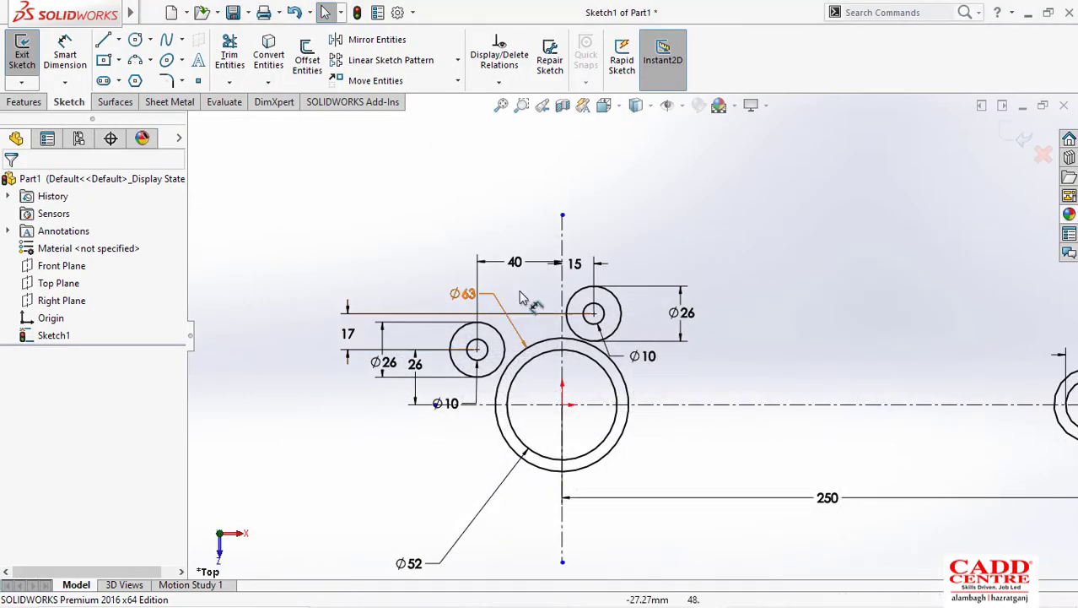
scroll(535, 270, down, 3)
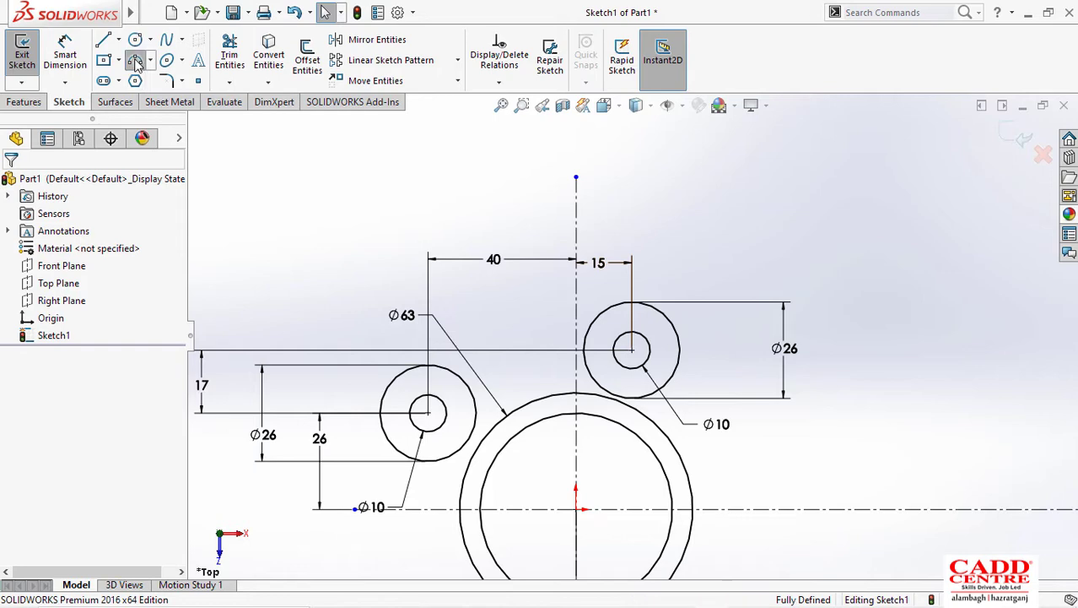
scroll(532, 338, down, 2)
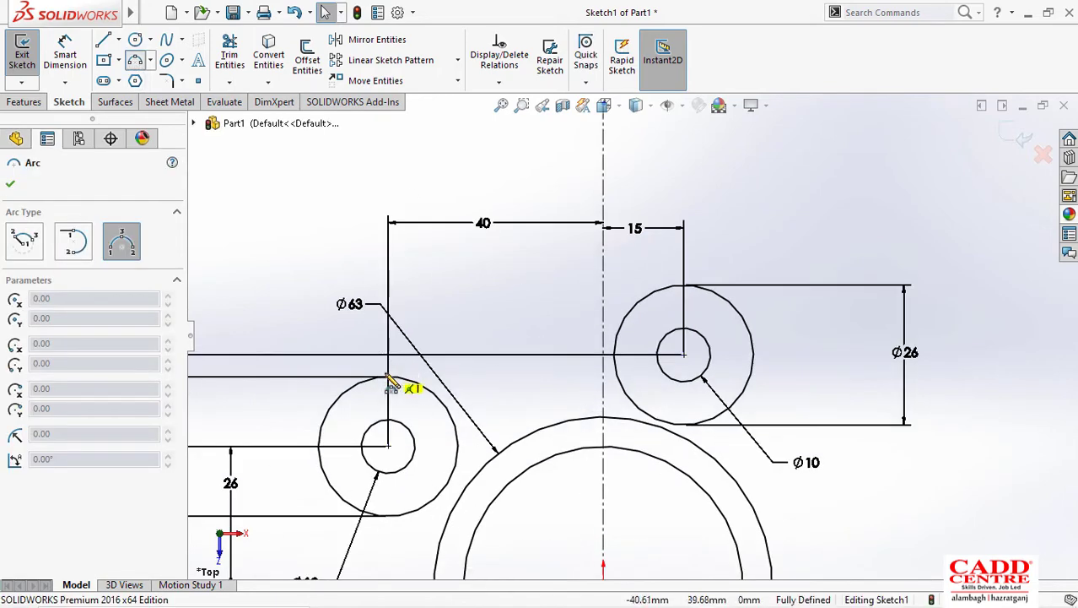
click(376, 382)
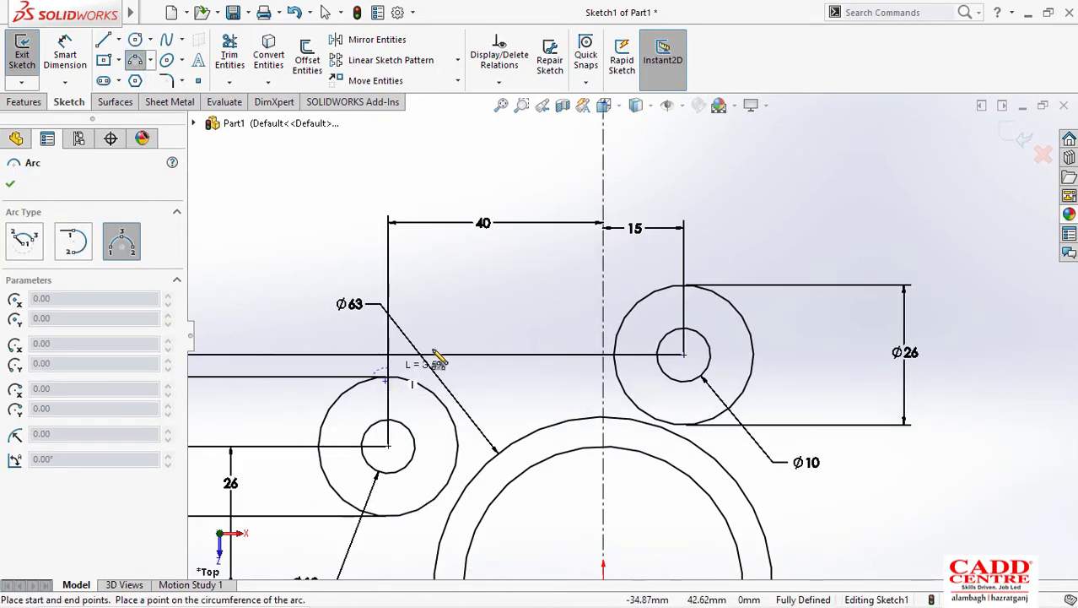
click(691, 297)
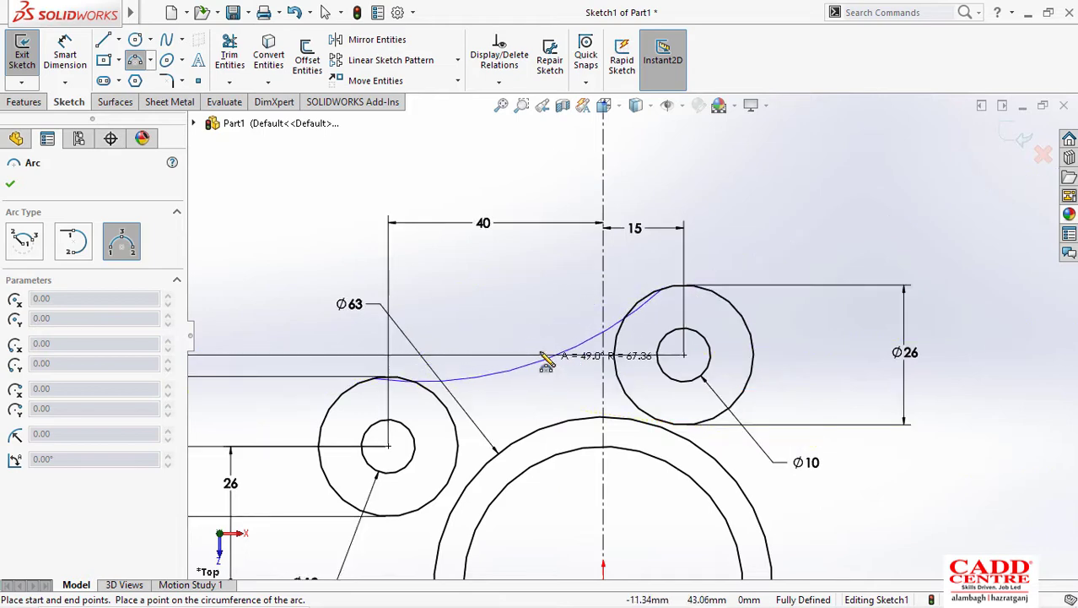
click(540, 353)
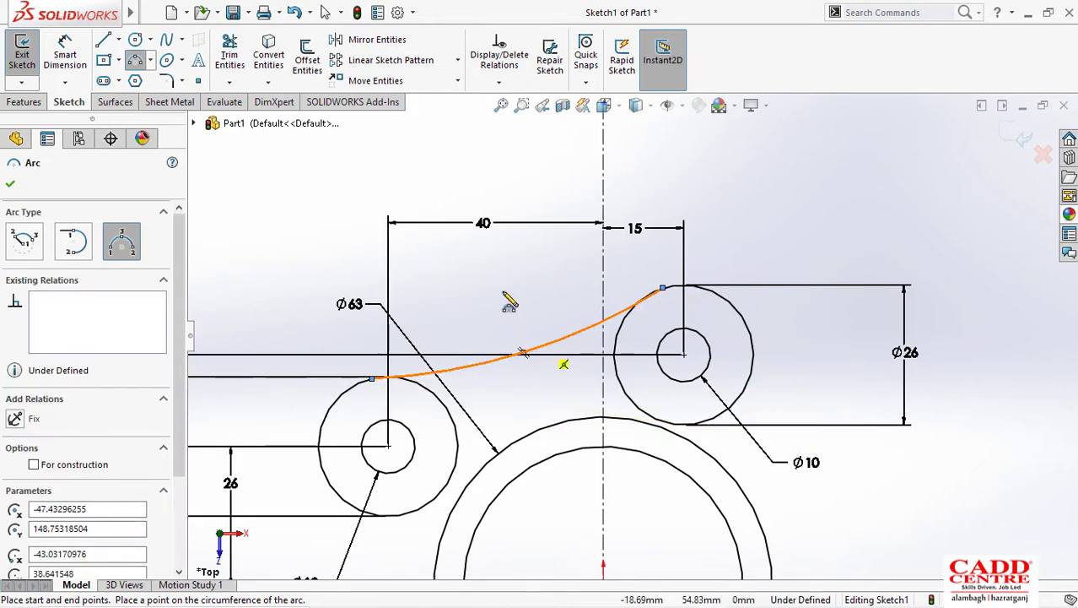
key(Escape)
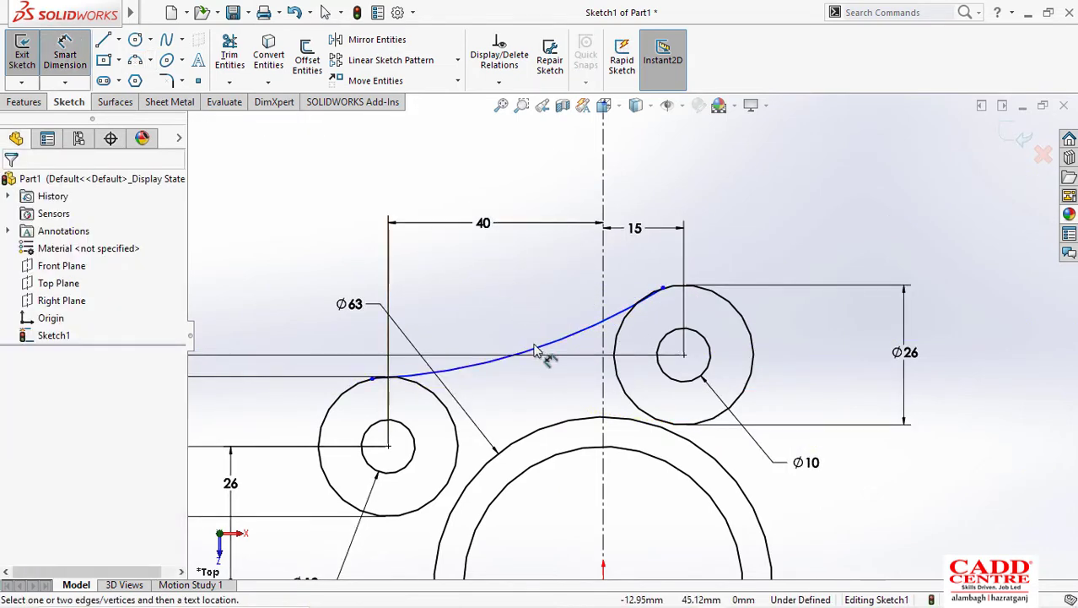
Step: Dimension the radius of the arc between the two bolt-hole circles to 72 mm and finish dimensioning
click(548, 348)
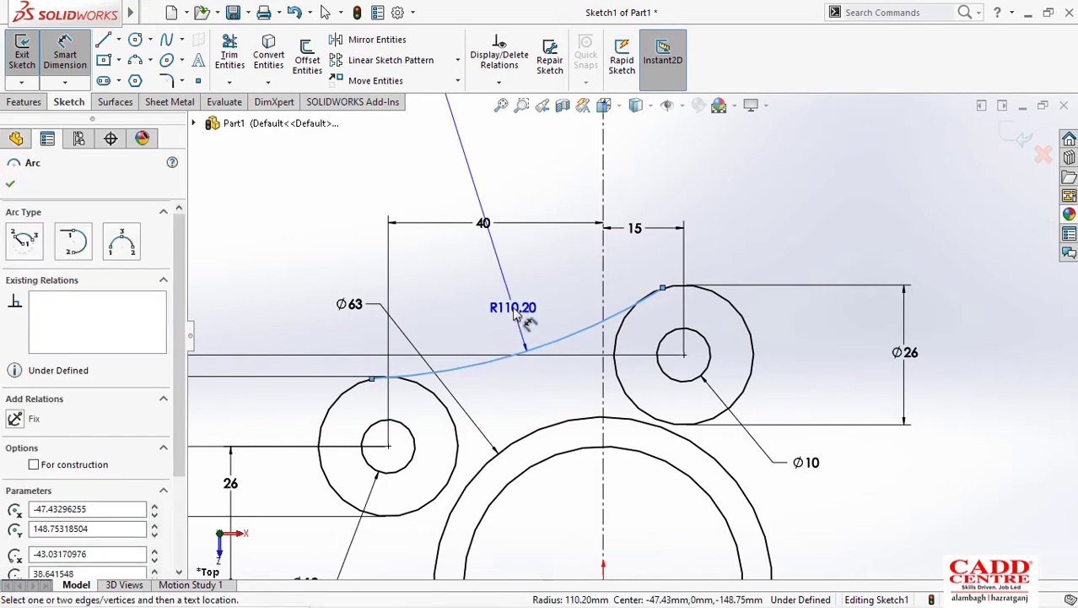
click(513, 314)
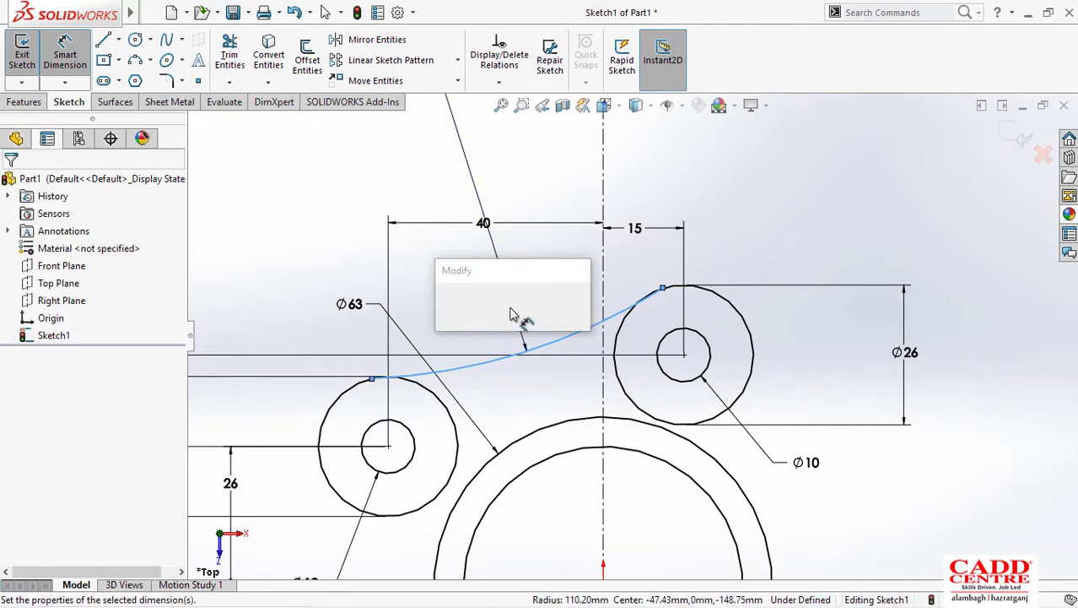
text(72)
key(Return)
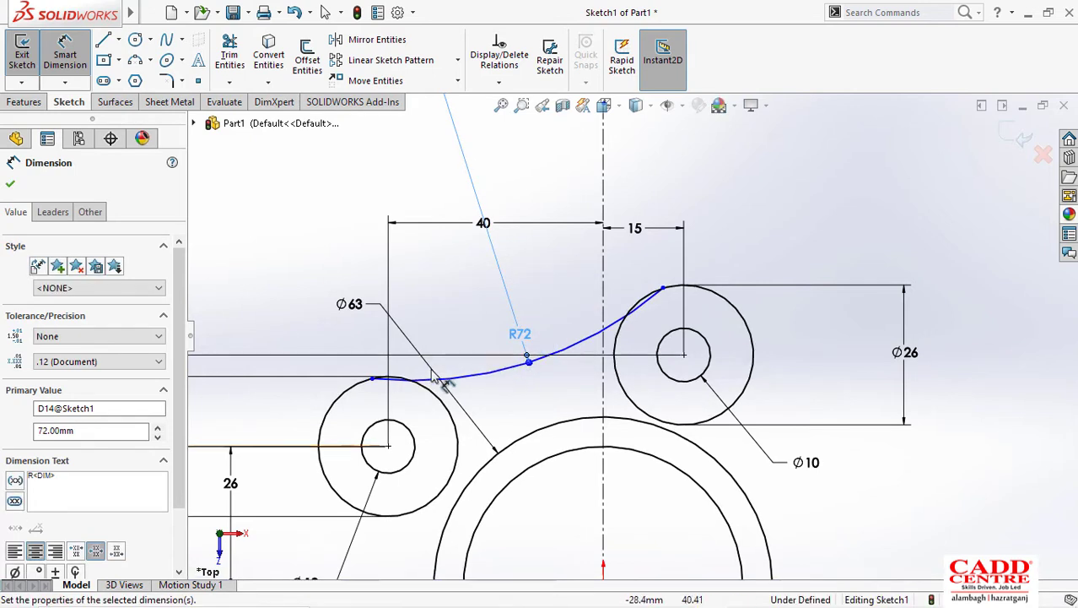
key(Escape)
Step: Check in Photos how the connecting arc meets the rounded bolt-hole corners, then return to SOLIDWORKS 2016
key(super+Tab)
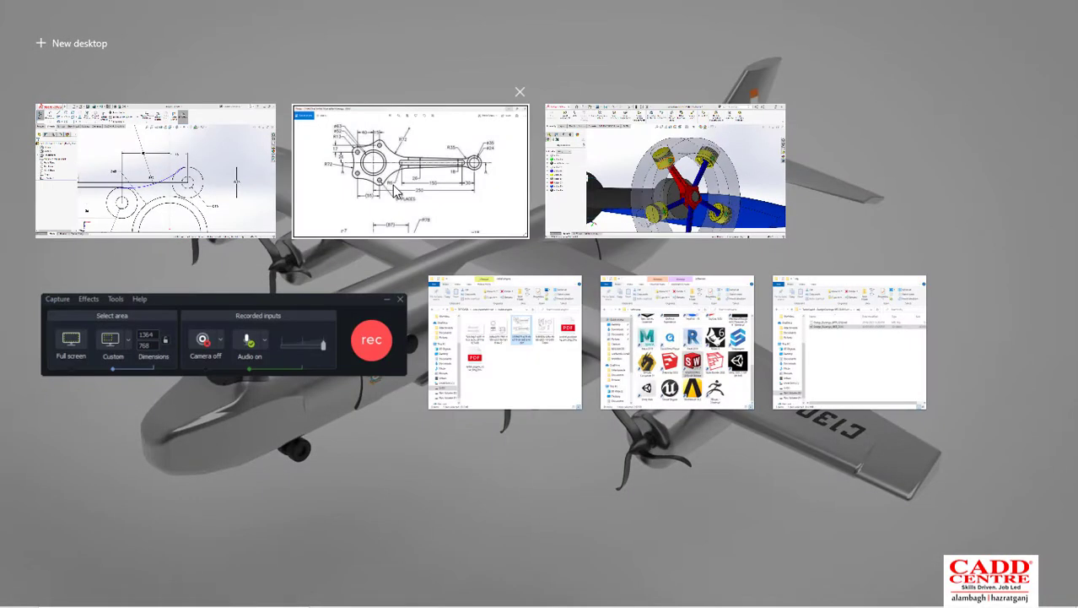
click(297, 211)
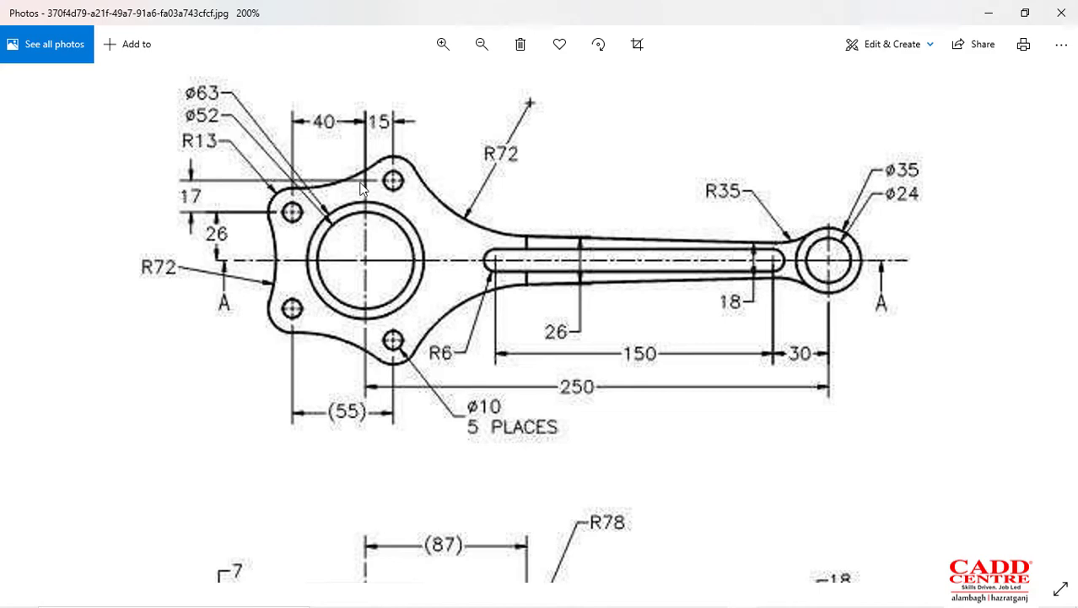
key(super+Tab)
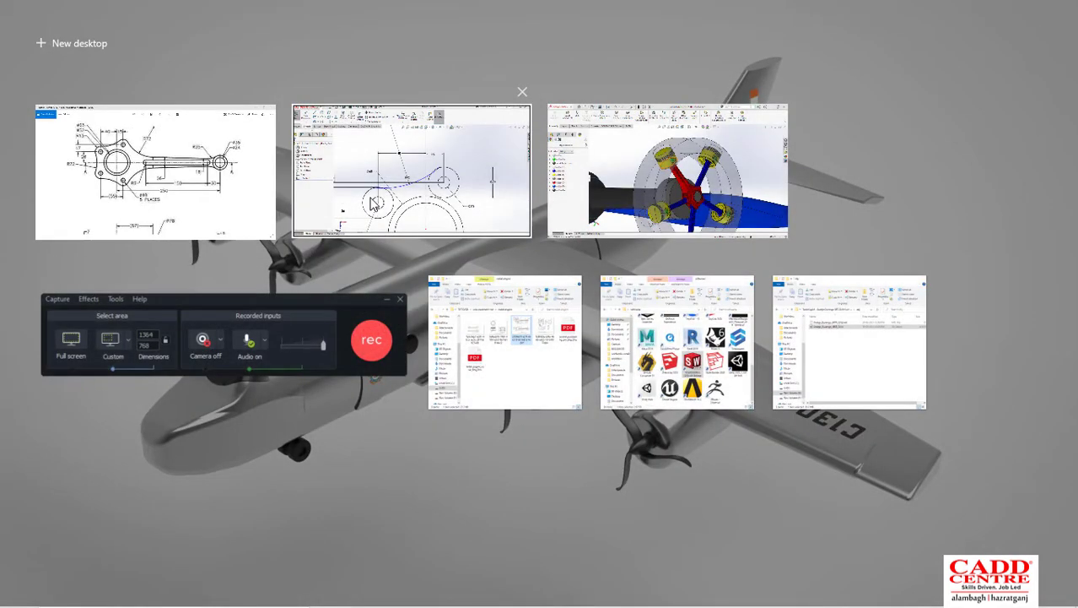
click(374, 202)
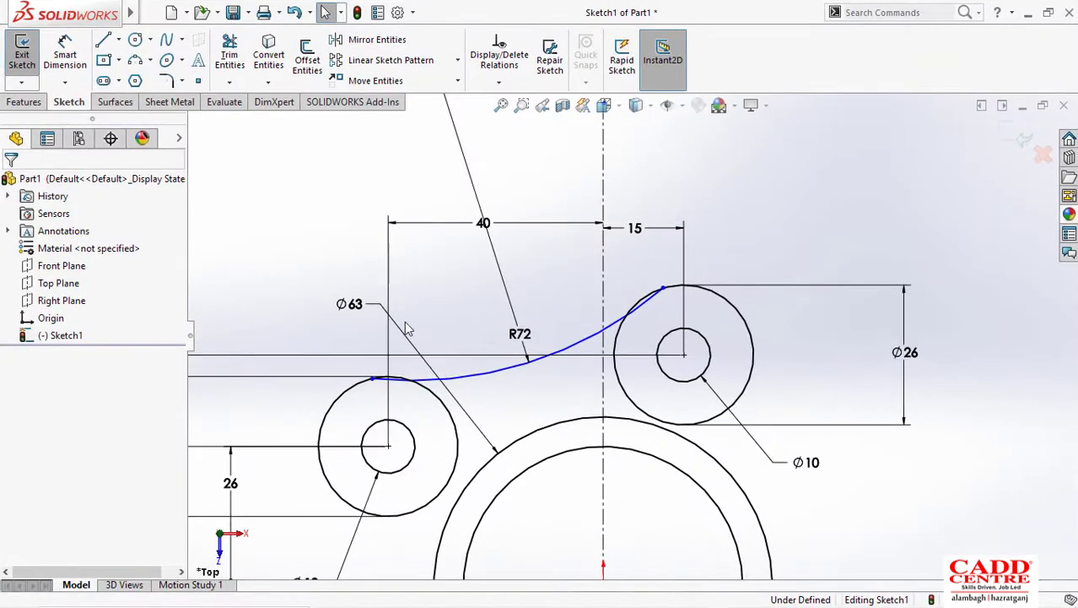
Step: Make the R72 arc tangent to the 26 mm circle of the bolt hole 40 mm from the vertical centreline
click(449, 414)
ctrl+click(445, 409)
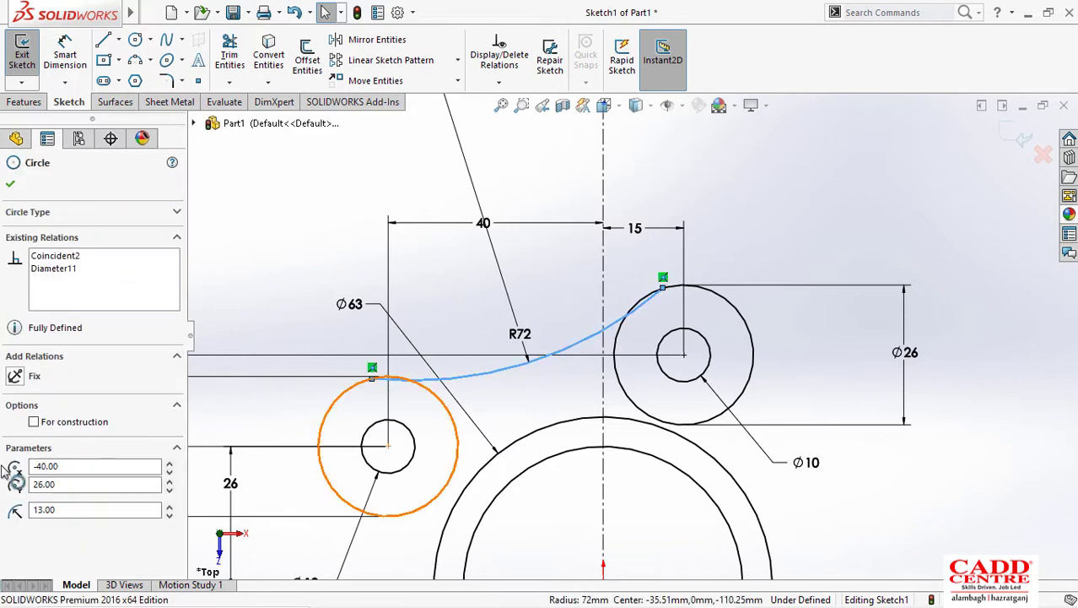
click(14, 458)
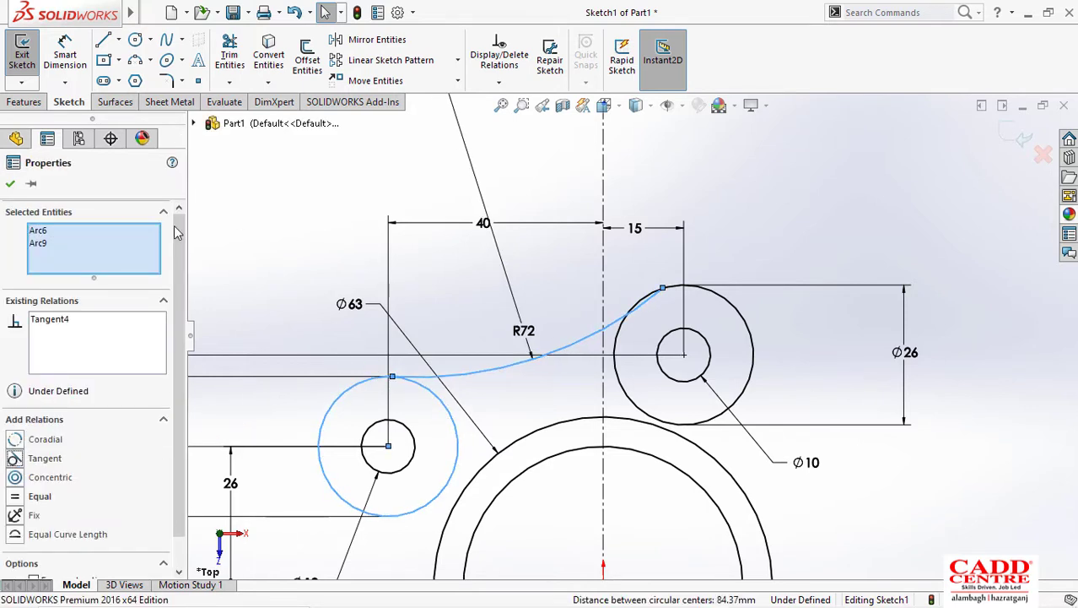
click(12, 186)
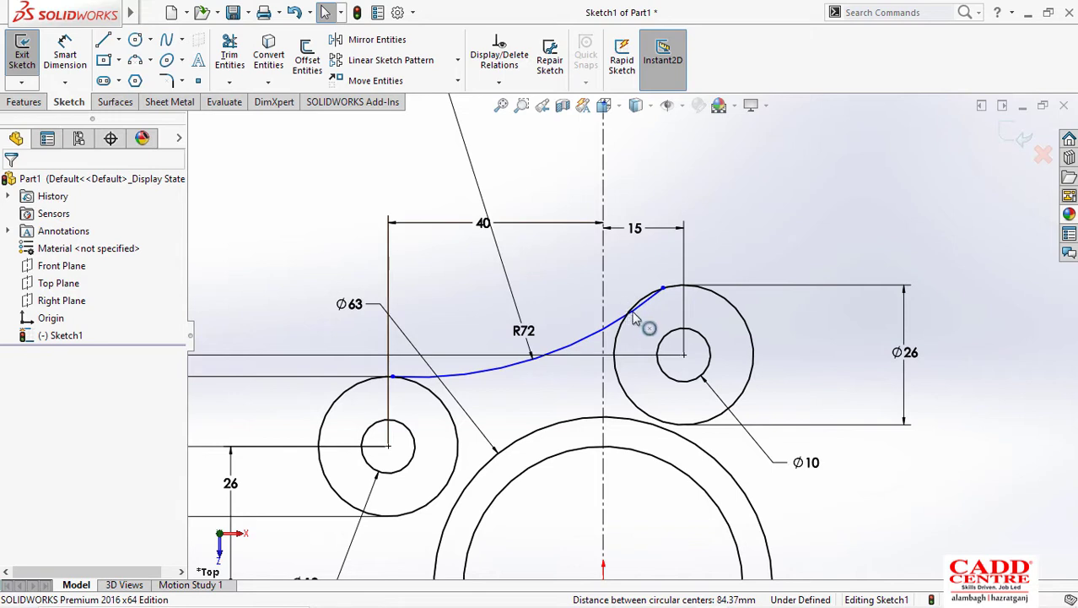
Step: Make the R72 arc's other end tangent to the 26 mm circle of the bolt hole 15 mm from the vertical centreline
click(636, 306)
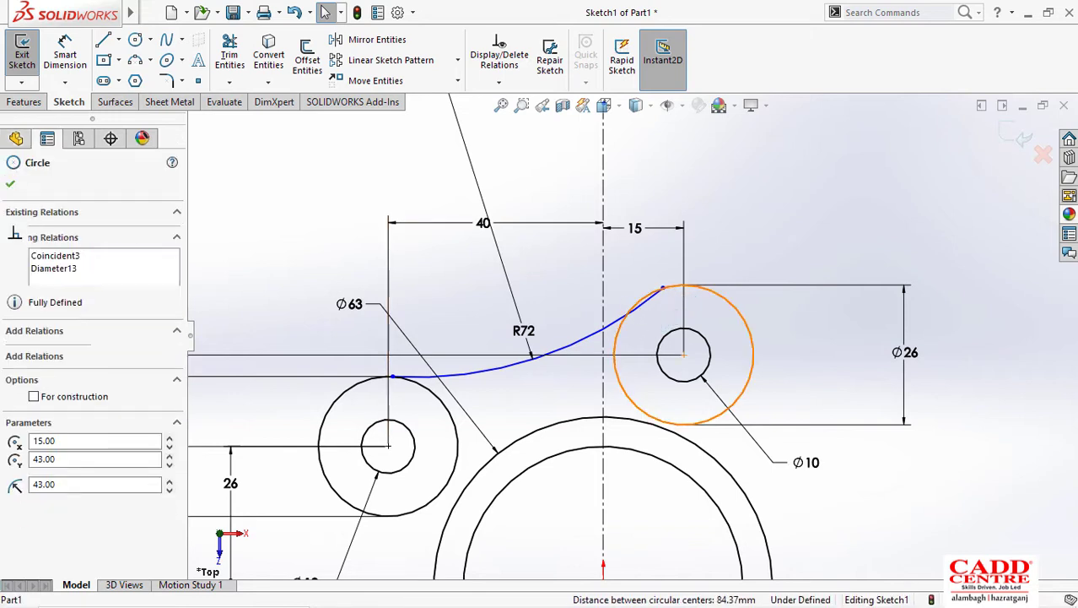
click(638, 316)
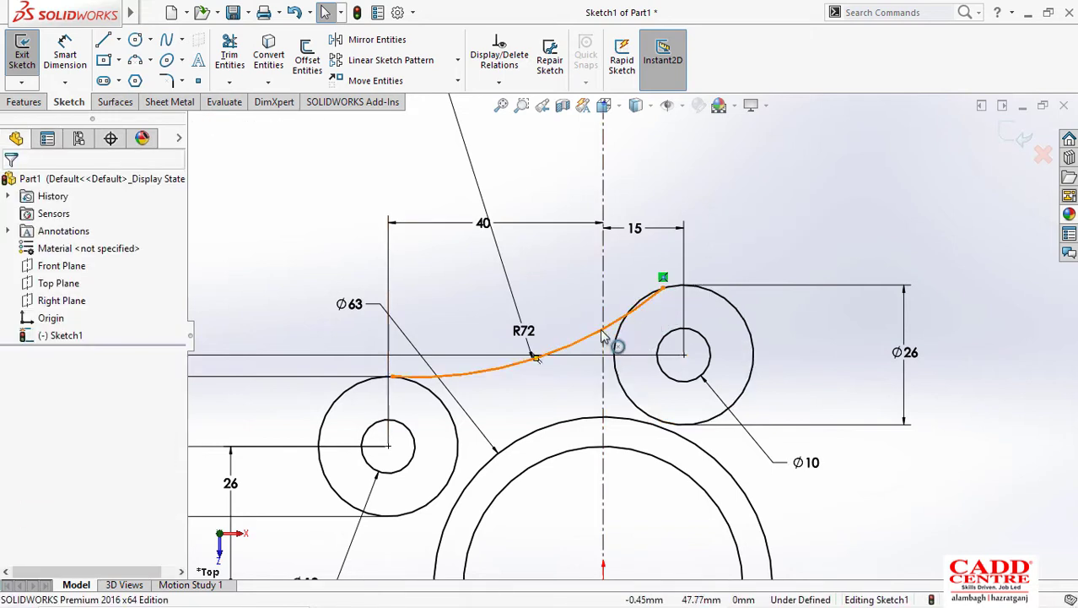
click(625, 341)
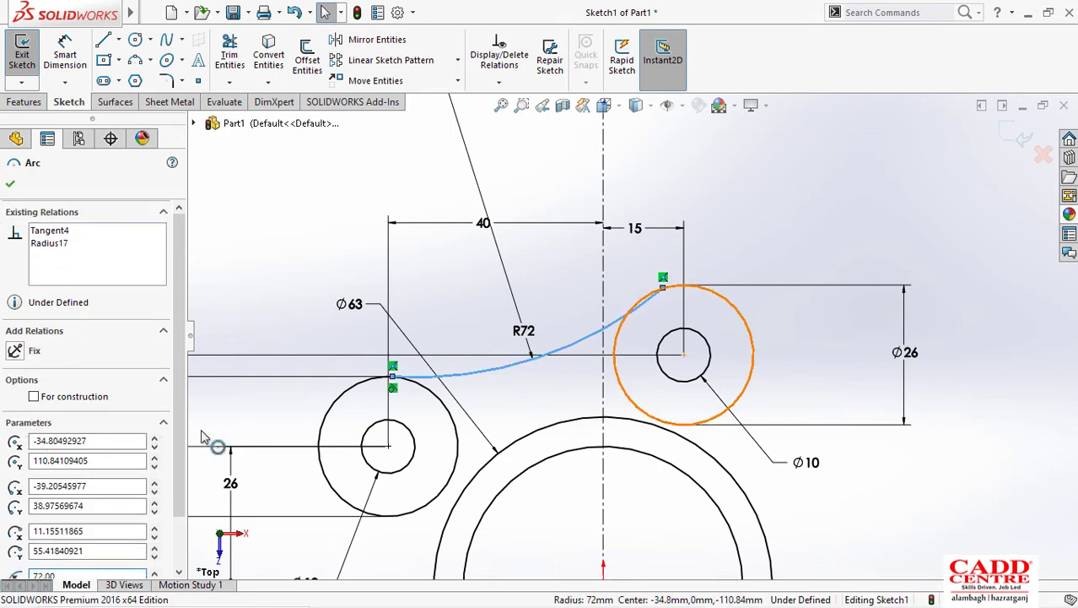
ctrl+click(618, 356)
click(14, 459)
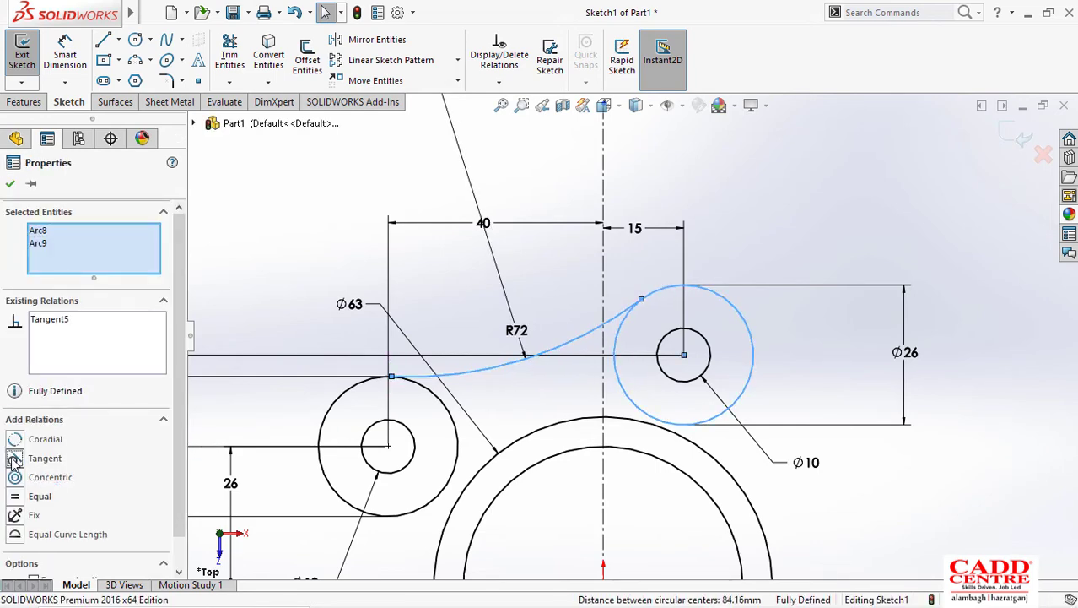
click(10, 185)
Step: Mirror the R72 arc, both 26 mm circles and both 10 mm circles about the horizontal centreline, keeping the originals
scroll(576, 267, up, 1)
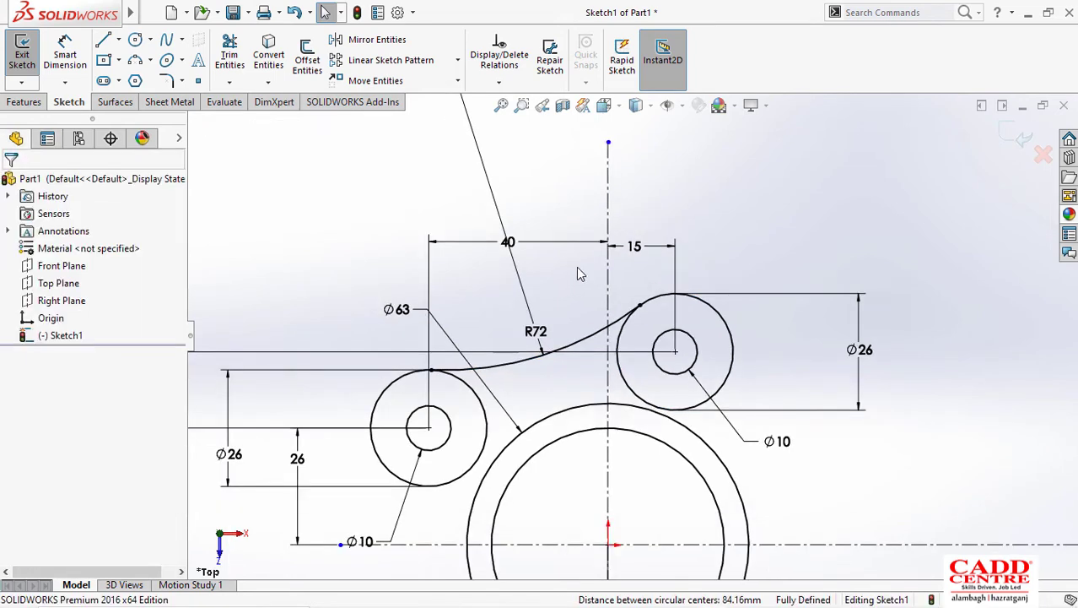
scroll(563, 329, up, 3)
scroll(713, 450, down, 2)
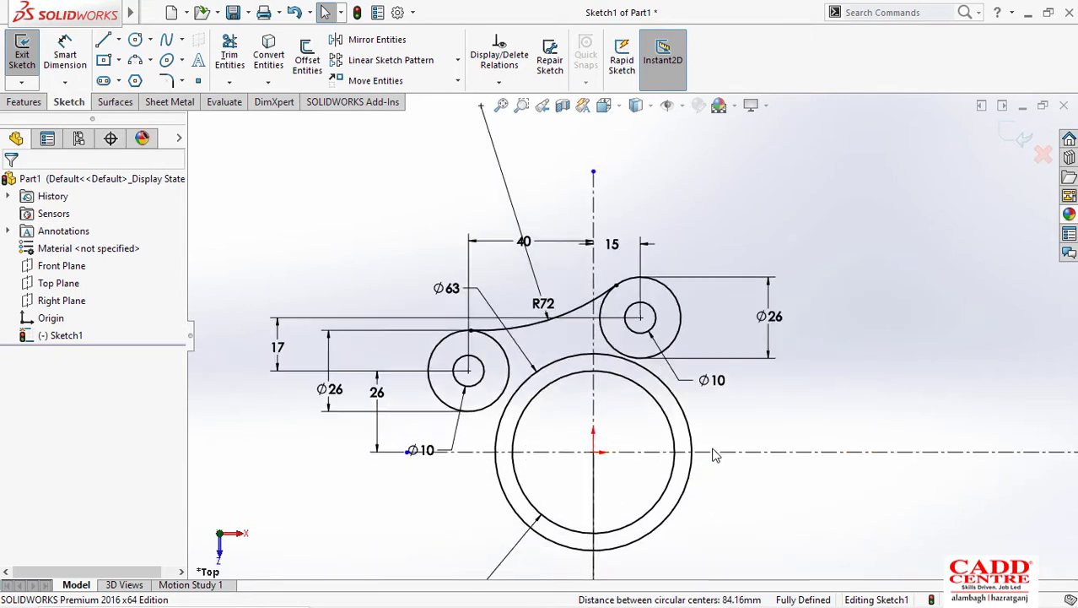
scroll(713, 455, up, 3)
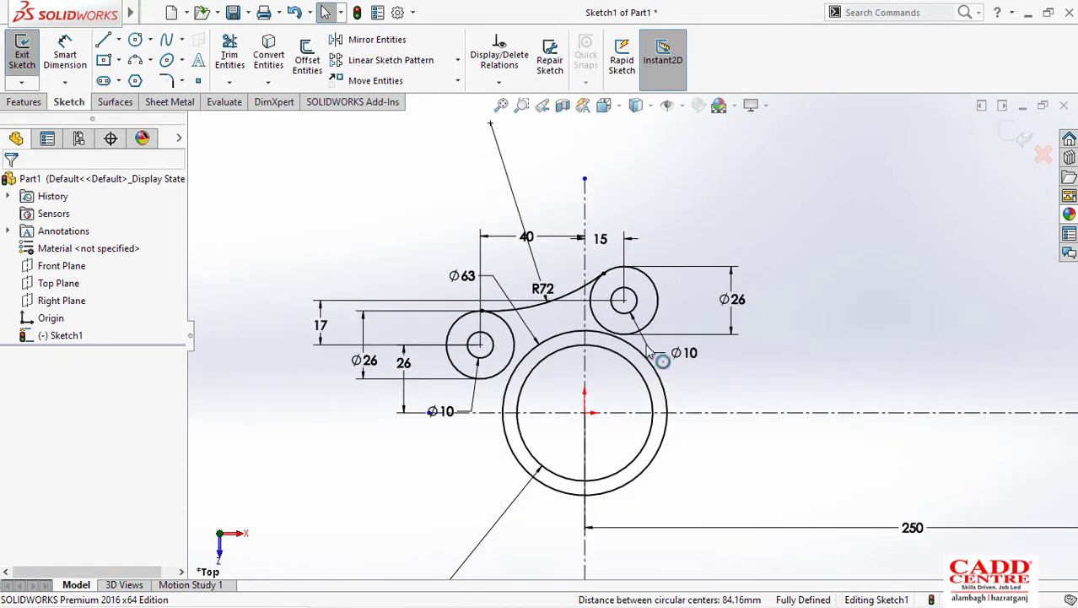
scroll(548, 270, down, 2)
scroll(605, 336, up, 1)
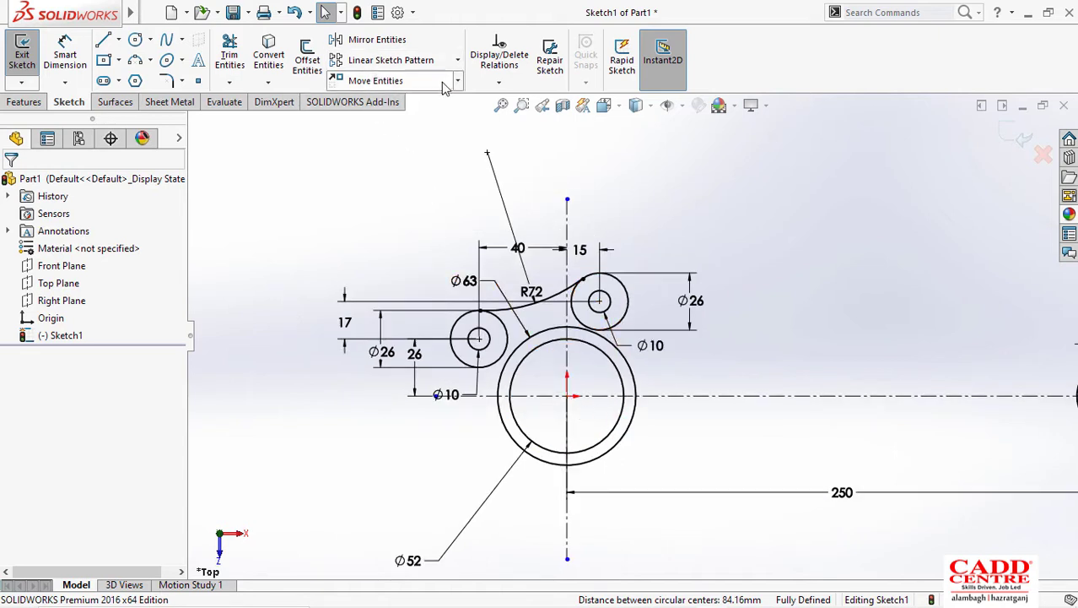
click(377, 40)
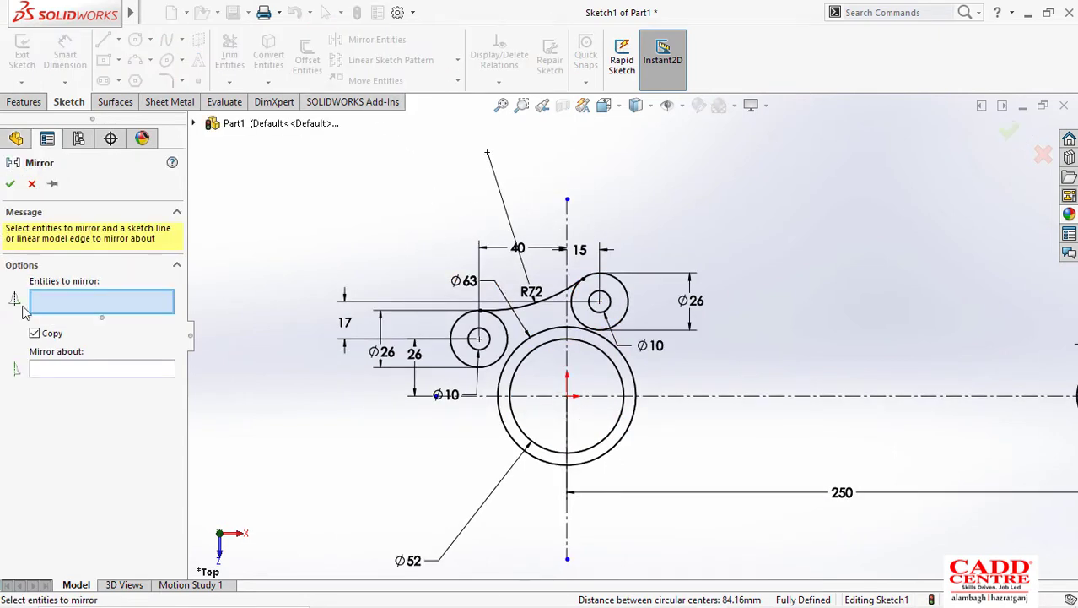
click(546, 309)
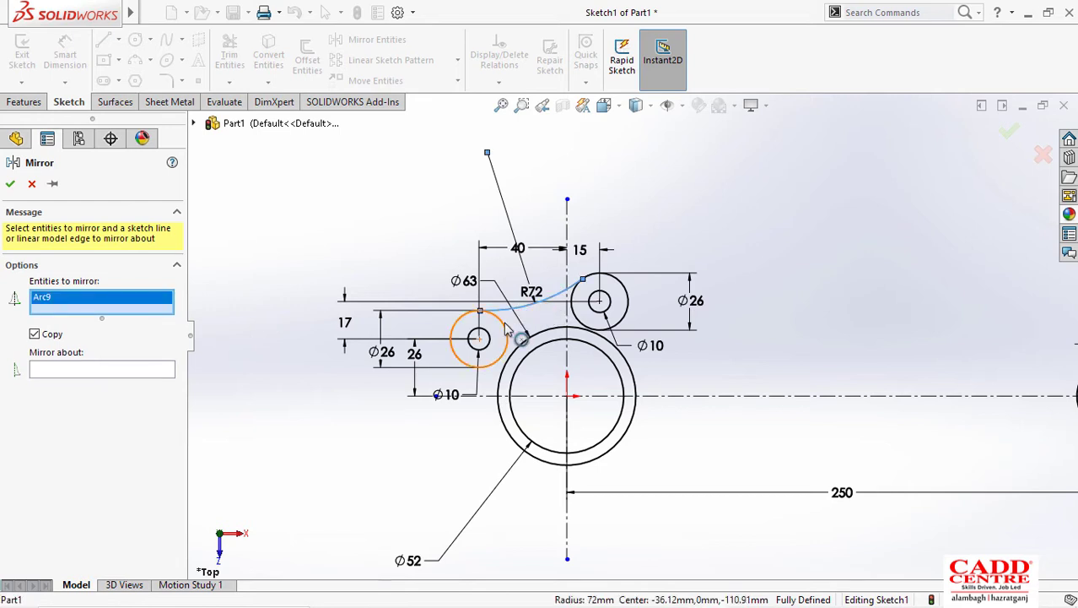
click(503, 346)
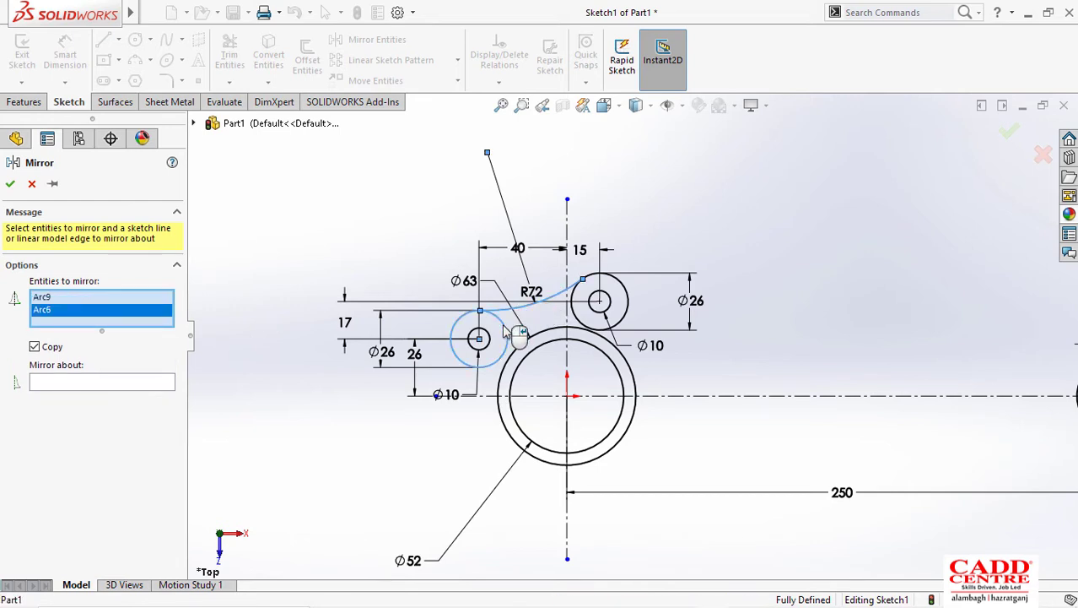
click(594, 274)
click(601, 311)
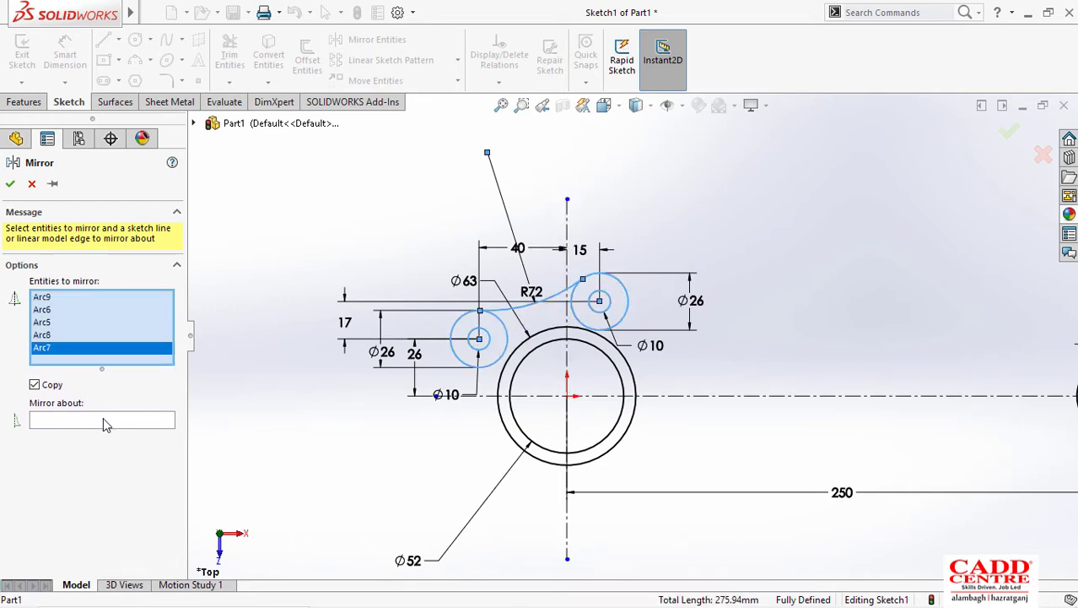
click(103, 417)
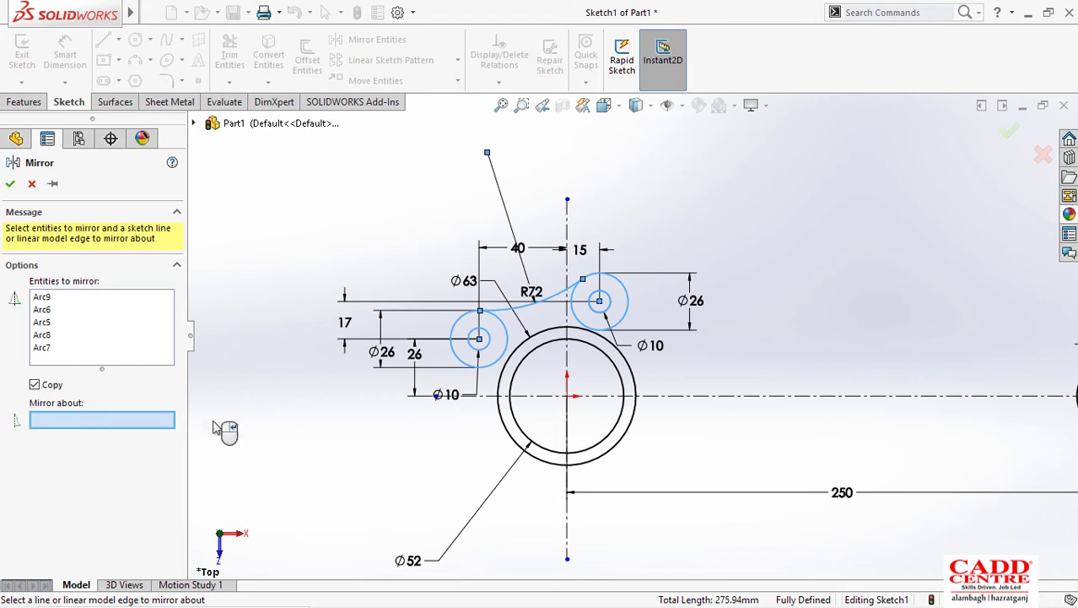
click(486, 396)
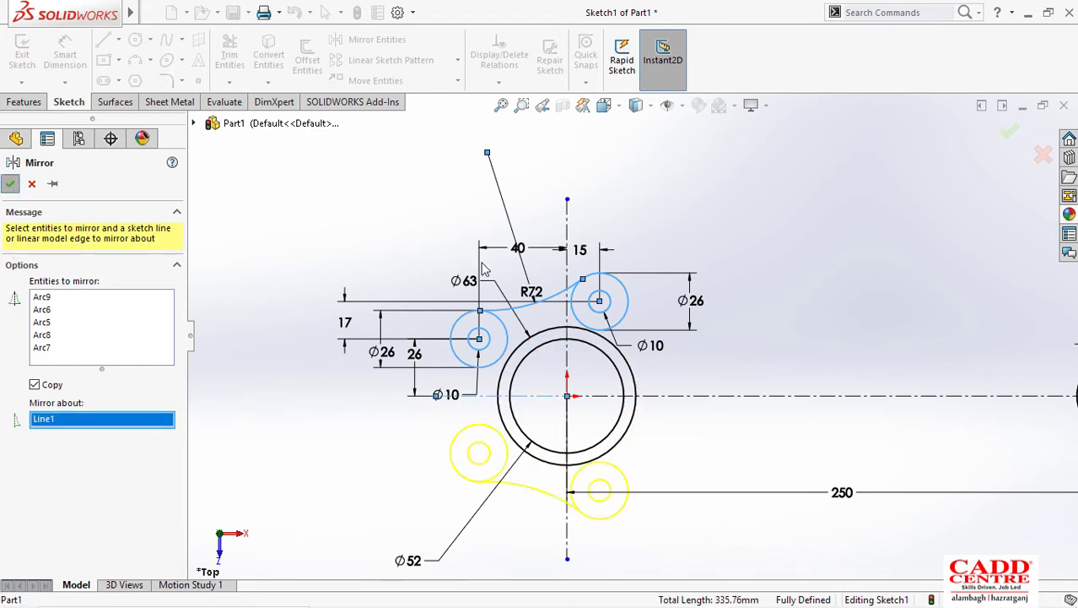
key(Return)
Step: Sketch a three-point arc of about 46 mm radius joining the outer sides of the two left 26 mm circles, bulging towards the big end
scroll(576, 352, down, 1)
scroll(570, 355, up, 1)
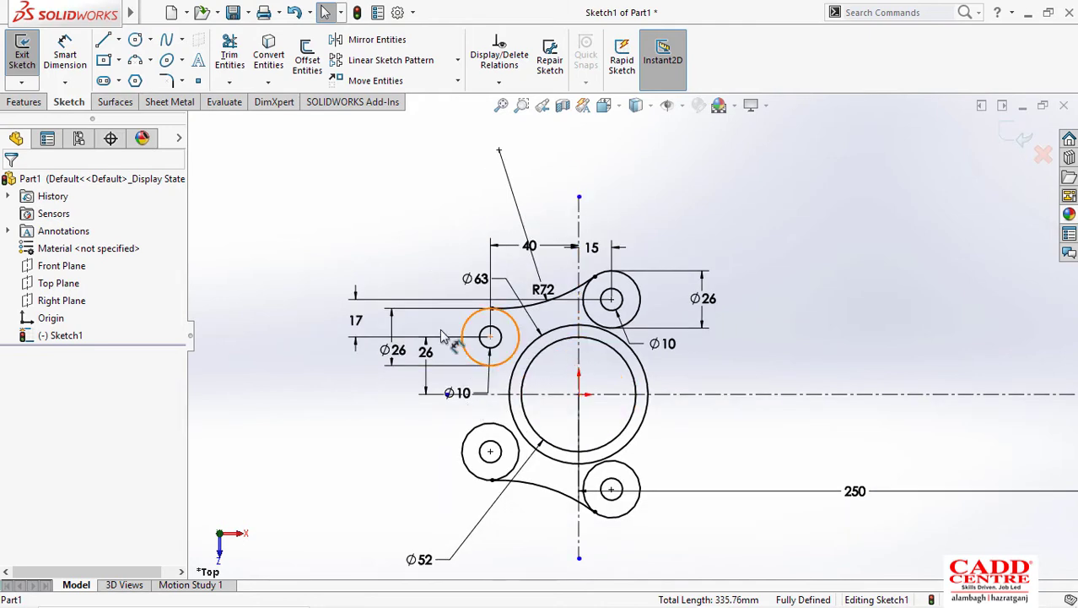
click(135, 59)
scroll(549, 390, down, 1)
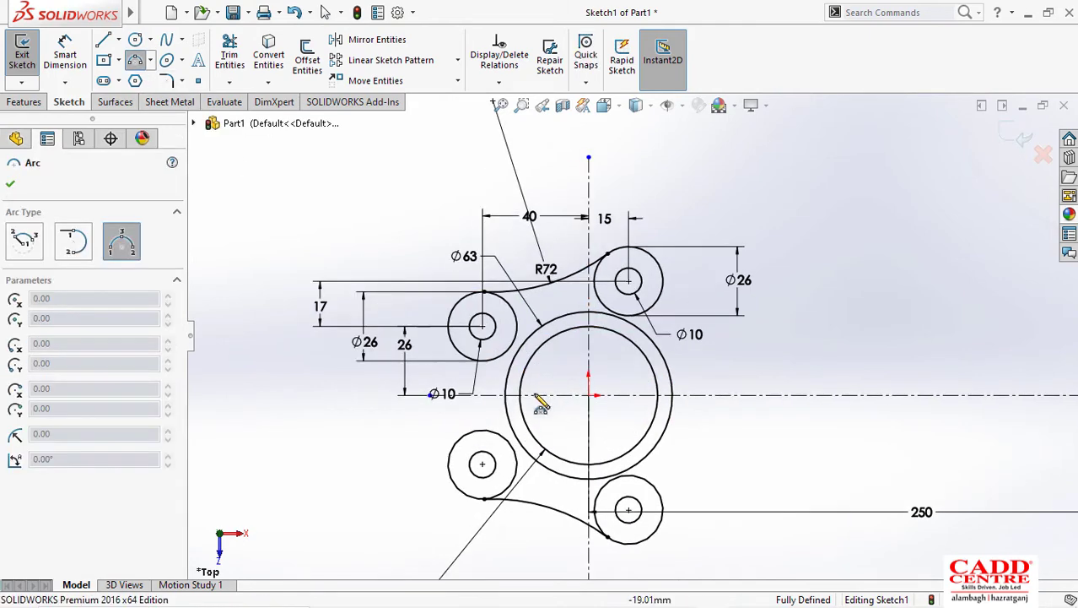
click(461, 355)
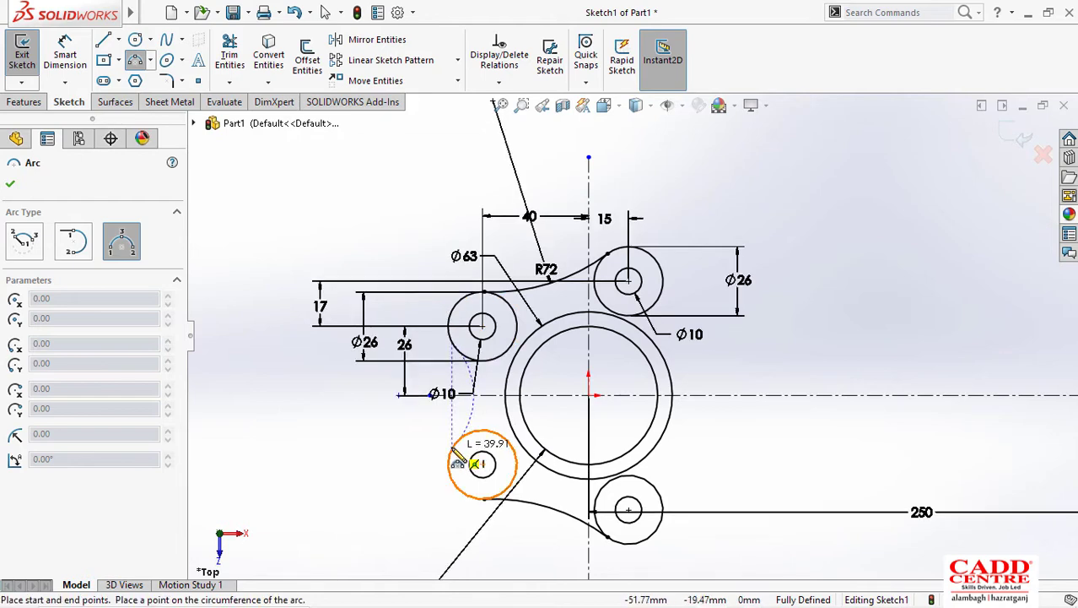
click(453, 446)
click(464, 400)
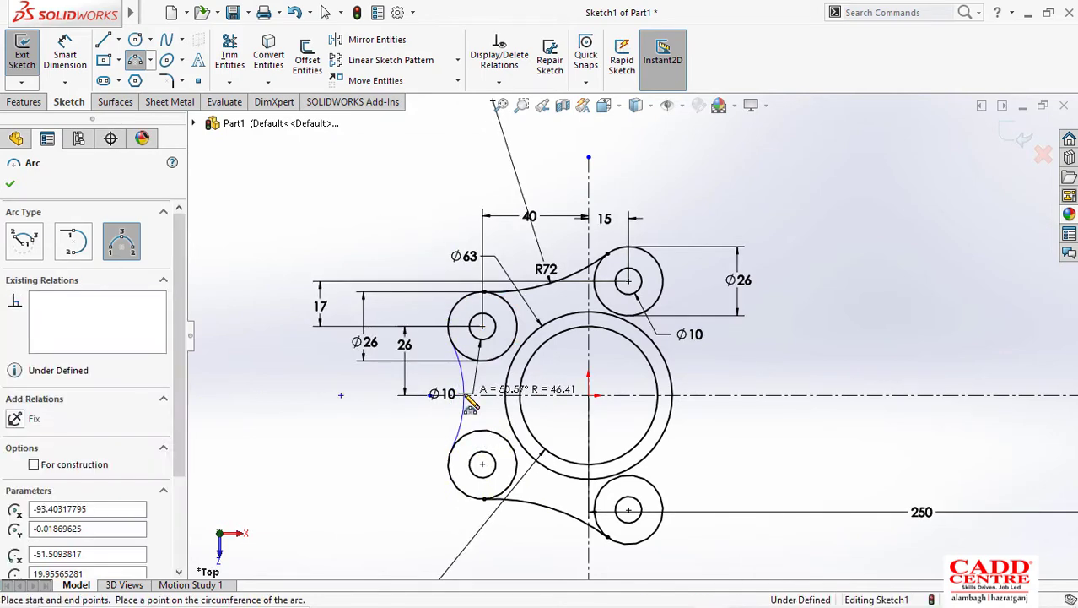
key(Escape)
Step: Dimension the radius of the new left-side arc to 72 mm and finish dimensioning
right_drag(250, 440, 250, 372)
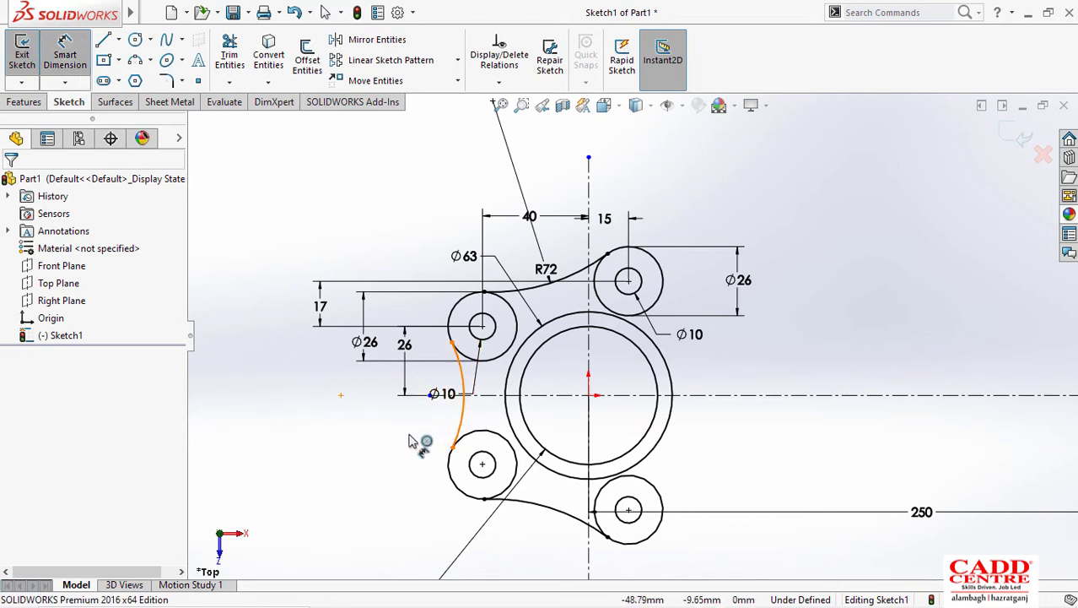
click(457, 432)
click(430, 428)
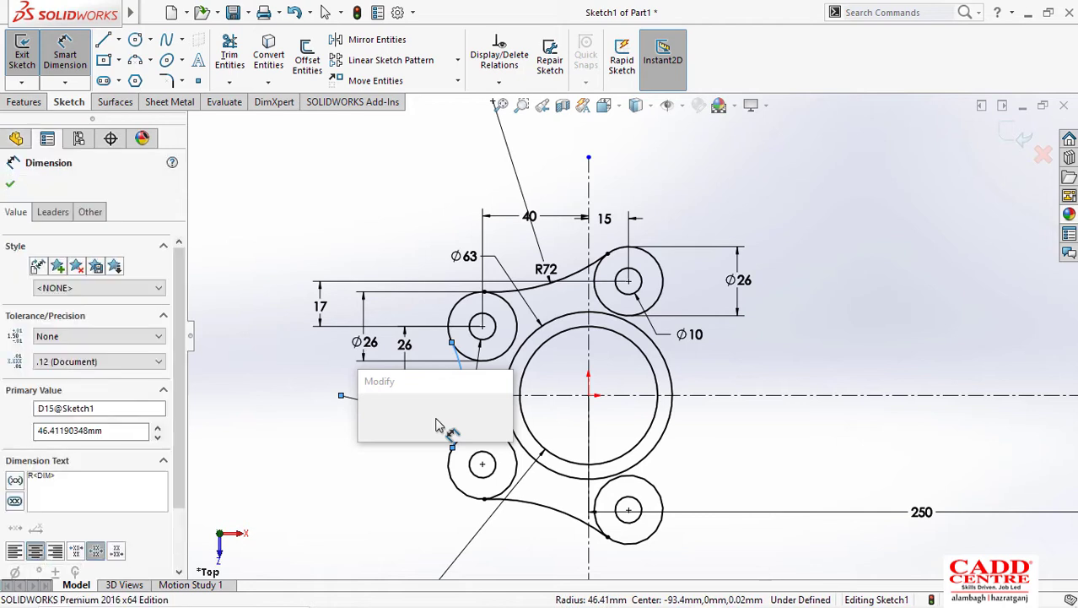
key(Return)
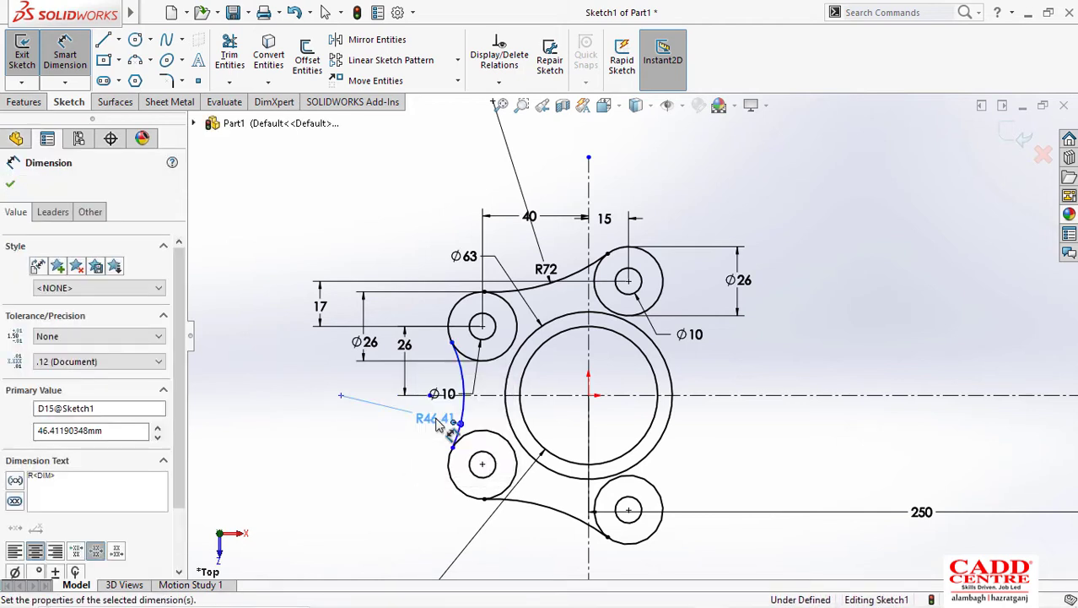
key(Escape)
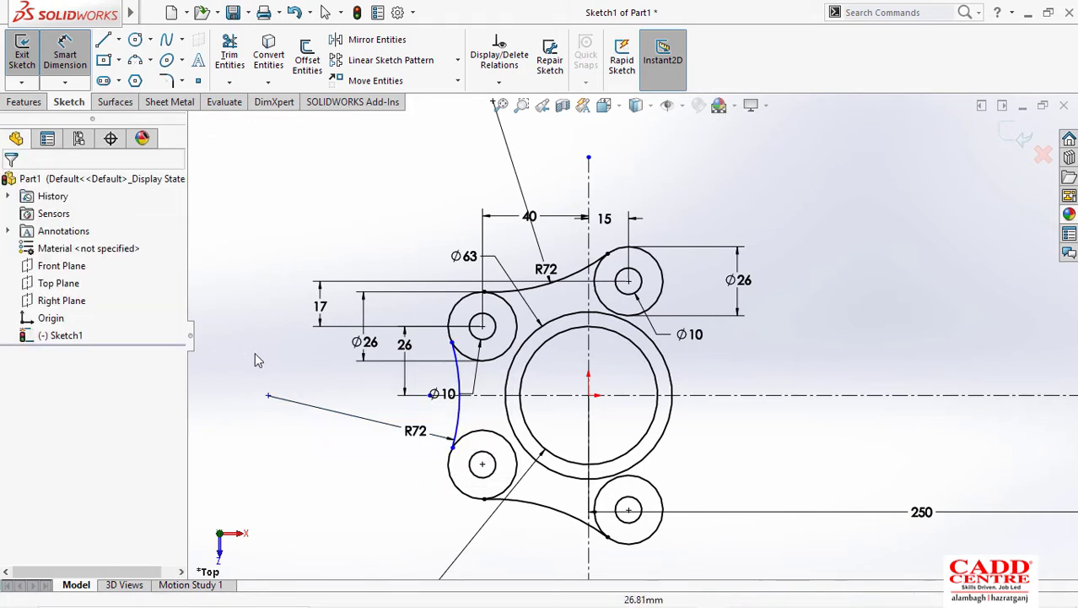
key(Escape)
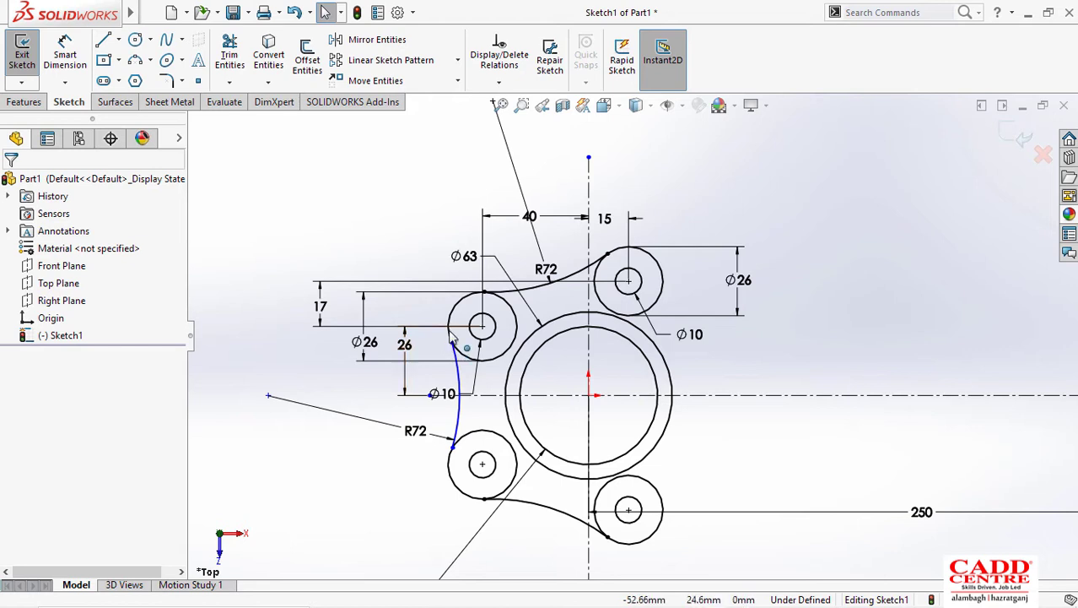
Step: Make the left-side R72 arc tangent to the upper-left 26 mm circle
click(457, 345)
click(459, 383)
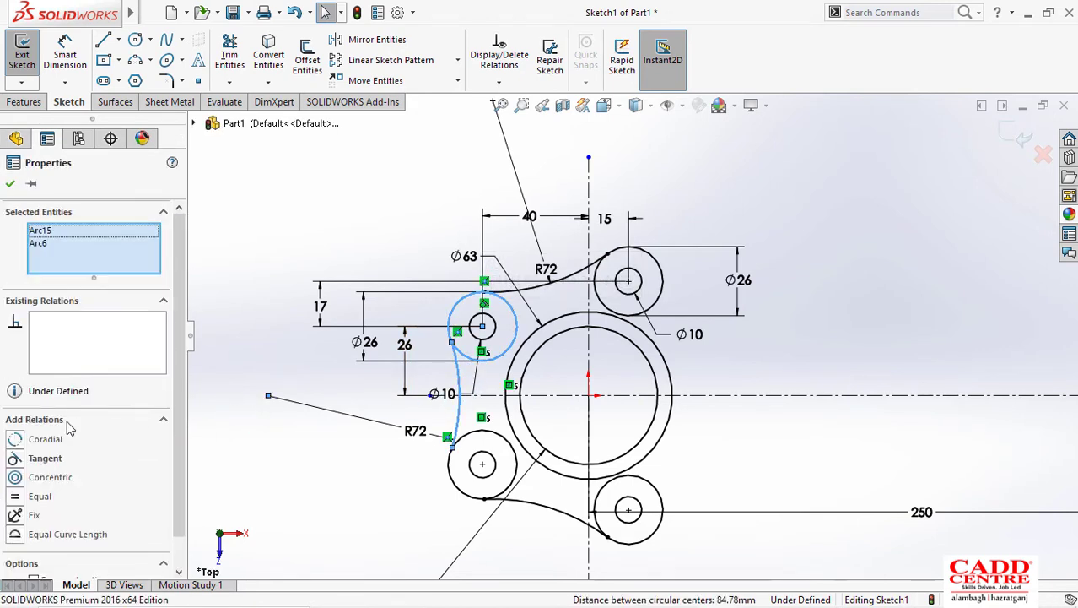
click(33, 458)
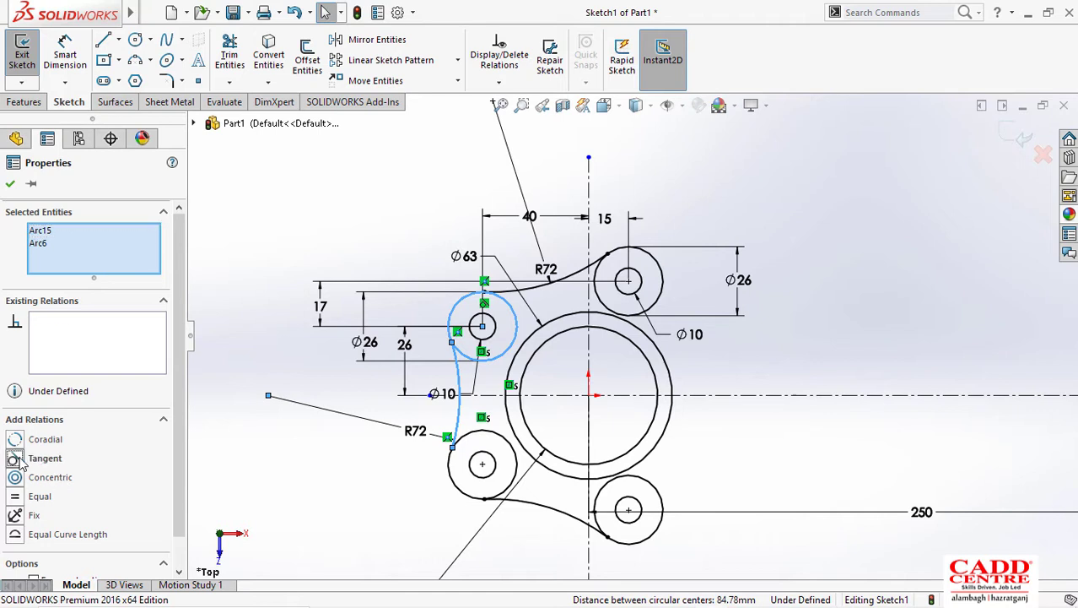
click(11, 184)
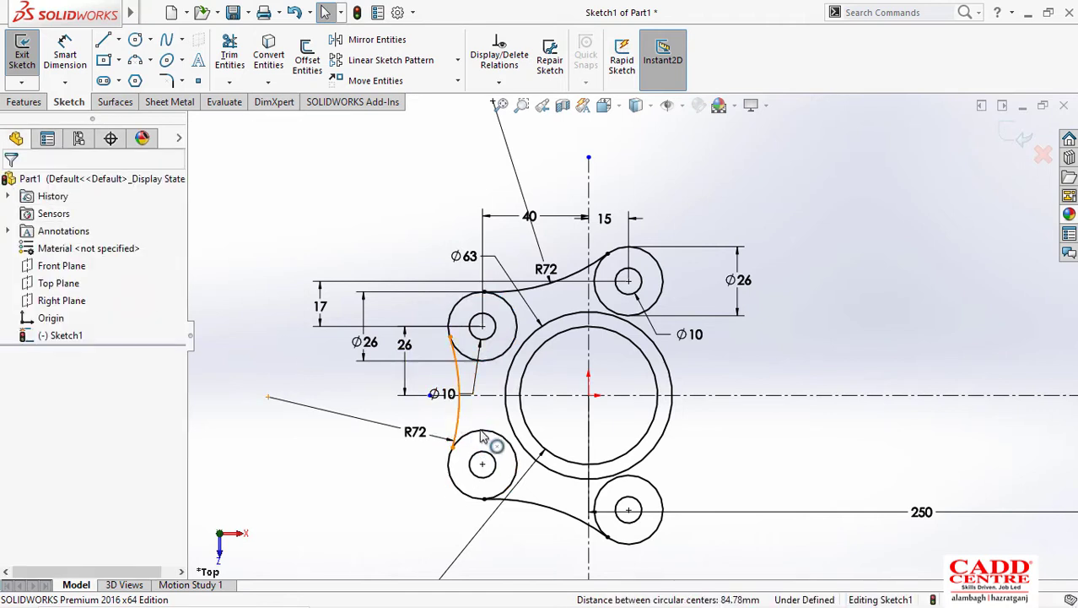
Step: Make the left-side R72 arc tangent to the mirrored lower-left 26 mm circle
click(482, 436)
click(490, 434)
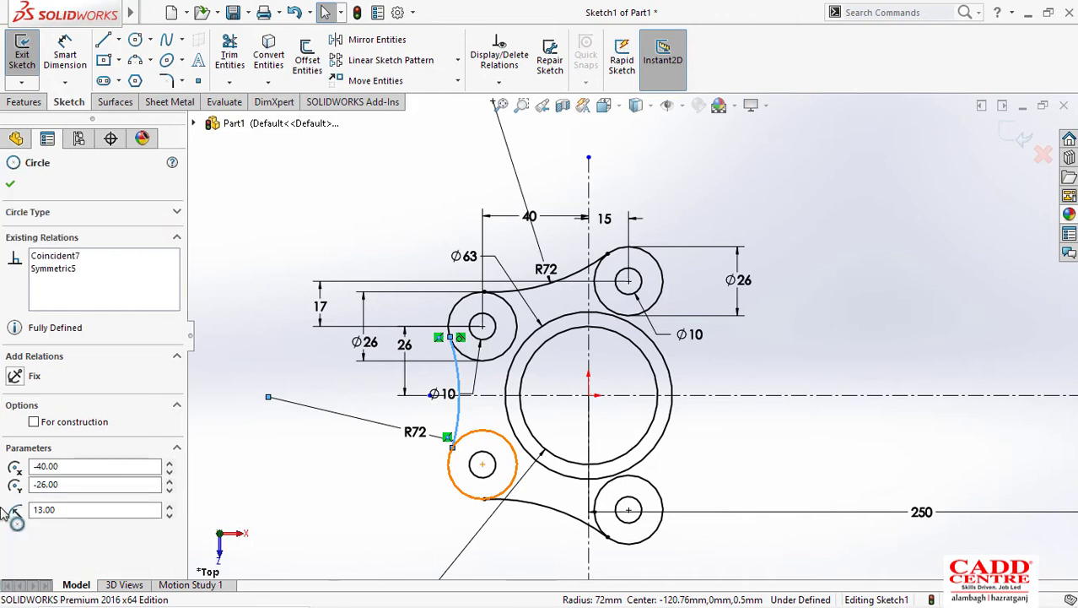
click(34, 458)
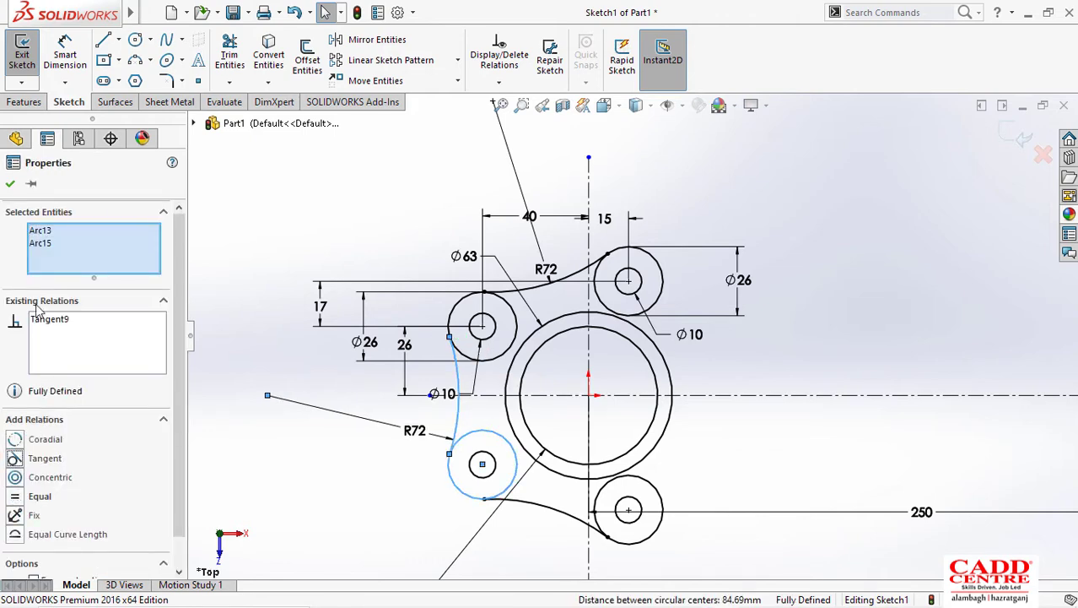
click(11, 184)
Step: Switch to the drawing in Photos and examine the rod shank's outline and dimensions between the two rod ends
scroll(385, 308, up, 2)
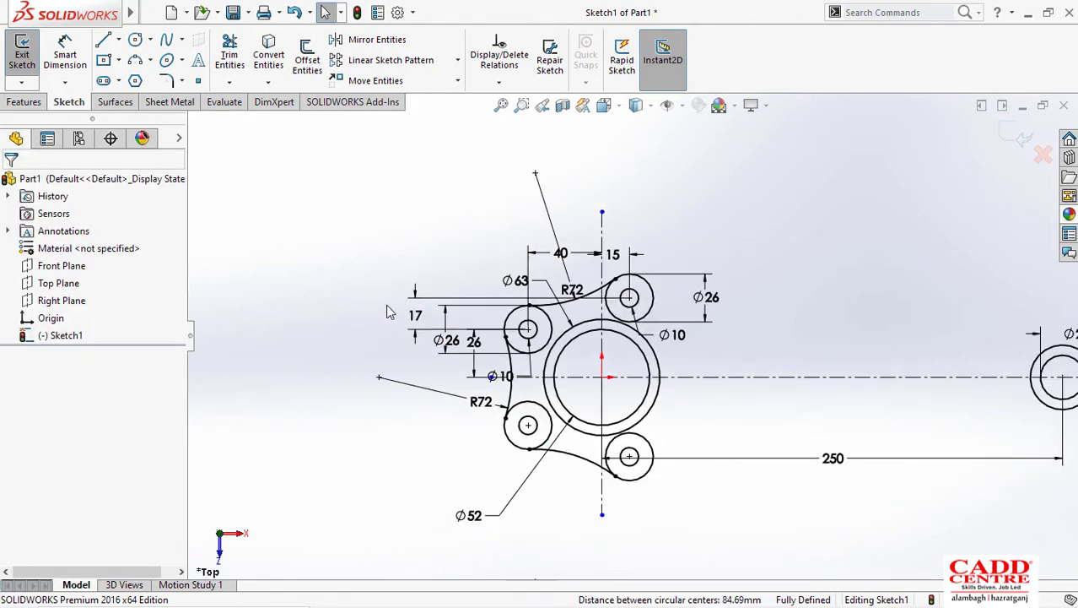
scroll(727, 363, up, 2)
scroll(743, 384, down, 2)
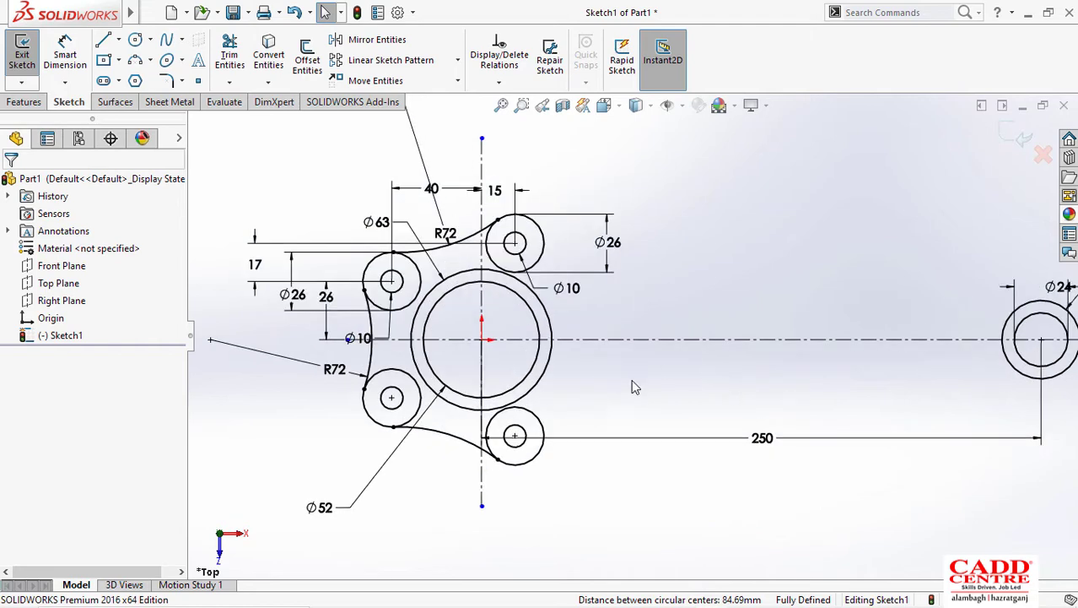
scroll(631, 380, up, 3)
key(super+Tab)
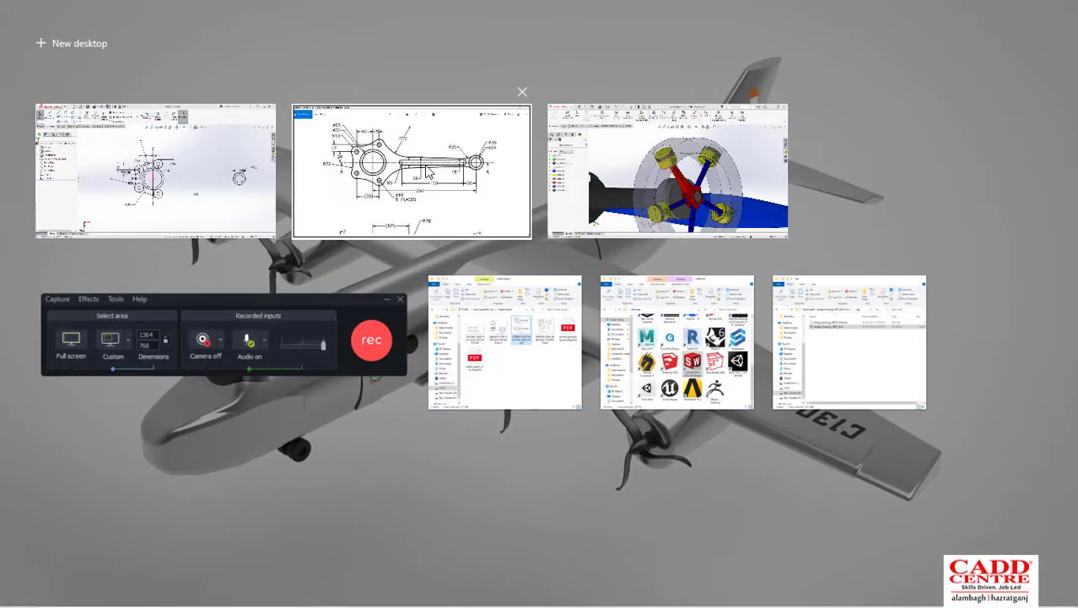
click(425, 164)
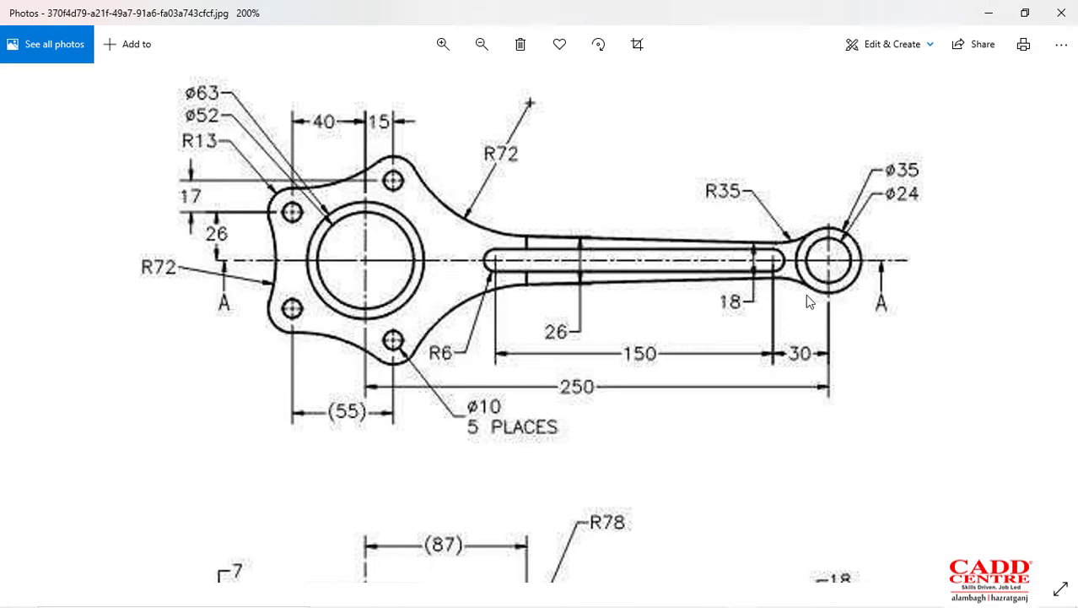
Step: Return to SOLIDWORKS and sketch a straight slot on the horizontal centerline between the rod ends, about 117 mm between centers and 13 mm wide
click(989, 13)
scroll(679, 310, down, 3)
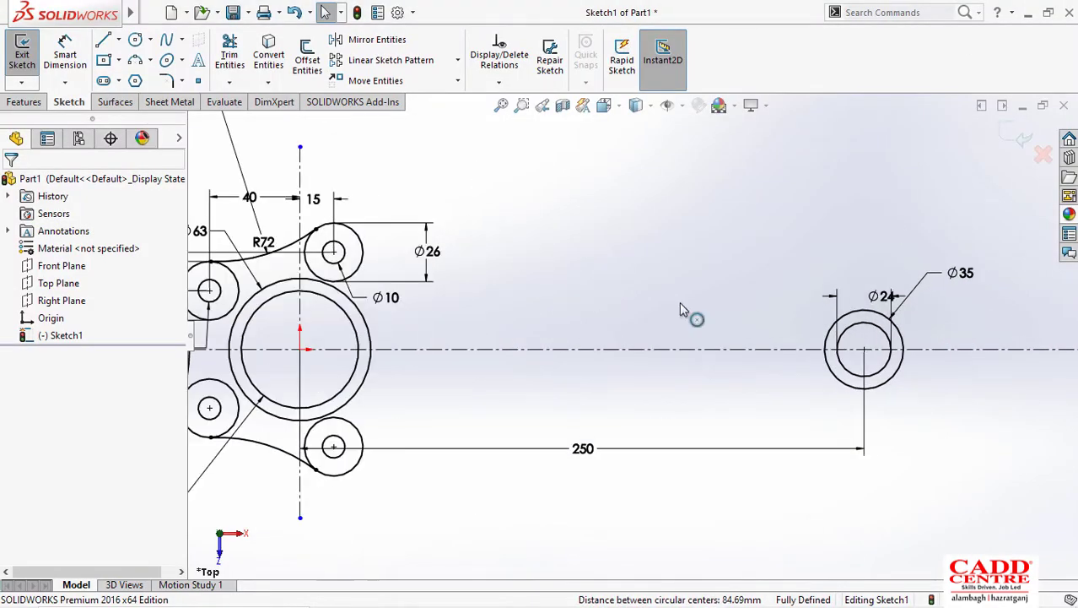
click(736, 349)
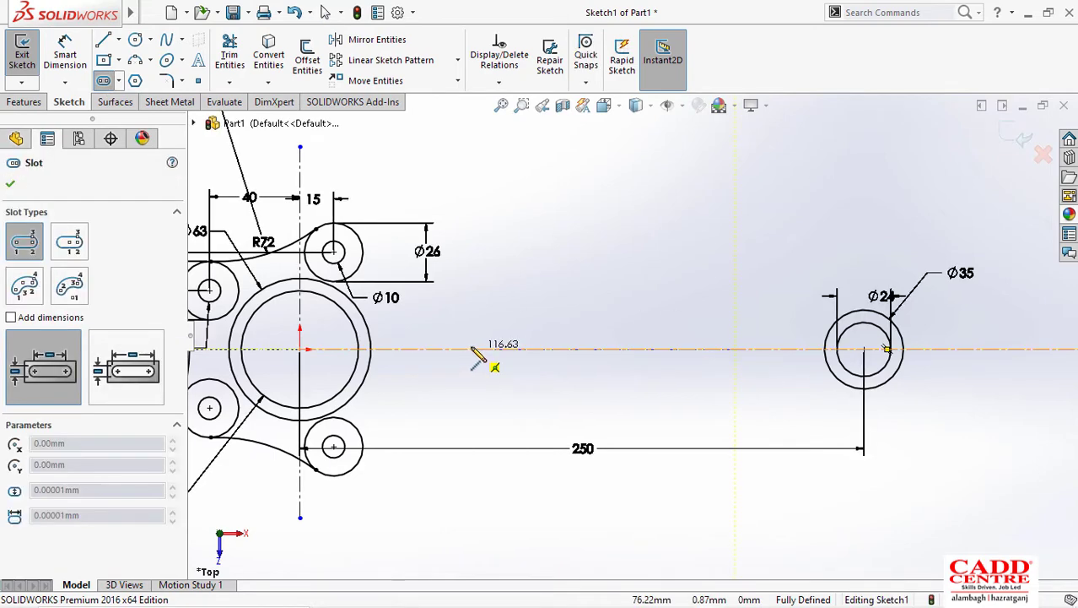
click(471, 349)
click(500, 371)
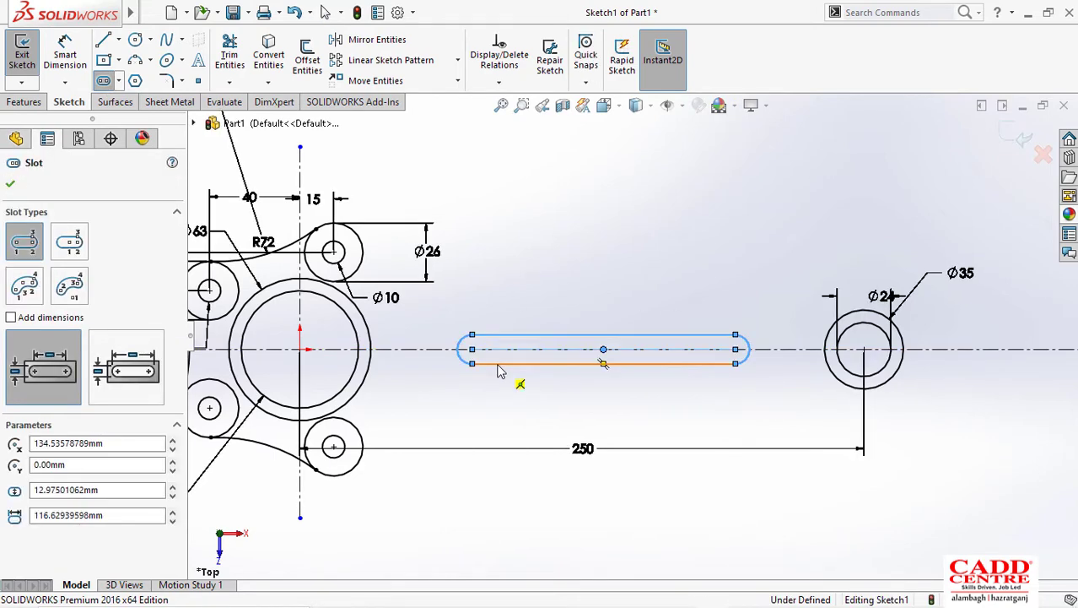
key(Escape)
Step: Check the slot length in the Photos drawing, return to SOLIDWORKS and dimension the slot's center-to-center length to 150 mm
key(super+Tab)
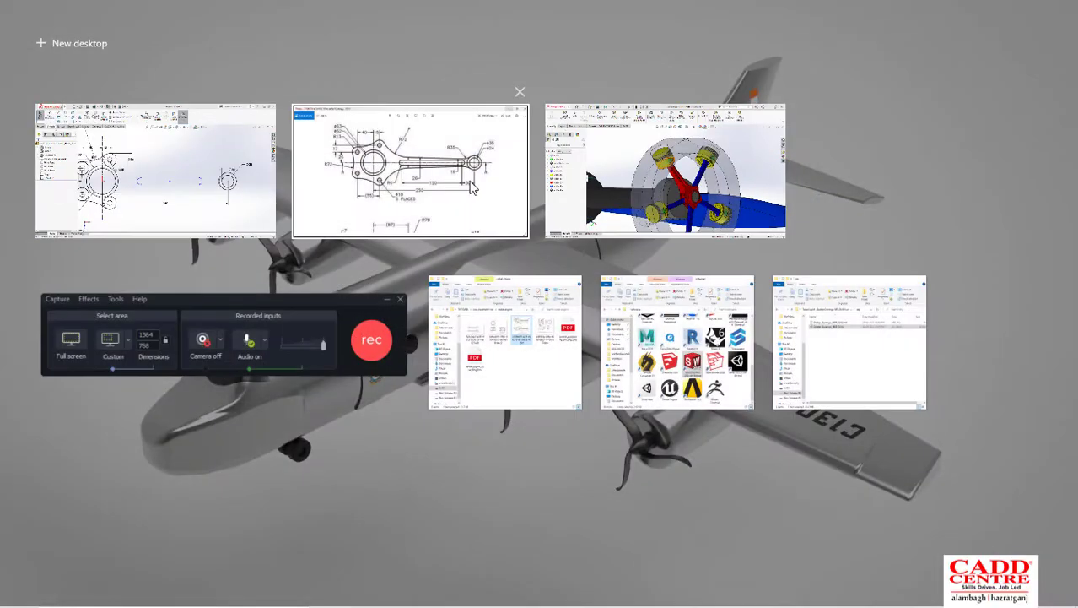
click(405, 182)
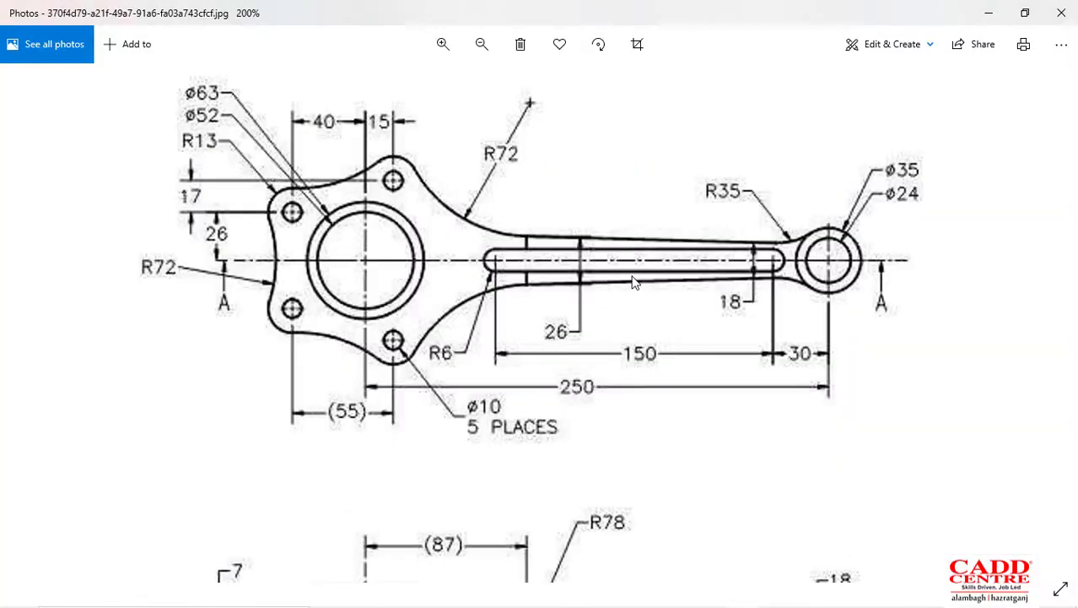
key(super+Tab)
click(450, 184)
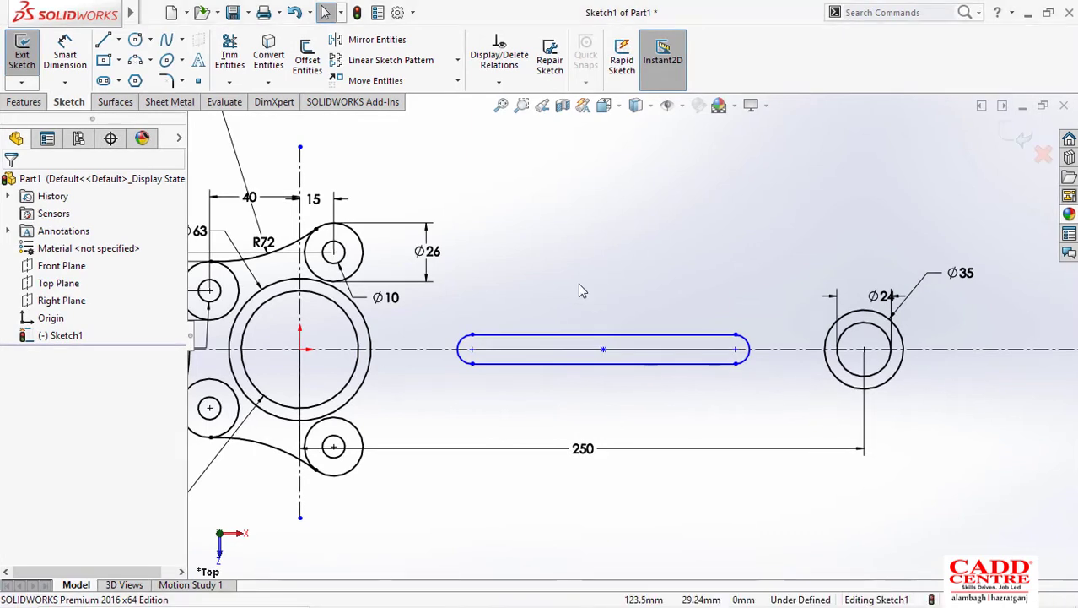
right_drag(585, 249, 585, 218)
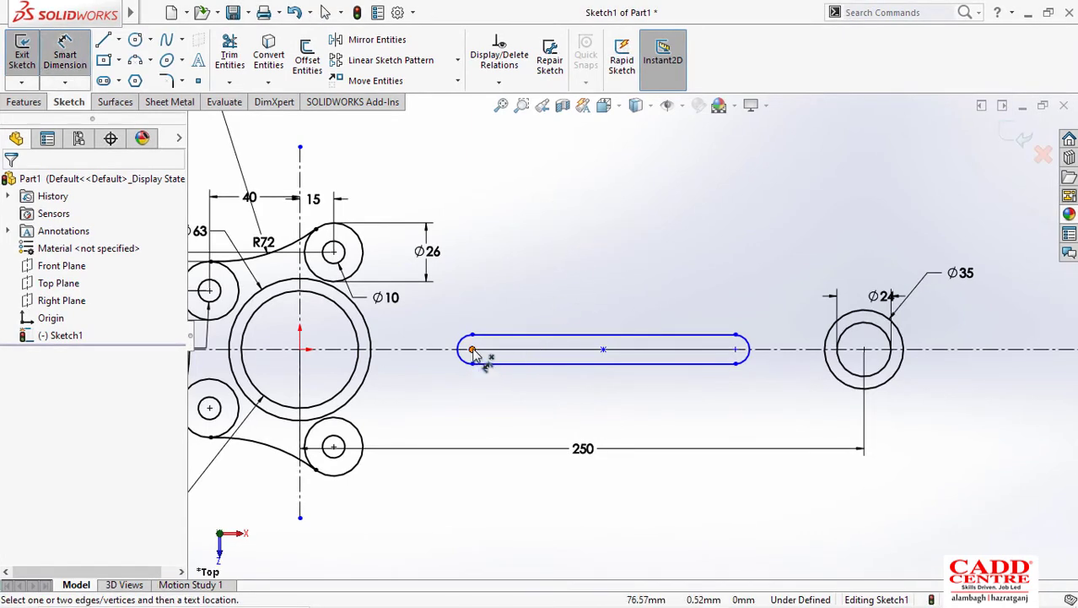
click(473, 349)
click(735, 349)
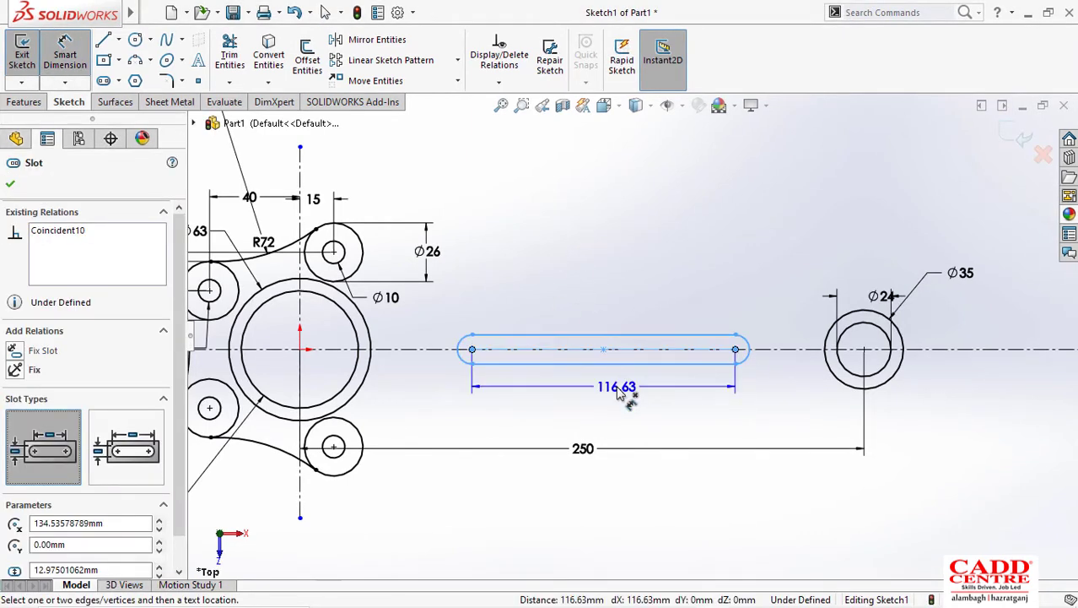
click(617, 393)
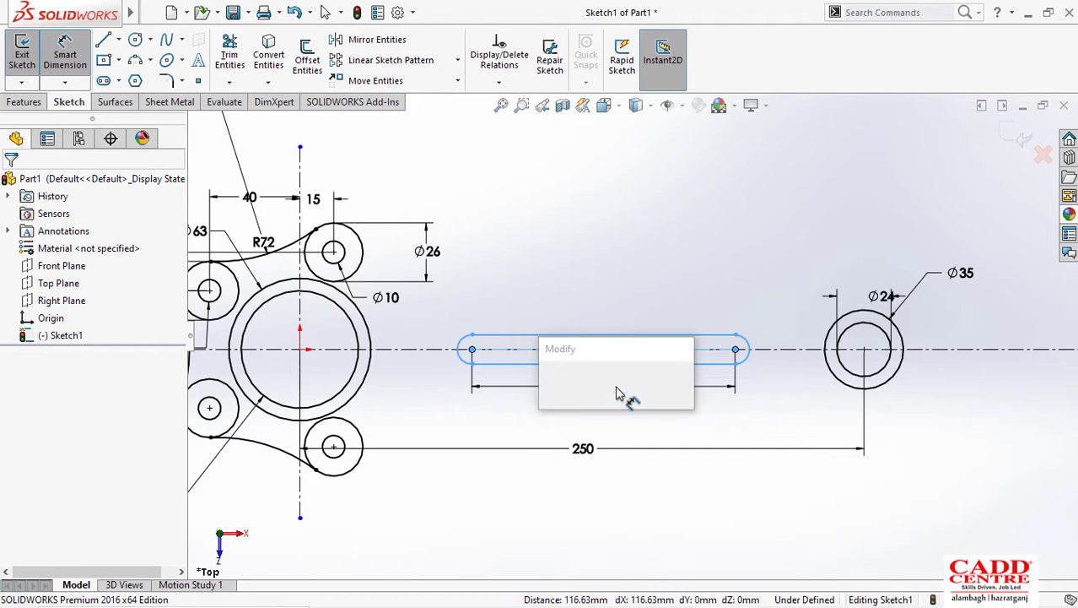
text(100)
key(Return)
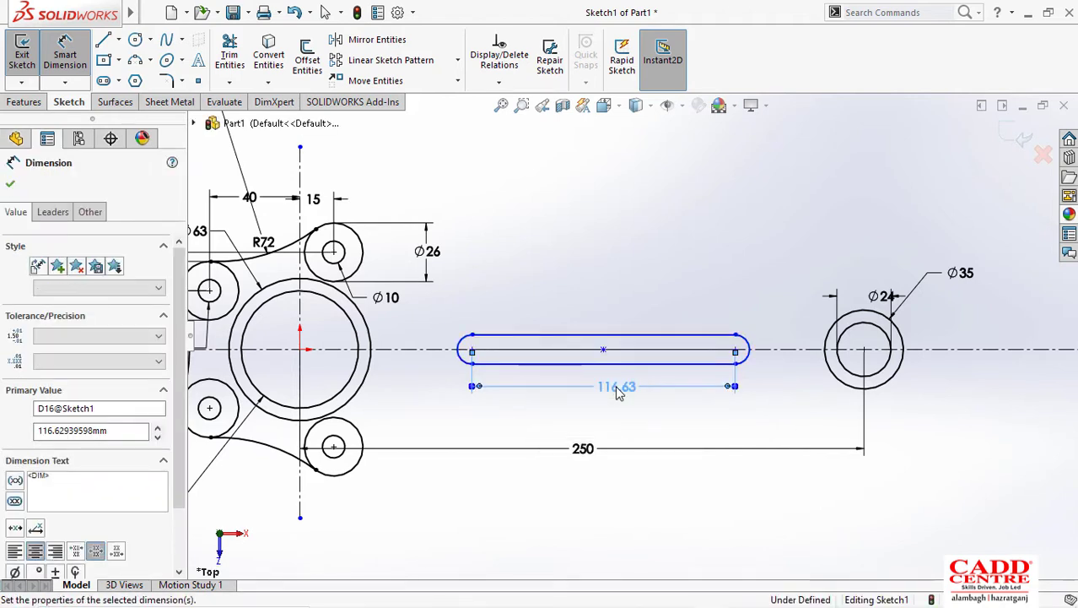
key(Escape)
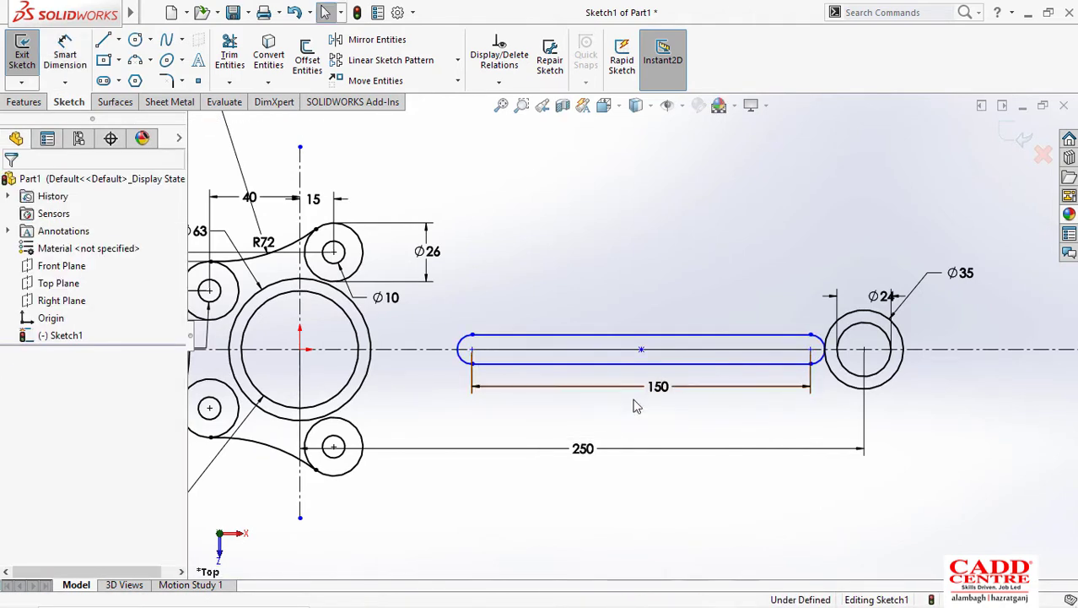
Step: Check the drawing in Photos, return to SOLIDWORKS and dimension the small-end circle's center to the slot's nearer arc center at 30 mm
key(super+Tab)
click(453, 162)
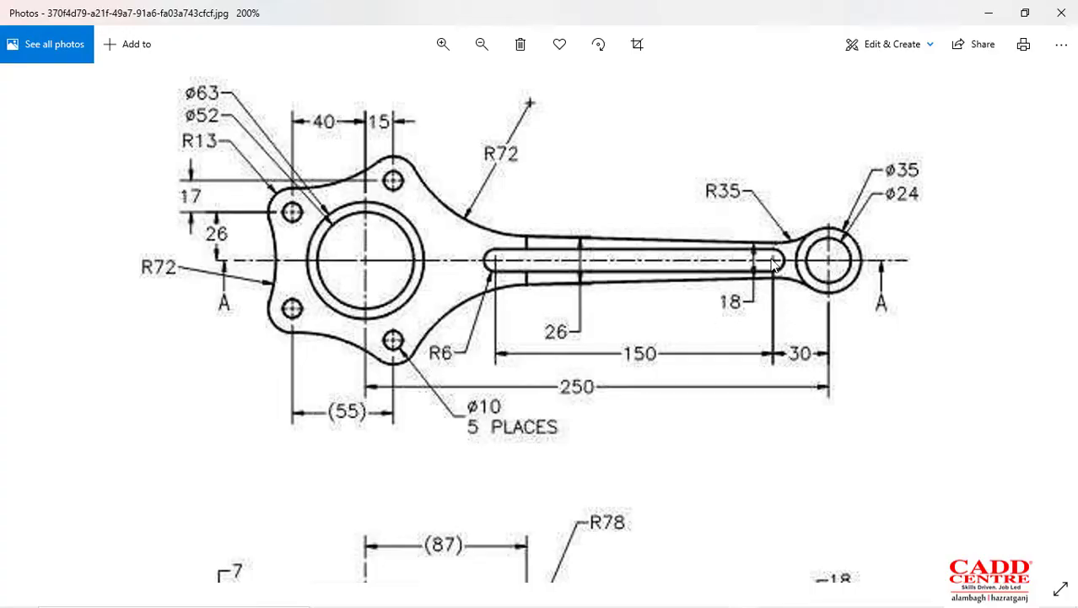
key(super+Tab)
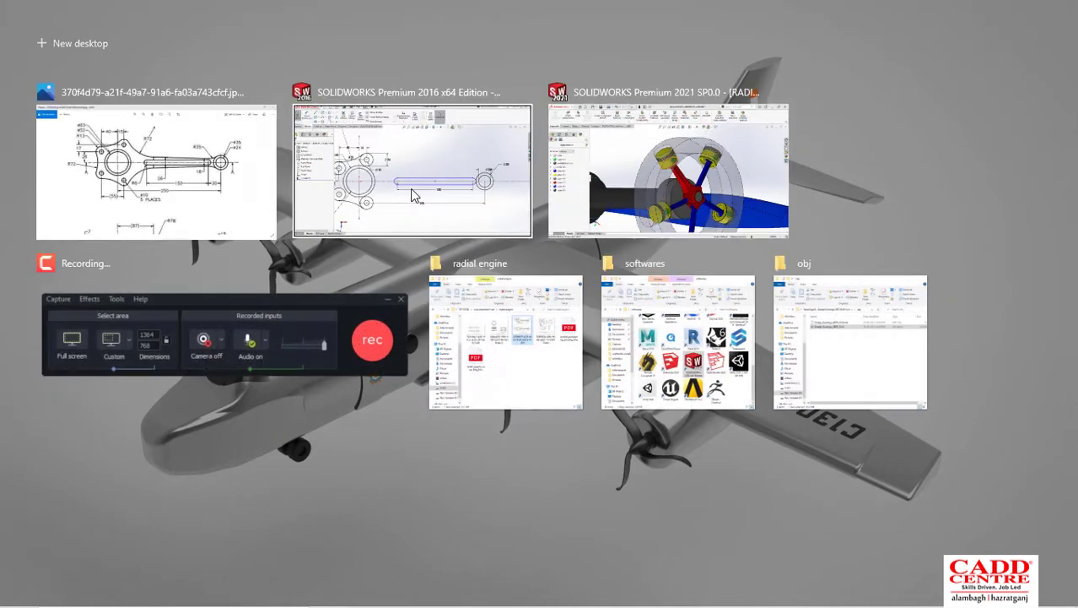
click(463, 221)
right_drag(694, 272, 693, 200)
click(843, 343)
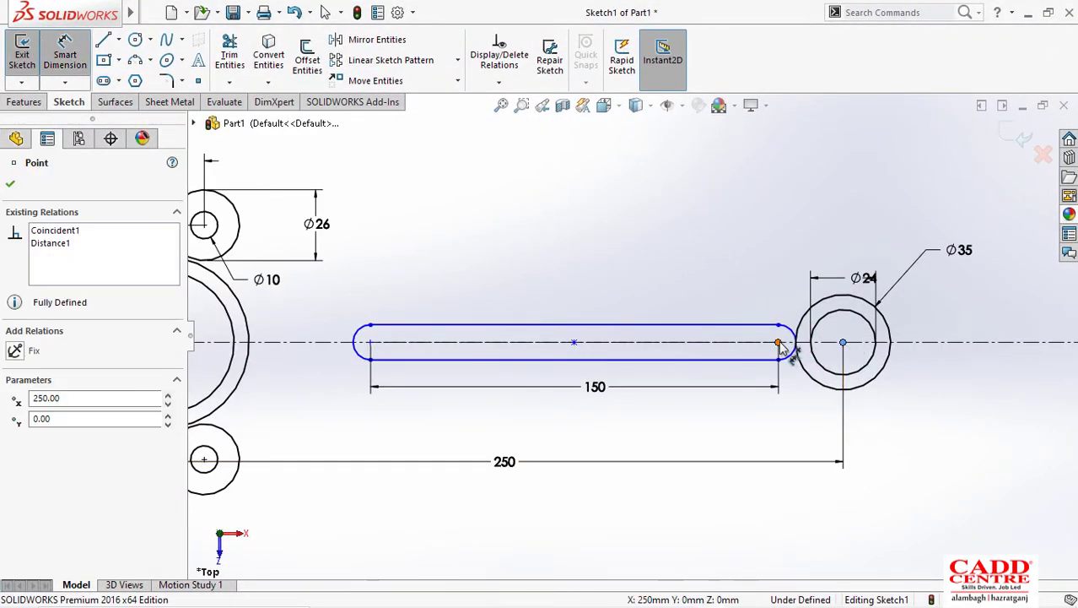
click(778, 343)
click(809, 432)
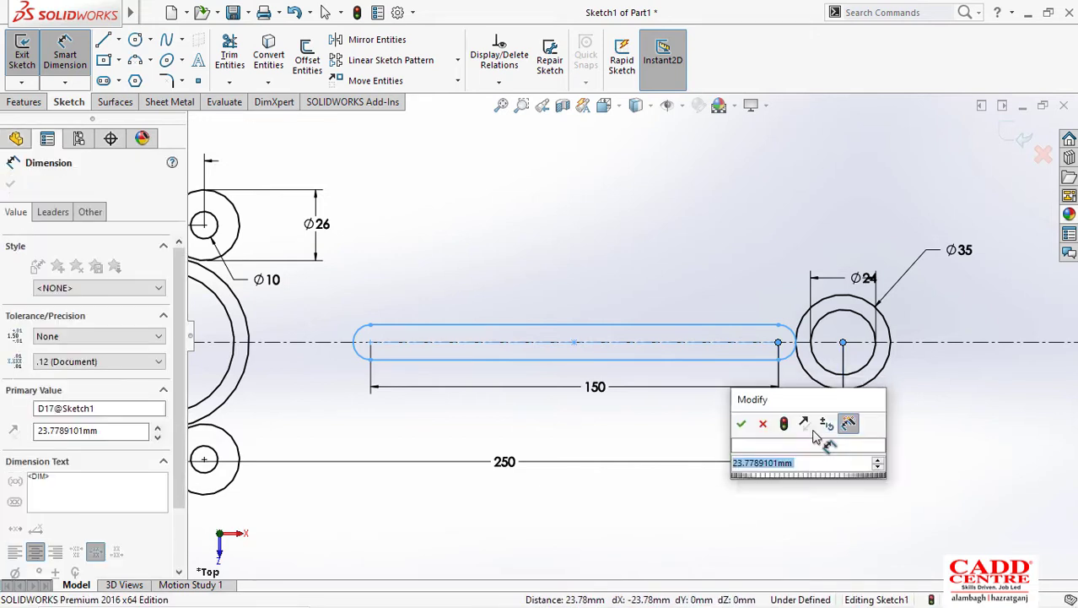
key(Return)
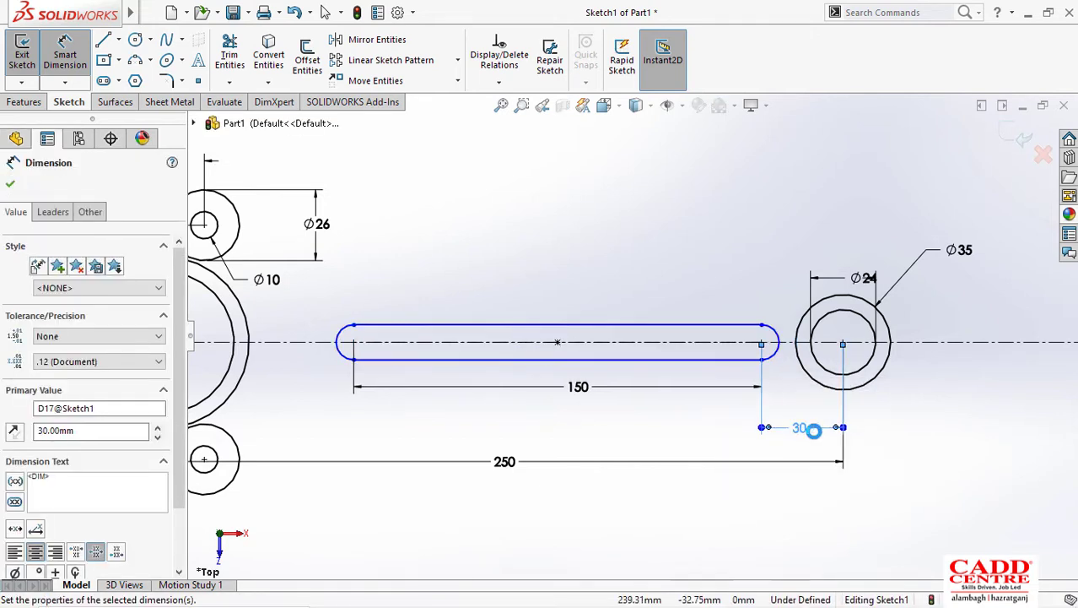
Step: Check the slot radius in the Photos drawing, return to SOLIDWORKS and dimension the slot's left end arc to a 6 mm radius
key(super+Tab)
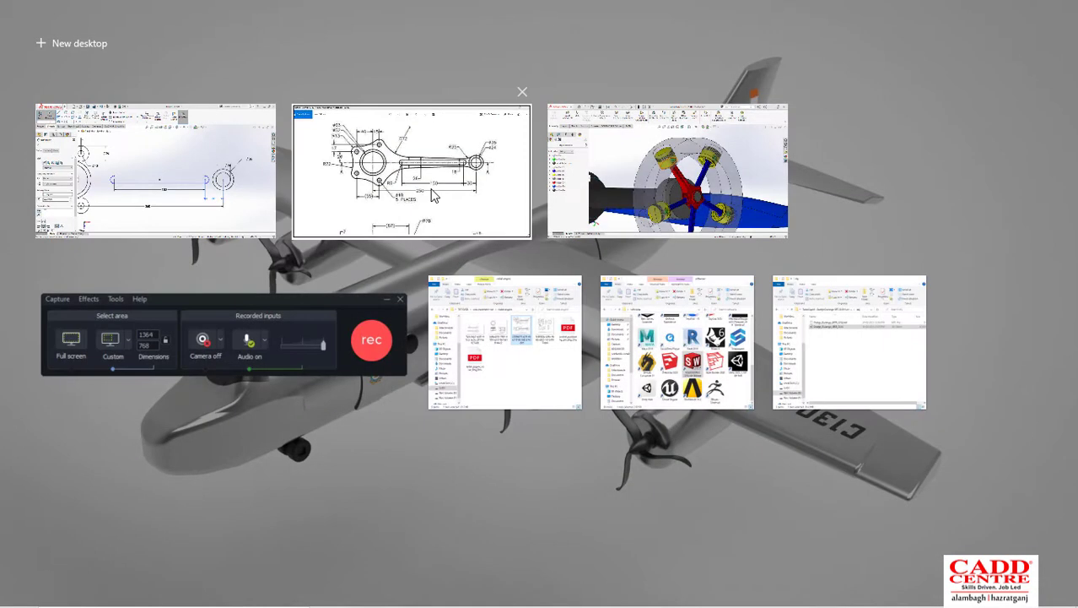
click(473, 244)
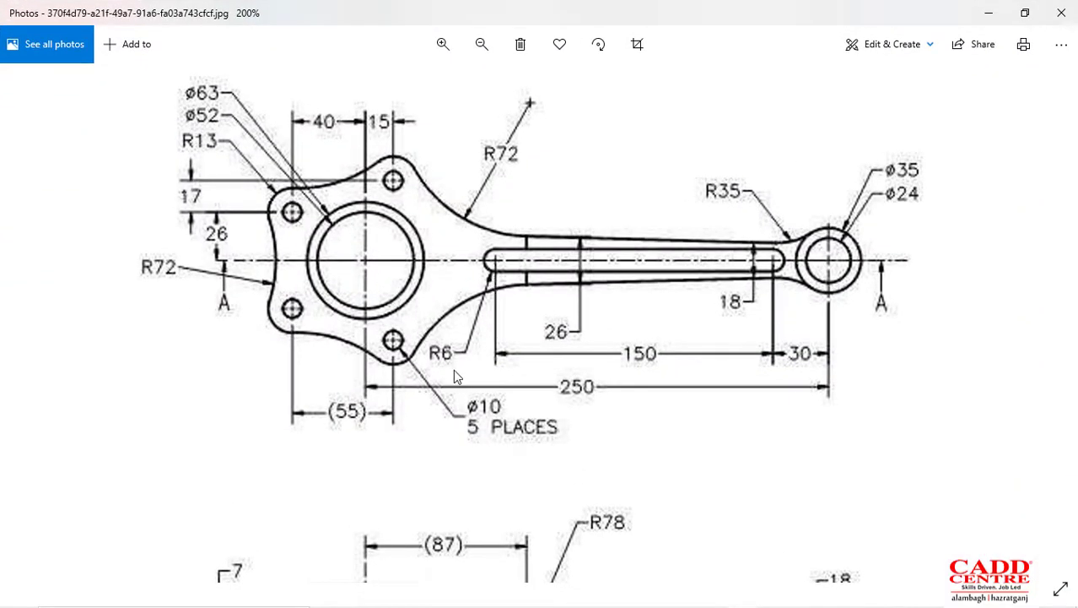
key(super+Tab)
click(464, 215)
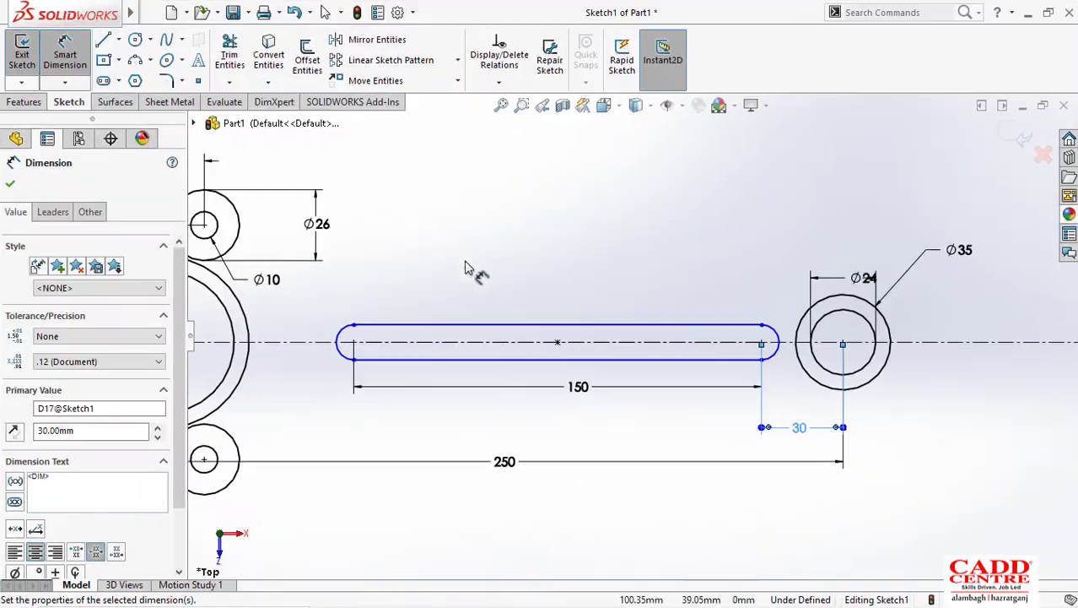
click(10, 185)
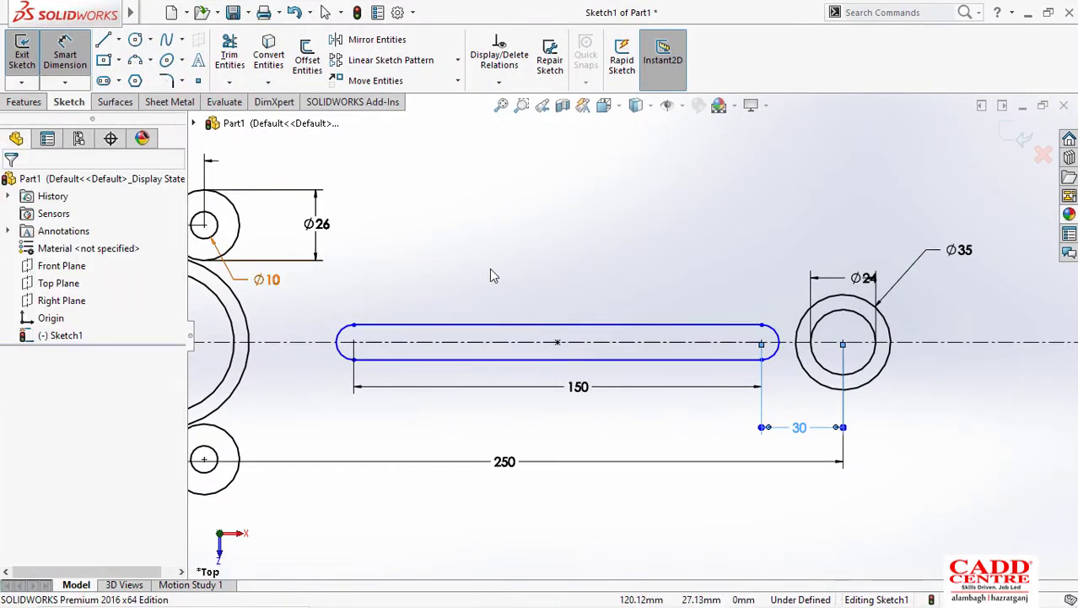
right_drag(489, 269, 486, 199)
click(343, 361)
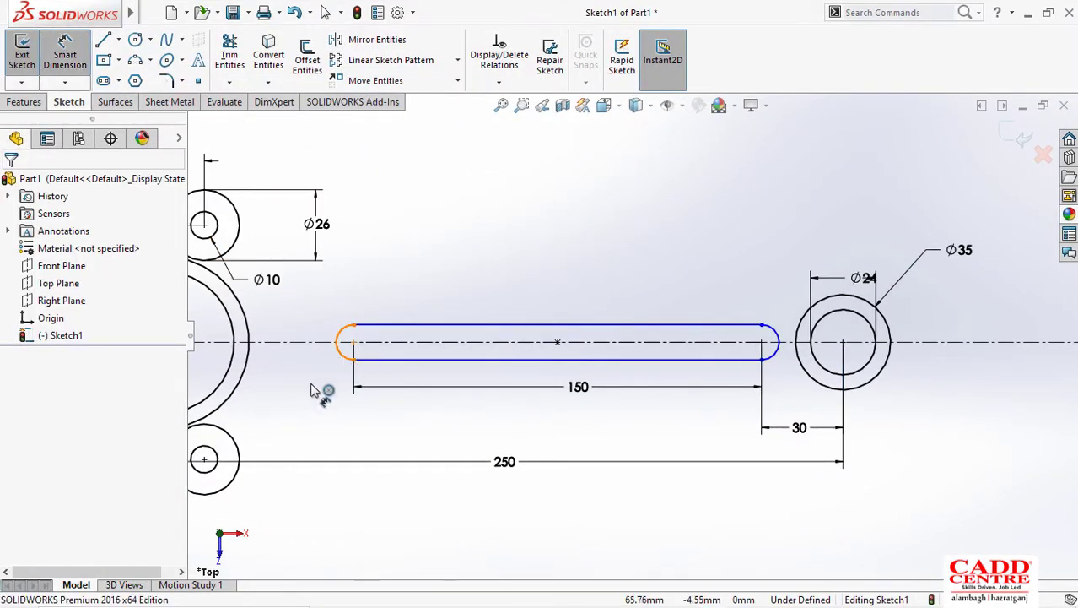
click(320, 403)
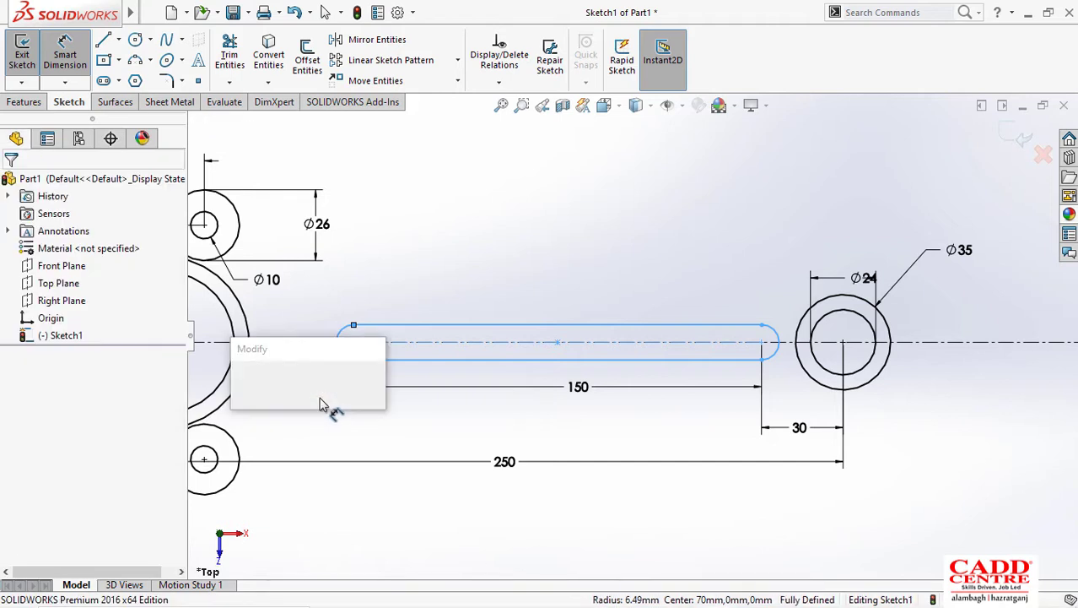
key(Return)
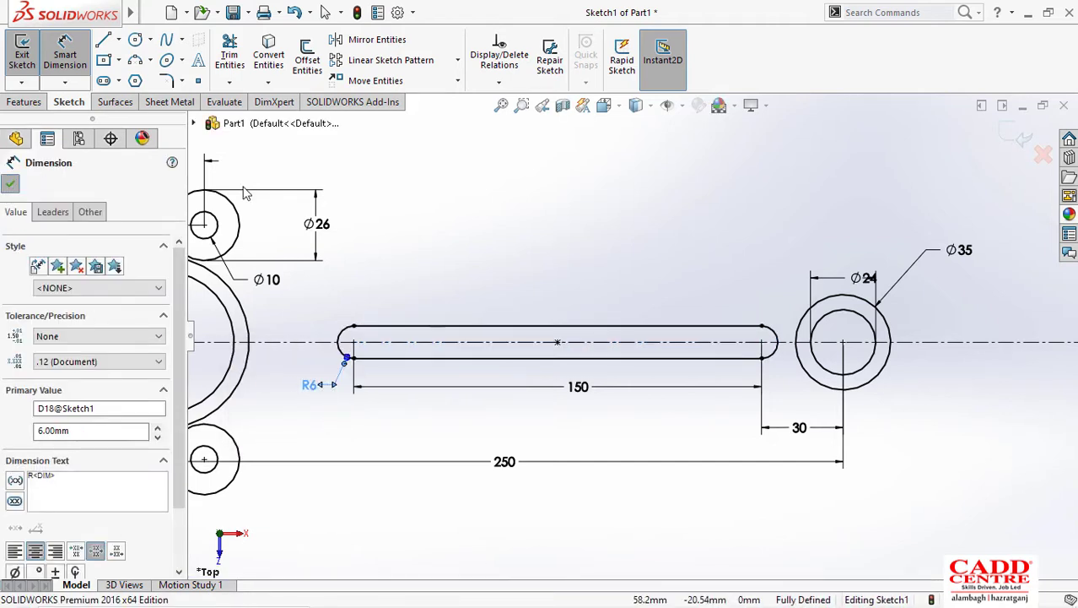
click(10, 183)
Step: Review the shank outline in Photos, return to SOLIDWORKS and sketch a sloped line about 162 mm long above the slot, descending toward the small end
scroll(727, 261, up, 2)
scroll(726, 261, down, 2)
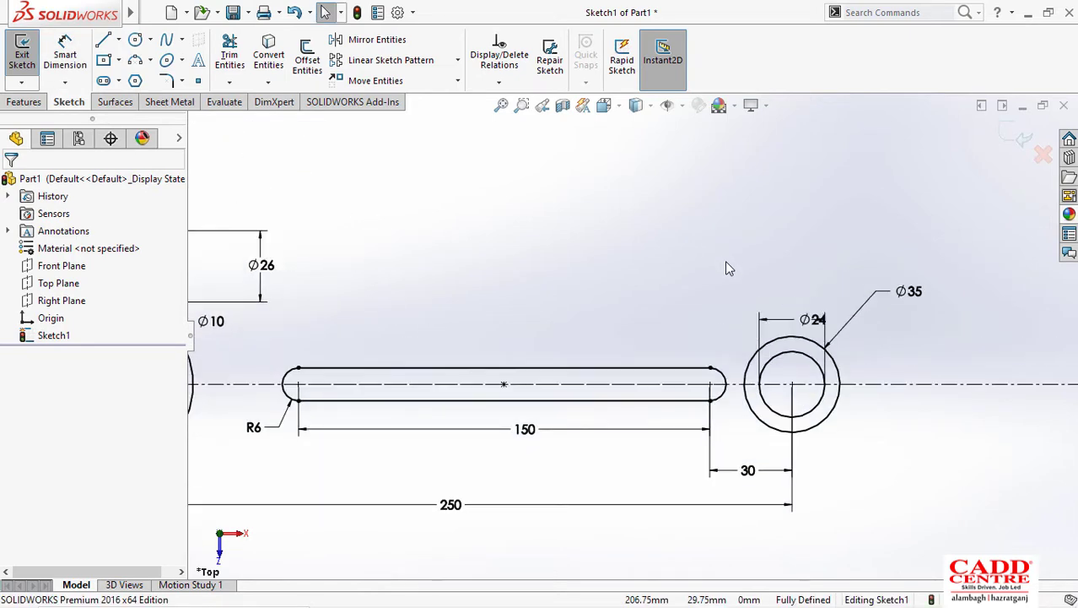
scroll(726, 262, up, 2)
key(super+Tab)
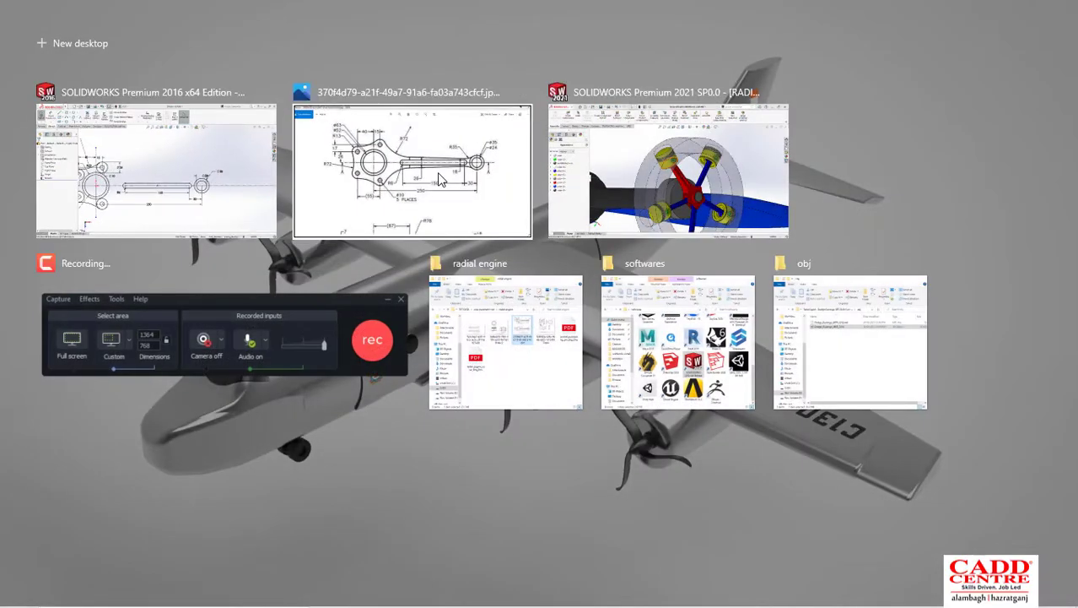
click(439, 173)
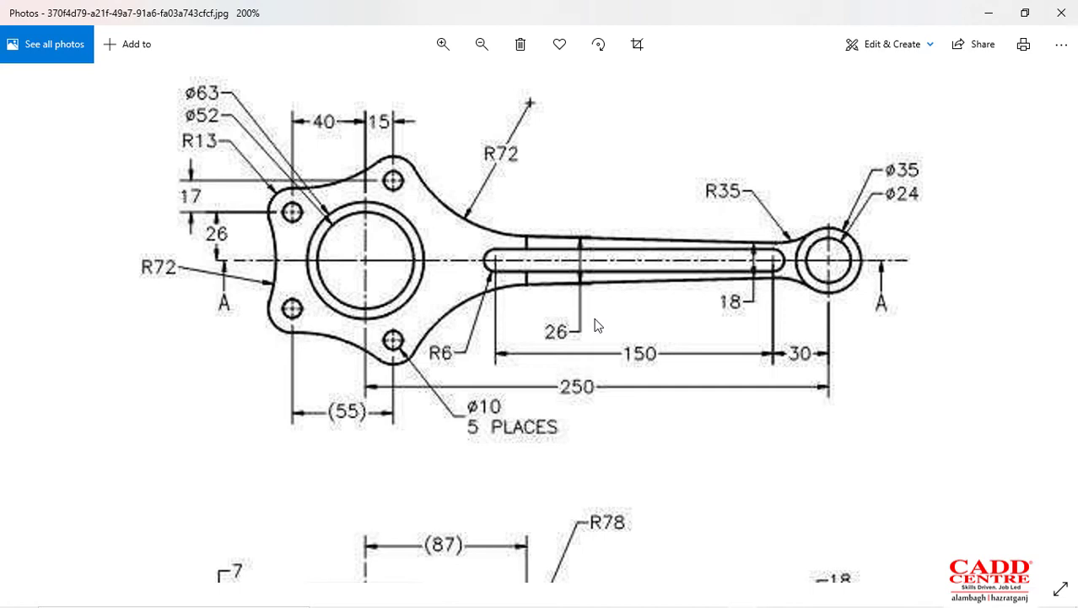
click(989, 12)
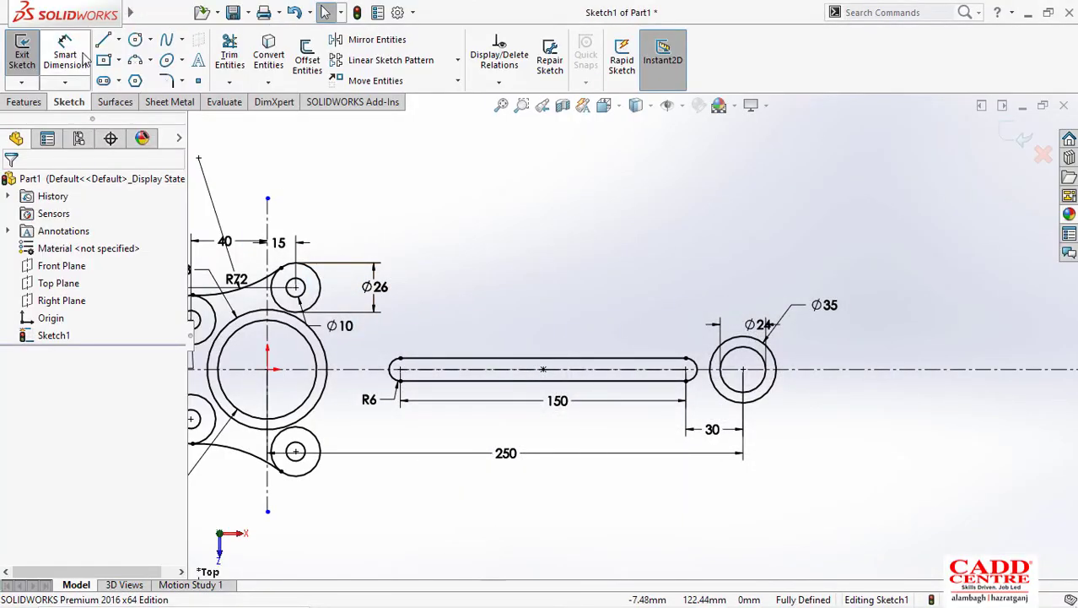
scroll(712, 354, down, 2)
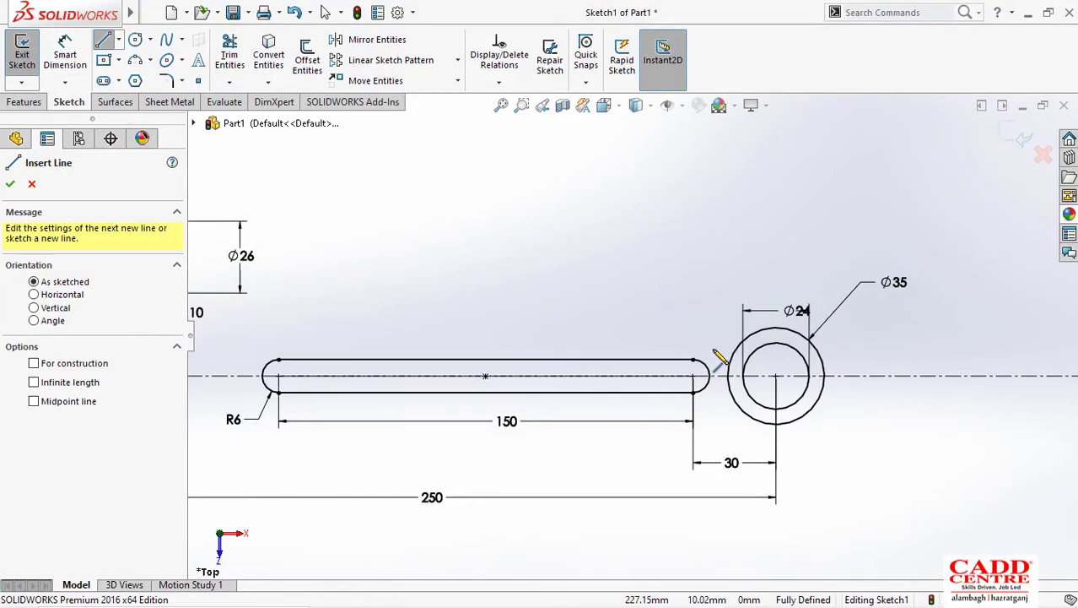
click(264, 328)
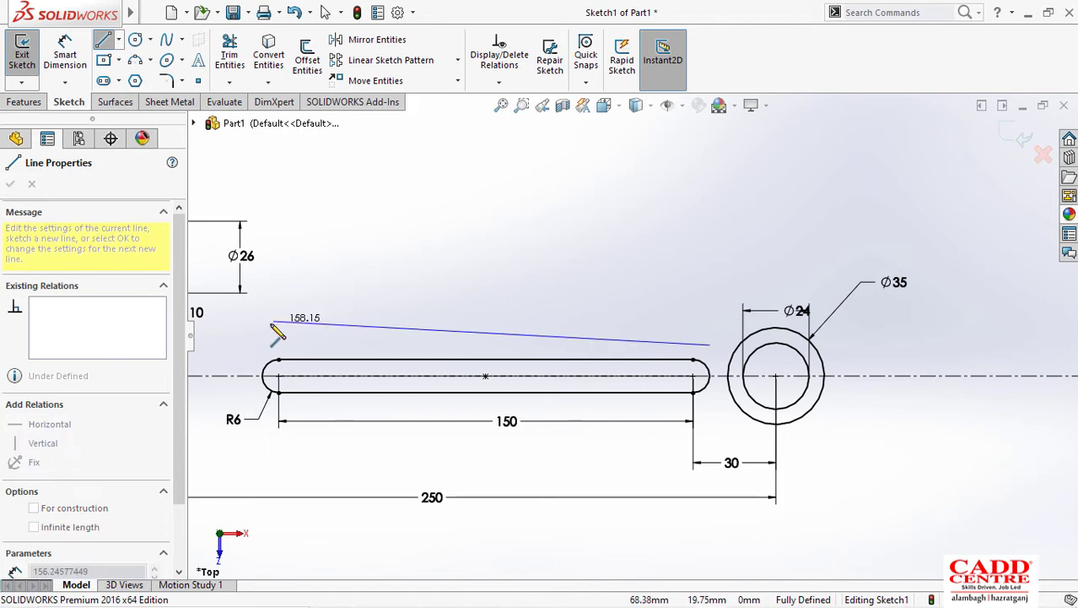
click(264, 328)
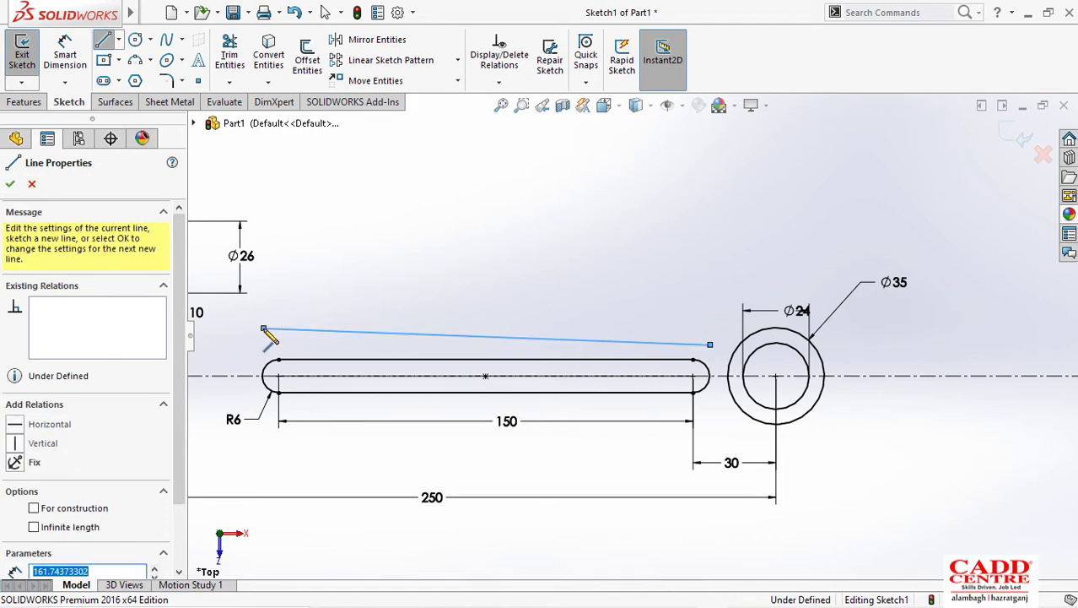
key(Escape)
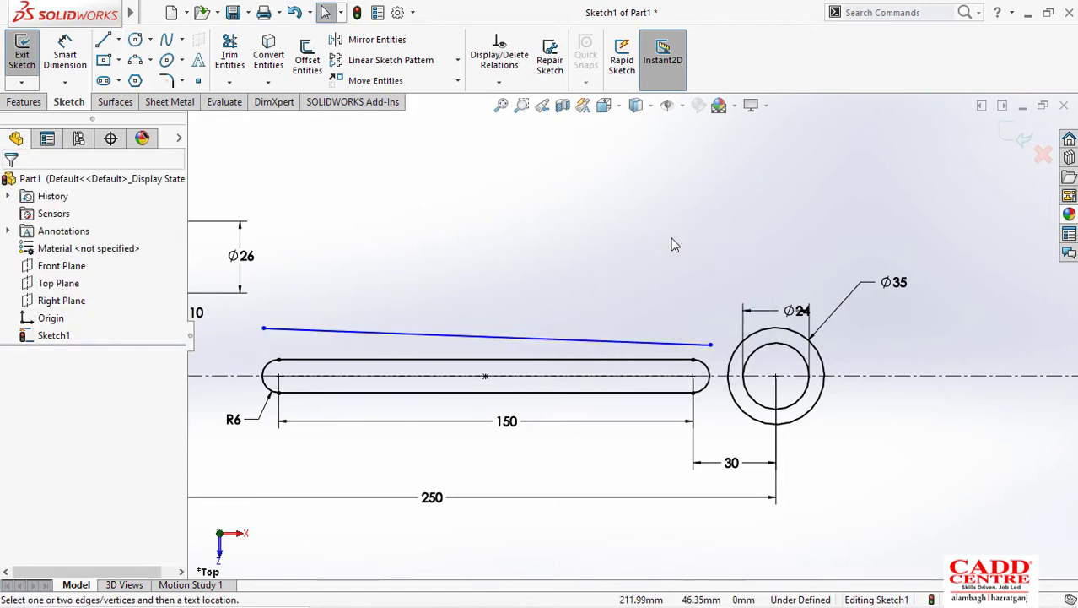
Step: Dimension the vertical distance from the sloped line's small-end endpoint to the horizontal centerline
right_drag(672, 249, 673, 239)
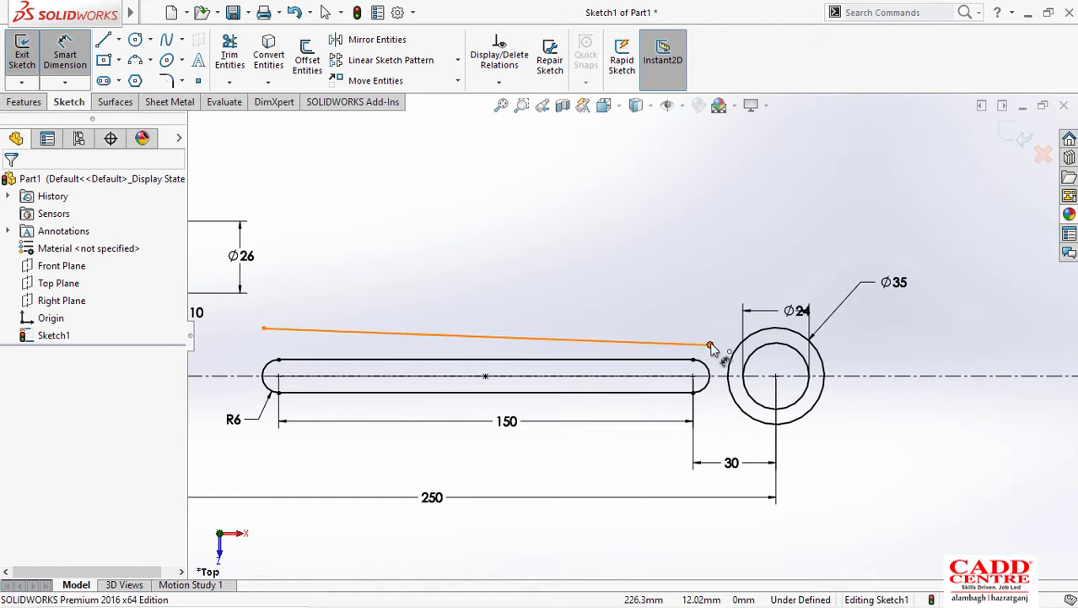
click(711, 346)
click(656, 376)
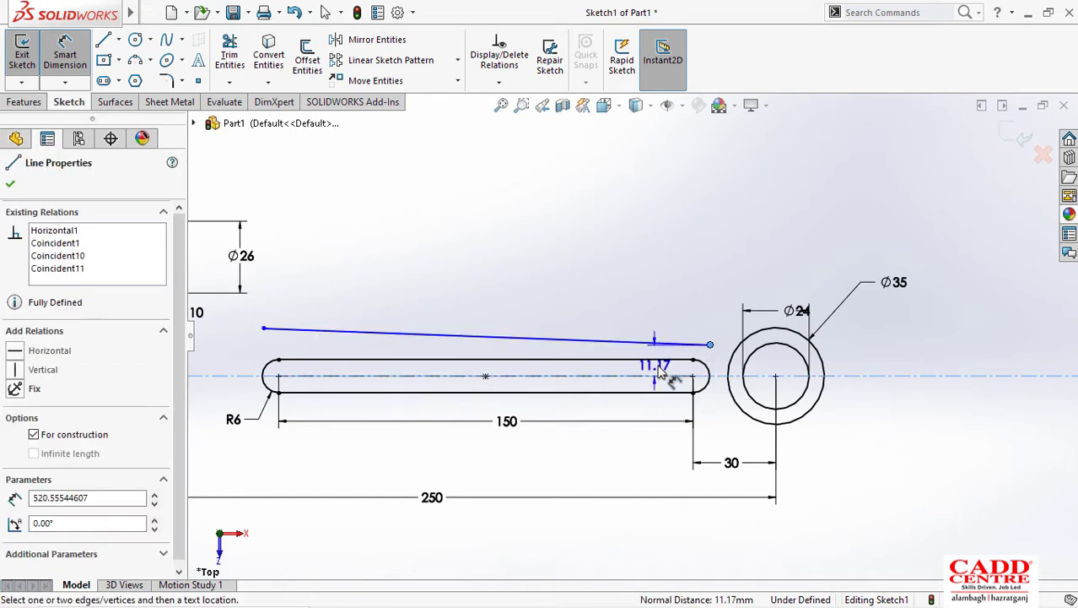
click(656, 375)
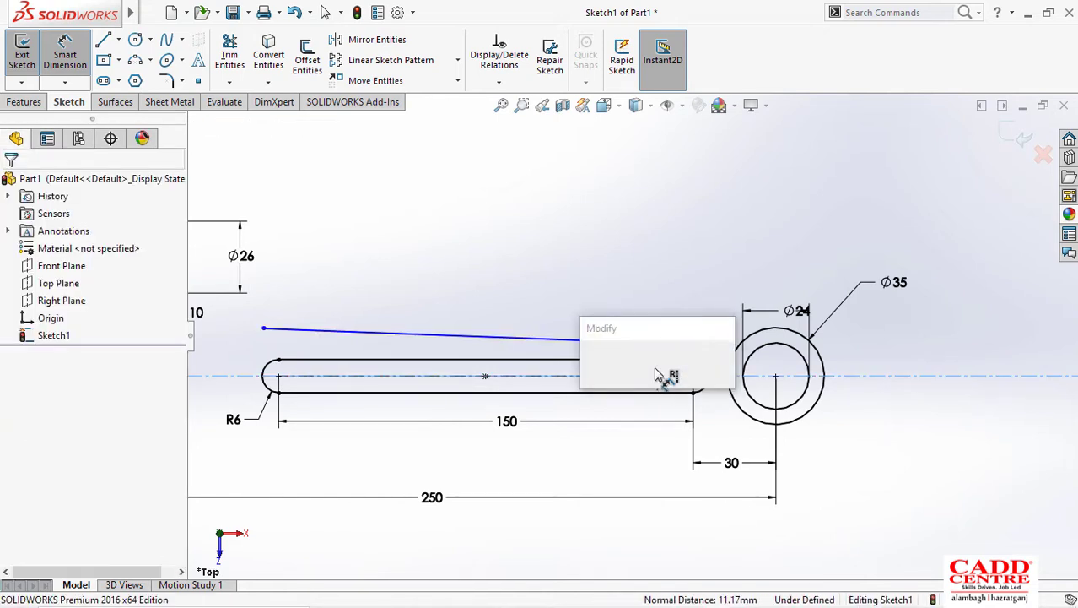
key(Return)
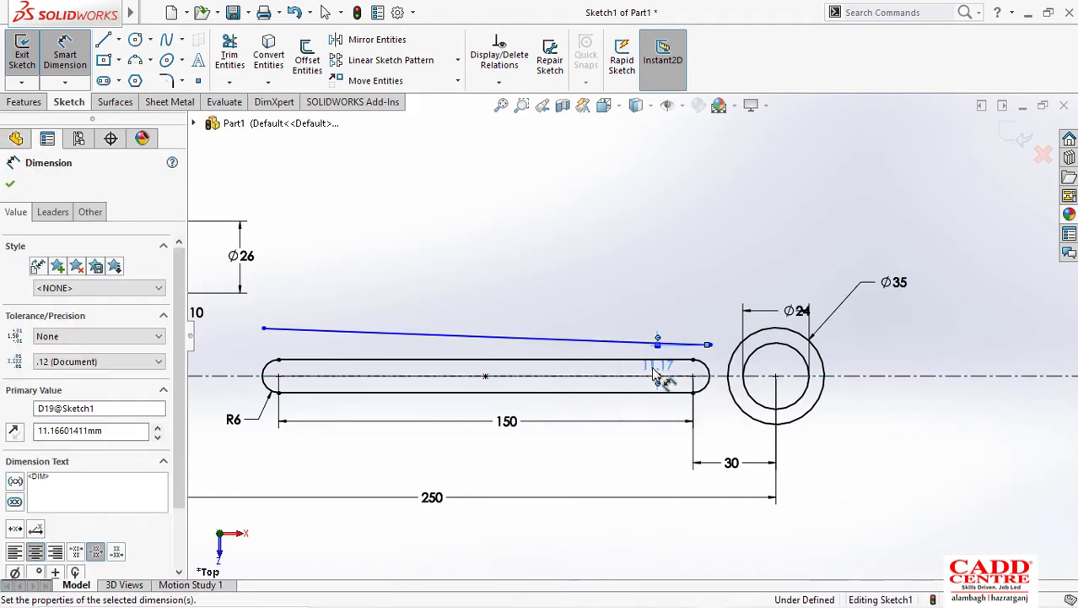
Step: Check the shank height in the Photos drawing and dimension the sloped line's big-end endpoint 13 mm from the horizontal centerline in SOLIDWORKS
click(265, 336)
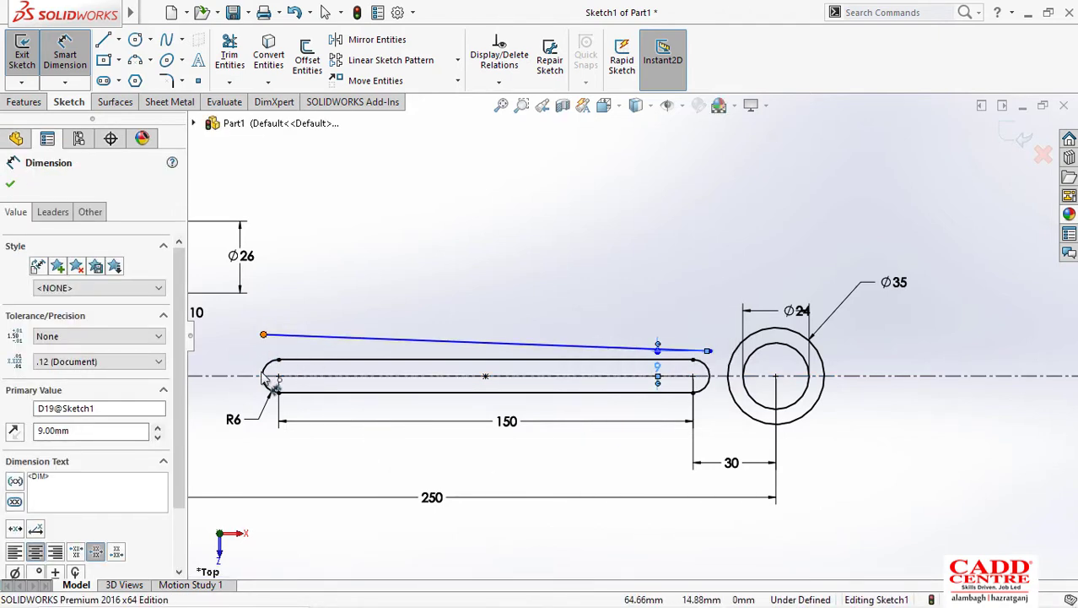
click(310, 371)
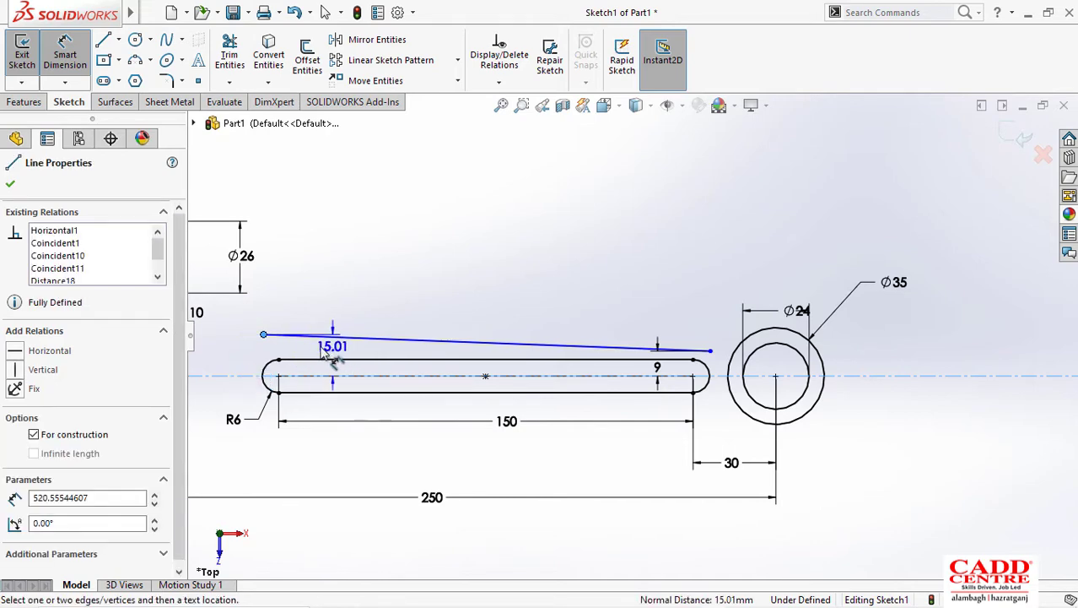
click(318, 355)
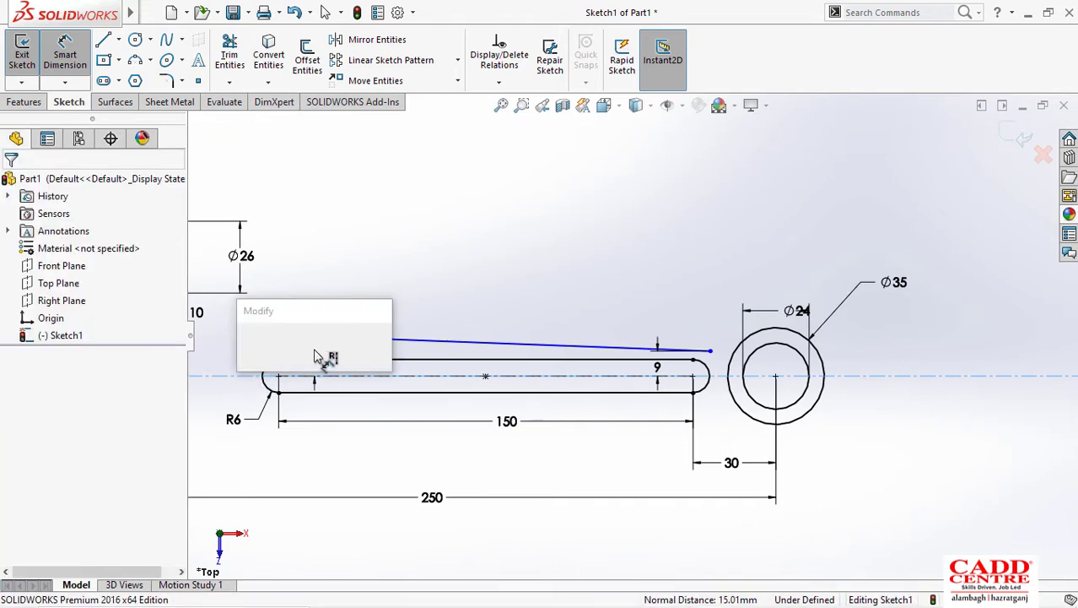
key(super+Tab)
click(409, 208)
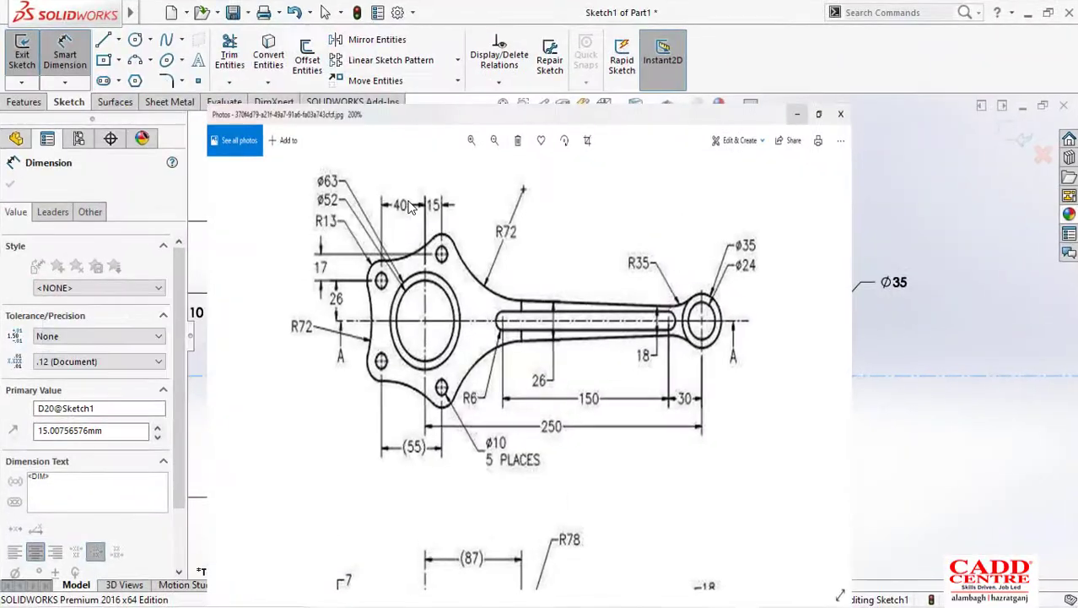
key(super+Tab)
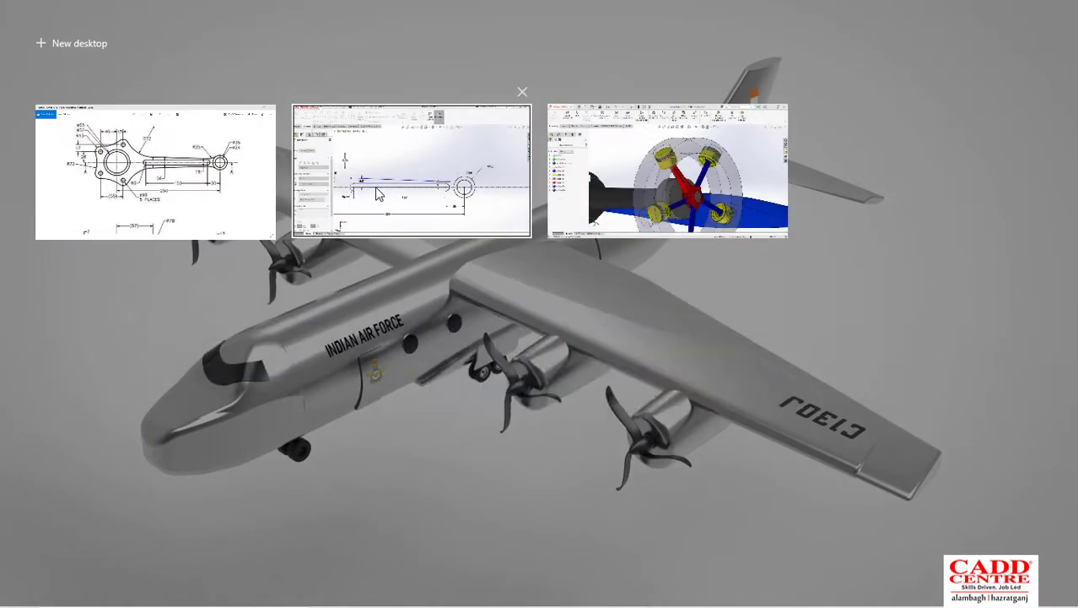
click(381, 193)
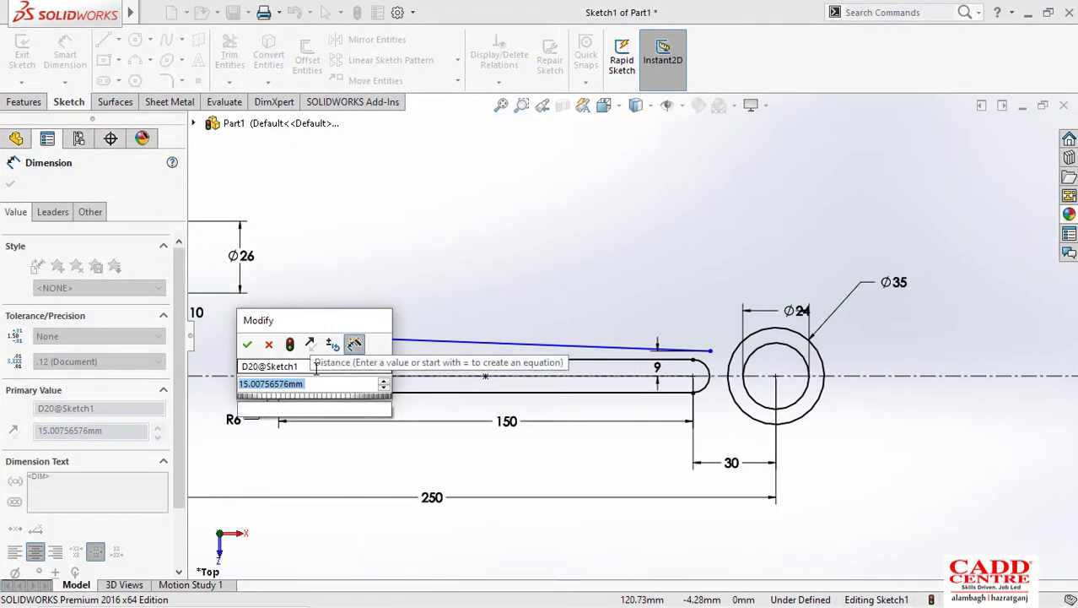
text(13)
key(Return)
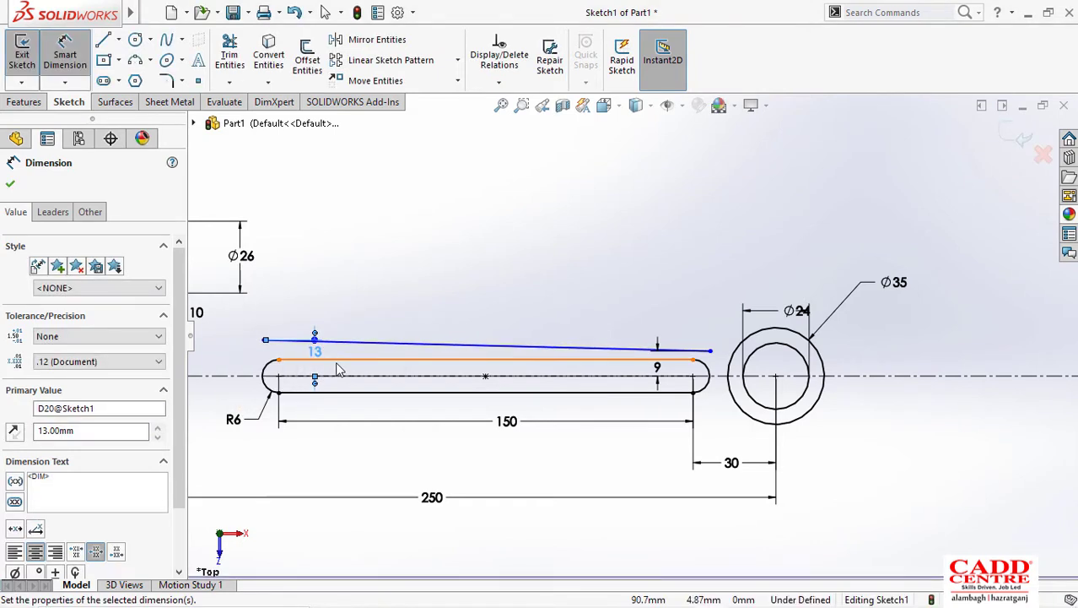
key(Escape)
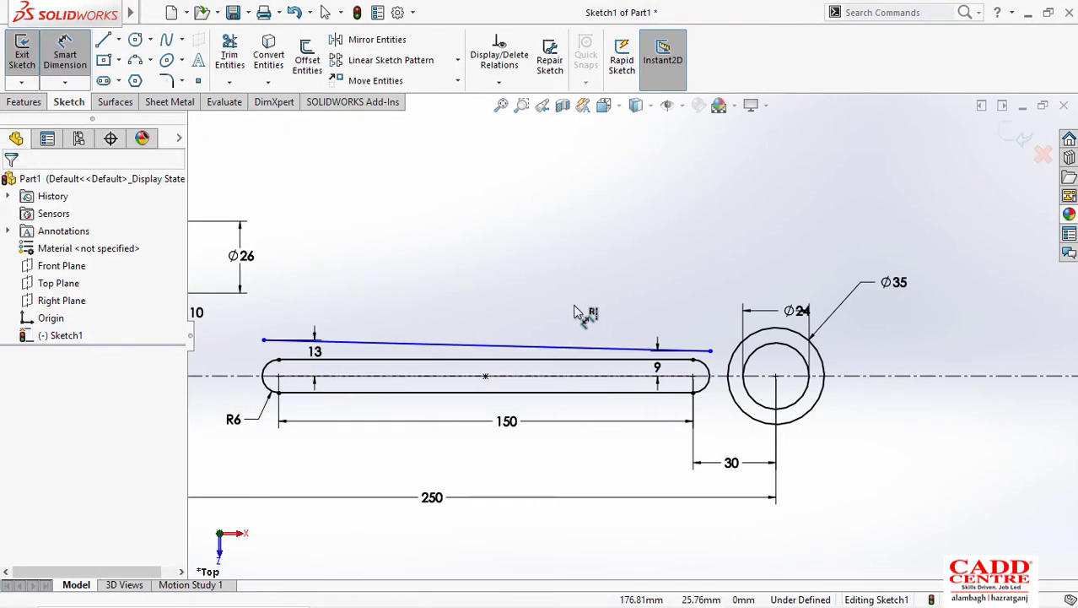
Step: Review the small-end blend in Photos, return to SOLIDWORKS and sketch a three-point arc of about 39 mm radius from the sloped line's end to the outer small-end circle
key(super+Tab)
click(456, 160)
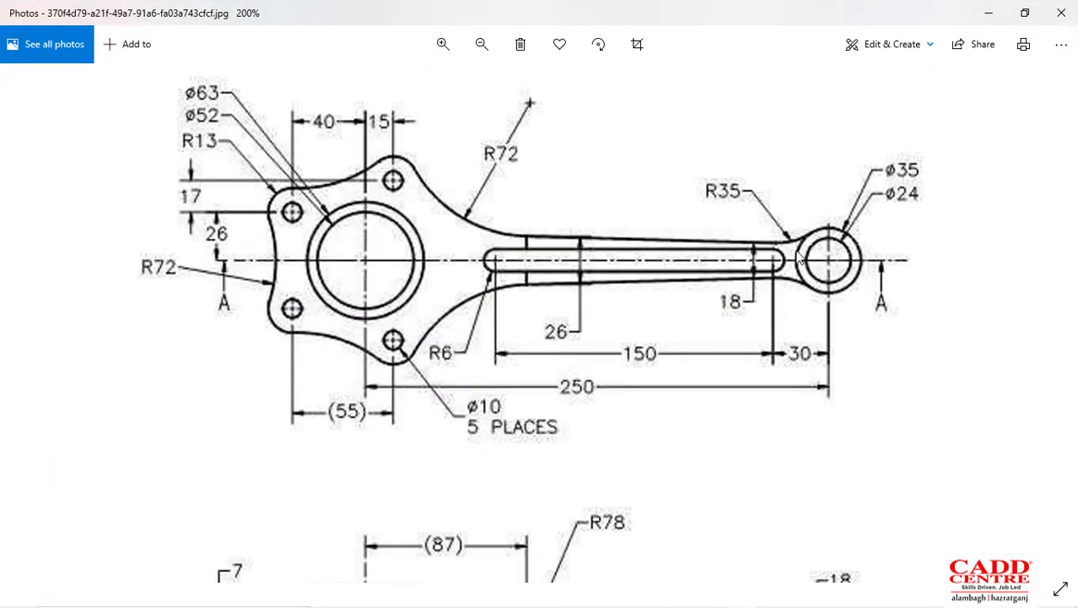
click(997, 11)
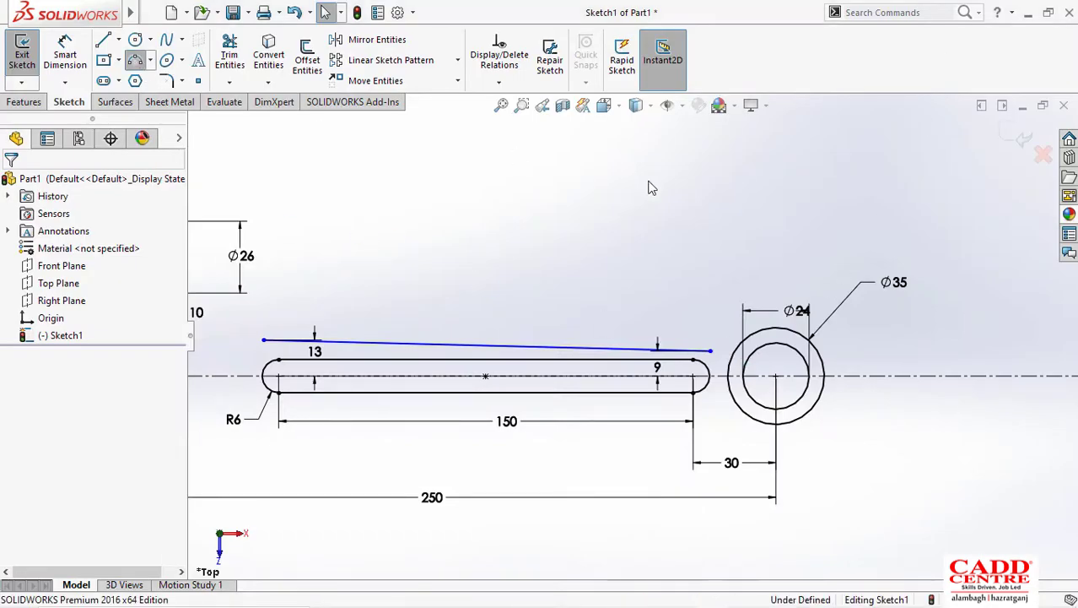
key(a)
click(712, 350)
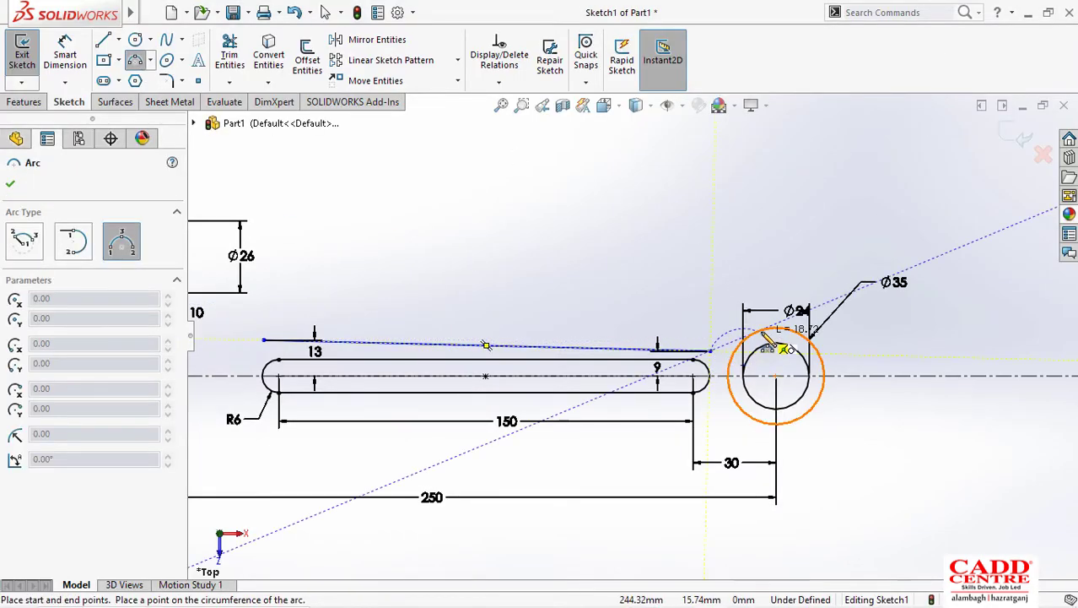
click(764, 331)
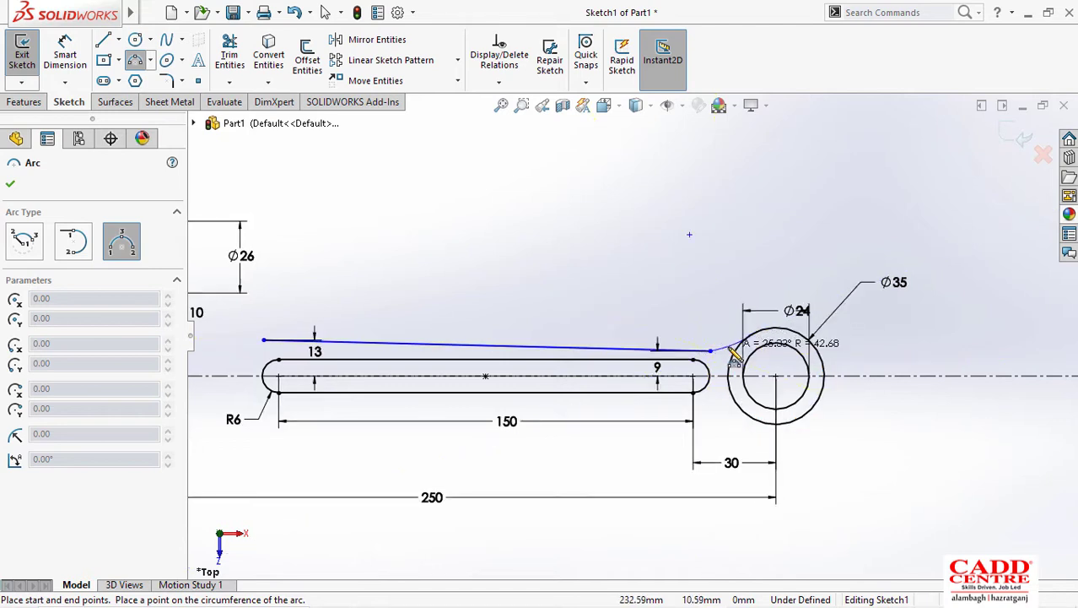
click(735, 354)
key(Escape)
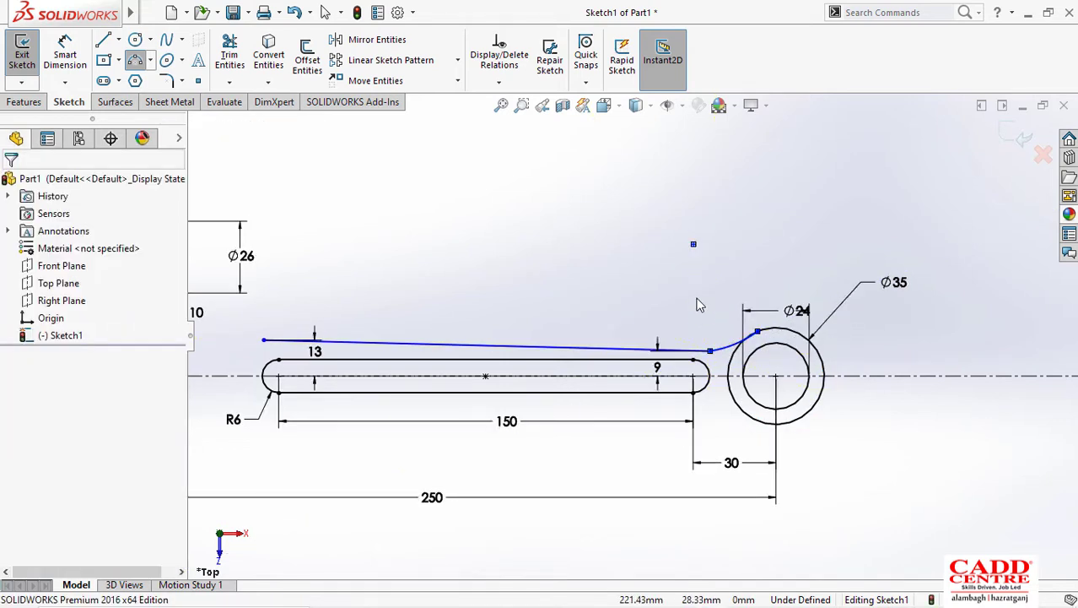
Step: Check the blend radius in the Photos drawing, return to SOLIDWORKS and dimension the new arc to a 35 mm radius
key(super+Tab)
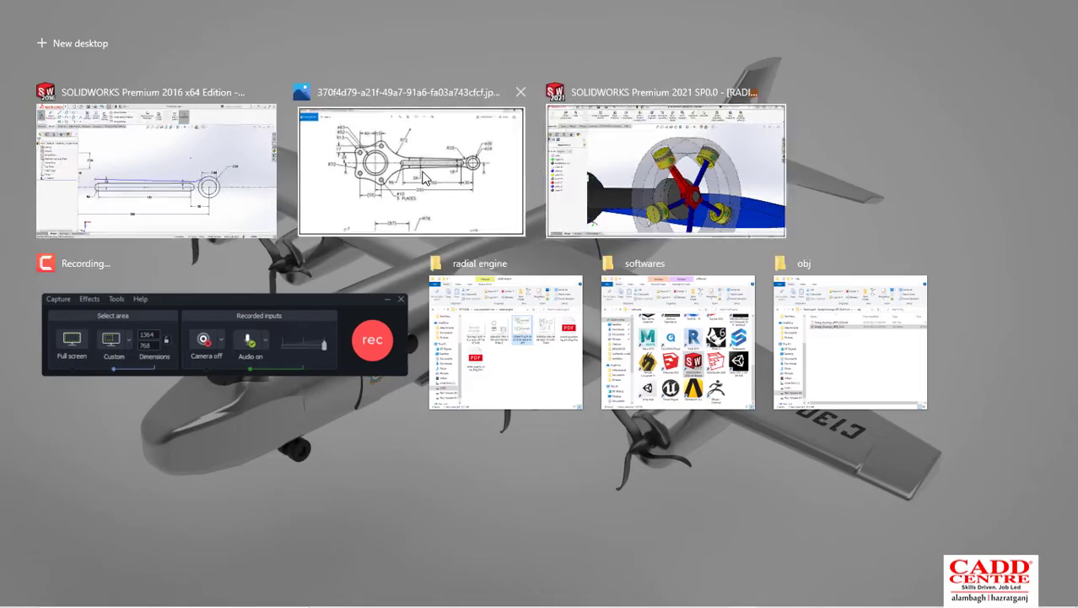
click(424, 179)
key(super+Tab)
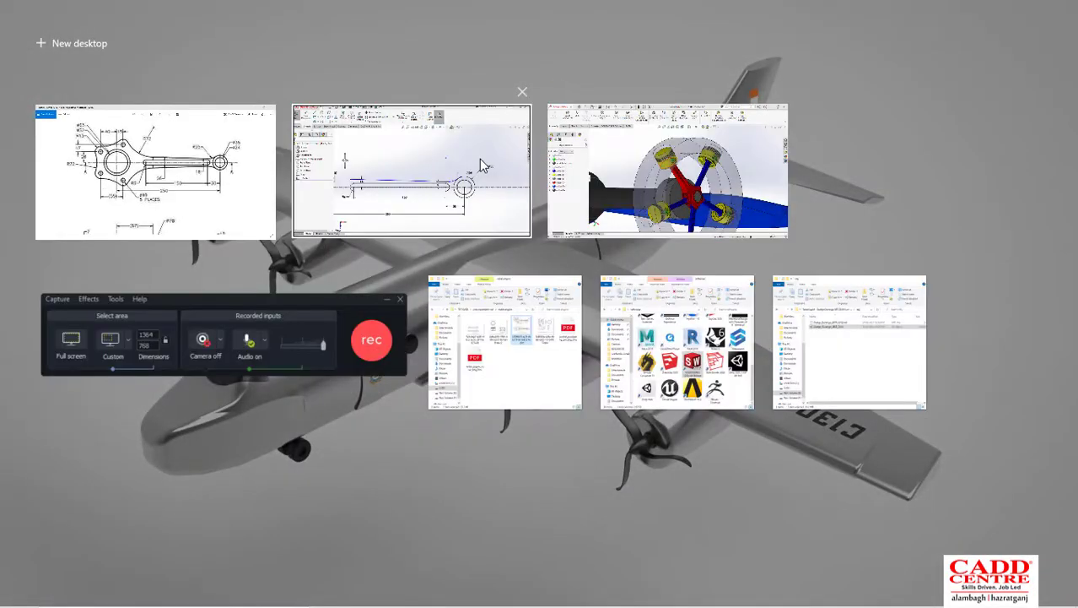
click(481, 163)
right_drag(685, 328, 686, 254)
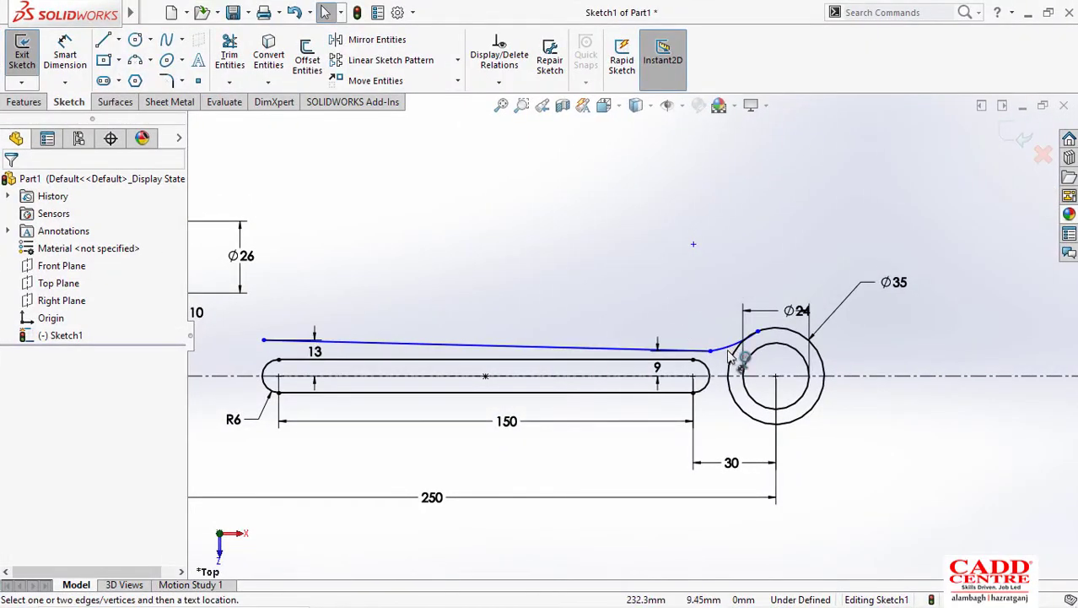
click(709, 301)
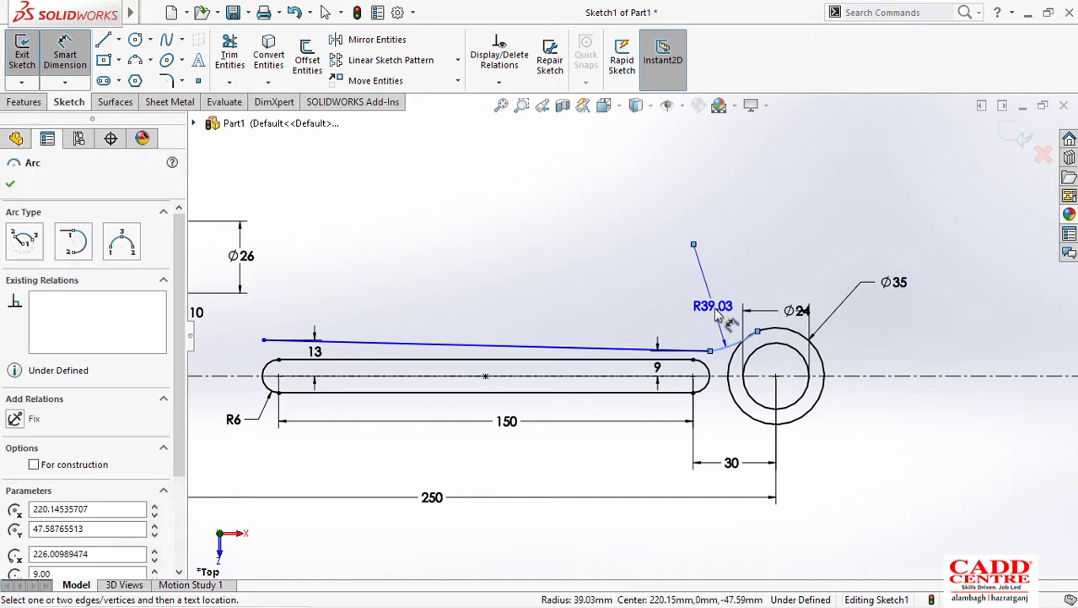
click(713, 313)
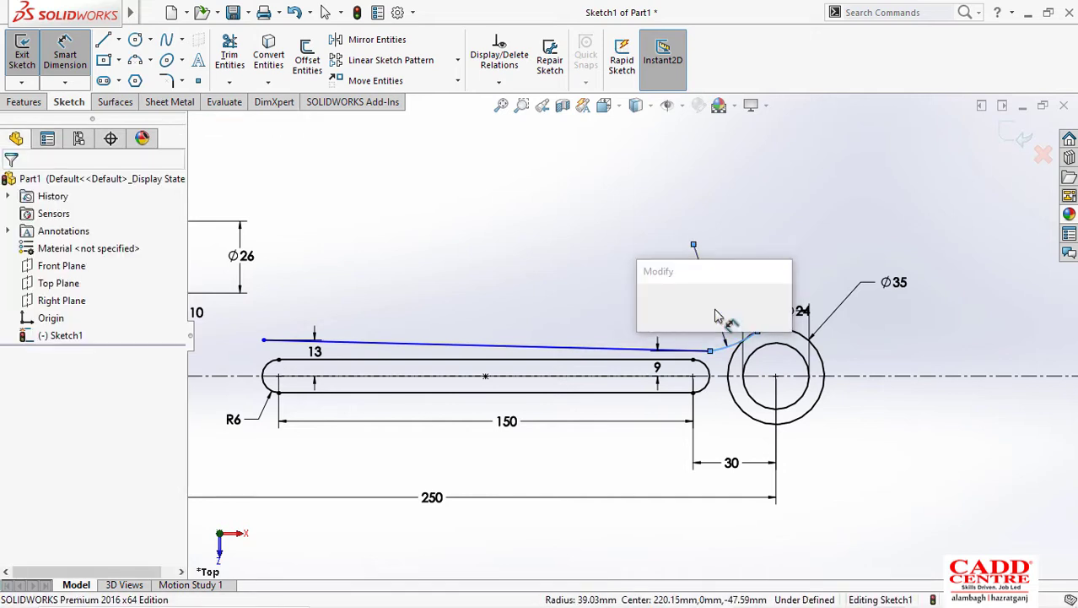
key(Return)
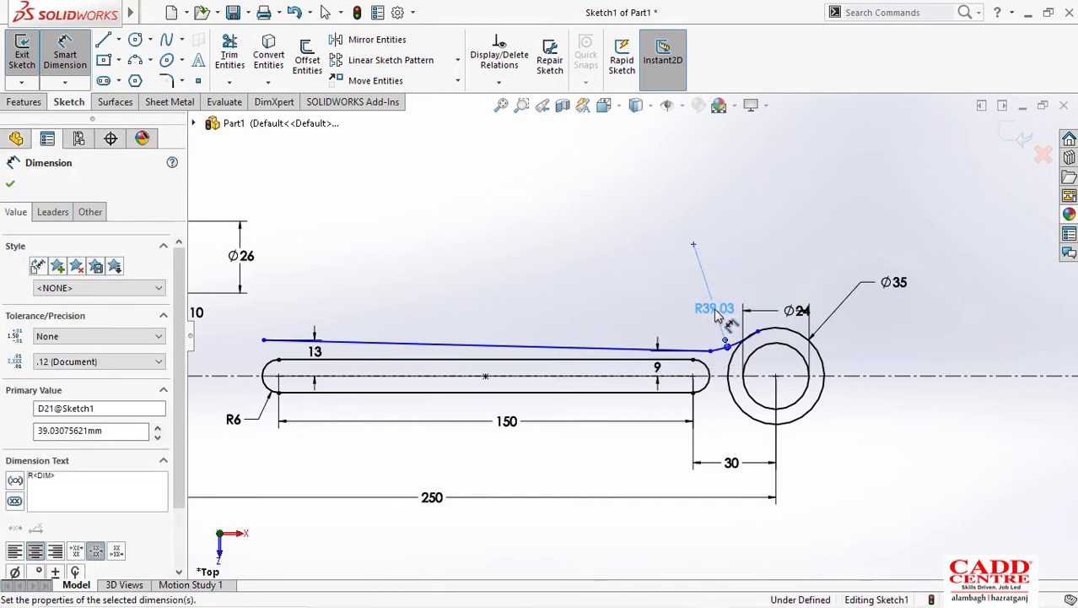
key(Escape)
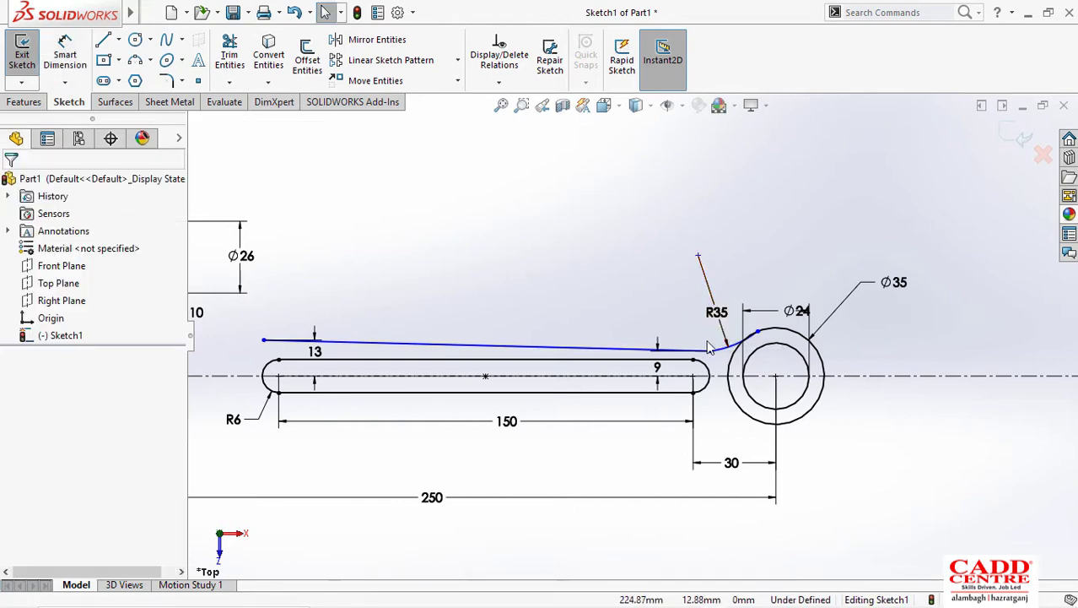
Step: Make the R35 arc tangent to the sloped shank line
scroll(709, 348, down, 3)
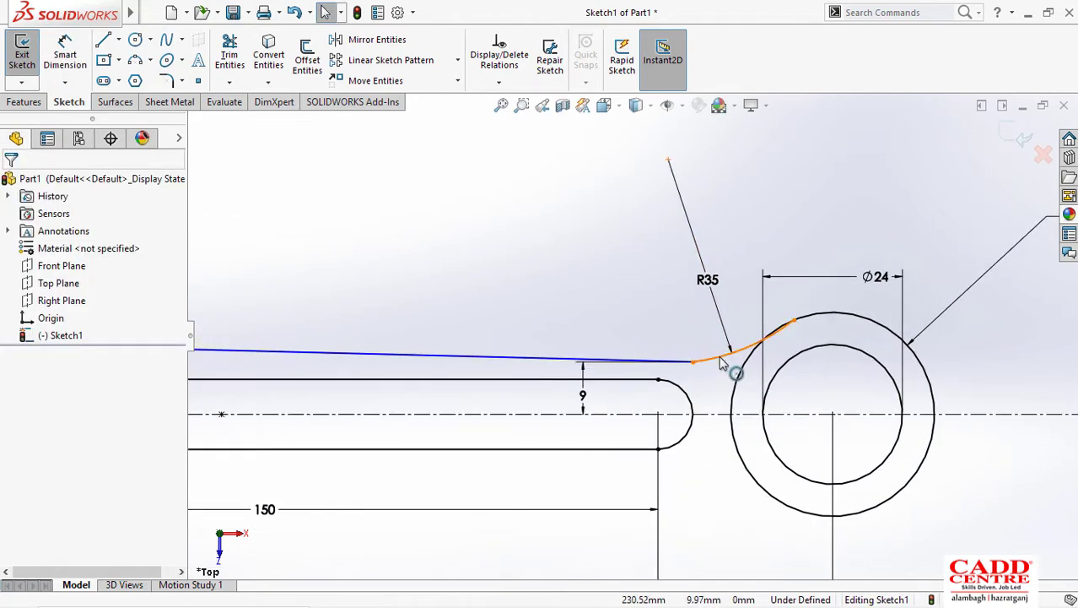
click(731, 364)
ctrl+click(562, 360)
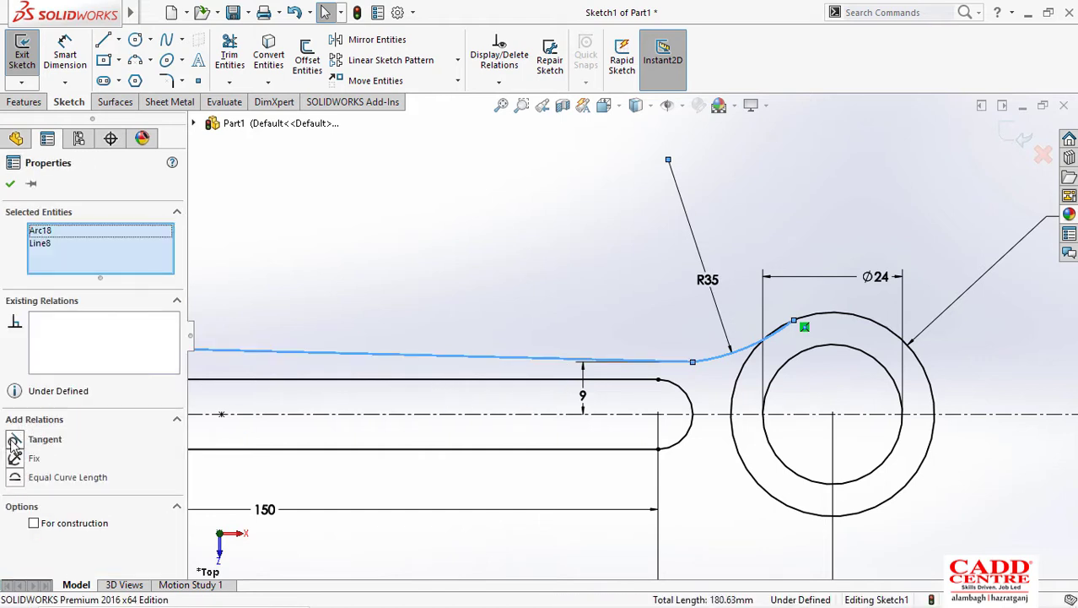
click(14, 439)
click(781, 264)
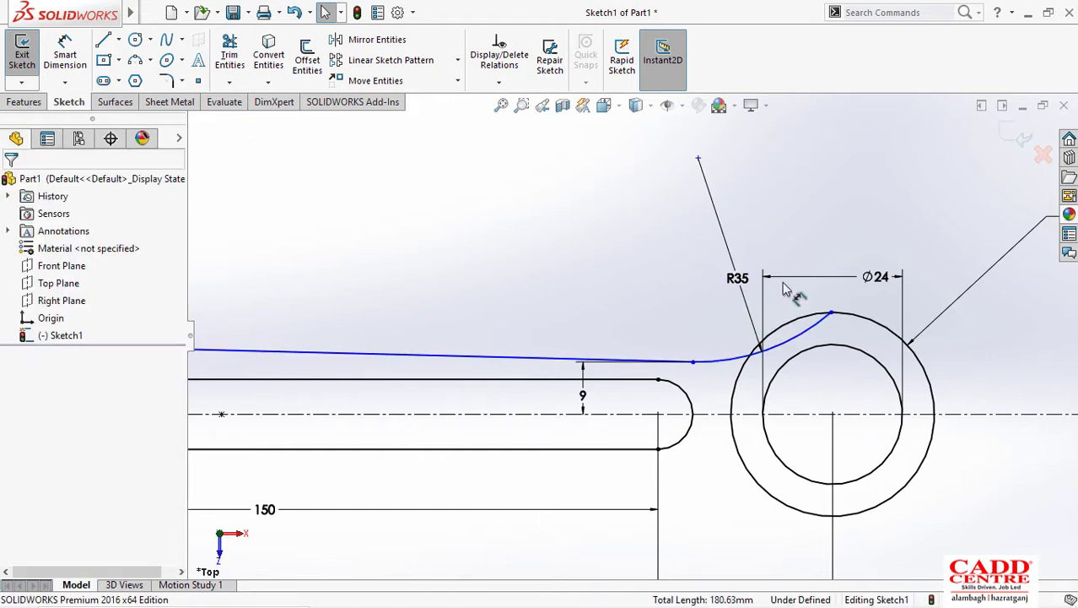
Step: Try to make the R35 arc tangent to the 35 mm small-end circle, and undo the relation
click(807, 321)
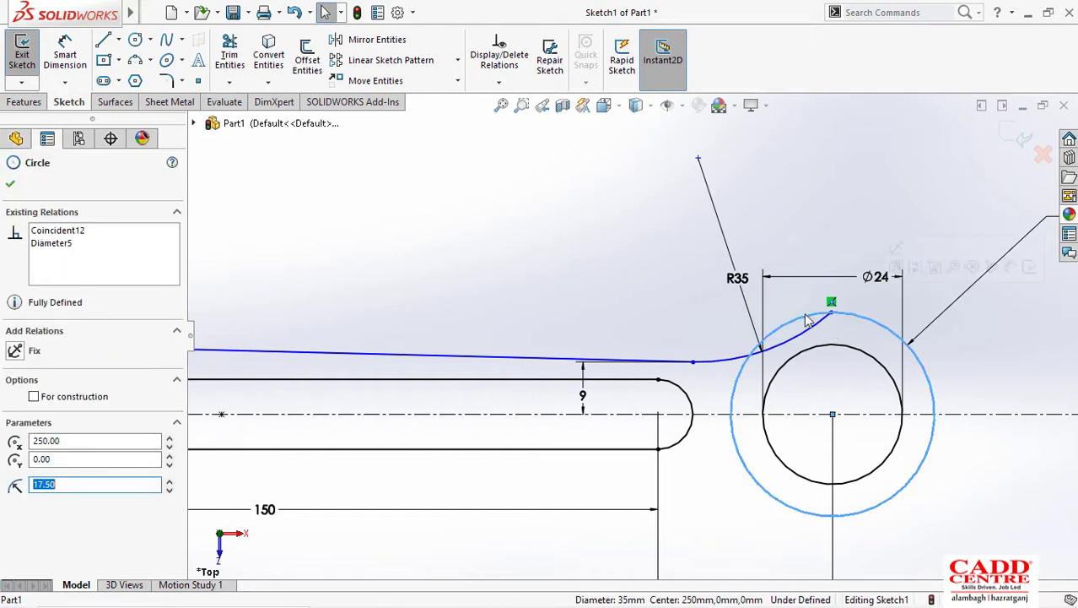
key(Escape)
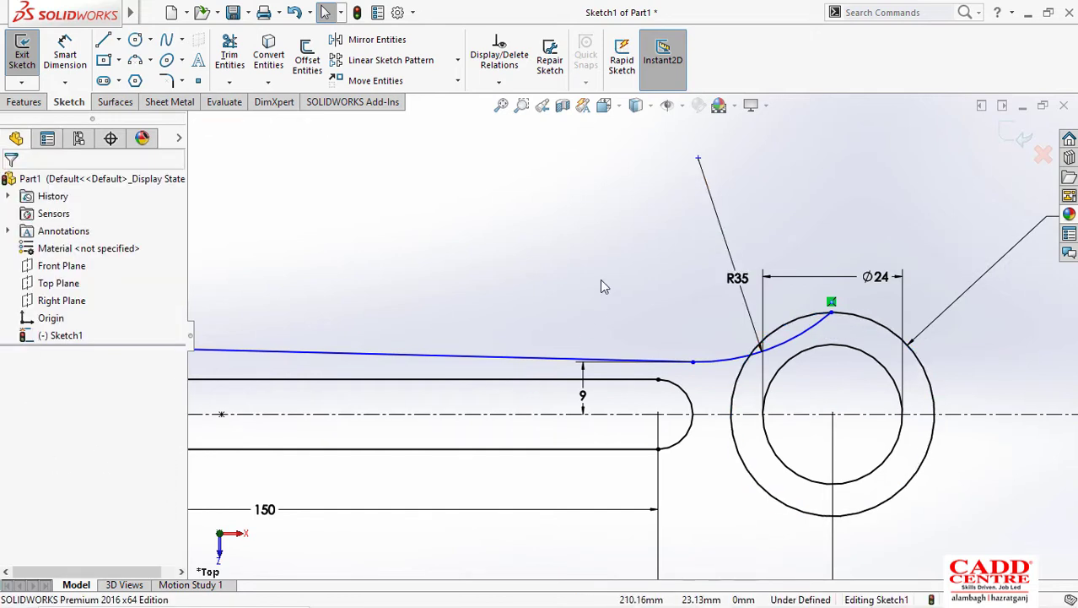
click(861, 317)
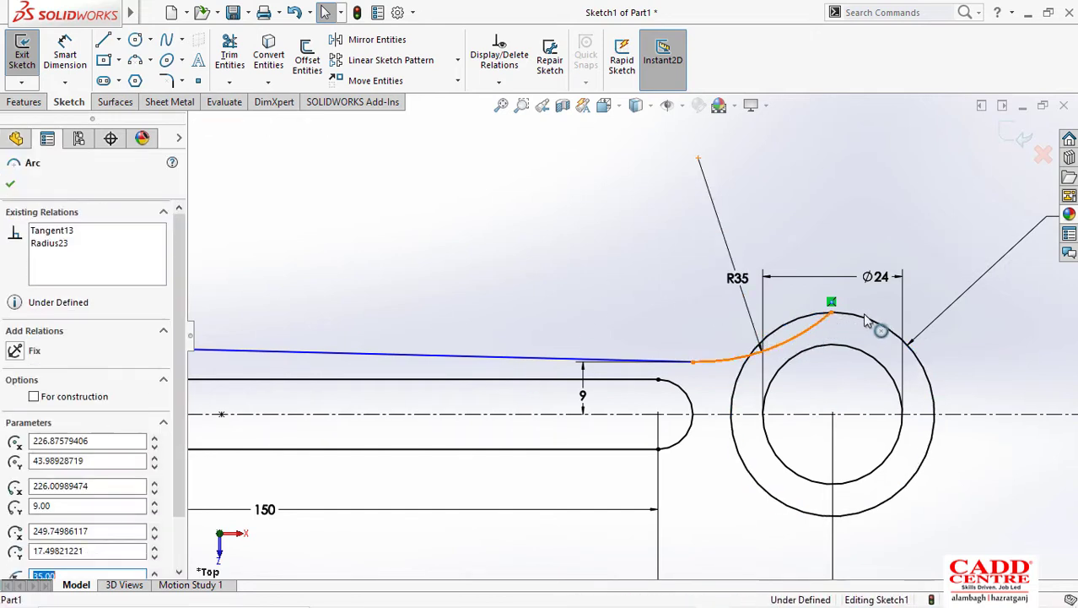
ctrl+click(808, 329)
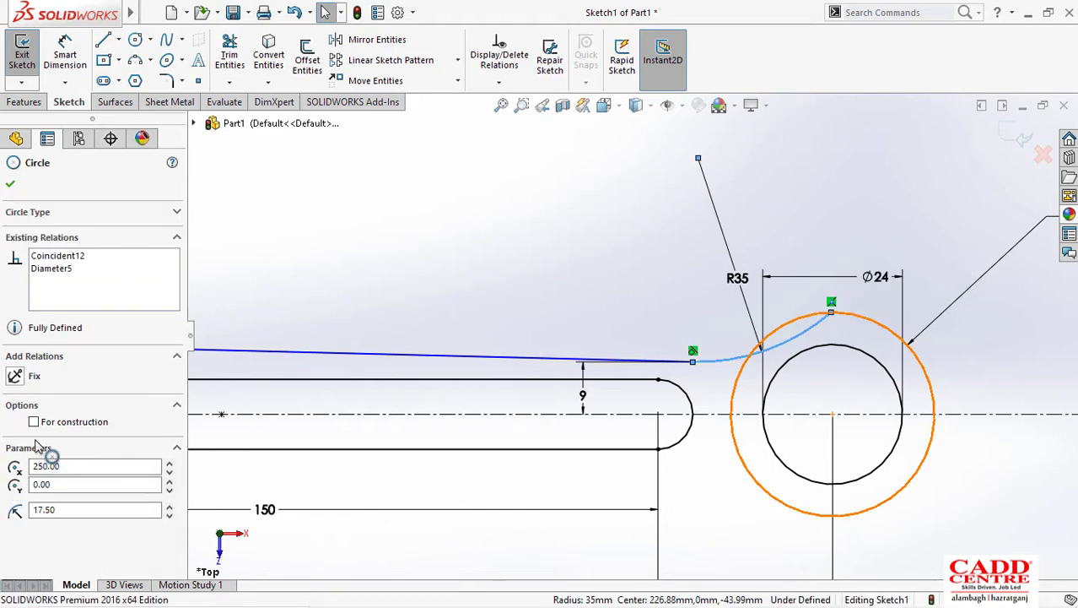
click(21, 459)
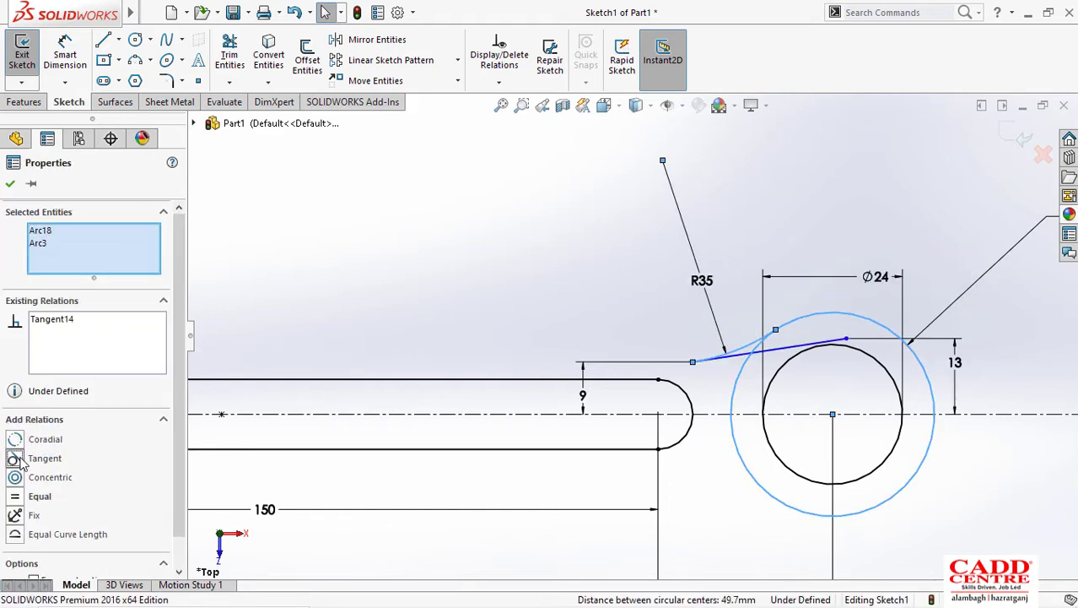
key(Escape)
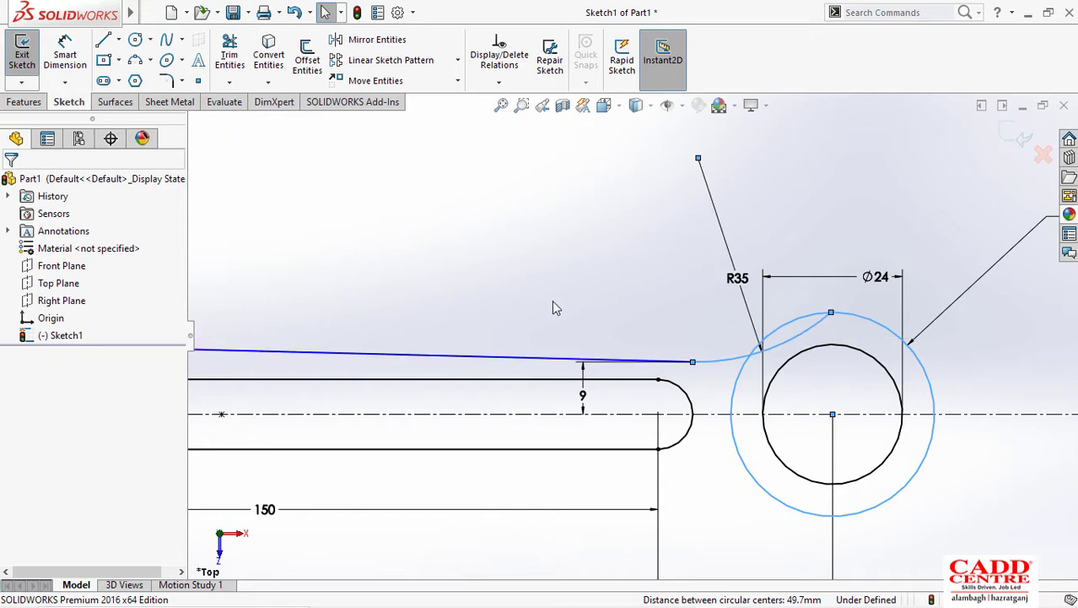
Step: Delete the R35 blend arc between the sloped shank line and the outer small-end circle
scroll(627, 328, up, 5)
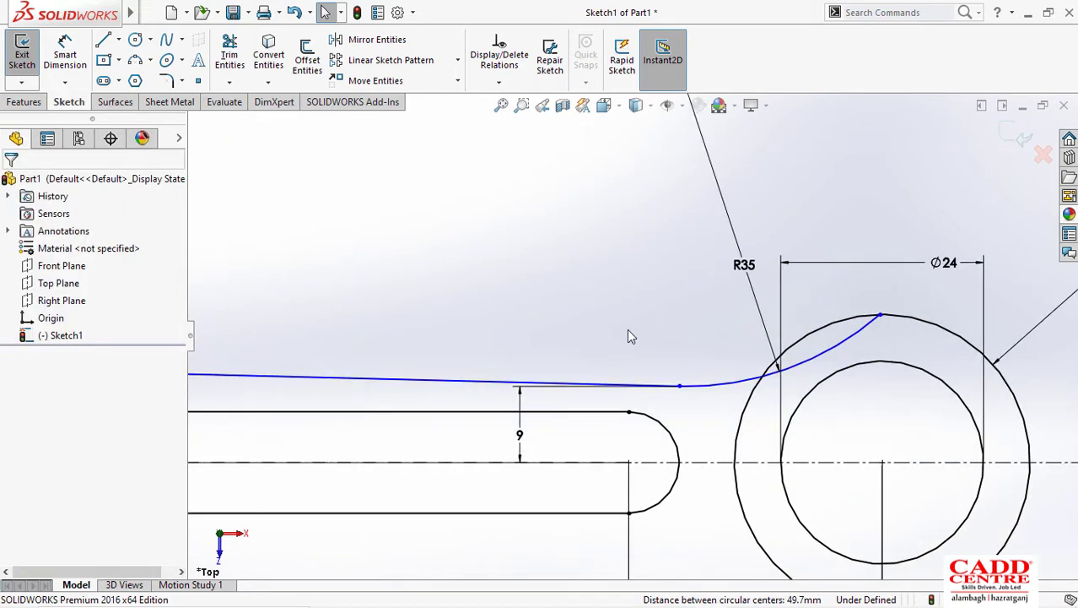
scroll(624, 278, up, 3)
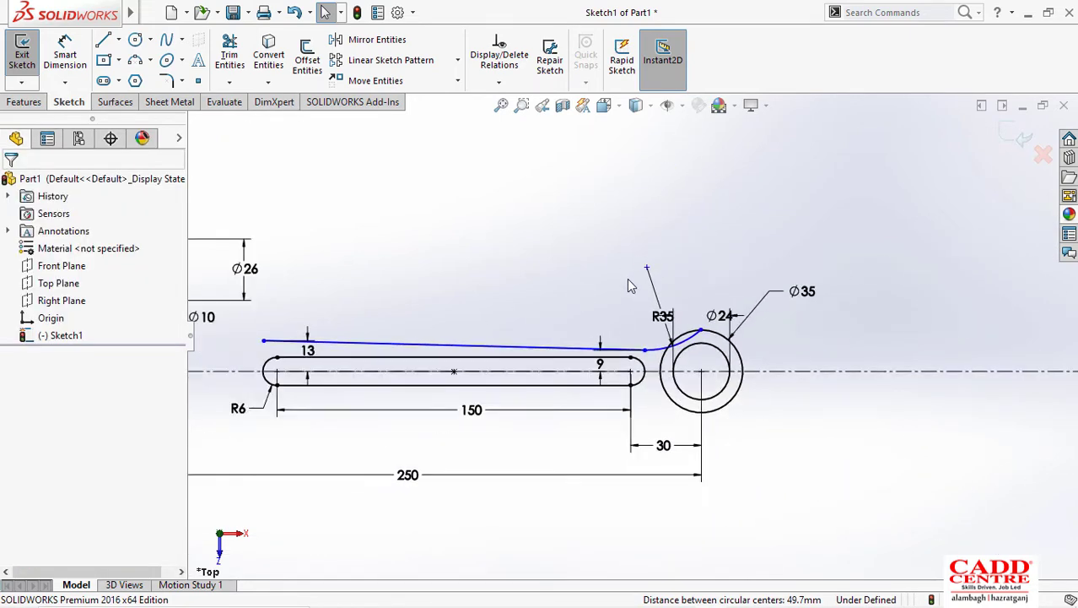
scroll(363, 354, down, 2)
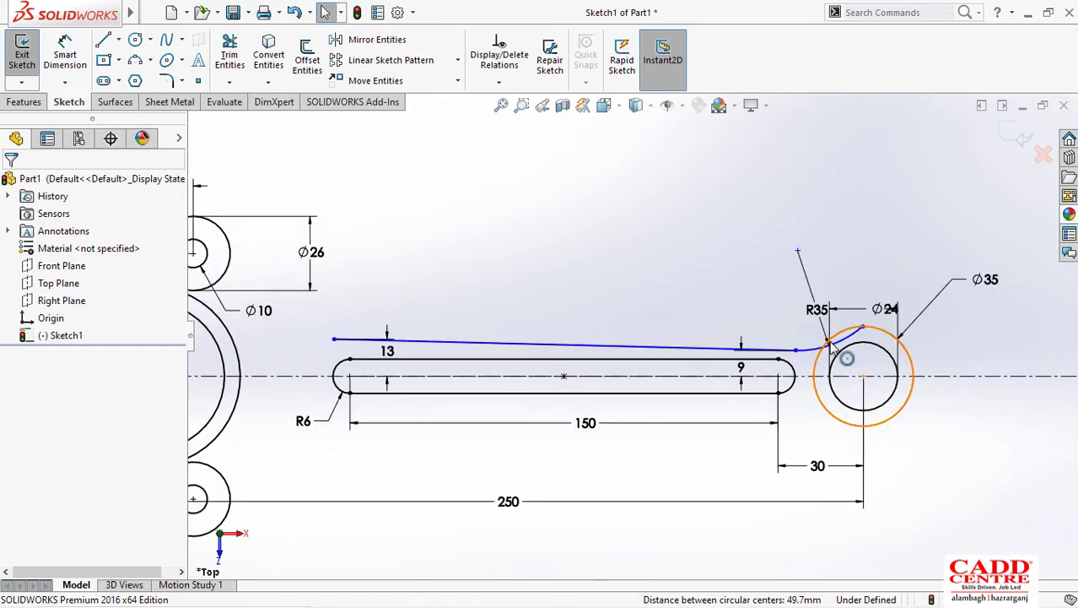
scroll(781, 348, down, 2)
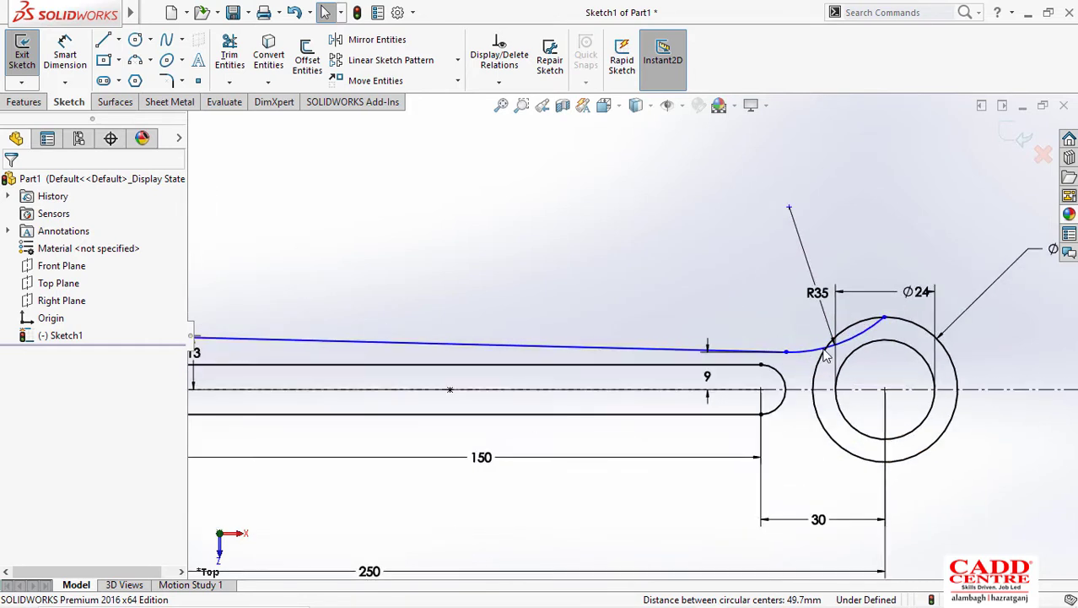
click(817, 351)
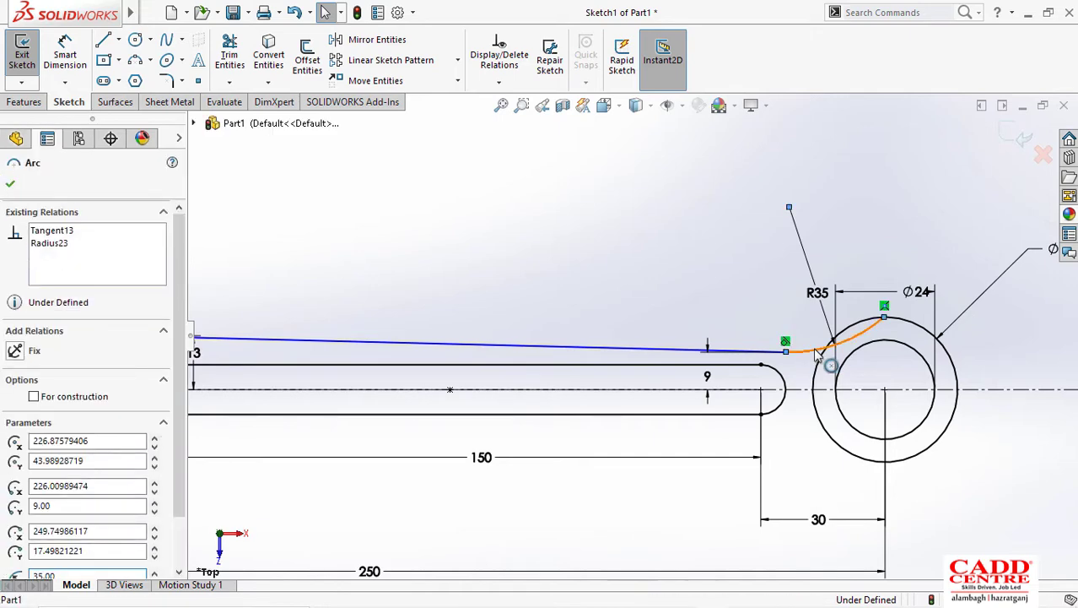
key(Delete)
click(471, 312)
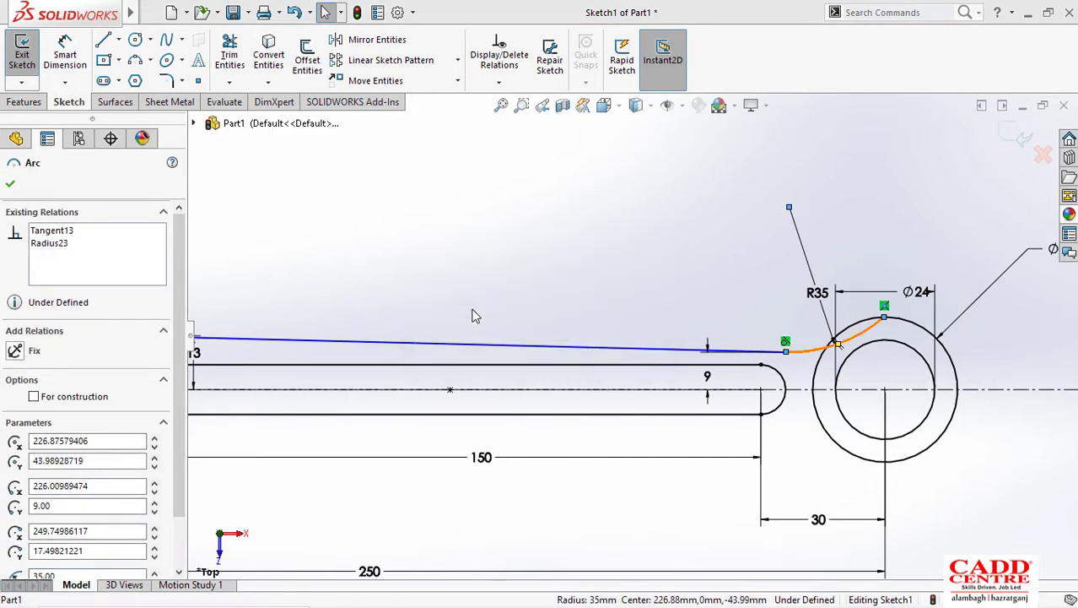
Step: Sketch a tangent arc of about 20 mm radius from the sloped line's small-end endpoint to the outer small-end circle
click(151, 61)
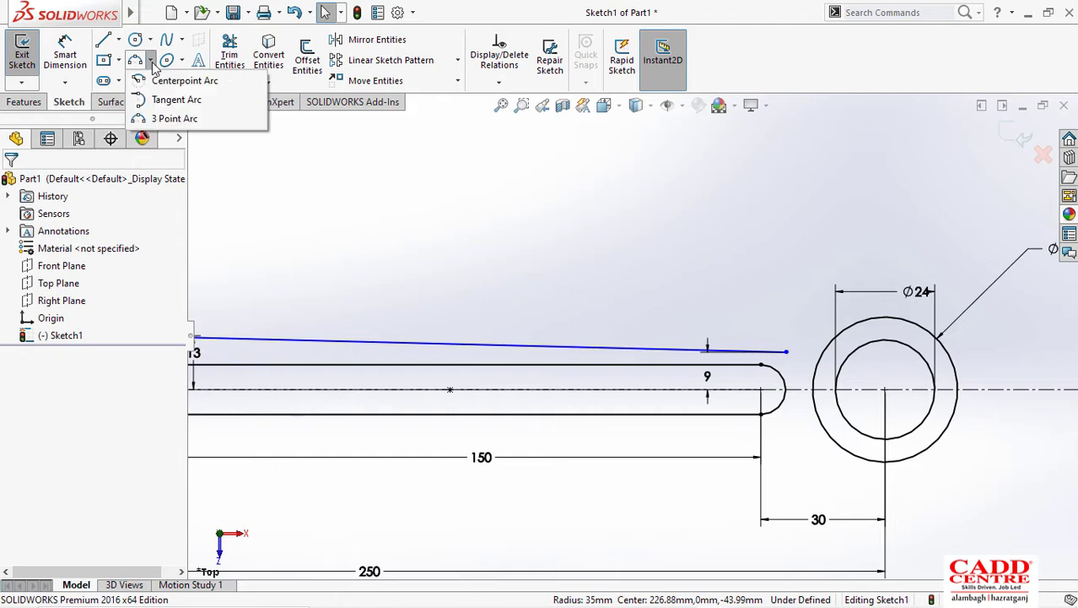
click(169, 116)
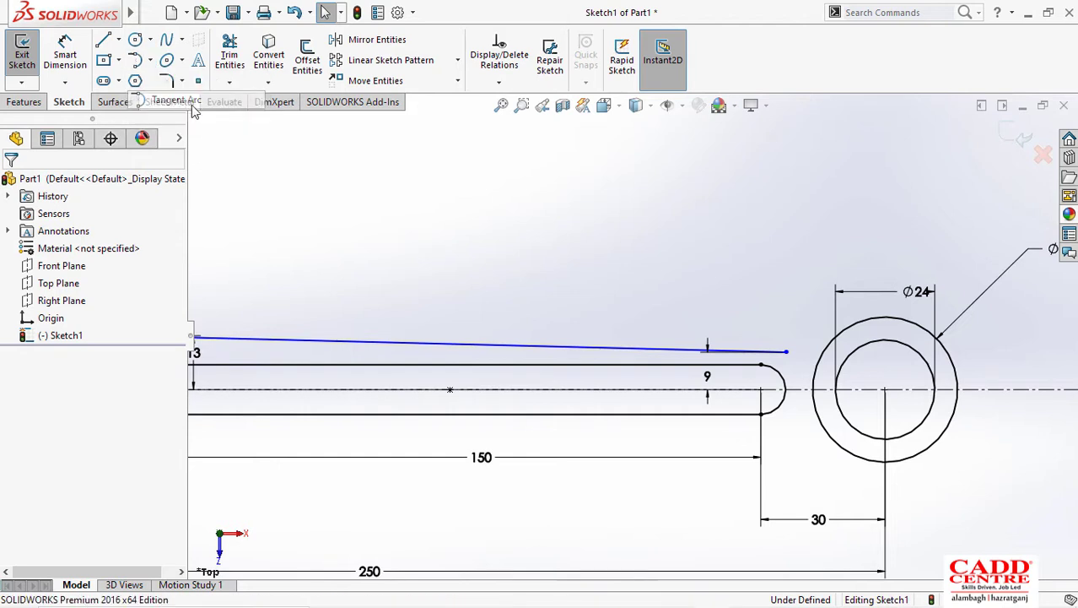
click(786, 351)
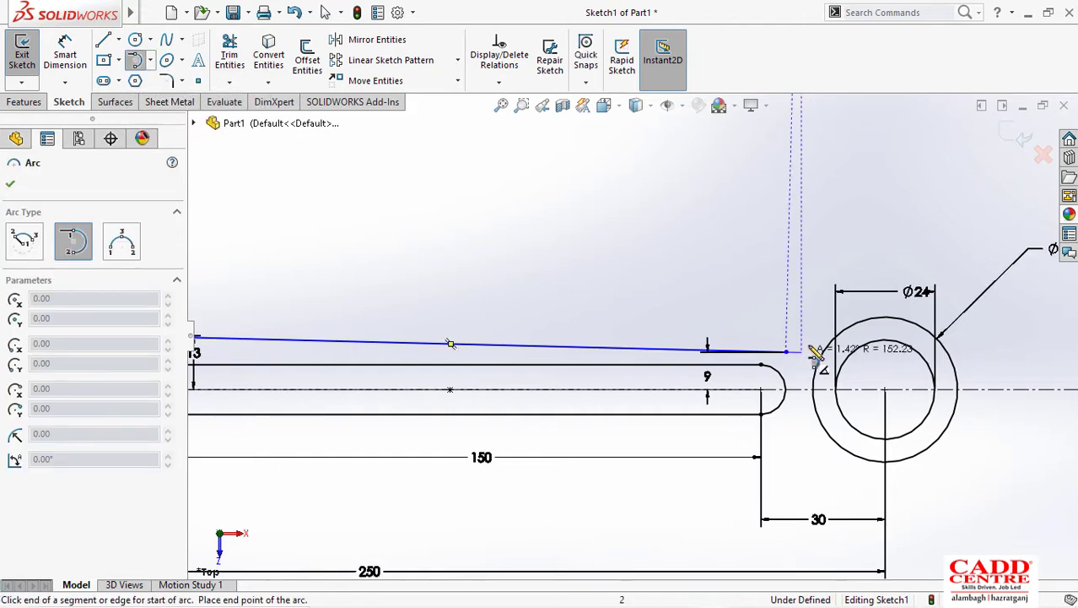
click(848, 329)
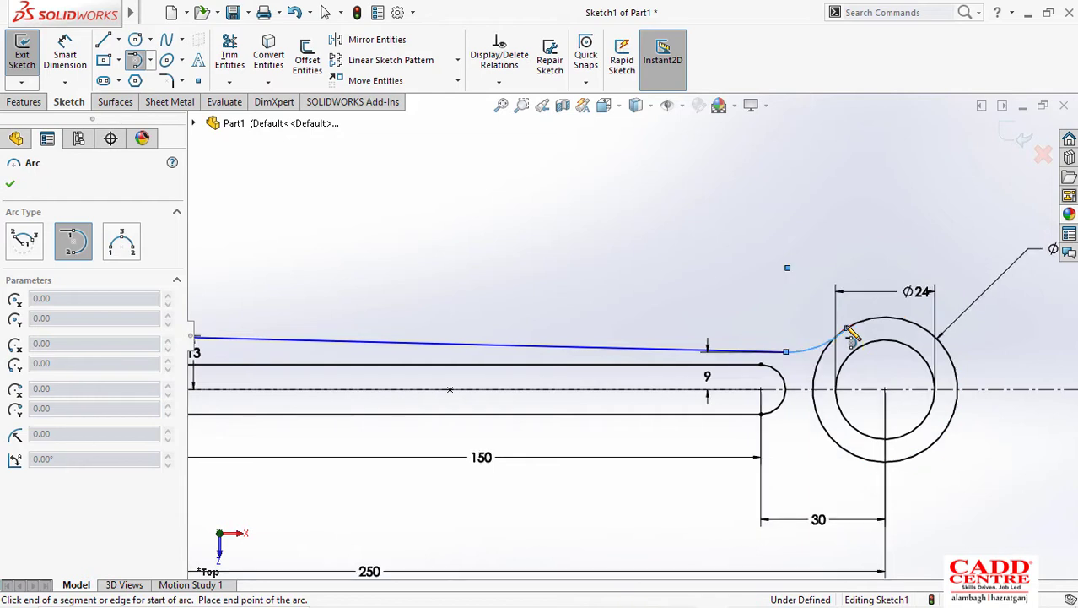
key(Escape)
scroll(748, 313, down, 2)
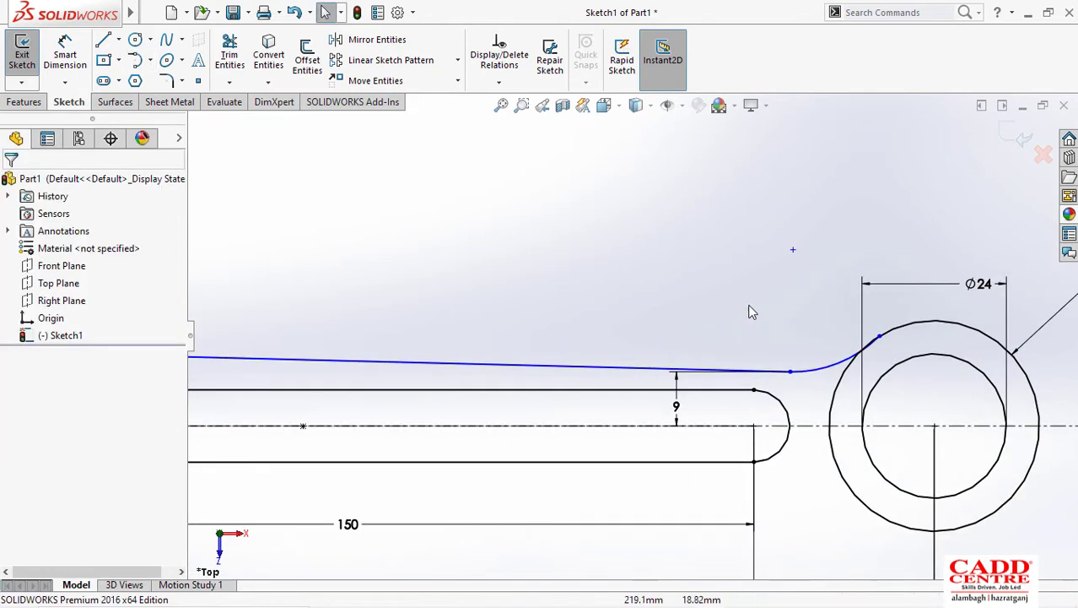
right_drag(748, 313, 750, 246)
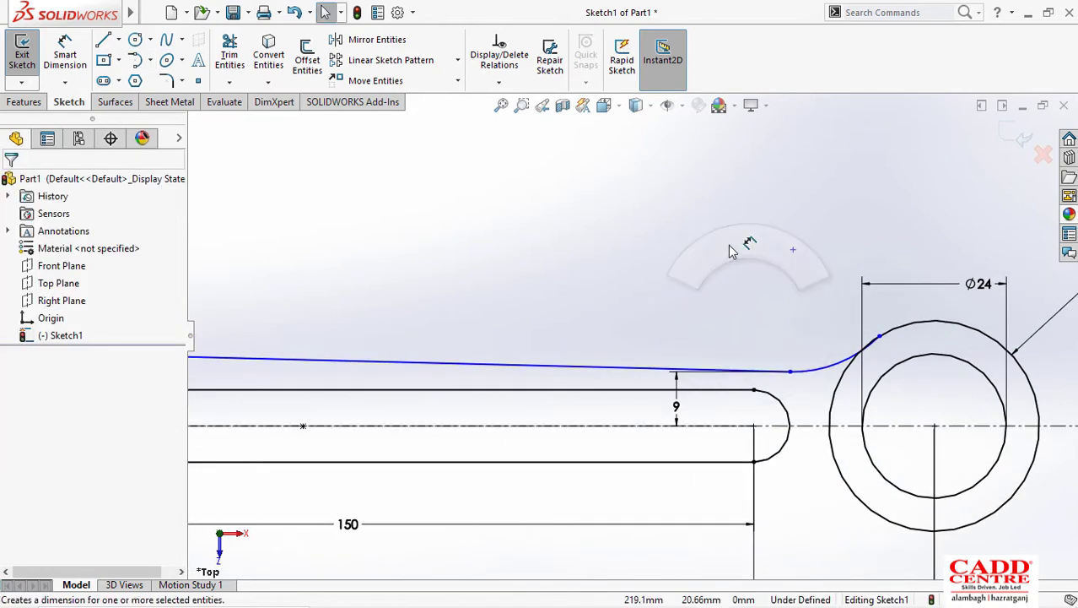
click(912, 329)
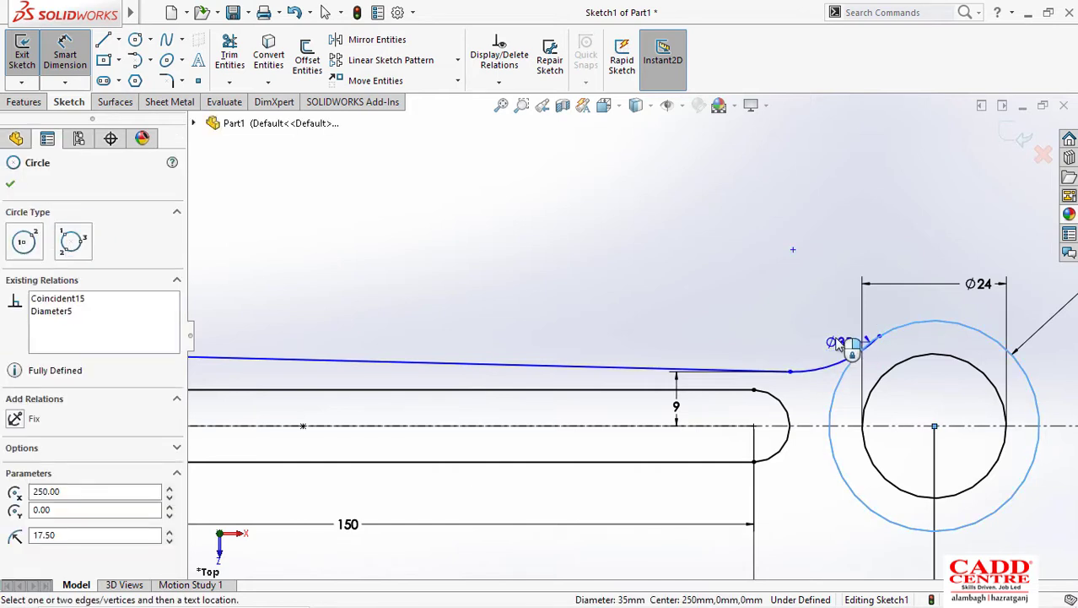
key(Escape)
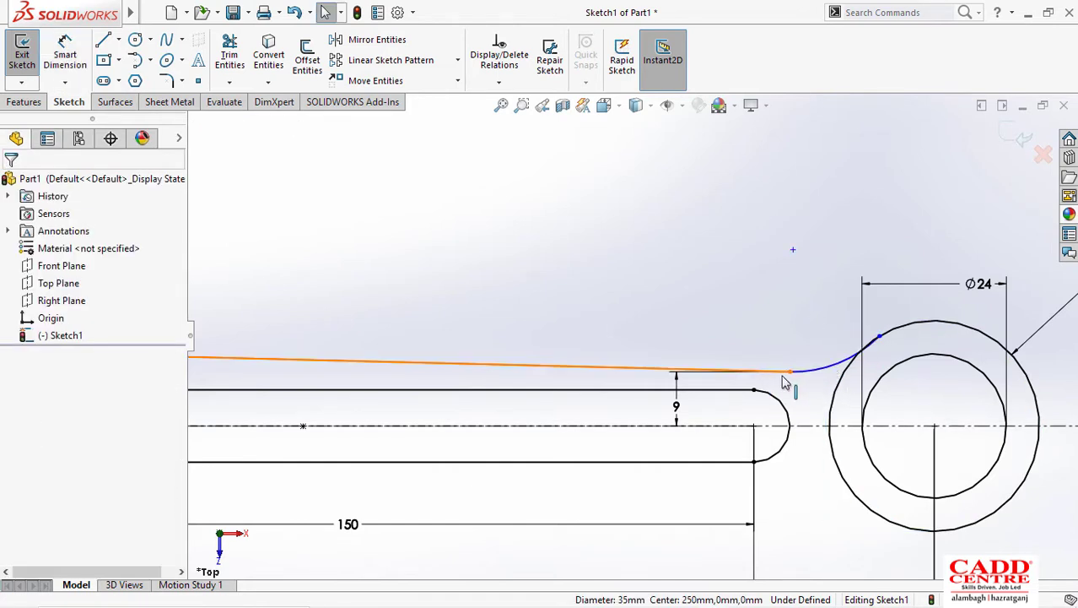
Step: Make the new blend arc tangent to the 35 mm outer small-end circle
click(829, 372)
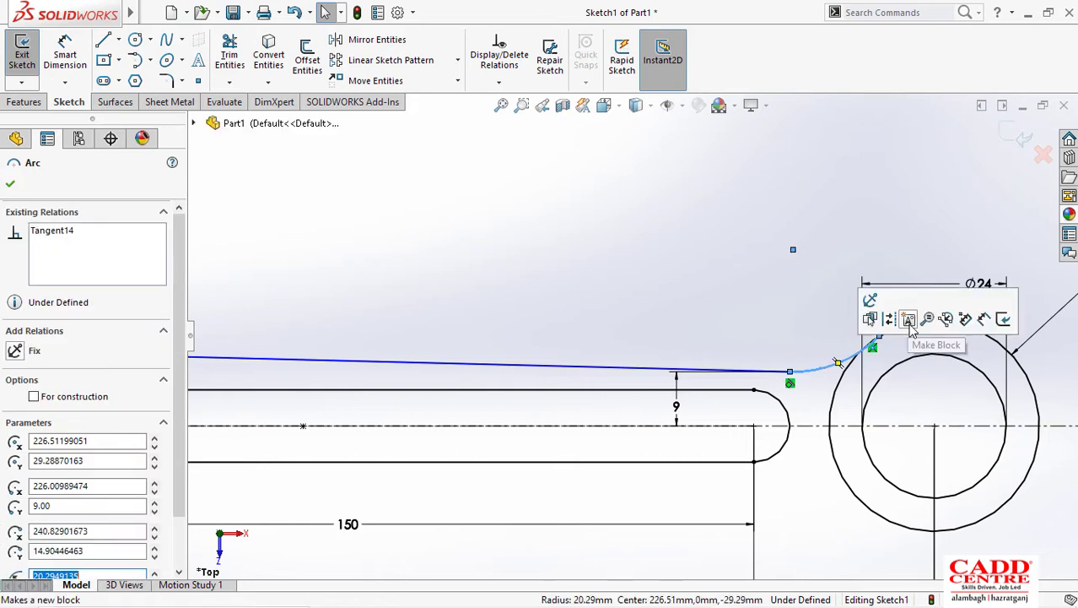
scroll(914, 351, up, 1)
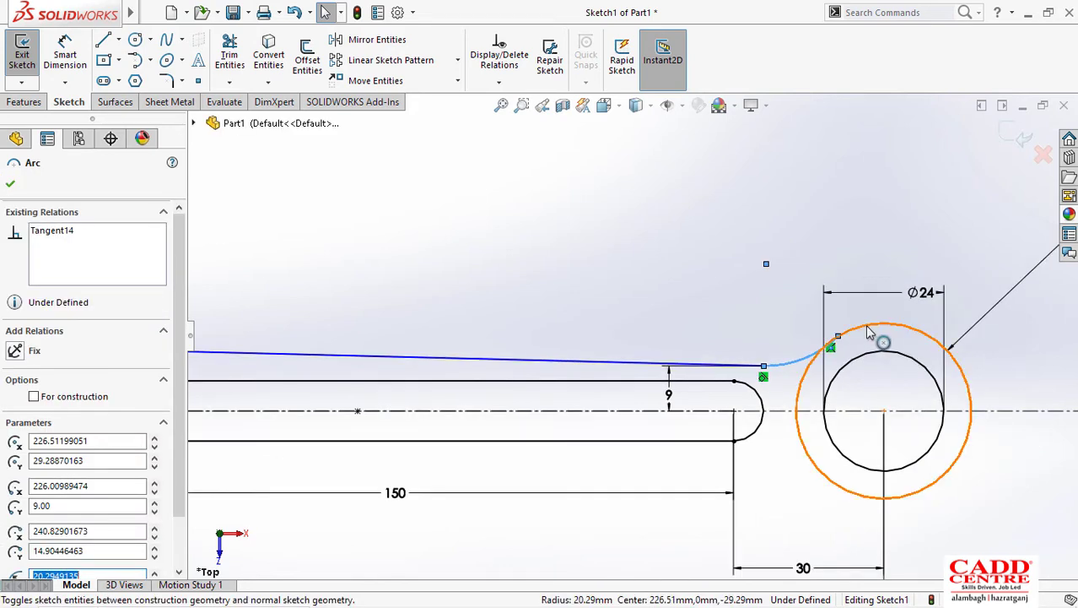
ctrl+click(868, 325)
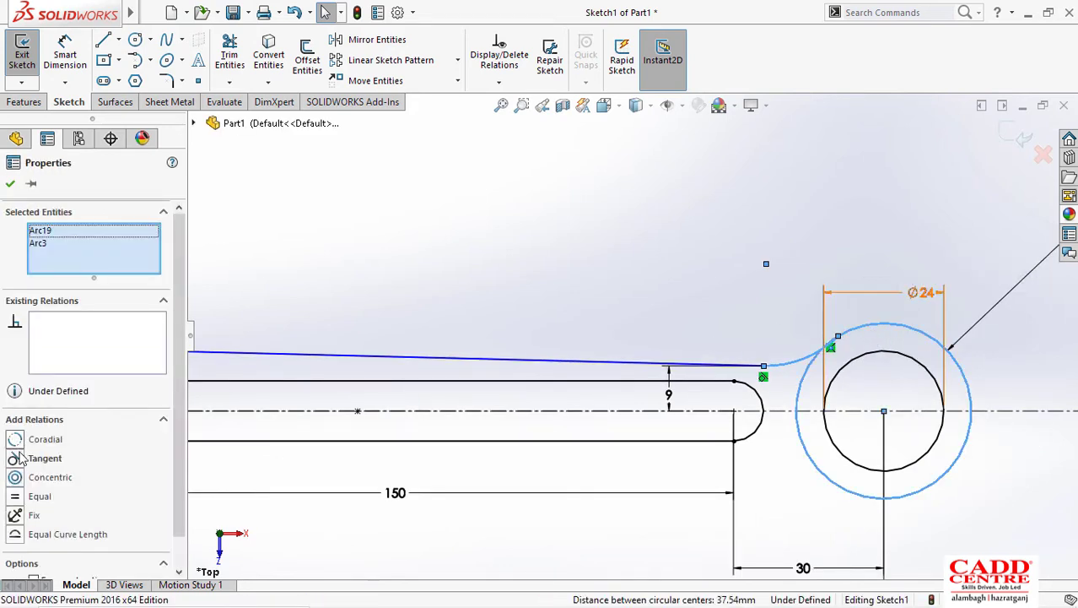
click(16, 458)
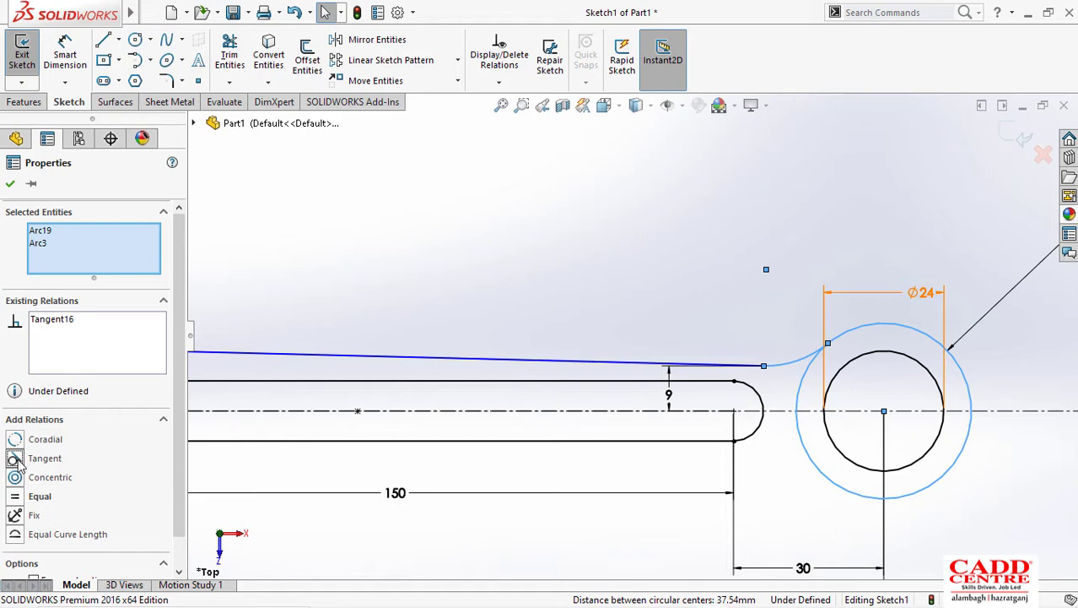
click(10, 186)
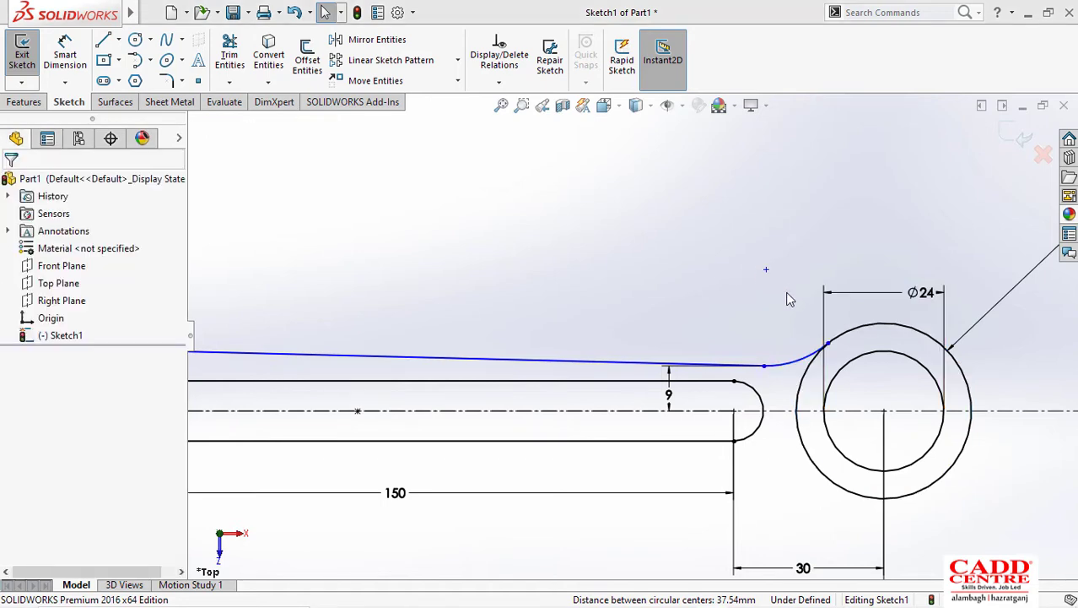
Step: Check the blend radius in the Photos drawing, return to SOLIDWORKS and dimension the tangent arc to a 35 mm radius
key(super+Tab)
click(408, 174)
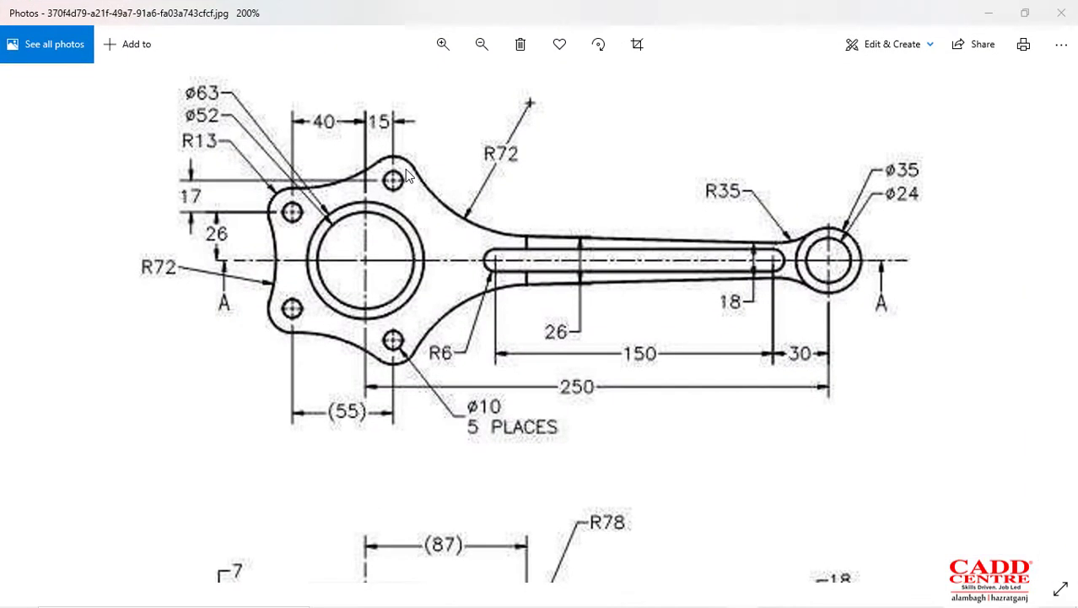
key(super+Tab)
click(489, 178)
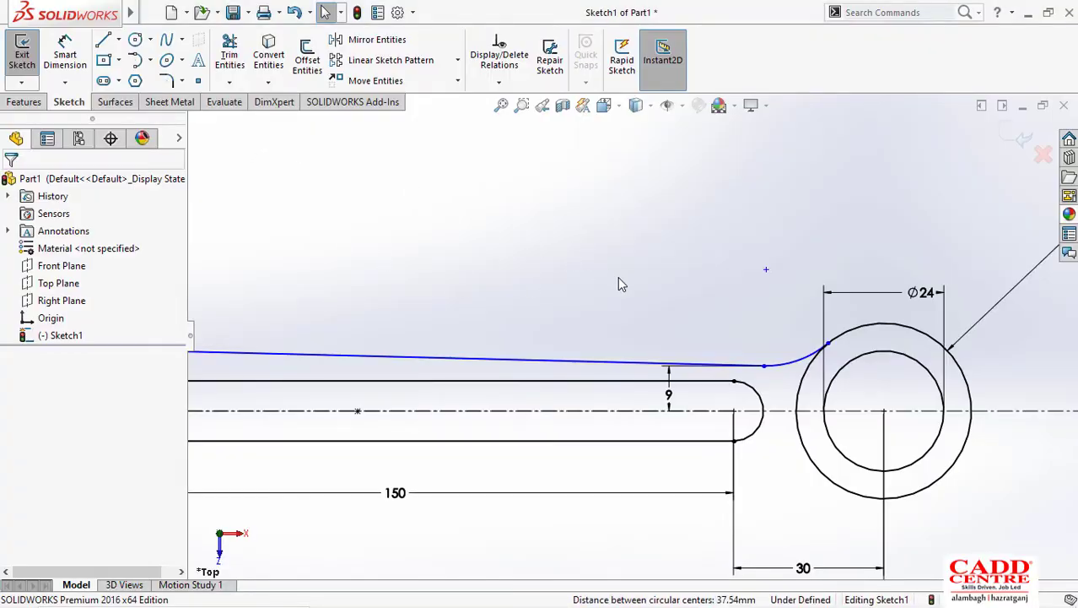
right_drag(618, 284, 618, 211)
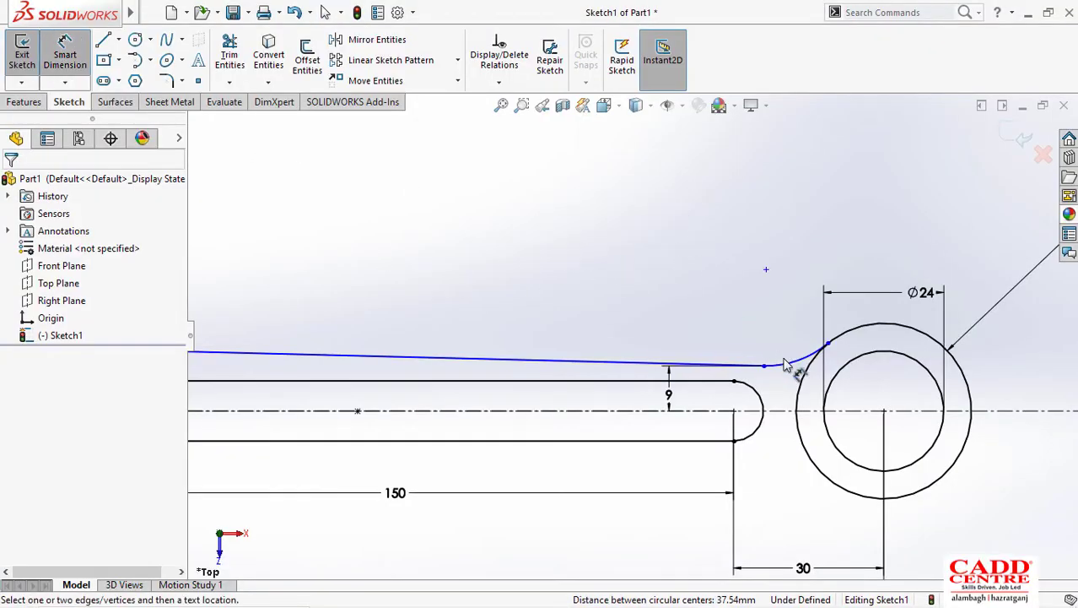
click(784, 360)
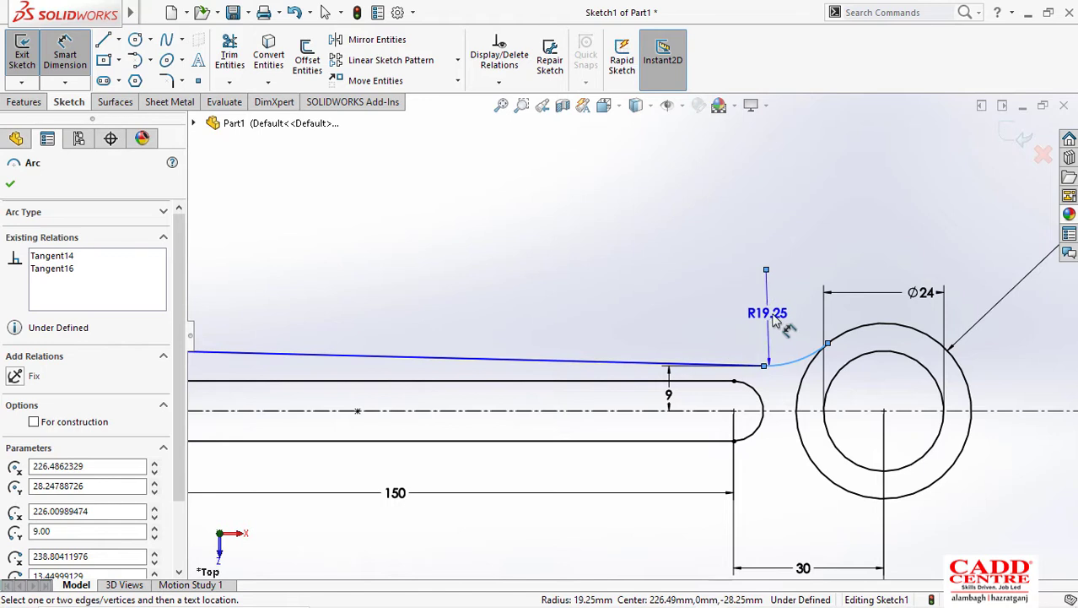
click(786, 311)
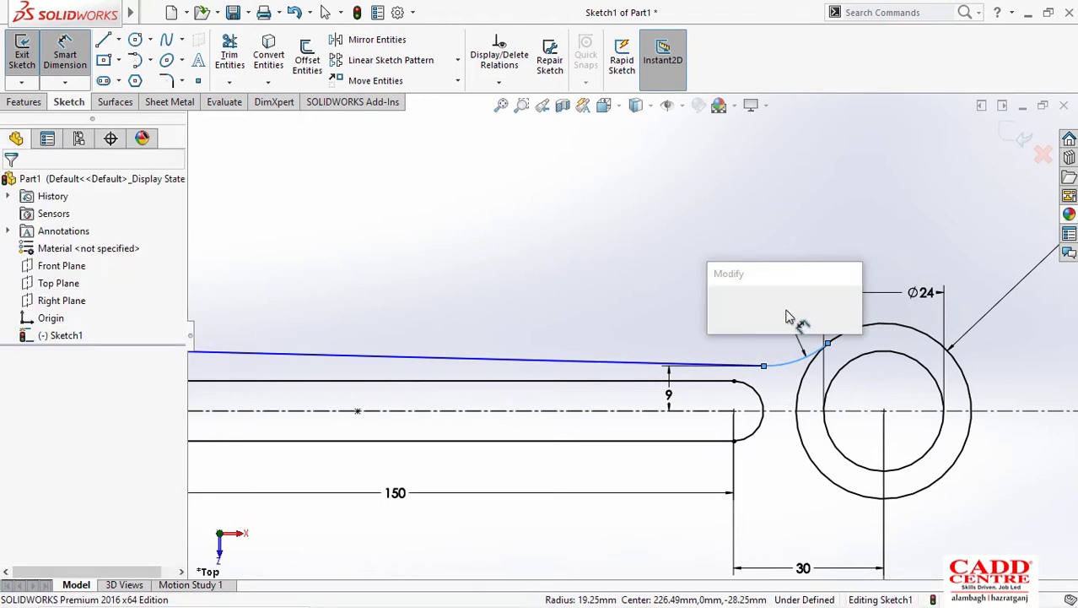
key(Return)
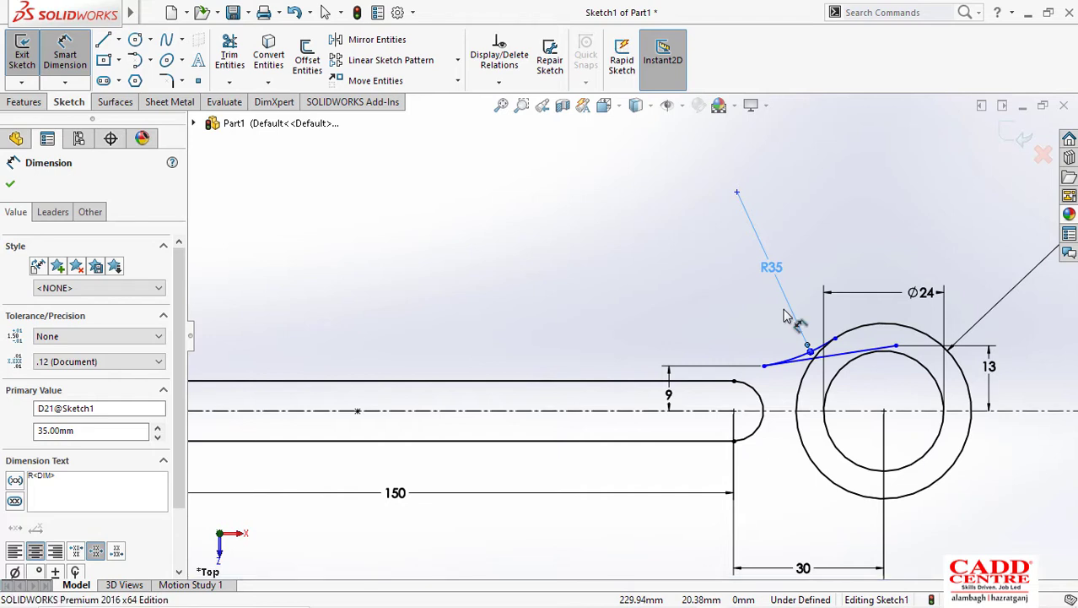
Step: Undo the last radius change and delete the small-end blend arc's radius dimension
key(Escape)
key(ctrl+z)
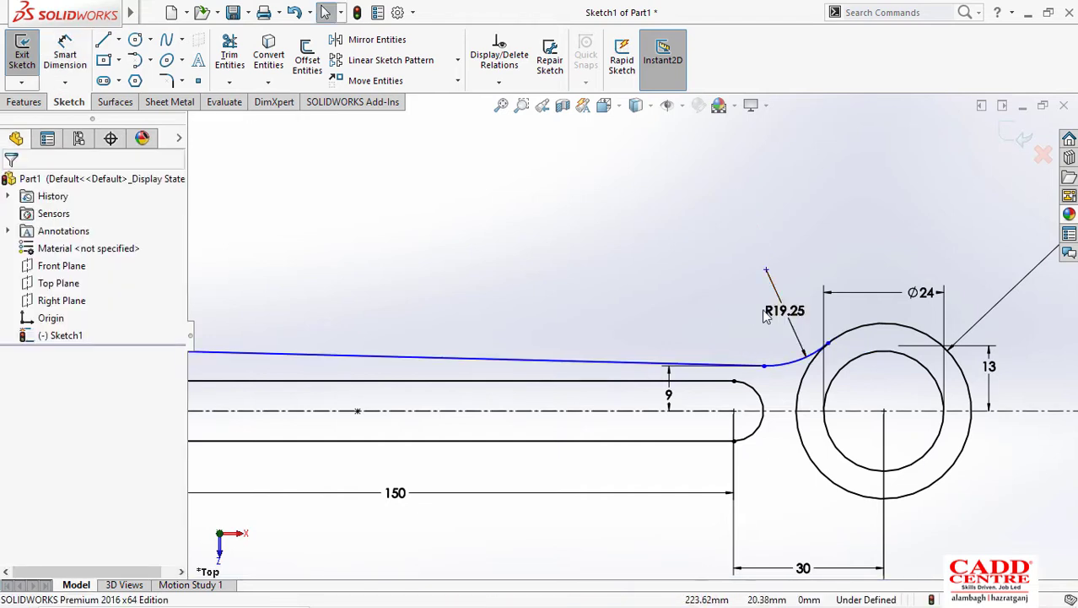
click(778, 317)
key(Delete)
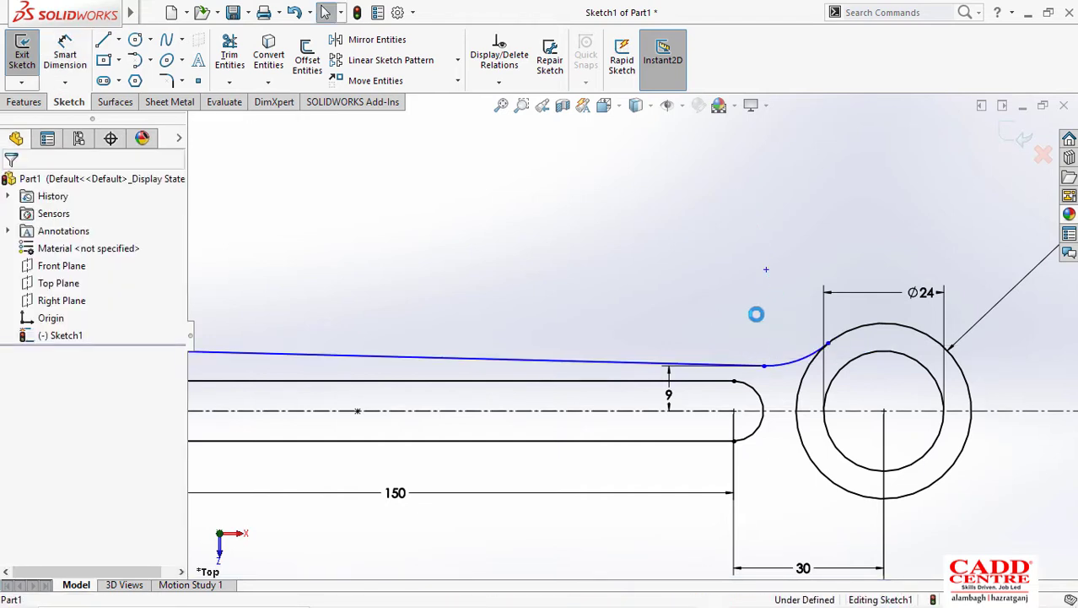
Step: Review the big-end blend in Photos, return to SOLIDWORKS and sketch a tangent arc of about 38 mm radius from the sloped line to the upper 26 mm circle
scroll(729, 323, up, 6)
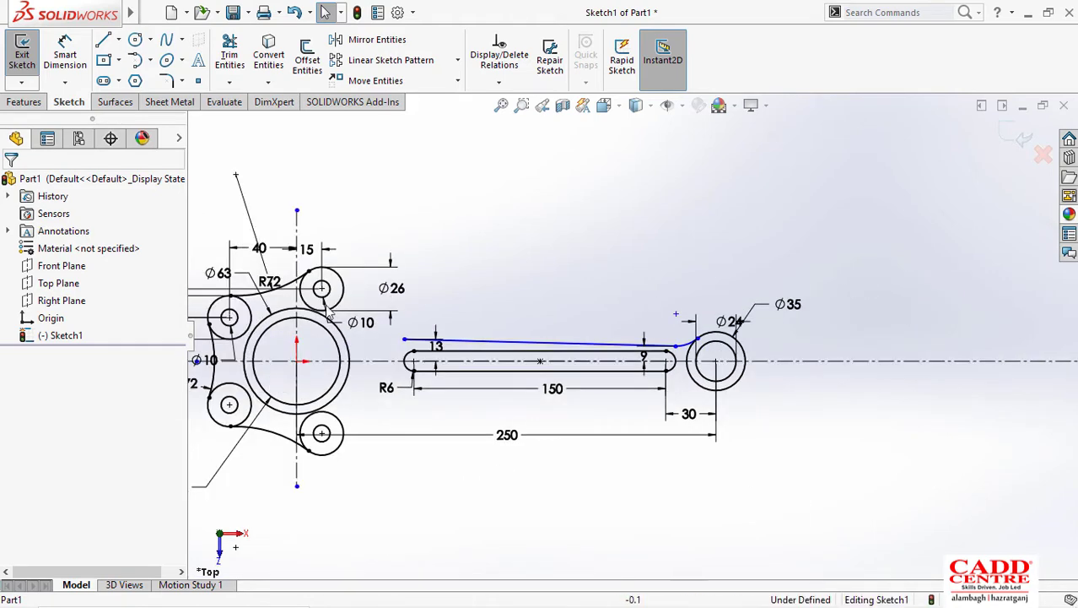
scroll(418, 317, down, 3)
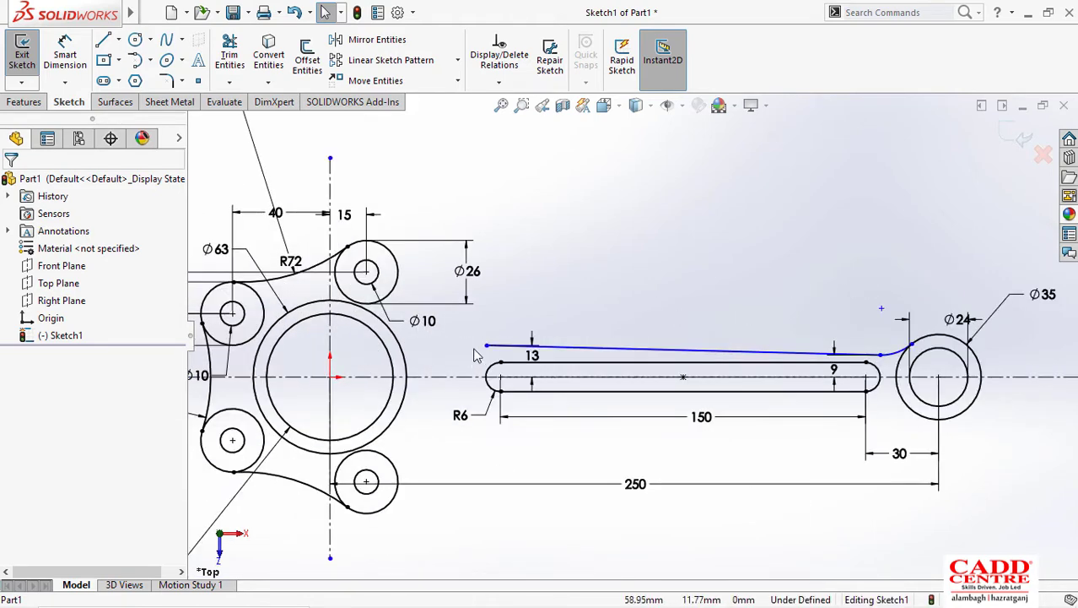
key(super+Tab)
click(450, 176)
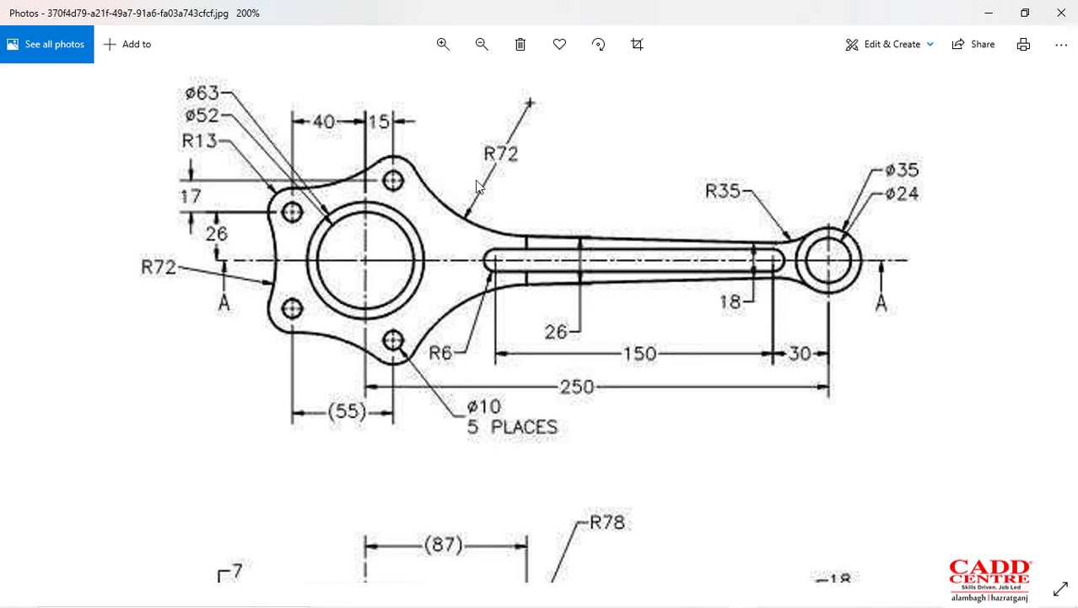
click(989, 13)
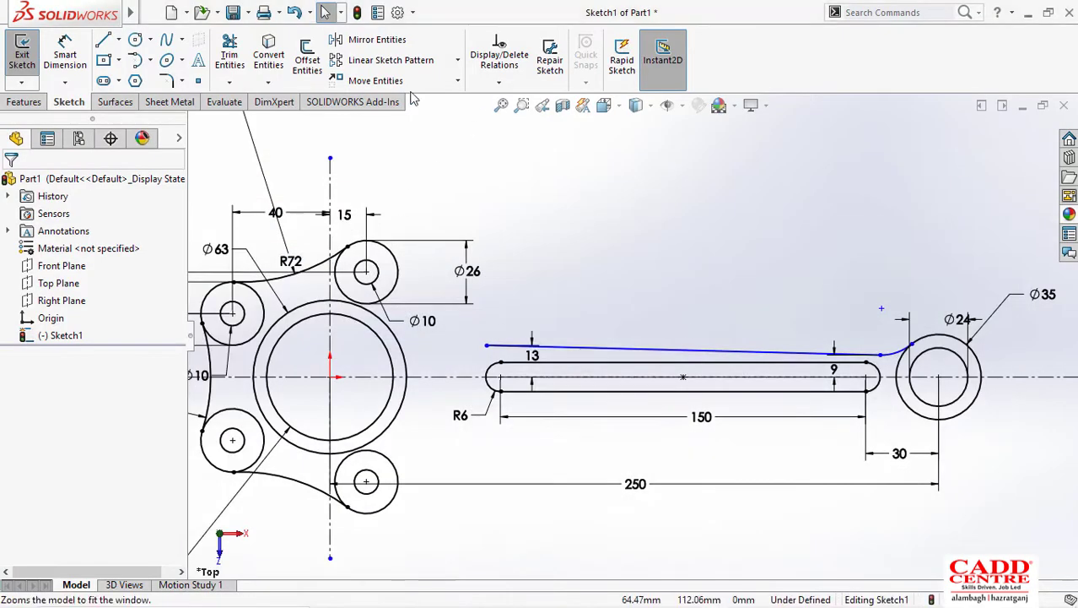
click(135, 67)
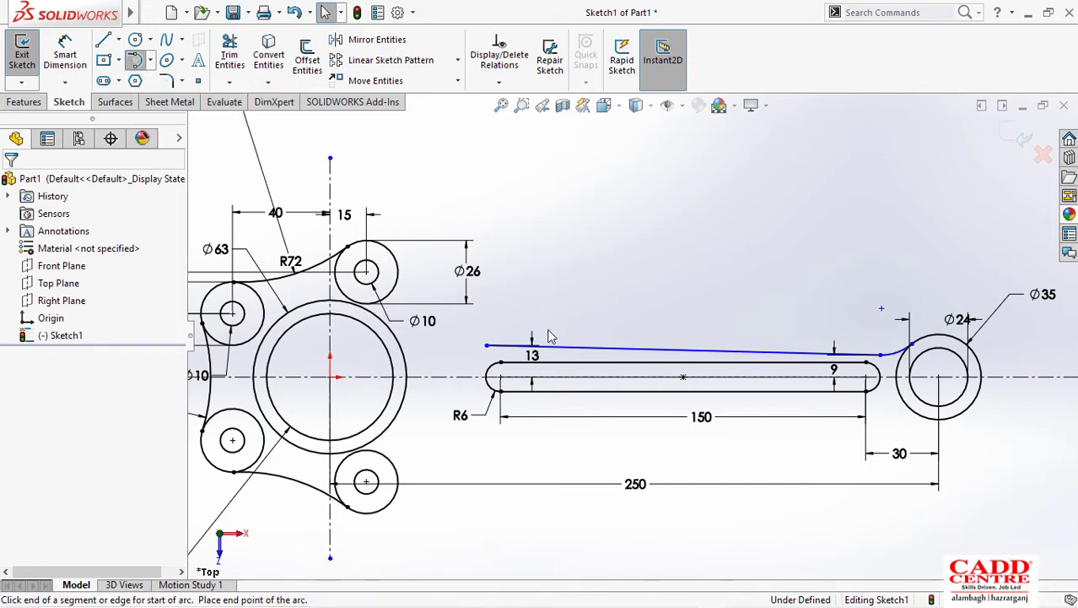
click(487, 346)
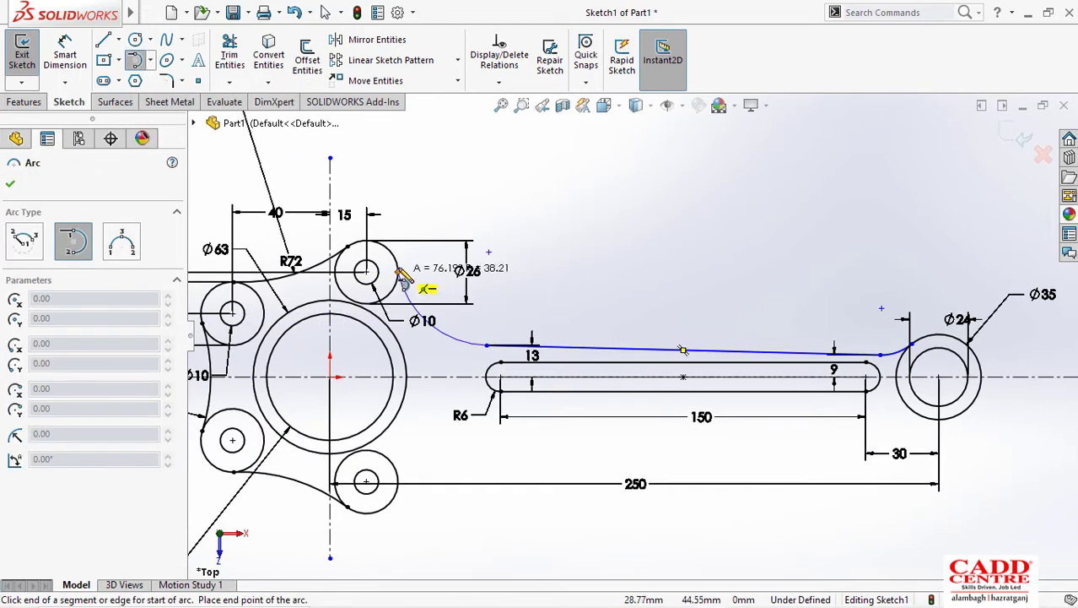
click(400, 265)
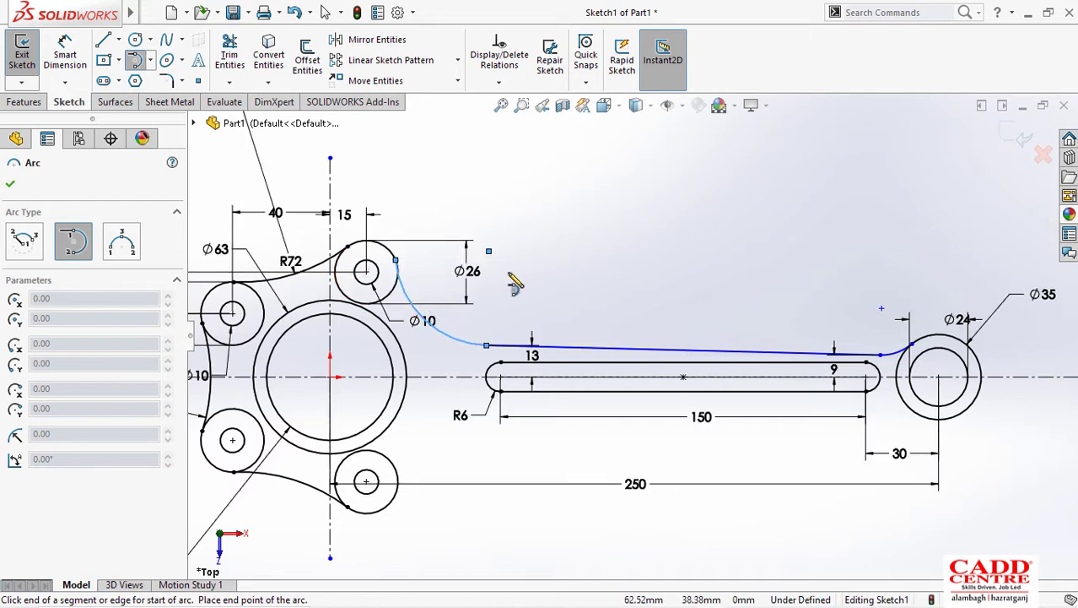
key(Escape)
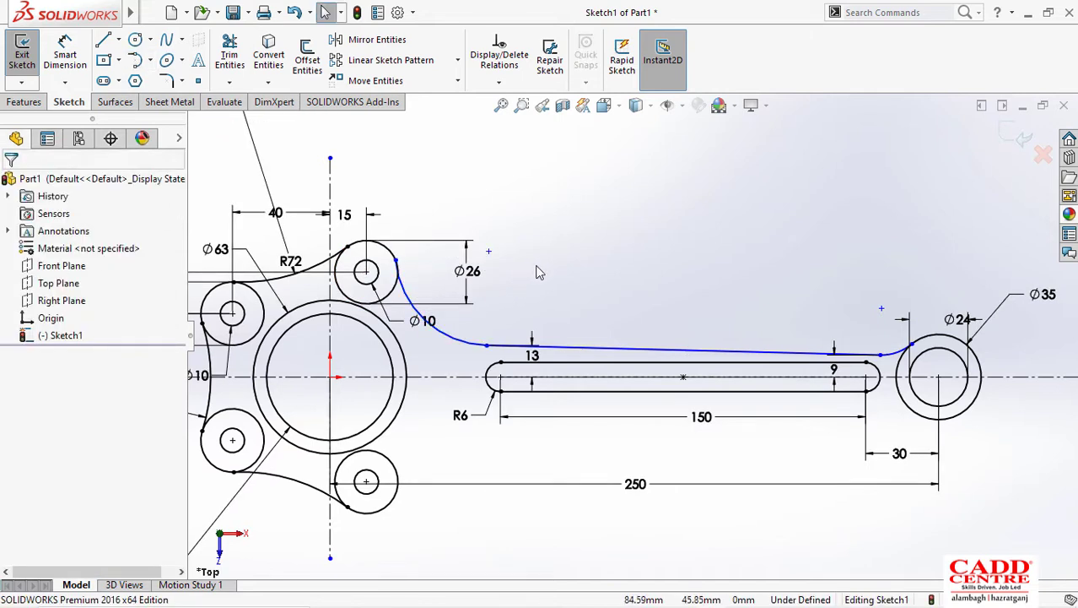
Step: Dimension the big-end blend arc between the upper 26 mm circle and the sloped line to a 72 mm radius
right_drag(540, 272, 540, 198)
click(457, 342)
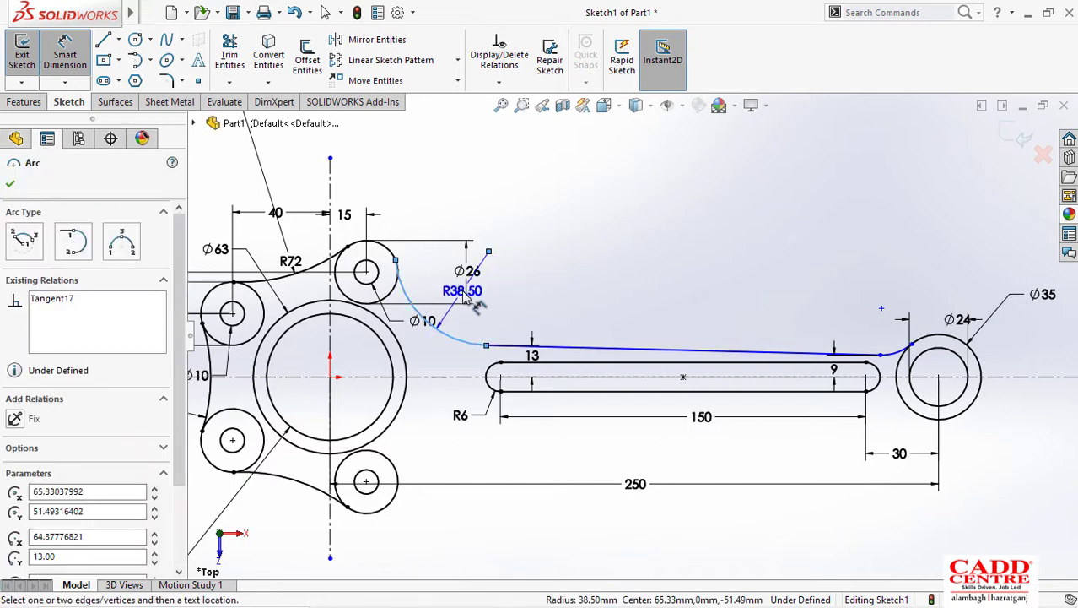
click(464, 295)
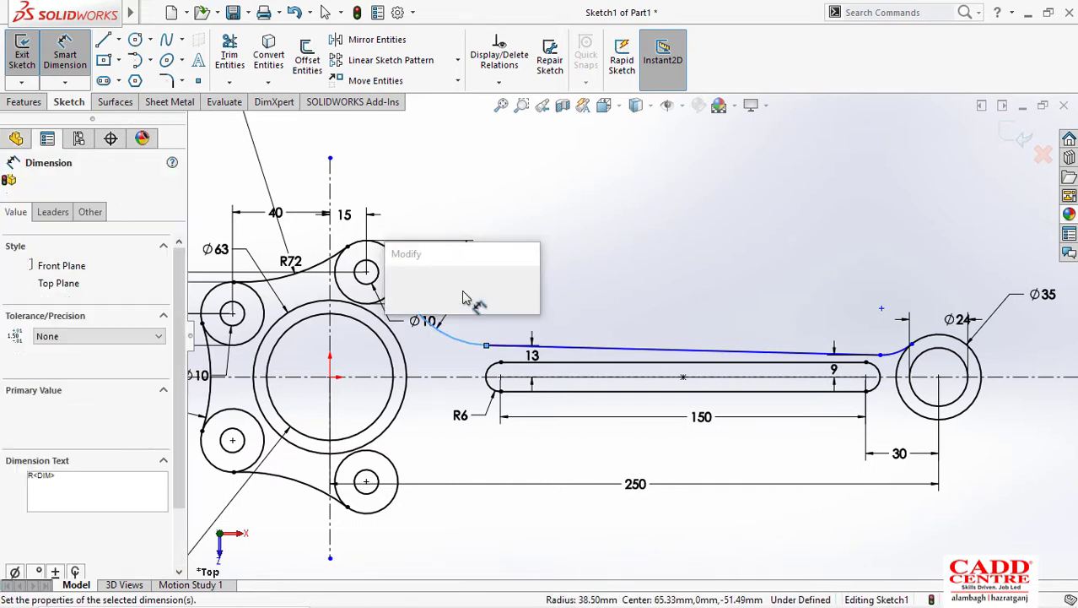
text(72)
key(Return)
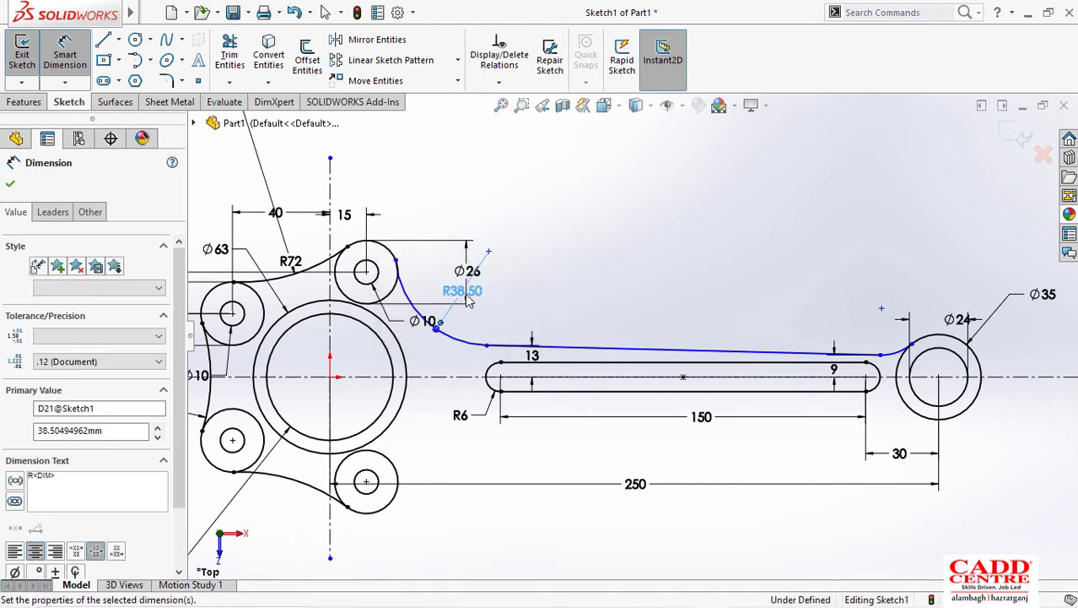
key(Escape)
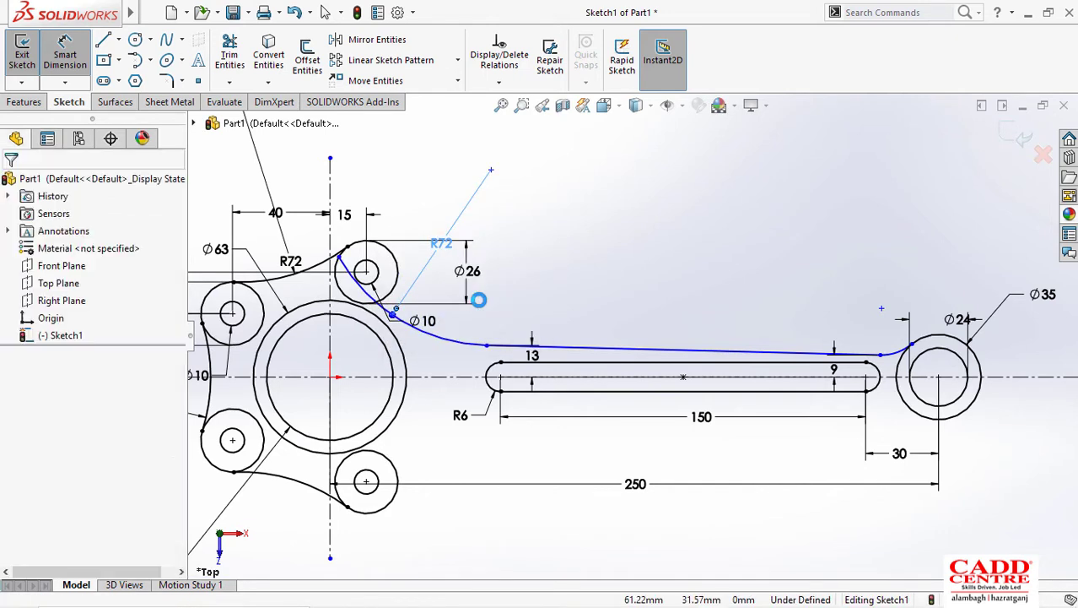
mouse_move(340, 257)
mouse_down()
mouse_move(389, 243)
mouse_move(340, 254)
mouse_up()
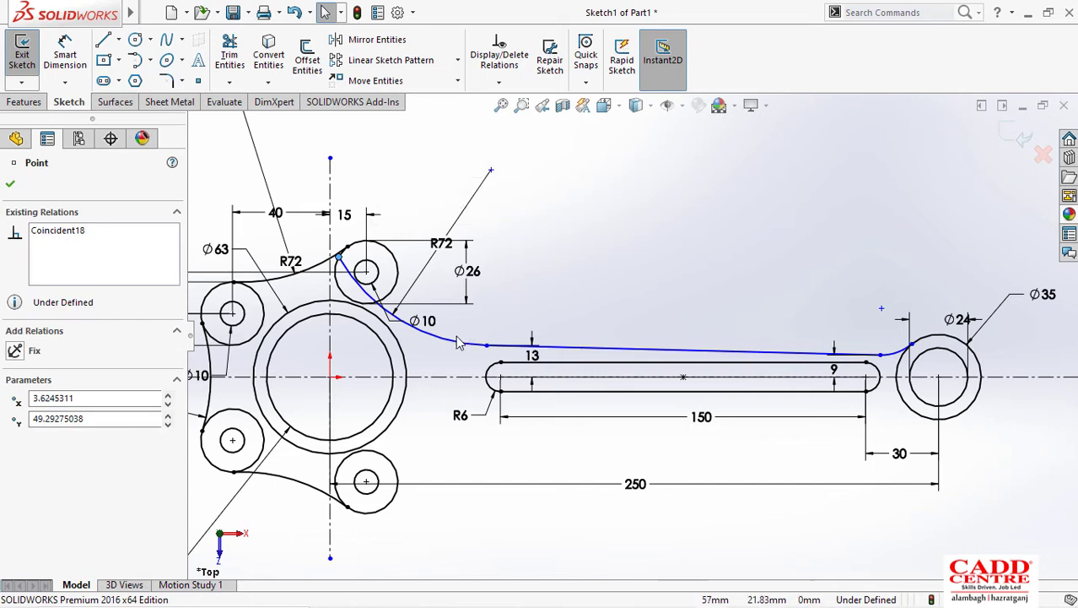
Step: Undo the 72 mm radius change and delete the big-end blend arc along with its radius dimension
key(ctrl+z)
key(ctrl+z)
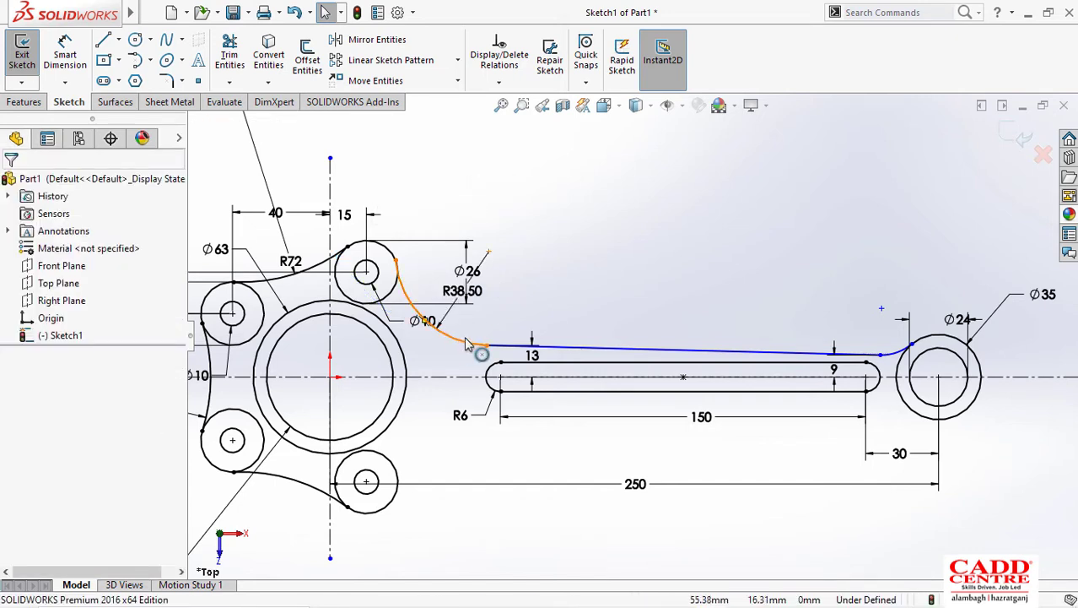
click(466, 344)
key(Delete)
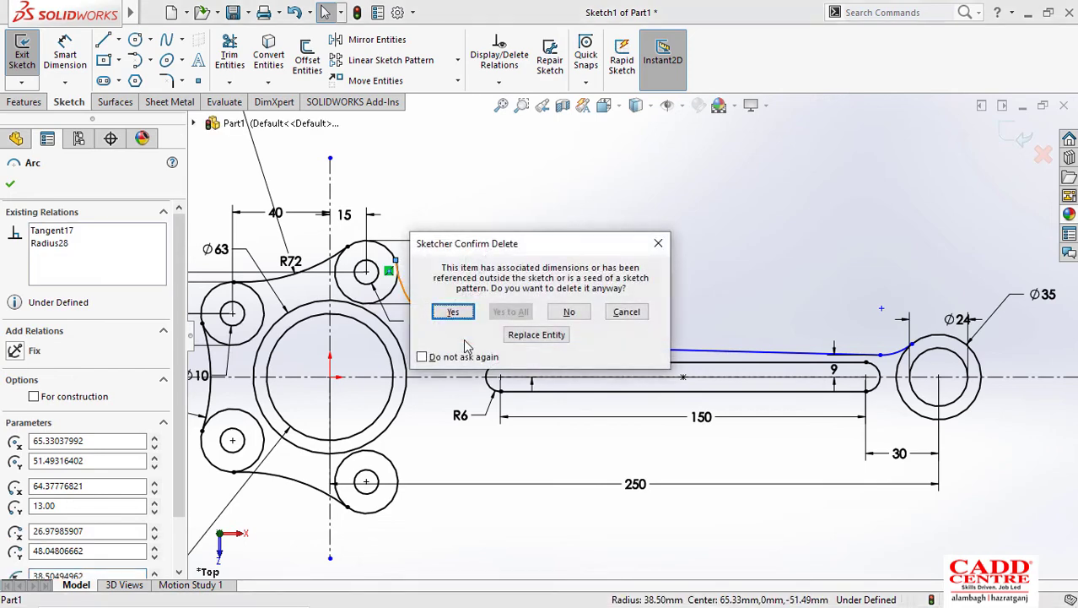
click(453, 313)
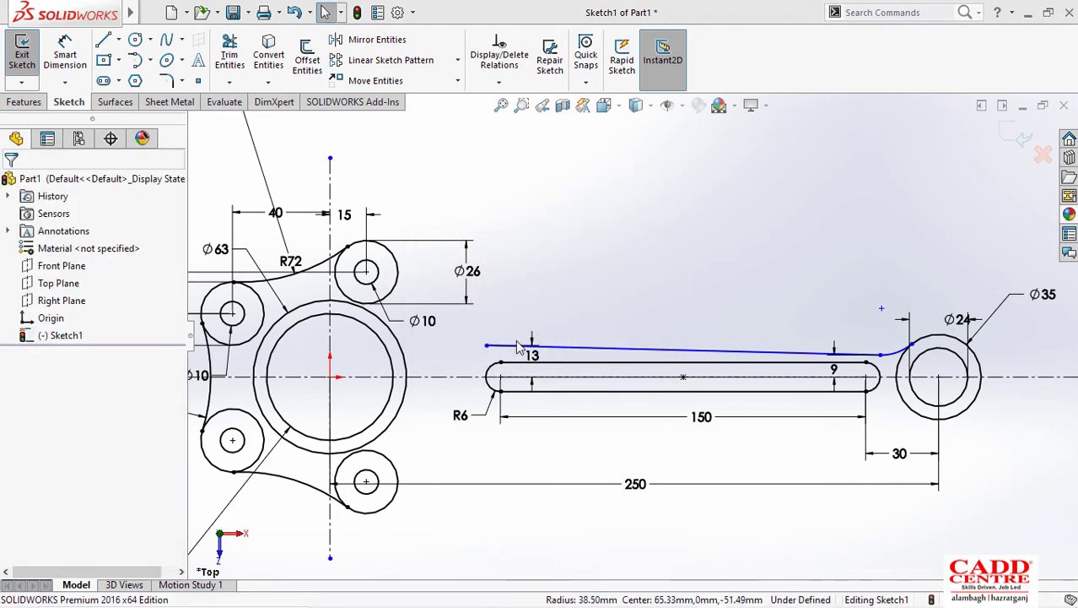
Step: Sketch a three-point arc of about 88 mm radius from the upper 26 mm circle to the big-end endpoint of the sloped line
click(150, 60)
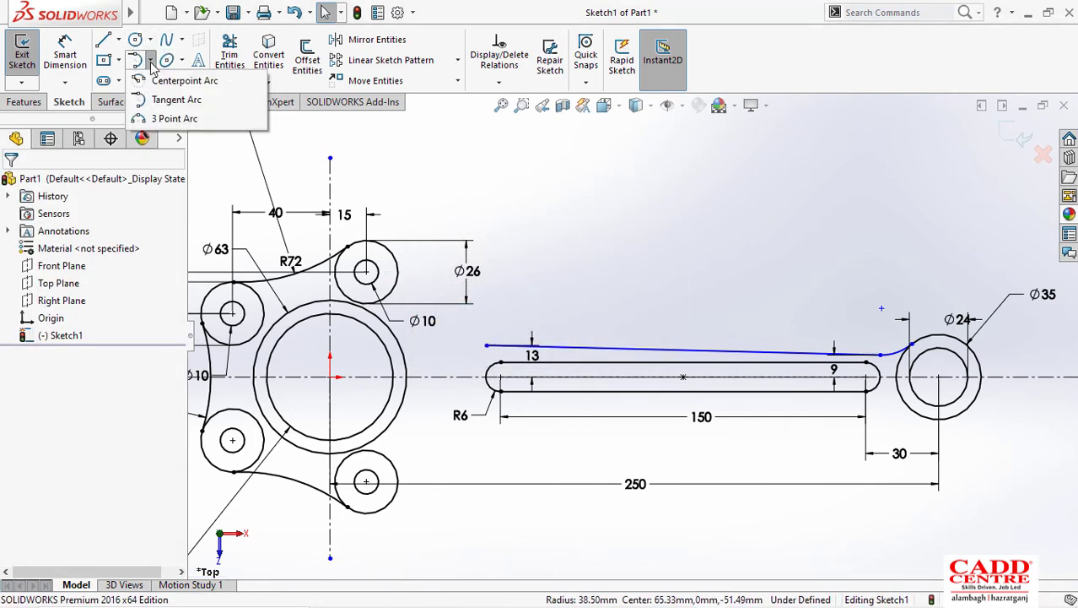
click(173, 119)
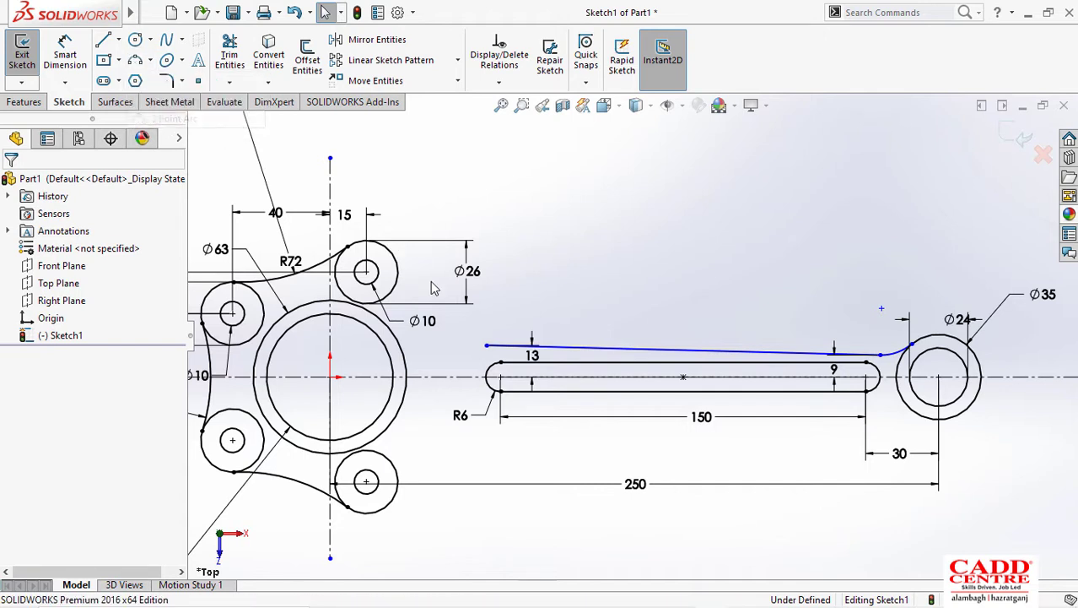
click(388, 290)
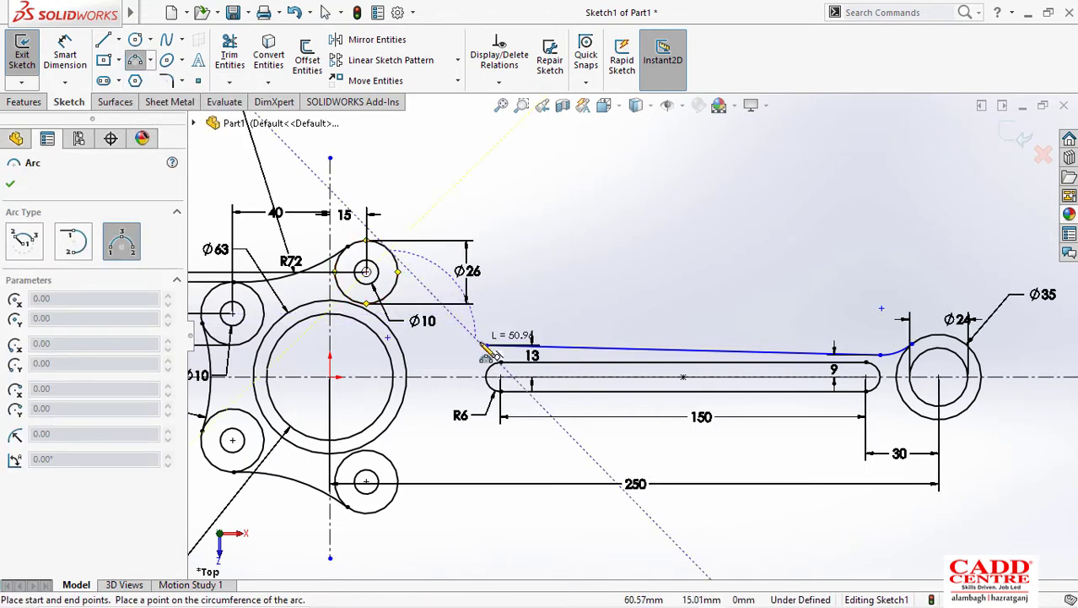
click(486, 345)
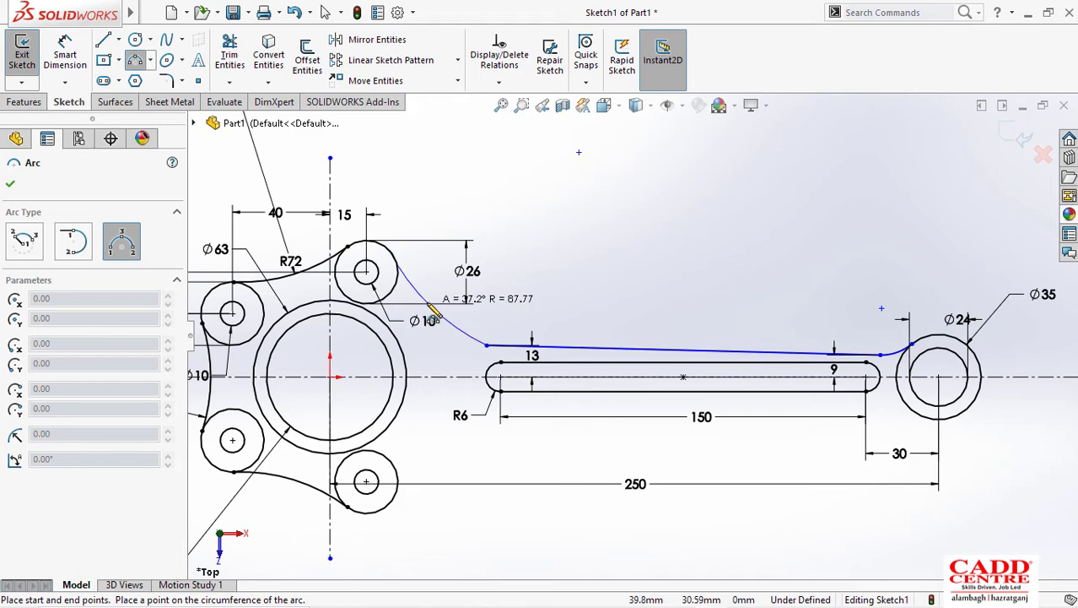
click(439, 308)
key(Escape)
click(437, 201)
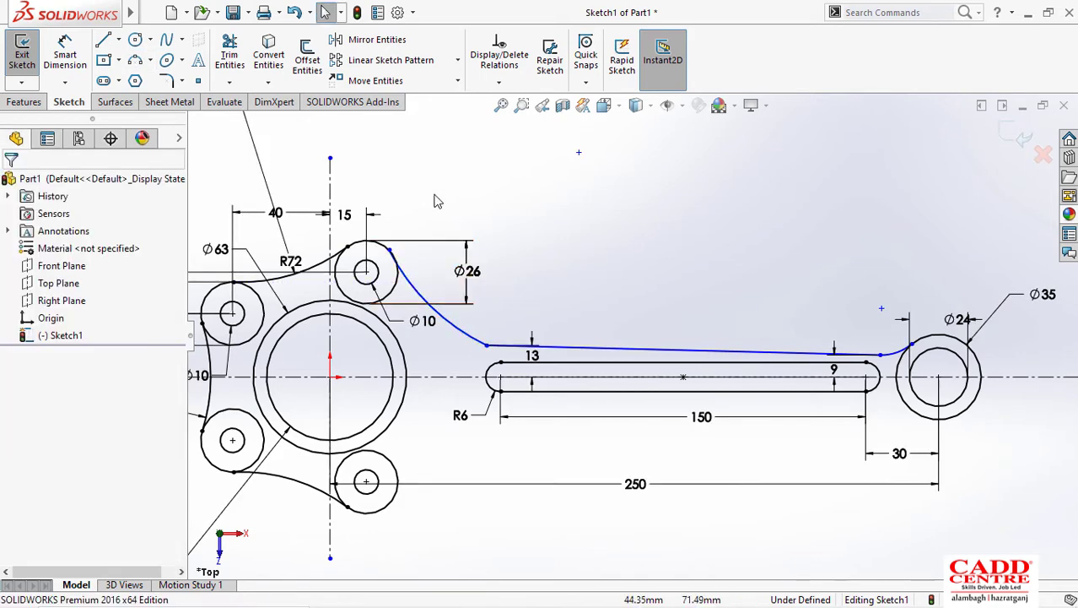
Step: Make the new big-end arc tangent to the upper 26 mm circle
click(378, 242)
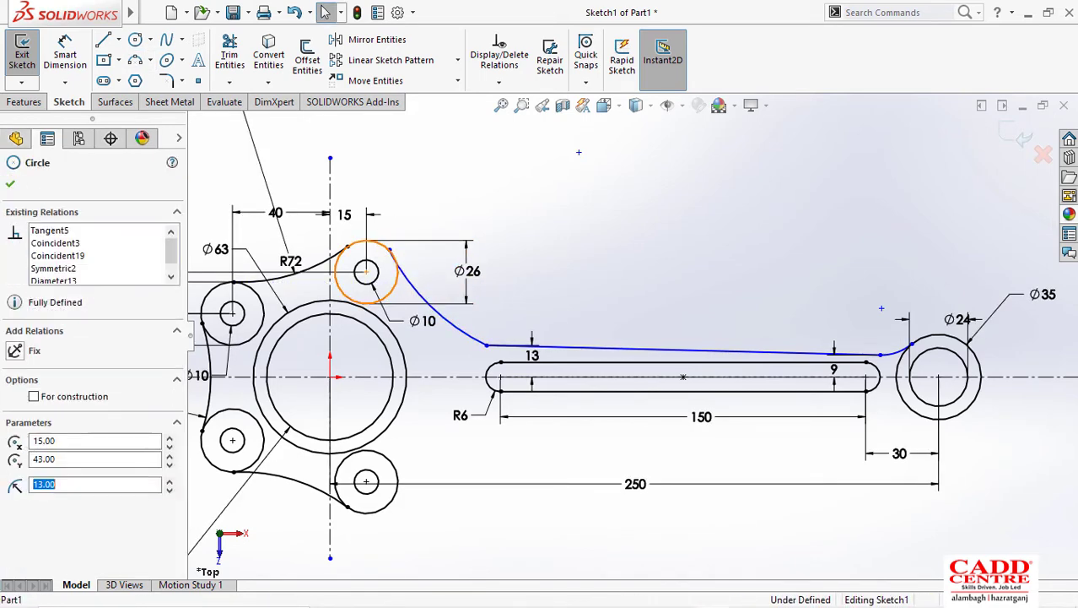
ctrl+click(424, 295)
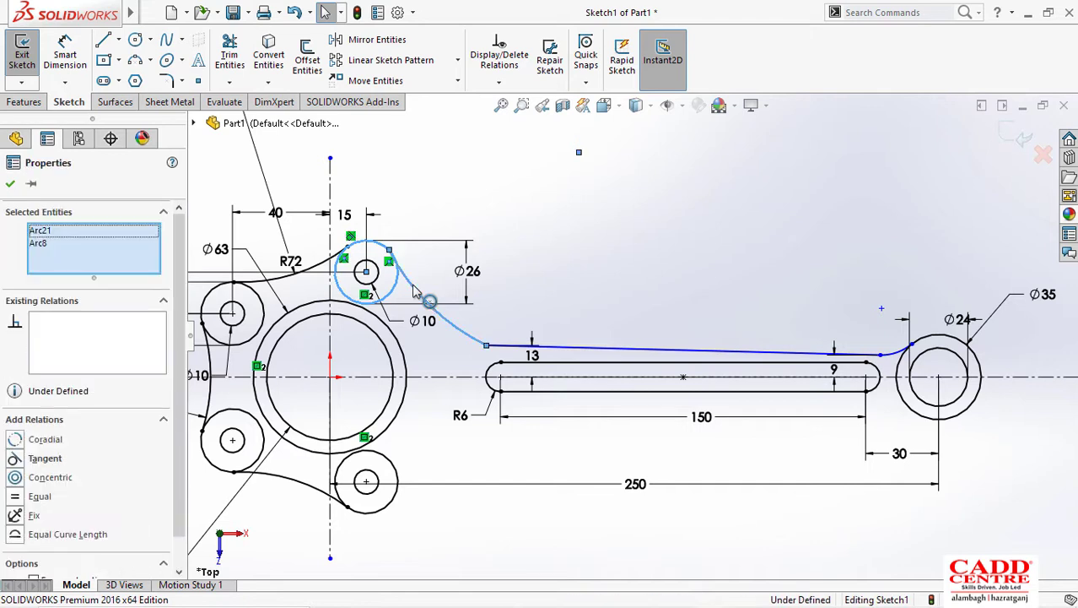
click(18, 458)
click(11, 185)
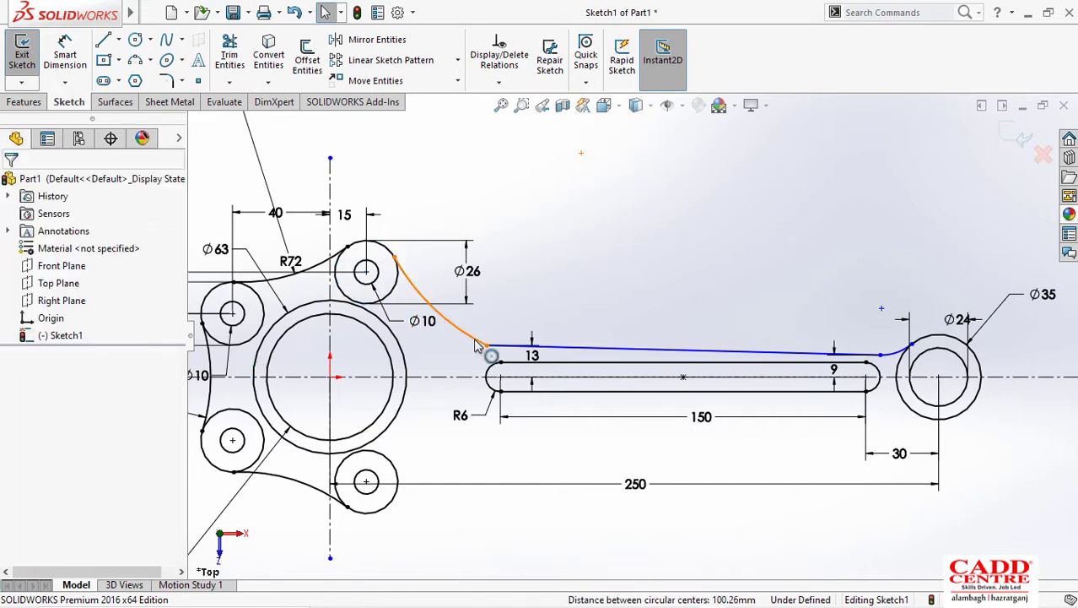
Step: Try to make the big-end arc tangent to the sloped shank line and undo the relation
click(517, 353)
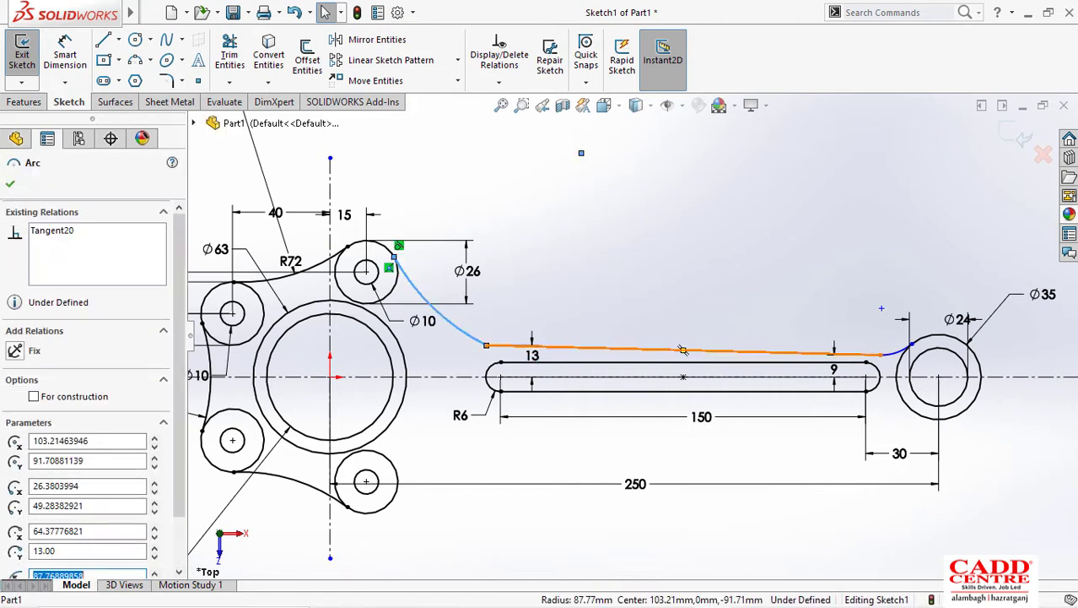
ctrl+click(514, 353)
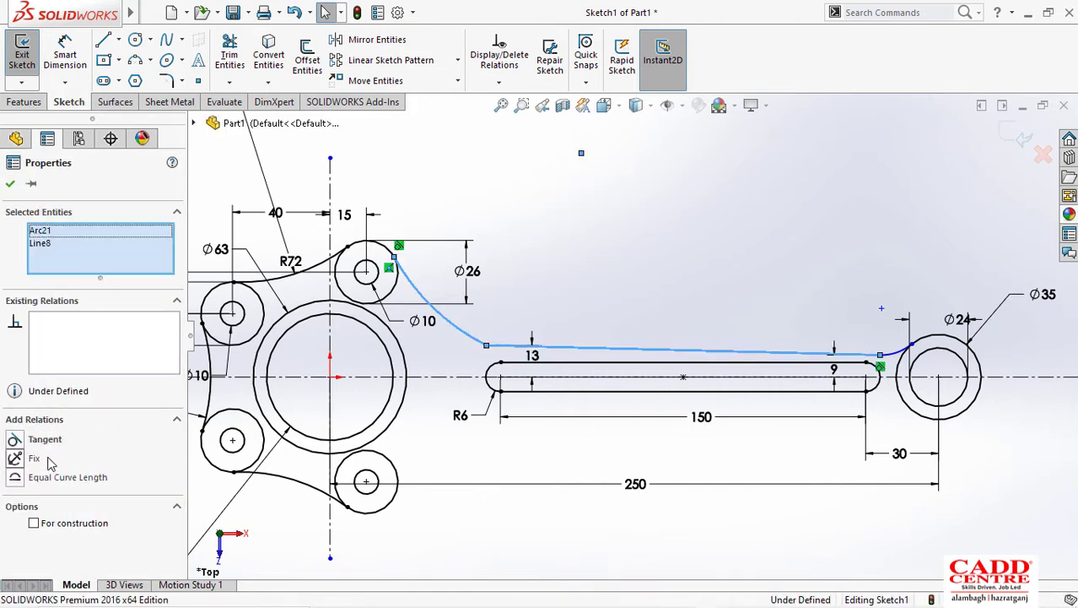
click(15, 439)
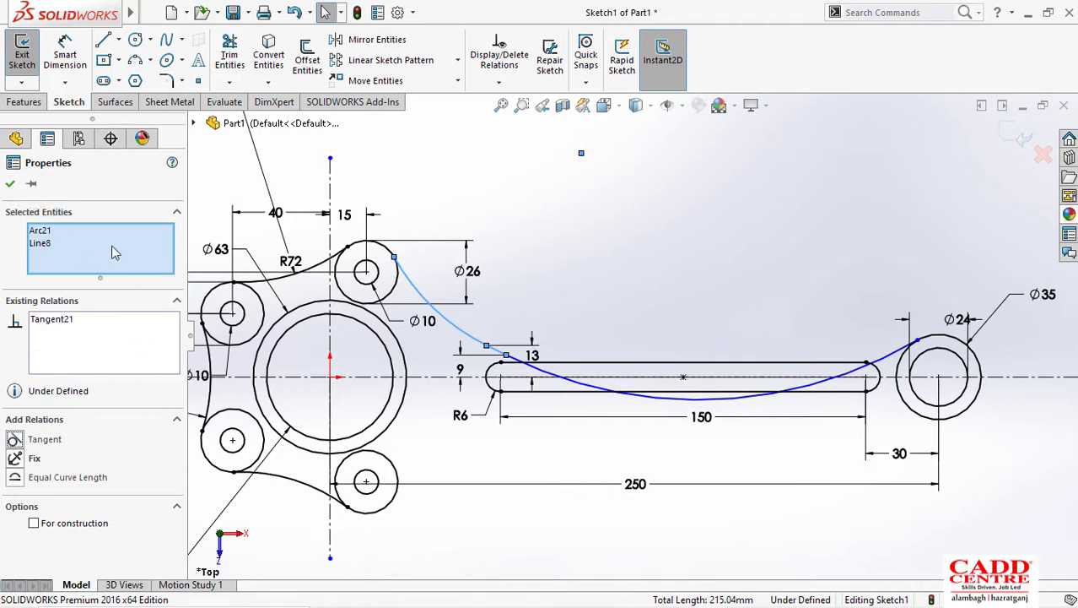
key(ctrl+z)
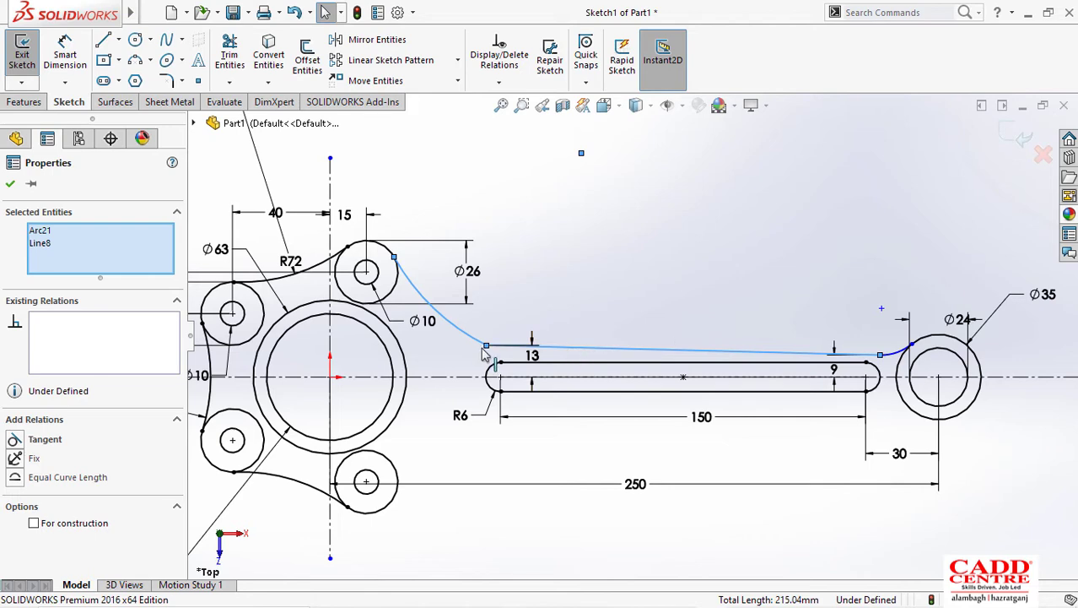
click(520, 332)
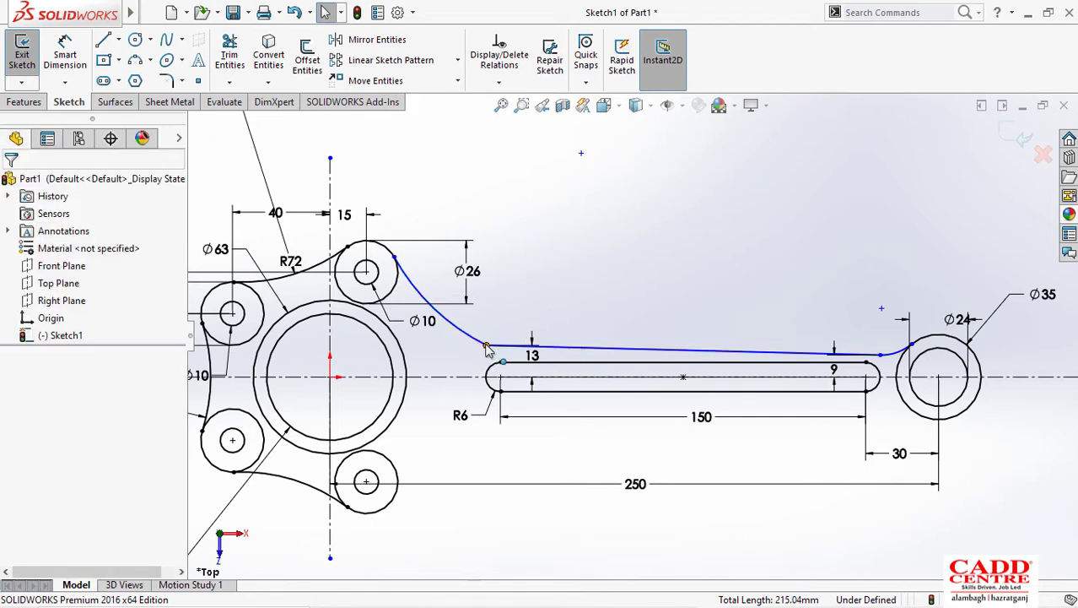
Step: Move the endpoint shared by the big-end arc and the sloped line to about X 95 mm and make the two tangent
drag(487, 346, 559, 346)
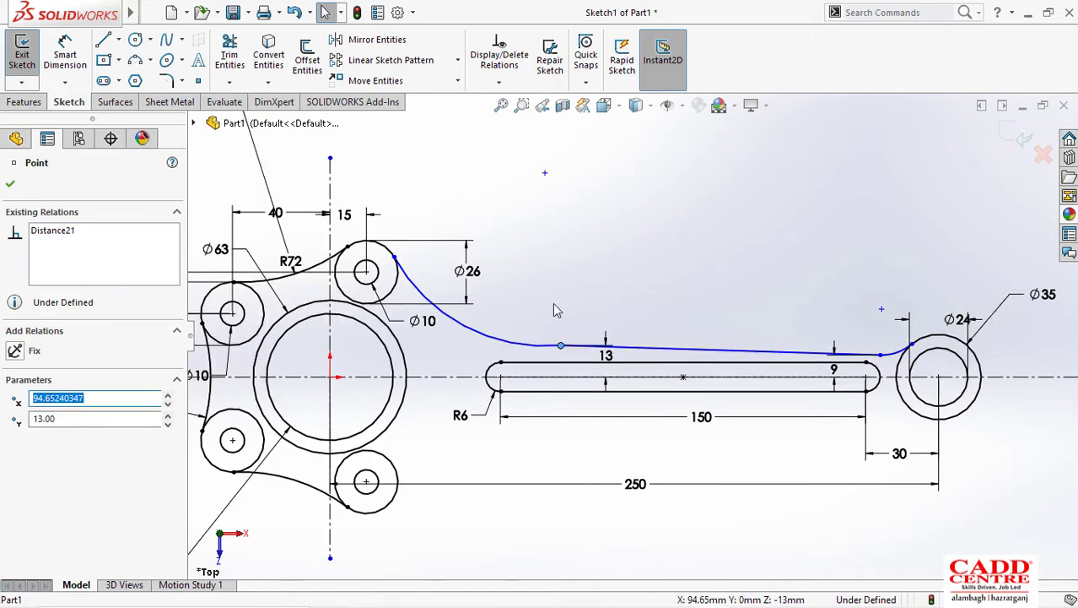
click(550, 312)
mouse_move(551, 311)
right_down()
mouse_move(549, 268)
mouse_move(541, 285)
right_up()
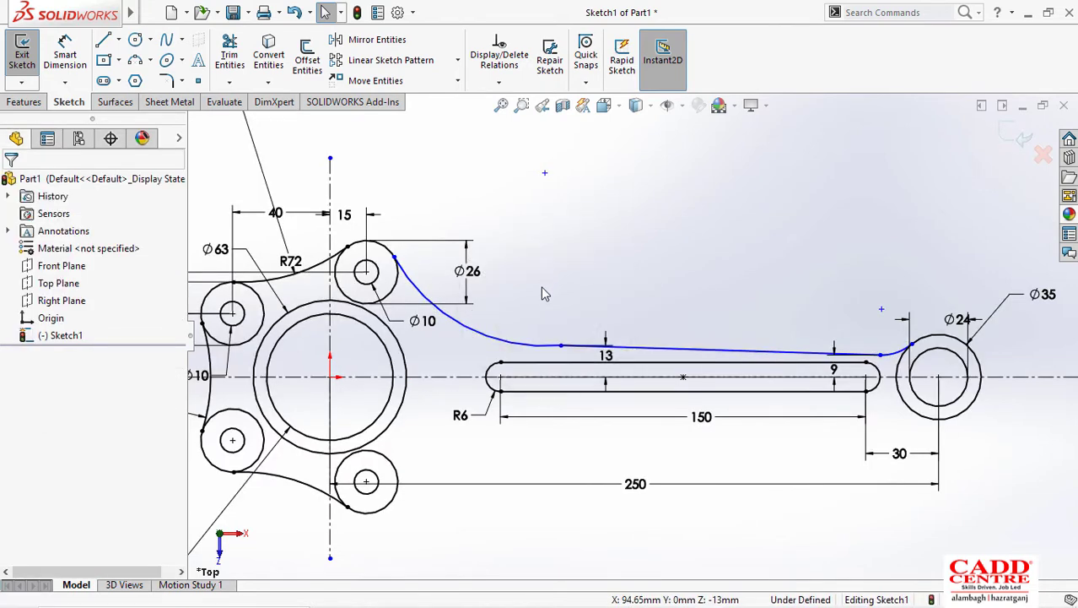
click(532, 346)
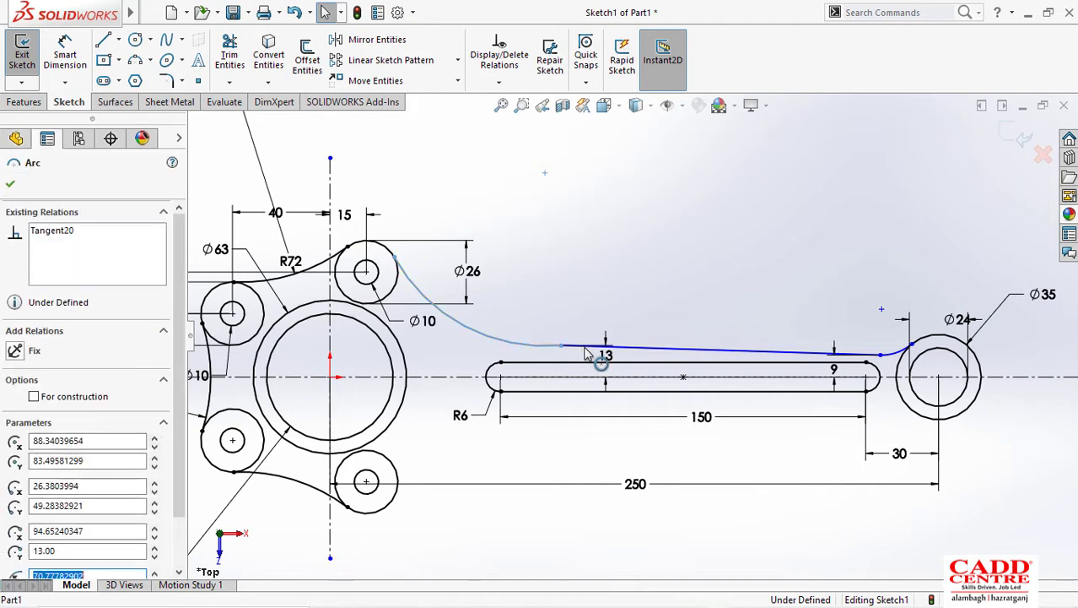
ctrl+click(583, 352)
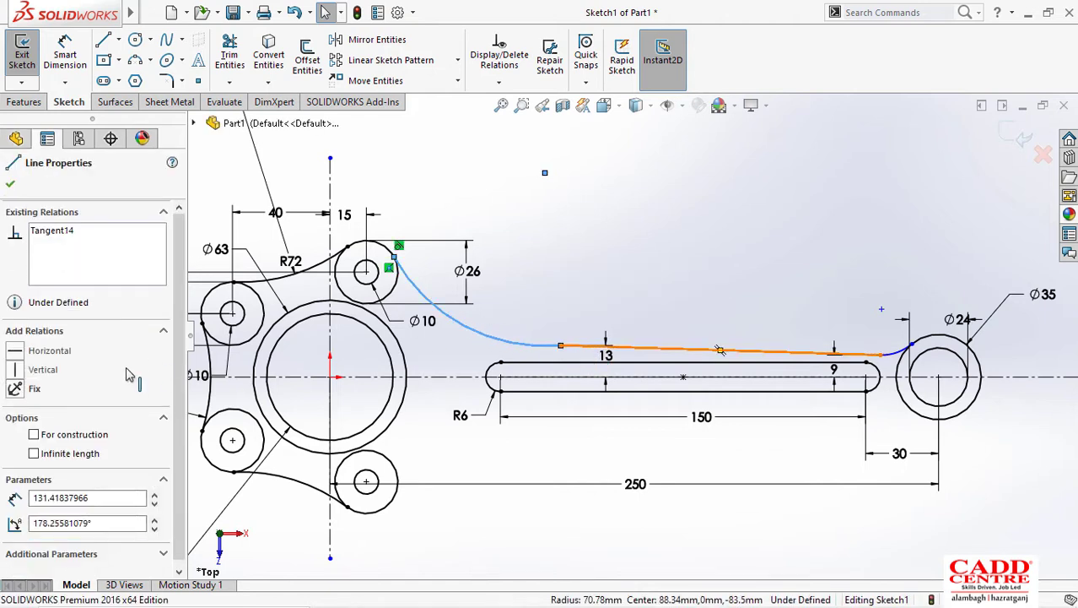
click(15, 439)
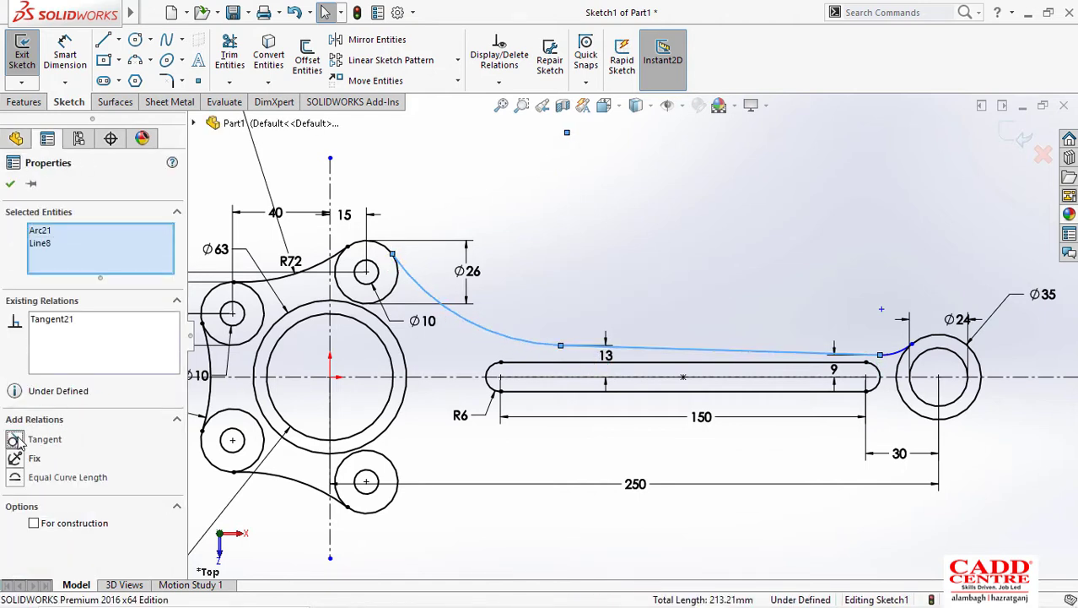
key(Escape)
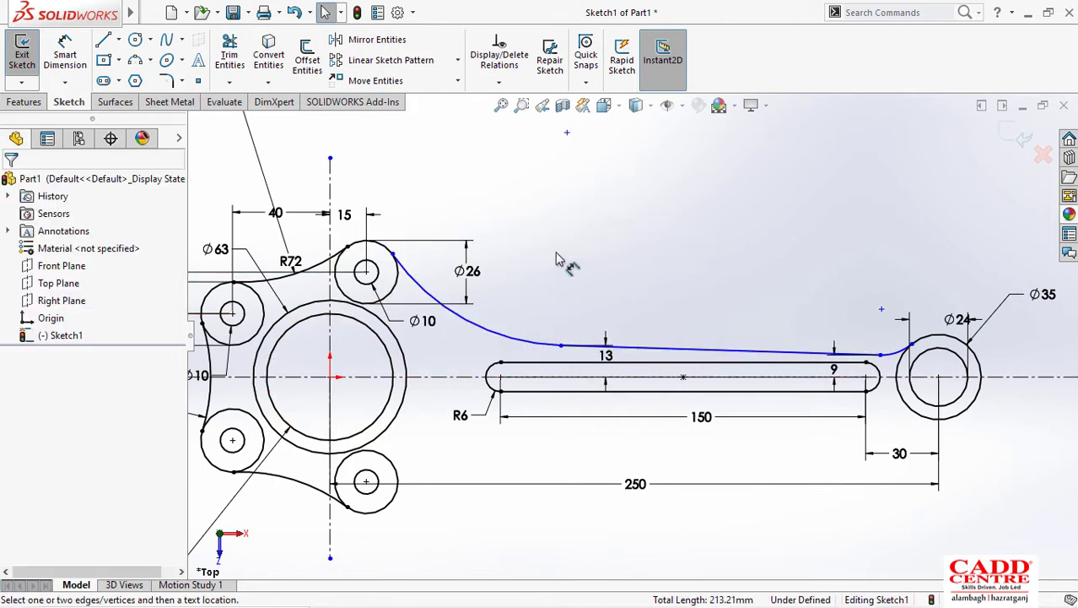
Step: Dimension the tangent big-end blend arc to a 72 mm radius
click(497, 334)
key(d)
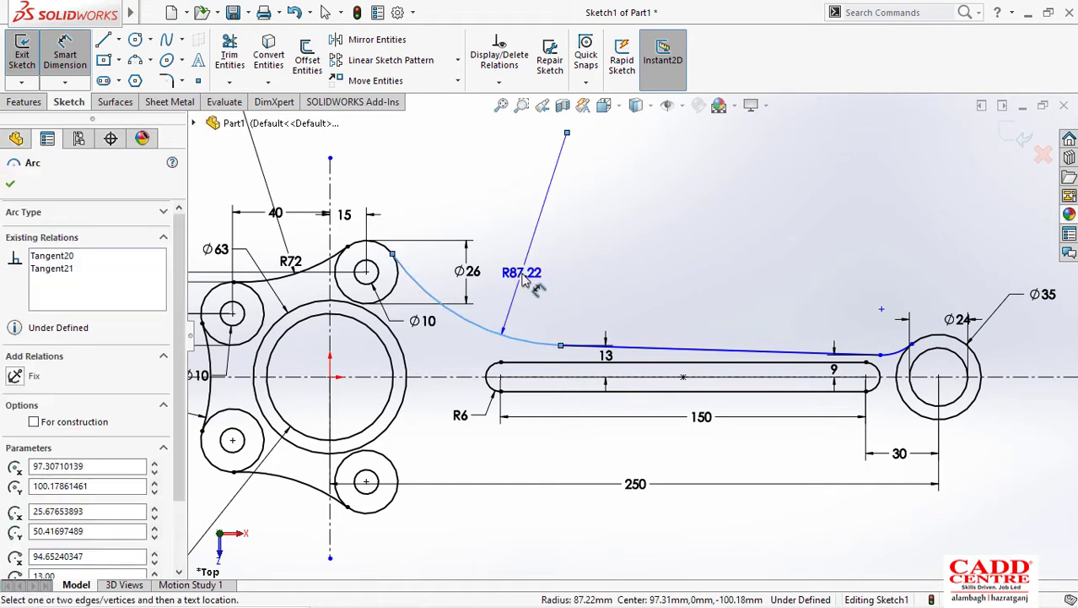
click(519, 287)
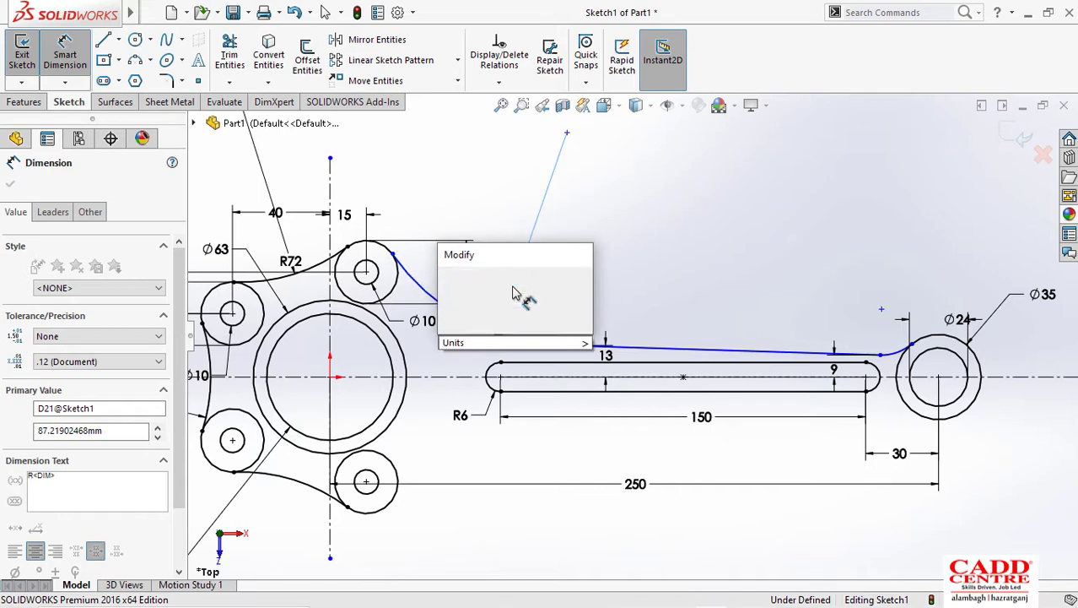
key(Return)
text(72)
key(Return)
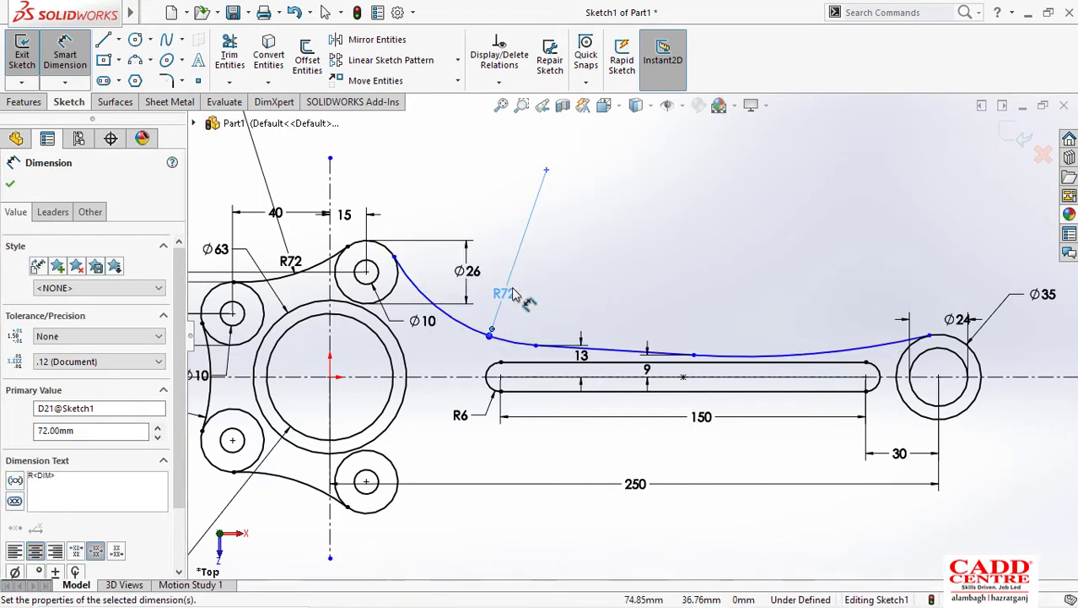
scroll(654, 361, down, 3)
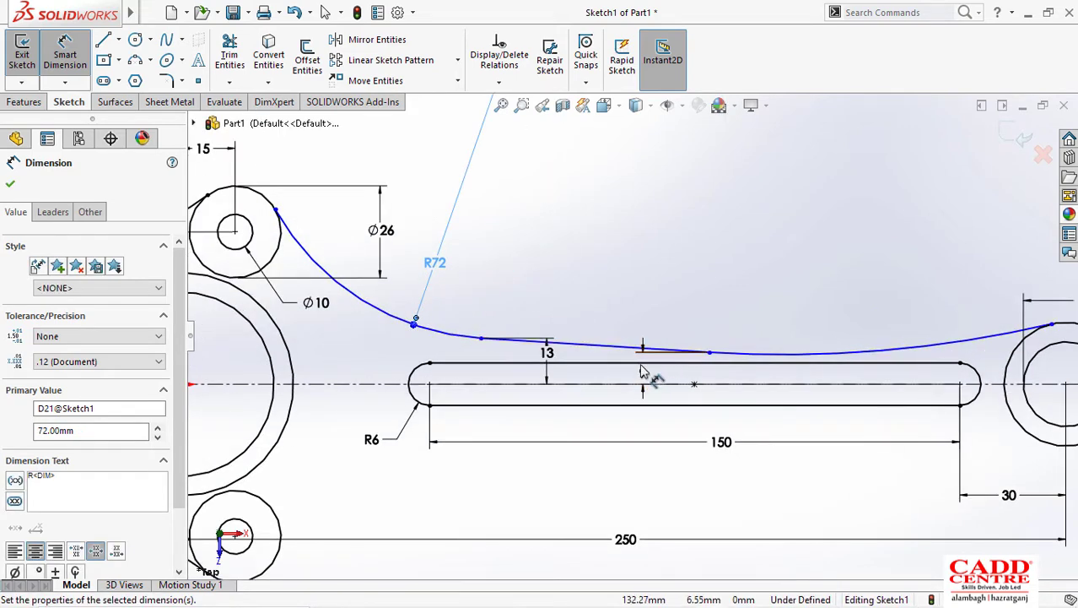
scroll(643, 370, up, 3)
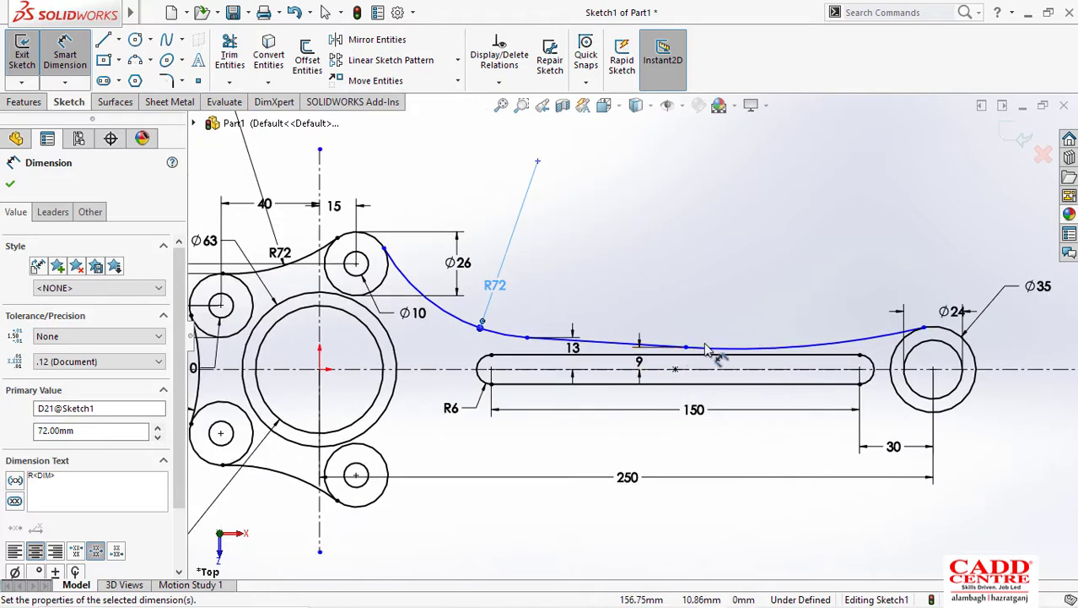
scroll(707, 351, down, 2)
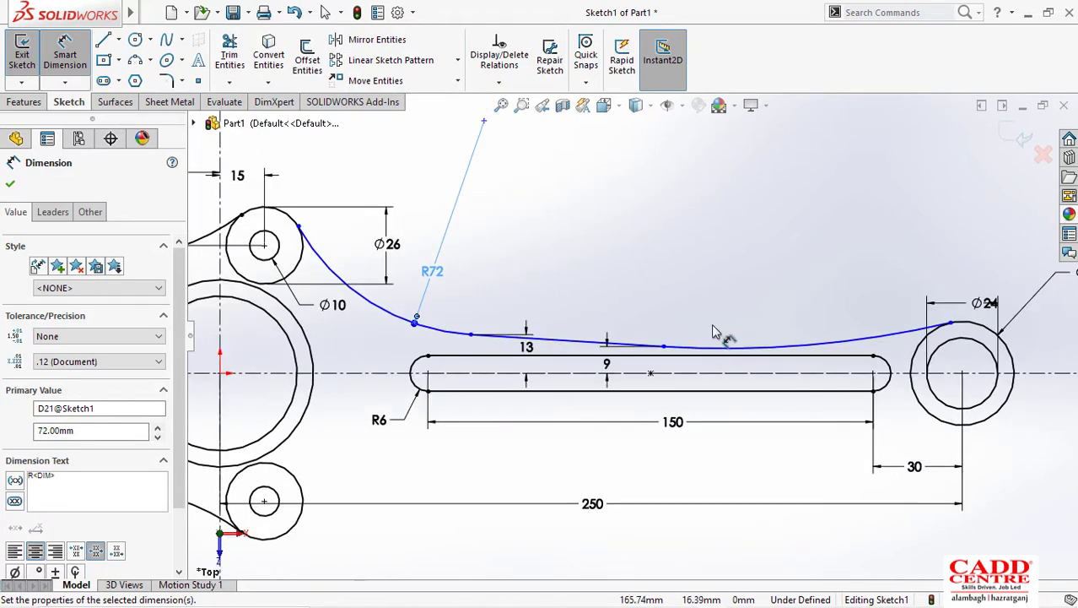
key(Escape)
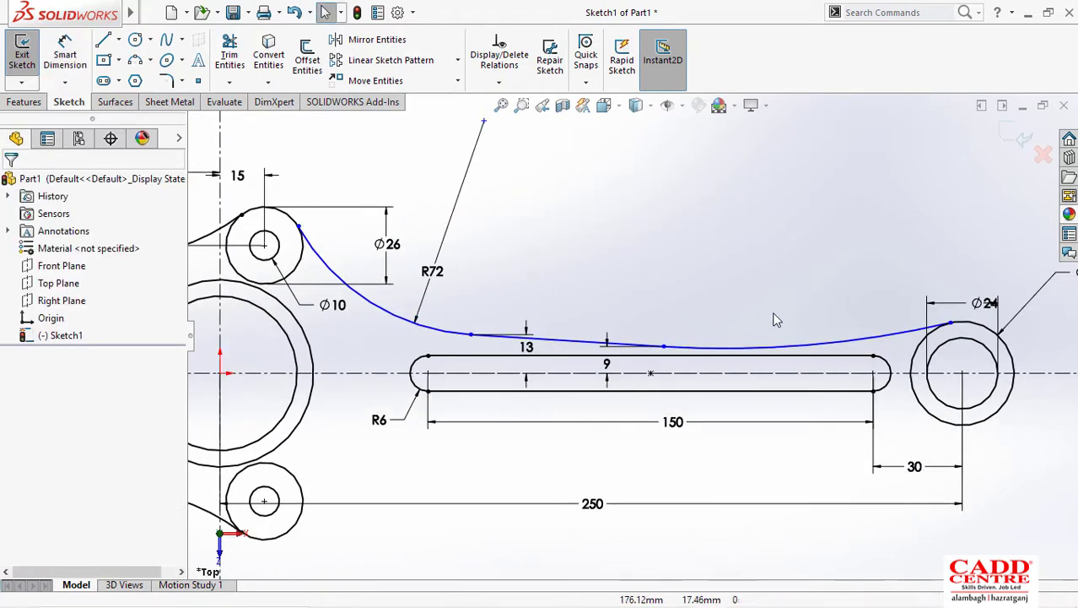
right_drag(831, 309, 829, 245)
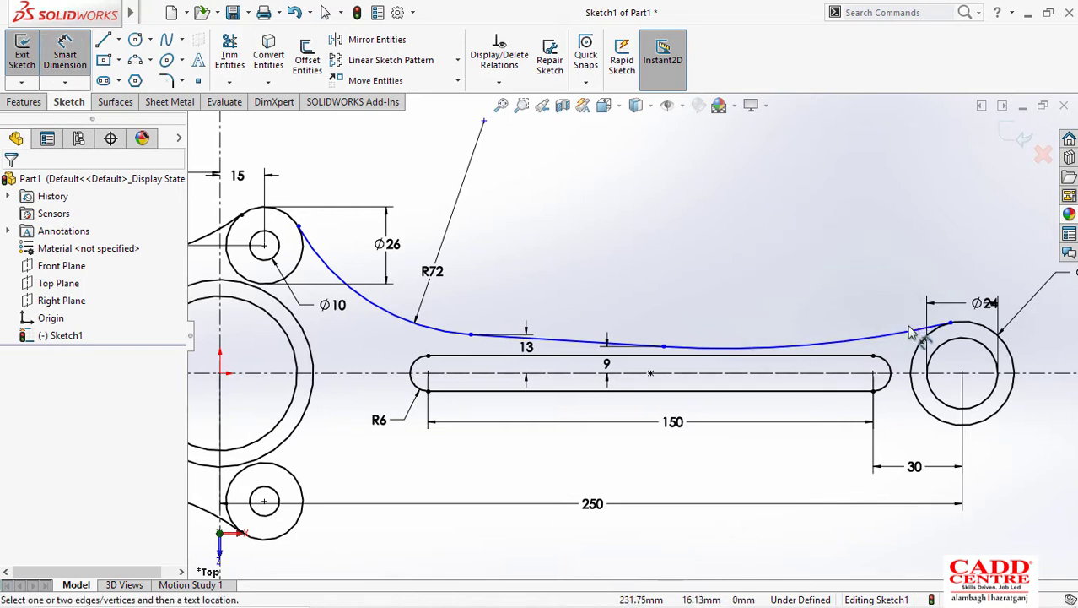
key(Escape)
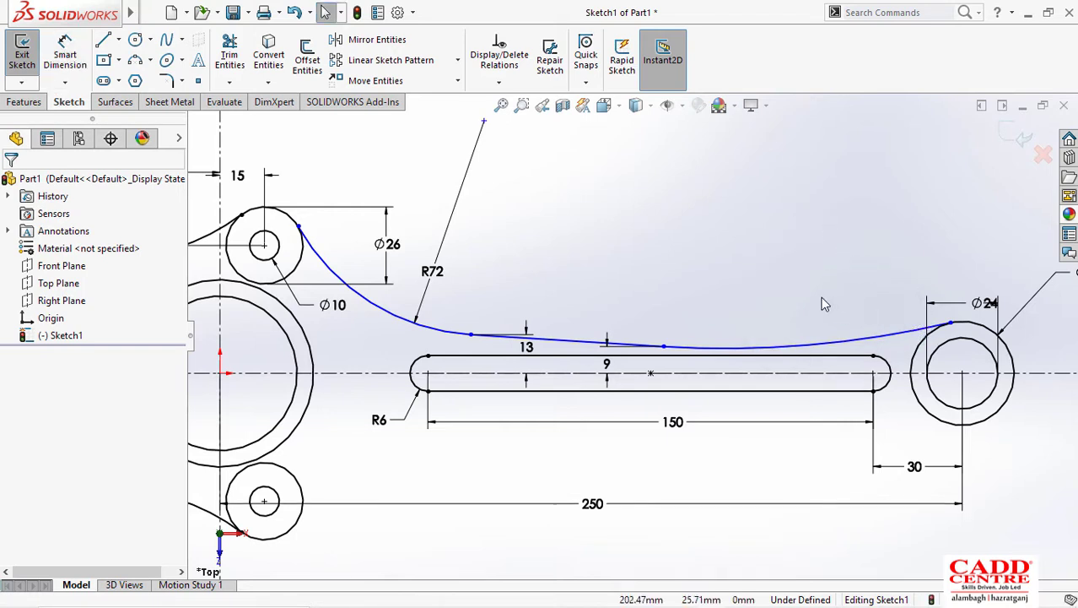
right_drag(825, 248, 823, 234)
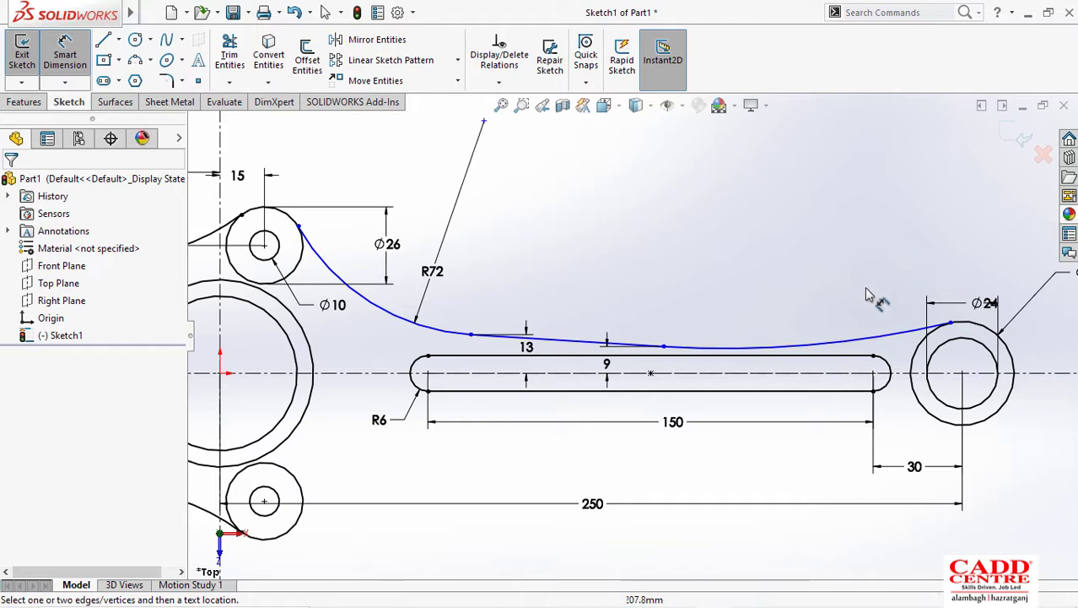
key(Escape)
click(974, 328)
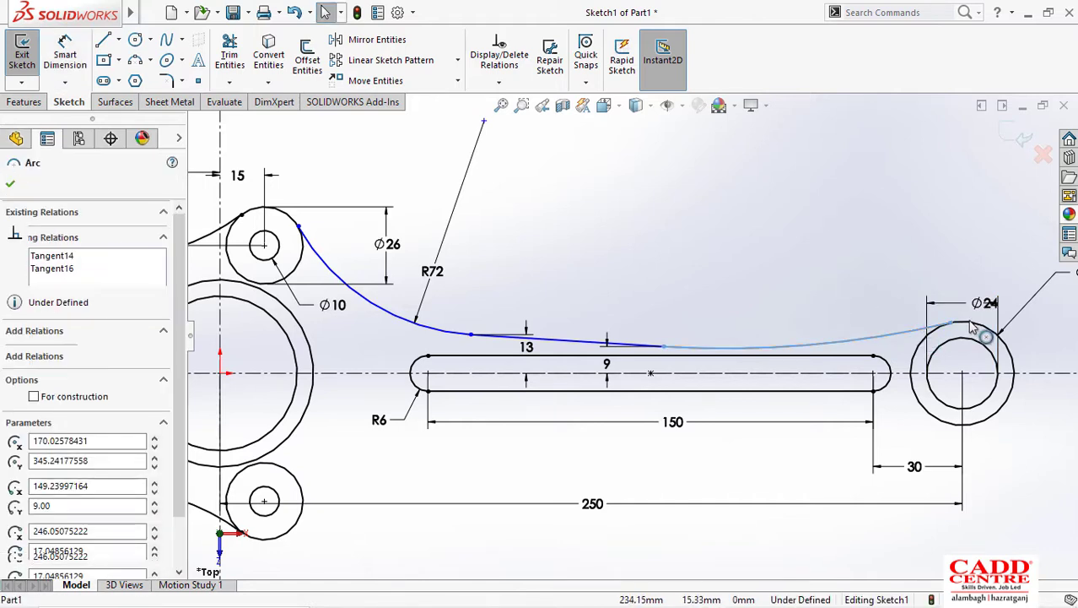
click(747, 331)
Step: Dimension the blend arc between the sloped shank line and the small-end circle to a 35 mm radius
right_drag(797, 305, 797, 291)
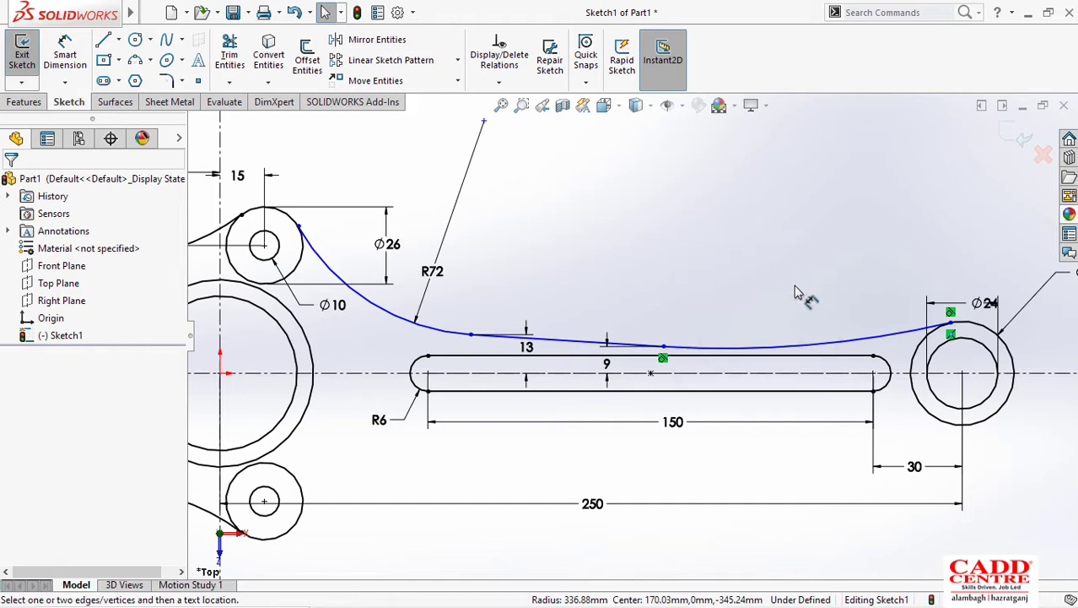
click(820, 339)
click(818, 325)
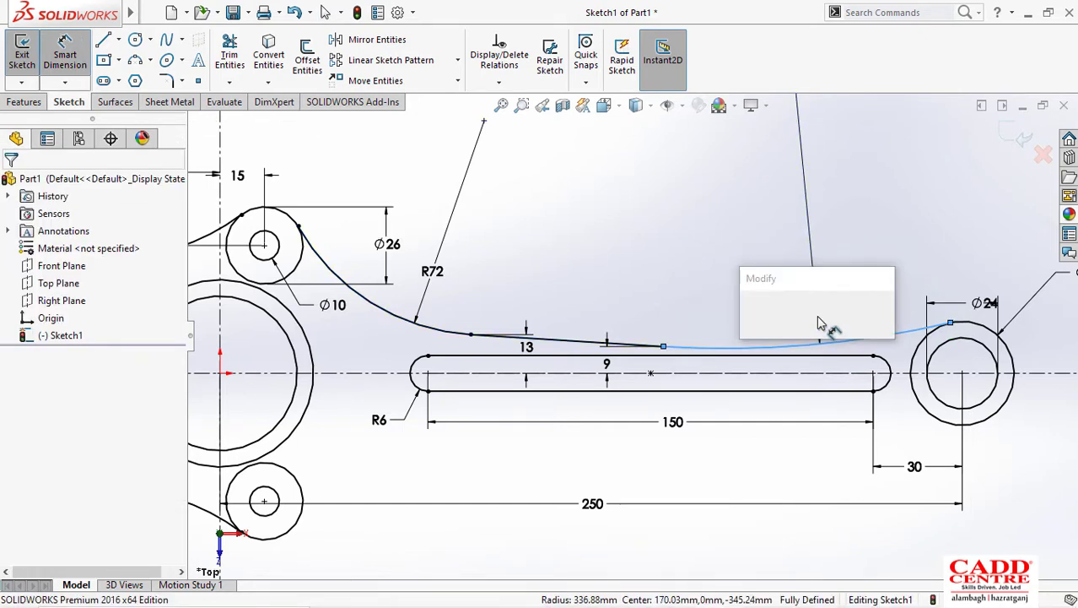
text(35)
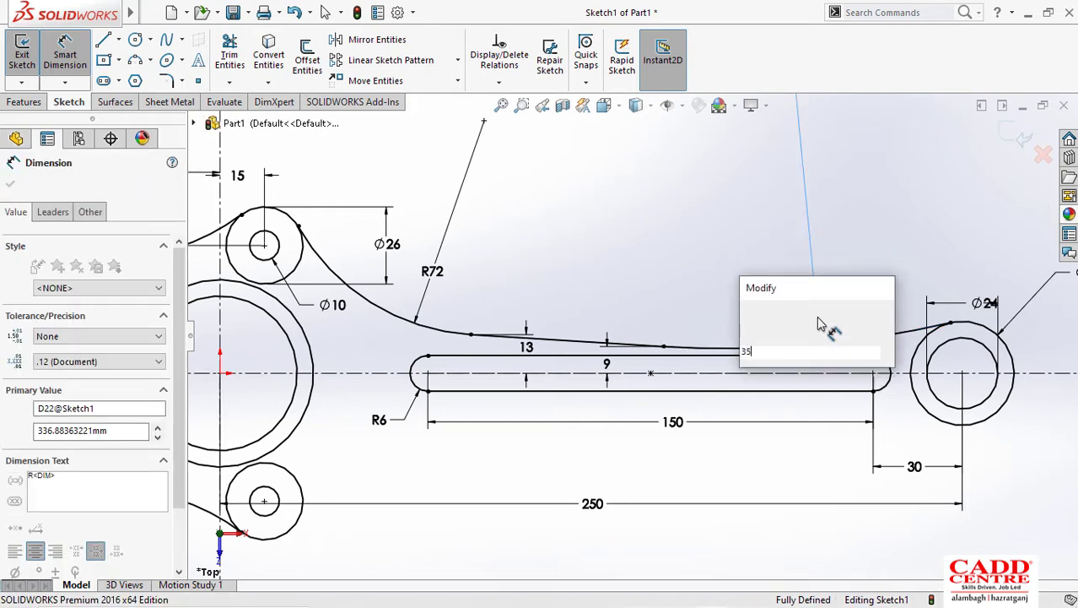
key(Return)
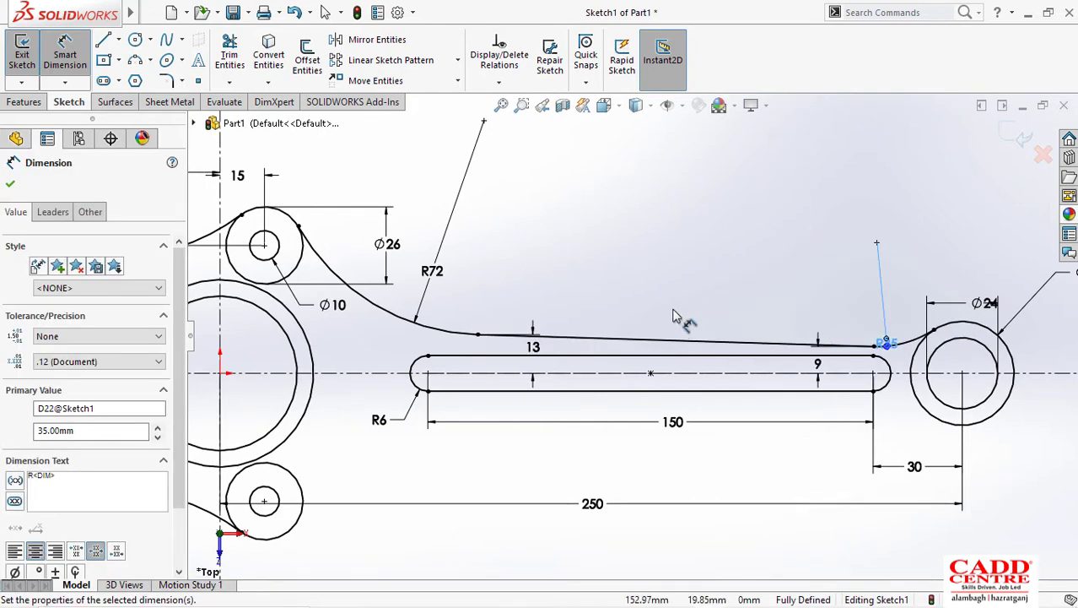
click(698, 301)
scroll(709, 301, up, 3)
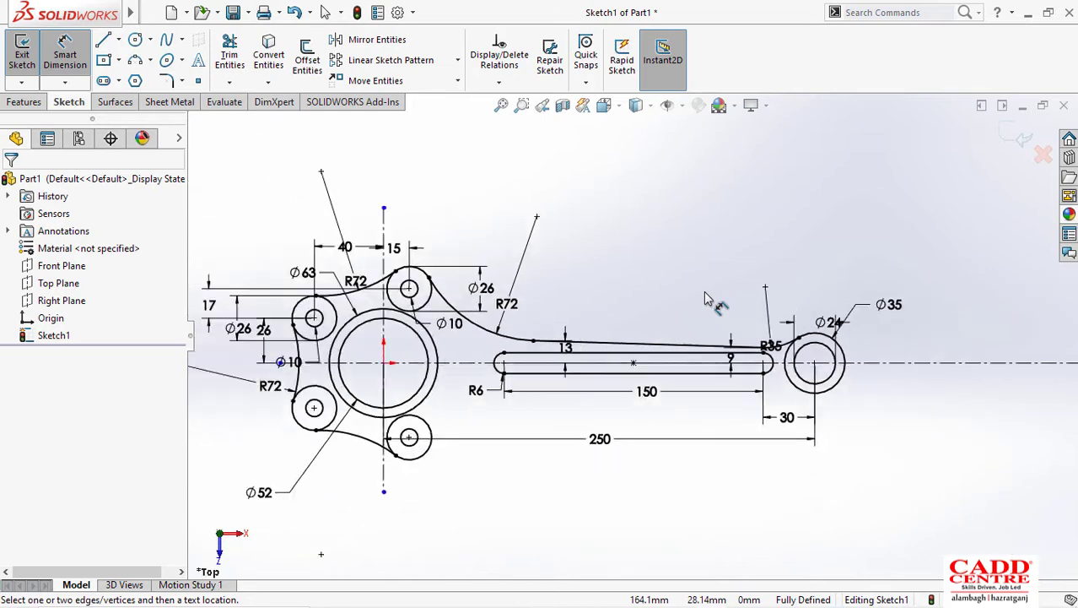
key(Escape)
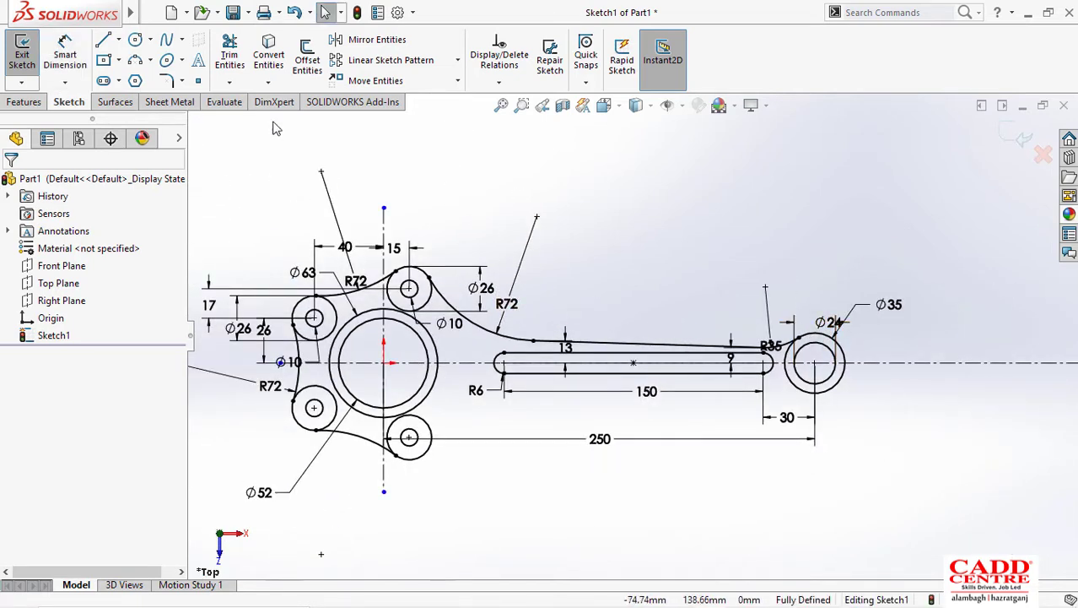
Step: Mirror the 72 mm big-end arc, the sloped shank line and the 35 mm small-end arc about the horizontal centerline
click(378, 40)
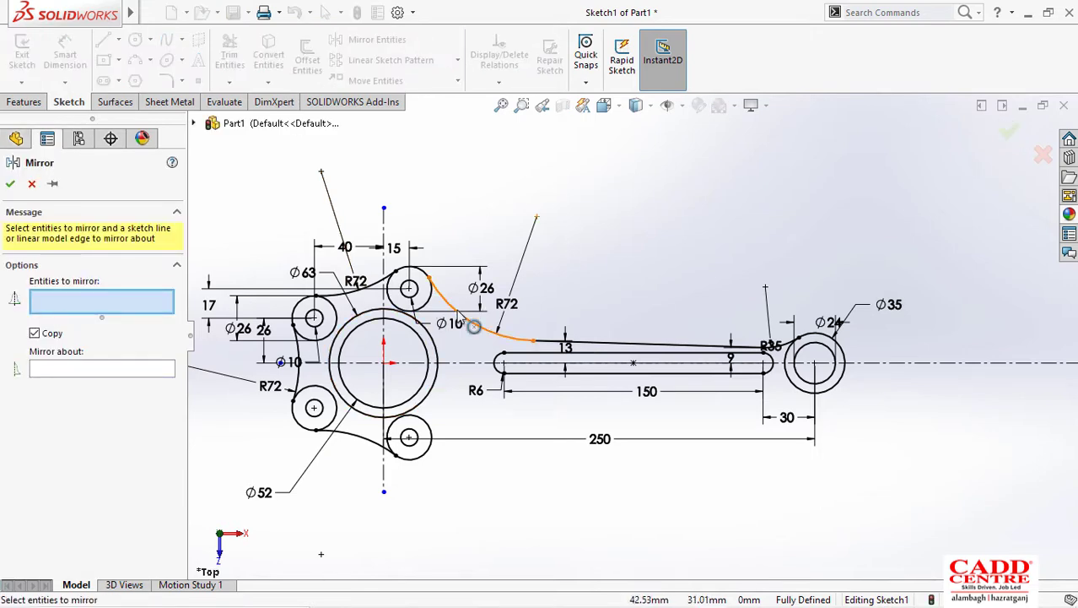
click(474, 326)
click(641, 344)
scroll(789, 355, down, 3)
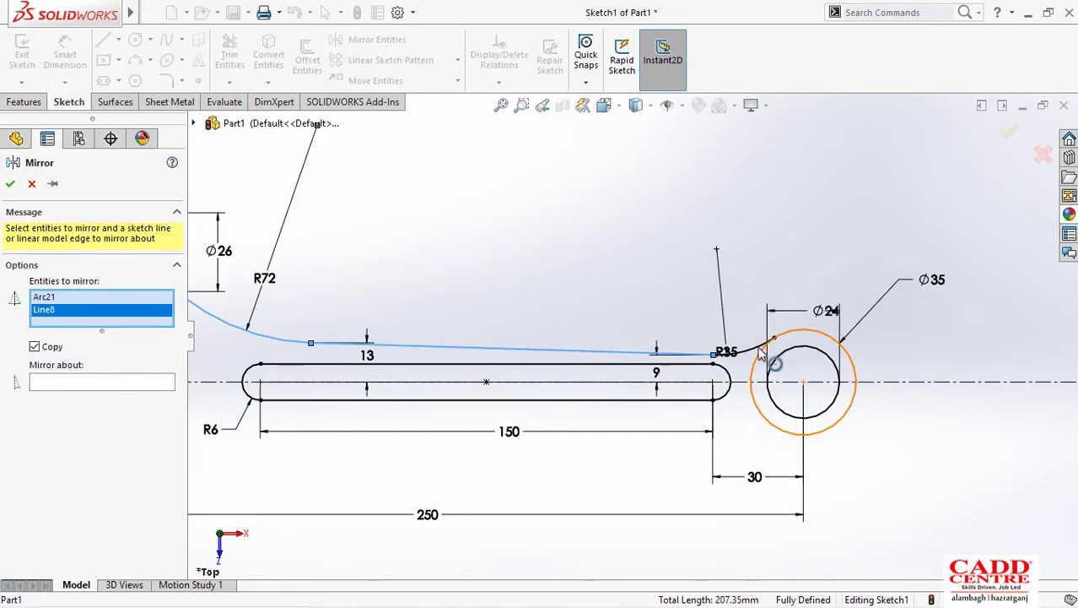
scroll(762, 354, down, 2)
click(732, 356)
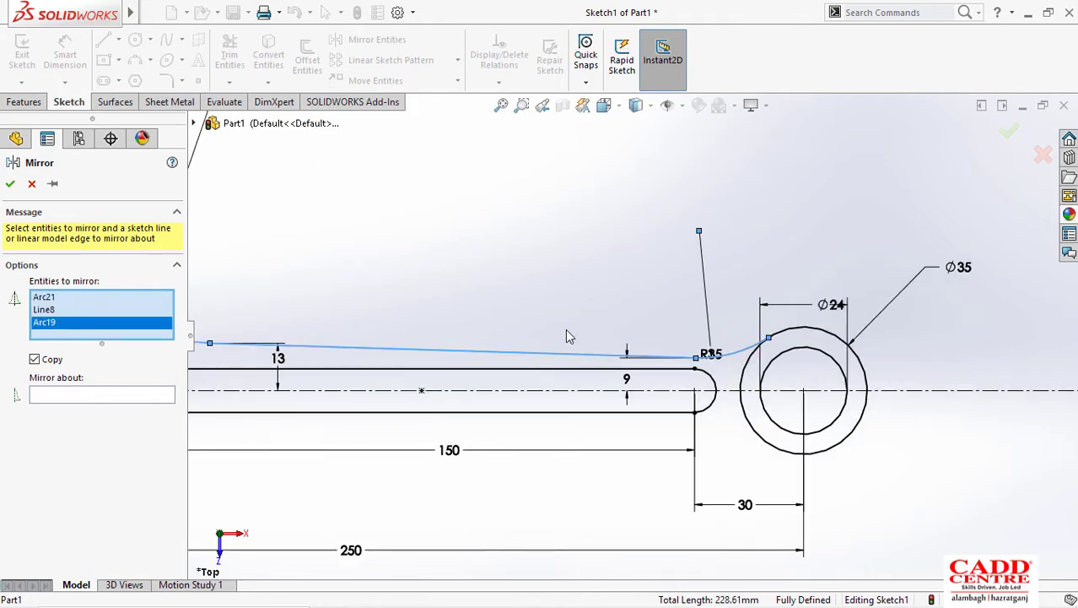
scroll(564, 329, up, 3)
click(87, 392)
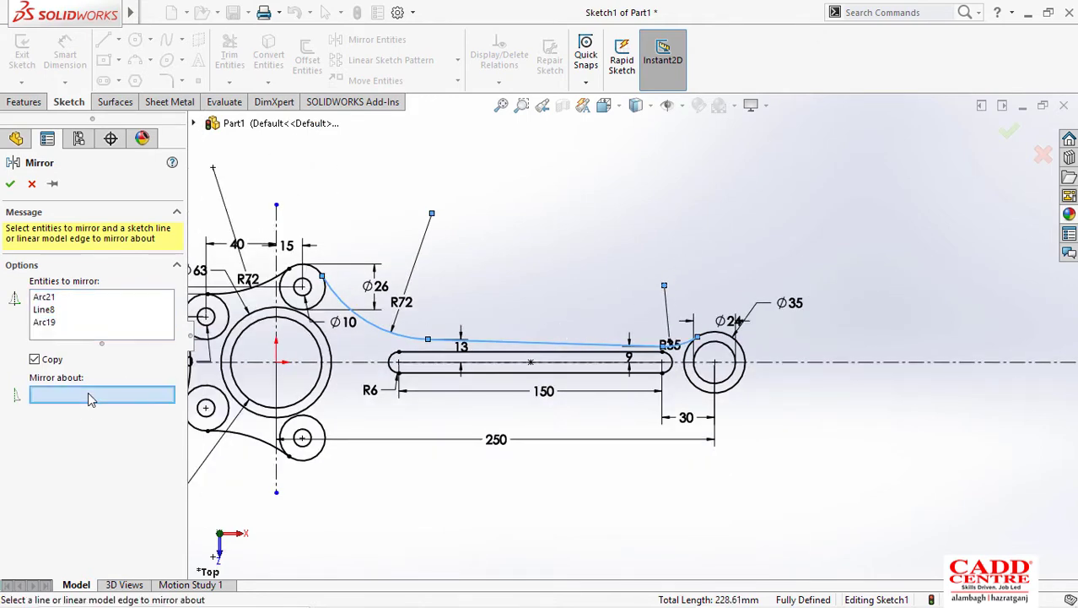
click(871, 362)
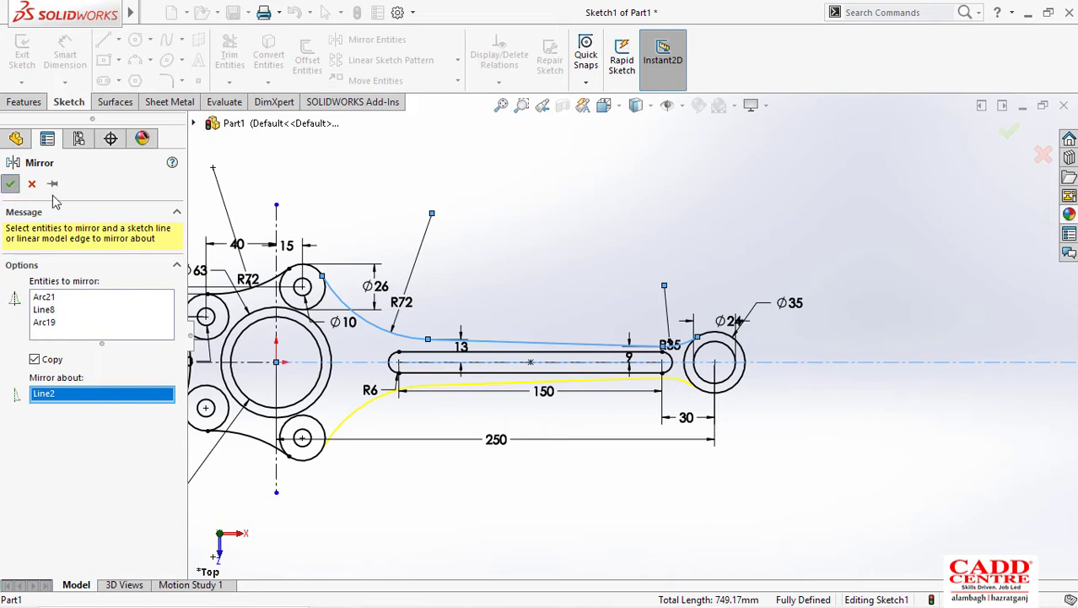
click(10, 183)
scroll(608, 358, up, 3)
scroll(522, 366, down, 3)
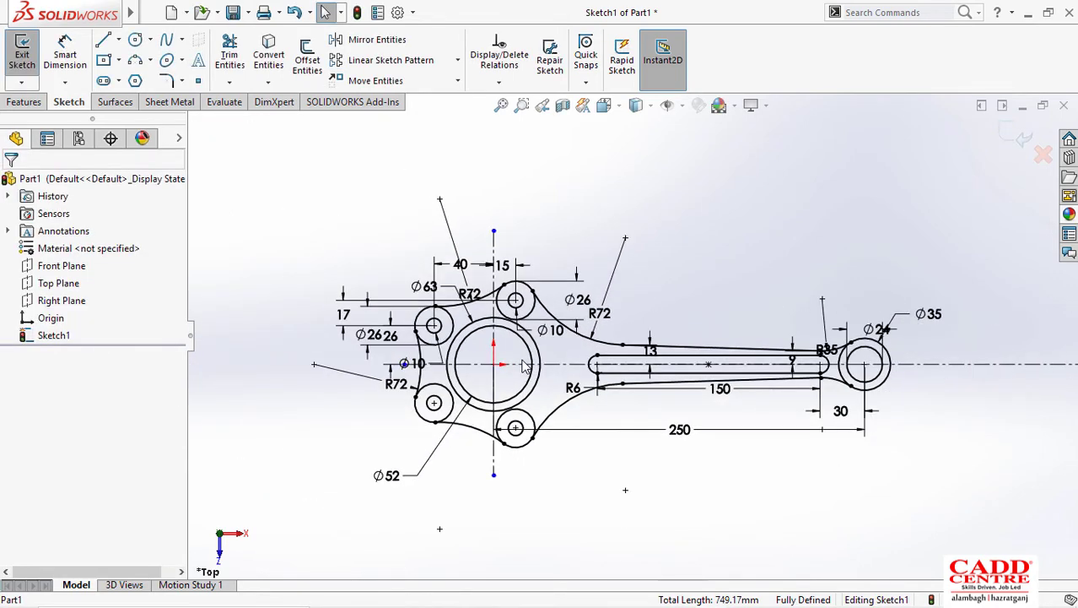
Step: Switch to the reference drawing in Photos, examine the top and section views of the rod, and return to SOLIDWORKS
key(super+Tab)
click(502, 143)
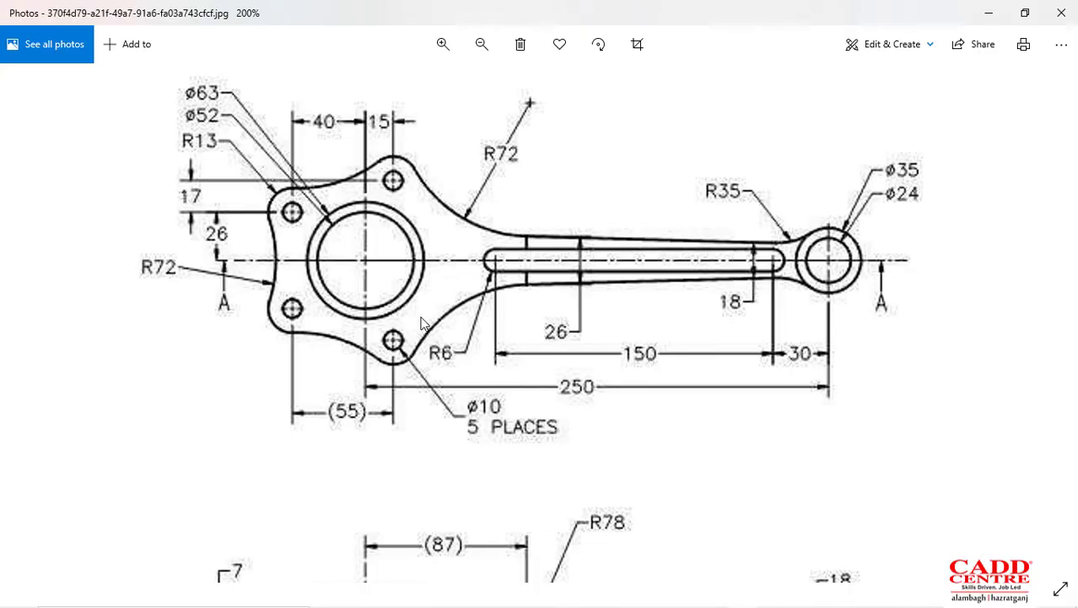
scroll(499, 368, down, 1)
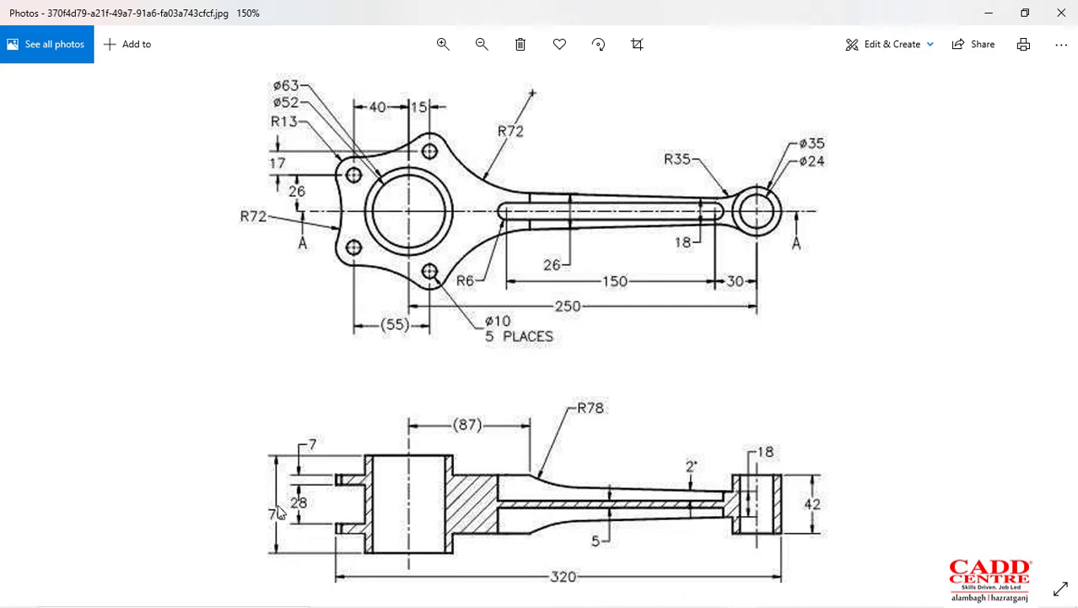
click(988, 13)
Step: Trim away the whole slot outline inside the shank with Power trim, accepting that the slot entity is destroyed
scroll(810, 337, up, 2)
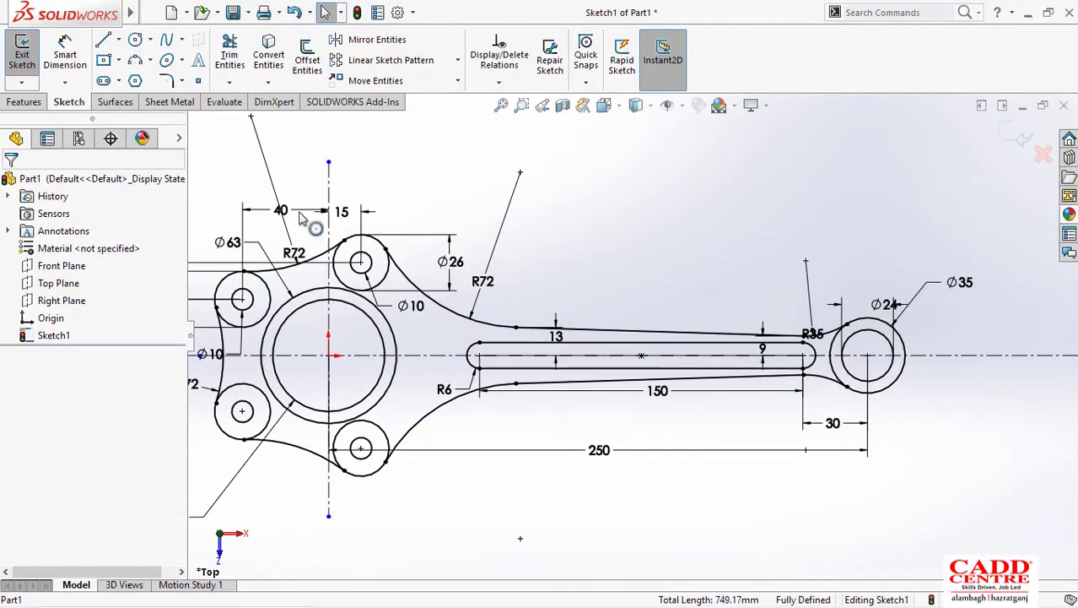
click(230, 56)
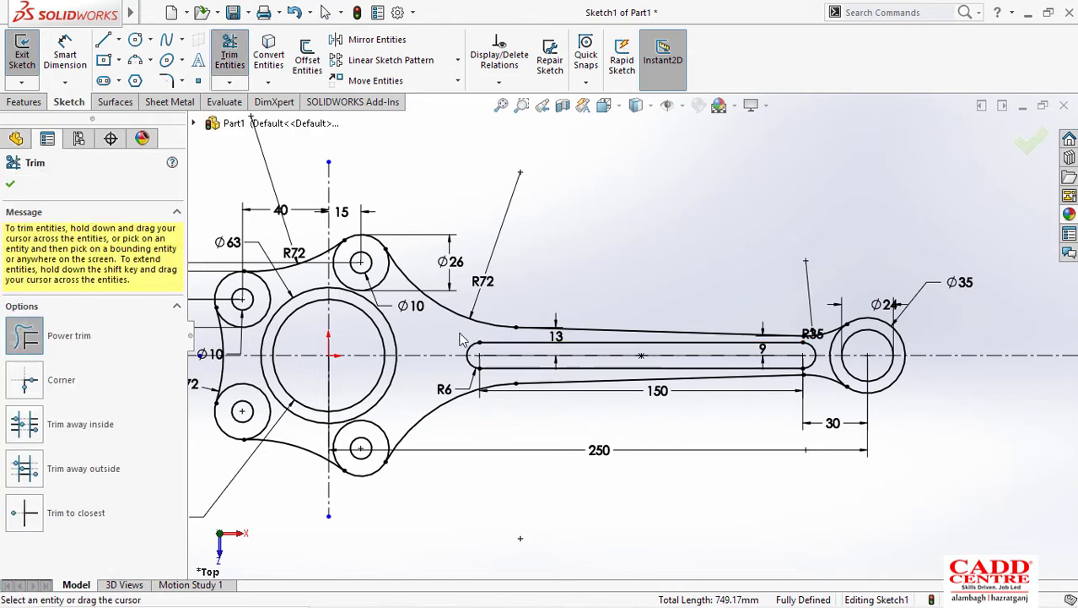
click(474, 350)
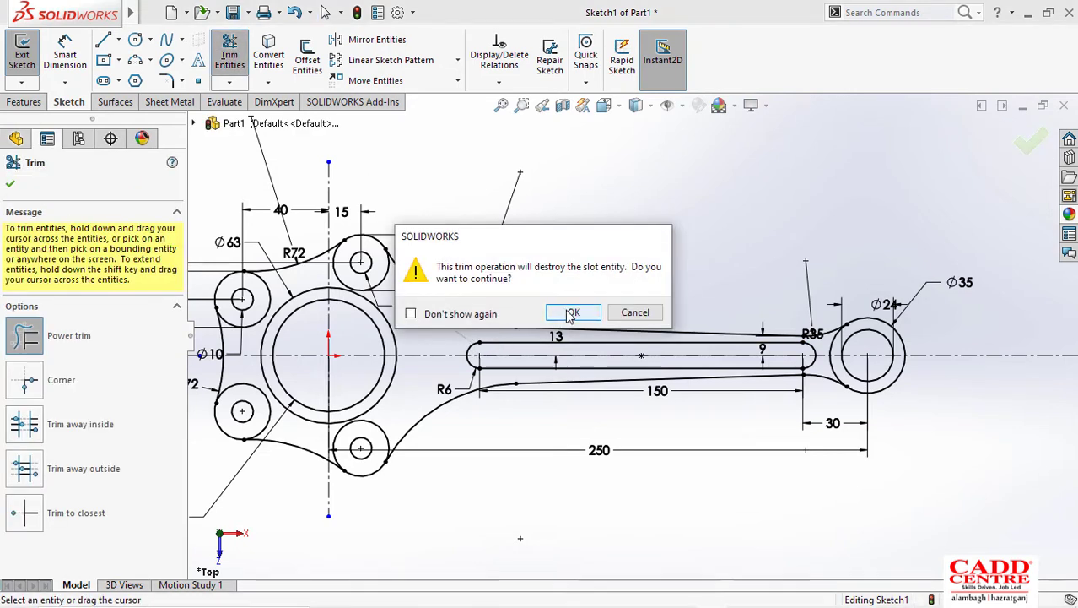
click(573, 311)
drag(513, 344, 549, 344)
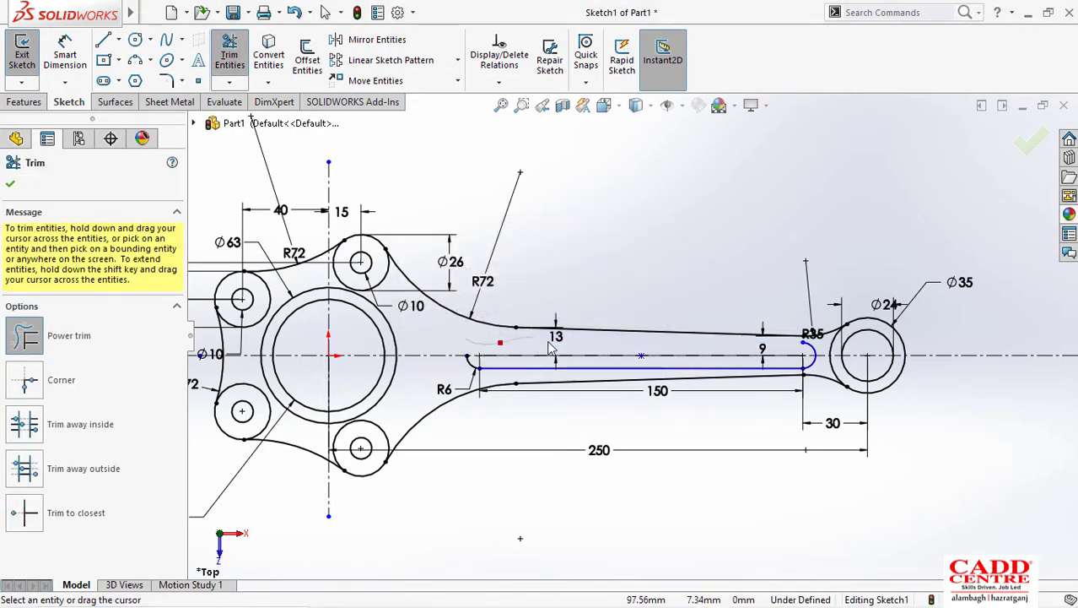
click(810, 346)
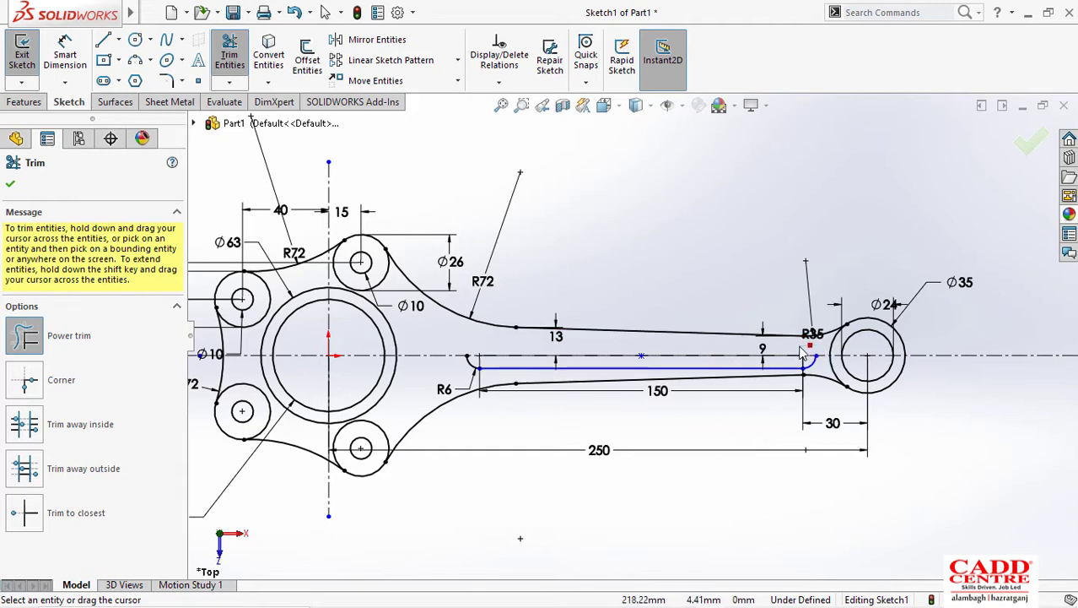
mouse_move(827, 374)
mouse_down()
mouse_move(515, 380)
mouse_move(456, 367)
mouse_up()
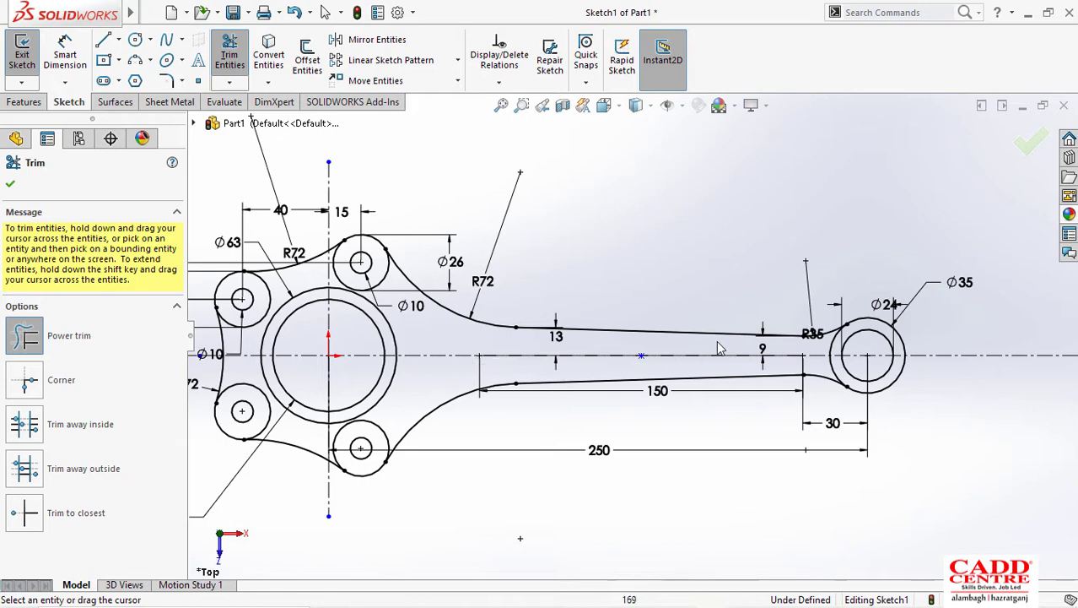
Step: Trim the part of the 35 mm small-end circle that lies inside the shank outline between the two blend arcs
scroll(827, 346, down, 2)
drag(819, 343, 810, 370)
scroll(817, 346, up, 5)
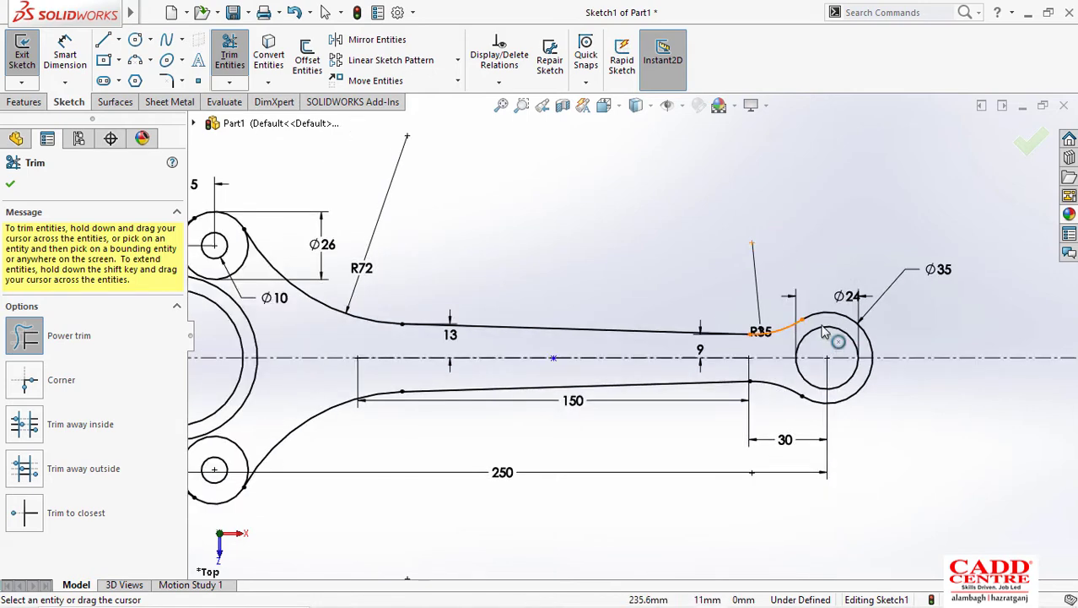
Step: Trim the inner portions of the four 26 mm lug circles so only their outer arcs join the big-end outline
scroll(369, 298, down, 4)
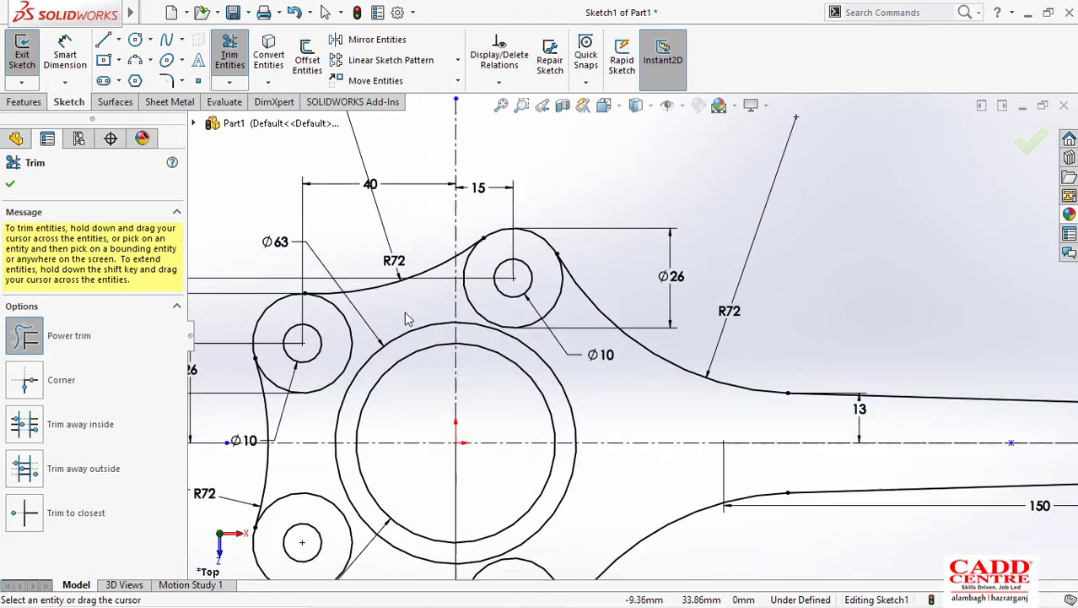
drag(568, 321, 549, 309)
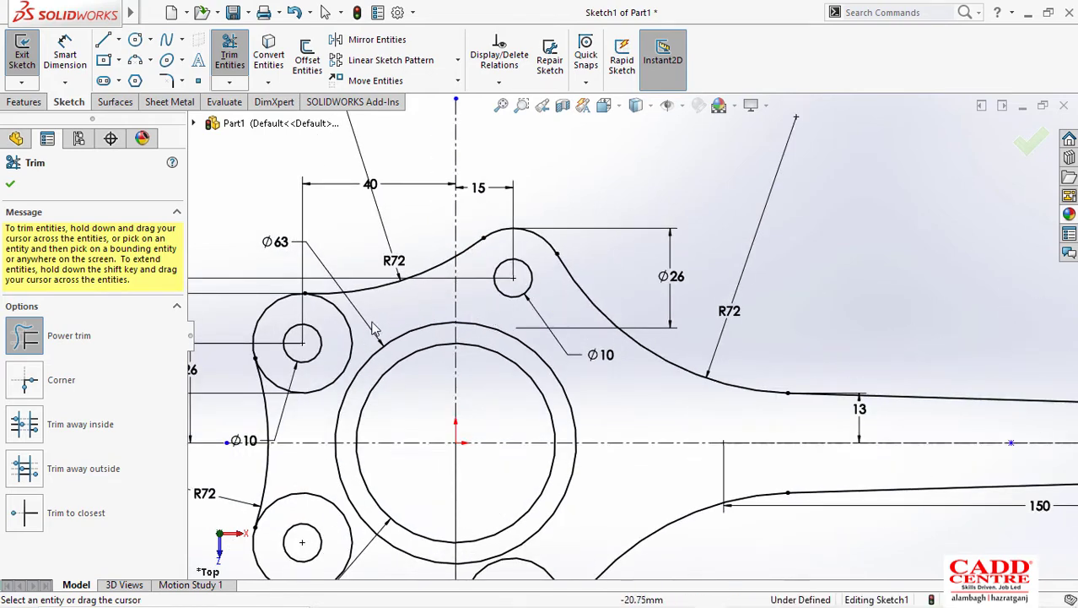
drag(343, 341, 353, 335)
scroll(353, 335, up, 1)
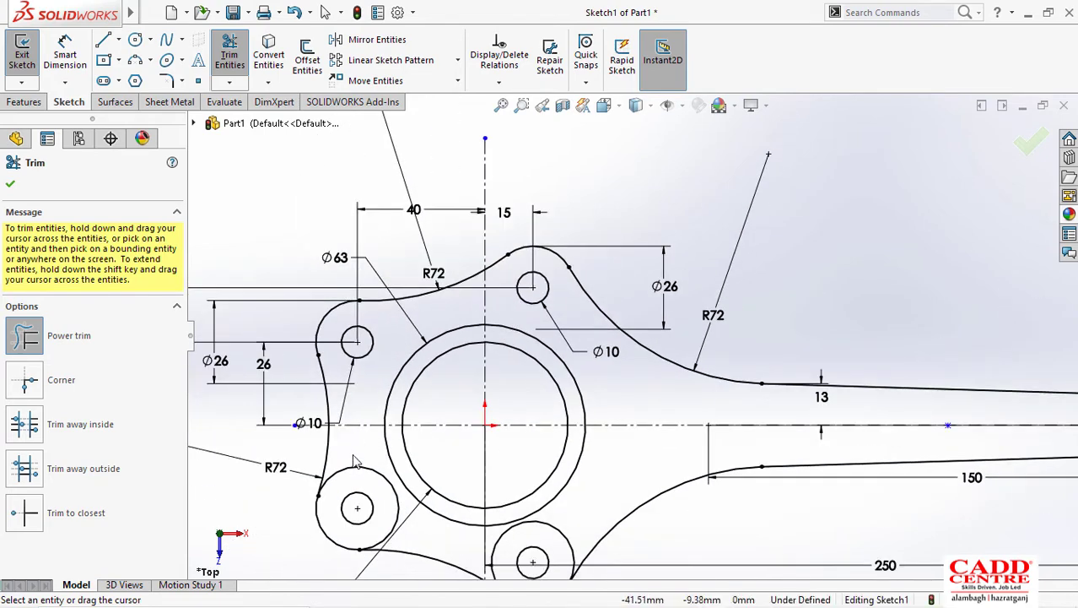
mouse_move(381, 488)
mouse_down()
mouse_move(512, 511)
mouse_move(574, 467)
mouse_up()
scroll(576, 460, up, 3)
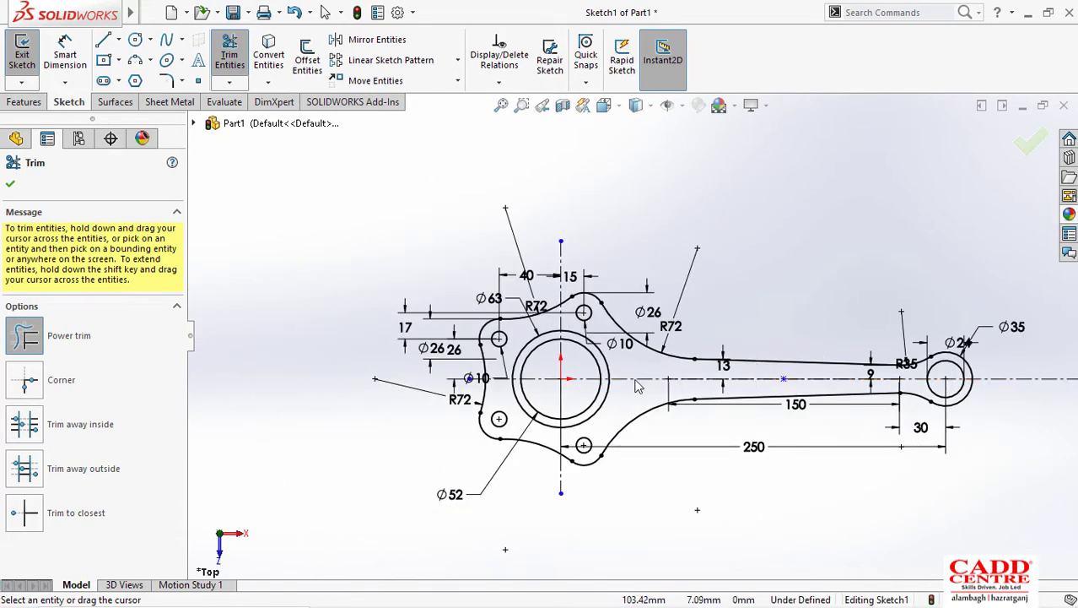
Step: Trim away the 52 mm circle inside the 63 mm big-end circle and finish trimming
scroll(639, 387, down, 2)
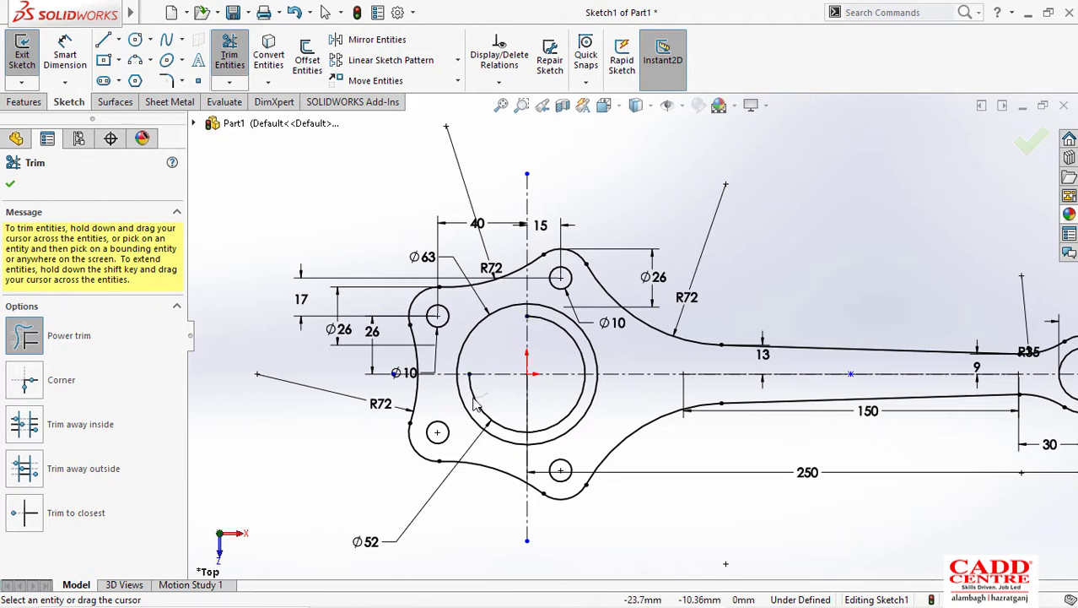
drag(486, 402, 472, 403)
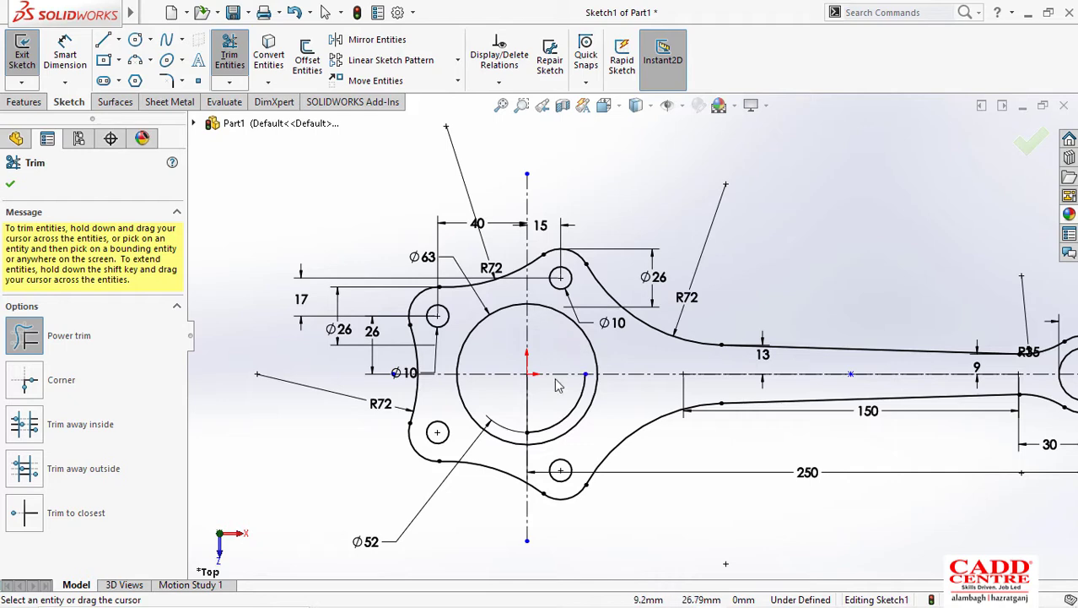
drag(559, 386, 579, 418)
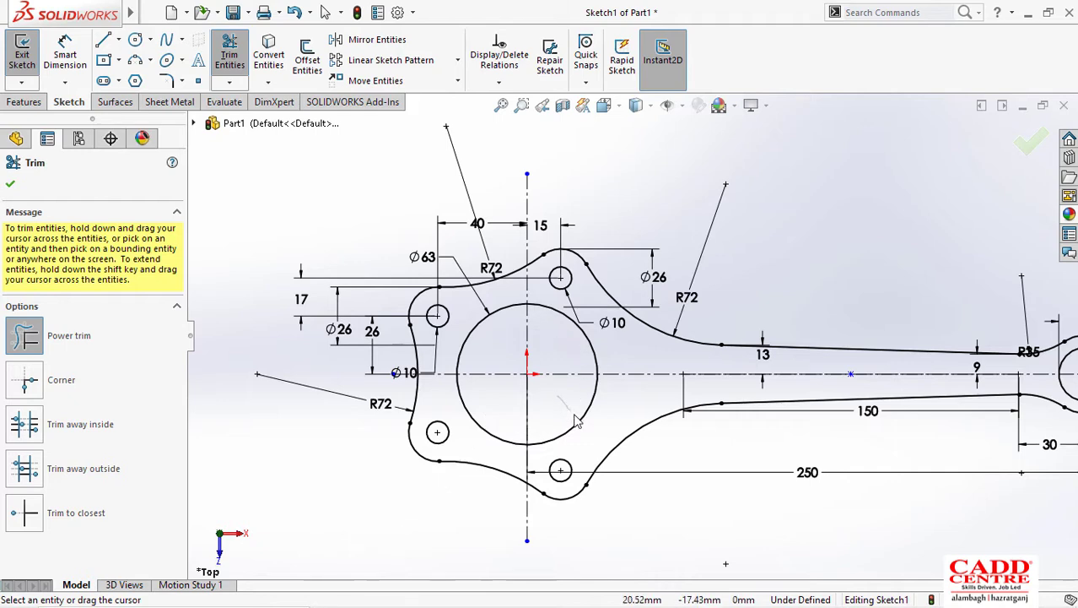
click(13, 186)
scroll(588, 372, up, 5)
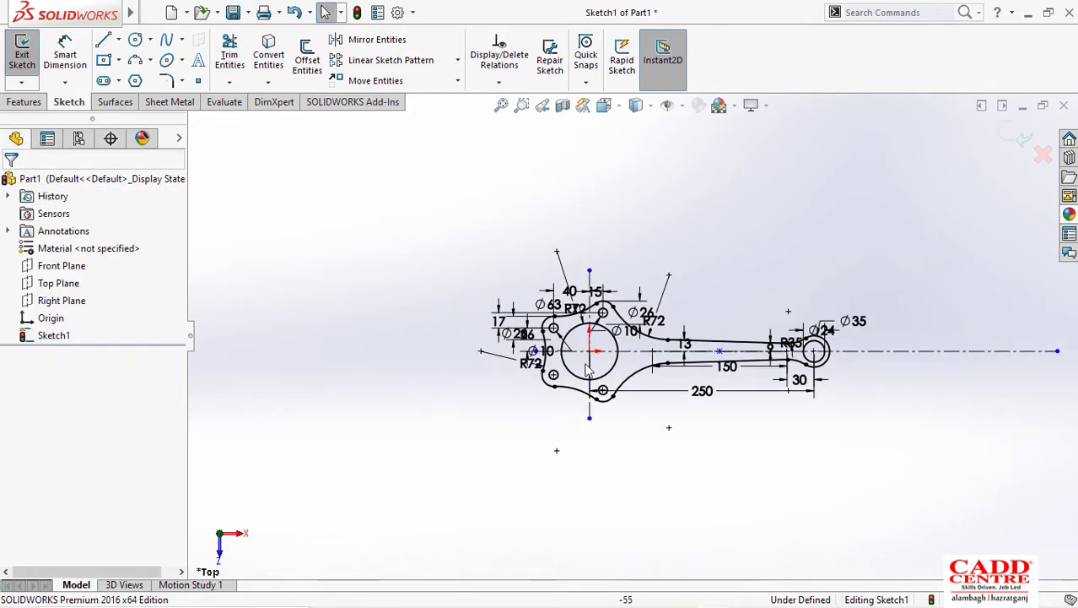
scroll(644, 366, down, 3)
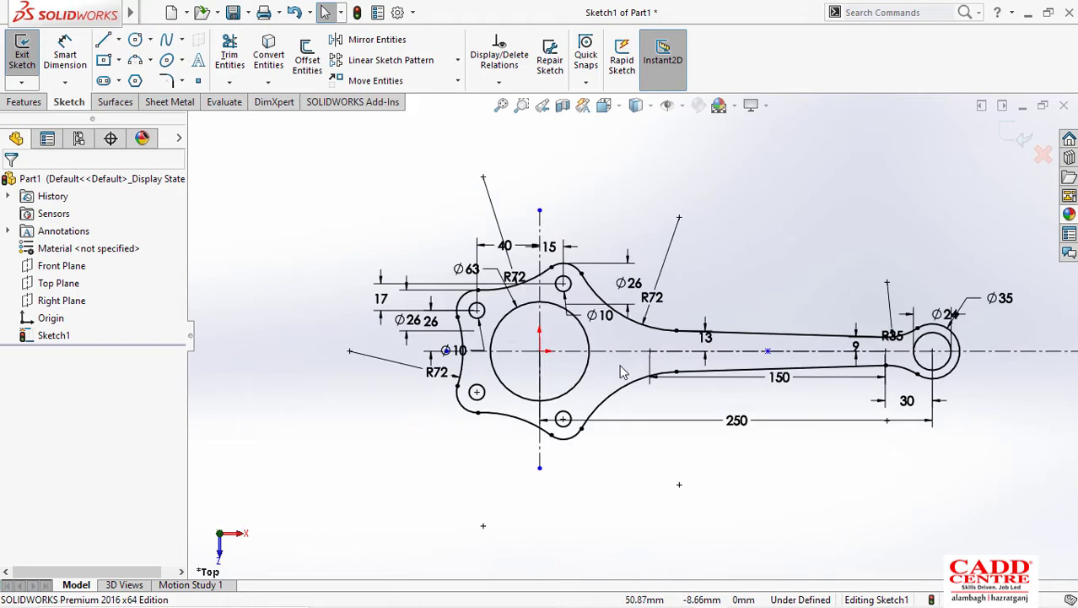
scroll(621, 371, up, 3)
scroll(737, 348, down, 2)
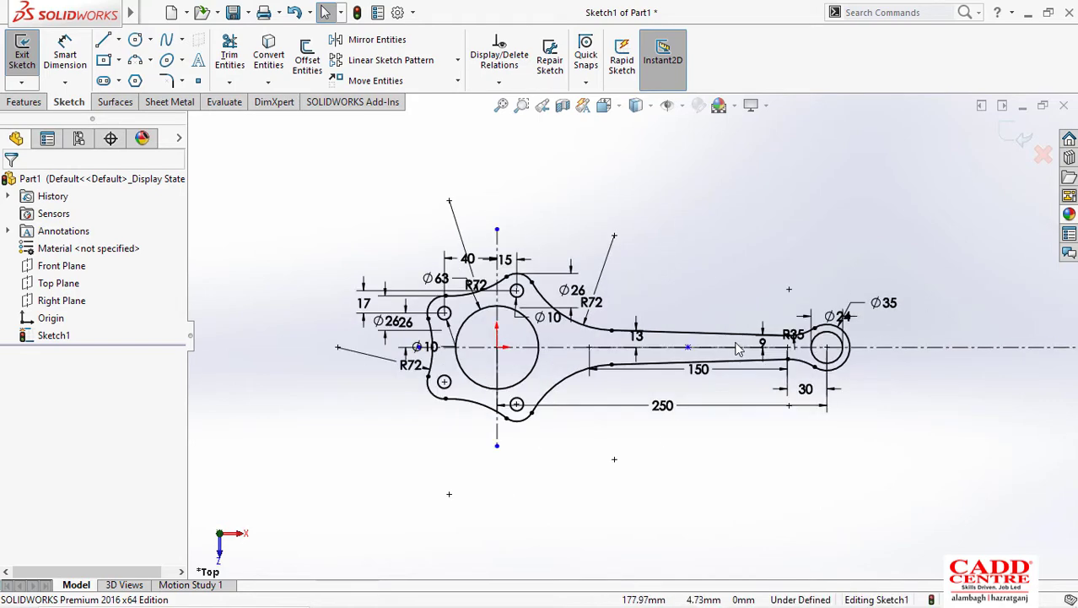
Step: Close the trimmed outline sketch and start a boss extrusion of the master rod profile
click(1013, 135)
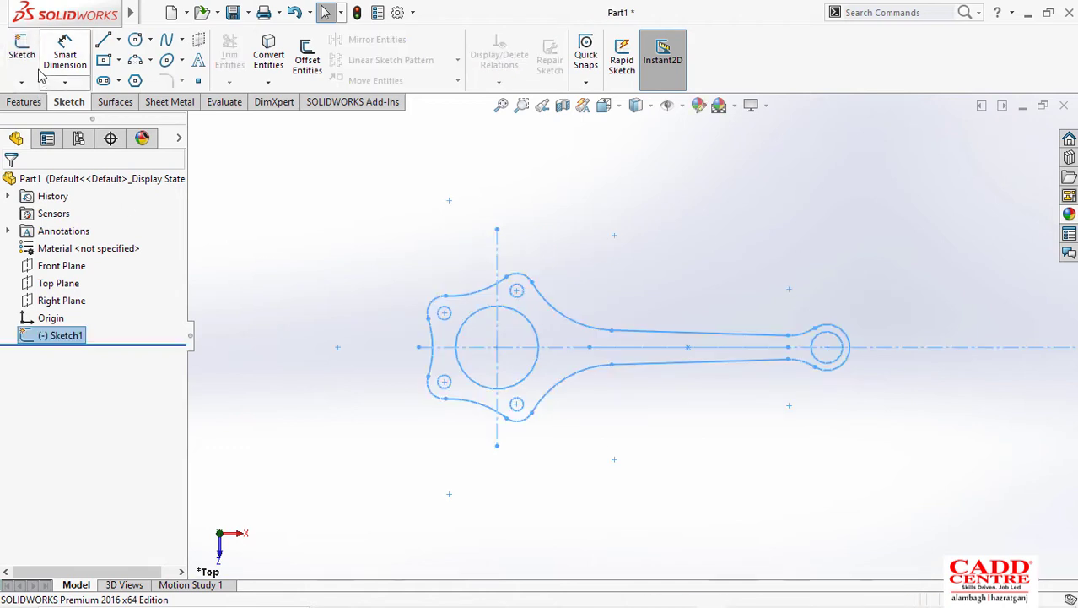
click(21, 102)
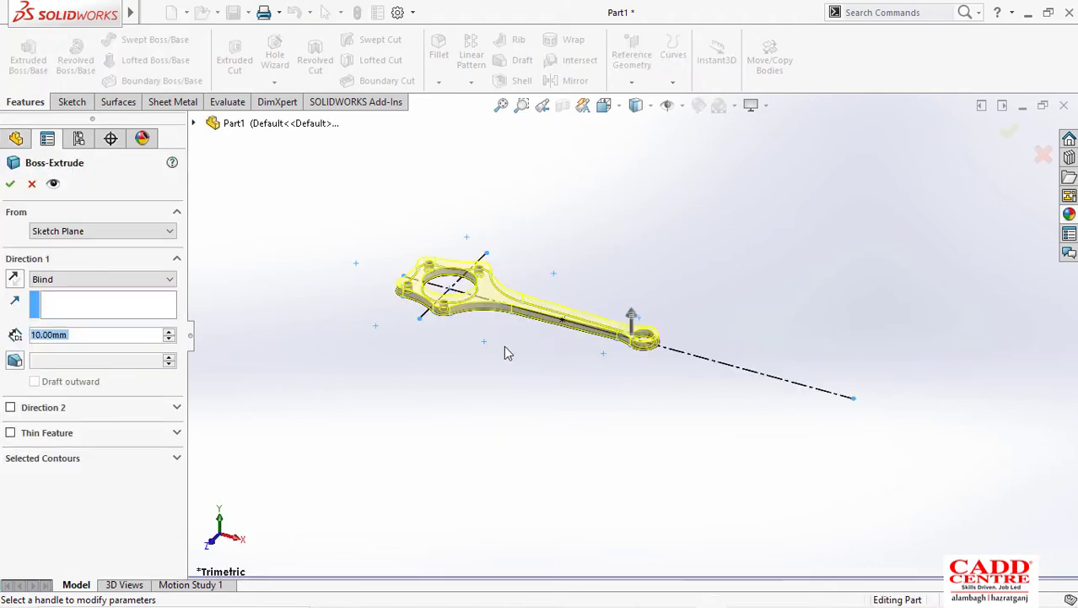
scroll(463, 317, up, 5)
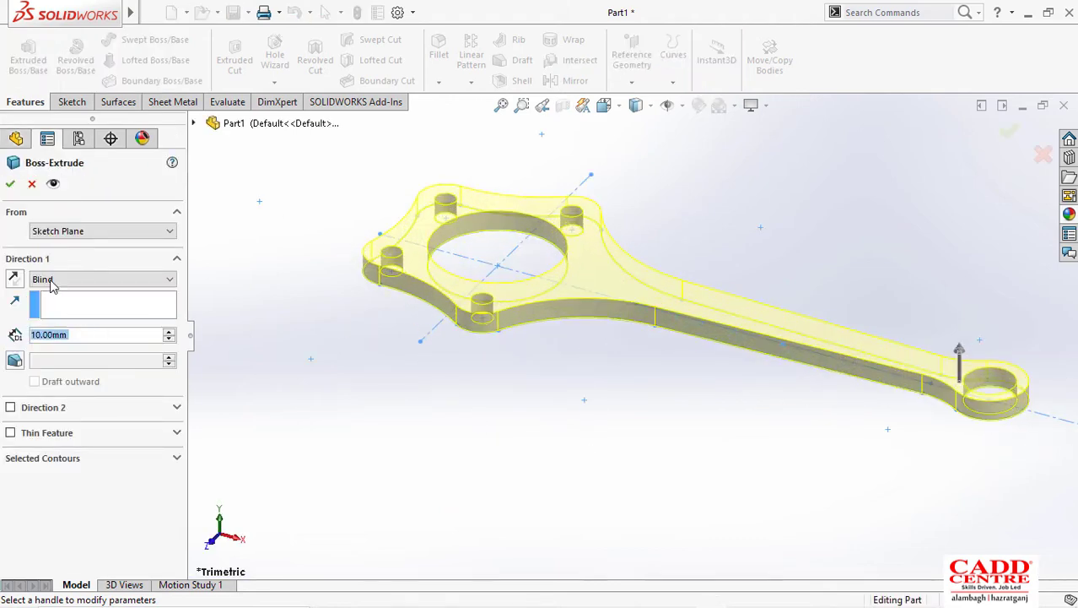
Step: Examine the reference drawing's section view for the overall height of the big end
mouse_move(496, 594)
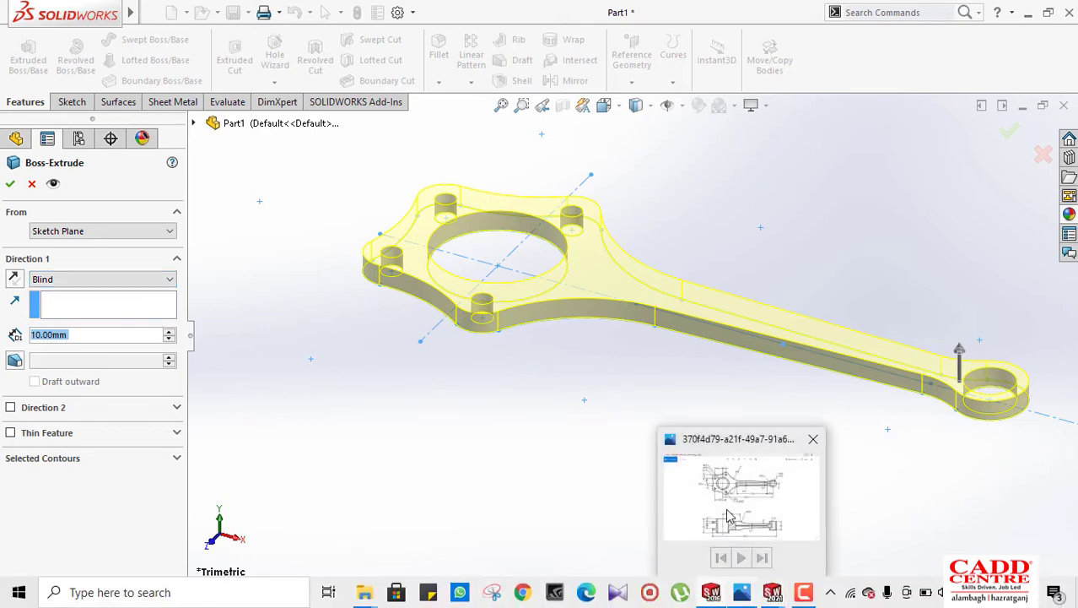
click(739, 595)
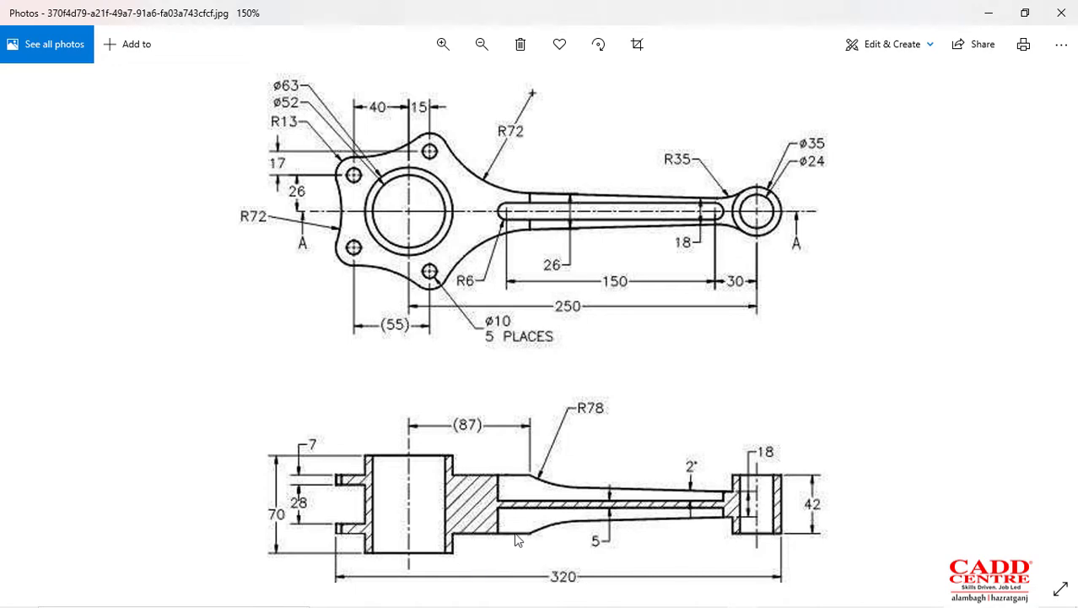
click(986, 15)
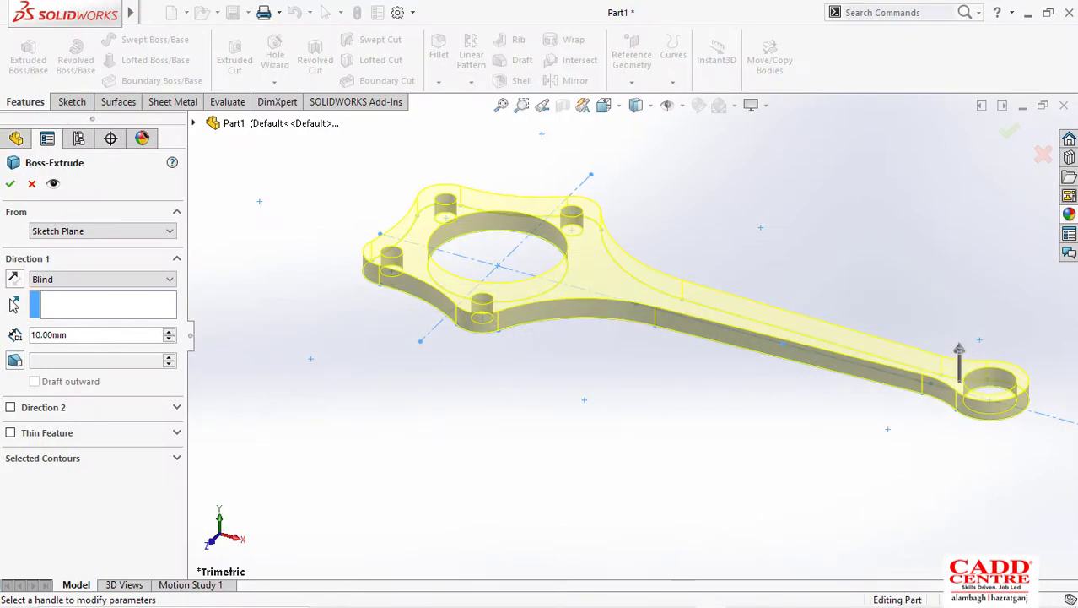
drag(74, 338, 4, 335)
mouse_move(417, 584)
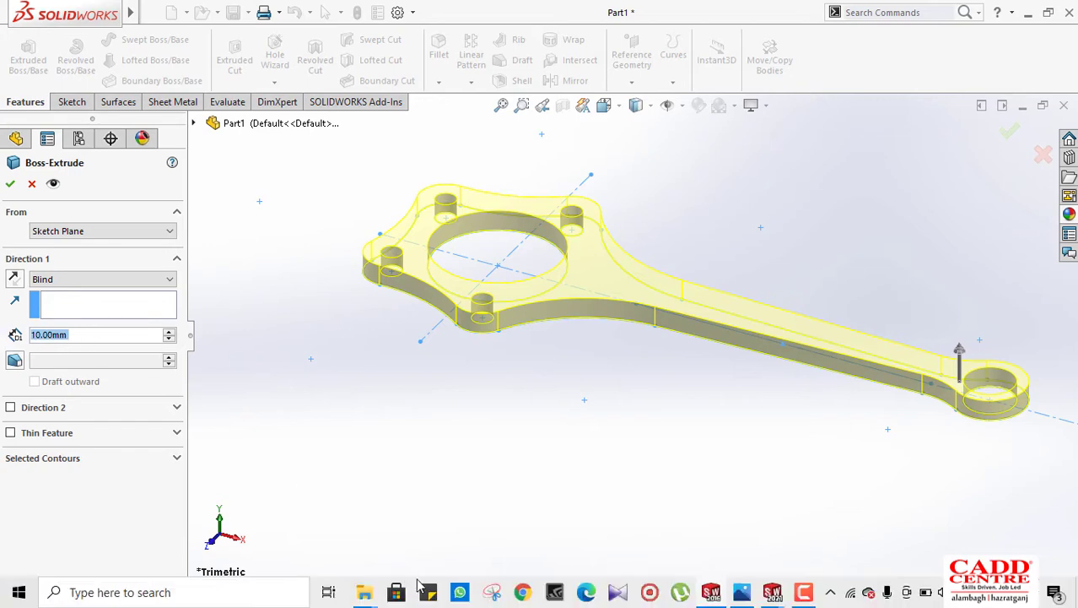
mouse_move(742, 592)
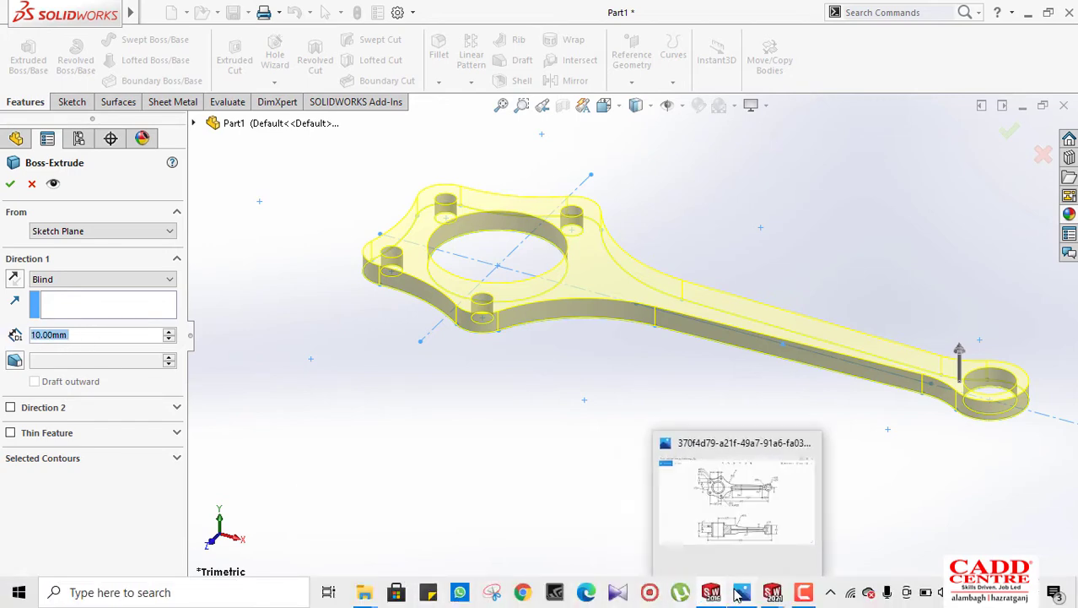
click(733, 508)
key(alt+Tab)
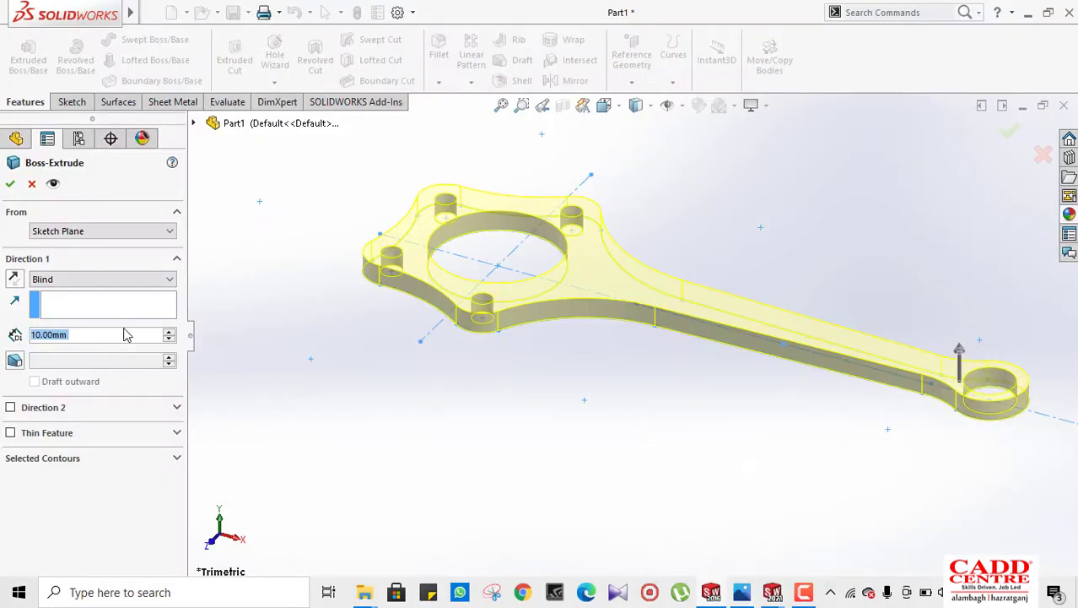
Step: Extrude the rod profile 70 mm in total with the Mid Plane end condition
text(70)
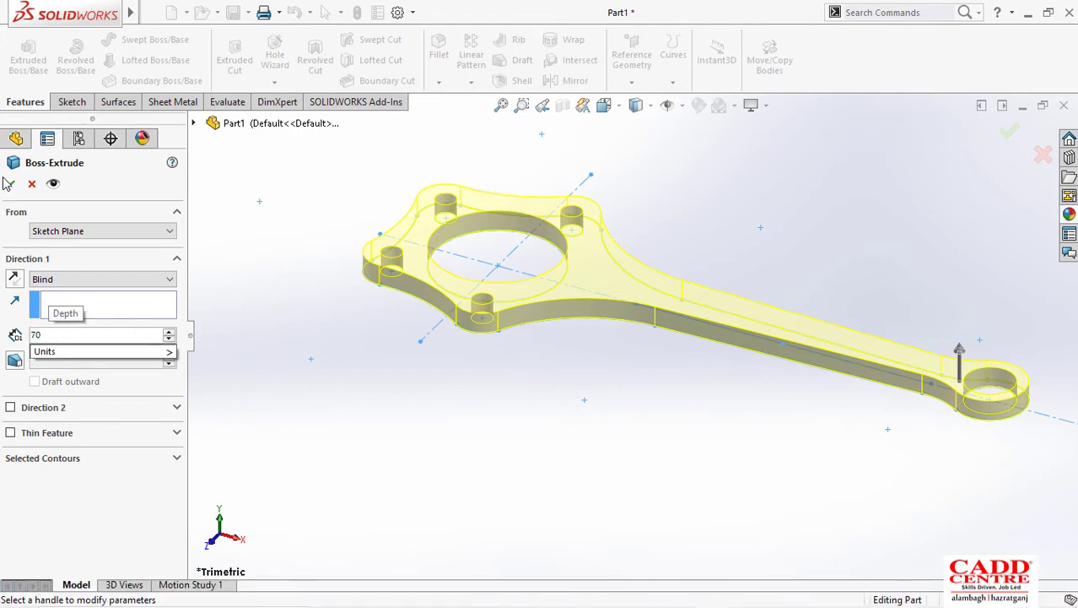
key(Return)
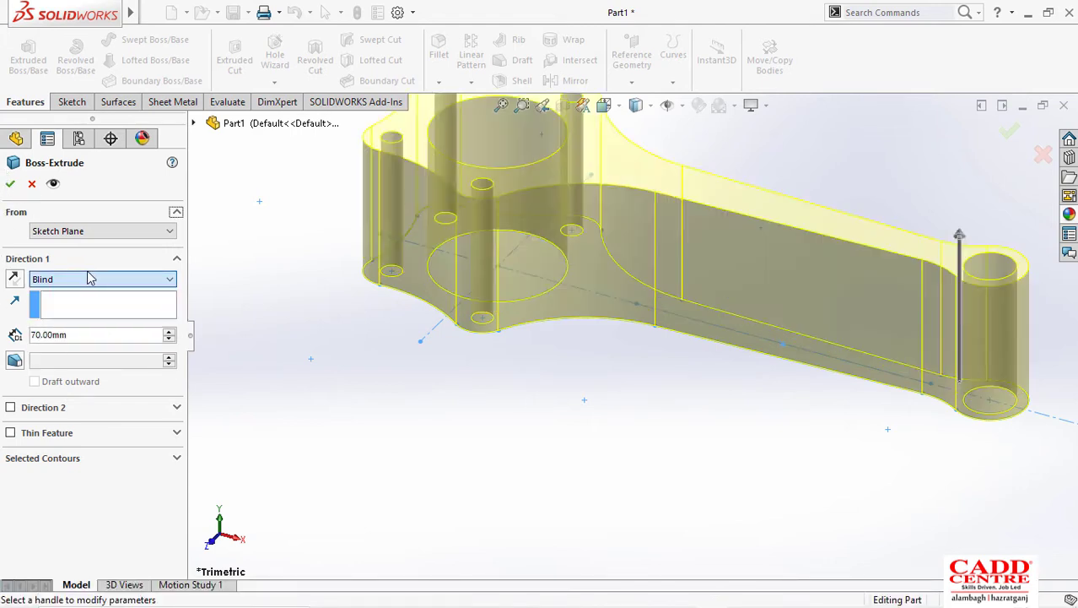
click(90, 279)
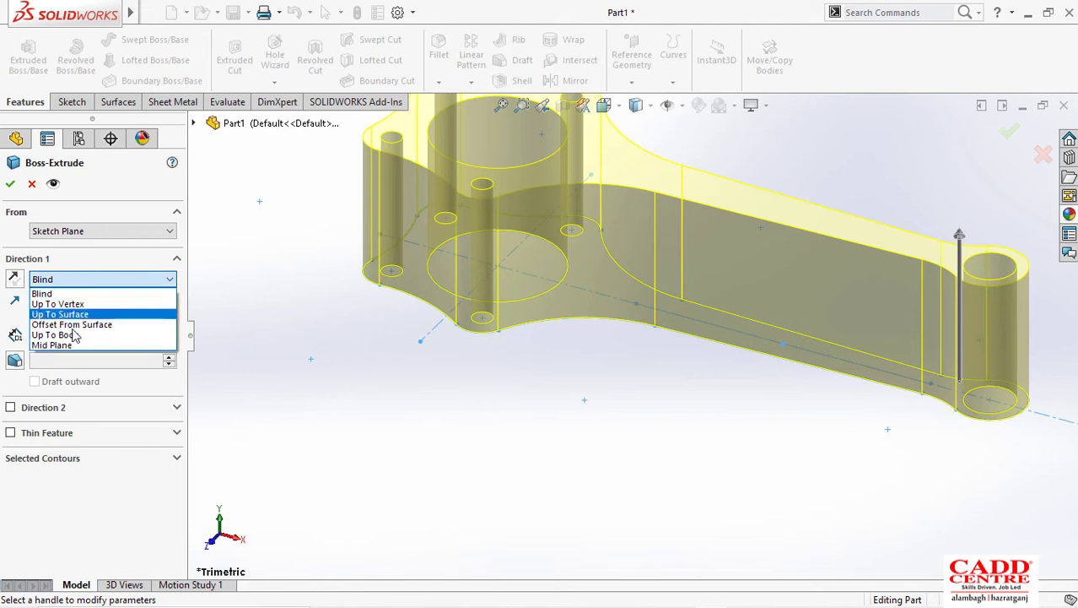
click(74, 346)
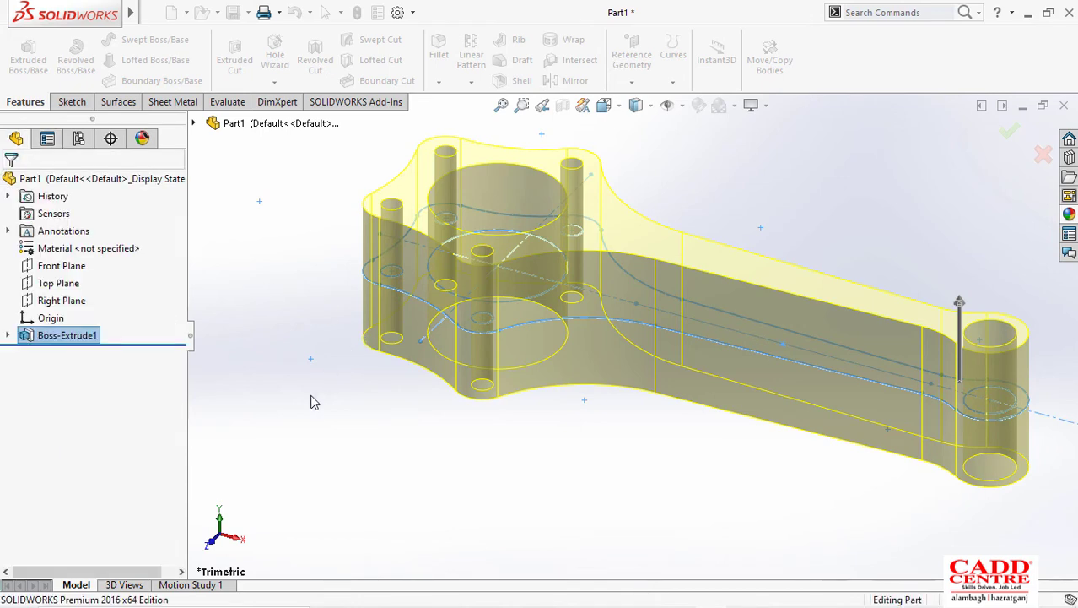
middle_drag(469, 336, 512, 400)
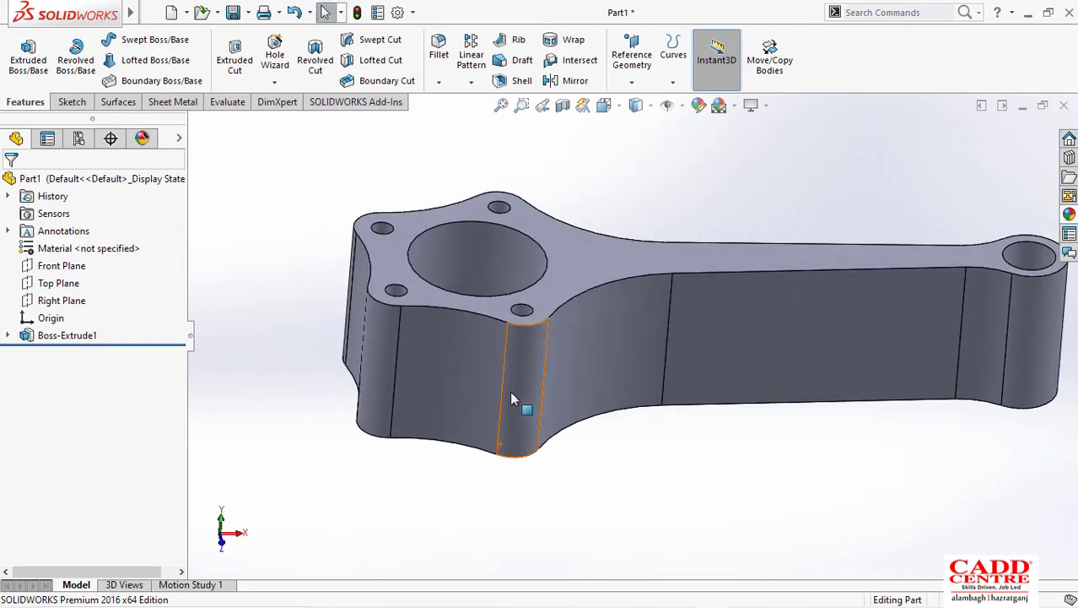
Step: Check the section view in the reference drawing and open a new sketch on the Front Plane
mouse_move(655, 601)
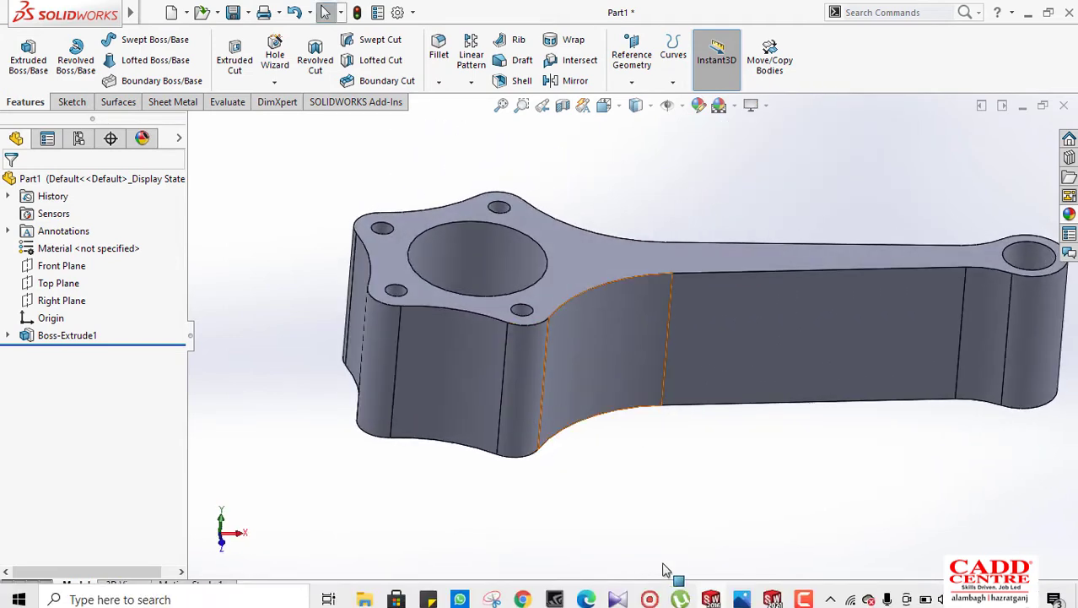
click(739, 593)
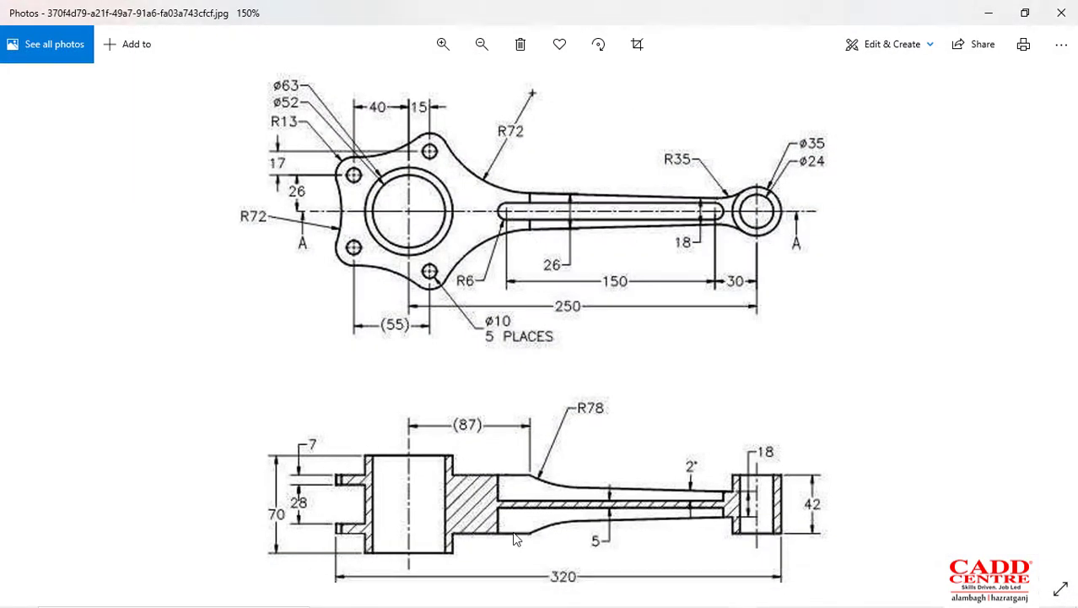
click(989, 12)
click(60, 283)
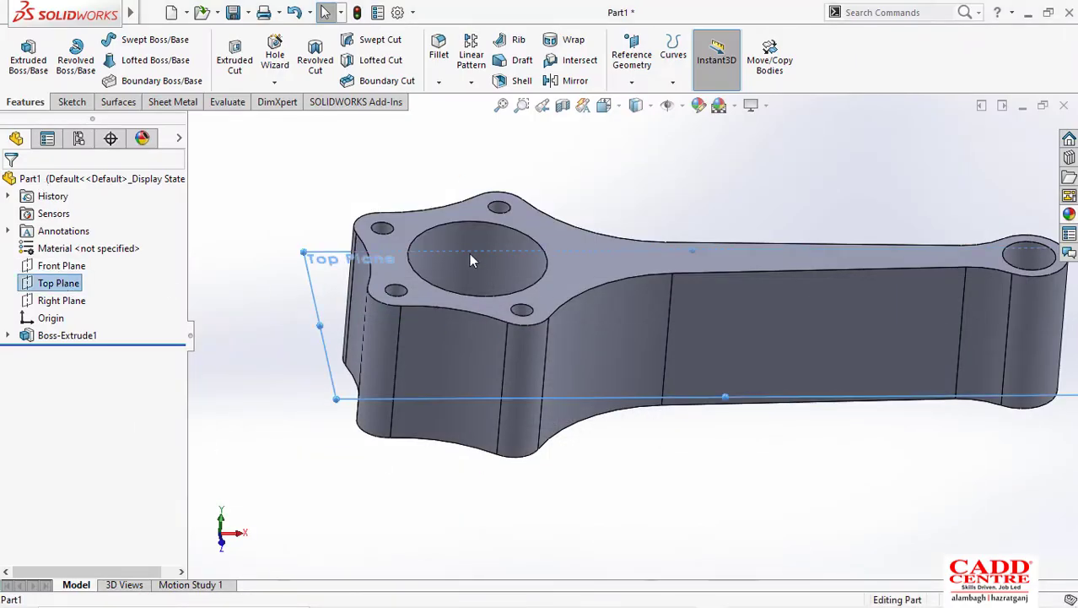
middle_drag(472, 258, 451, 281)
click(60, 300)
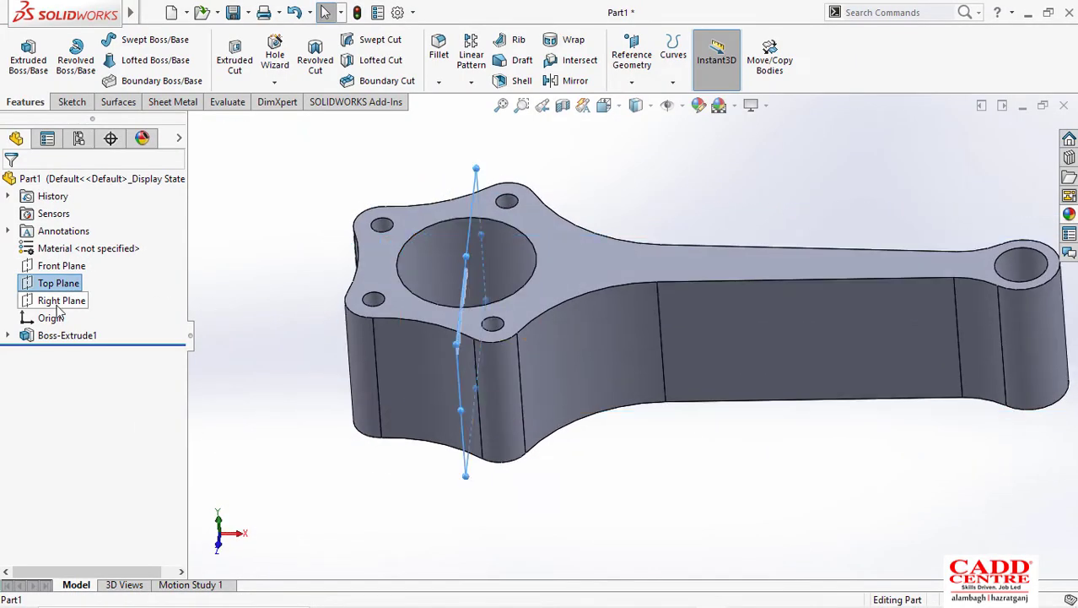
click(51, 269)
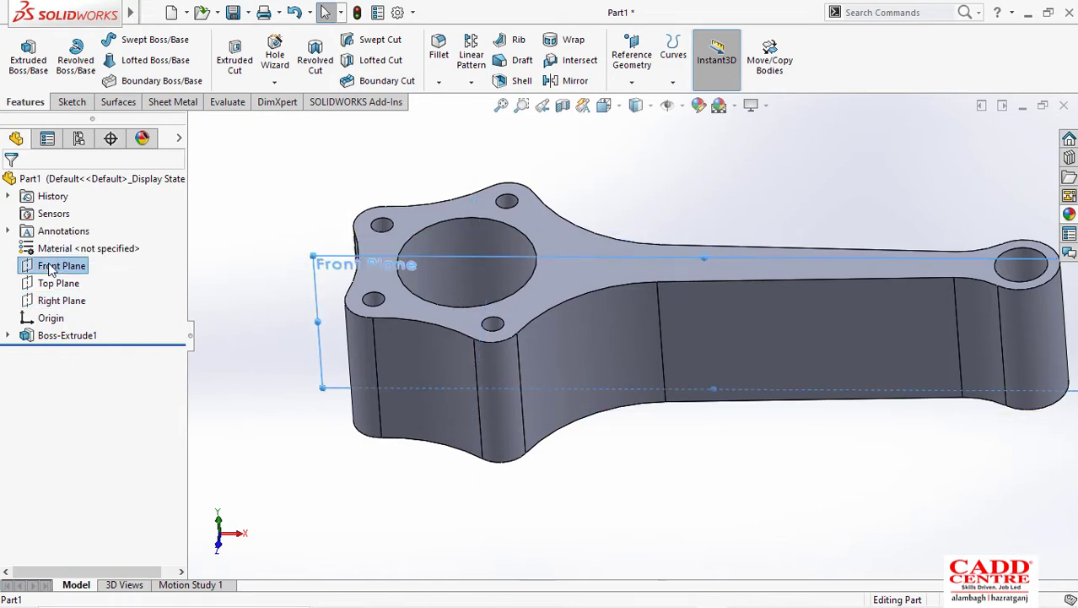
right_click(52, 268)
click(65, 242)
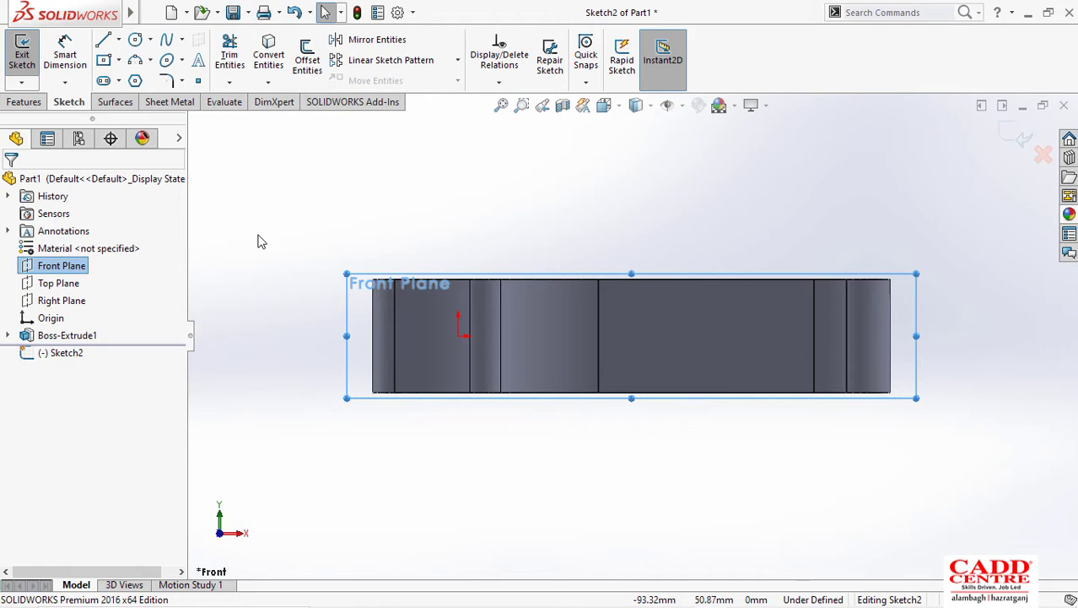
Step: Draw a horizontal centerline from the origin outward past the big end of the rod
scroll(547, 336, down, 3)
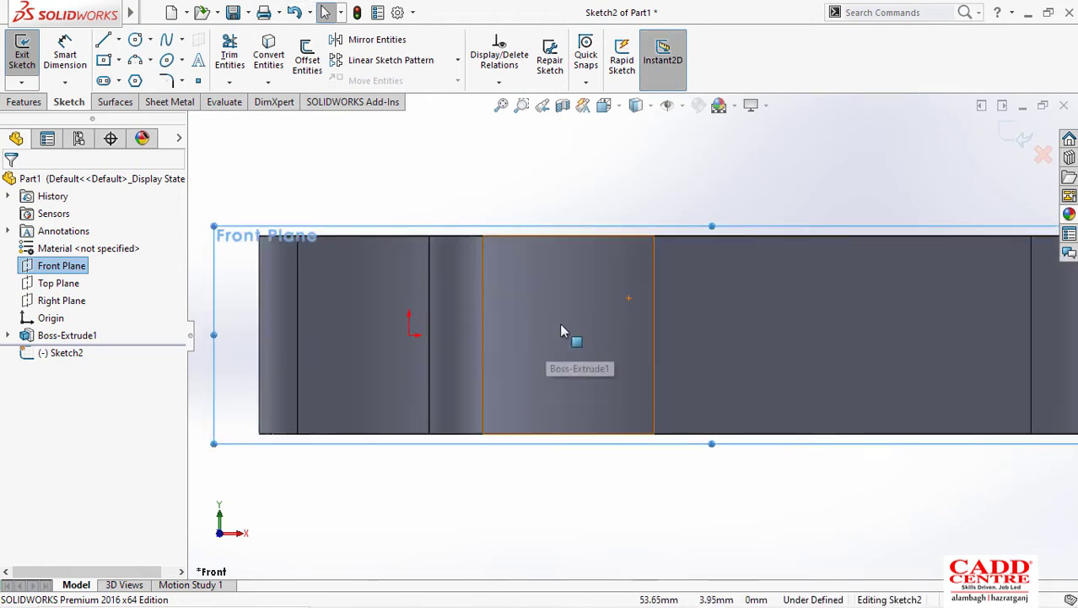
scroll(564, 331, up, 3)
scroll(644, 324, down, 1)
scroll(642, 329, up, 1)
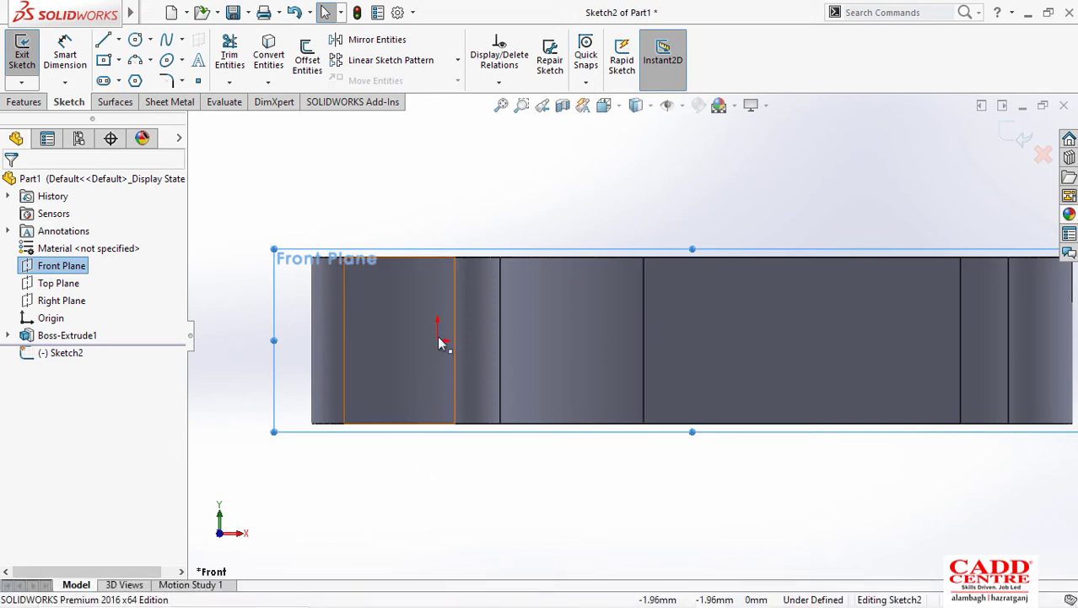
key(z)
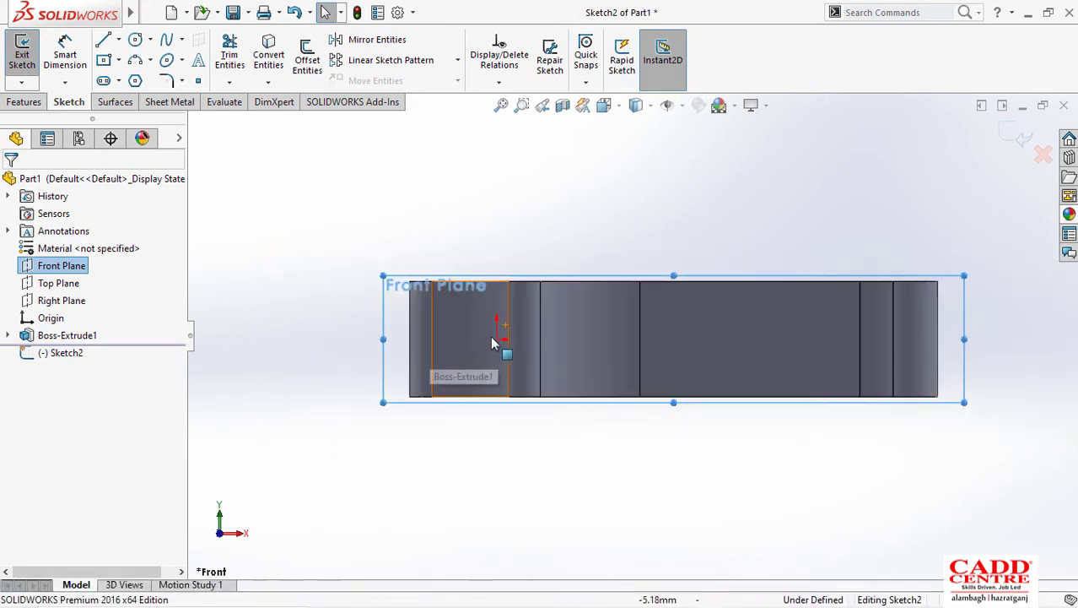
click(119, 39)
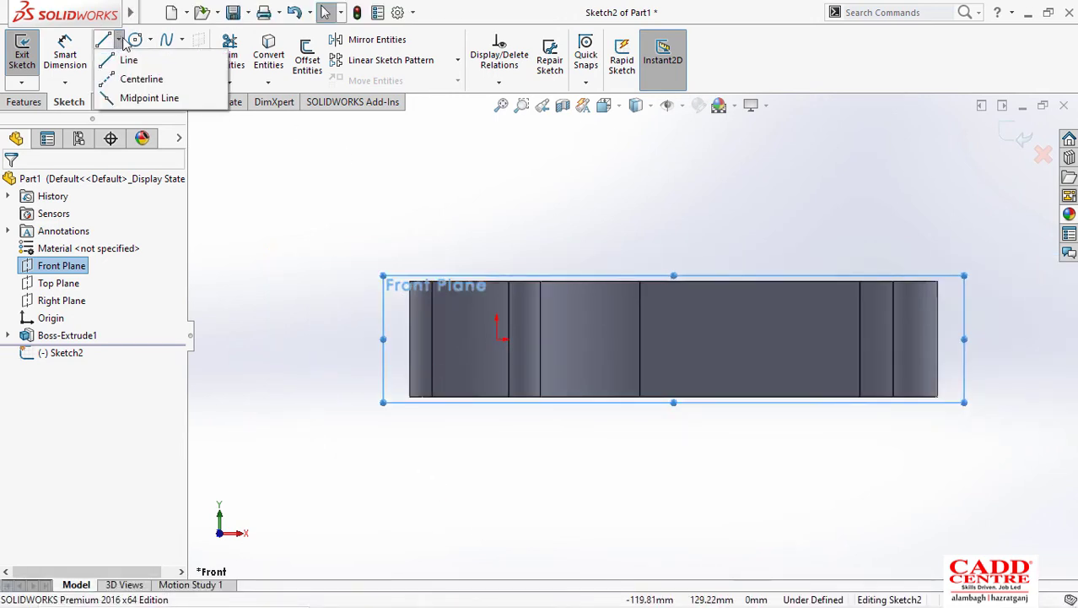
click(150, 80)
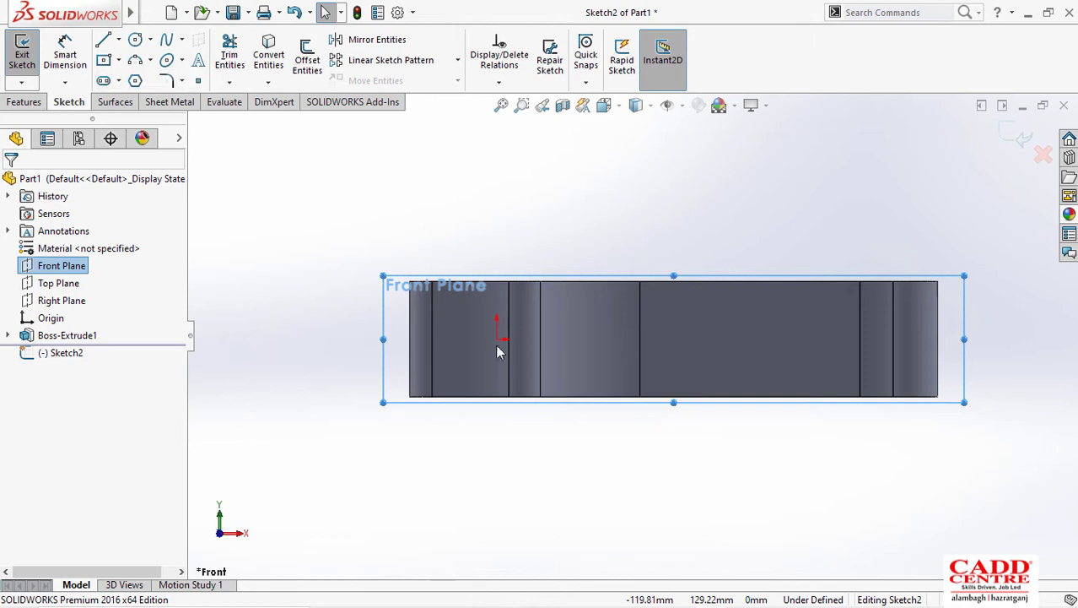
click(371, 339)
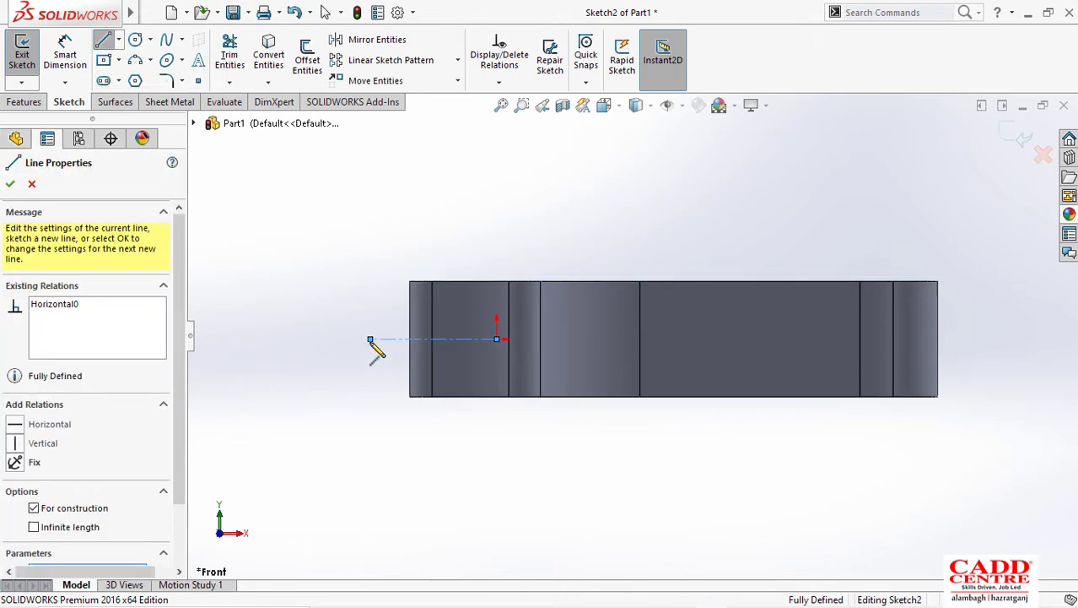
key(Escape)
Step: Draw a second horizontal centerline from the origin past the small end, about 293 mm long
click(118, 40)
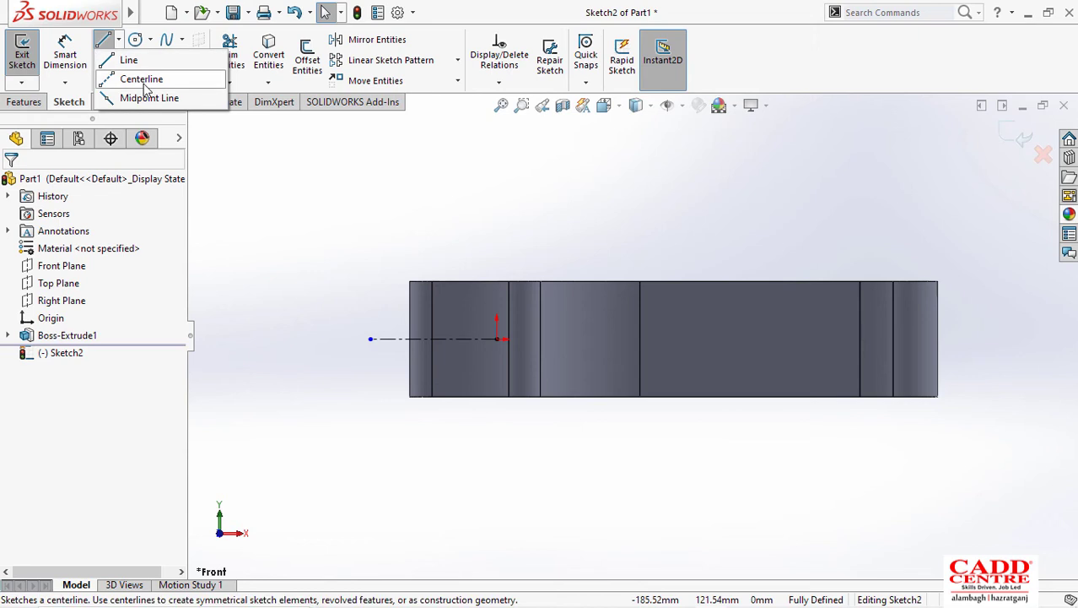
click(145, 85)
click(433, 339)
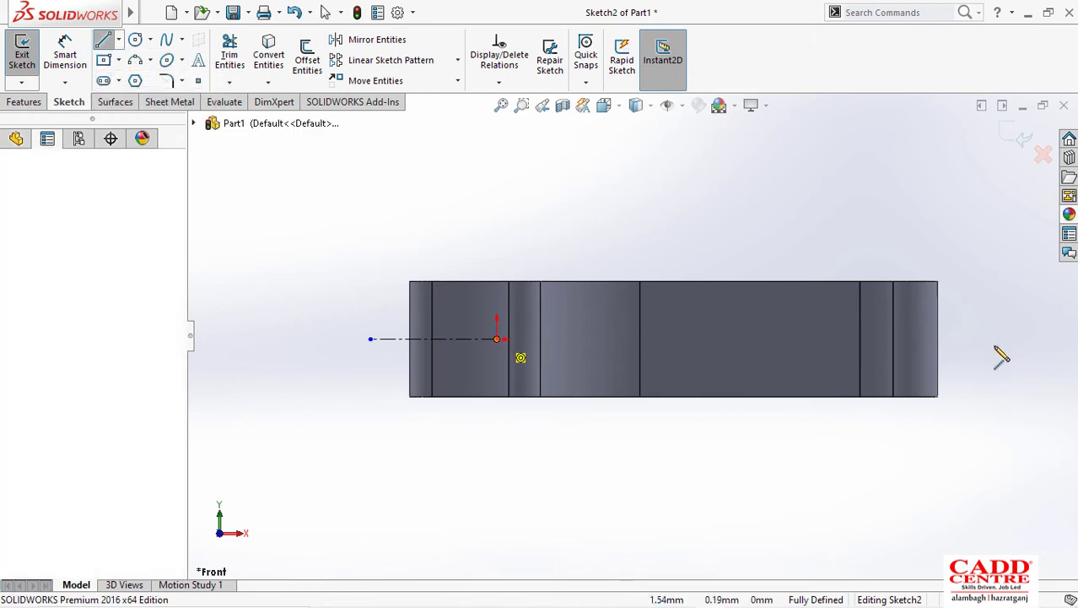
click(982, 340)
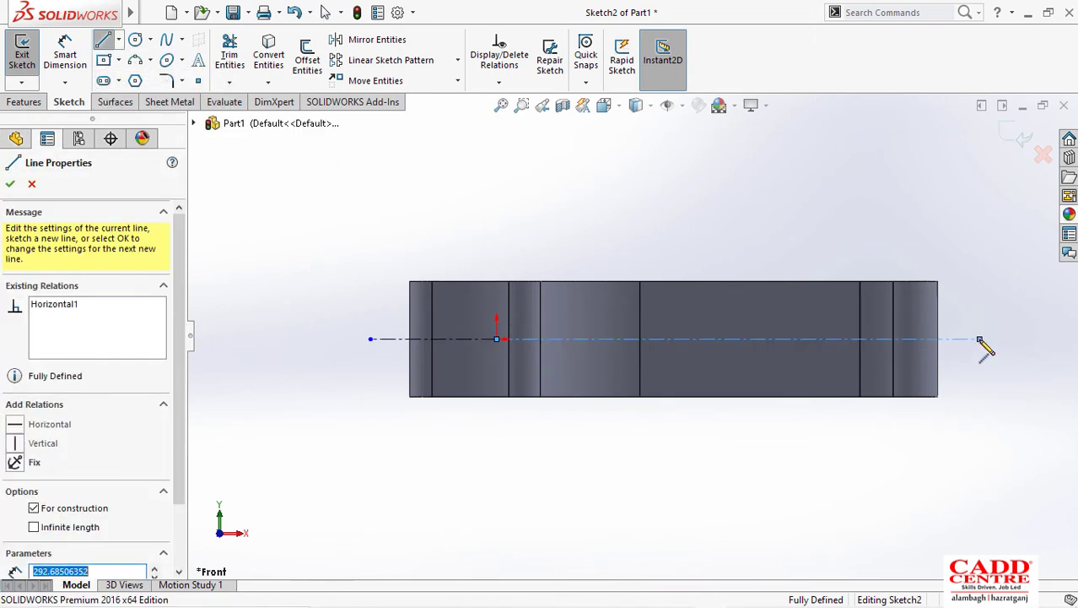
Step: Finish the horizontal construction line through the origin and consult the connecting rod's reference drawing for the big-end and section dimensions
key(Escape)
scroll(540, 358, down, 2)
scroll(513, 351, up, 4)
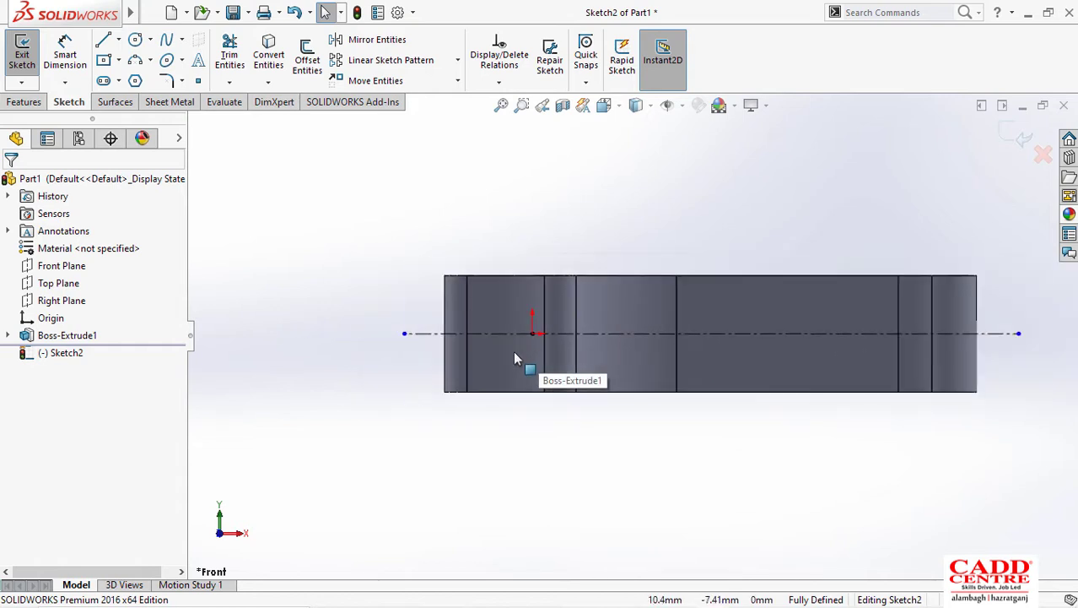
scroll(711, 338, down, 3)
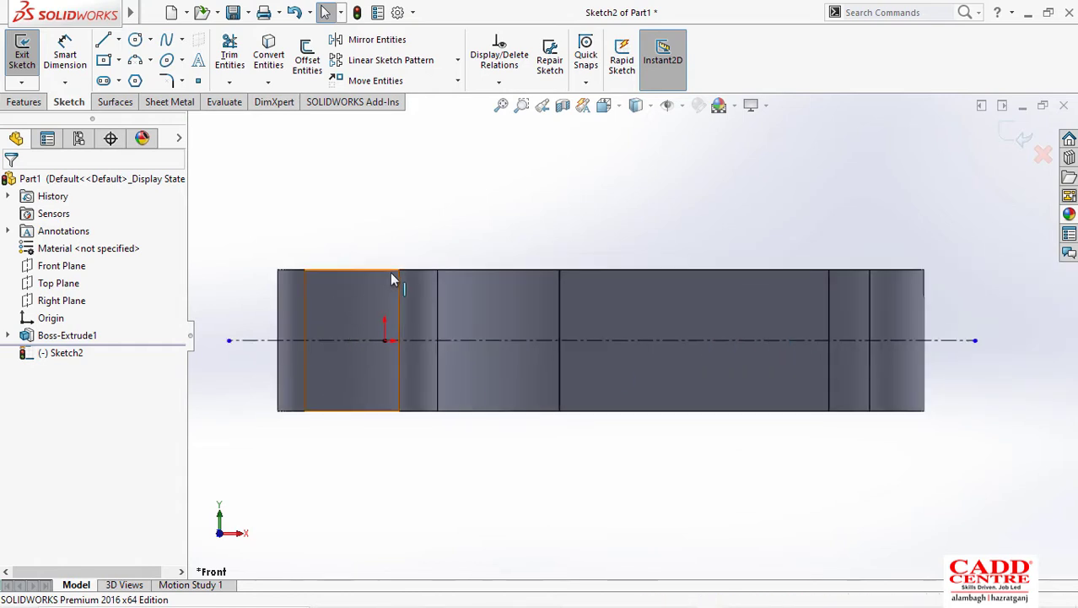
scroll(561, 328, up, 3)
scroll(574, 331, down, 3)
mouse_move(713, 578)
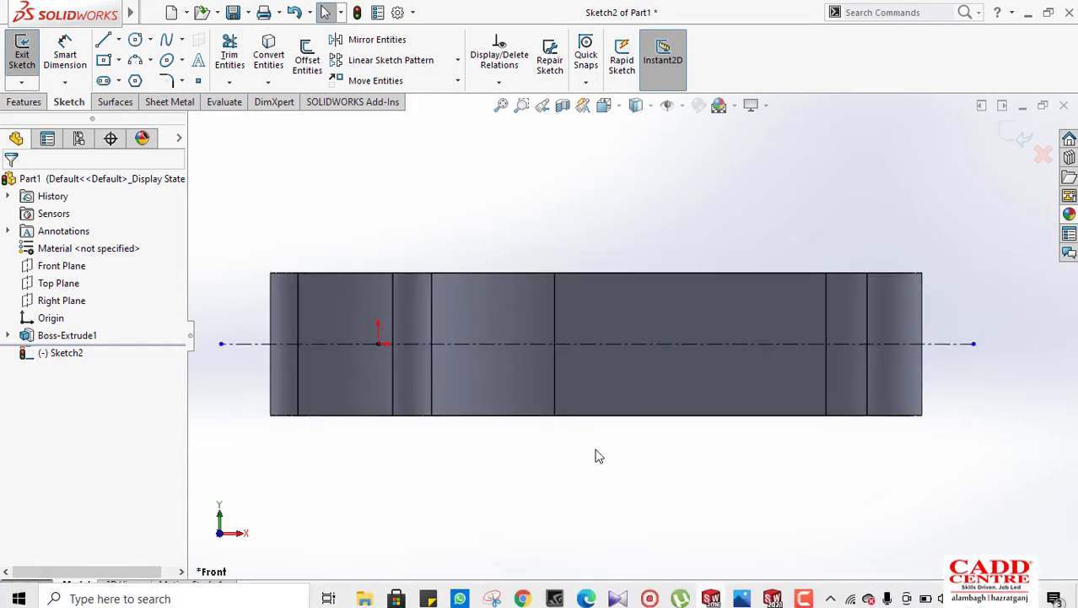
key(super+Tab)
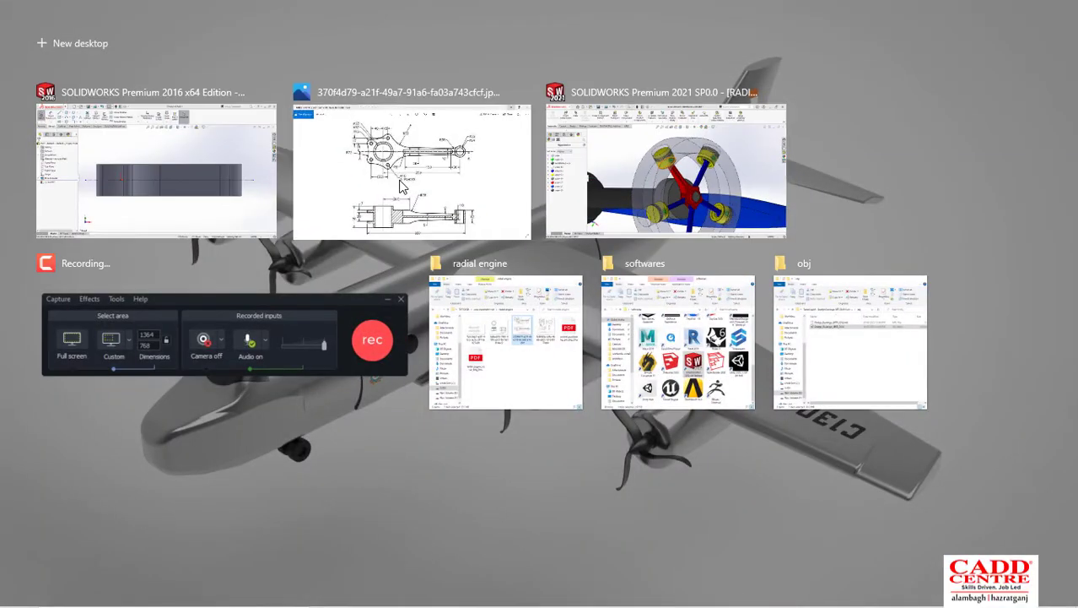
click(485, 186)
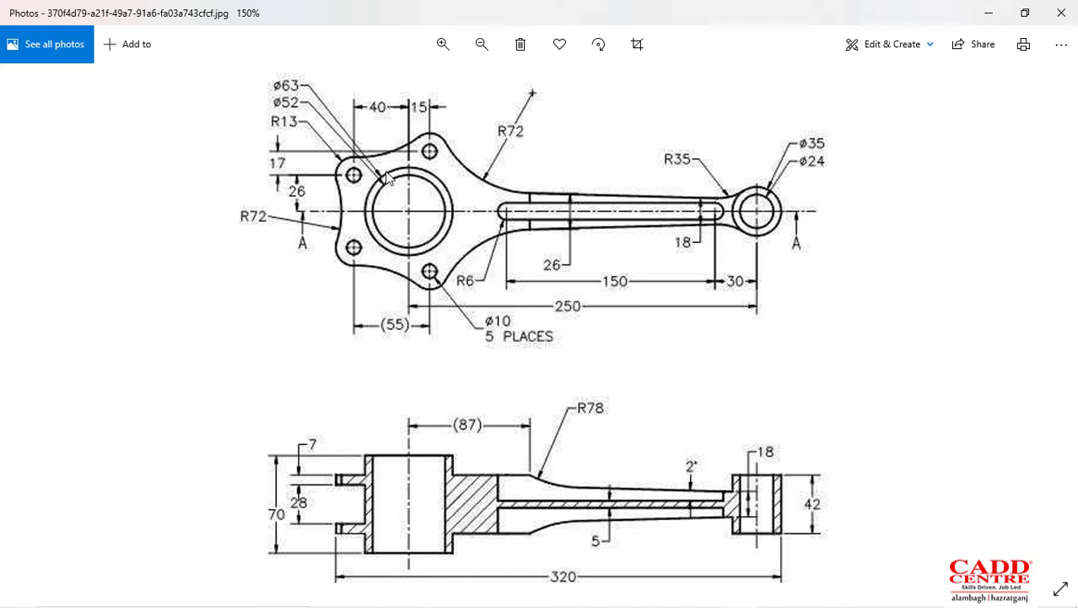
click(978, 12)
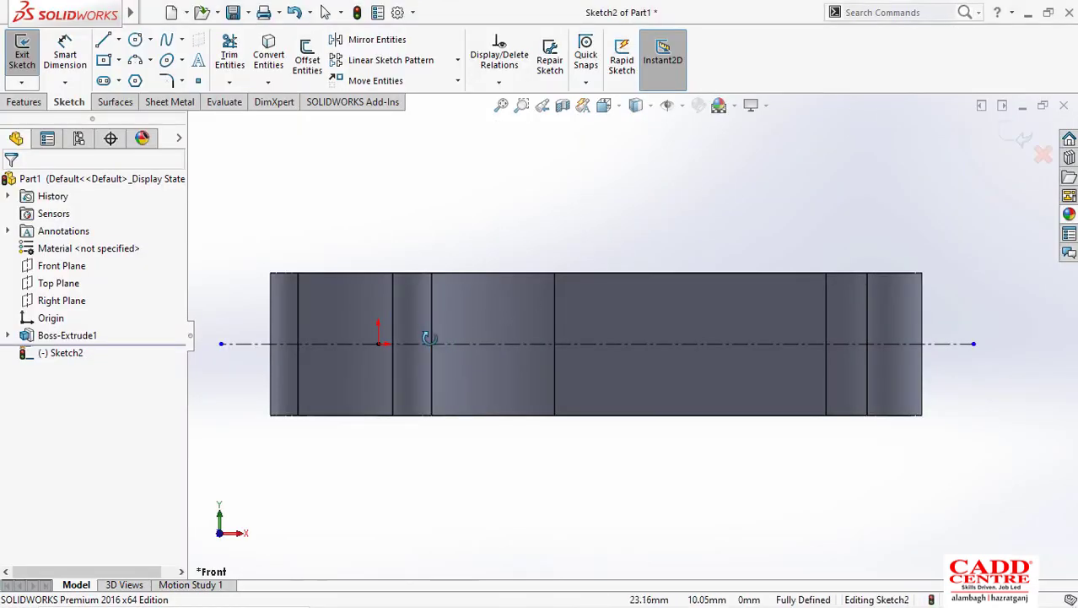
Step: Measure the diameter of the large bore's top circular edge
middle_drag(427, 325, 415, 366)
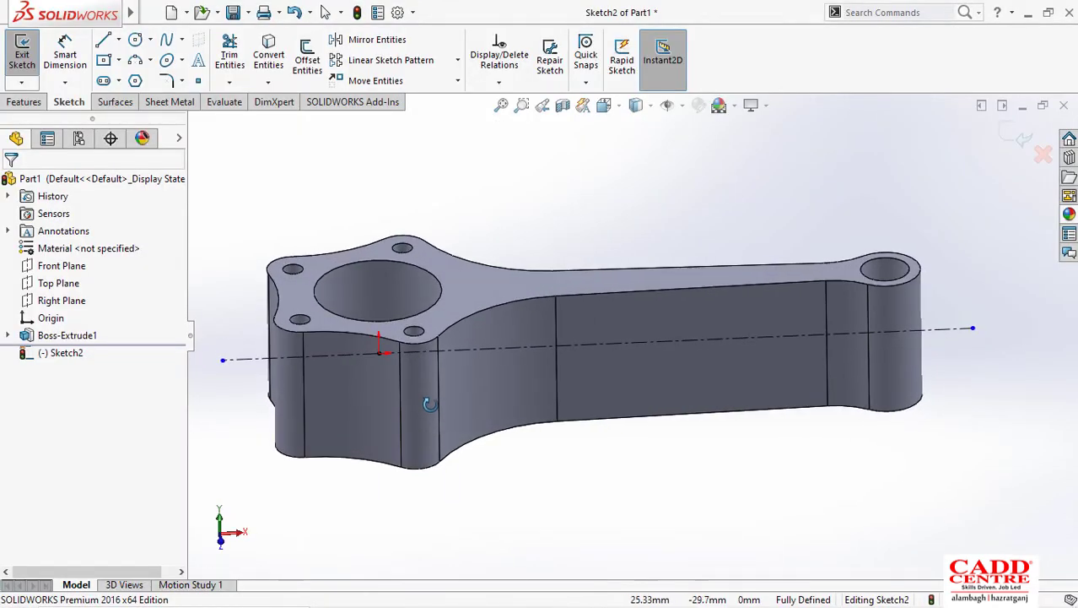
click(314, 294)
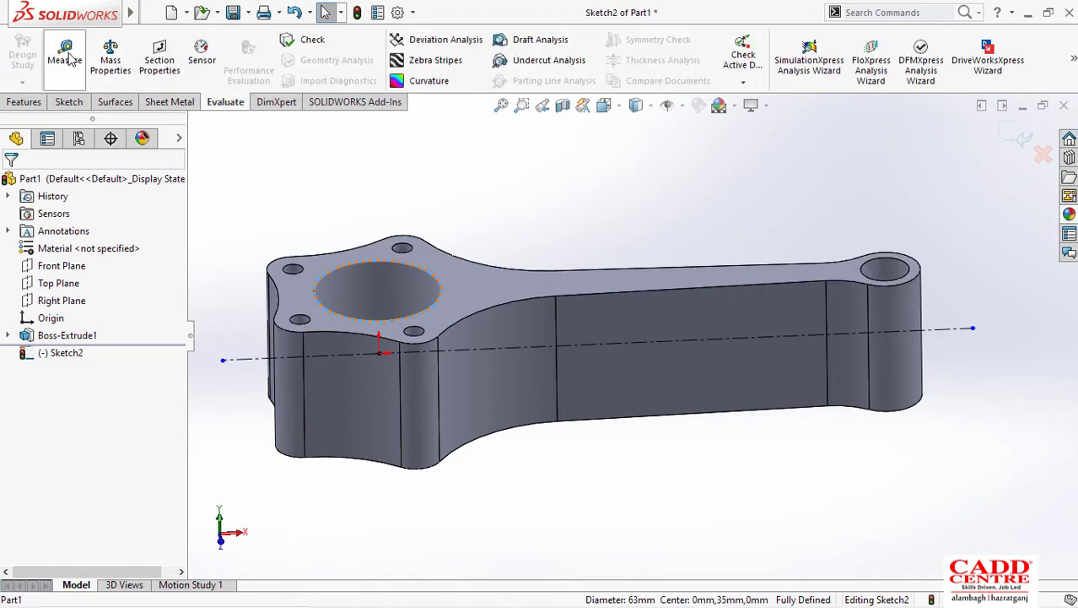
click(65, 56)
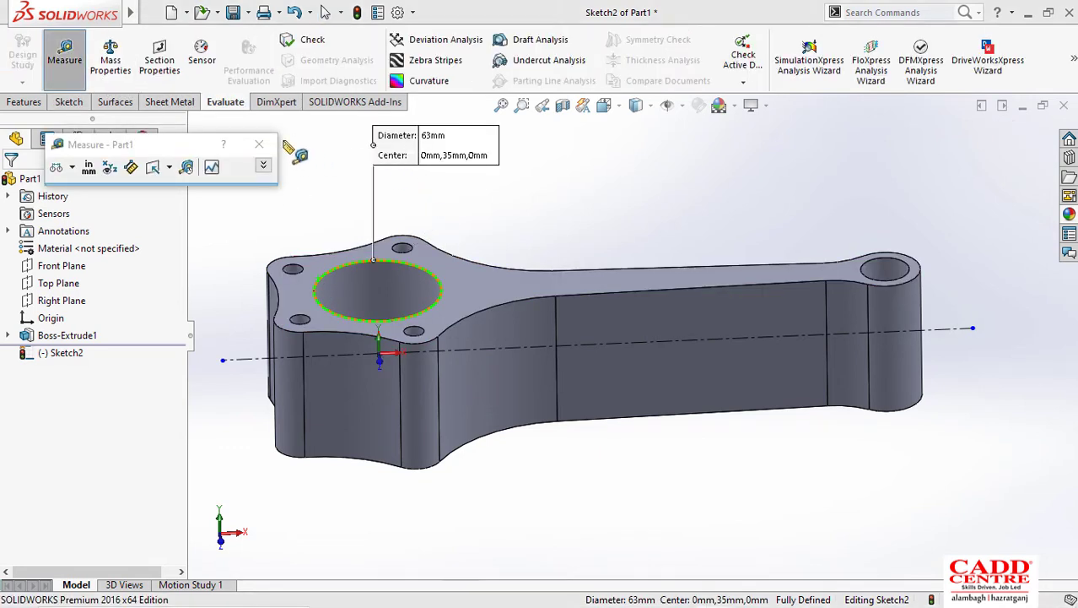
click(259, 145)
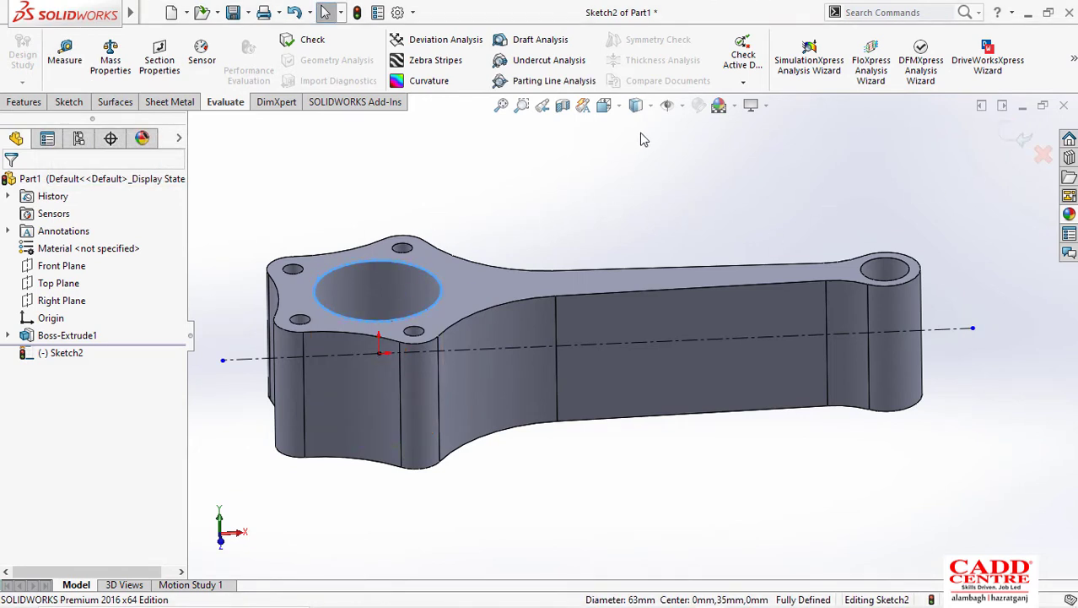
key(ctrl+8)
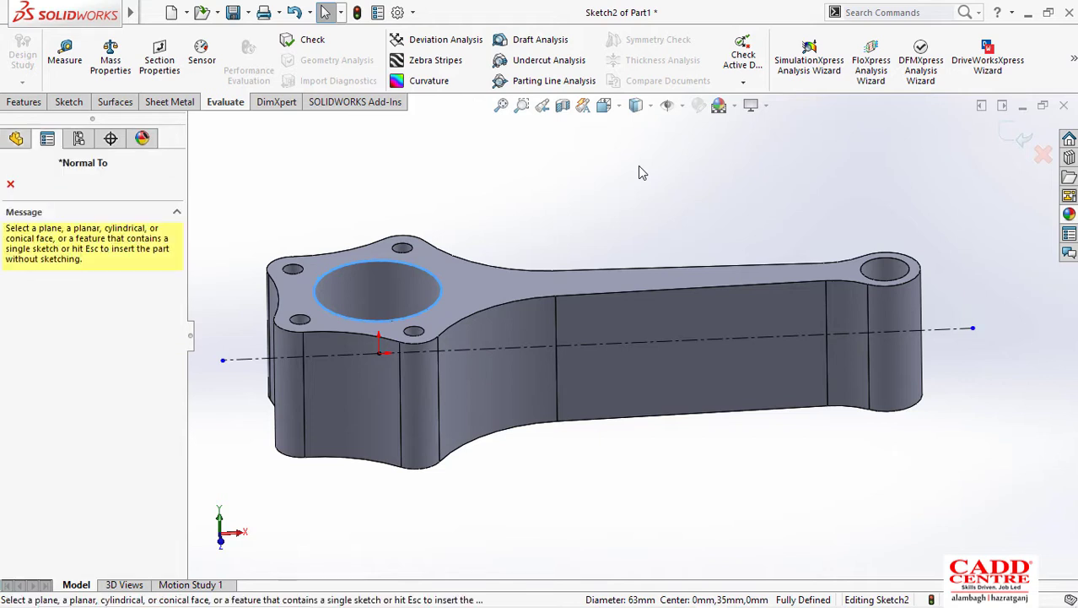
key(Escape)
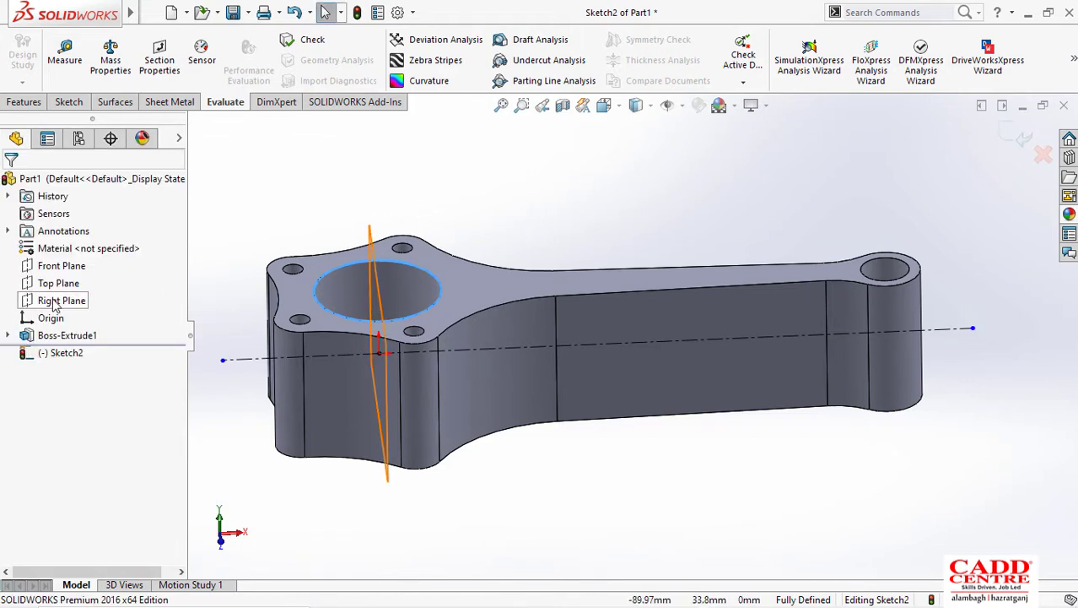
right_click(52, 267)
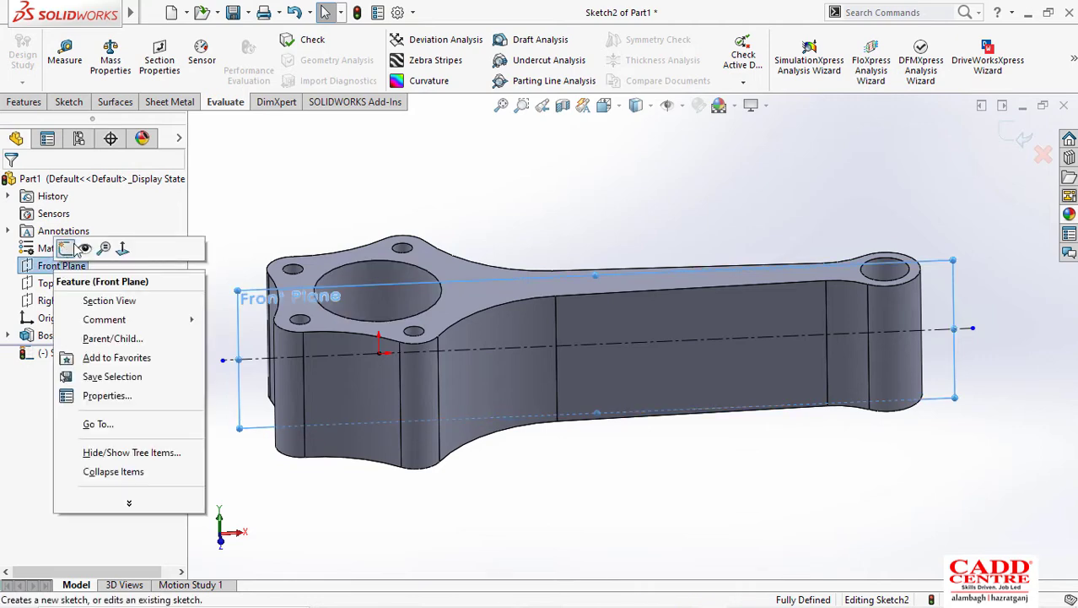
click(321, 185)
Step: View the model from the front and set its display style to Hidden Lines Visible
key(ctrl+1)
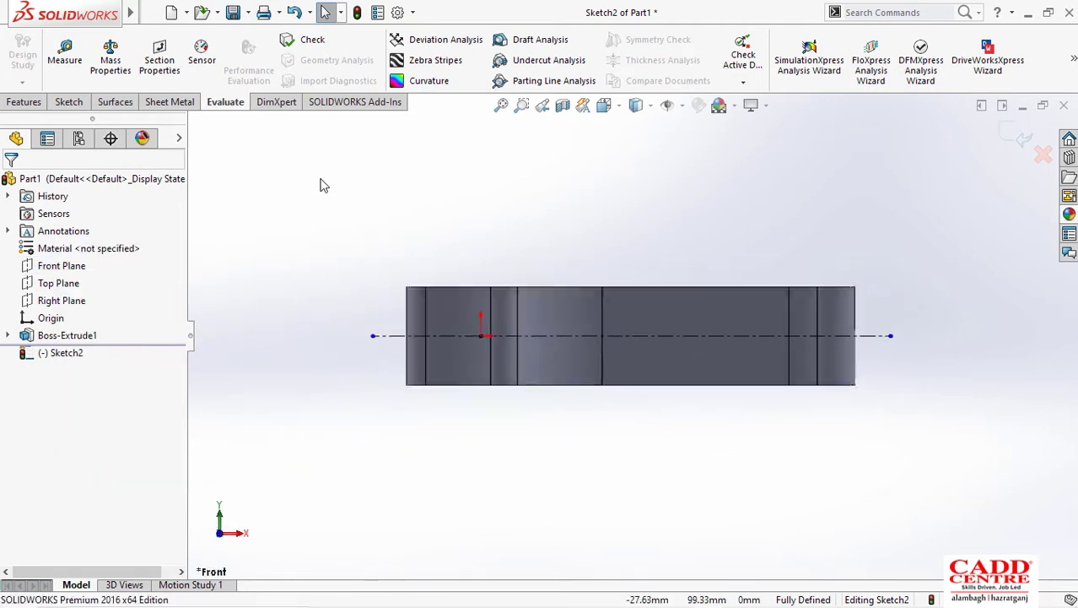
scroll(473, 333, down, 3)
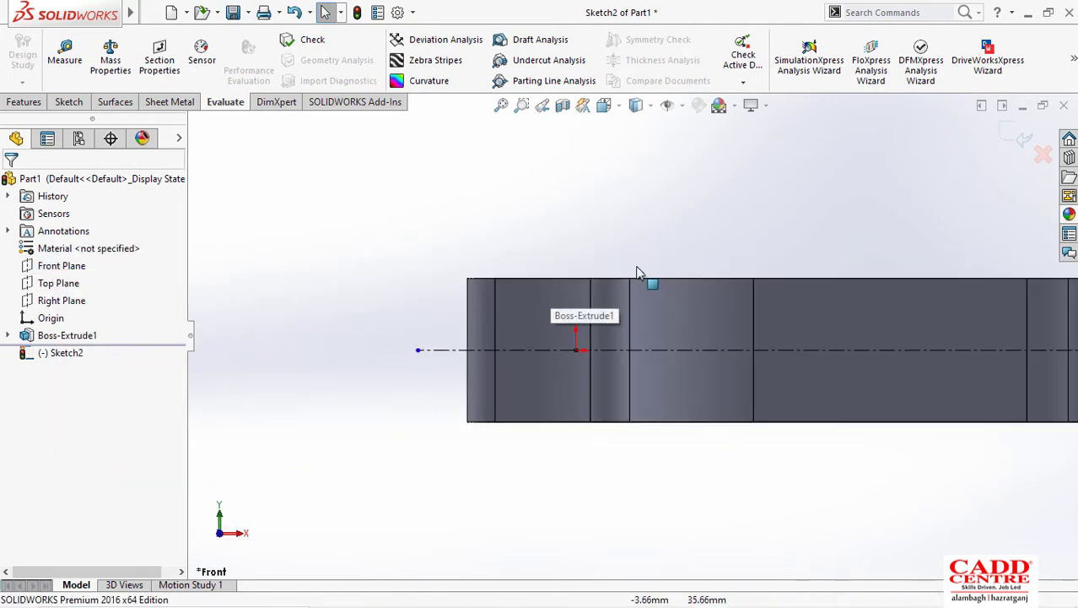
scroll(901, 302, up, 2)
scroll(983, 287, down, 1)
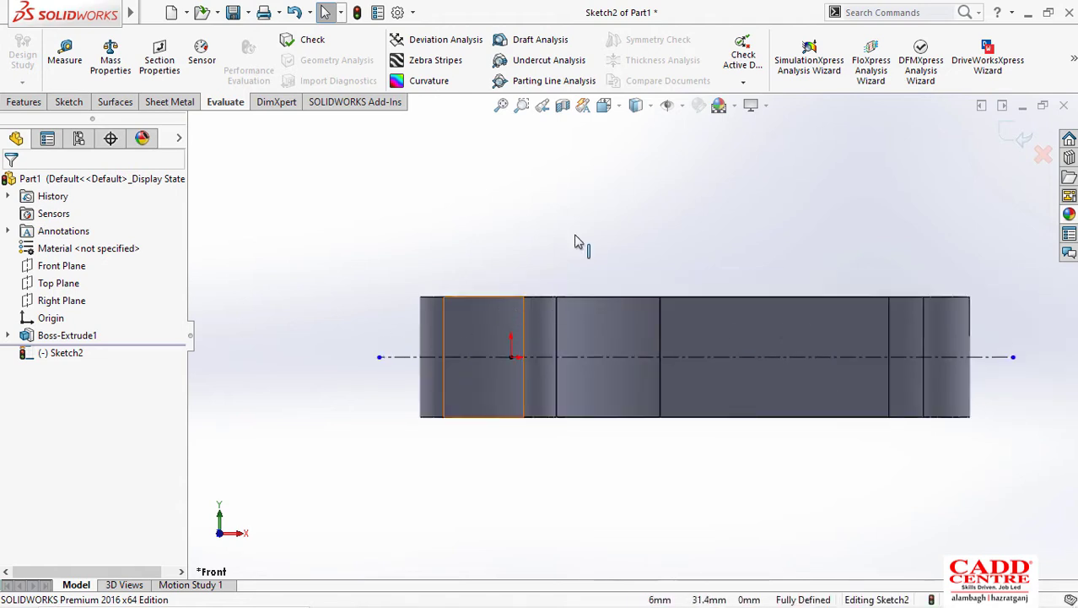
click(651, 112)
click(643, 175)
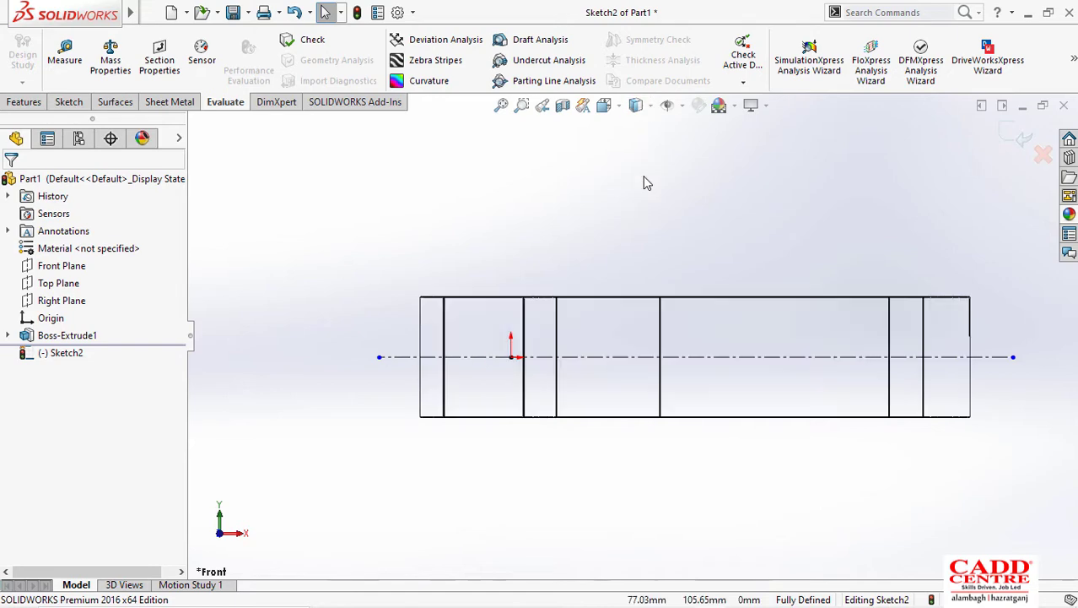
click(640, 107)
click(643, 199)
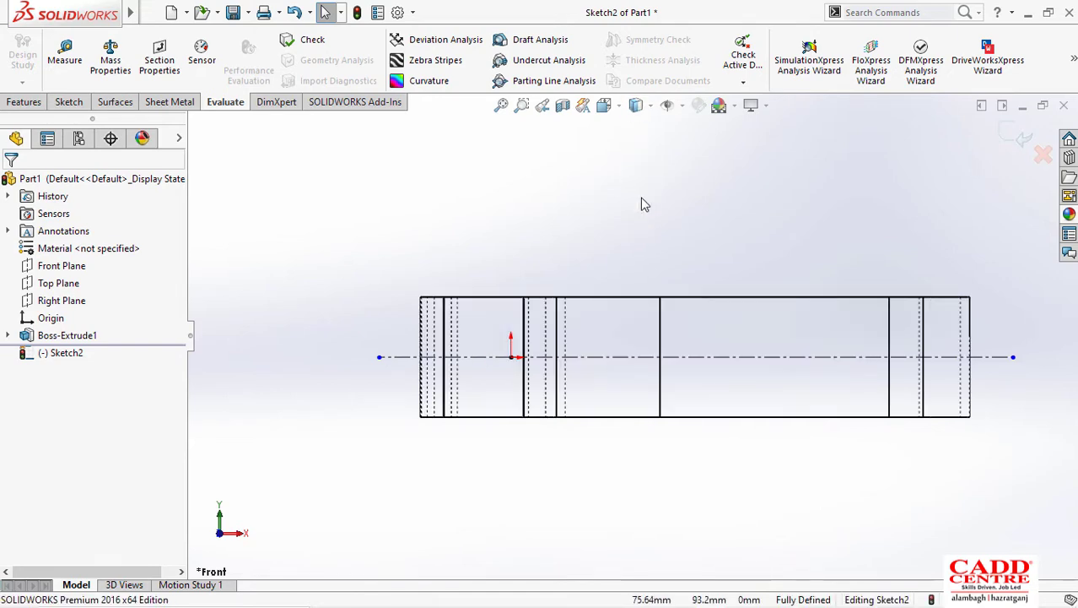
Step: Convert the large bore's vertical silhouette edge nearest the rod's big-end outer face into a sketch line
scroll(490, 322, up, 3)
middle_drag(548, 320, 544, 353)
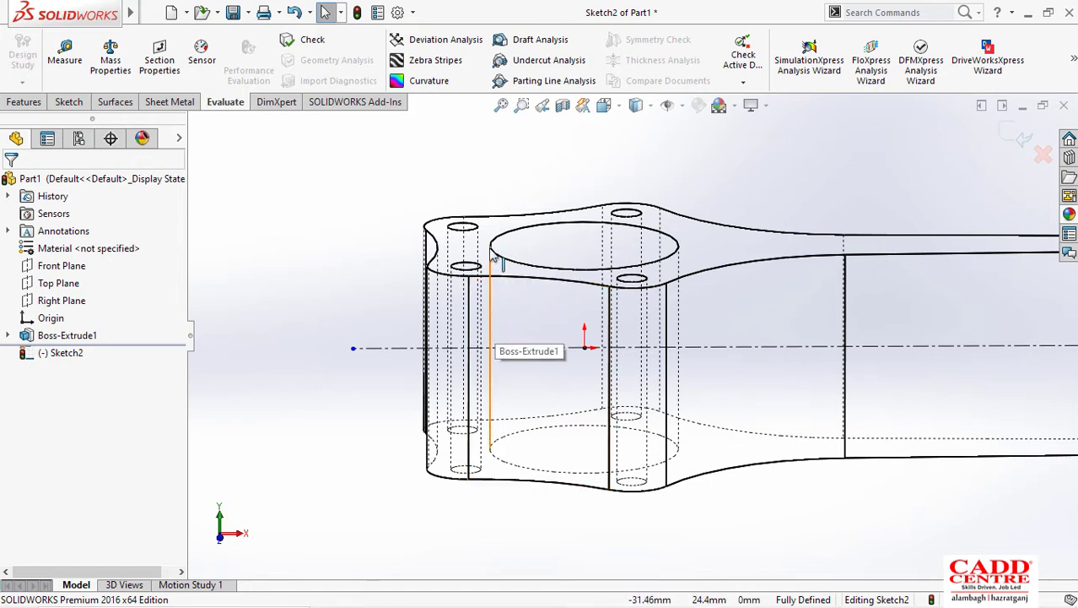
click(494, 317)
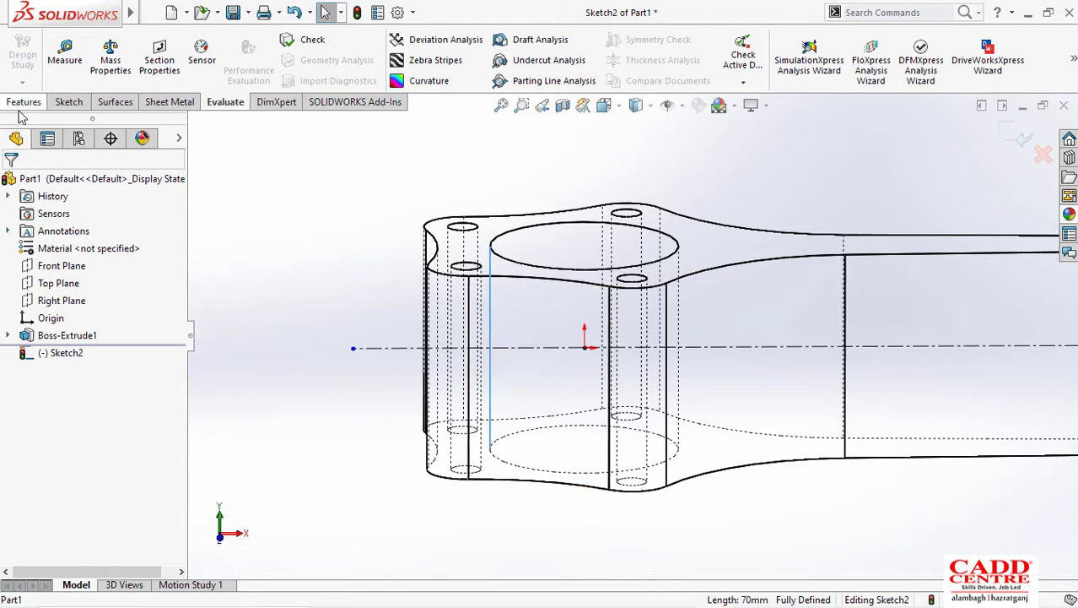
click(69, 101)
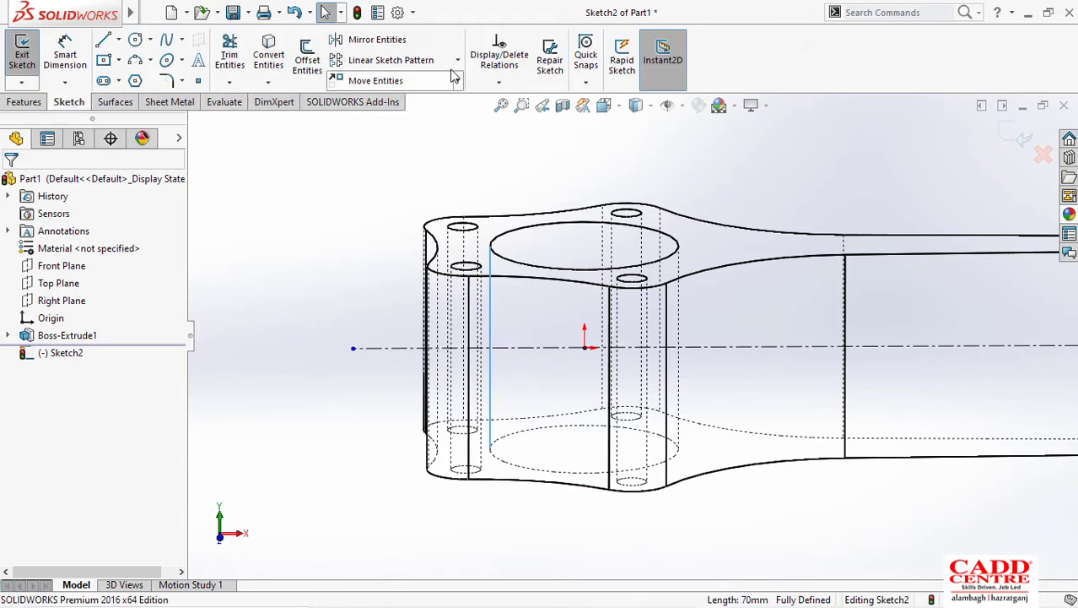
click(272, 59)
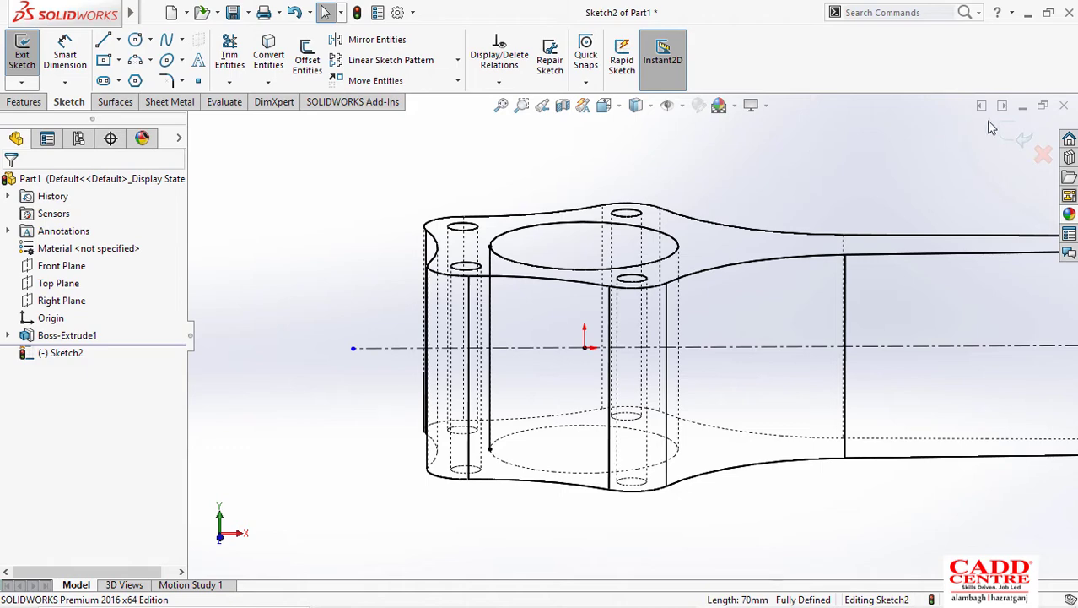
Step: Make the converted vertical bore line a construction line
key(ctrl+1)
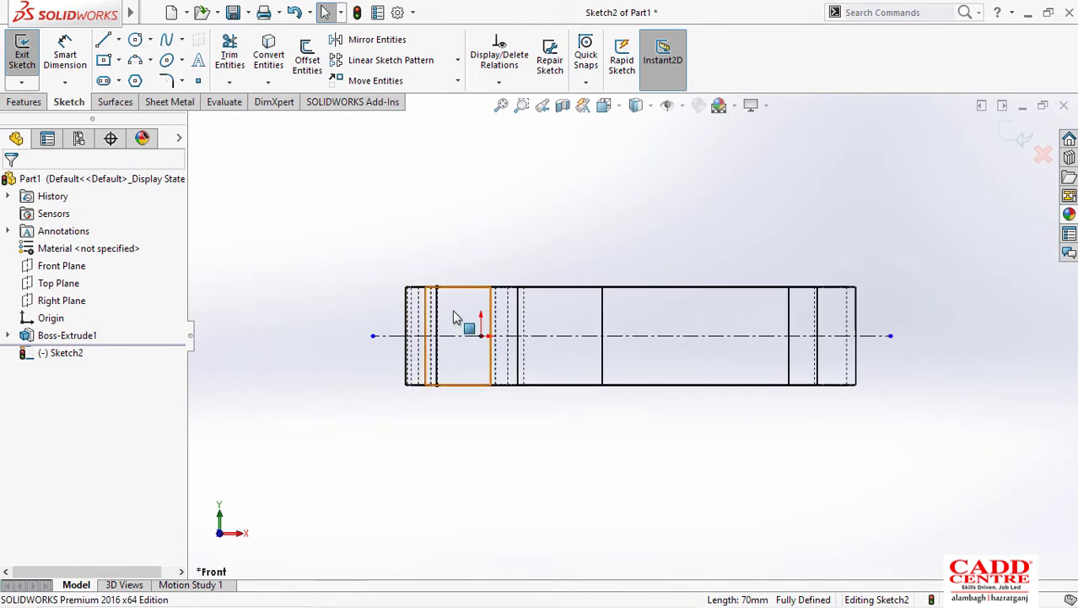
scroll(464, 319, down, 3)
click(466, 337)
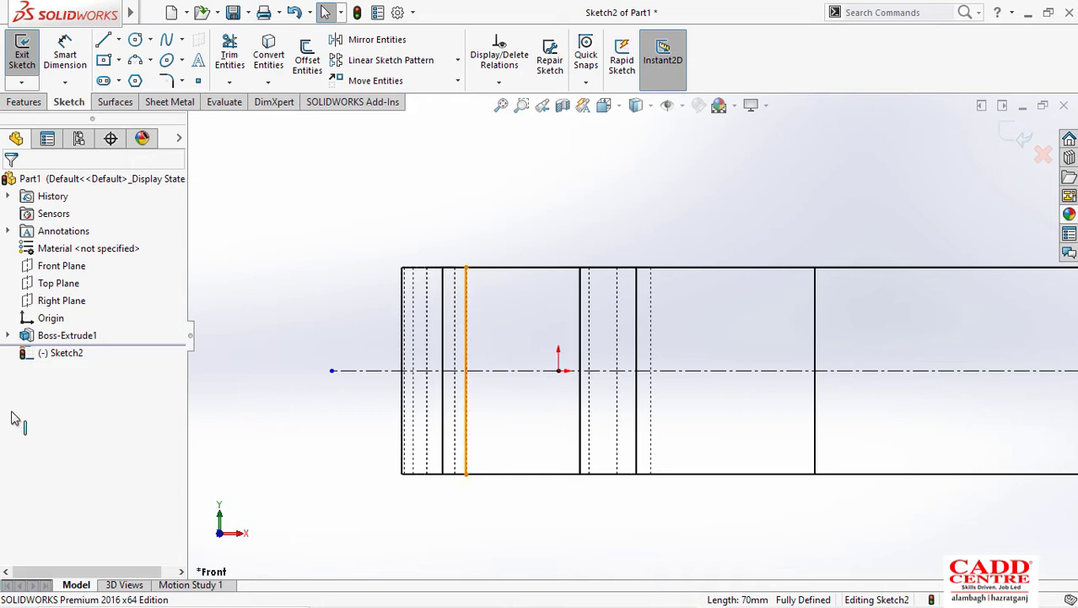
click(34, 433)
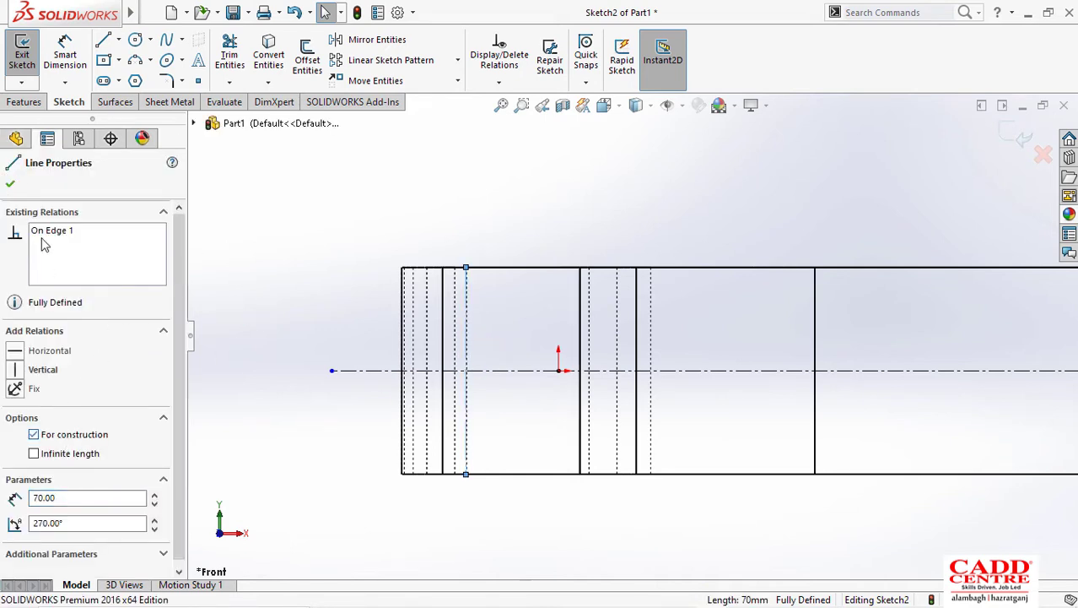
click(11, 186)
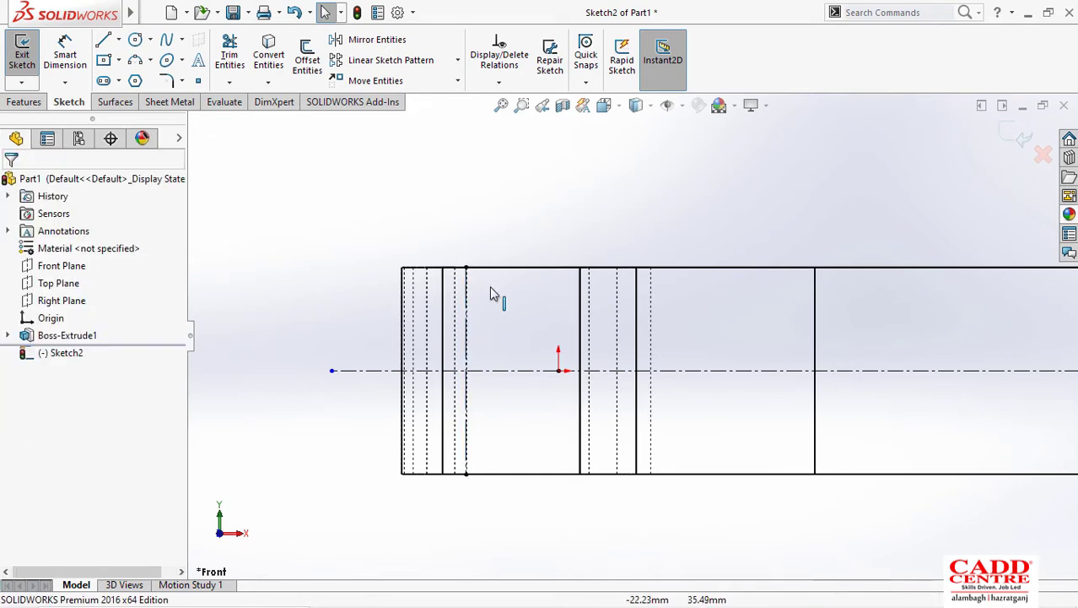
Step: Consult the reference drawing's section view for the flange thickness and gap dimensions at the big end
scroll(576, 329, up, 2)
middle_drag(565, 338, 558, 373)
mouse_move(633, 595)
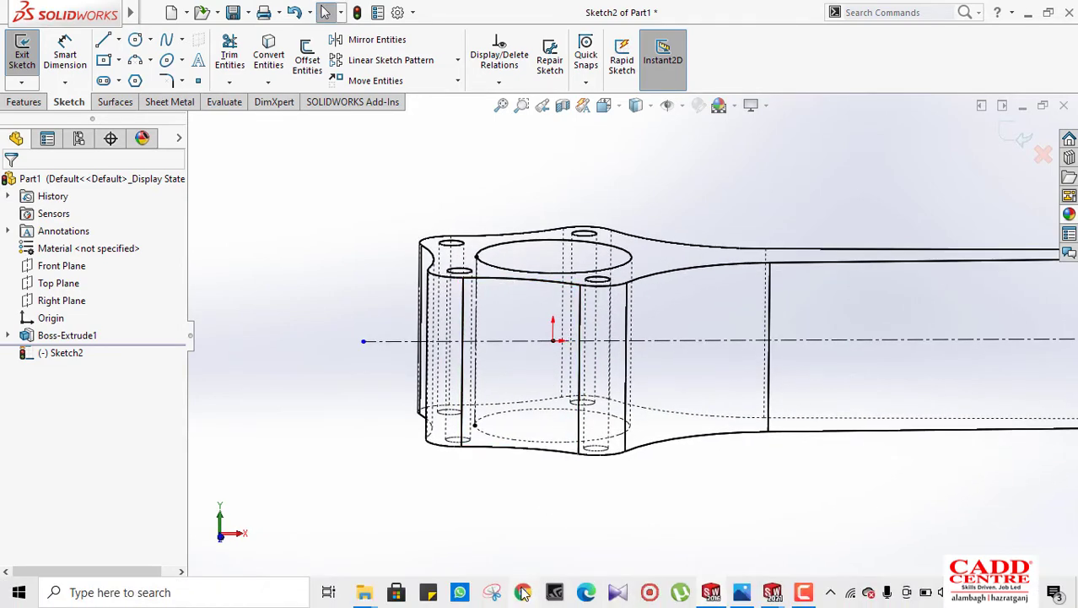
key(super+Tab)
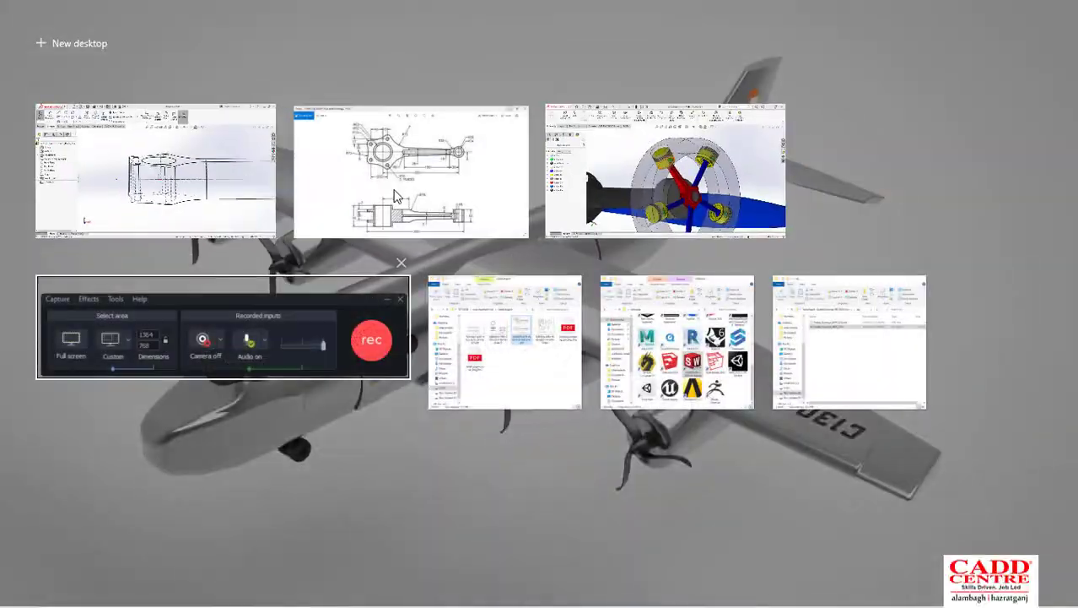
click(397, 196)
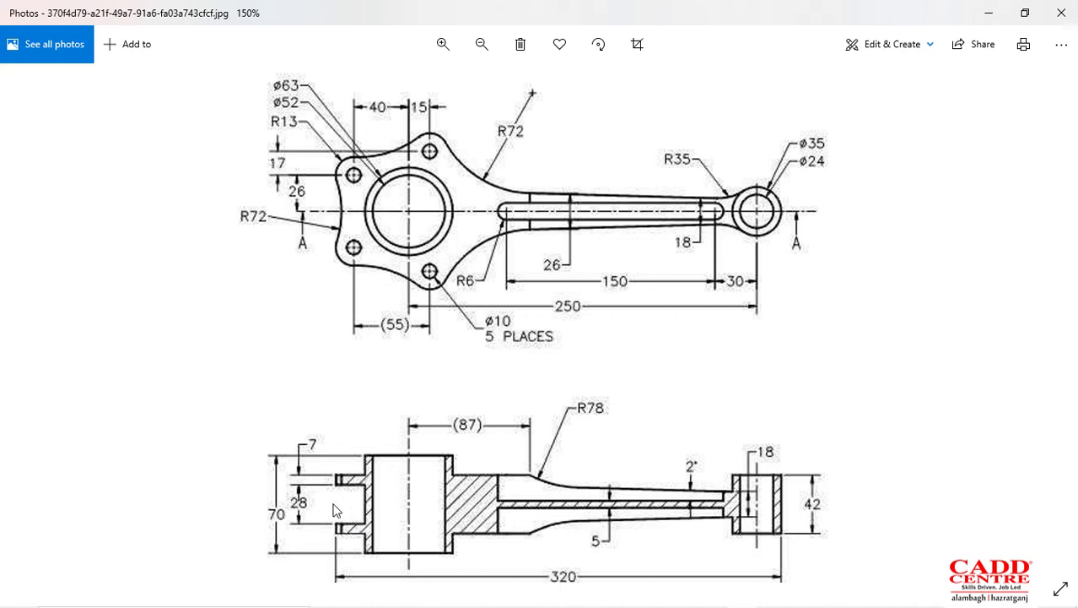
click(987, 15)
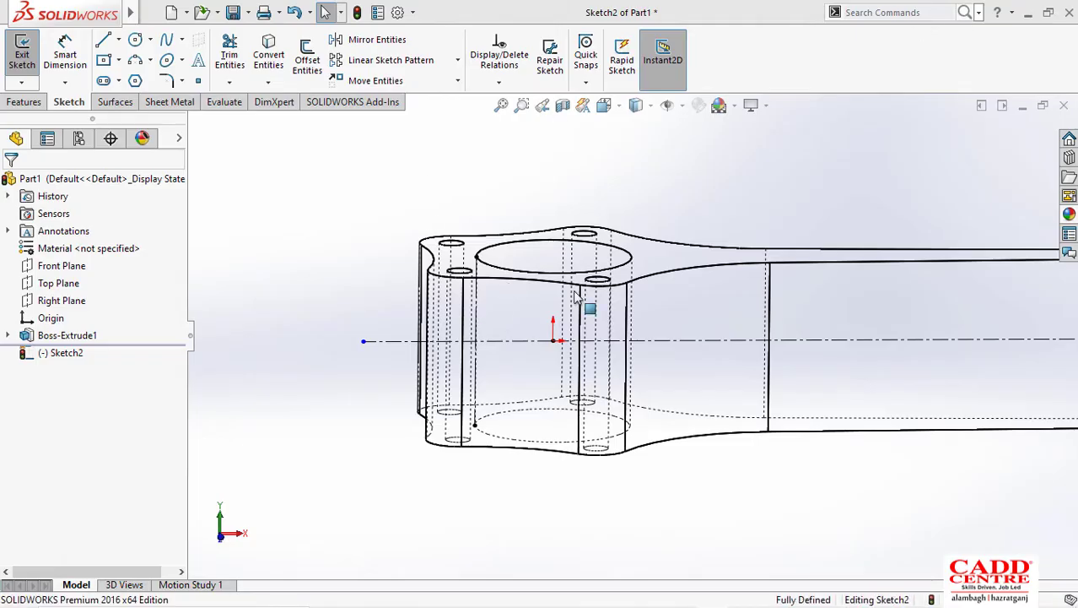
Step: Sketch a corner rectangle about 33 by 25 mm from the vertical construction line outward past the big end's outer face
key(ctrl+1)
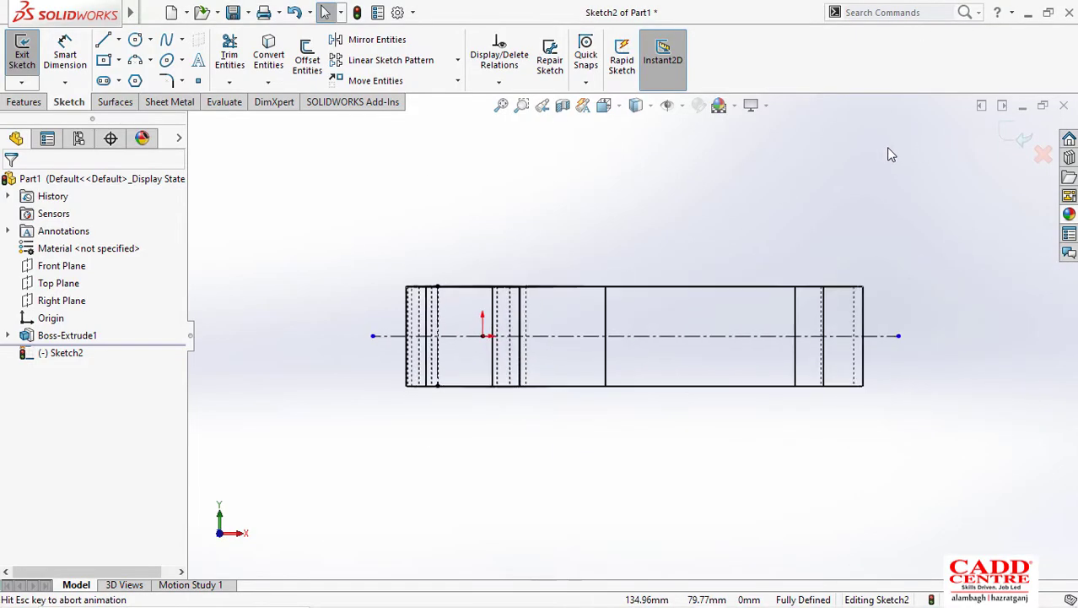
scroll(409, 355, down, 3)
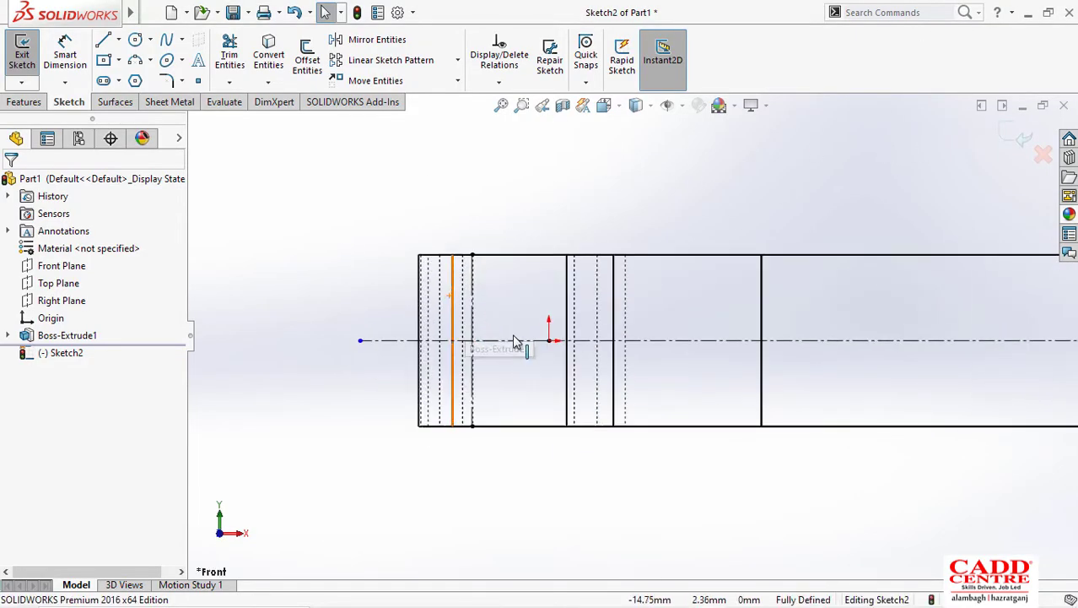
scroll(517, 344, down, 1)
click(119, 60)
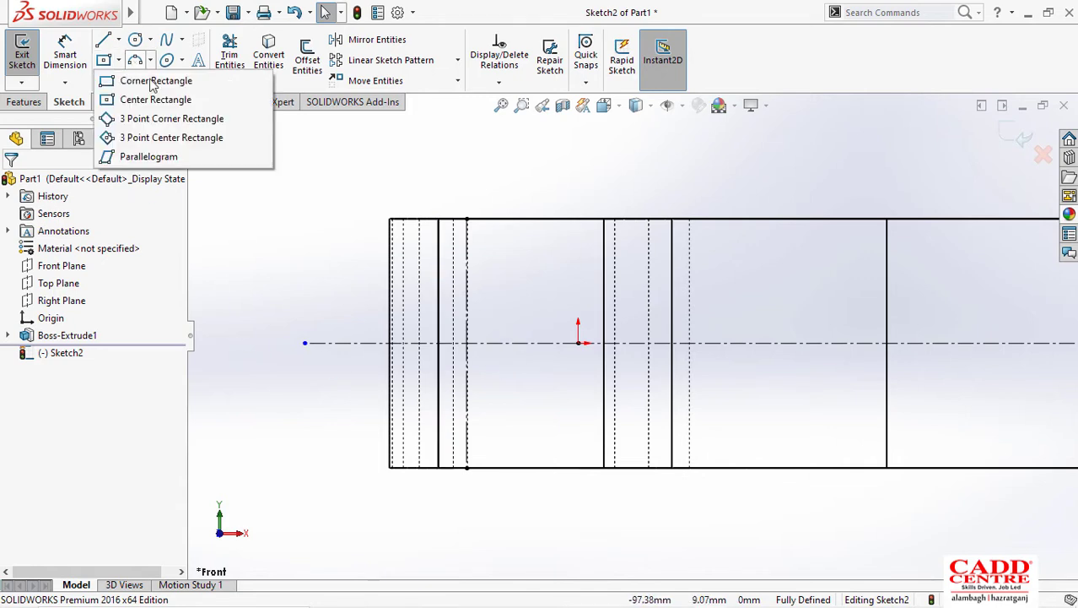
click(140, 81)
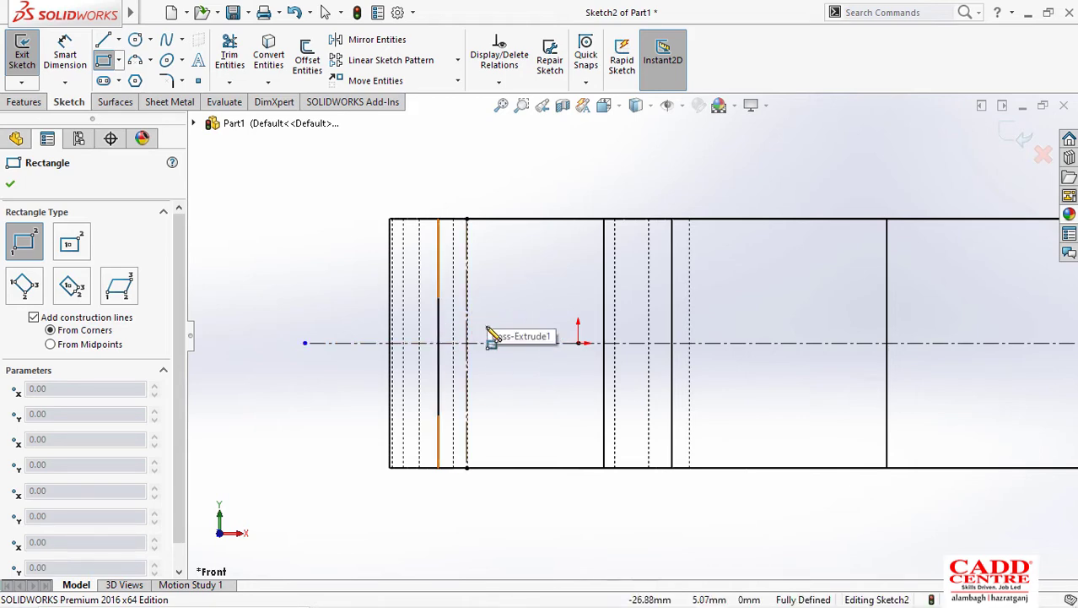
middle_drag(499, 346, 472, 323)
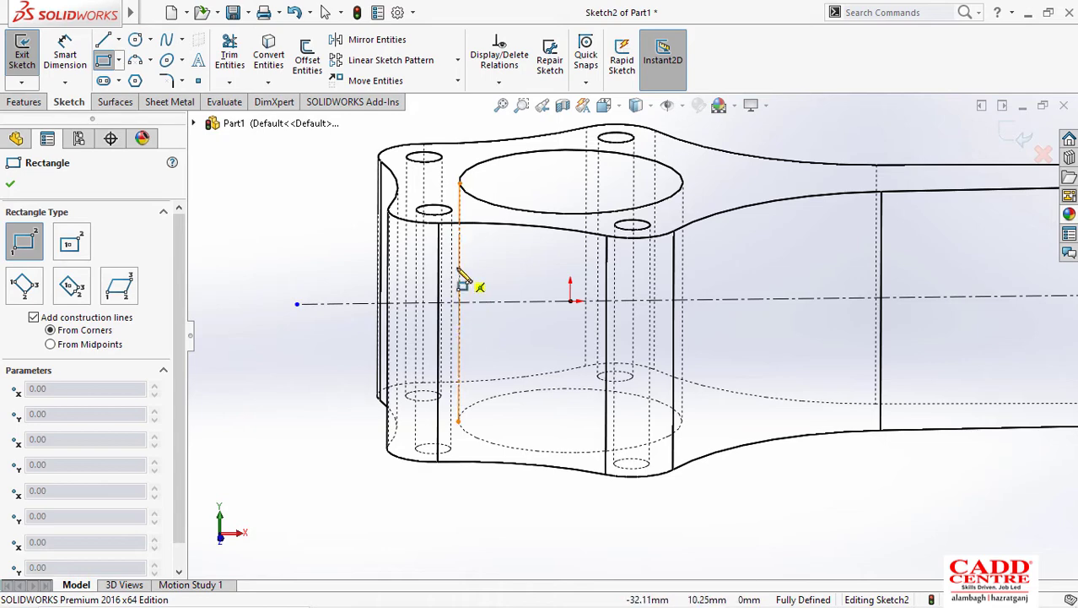
key(ctrl+1)
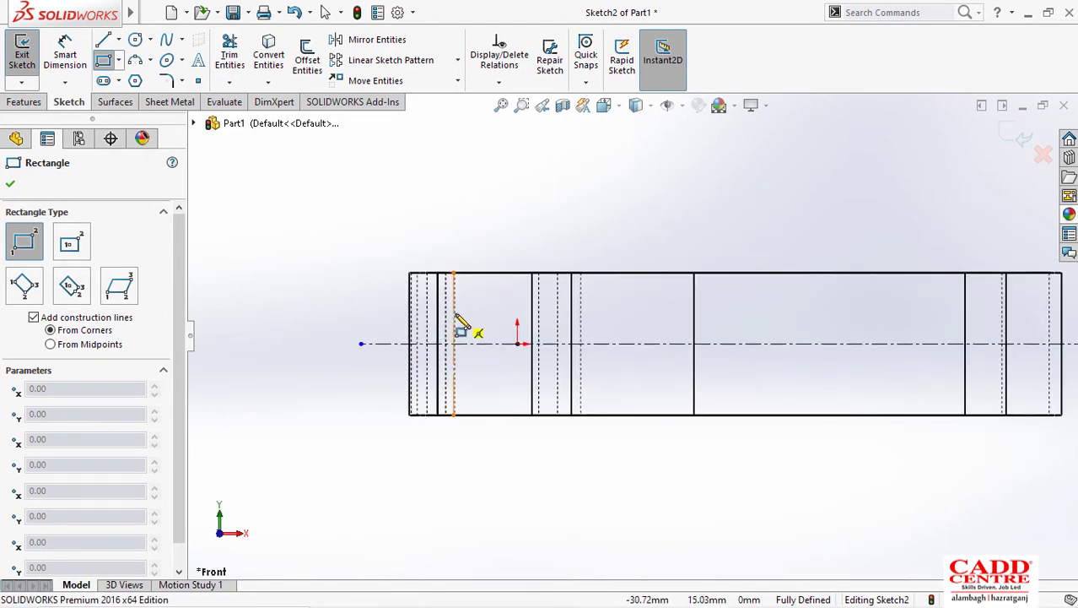
click(454, 314)
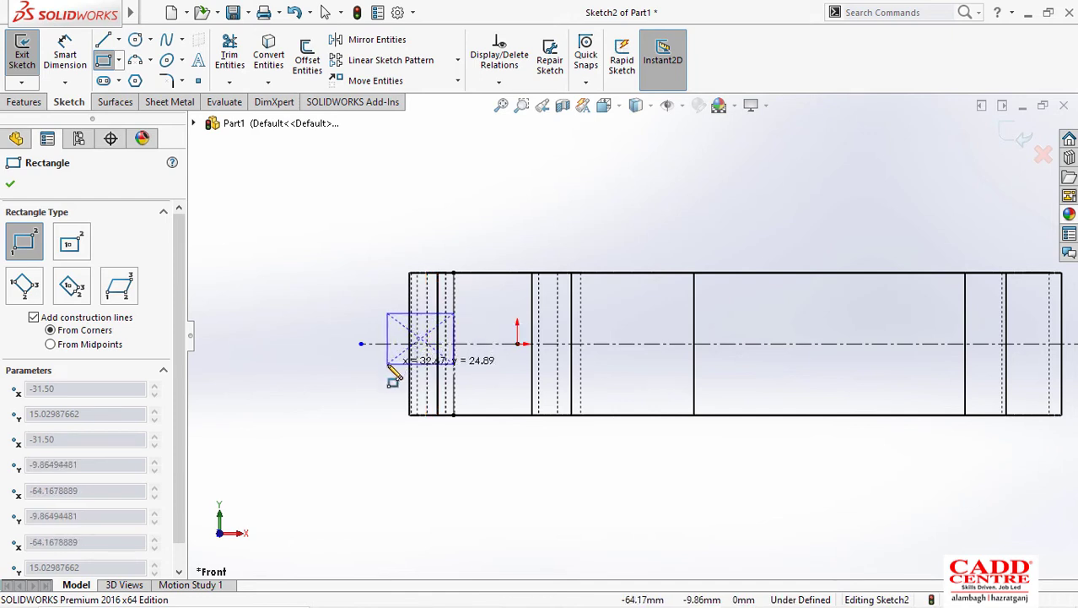
click(389, 365)
key(Escape)
scroll(405, 328, down, 2)
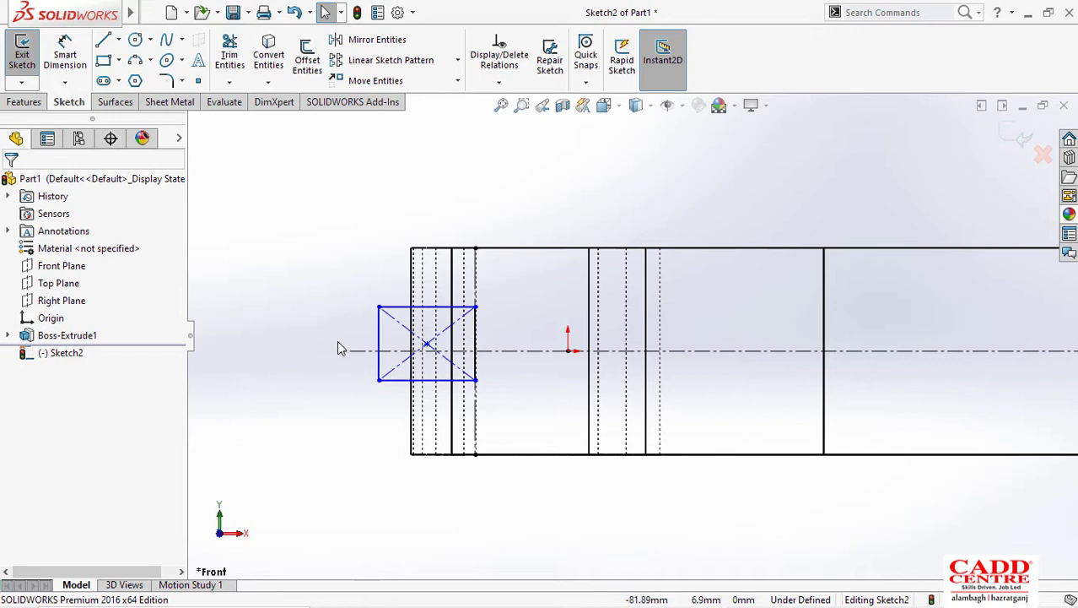
Step: Make the rectangle's two horizontal edges symmetric about the horizontal centerline
click(410, 307)
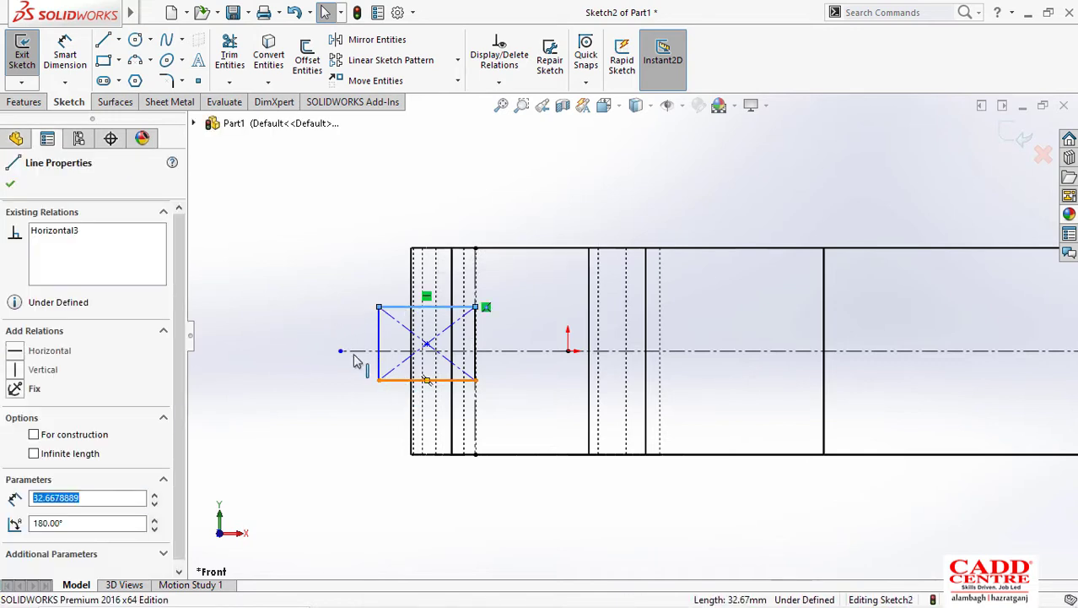
ctrl+click(407, 380)
ctrl+click(359, 351)
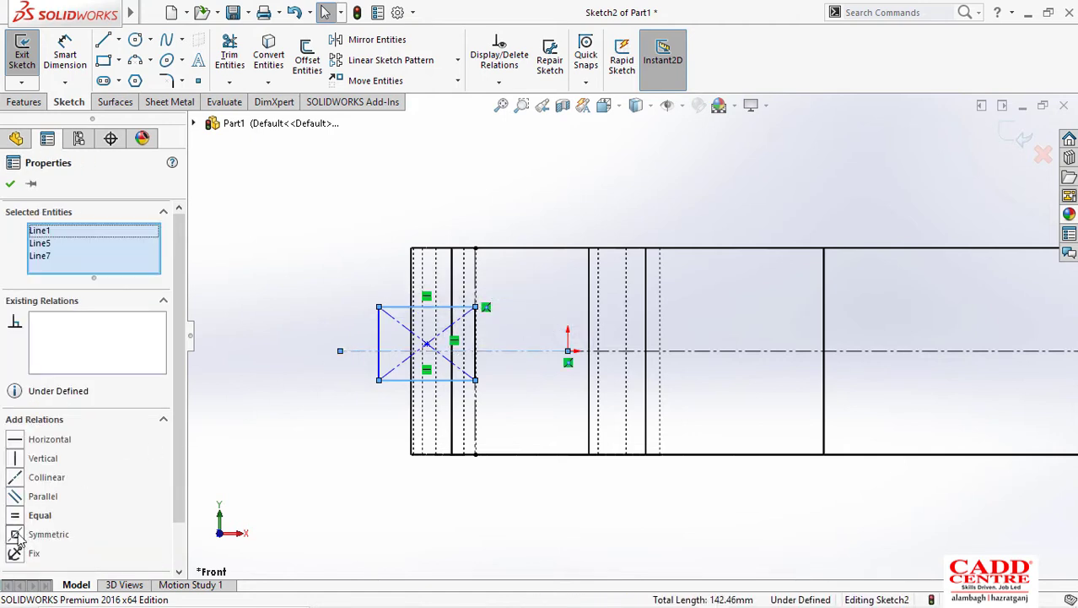
click(38, 535)
click(11, 185)
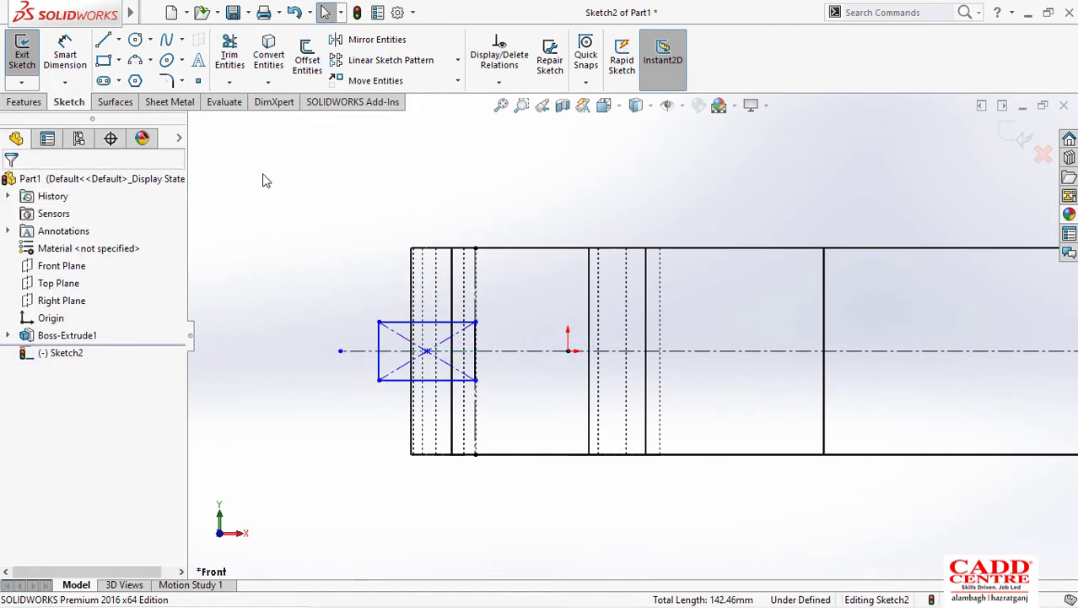
Step: Dimension the rectangle's inner vertical edge and set its height to 28 mm
right_drag(302, 291, 296, 215)
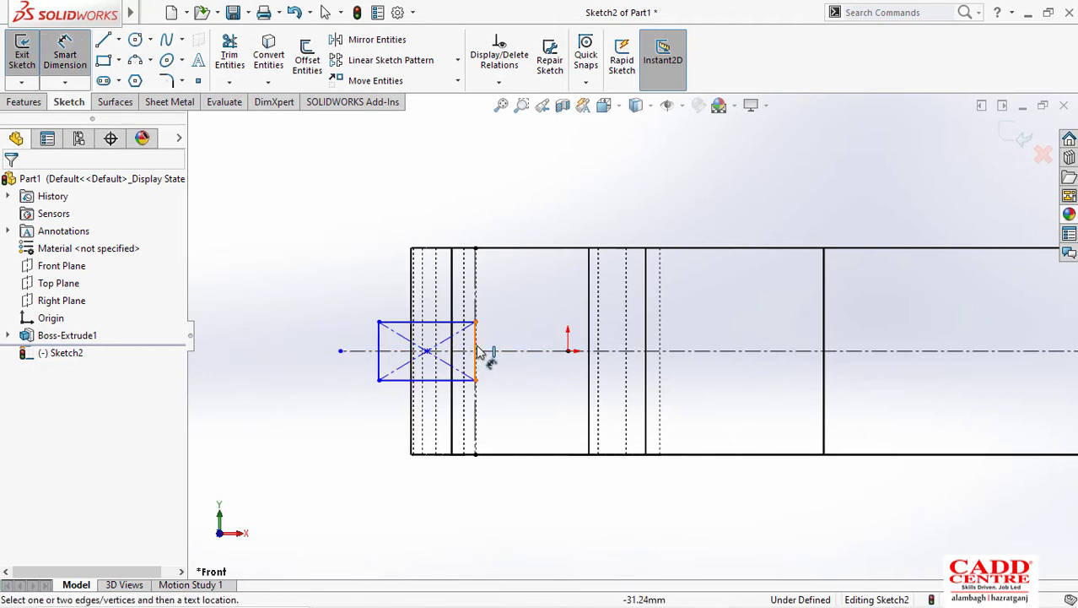
click(478, 355)
click(508, 352)
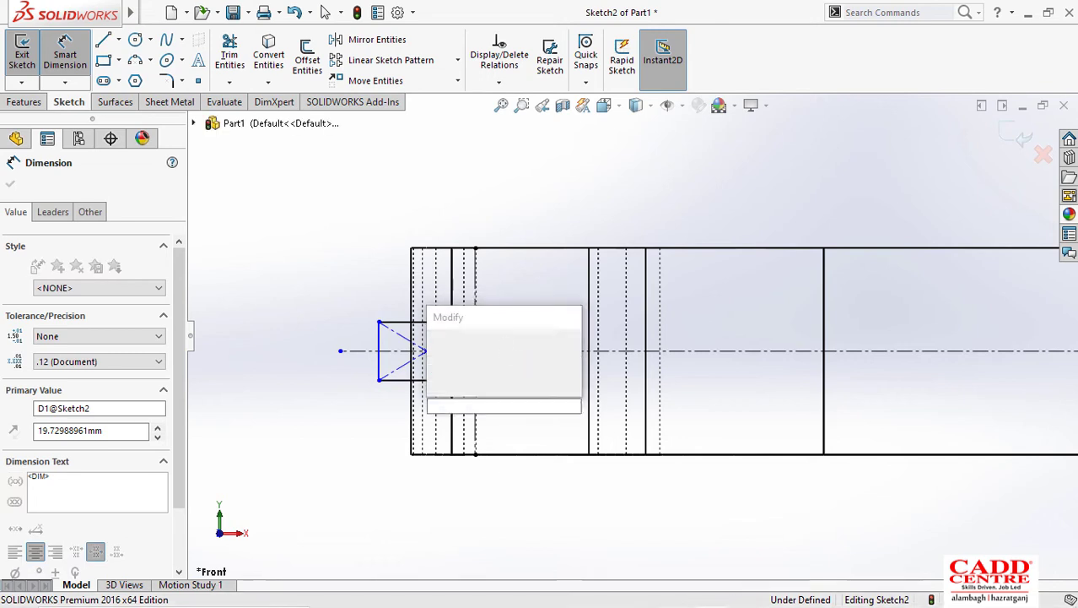
key(Return)
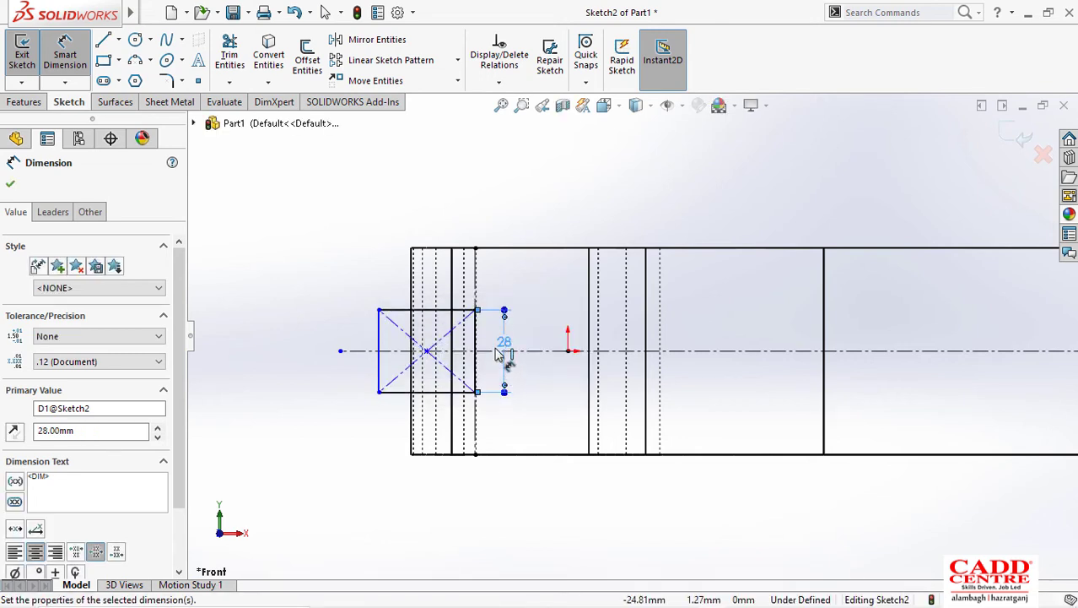
scroll(500, 354, down, 1)
scroll(585, 353, up, 2)
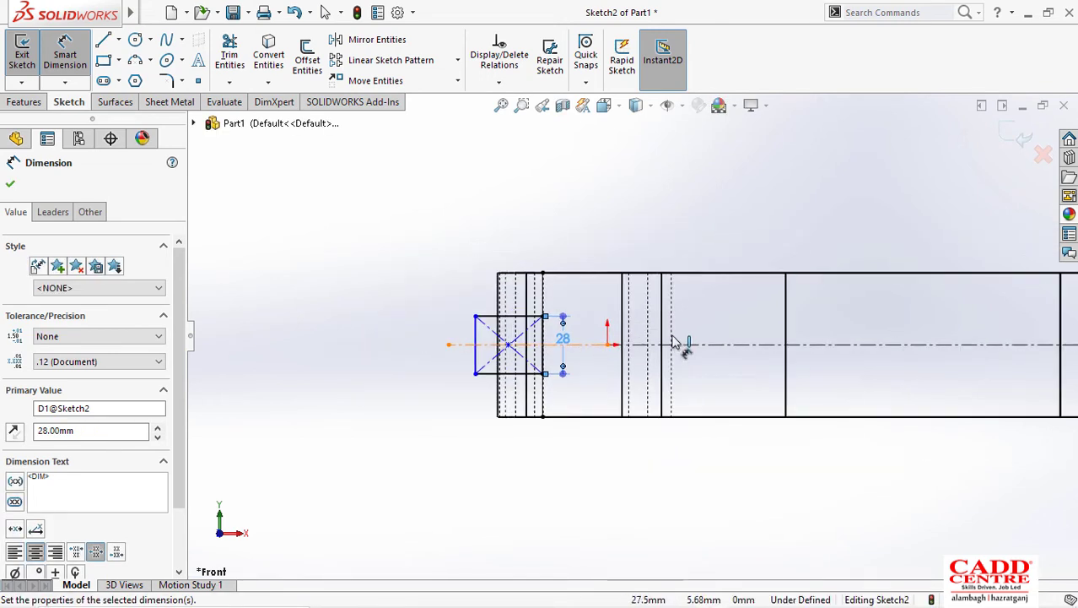
scroll(613, 368, down, 2)
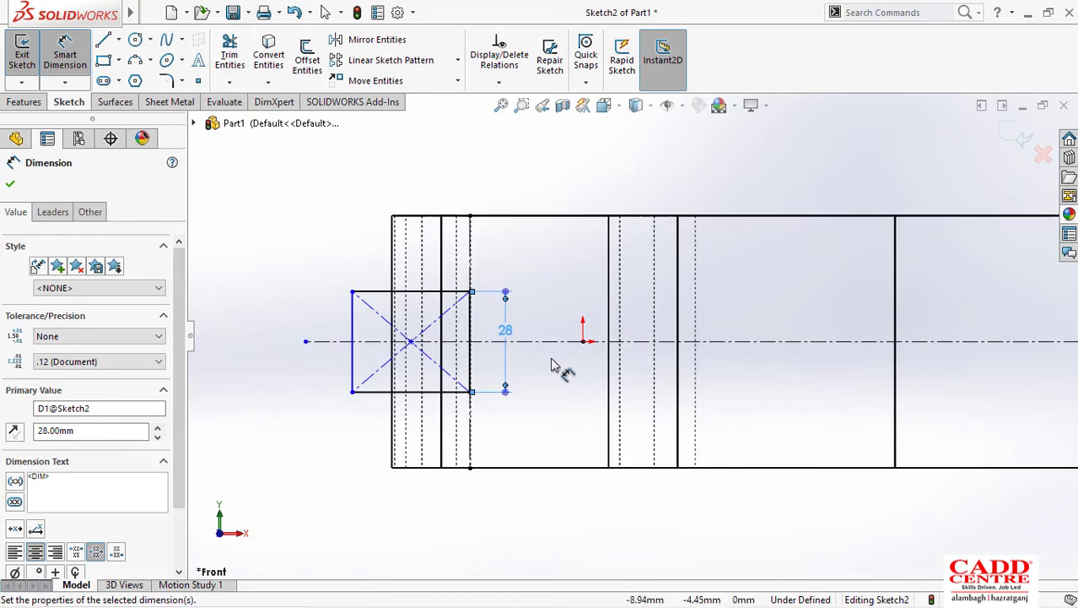
scroll(675, 318, down, 2)
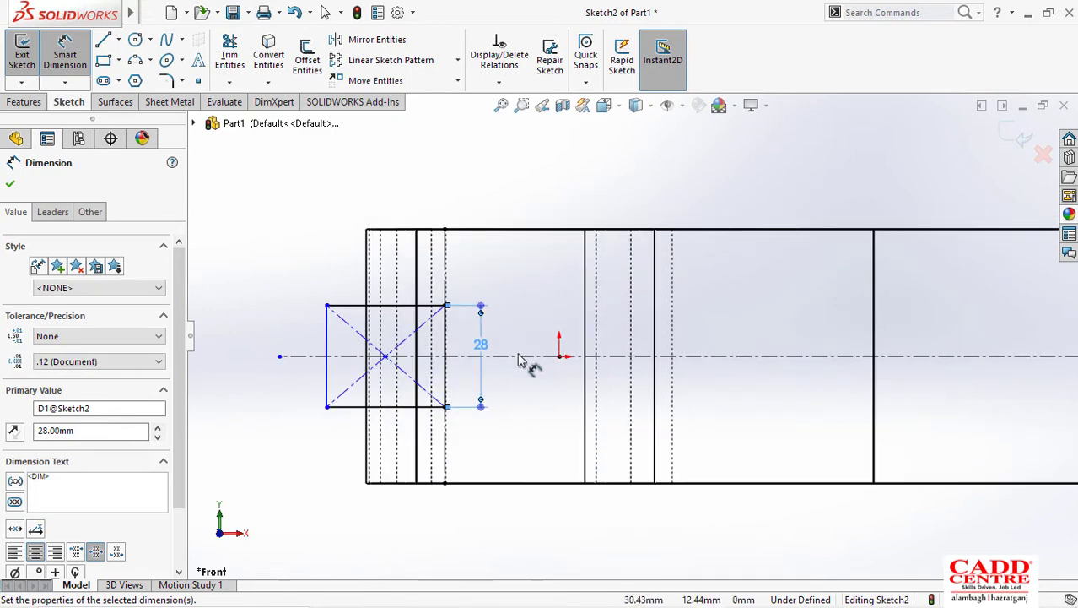
click(11, 188)
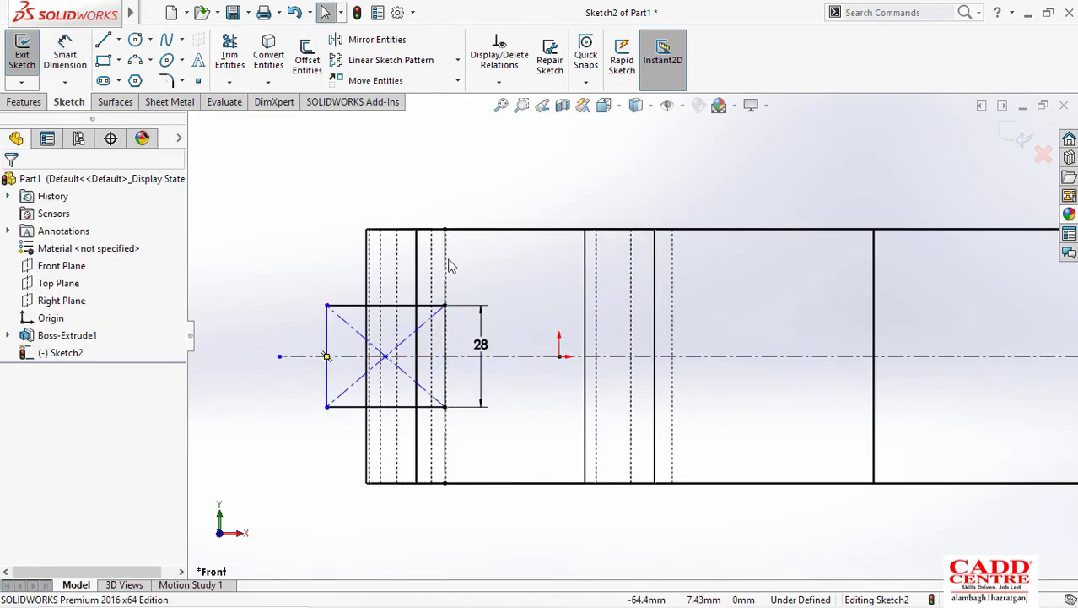
Step: Recheck the flange and gap layout at the big end in the reference drawing's section view
key(super+Tab)
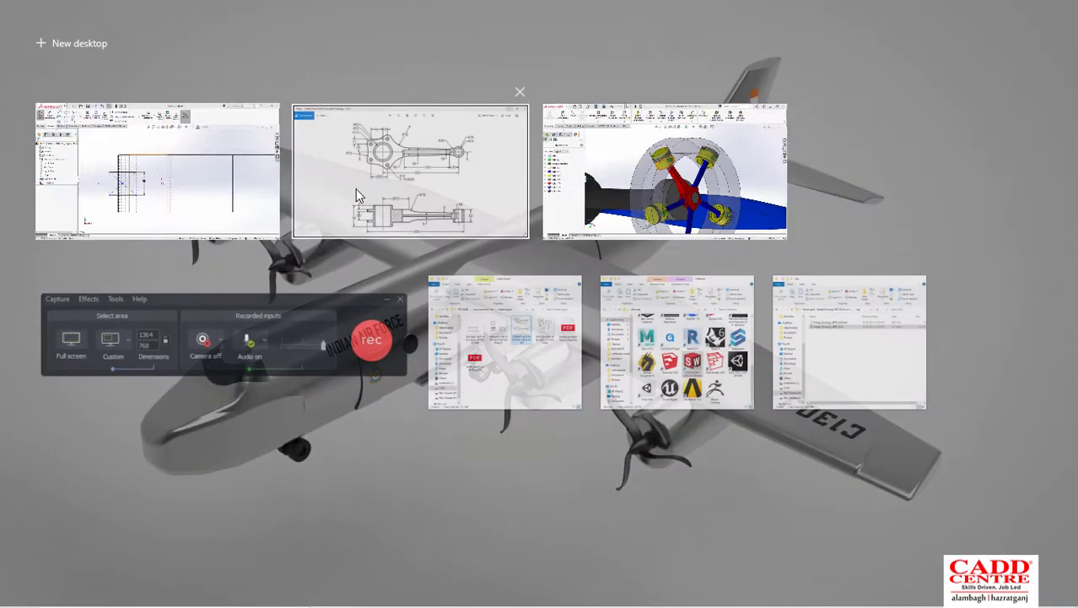
click(379, 209)
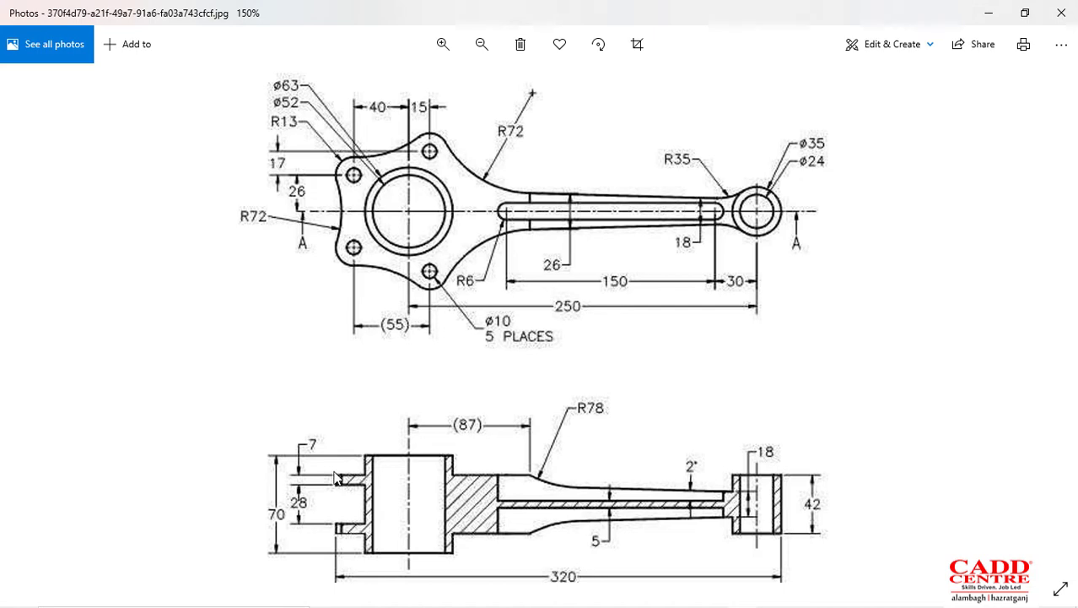
click(985, 17)
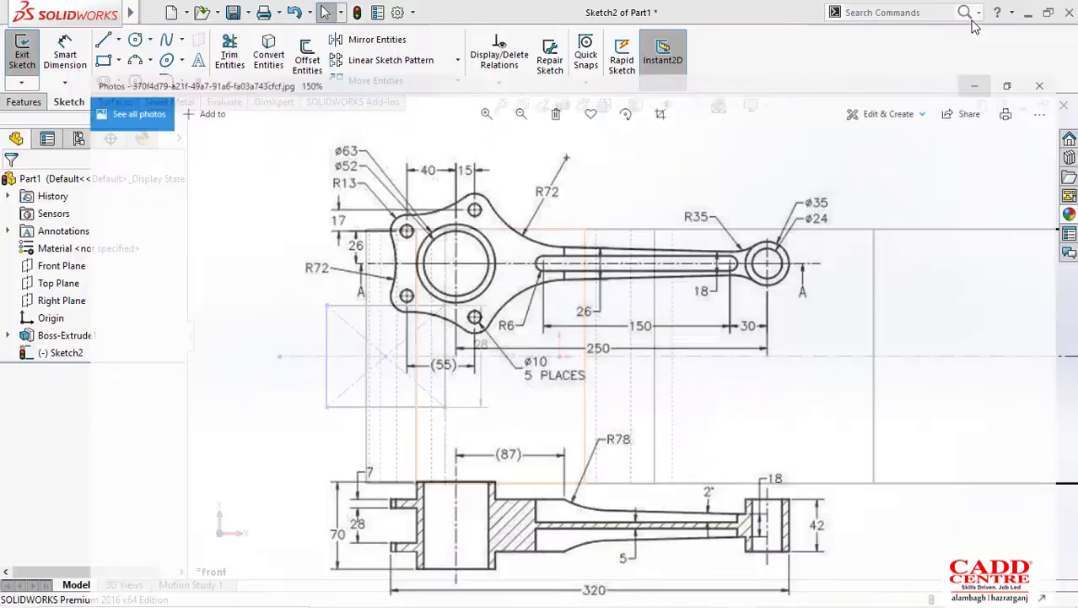
scroll(363, 311, down, 3)
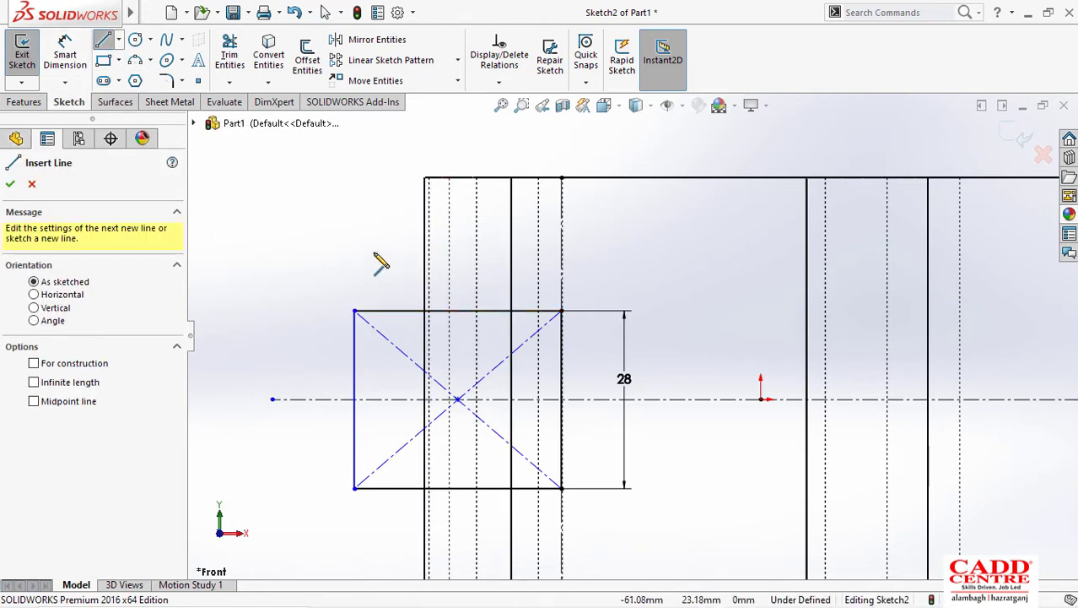
key(z)
key(z)
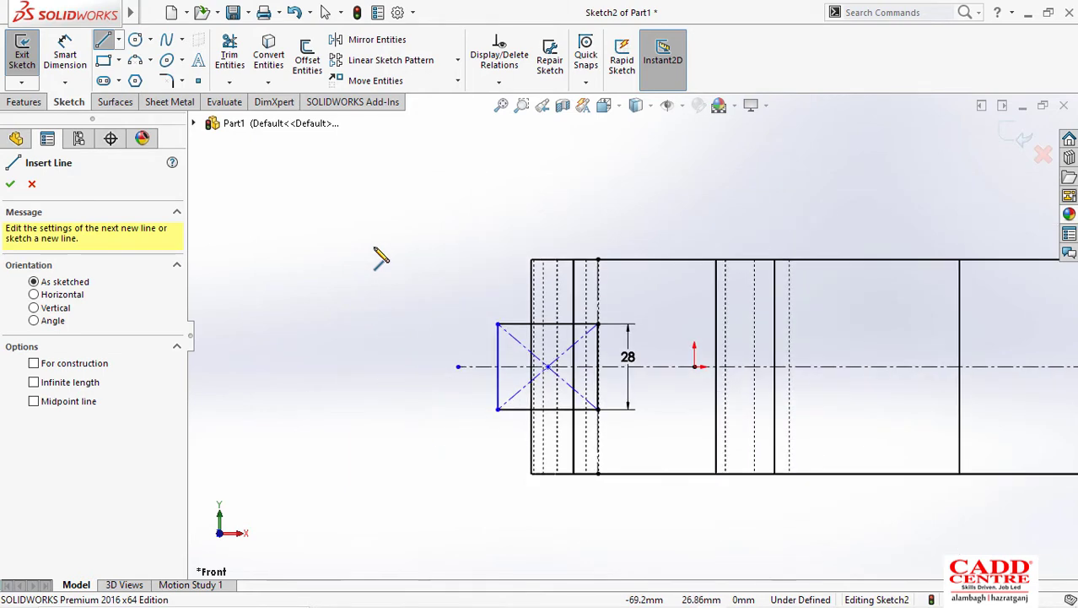
key(z)
key(Escape)
key(z)
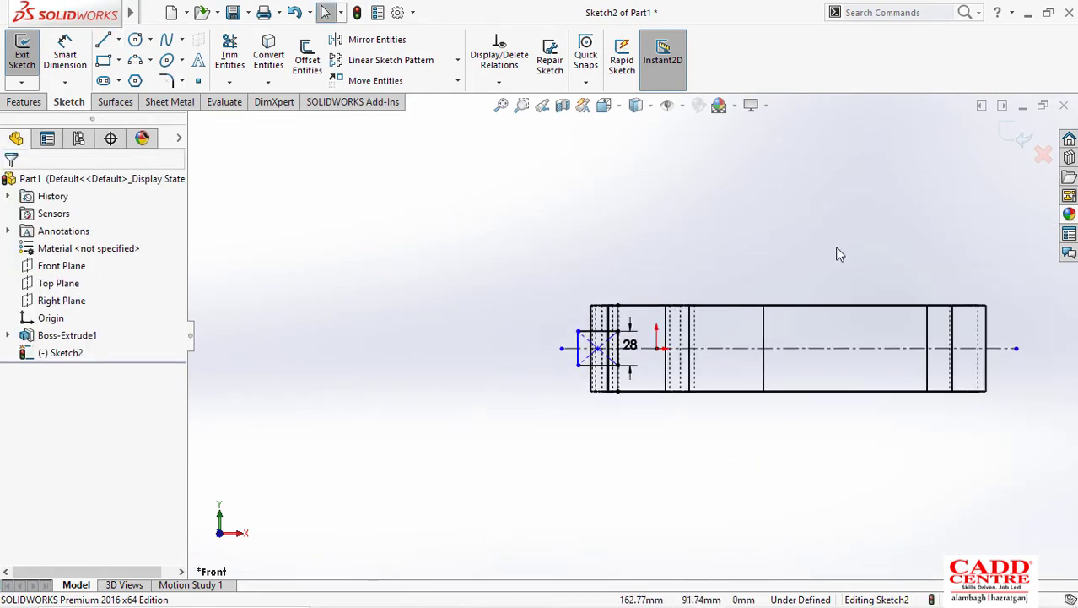
scroll(1001, 184, down, 4)
key(z)
key(z)
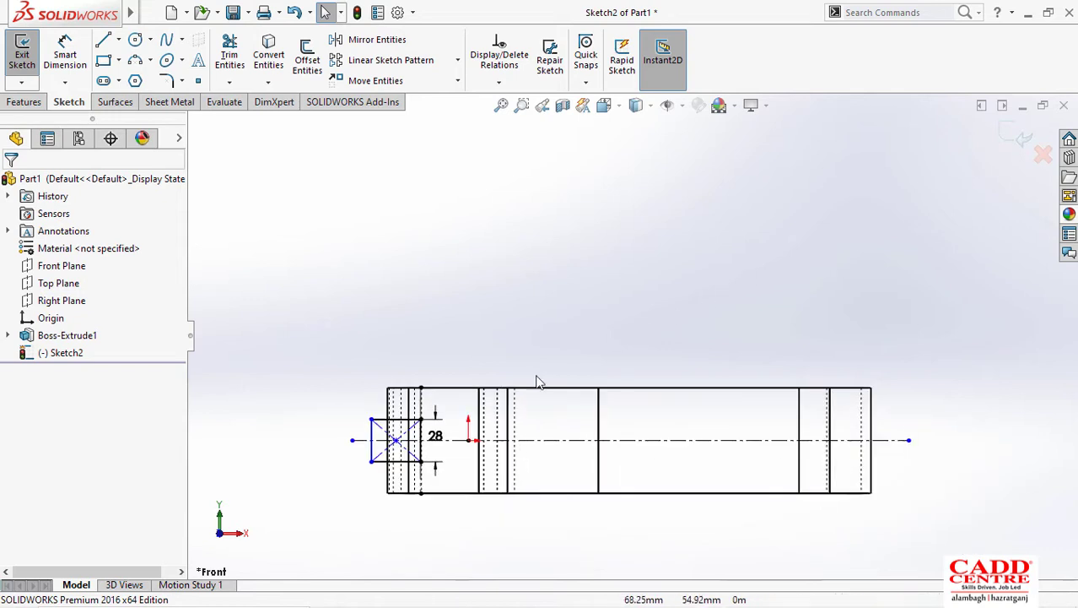
Step: Exit the sketch and set the model's display style to Shaded With Edges
click(1015, 135)
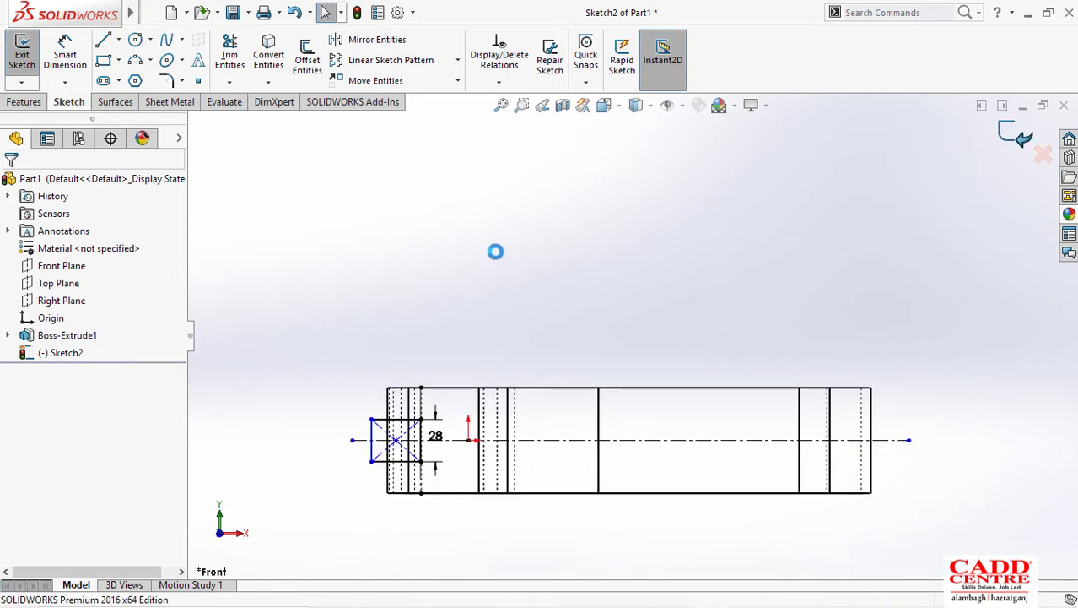
click(651, 106)
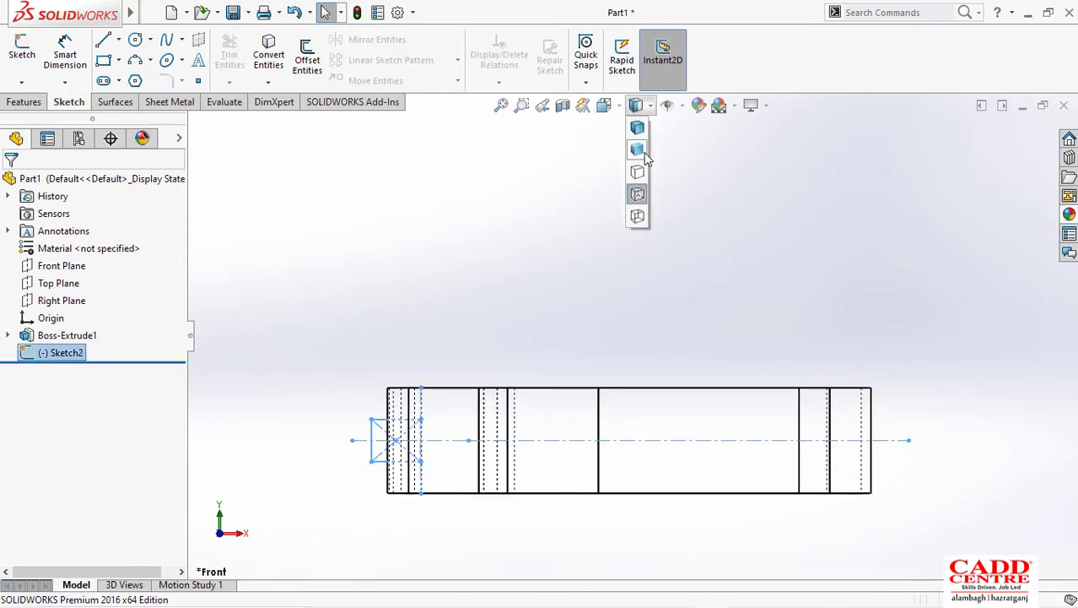
click(639, 130)
middle_drag(496, 323, 501, 356)
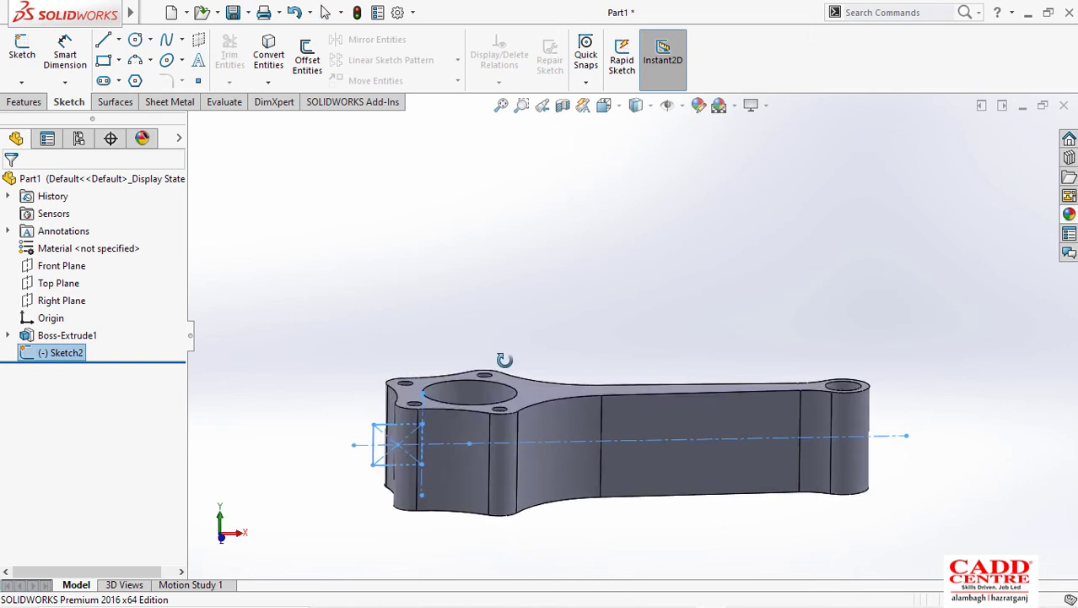
click(24, 101)
click(315, 60)
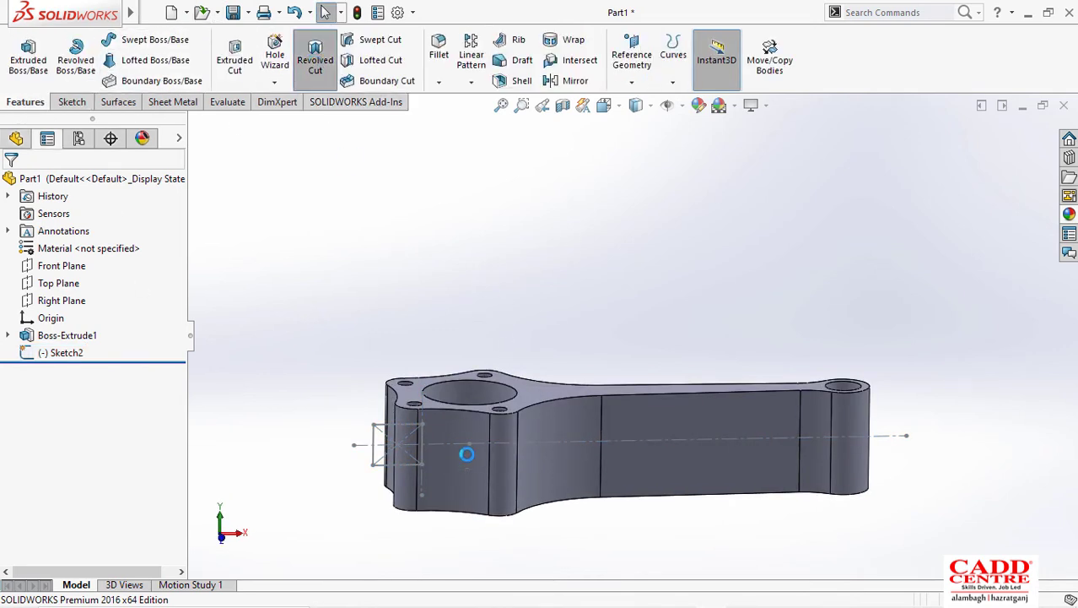
click(424, 445)
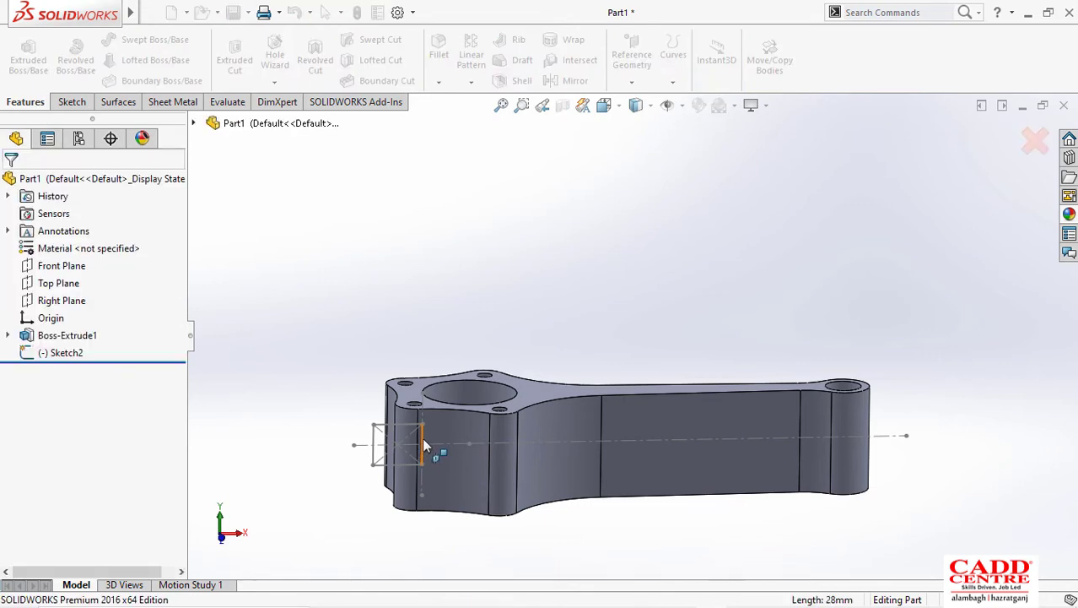
scroll(471, 466, down, 3)
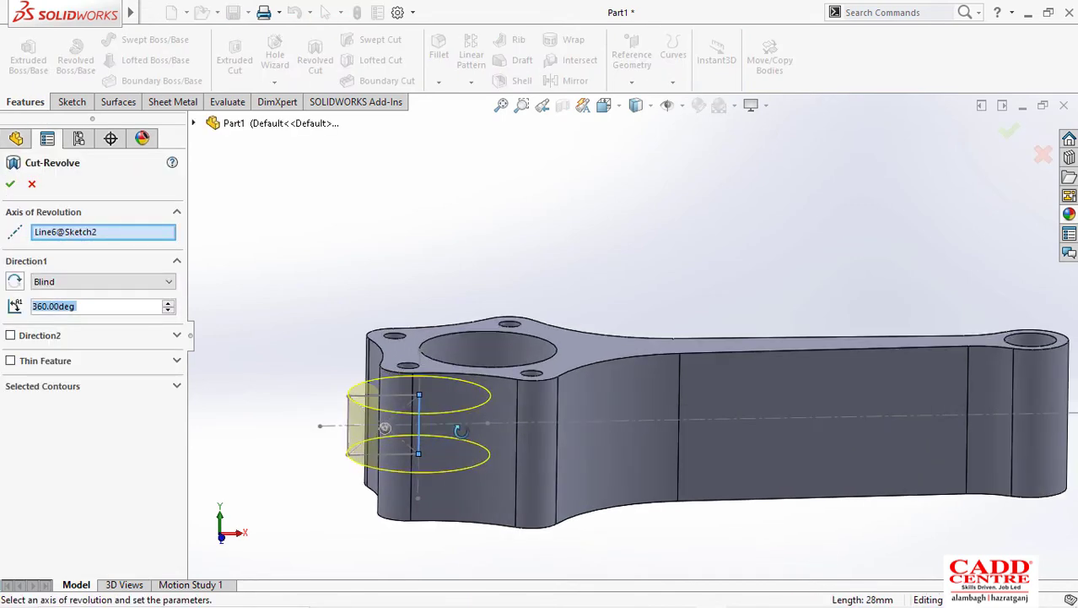
click(33, 183)
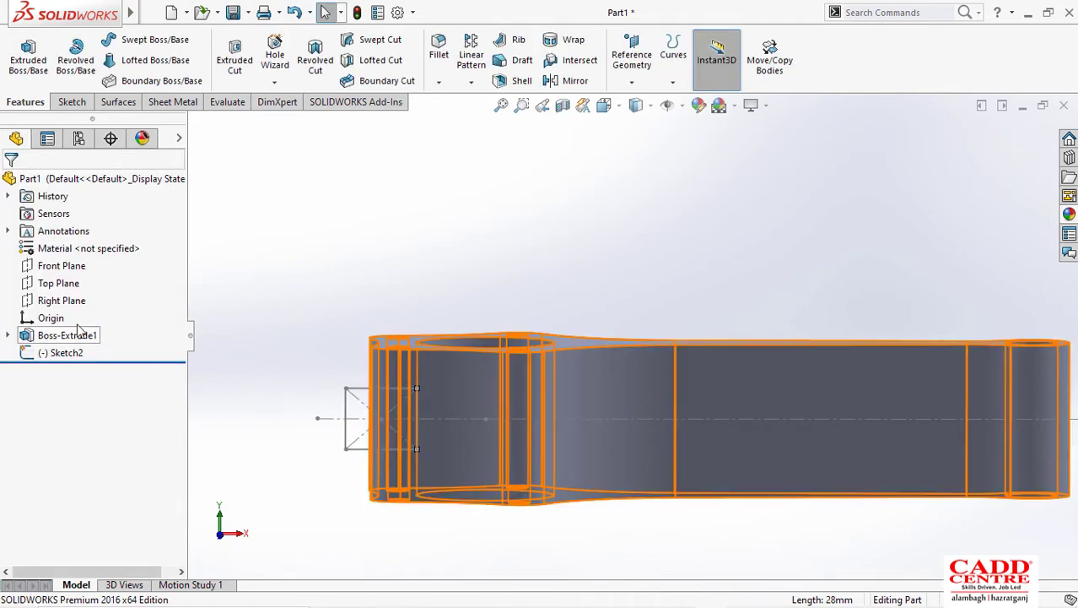
Step: Reopen the 28 mm gap sketch, add a vertical centerline about 70.6 mm long up from the origin, and exit the sketch
right_click(44, 361)
click(52, 251)
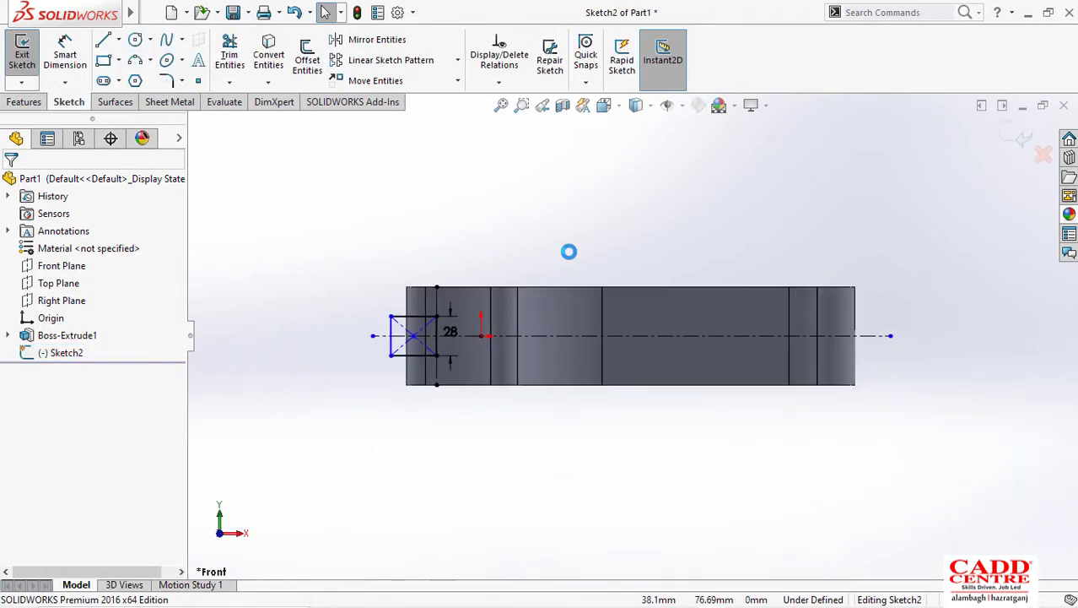
scroll(494, 336, down, 1)
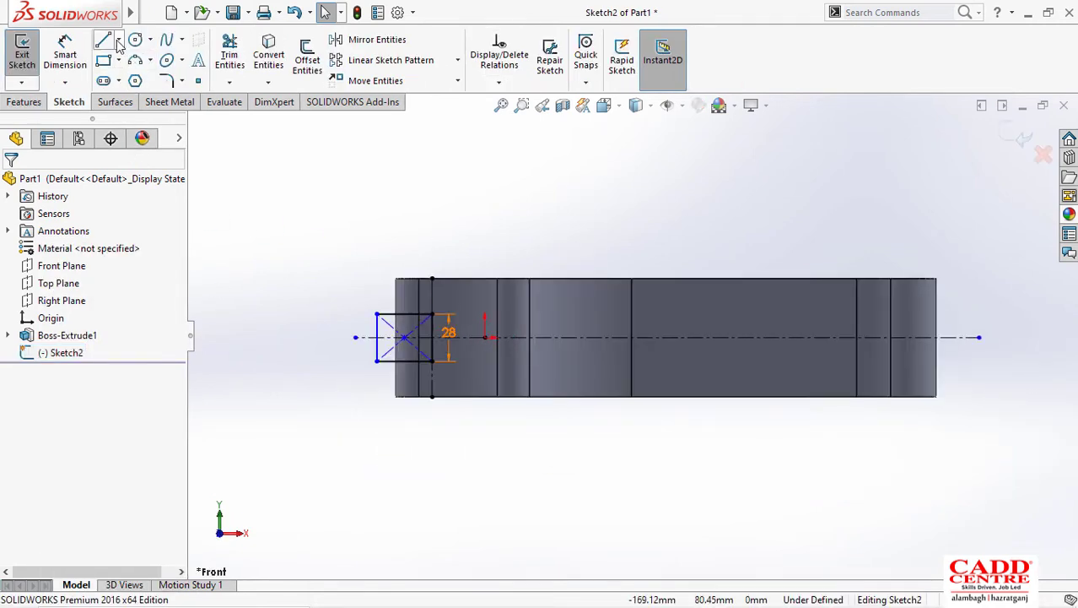
click(118, 39)
click(139, 76)
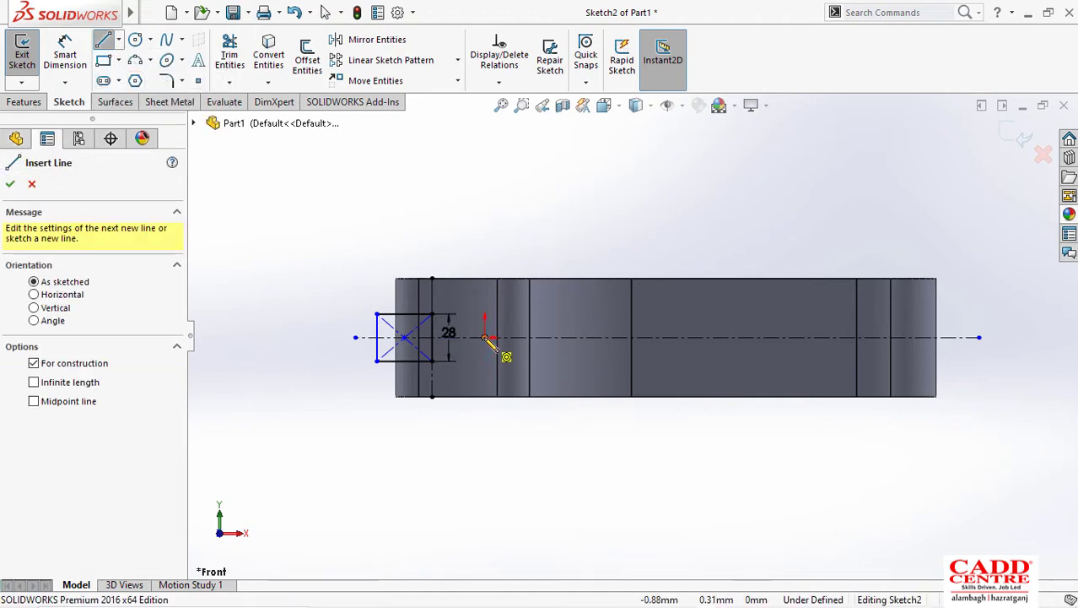
click(486, 221)
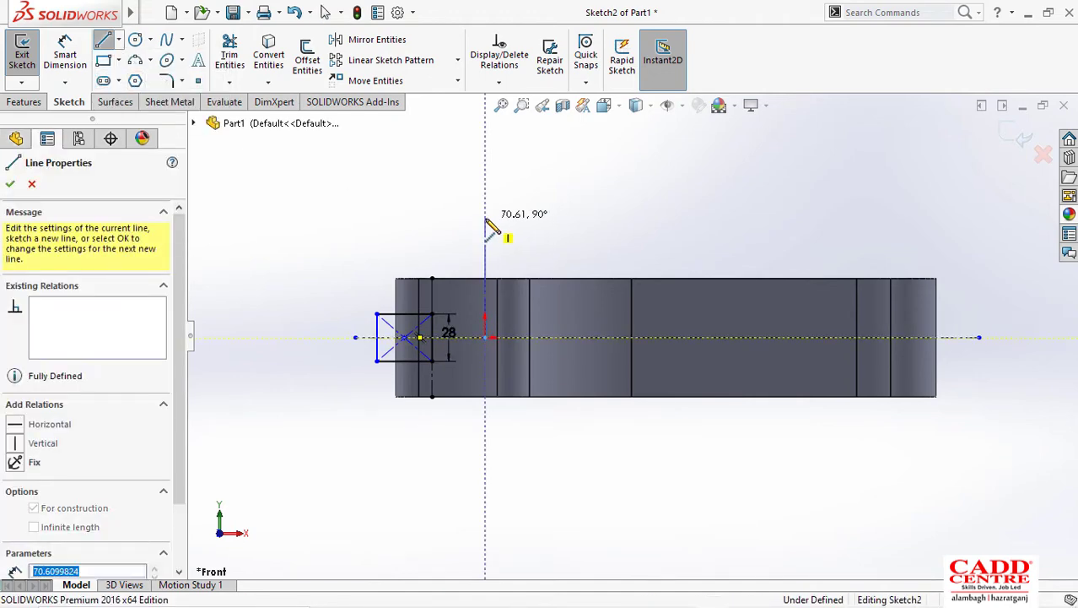
right_click(542, 233)
click(531, 231)
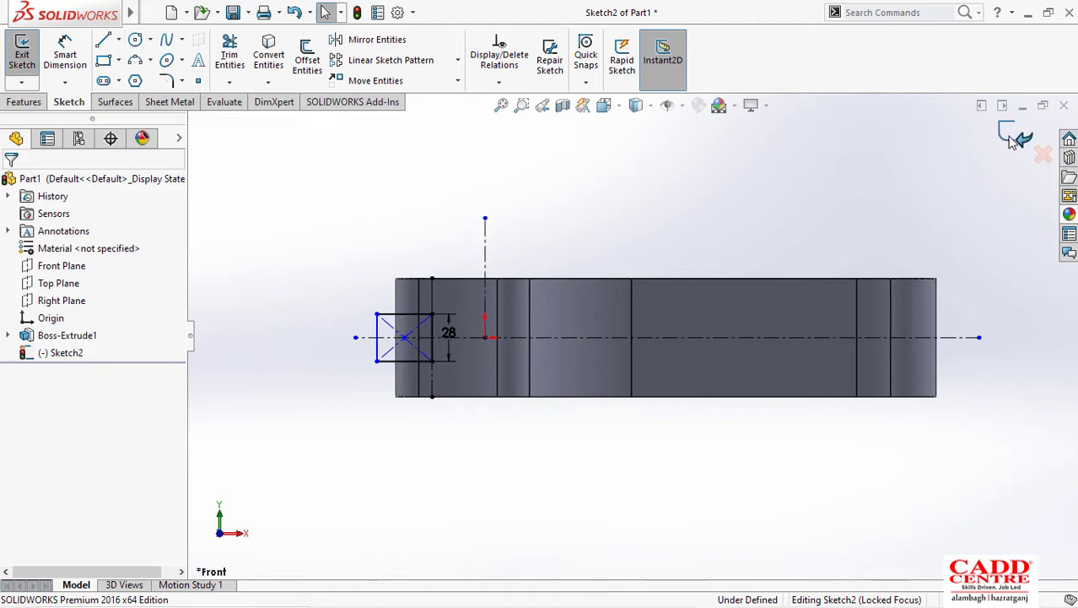
click(22, 54)
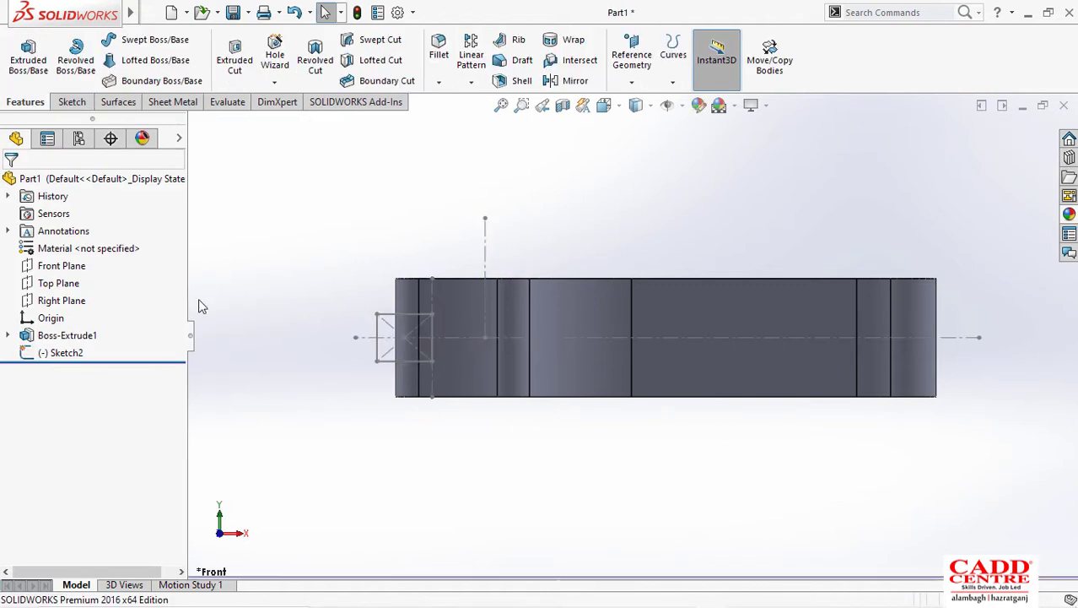
Step: Start a Revolved Cut of the gap profile about the vertical centerline with a blind first-direction angle of 150°
click(315, 61)
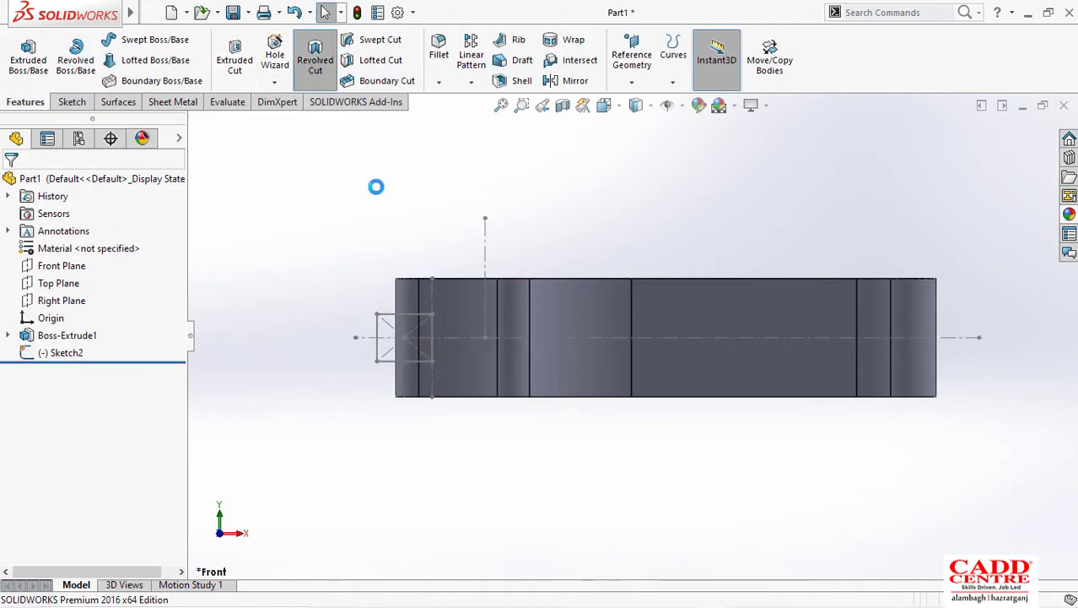
click(487, 253)
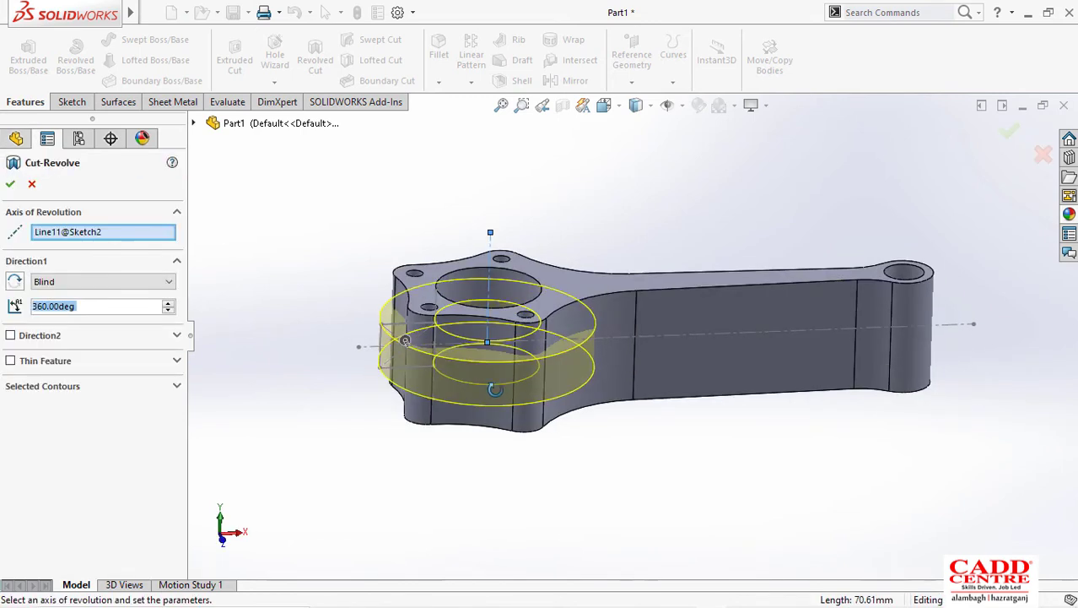
middle_drag(496, 389, 491, 485)
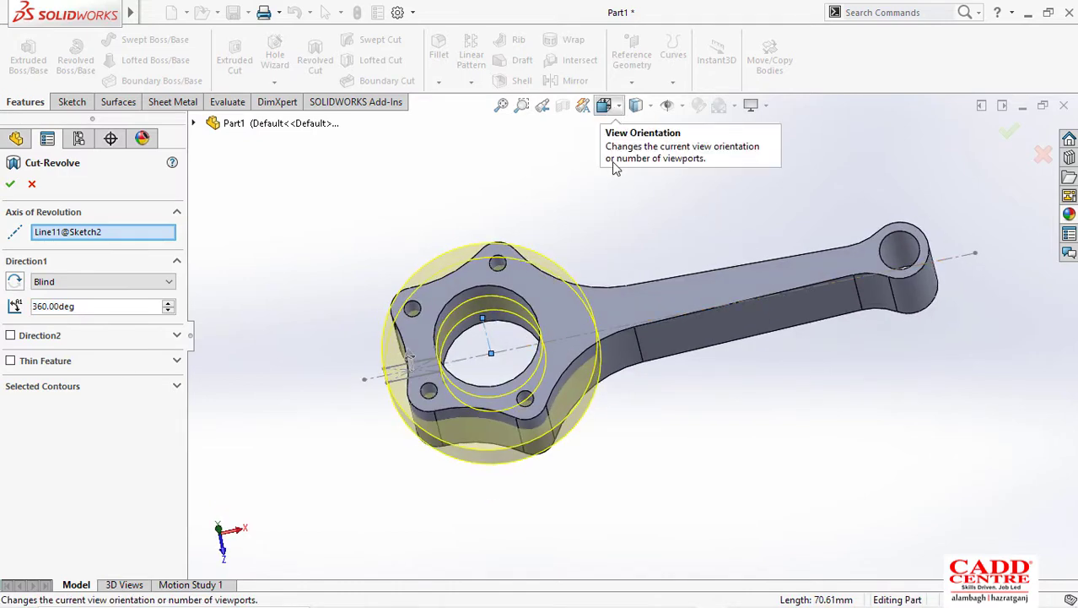
key(space)
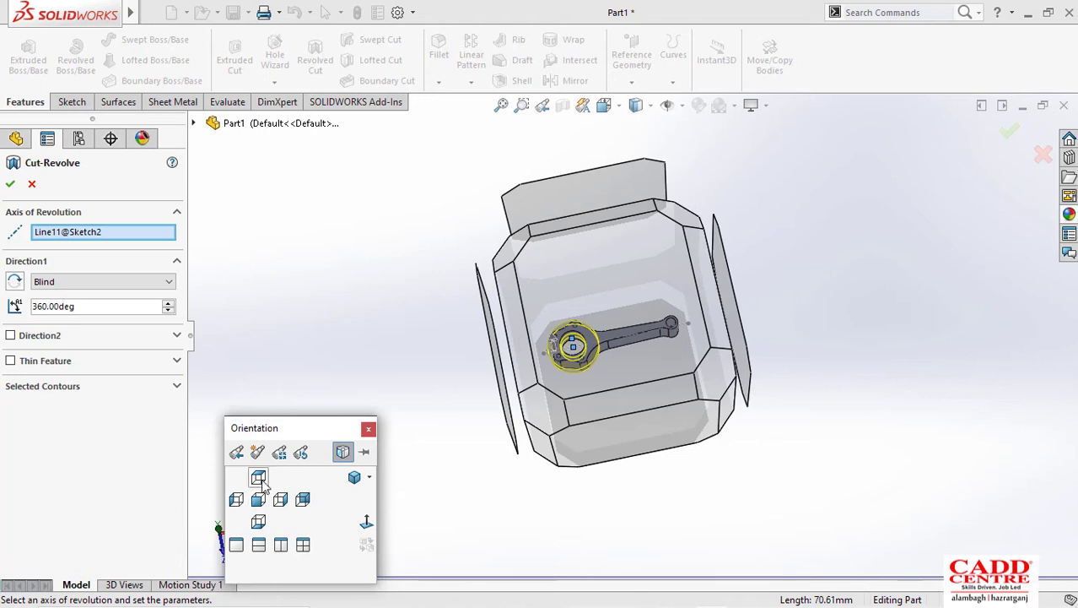
click(259, 478)
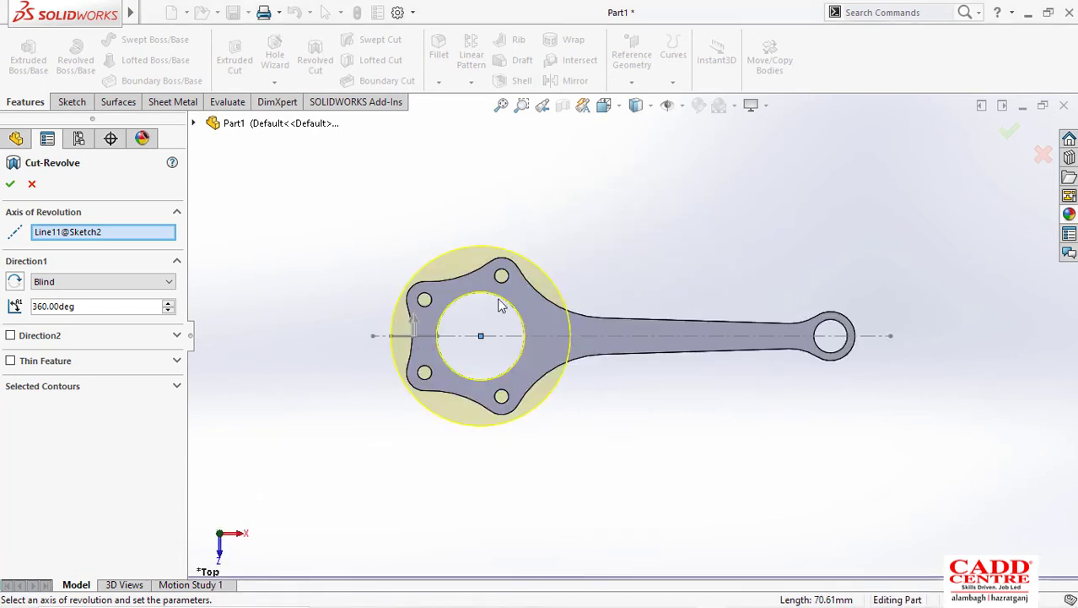
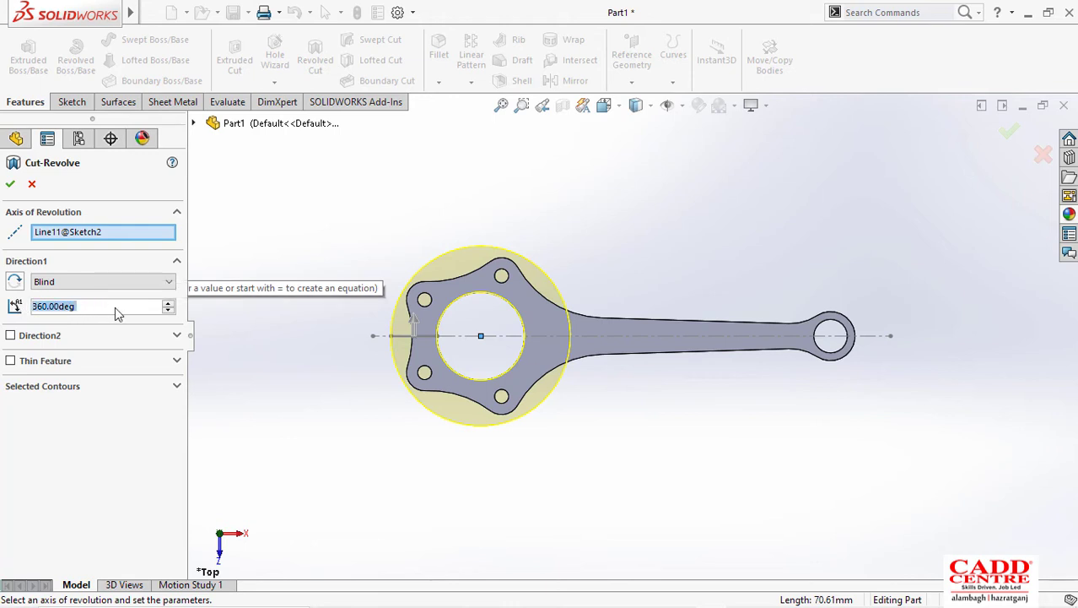
text(150)
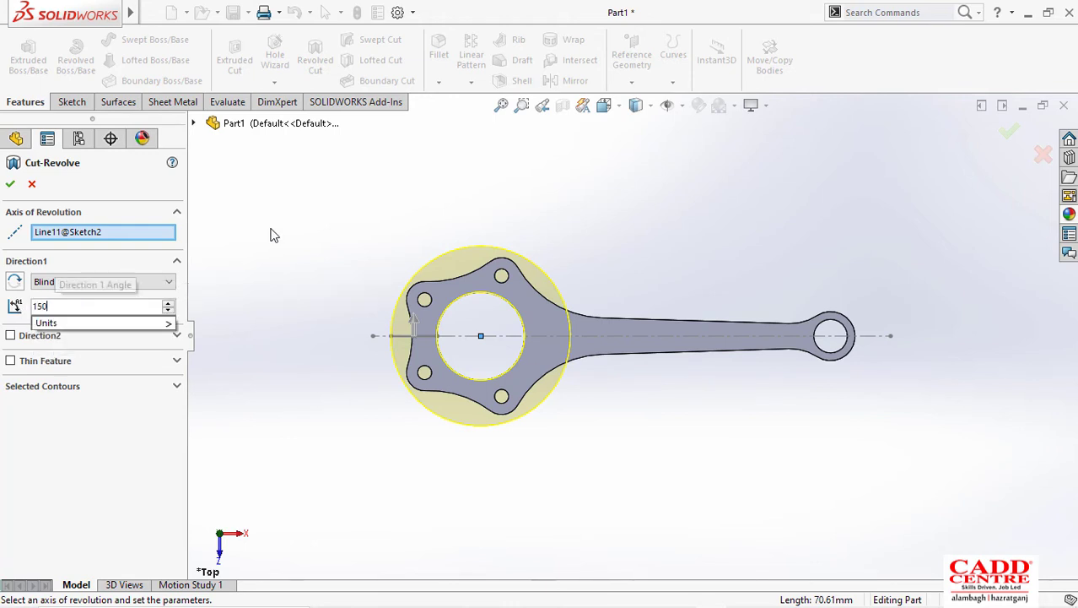
key(Return)
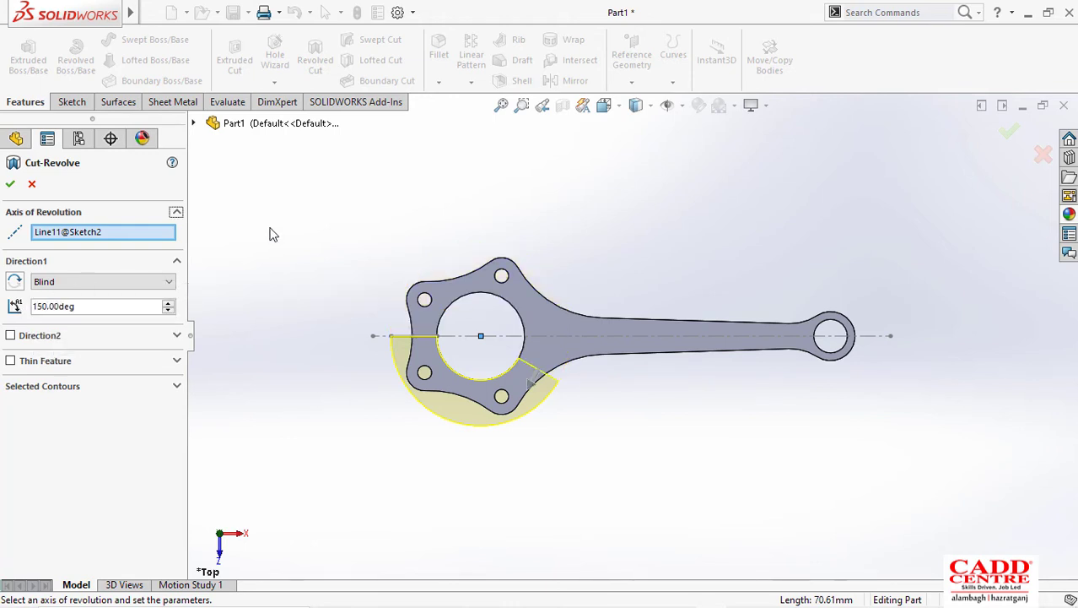
Step: Enable a blind second direction of 150° for the revolved cut and accept the feature
click(10, 336)
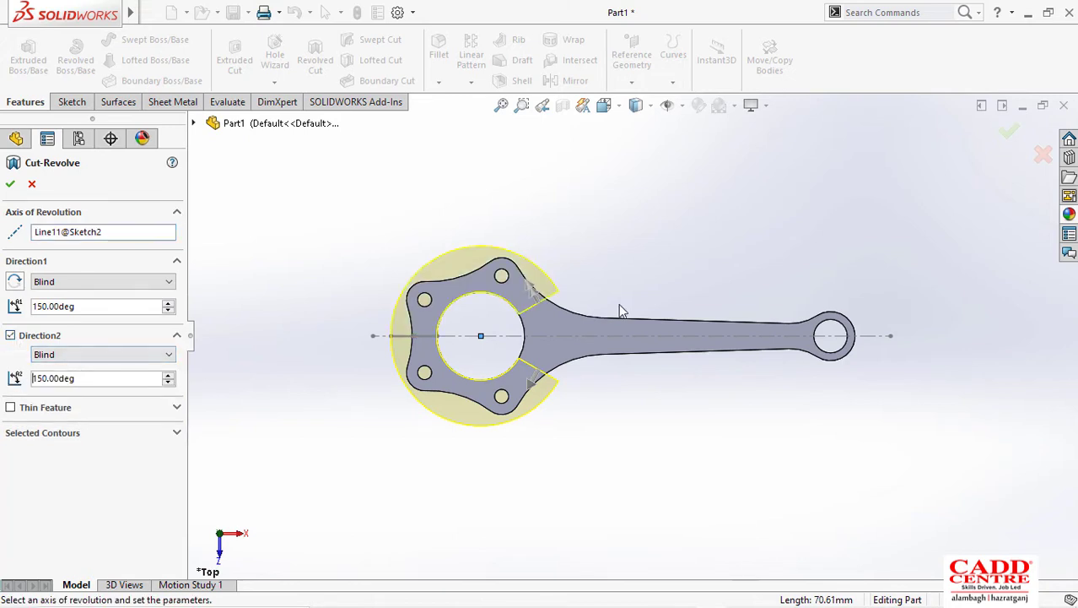
scroll(570, 325, down, 2)
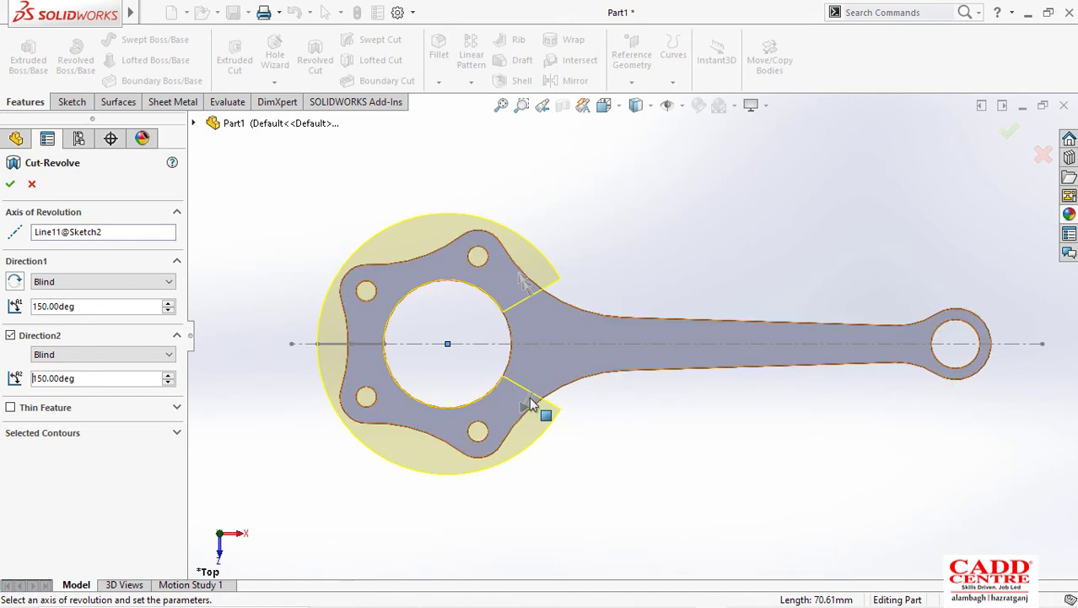
middle_drag(544, 420, 541, 353)
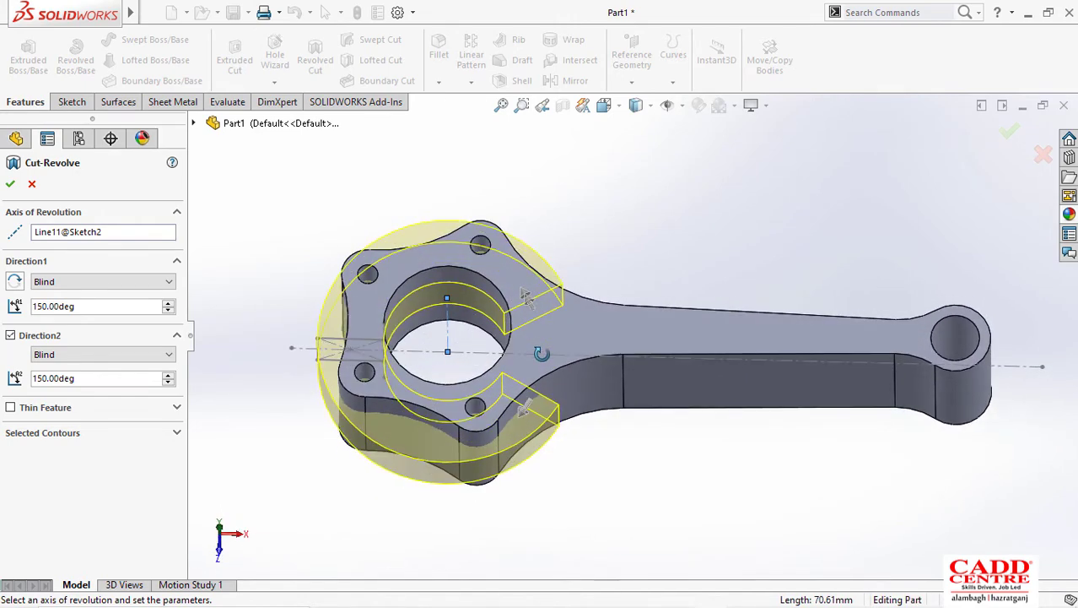
click(11, 184)
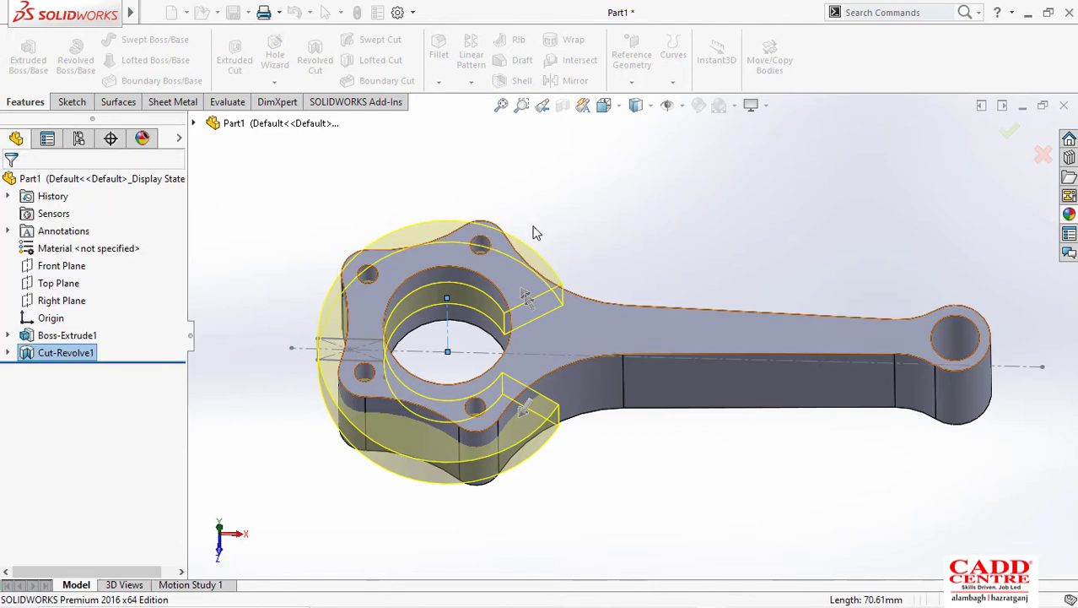
middle_drag(531, 231, 509, 278)
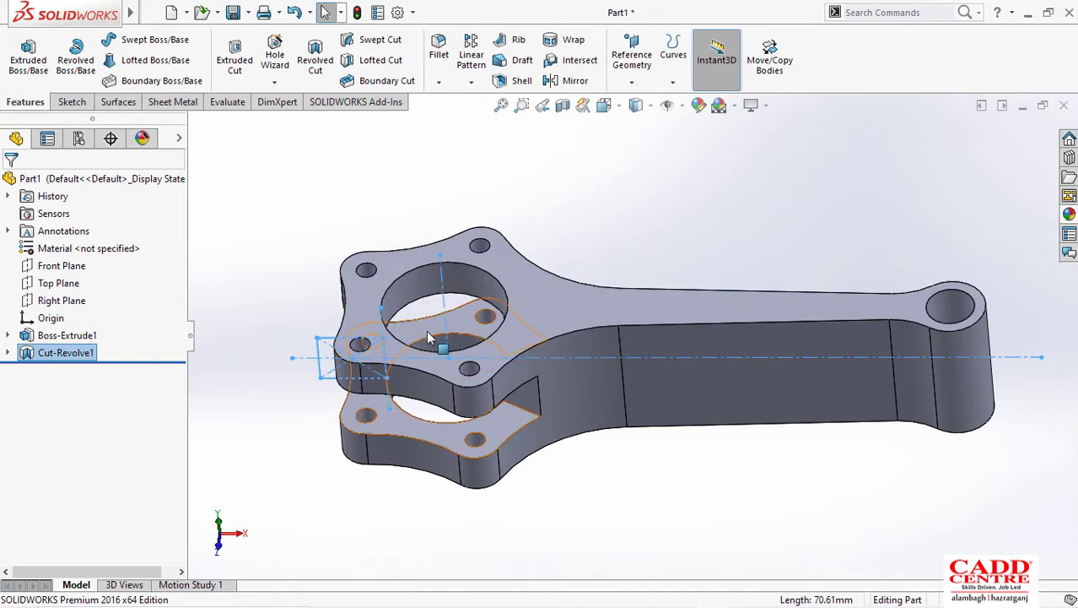
middle_drag(450, 327, 450, 306)
middle_drag(456, 358, 457, 254)
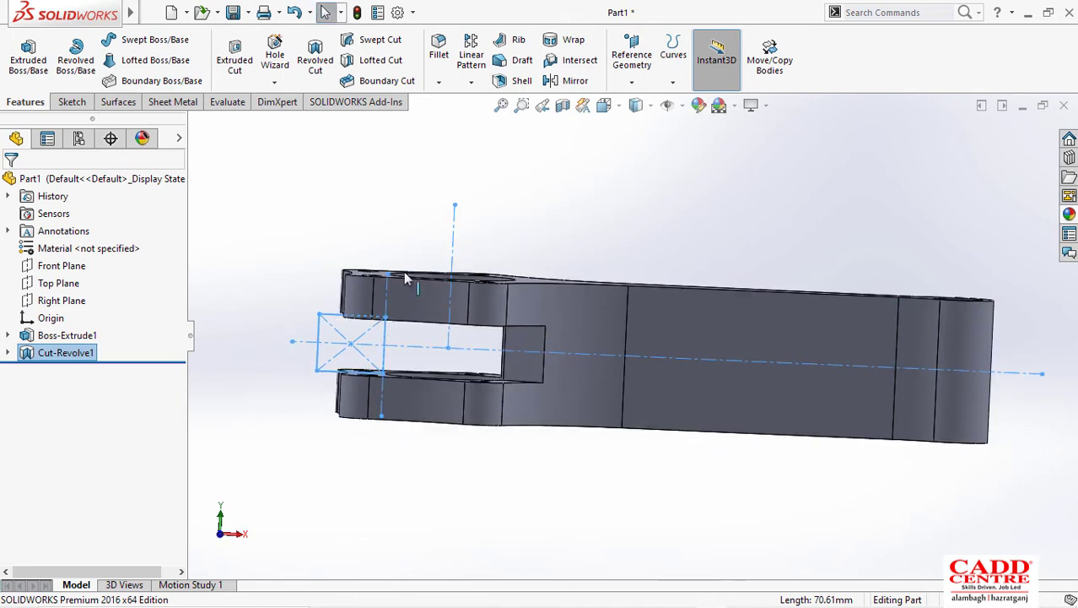
middle_drag(367, 338, 342, 317)
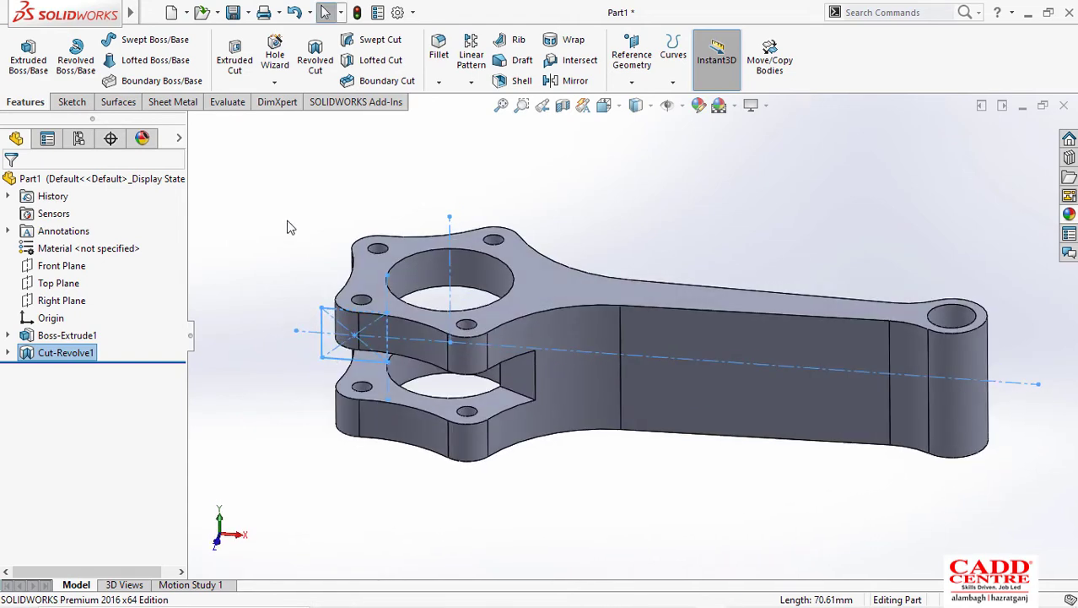
Step: Sketch two origin-centred circles on the Top Plane: one matching the big-end bore at 31.5 mm radius, one inside about 52 mm in diameter
click(57, 286)
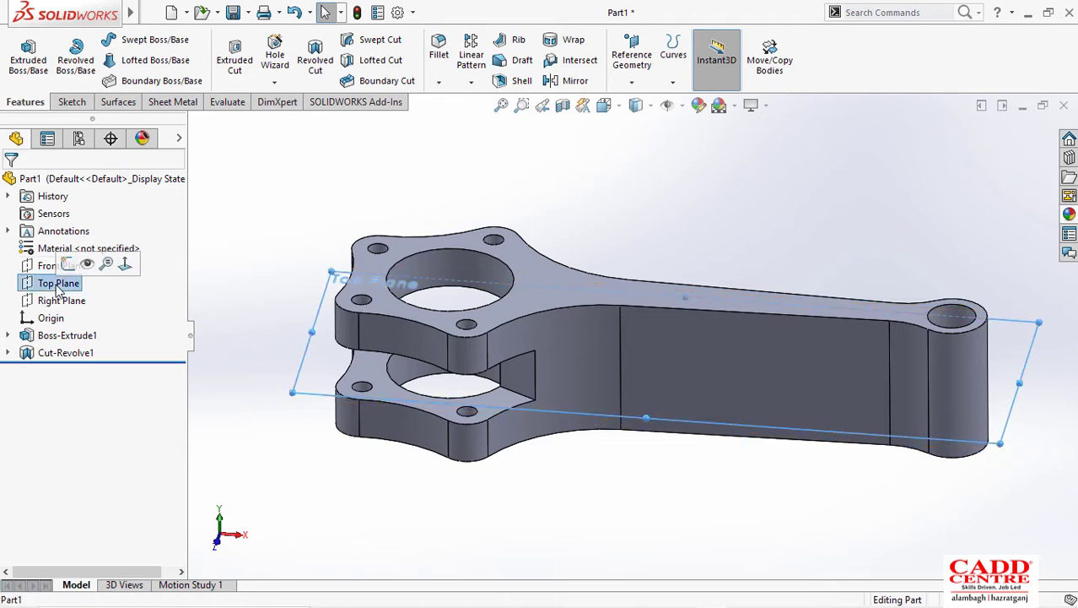
click(125, 263)
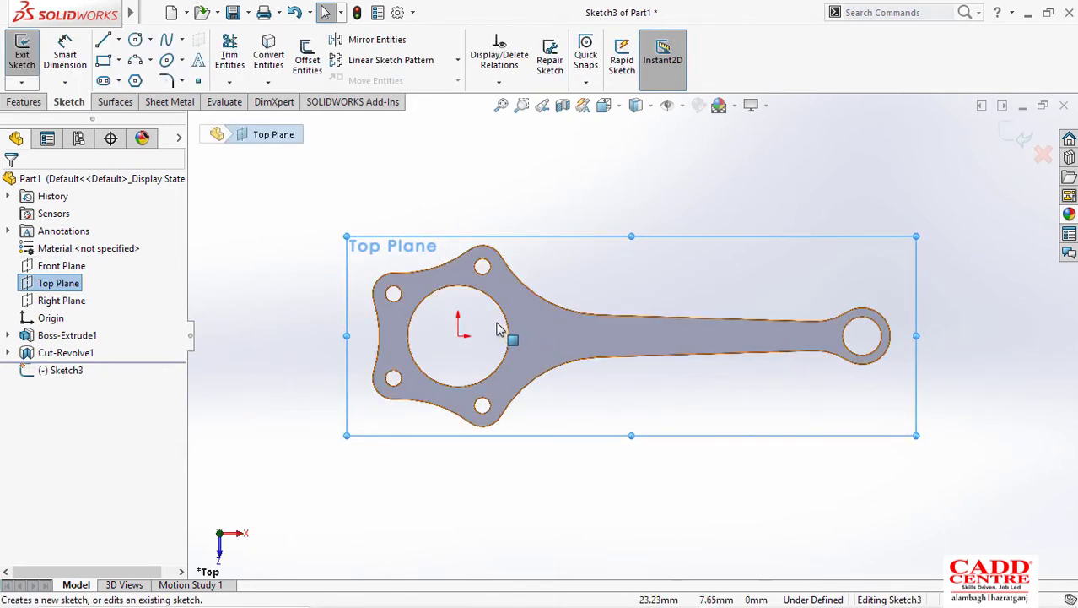
scroll(498, 328, down, 3)
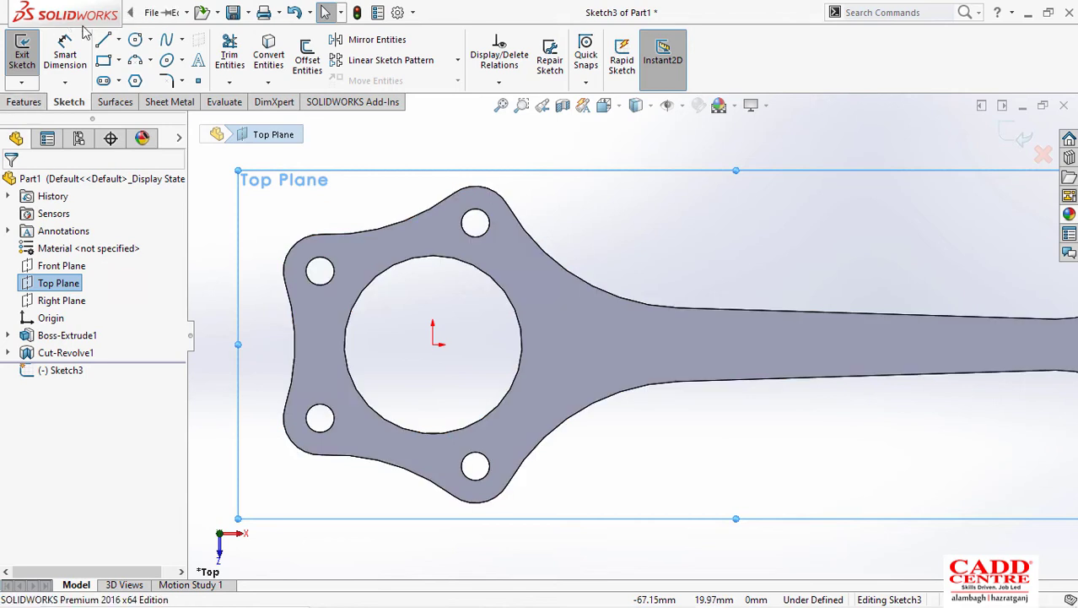
click(433, 344)
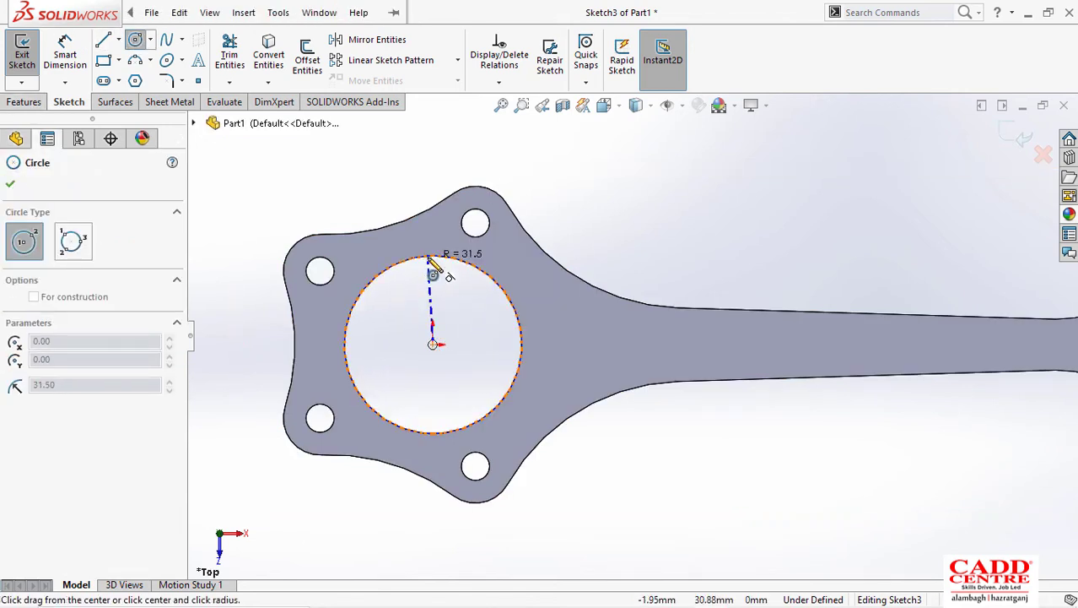
click(432, 255)
click(433, 343)
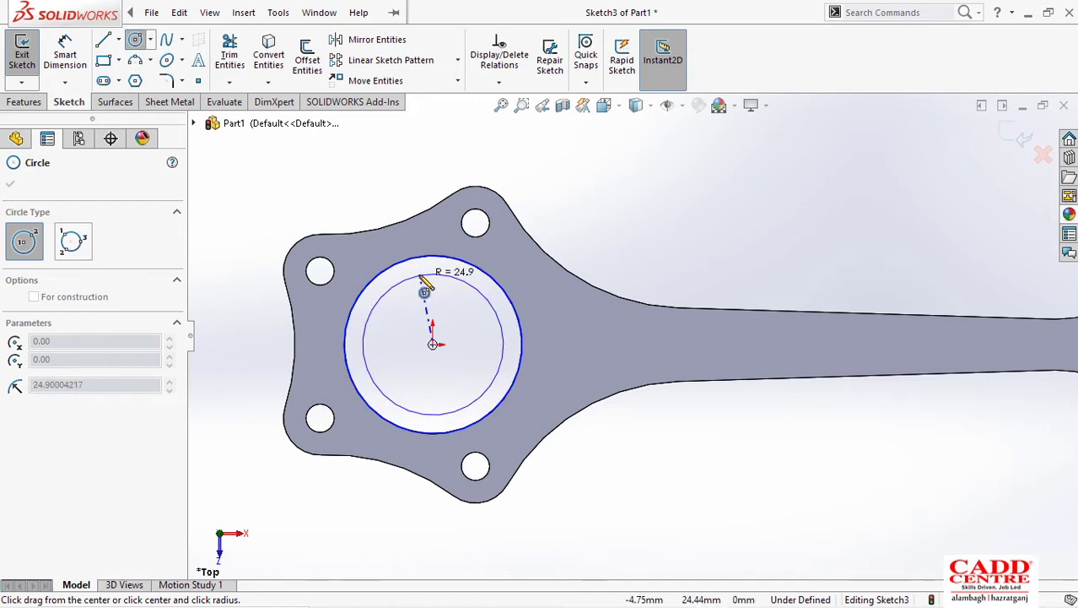
click(418, 272)
key(Escape)
Step: Dimension the inner circle's diameter and set it to 52 mm
mouse_move(553, 596)
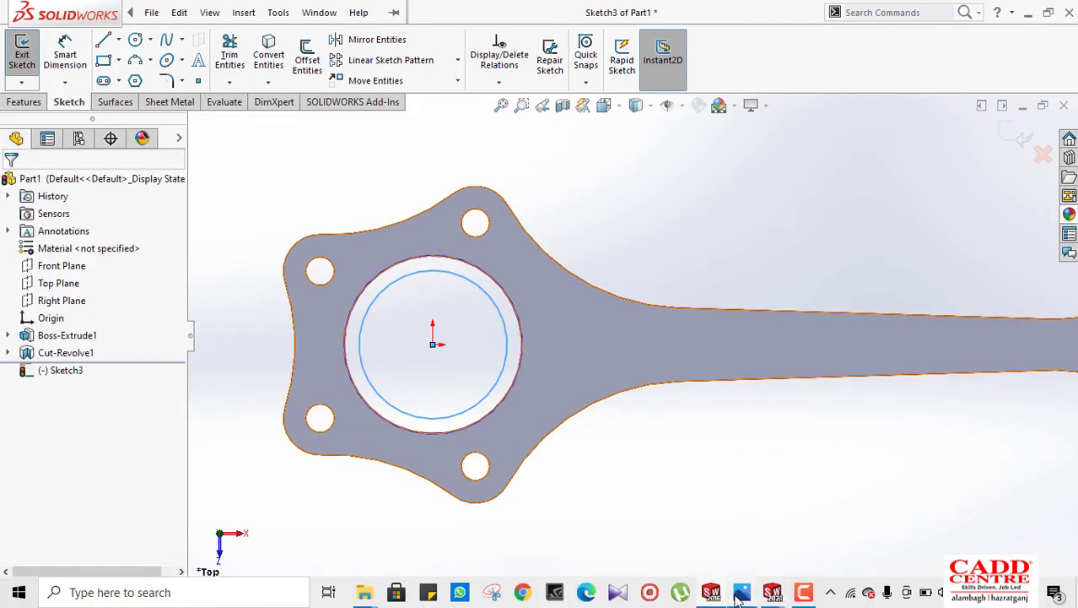
mouse_move(738, 595)
mouse_move(709, 508)
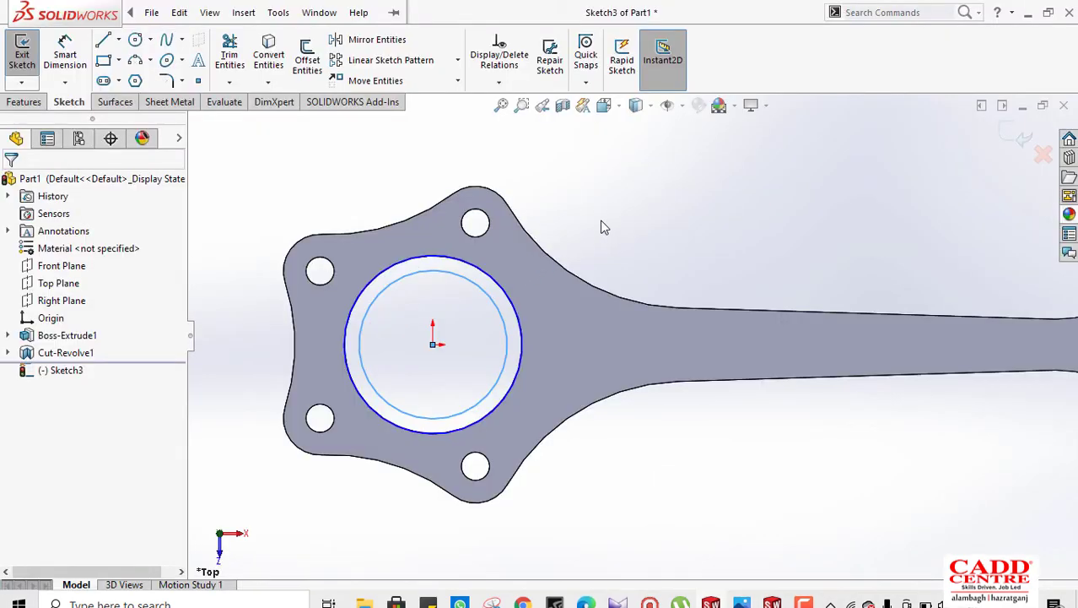
right_drag(601, 234, 598, 167)
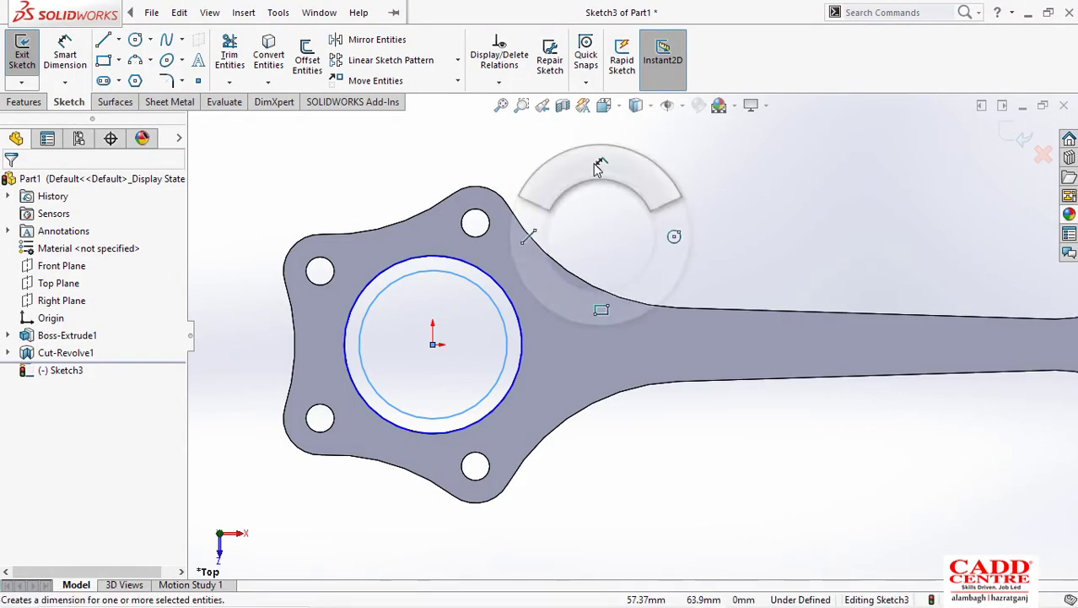
click(494, 281)
click(620, 234)
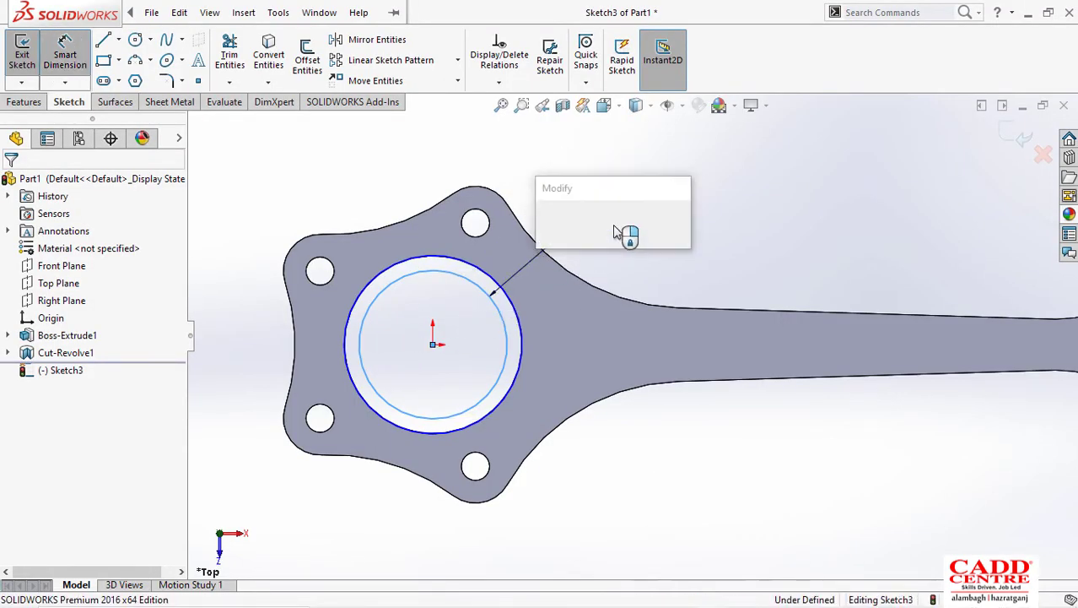
text(50)
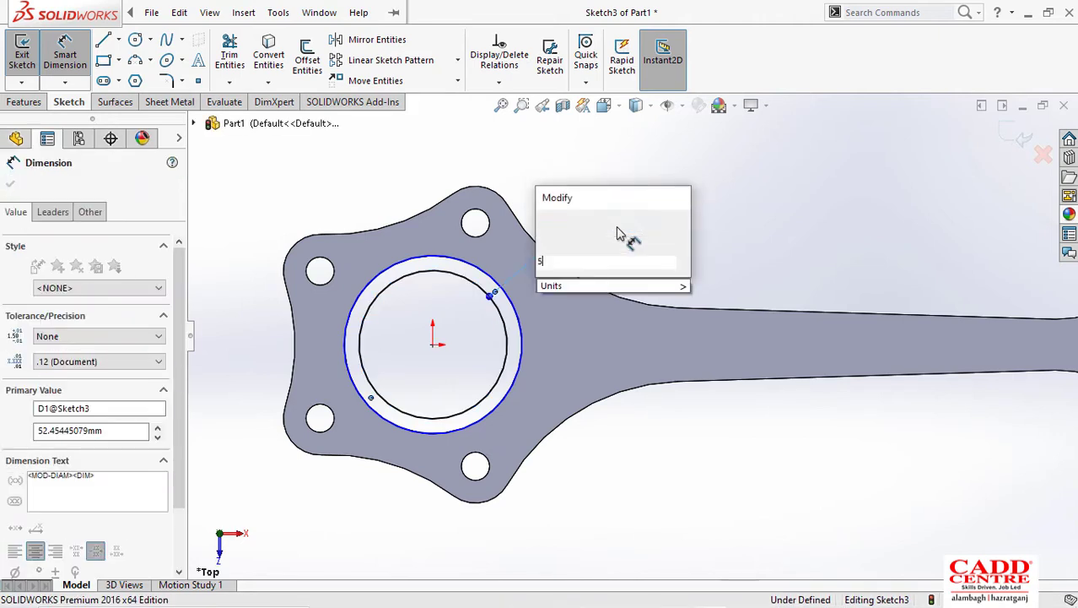
key(Return)
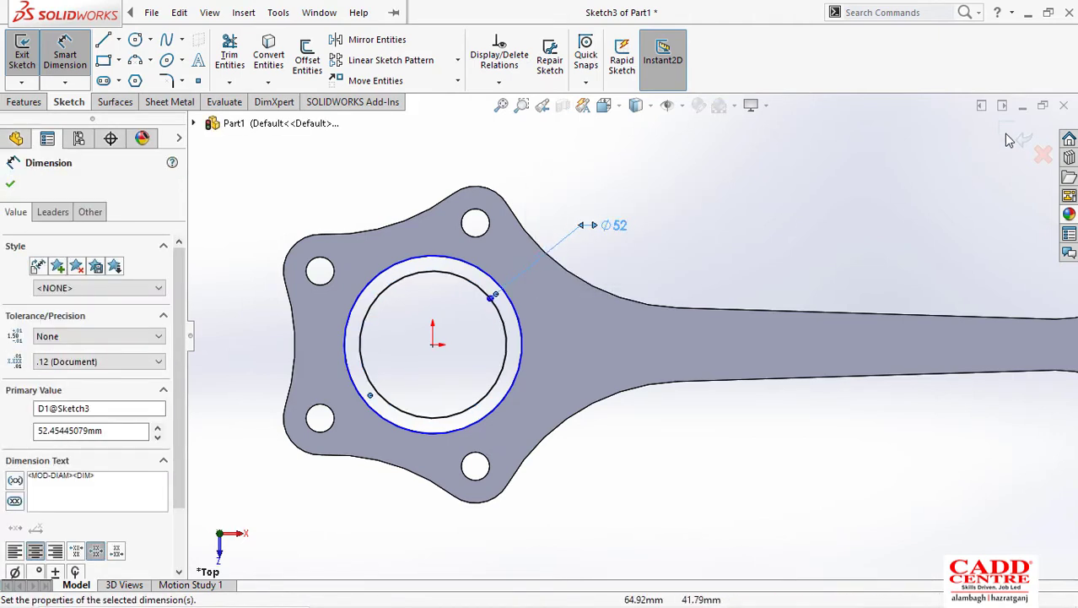
Step: Exit the ring sketch and extrude it 70 mm as a Mid Plane boss merged with the connecting rod
click(1005, 134)
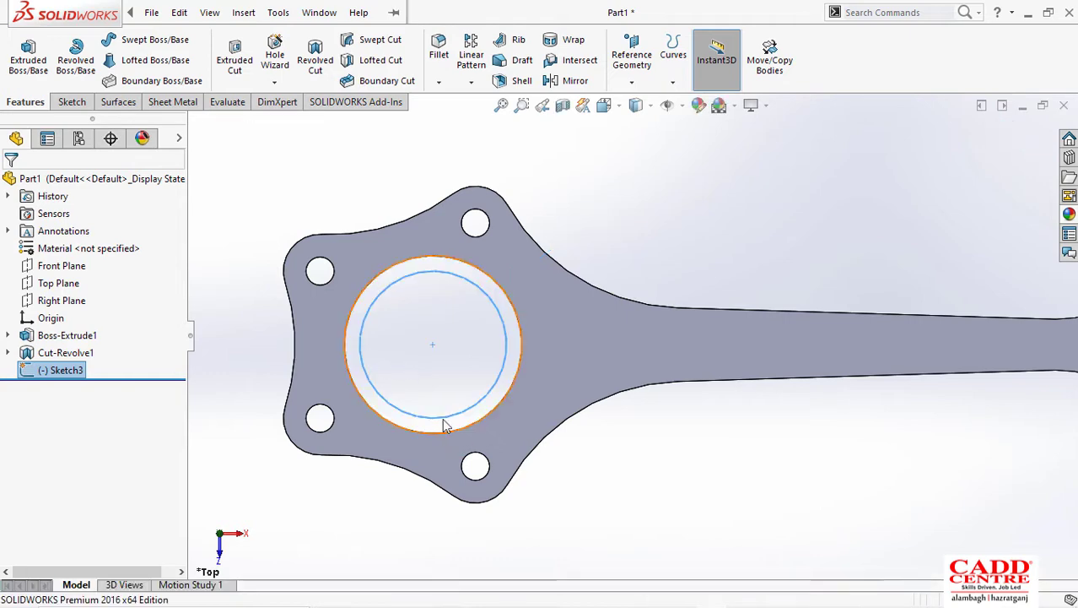
middle_drag(445, 424, 435, 247)
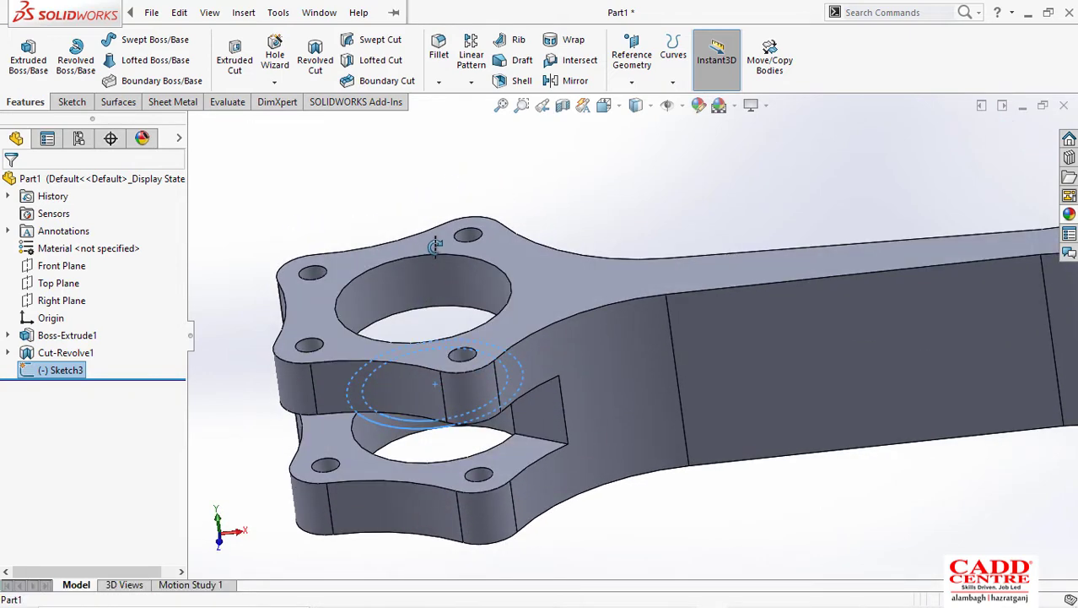
click(36, 80)
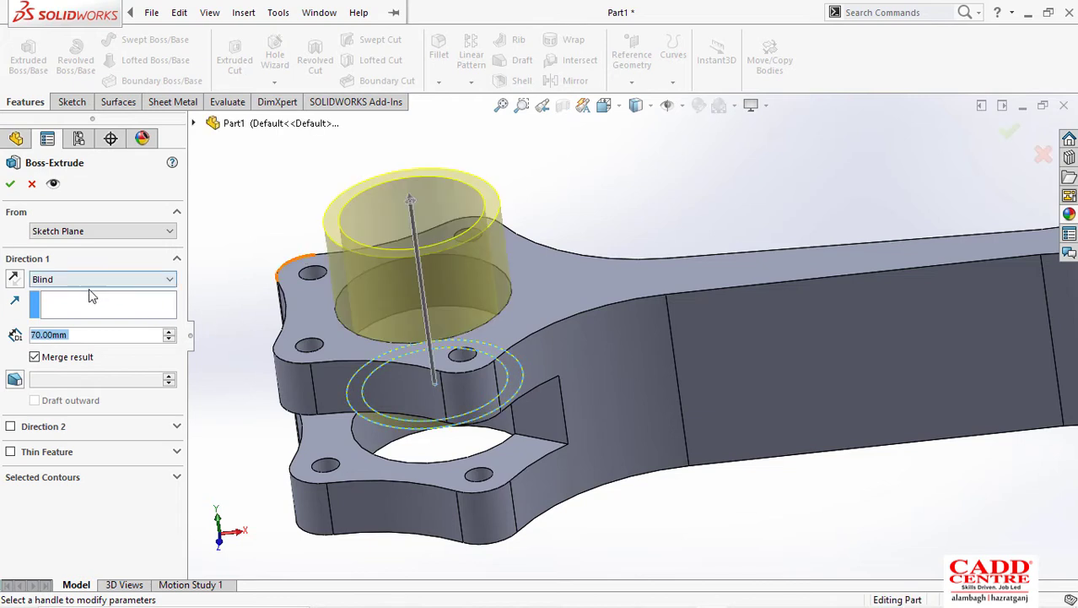
click(85, 370)
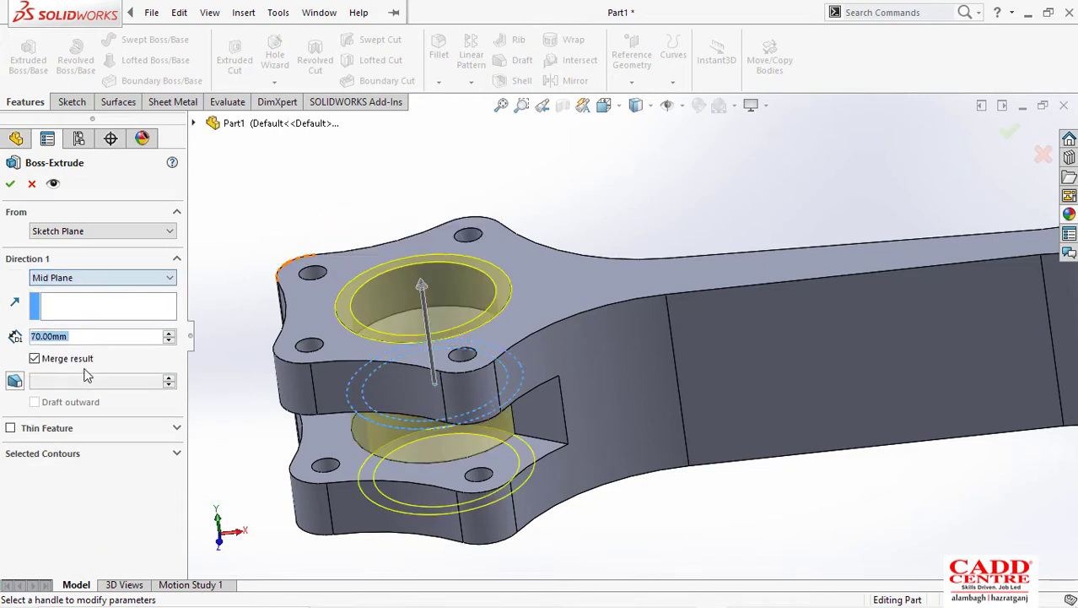
click(11, 184)
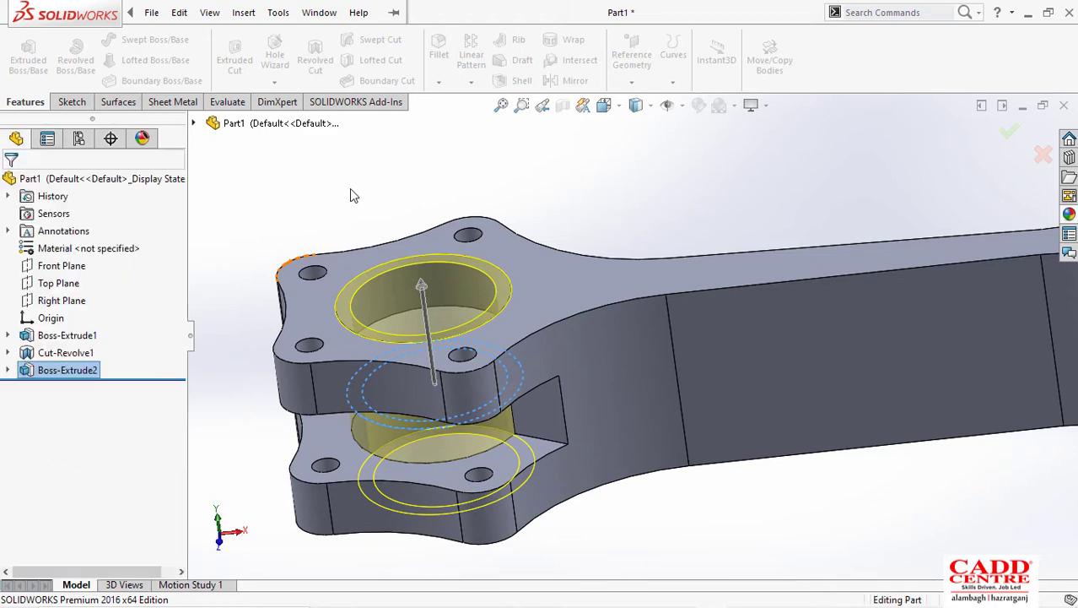
mouse_move(417, 388)
middle_down()
mouse_move(417, 254)
mouse_move(472, 355)
mouse_move(499, 305)
mouse_move(375, 306)
mouse_move(399, 387)
mouse_move(450, 295)
mouse_move(440, 380)
mouse_move(426, 372)
middle_up()
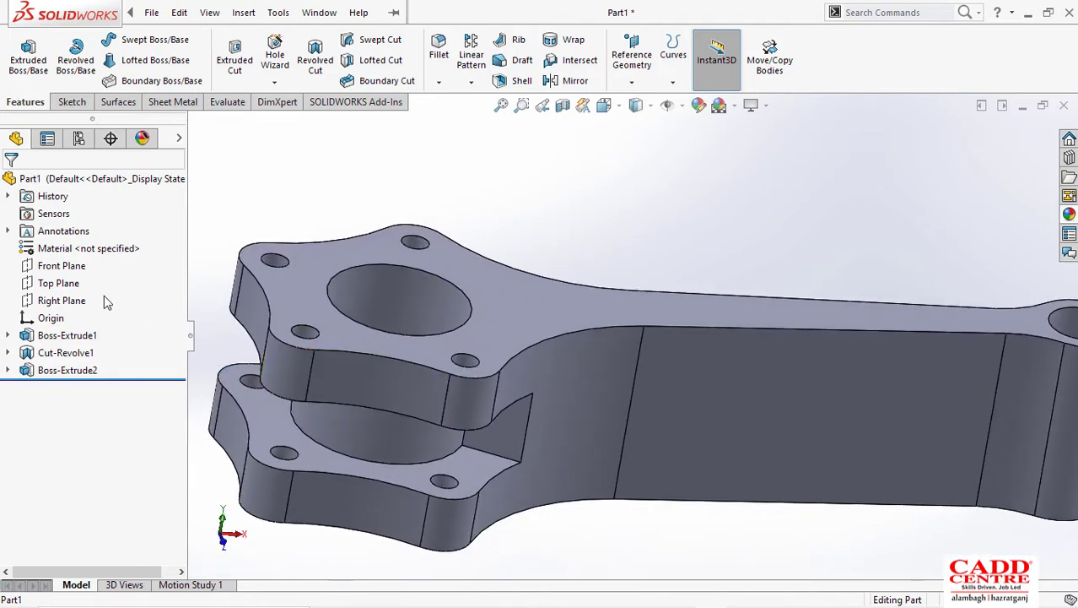
Step: Start a sketch on the Front Plane and draw a vertical line about 9.6 mm long upward from the upper flange's outer lower corner
click(67, 266)
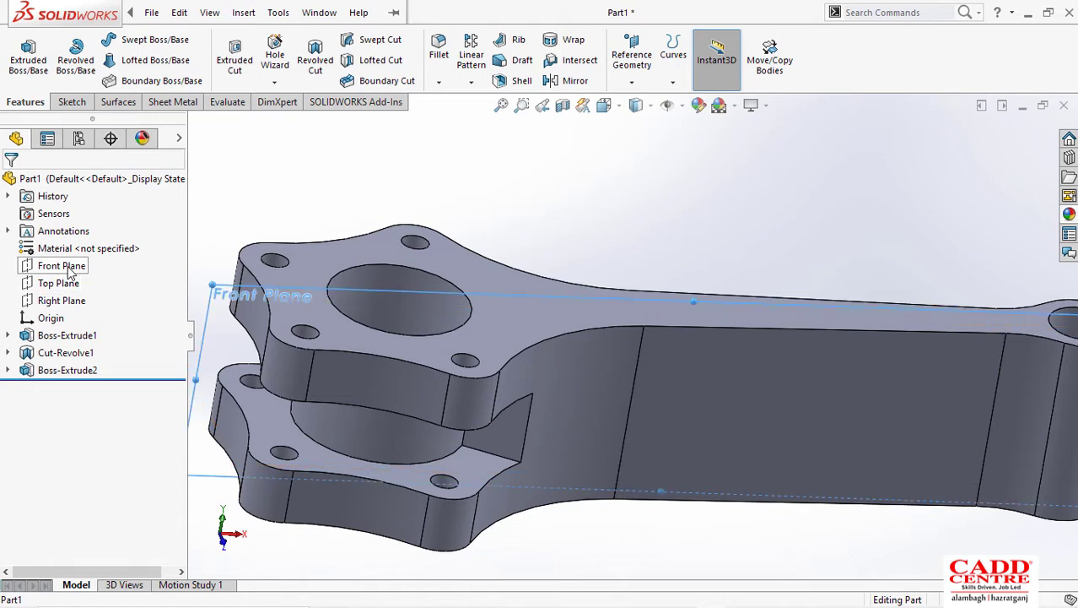
click(85, 246)
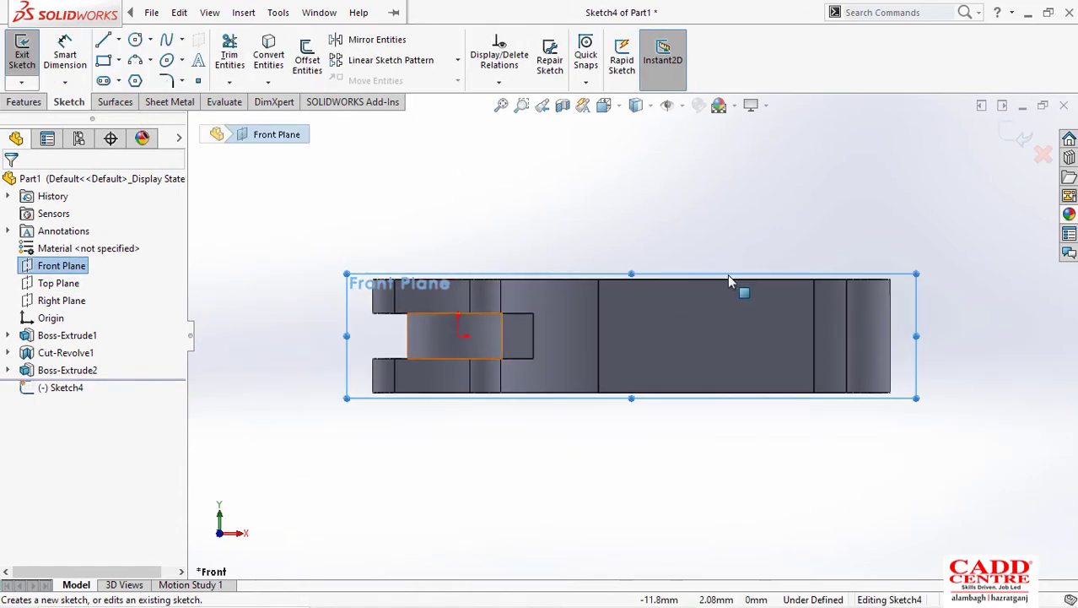
scroll(403, 329, down, 2)
scroll(426, 319, down, 2)
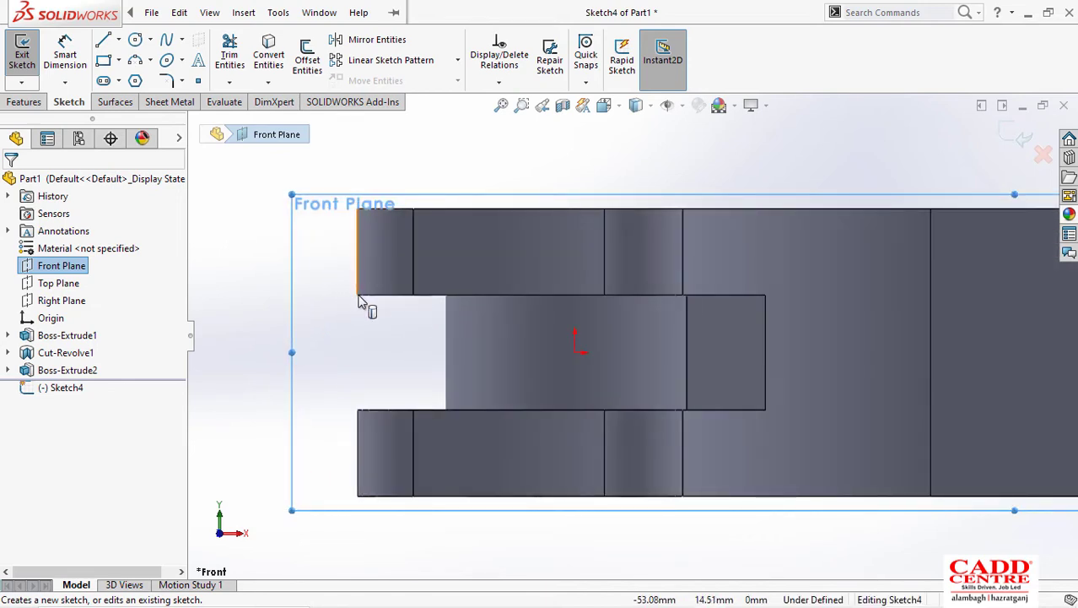
click(103, 41)
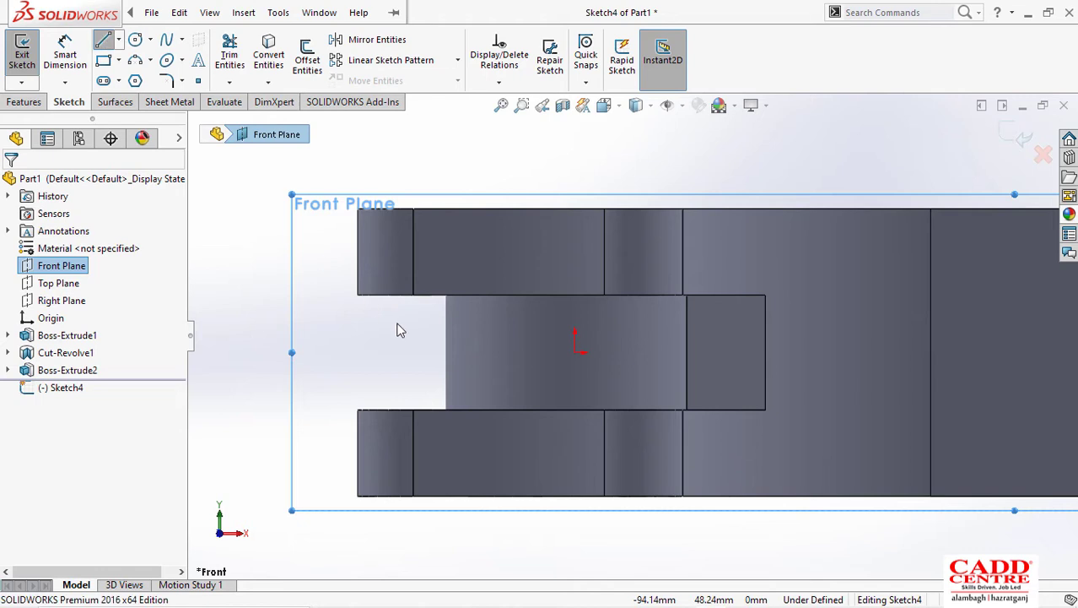
click(358, 293)
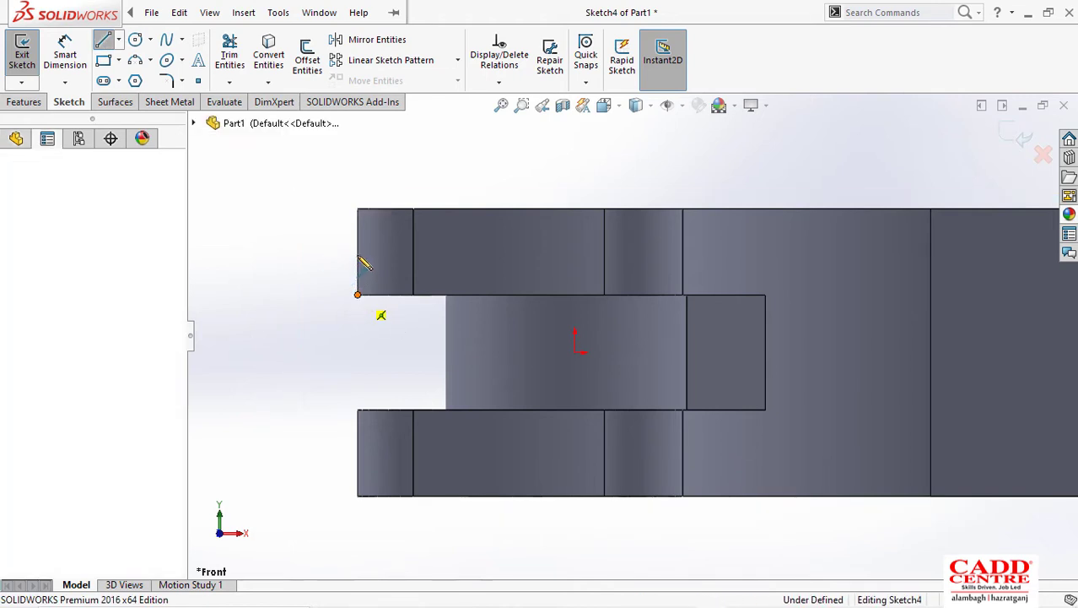
click(358, 255)
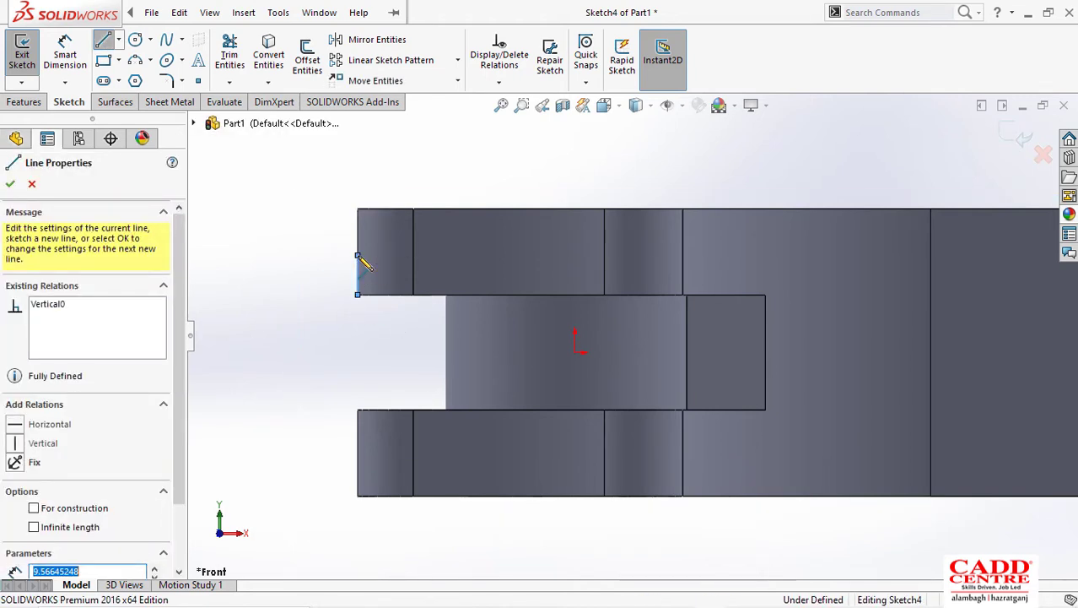
key(Escape)
Step: Dimension the vertical line at 7 mm and check the flange thickness against the reference drawing
right_drag(287, 294, 285, 226)
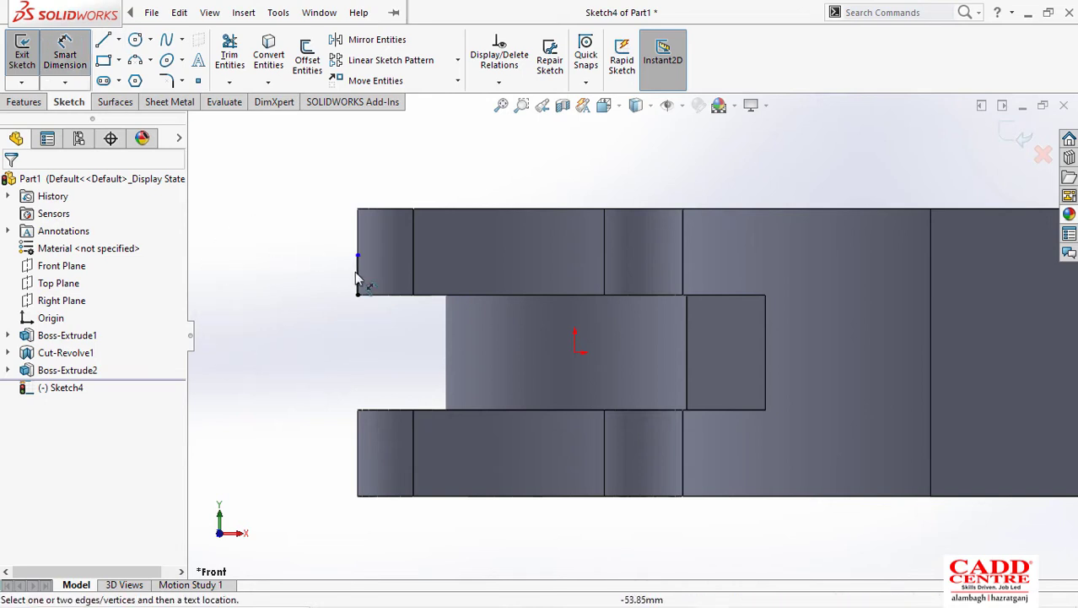
click(319, 281)
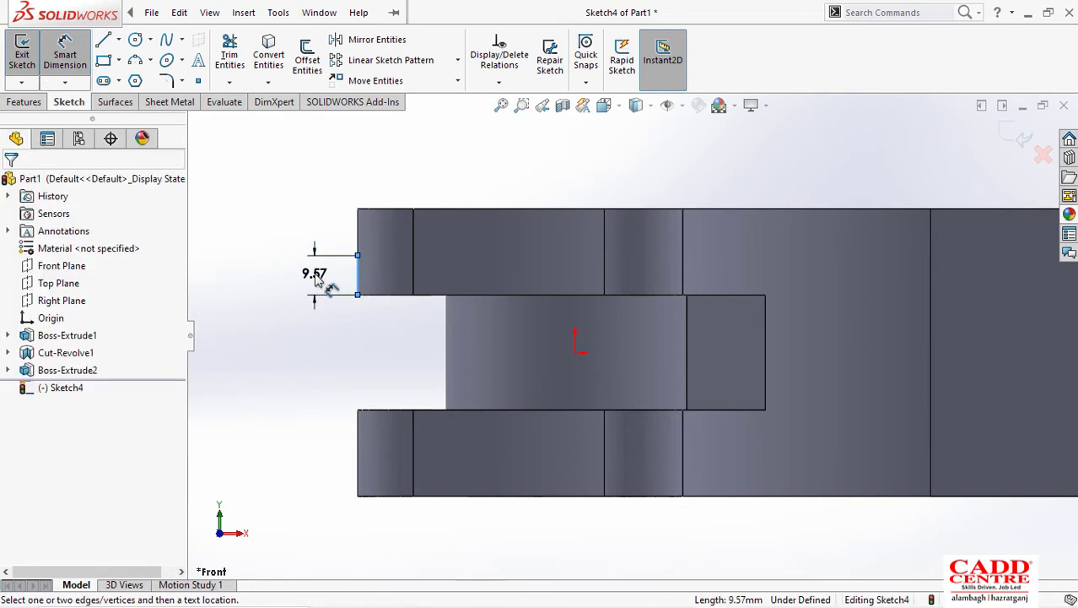
click(315, 281)
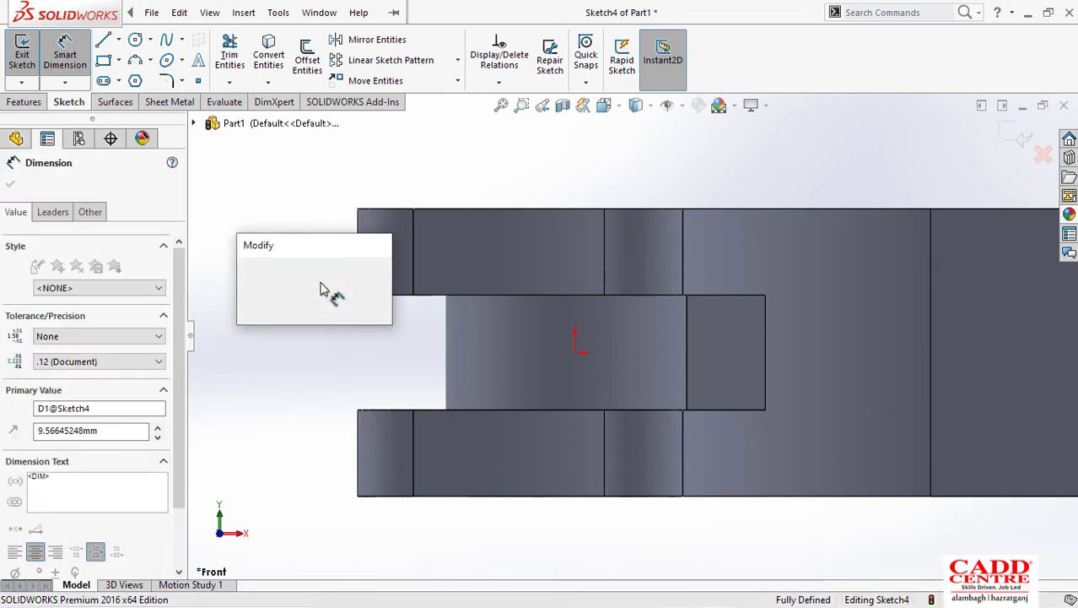
key(Return)
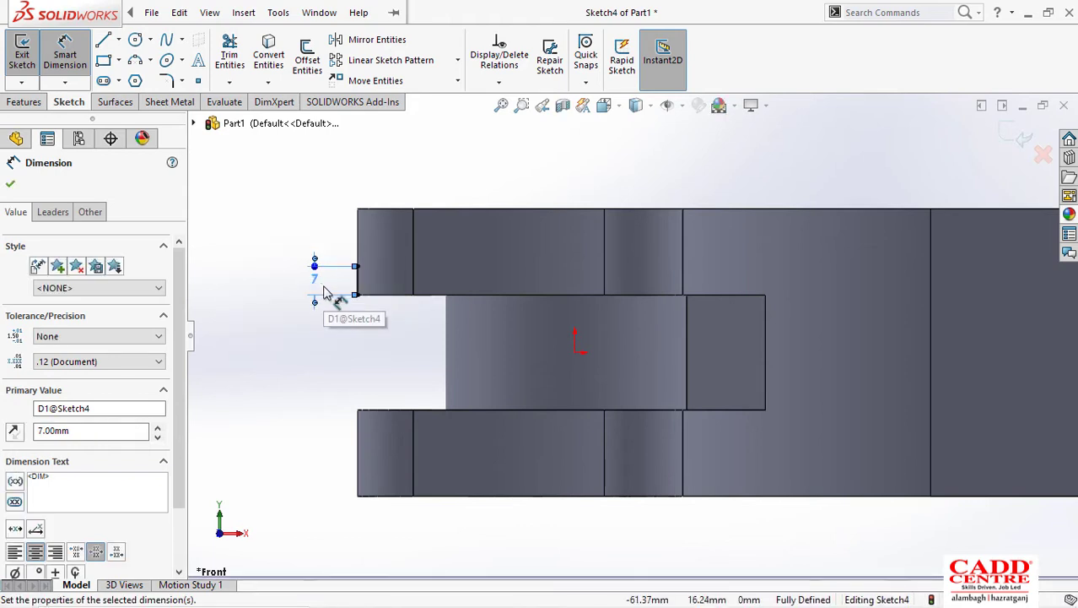
key(super+Tab)
click(380, 203)
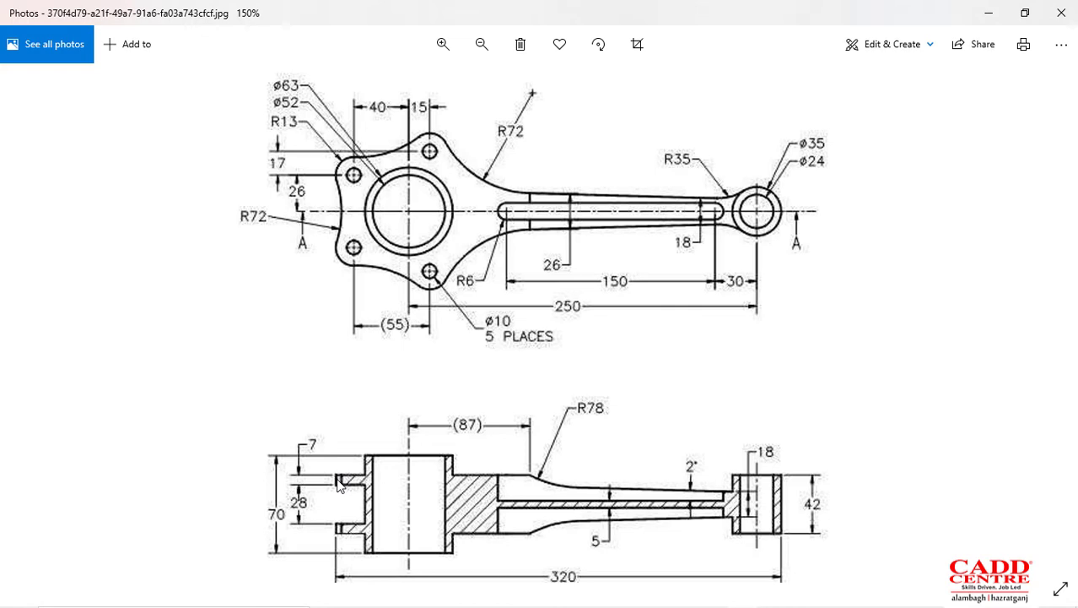
click(984, 13)
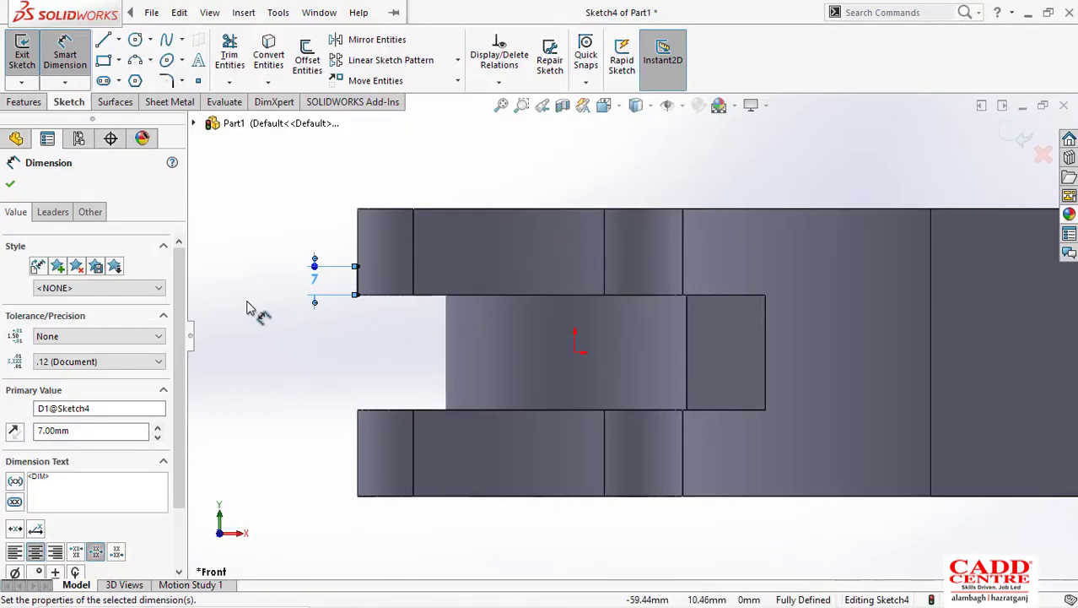
click(11, 187)
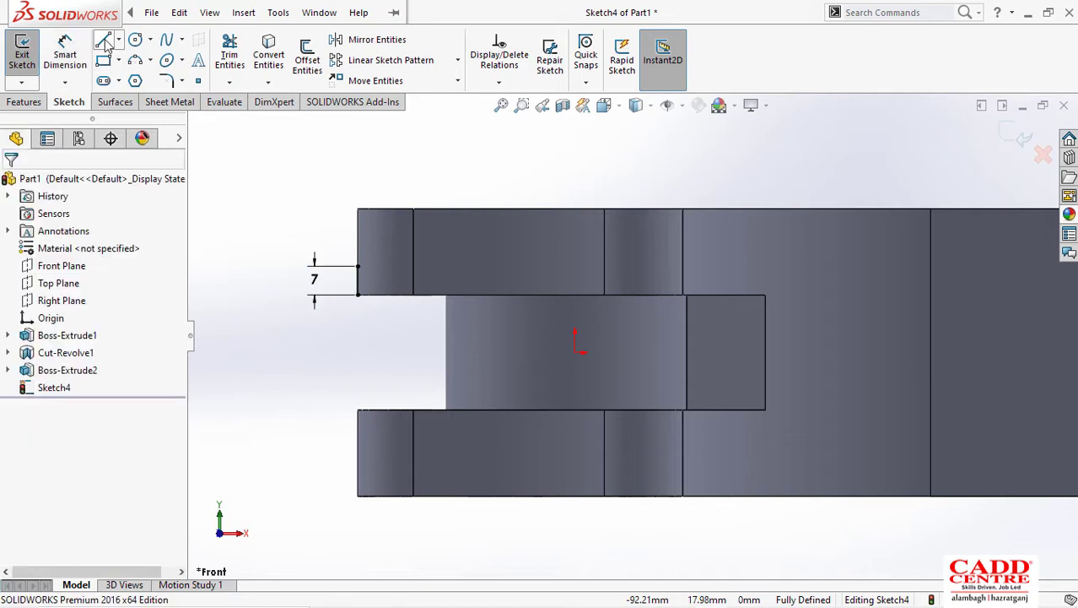
Step: Convert the bushing's outer vertical edge in the gap into a sketch line and make it construction geometry
click(358, 268)
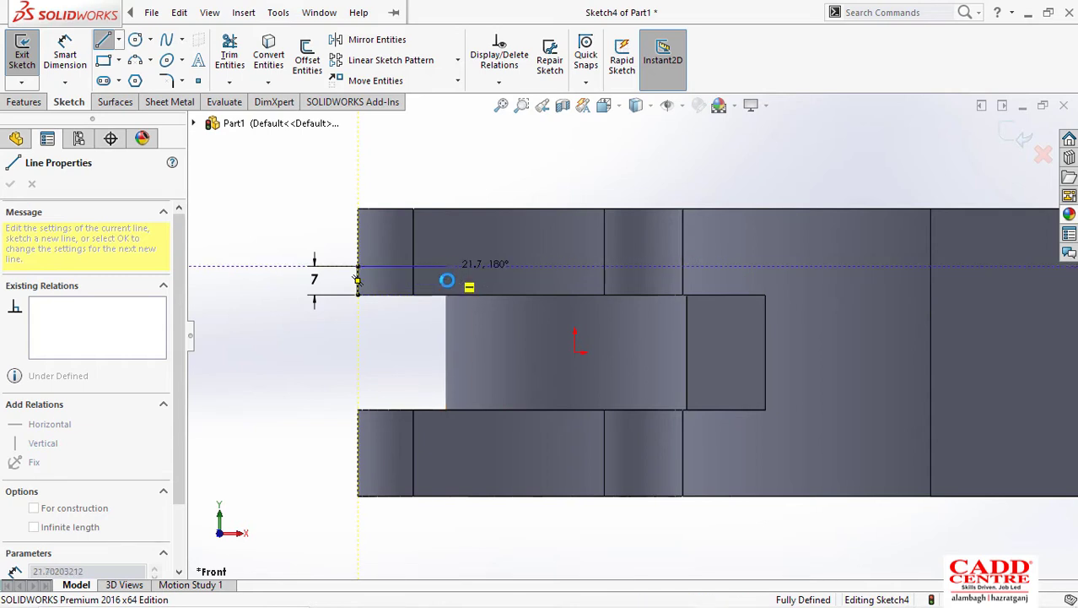
key(Escape)
click(449, 342)
click(420, 342)
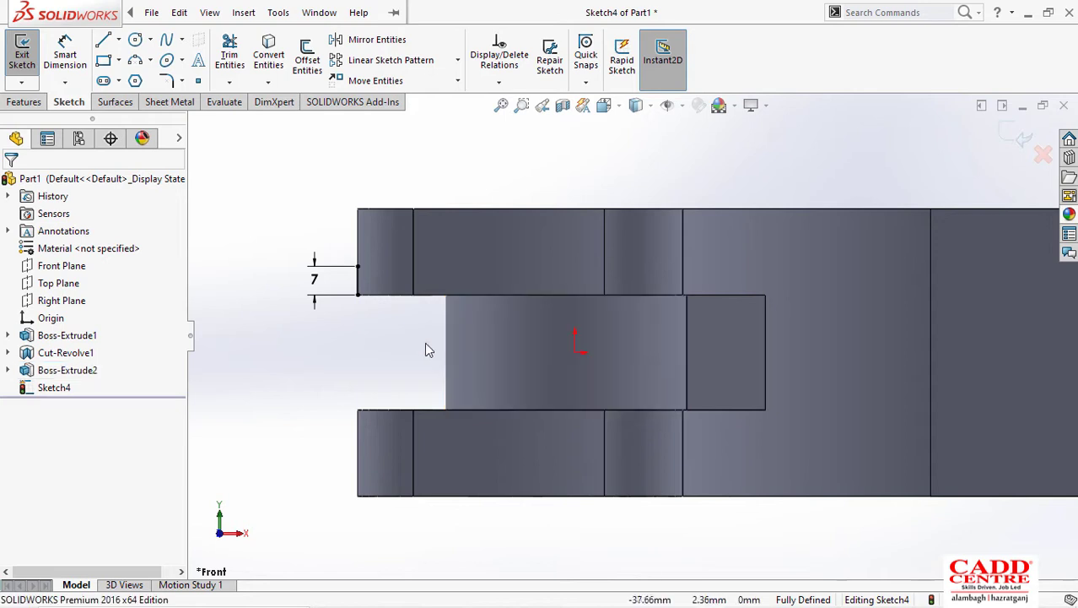
click(264, 55)
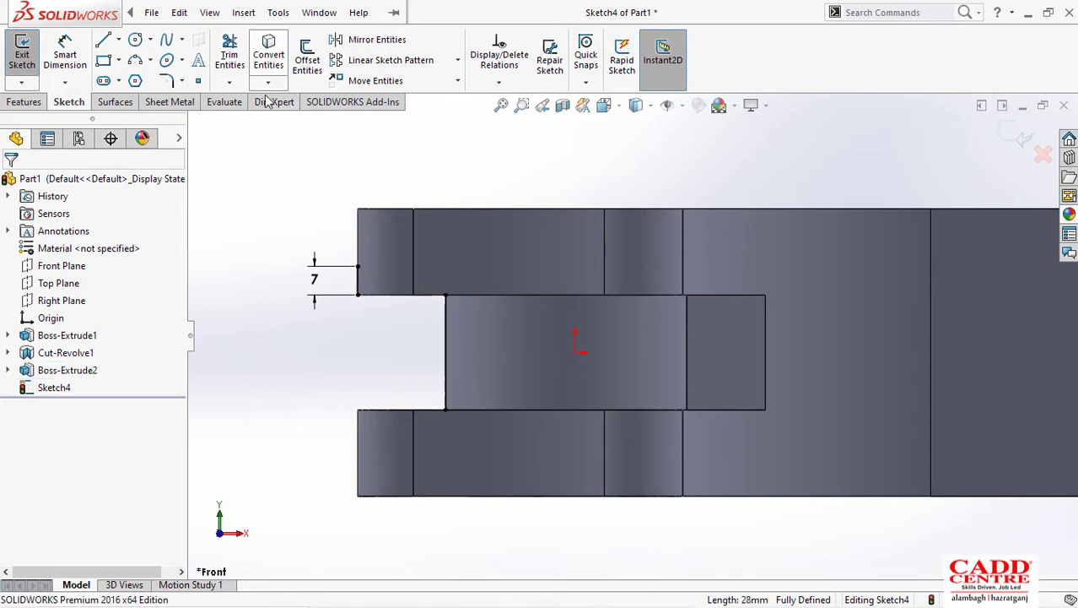
click(445, 351)
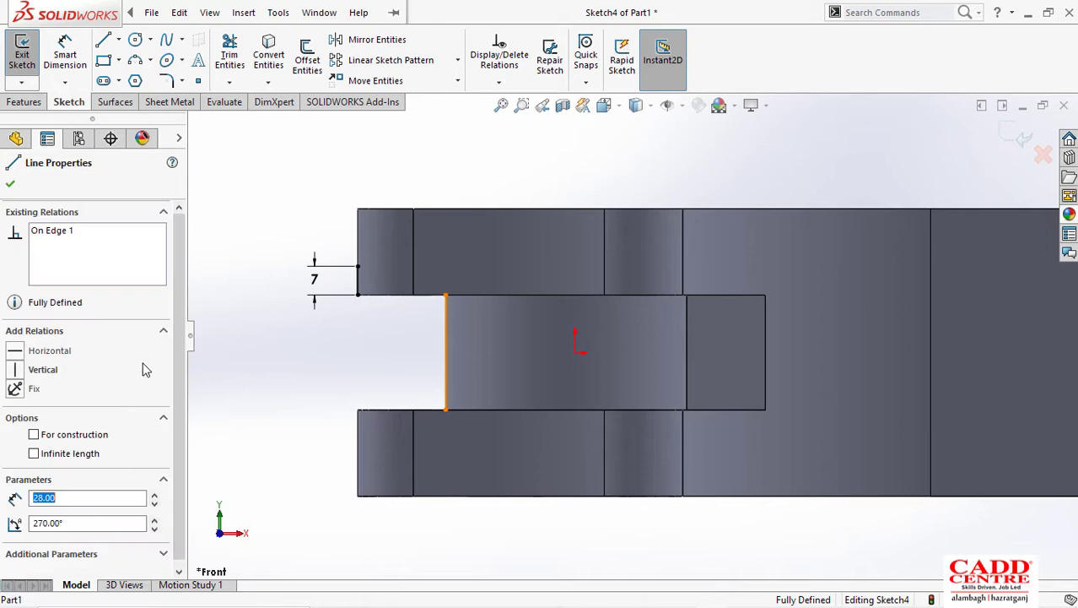
click(68, 441)
click(233, 190)
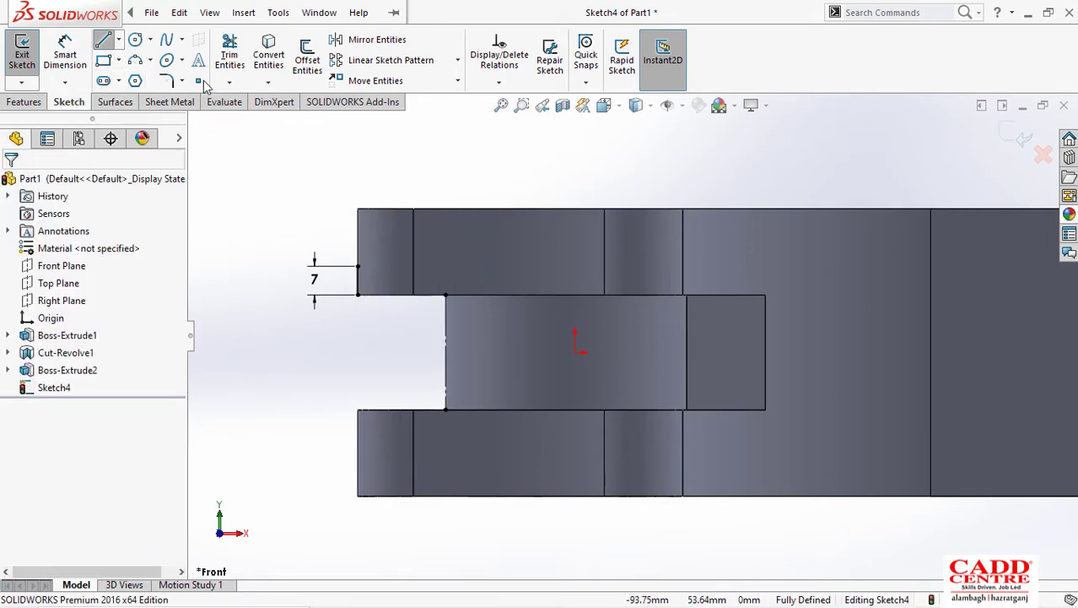
Step: Draw the cut profile from the 7 mm line across to the bushing edge, above the flange, about 38.7 mm outward, and back to its lower corner
click(357, 266)
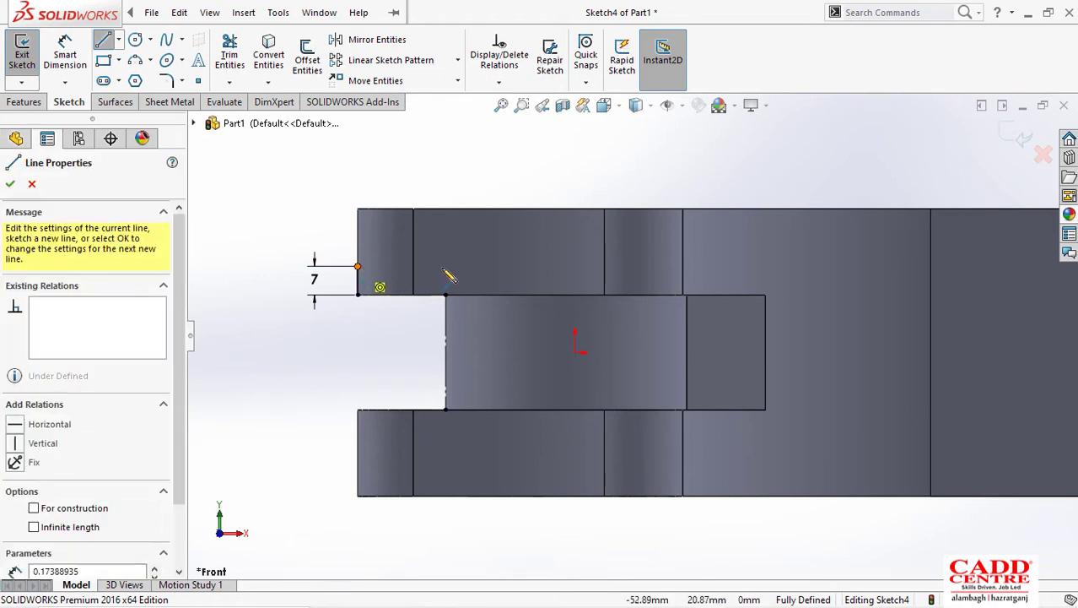
click(445, 267)
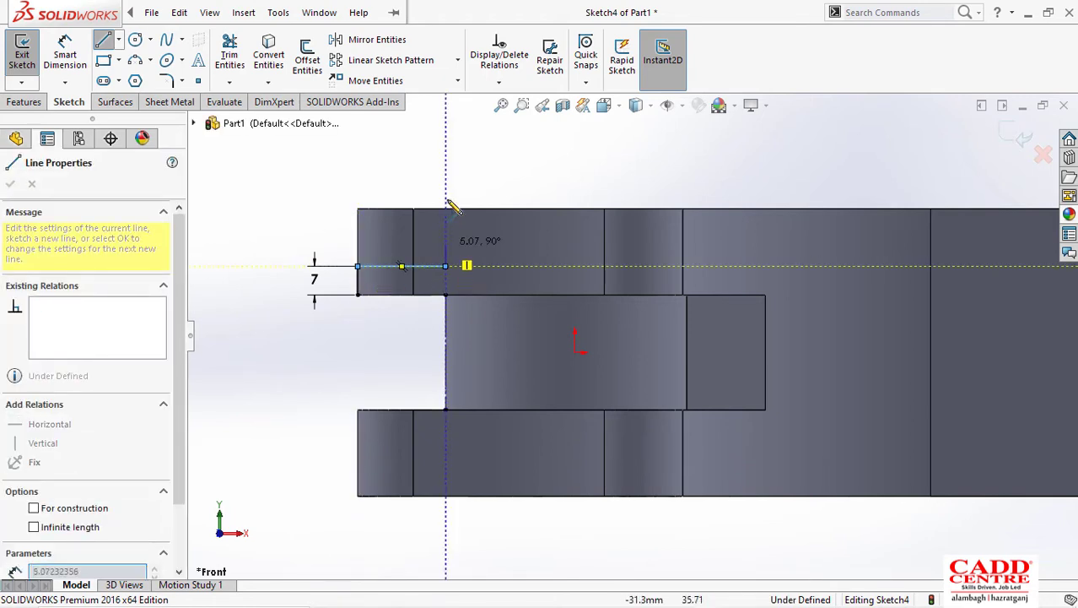
click(445, 181)
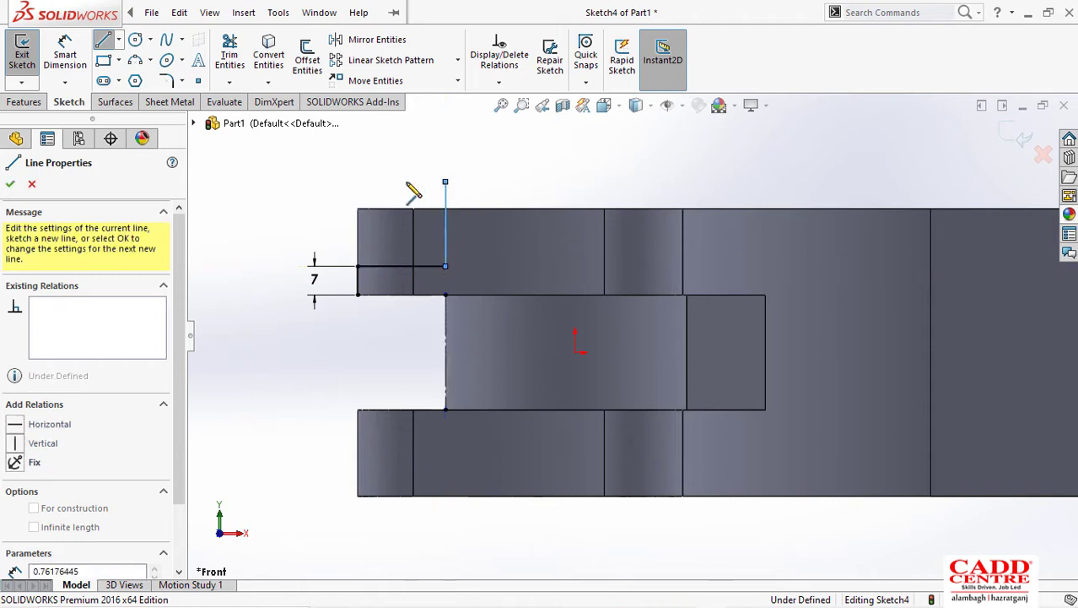
click(287, 182)
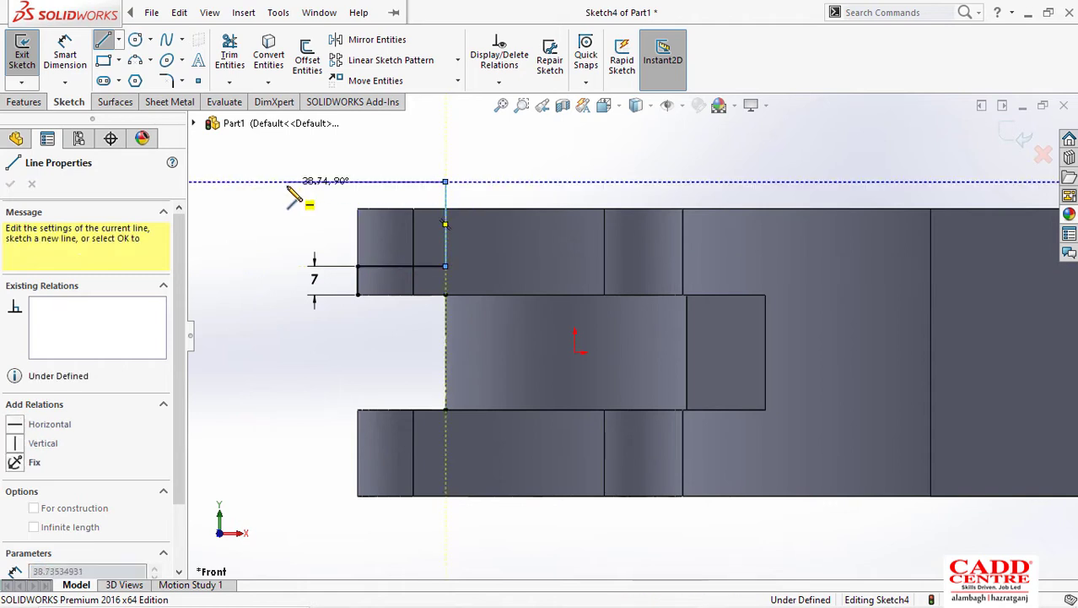
click(287, 294)
click(358, 294)
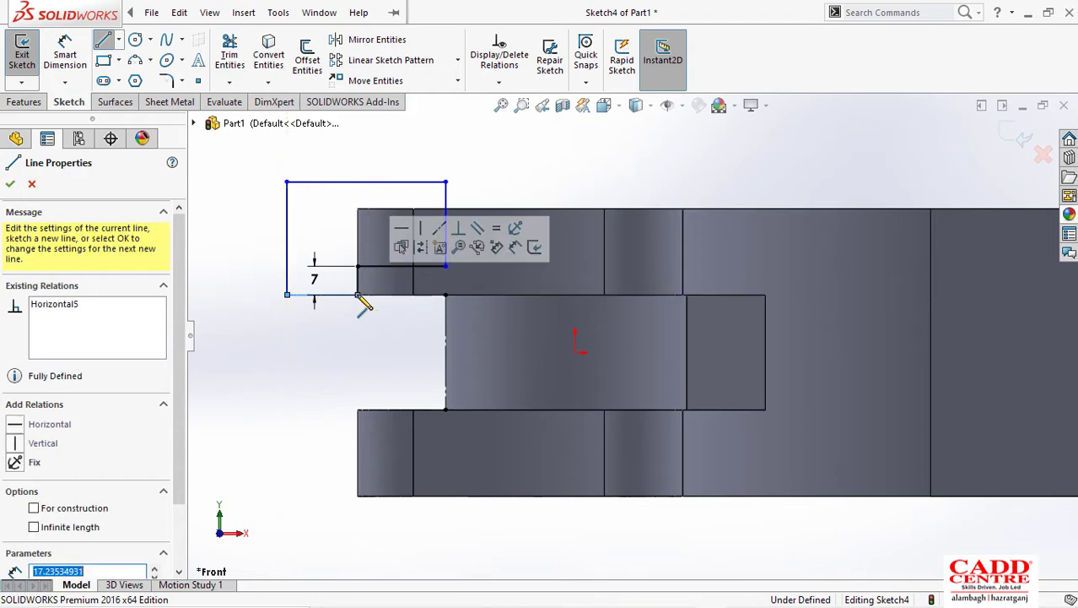
key(Escape)
Step: Exit the sketch and cut the upper flange profile with an Extruded Cut set to Through All - Both
scroll(449, 339, up, 2)
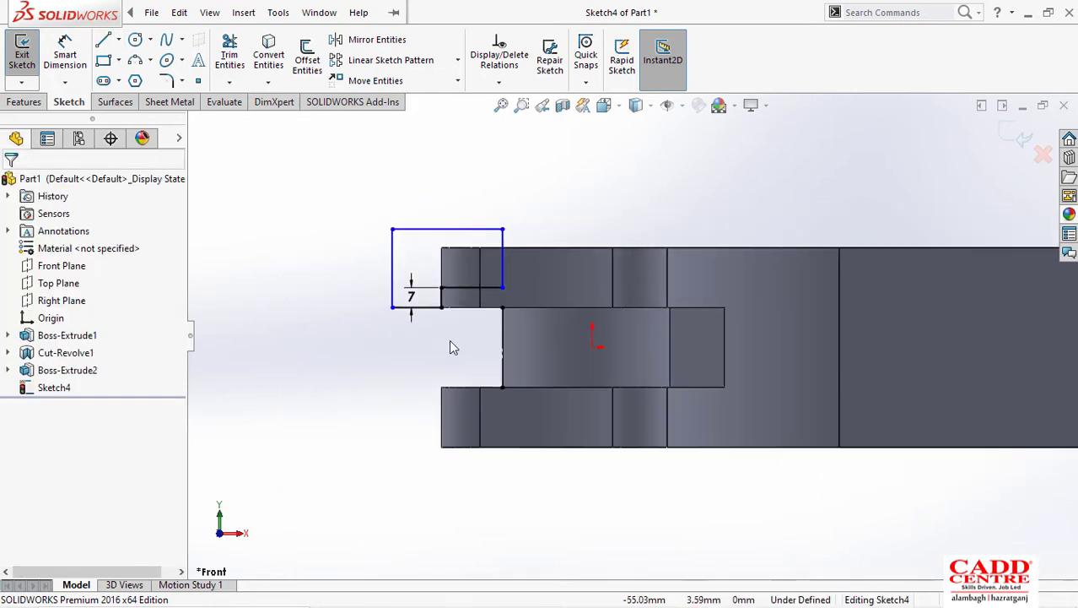
middle_drag(449, 339, 464, 374)
click(1020, 137)
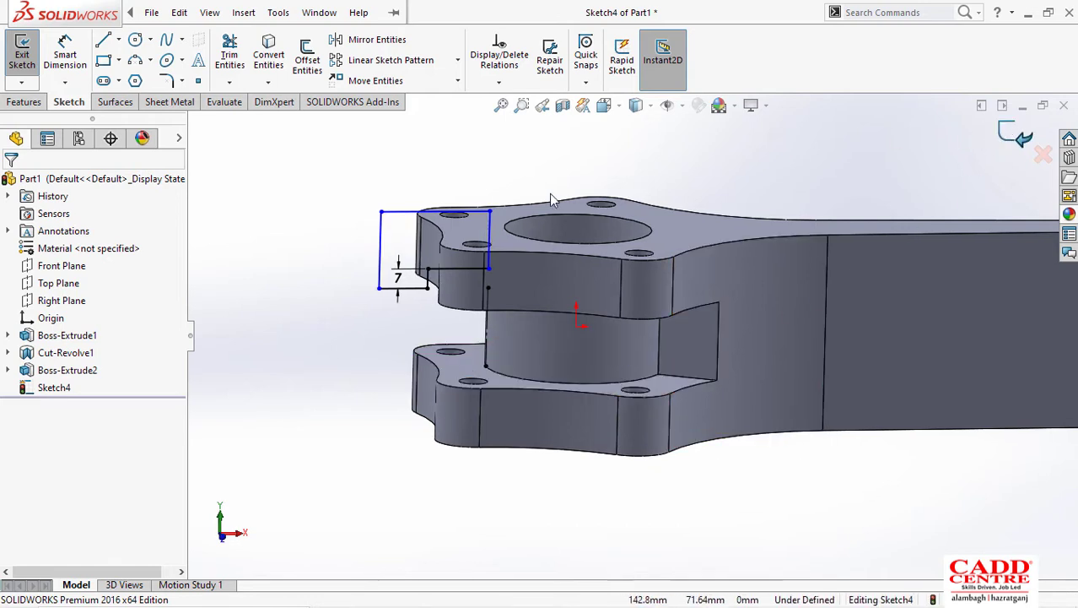
mouse_move(535, 193)
middle_down()
mouse_move(508, 253)
mouse_move(494, 212)
mouse_move(497, 226)
middle_up()
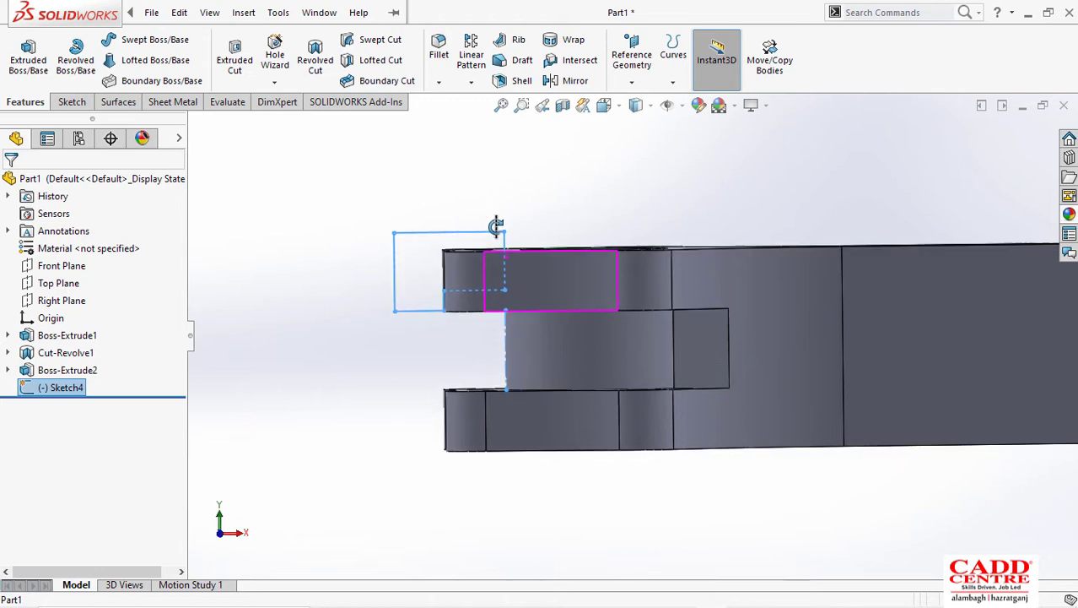
click(235, 59)
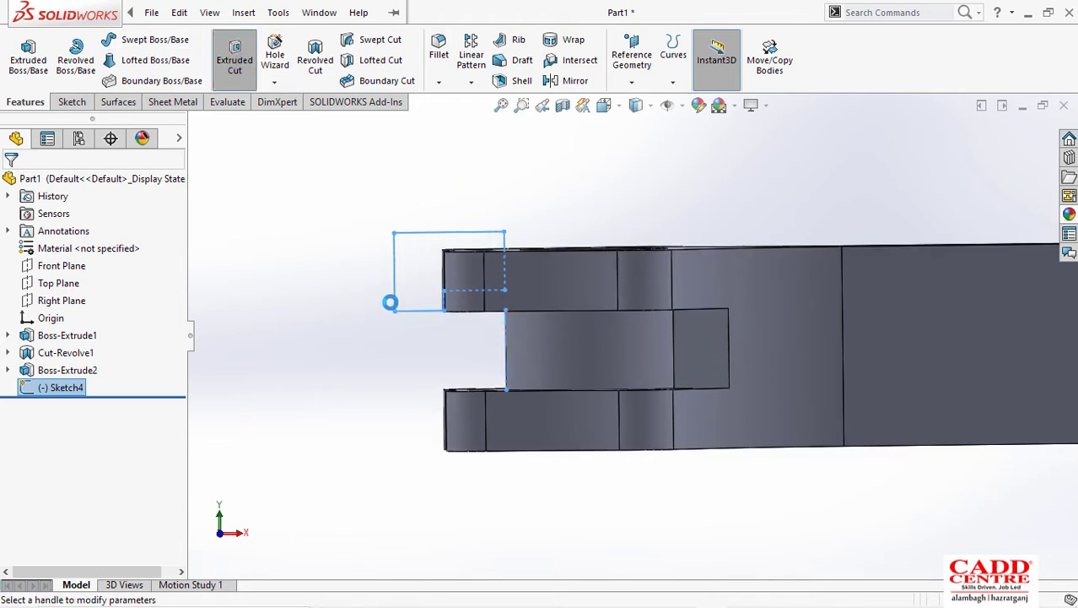
click(63, 279)
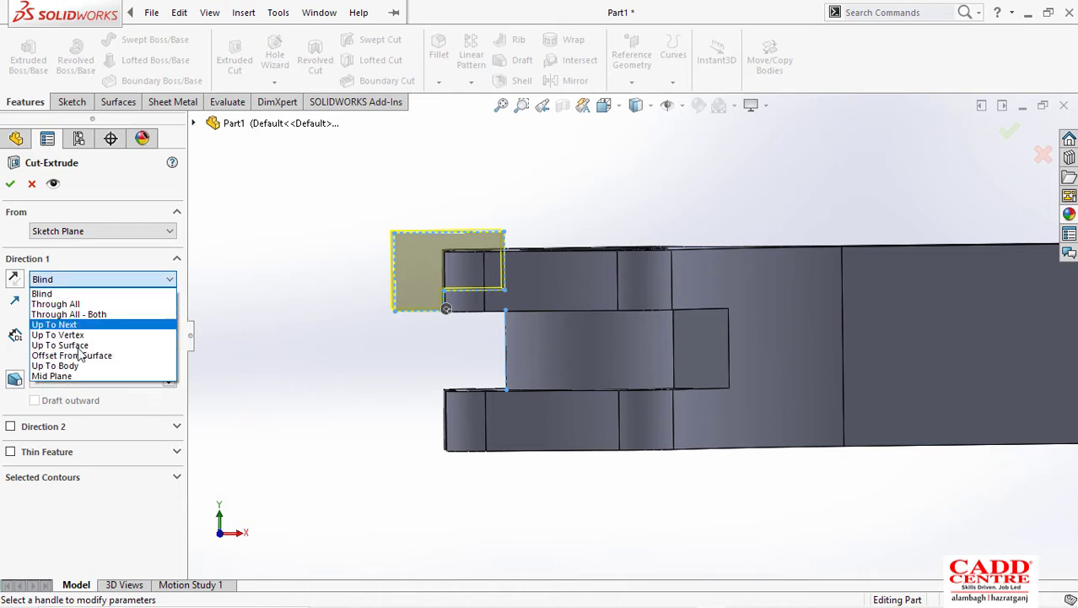
click(67, 314)
key(Return)
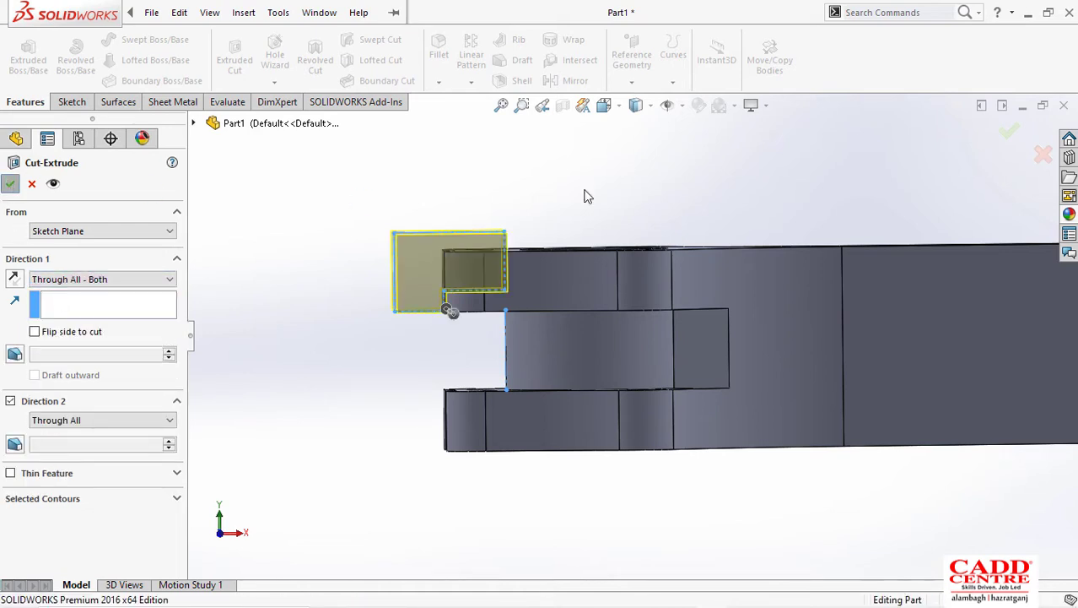
Step: Inspect the stepped upper flange from several angles and check the big-end dimensions in the reference drawing
middle_drag(563, 294, 544, 344)
scroll(547, 329, up, 5)
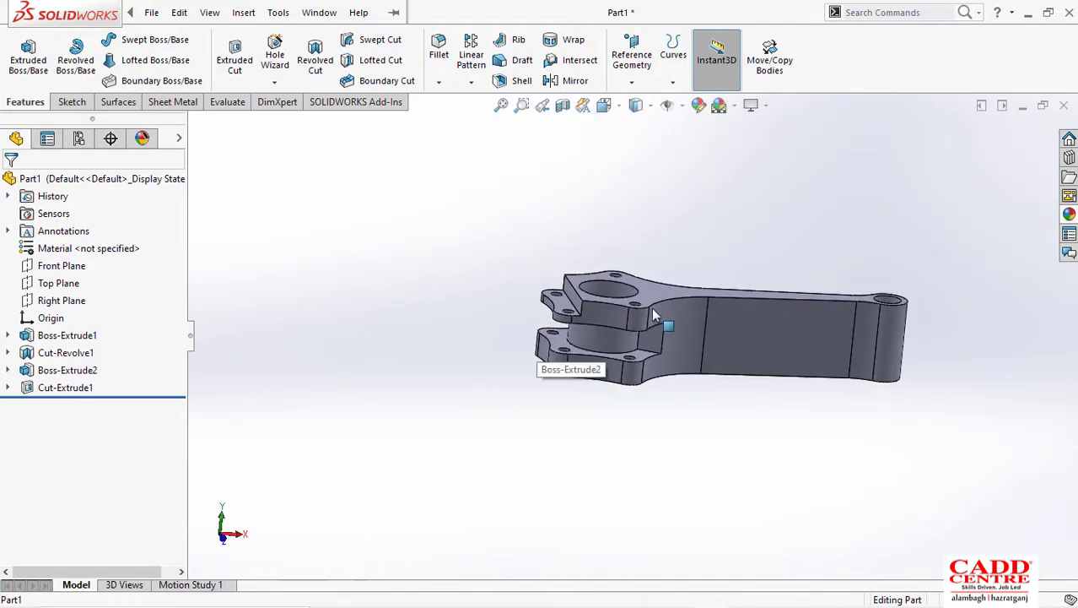
scroll(648, 308, down, 5)
middle_drag(614, 335, 593, 371)
scroll(593, 347, up, 1)
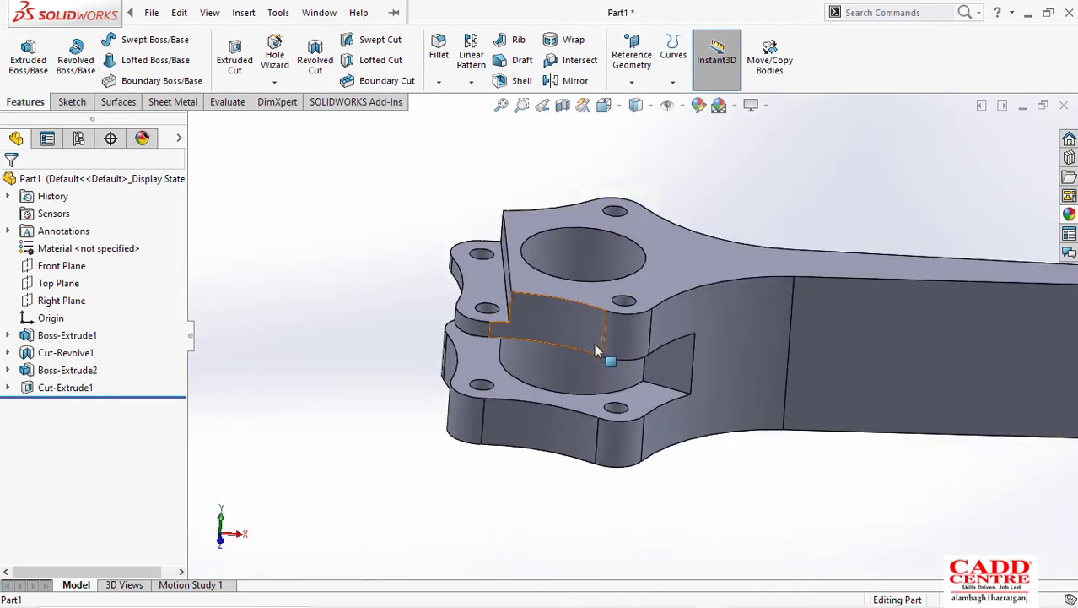
scroll(597, 351, up, 4)
scroll(651, 317, down, 3)
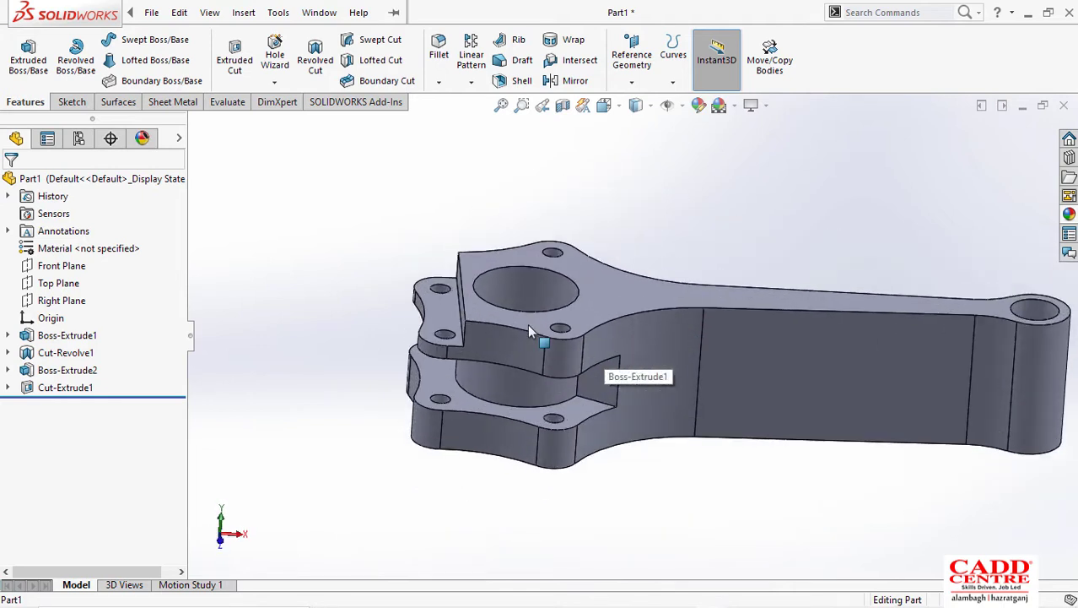
key(super+Tab)
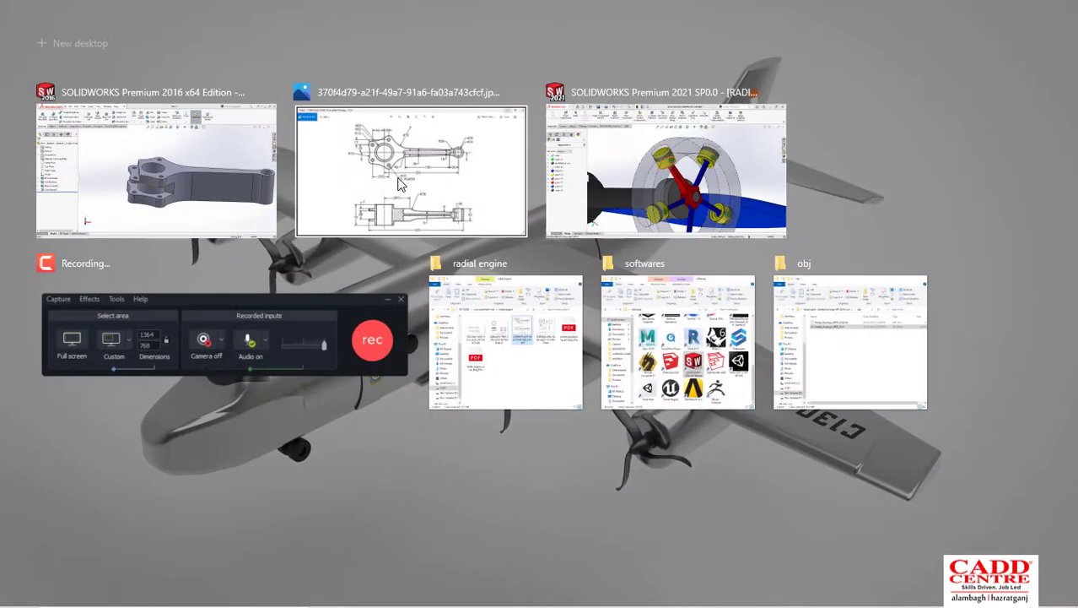
click(411, 161)
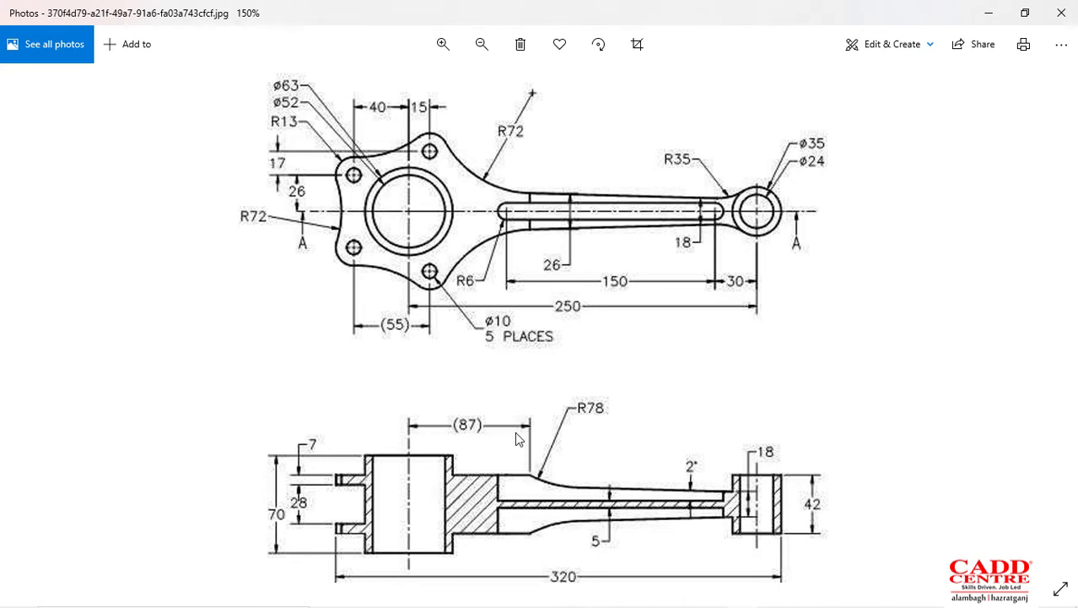
click(984, 10)
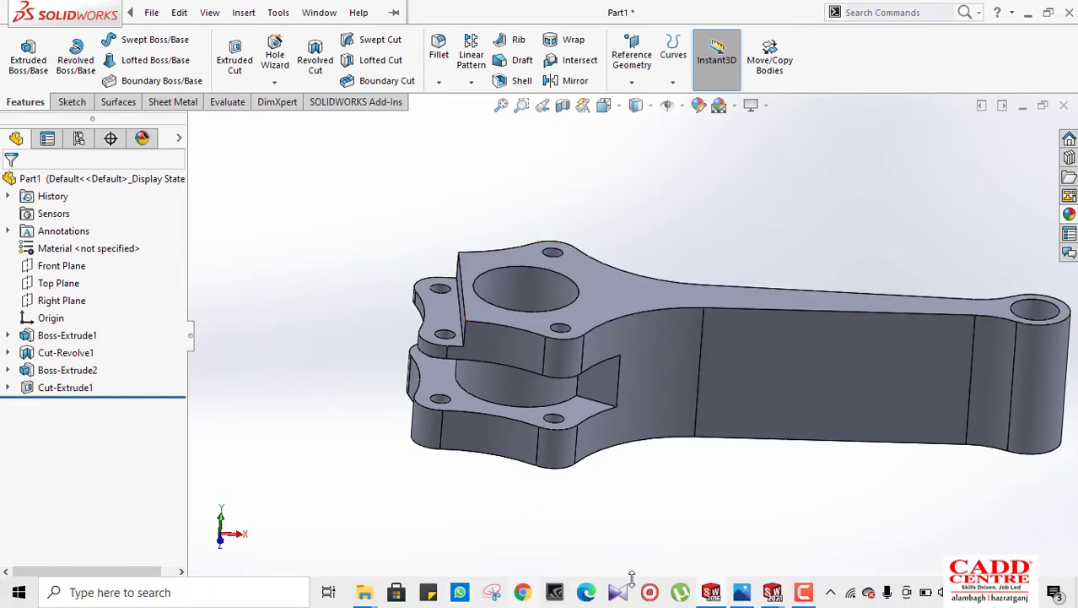
click(740, 595)
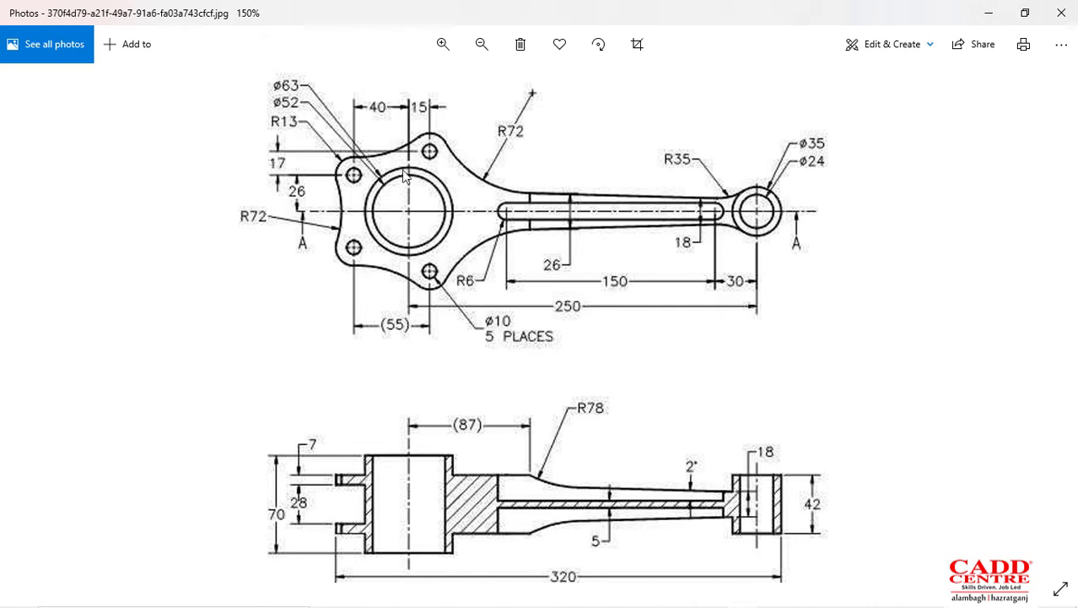
click(989, 12)
Step: Sketch two circles centred on the origin on the rod's upper face, with radii of 26 mm and about 69.5 mm
click(614, 309)
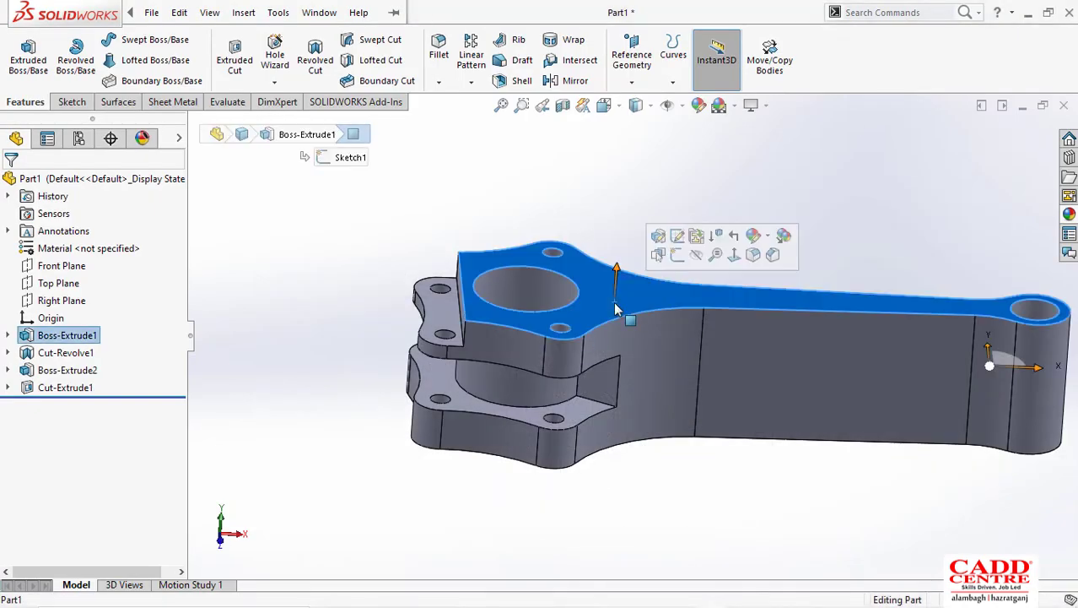
click(679, 257)
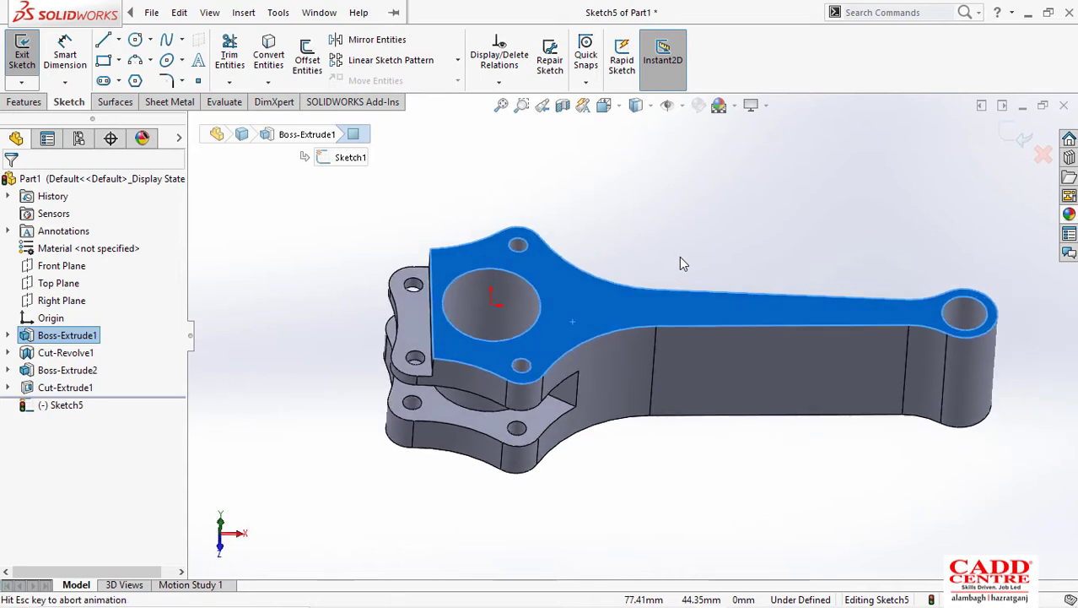
click(135, 40)
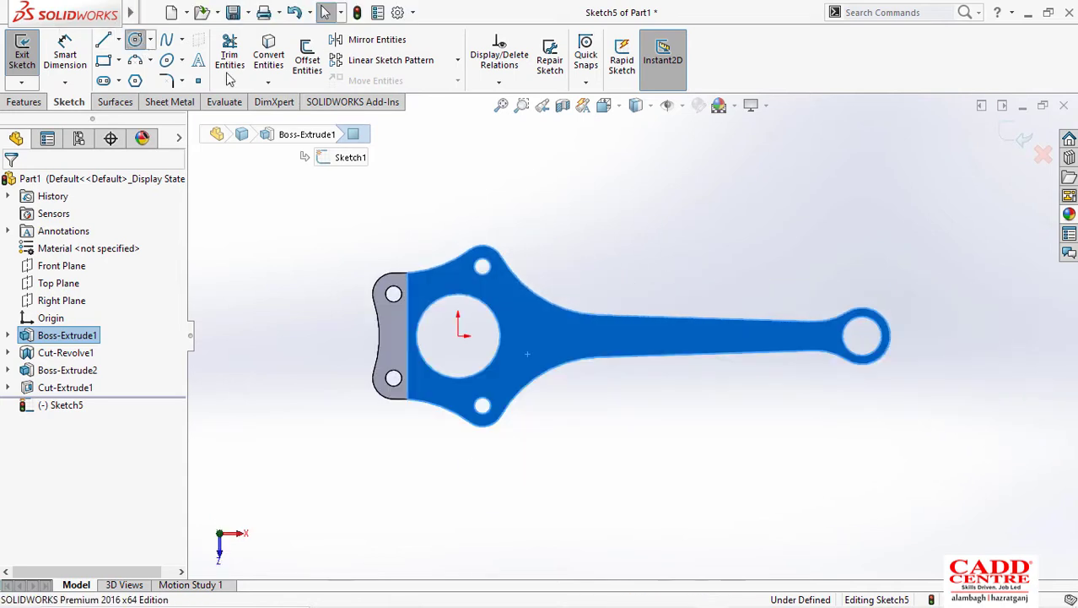
click(459, 335)
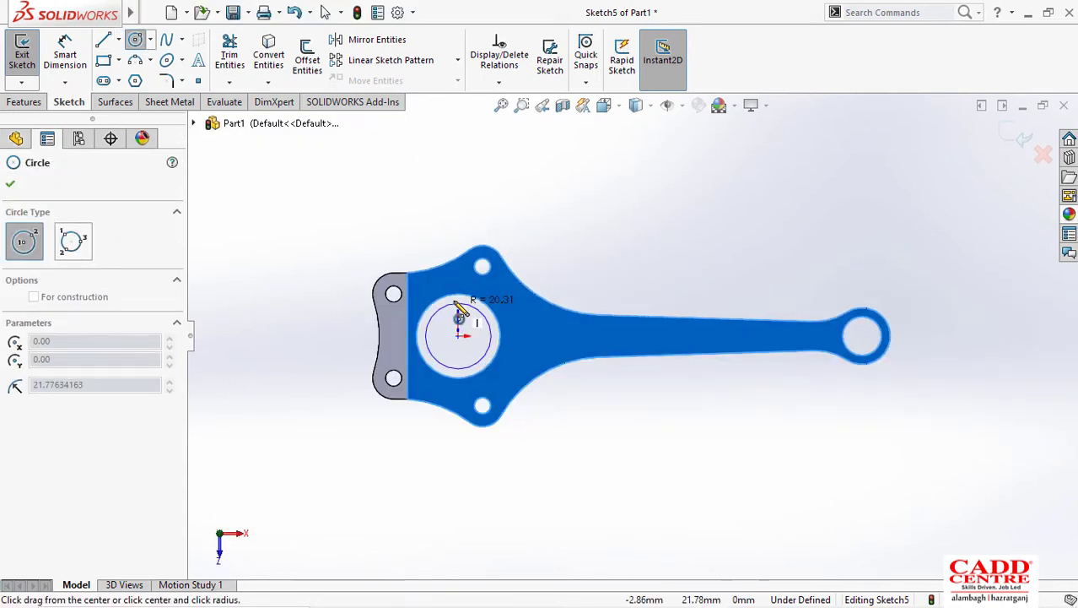
click(454, 297)
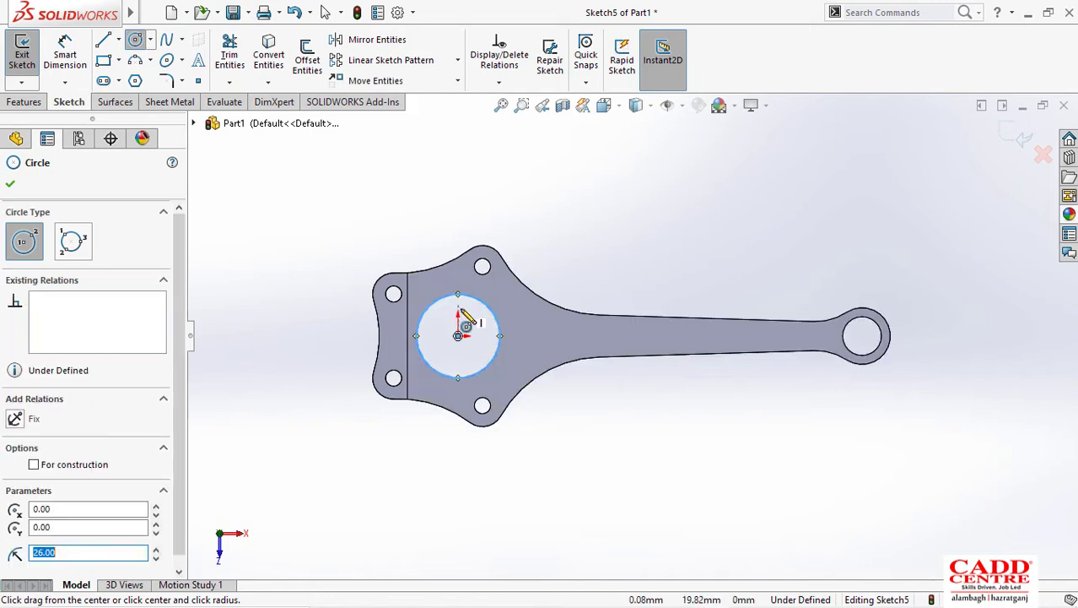
scroll(464, 340, down, 1)
click(466, 342)
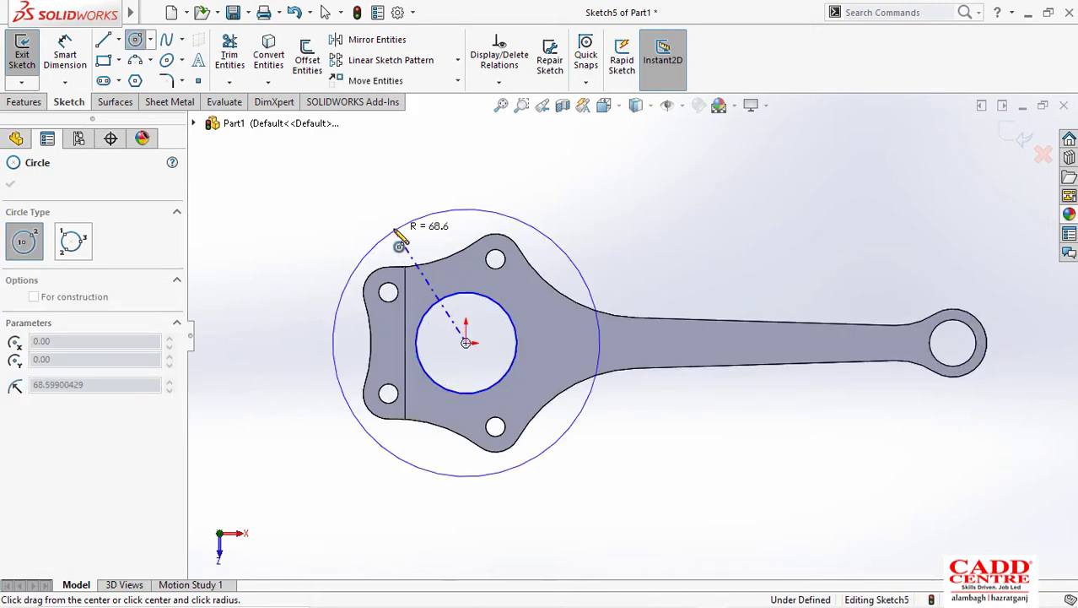
click(400, 241)
key(Escape)
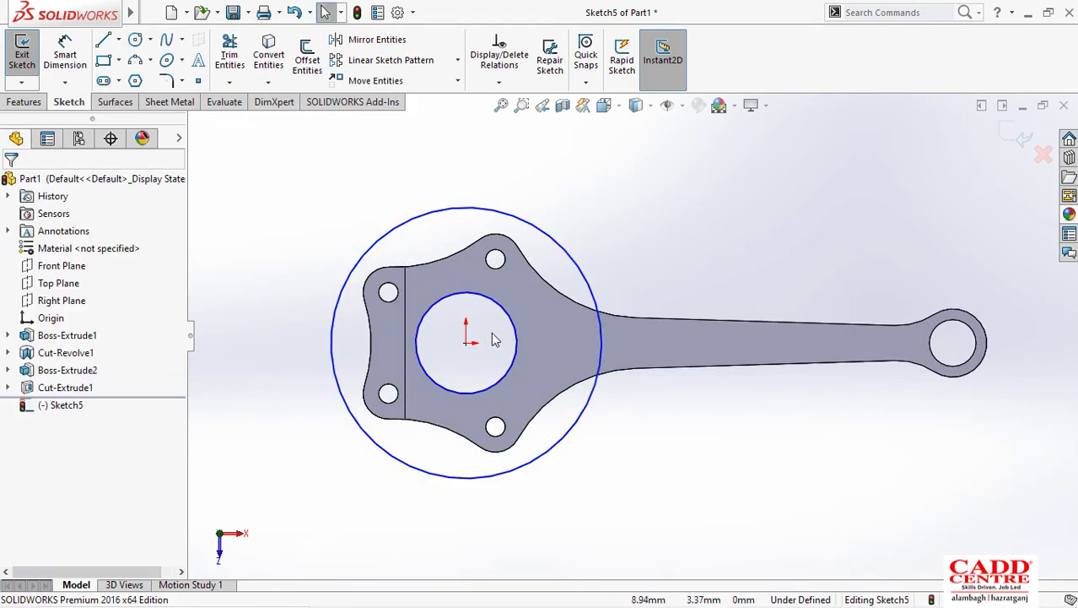
Step: Dimension the inner circle around the big-end bore at 63 mm diameter
right_drag(628, 241, 631, 180)
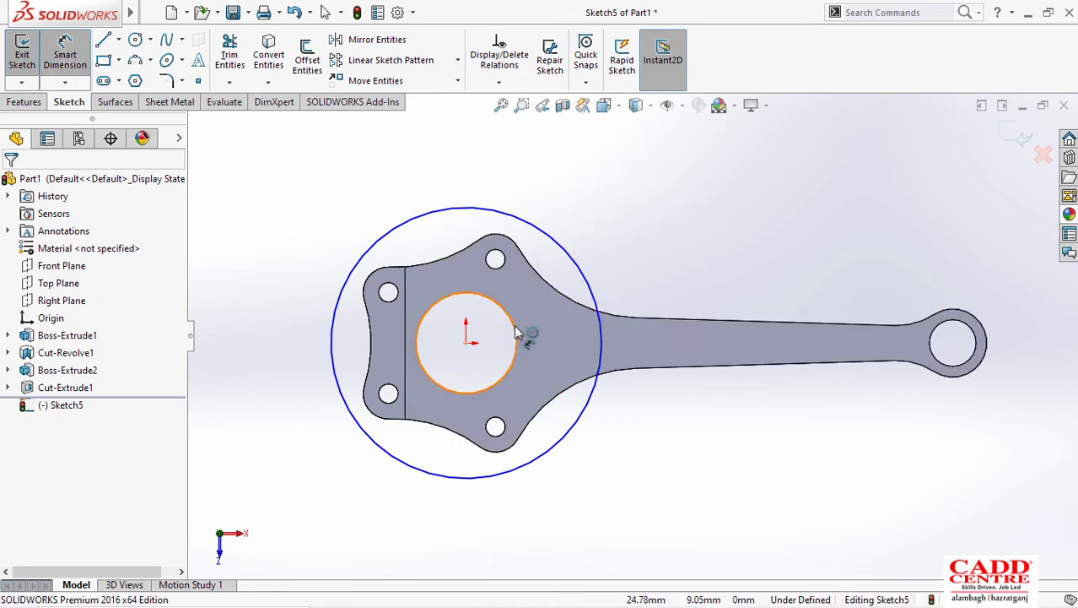
click(532, 324)
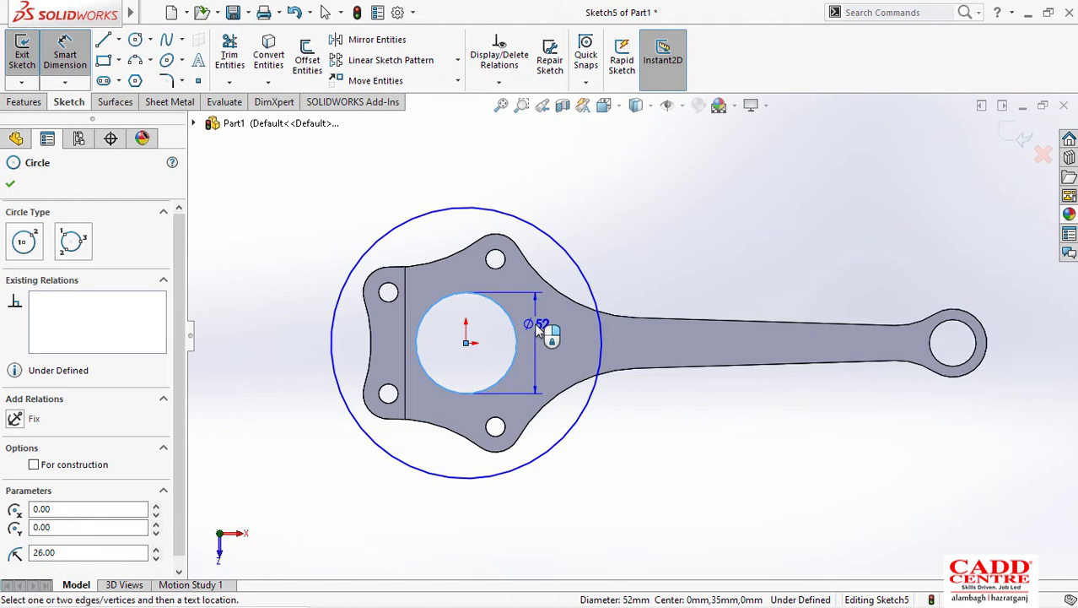
click(537, 330)
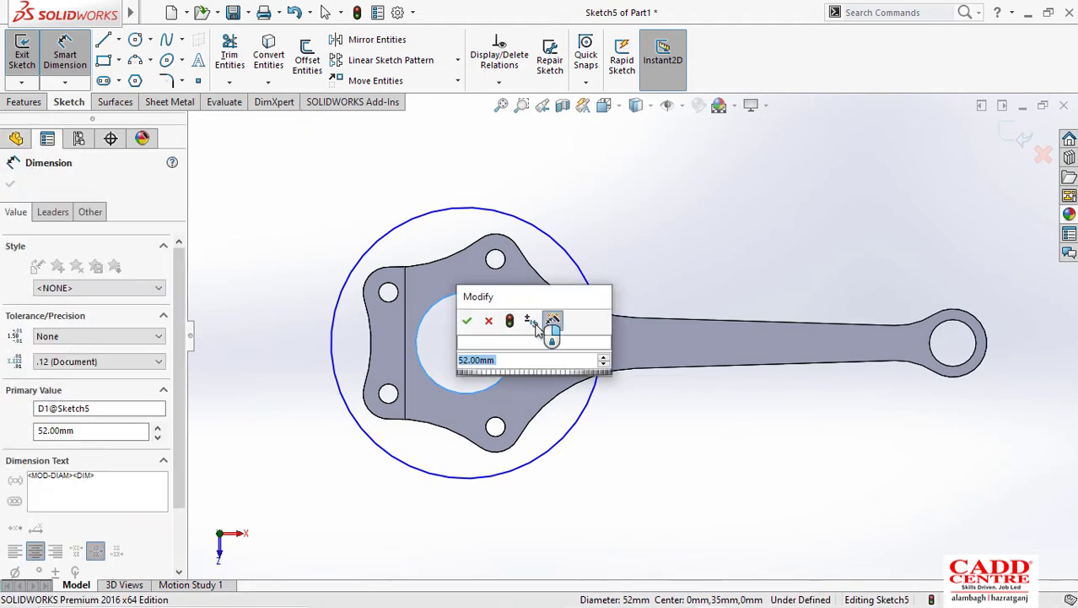
text(63)
key(Return)
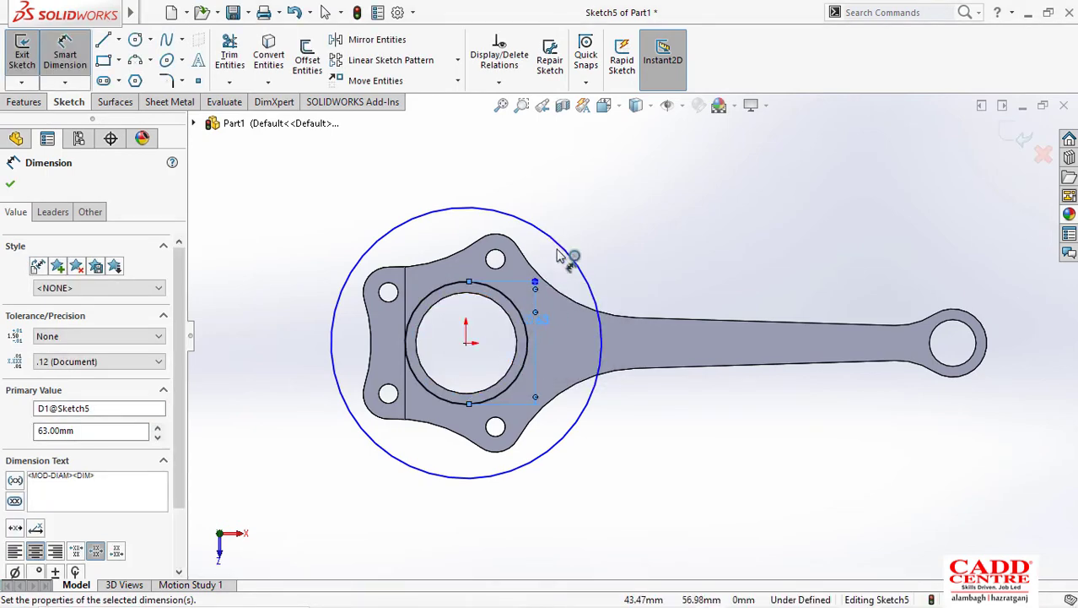
Step: Check the big-end's distance to the shank in the reference drawing and set the outer circle's radius to 87 mm
key(super+Tab)
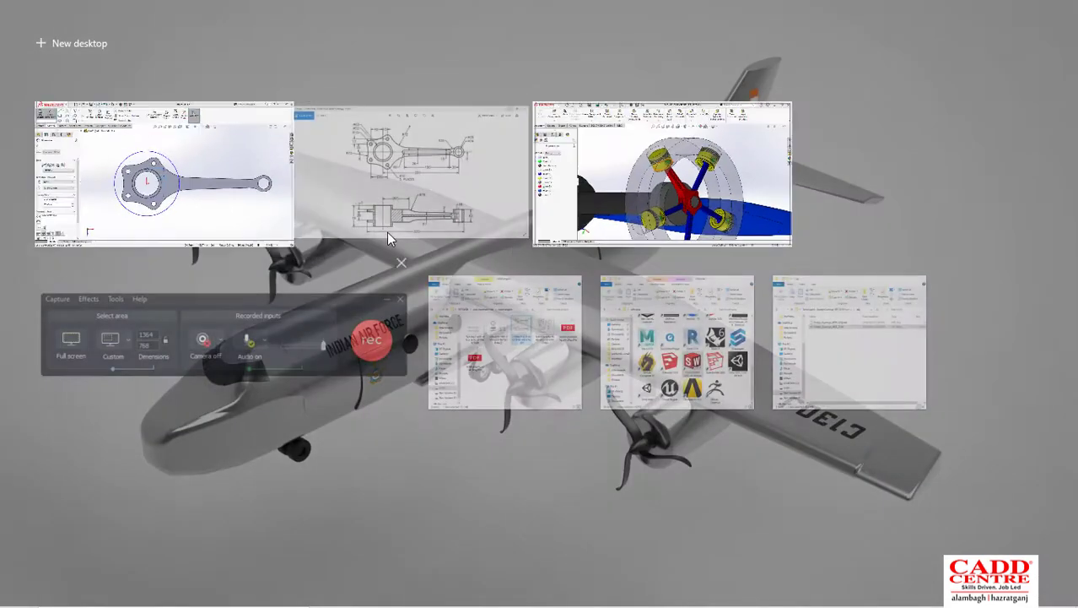
click(388, 173)
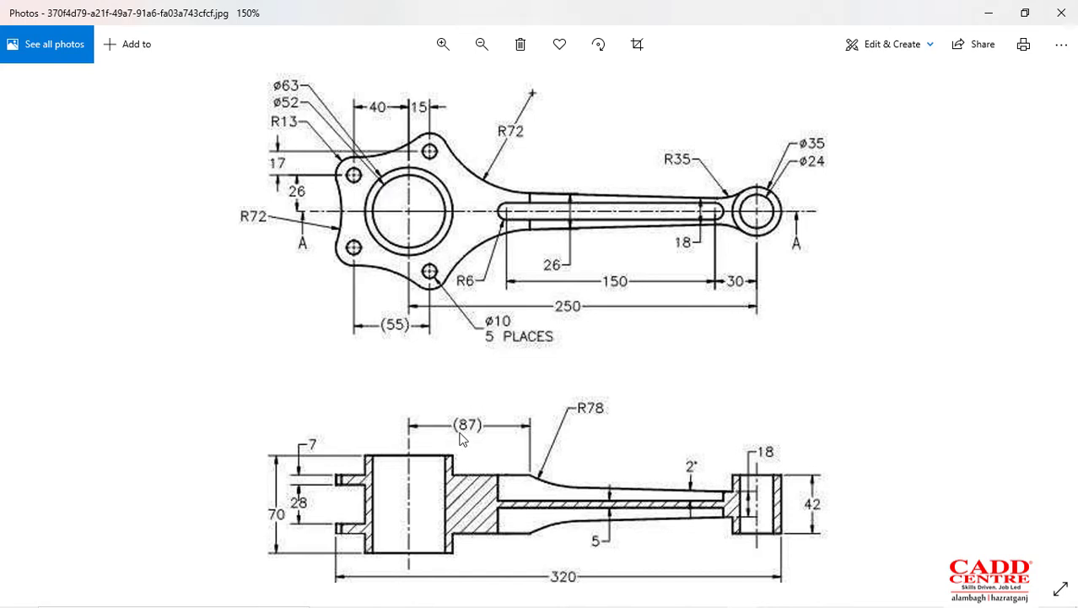
key(super+Tab)
click(485, 207)
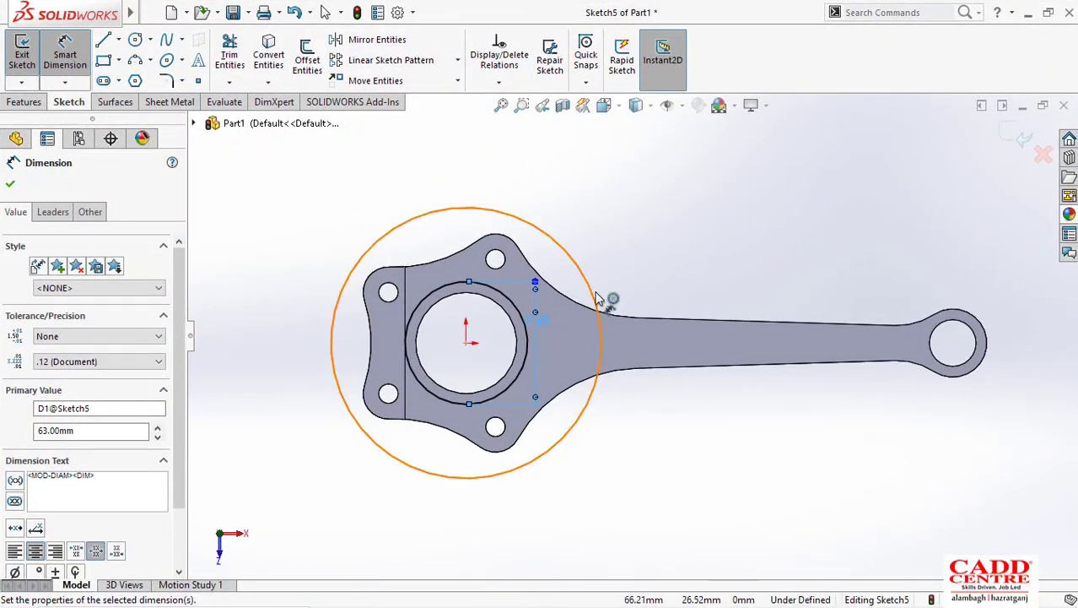
key(Escape)
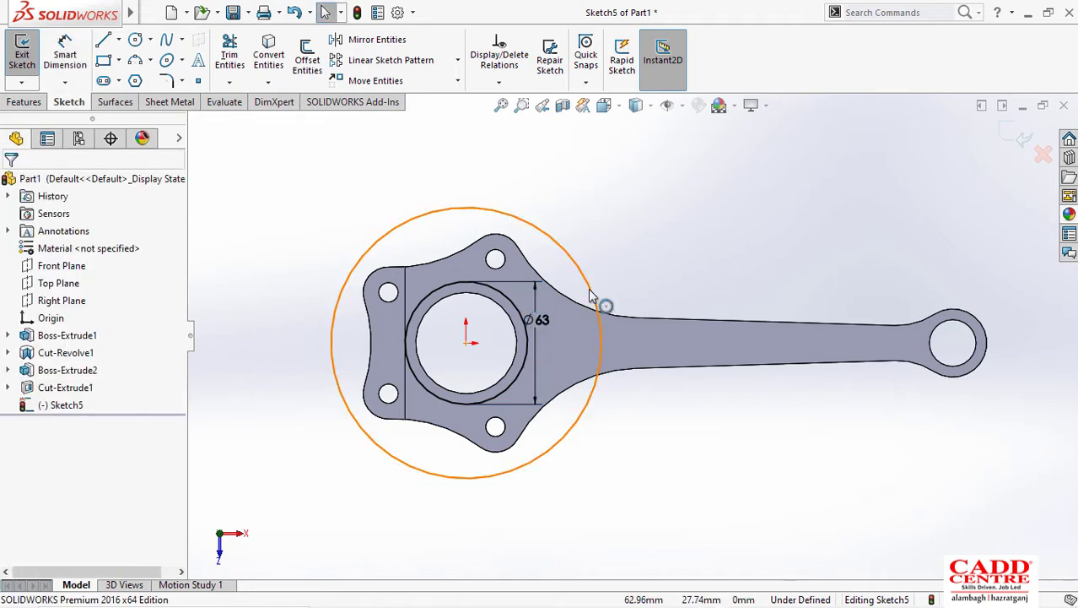
click(597, 301)
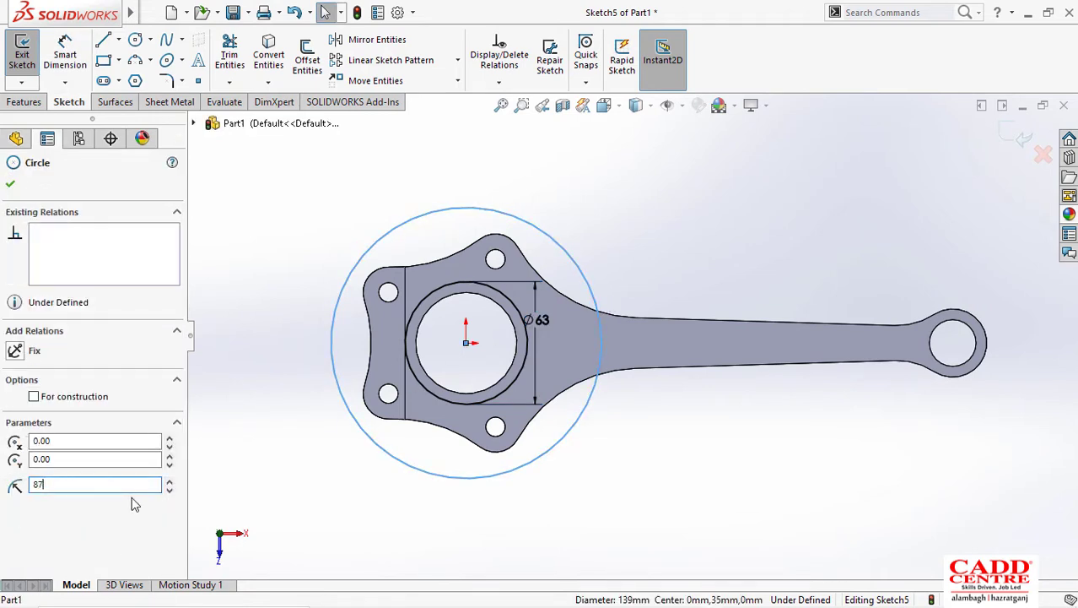
click(10, 183)
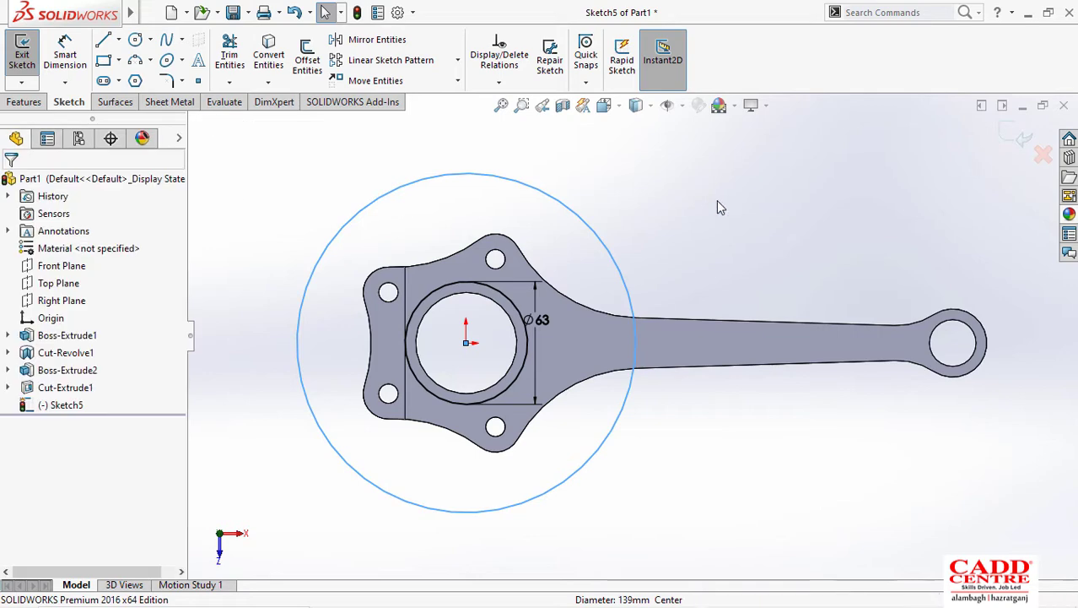
Step: Dimension the outer circle at 174 mm diameter and exit the sketch
click(689, 262)
right_drag(689, 263, 691, 197)
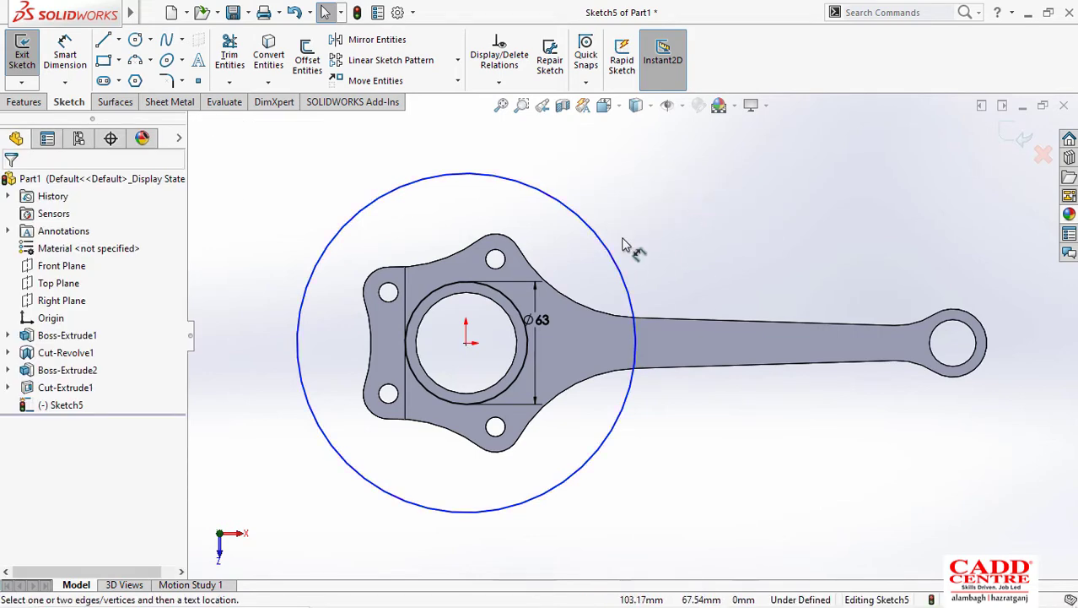
click(626, 281)
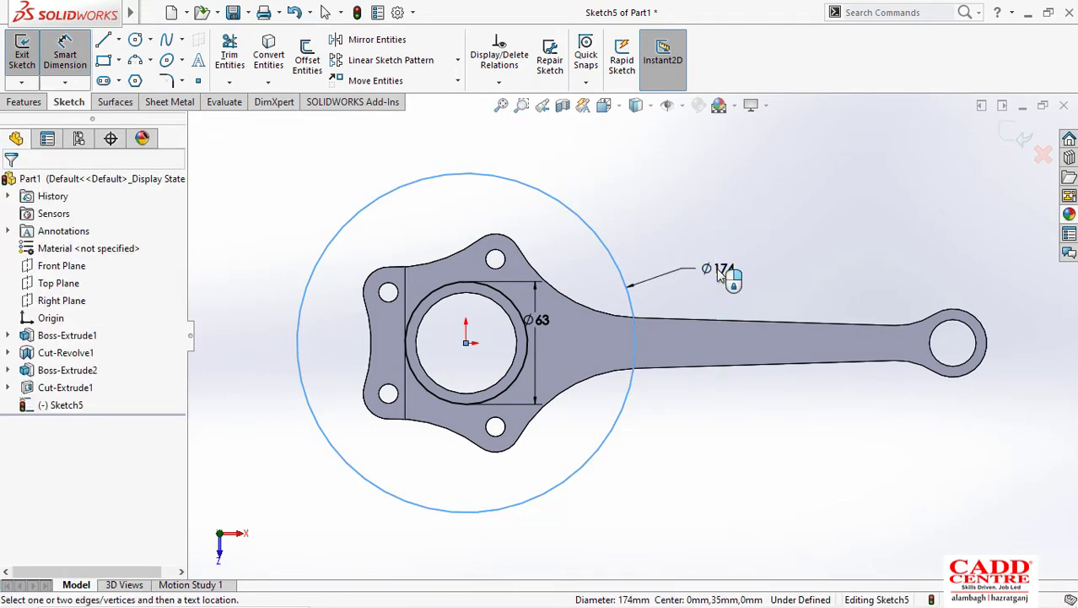
click(719, 276)
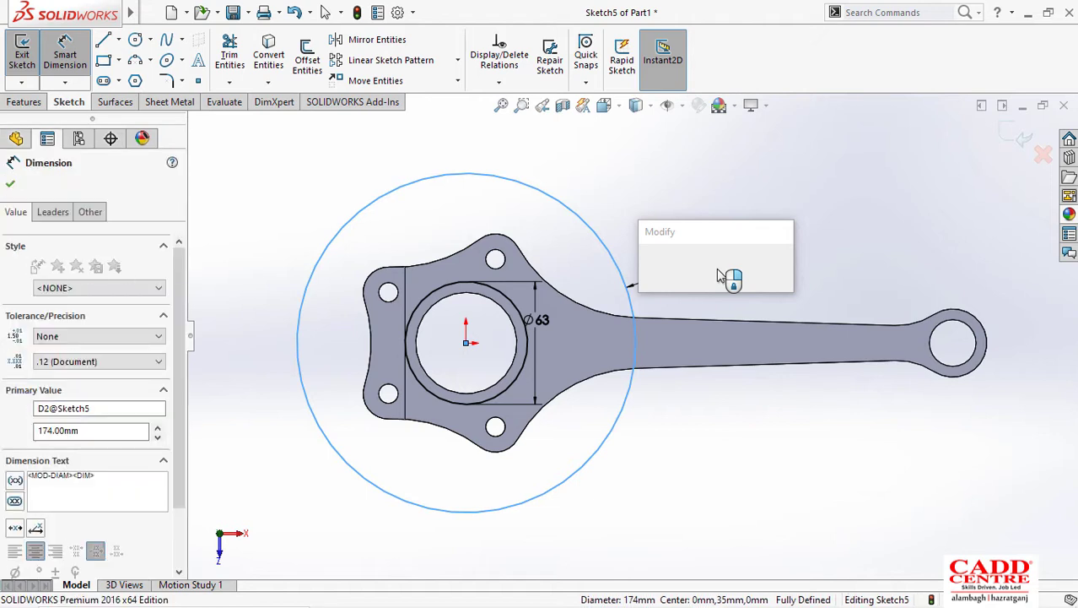
key(Return)
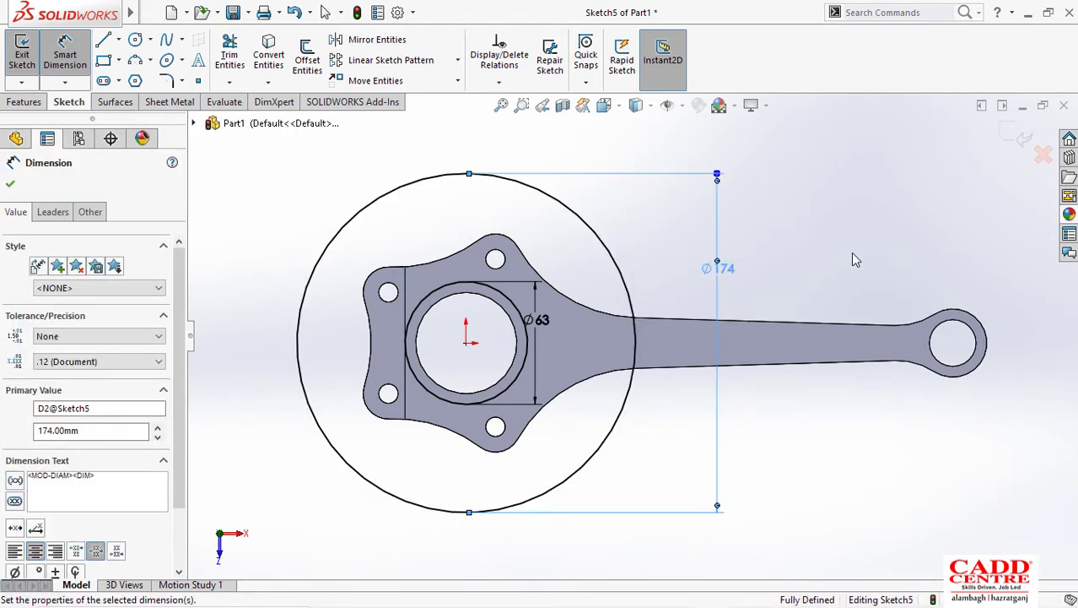
click(1019, 136)
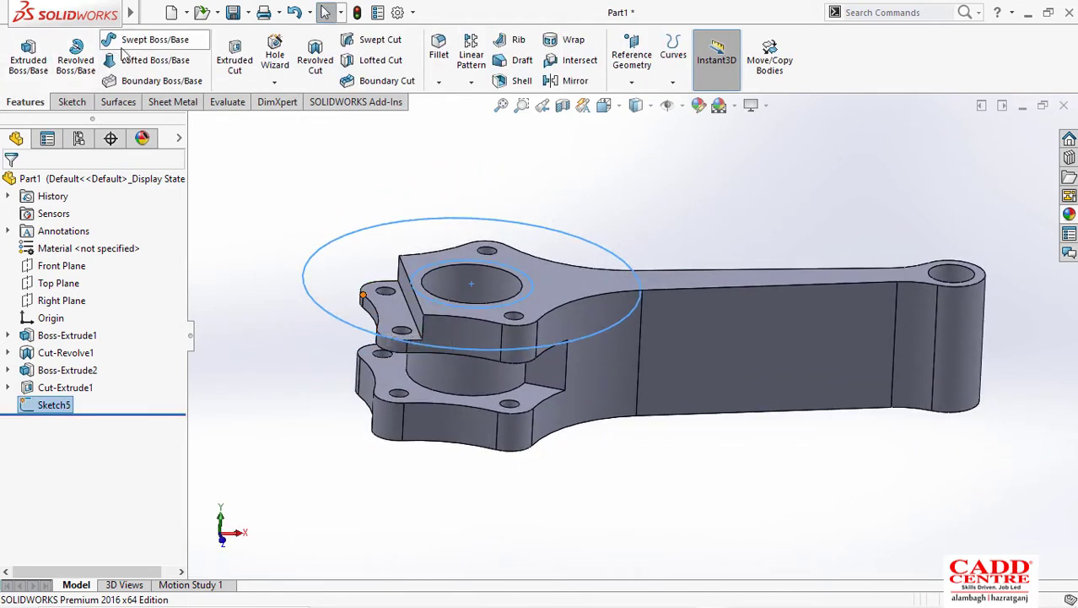
Step: Cut the ring between the circles with an Extruded Cut set to Up To Surface at the lowered flange face, and select that cut feature
click(242, 59)
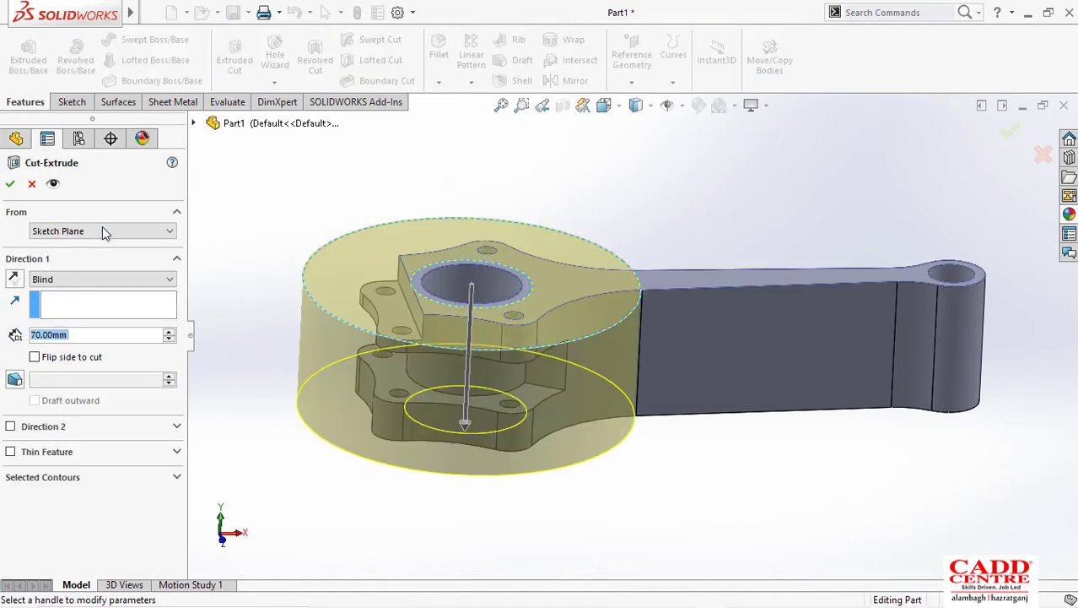
click(93, 281)
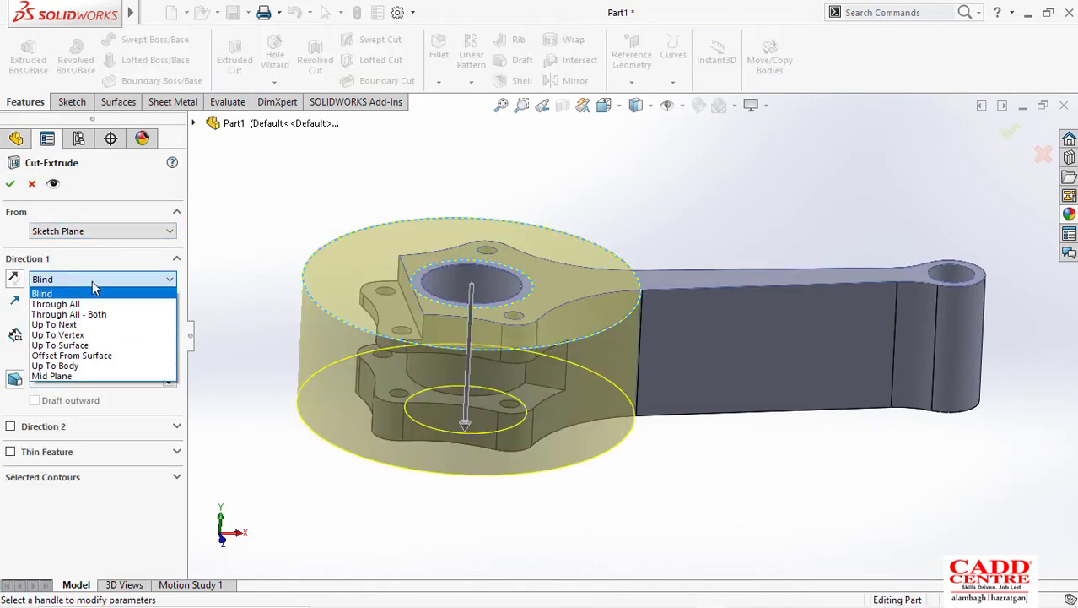
click(60, 345)
click(390, 320)
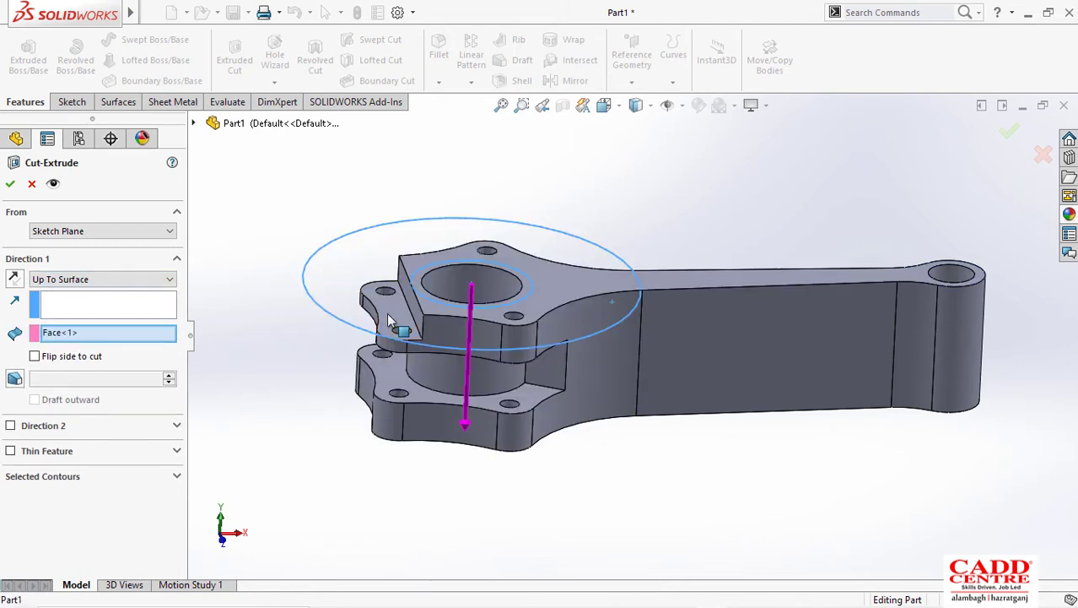
click(11, 185)
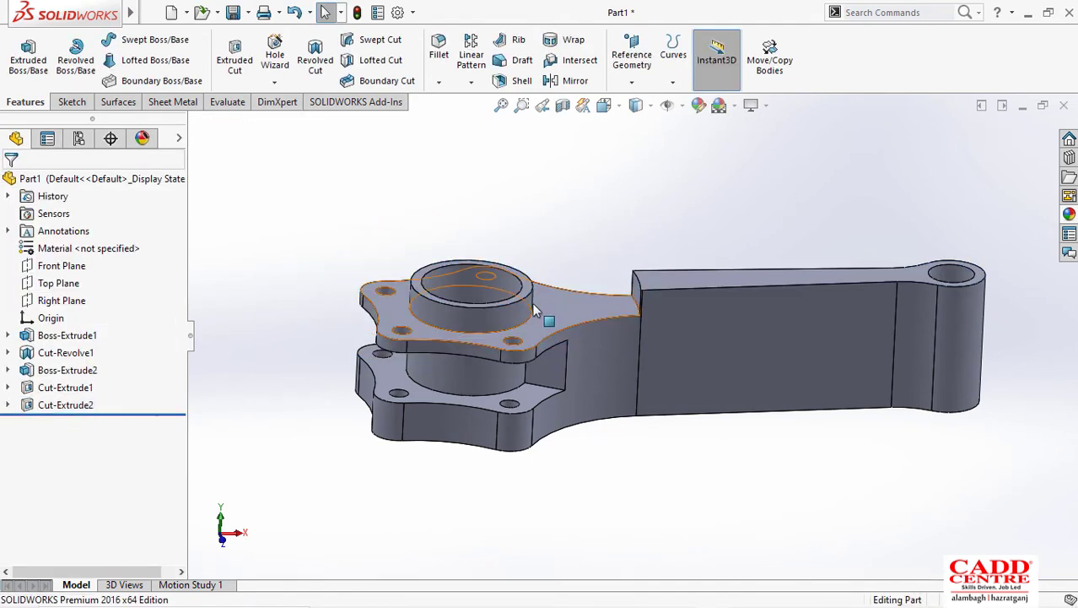
mouse_move(531, 302)
middle_down()
mouse_move(530, 491)
mouse_move(519, 392)
mouse_move(526, 253)
mouse_move(517, 289)
middle_up()
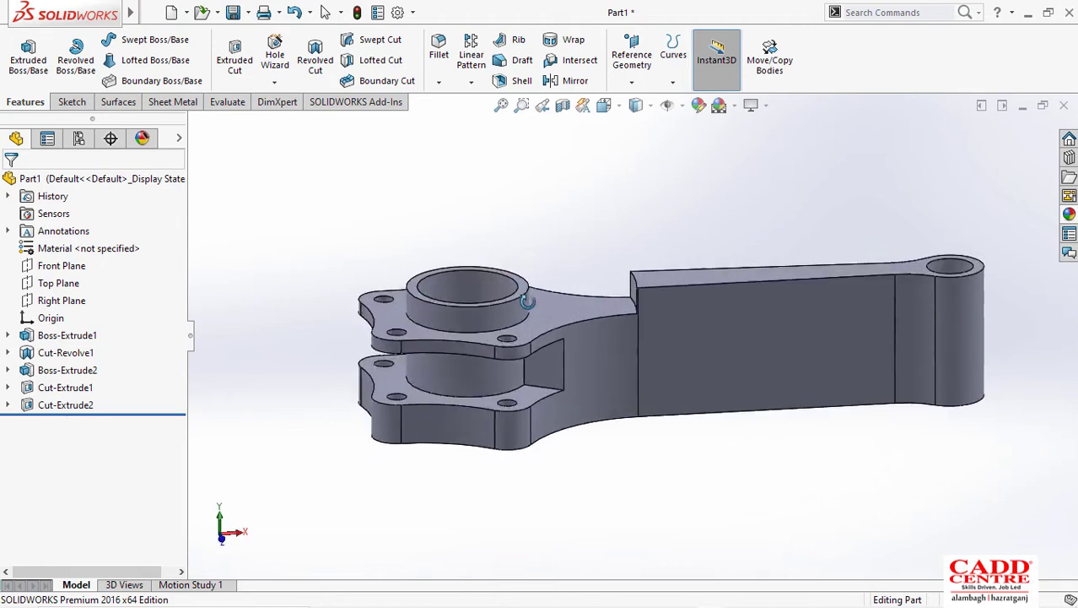
click(65, 406)
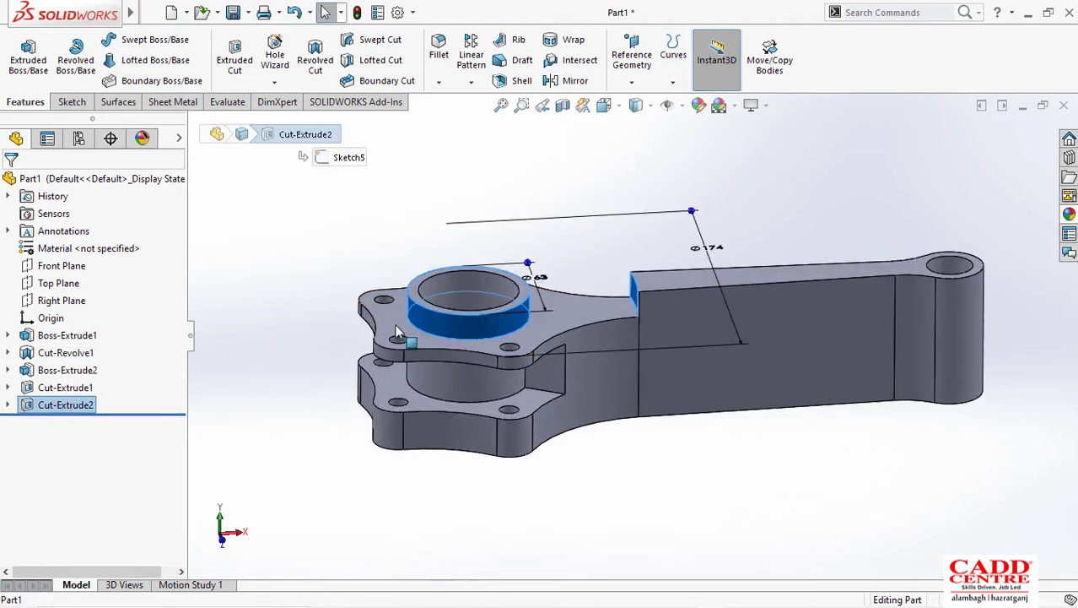
Step: Mirror both extruded cuts at the big end about the Top Plane
ctrl+click(66, 388)
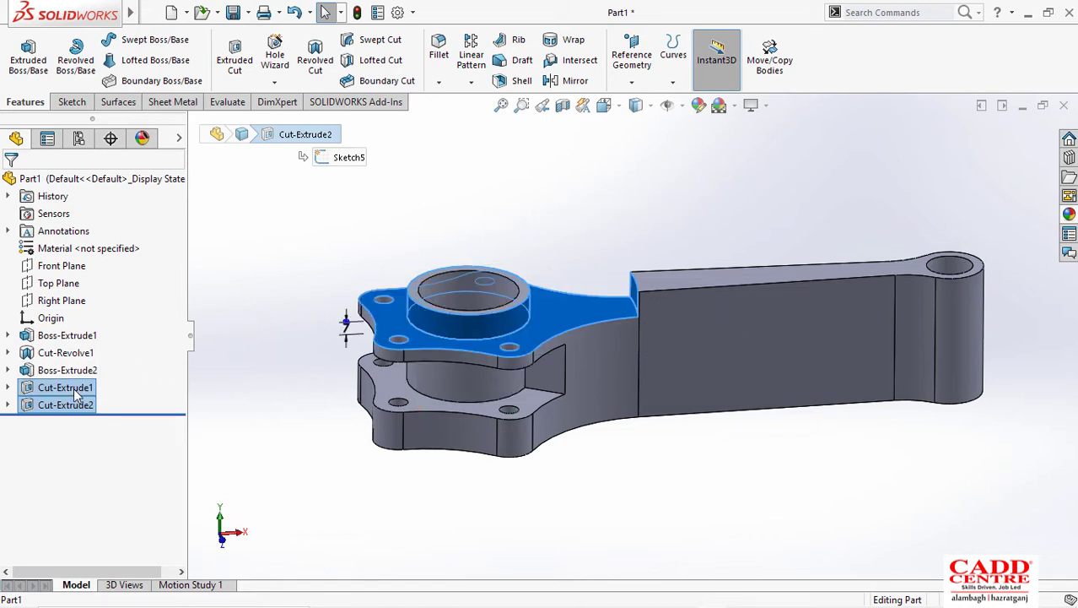
click(570, 80)
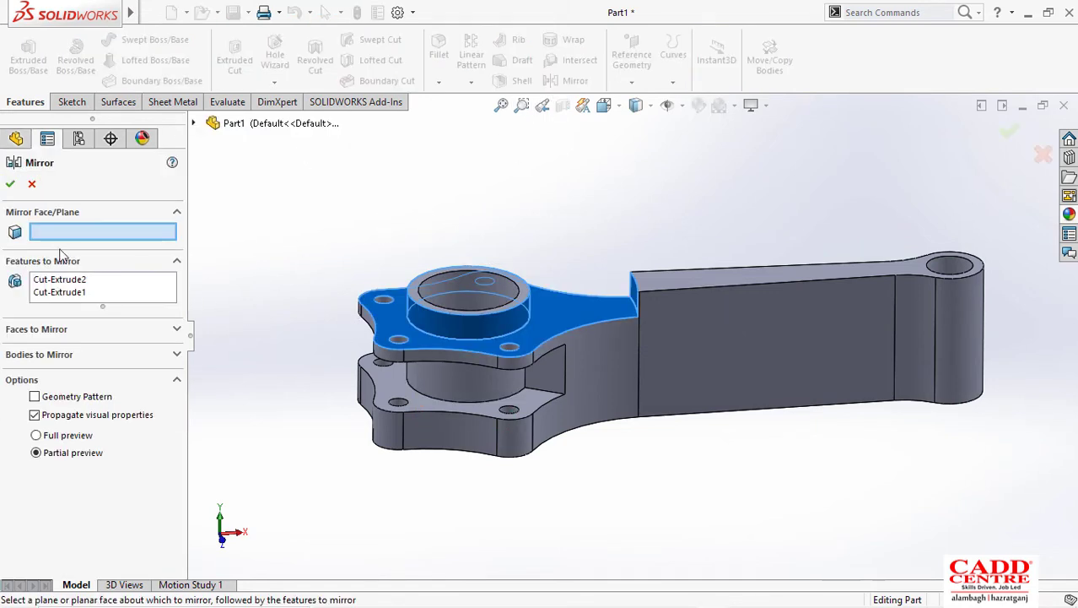
click(193, 123)
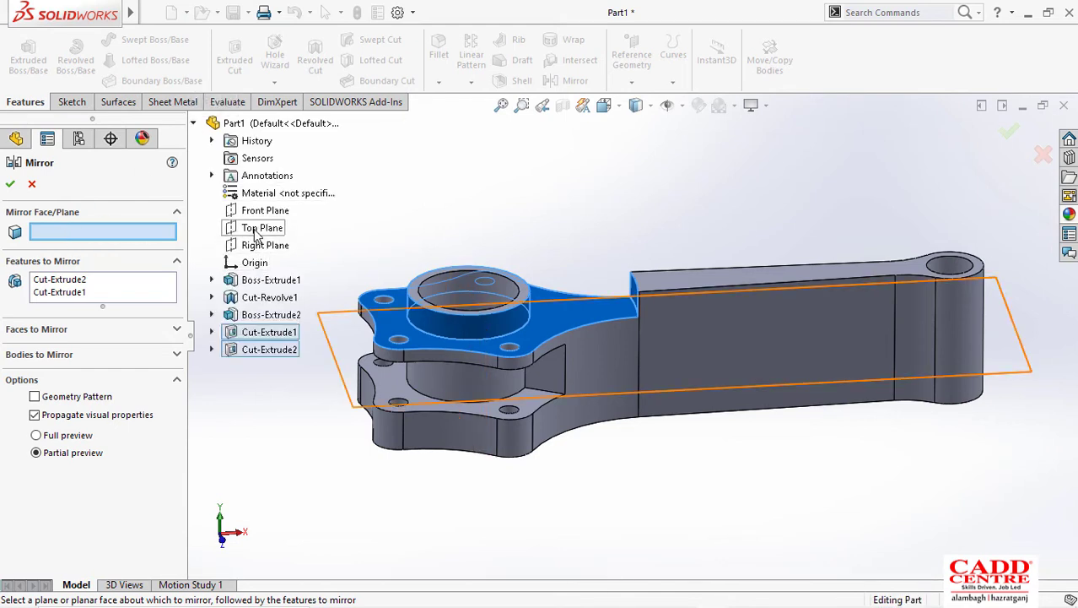
click(257, 229)
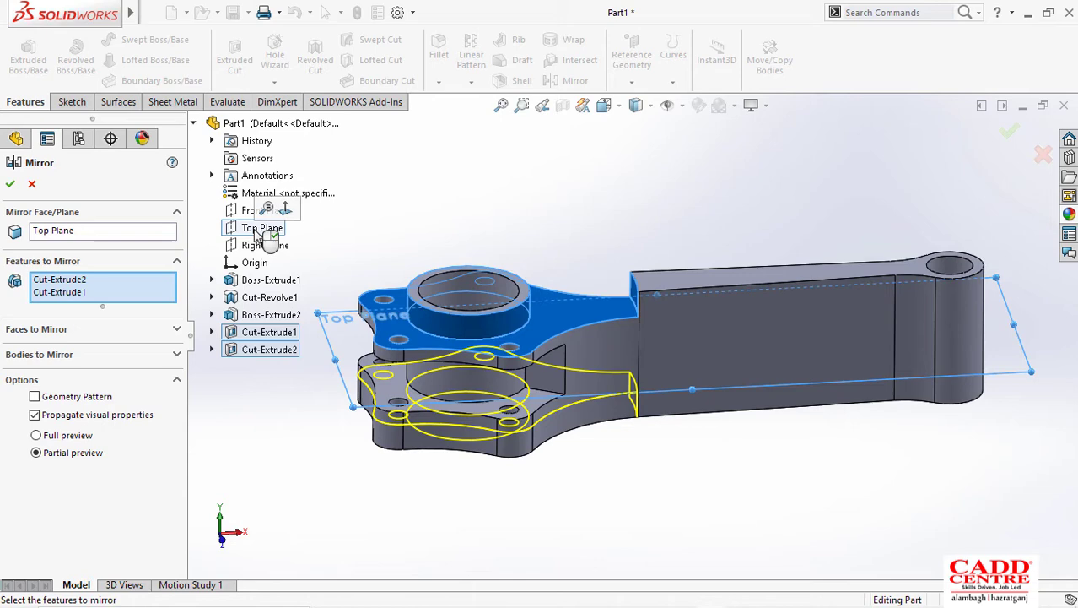
click(11, 185)
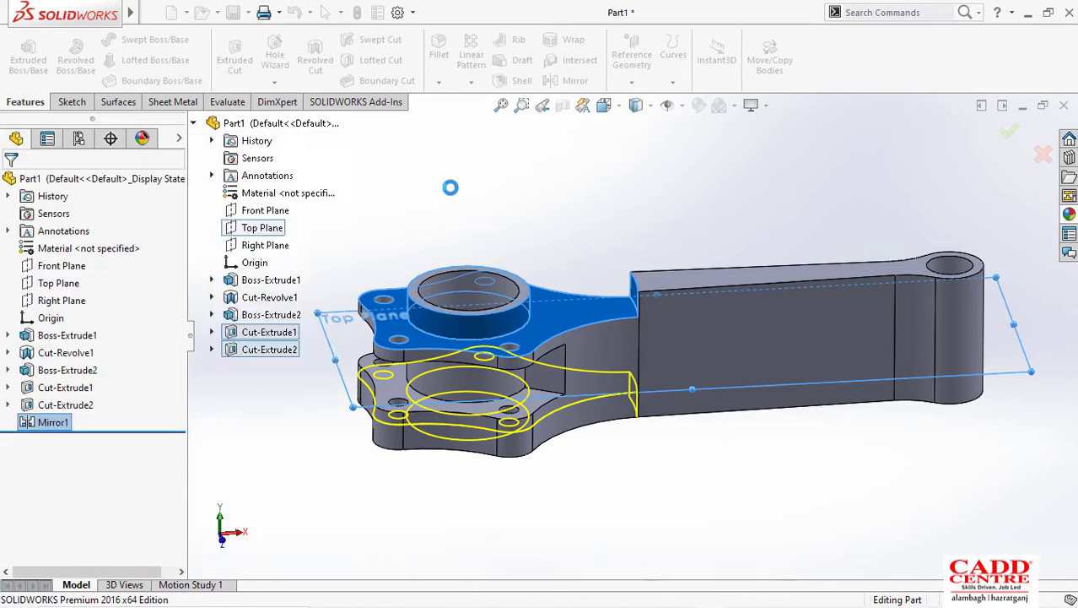
middle_drag(540, 456, 562, 377)
Step: Check the shank profile and small-end dimensions in the reference drawing's section view
key(super+Tab)
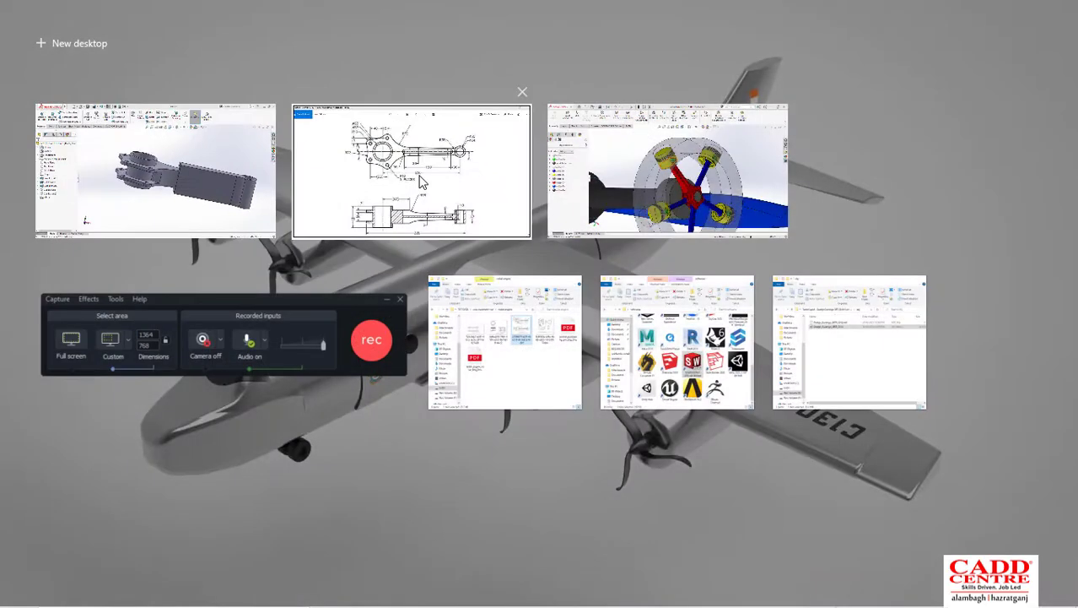
click(422, 183)
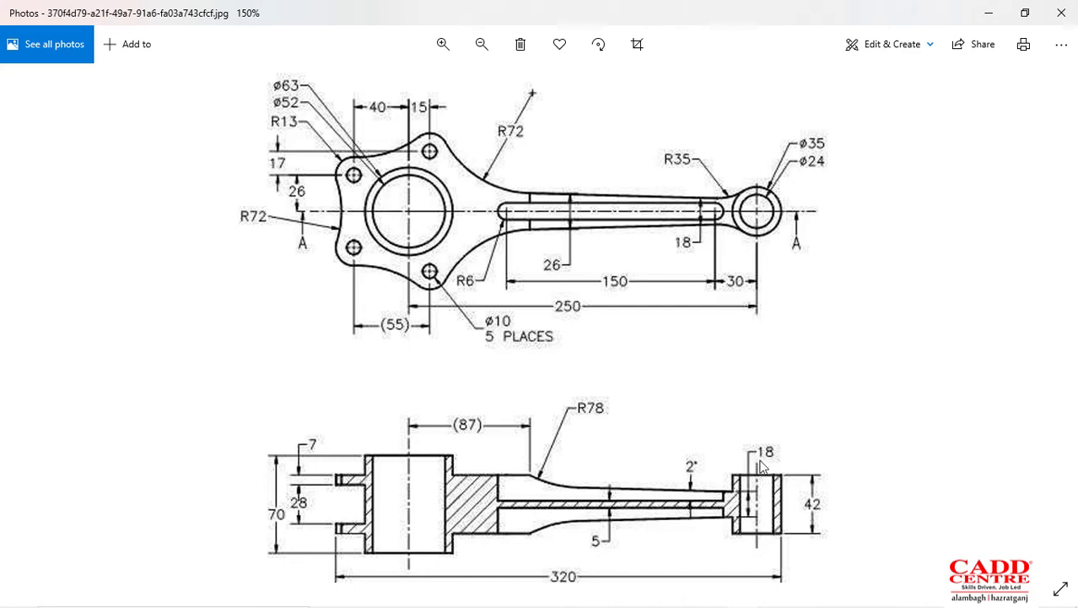
click(989, 13)
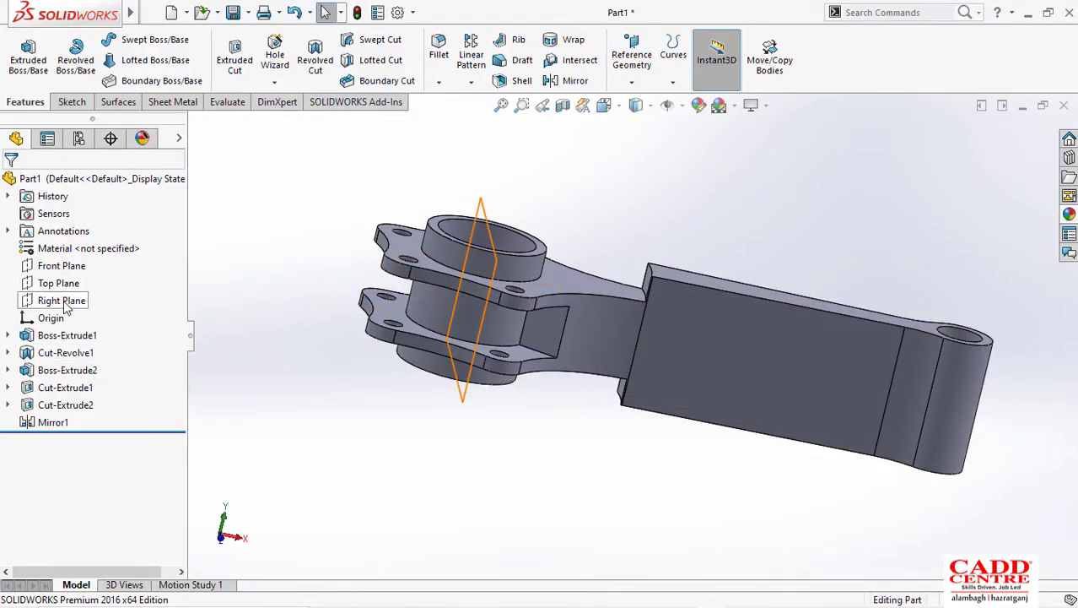
Step: Start a sketch on the Front Plane and draw a horizontal centerline about 295 mm long from the origin past the small end
click(69, 266)
click(82, 244)
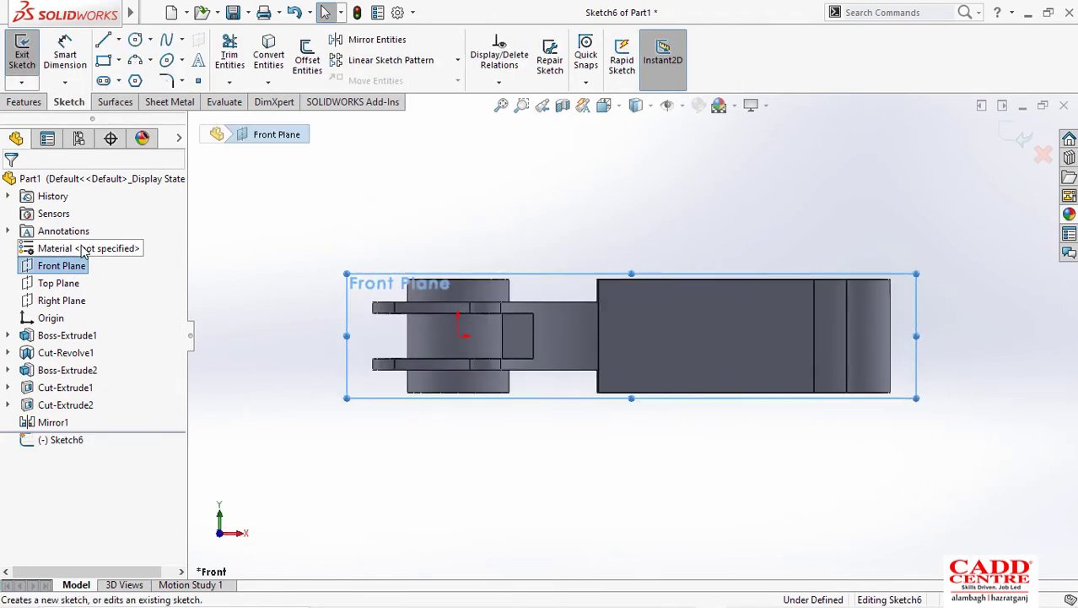
click(119, 41)
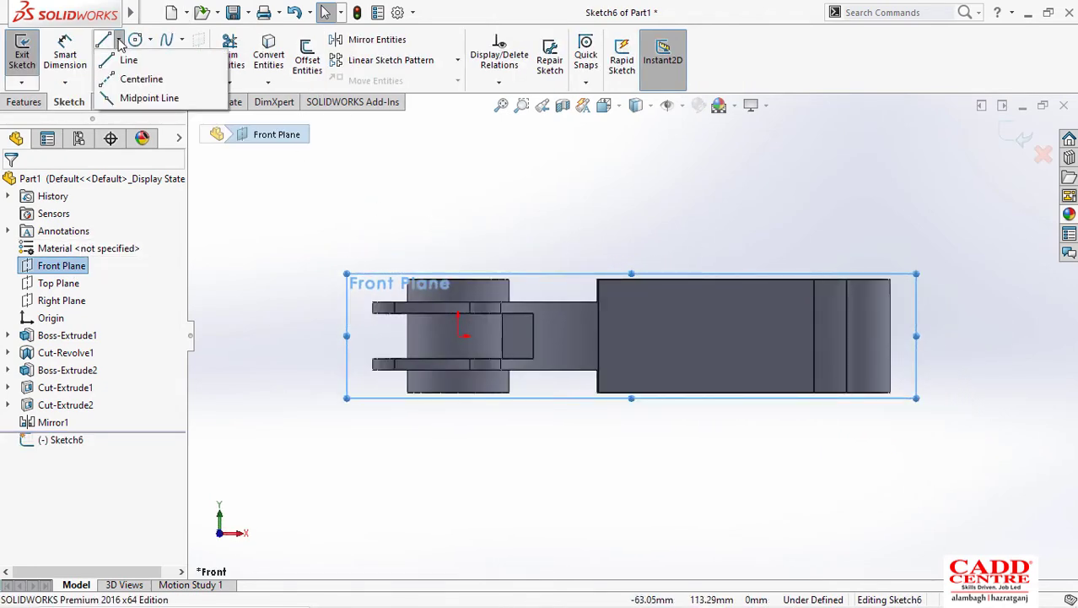
click(458, 335)
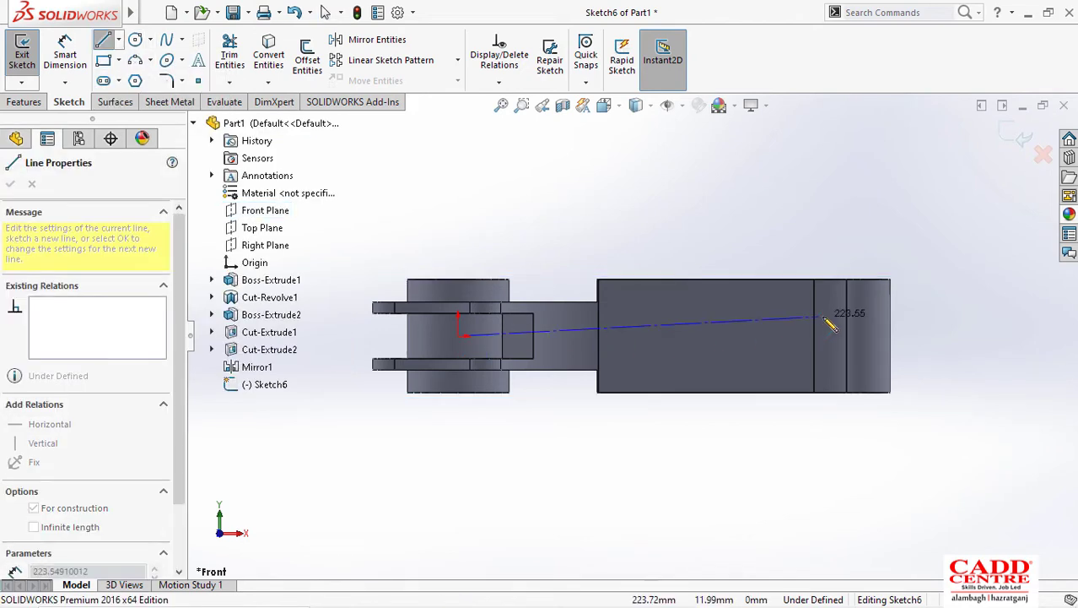
click(935, 336)
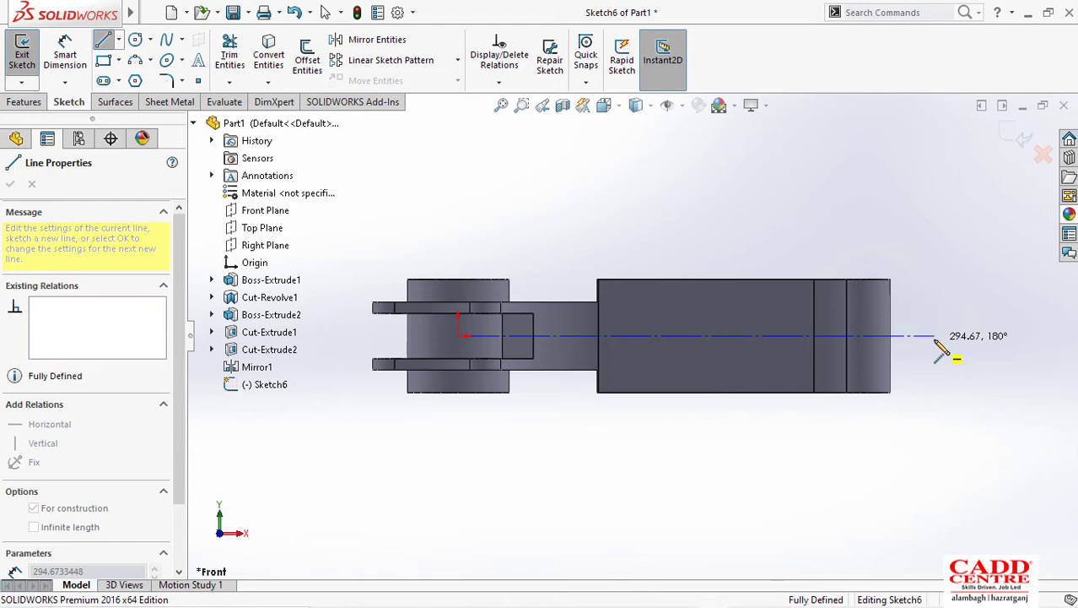
key(Escape)
Step: Check the small-end boss height in the reference drawing
scroll(949, 348, down, 3)
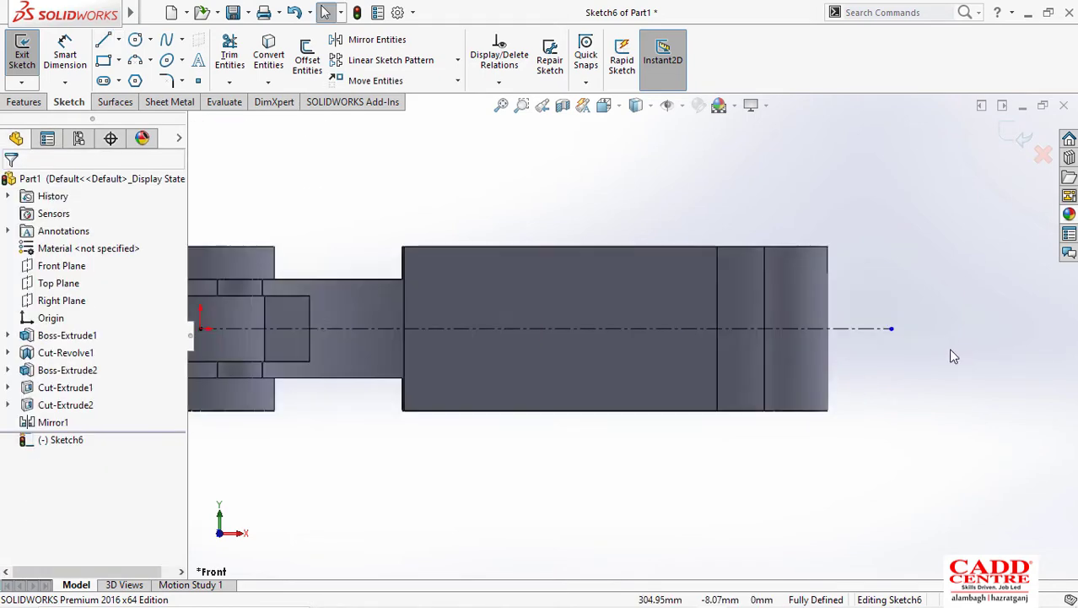
scroll(798, 355, up, 2)
mouse_move(616, 590)
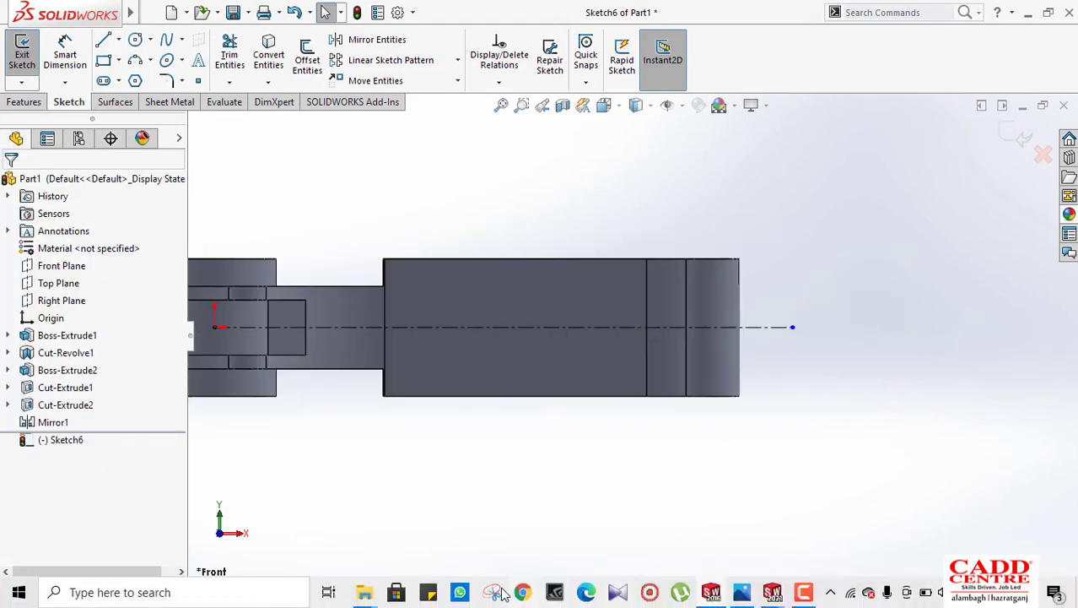
mouse_move(741, 592)
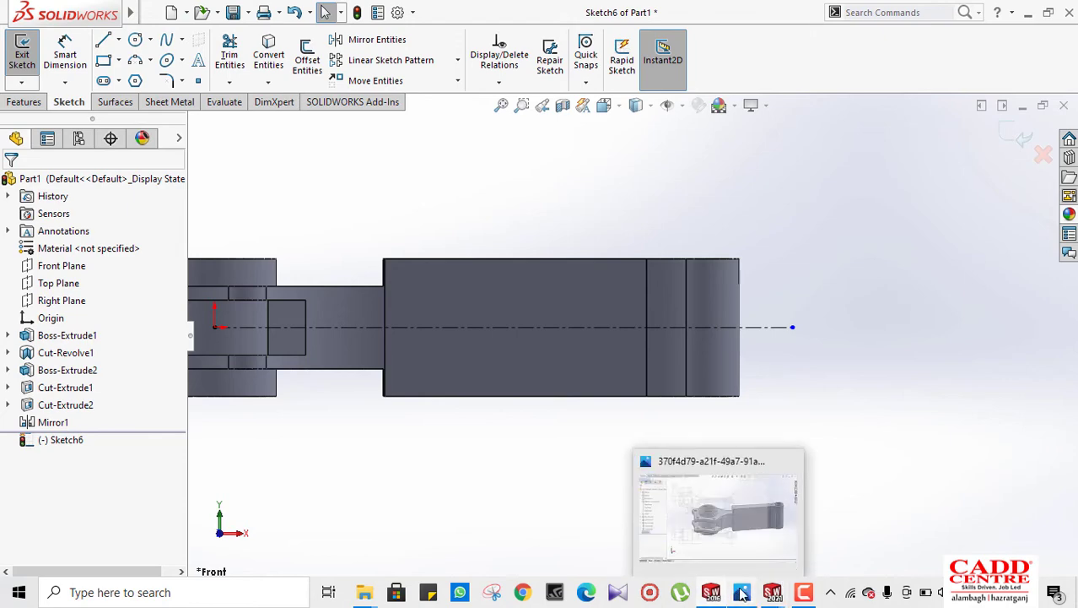
click(755, 496)
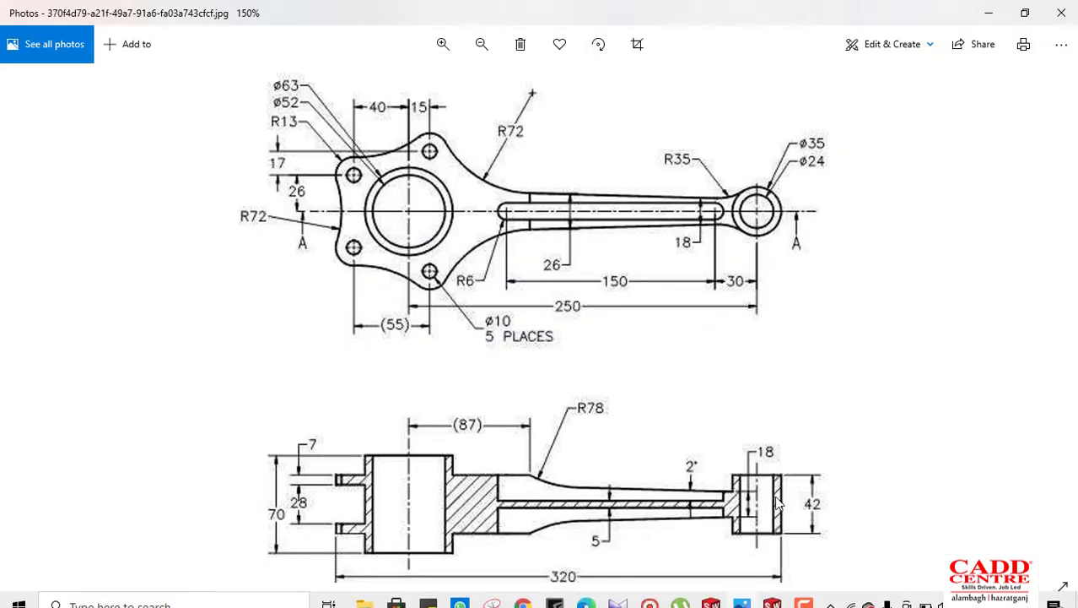
click(985, 12)
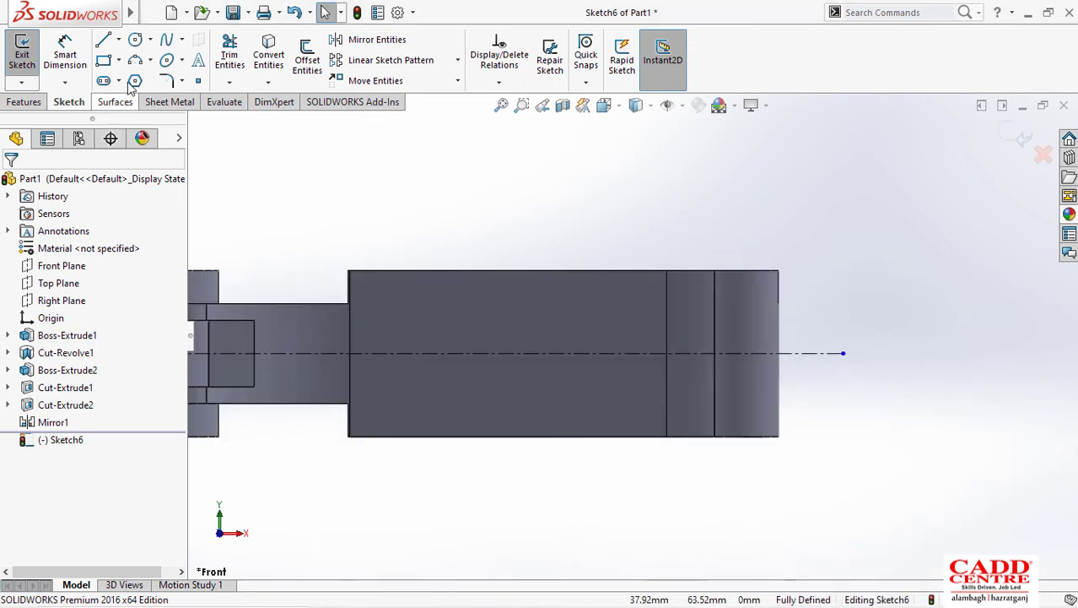
Step: Sketch a center rectangle about 49 by 53 mm, centered where the centerline meets the small end's outer edge
click(119, 62)
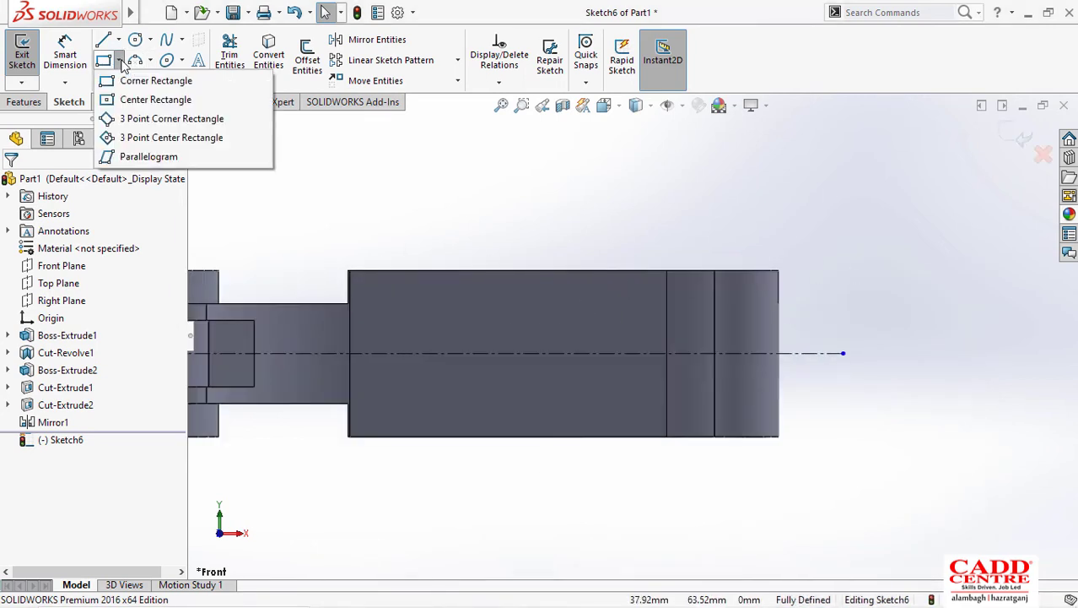
click(154, 99)
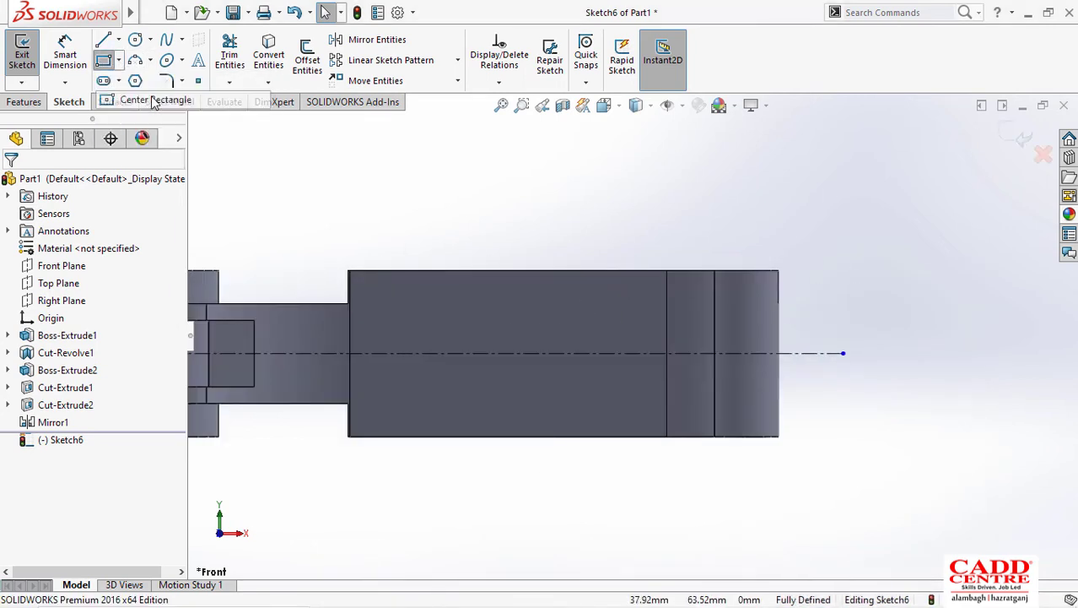
click(778, 353)
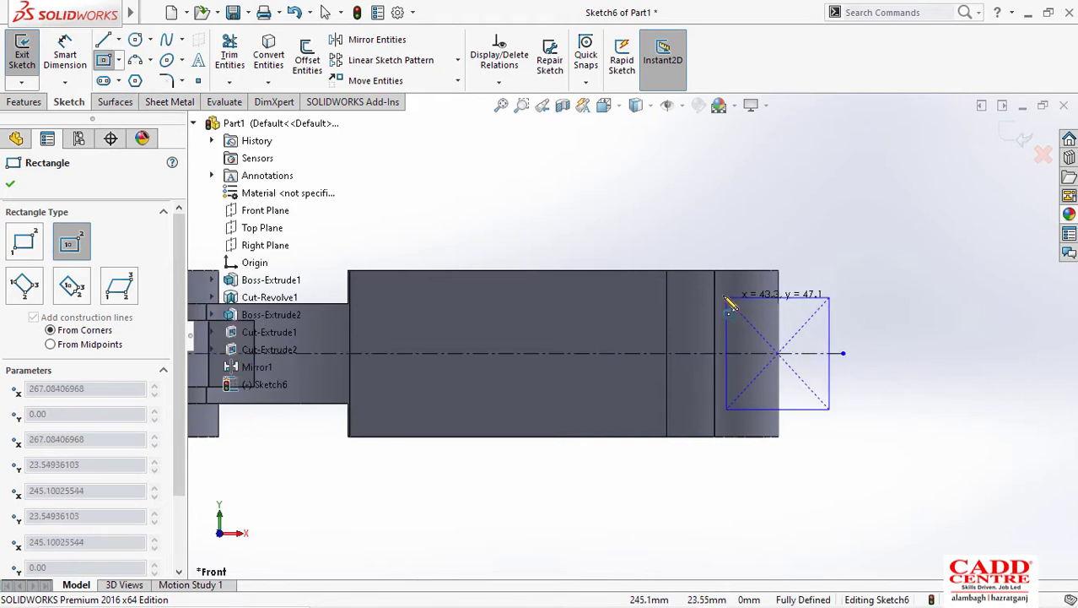
click(719, 292)
key(Escape)
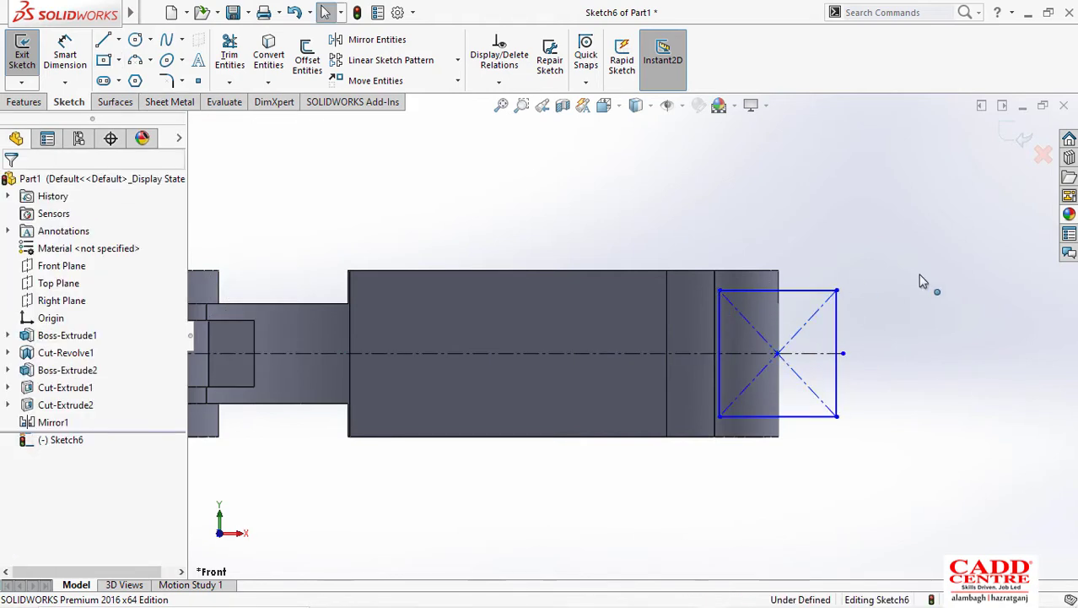
Step: Dimension the rectangle's height at 42 mm
right_drag(921, 290, 919, 242)
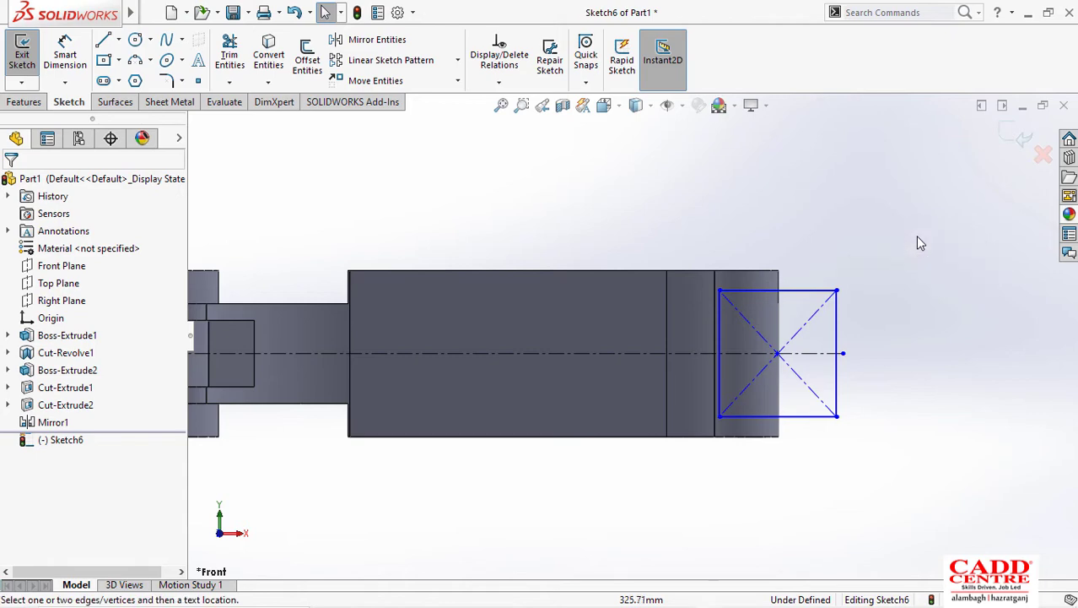
click(837, 341)
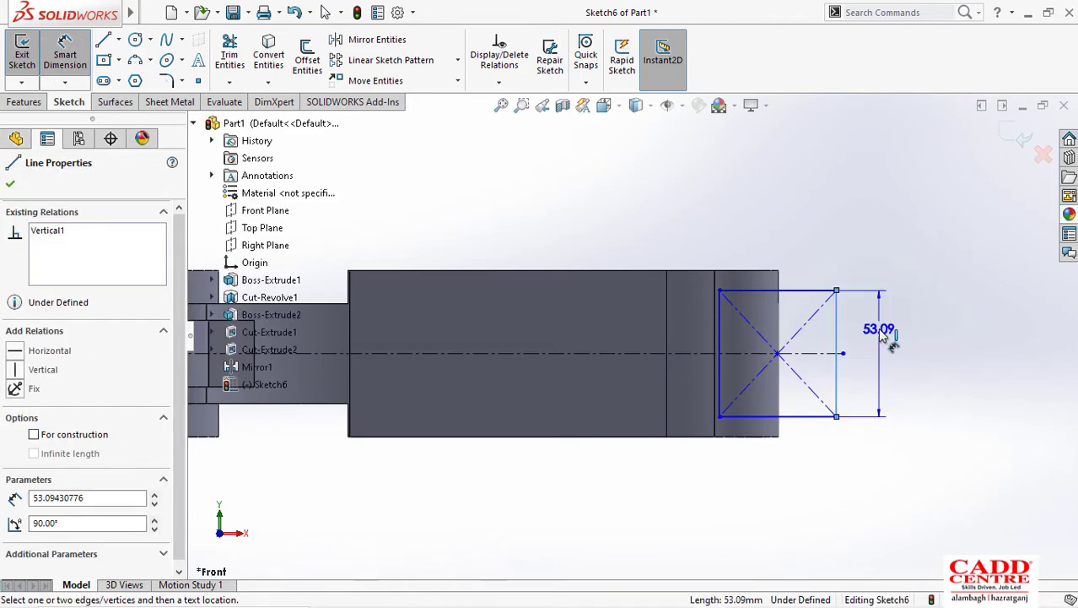
click(880, 336)
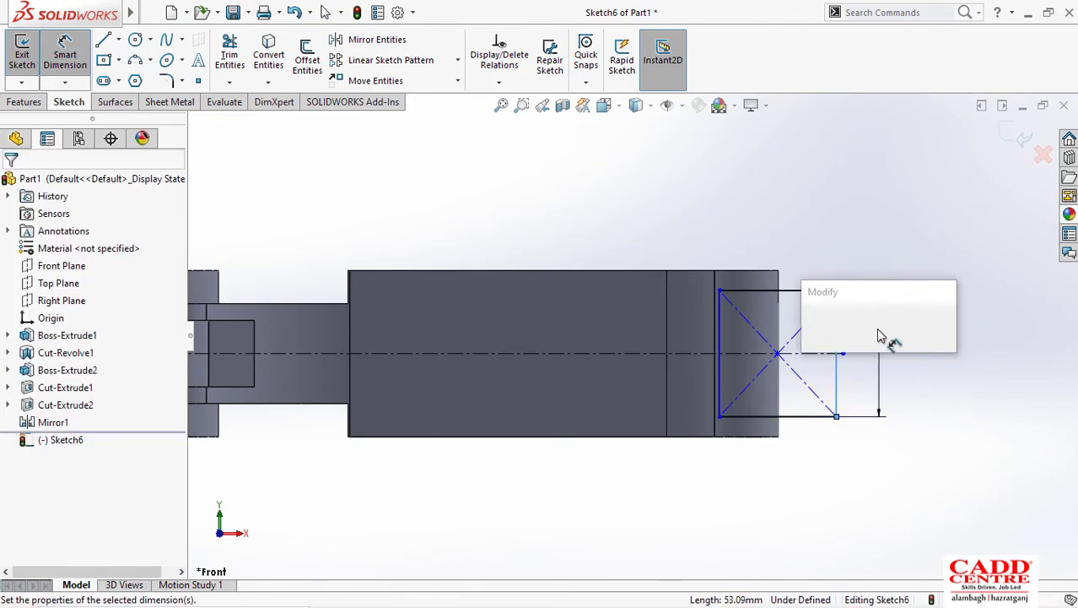
text(42)
key(Return)
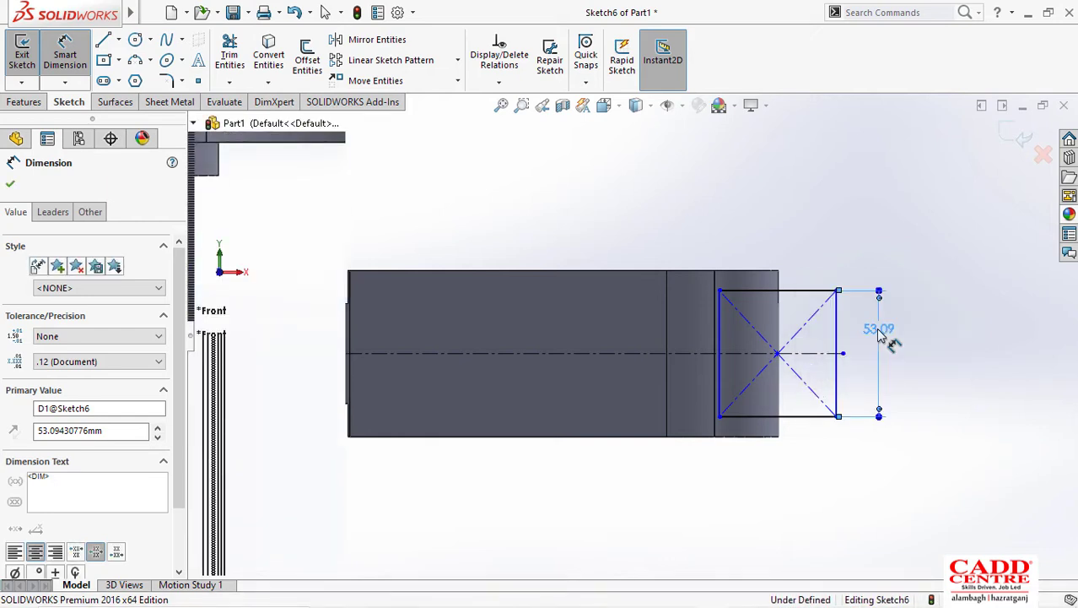
click(10, 186)
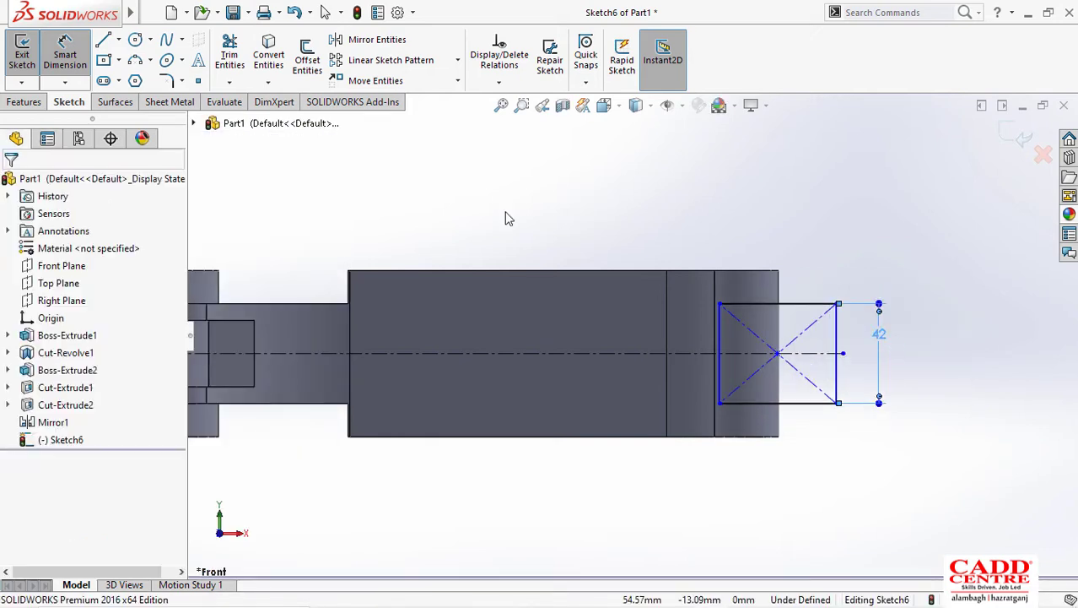
Step: Make the rectangle's upper and lower lines symmetric about the horizontal centerline
click(802, 303)
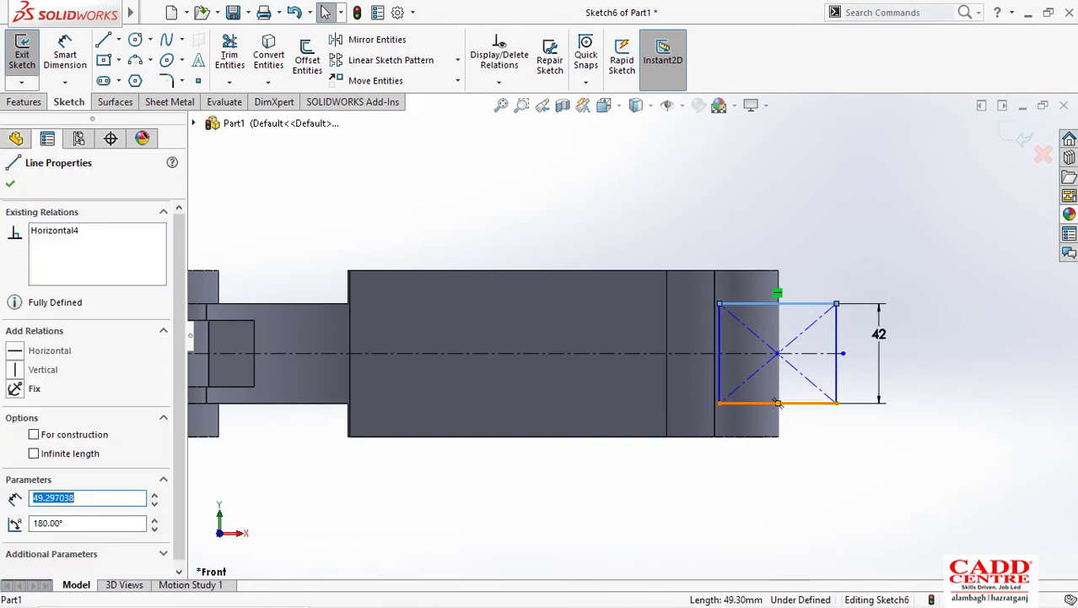
ctrl+click(800, 403)
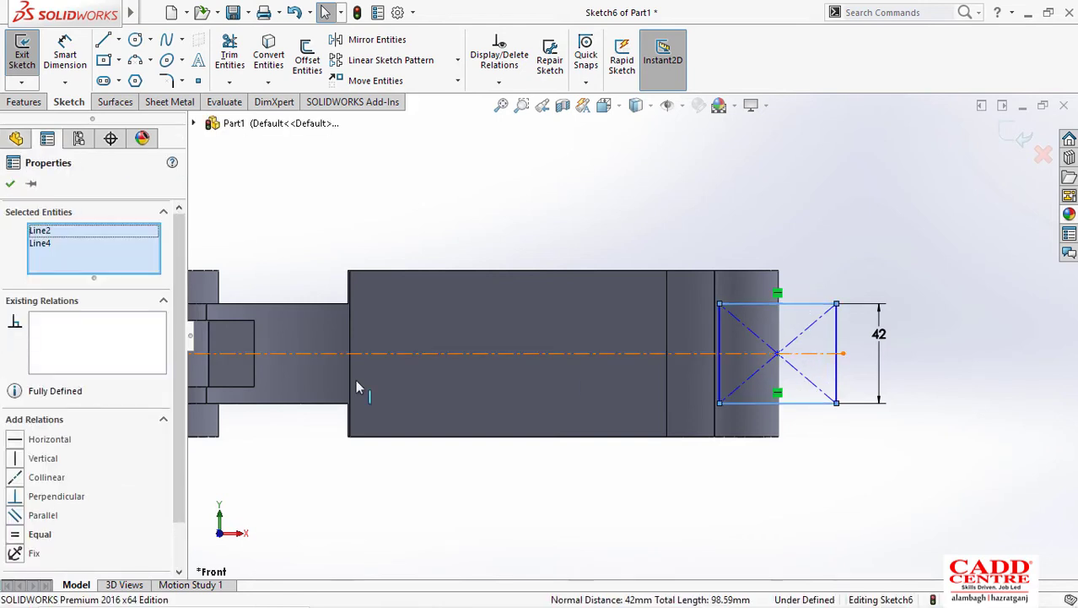
ctrl+click(211, 353)
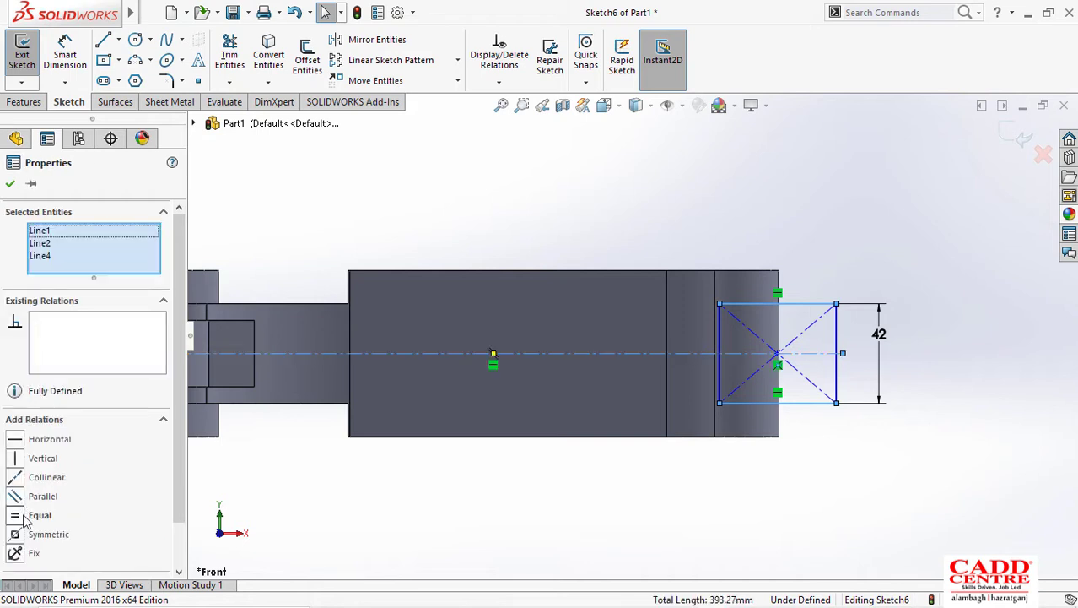
click(18, 534)
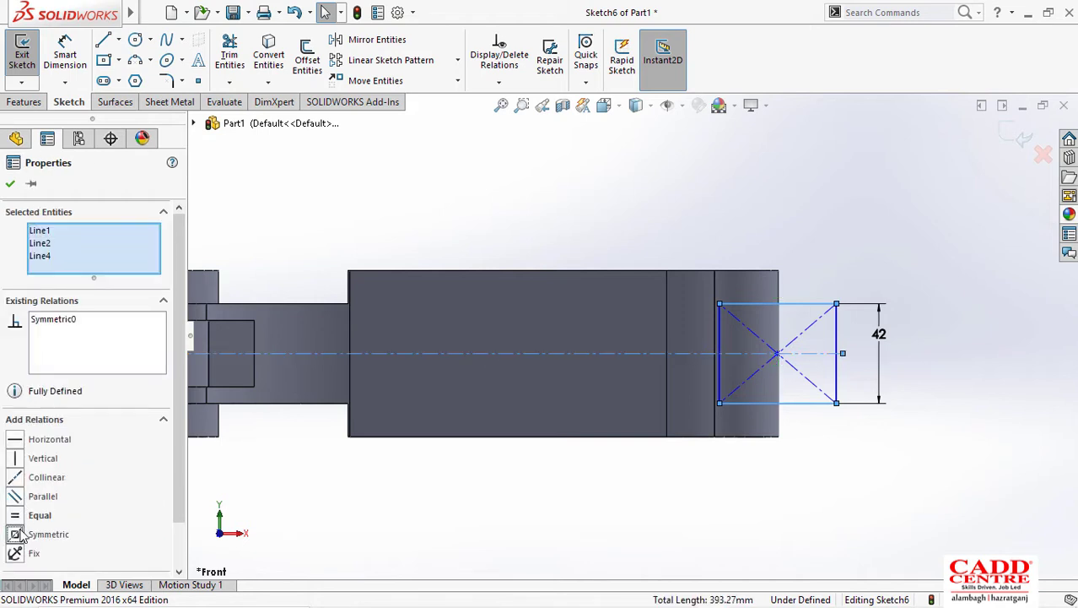
click(12, 184)
scroll(726, 327, up, 3)
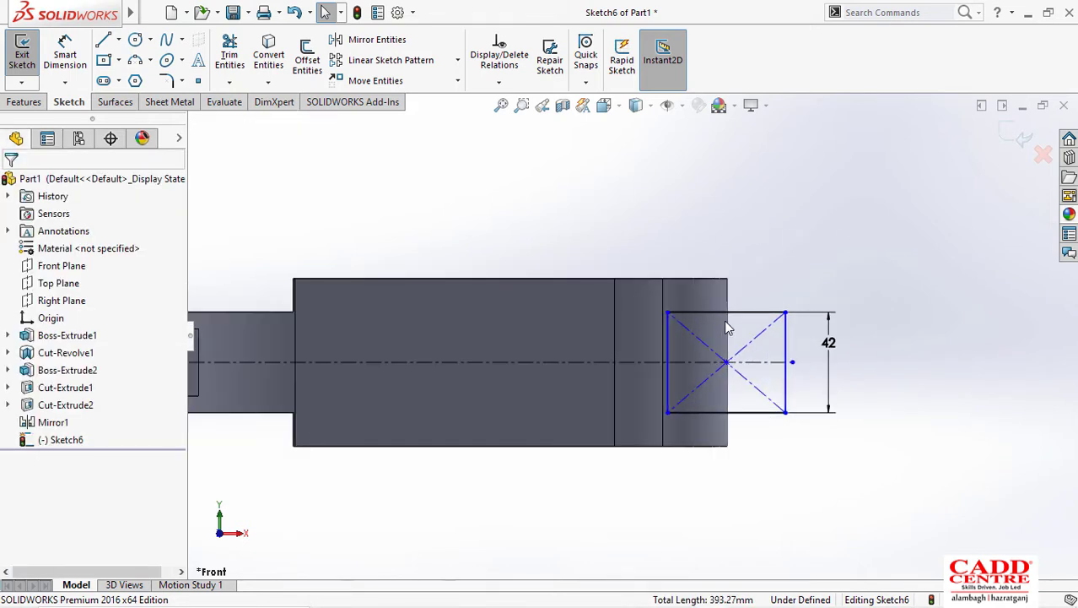
scroll(658, 337, down, 2)
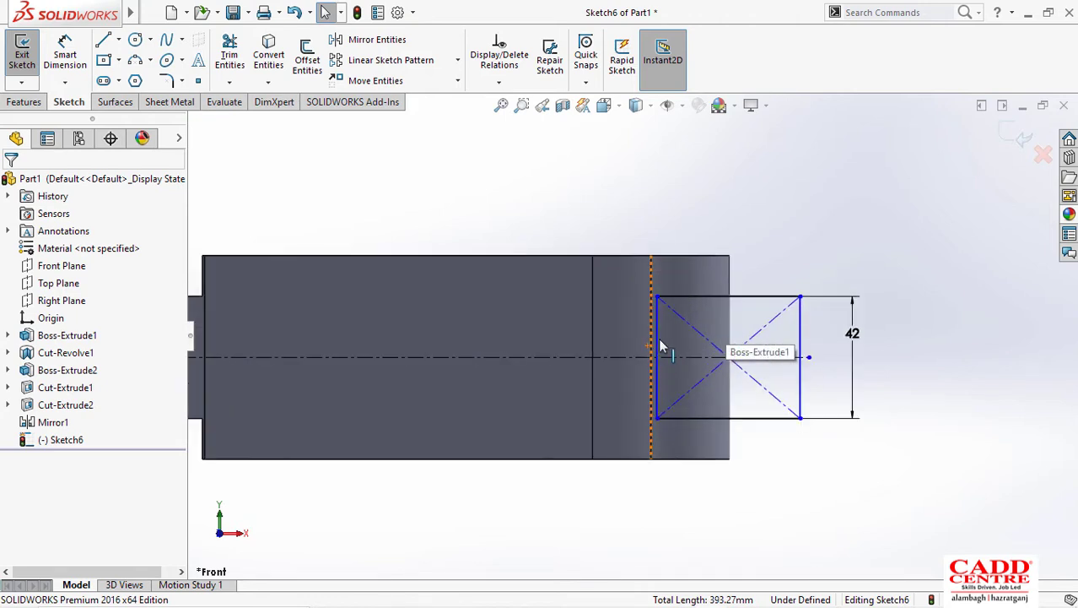
scroll(595, 232, up, 2)
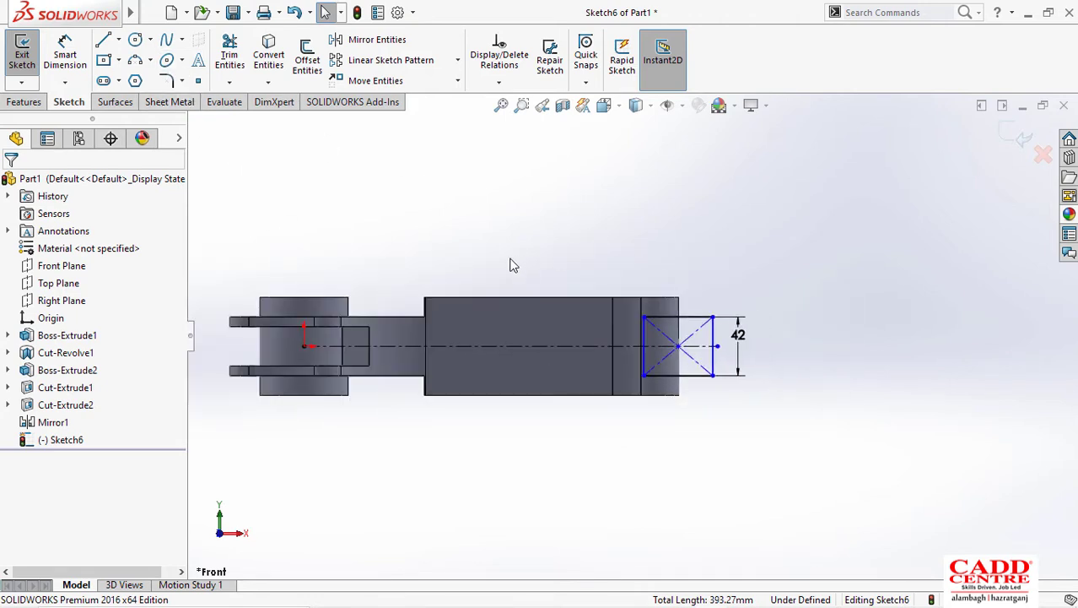
key(ctrl+8)
key(ctrl+8)
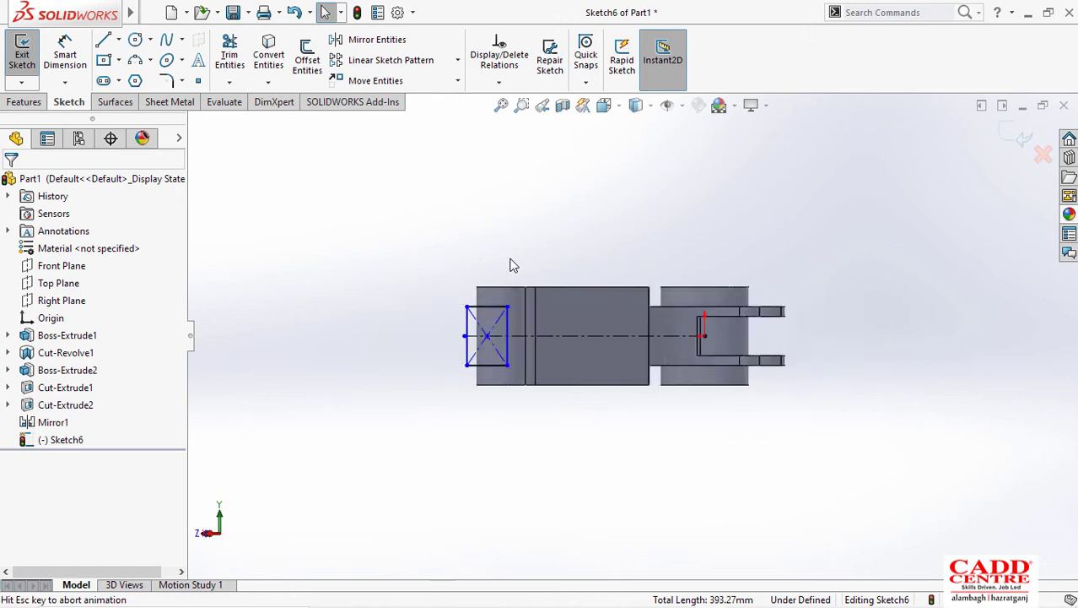
scroll(830, 325, down, 2)
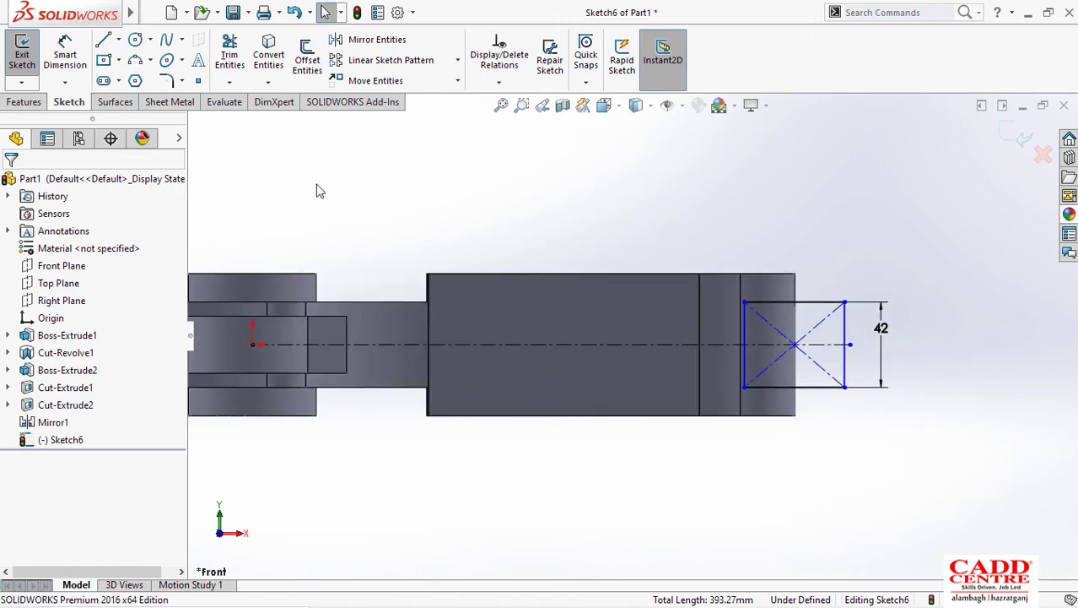
Step: Trim away the rectangle's inner vertical side and its diagonal construction lines
click(230, 54)
mouse_move(706, 316)
mouse_down()
mouse_move(782, 320)
mouse_move(819, 356)
mouse_move(723, 372)
mouse_up()
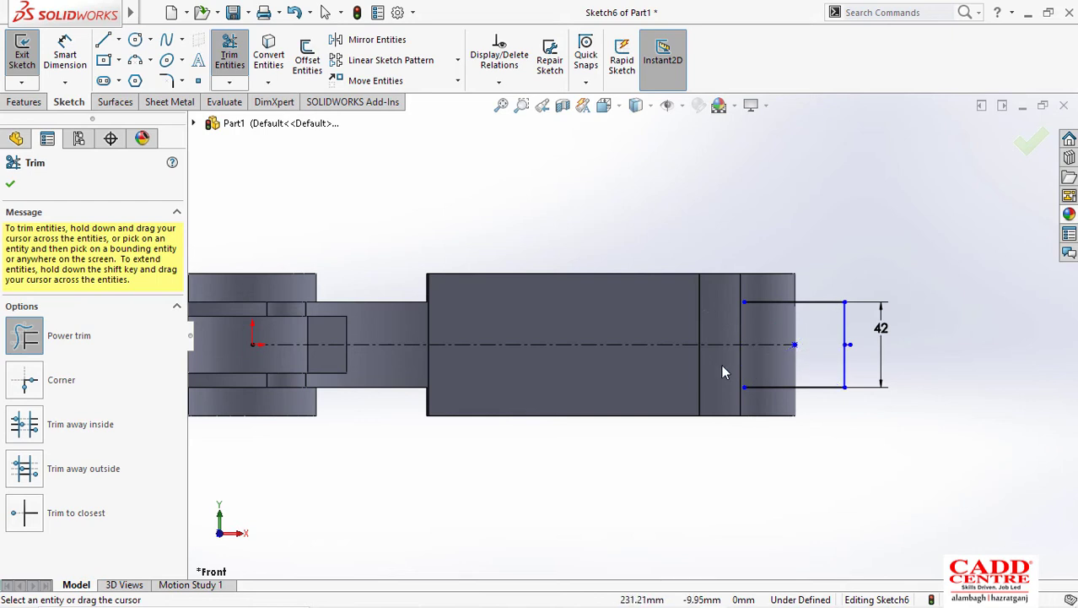
scroll(722, 369, up, 2)
scroll(669, 313, down, 2)
scroll(836, 377, down, 2)
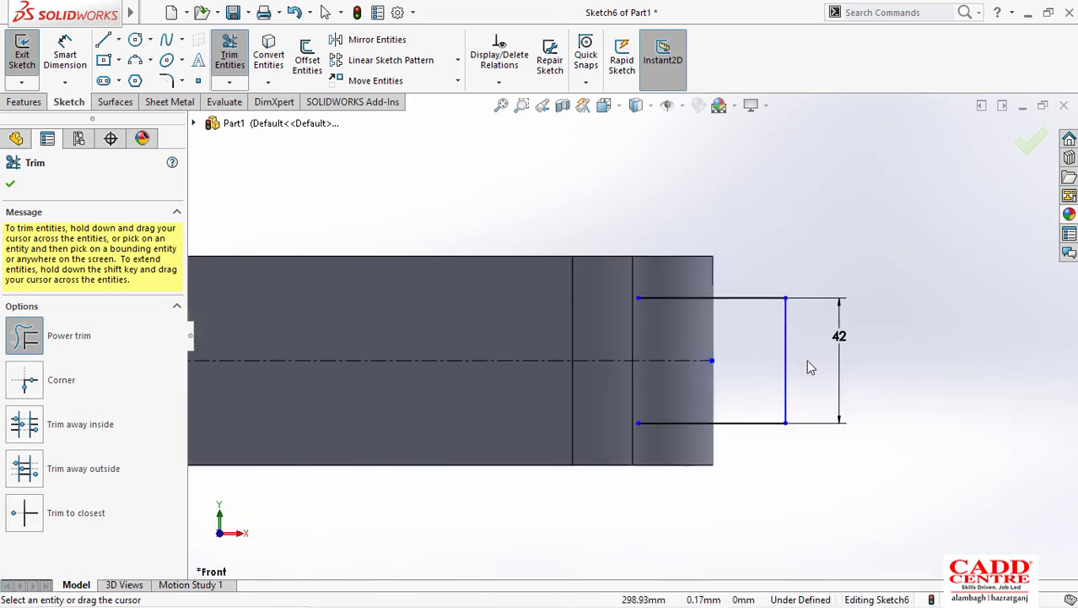
scroll(808, 367, up, 4)
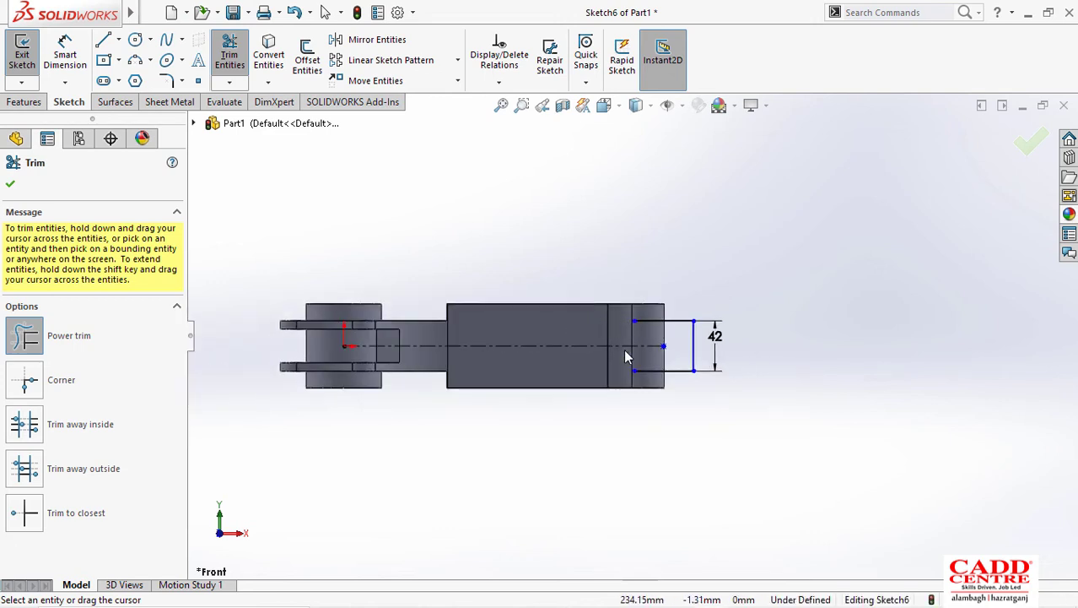
scroll(466, 318, down, 2)
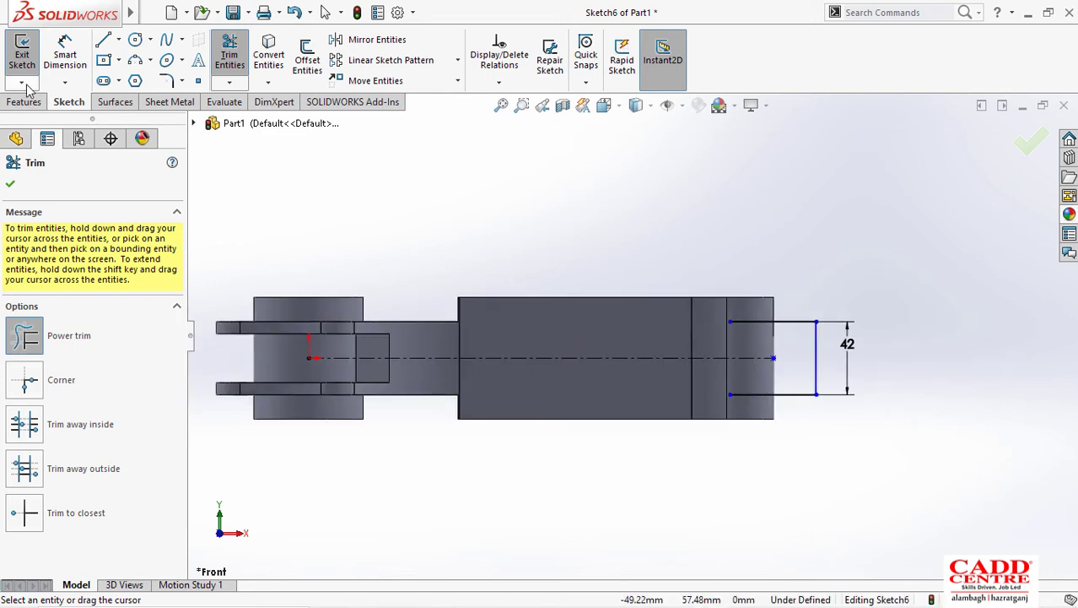
Step: Sketch connected lines from the open profile's upper inner end around the outside, about 255 by 118 mm, to its lower inner end, passing just beyond the shank's inner edge
click(103, 39)
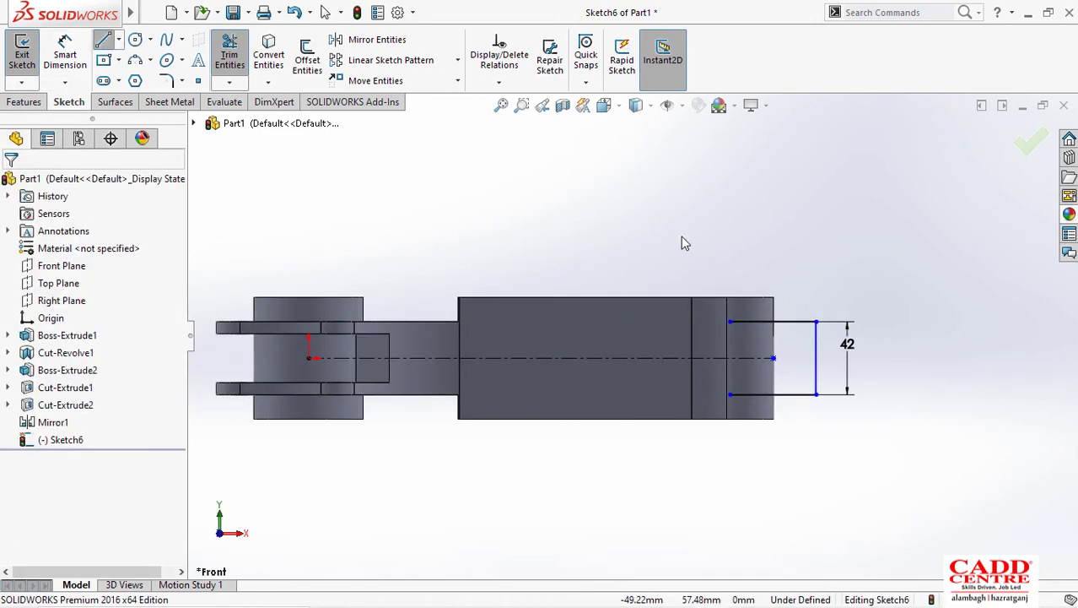
click(730, 321)
click(457, 321)
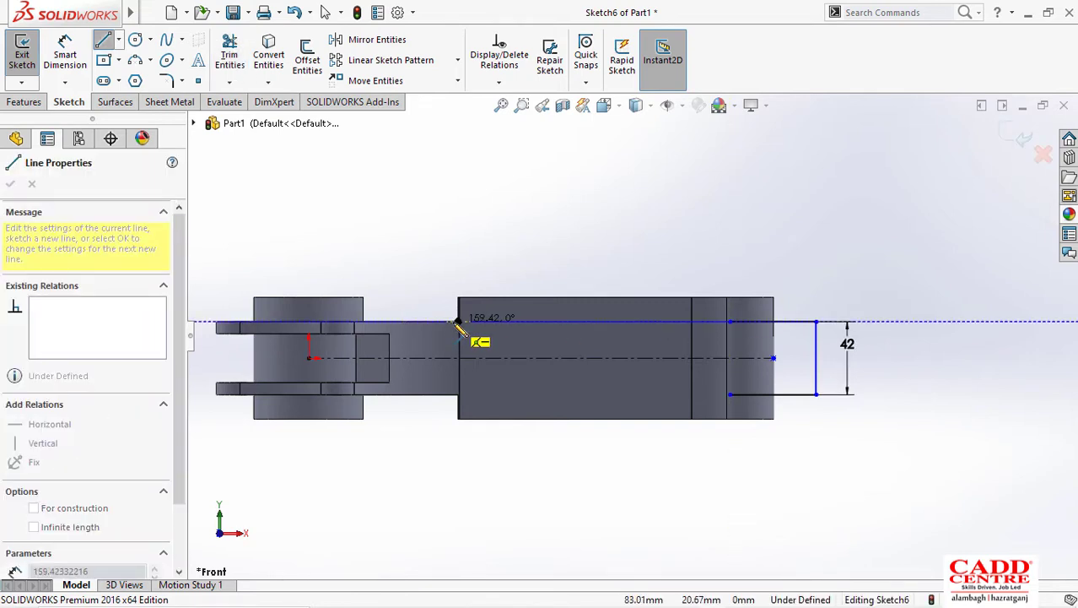
click(452, 321)
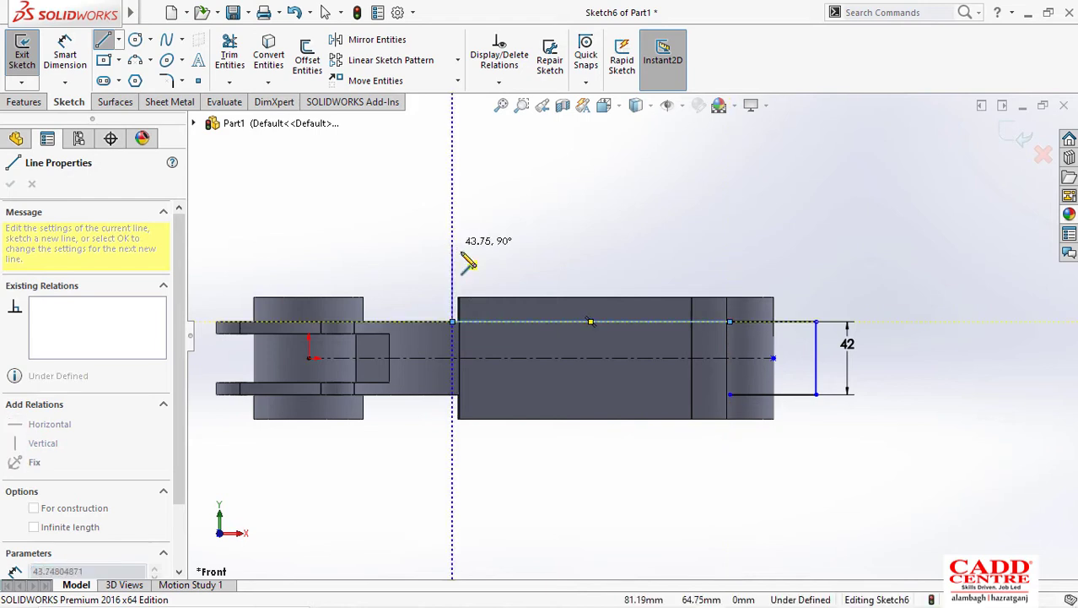
click(452, 249)
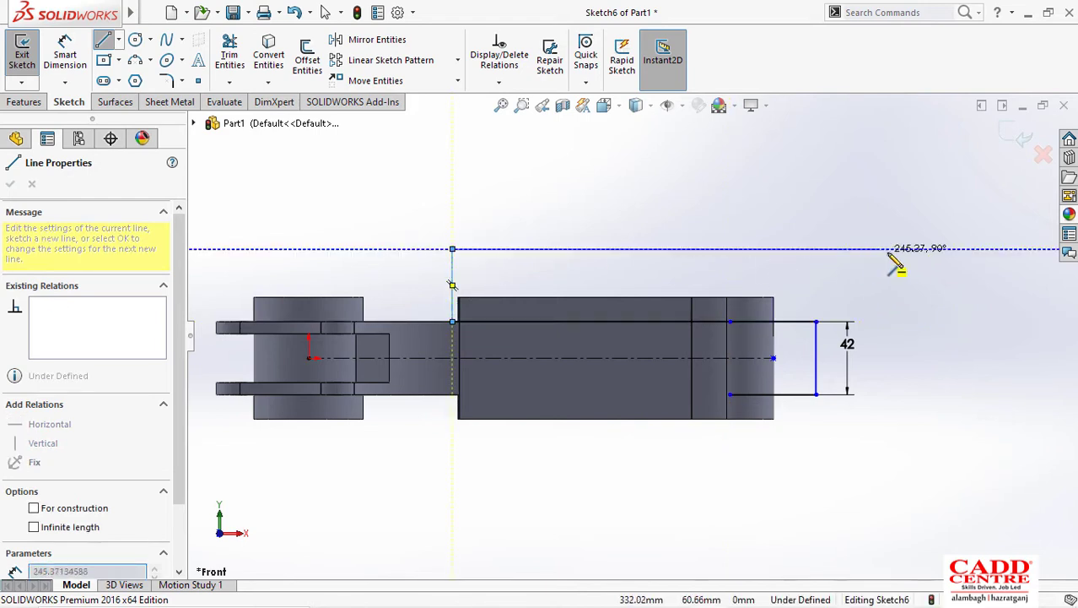
click(889, 249)
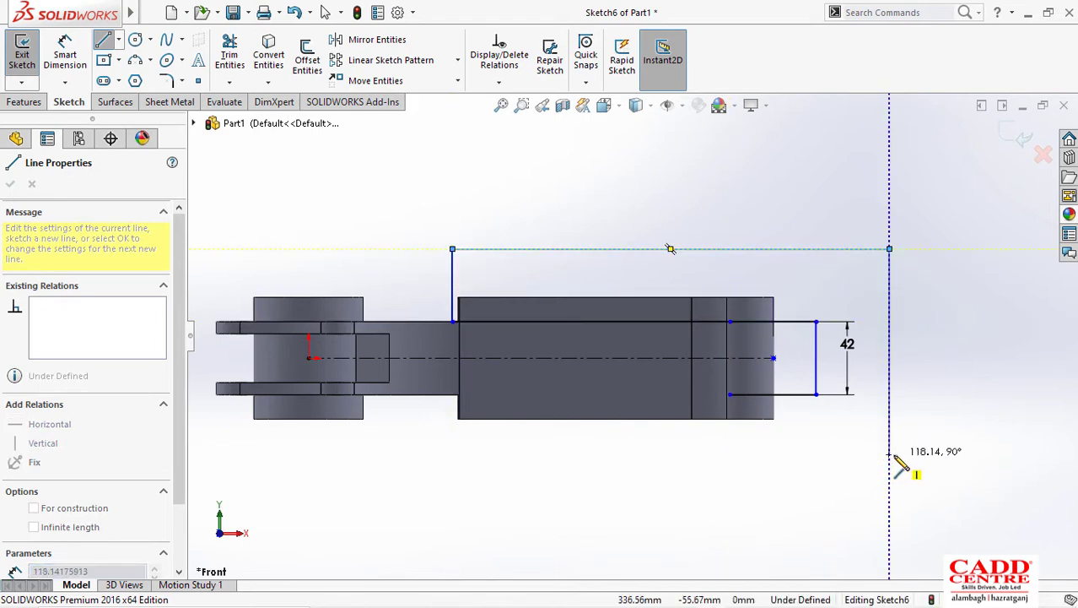
click(889, 454)
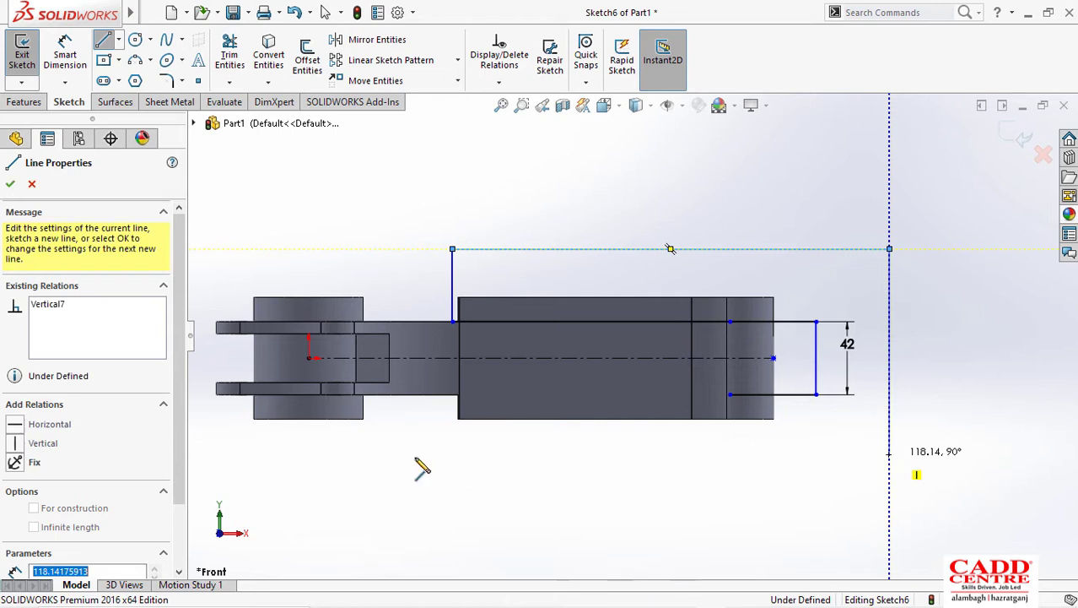
click(452, 440)
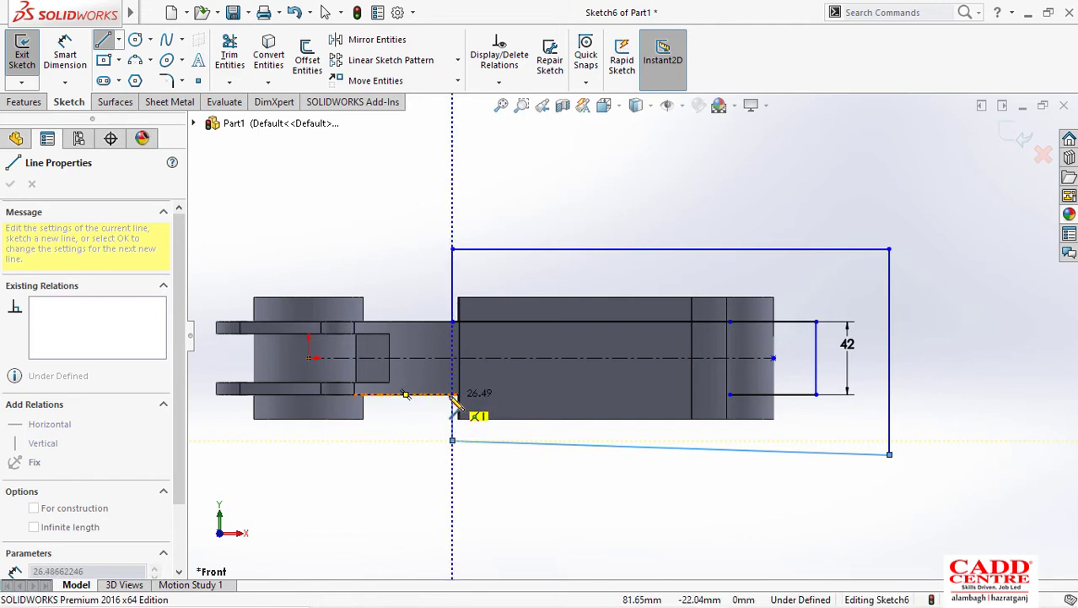
click(453, 395)
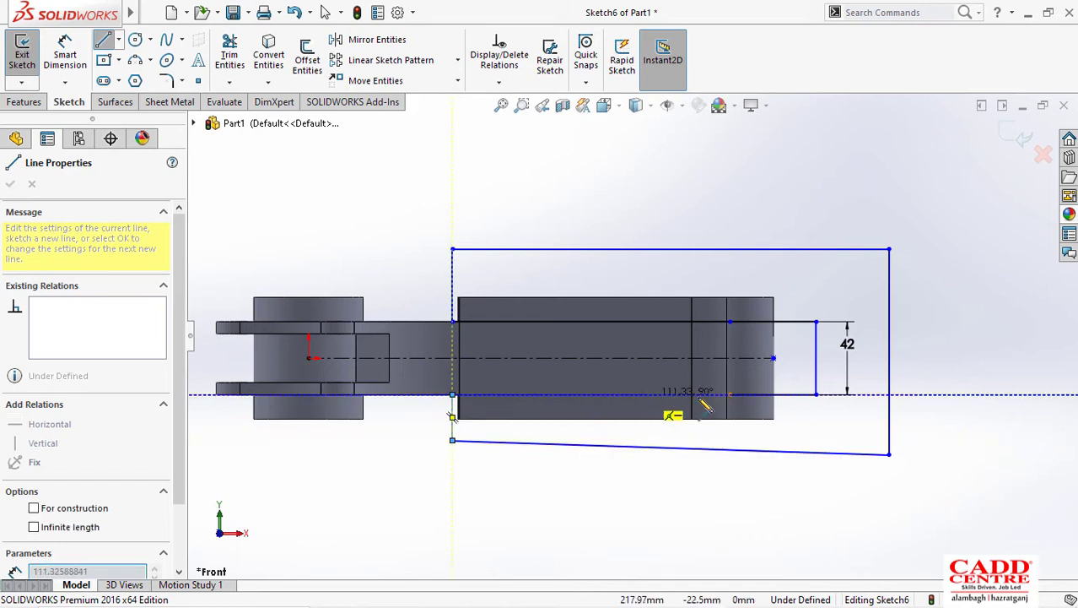
double_click(731, 395)
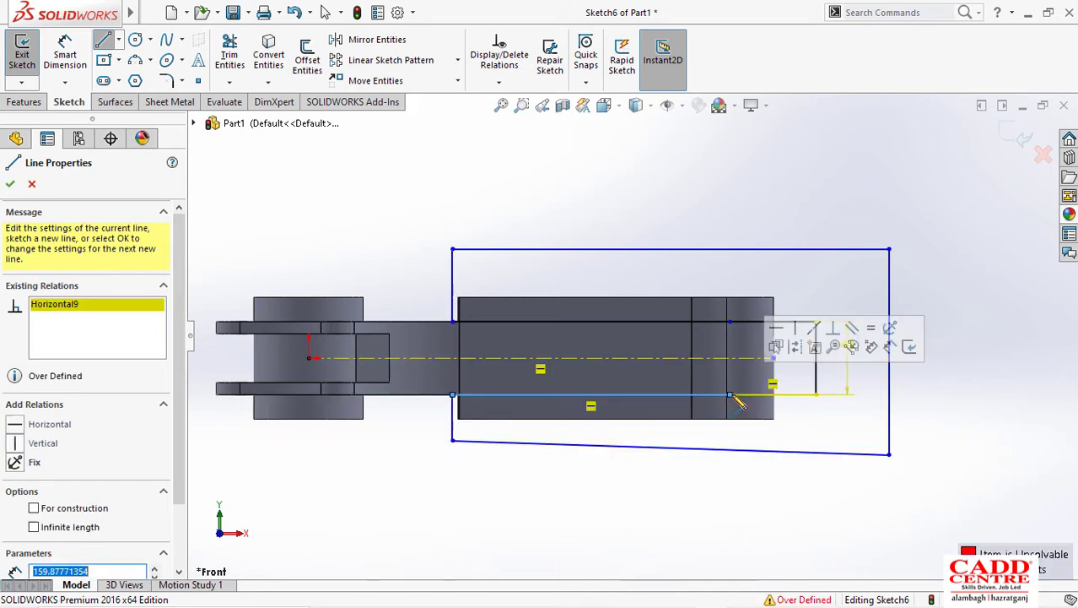
key(Escape)
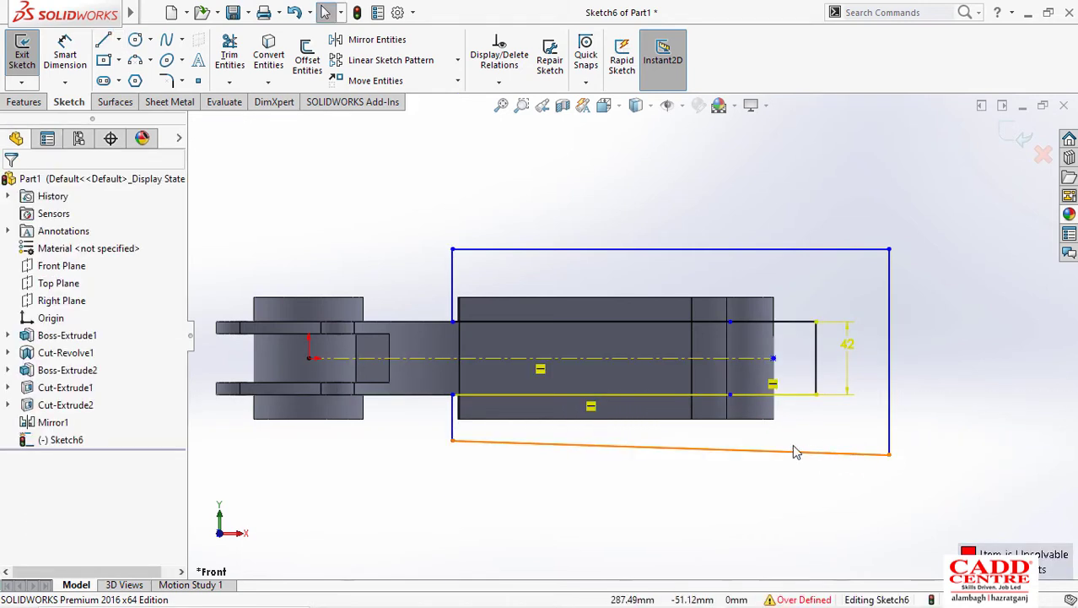
Step: Delete the 42 mm height dimension from the over-defined sketch
scroll(793, 446, down, 3)
scroll(789, 417, up, 3)
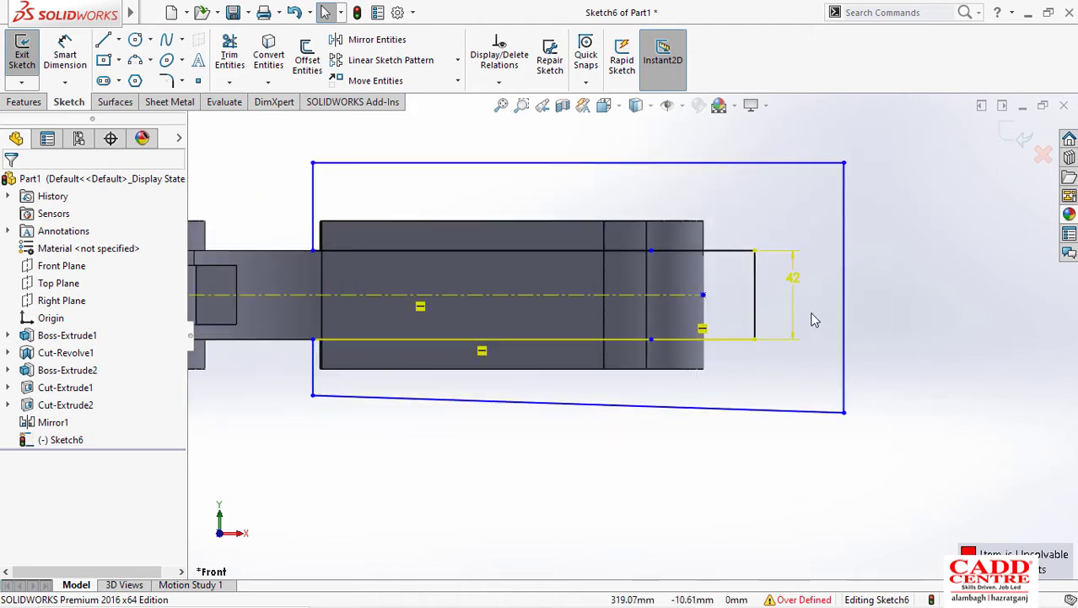
click(795, 281)
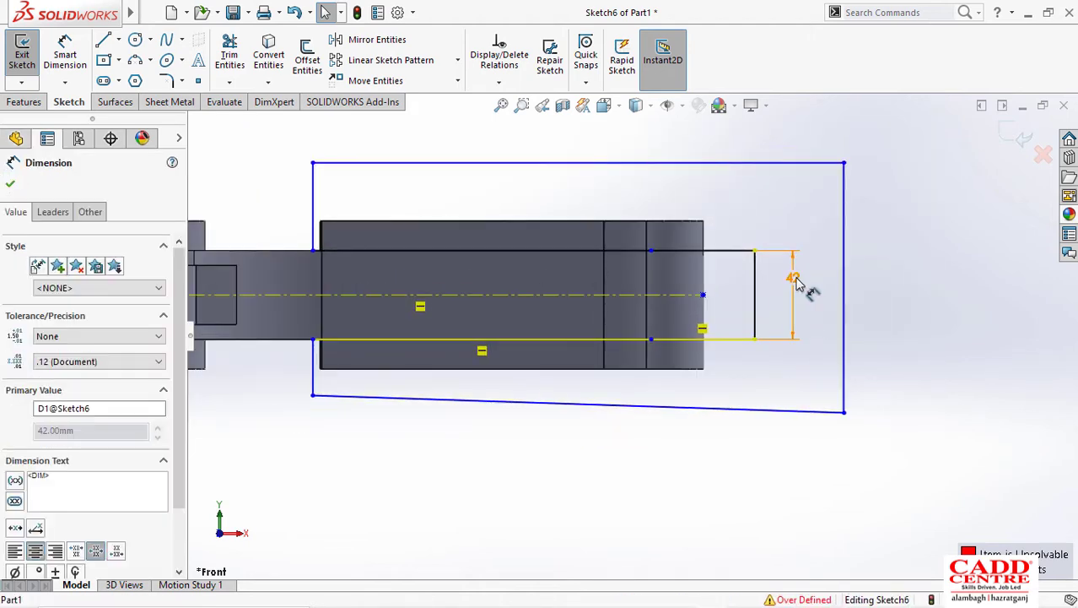
right_click(797, 283)
click(816, 368)
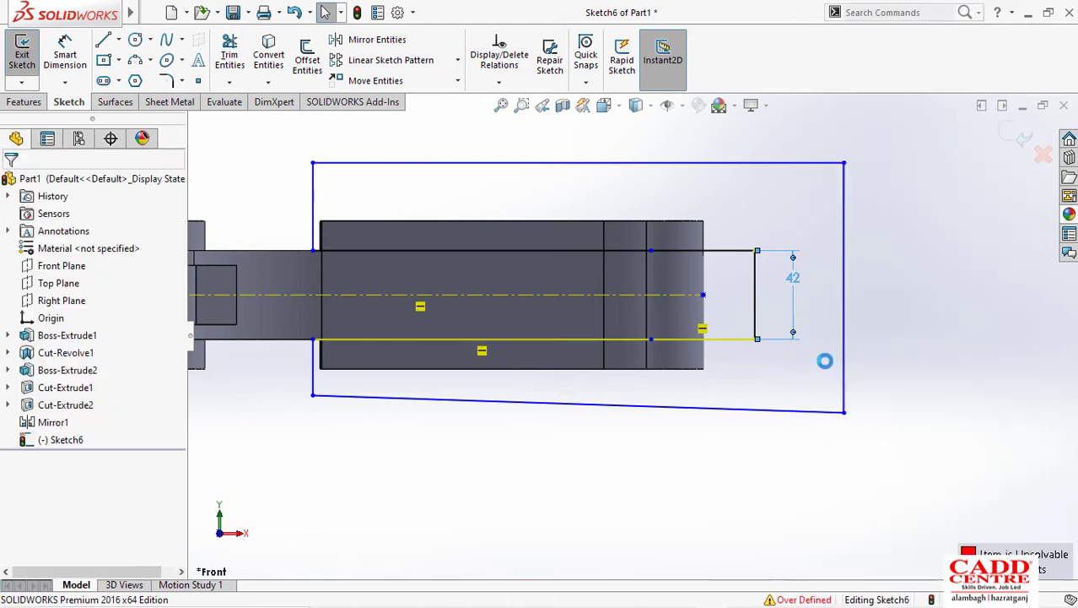
right_drag(812, 291, 812, 245)
click(755, 314)
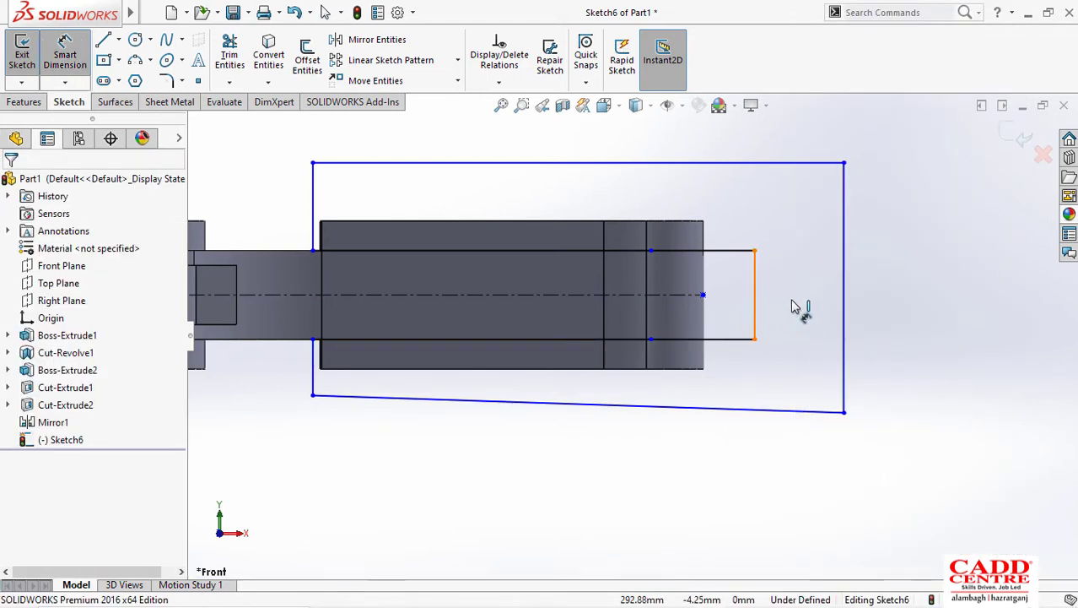
key(Escape)
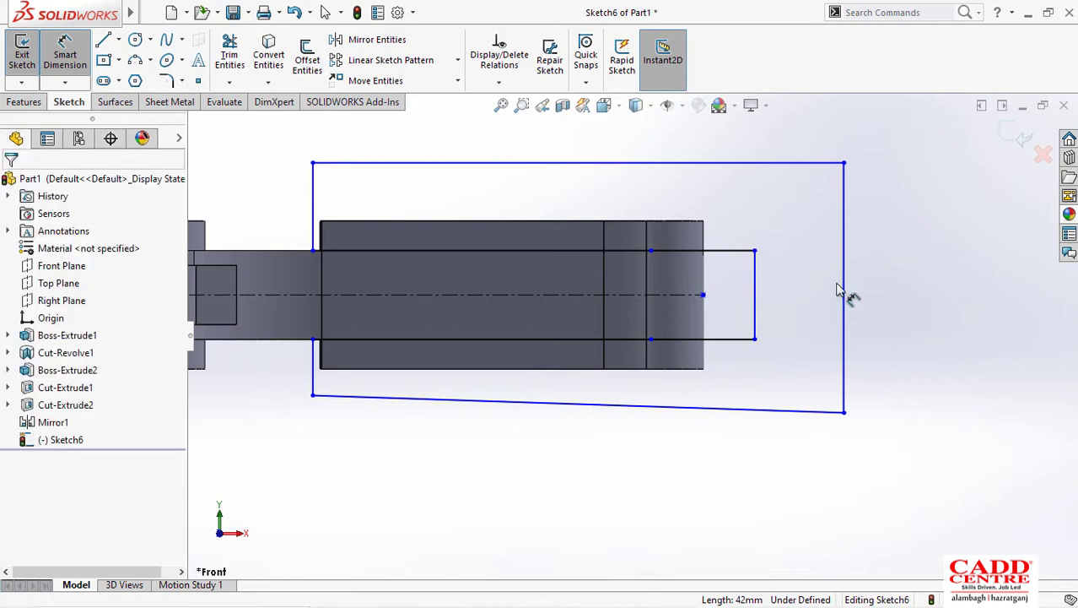
key(Escape)
Step: Finish the sketch and extrude-cut its enclosed region Through All - Both to thin the shank and small end
click(1021, 133)
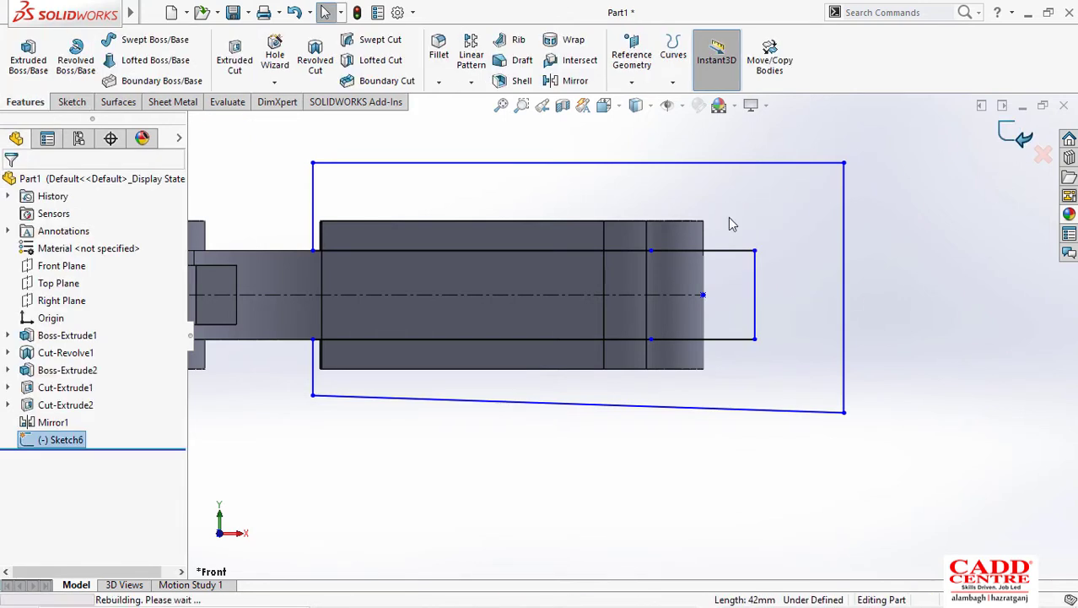
scroll(738, 229, up, 2)
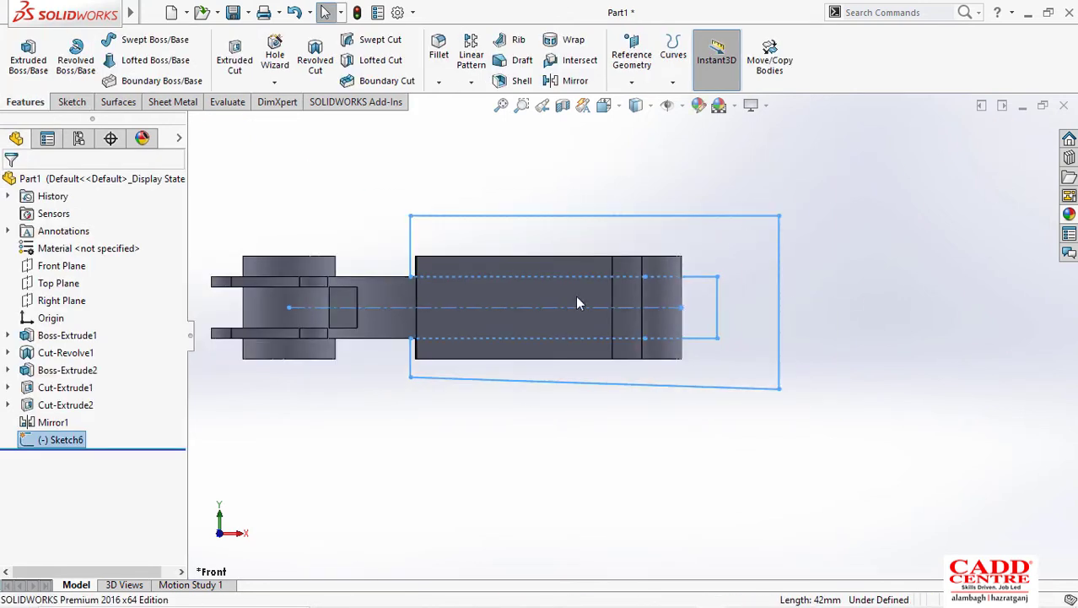
click(235, 59)
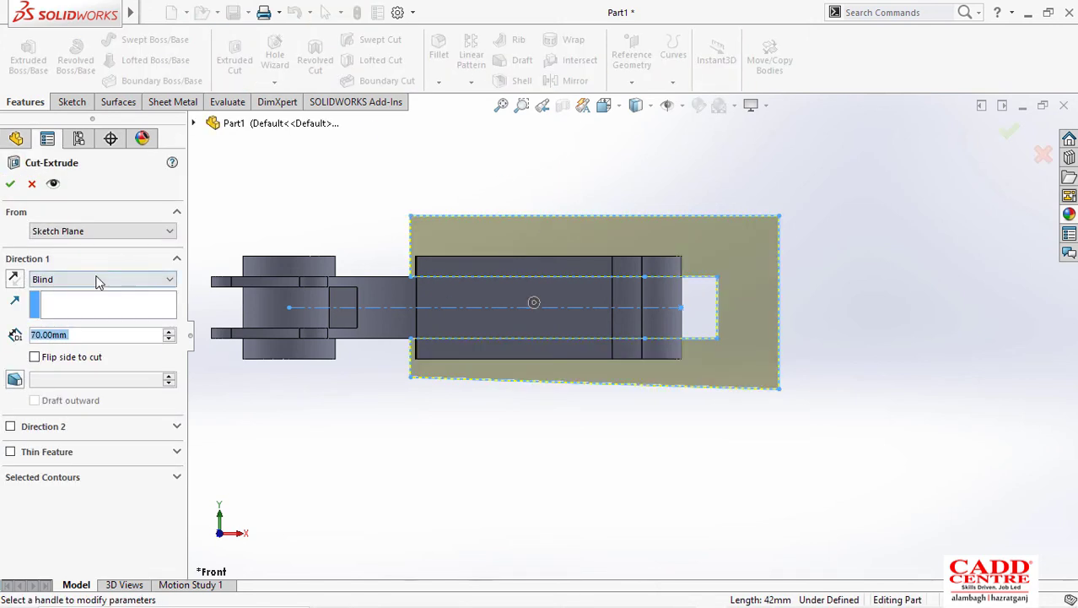
click(97, 281)
click(88, 309)
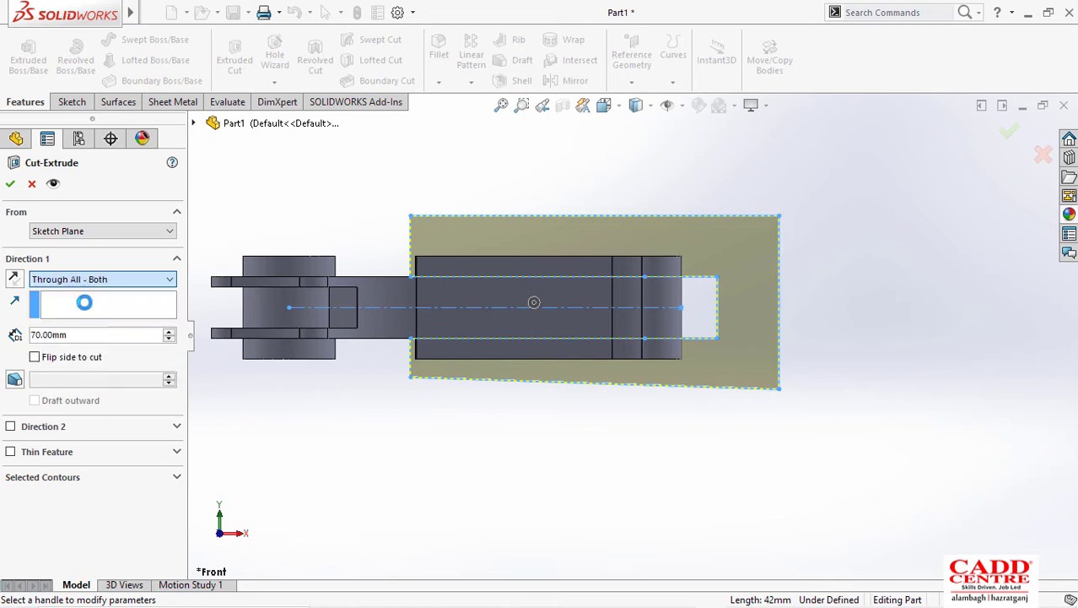
click(11, 184)
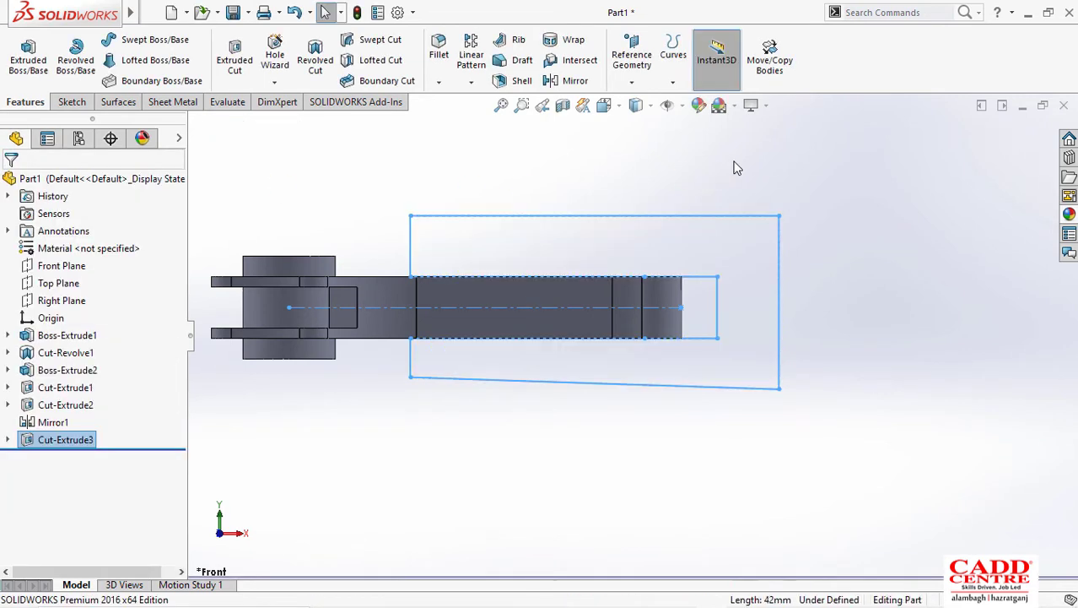
click(734, 162)
scroll(583, 310, down, 2)
middle_drag(584, 375, 566, 311)
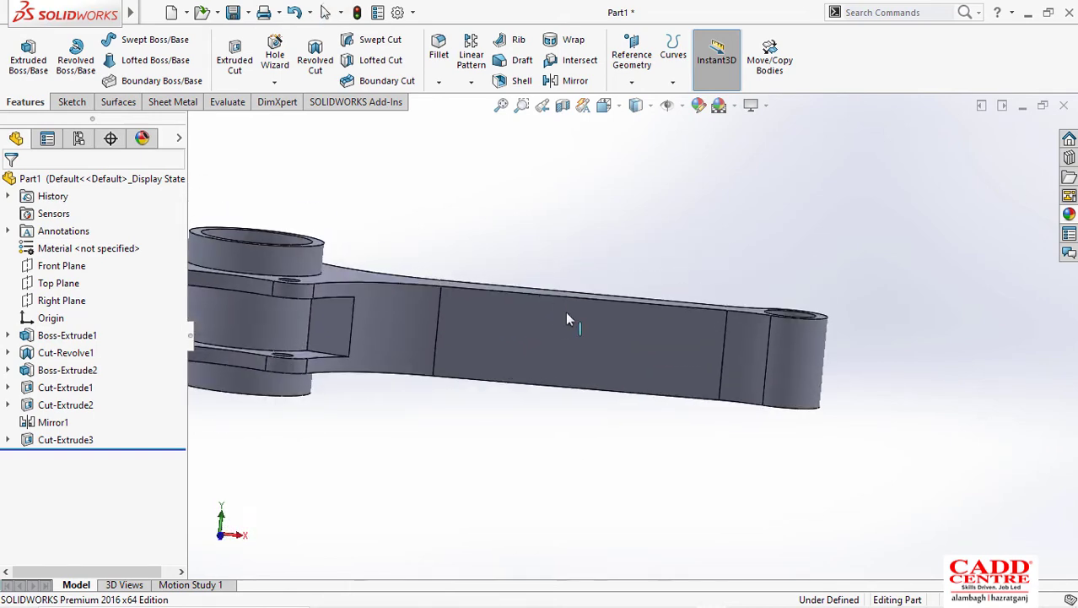
Step: Start a new sketch on the Front Plane
scroll(568, 314, up, 2)
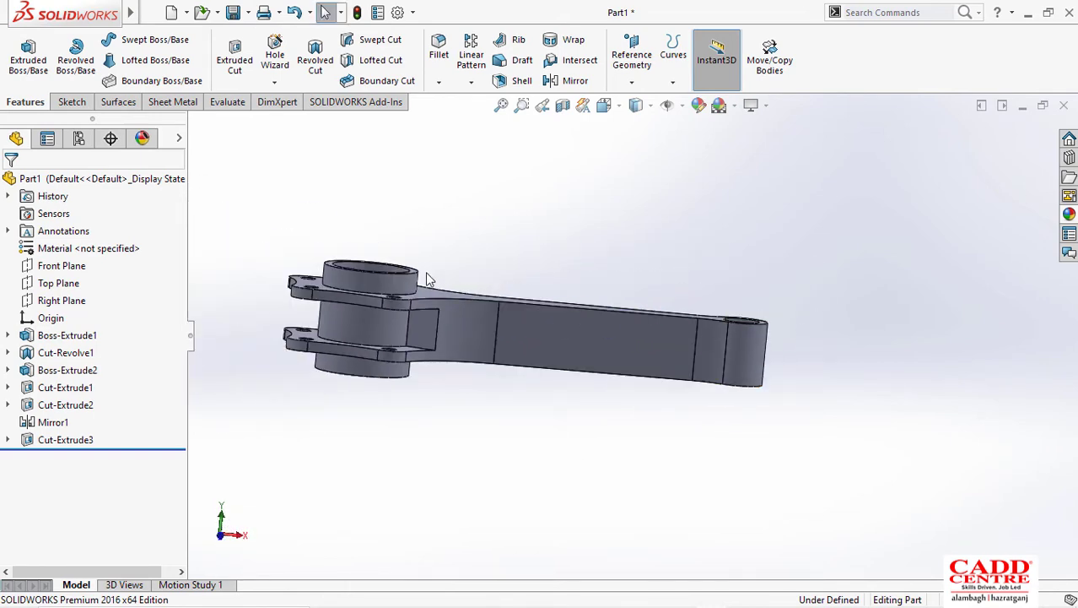
click(66, 265)
click(74, 246)
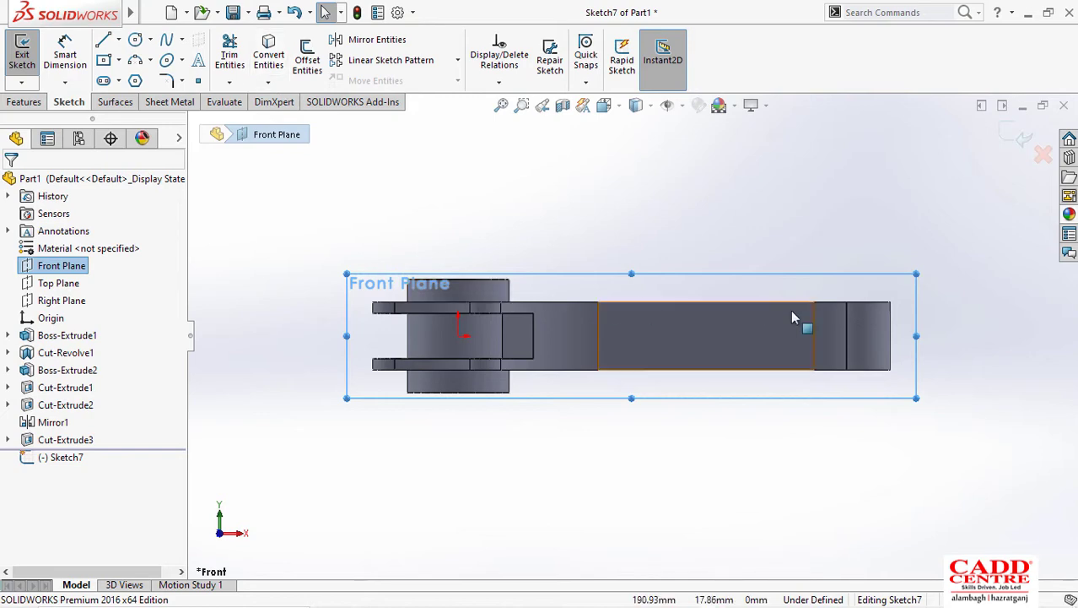
Step: Check the shank's side-section dimensions in the reference drawing, and return to the part sketch
mouse_move(625, 601)
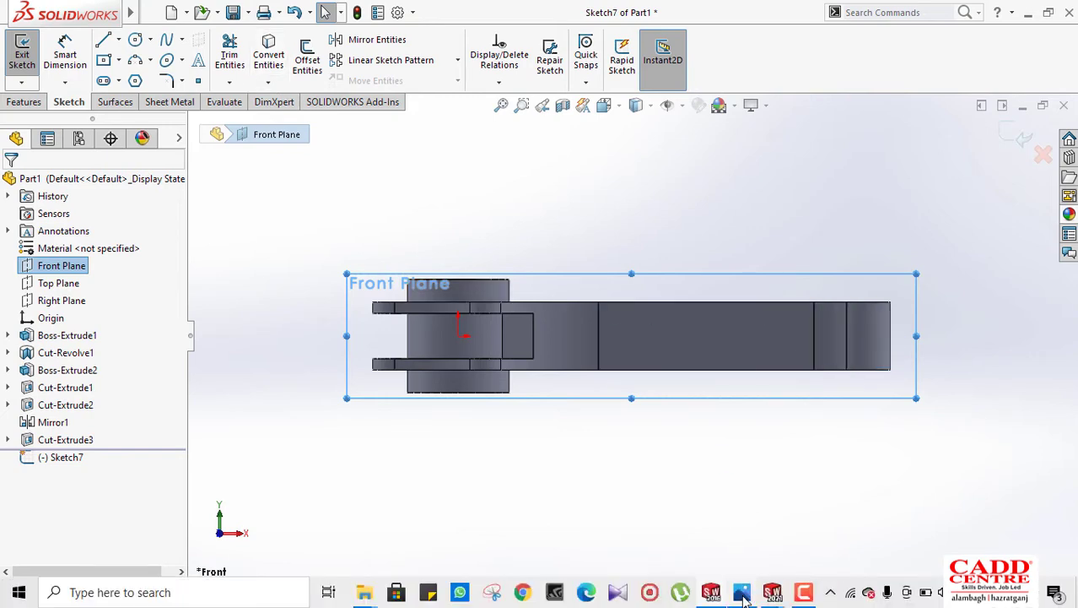
mouse_move(741, 591)
click(725, 506)
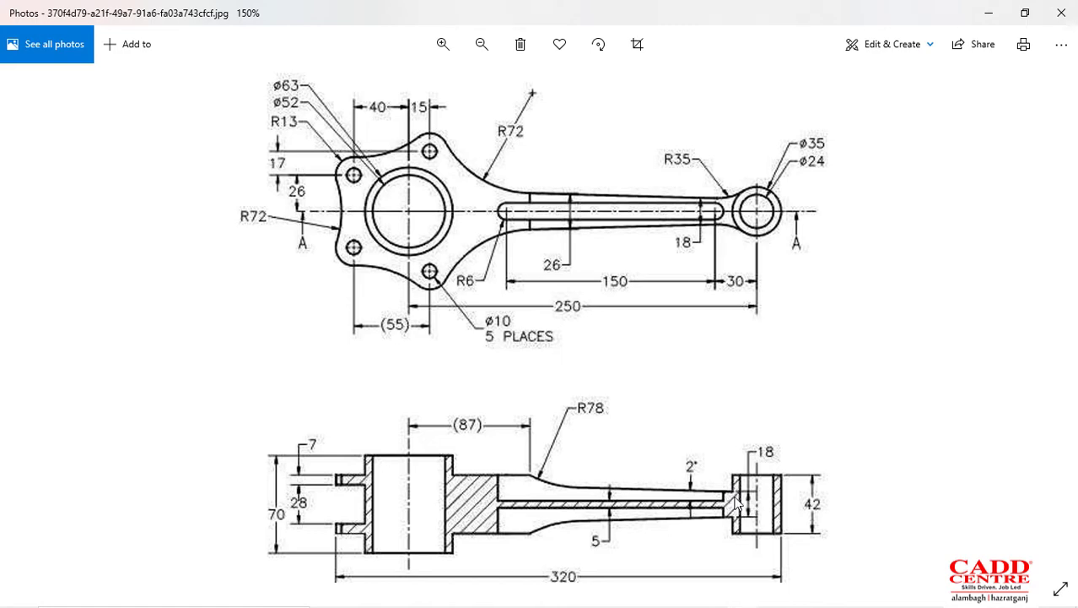
click(989, 12)
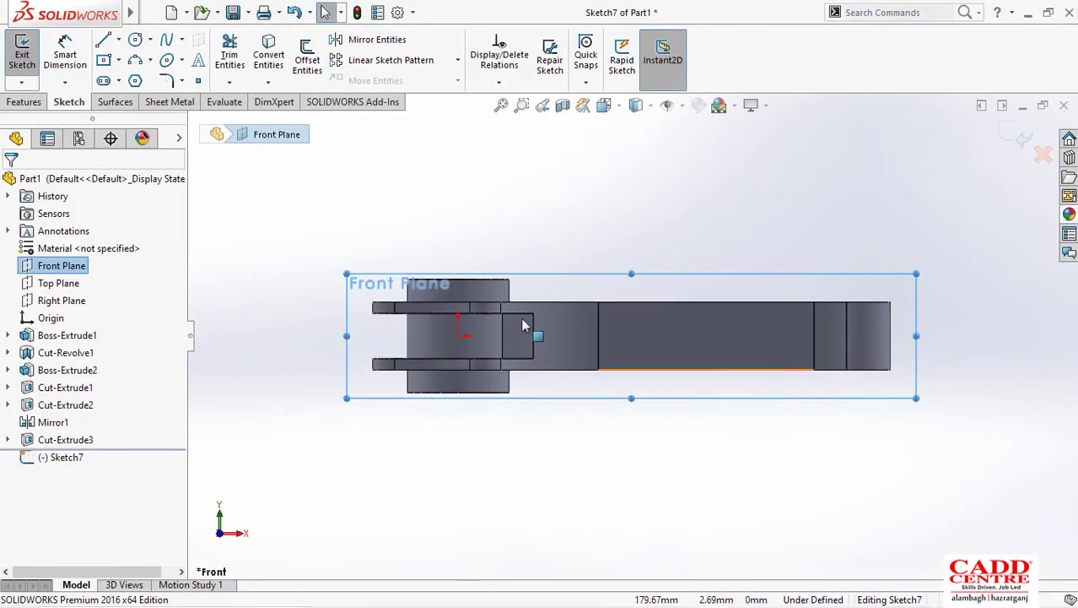
Step: Draw a horizontal centerline about 285 mm long from the origin to just past the small end
click(118, 39)
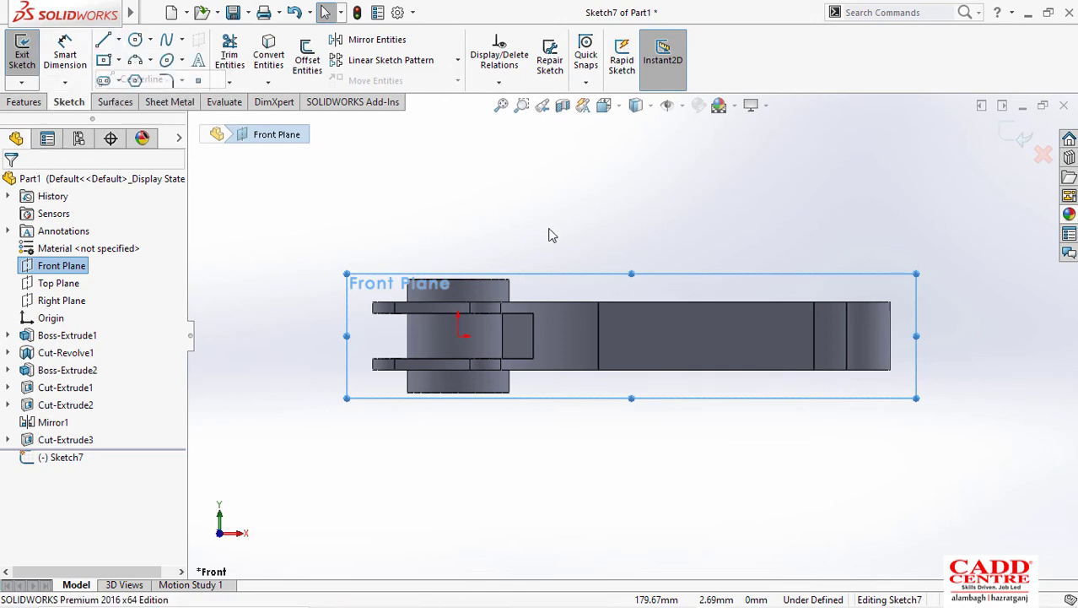
click(458, 335)
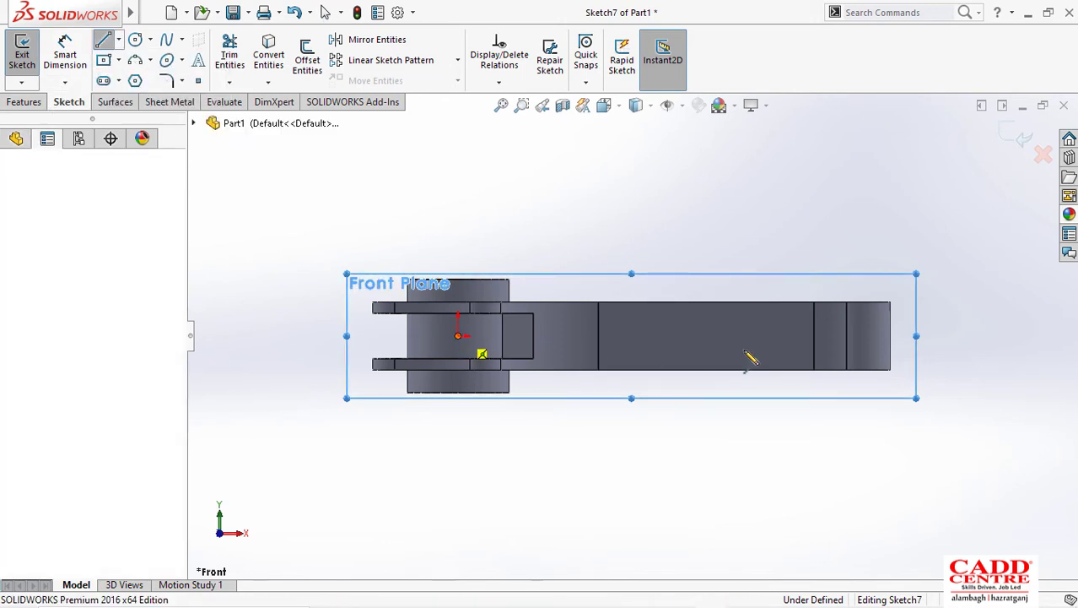
click(918, 338)
click(920, 337)
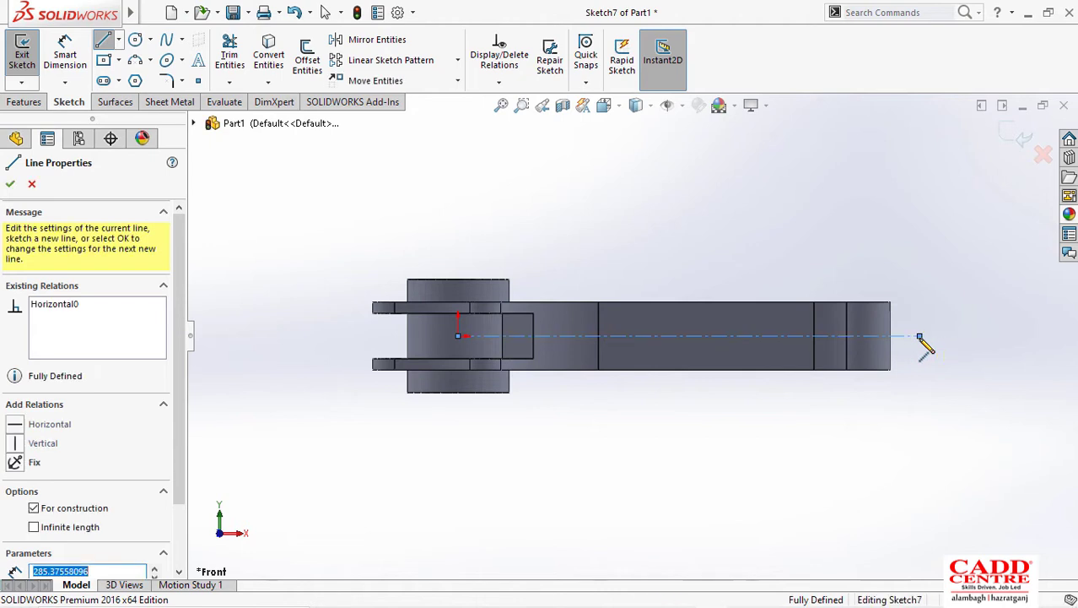
key(Escape)
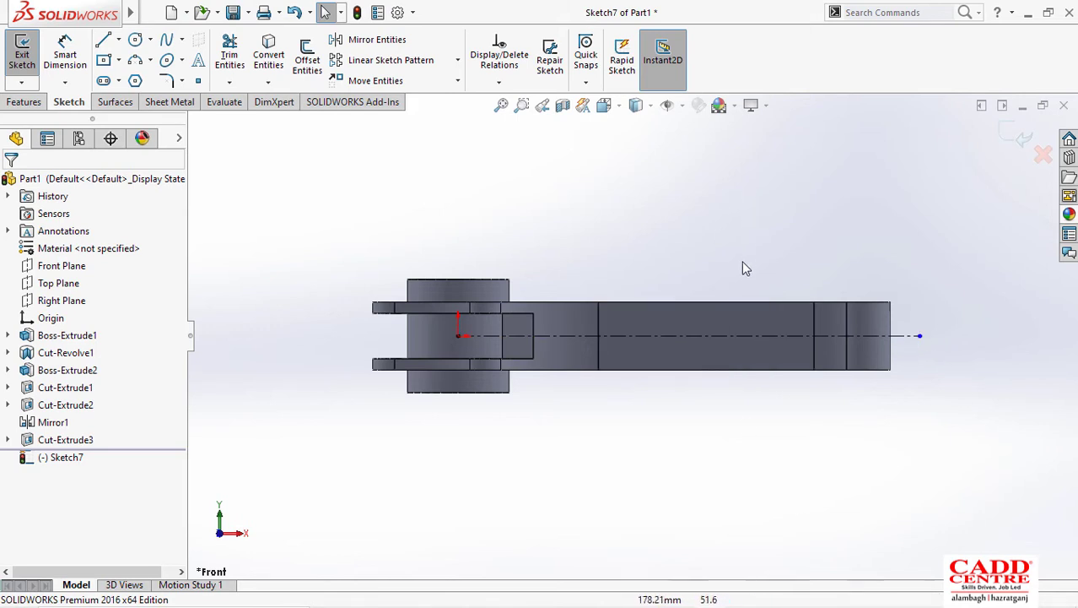
scroll(760, 287, up, 2)
scroll(781, 296, down, 3)
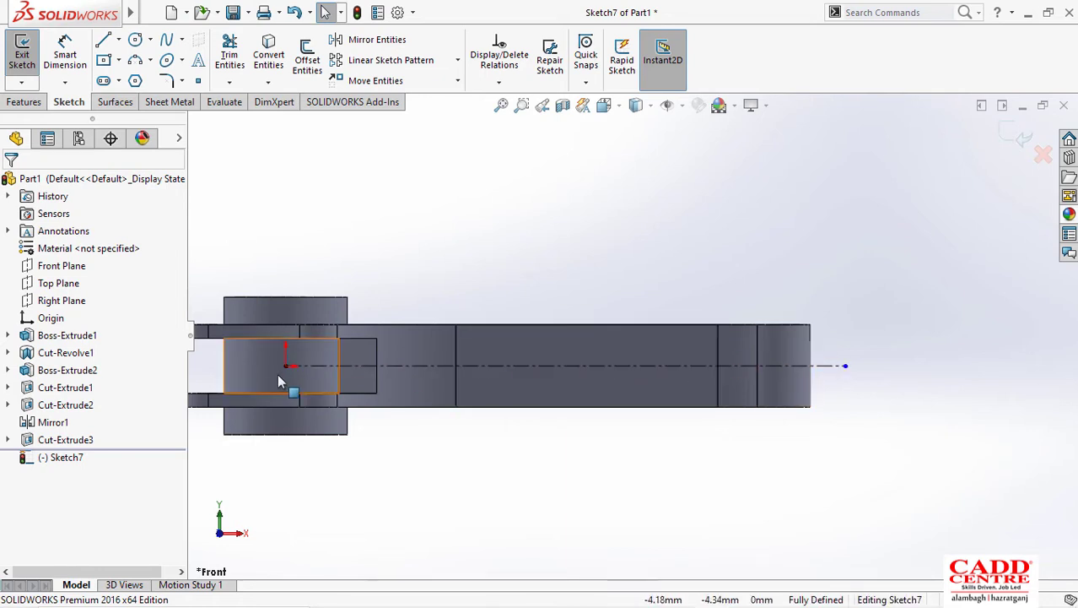
Step: Check the small end's dimensions in the top and section views of the reference drawing, and return to the part sketch
scroll(746, 345, down, 1)
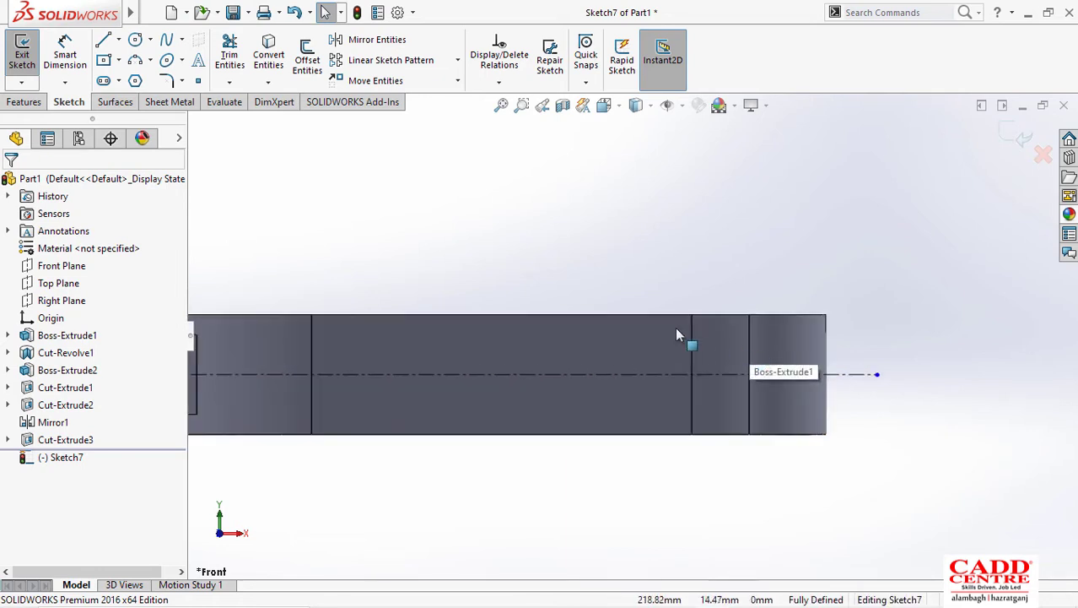
scroll(675, 326, up, 1)
scroll(507, 334, down, 1)
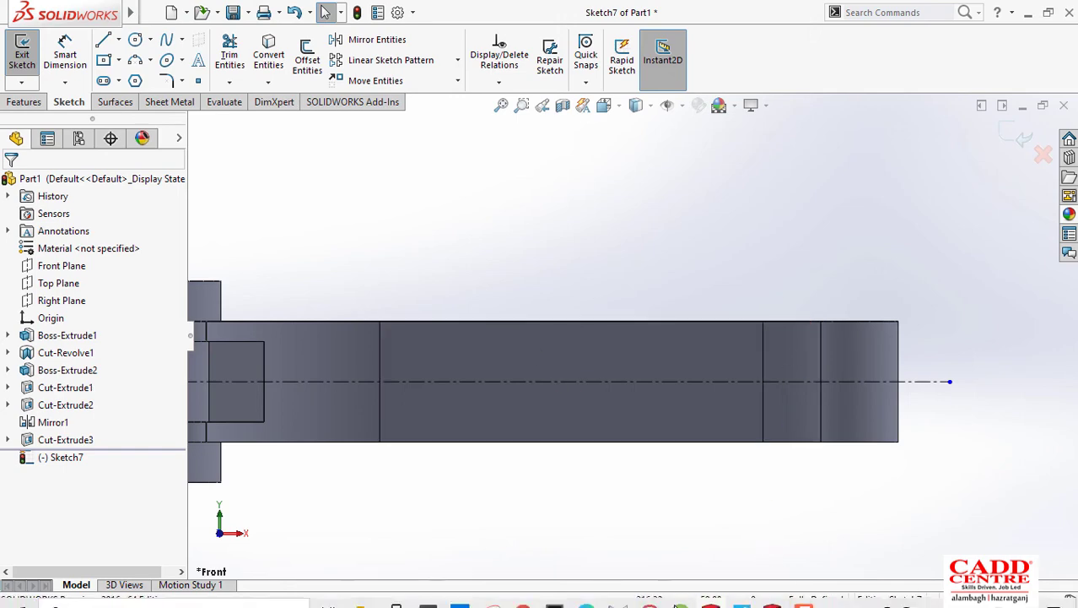
mouse_move(716, 597)
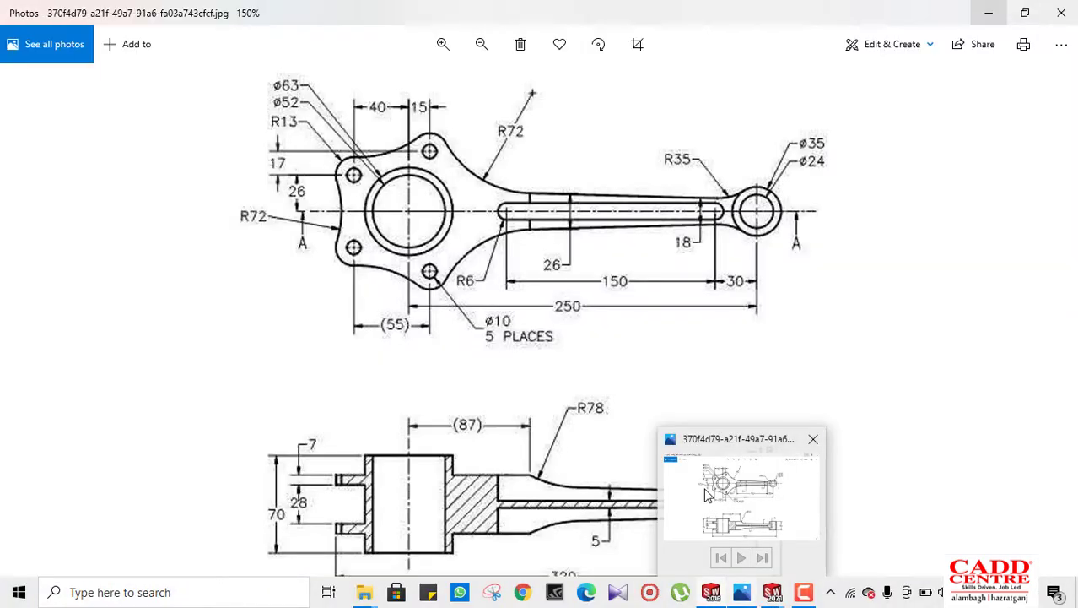
click(707, 497)
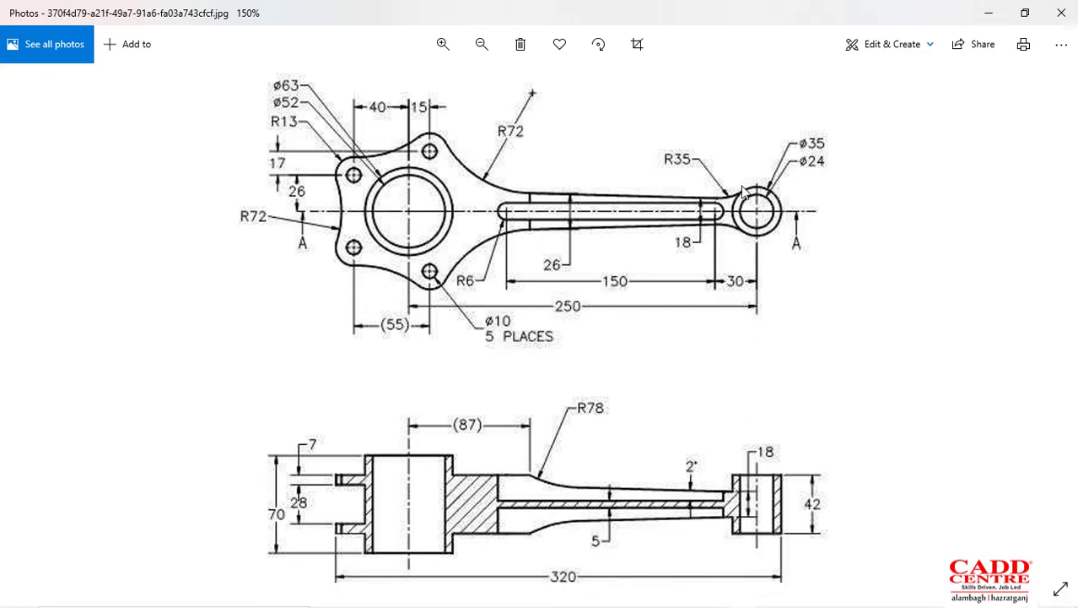
ctrl+scroll(792, 290, up, 1)
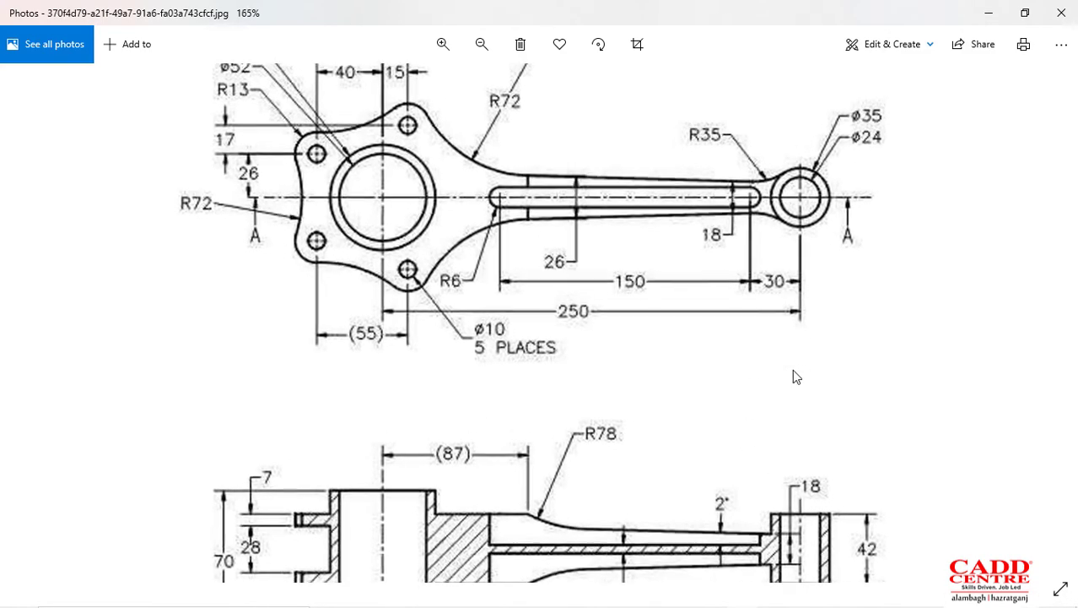
click(990, 19)
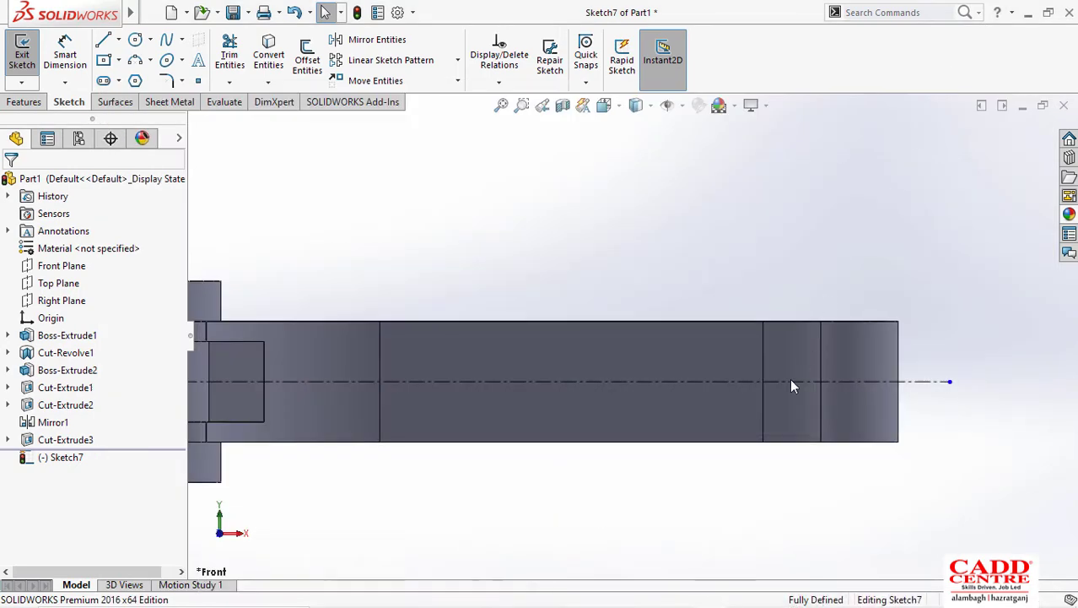
Step: Draw a horizontal line about 57 mm long from the small end's upper outer corner along the top edge toward the shank
scroll(790, 378, up, 3)
click(103, 39)
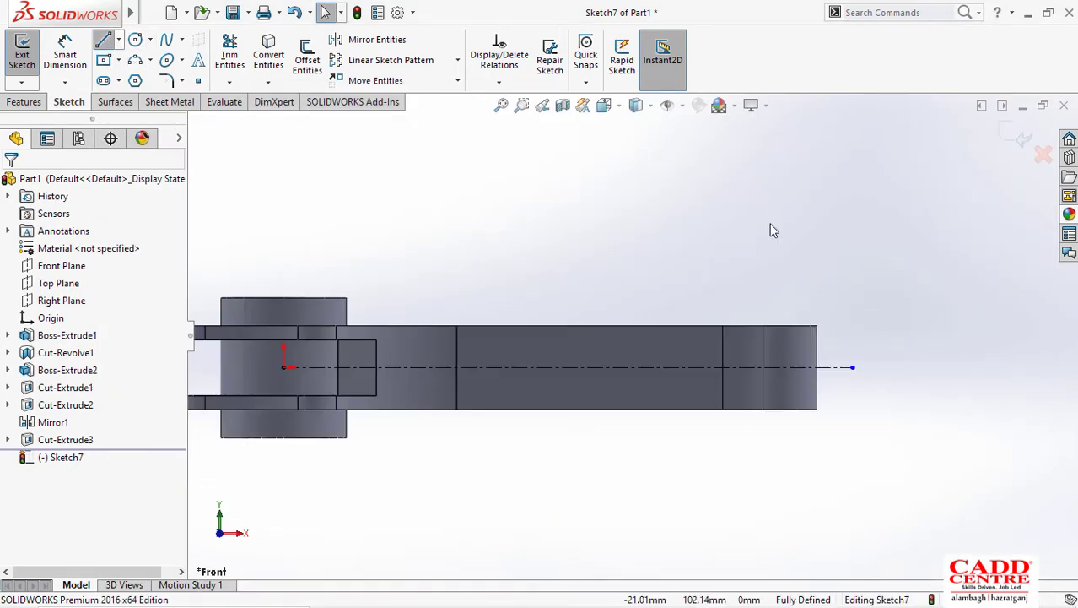
click(817, 326)
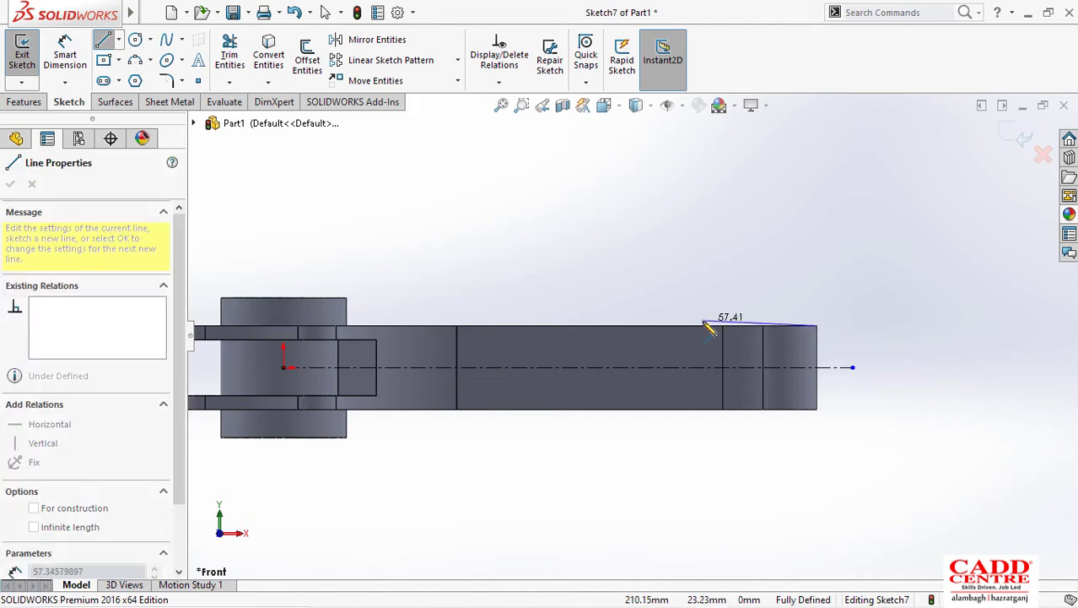
click(704, 326)
right_click(712, 292)
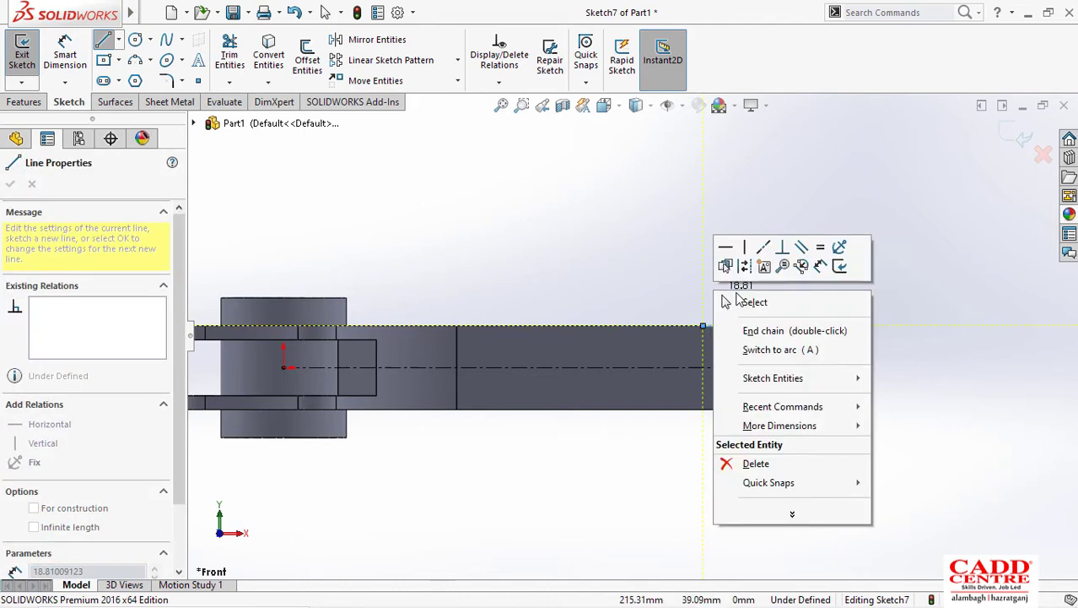
click(743, 299)
right_click(731, 288)
click(753, 294)
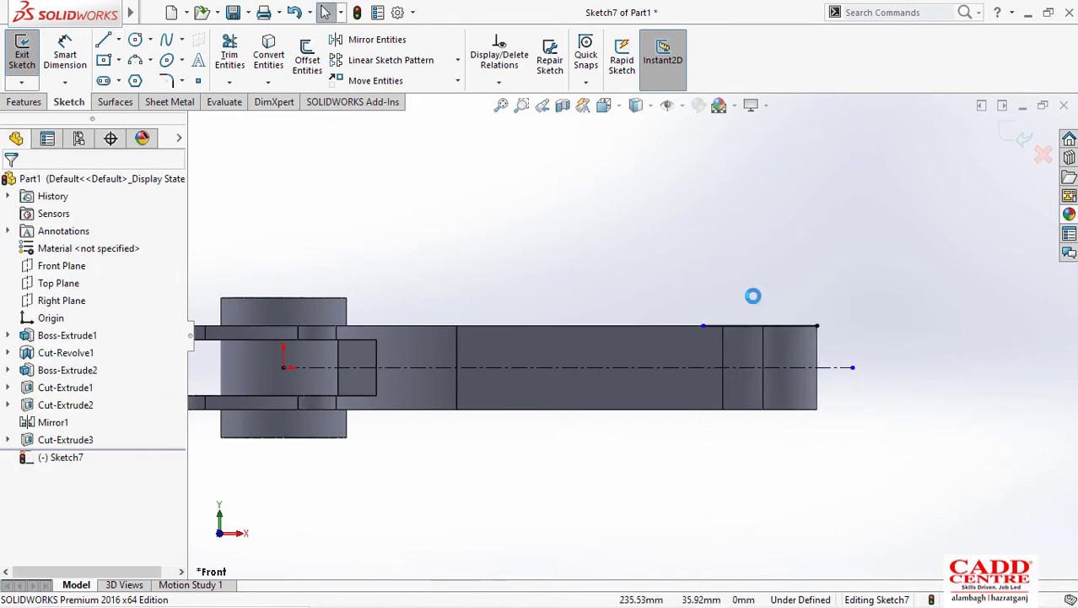
Step: Dimension the horizontal line on the small end's top edge to 35 mm
right_drag(753, 295, 760, 240)
click(772, 325)
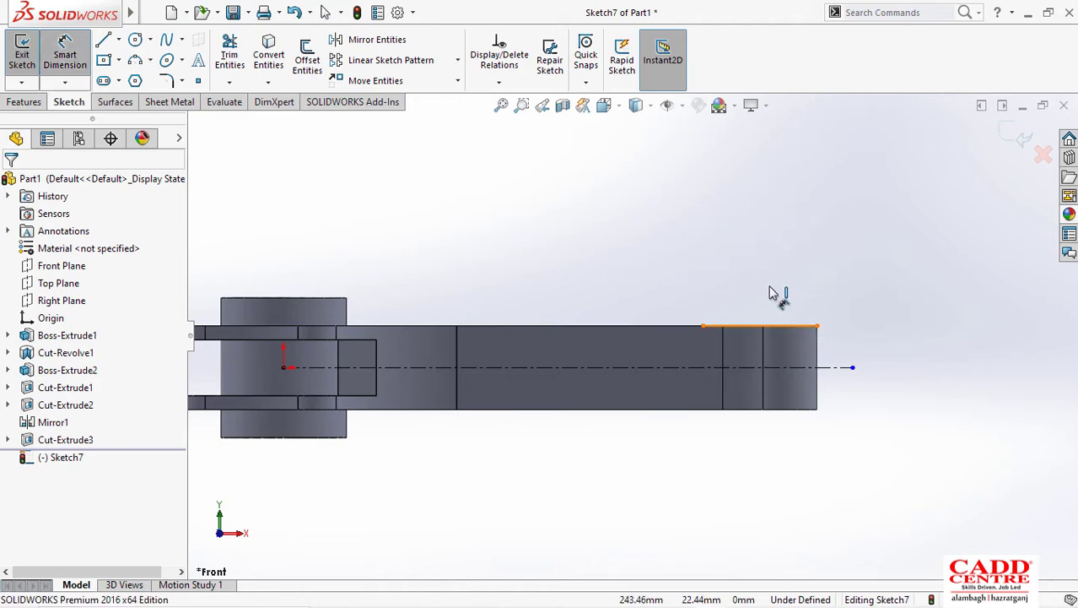
click(769, 293)
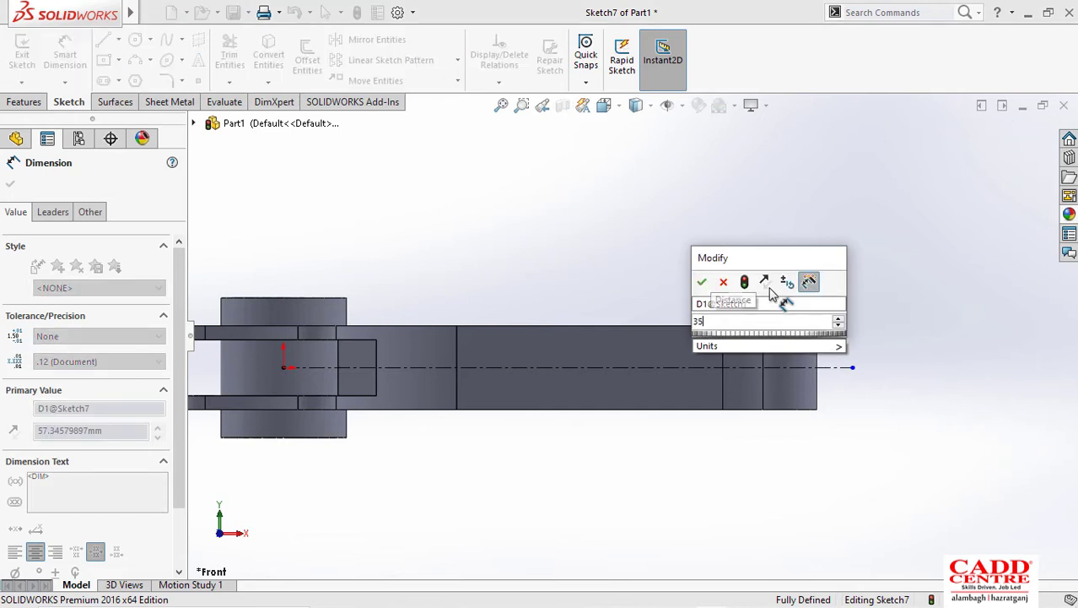
text(35)
key(Return)
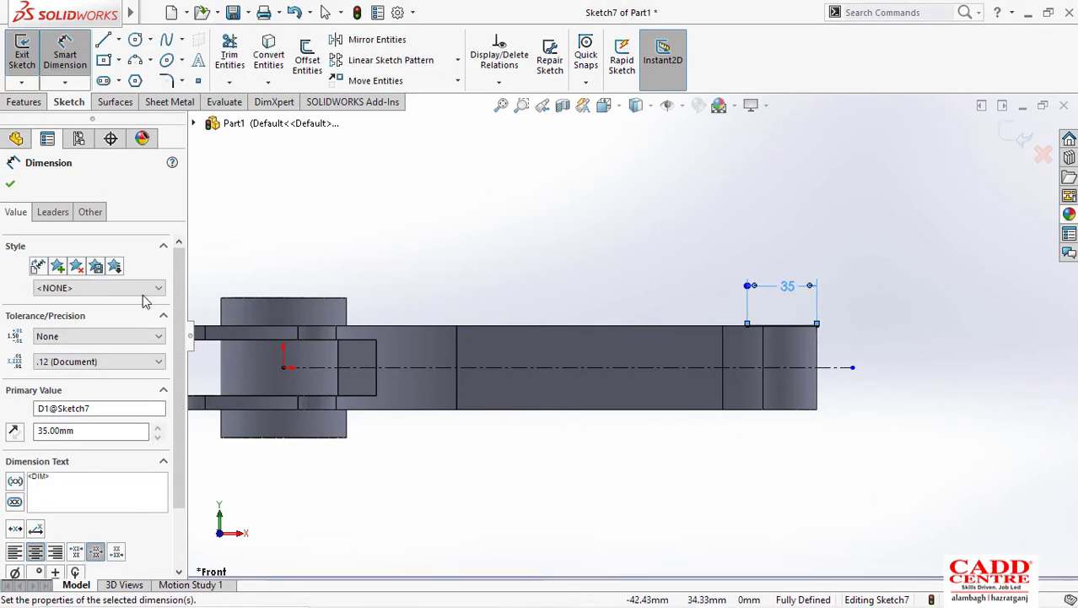
click(11, 184)
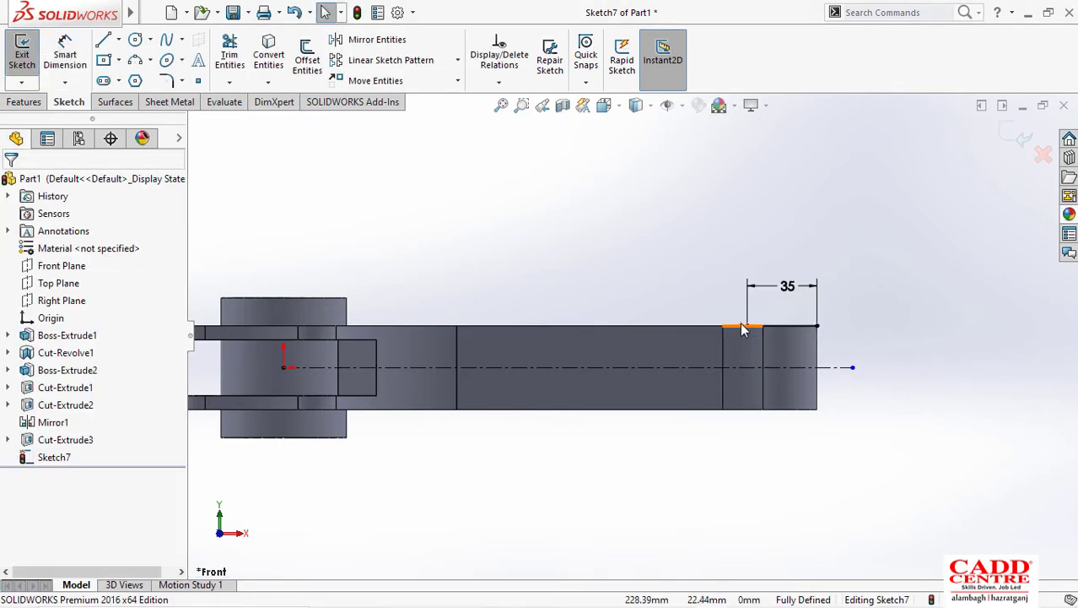
Step: Check the shank thickness beside the small end in the reference drawing's section view, and return to the part sketch
scroll(743, 343, down, 2)
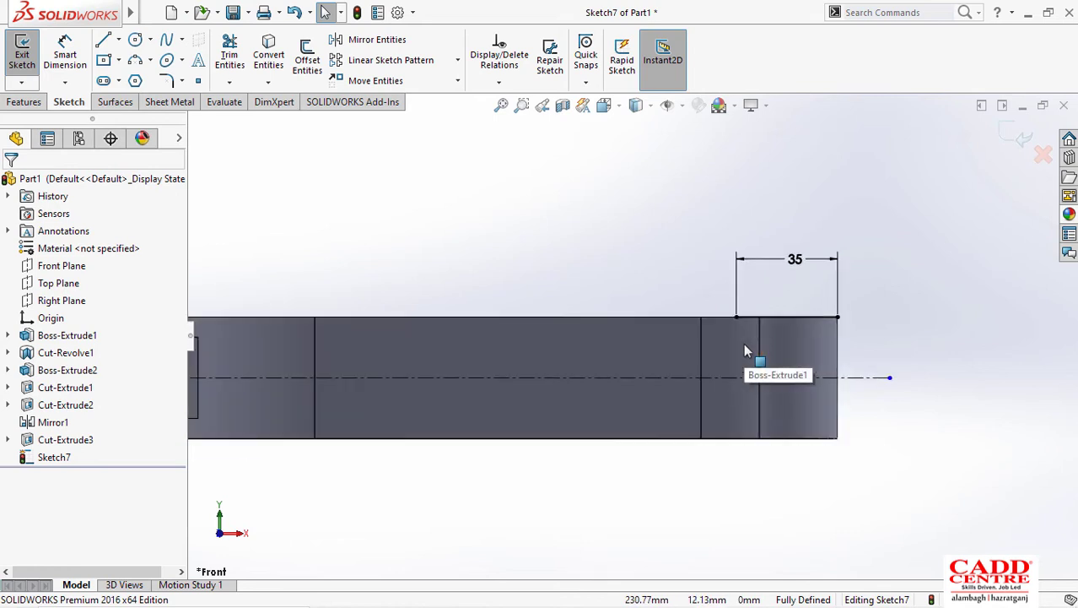
scroll(743, 343, up, 2)
scroll(630, 338, down, 1)
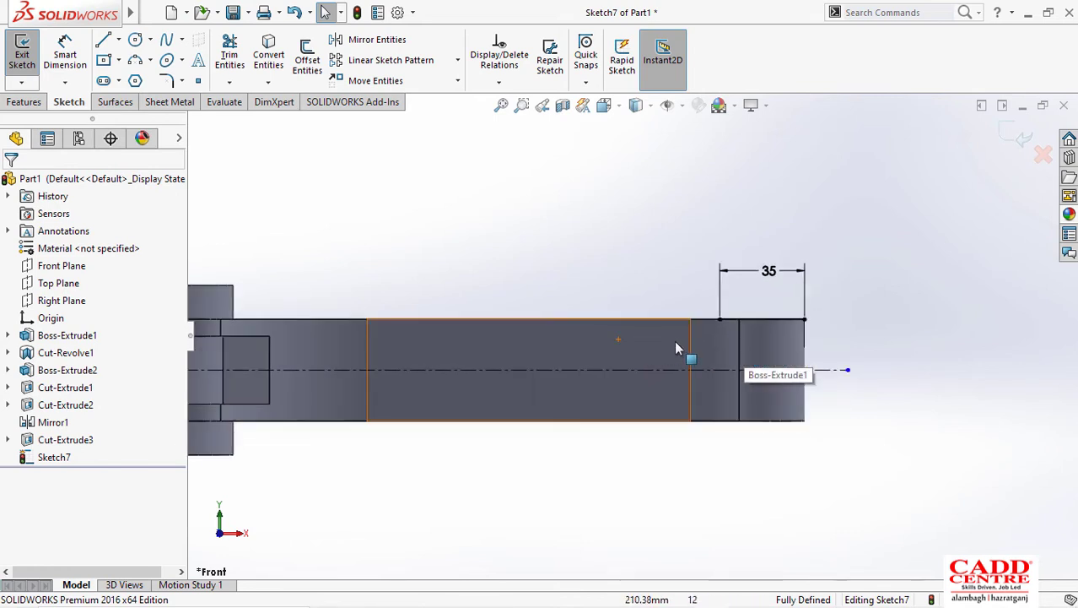
mouse_move(683, 600)
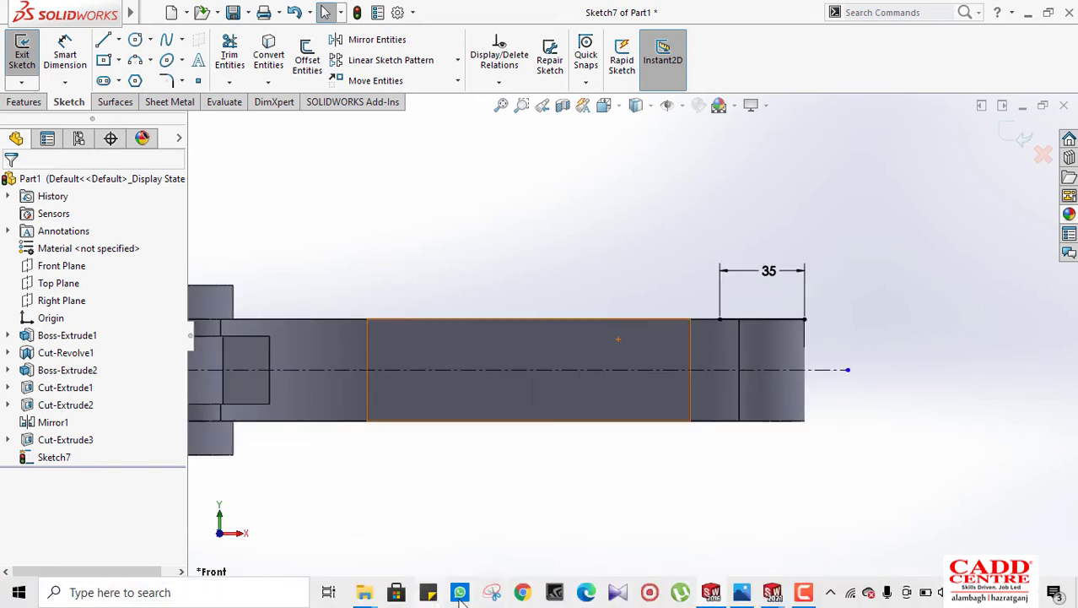
mouse_move(745, 592)
click(730, 489)
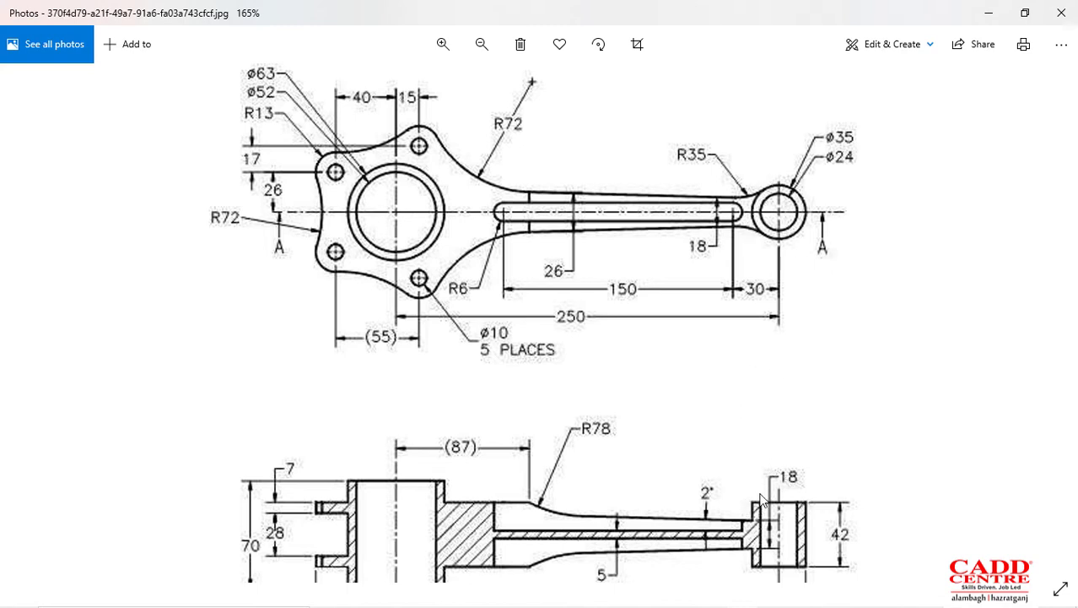
click(996, 19)
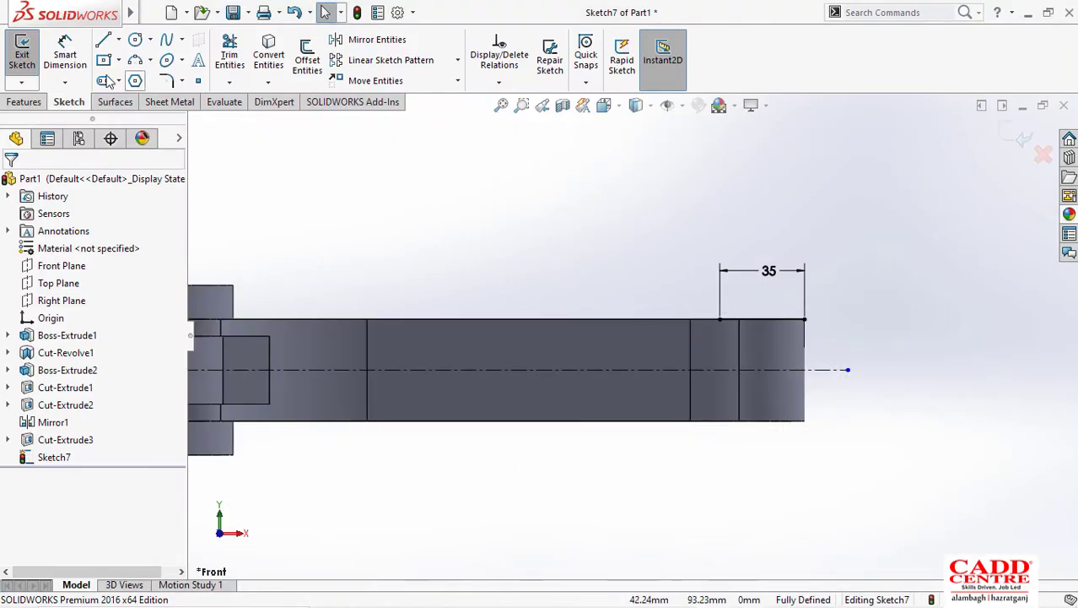
Step: Draw a vertical line about 11 mm long downward from the shank-side end of the 35 mm line
click(720, 319)
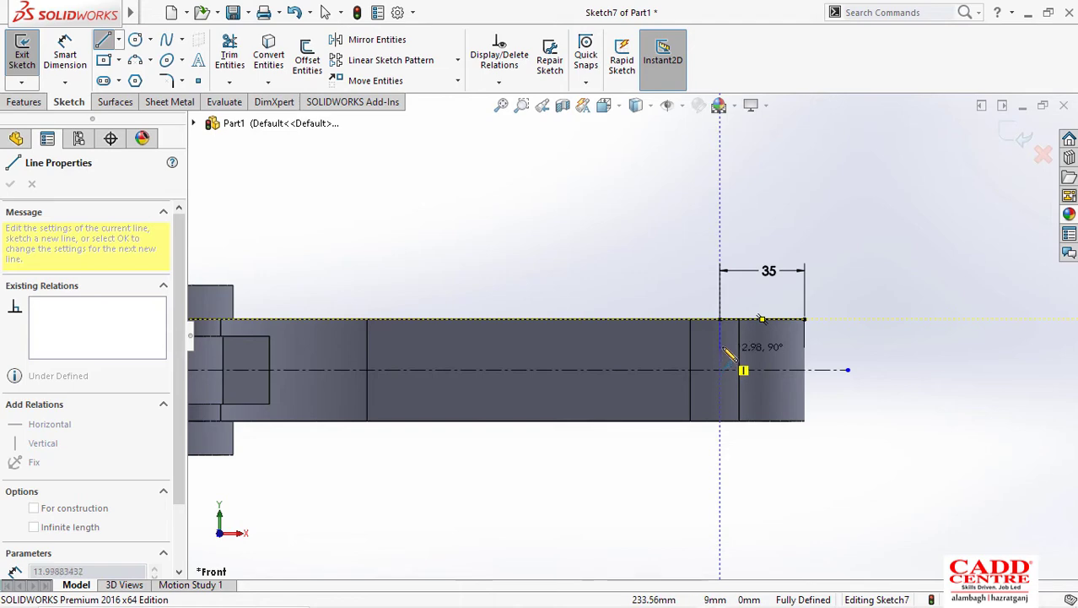
click(720, 346)
right_click(722, 342)
click(750, 356)
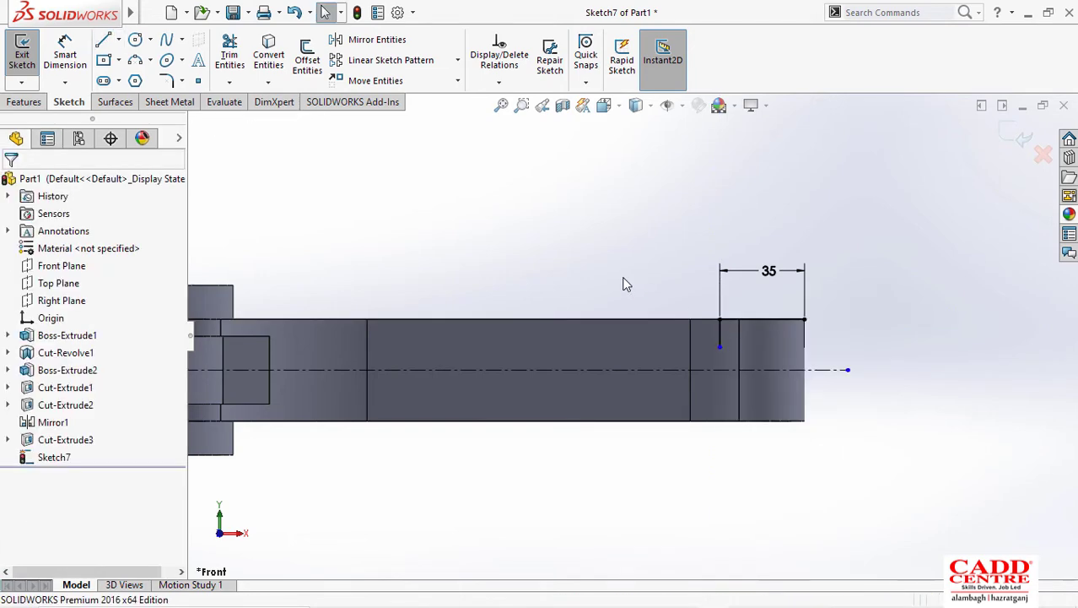
Step: Try a length dimension on the short vertical line, and delete that dimension
right_drag(621, 281, 619, 202)
click(720, 341)
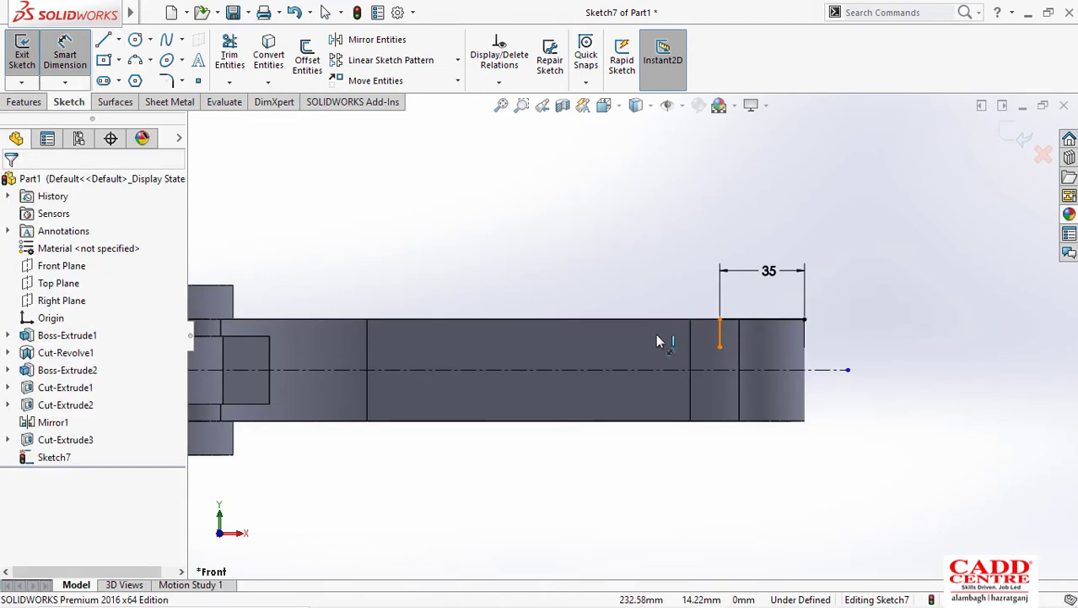
click(655, 334)
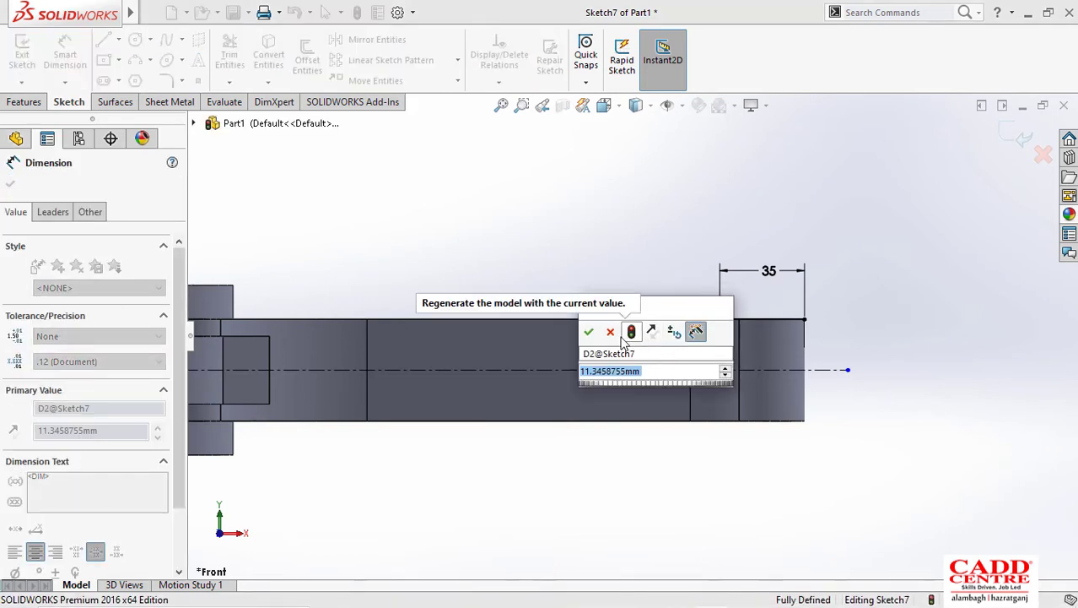
click(623, 273)
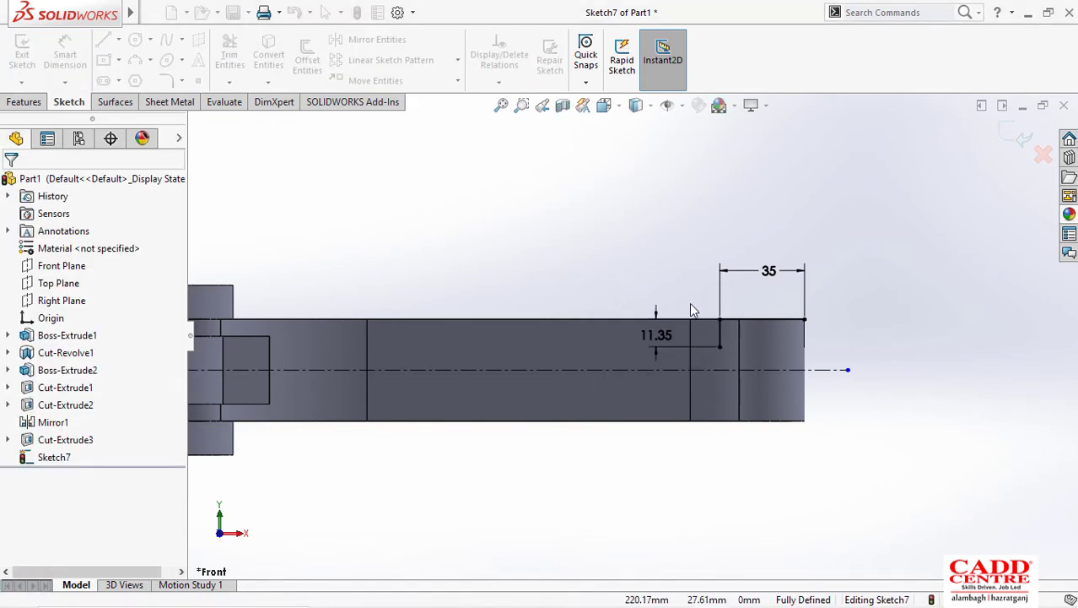
click(662, 338)
right_click(656, 334)
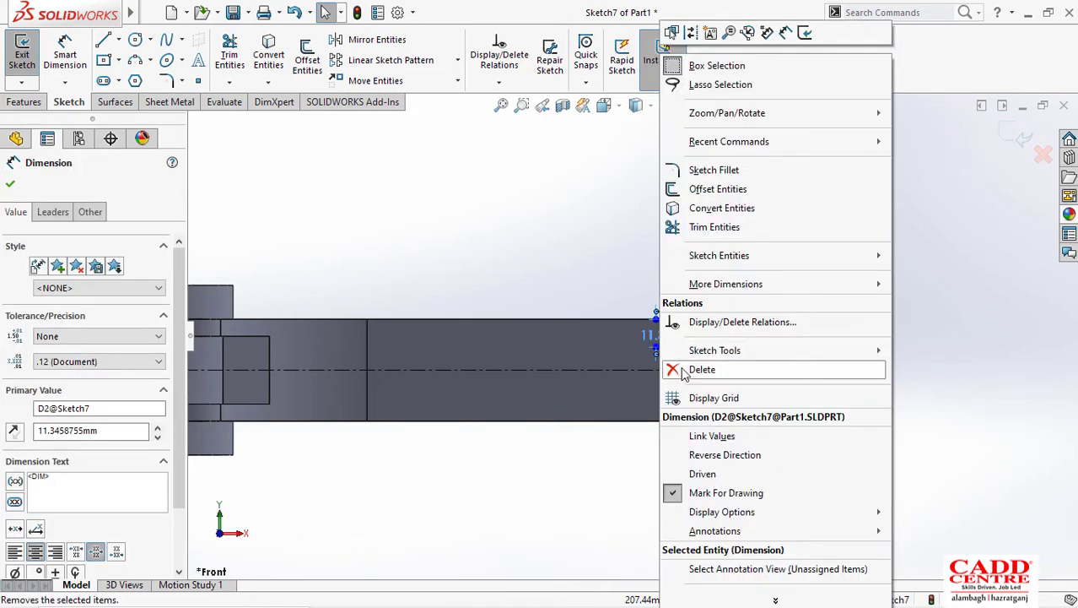
click(684, 370)
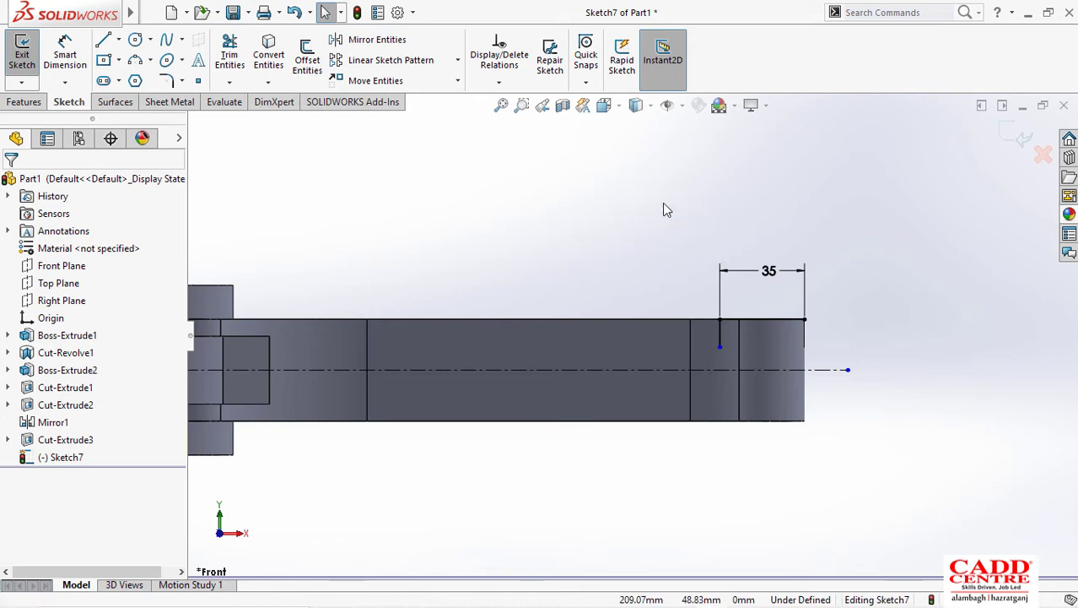
Step: Dimension the vertical line's lower endpoint to 9 mm from the horizontal centerline
right_drag(663, 204, 664, 173)
click(718, 370)
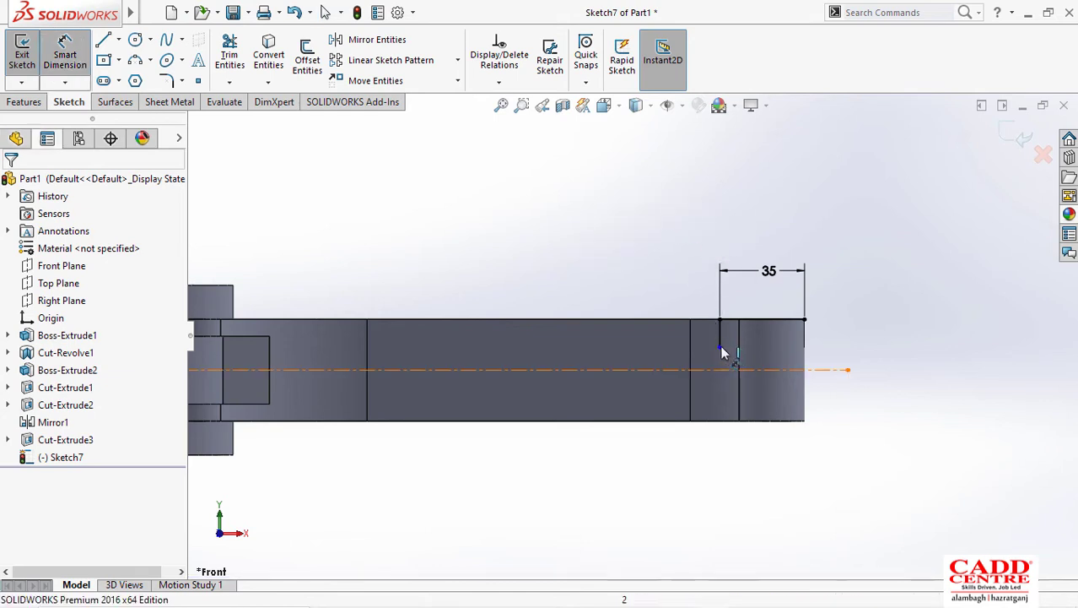
click(719, 345)
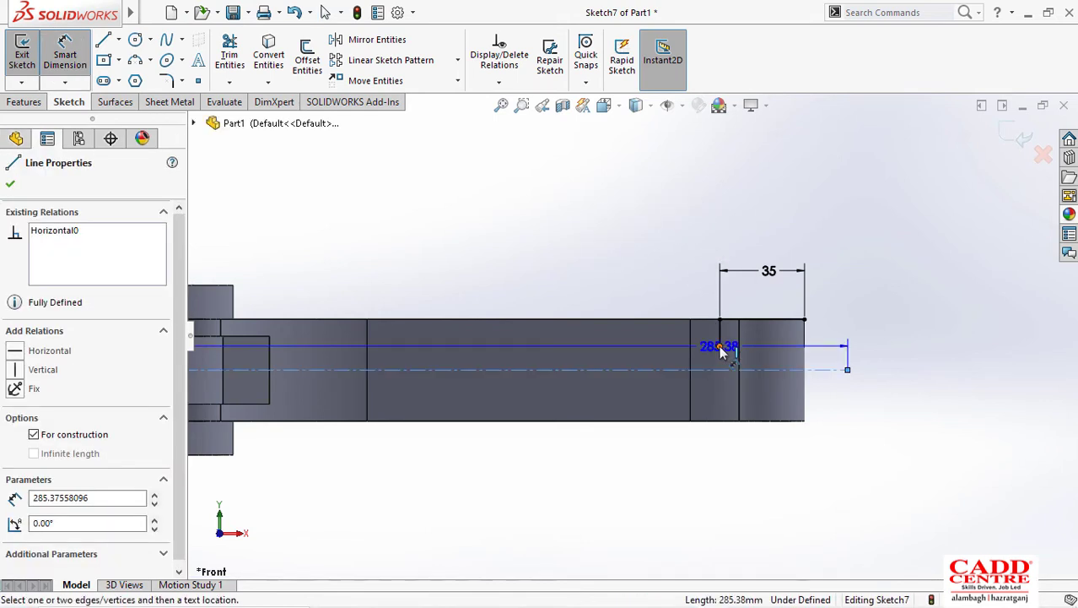
click(869, 359)
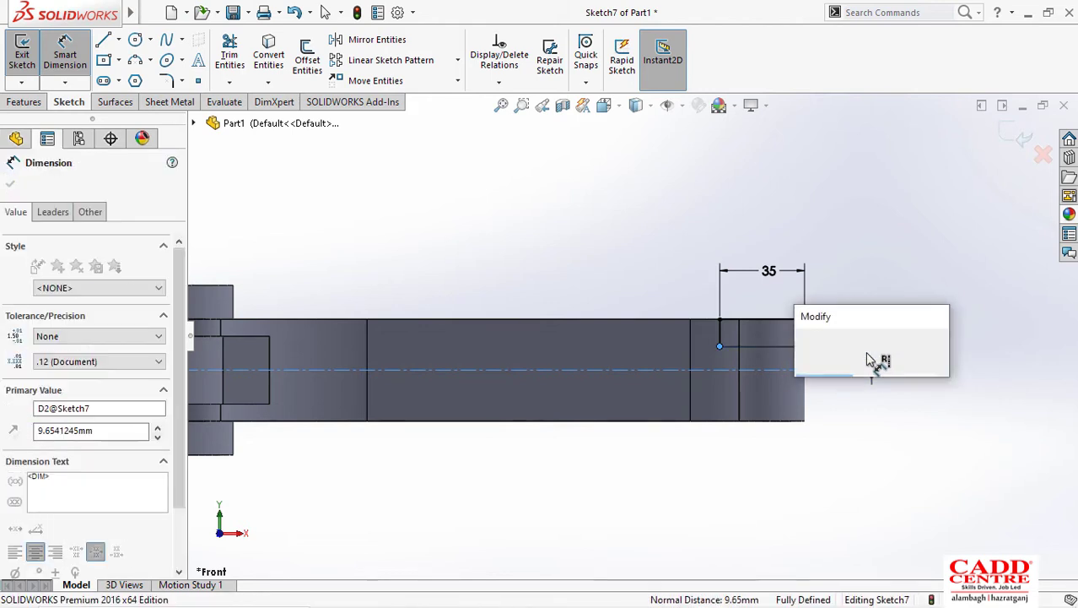
text(9)
key(Return)
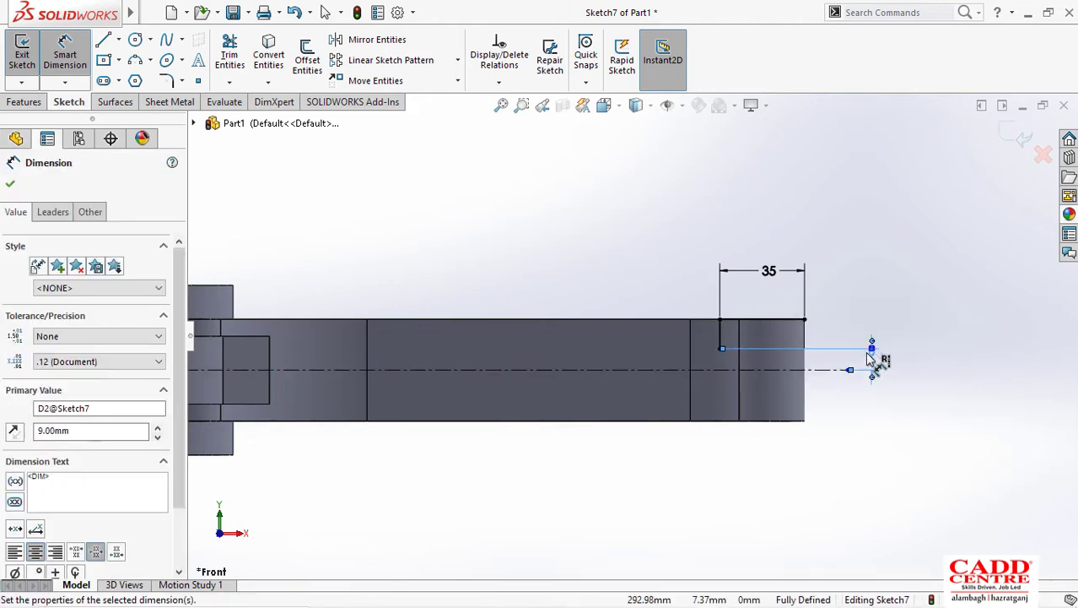
click(10, 187)
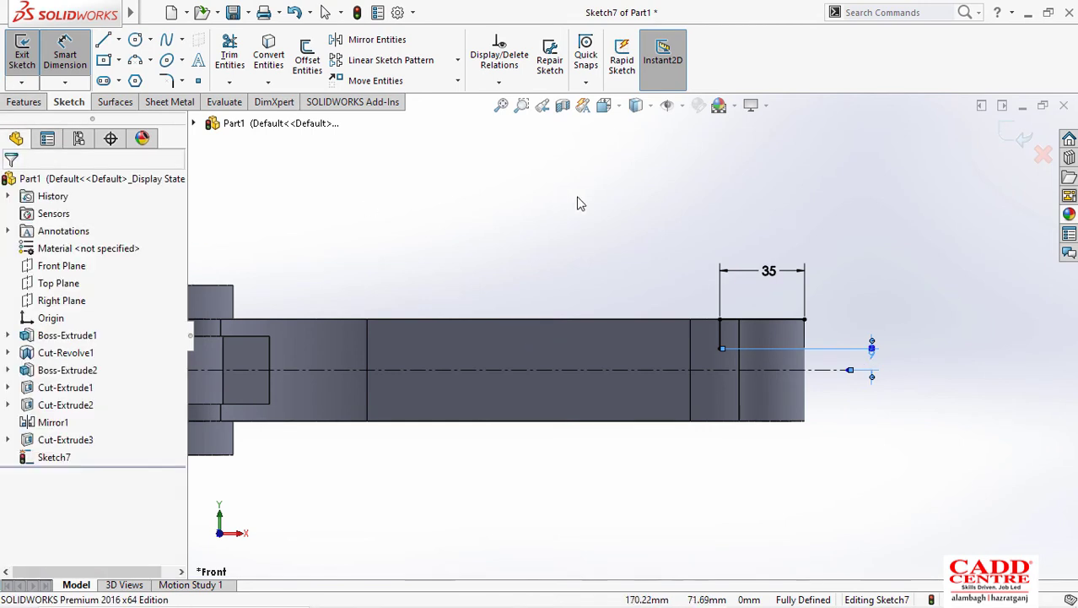
key(Escape)
Step: Check the shank's upper profile between the big and small ends in the reference drawing's section view, and return to the part sketch
scroll(621, 221, up, 1)
scroll(580, 319, up, 2)
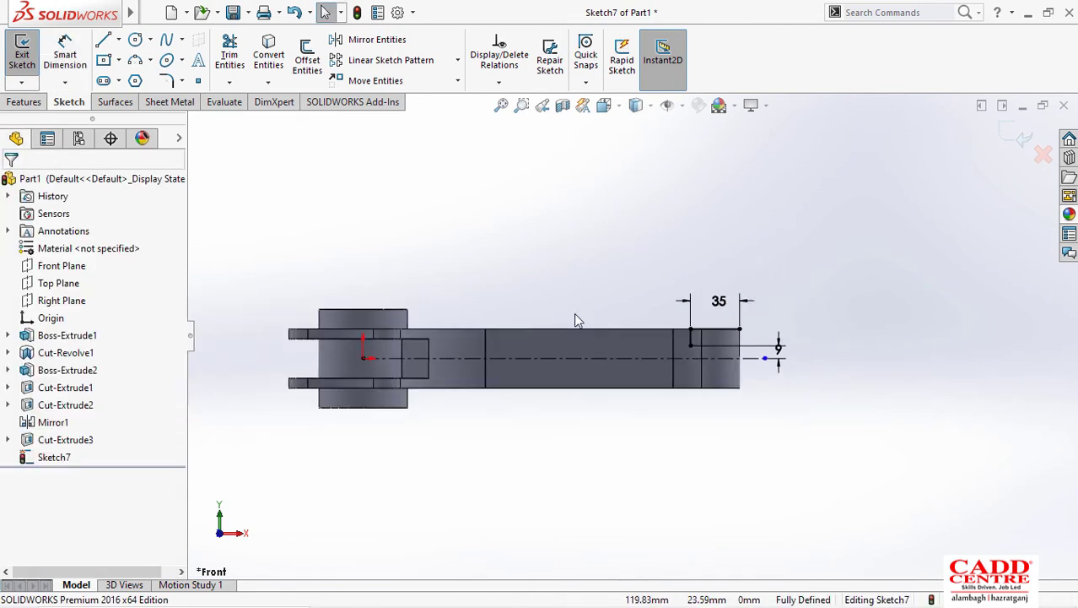
scroll(643, 314, down, 4)
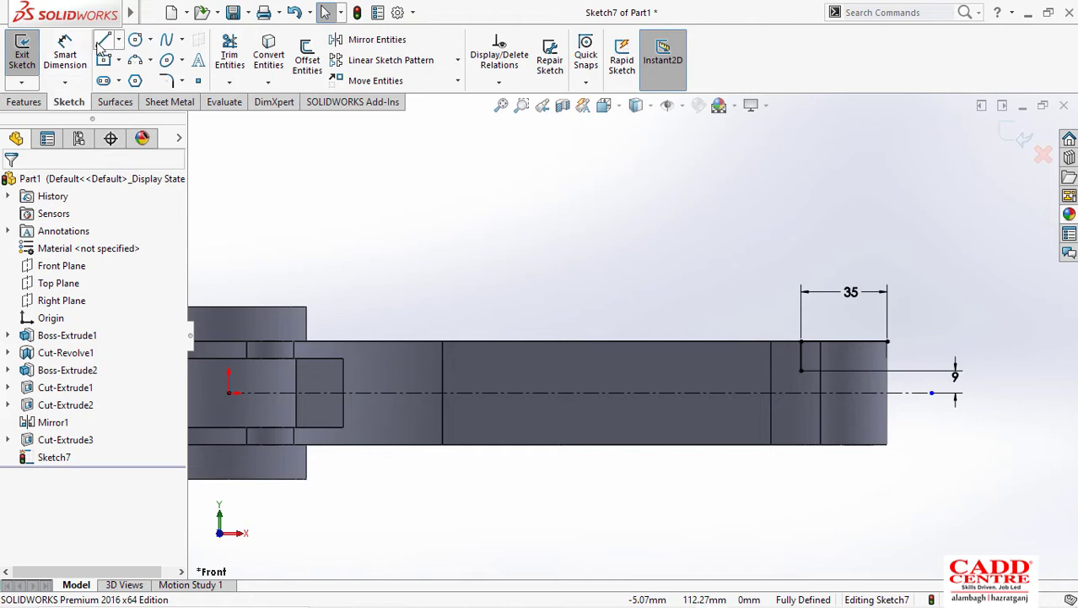
mouse_move(714, 573)
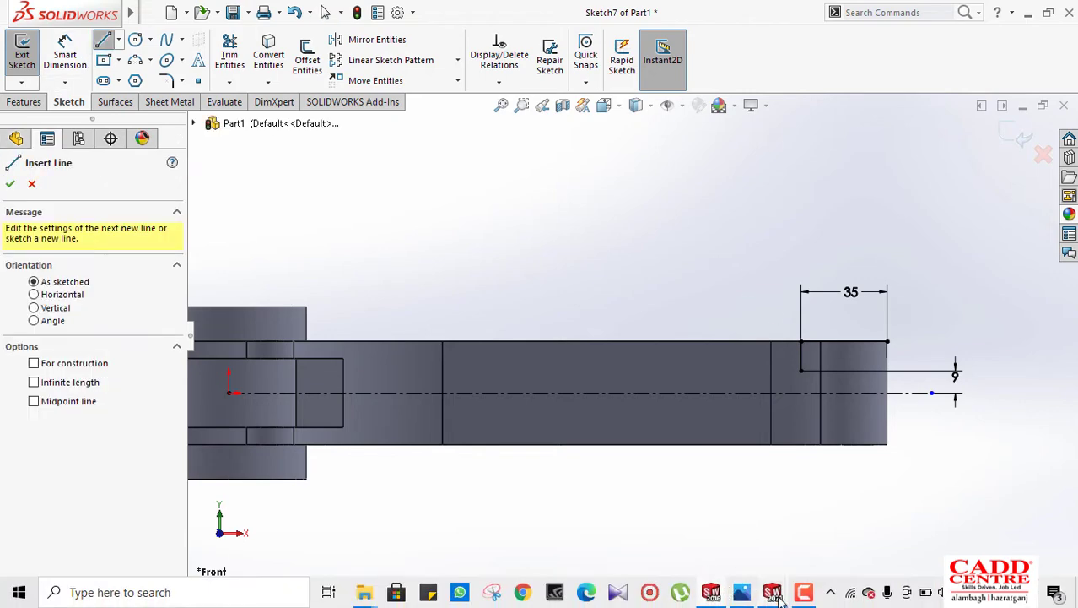
mouse_move(736, 597)
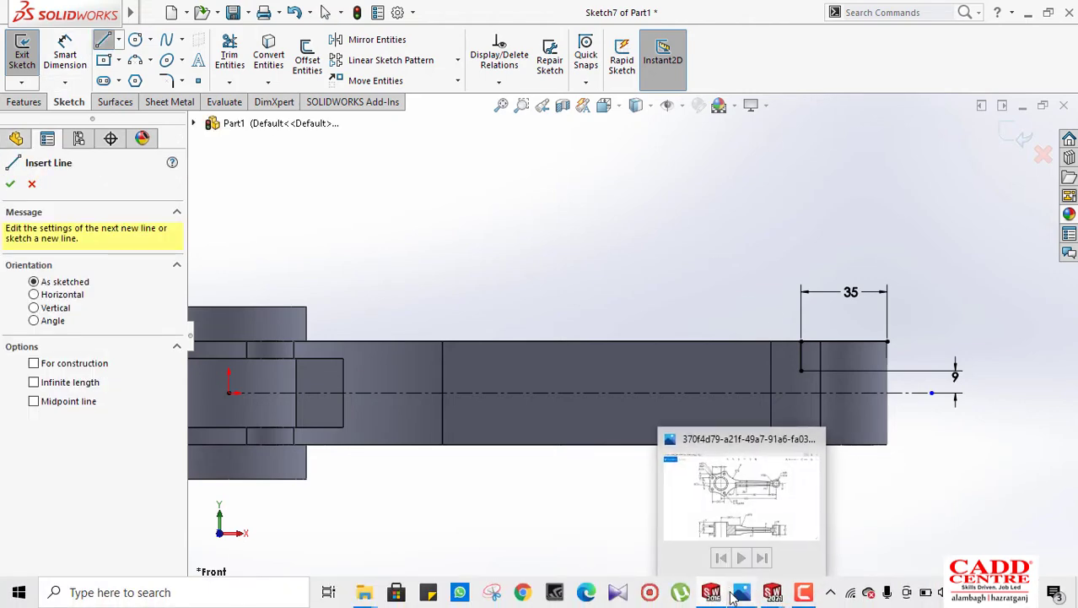
click(743, 513)
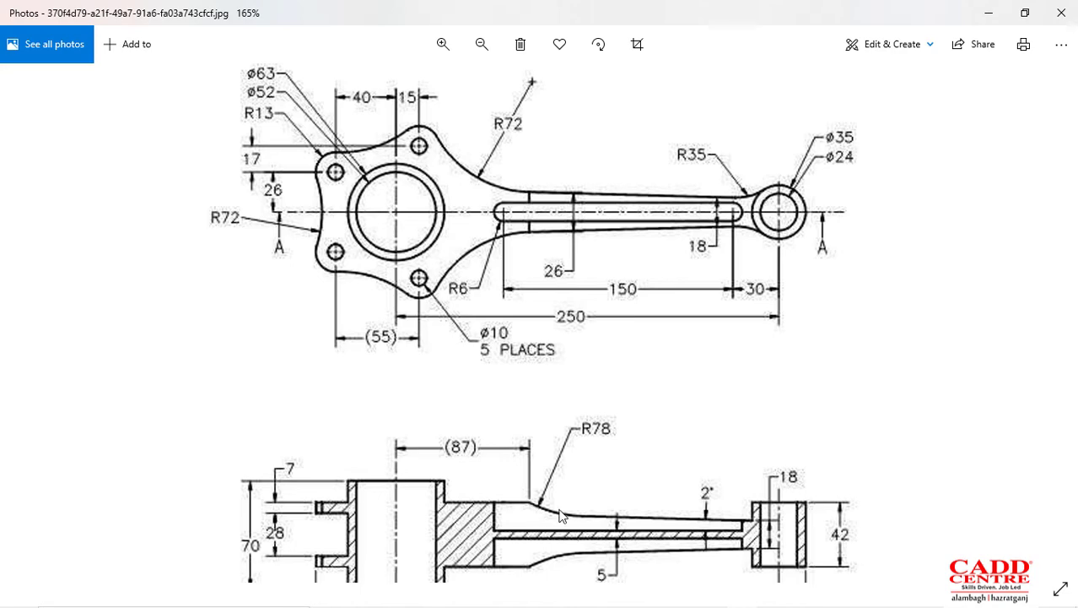
click(987, 11)
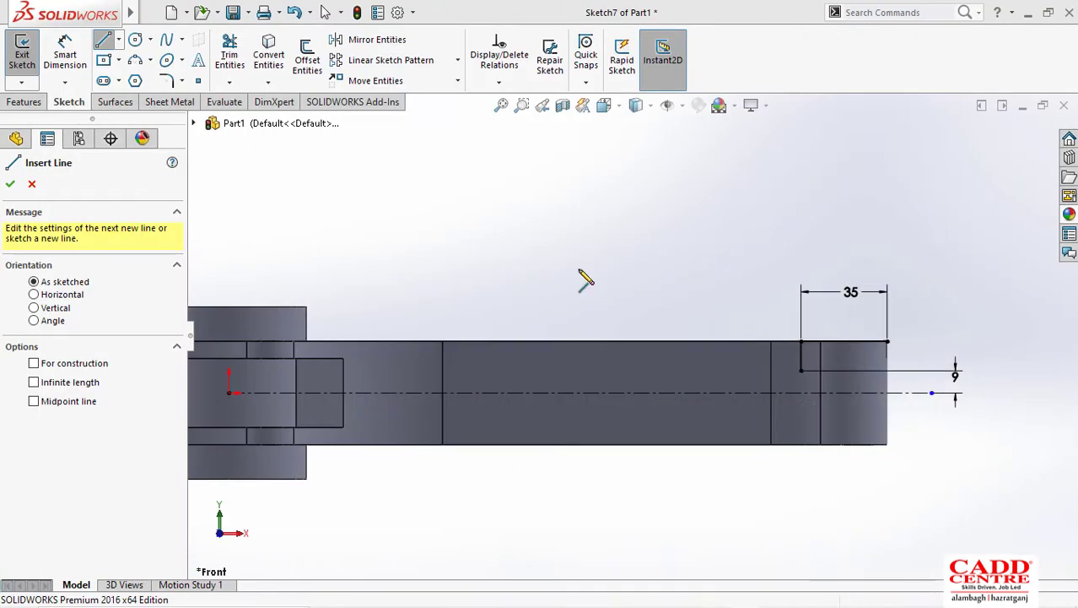
Step: Draw a slightly rising line about 122 mm long from the short vertical line's lower endpoint toward the big end
scroll(708, 337, up, 2)
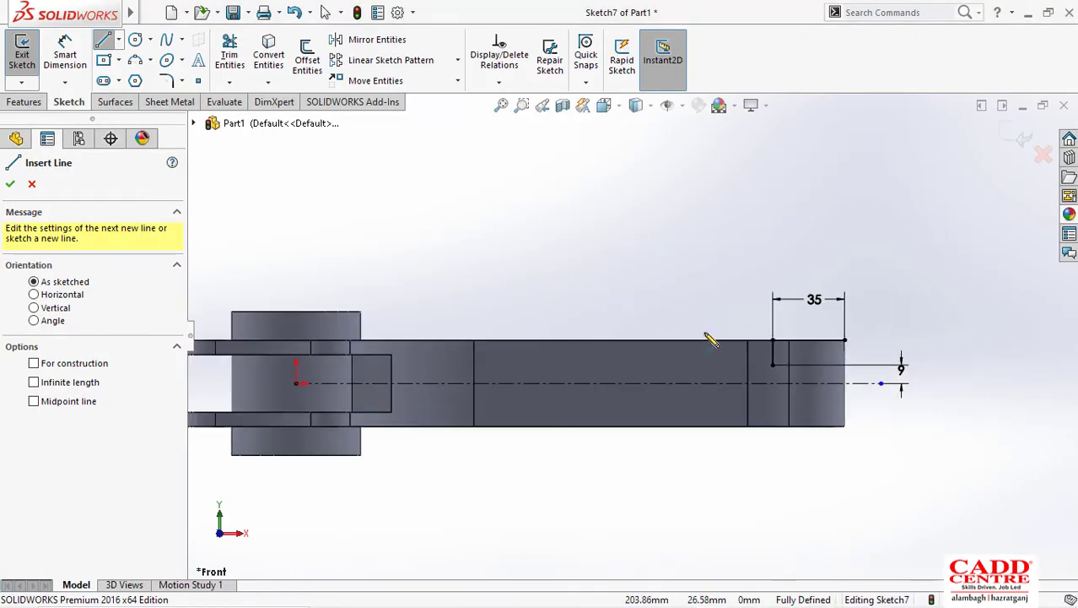
click(750, 360)
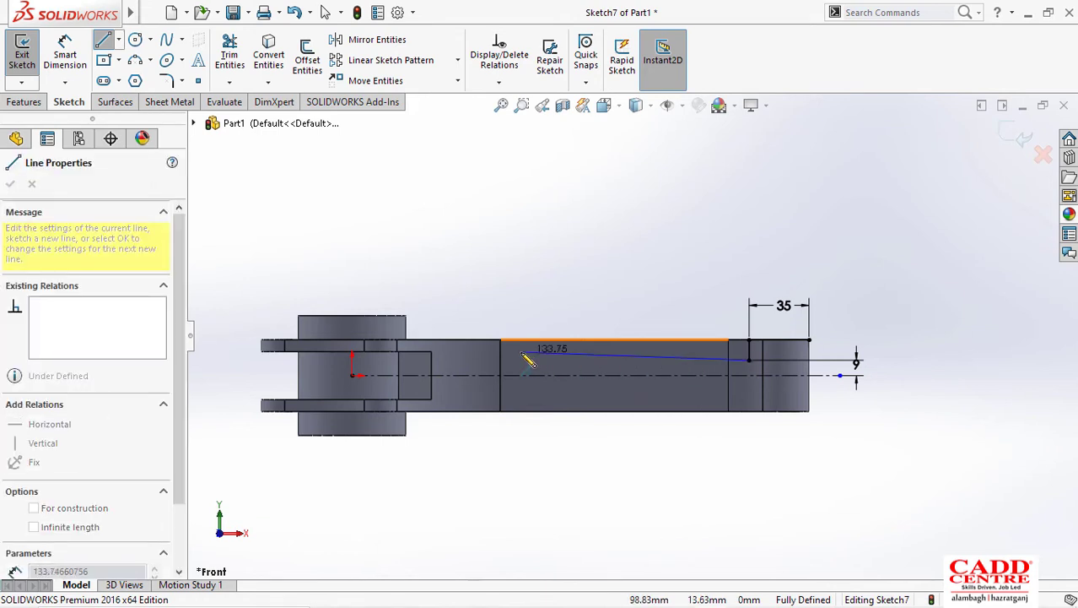
click(541, 351)
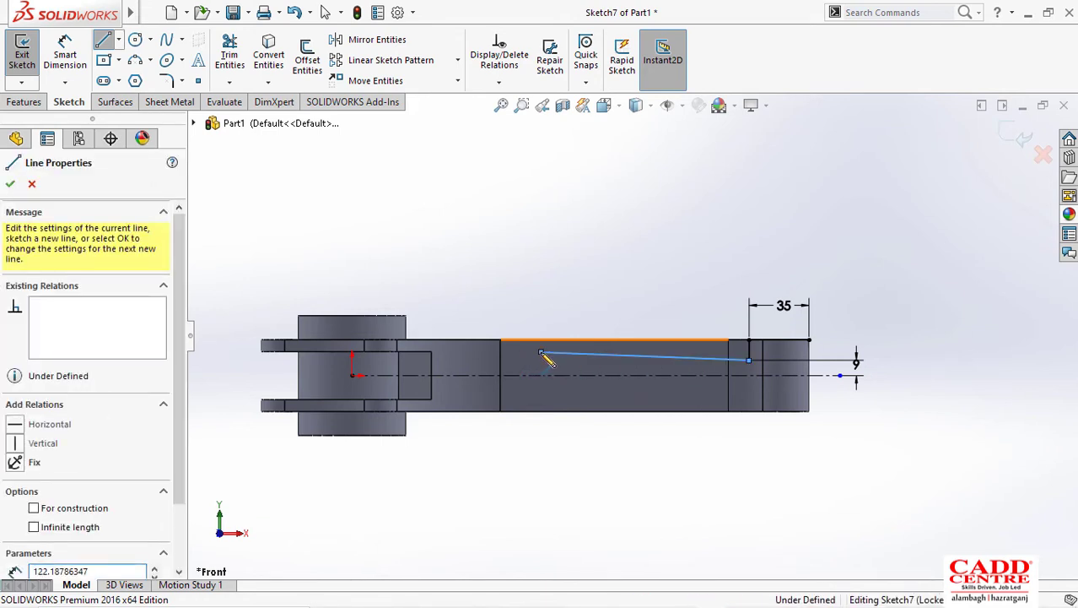
right_click(541, 353)
click(582, 364)
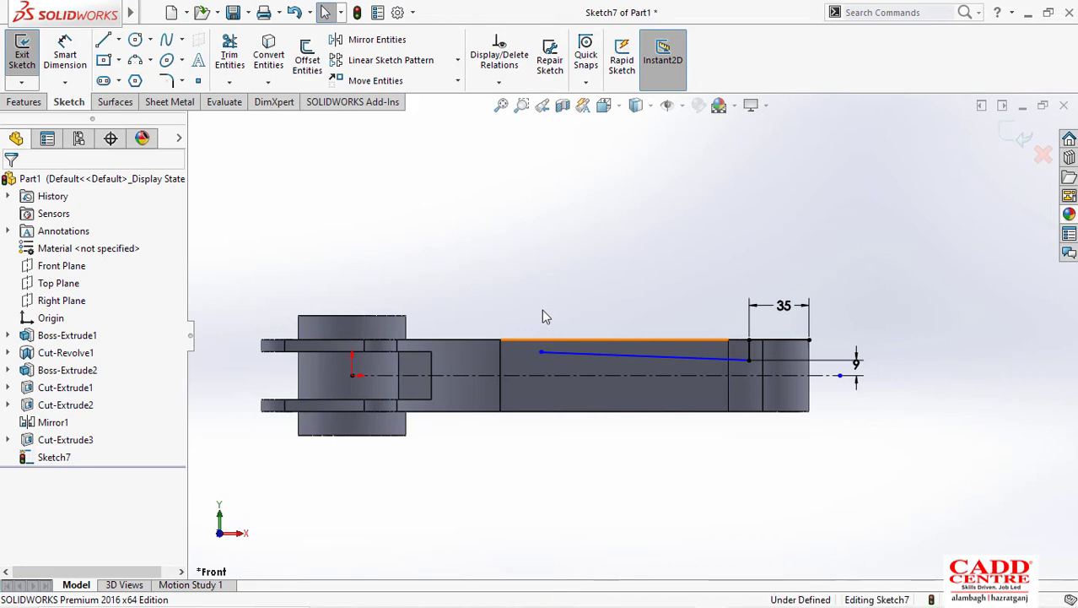
Step: Examine the vertical edge where the shank meets the big-end flare and compare it with the extent of Cut-Extrude2's sketch
scroll(544, 337, down, 2)
scroll(548, 349, up, 1)
scroll(554, 320, down, 2)
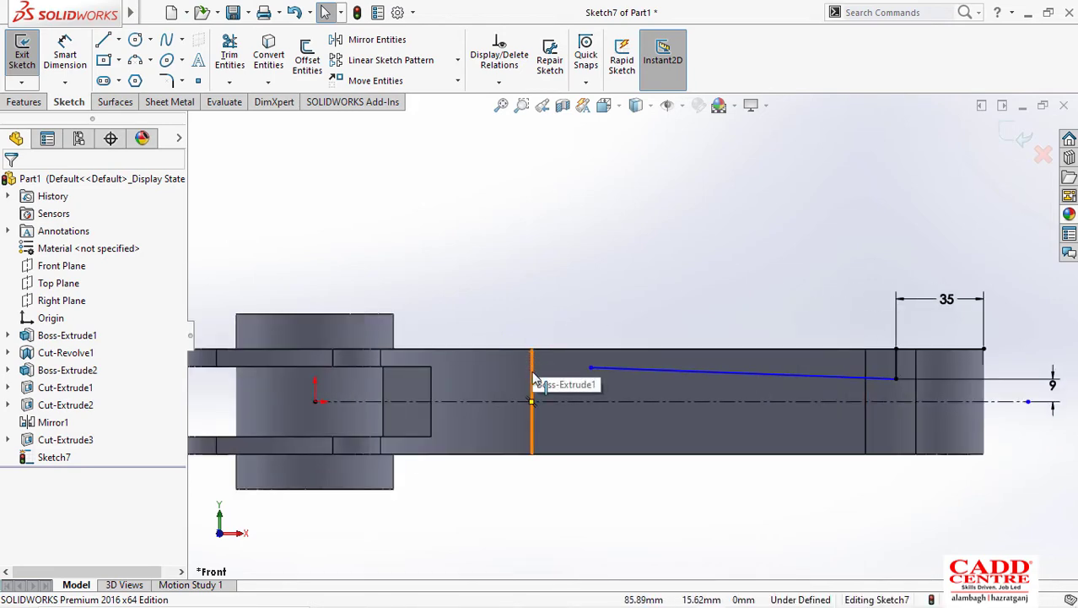
mouse_move(531, 376)
middle_down()
mouse_move(540, 406)
mouse_move(534, 375)
middle_up()
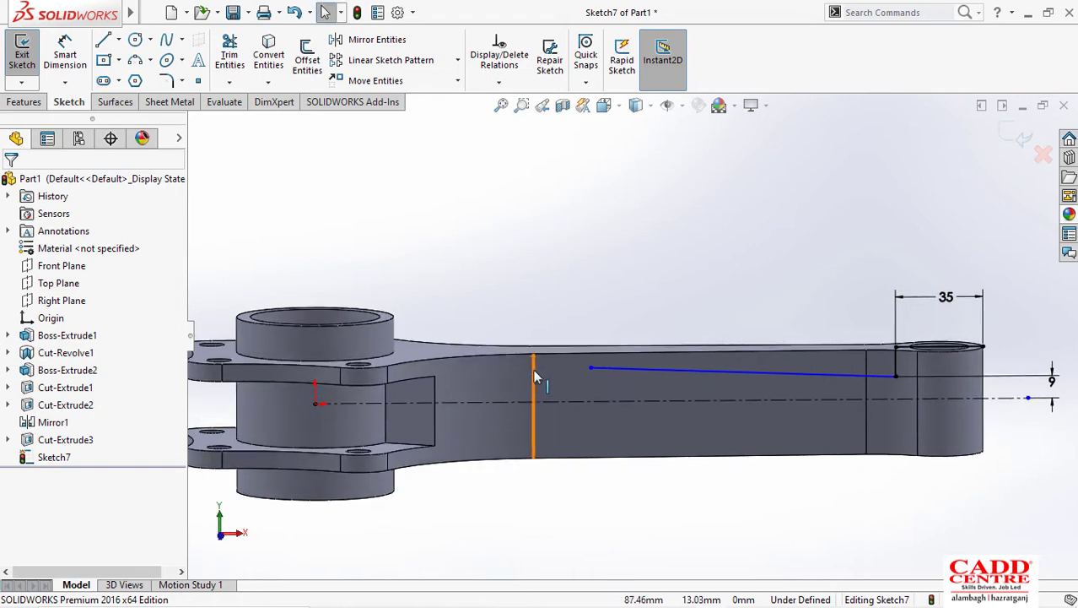
key(ctrl+1)
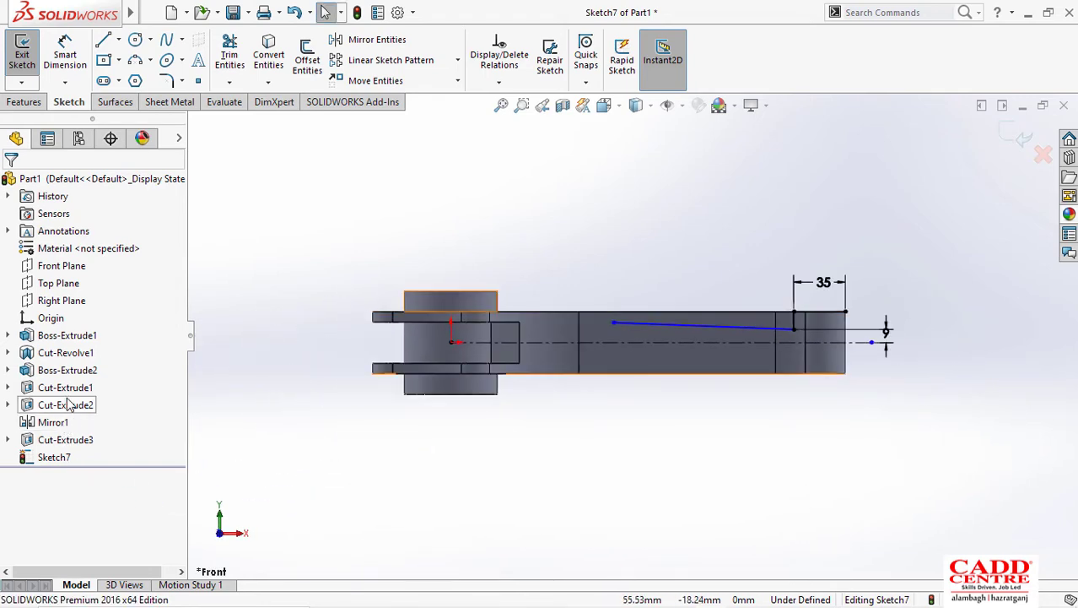
click(7, 406)
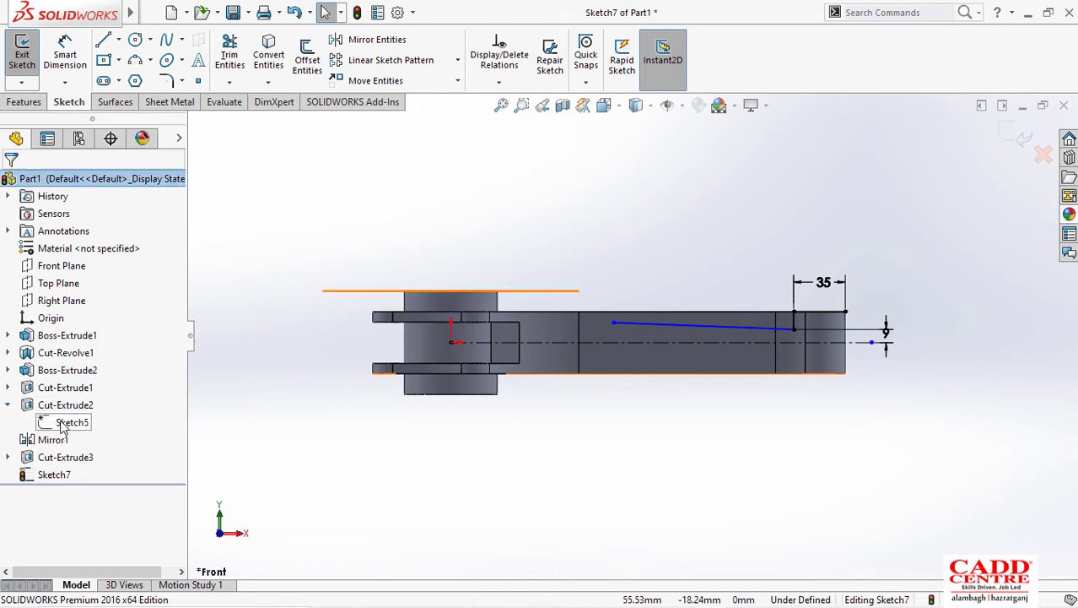
click(63, 424)
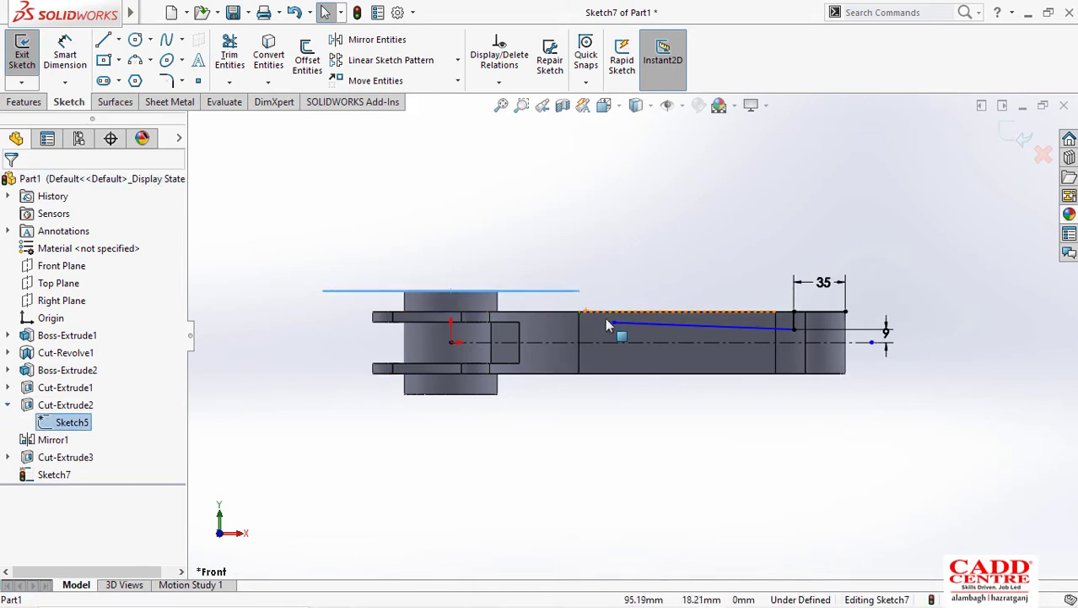
scroll(592, 302, down, 3)
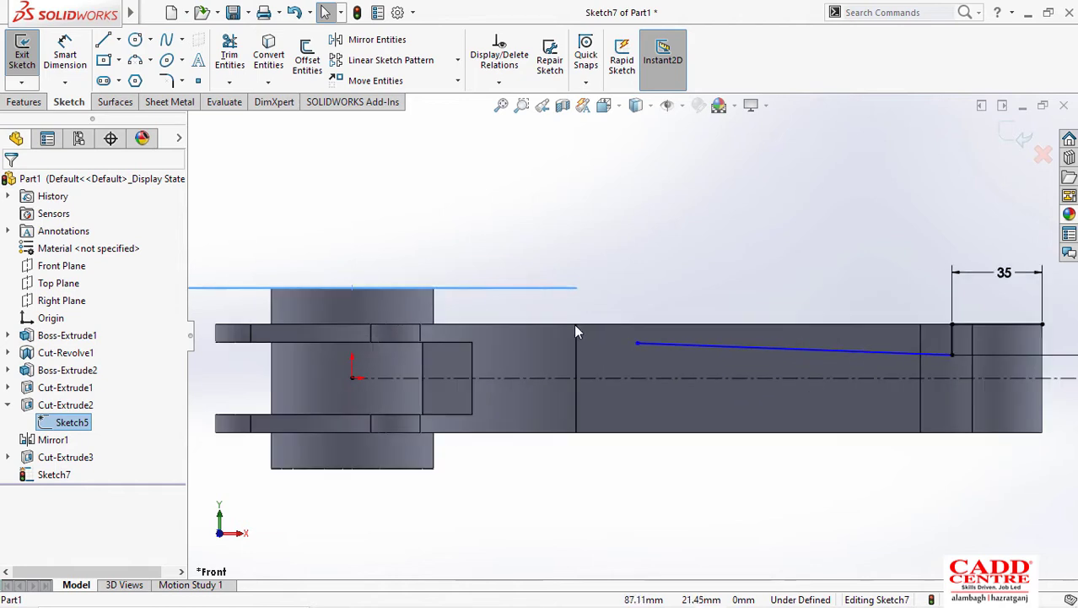
Step: Draw a three-point arc of about 59 mm radius from the flare edge's upper corner to the sloping line's free endpoint, sagging downward
click(135, 60)
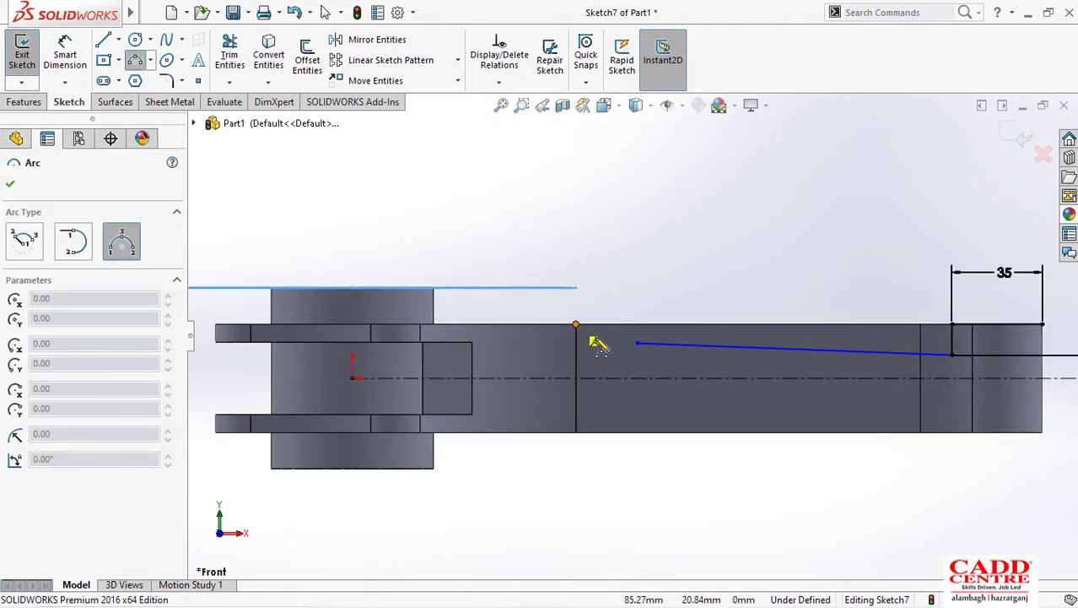
click(577, 325)
click(637, 343)
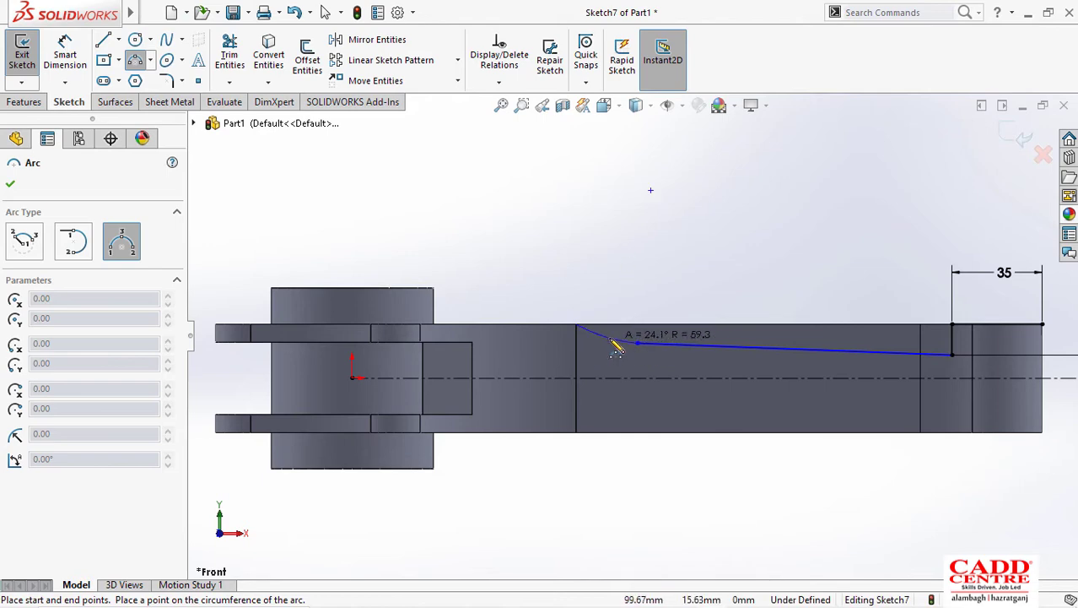
click(612, 340)
key(Escape)
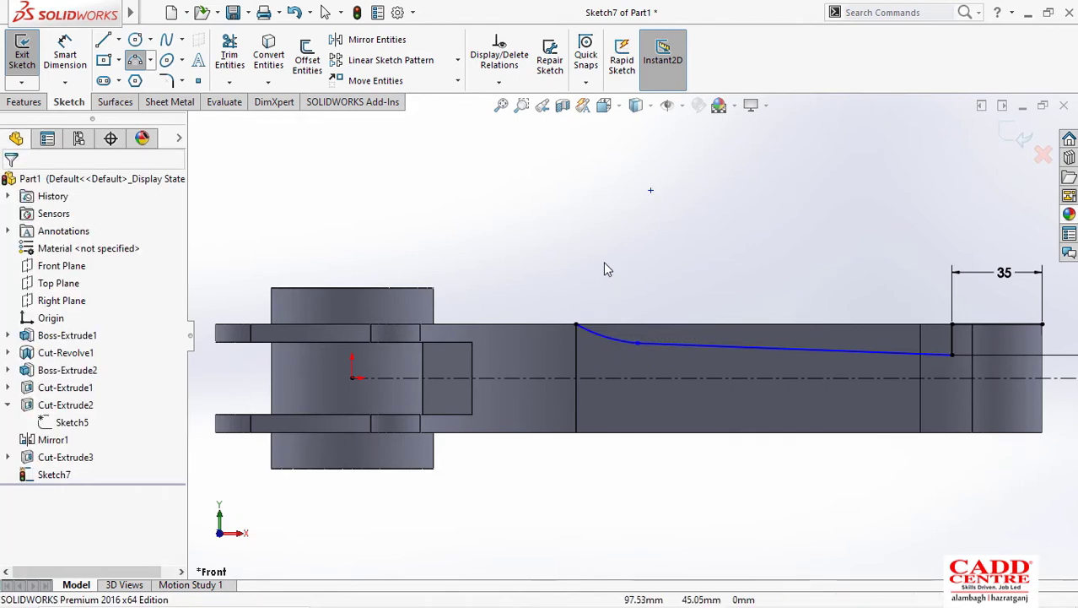
Step: Check the shank's transition arc radius in the reference drawing, and return to the part sketch
key(super+Tab)
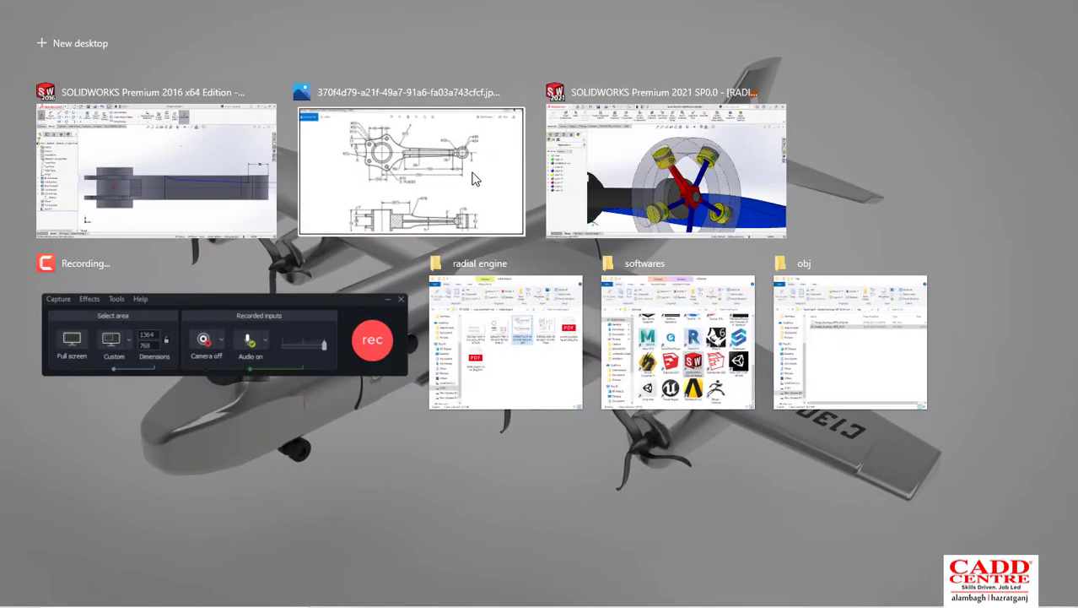
click(476, 179)
key(super+Tab)
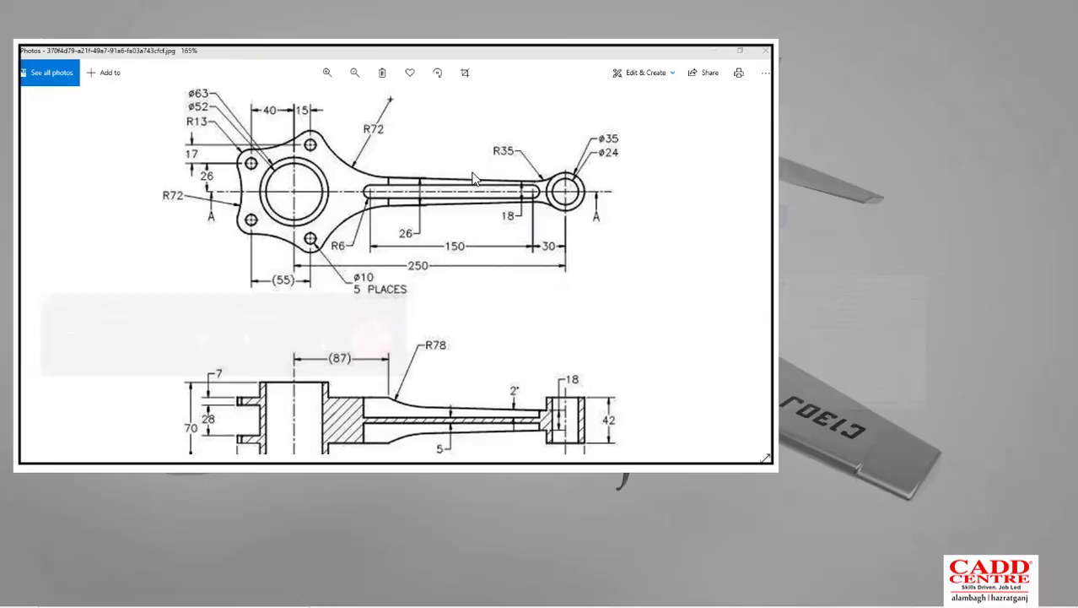
click(431, 156)
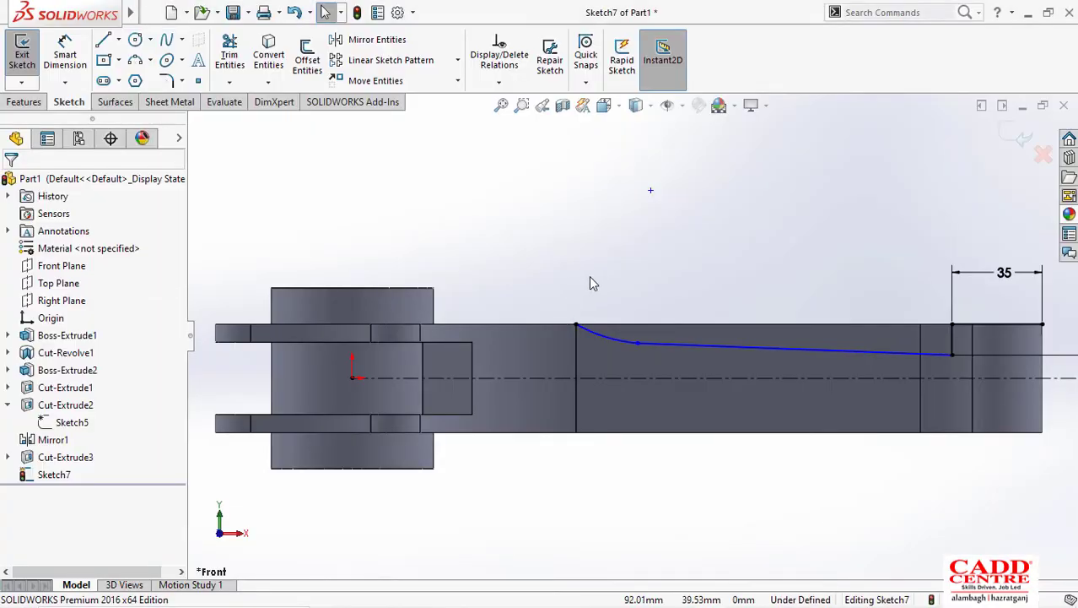
Step: Dimension the transition arc's radius to 78 mm
right_drag(589, 275, 597, 190)
click(616, 338)
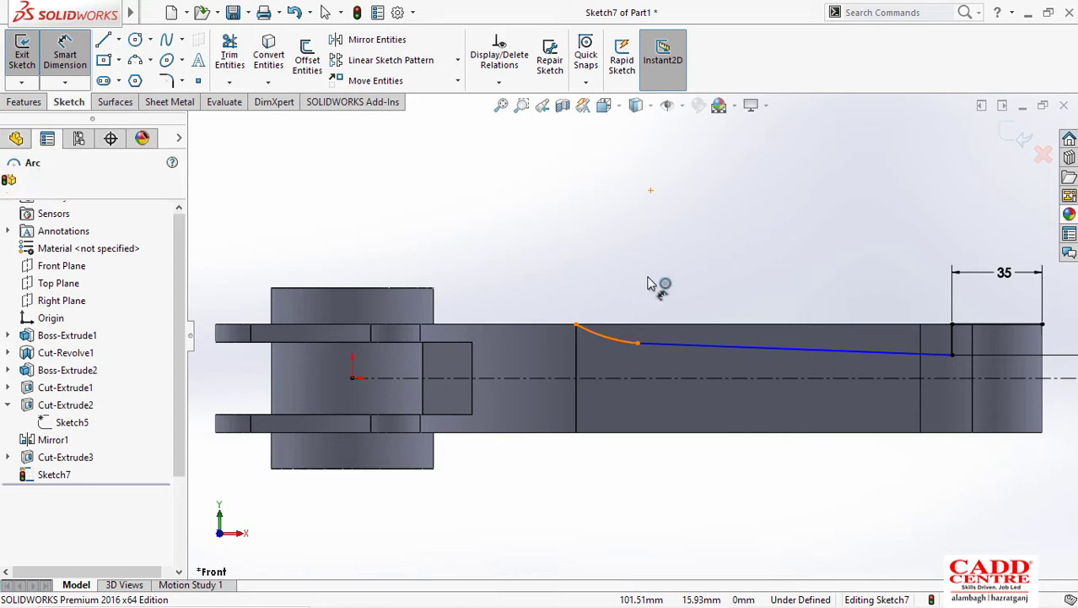
click(624, 285)
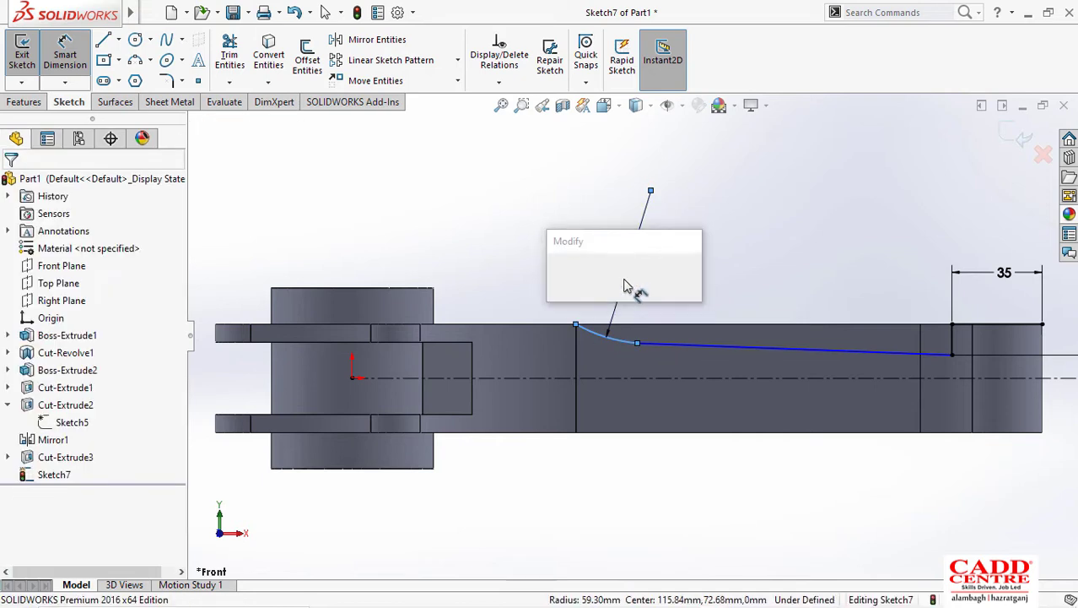
text(78)
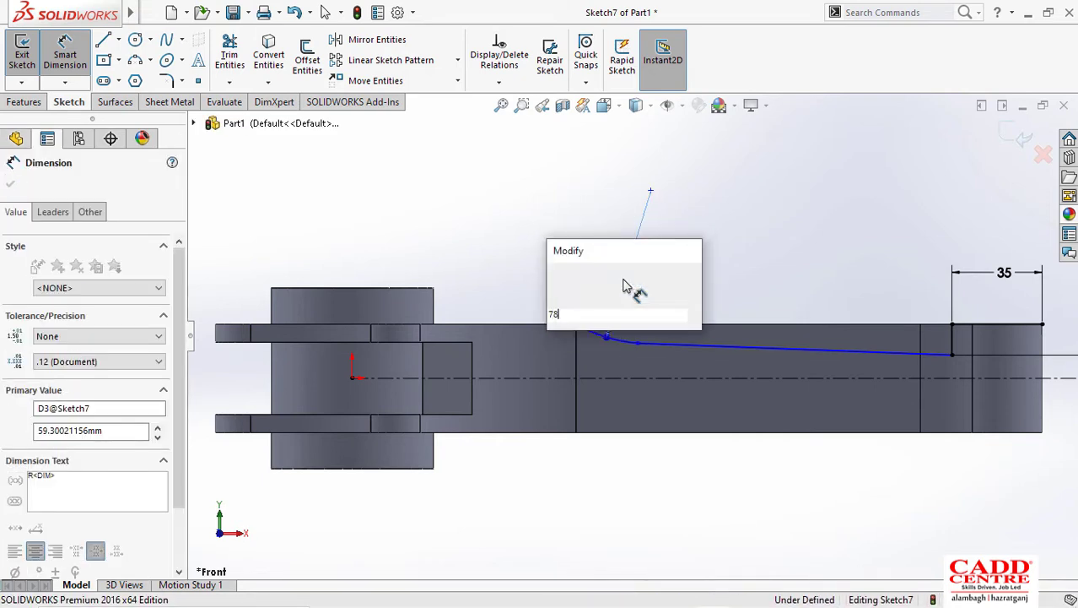
key(Return)
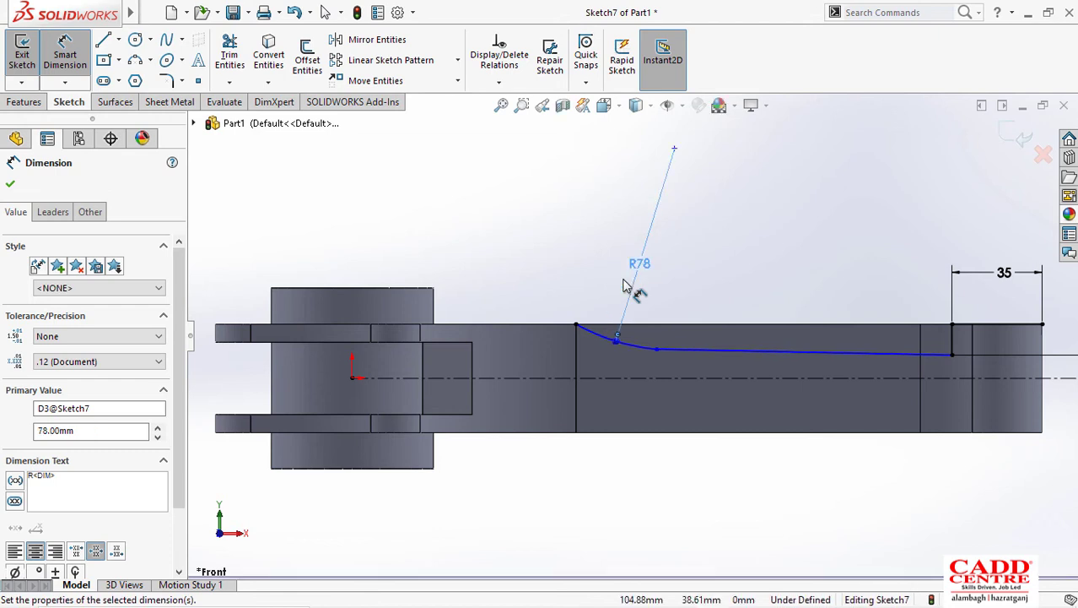
click(11, 184)
key(Escape)
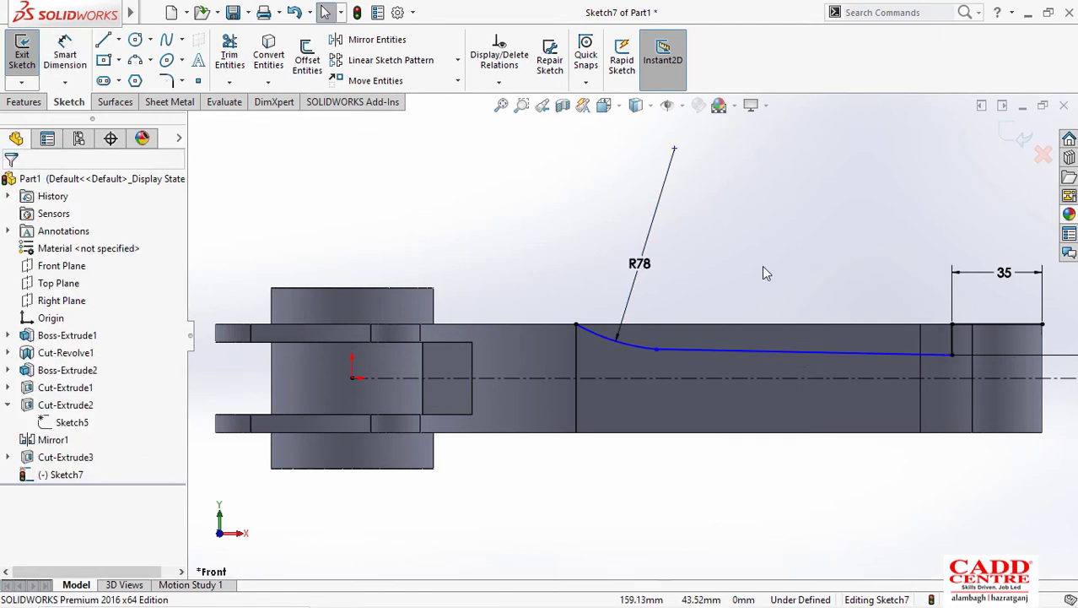
Step: Make the 78 mm radius arc and the sloping line tangent to each other
click(687, 349)
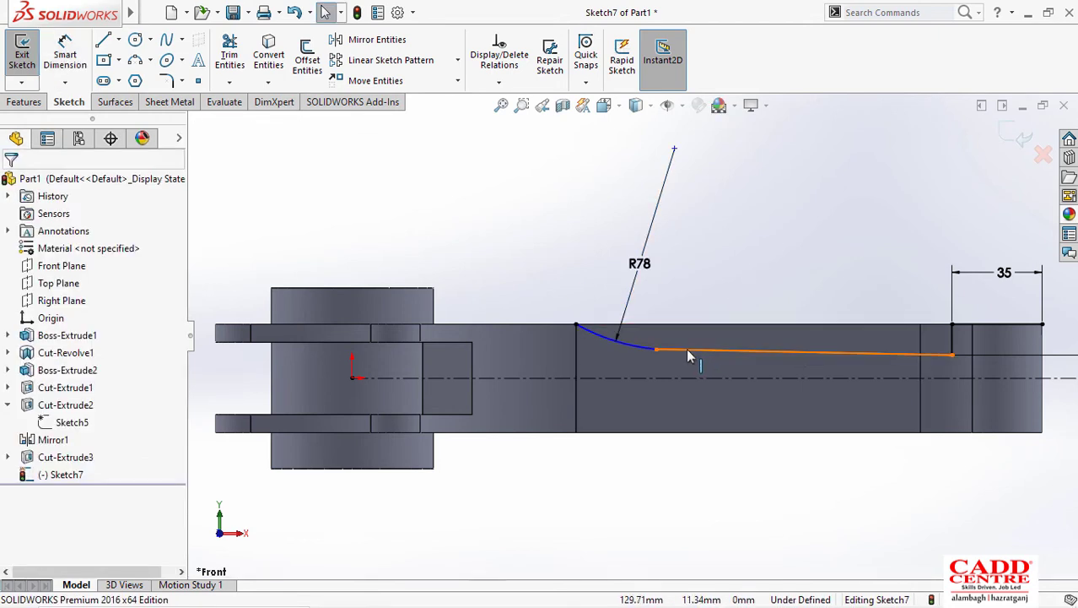
click(616, 339)
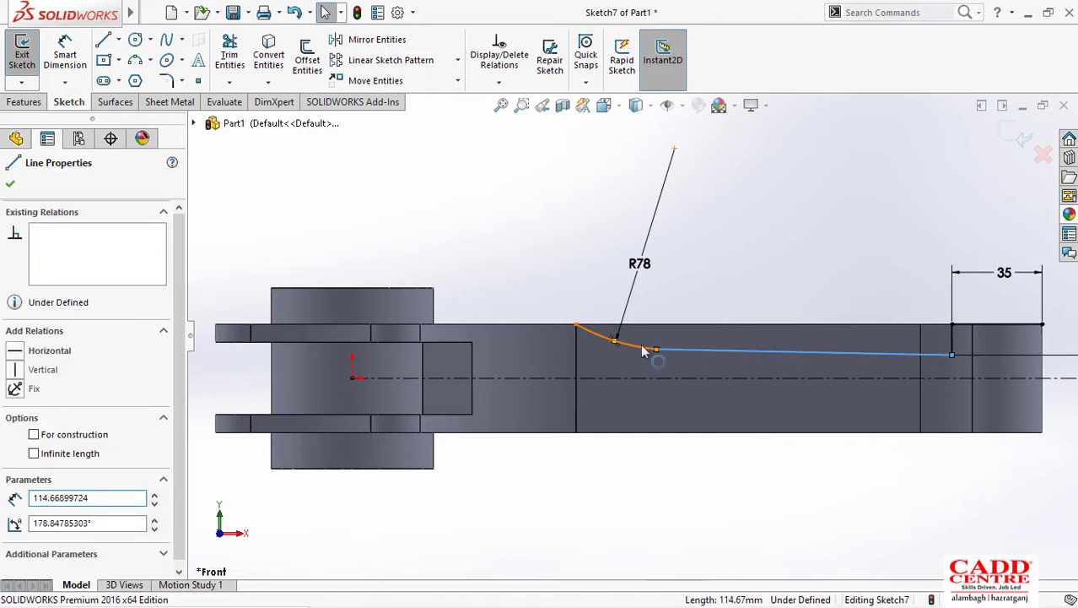
ctrl+click(700, 350)
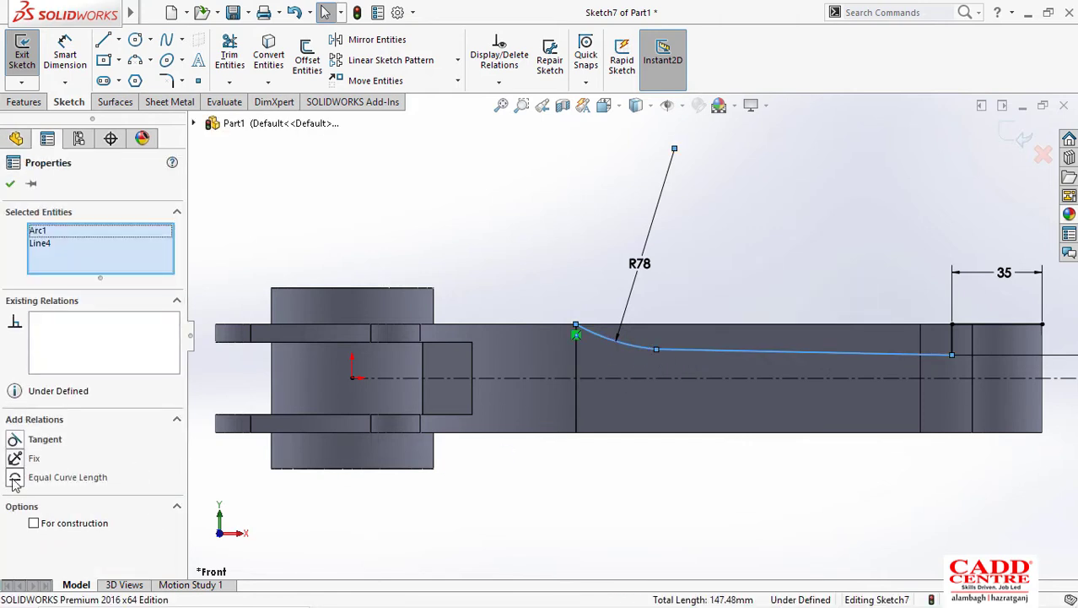
click(14, 440)
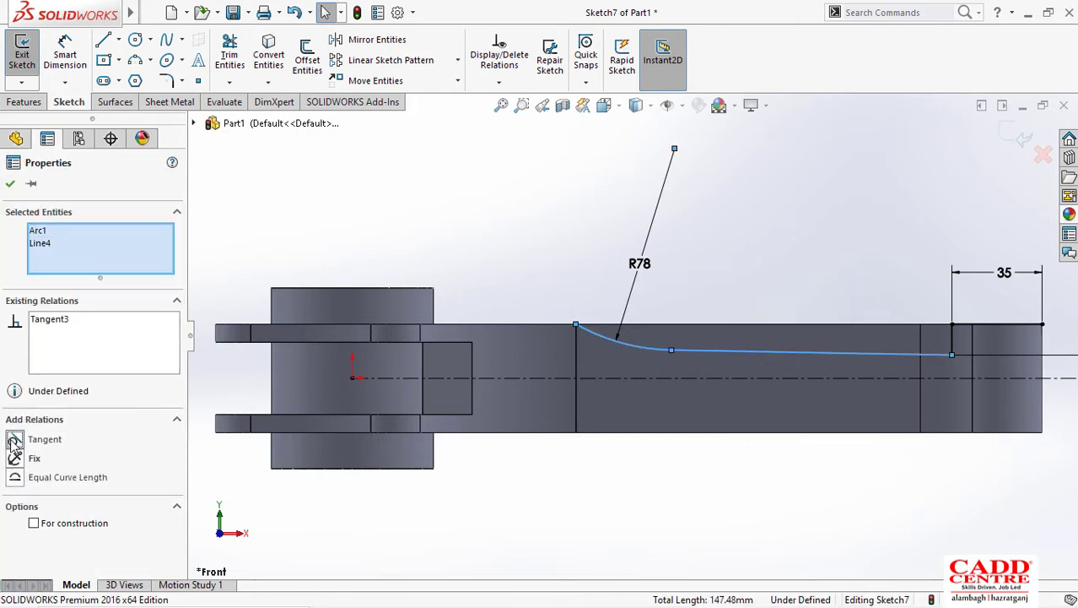
click(11, 184)
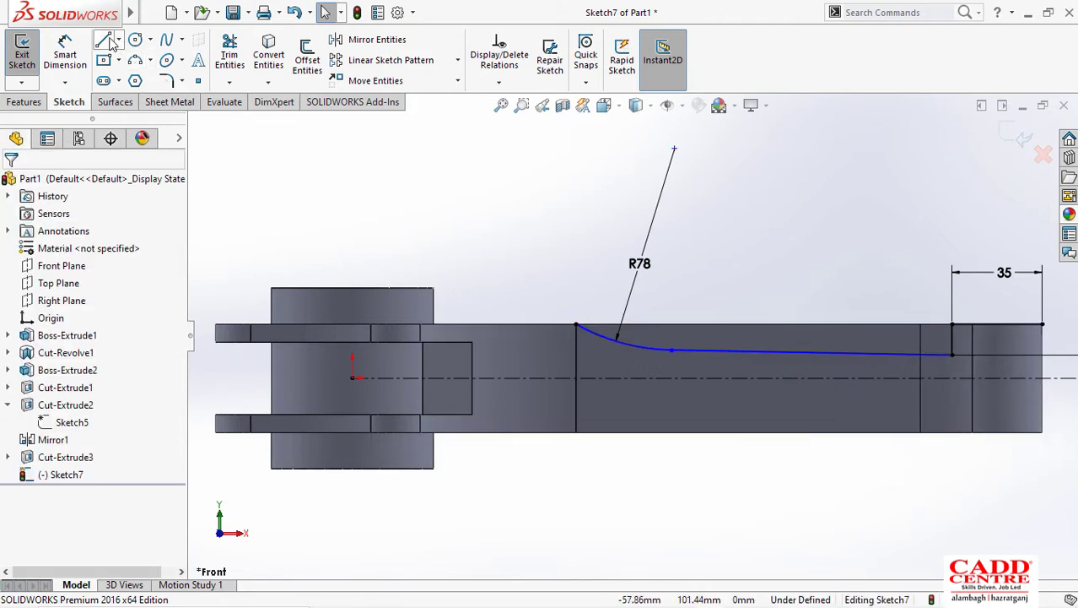
Step: Close the side profile with lines from the arc's outer end, across above the rod, down beyond the small end and back to its upper edge
click(576, 324)
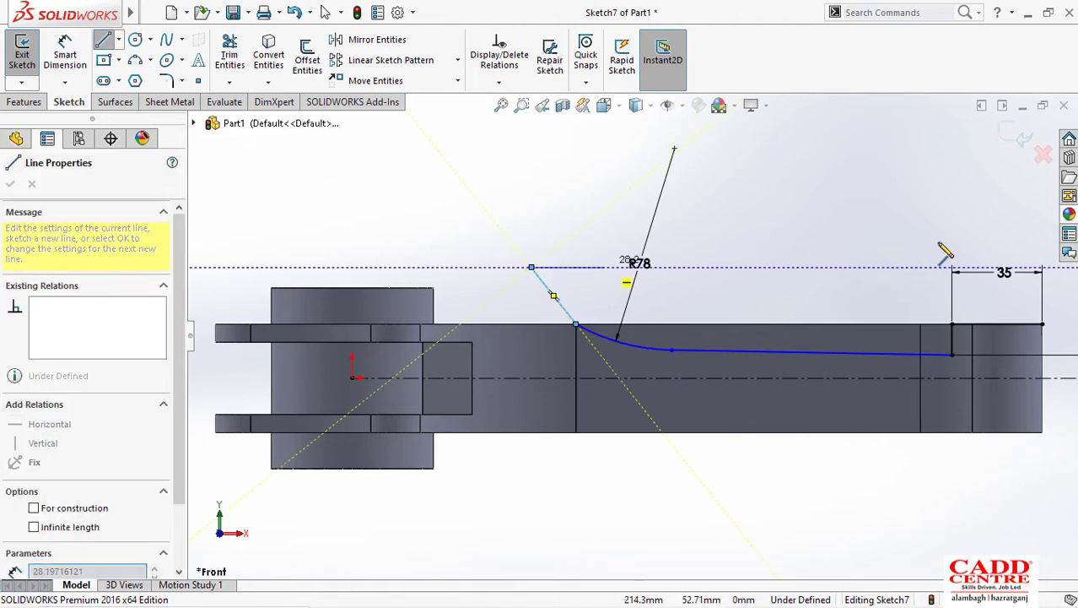
key(z)
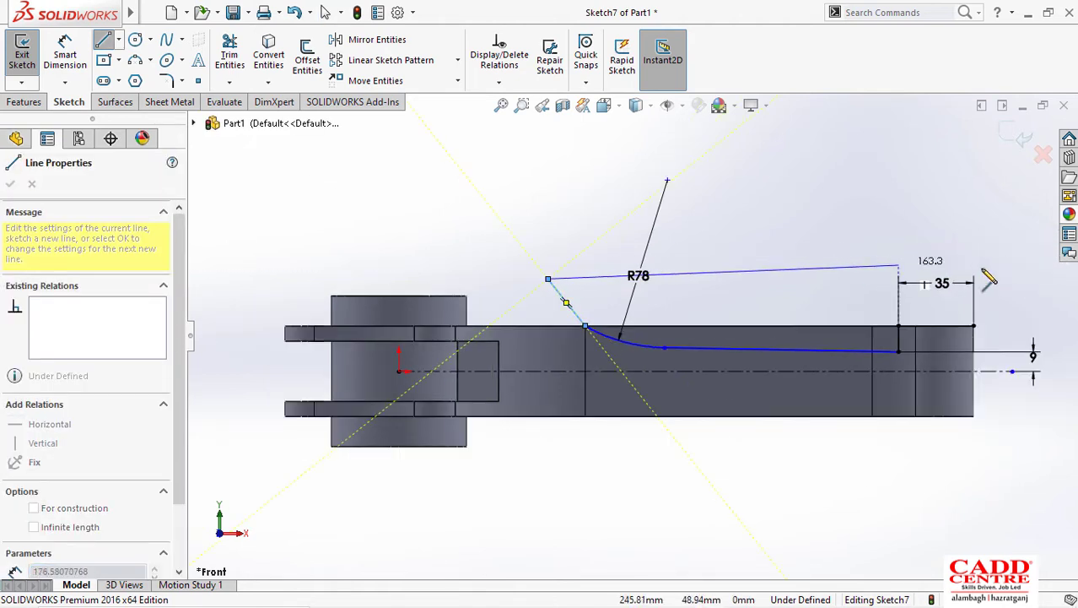
click(1013, 278)
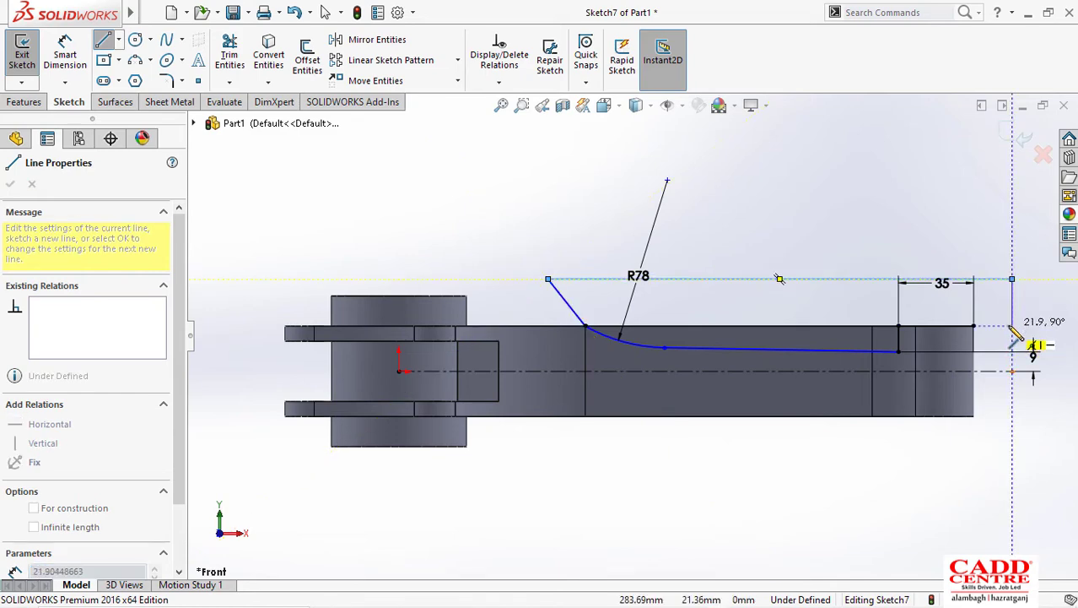
click(1012, 325)
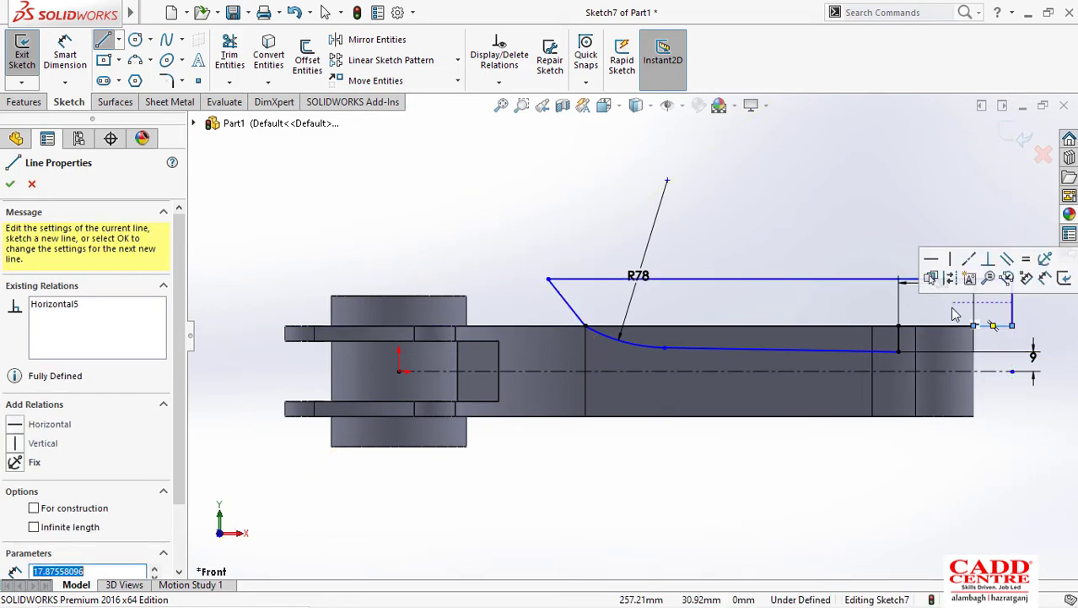
key(Escape)
key(Escape)
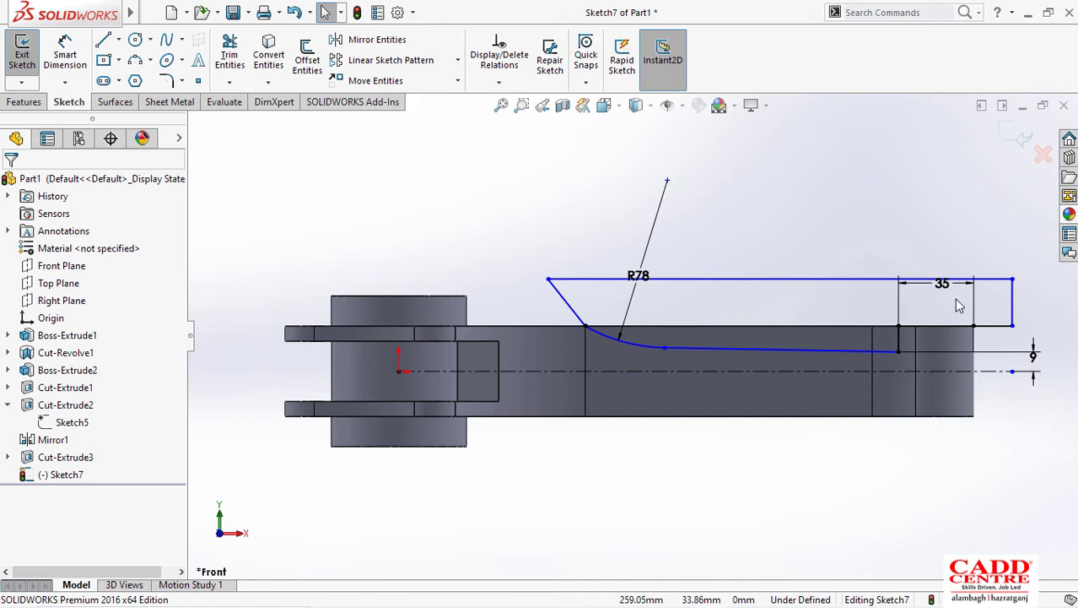
scroll(845, 321, up, 2)
scroll(823, 312, down, 2)
scroll(823, 312, up, 2)
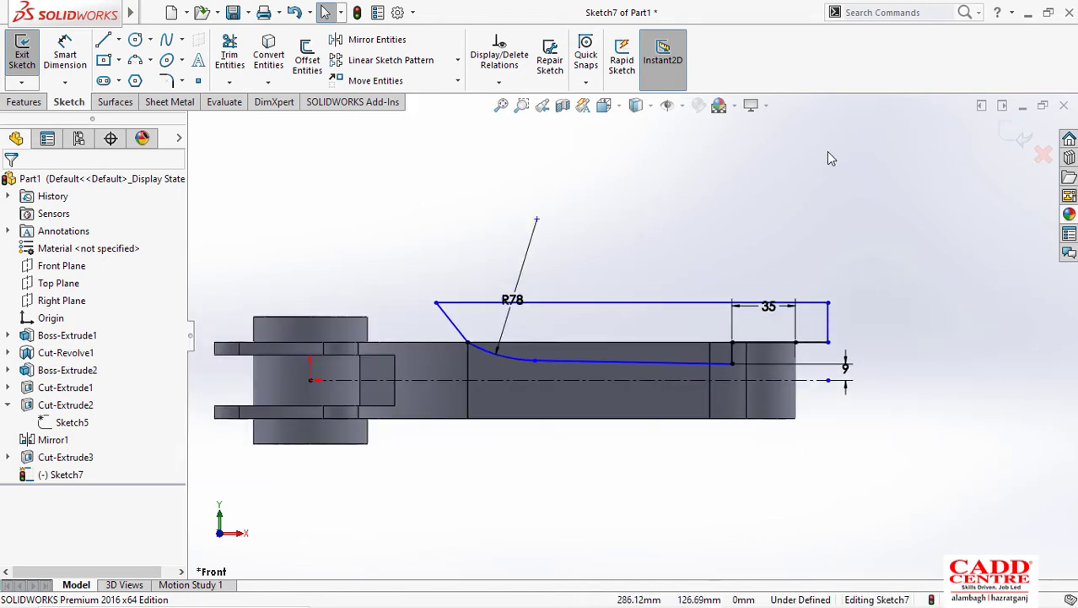
Step: Check the shank's side profile in the reference drawing, and return to the part sketch
key(super+Tab)
click(446, 206)
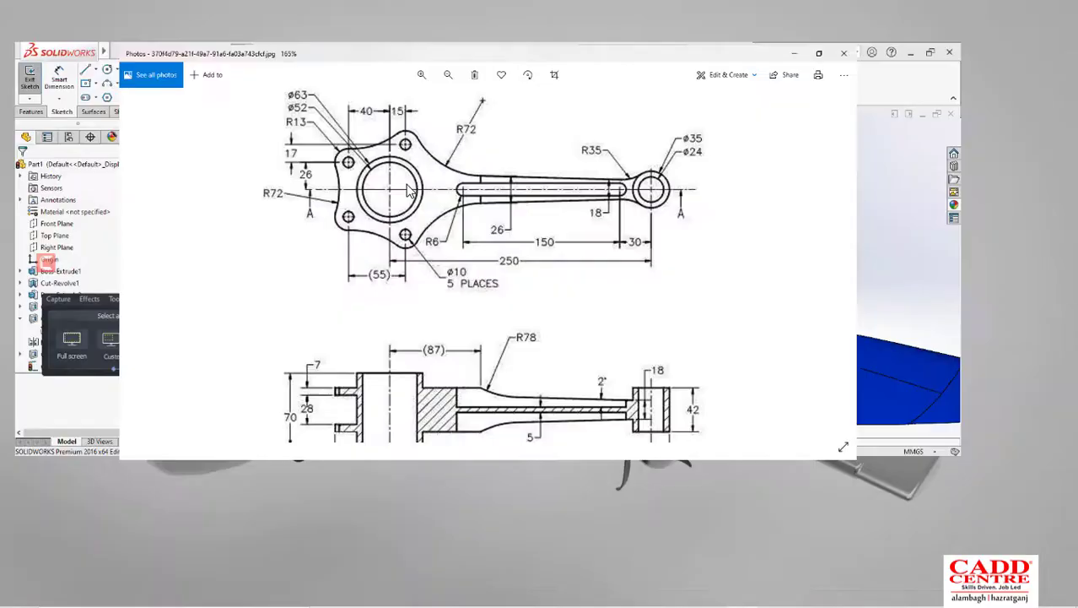
key(super+Tab)
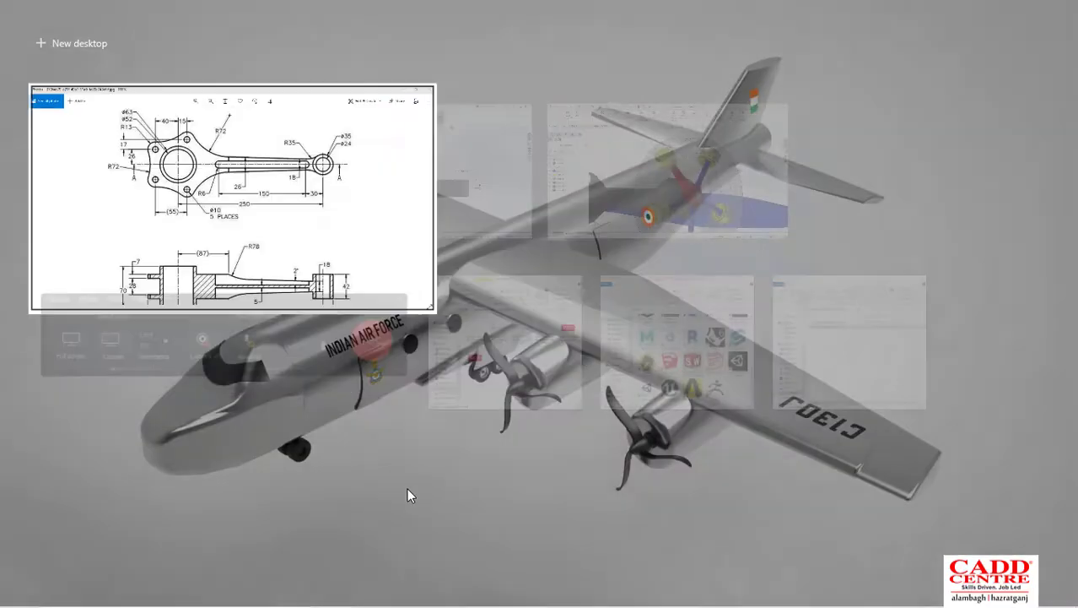
click(410, 193)
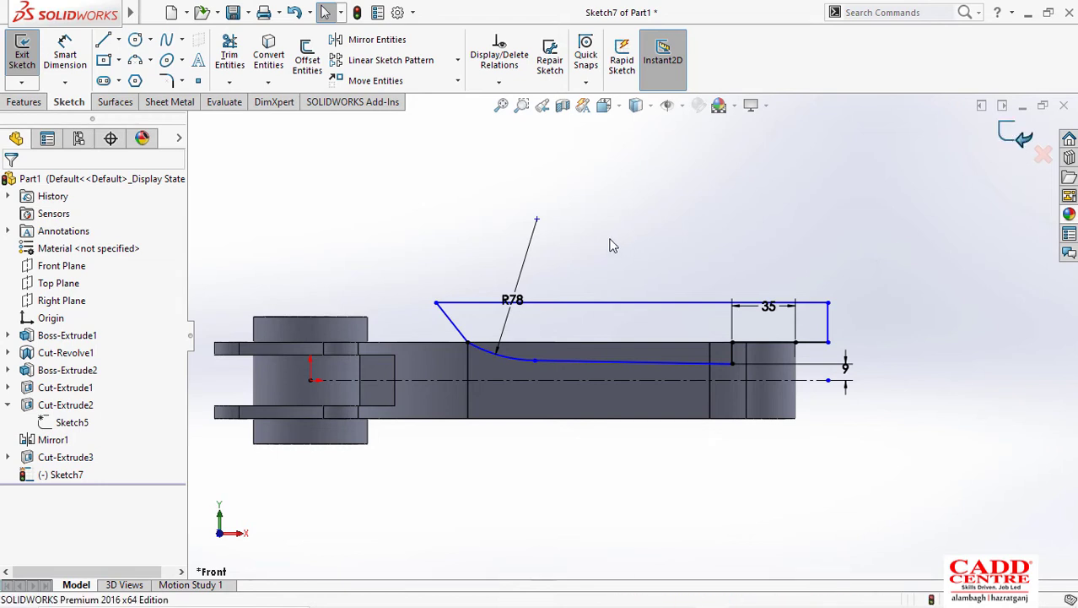
Step: Finish the sketch and cut-extrude the closed side profile with Through All - Both
key(ctrl+b)
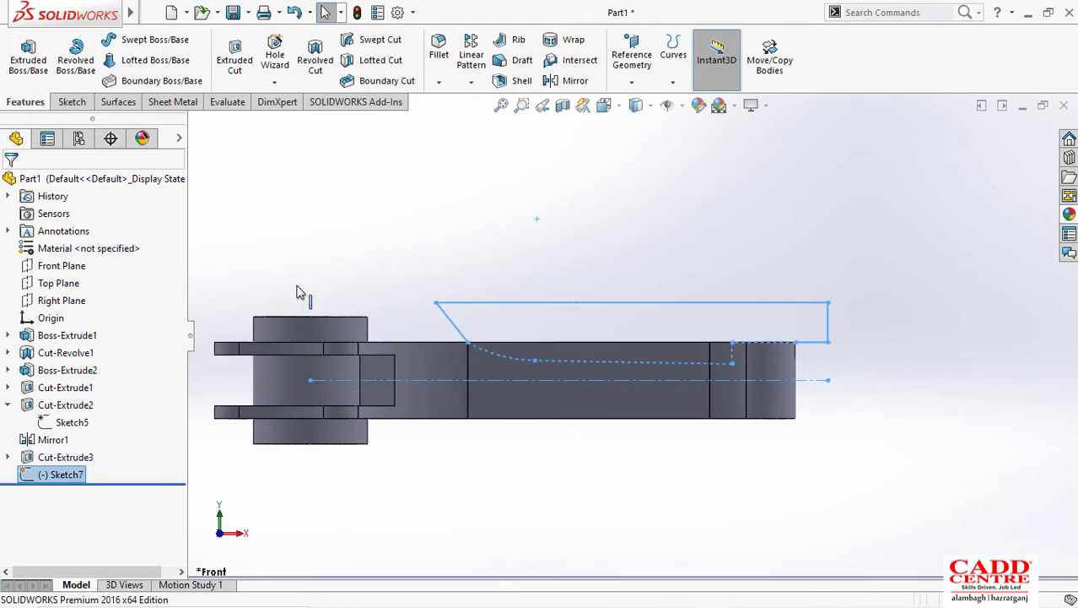
click(235, 57)
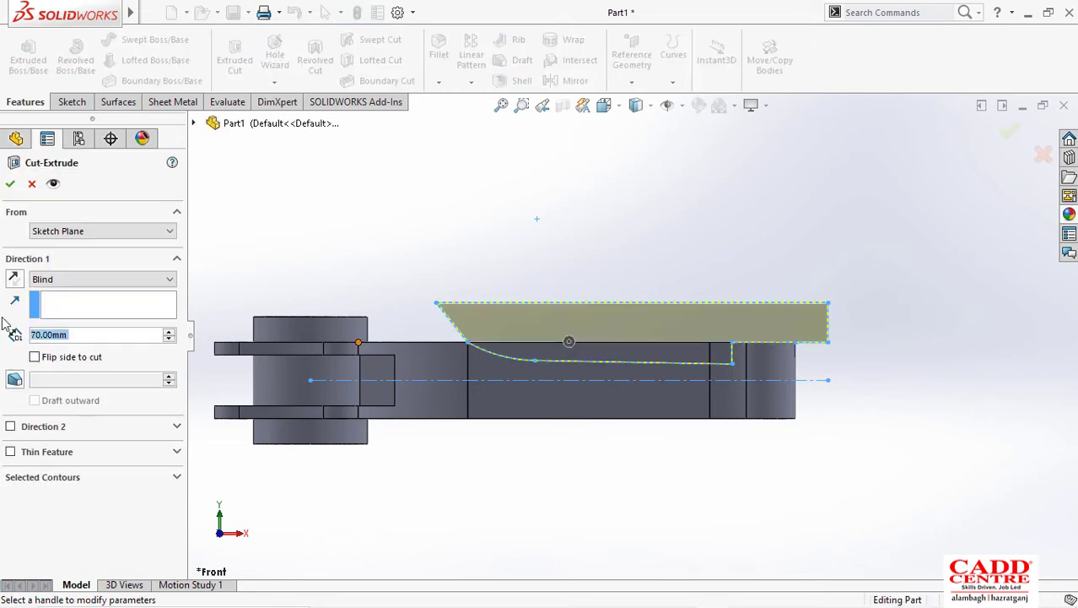
click(73, 280)
click(69, 314)
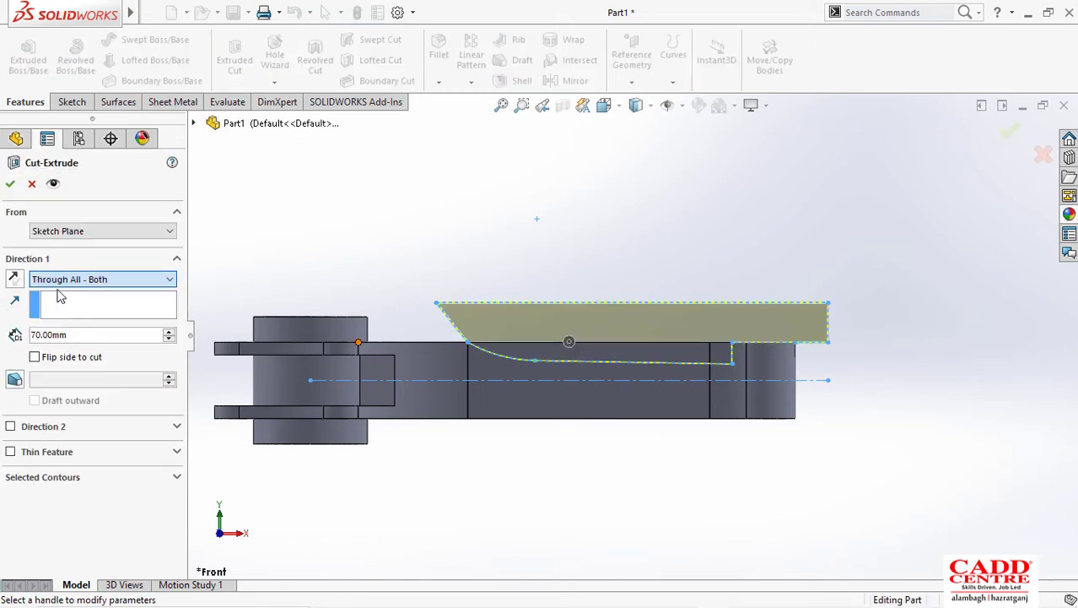
click(10, 184)
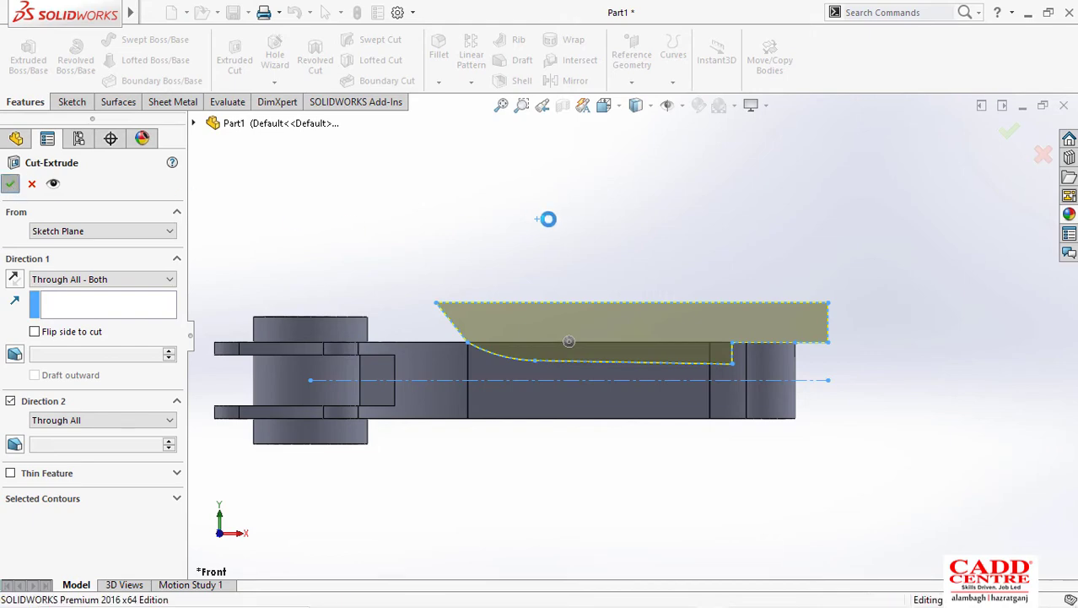
Step: Start a sketch on the small end's upper face and draw a circle of about 51 mm diameter concentric with its bore
middle_drag(595, 308, 598, 466)
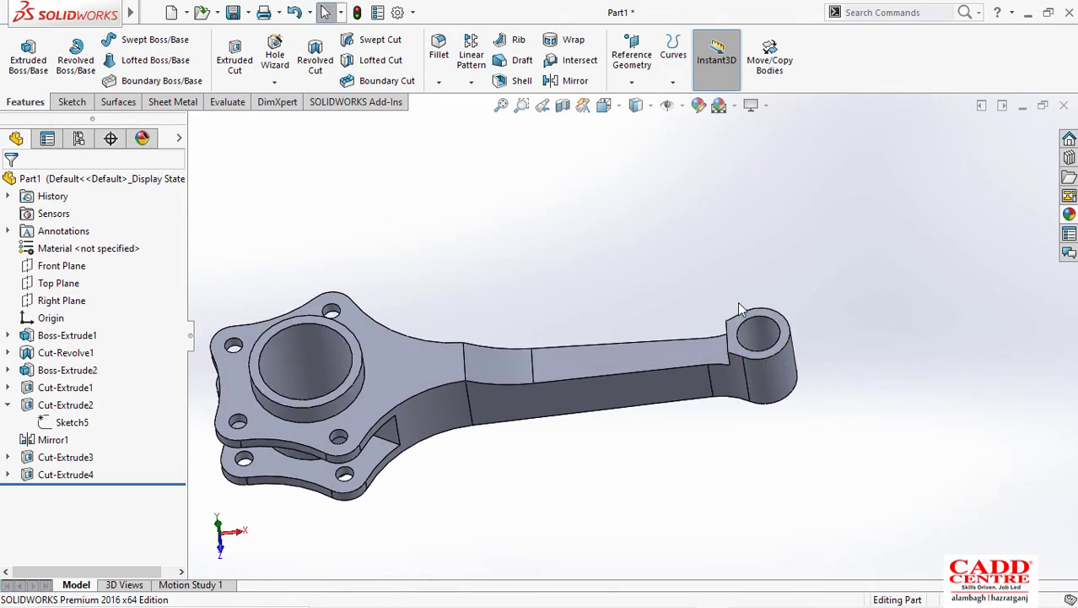
click(744, 337)
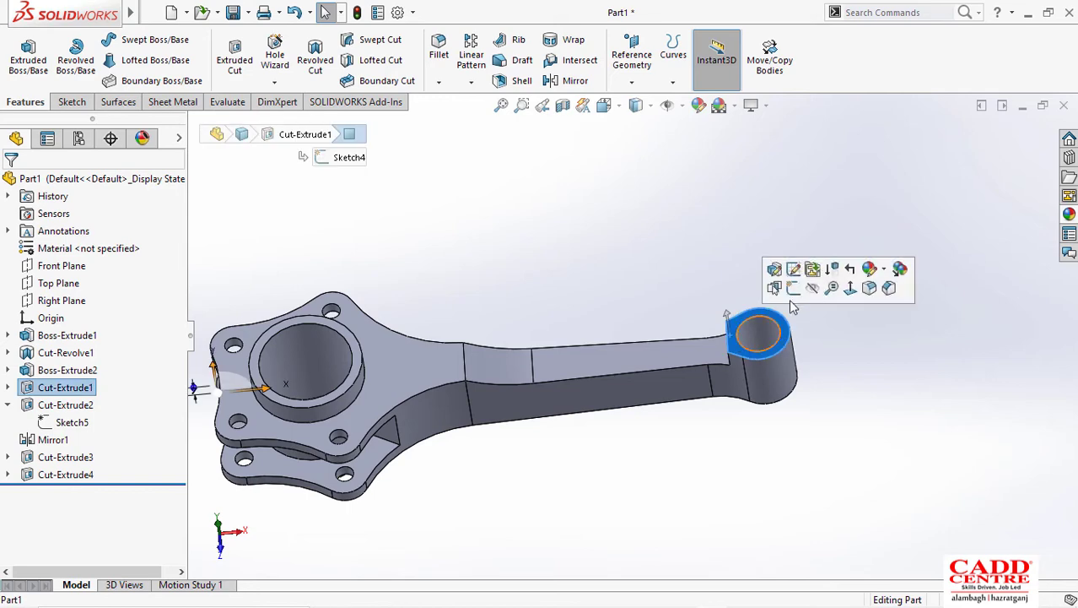
click(794, 288)
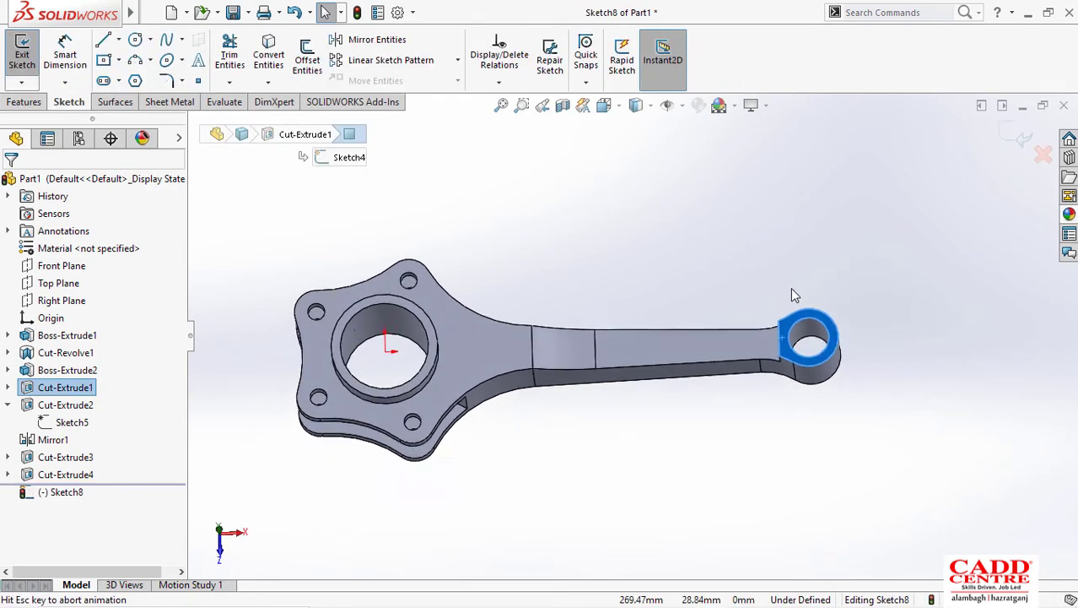
scroll(910, 315, down, 2)
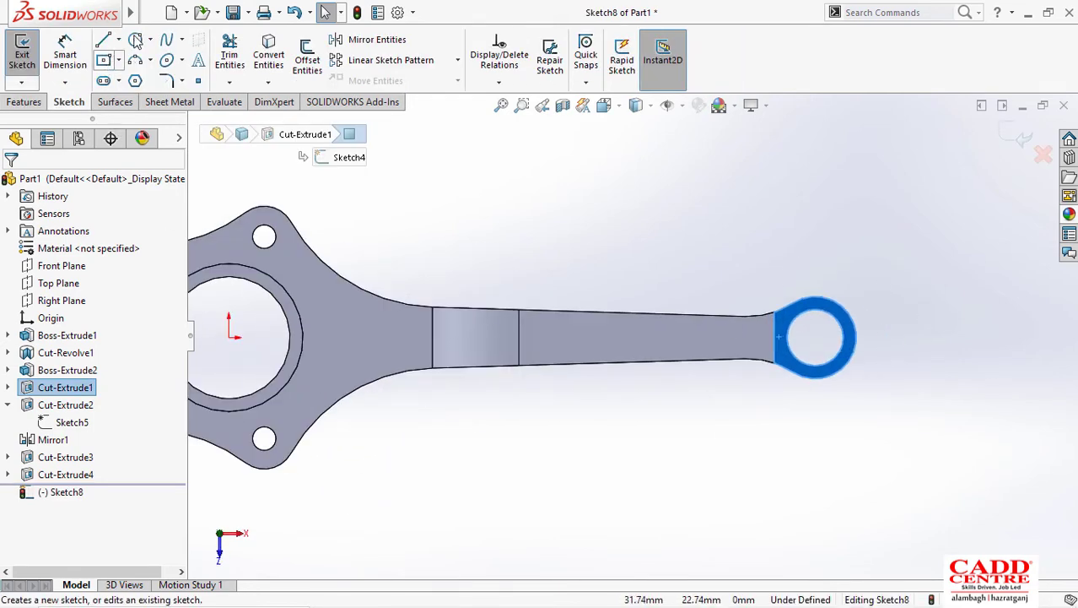
scroll(862, 327, down, 2)
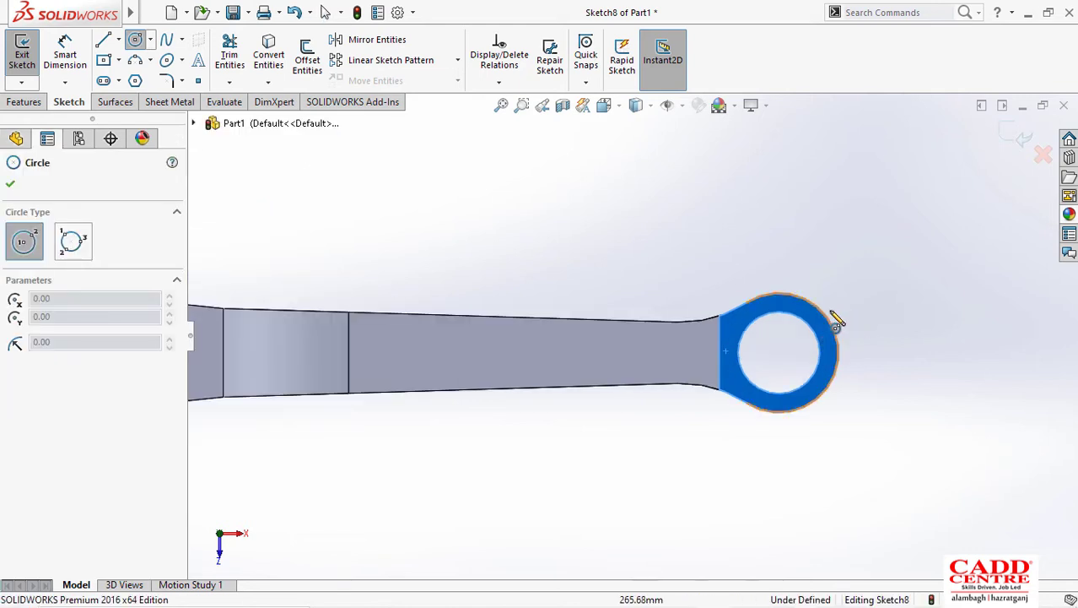
click(779, 352)
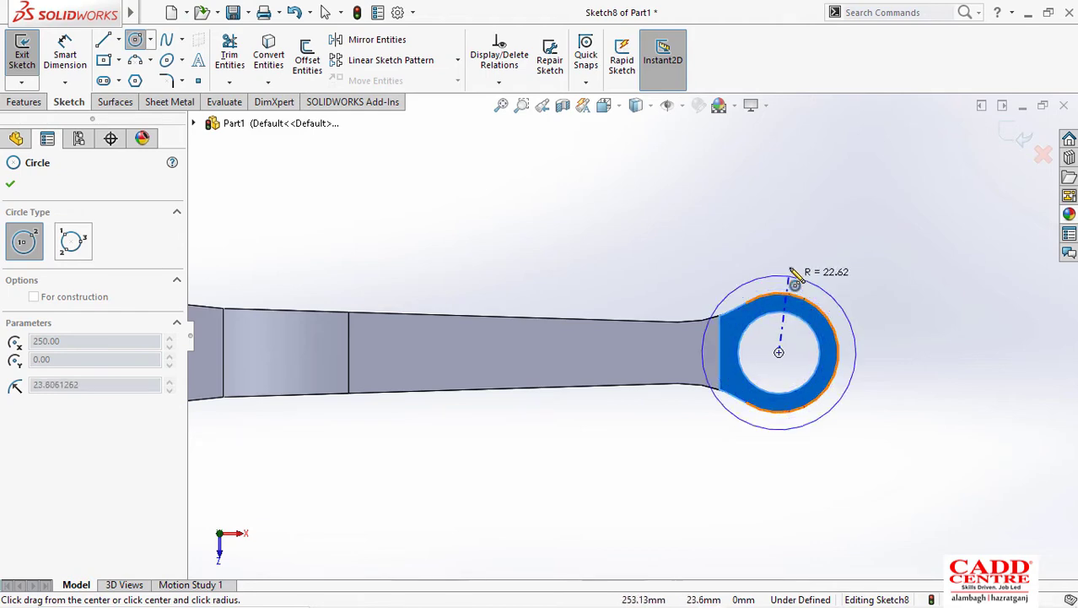
click(800, 269)
right_click(797, 272)
click(835, 279)
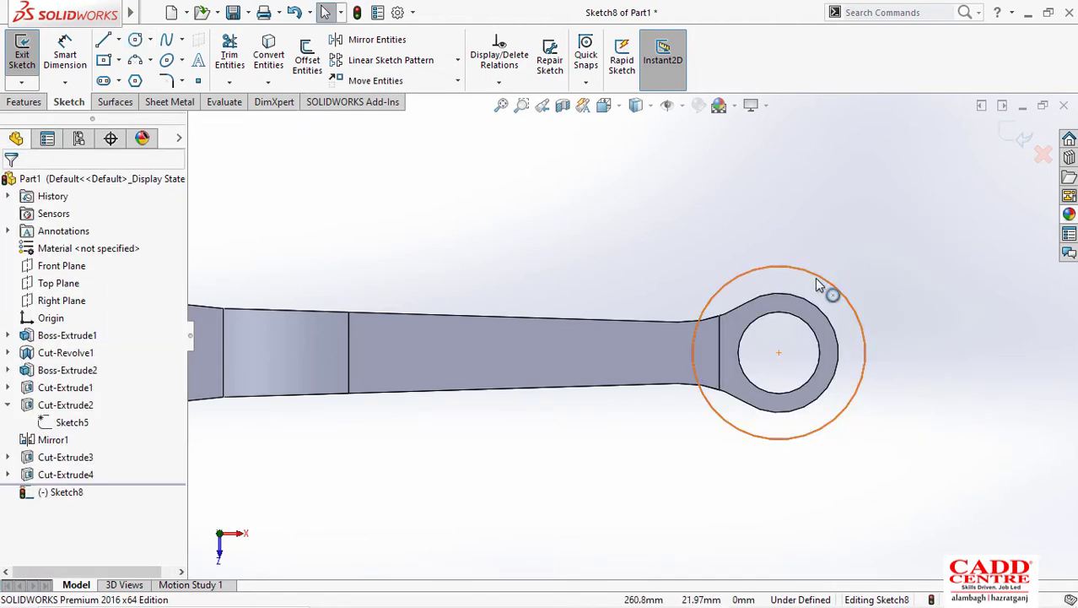
Step: Check the small end's outer diameter in the reference drawing, and return to the part sketch
key(super+Tab)
click(458, 168)
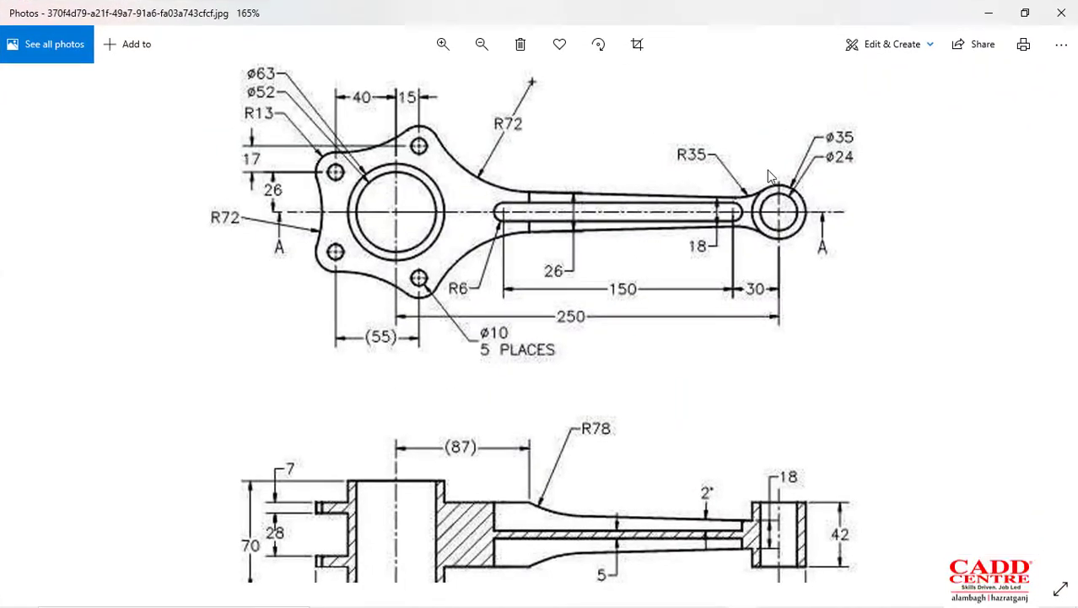
key(super+Tab)
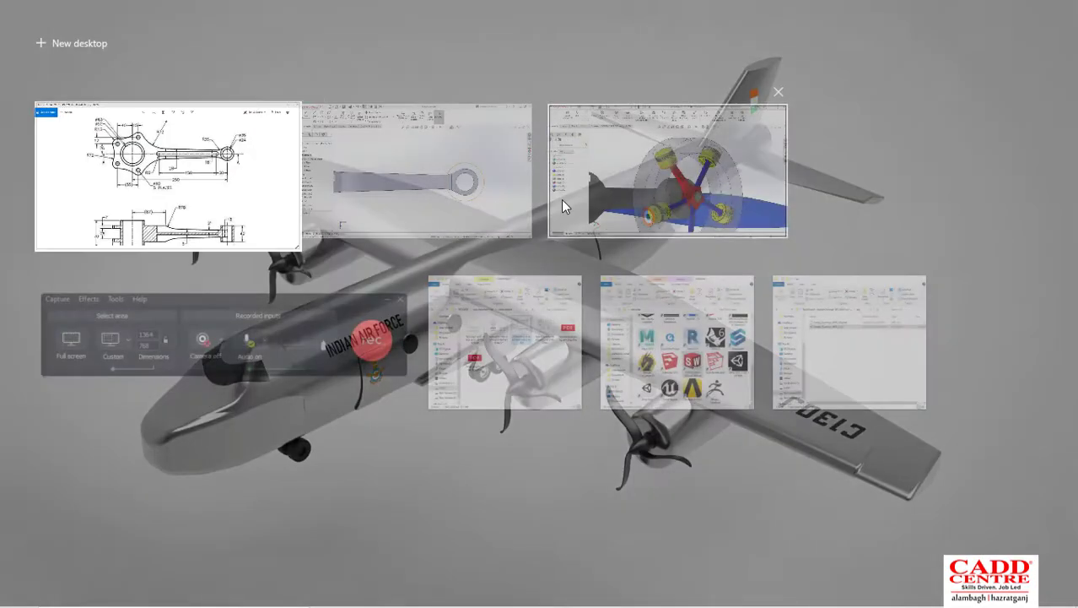
click(433, 187)
Step: Dimension the circle around the small end's bore to a diameter of 35 mm
right_drag(673, 244, 662, 177)
click(850, 257)
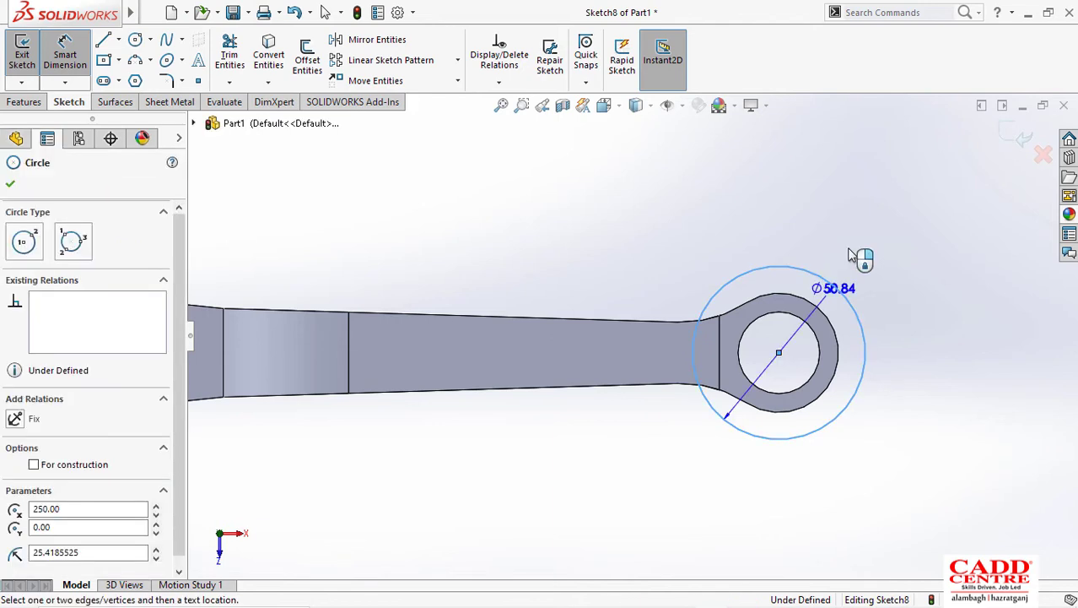
click(896, 266)
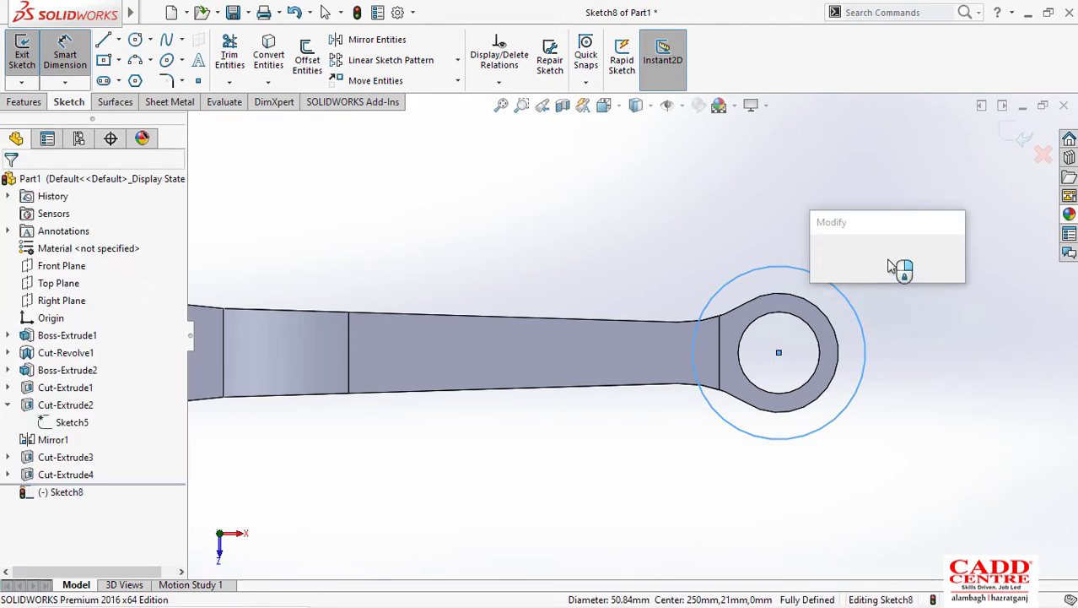
key(Return)
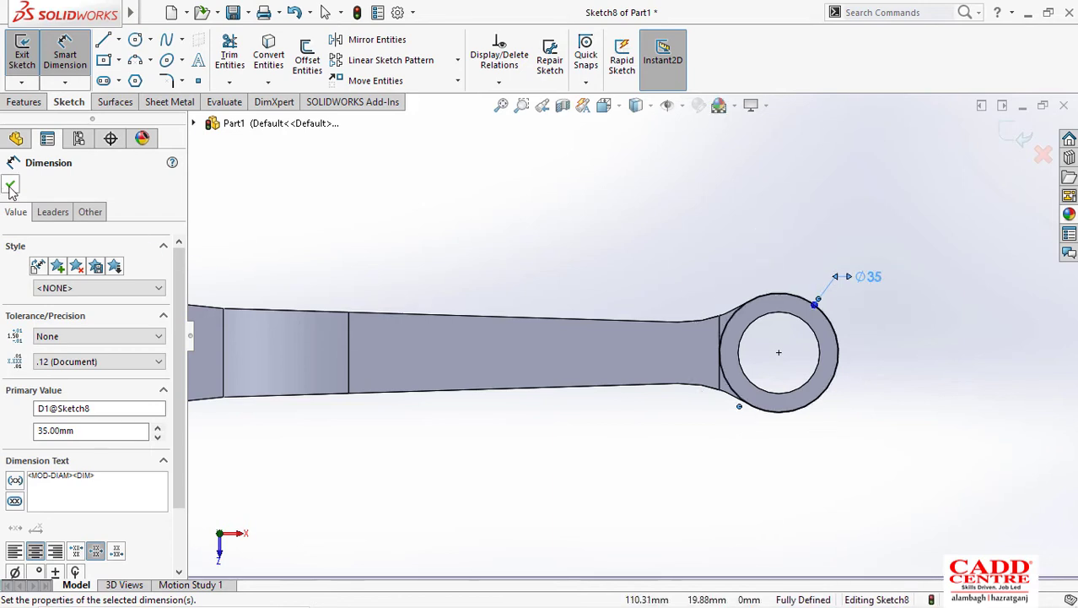
click(10, 187)
Step: Draw a concentric circle of 12 mm radius on the small end's bore edge, and finish the sketch
click(135, 40)
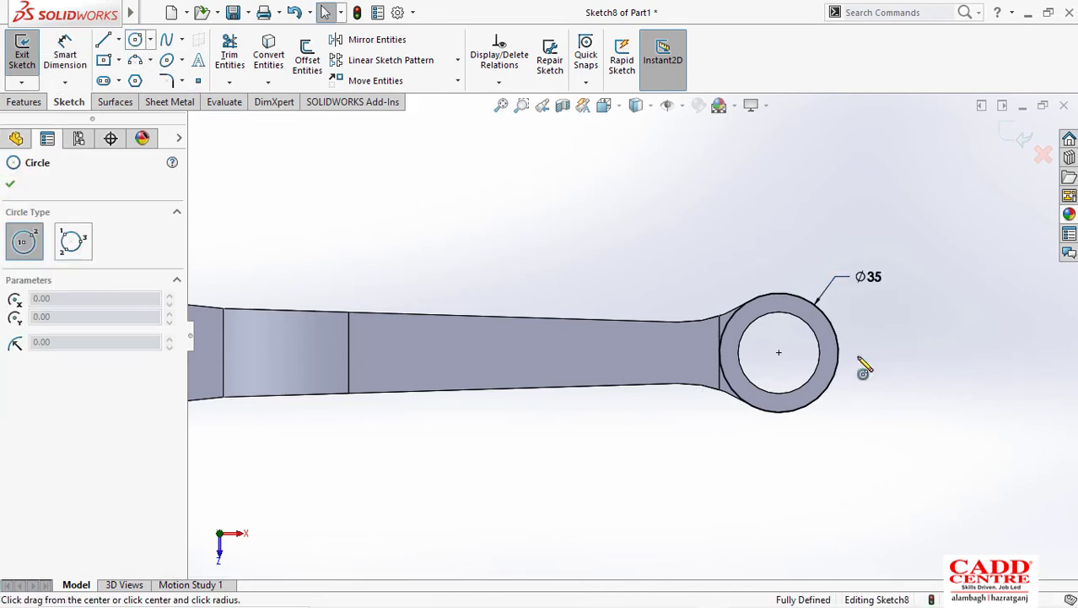
click(779, 351)
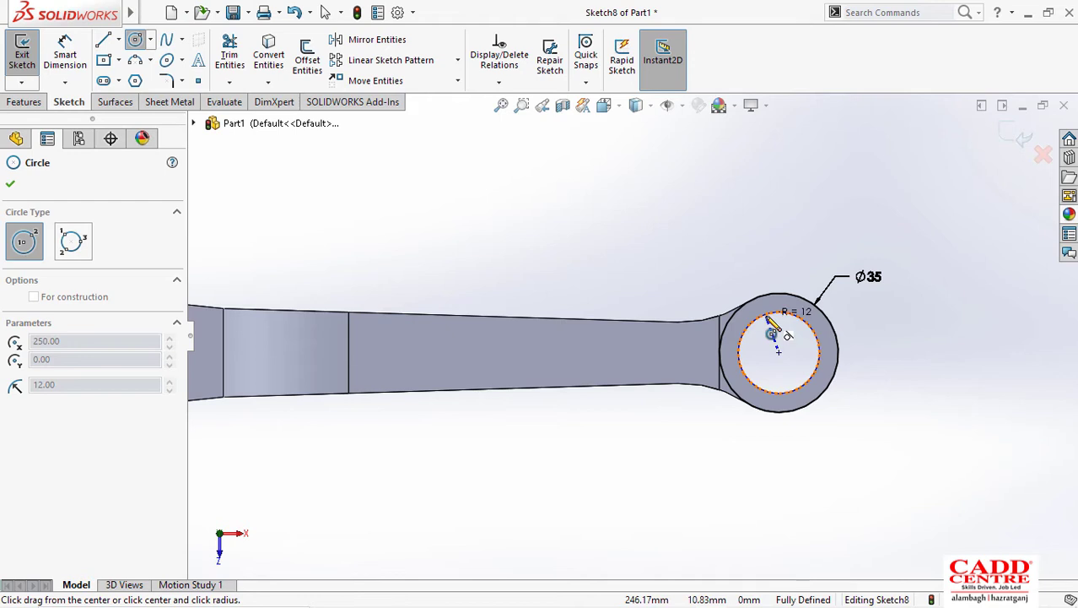
click(770, 319)
right_click(808, 181)
click(852, 186)
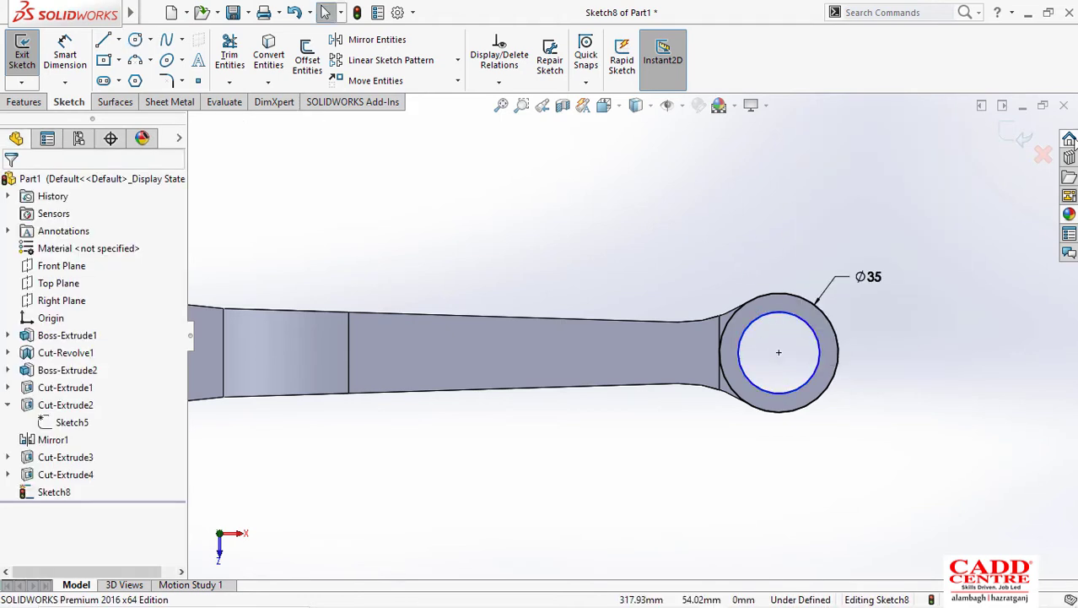
click(1020, 135)
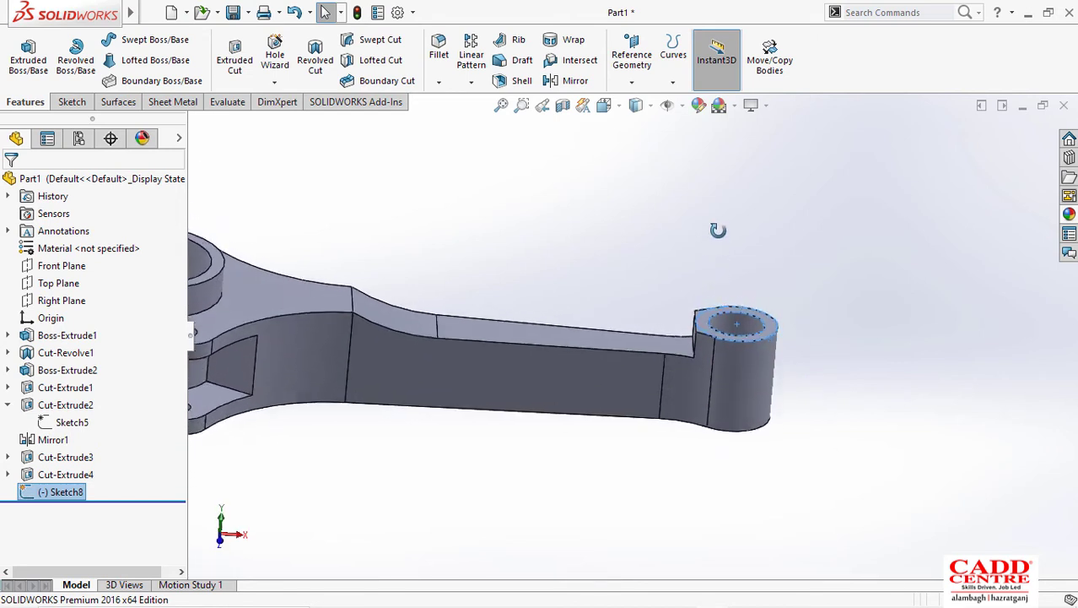
Step: Try an Extruded Cut of the small end's ring sketch up to the vertex at the foot of the boss step
scroll(712, 333, down, 1)
middle_drag(711, 333, 706, 281)
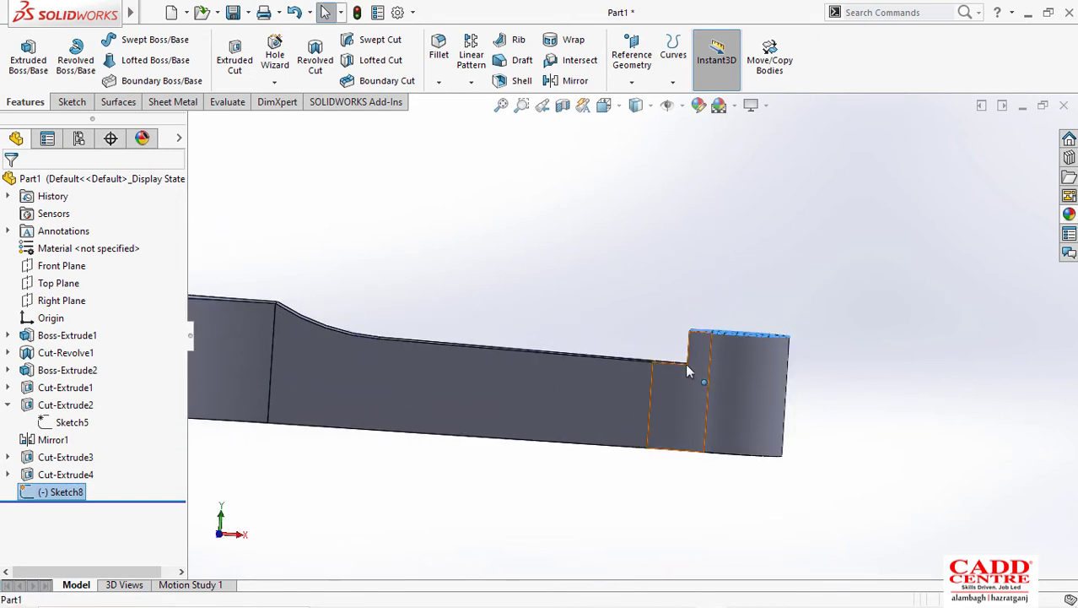
click(237, 66)
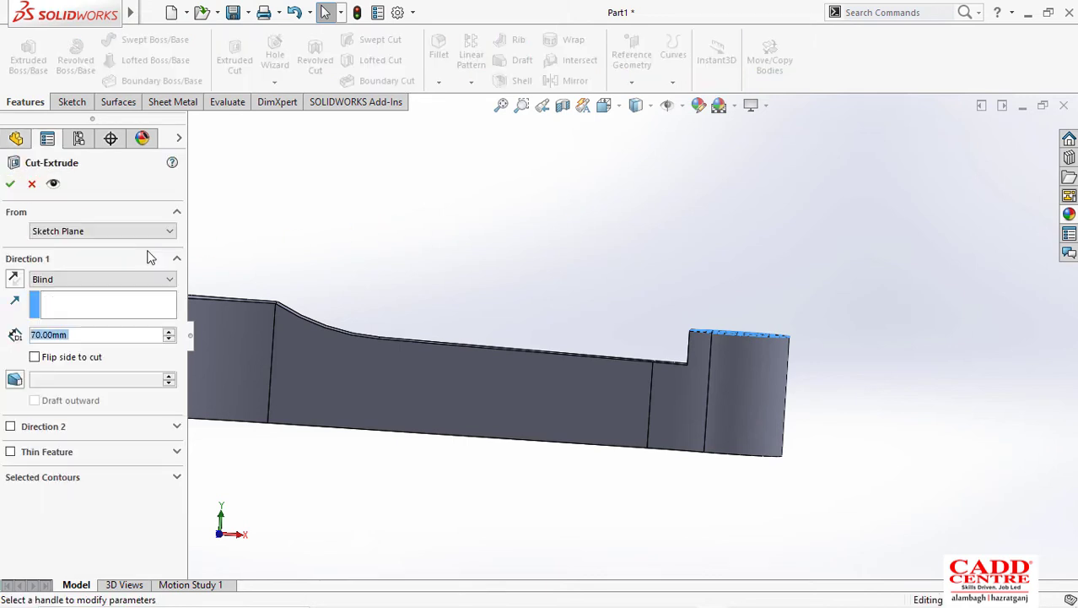
click(124, 281)
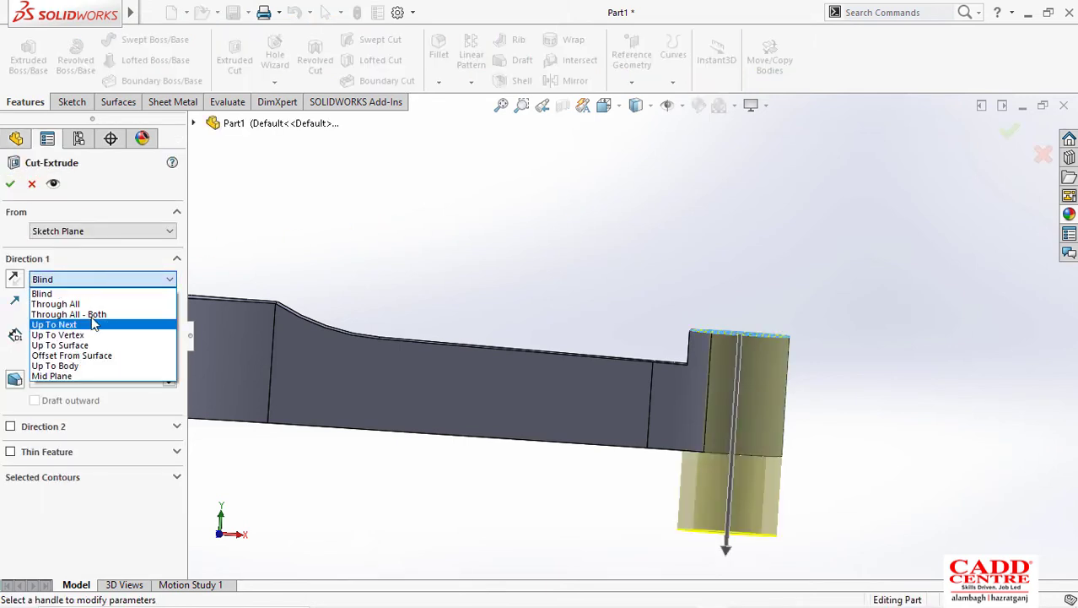
click(84, 336)
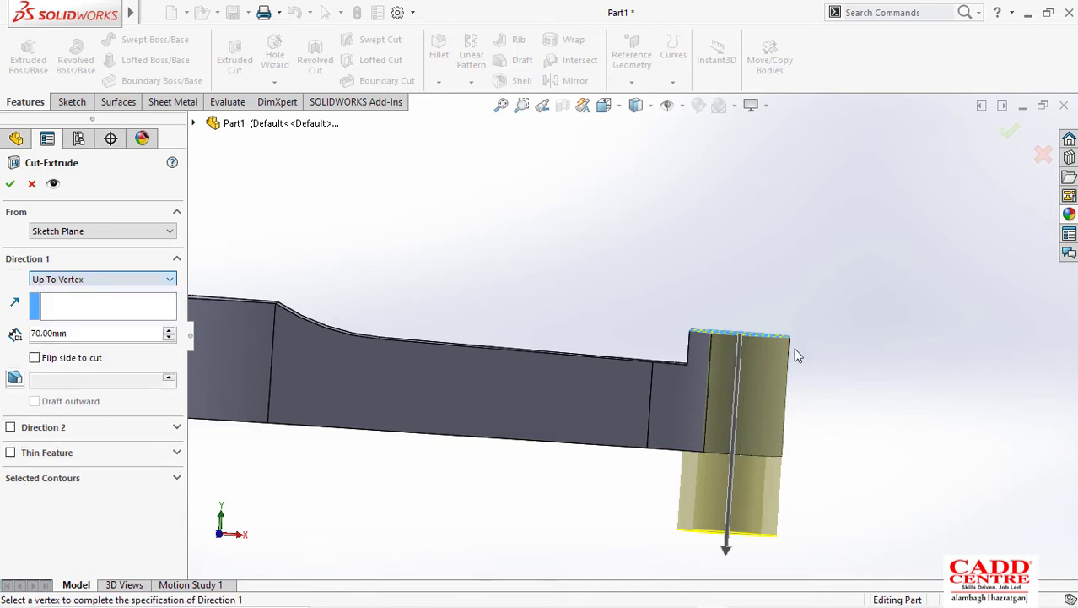
click(688, 366)
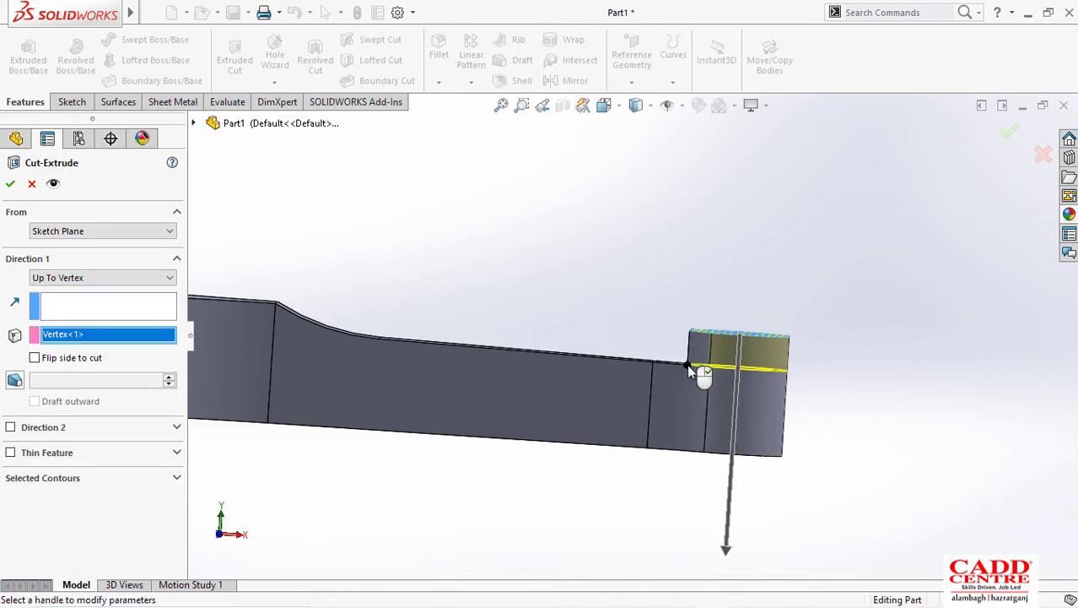
click(8, 182)
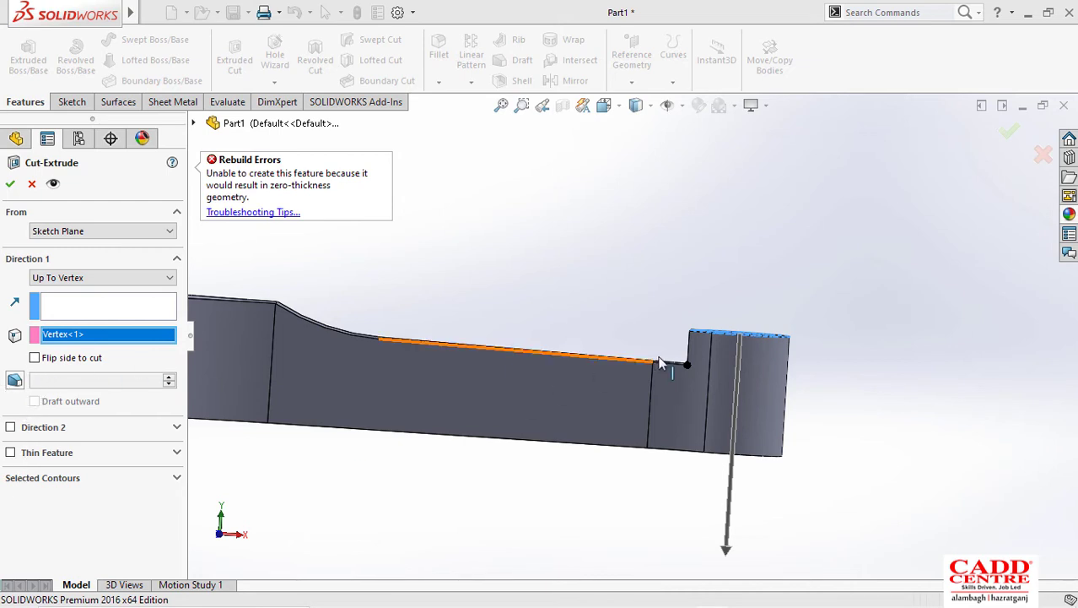
Step: Try the ring cut with Up To Next and with Up To Surface on the shank's thinned upper face, and cancel the feature
scroll(667, 380, down, 2)
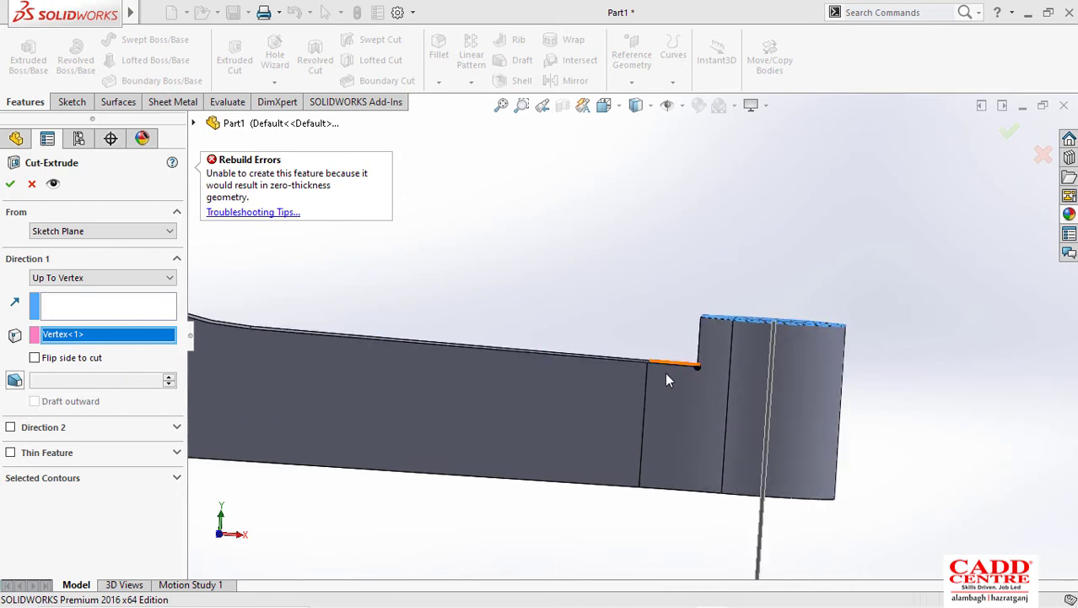
click(69, 281)
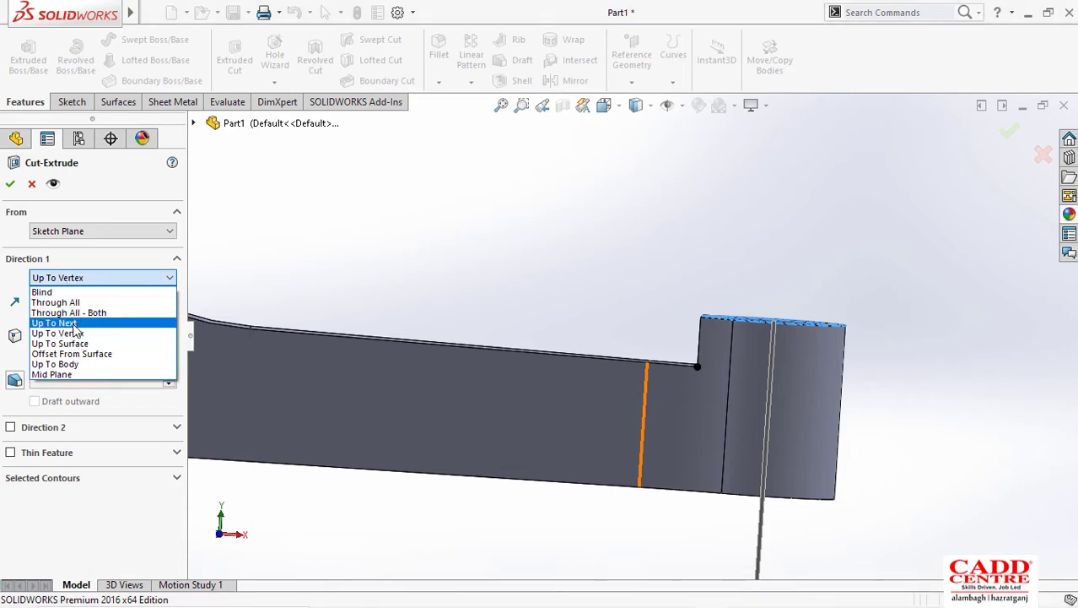
click(72, 323)
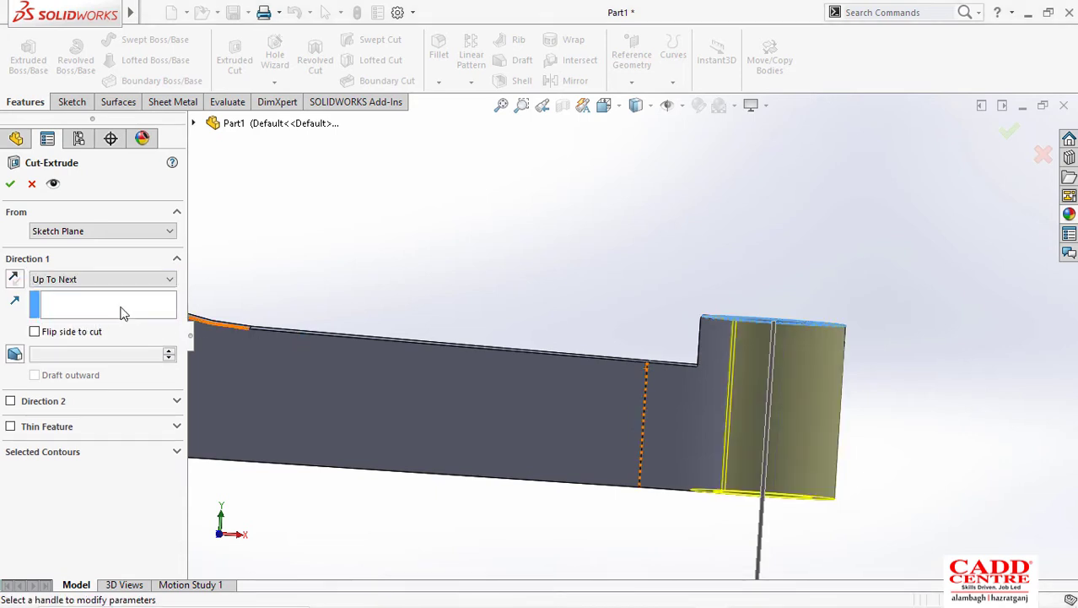
click(101, 280)
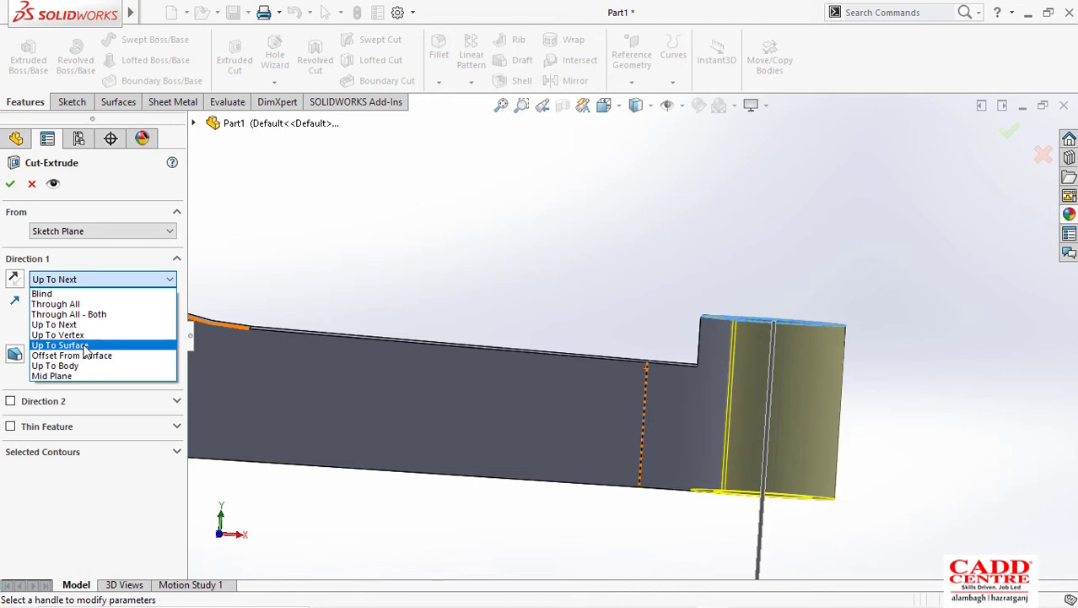
click(85, 347)
middle_drag(654, 390, 638, 451)
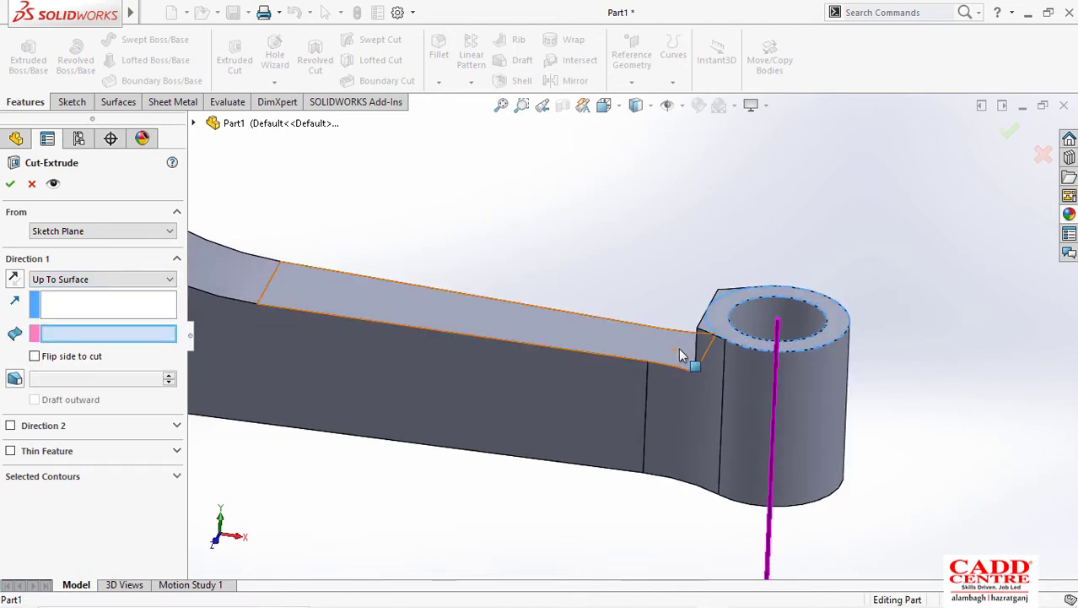
click(10, 184)
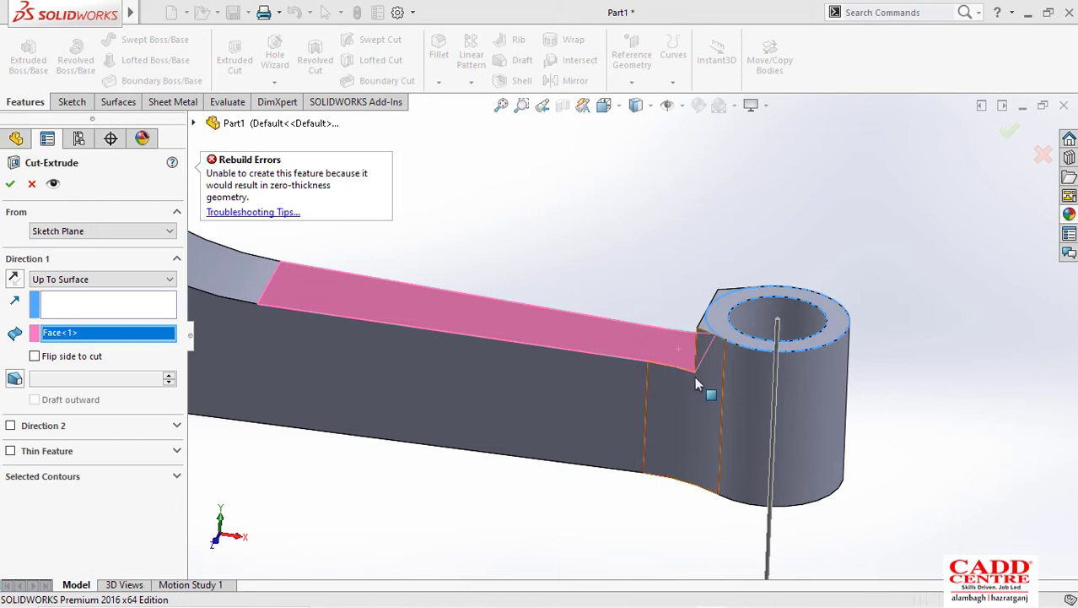
scroll(693, 378, up, 1)
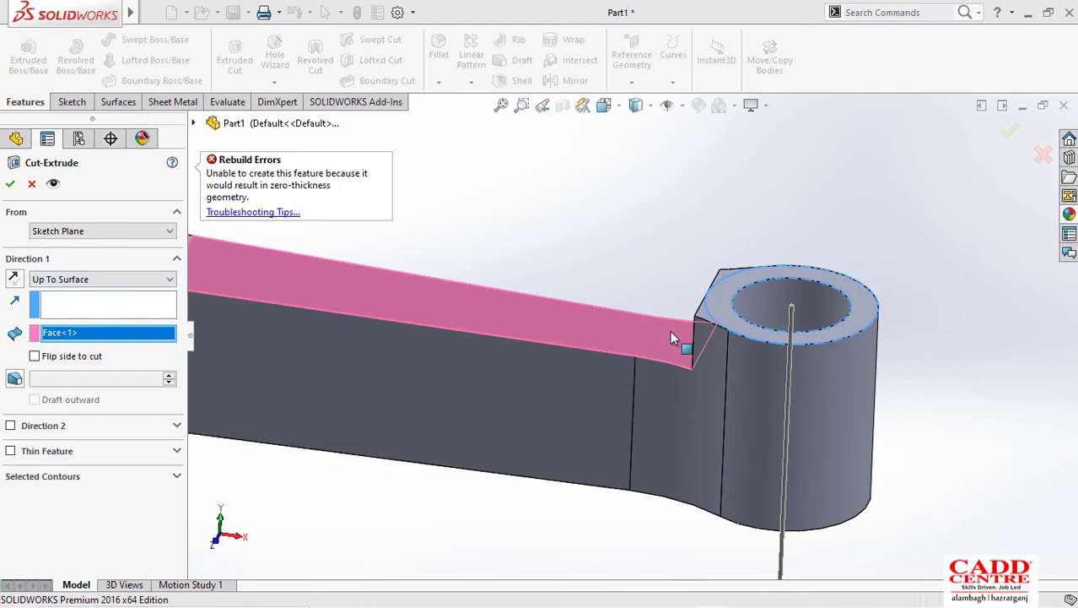
middle_drag(670, 330, 696, 259)
click(32, 184)
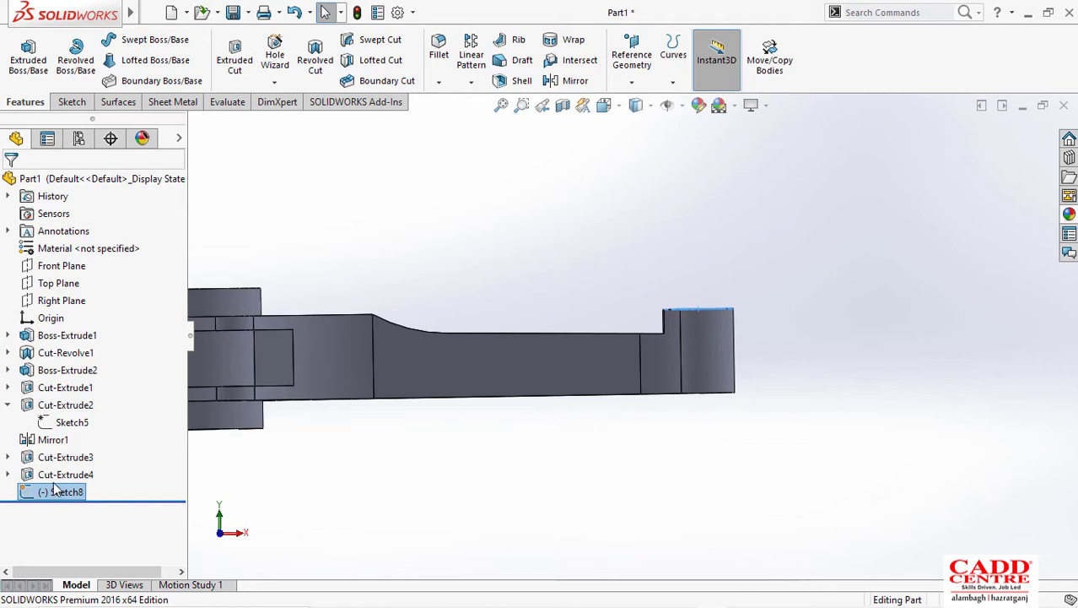
Step: Open the shank cut's profile sketch, measure the vertical step beside the small end, and leave the sketch
click(8, 475)
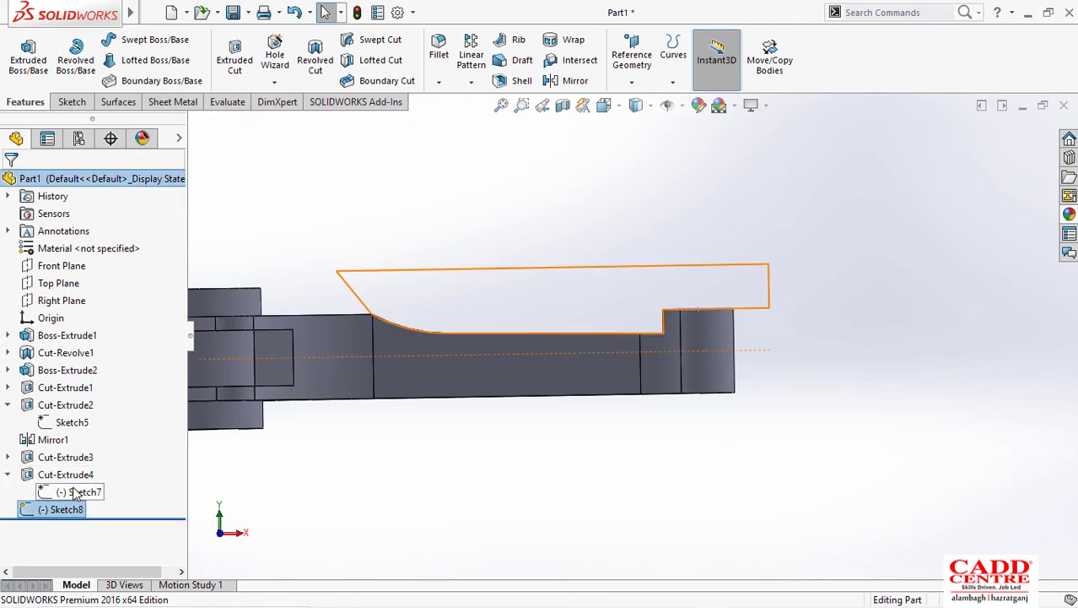
right_click(75, 493)
click(89, 309)
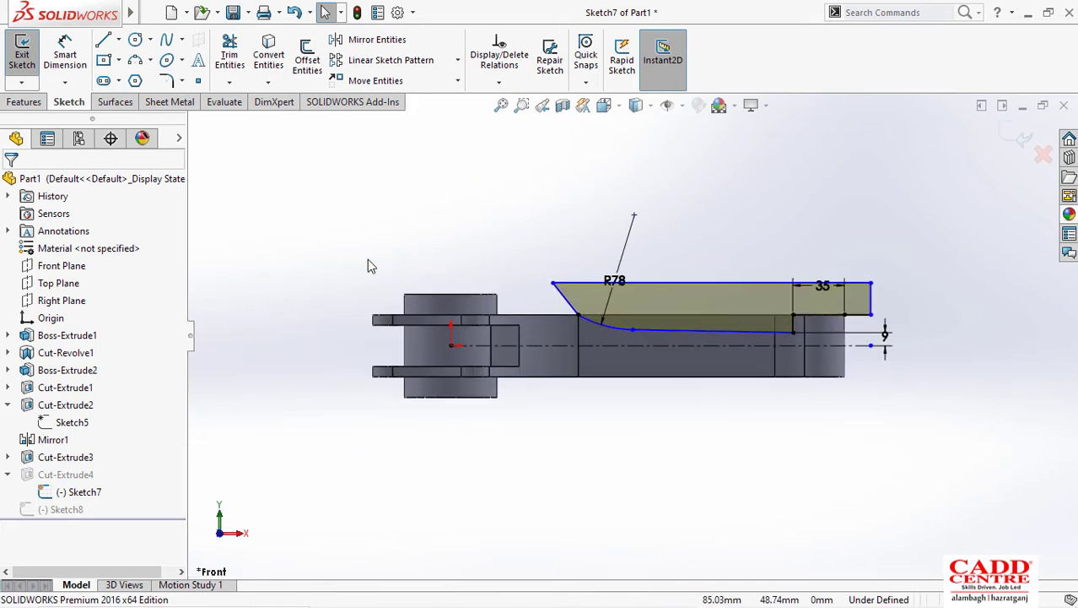
scroll(883, 327, down, 3)
right_drag(950, 281, 947, 244)
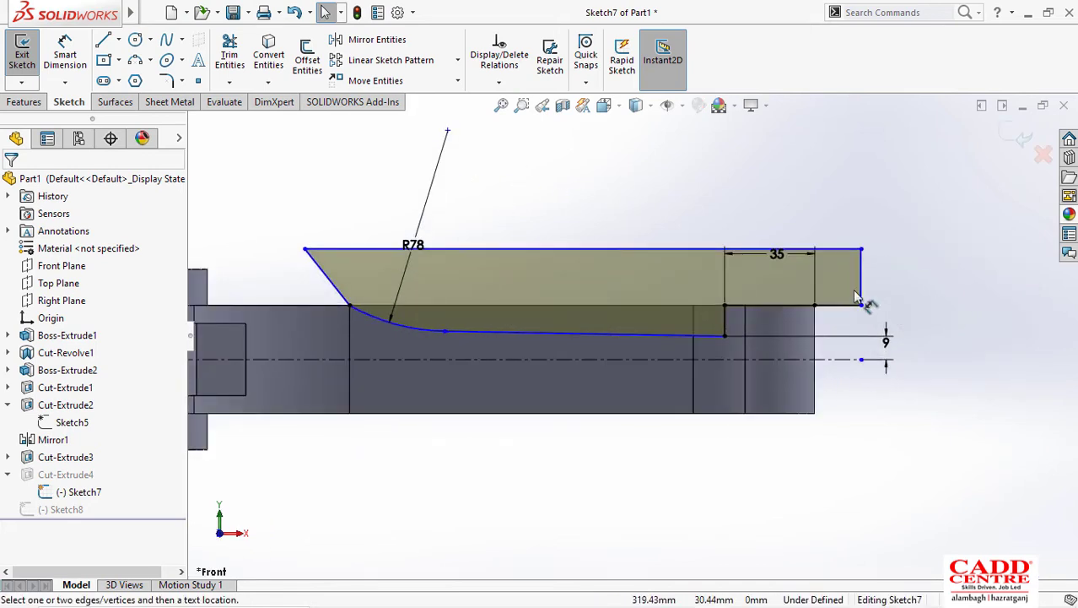
click(750, 324)
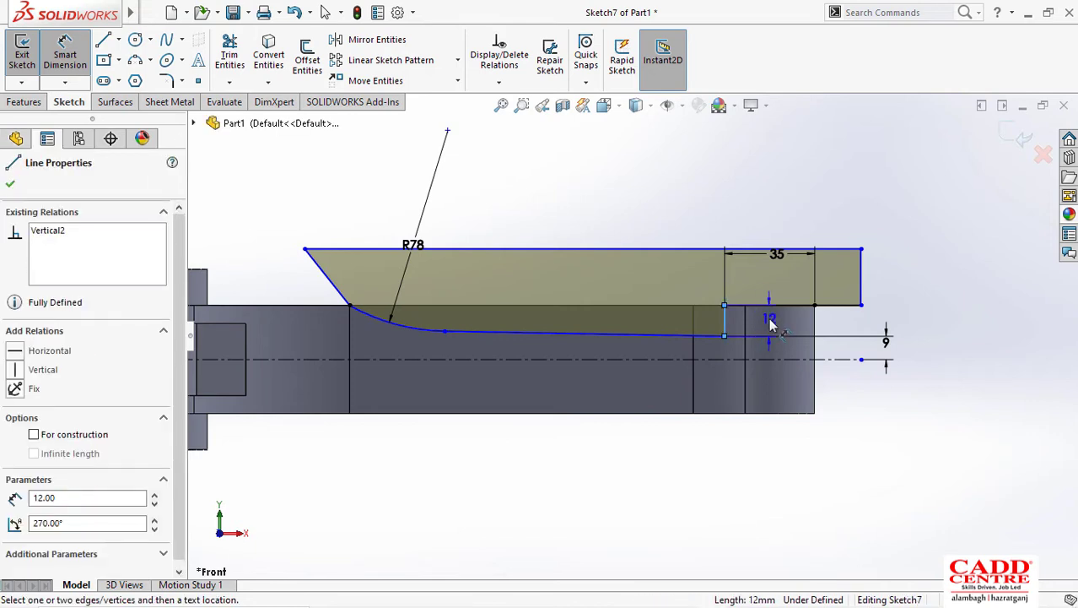
key(Escape)
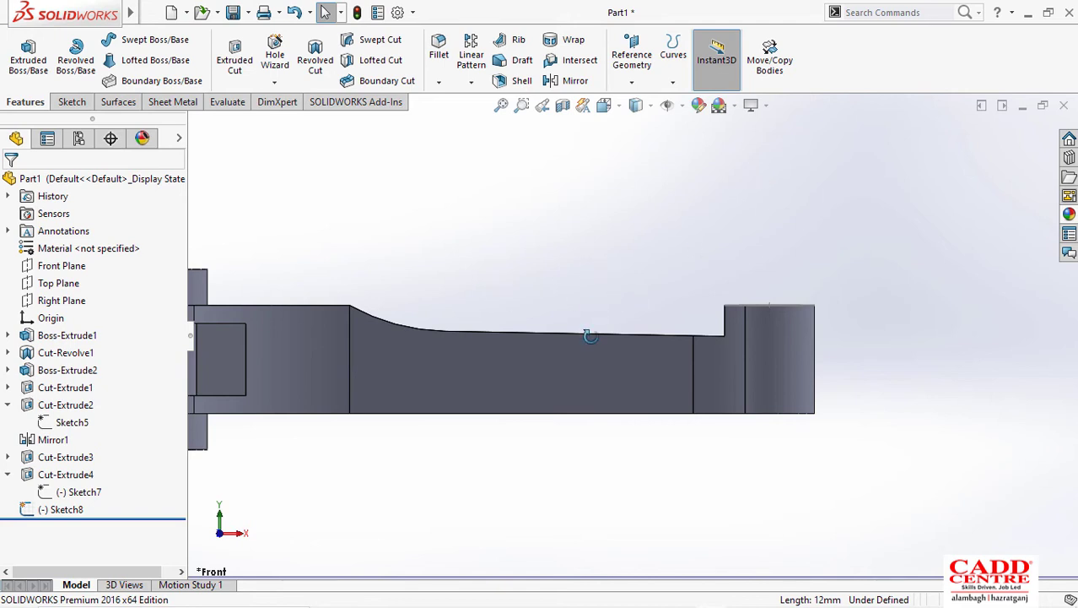
Step: Try a Blind Extruded Cut of the small end's ring sketch to a depth of 12 mm, and cancel it
click(71, 510)
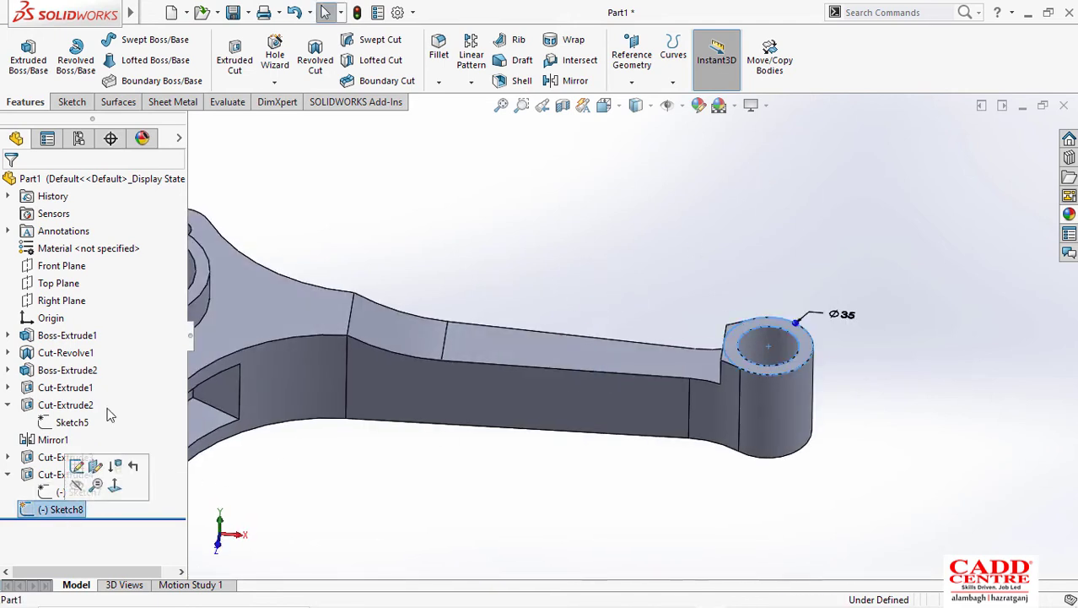
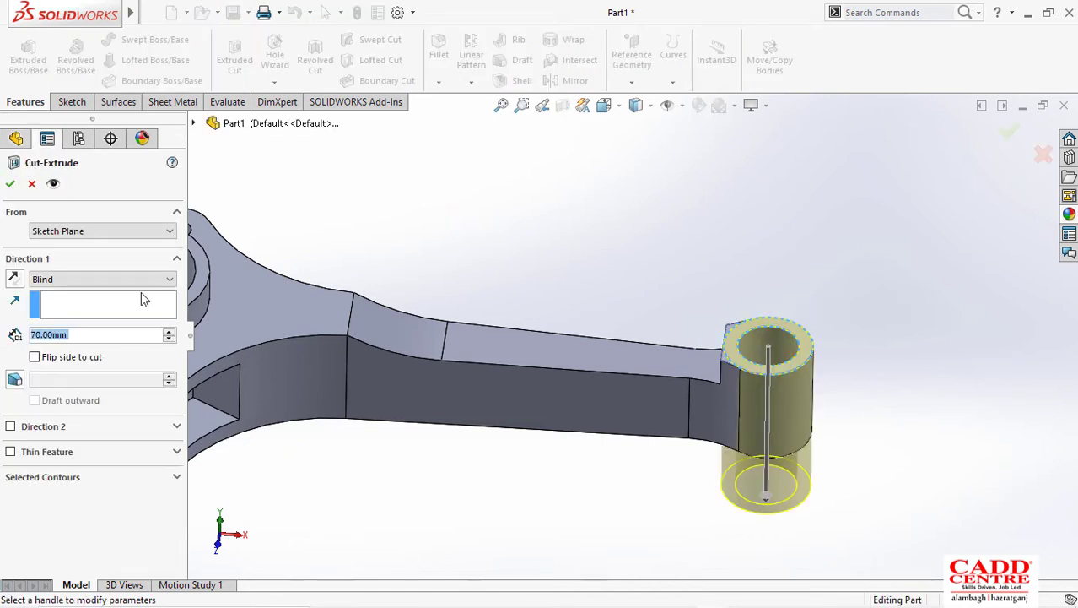
text(12)
key(Return)
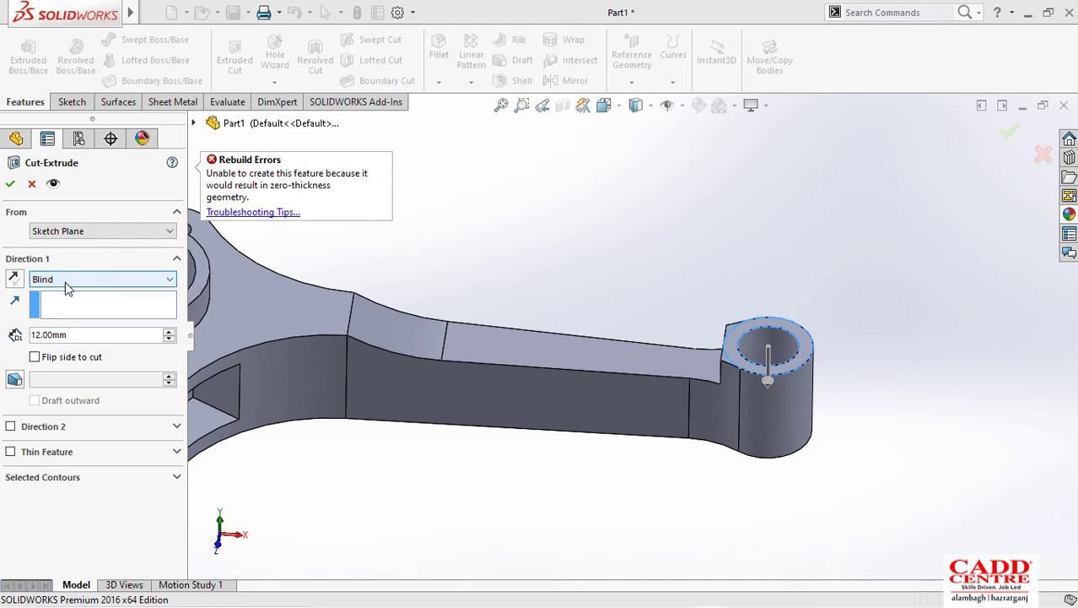
click(32, 183)
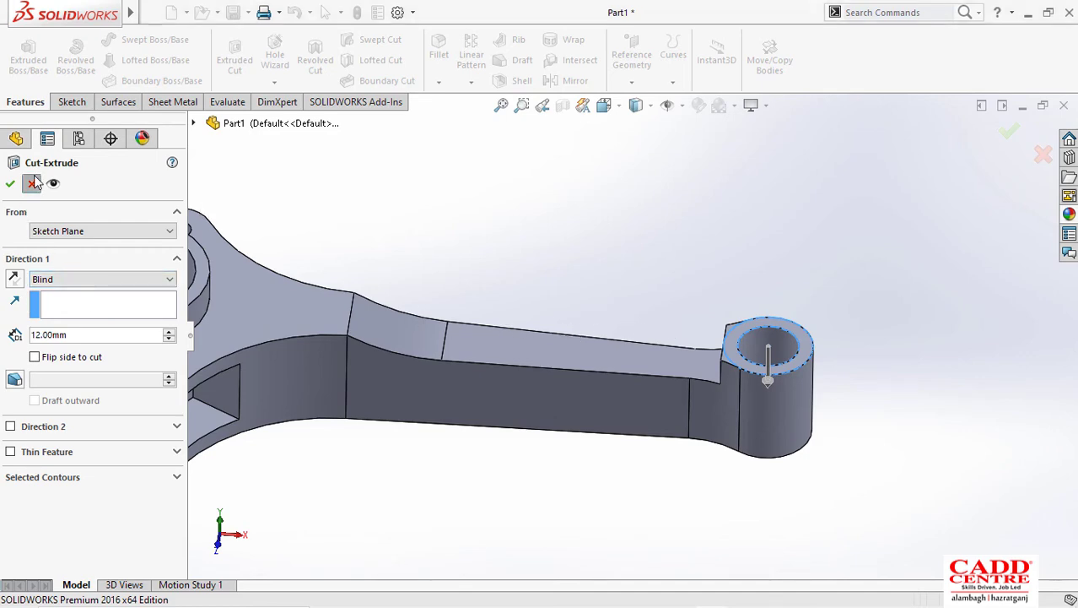
Step: Edit the small end's ring sketch, delete the 35 mm diameter dimension from the outer circle, and exit the sketch
right_click(53, 513)
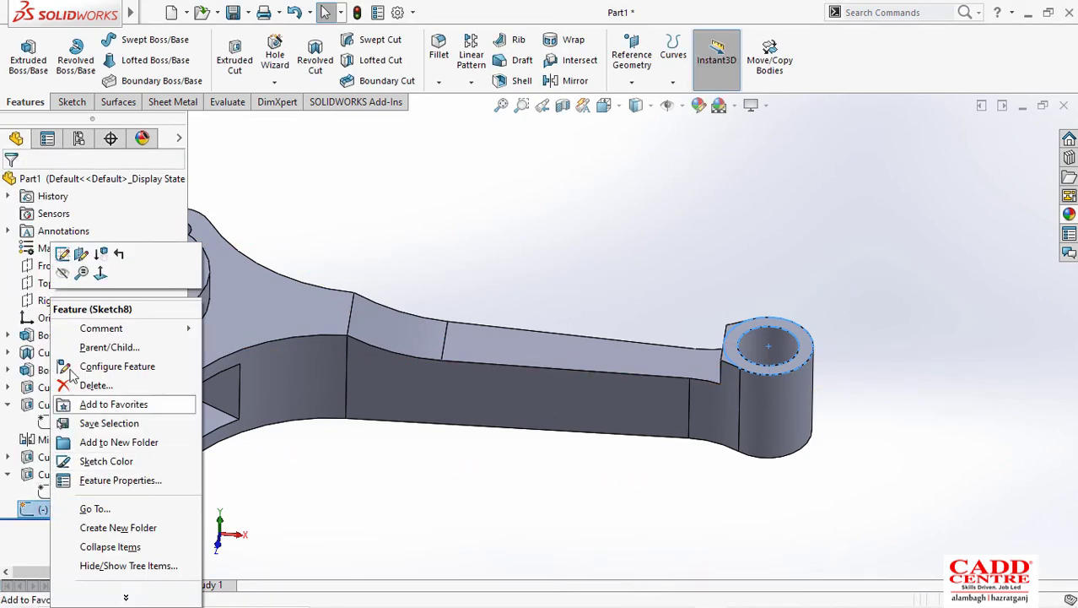
click(68, 267)
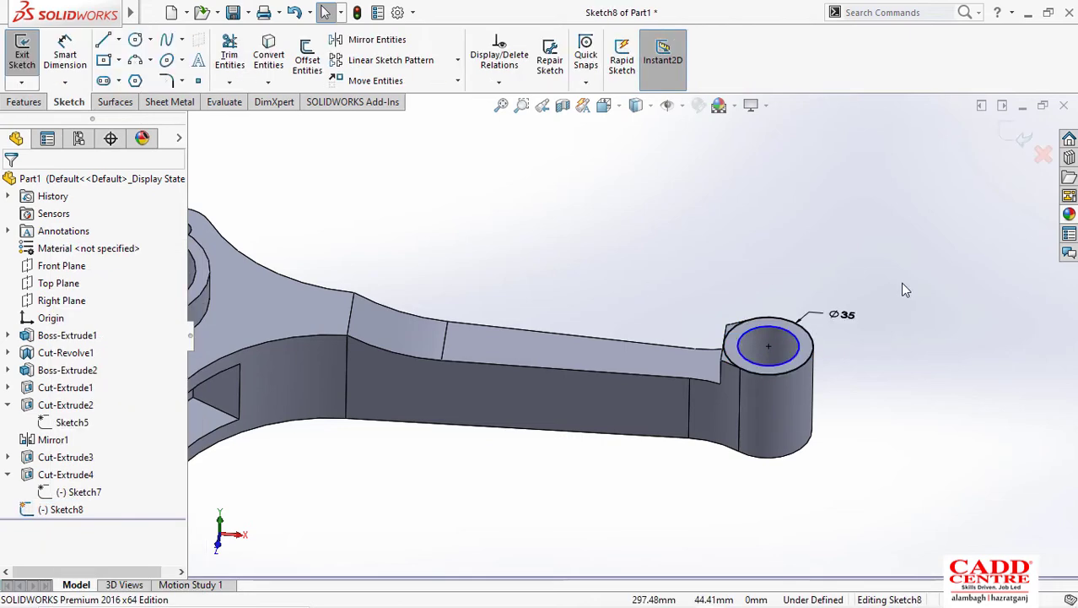
scroll(900, 282, down, 5)
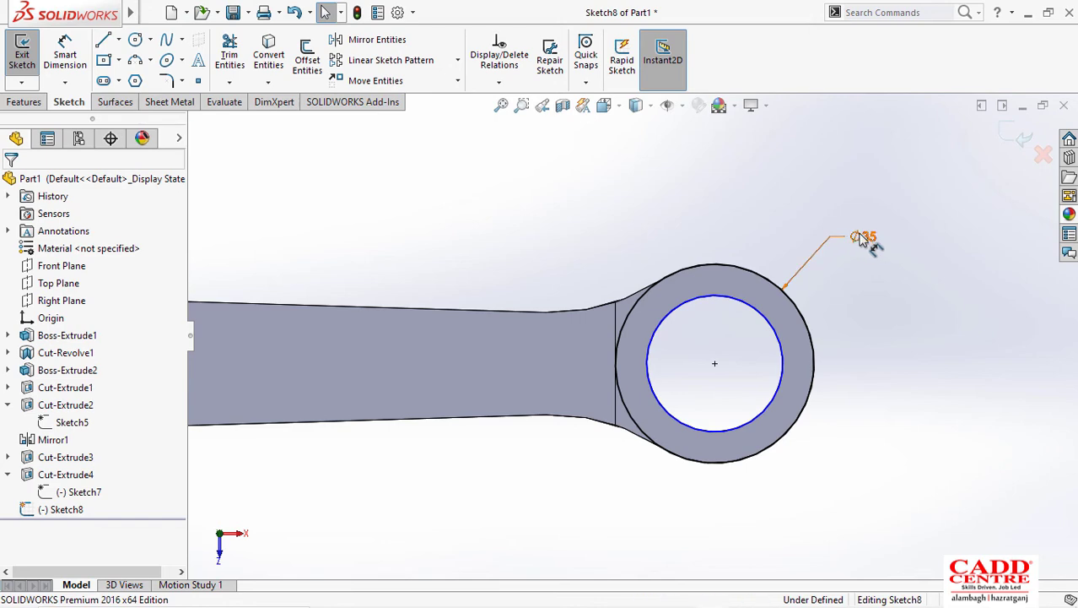
click(863, 238)
right_click(862, 239)
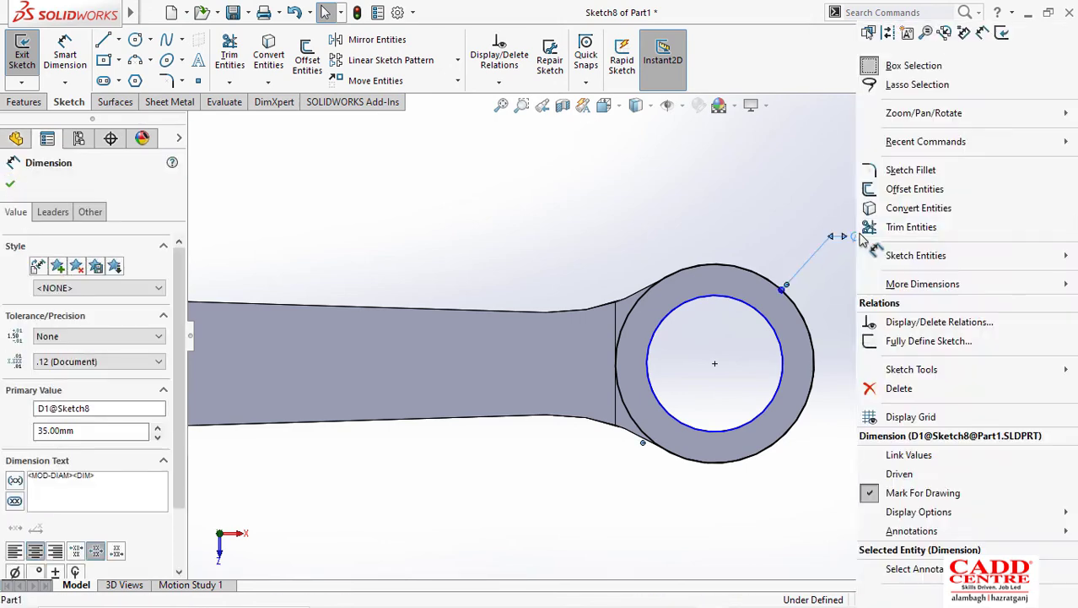
click(901, 389)
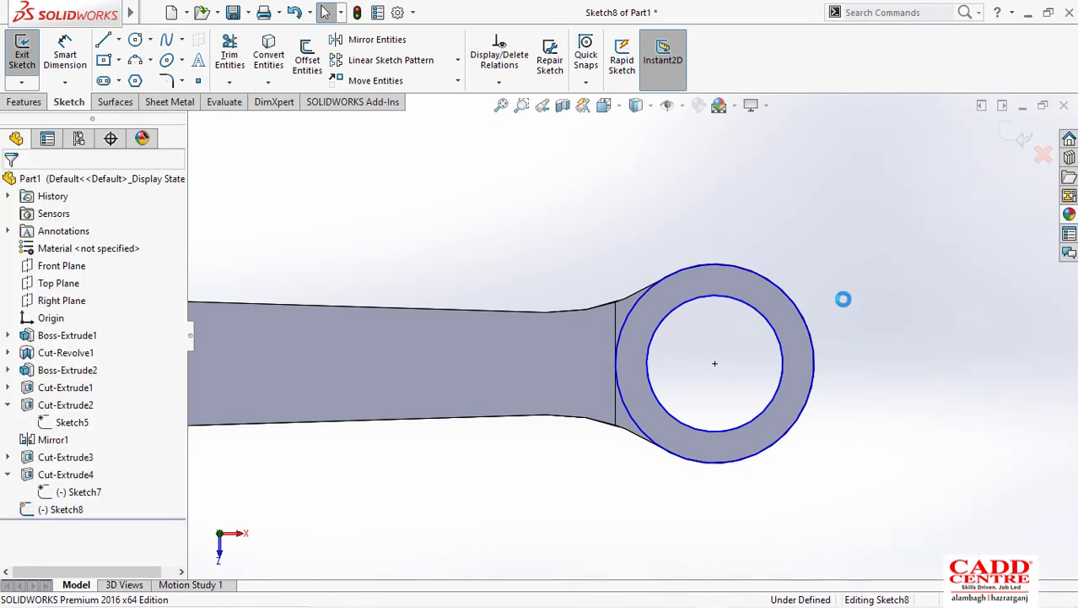
click(1017, 134)
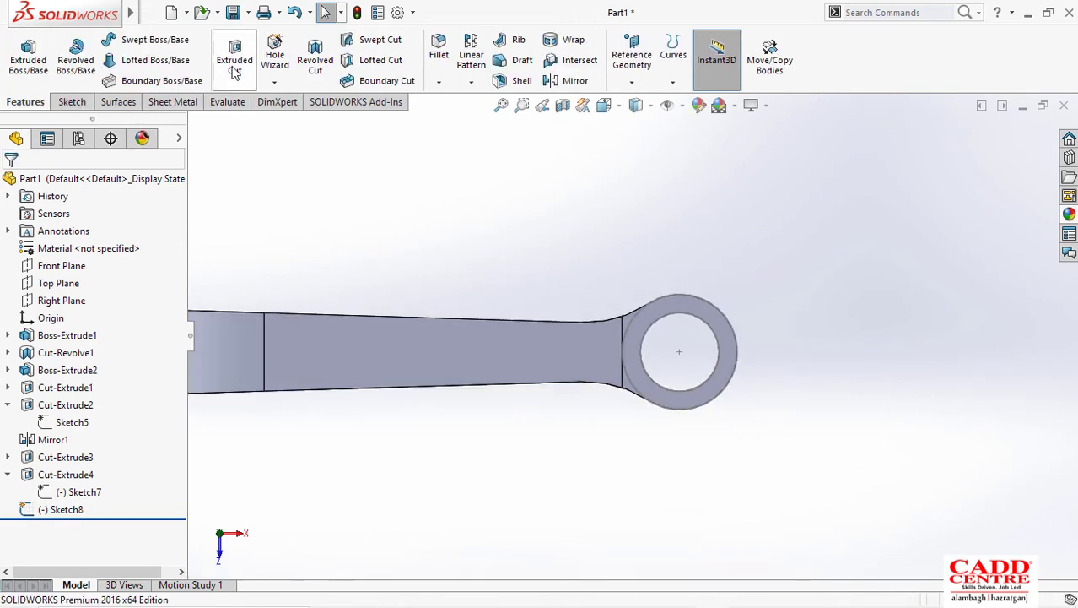
Step: Try a Blind Extruded Cut 12 mm deep on the inner-circle and ring regions of the small end's sketch, and cancel the feature
click(234, 59)
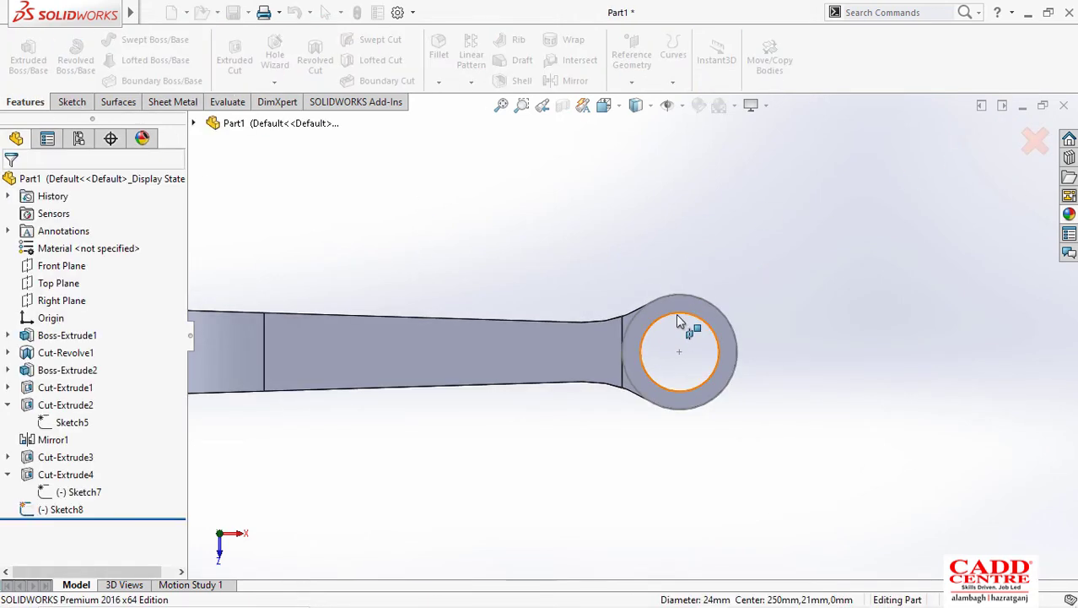
click(679, 320)
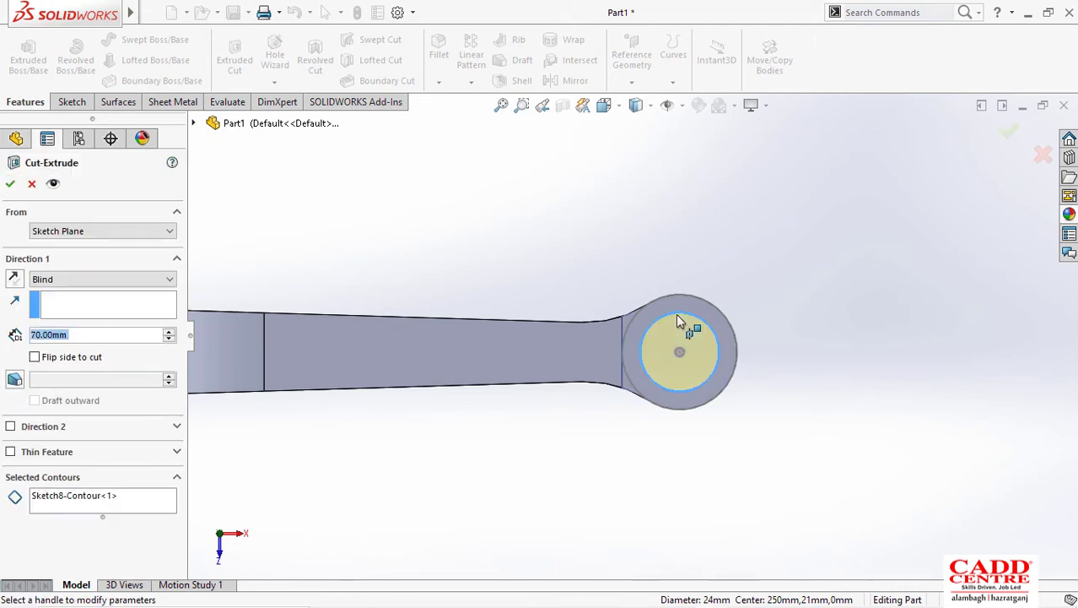
click(149, 496)
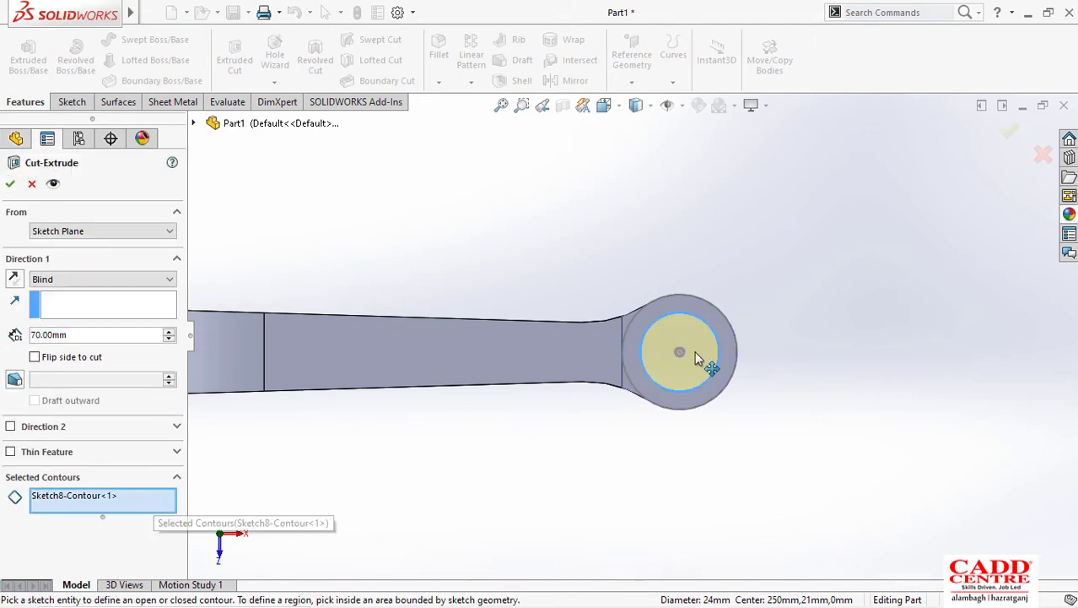
click(692, 314)
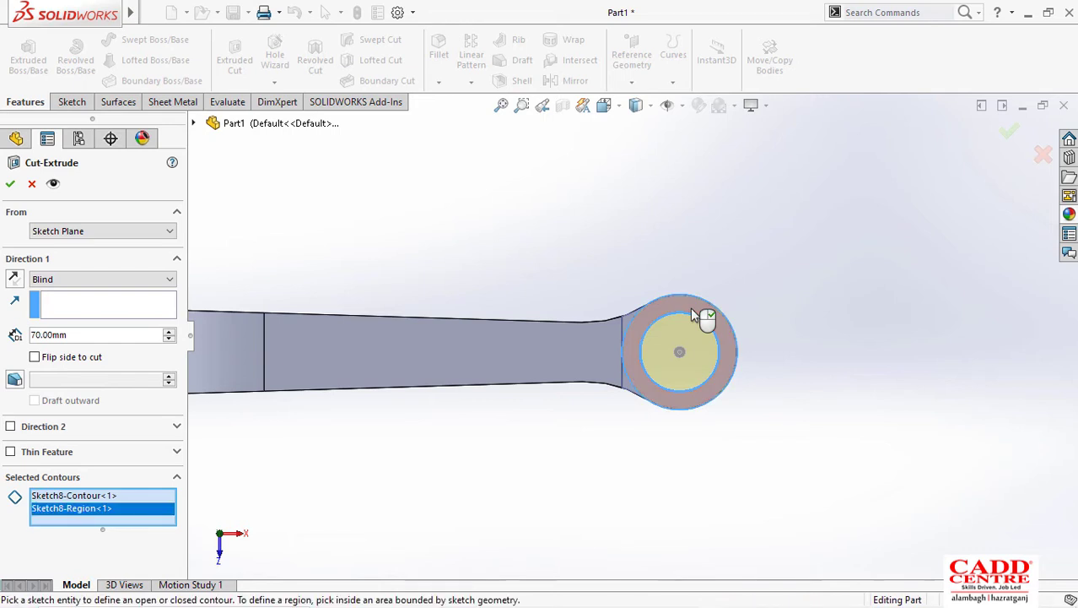
middle_drag(566, 424, 564, 317)
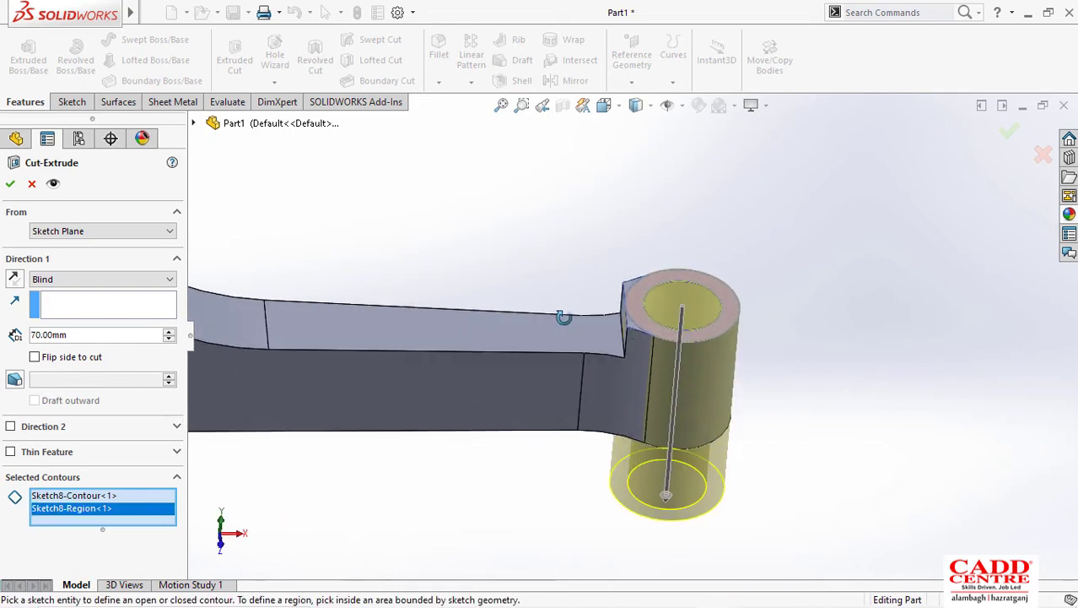
click(698, 313)
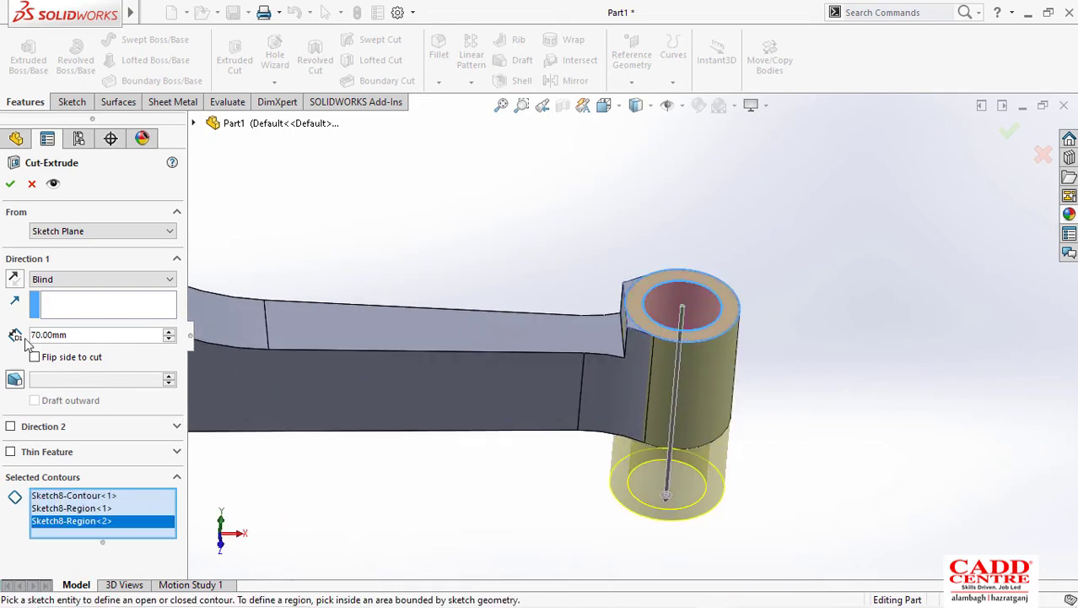
text(12)
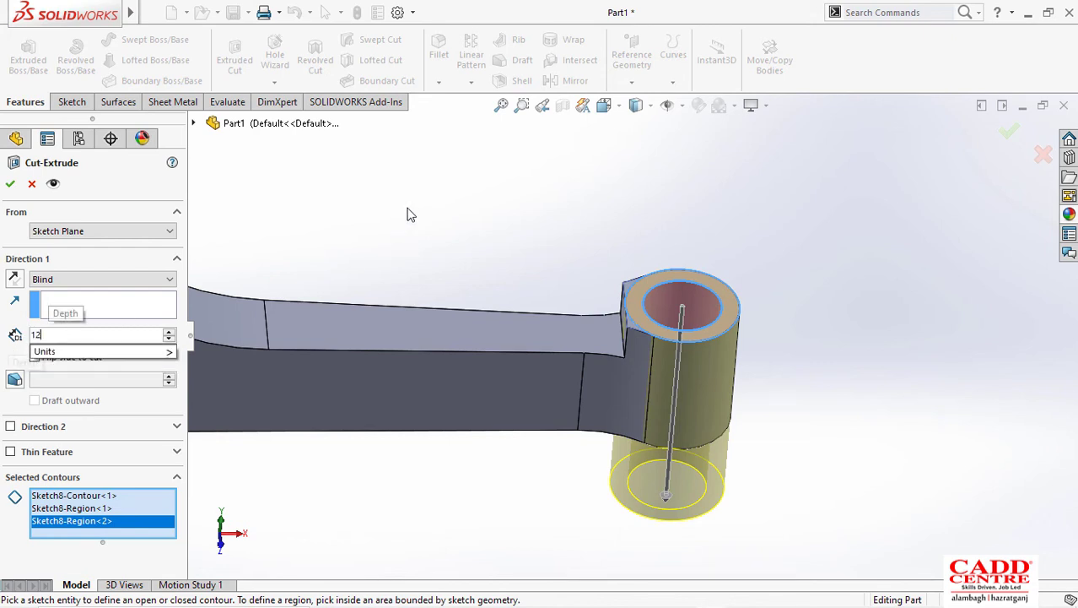
key(Return)
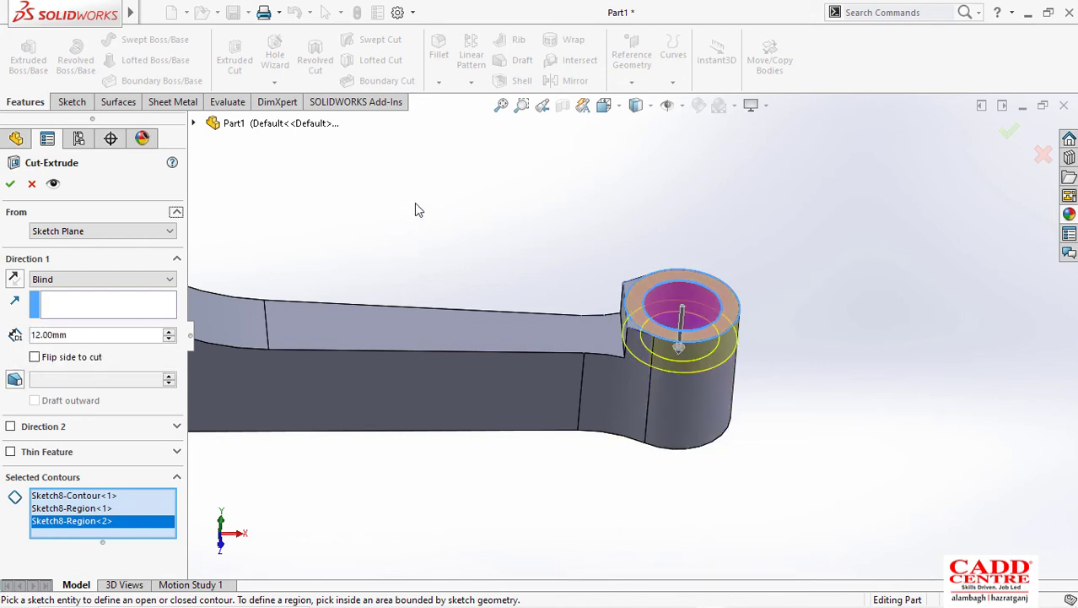
click(11, 183)
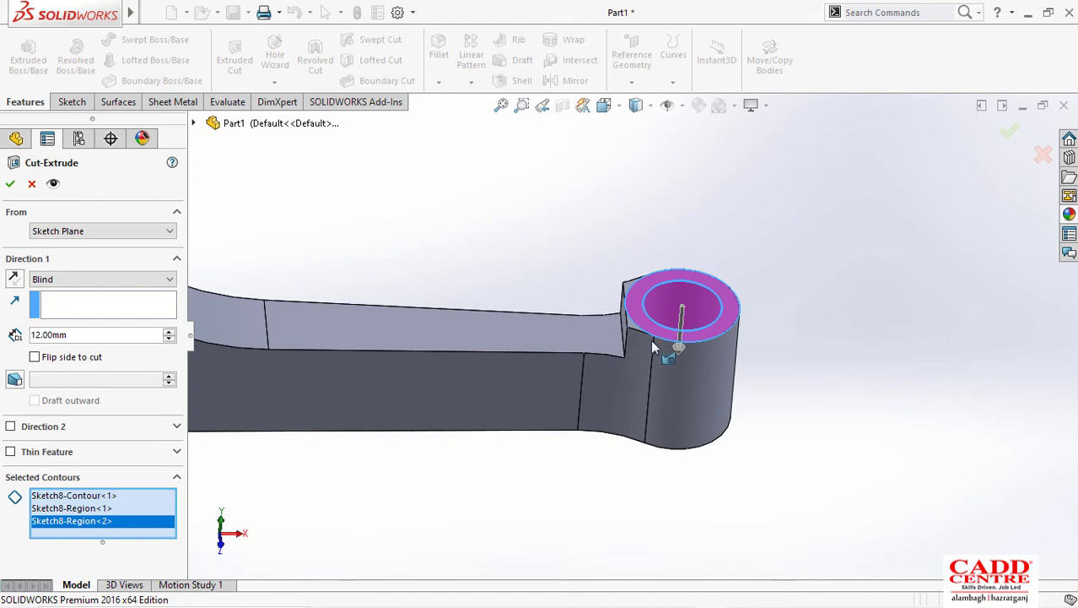
scroll(652, 346, down, 3)
scroll(597, 309, up, 3)
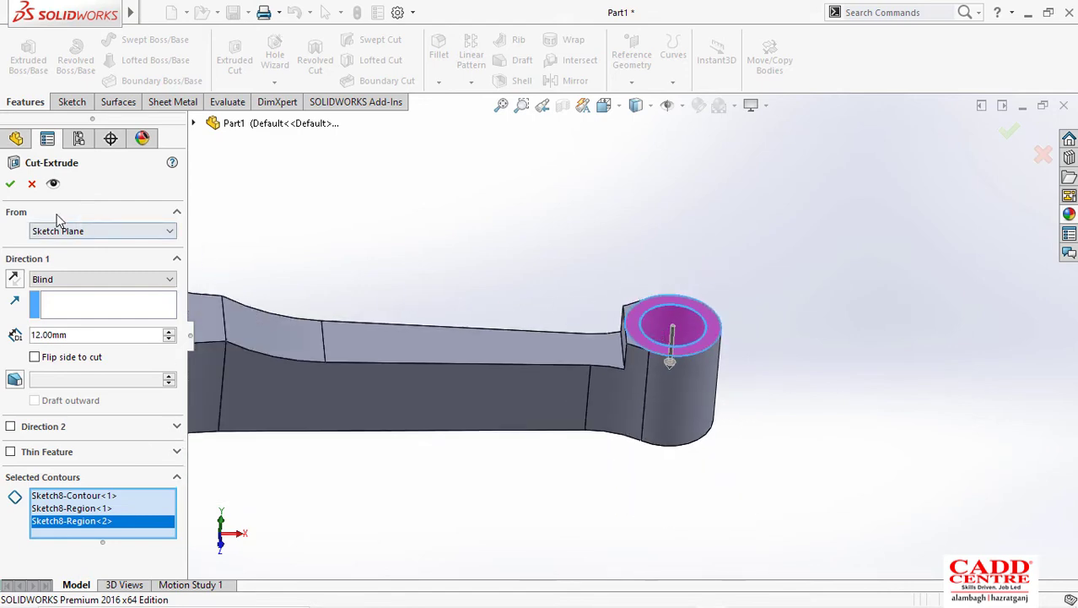
click(32, 184)
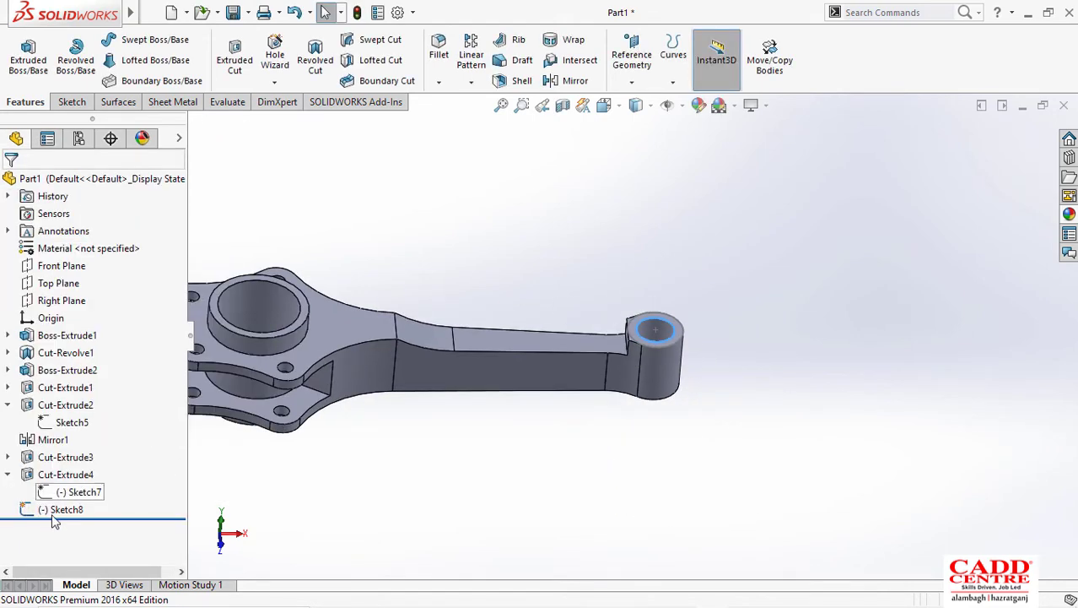
Step: Edit the small end's ring sketch and draw a five-line outline around the shank neck, joining the two points where the shank meets the outer circle
right_click(54, 512)
click(68, 250)
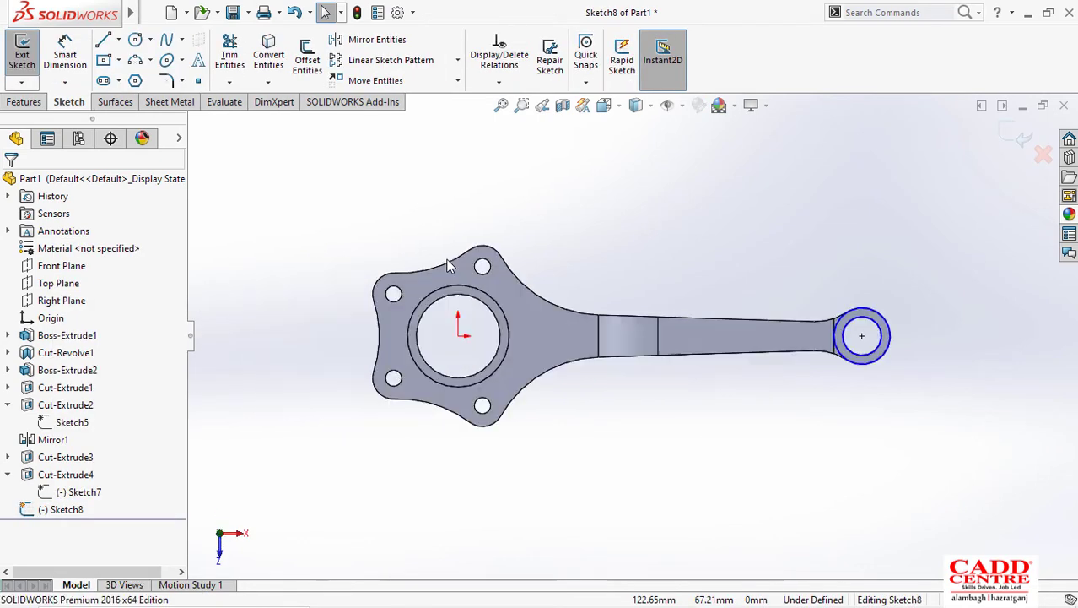
scroll(863, 336, down, 6)
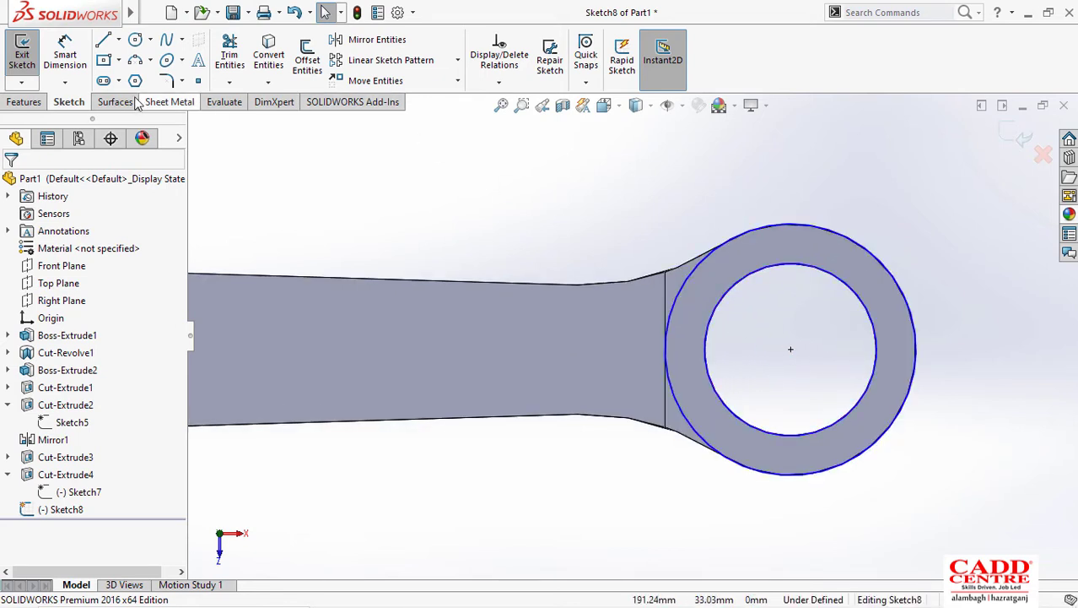
click(723, 244)
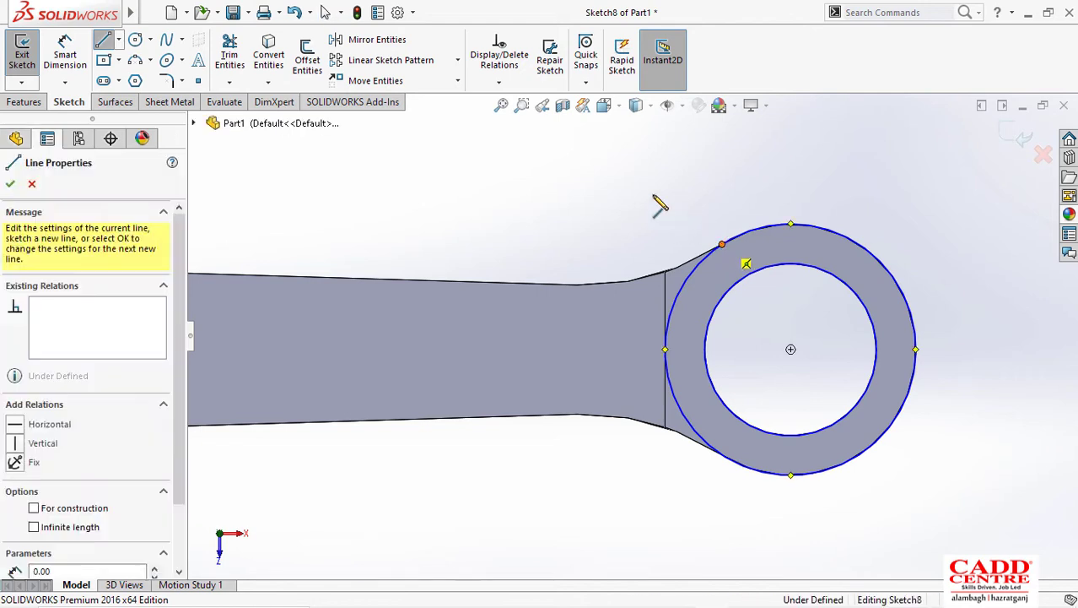
click(653, 194)
click(553, 258)
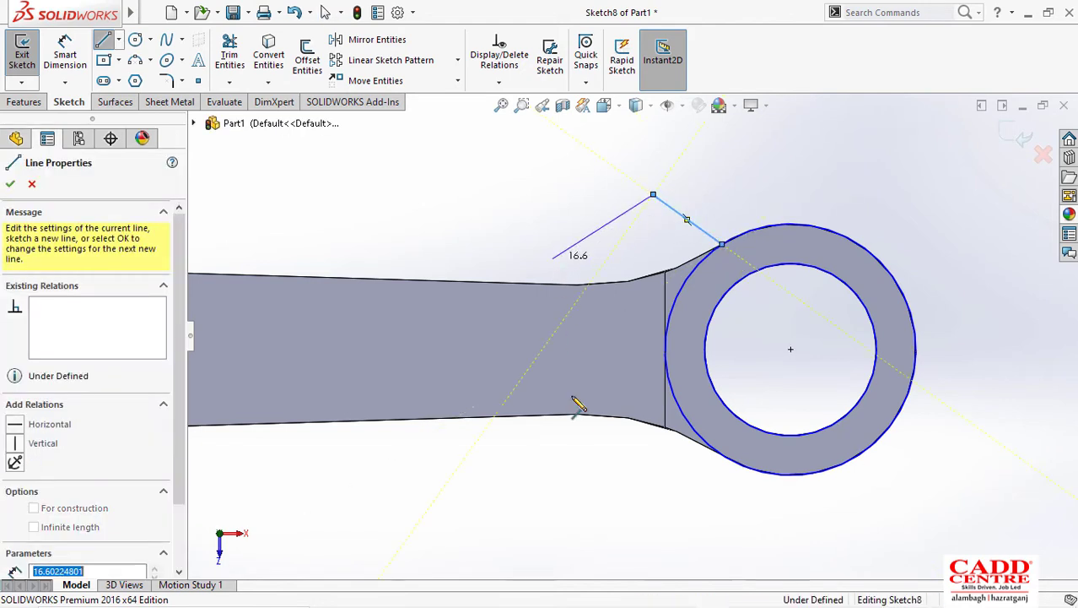
click(570, 486)
click(721, 498)
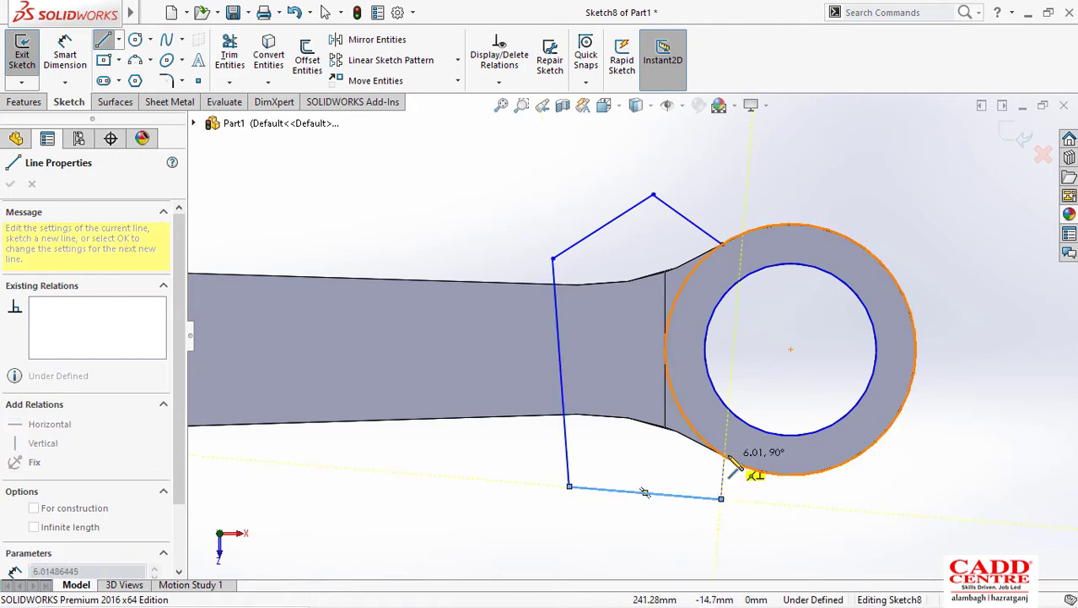
click(721, 454)
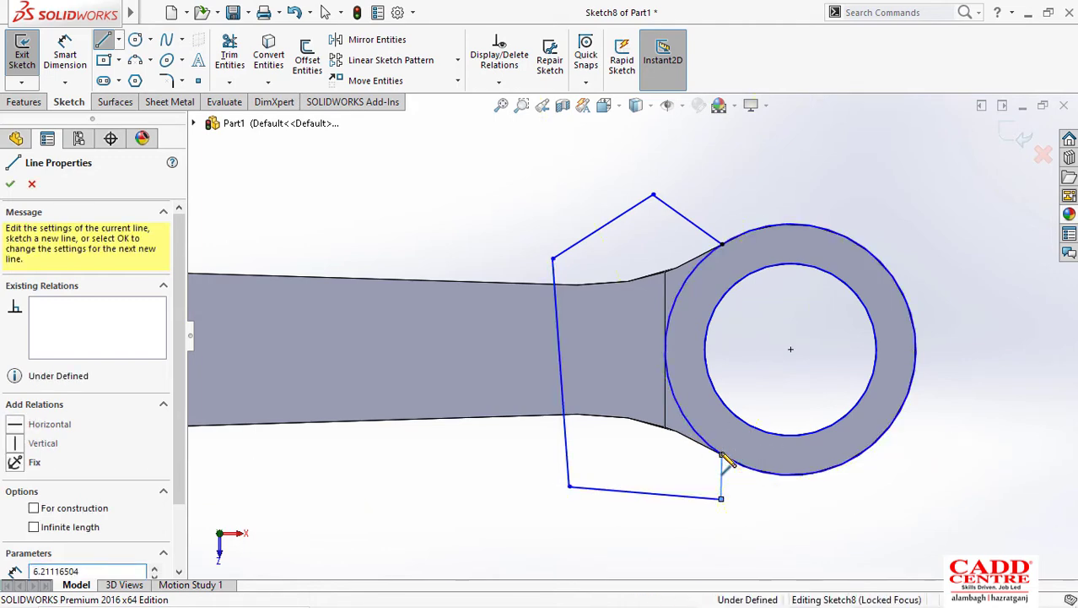
right_click(722, 304)
click(799, 371)
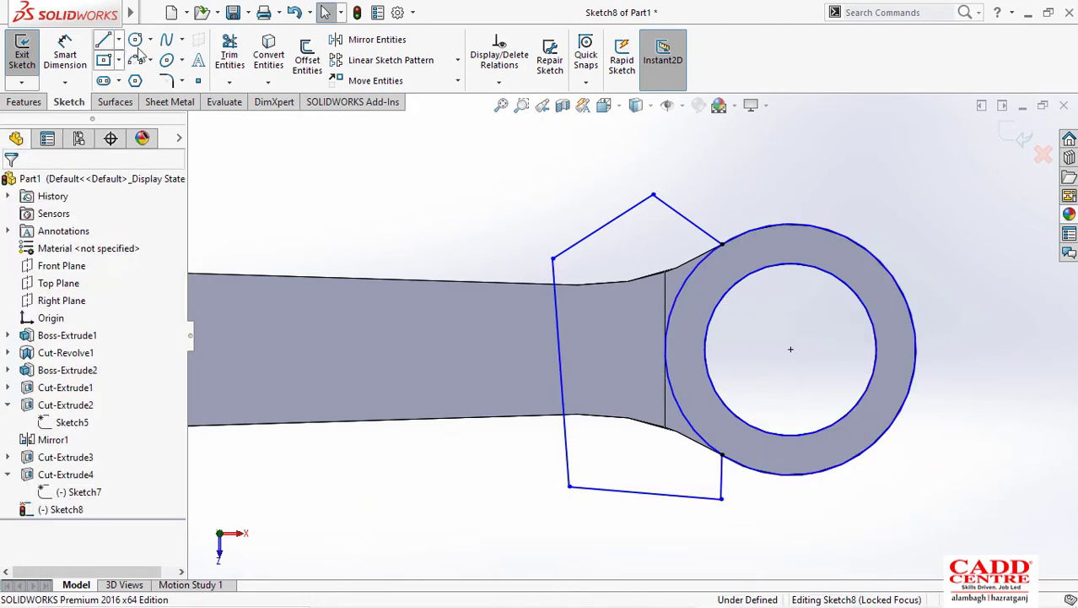
Step: Trim away the inner circle and the outer circle's far side, keeping only the arc facing the shank, and exit the sketch
click(229, 53)
mouse_move(807, 272)
mouse_down()
mouse_move(861, 457)
mouse_move(886, 250)
mouse_up()
scroll(781, 369, up, 3)
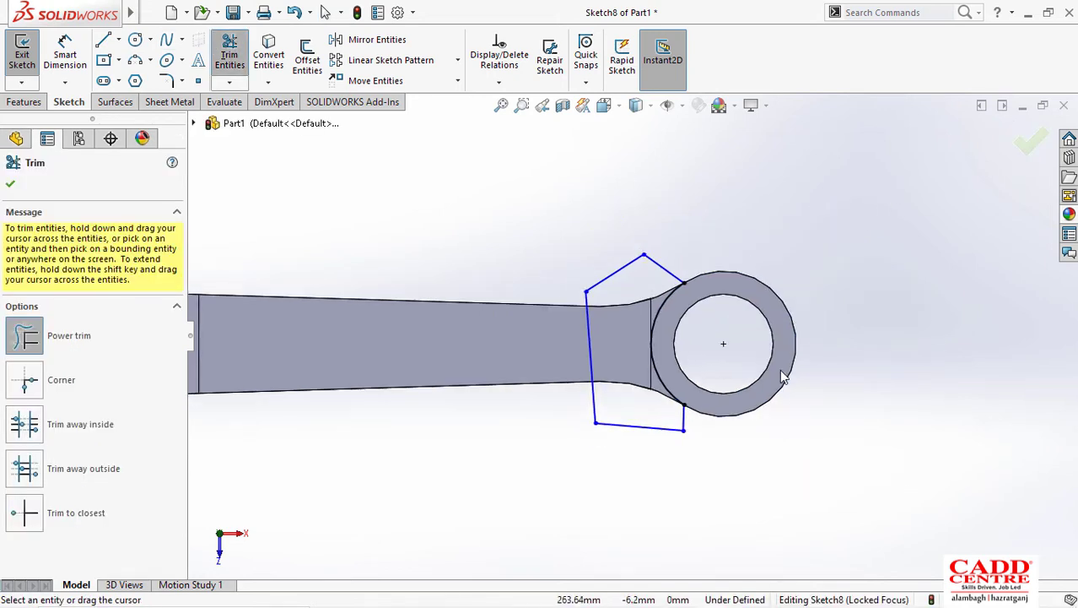
click(10, 184)
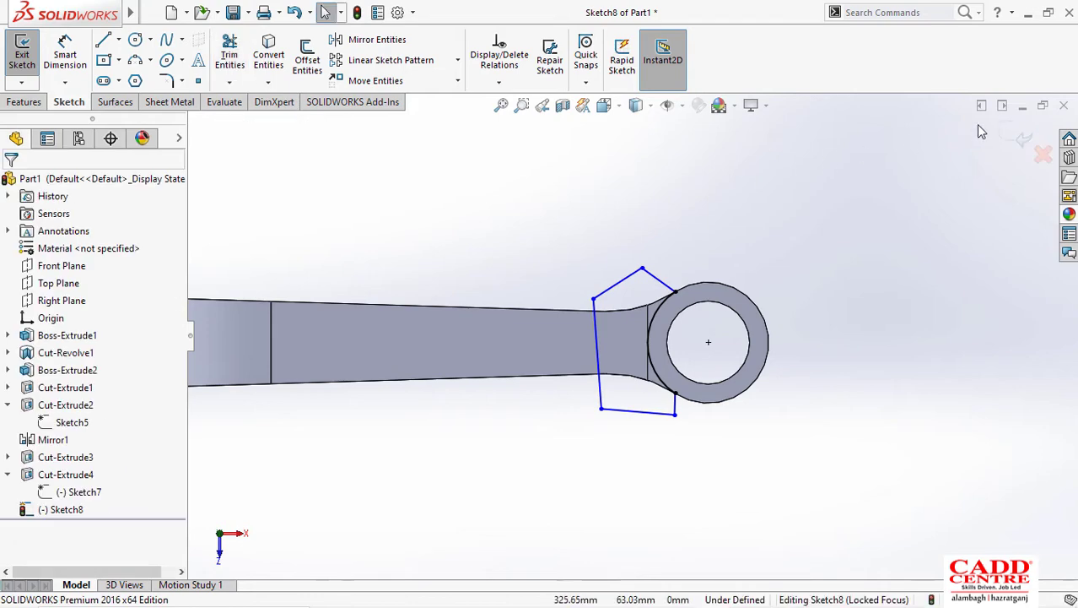
click(1030, 141)
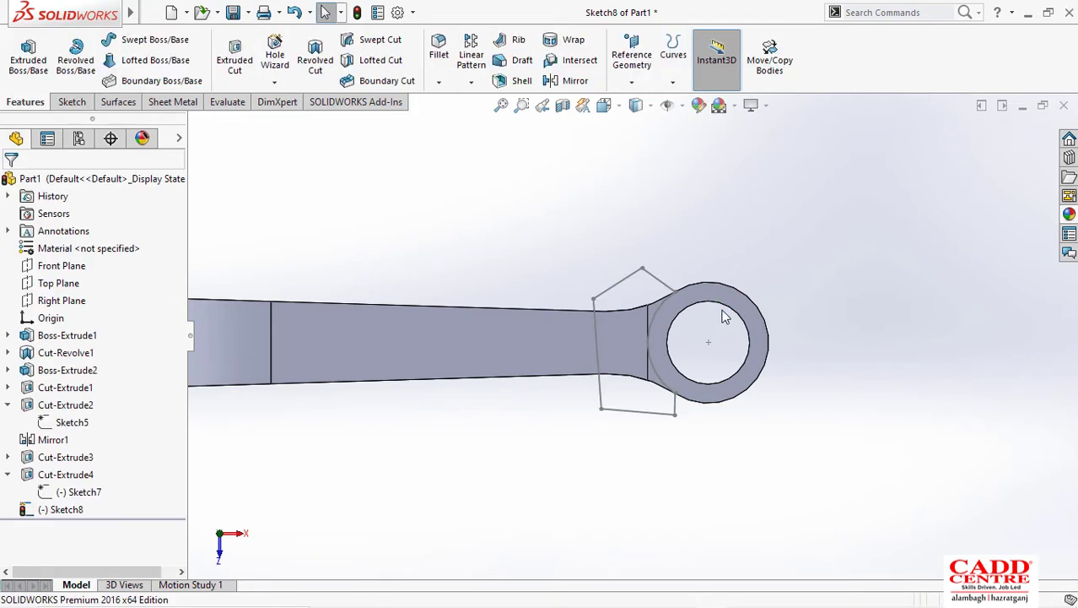
Step: Cut the closed neck profile beside the small end with a Blind Extruded Cut to a depth of 12 mm
click(235, 59)
click(656, 311)
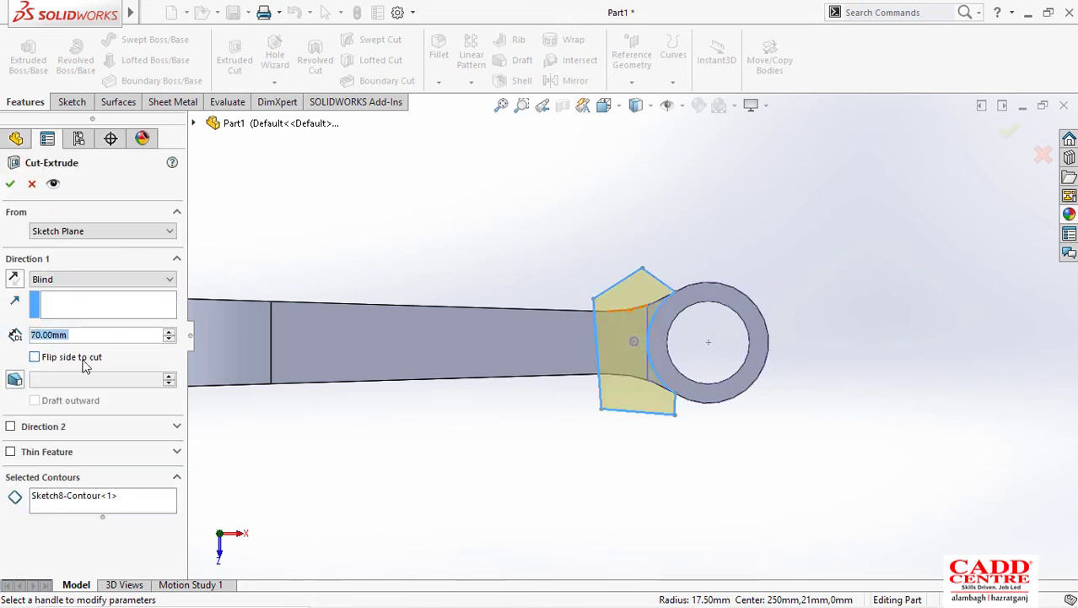
text(12)
key(Return)
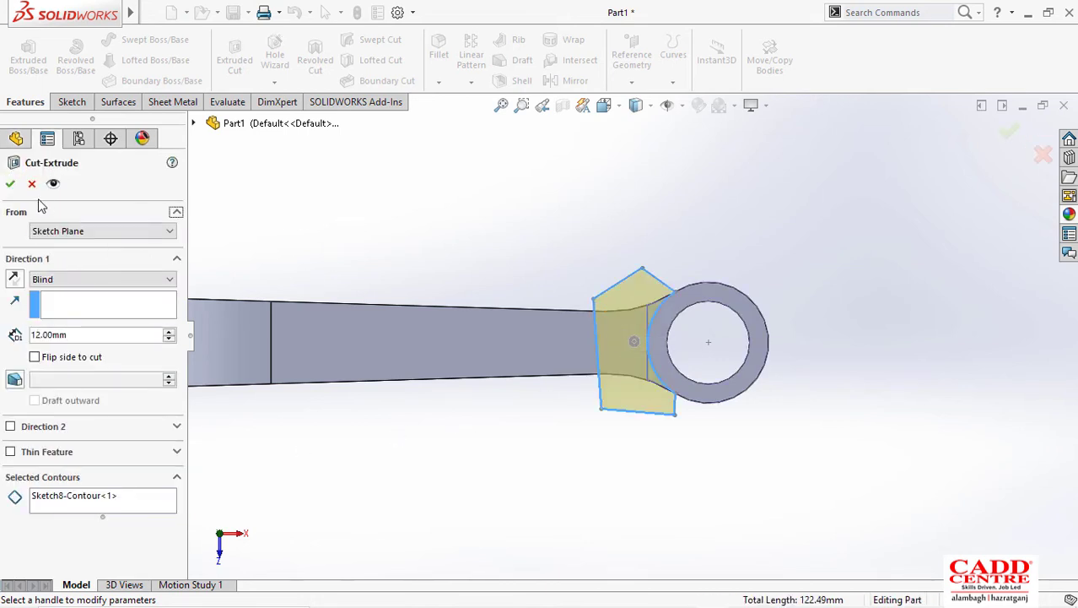
click(10, 184)
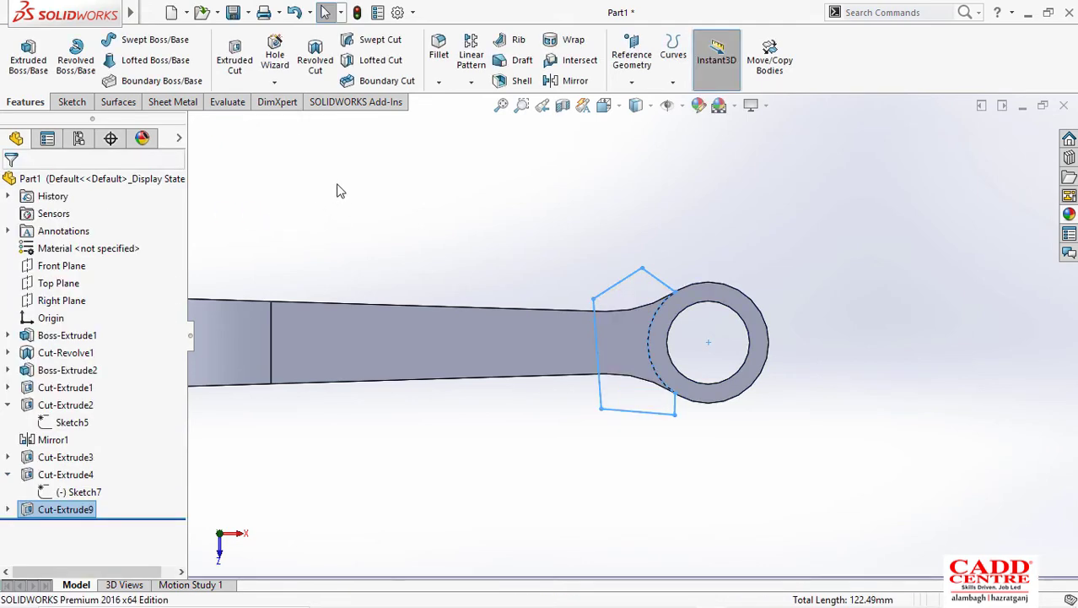
Step: Mirror the shank thinning cut and the 12 mm neck cut about the Top Plane
middle_drag(559, 443, 614, 354)
scroll(557, 367, up, 4)
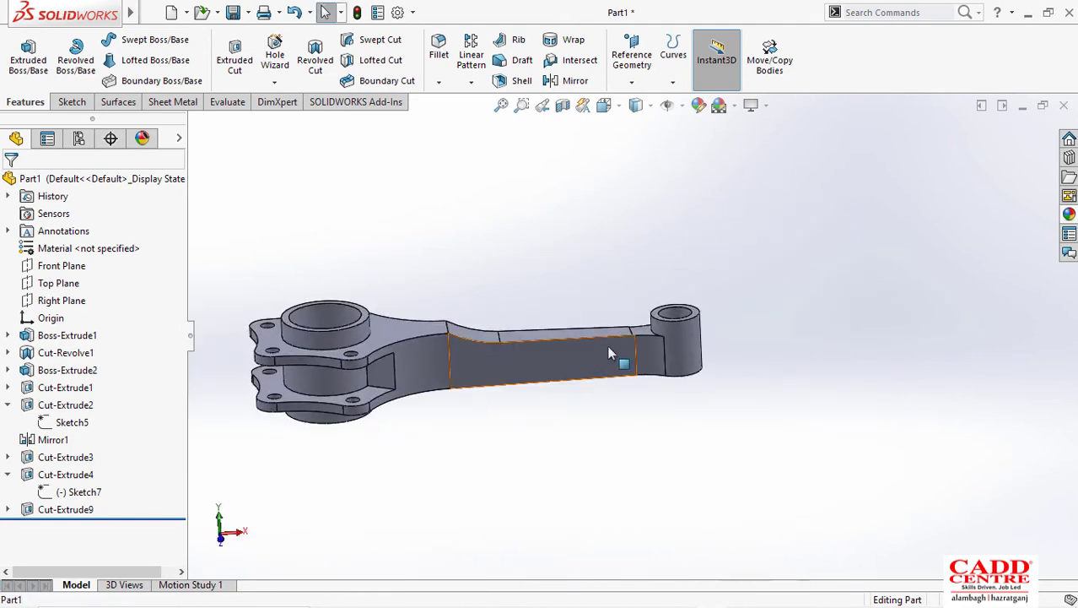
scroll(607, 345, down, 3)
middle_drag(571, 246, 524, 329)
scroll(562, 328, up, 3)
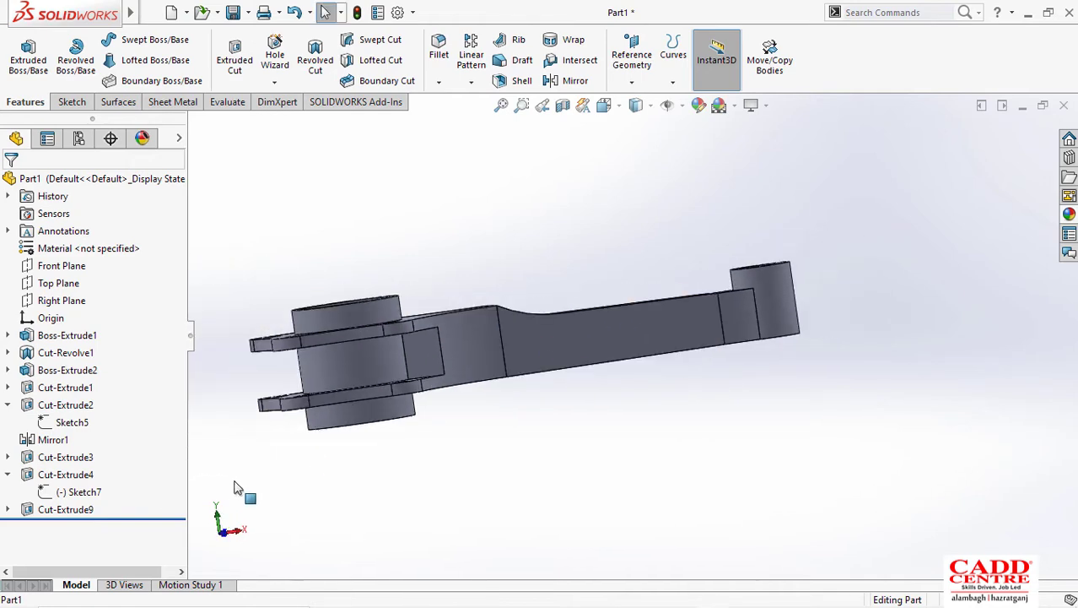
click(71, 475)
click(74, 511)
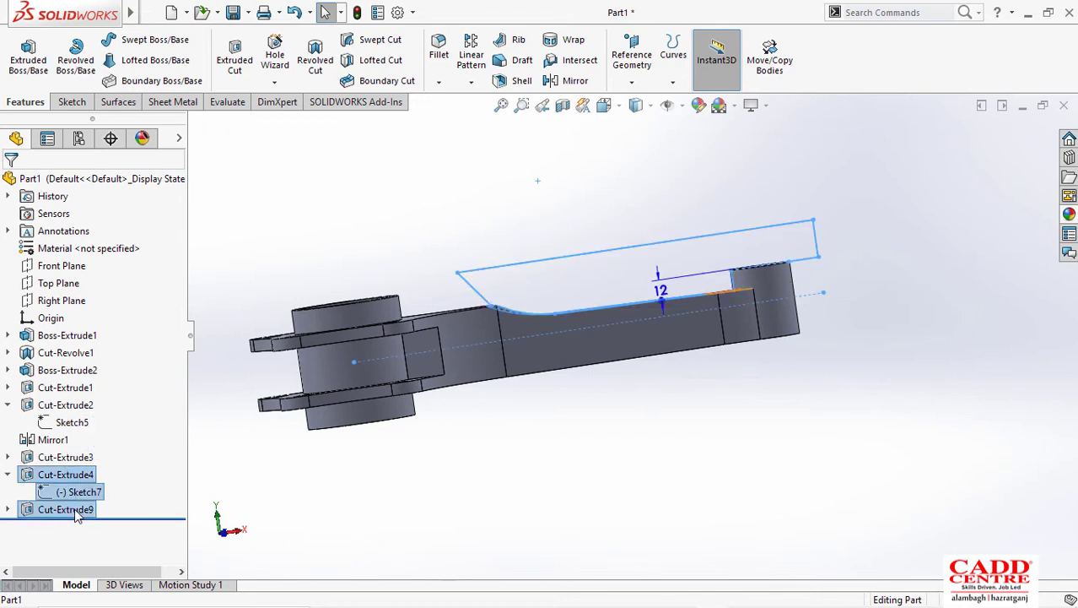
click(574, 80)
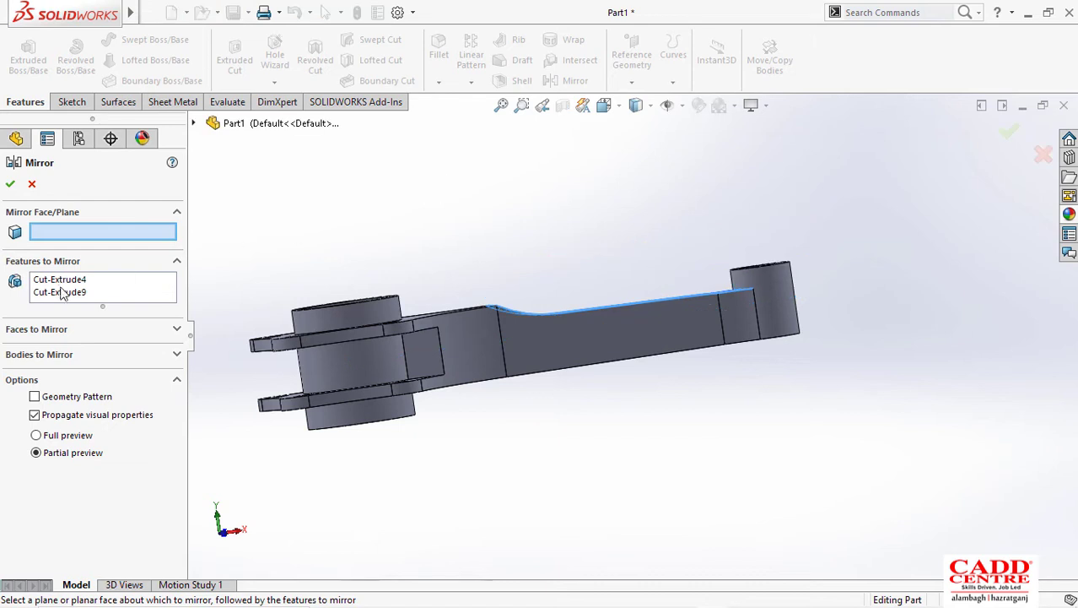
click(193, 123)
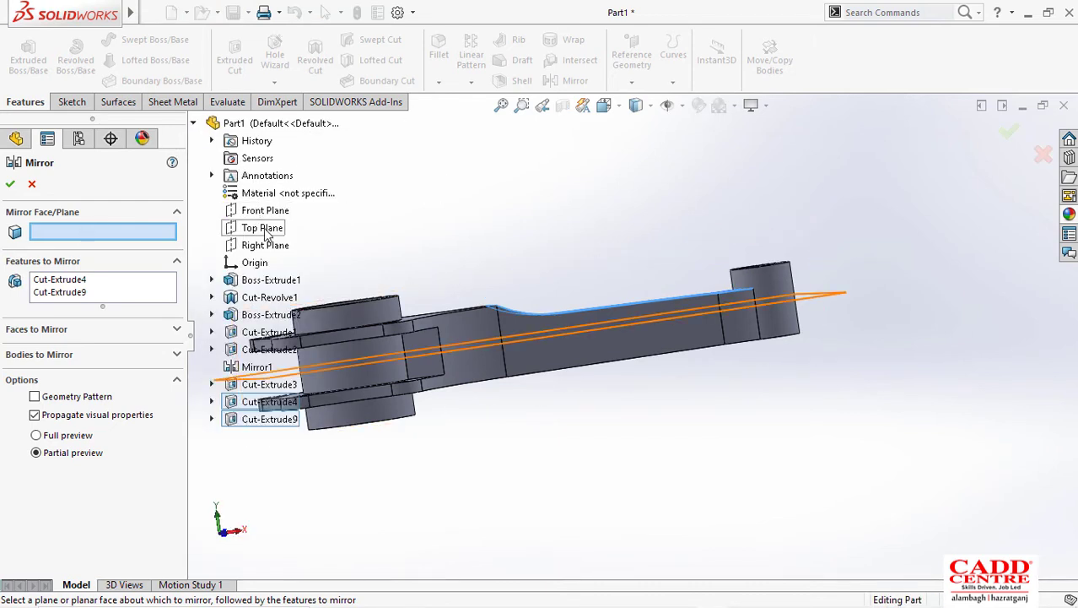
click(264, 230)
click(9, 184)
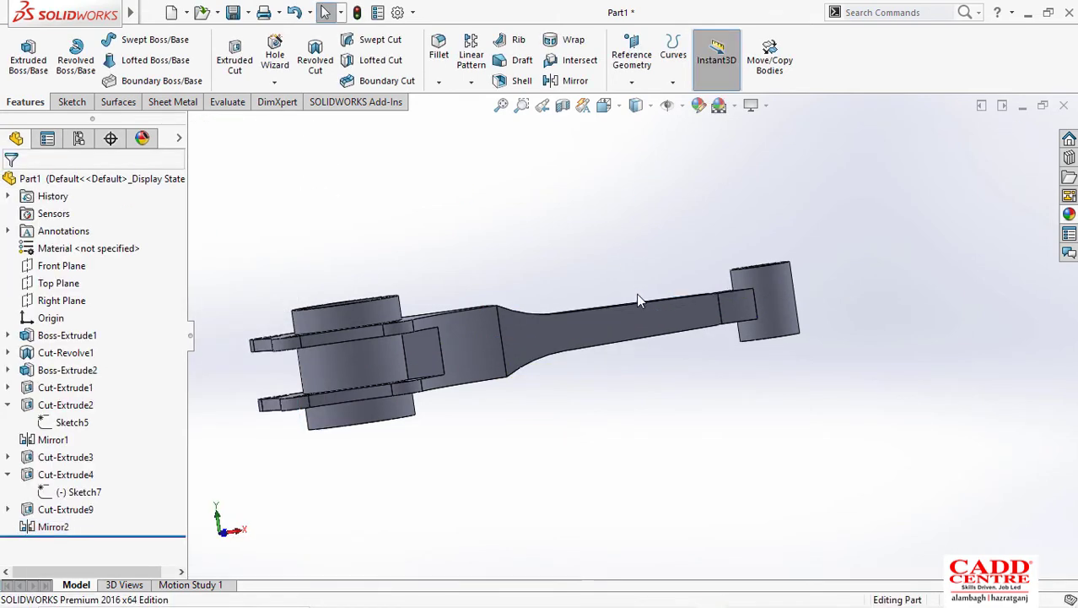
Step: Check the shank's slot and web thickness on the reference drawing in Photos, and create a plane offset 2.5 mm above the Top Plane
middle_drag(638, 301, 559, 337)
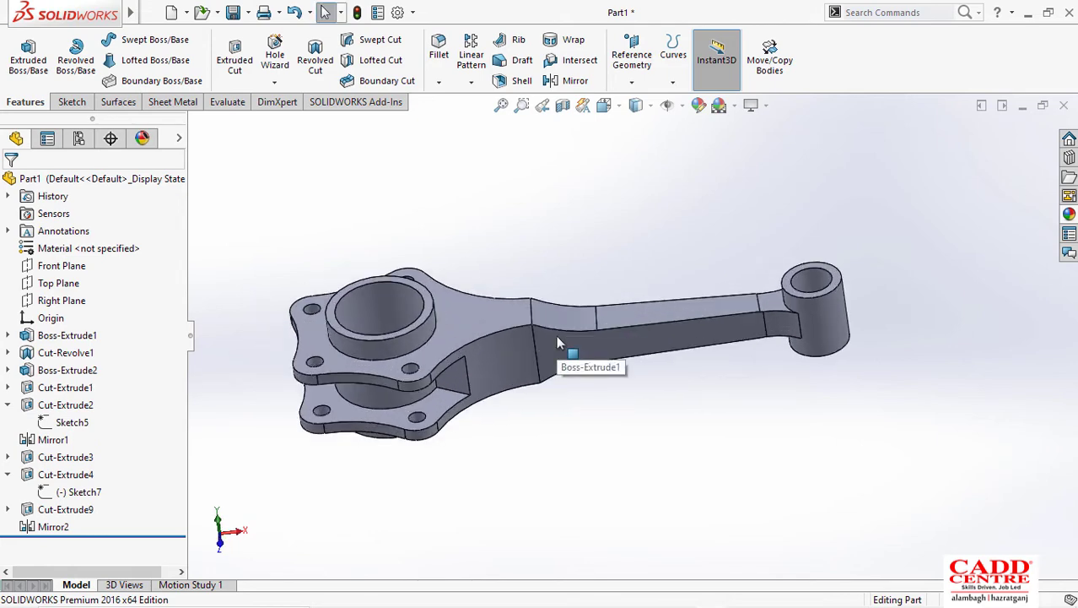
key(super+Tab)
click(519, 213)
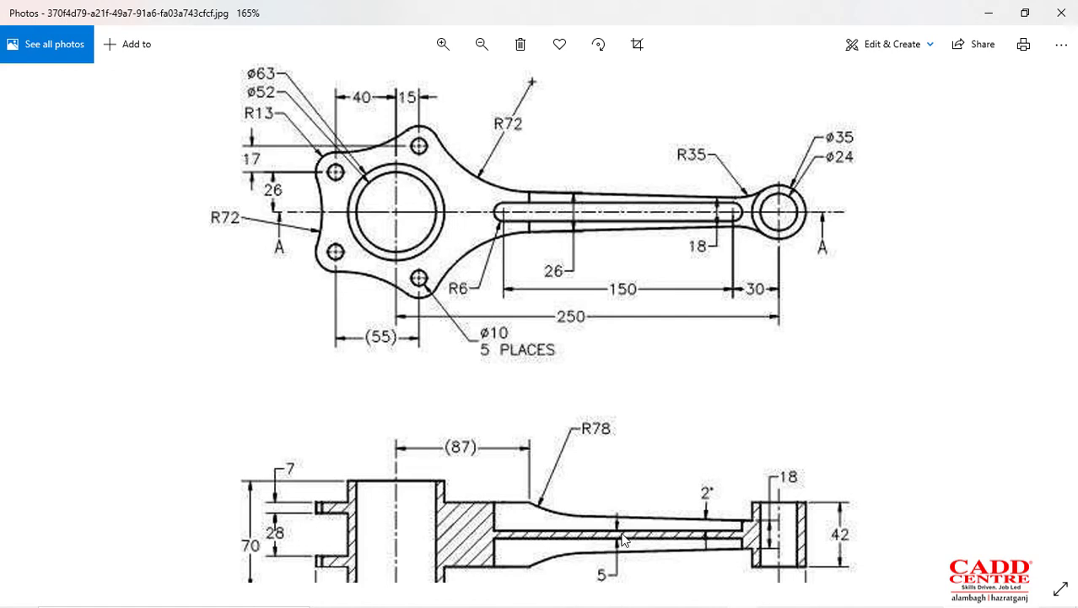
click(994, 17)
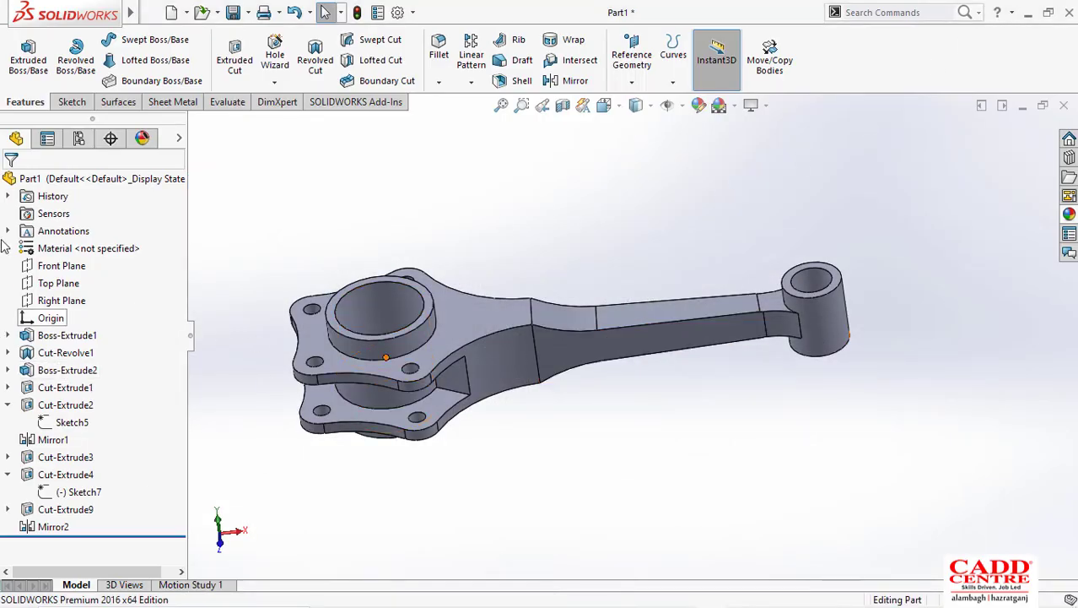
click(57, 285)
middle_drag(405, 405, 430, 215)
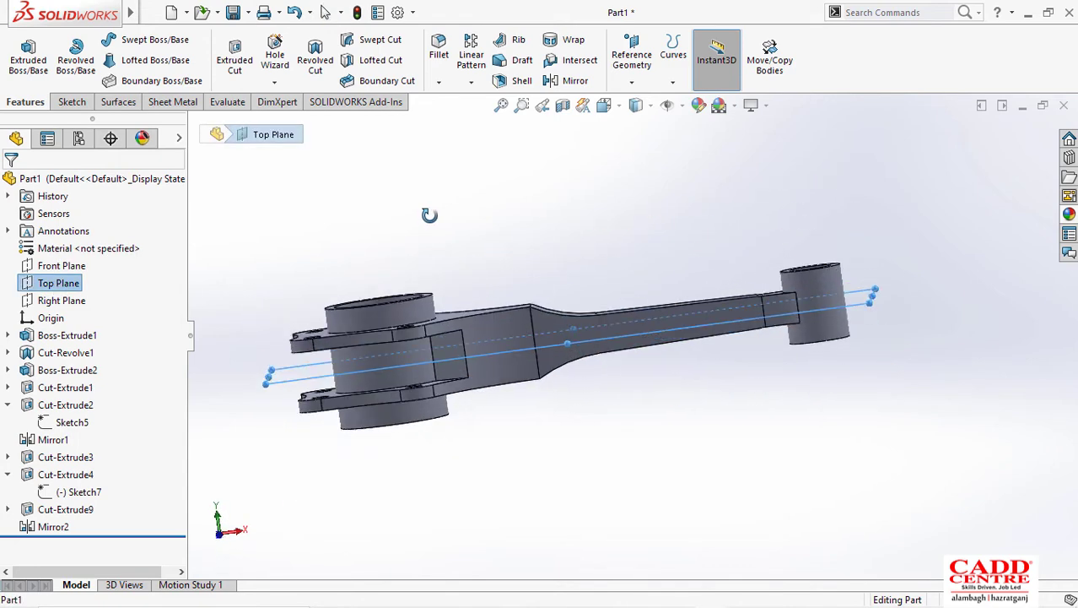
click(631, 59)
click(640, 103)
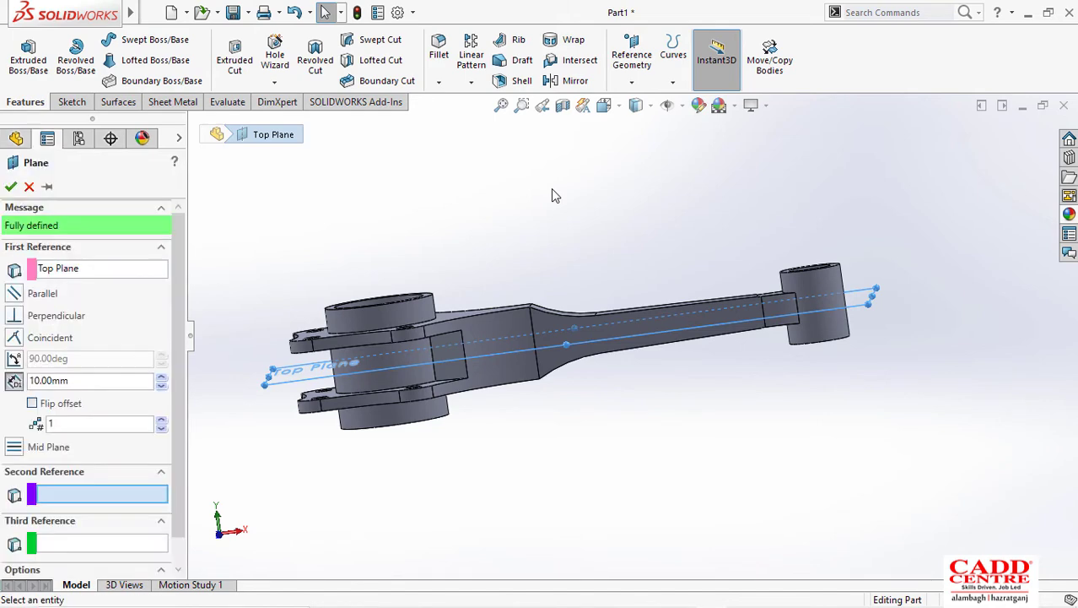
text(.5)
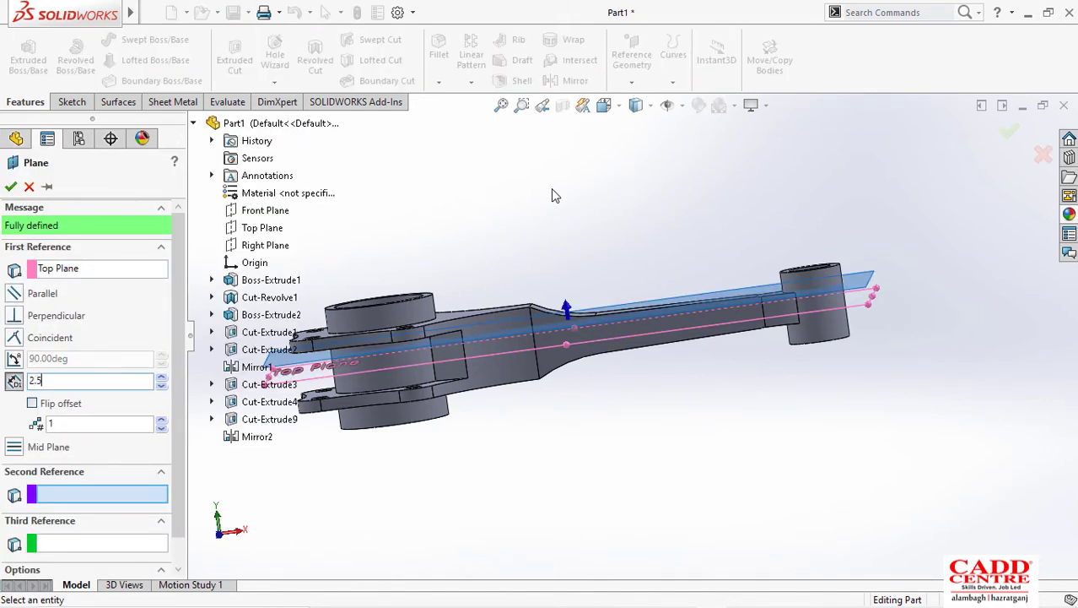
key(Return)
click(13, 190)
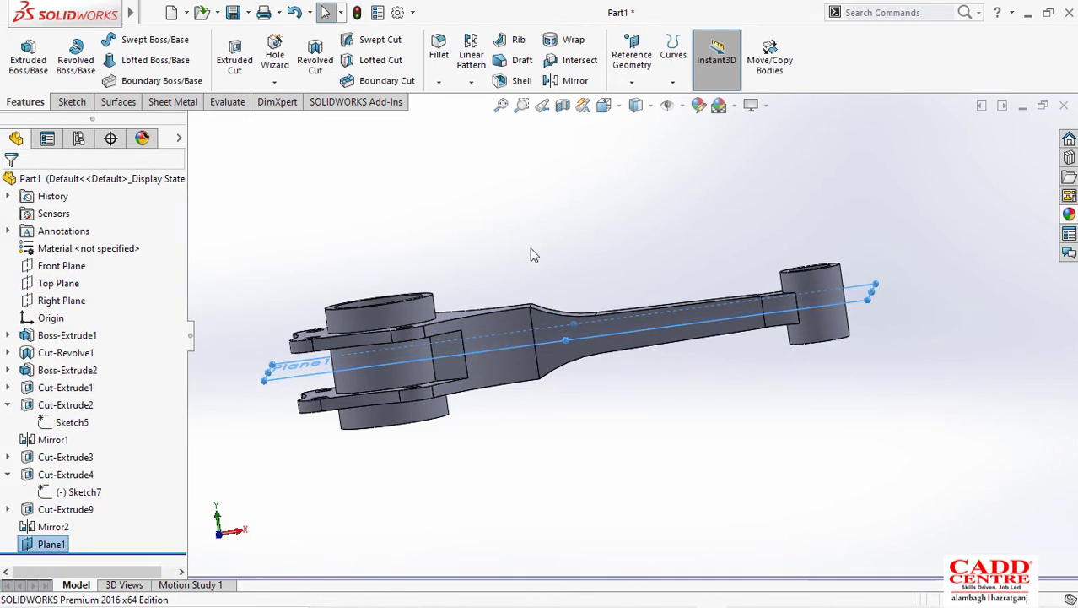
Step: Sketch a horizontal straight slot about 75 mm long between centres and 7 mm wide along the shank's centreline on the new offset plane
right_click(38, 544)
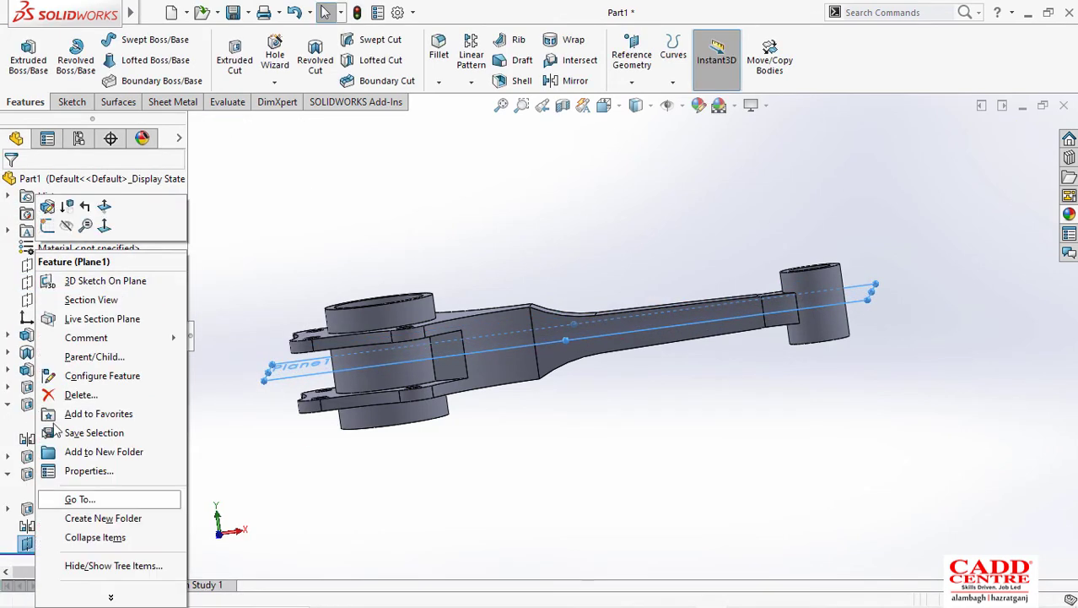
click(48, 226)
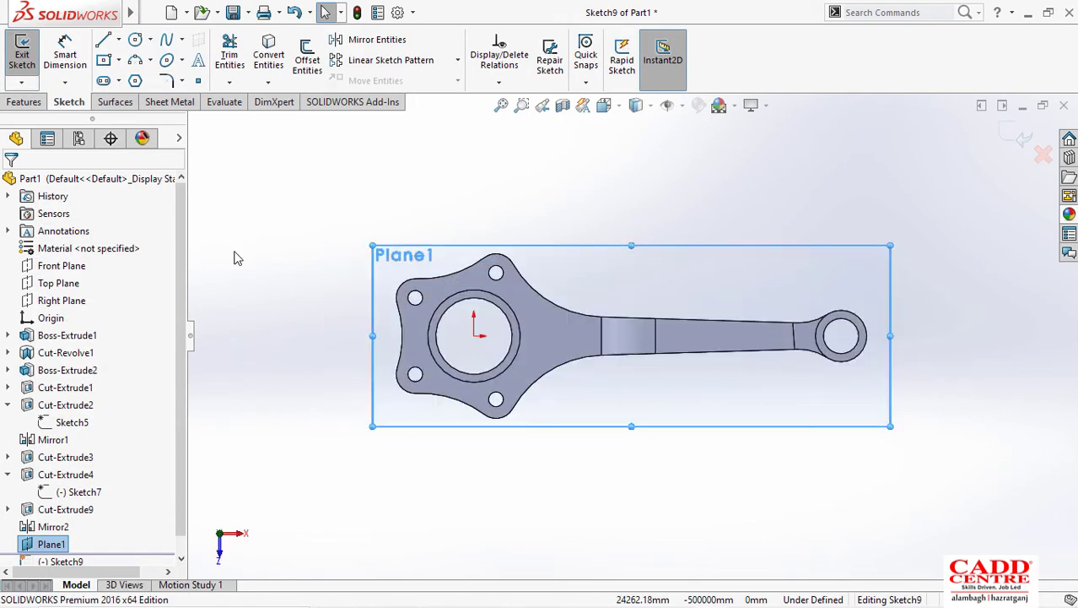
scroll(643, 335, down, 5)
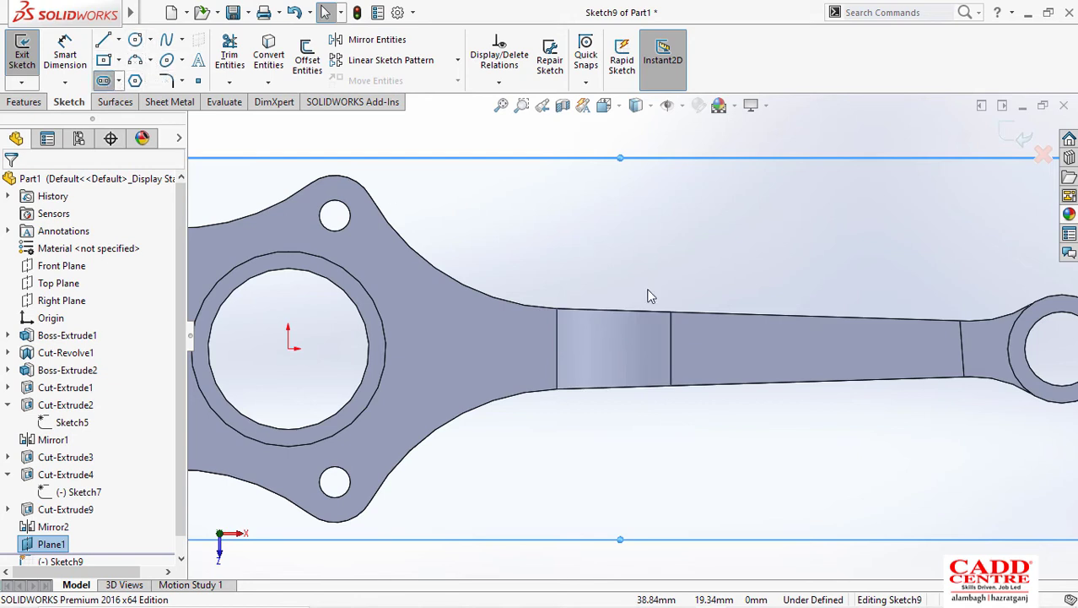
scroll(649, 297, up, 1)
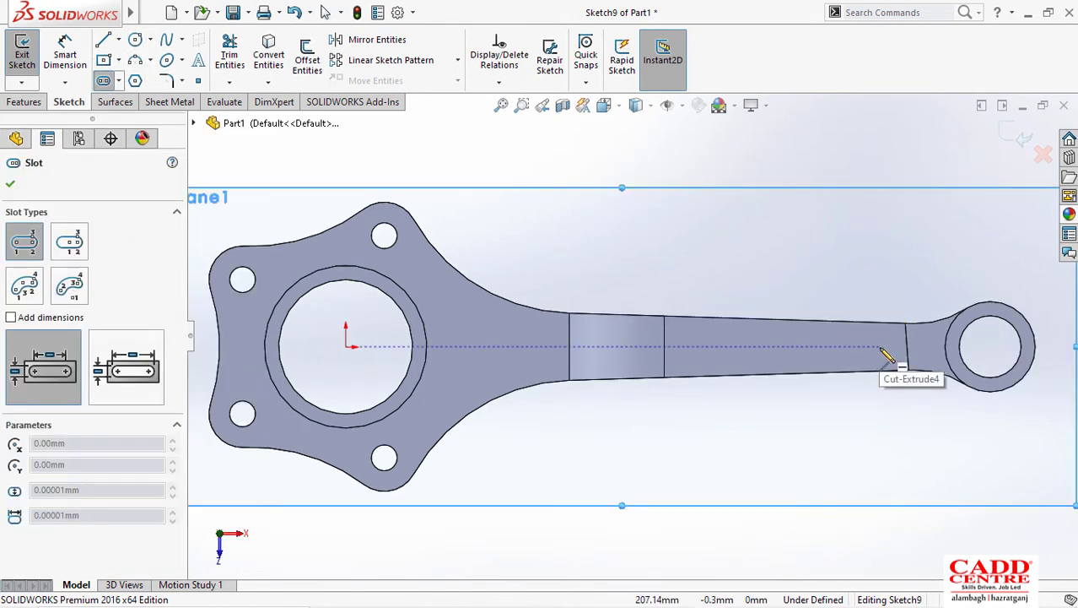
click(880, 346)
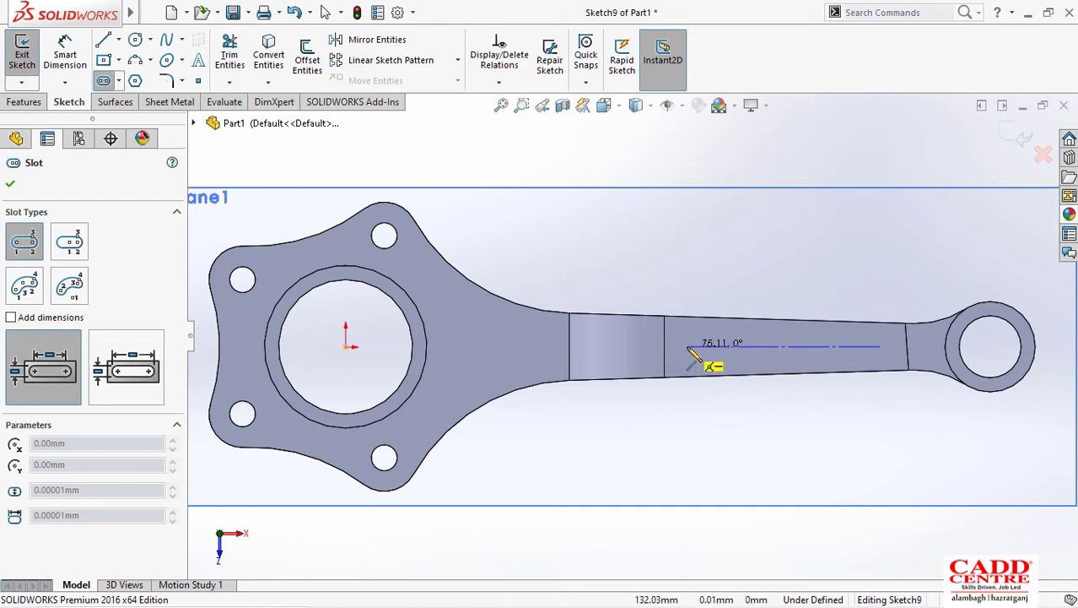
click(688, 346)
click(689, 355)
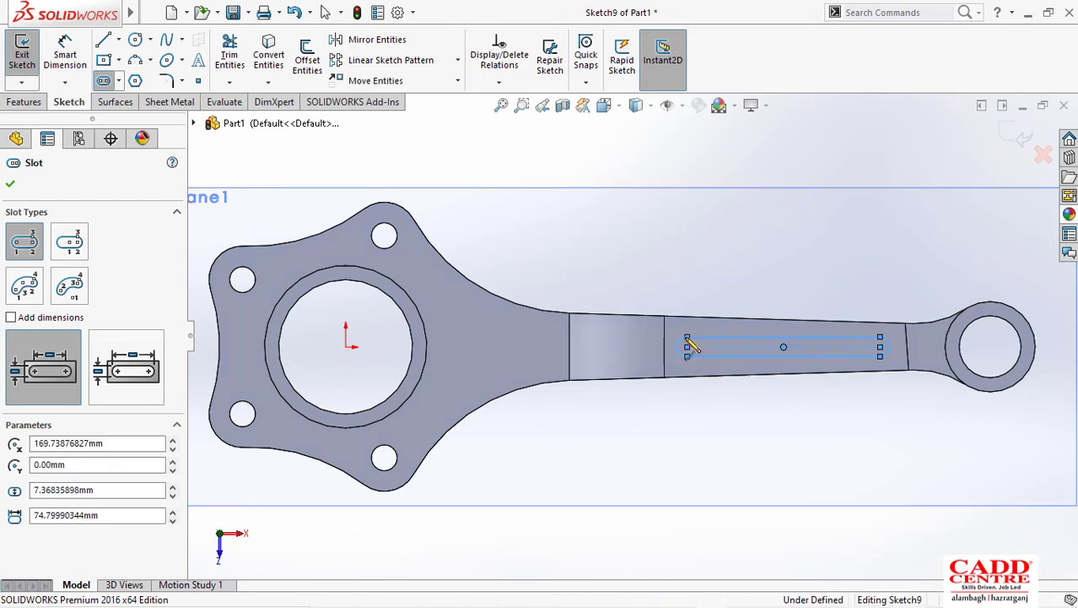
Step: Dimension the distance between the slot's end centers on the connecting rod arm and set it to 150 mm
key(Escape)
right_drag(723, 290, 705, 211)
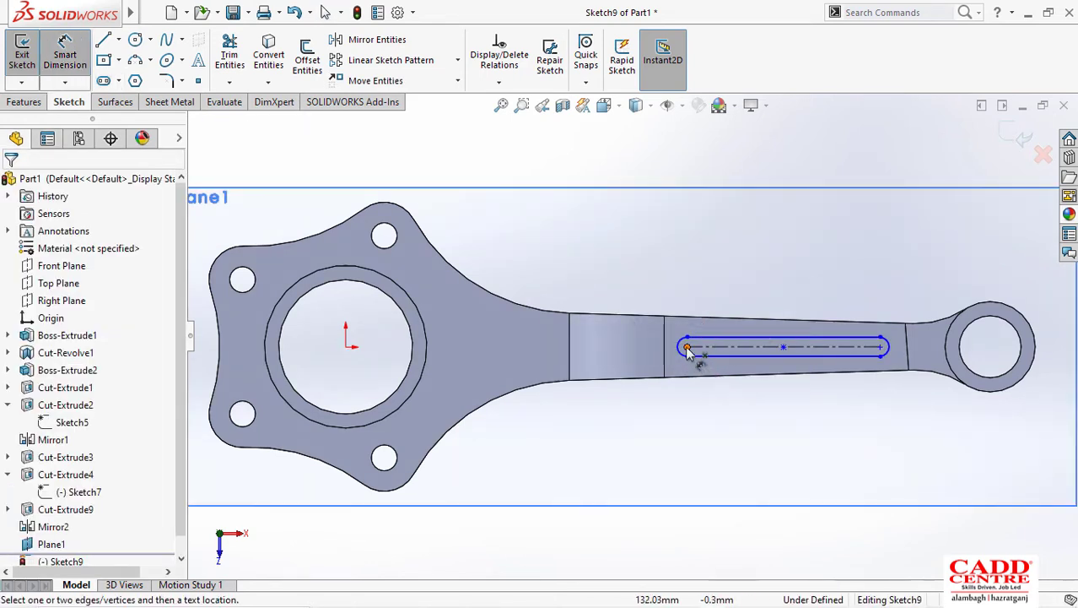
key(Escape)
click(886, 357)
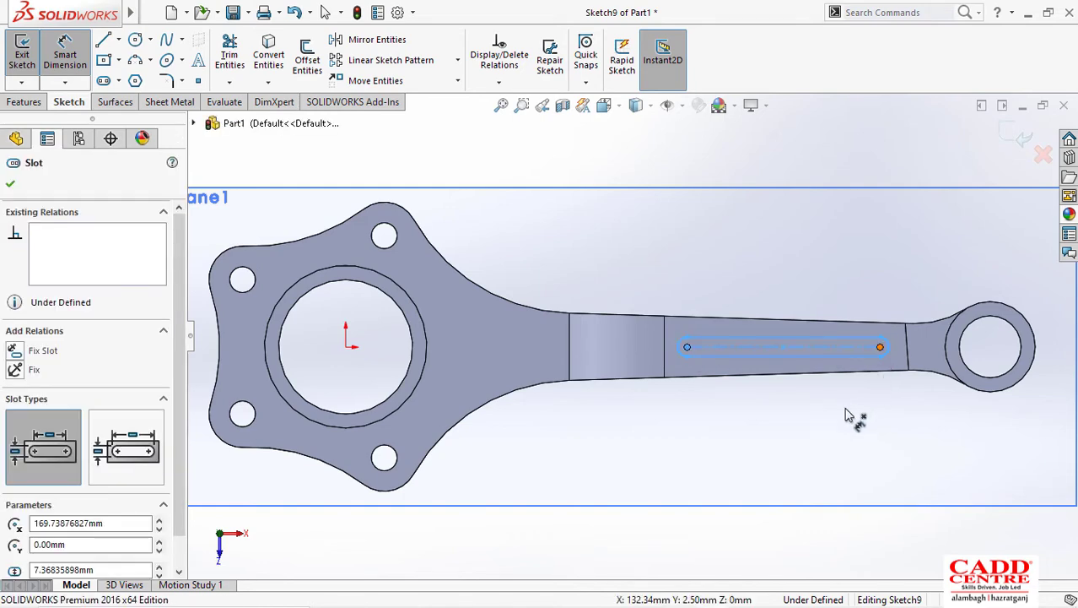
click(793, 421)
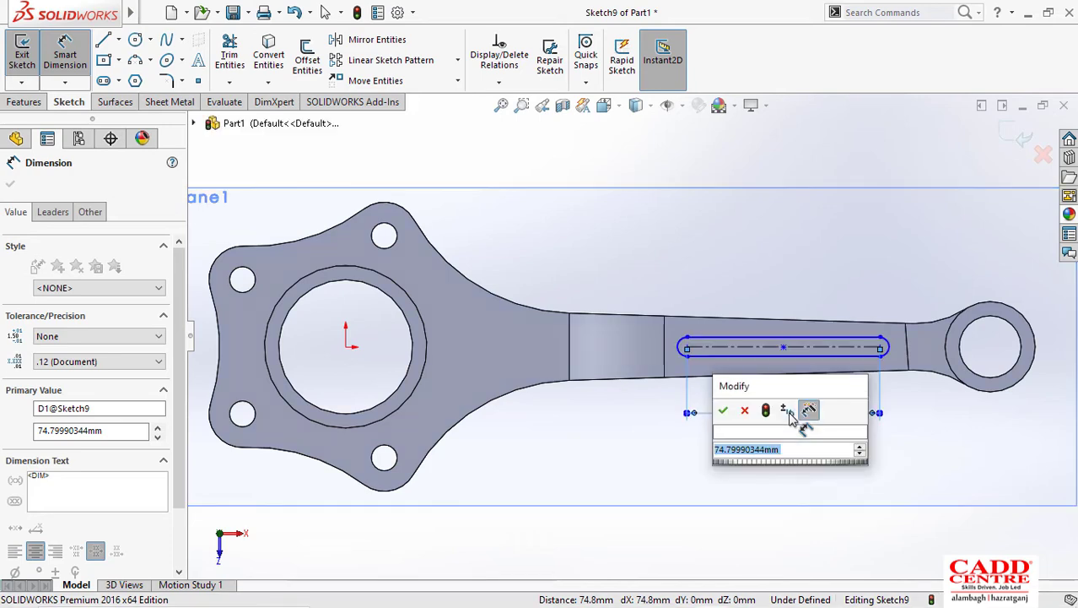
key(Return)
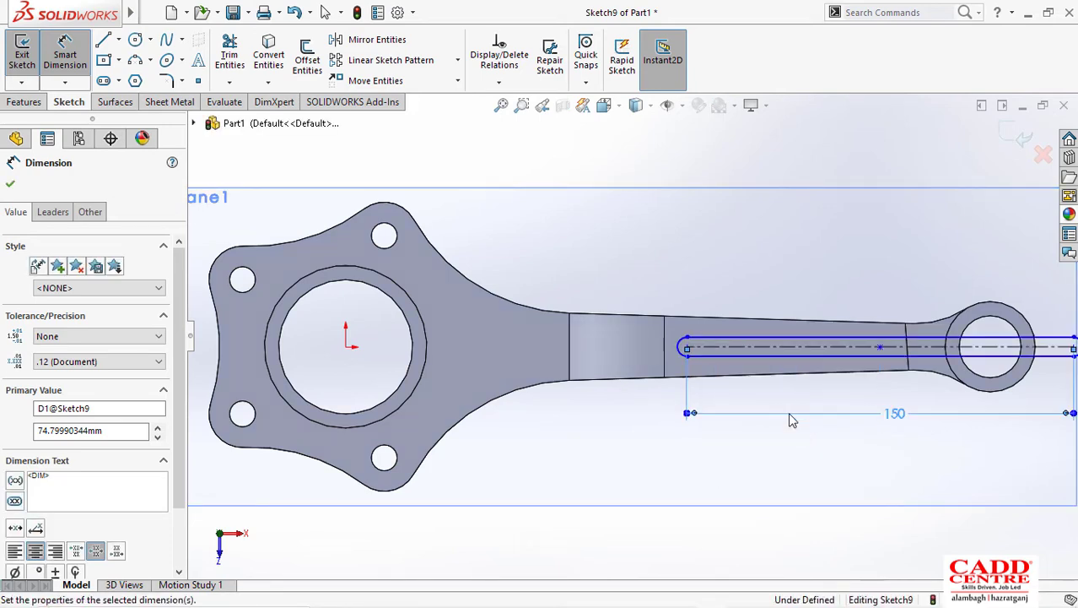
key(Escape)
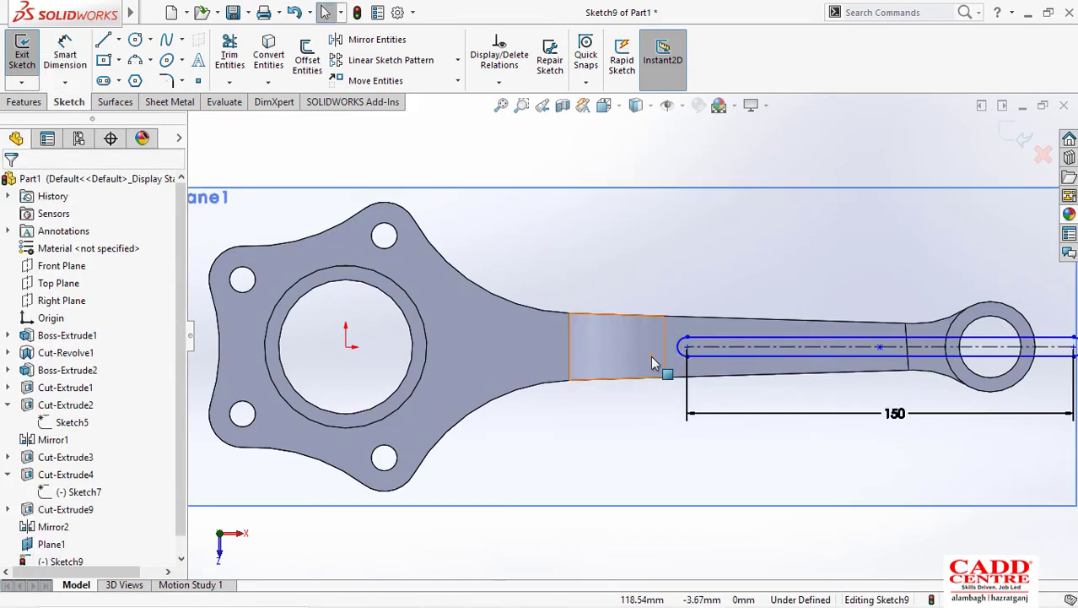
Step: Draw a horizontal centerline from the origin to the center of the small-end hole
scroll(650, 353, up, 3)
scroll(713, 345, down, 3)
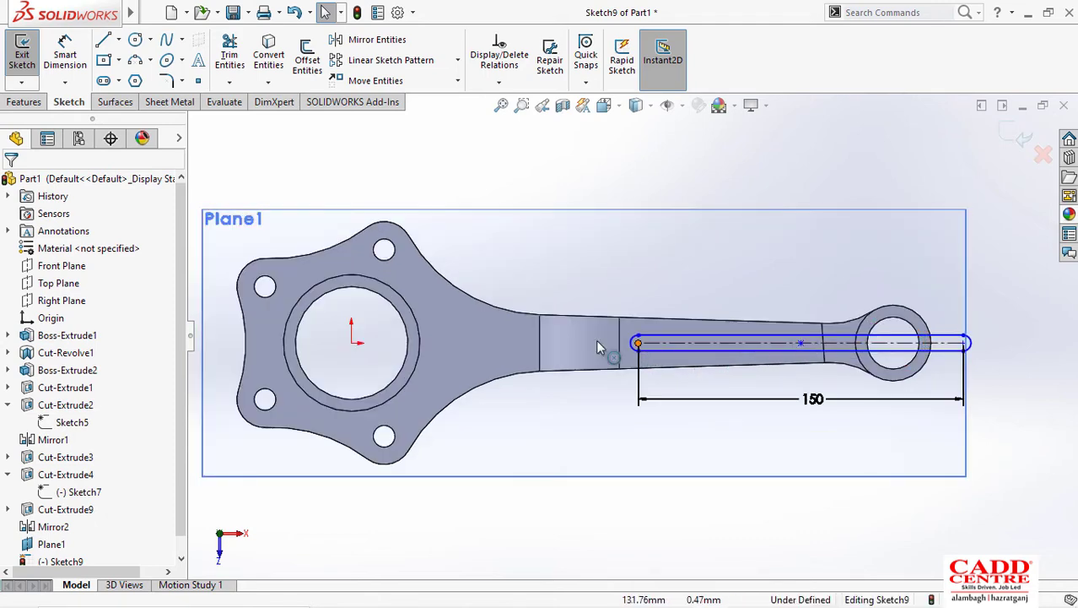
click(118, 39)
click(151, 79)
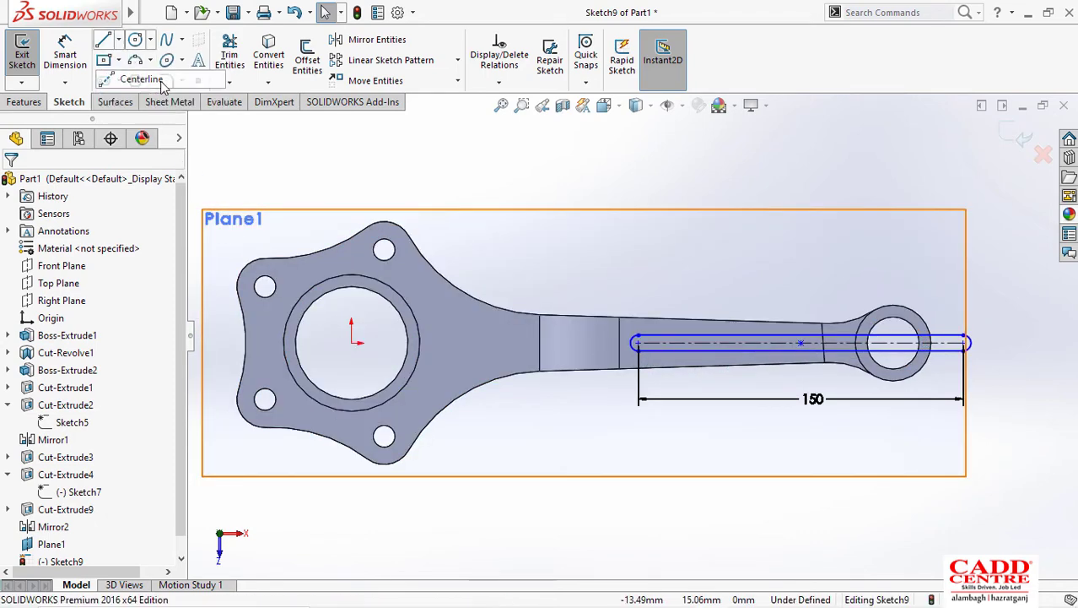
click(352, 343)
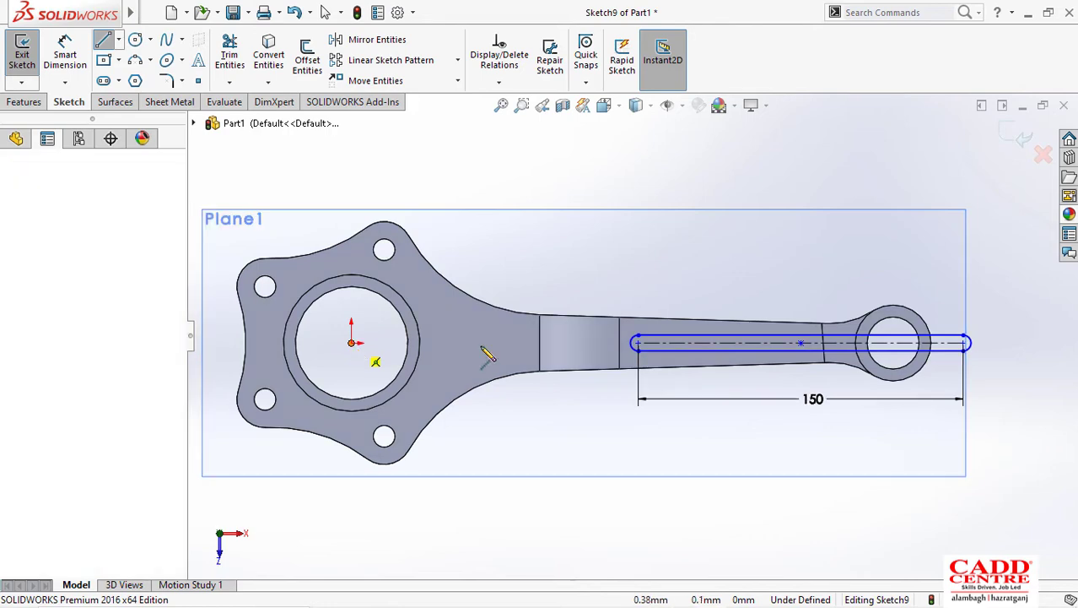
click(894, 343)
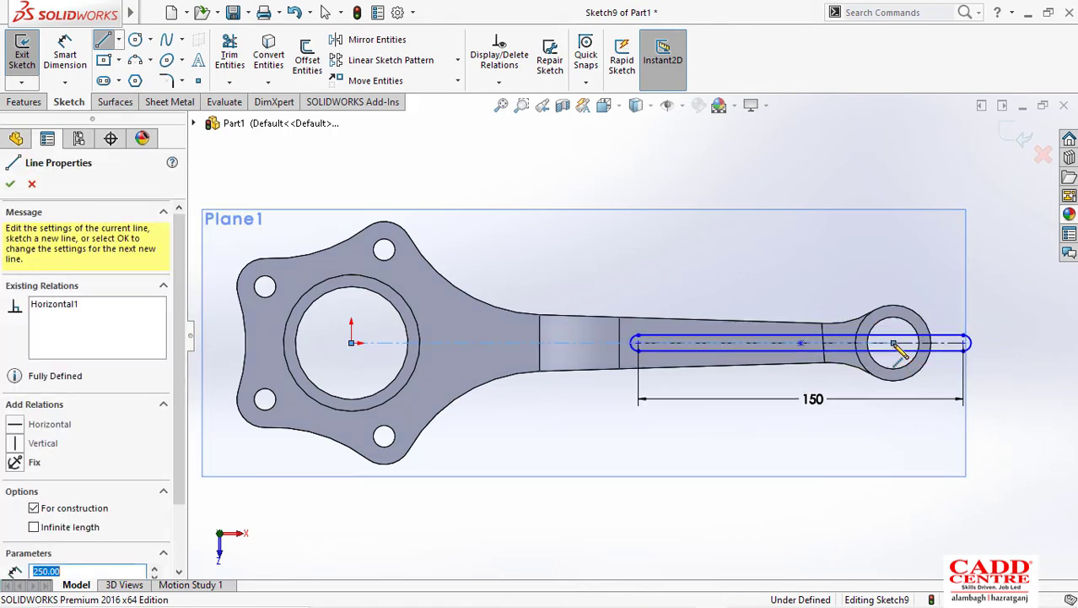
key(Escape)
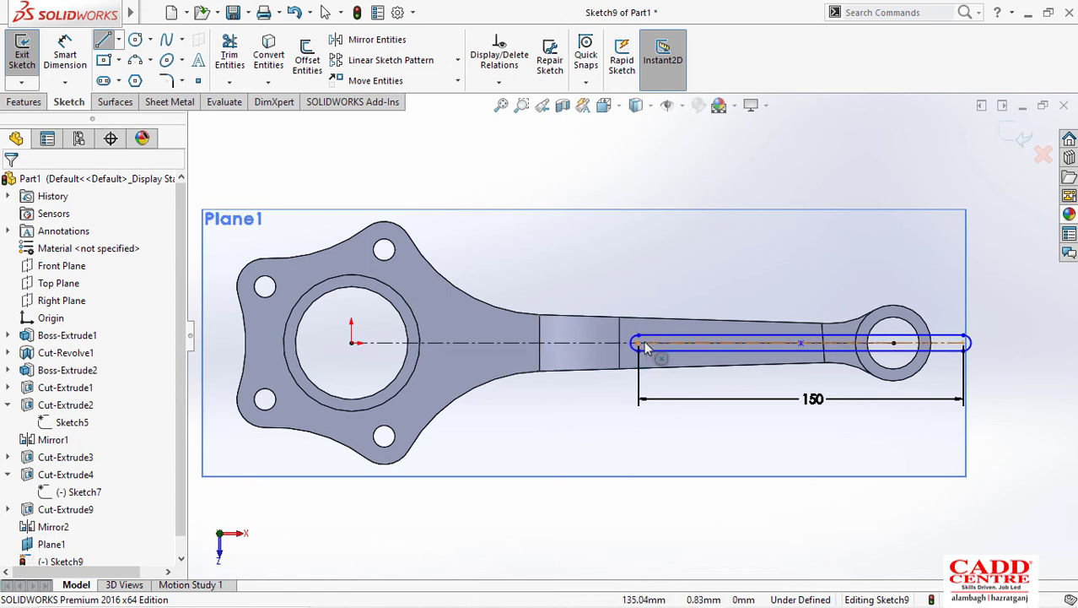
Step: Shift the slot toward the large end, check the reference drawing in Photos, and dimension its near end center 30 mm from the small-end hole center
drag(638, 342, 479, 351)
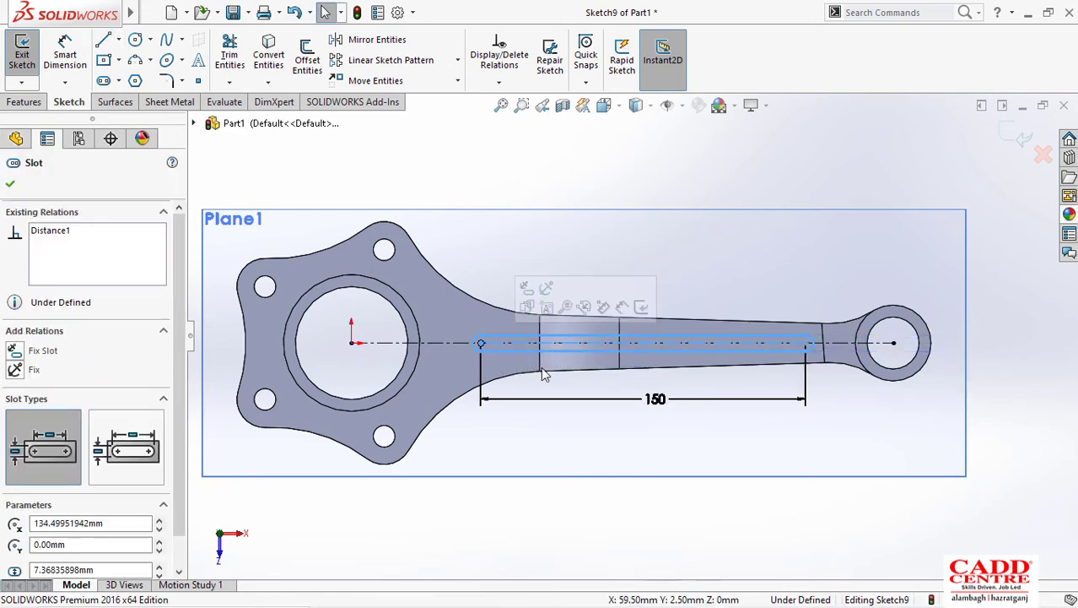
click(667, 520)
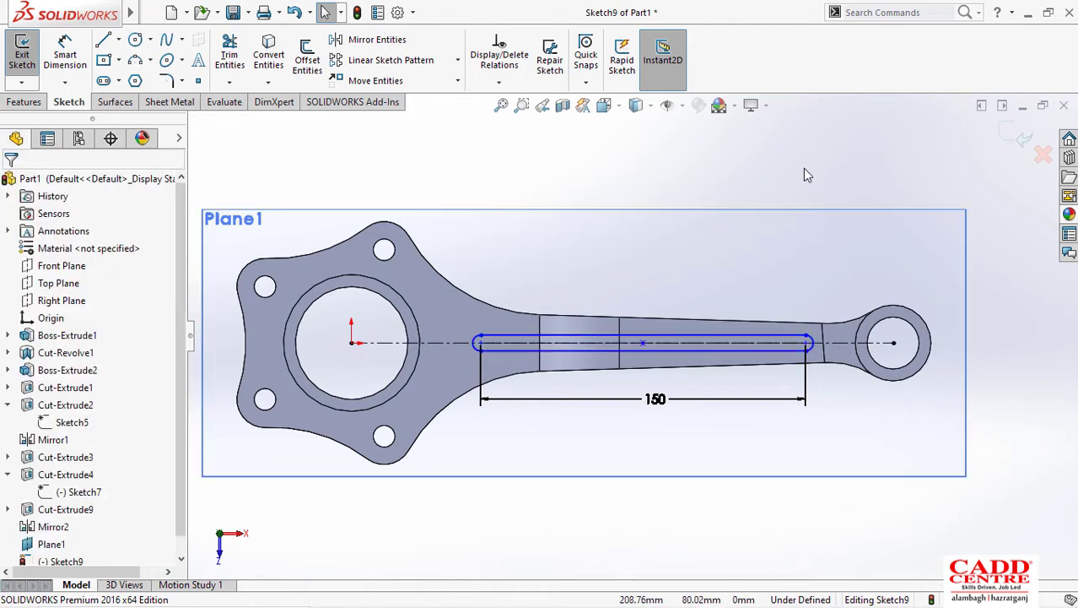
right_drag(810, 145, 799, 88)
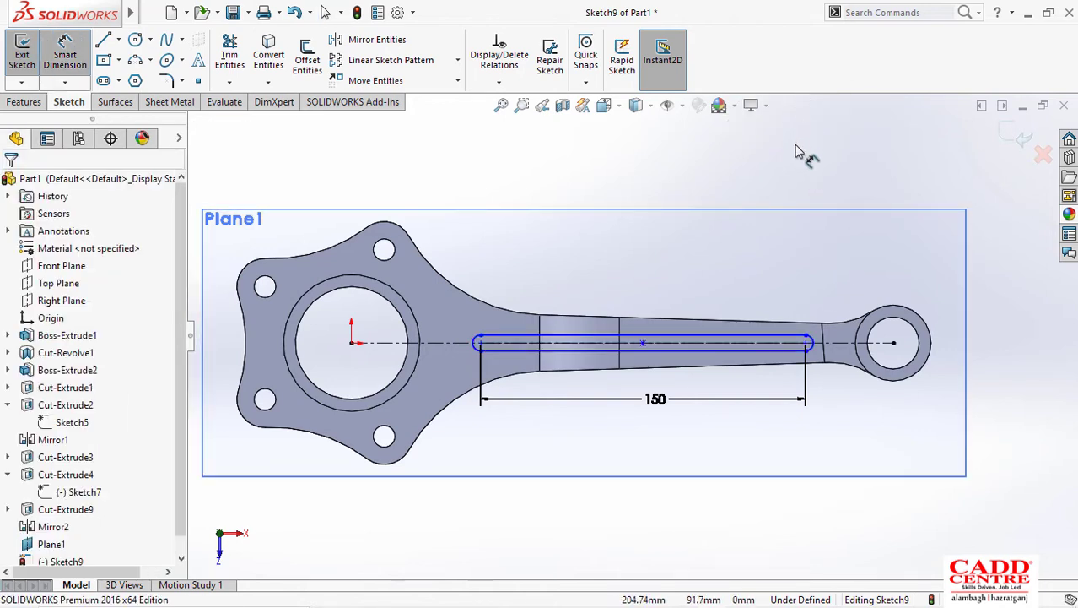
key(super+Tab)
click(500, 201)
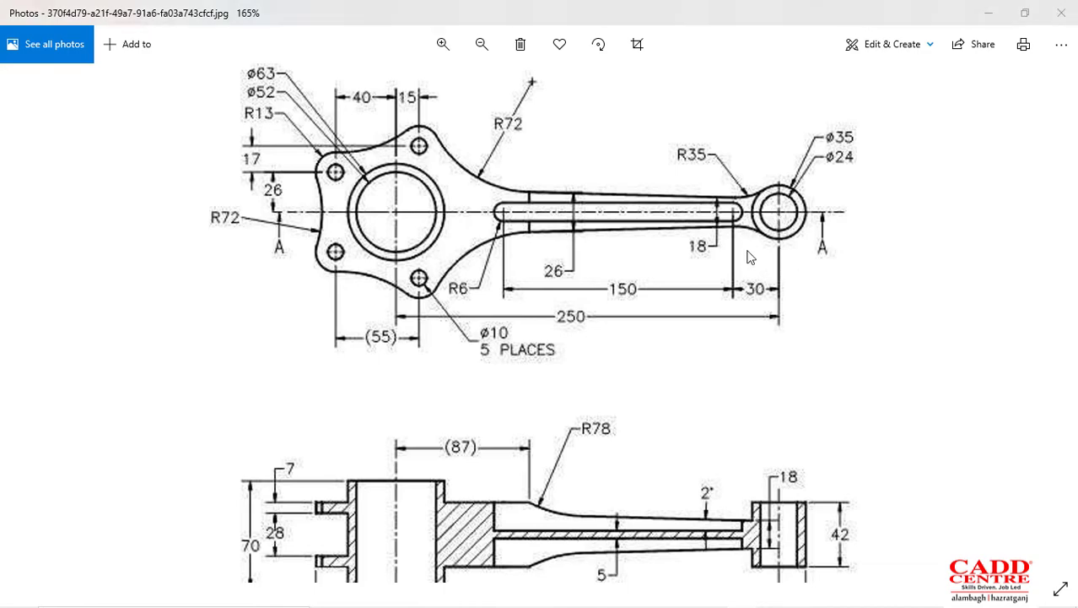
key(super+Tab)
click(431, 187)
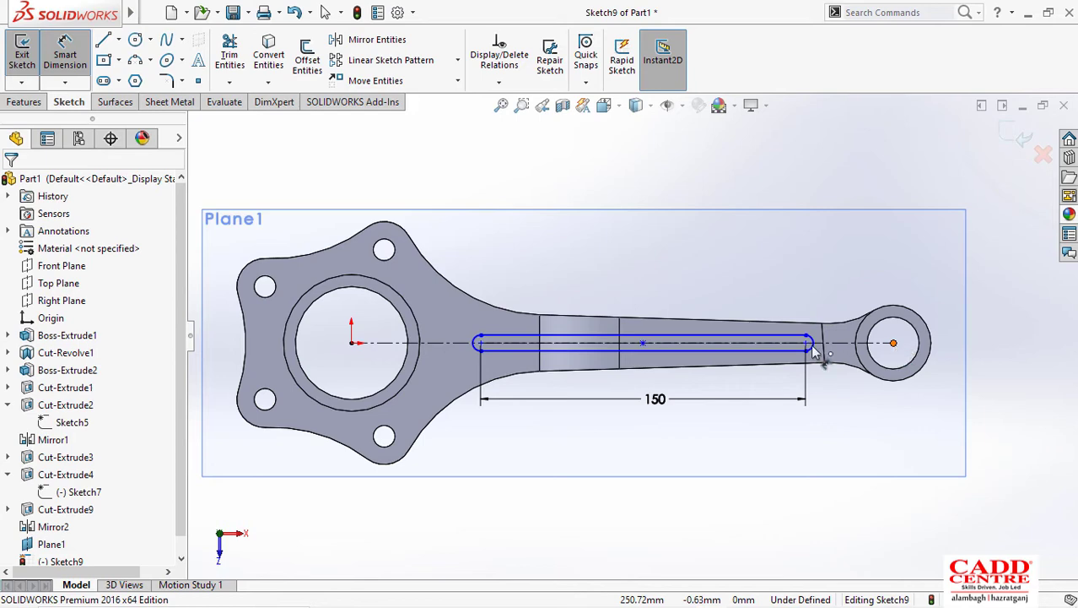
click(808, 344)
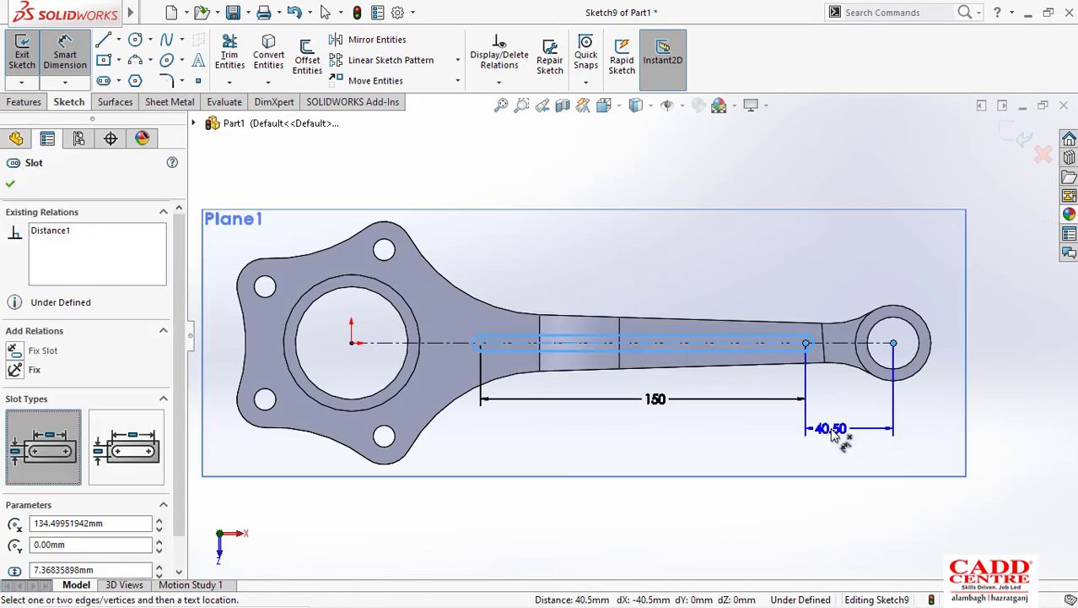
click(847, 435)
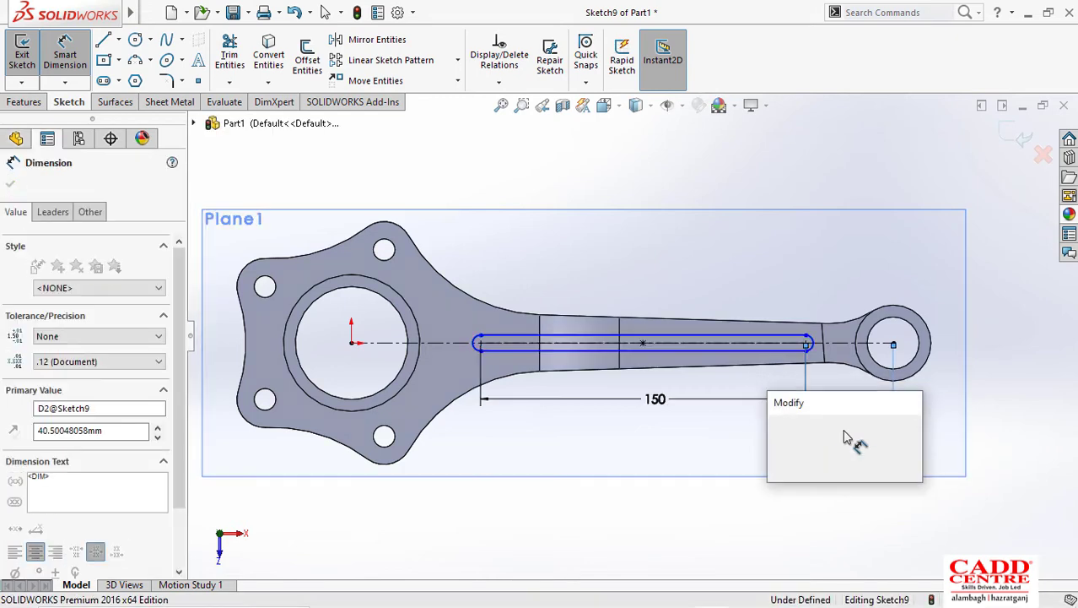
key(Return)
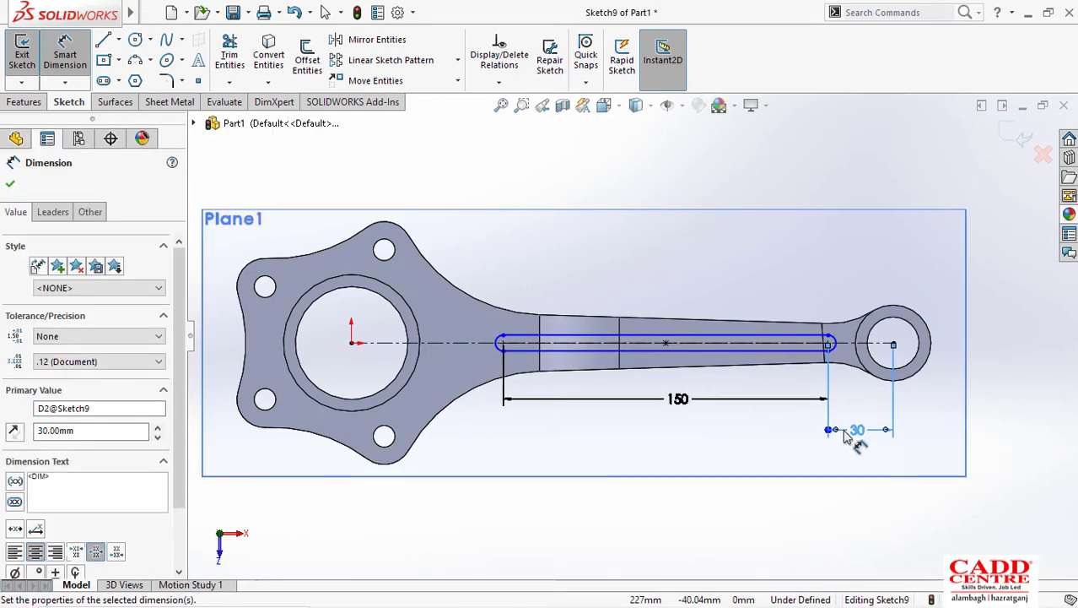
click(11, 185)
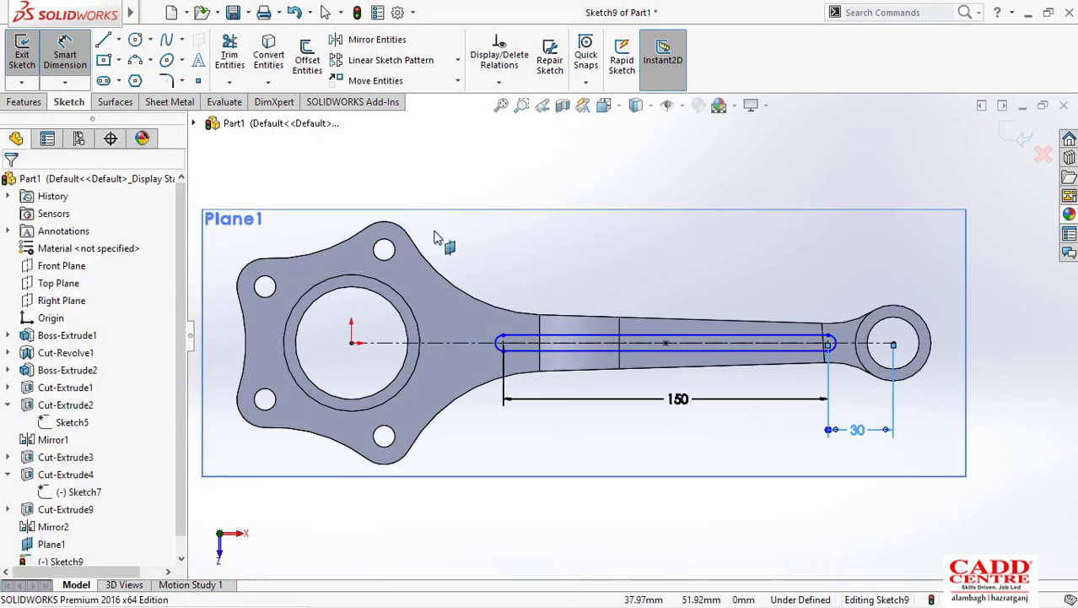
Step: Look up the slot radius in the Photos reference drawing and set the slot's end radius to 6 mm
key(super+Tab)
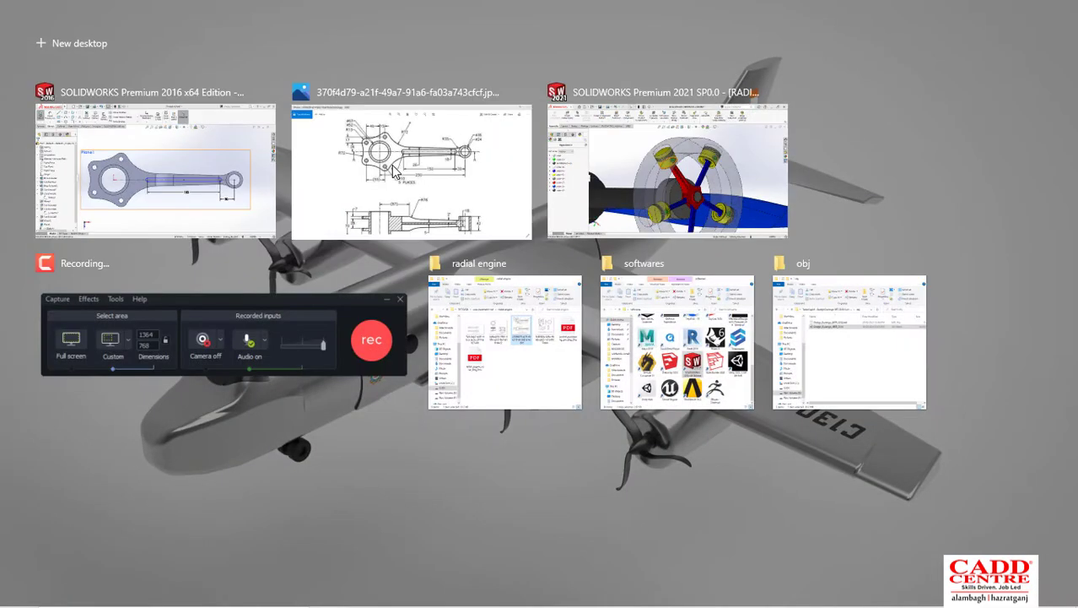
click(395, 171)
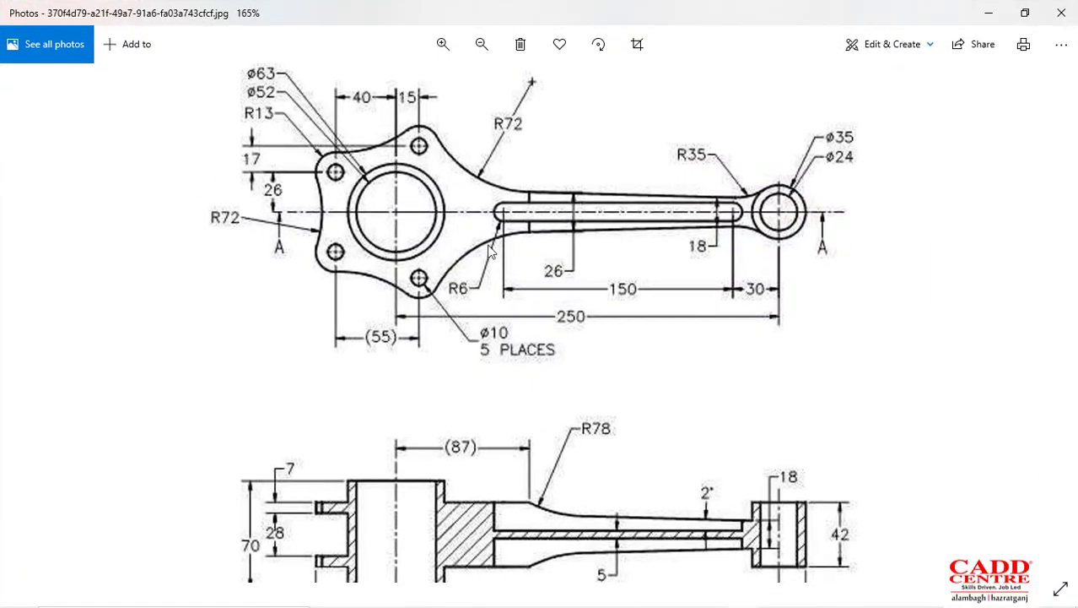
key(super+Tab)
click(402, 192)
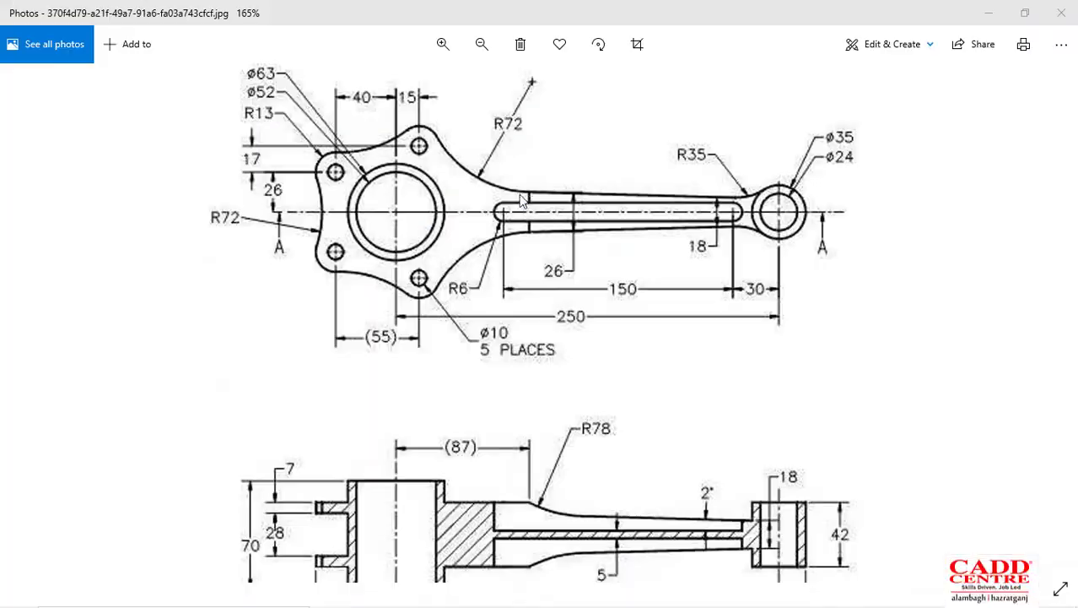
right_drag(561, 202, 556, 148)
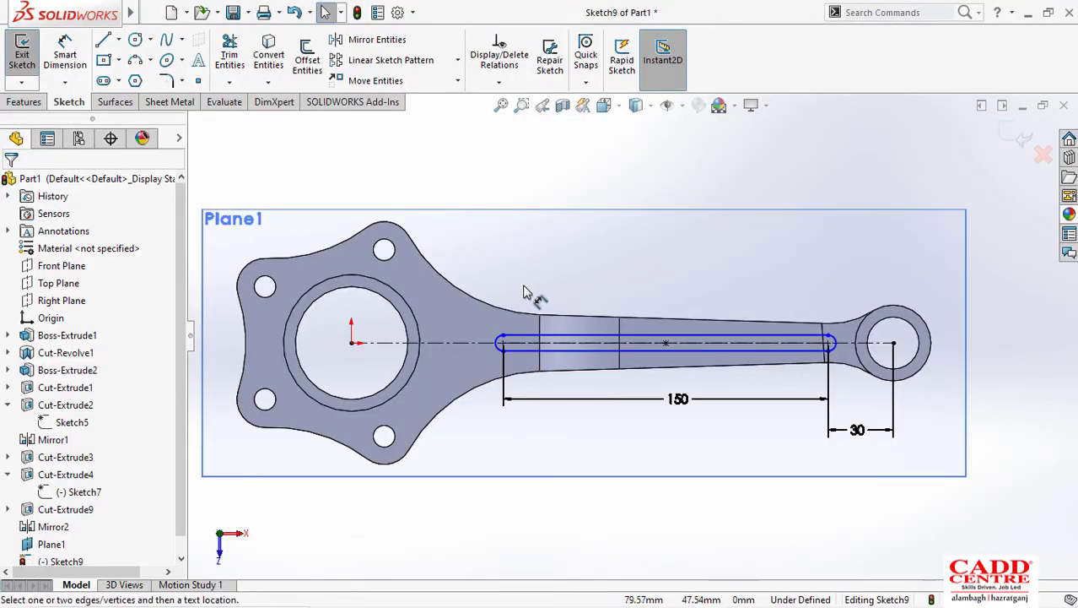
click(499, 353)
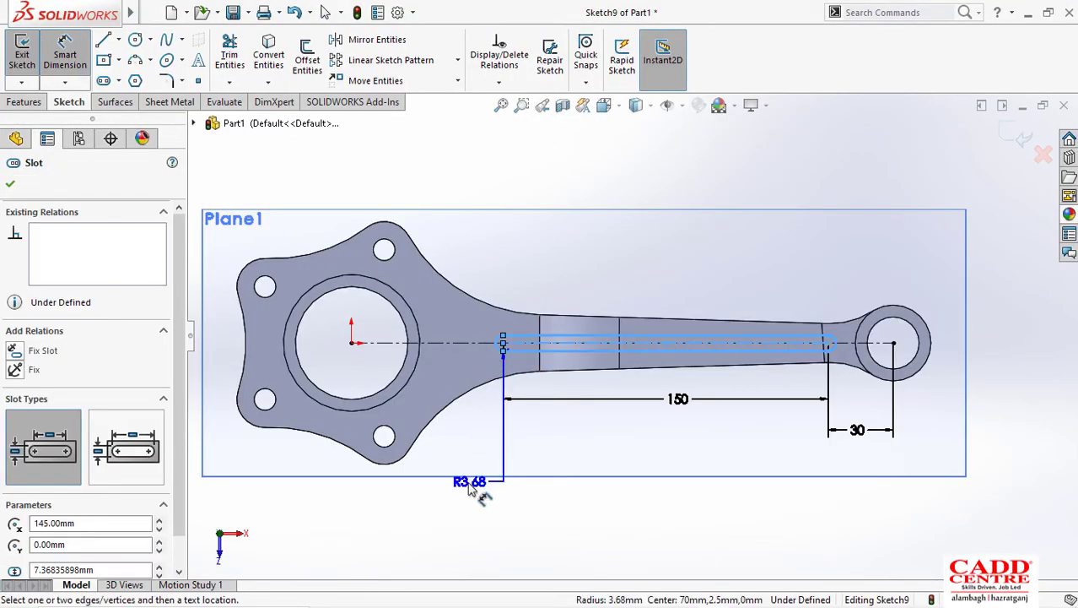
click(453, 491)
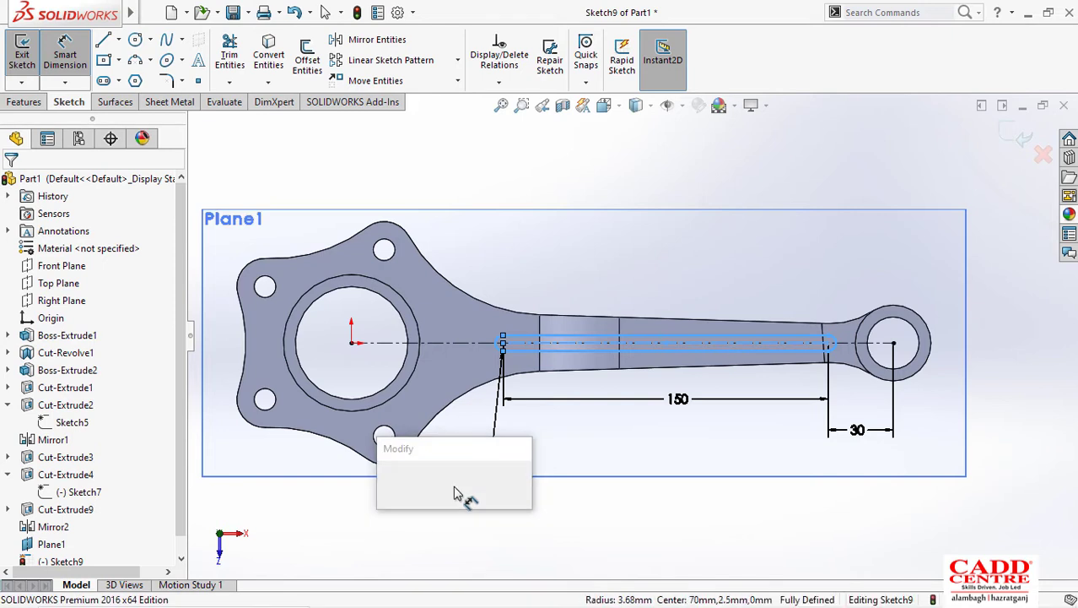
key(Return)
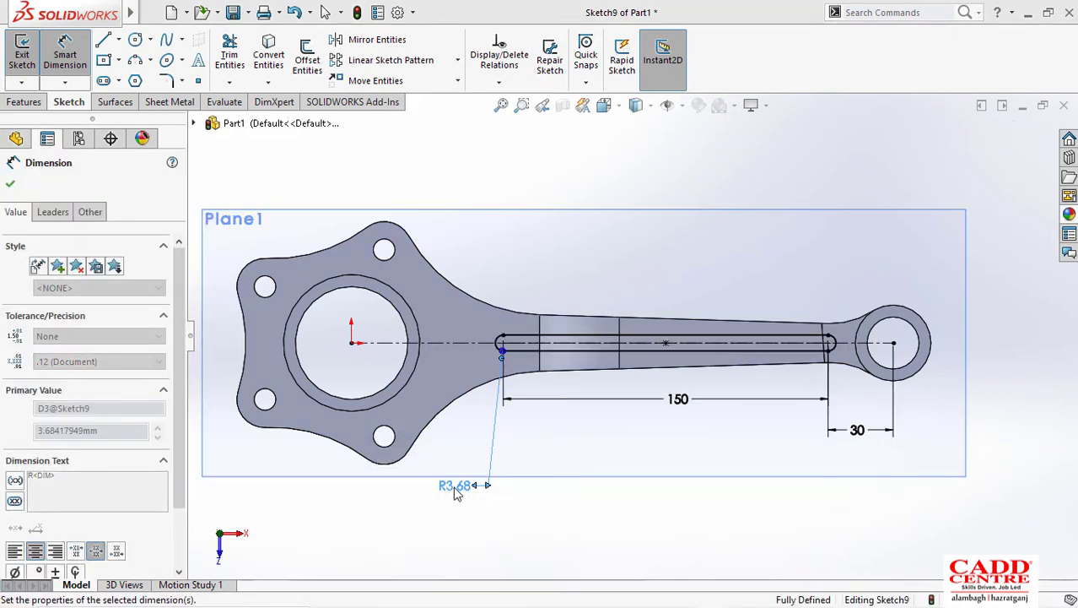
click(9, 186)
Step: Check the slot against the reference drawing in Photos and exit the finished sketch in SOLIDWORKS
scroll(589, 470, up, 3)
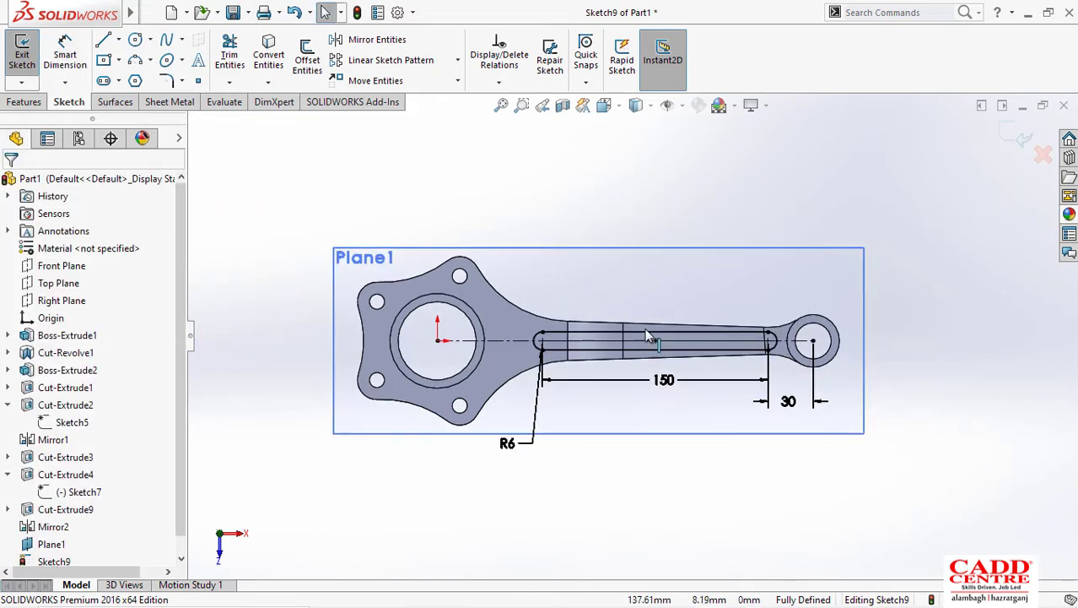
key(super+Tab)
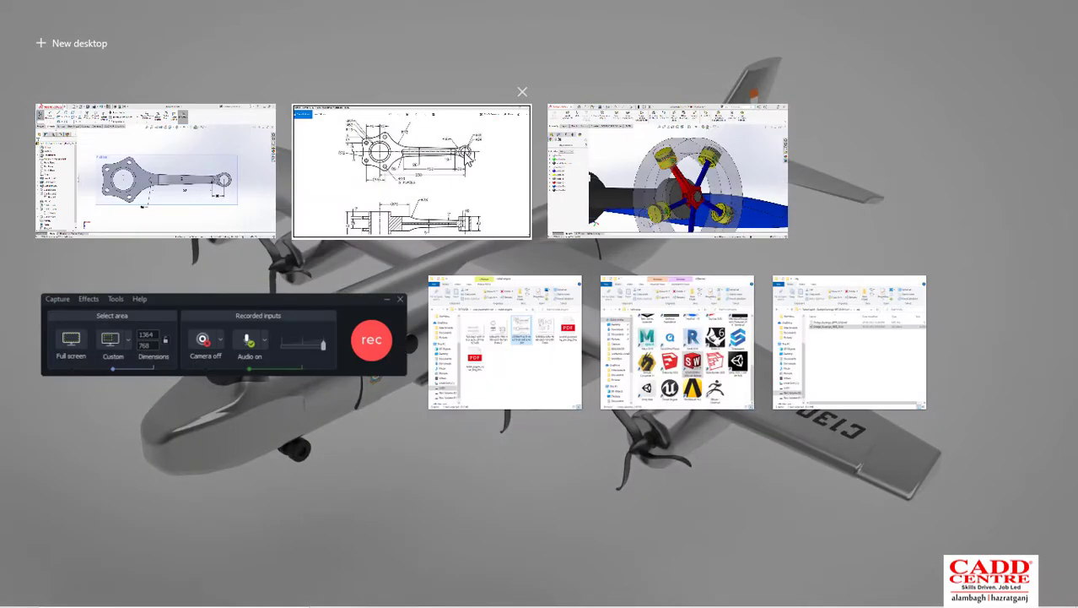
click(412, 171)
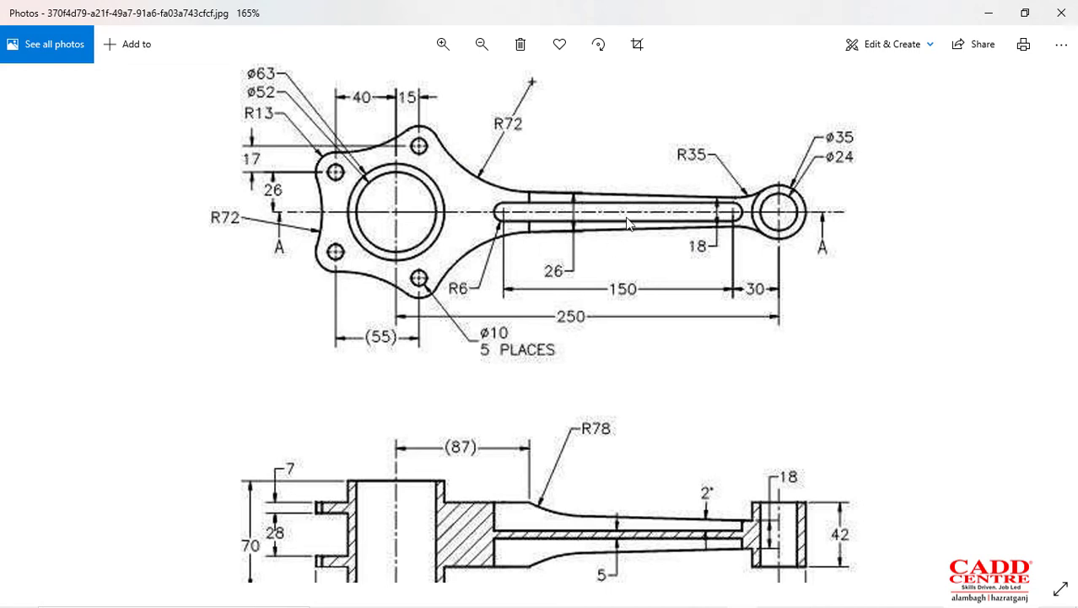
click(989, 13)
mouse_move(648, 314)
middle_down()
mouse_move(612, 176)
mouse_move(607, 187)
middle_up()
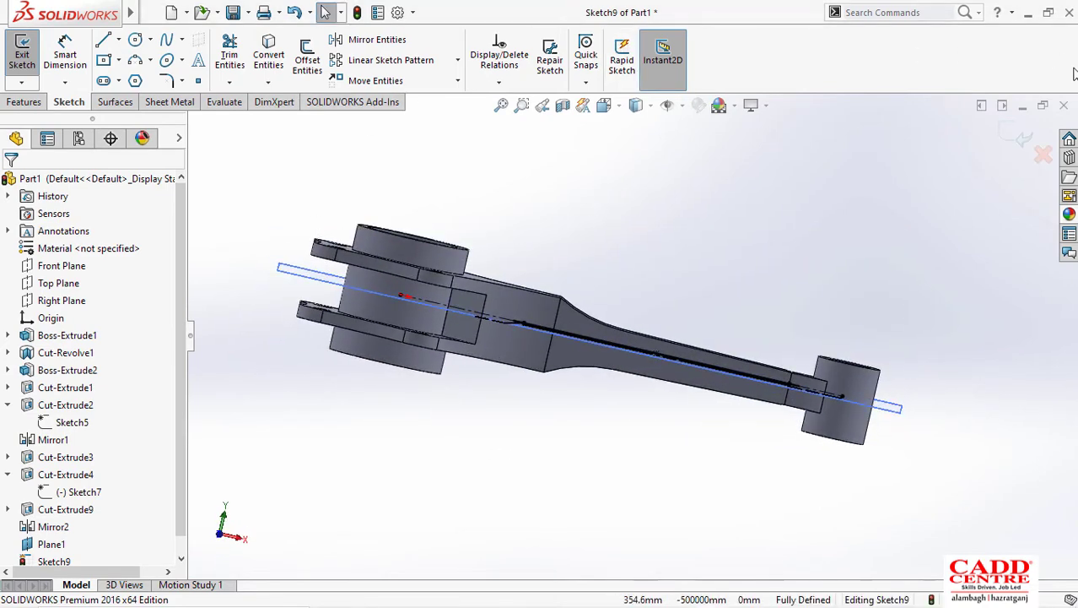
click(1017, 137)
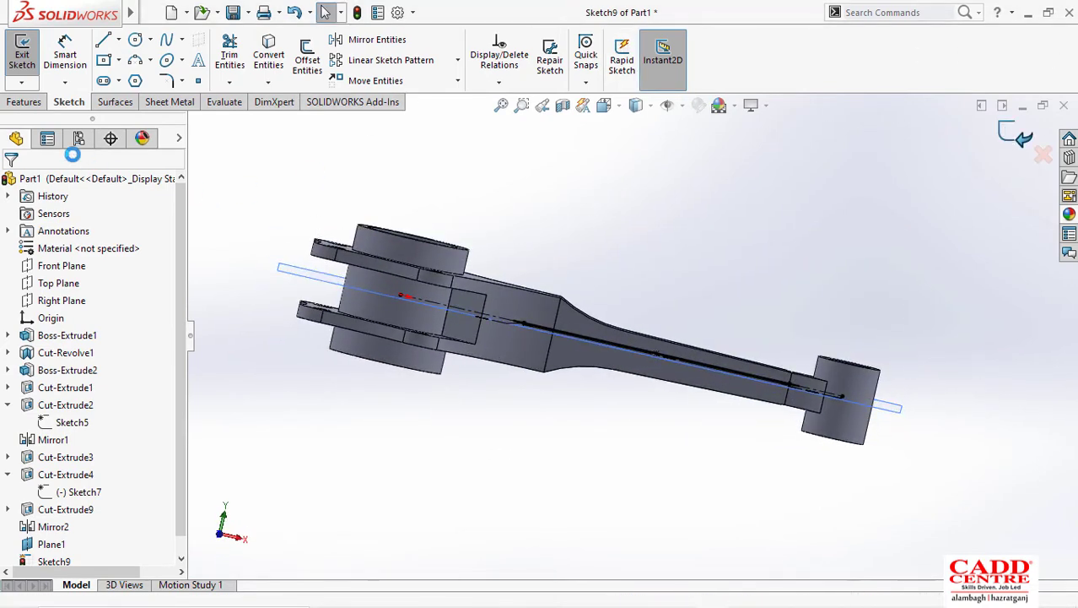
Step: Cut the slot sketch through all of the material above the sketch plane, with the extrusion direction reversed
click(24, 102)
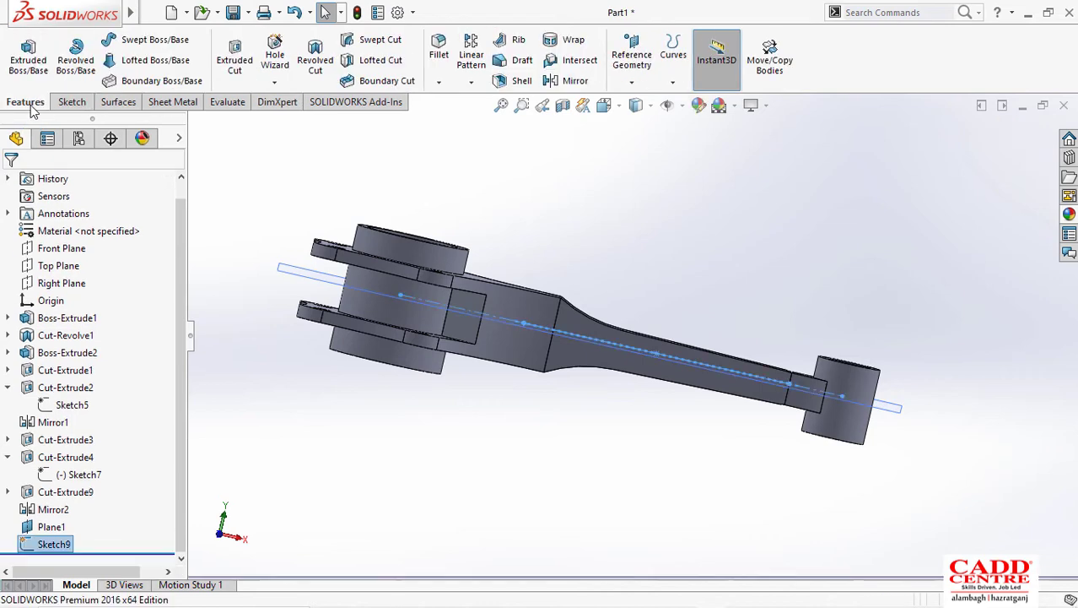
click(234, 59)
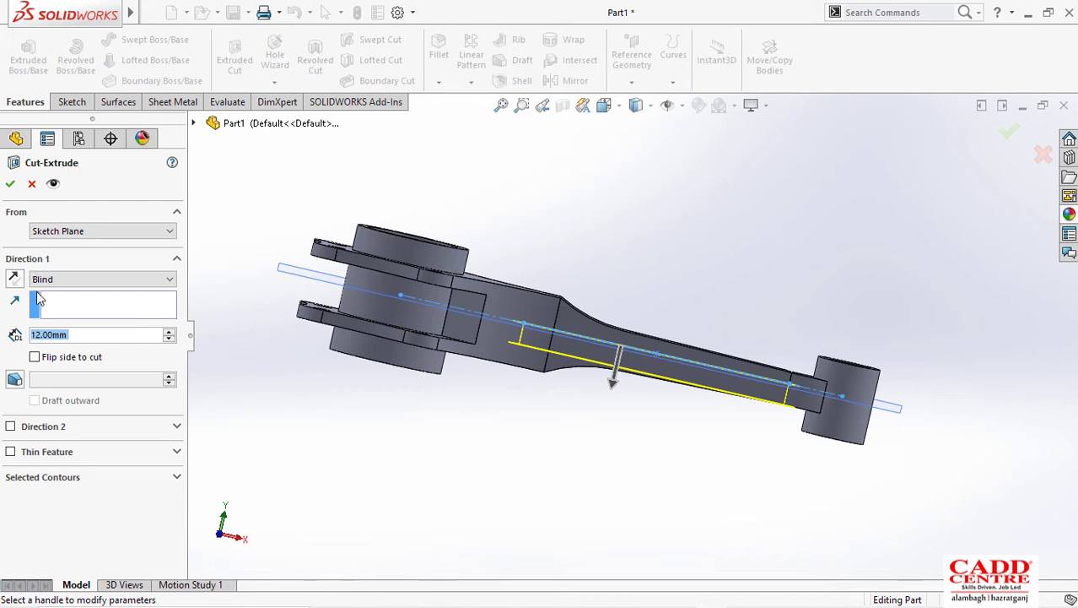
click(14, 279)
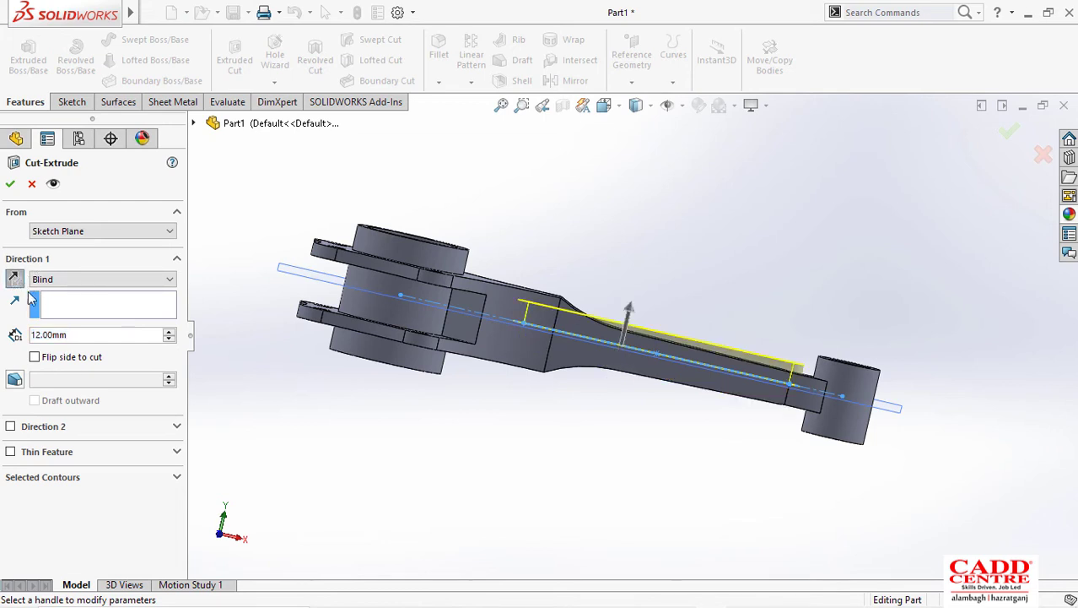
click(117, 280)
click(99, 302)
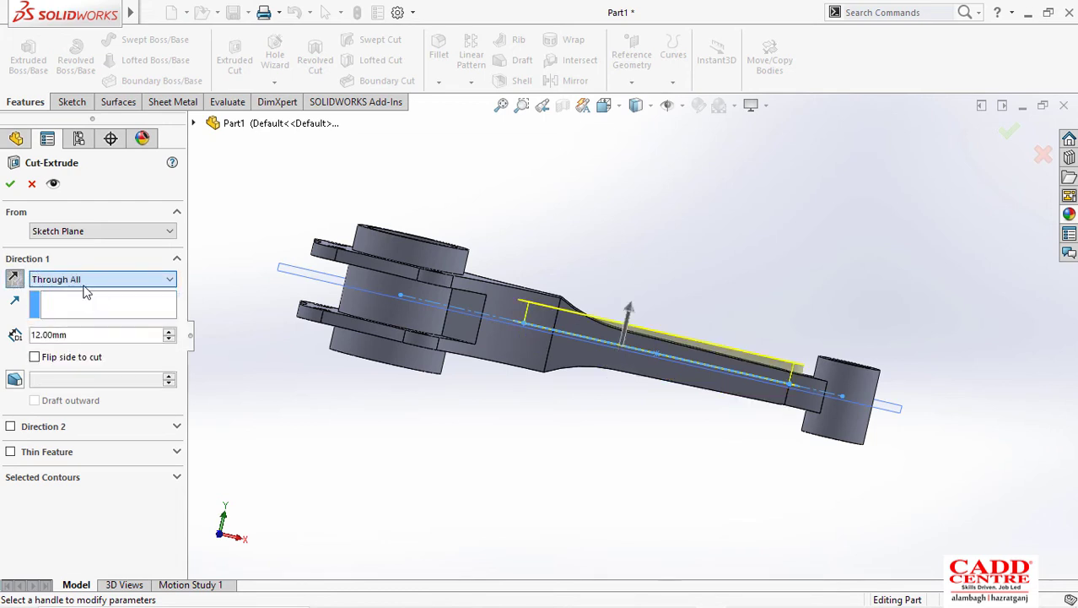
click(10, 183)
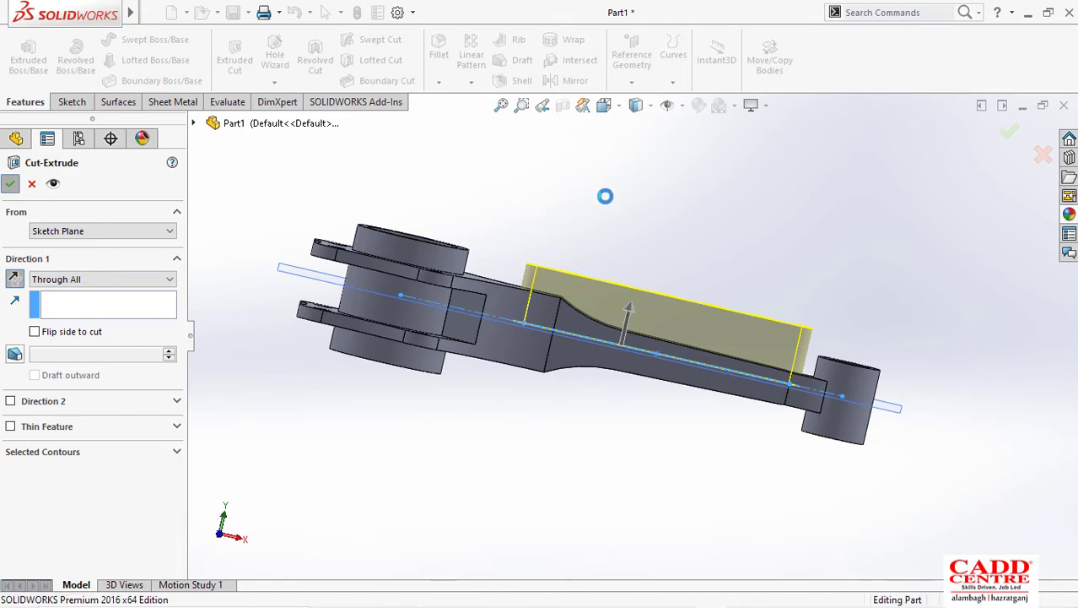
middle_drag(605, 196, 566, 333)
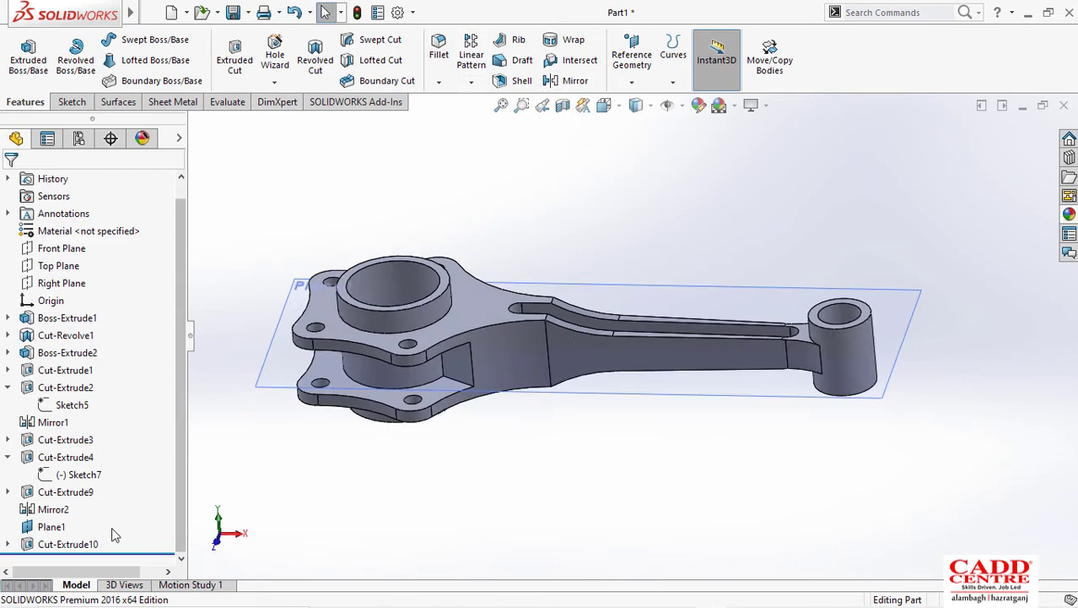
Step: Mirror the slot cut about the Top Plane to the underside of the arm
click(67, 544)
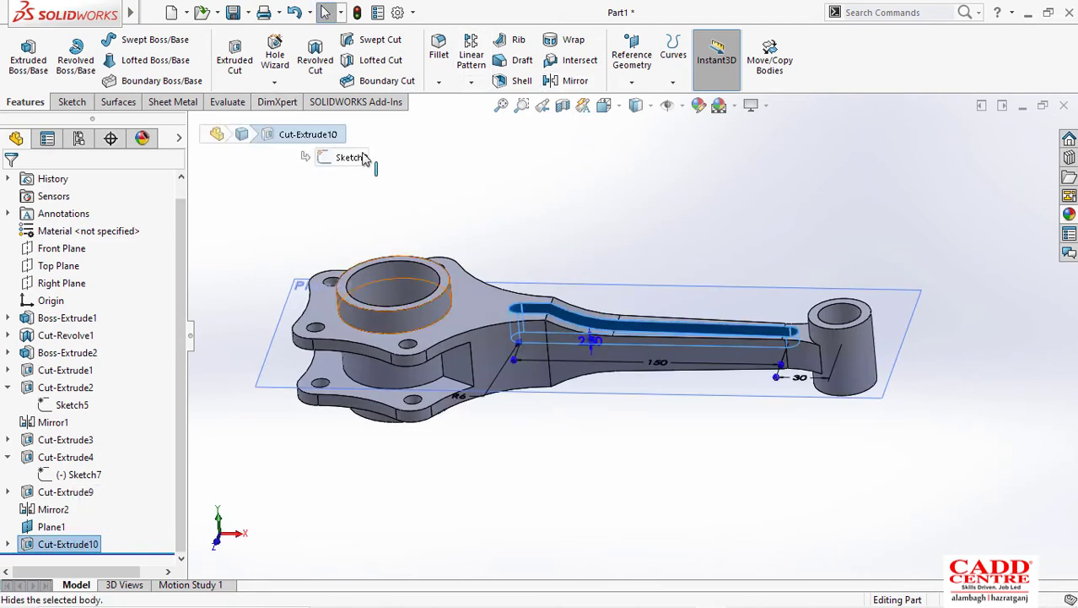
click(573, 80)
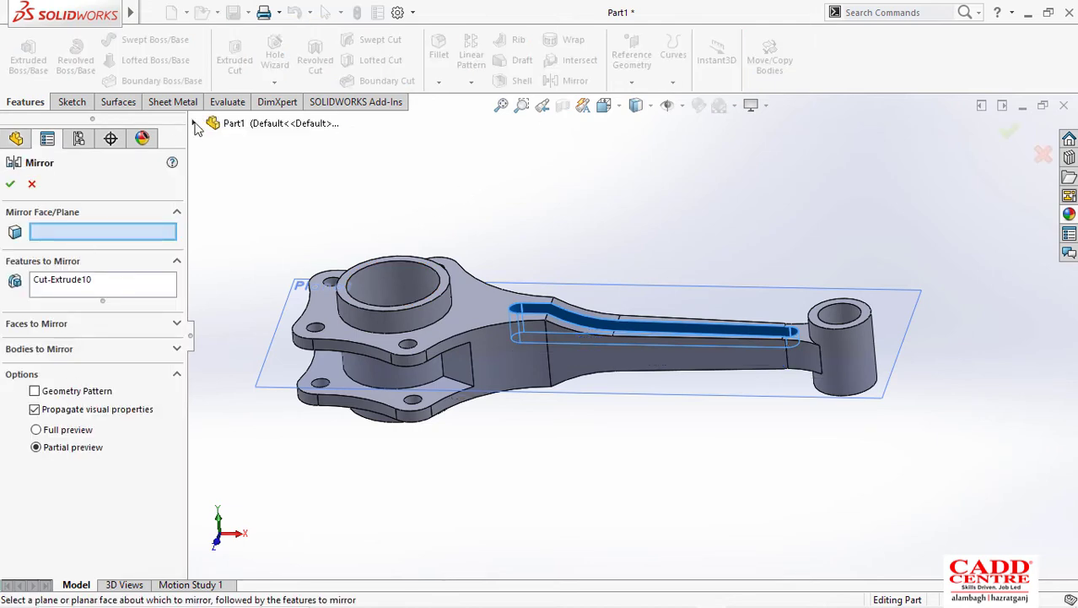
click(194, 124)
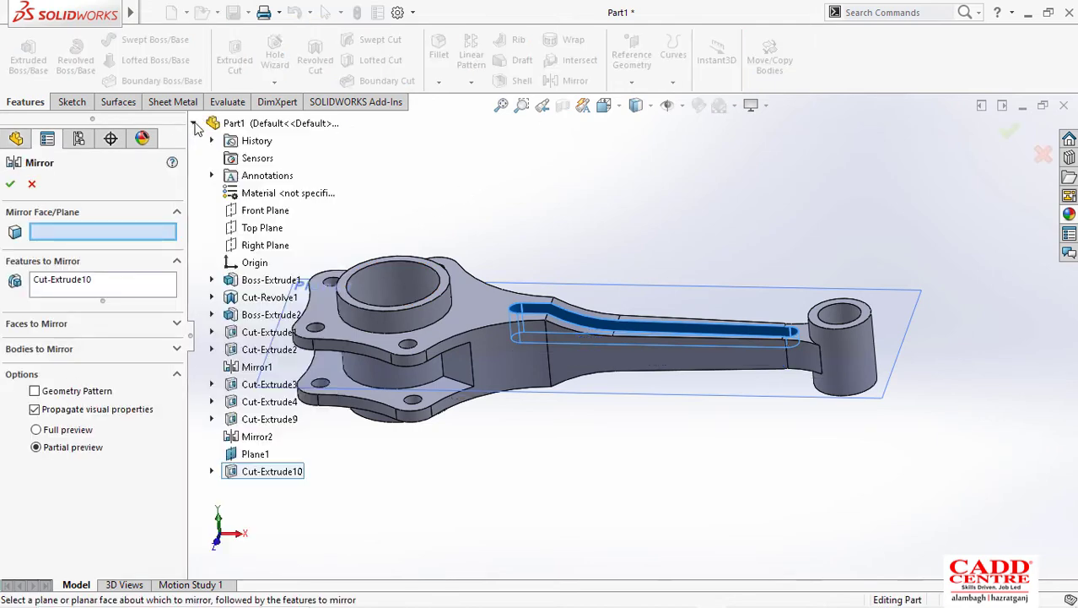
click(260, 234)
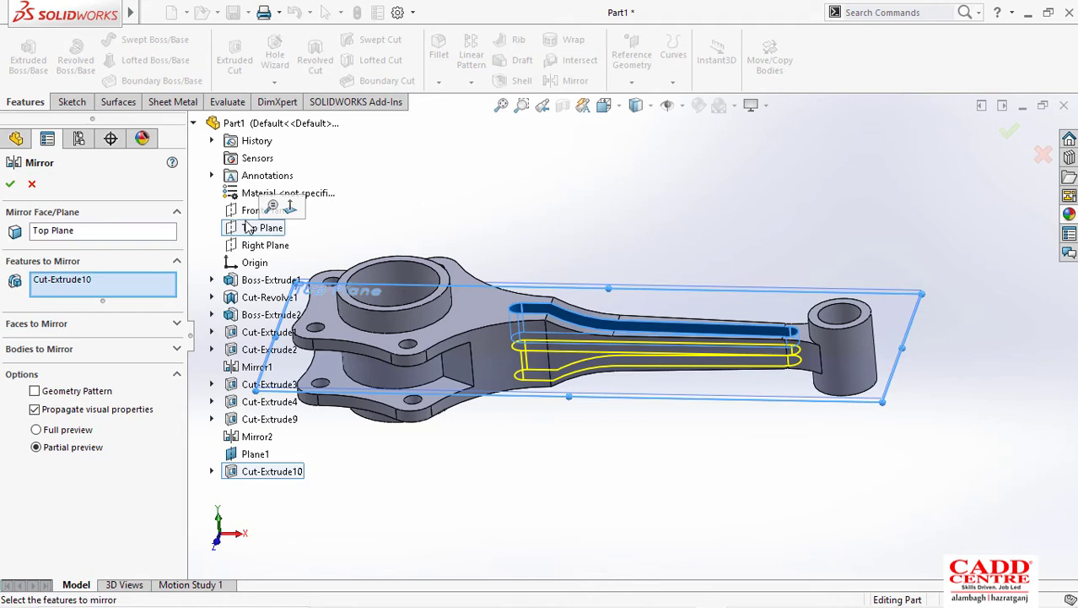
click(11, 185)
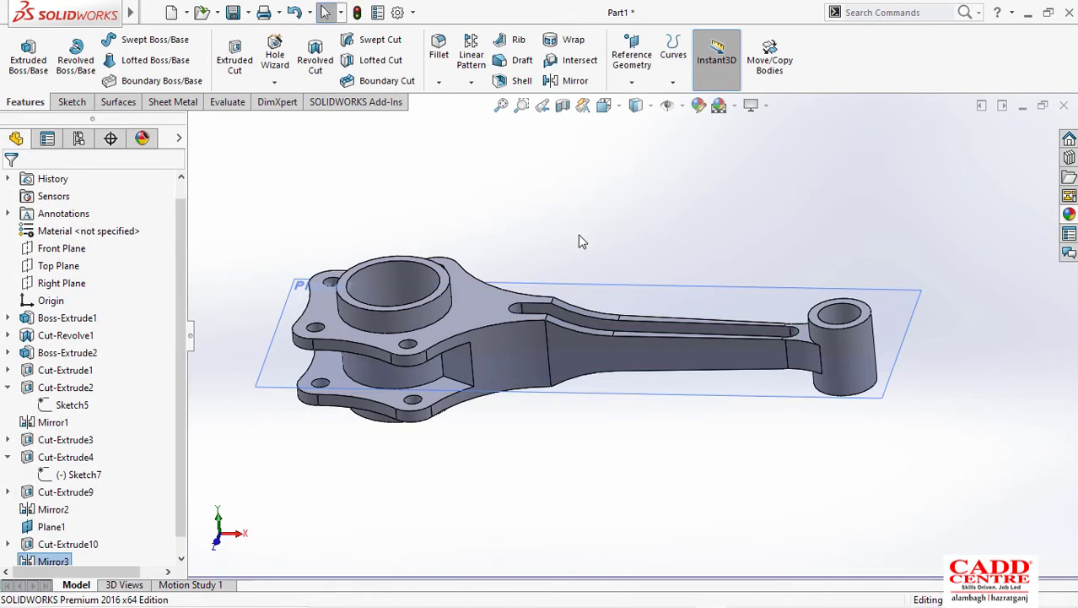
middle_drag(579, 241, 610, 451)
click(580, 470)
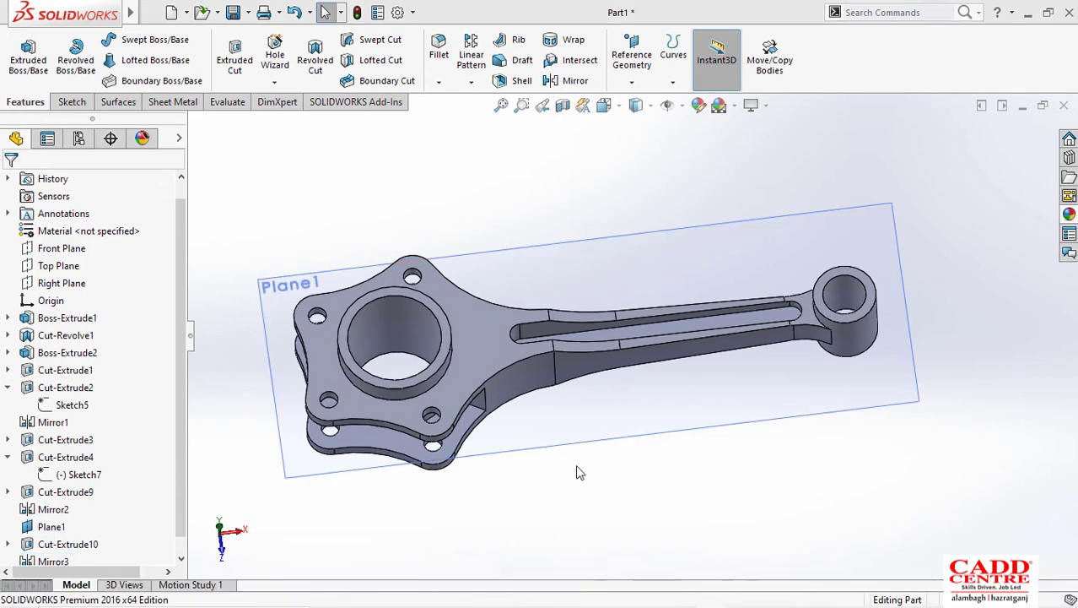
Step: Check the finished slots against the reference drawing in Photos and hide Plane1 in SOLIDWORKS
key(super+Tab)
click(416, 184)
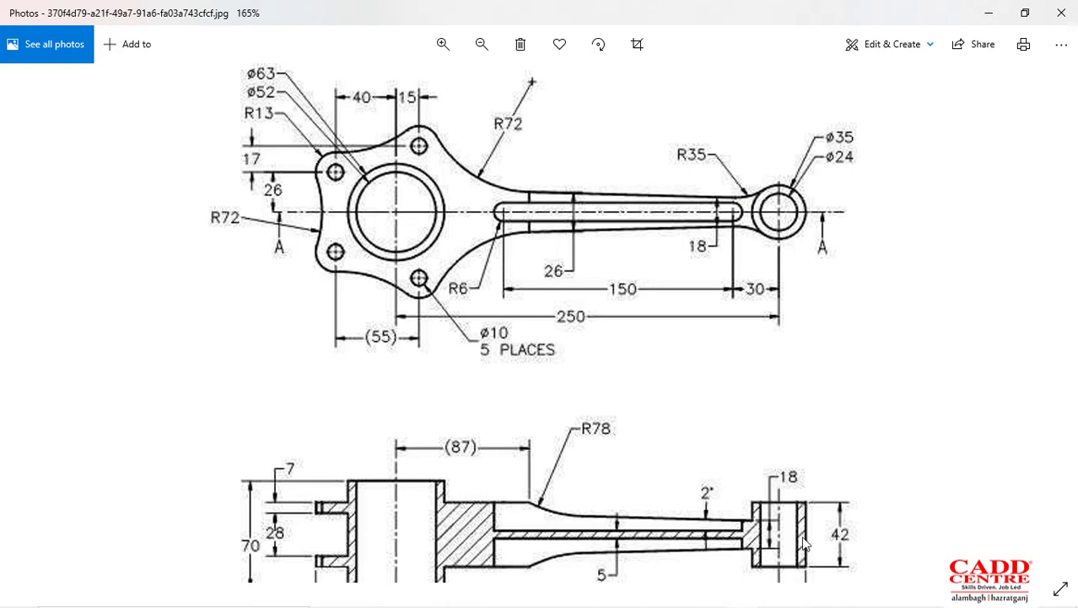
click(988, 13)
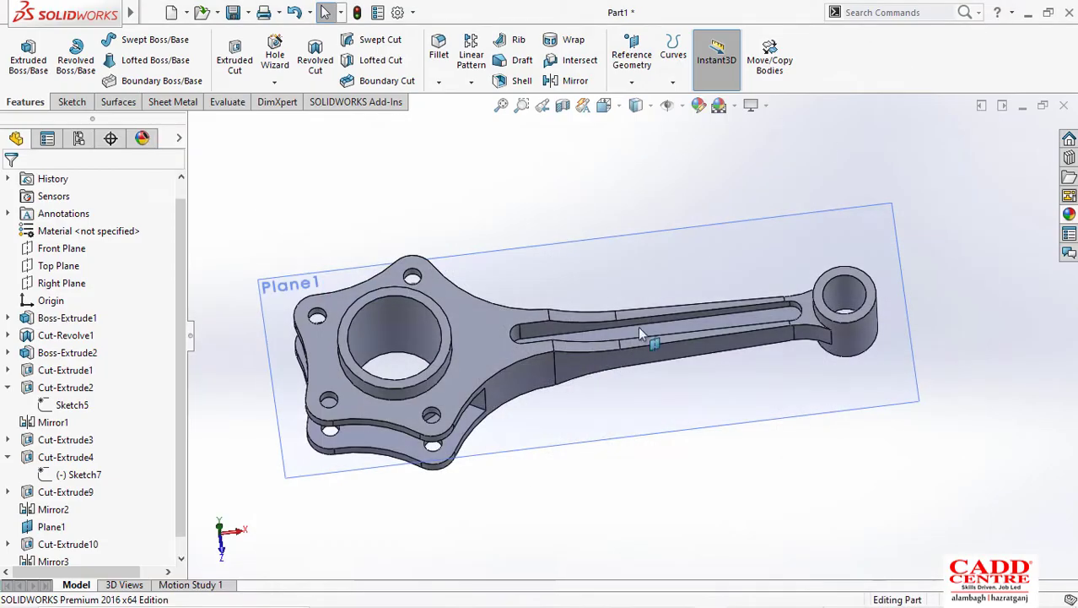
right_click(591, 414)
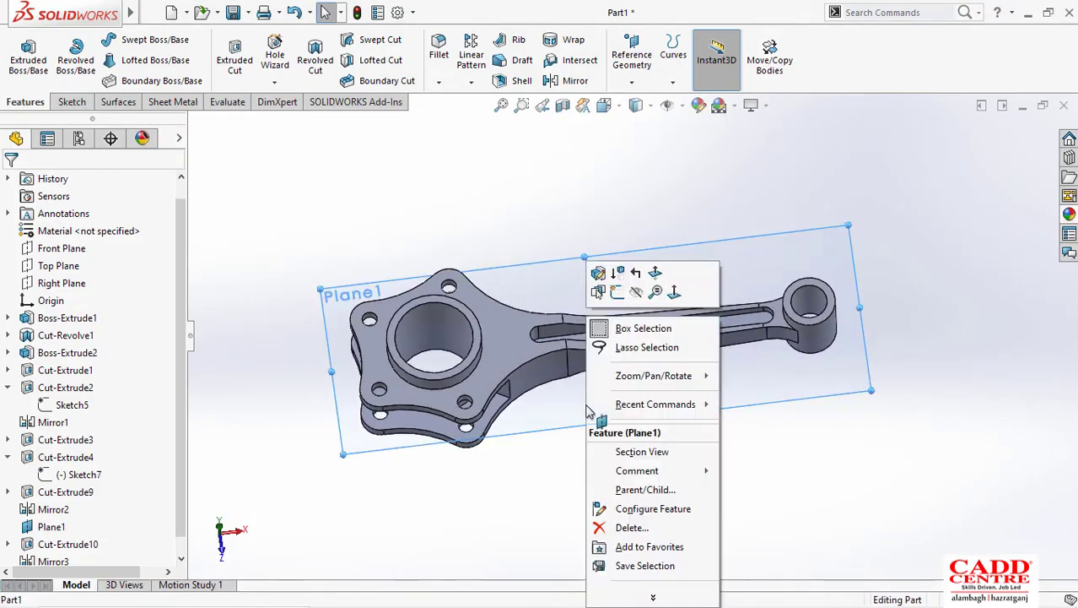
click(636, 292)
Step: Section the rod at the Front Plane with 0 mm offset and look at it from the front
middle_drag(596, 450, 607, 282)
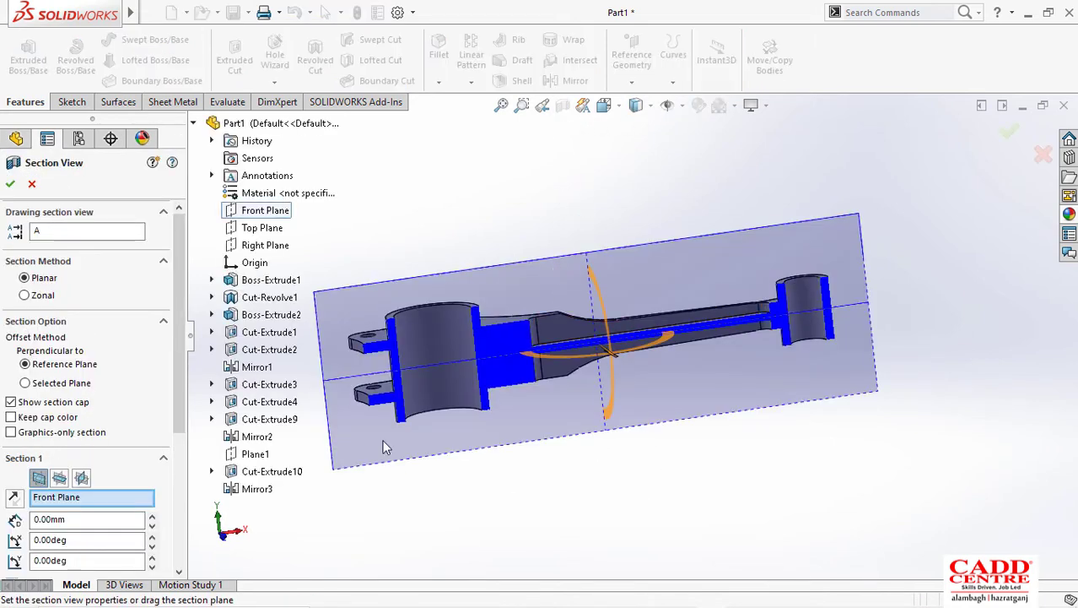
click(604, 104)
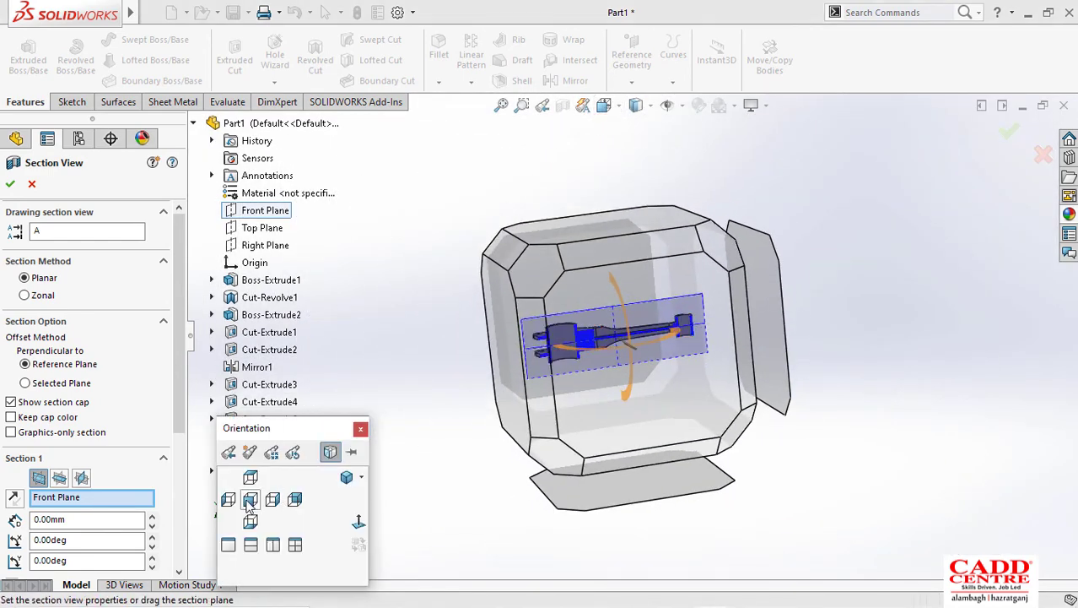
click(250, 499)
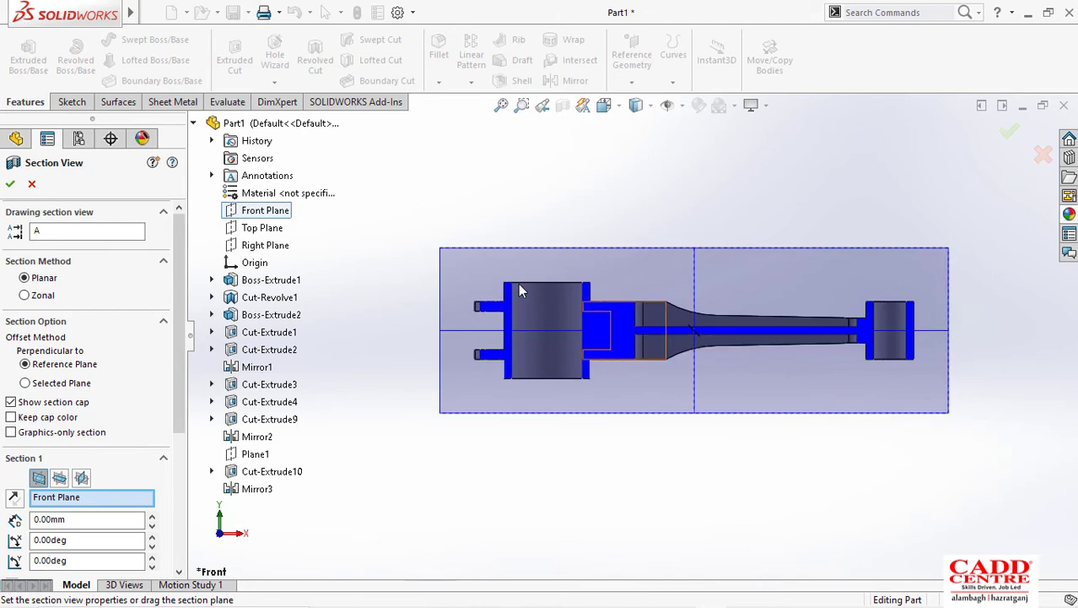
Step: Compare the rod's section with Section A-A of the reference drawing in Photos and turn off the section view in SOLIDWORKS
key(super+Tab)
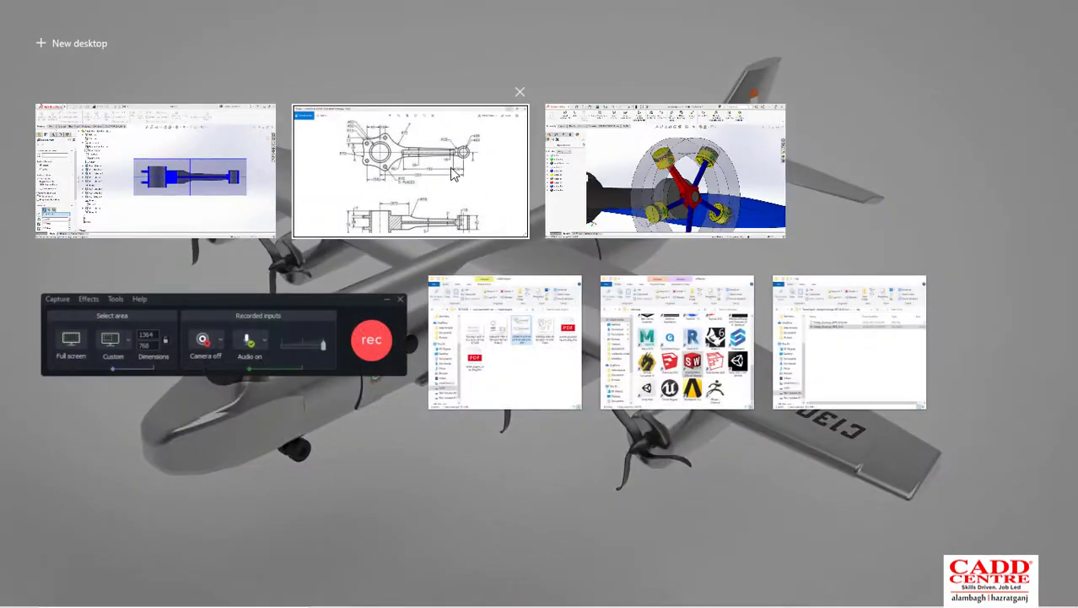
click(451, 173)
scroll(363, 481, down, 3)
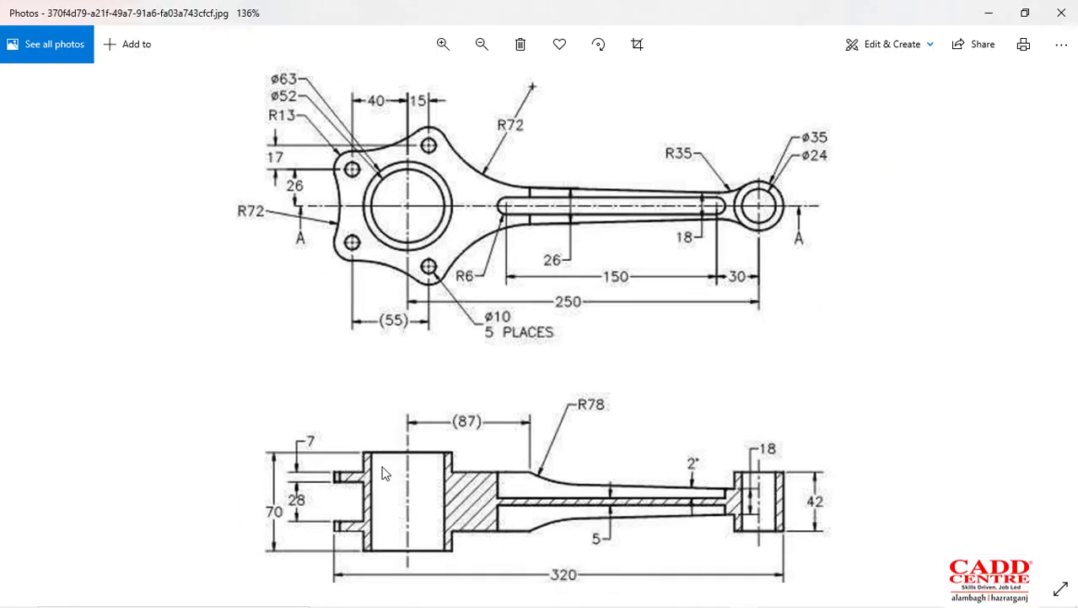
scroll(422, 464, up, 3)
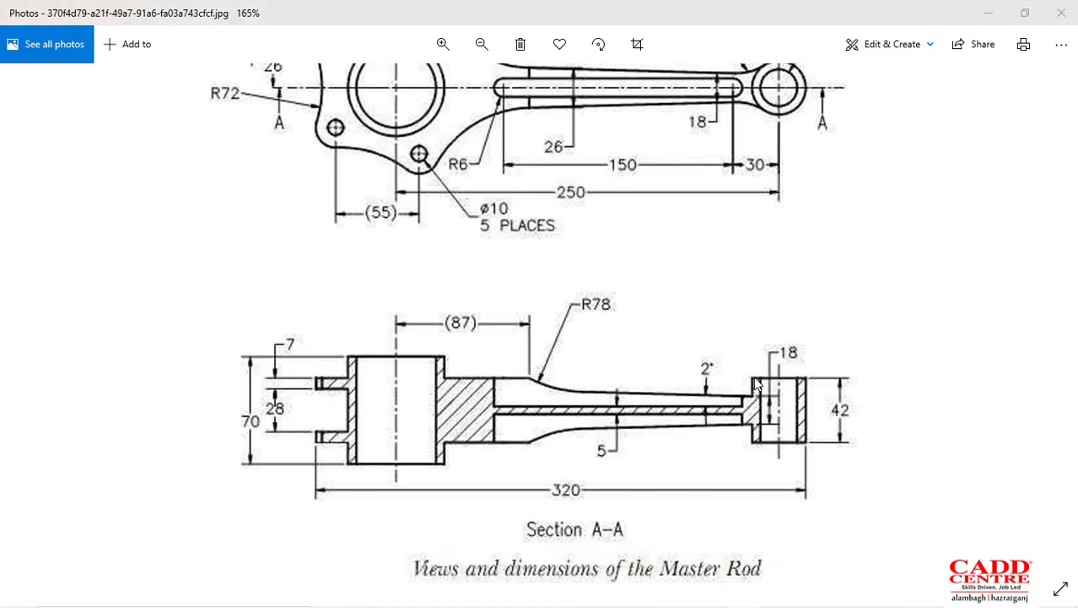
key(super+Tab)
click(497, 211)
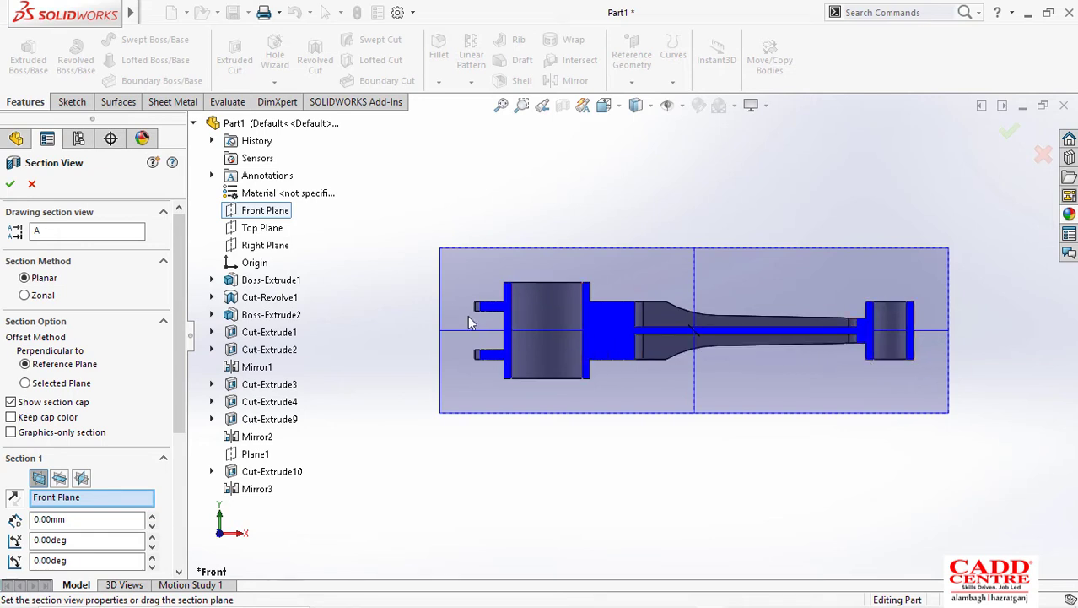
click(11, 184)
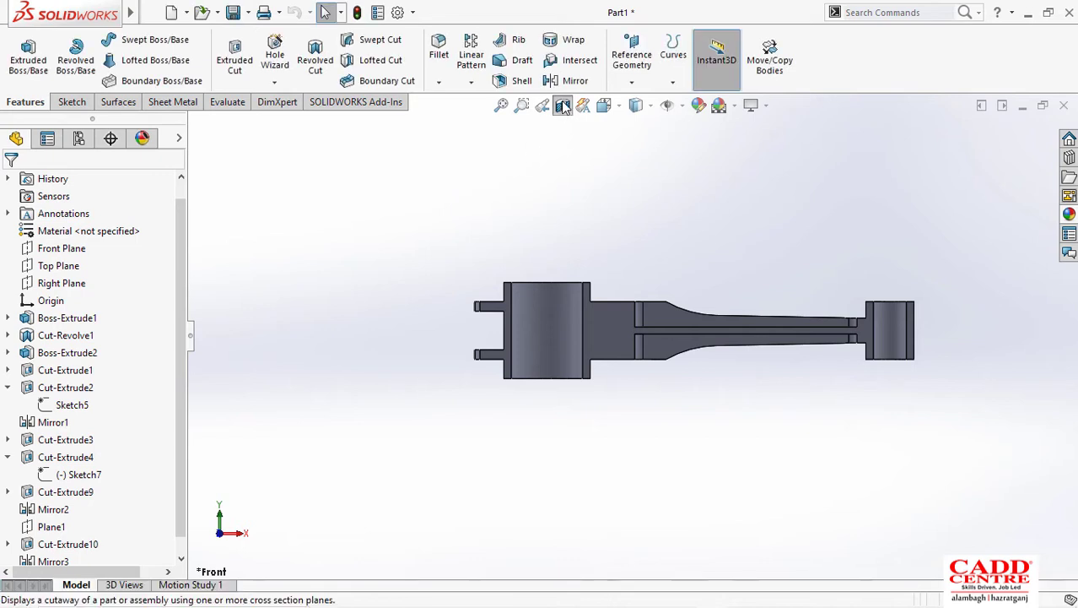
middle_drag(633, 292, 645, 451)
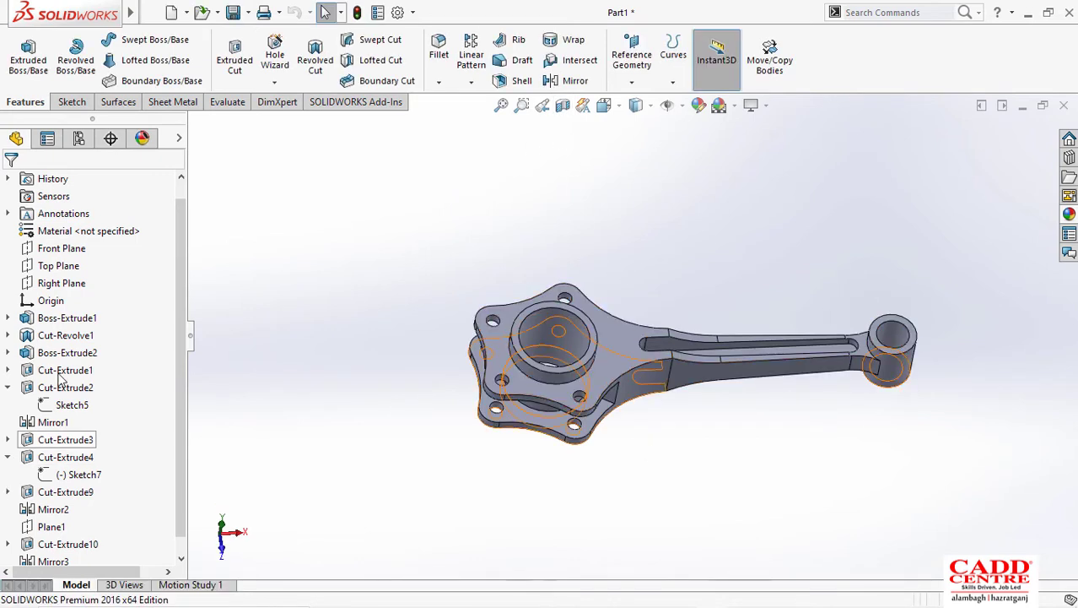
Step: Open the appearance color settings for the whole part
scroll(68, 373, up, 1)
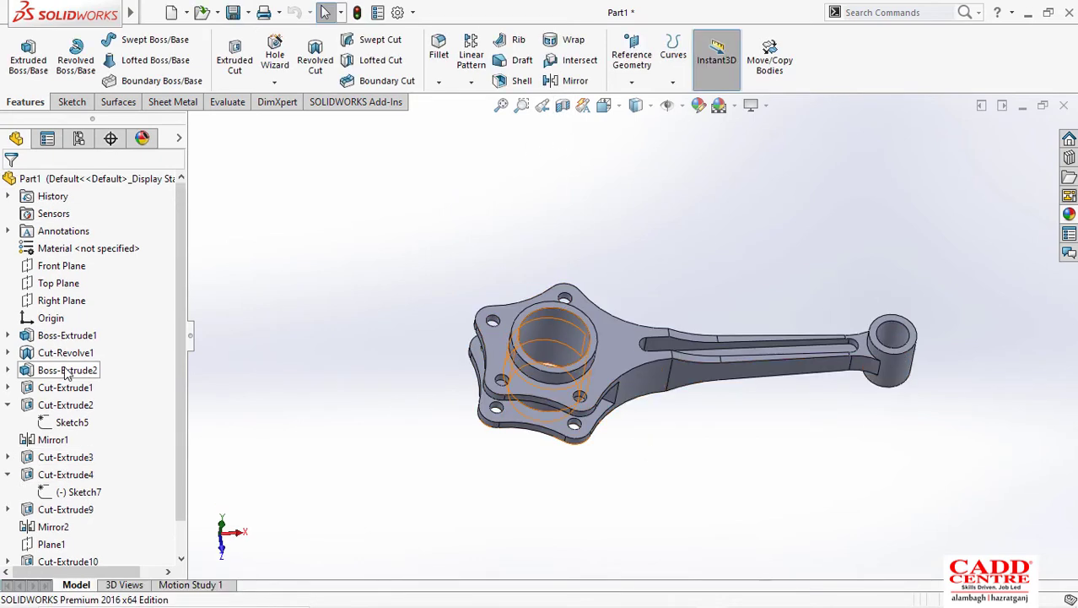
right_click(108, 183)
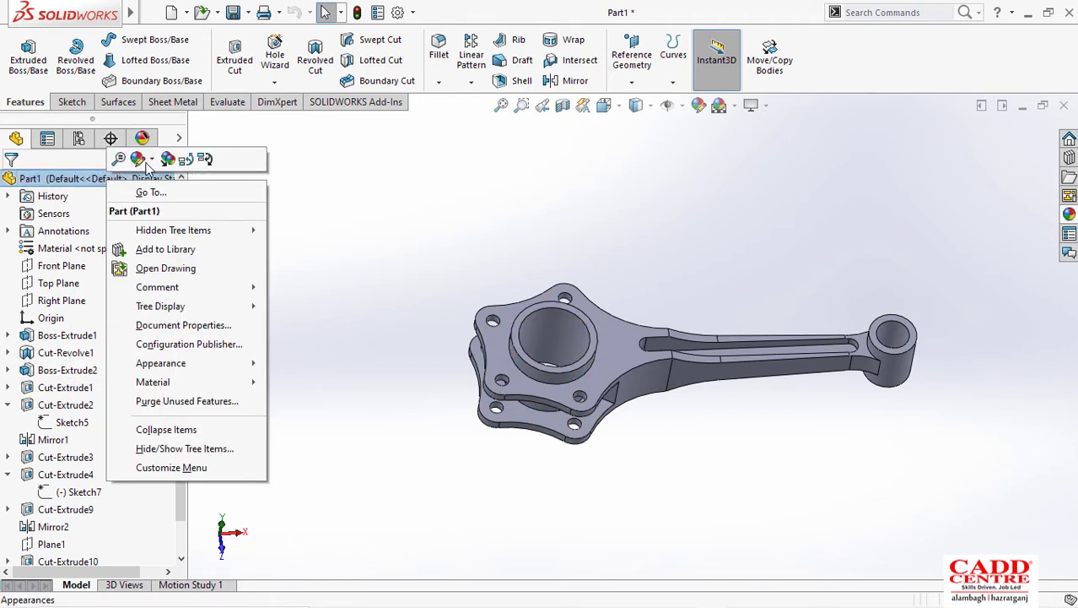
click(151, 161)
click(162, 194)
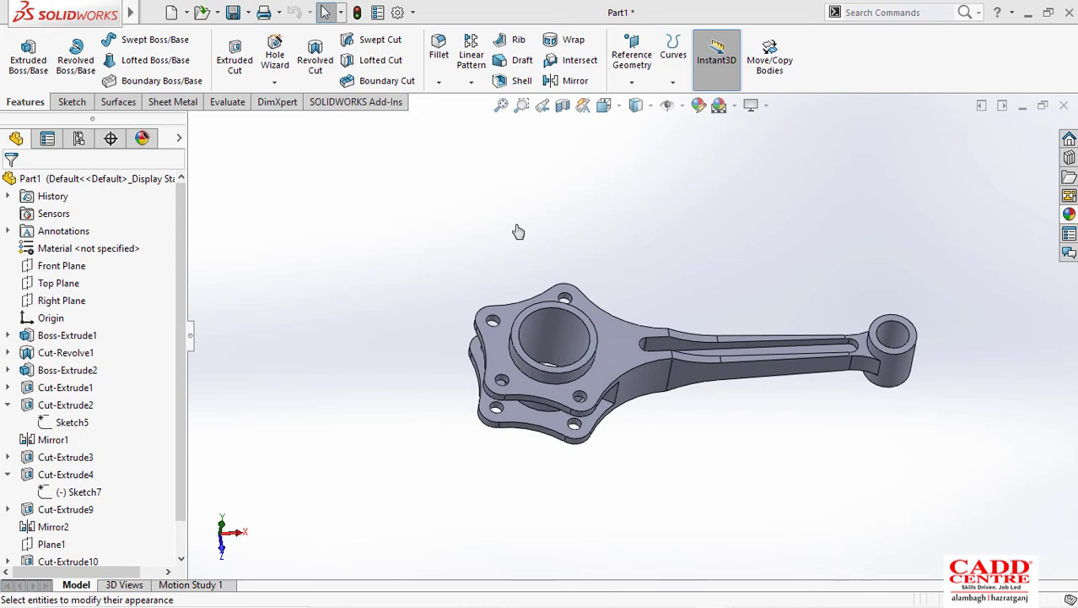
Step: Check the master rod's color in the radial engine and propeller assembly in the other SOLIDWORKS window
key(super+Tab)
click(649, 186)
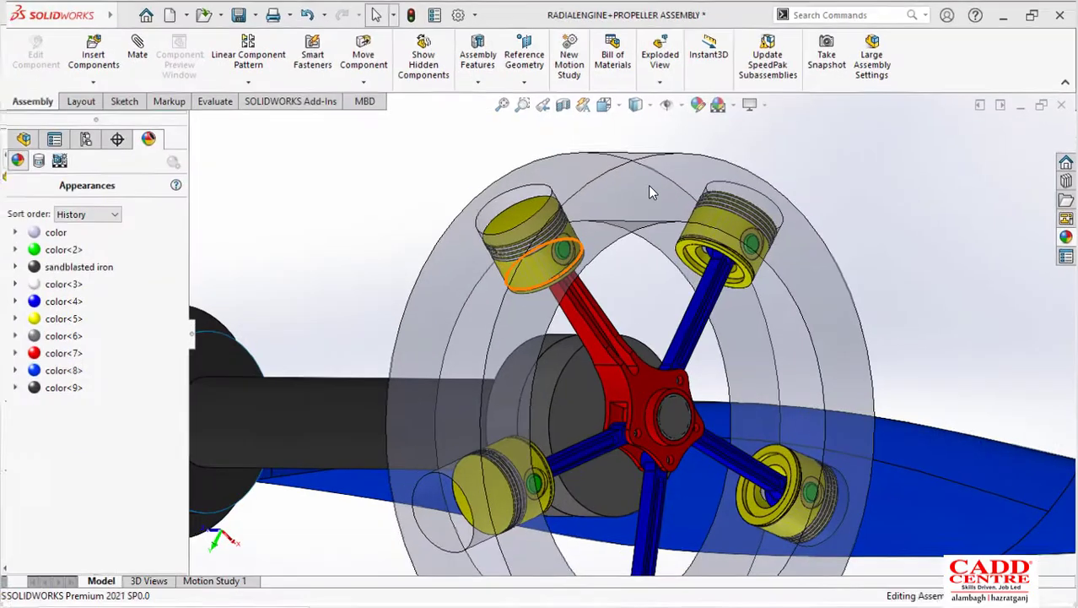
scroll(579, 322, up, 8)
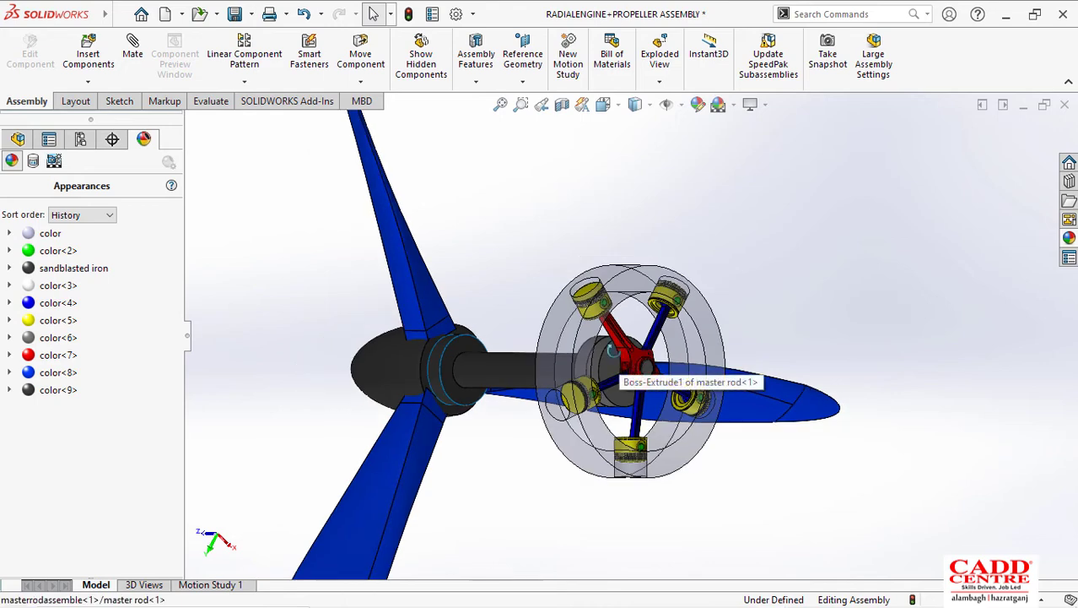
mouse_move(614, 350)
middle_down()
mouse_move(475, 336)
mouse_move(645, 376)
mouse_move(611, 333)
middle_up()
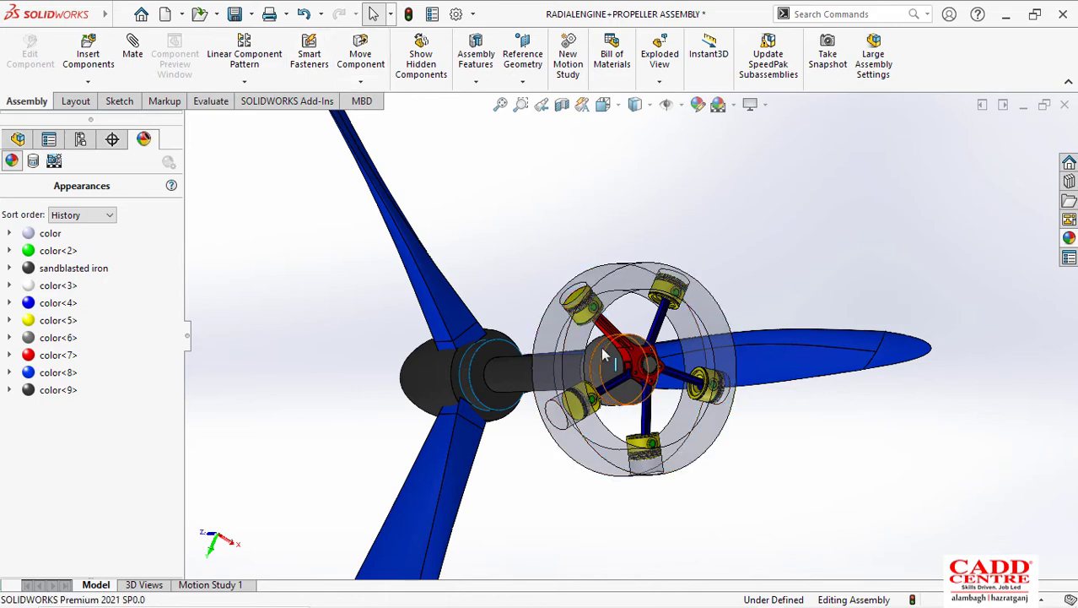
Step: Switch back to the Part1 window, color the entire master rod red, and minimize the part document
key(super+Tab)
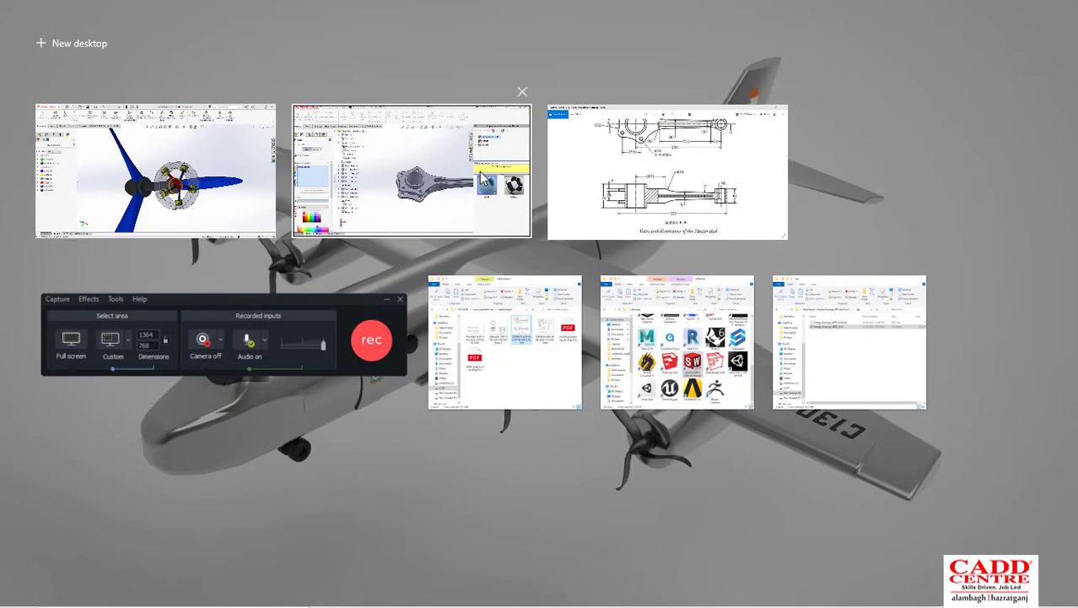
click(422, 185)
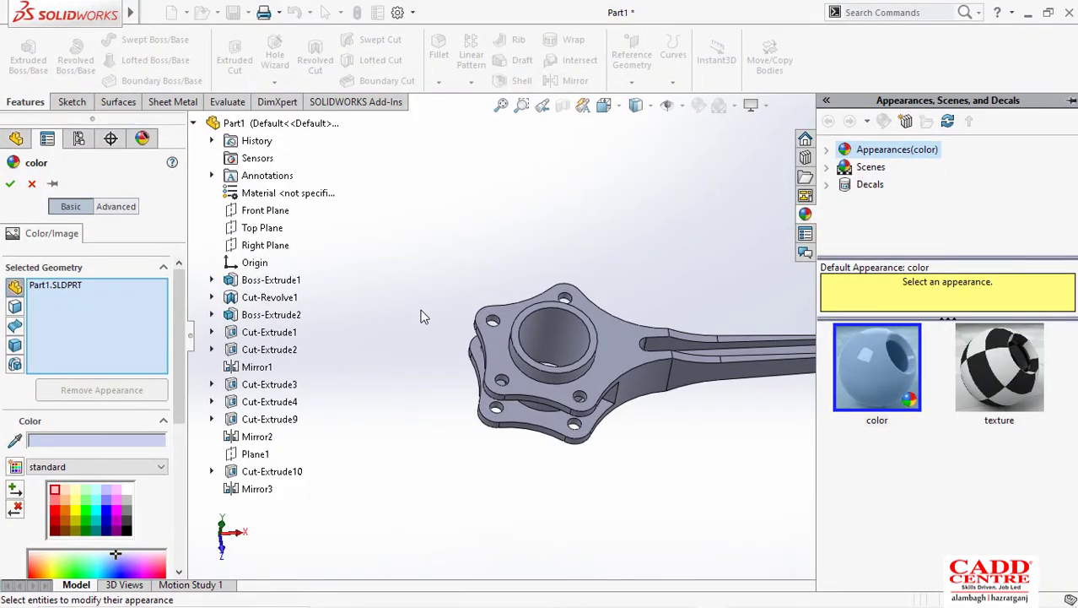
click(55, 514)
click(11, 185)
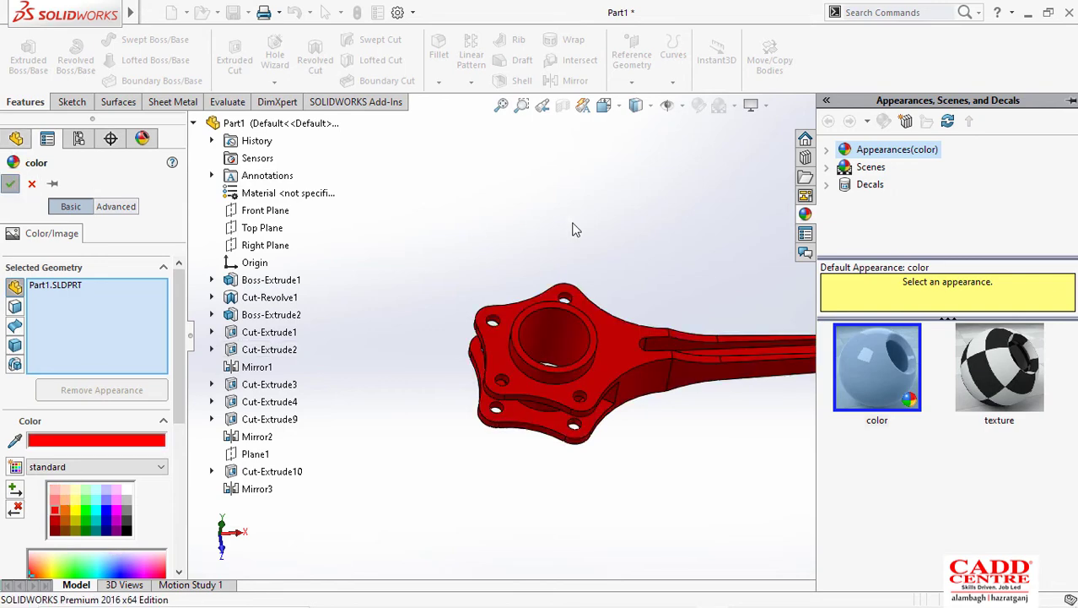
scroll(640, 268, up, 3)
scroll(702, 331, down, 2)
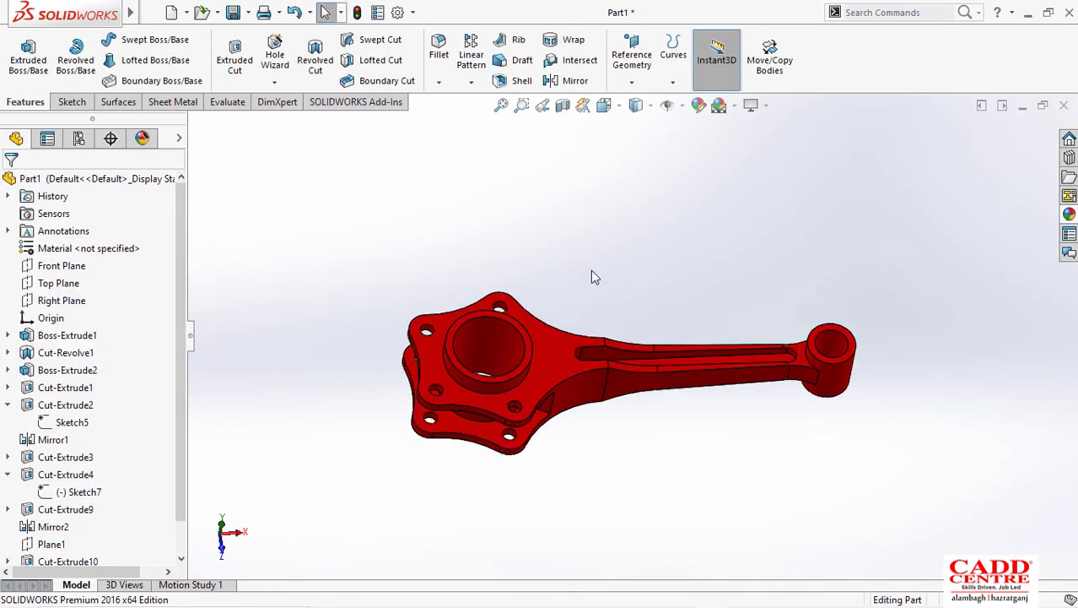
click(1019, 108)
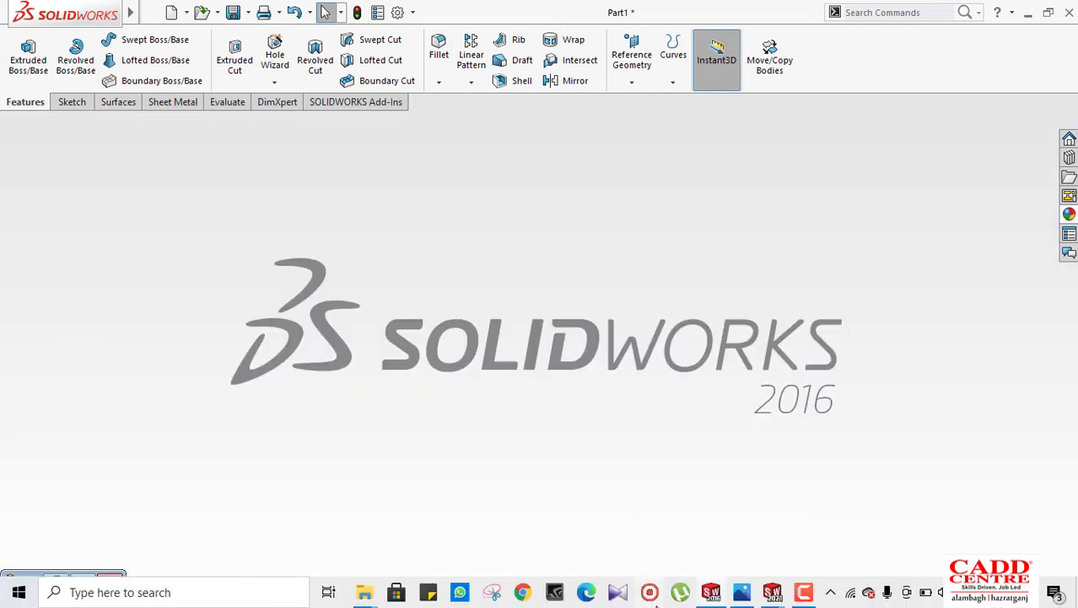
Step: Switch to Photos, leaf through the reference drawings to the Articulated Rod drawing, and minimize the viewer
mouse_move(739, 595)
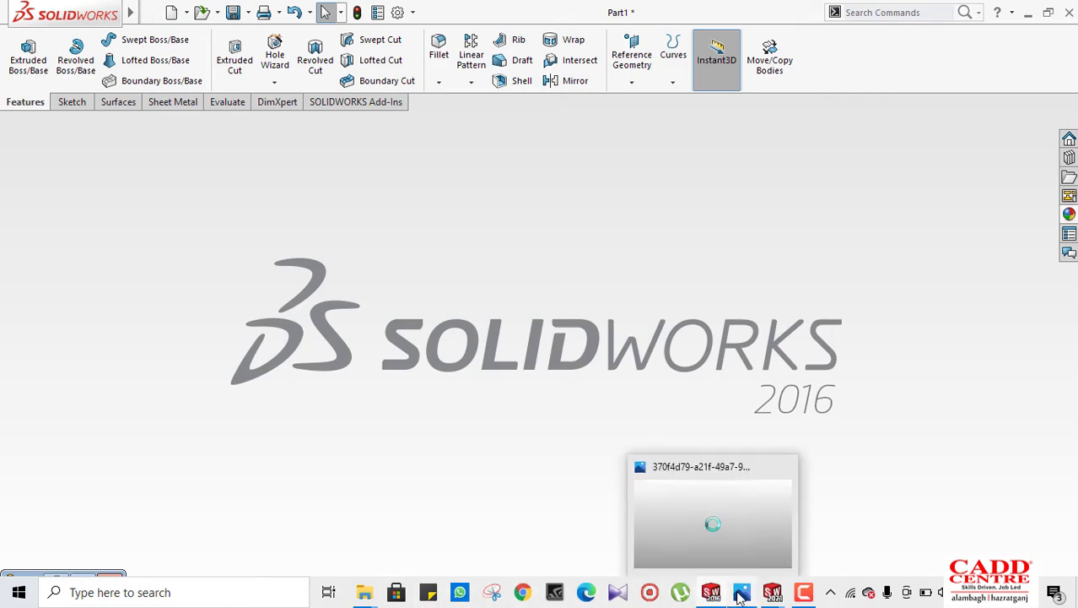
click(735, 493)
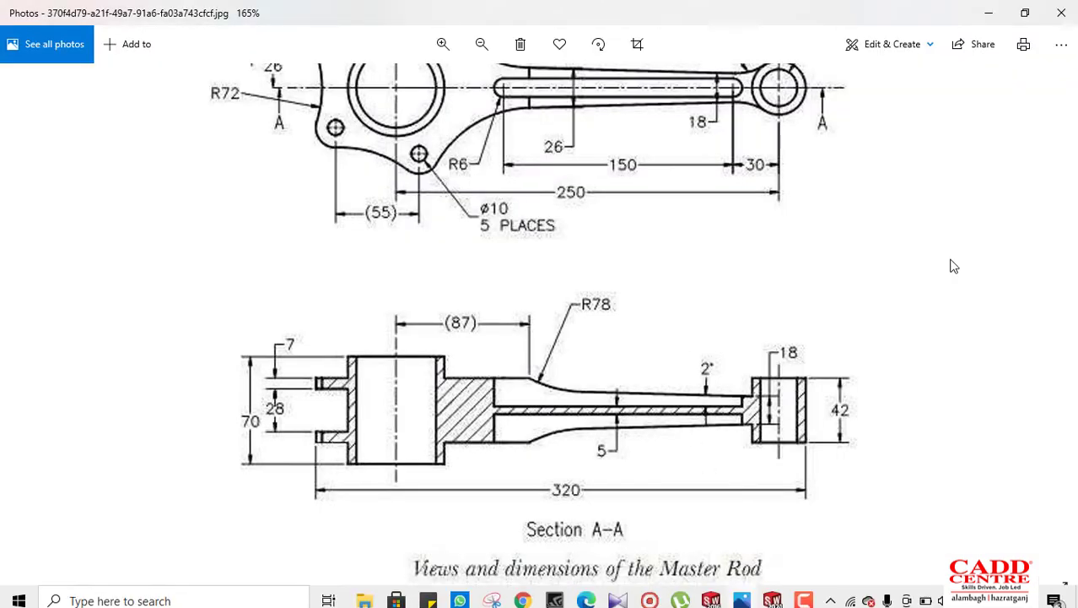
scroll(615, 308, down, 3)
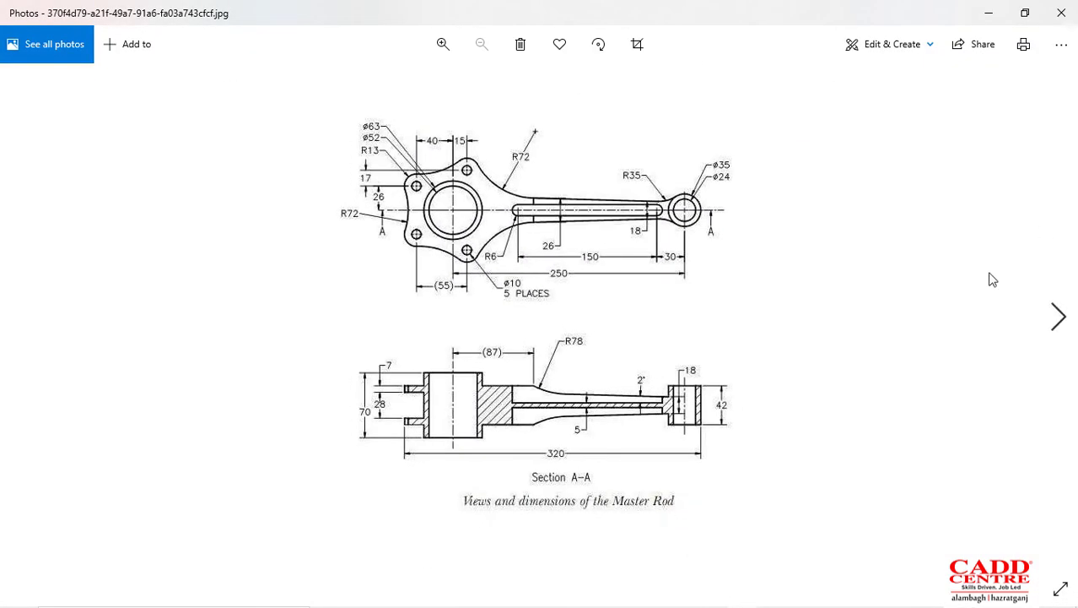
click(1057, 321)
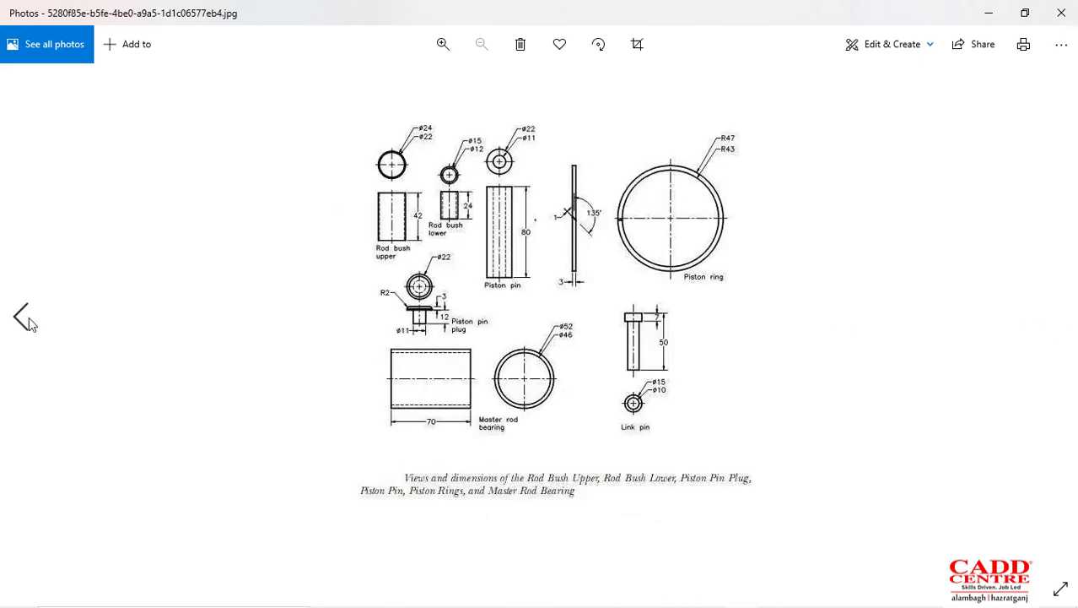
click(27, 318)
click(25, 319)
click(21, 319)
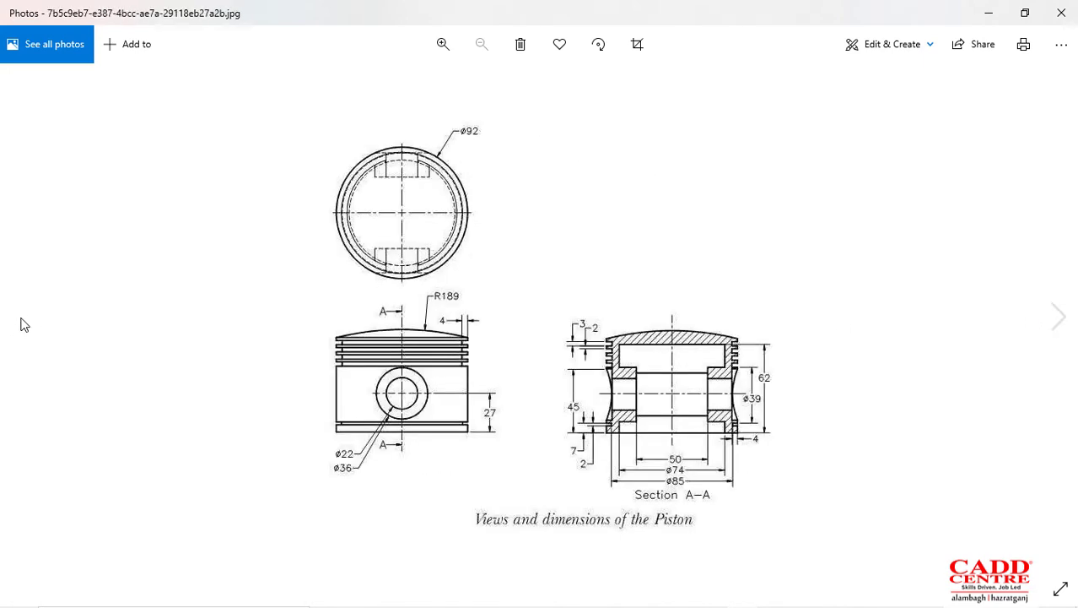
click(24, 325)
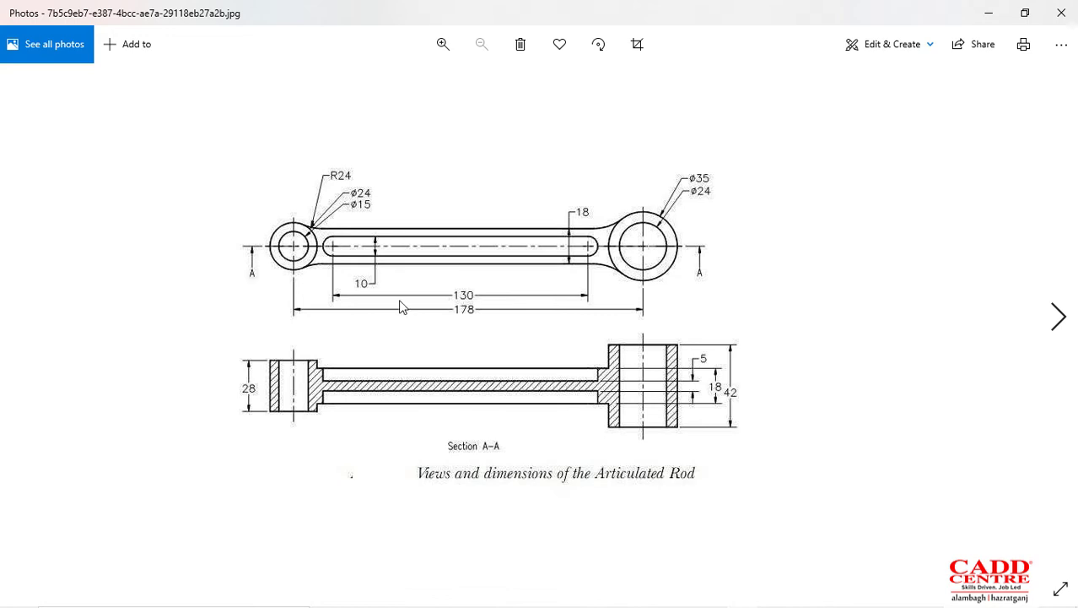
click(998, 8)
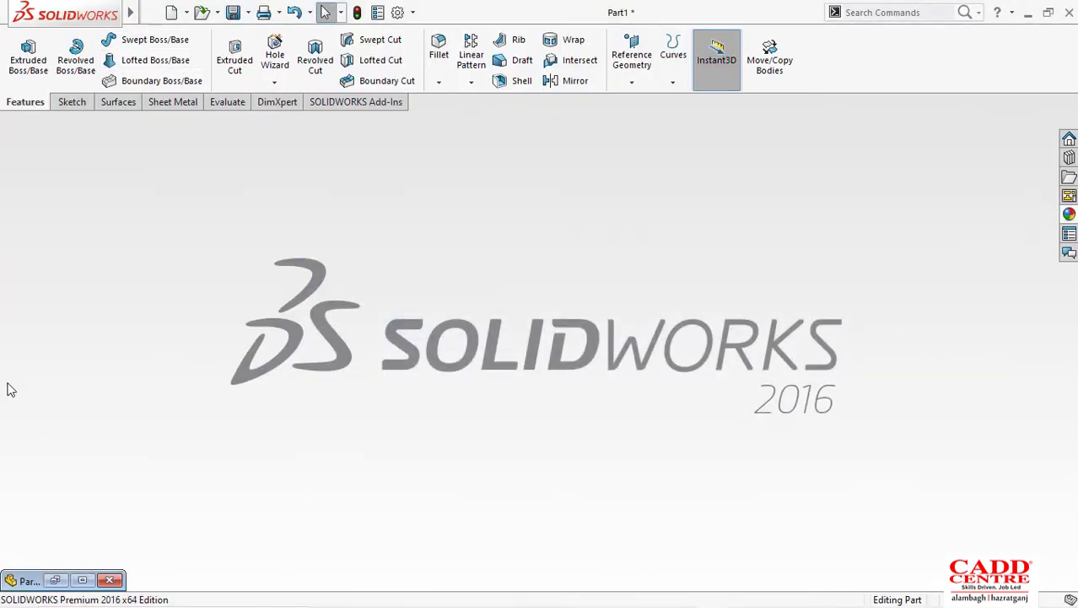
Step: Create a new part document and start a sketch on the Top Plane
click(172, 15)
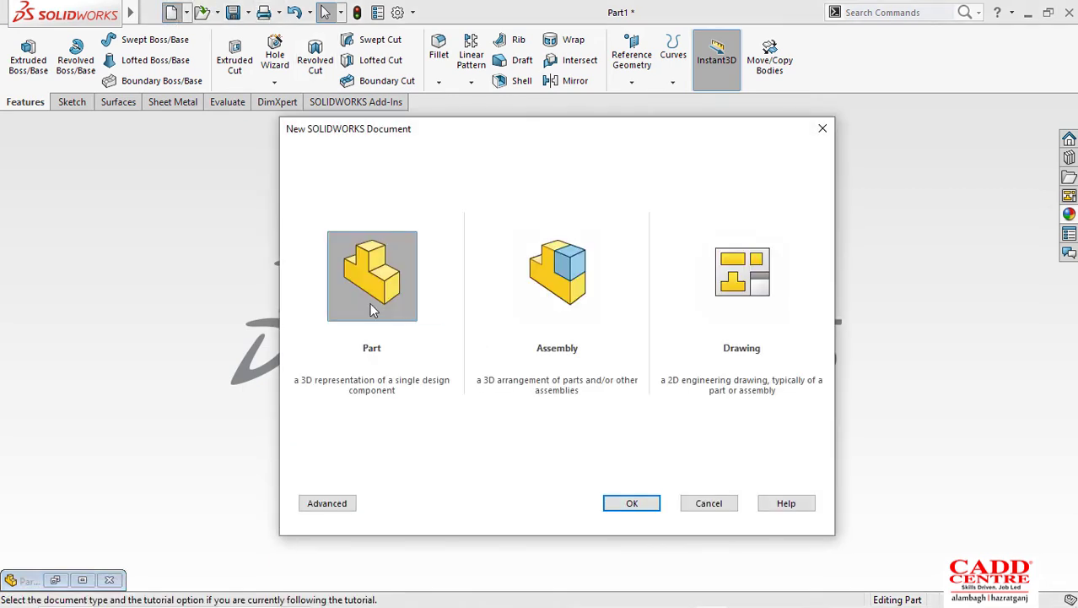
double_click(371, 272)
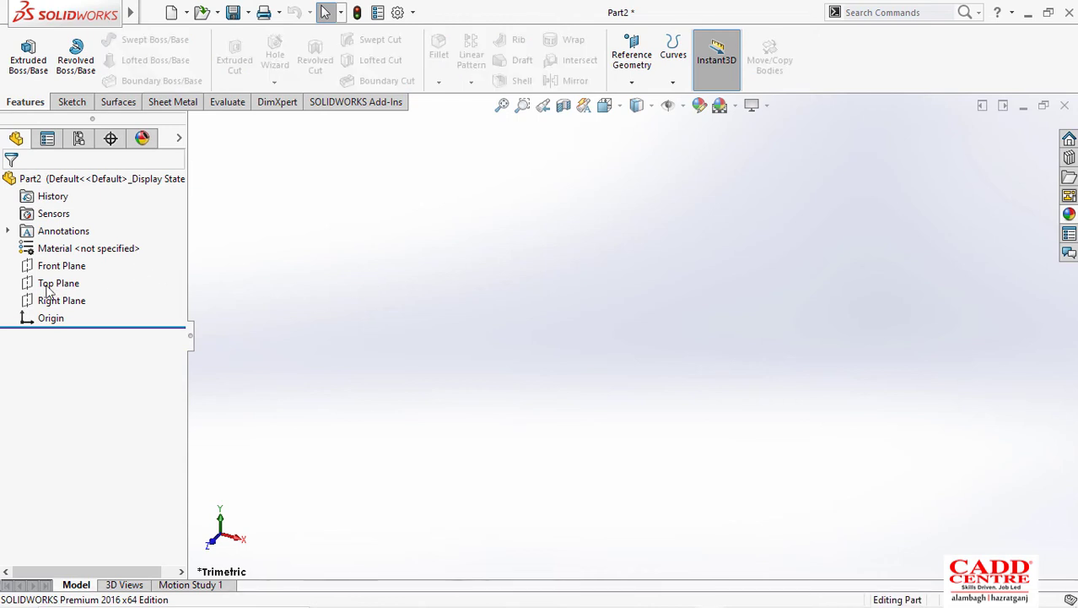
right_click(56, 289)
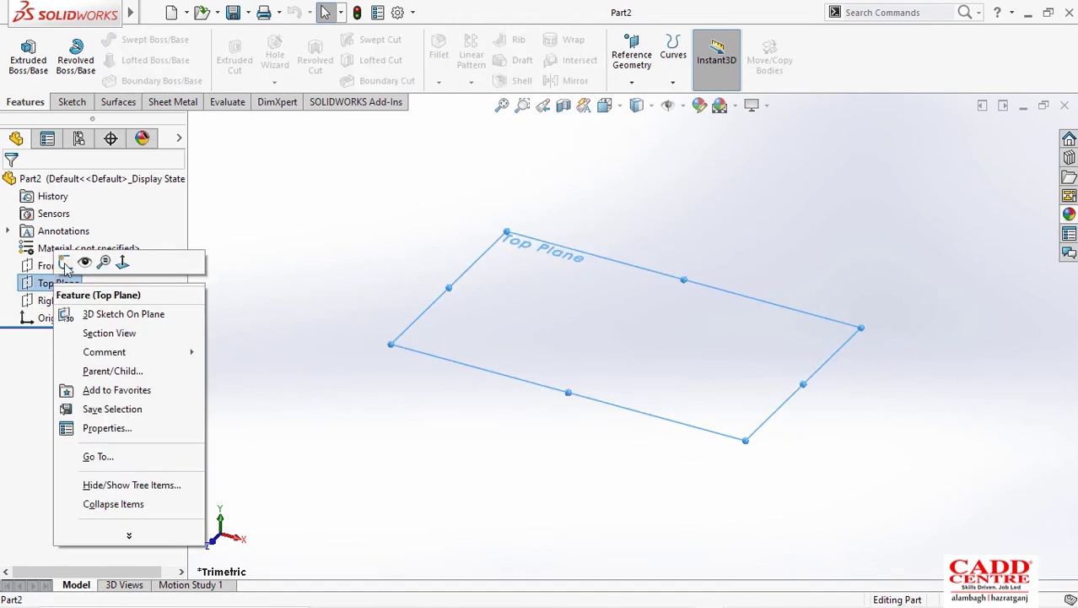
click(66, 261)
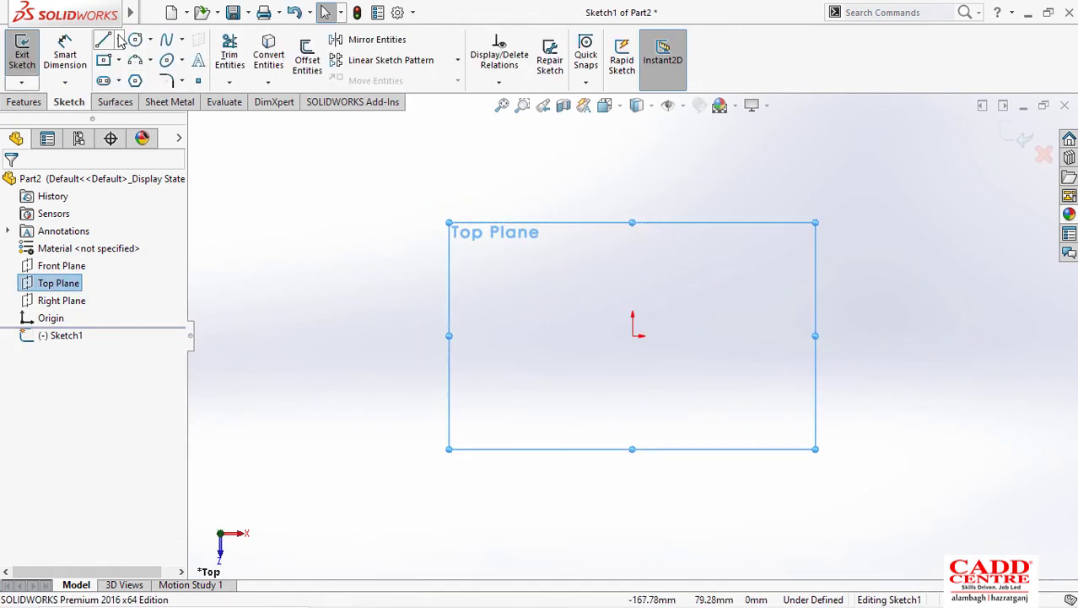
Step: Check the layout of the Articulated Rod drawing in Photos and return to the SOLIDWORKS sketch
key(super+Tab)
click(387, 147)
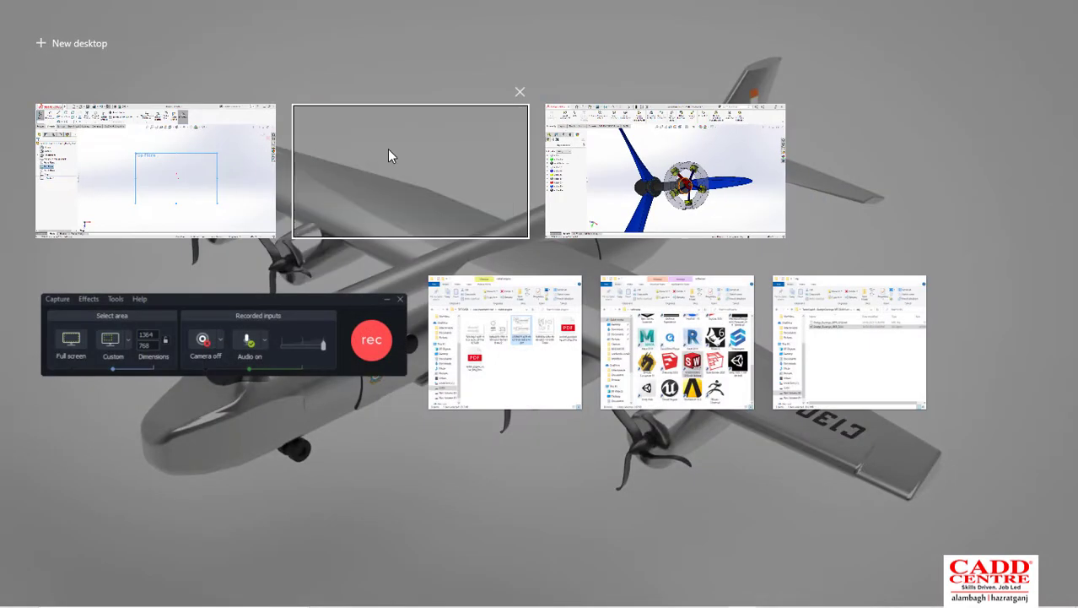
key(super+Tab)
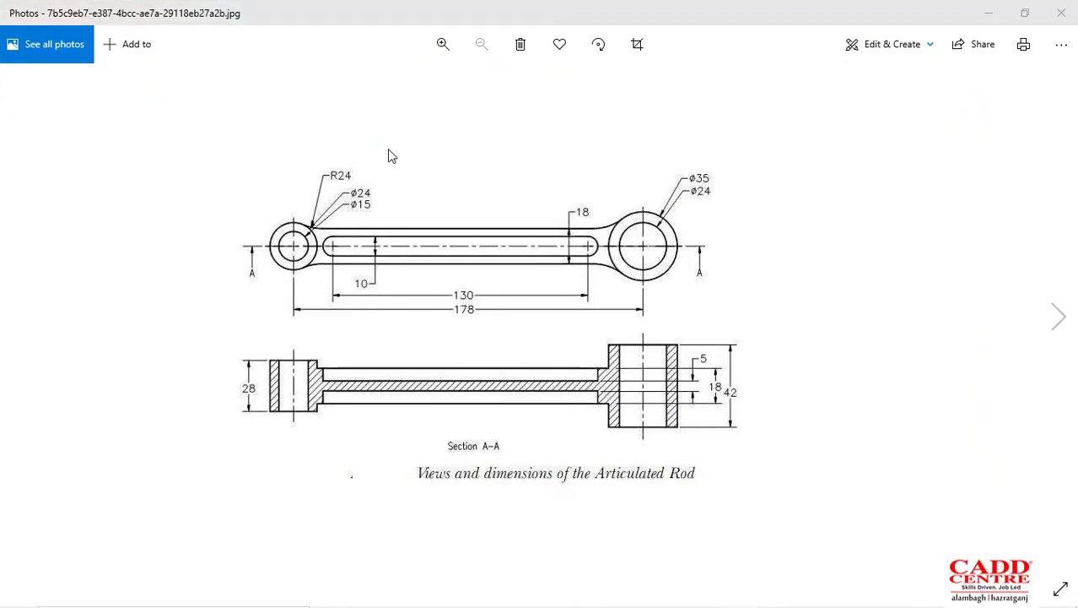
click(332, 189)
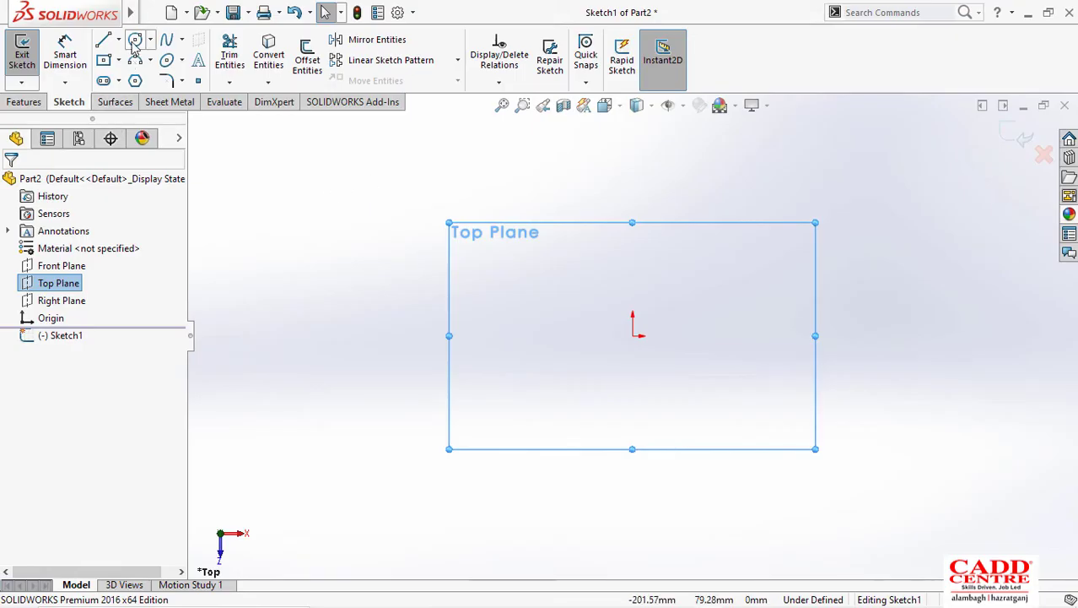
Step: Sketch a horizontal centerline through the origin in two segments, short on the left and long on the right
click(119, 40)
click(142, 77)
click(571, 336)
click(633, 336)
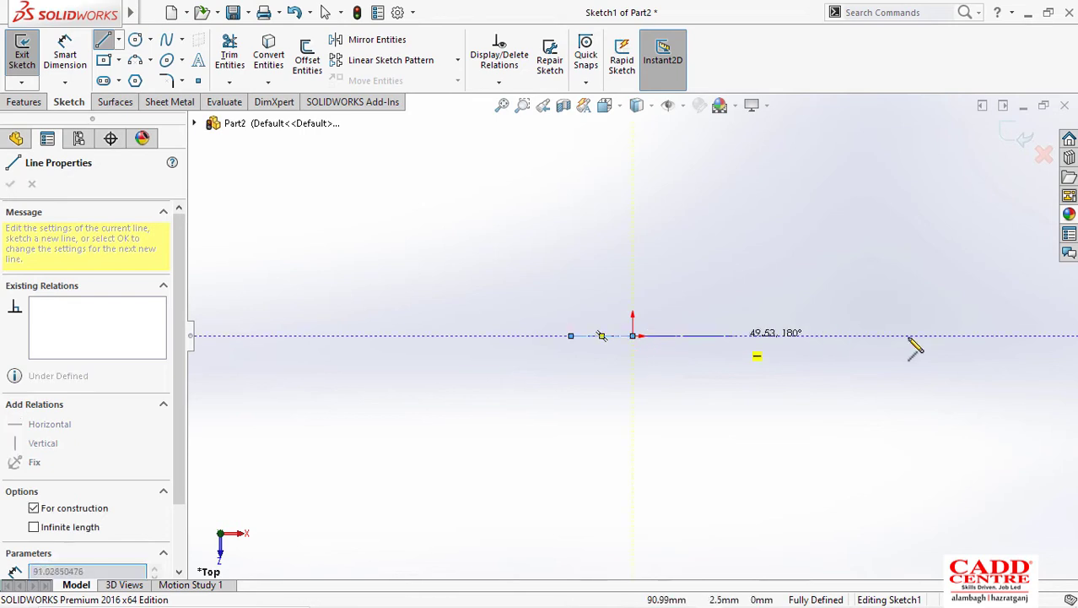
click(1031, 336)
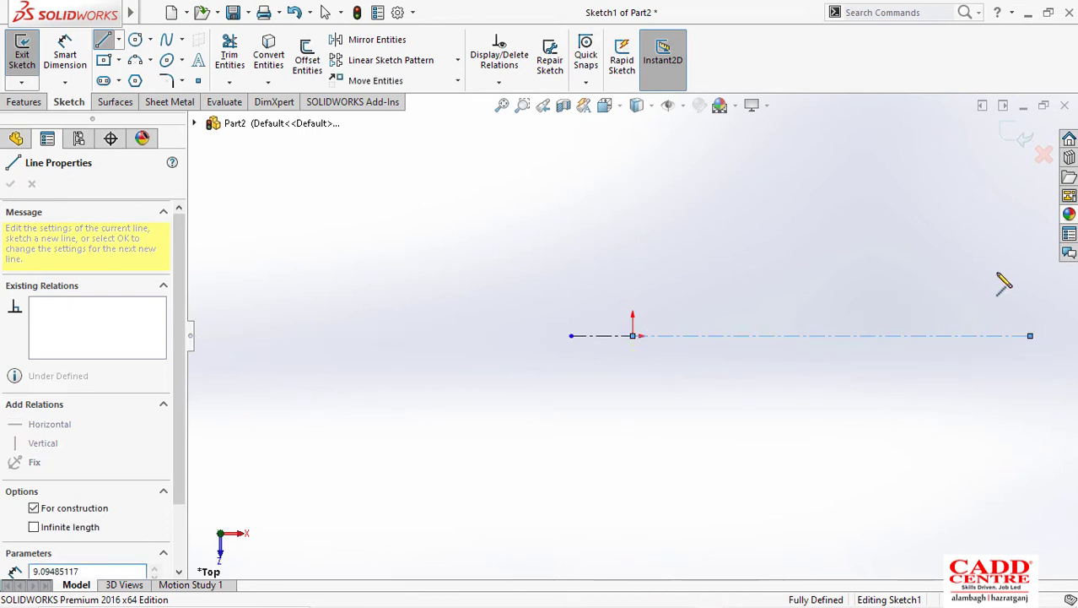
right_click(1027, 287)
click(1027, 287)
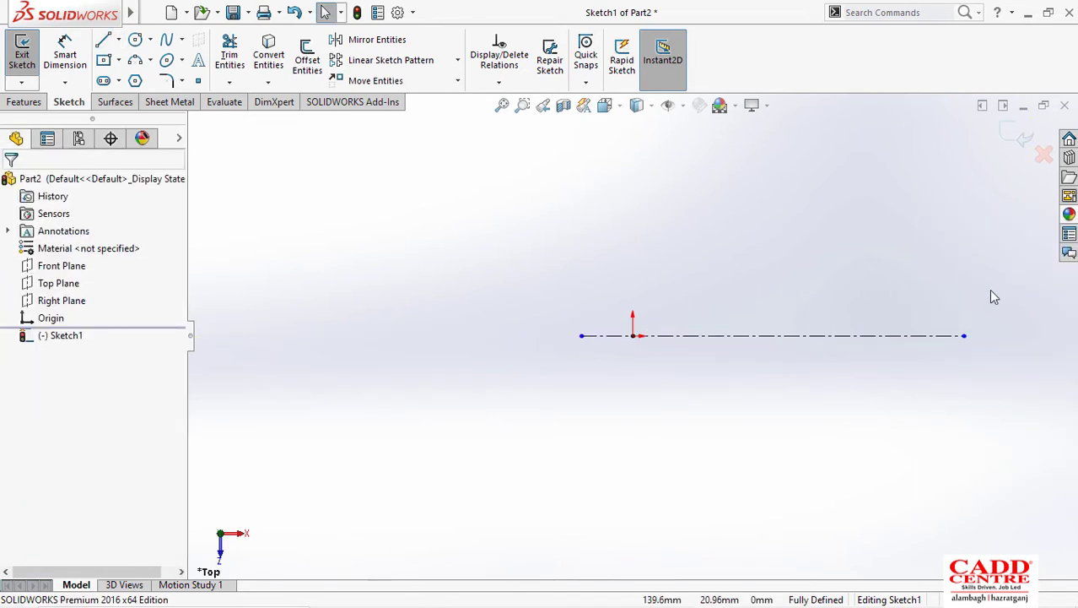
scroll(989, 289, down, 1)
Step: Sketch a vertical centerline through the origin, extending a short way above and below the horizontal centerline
click(119, 44)
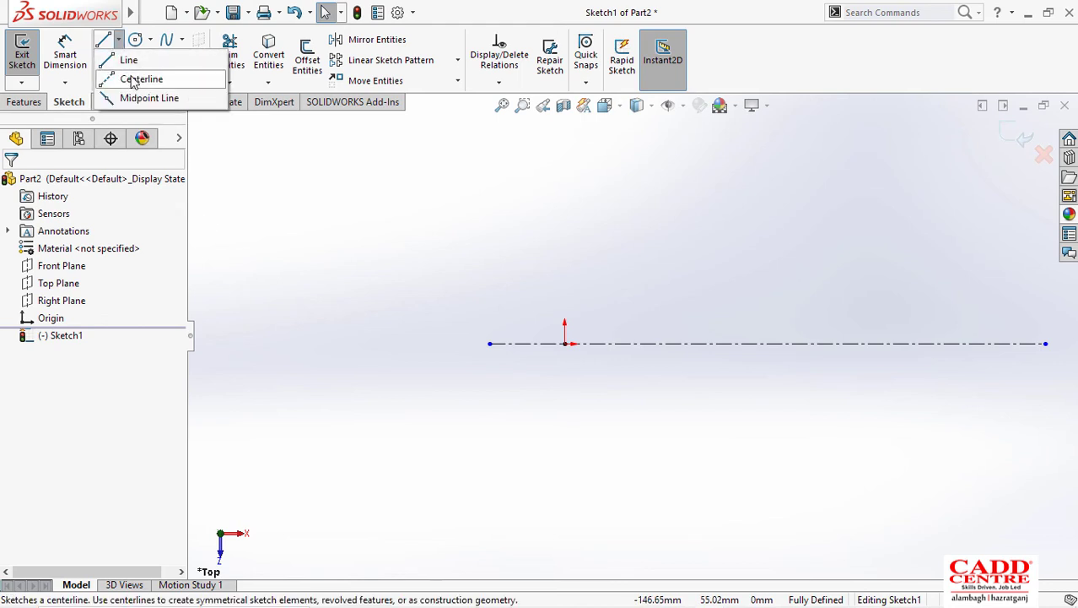
click(135, 76)
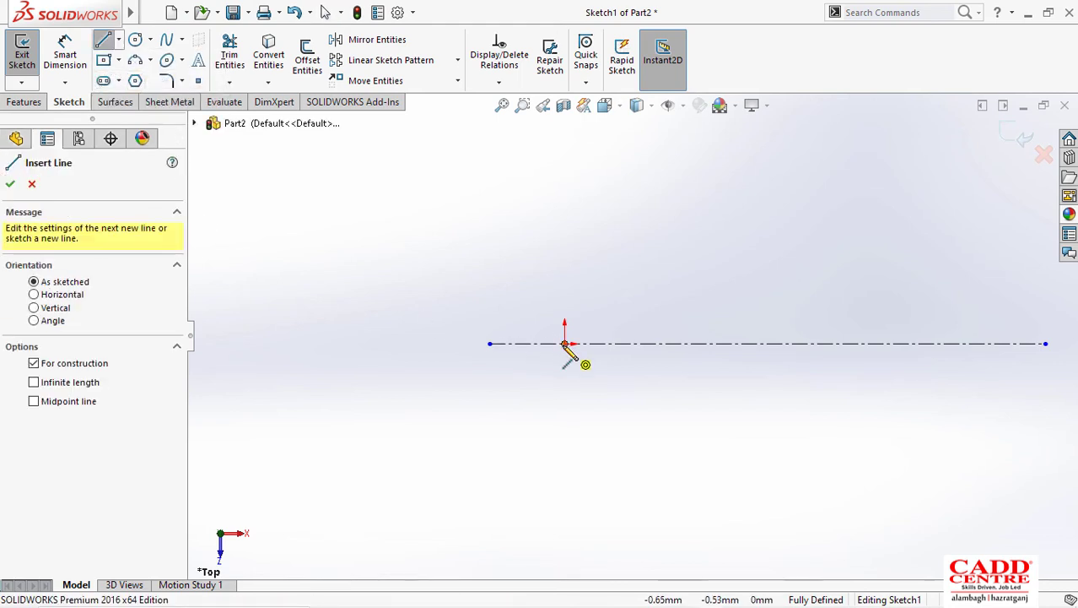
click(565, 292)
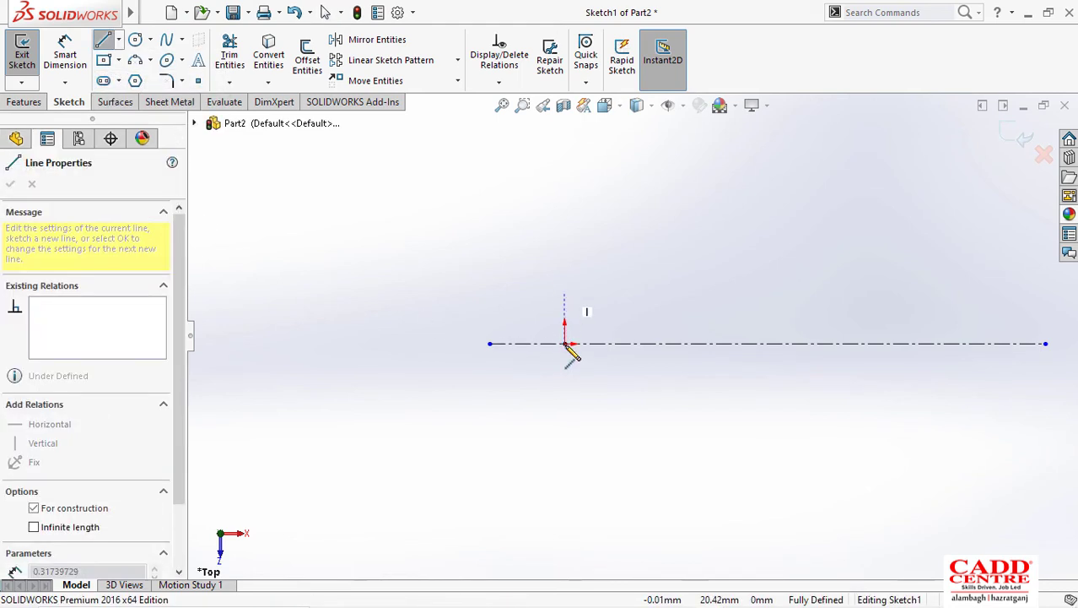
click(565, 390)
scroll(508, 372, up, 2)
right_click(507, 373)
click(552, 381)
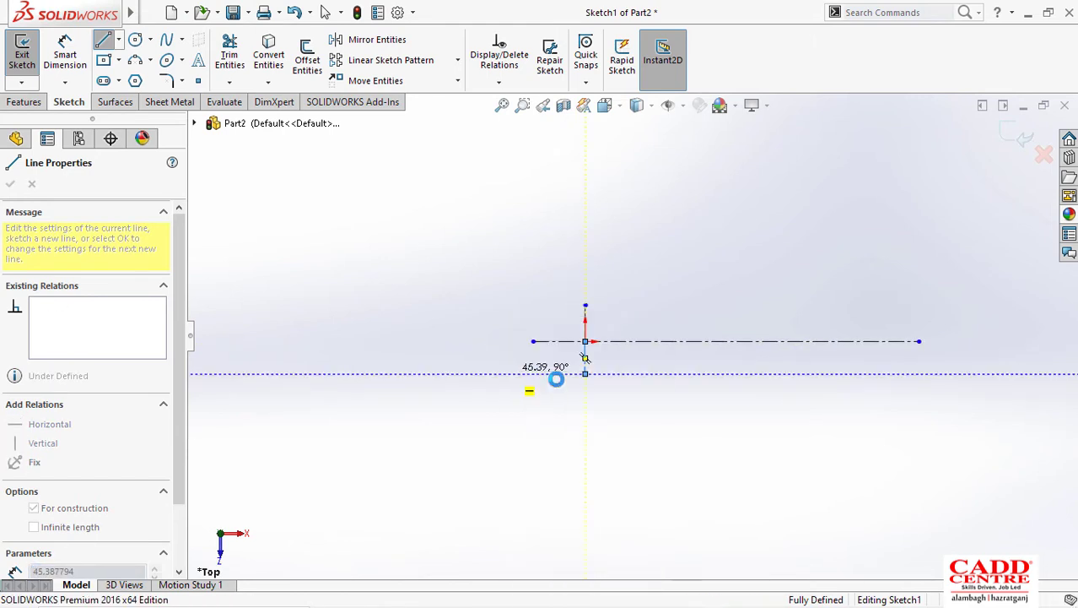
scroll(909, 343, down, 1)
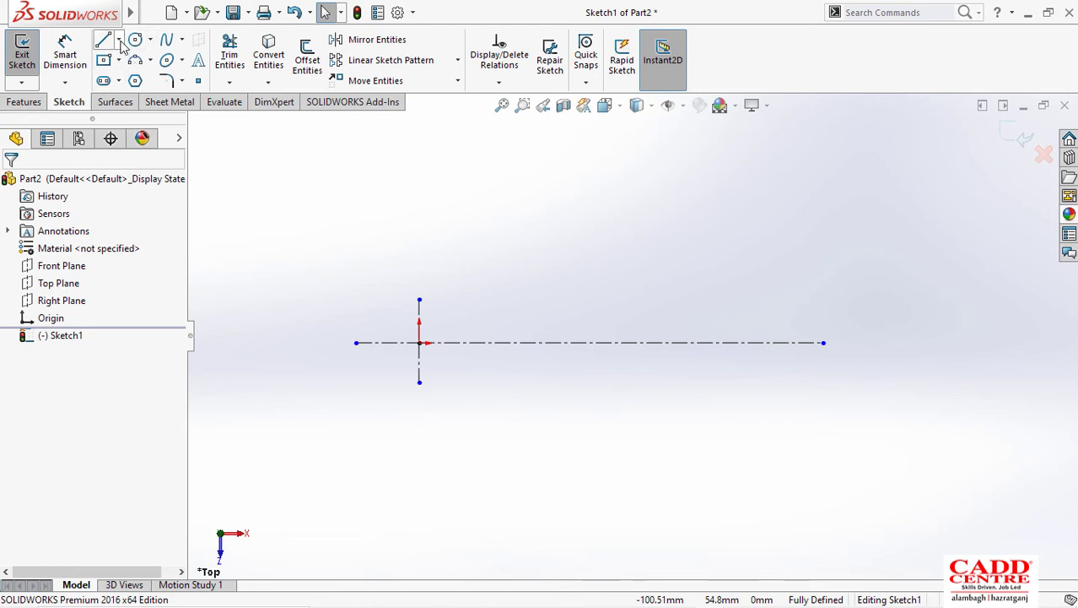
Step: Sketch a two-segment vertical centerline across the horizontal one, about 173 mm to the right of the origin
click(119, 40)
click(136, 77)
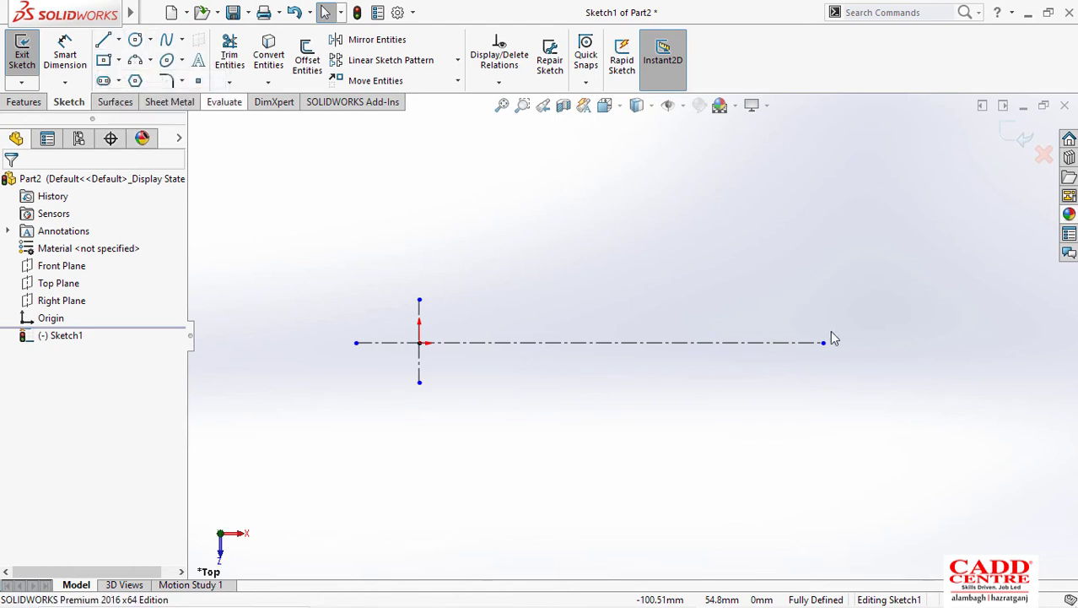
click(779, 304)
click(778, 344)
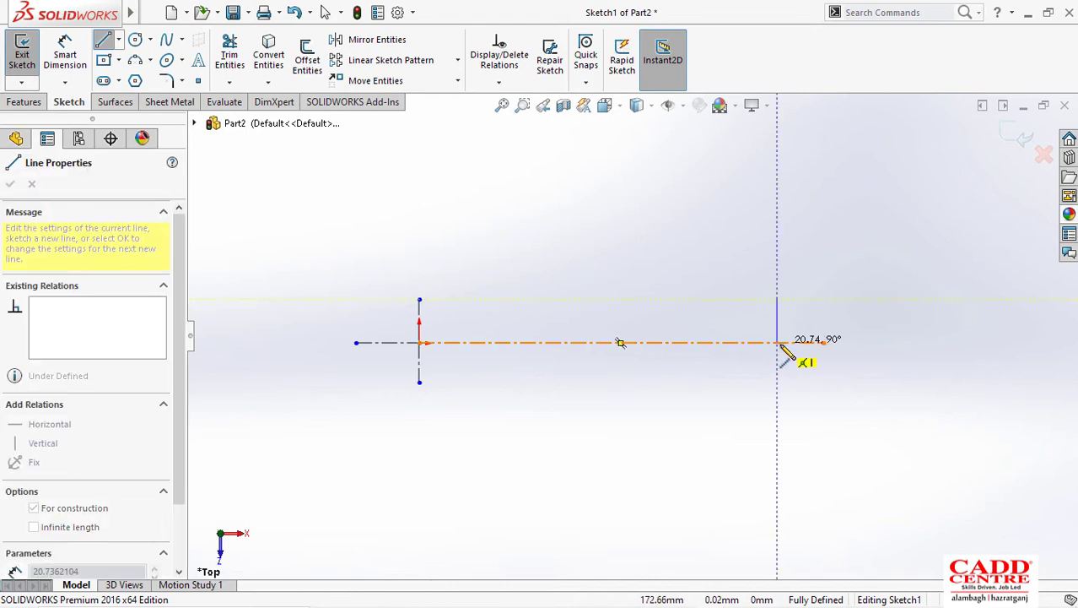
click(777, 377)
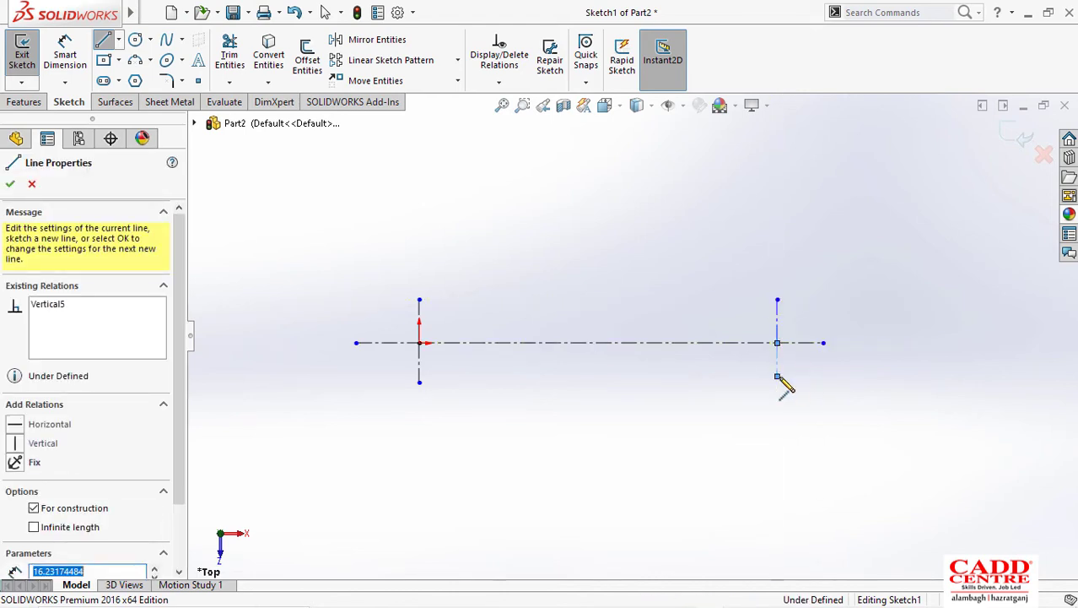
key(Escape)
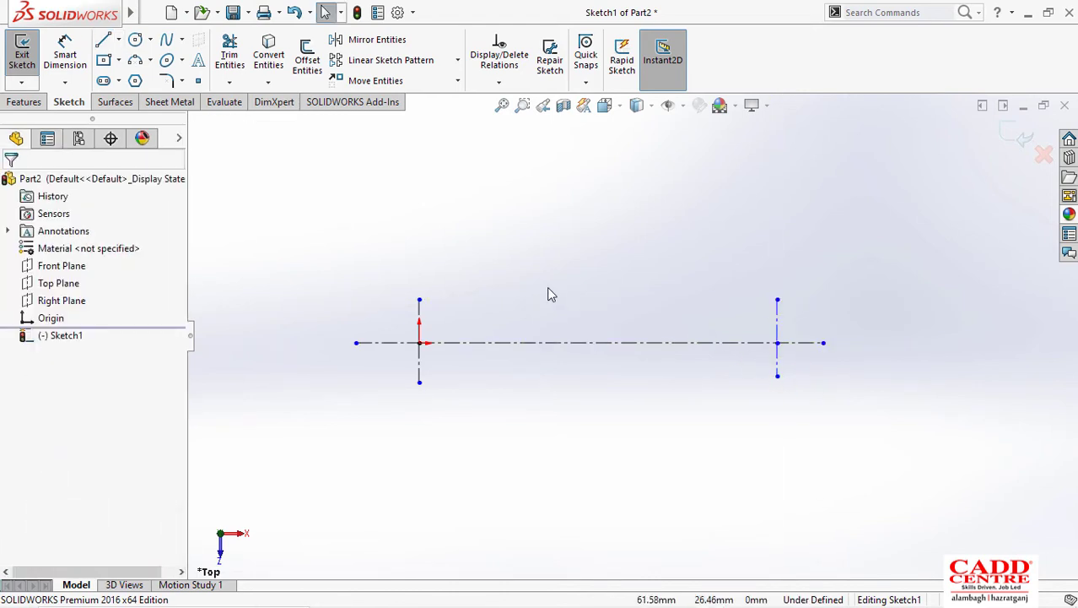
Step: Compare the sketched centerlines with the Articulated Rod drawing in Photos and return to the SOLIDWORKS sketch
key(super+Tab)
click(415, 186)
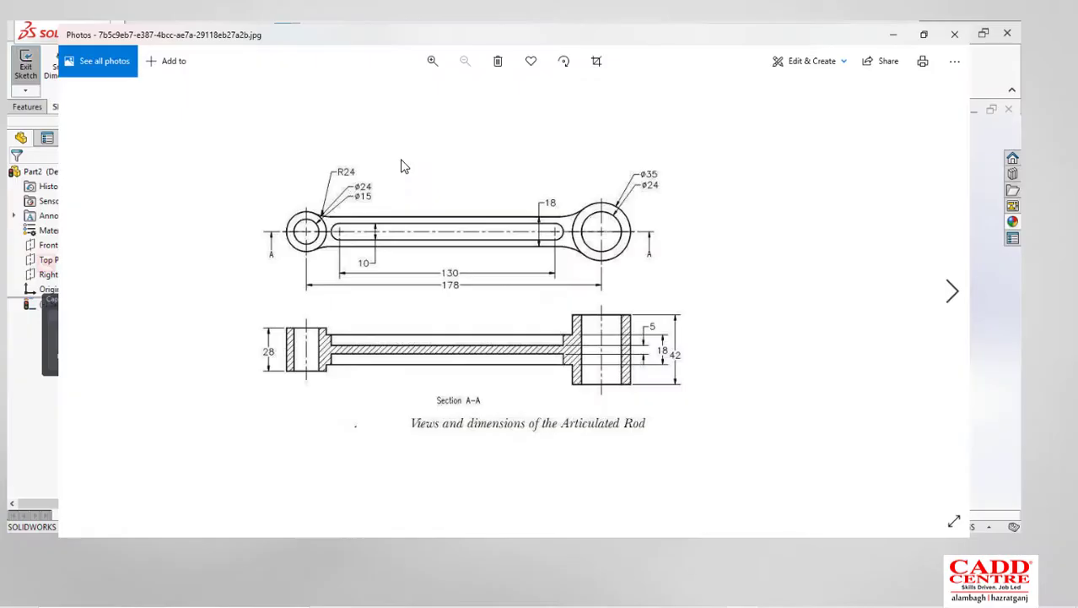
key(super+Tab)
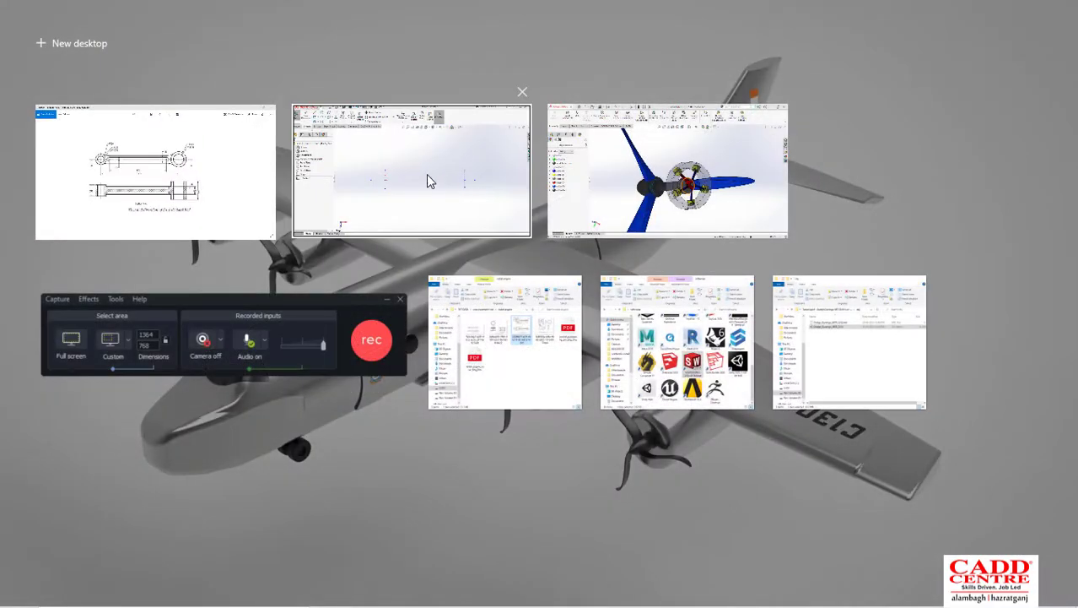
click(438, 182)
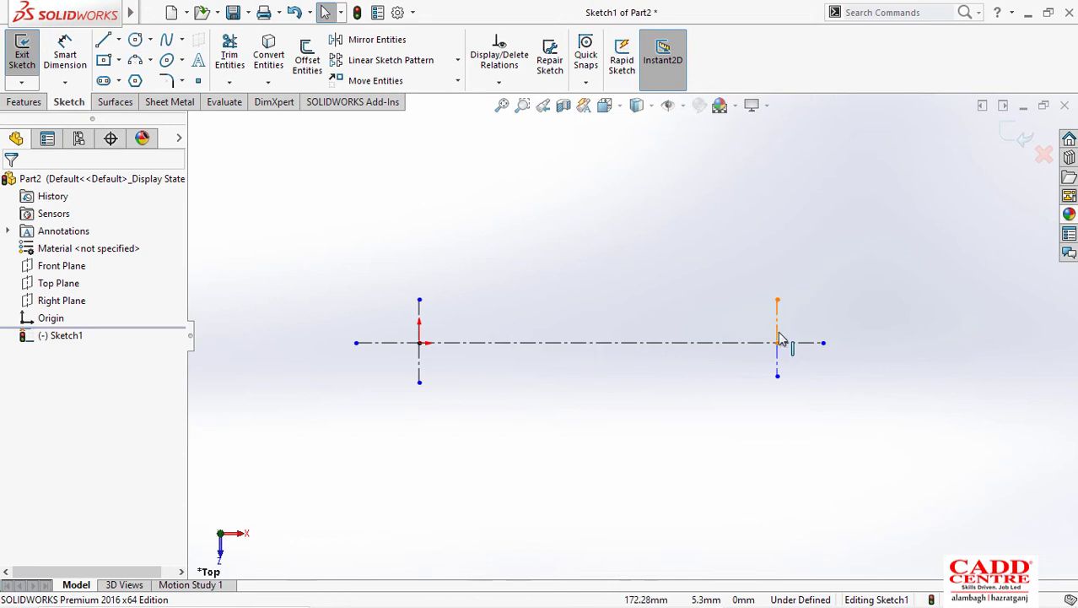
Step: Replace the two-segment vertical centerline with a single one about 51 mm long, crossing the horizontal centerline about 160 mm right of the origin
click(777, 342)
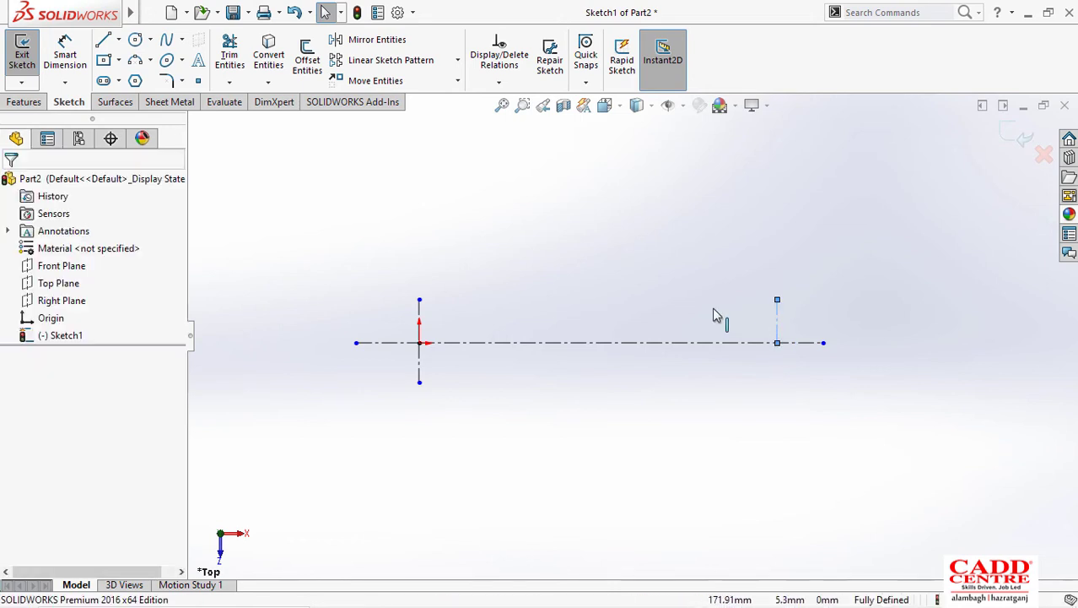
click(119, 41)
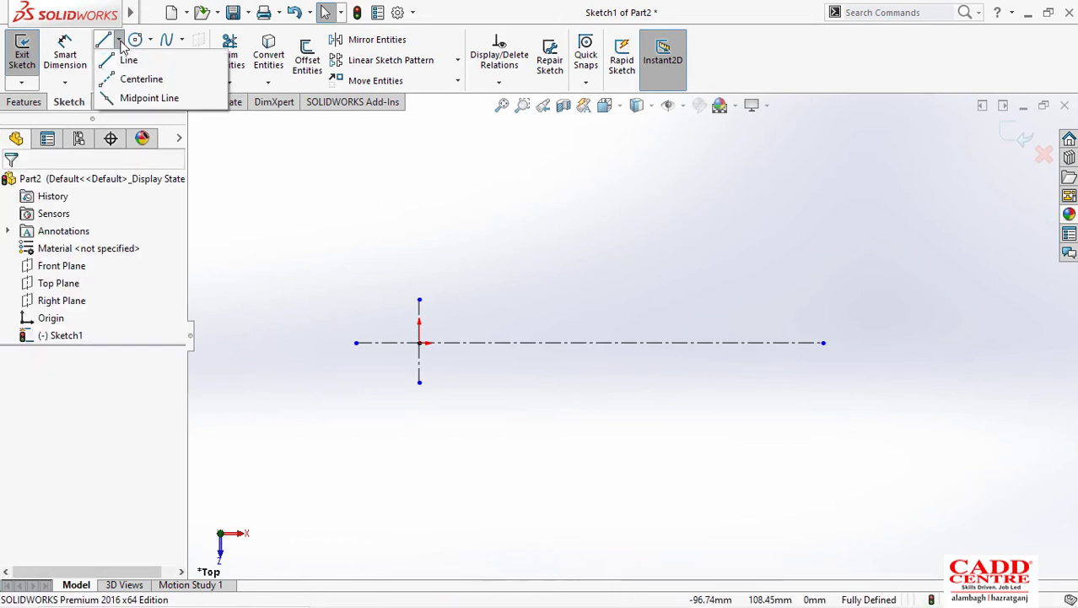
click(139, 77)
click(750, 285)
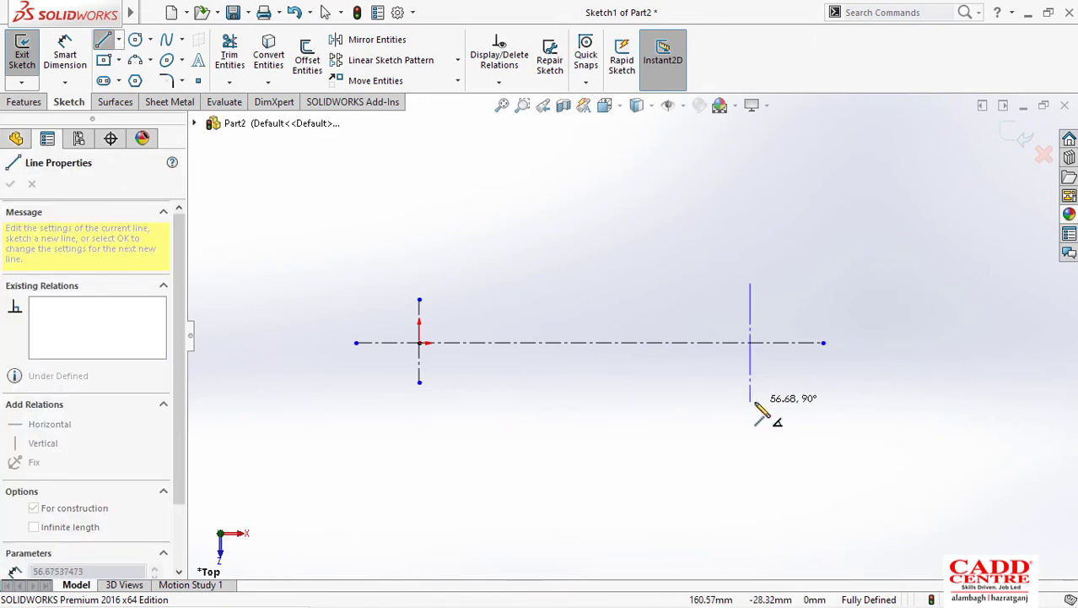
click(751, 390)
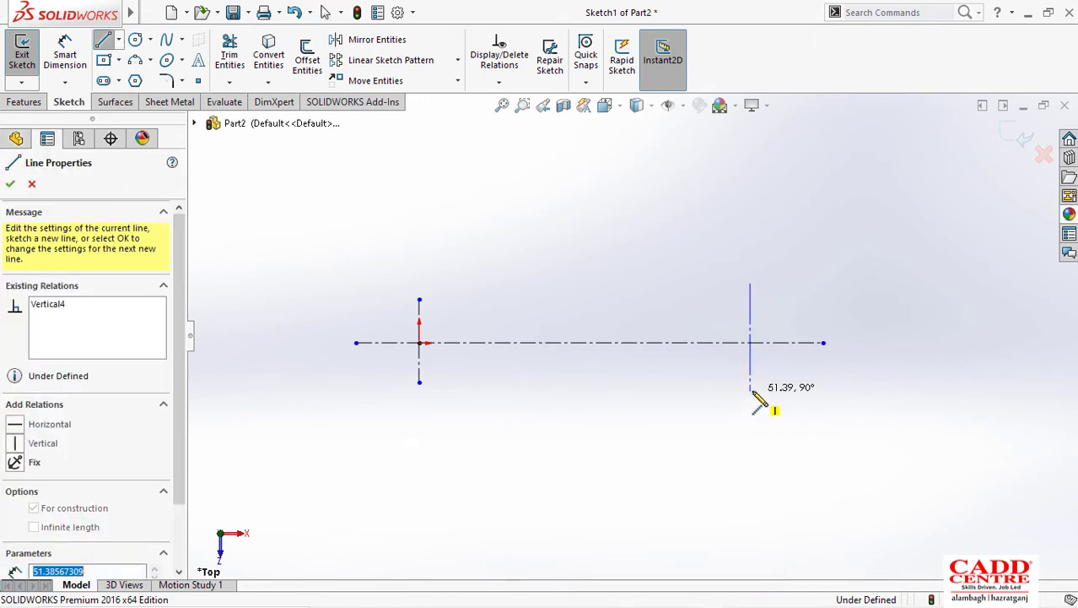
key(Escape)
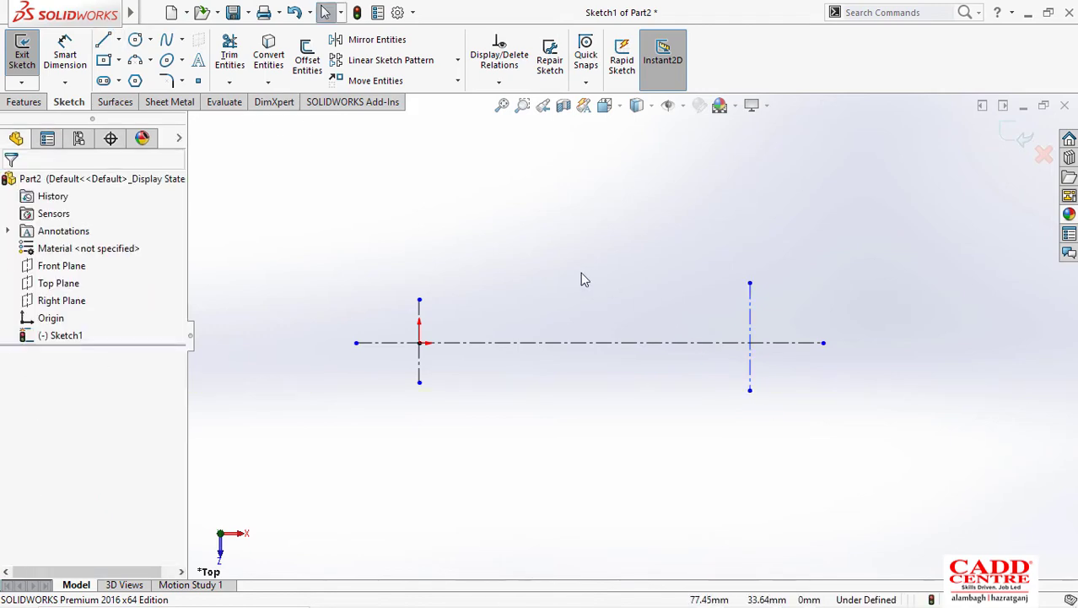
Step: Switch to Photos and study the Articulated Rod drawing's top view and section A-A
key(super+Tab)
click(377, 228)
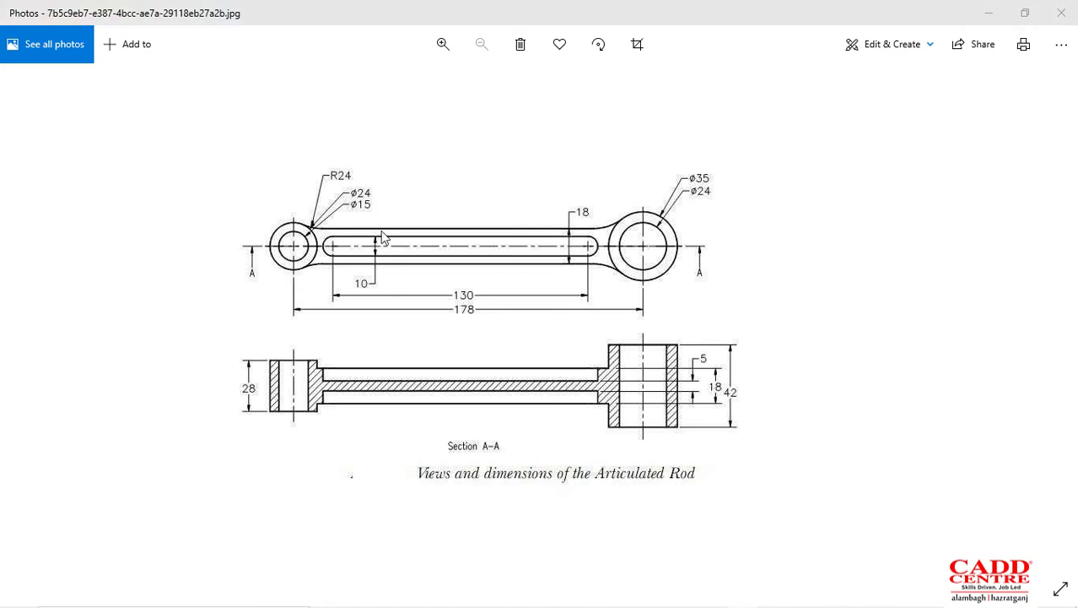
key(super+Tab)
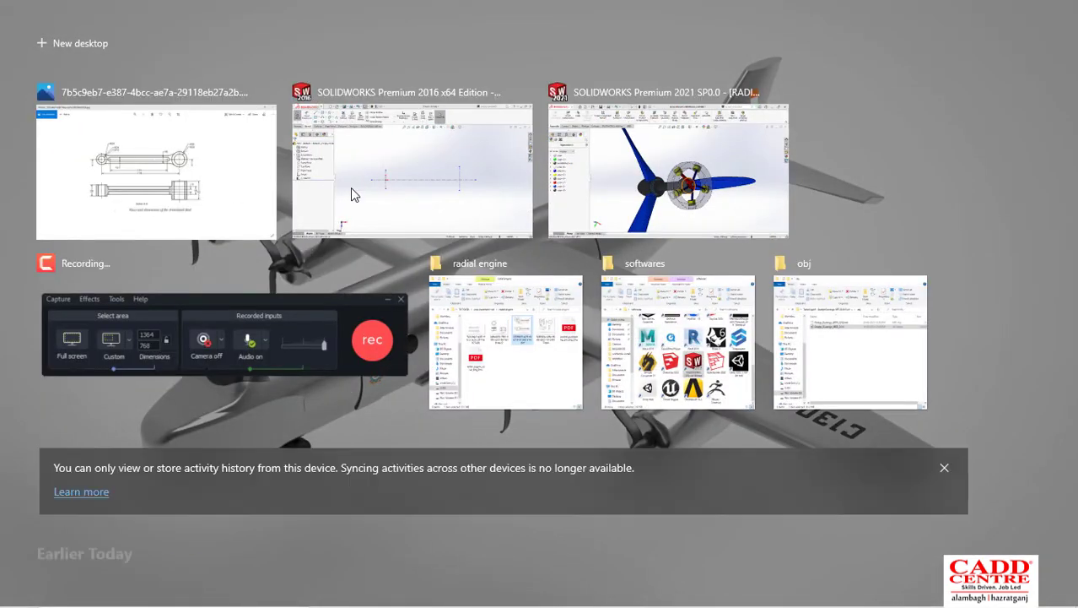
key(Escape)
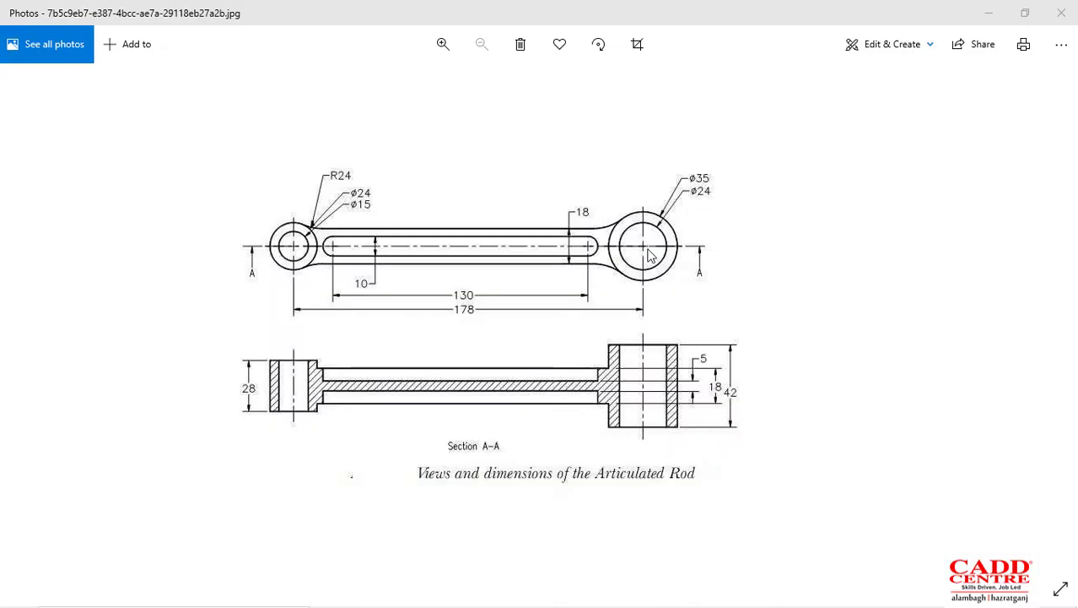
Step: Switch to the radial engine and propeller assembly in SOLIDWORKS 2021 and examine the blue articulated rods between hub and pistons
key(alt+Tab)
scroll(660, 333, down, 5)
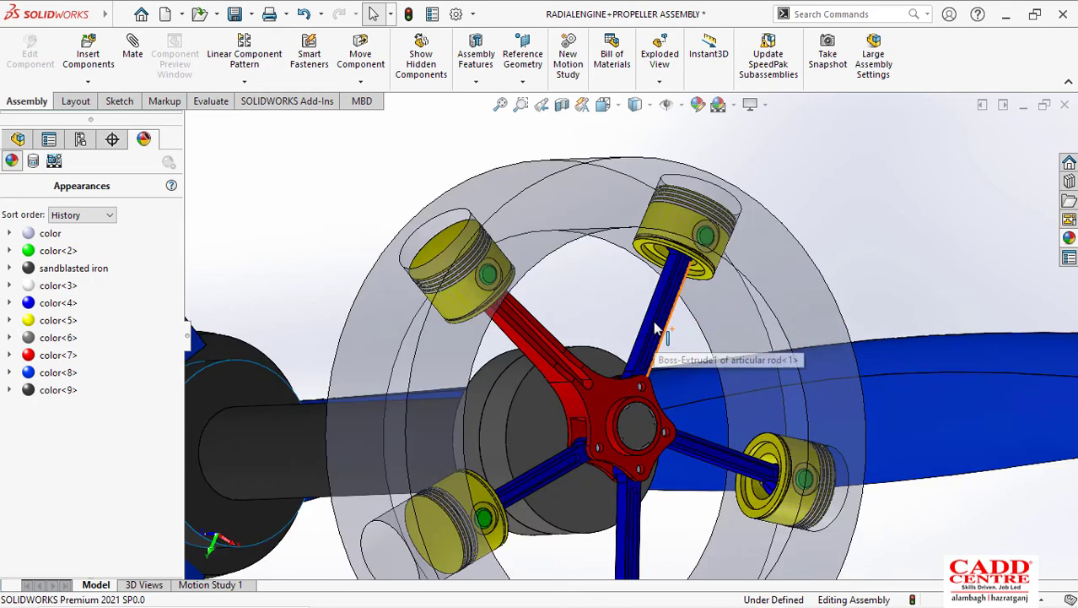
middle_drag(663, 342, 675, 285)
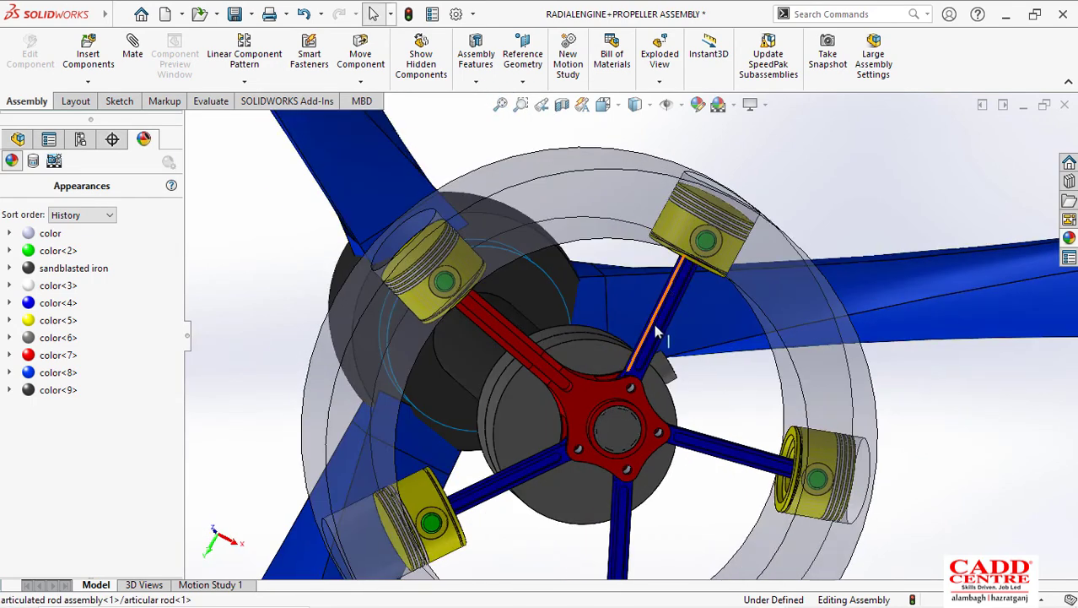
scroll(663, 325, up, 2)
scroll(629, 399, down, 2)
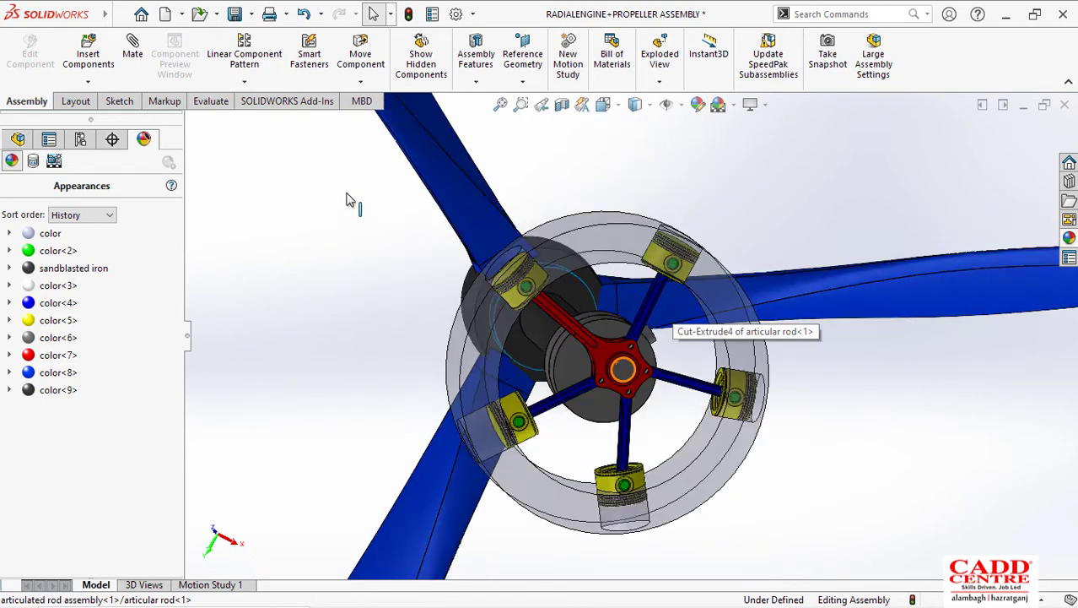
Step: Free-drag the round crank disc with Move Component to examine how the master rod, articulated rods and pistons move
scroll(646, 371, up, 3)
click(361, 85)
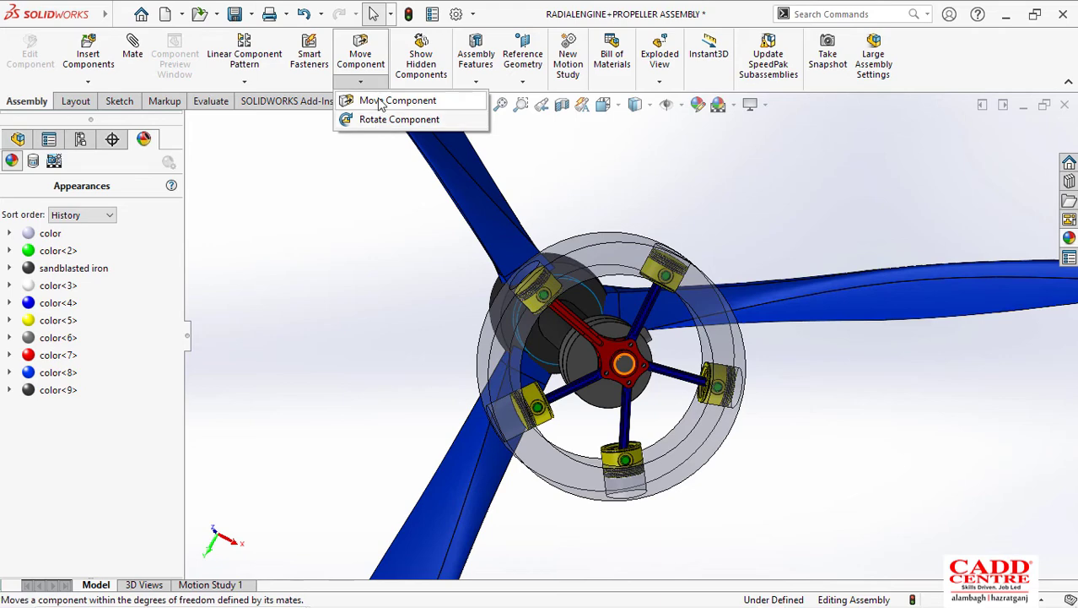
click(371, 101)
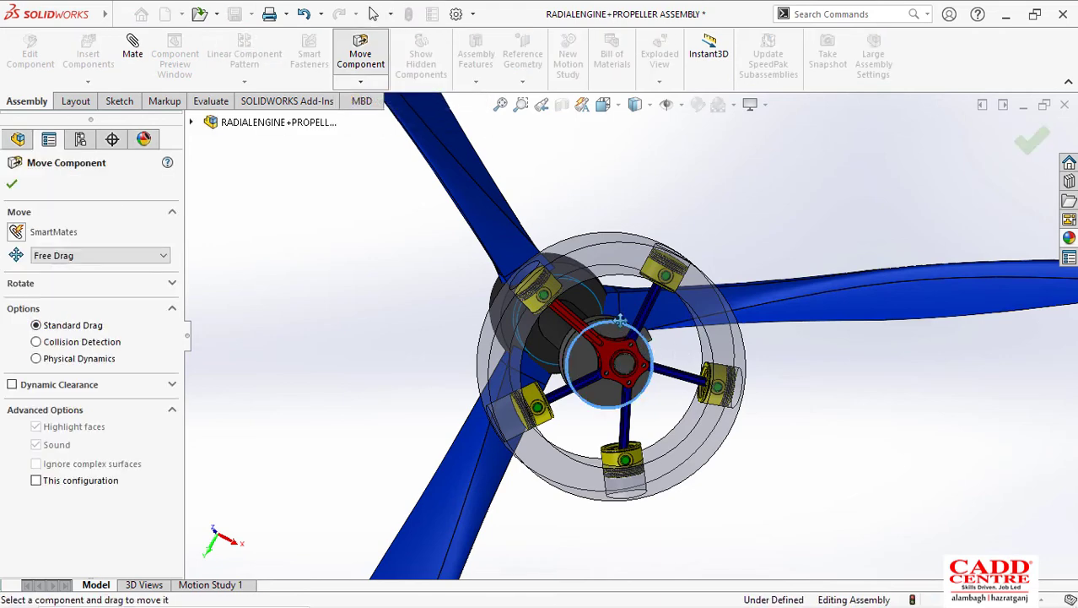
drag(620, 321, 762, 269)
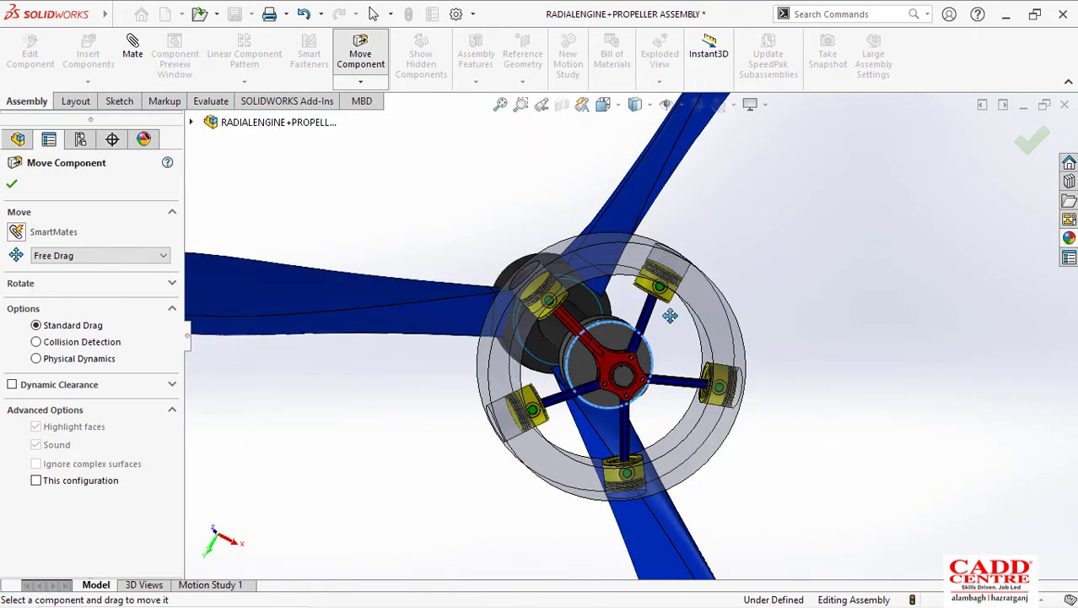
scroll(638, 335, down, 3)
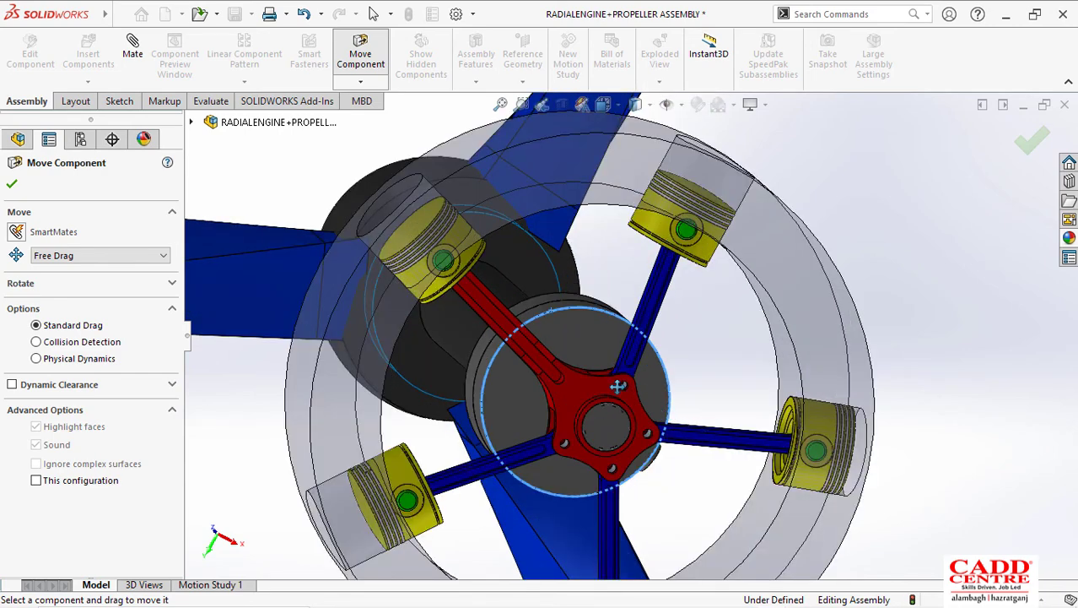
drag(633, 323, 655, 297)
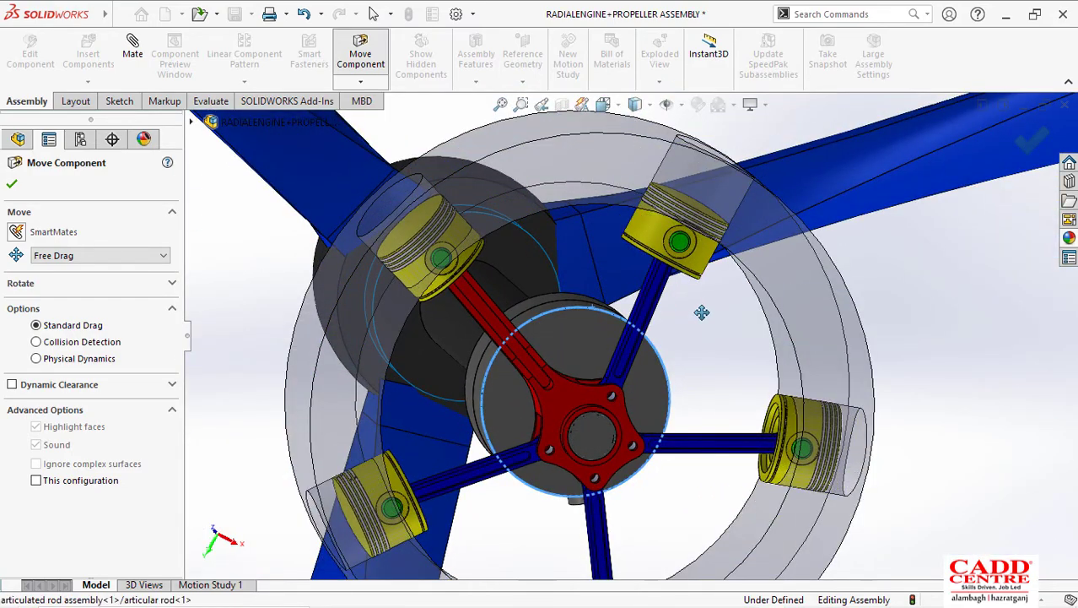
mouse_move(647, 314)
middle_down()
mouse_move(722, 309)
mouse_move(652, 310)
middle_up()
scroll(652, 311, up, 5)
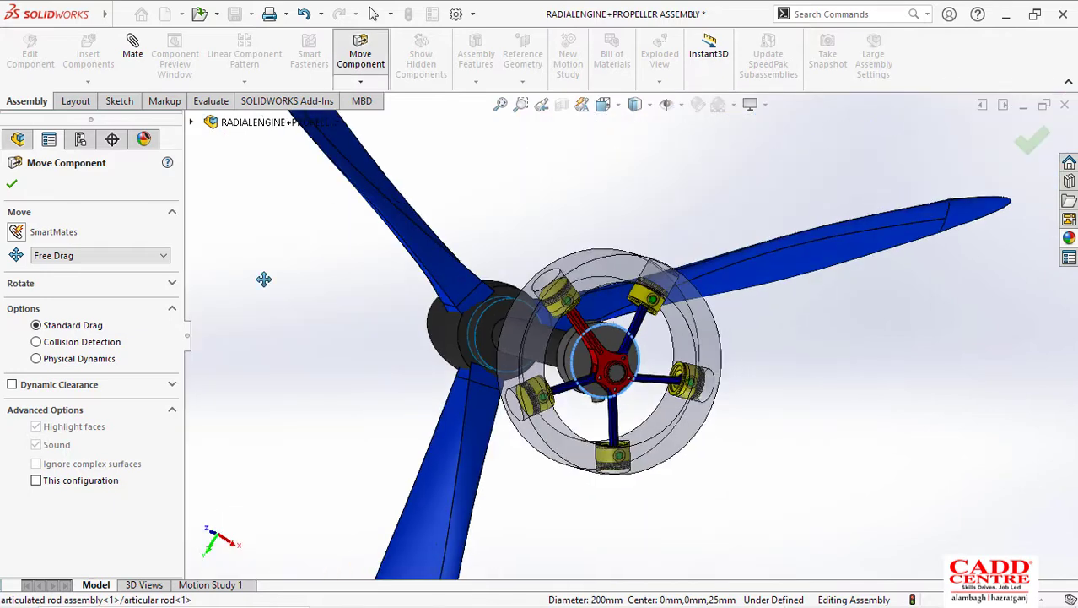
key(Escape)
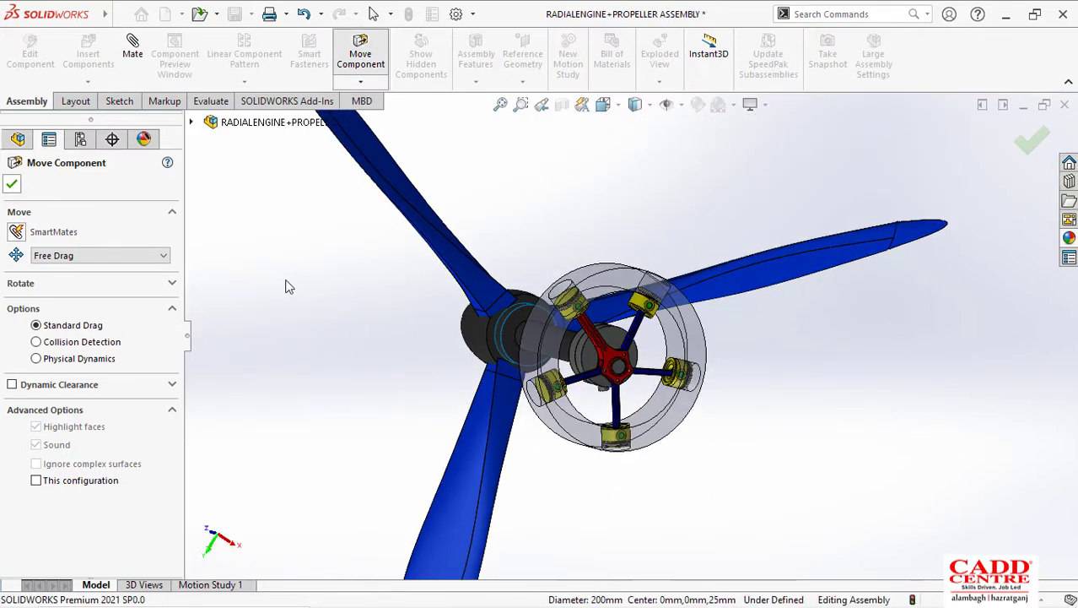
Step: Open the masterrodassemble subassembly in its own window, inspect the red master rod and return to the full assembly
click(18, 139)
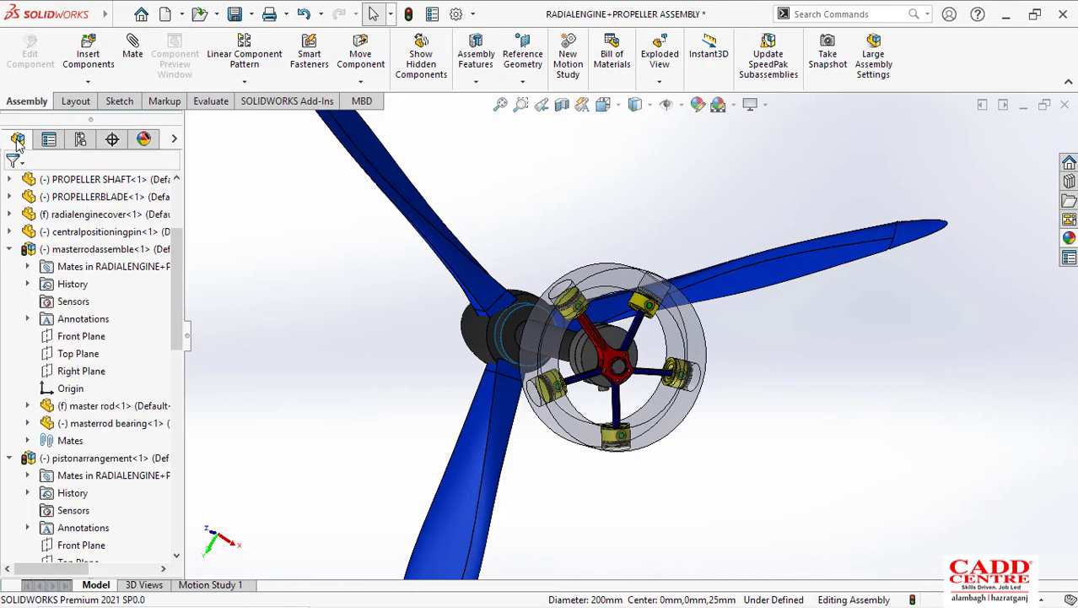
click(88, 249)
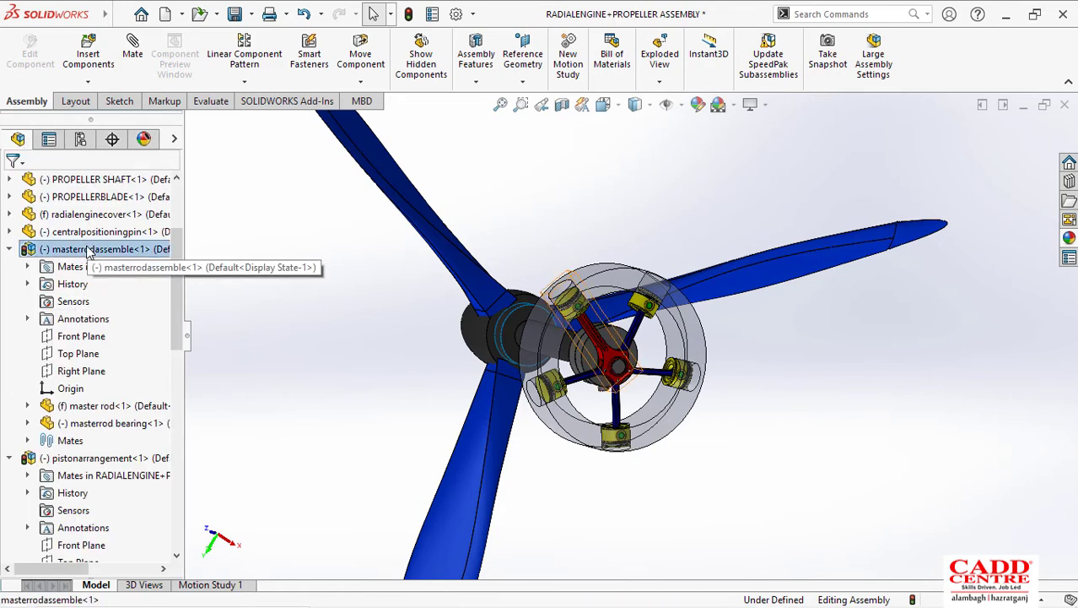
right_click(88, 250)
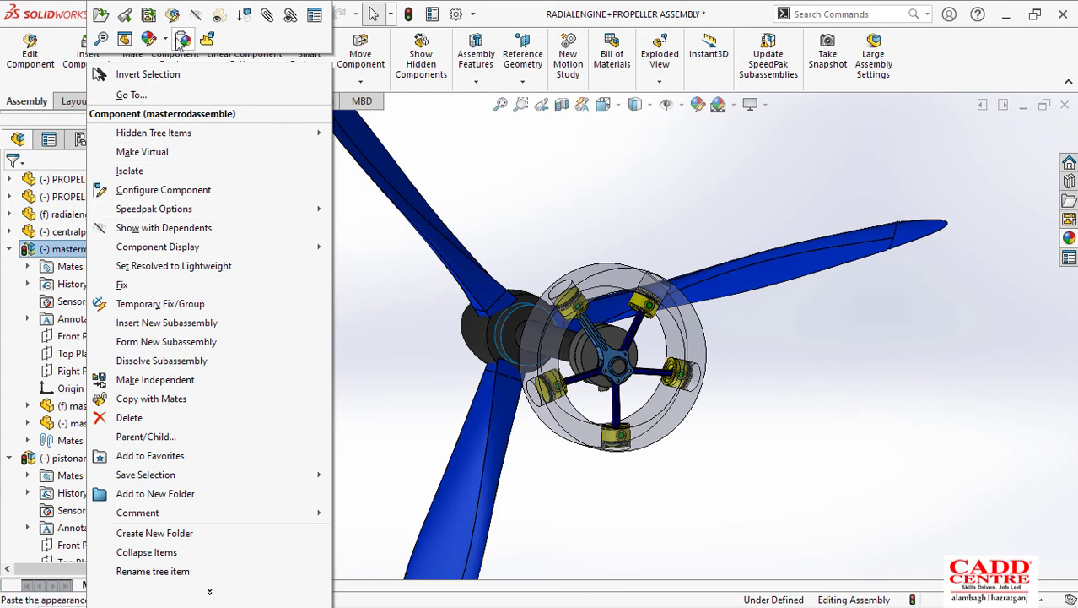
click(124, 17)
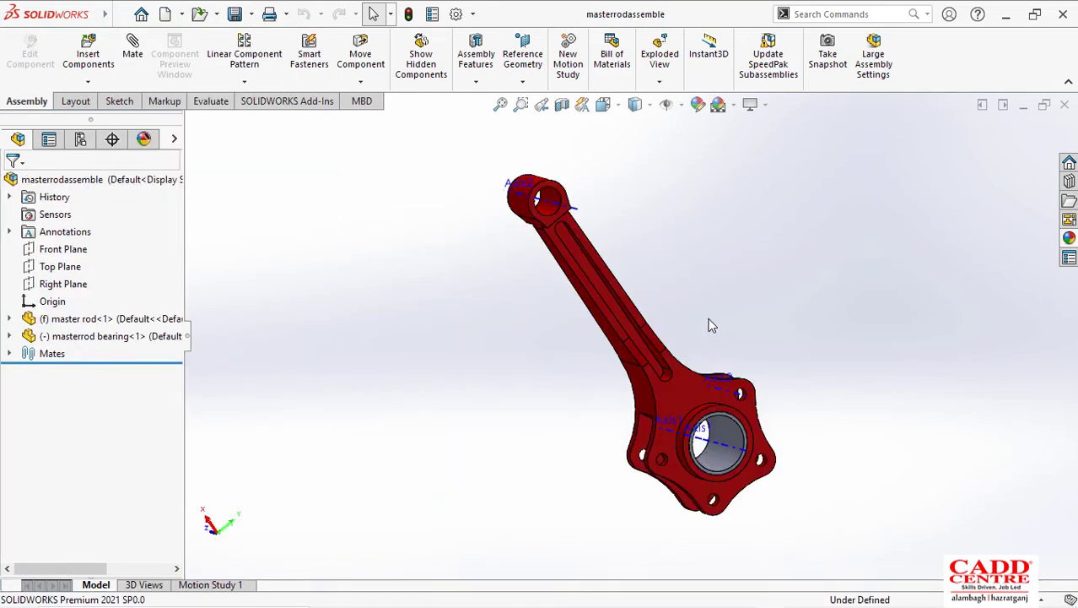
mouse_move(699, 309)
middle_down()
mouse_move(489, 306)
mouse_move(674, 292)
mouse_move(753, 357)
mouse_move(746, 325)
mouse_move(635, 294)
mouse_move(573, 361)
mouse_move(702, 320)
middle_up()
click(1023, 107)
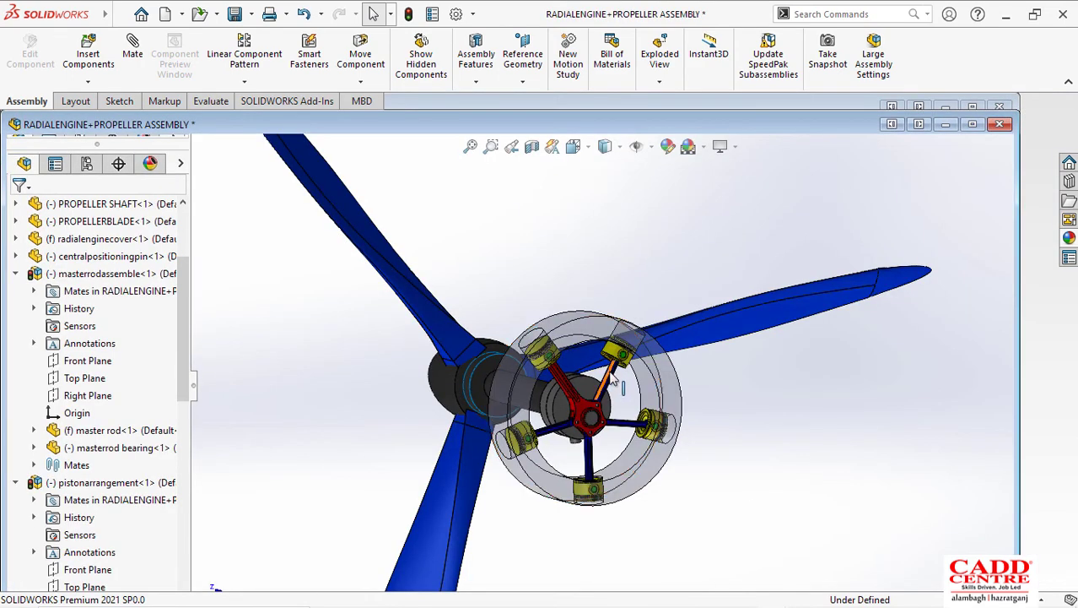
Step: Open the articular rod part from articulated rod assembly<3>, inspect it from several angles and return to the full assembly
scroll(108, 386, down, 6)
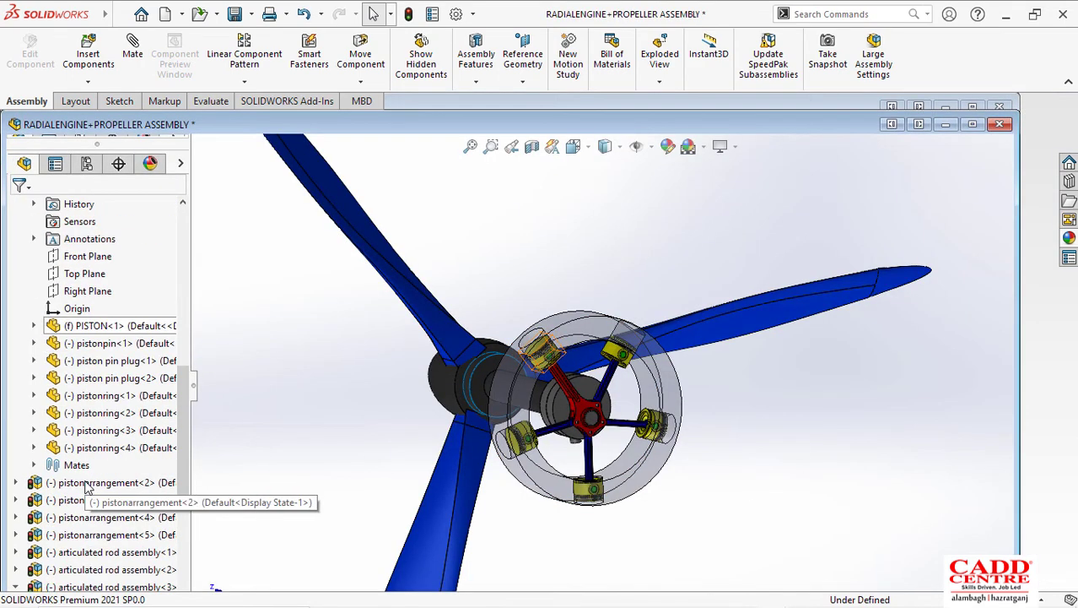
scroll(105, 397, down, 5)
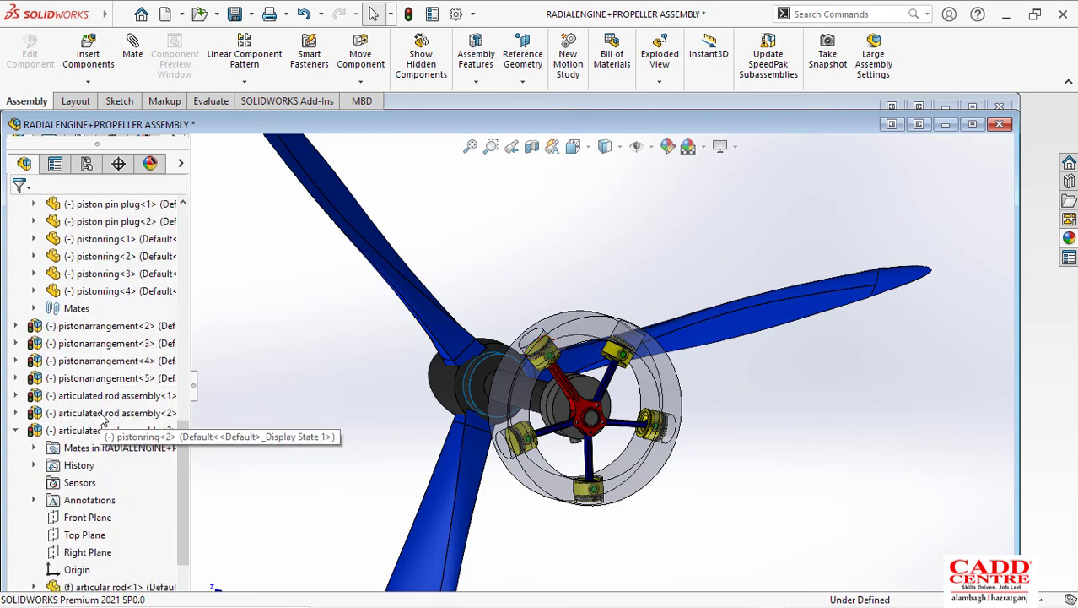
right_click(110, 467)
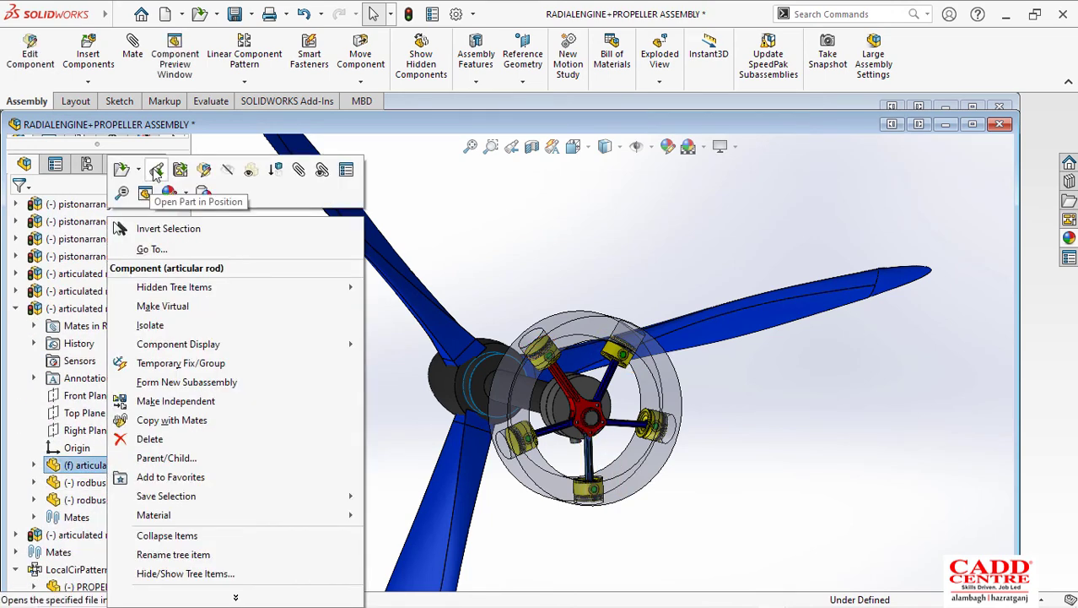
key(Escape)
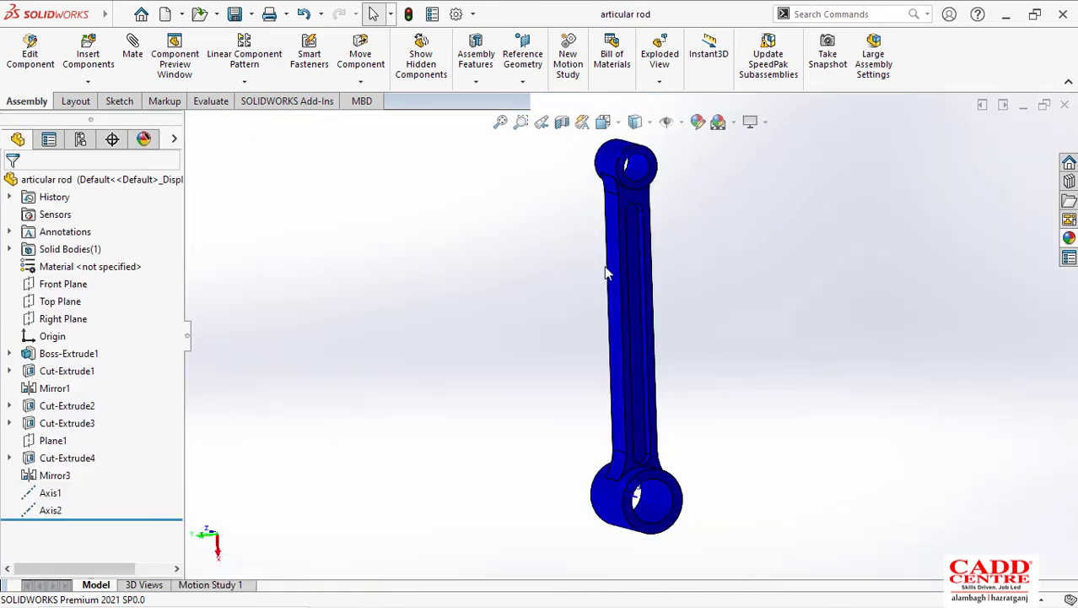
middle_drag(596, 327, 631, 313)
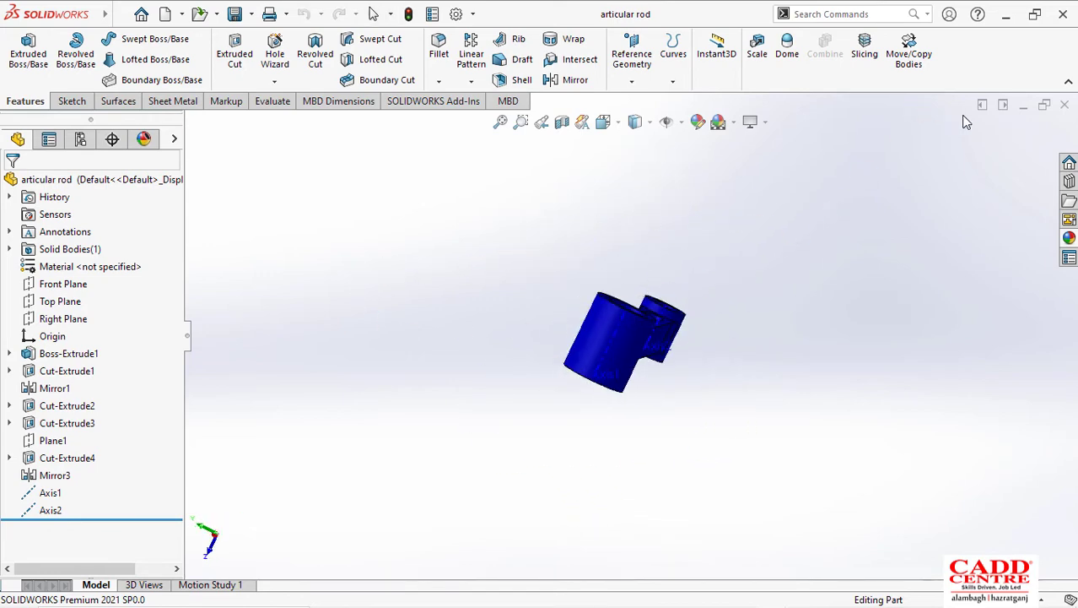
click(1023, 110)
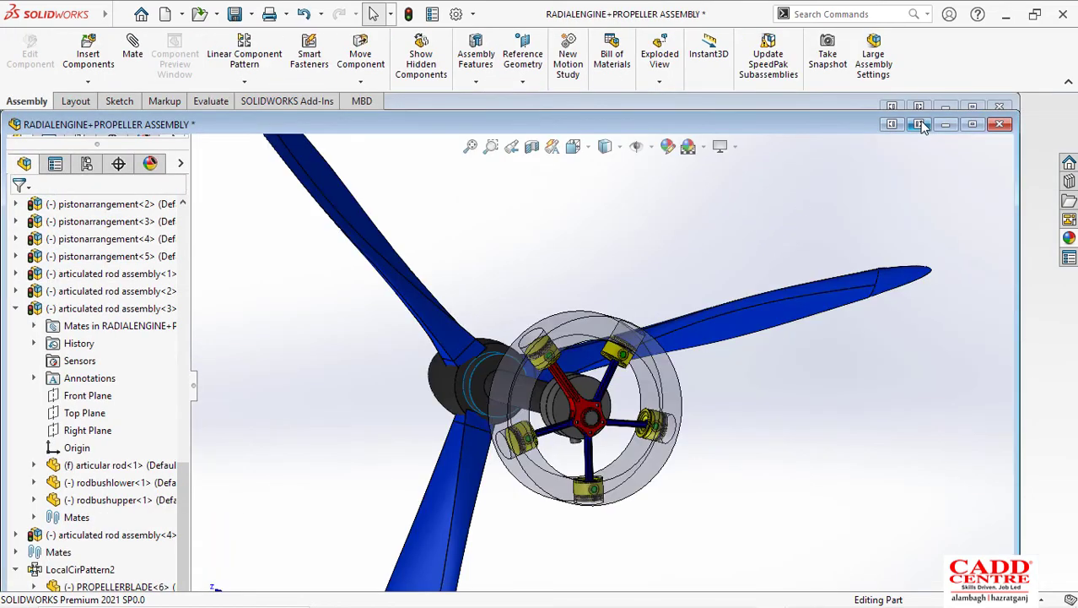
click(920, 125)
Step: Check the small end's diameters in the Articulated Rod drawing in Photos and return to the SOLIDWORKS 2016 sketch
key(super+Tab)
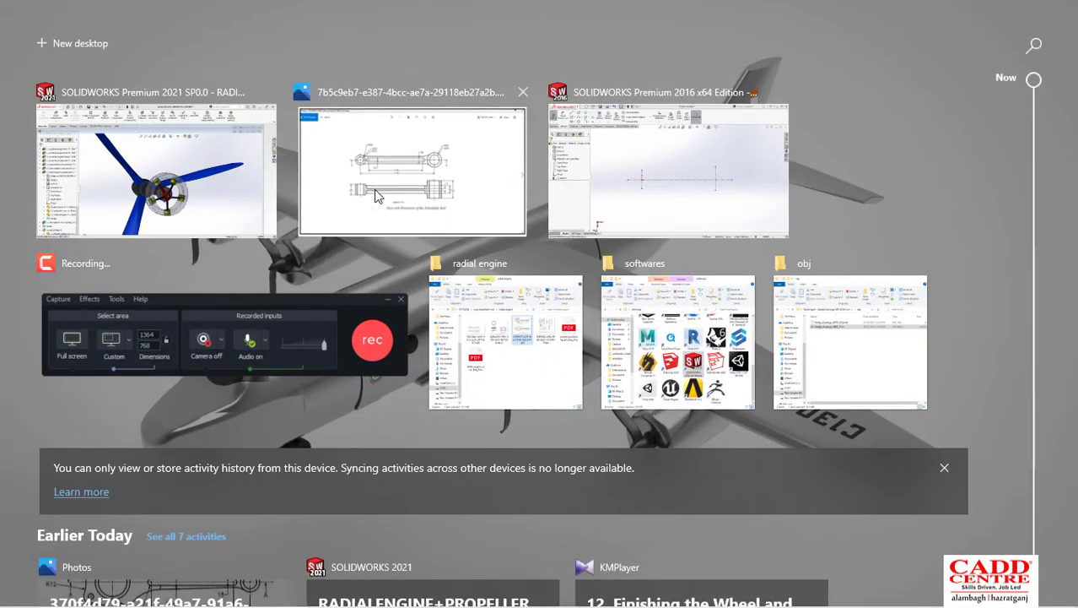
click(321, 223)
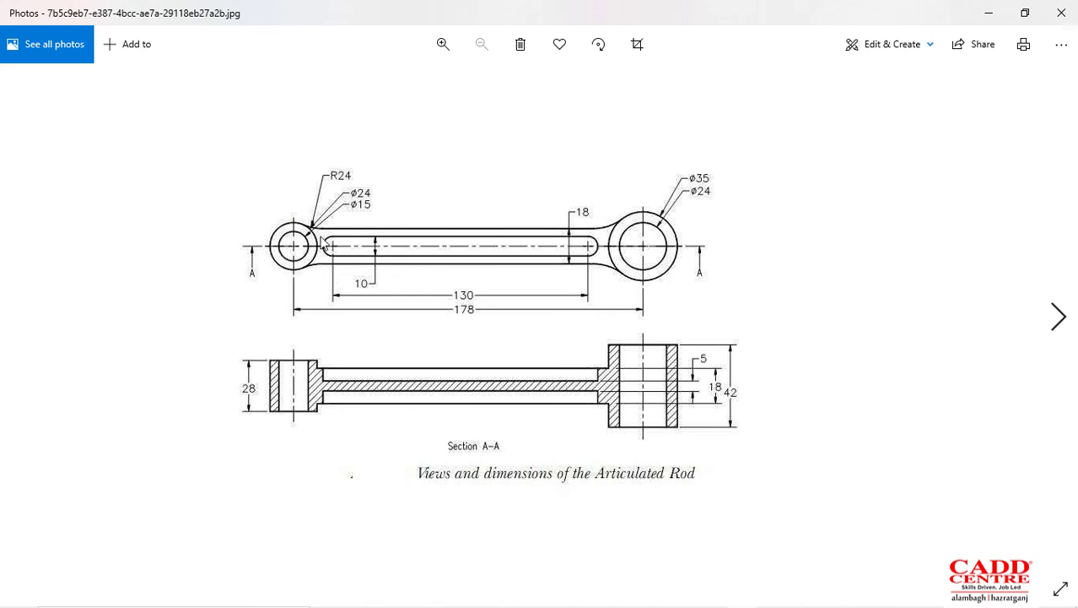
key(super+Tab)
click(647, 173)
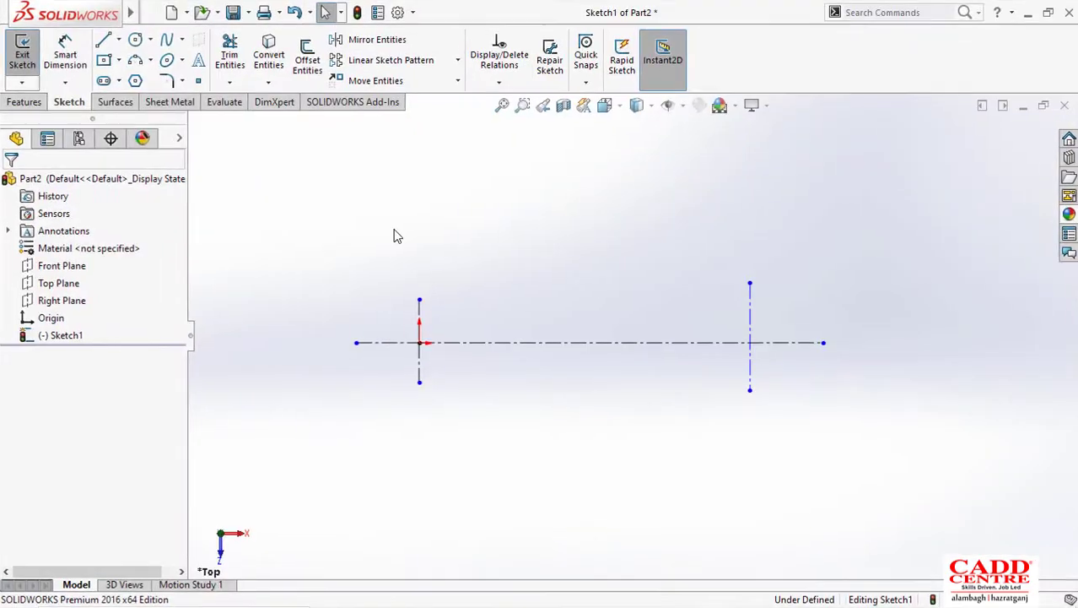
Step: Sketch two concentric circles centered on the origin, about 35 mm and 19 mm in diameter
click(420, 343)
click(394, 319)
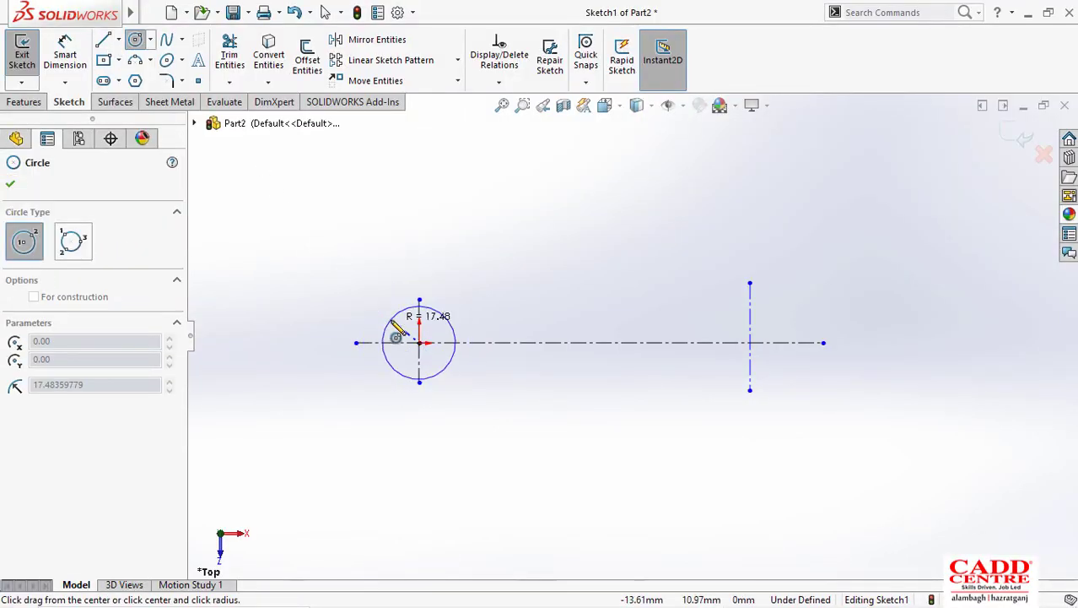
click(419, 343)
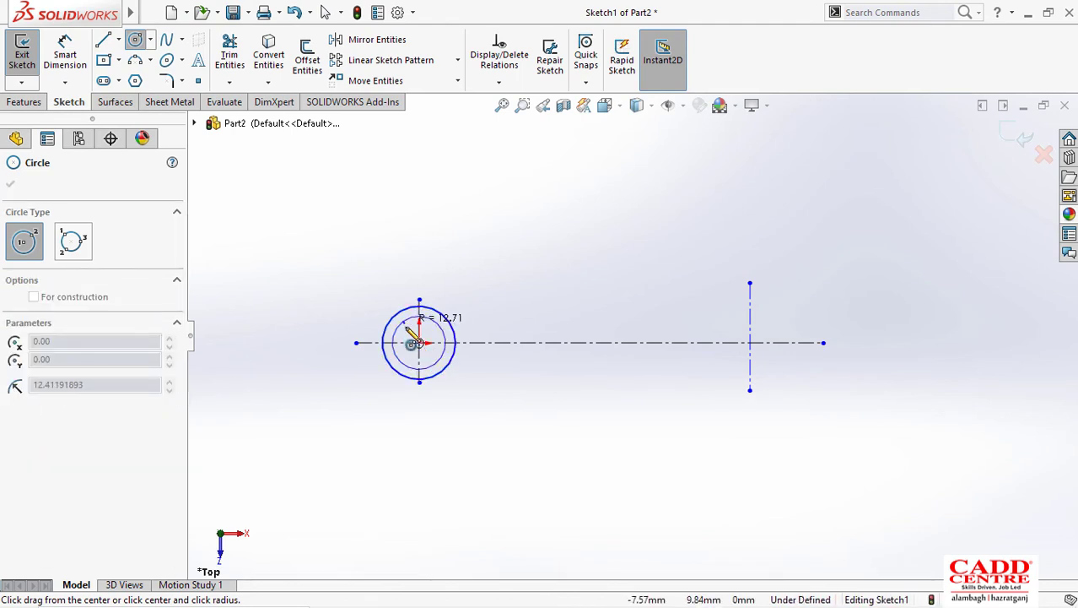
click(406, 327)
click(11, 183)
Step: Dimension the two circles at the origin, setting the inner diameter to 15 mm and the outer to 24 mm
right_drag(534, 246, 526, 192)
click(474, 389)
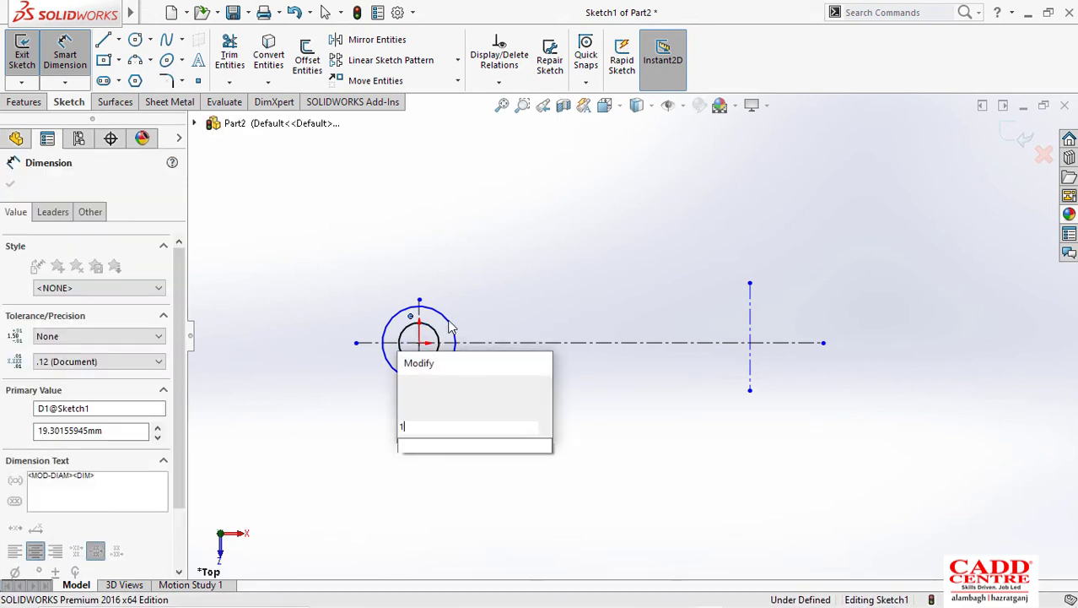
text(15)
key(Return)
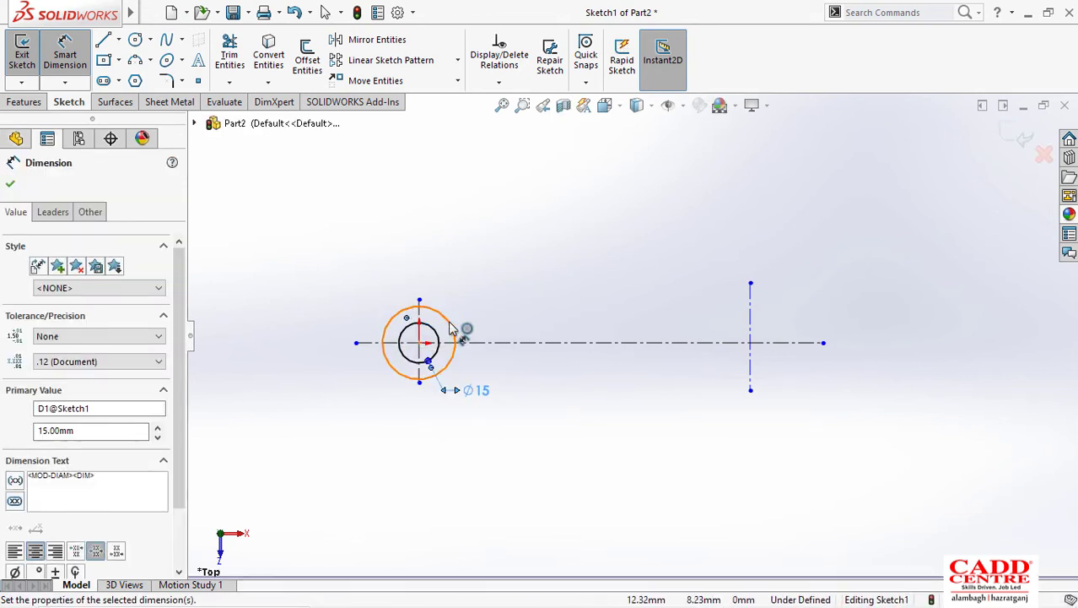
click(455, 346)
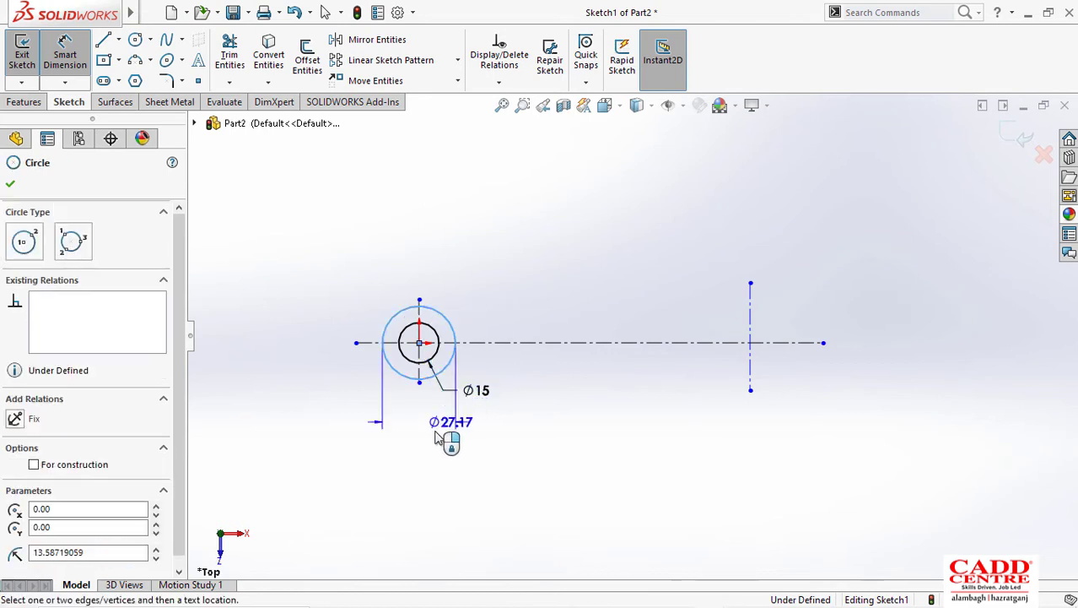
click(427, 447)
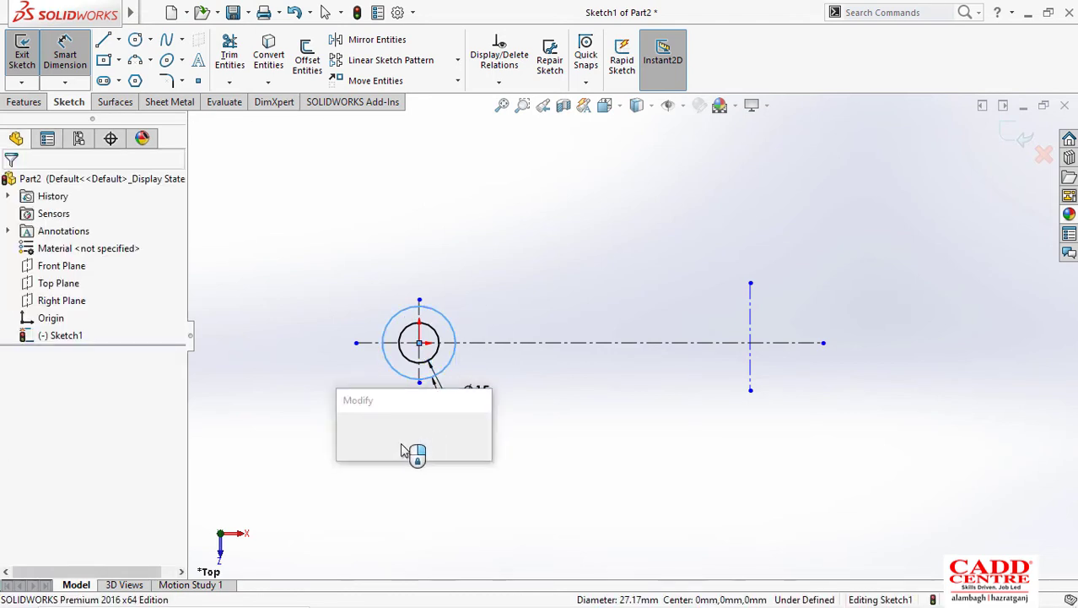
text(24)
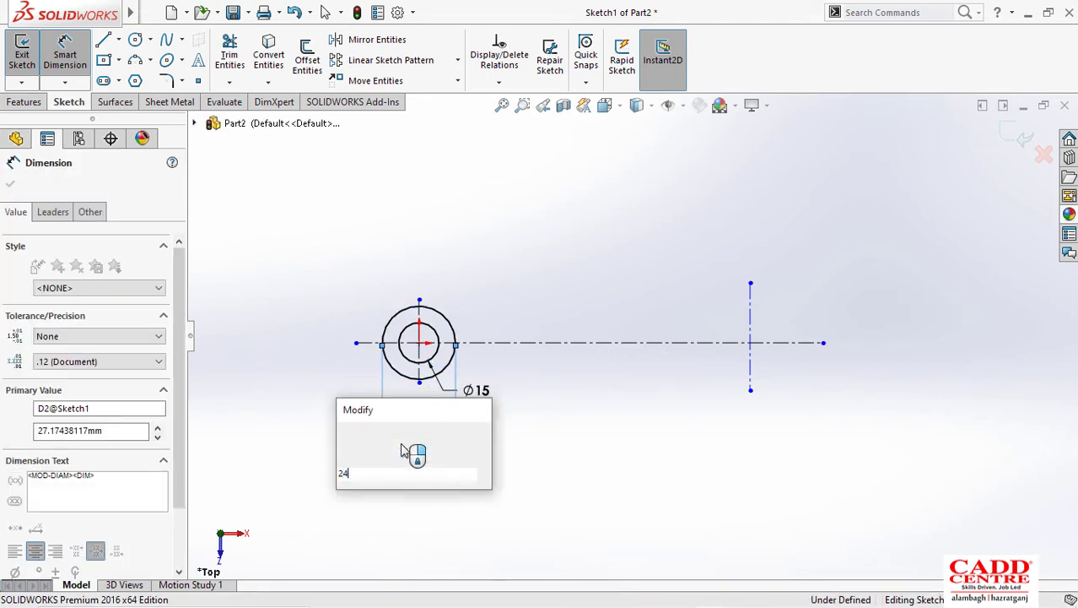
key(Return)
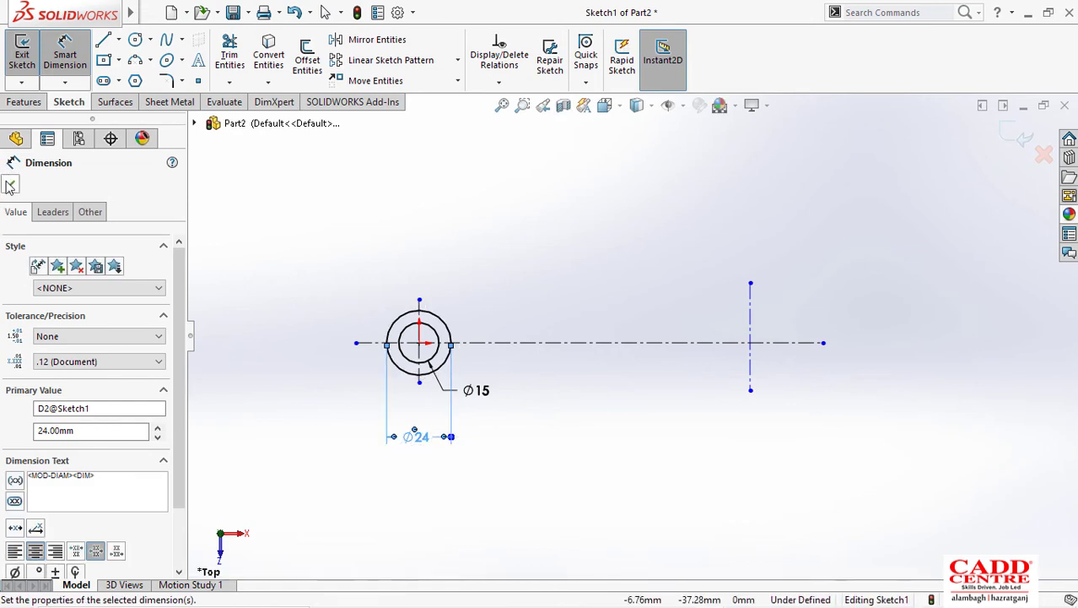
Step: Check the large end's diameters in the Articulated Rod drawing in Photos and return to the SOLIDWORKS 2016 sketch
key(Escape)
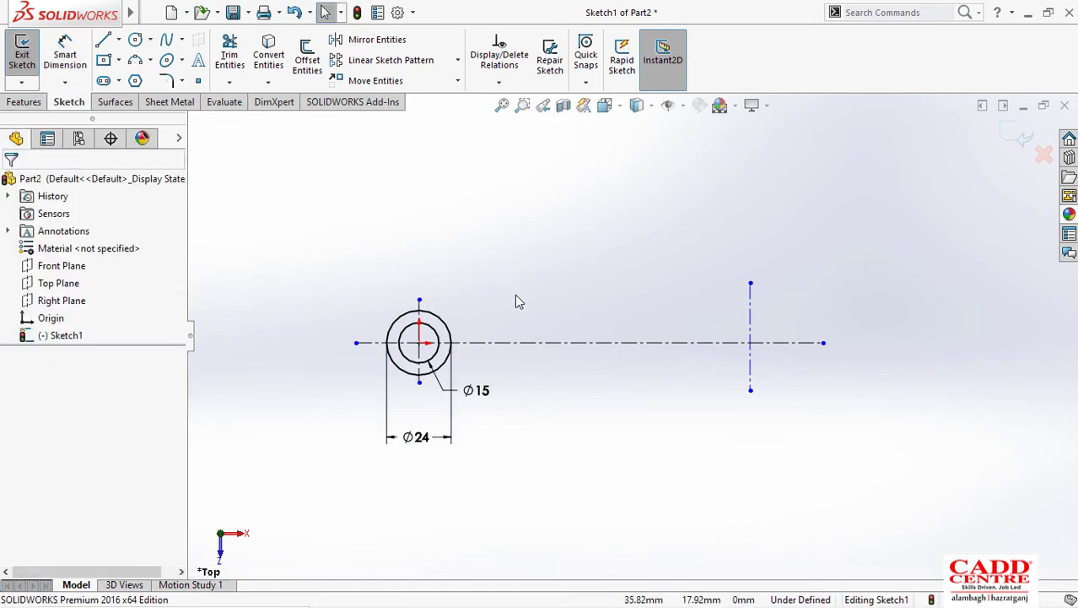
key(super+Tab)
click(397, 169)
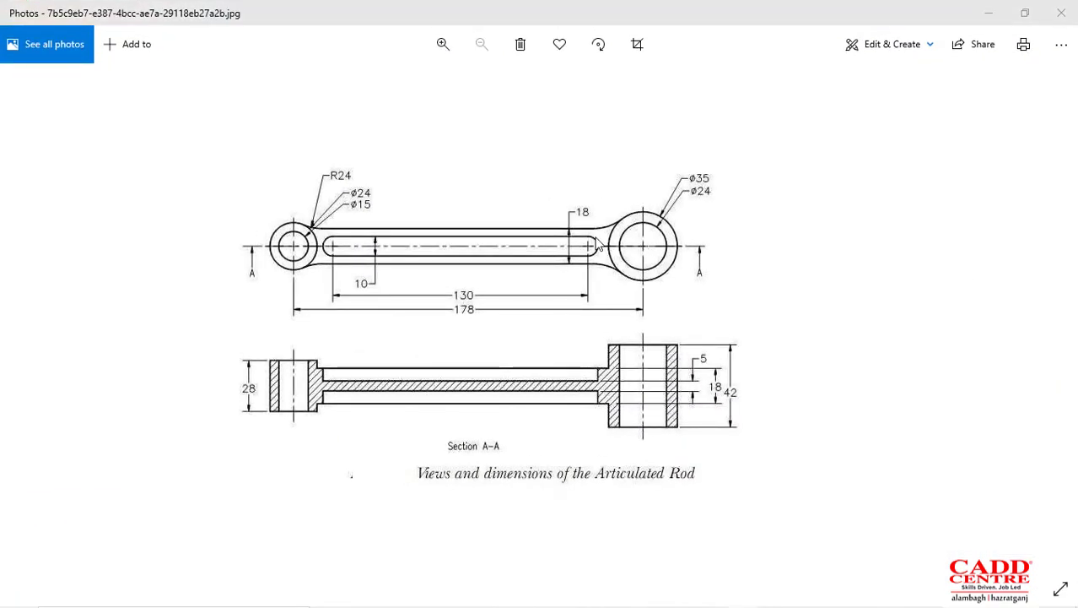
key(super+Tab)
click(390, 162)
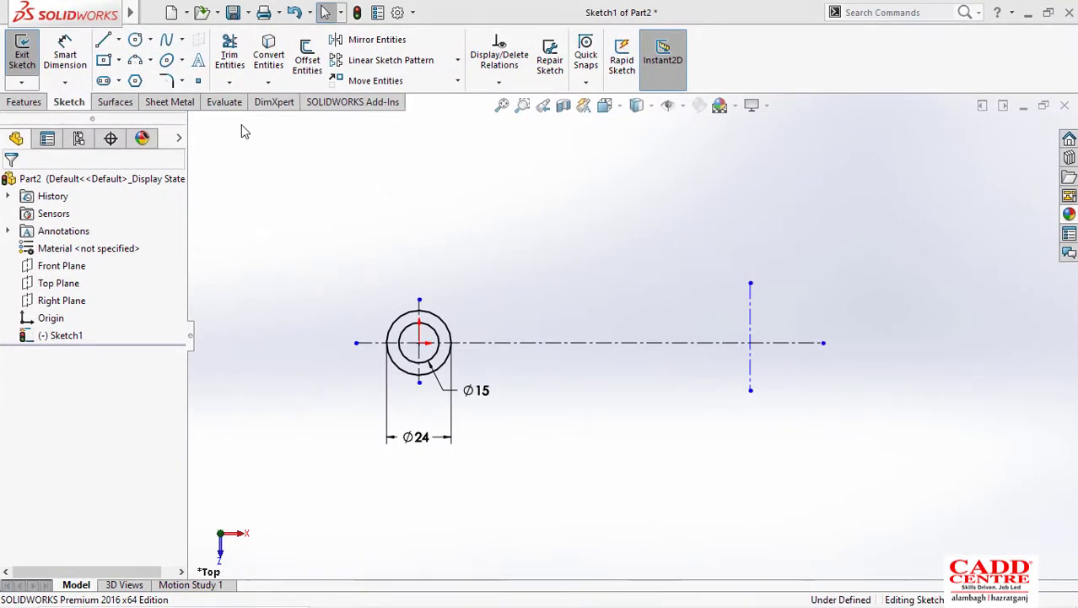
Step: Sketch two concentric circles, about 61 mm and 36 mm in diameter, where the far vertical centerline crosses the horizontal centerline
click(137, 40)
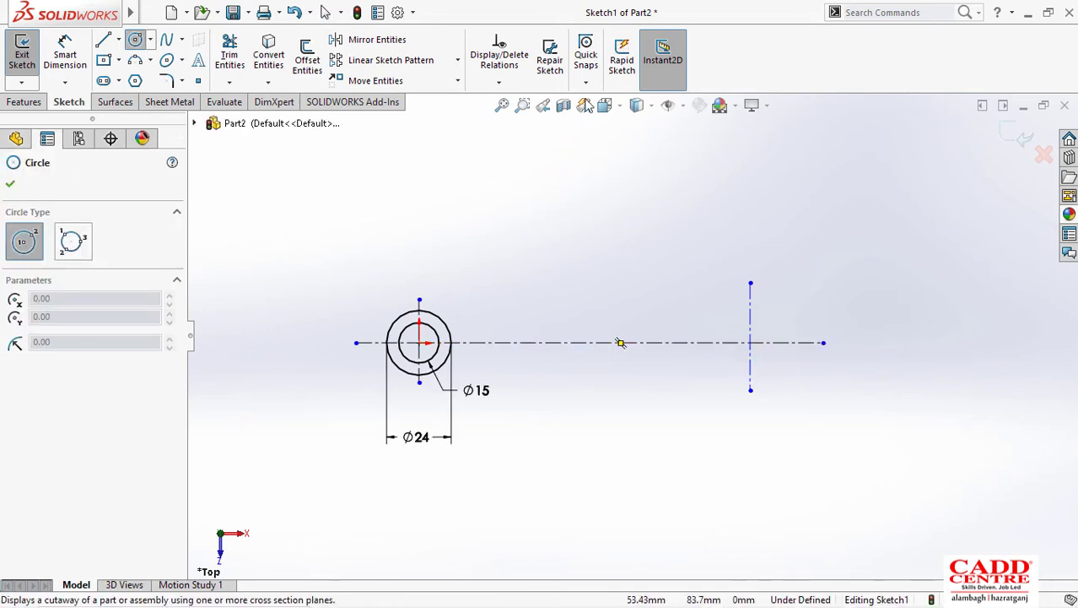
click(585, 59)
click(632, 178)
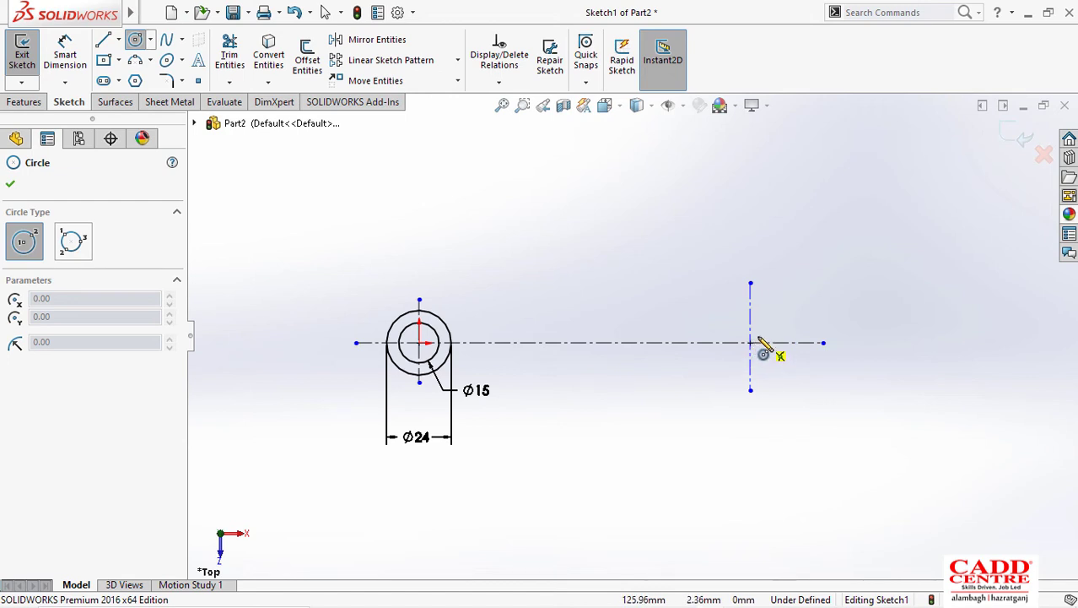
click(751, 342)
click(751, 260)
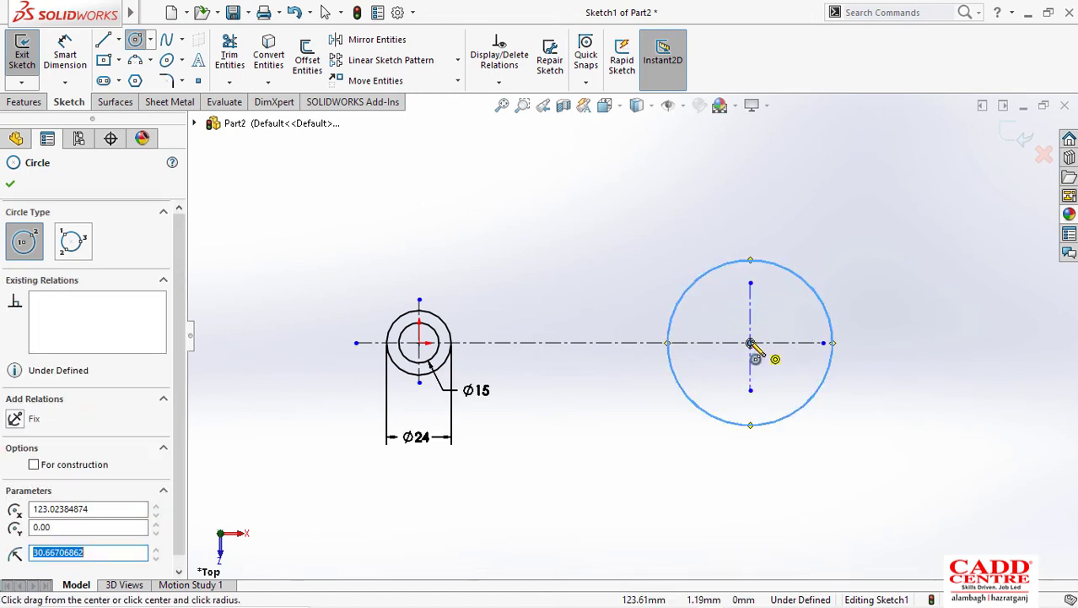
click(751, 342)
click(722, 307)
key(Escape)
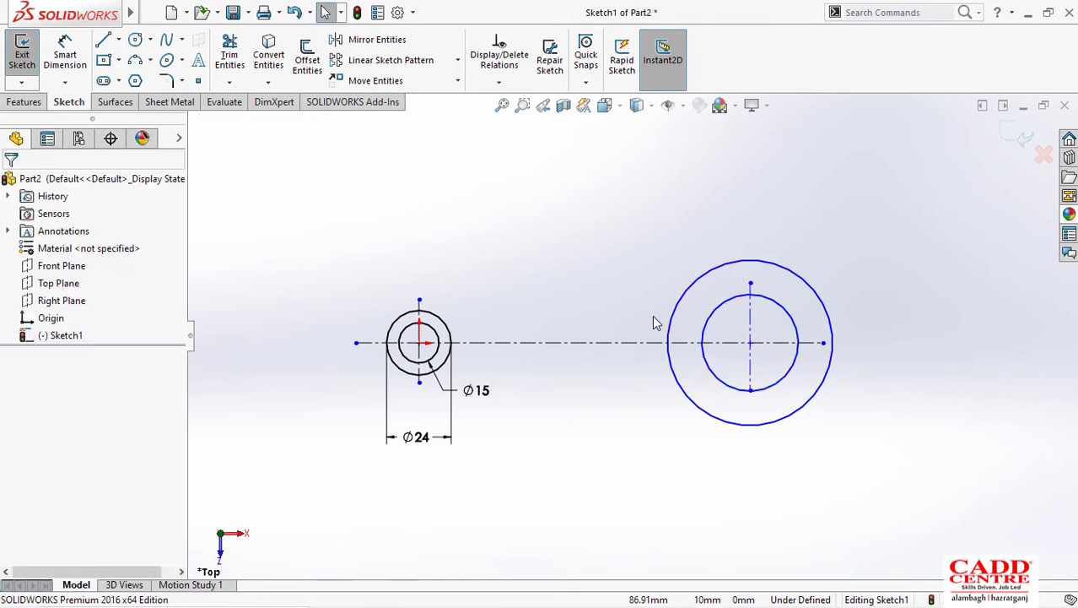
Step: Recheck the large end's inner and outer diameters in the Photos drawing and switch back to the SOLIDWORKS 2016 sketch
key(super+Tab)
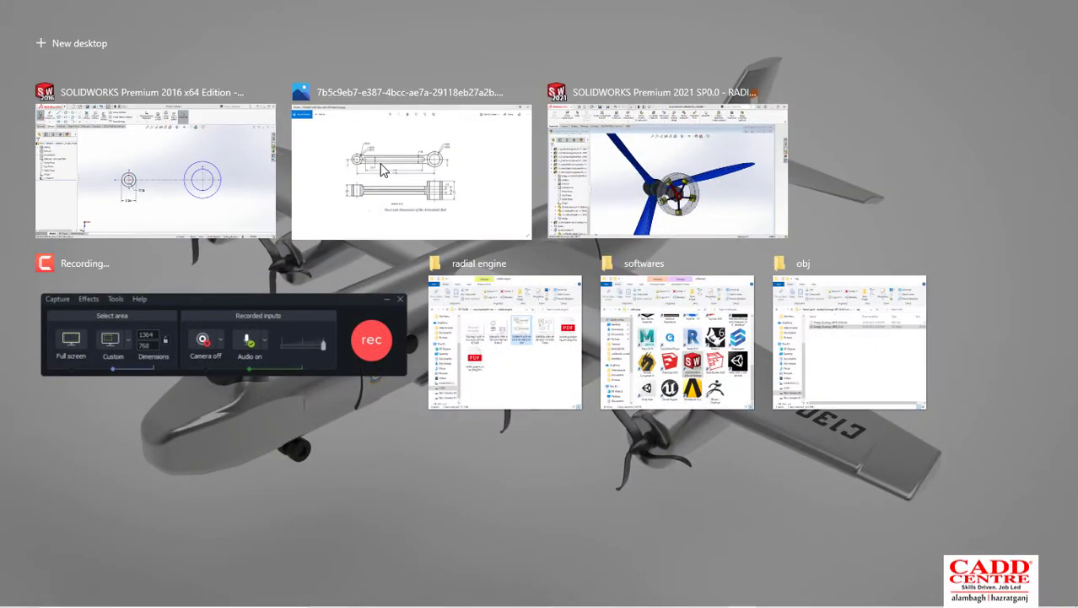
click(382, 171)
key(super+Tab)
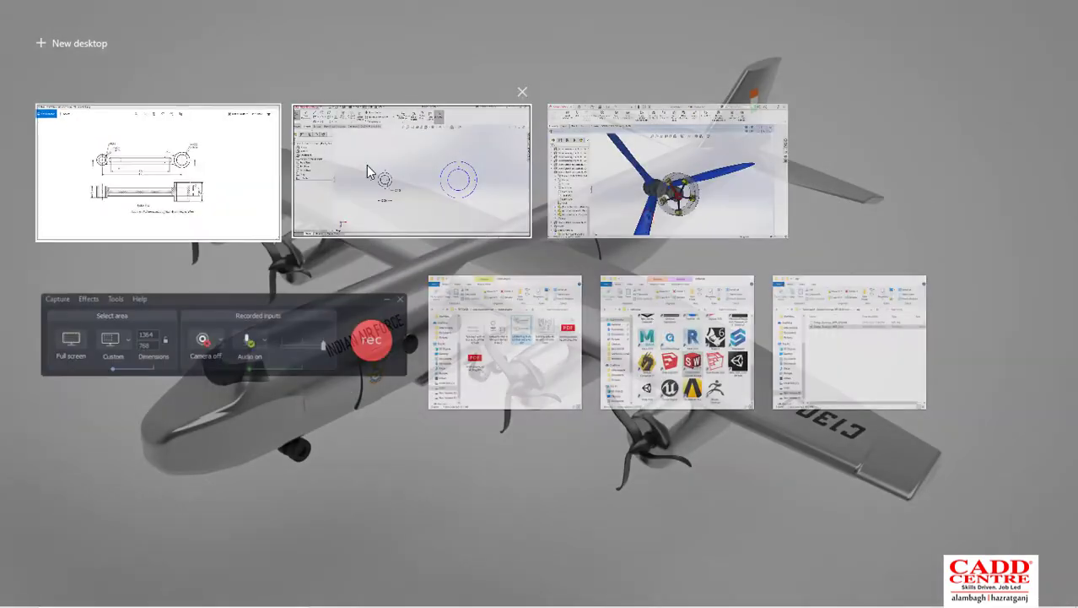
click(362, 168)
Step: Dimension the large end's circles, setting the inner diameter to 24 mm and the outer to 35 mm
right_drag(611, 224, 612, 148)
click(785, 314)
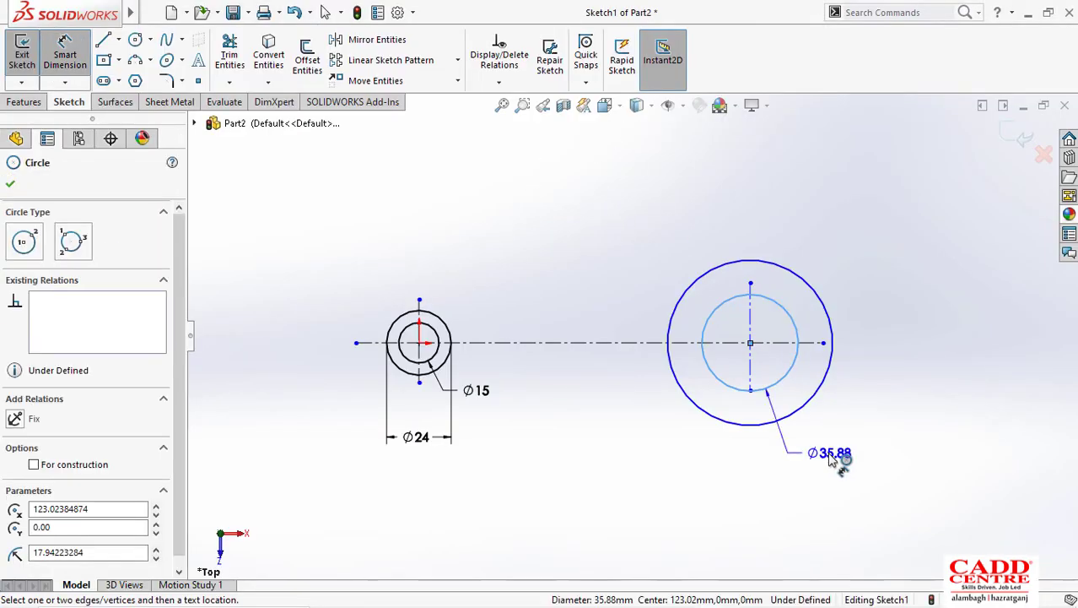
click(837, 460)
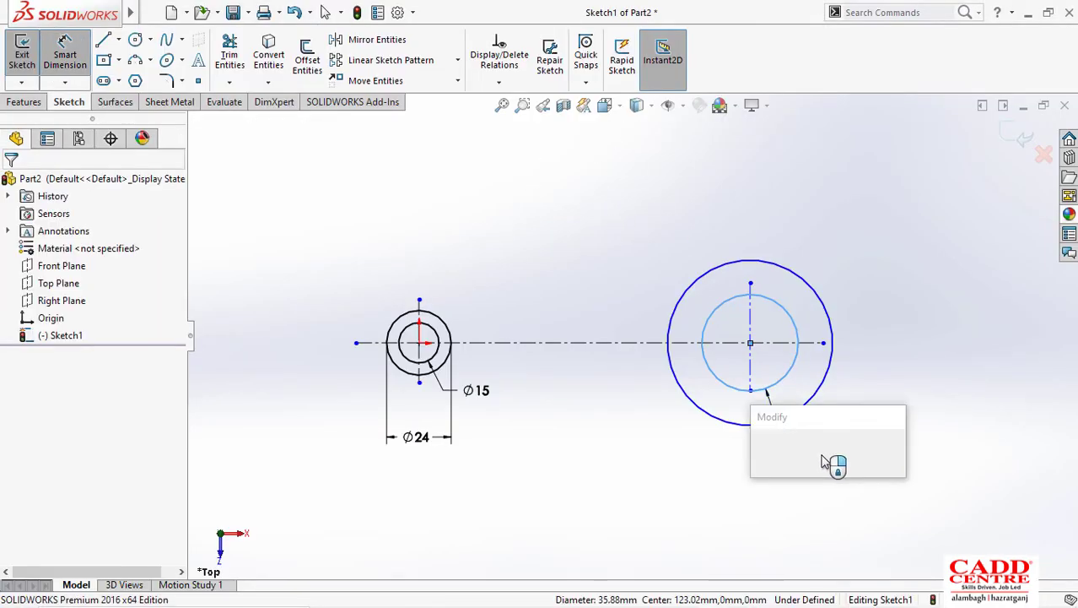
text(24)
key(Return)
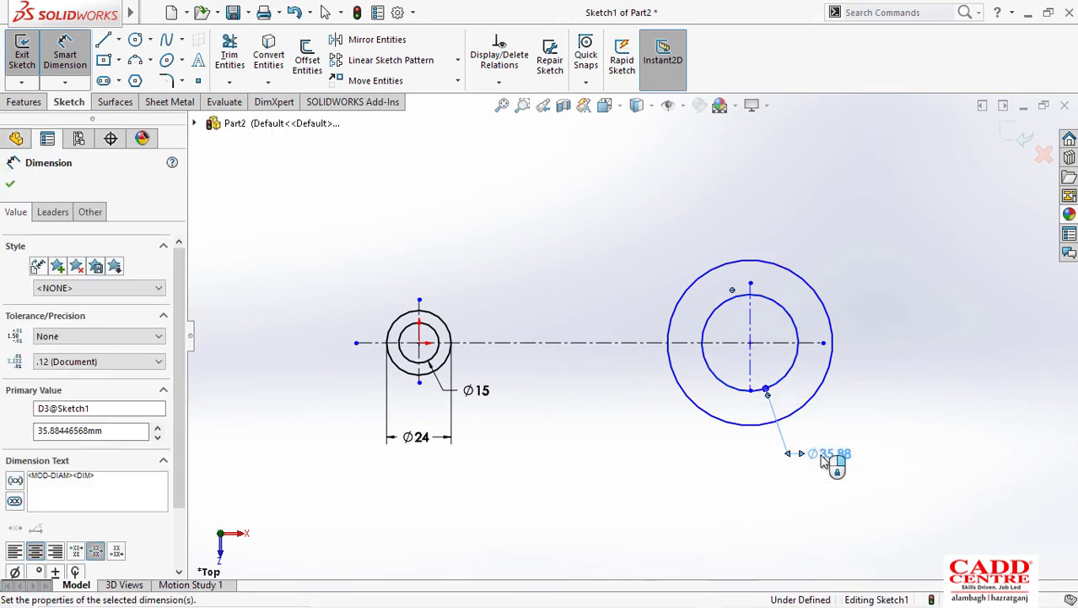
click(865, 377)
click(865, 377)
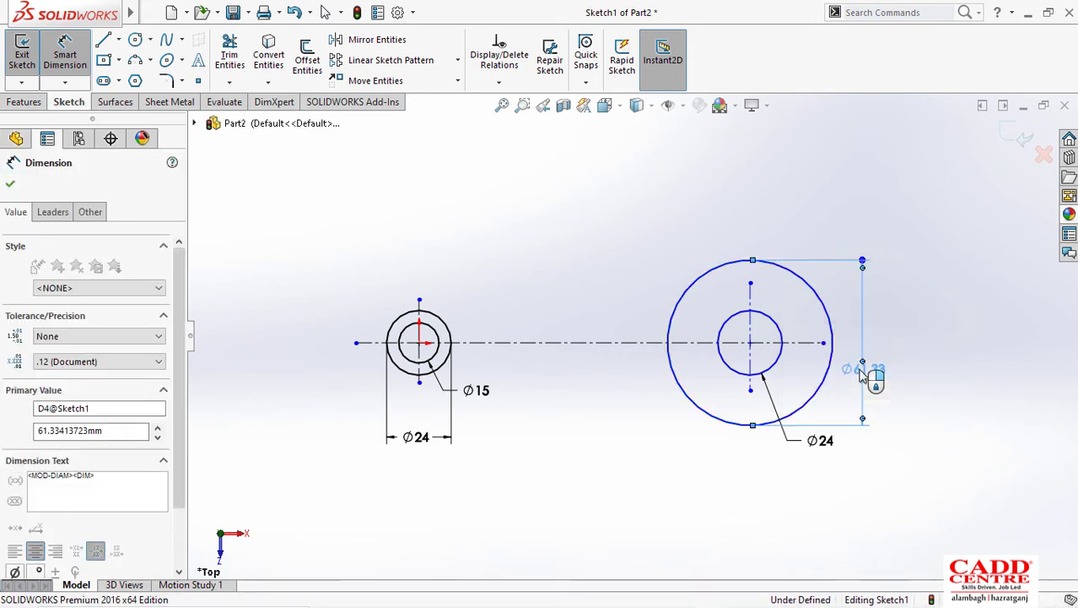
click(511, 319)
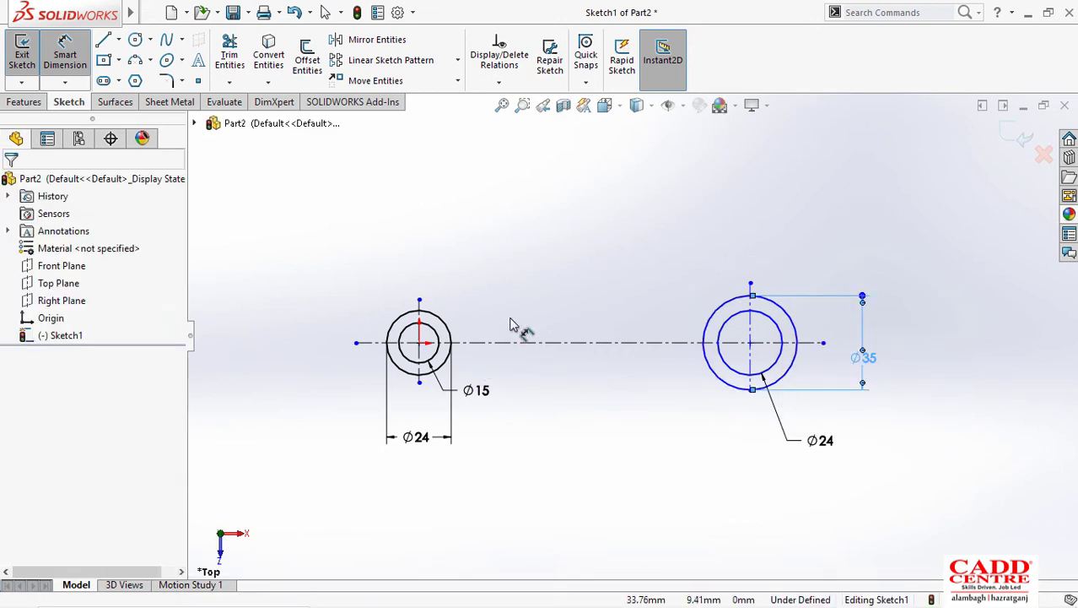
key(Escape)
Step: Look up the center distance between the rod ends in the Photos drawing and return to the SOLIDWORKS 2016 sketch
key(super+Tab)
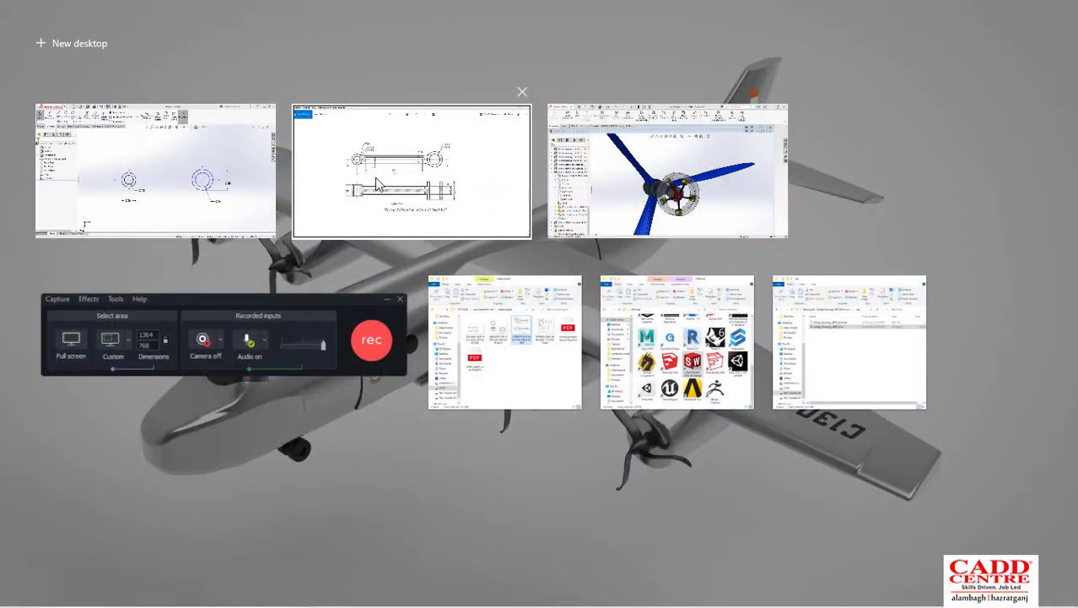
click(378, 184)
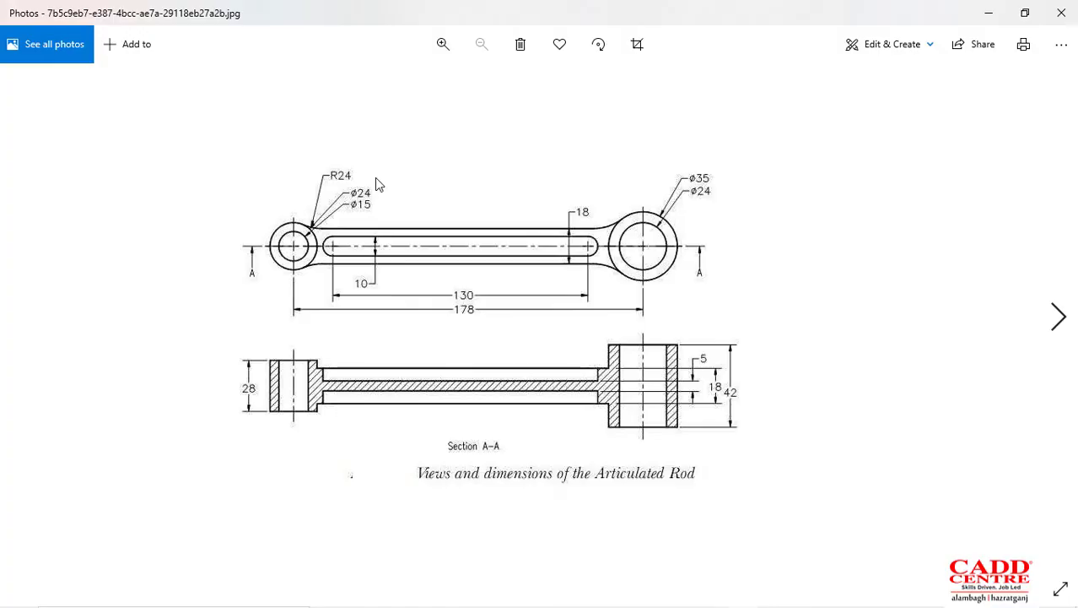
key(super+Tab)
click(430, 178)
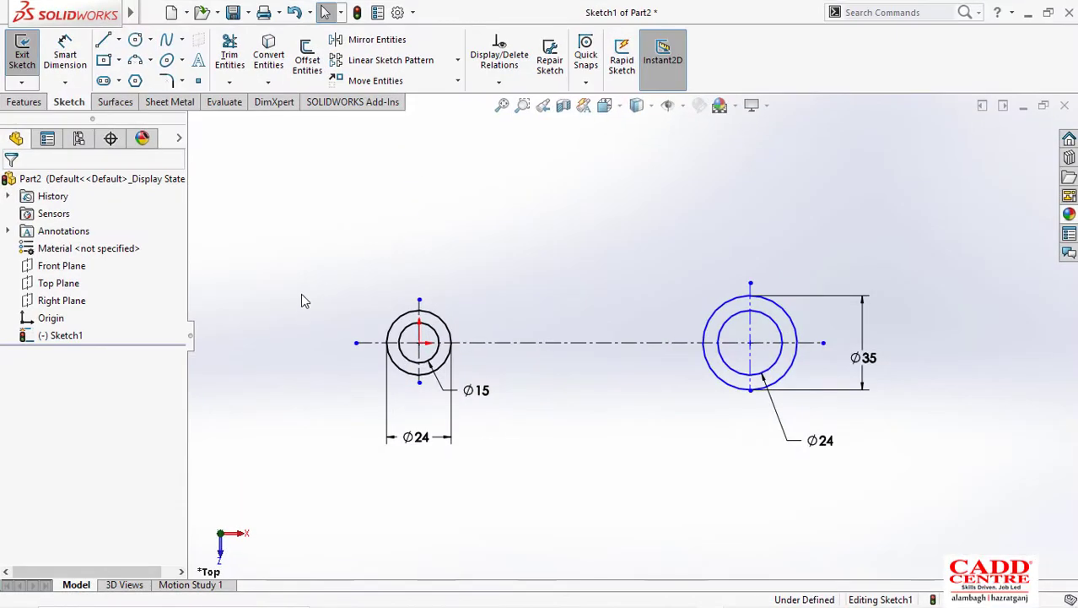
Step: Dimension the horizontal distance between the centers of the small and large ends as 178 mm
right_drag(293, 270, 287, 242)
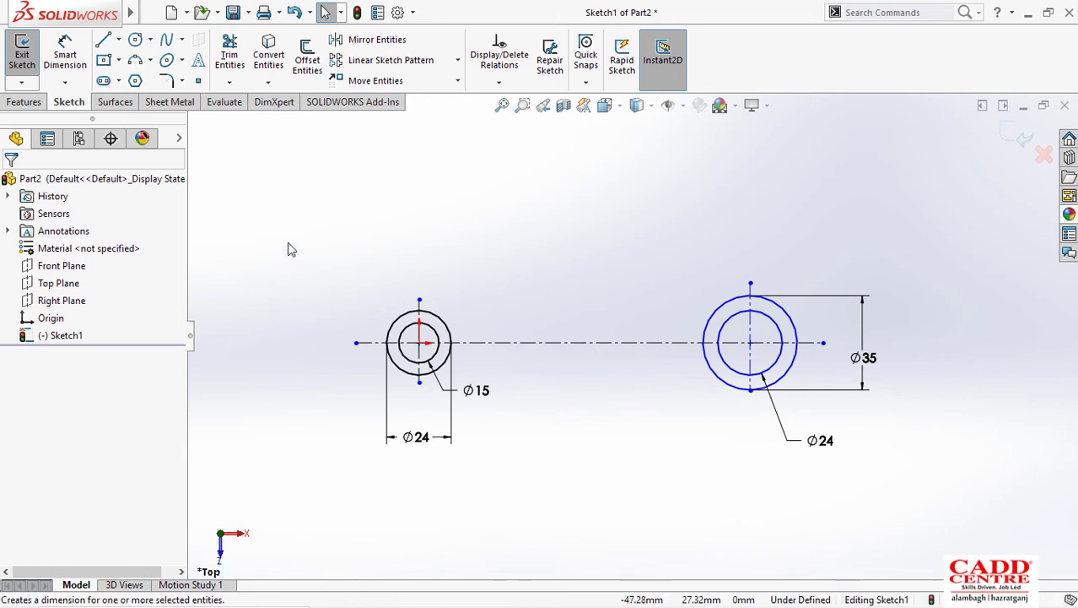
click(419, 342)
click(751, 342)
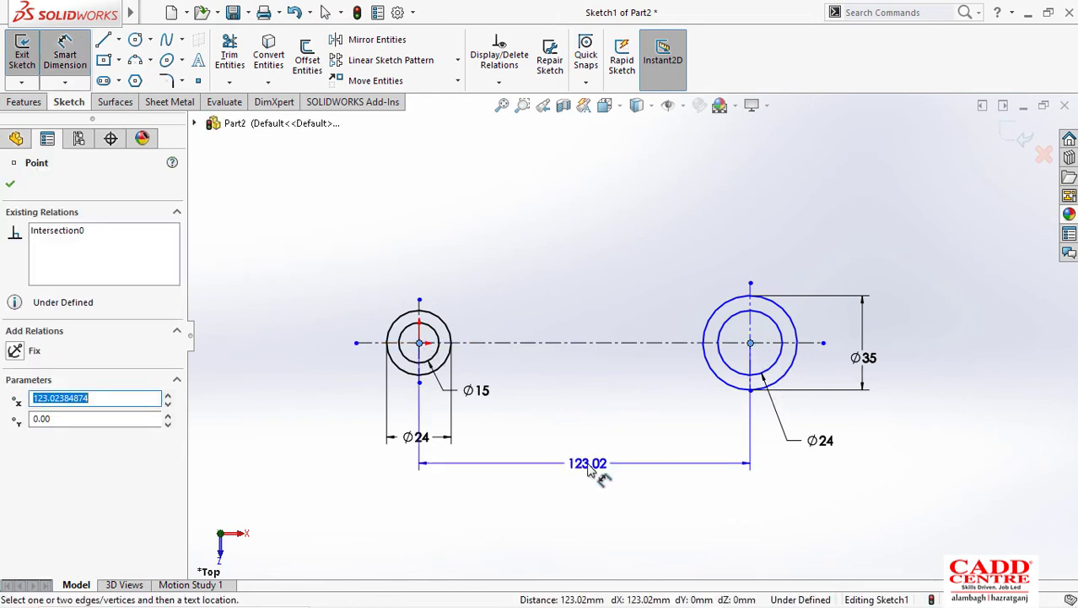
click(621, 484)
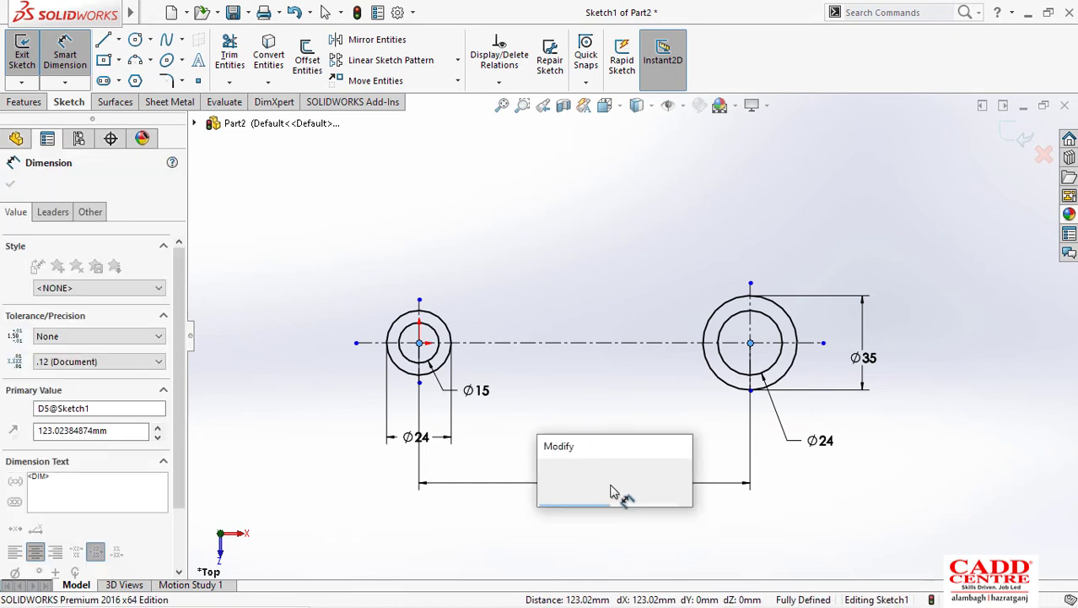
text(178)
key(Return)
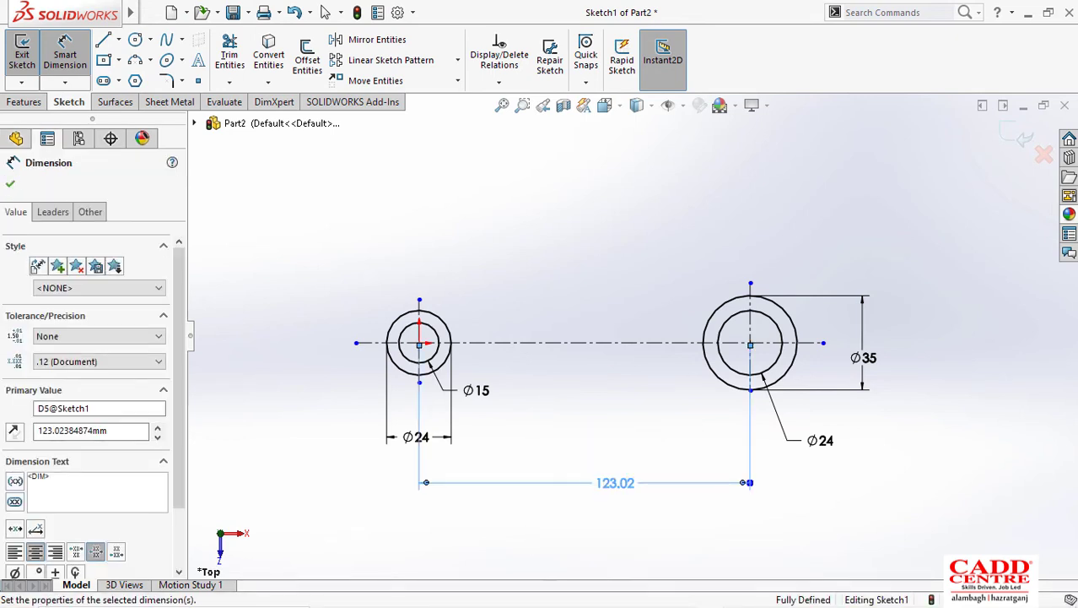
click(11, 186)
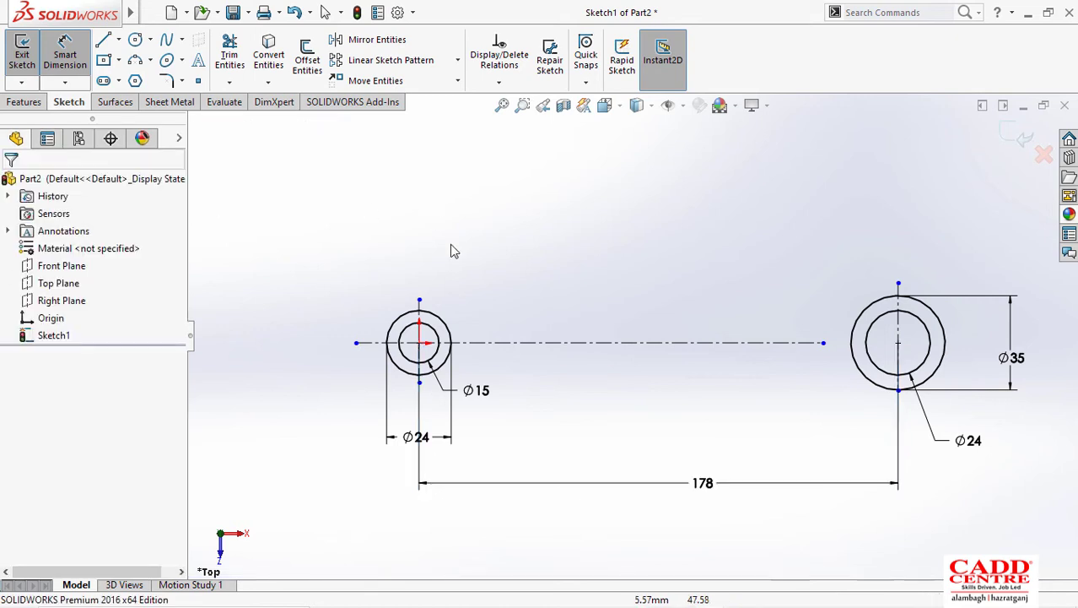
key(Escape)
Step: Extend the horizontal centerline past the large end's circles, to about 240 mm from the origin
scroll(597, 292, up, 2)
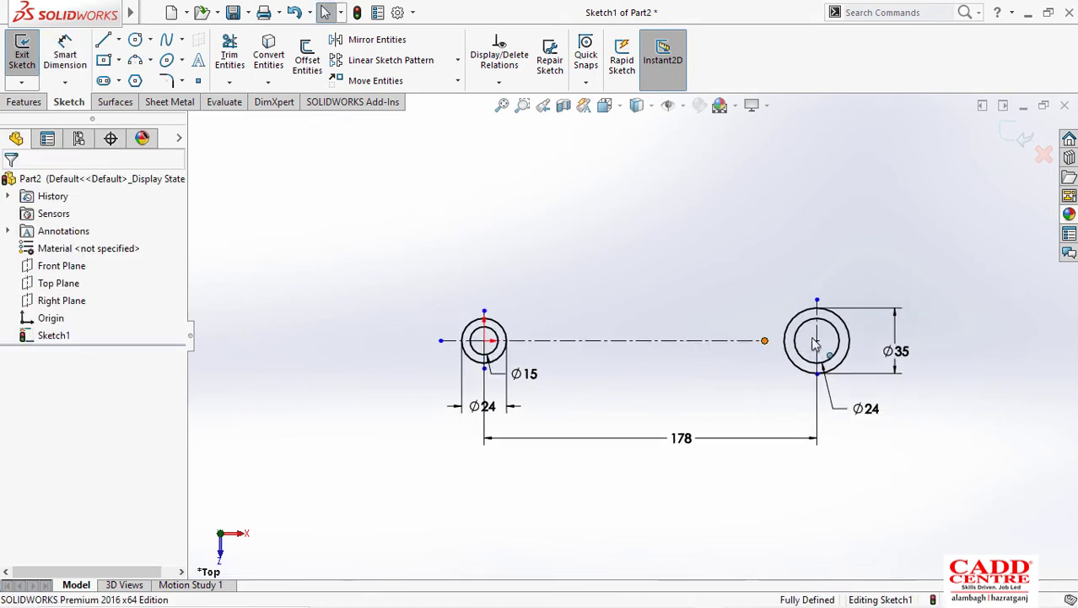
drag(765, 342, 936, 345)
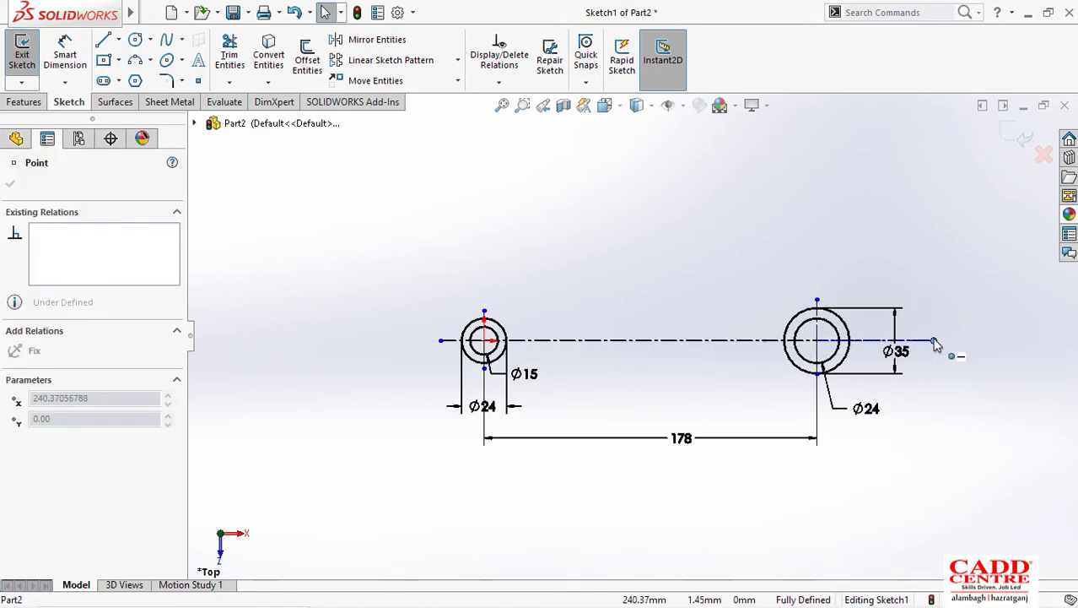
click(729, 277)
scroll(819, 372, down, 3)
scroll(758, 379, up, 2)
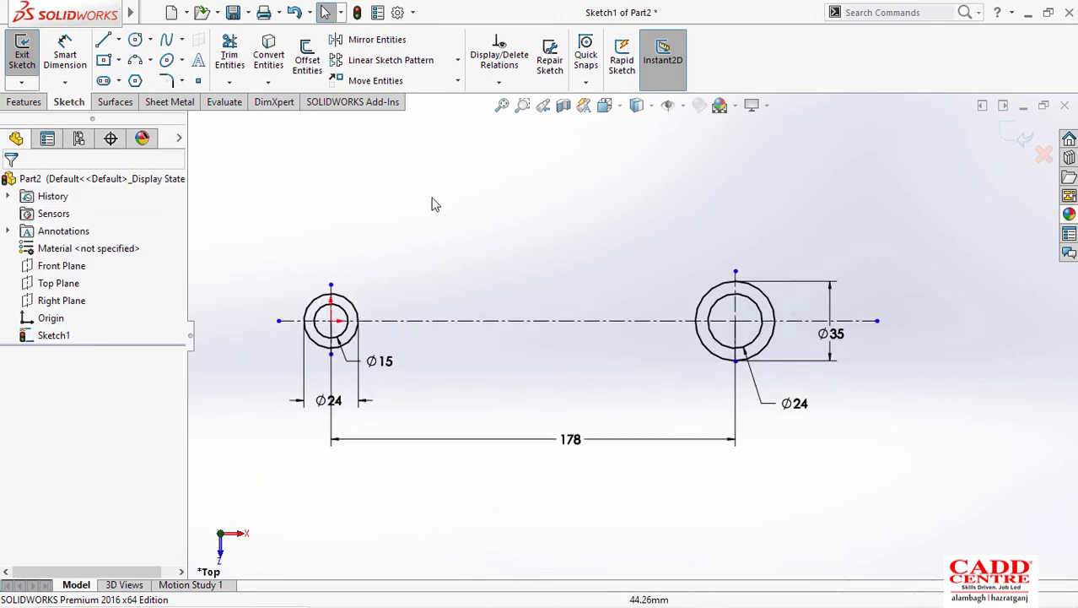
scroll(441, 216, down, 1)
scroll(448, 245, up, 1)
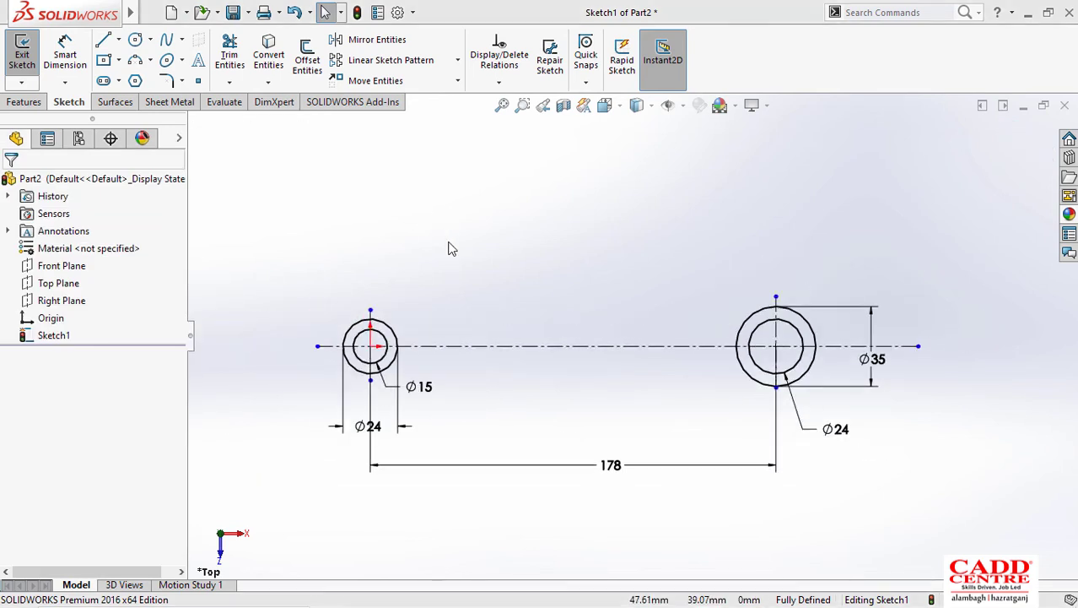
Step: Examine the rod shank's width and end fillets in the Photos drawing and return to the SOLIDWORKS 2016 sketch
key(super+Tab)
click(390, 178)
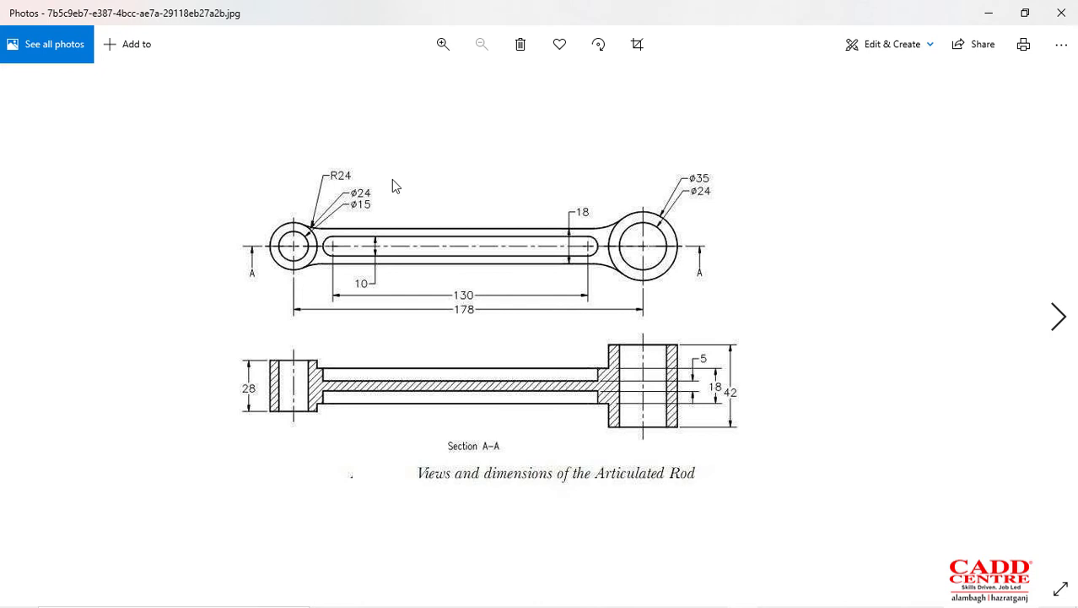
click(992, 10)
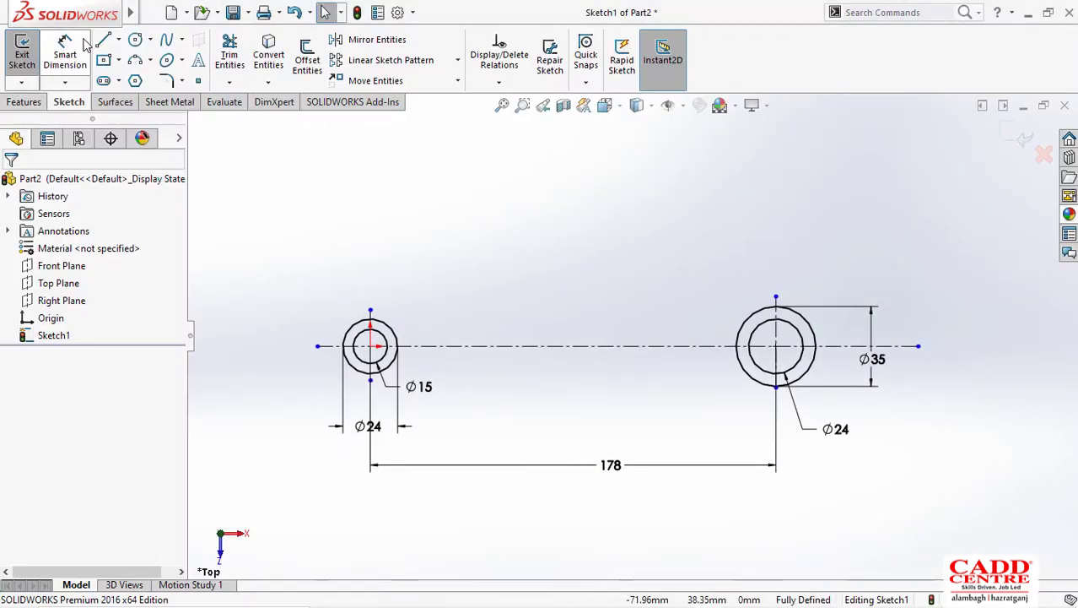
Step: Sketch a horizontal line about 122 mm long above the centerline, between the small and large ends
click(414, 319)
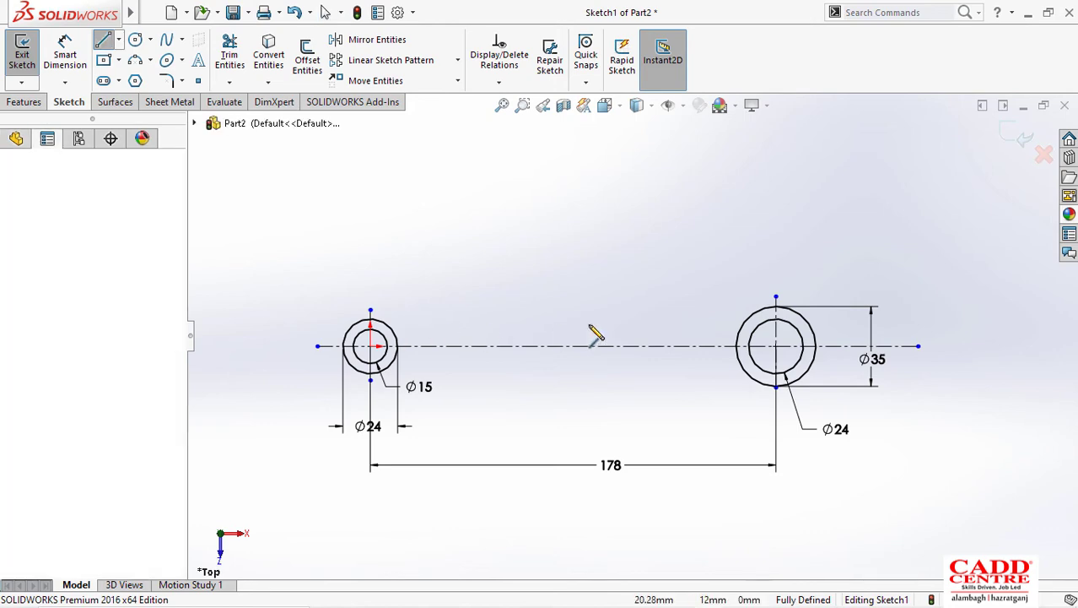
click(694, 319)
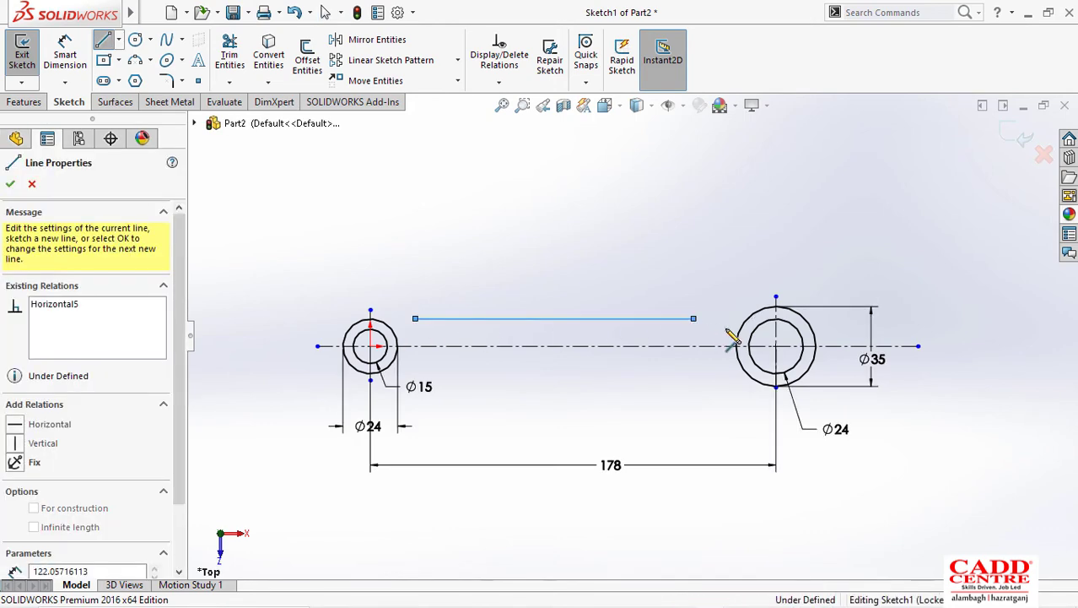
right_click(693, 269)
click(719, 335)
Step: Dimension the shank line's distance from the horizontal centerline as 9 mm
right_drag(589, 213, 589, 181)
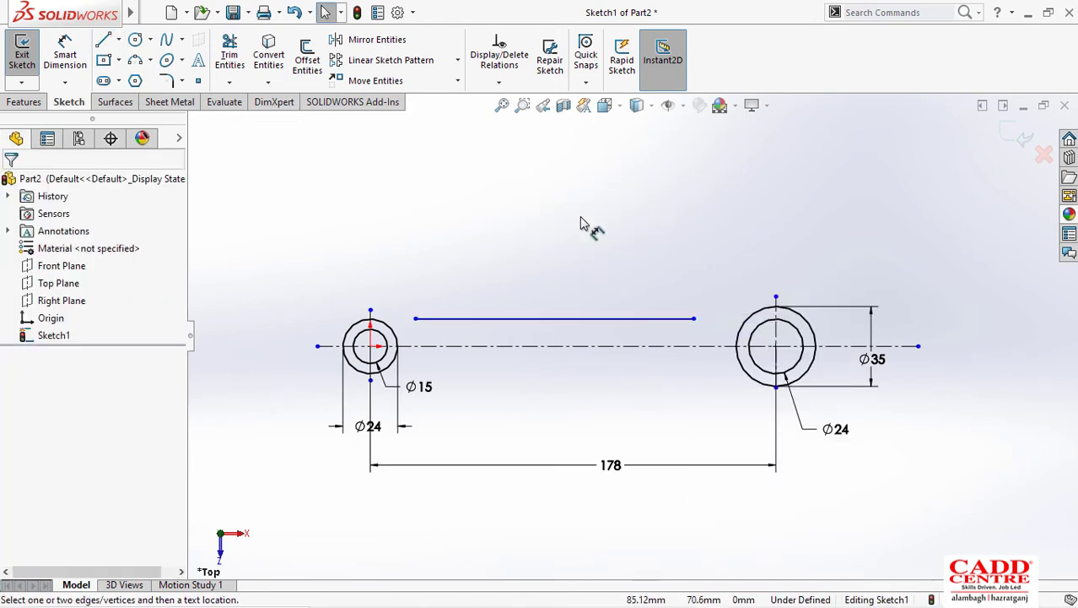
click(587, 319)
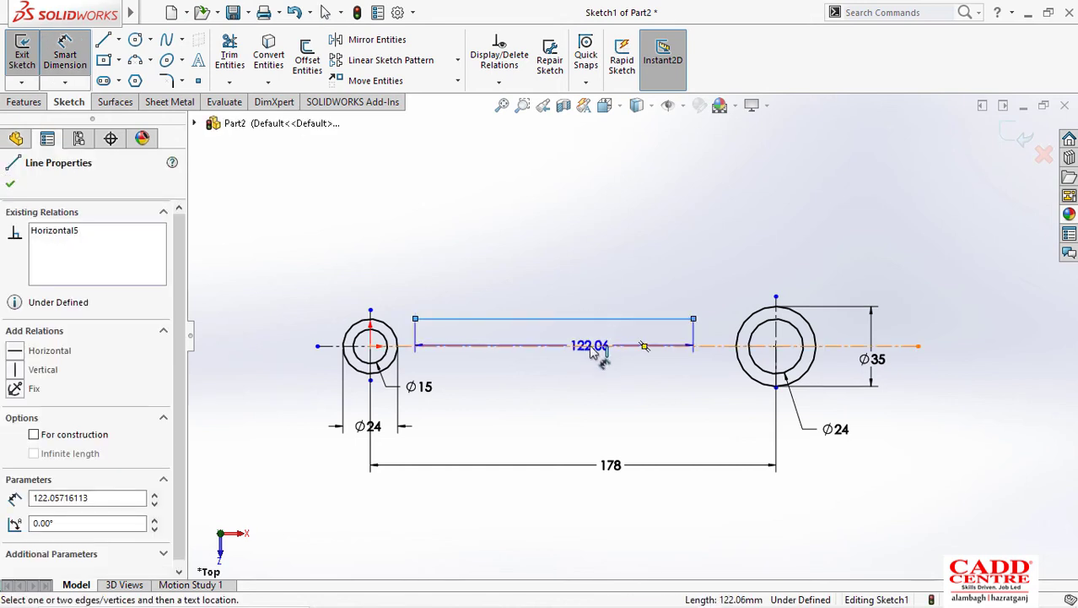
click(586, 346)
click(579, 341)
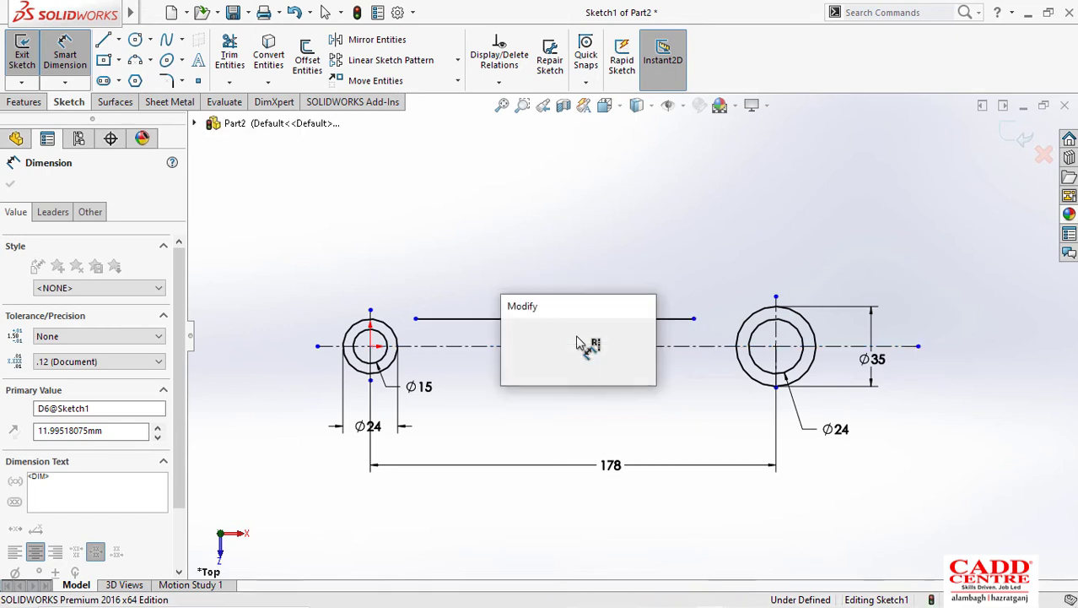
key(Return)
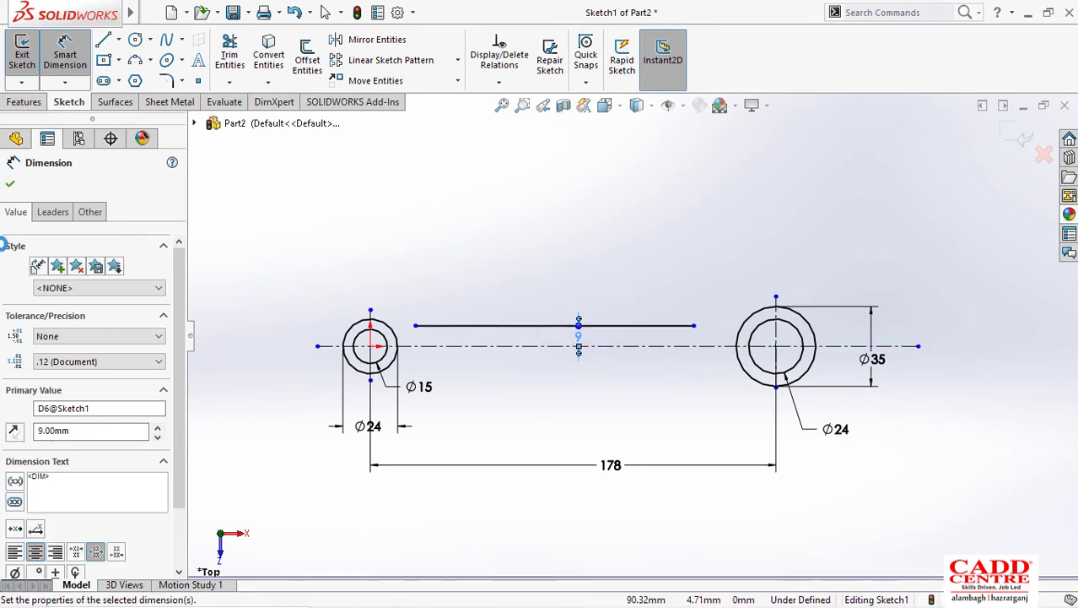
key(Escape)
key(f)
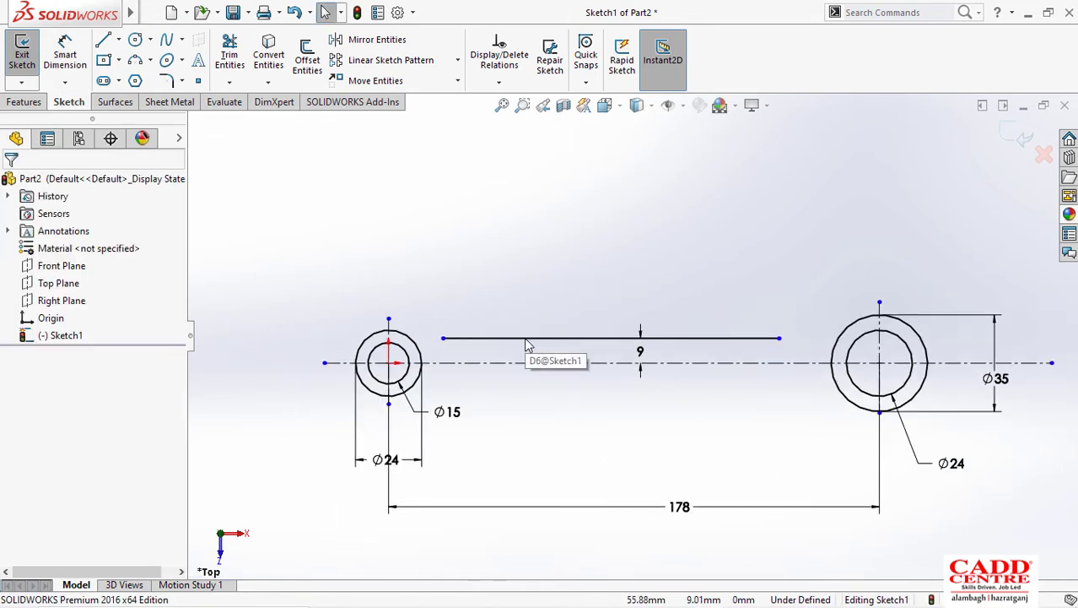
Step: Examine how the fillets join the shank to both ends in the Photos drawing and return to the SOLIDWORKS sketch
key(super+Tab)
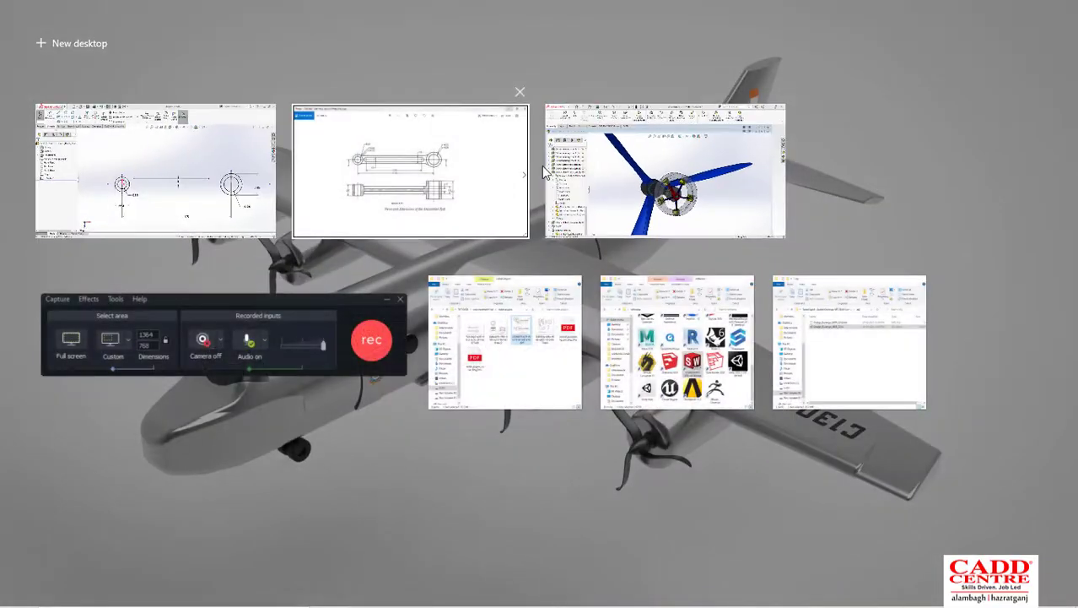
click(414, 175)
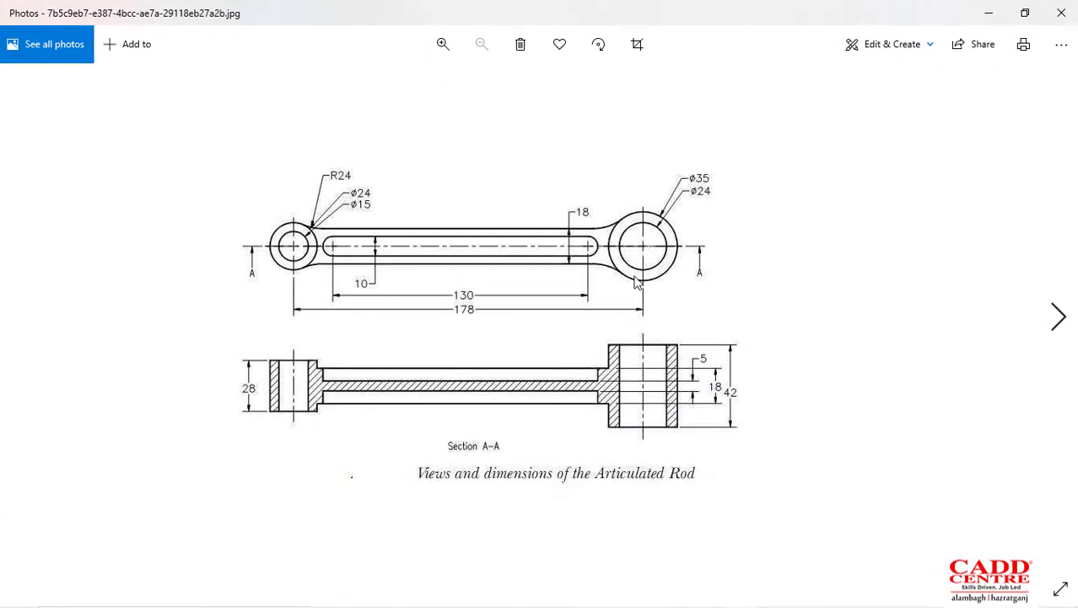
key(super+Tab)
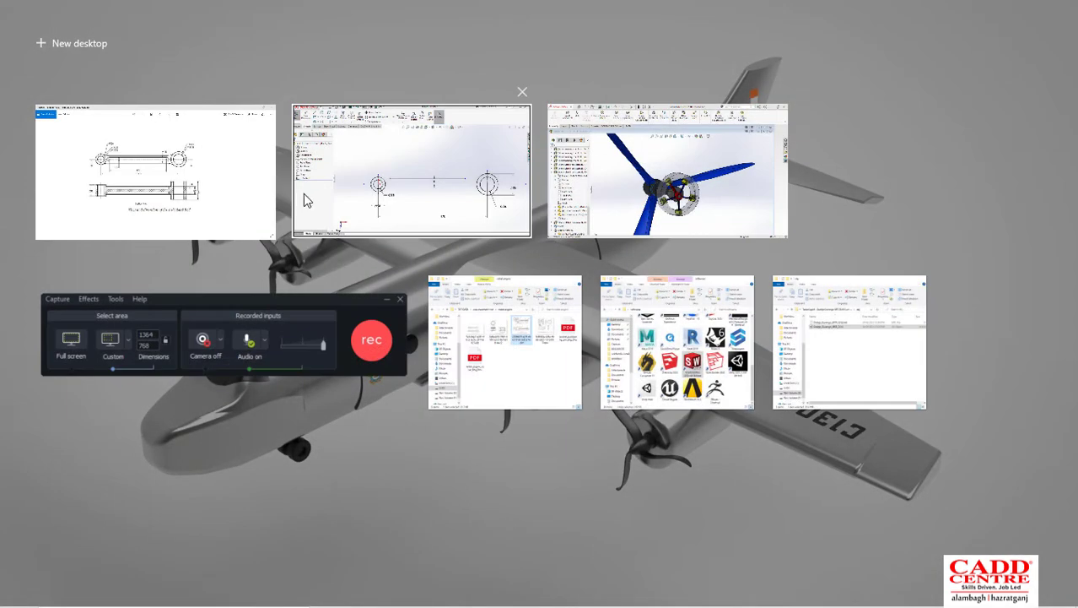
click(149, 200)
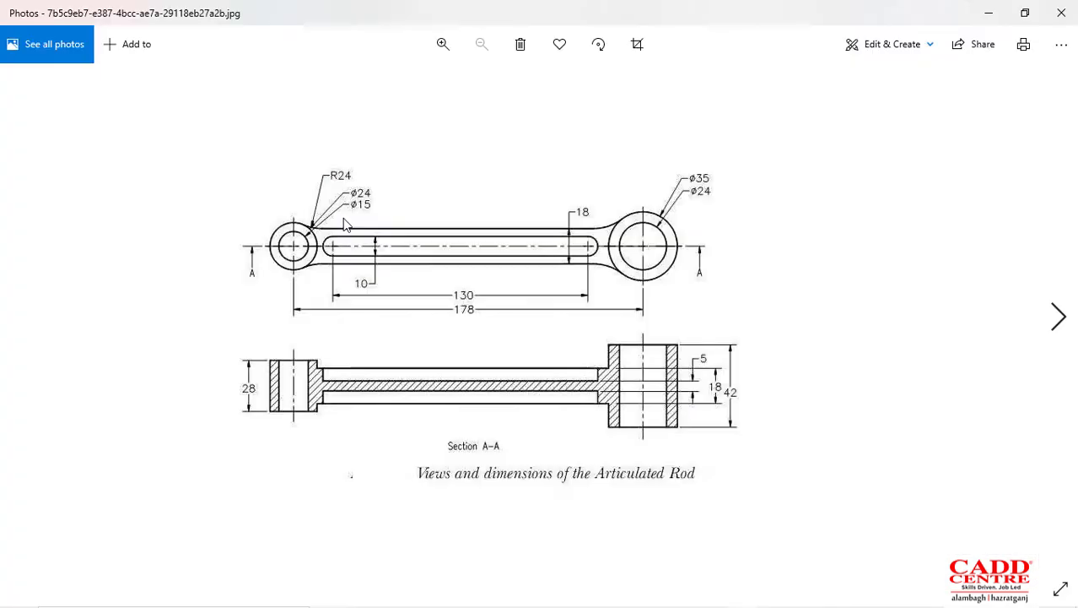
key(super+Tab)
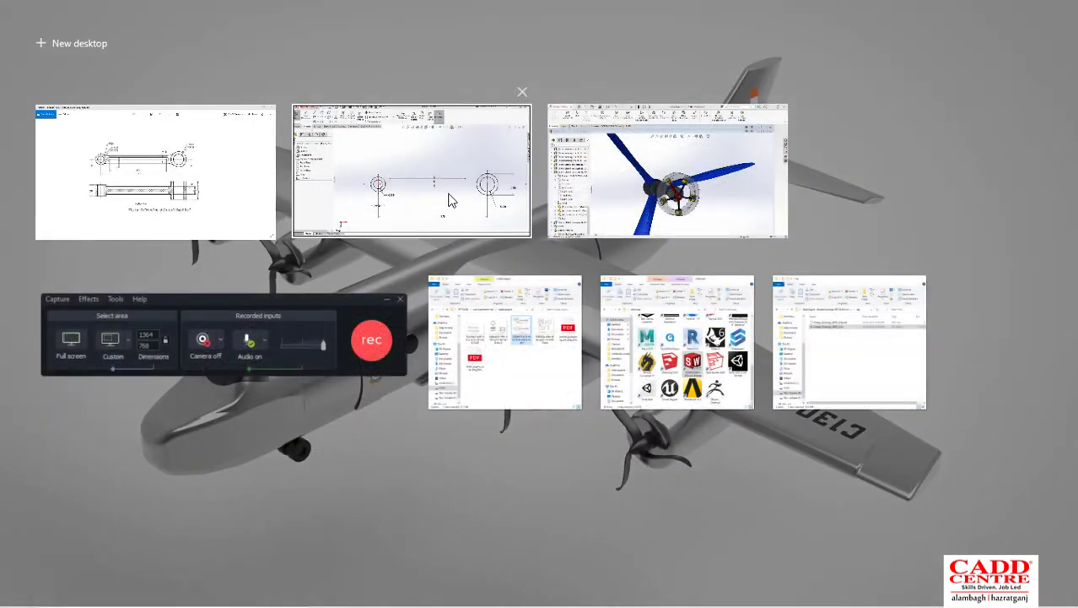
click(453, 200)
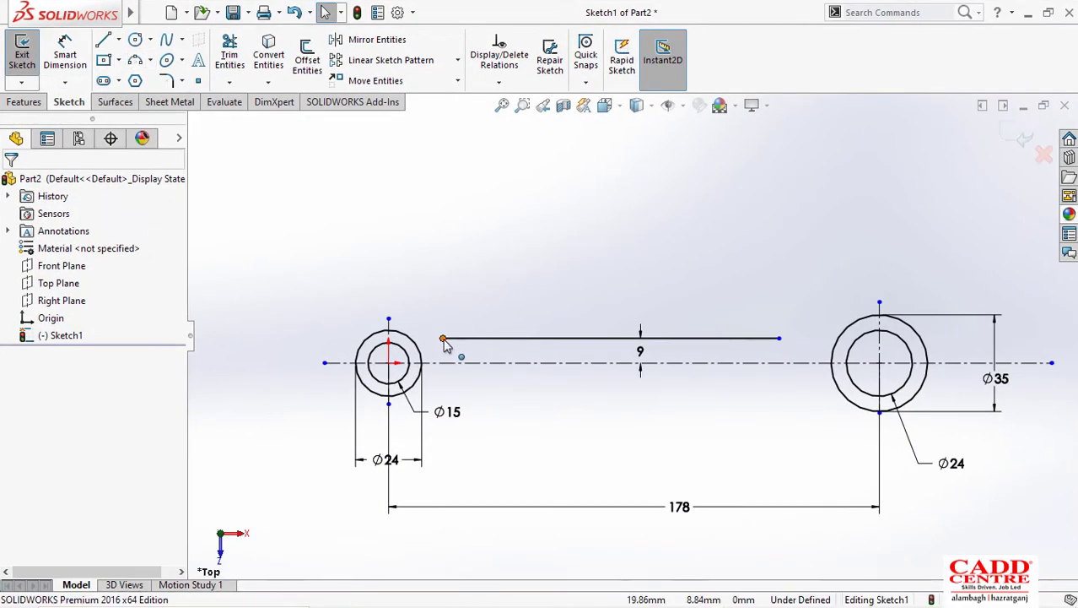
Step: Sketch a three-point arc of about 32 mm radius from the shank line's near end to the small end's outer circle
scroll(432, 317, down, 2)
click(134, 60)
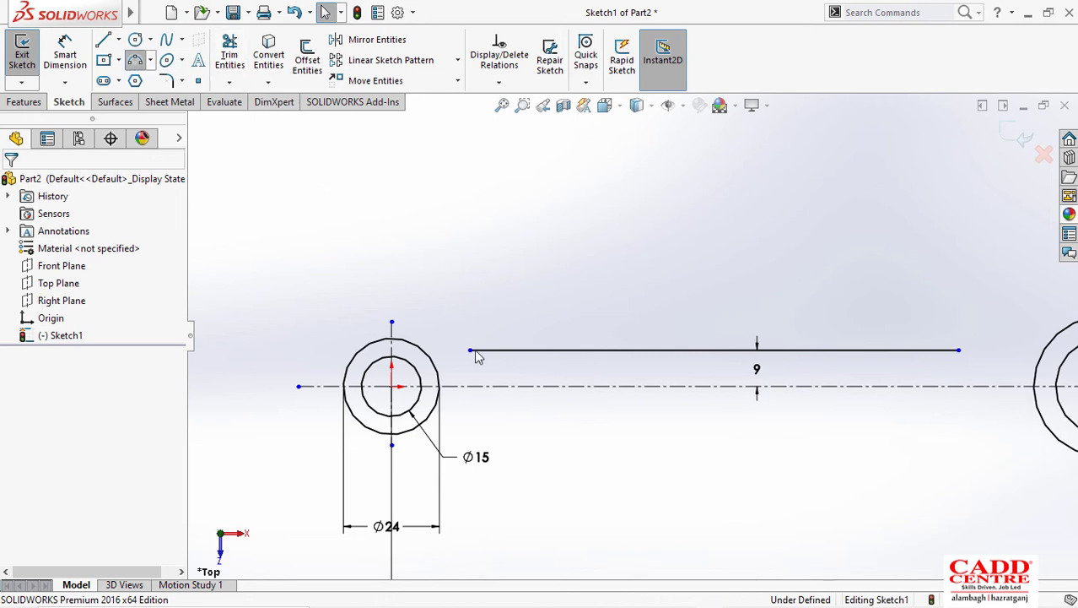
click(470, 349)
click(403, 339)
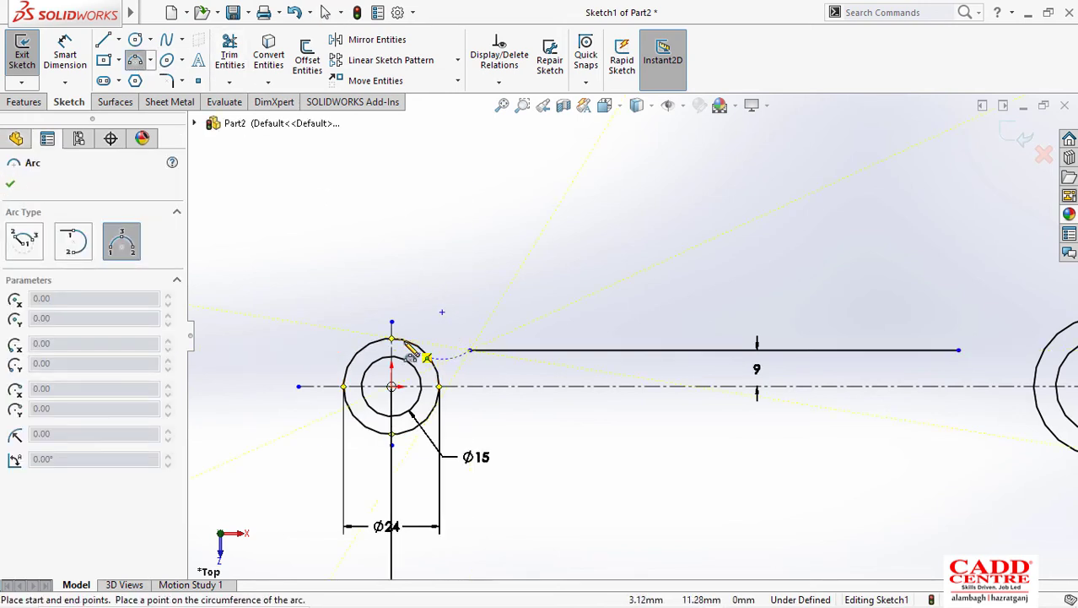
click(443, 347)
scroll(666, 325, up, 2)
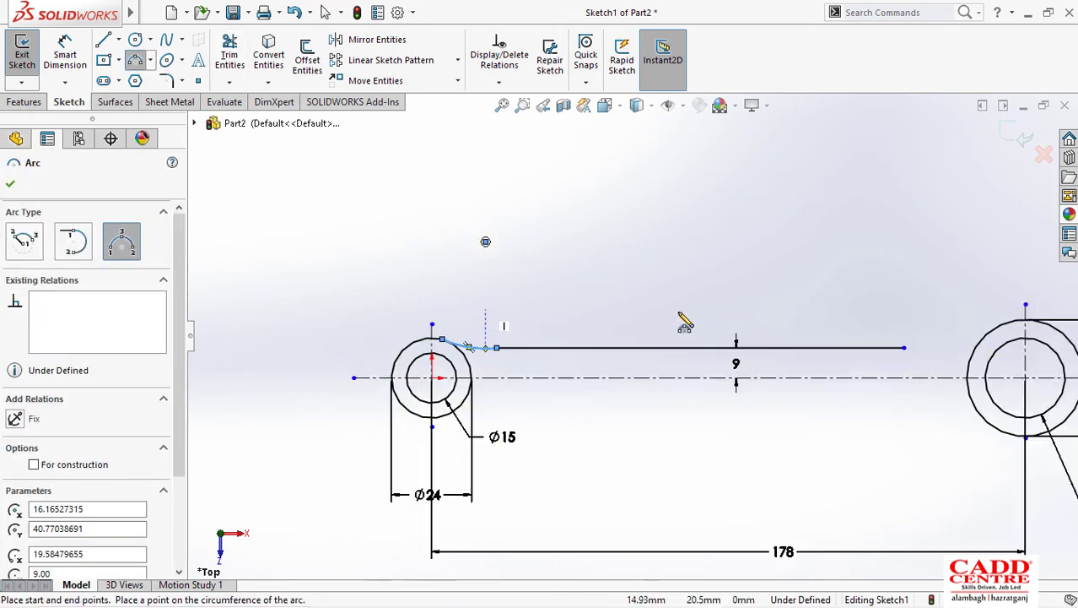
Step: Sketch a three-point arc of about 85 mm radius from the shank line's other end to the large end's outer circle
click(919, 353)
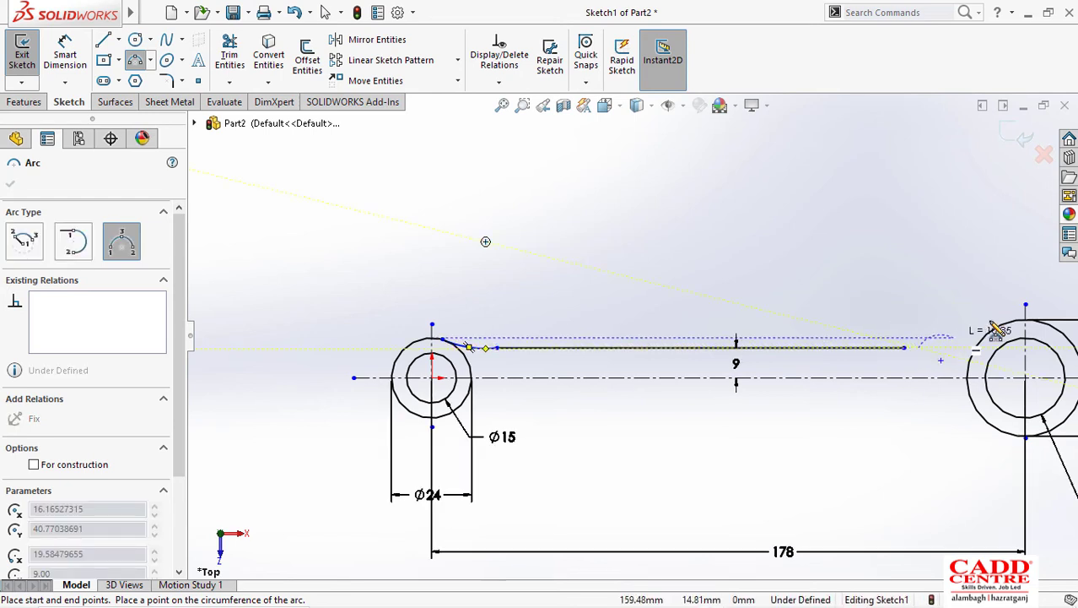
key(Escape)
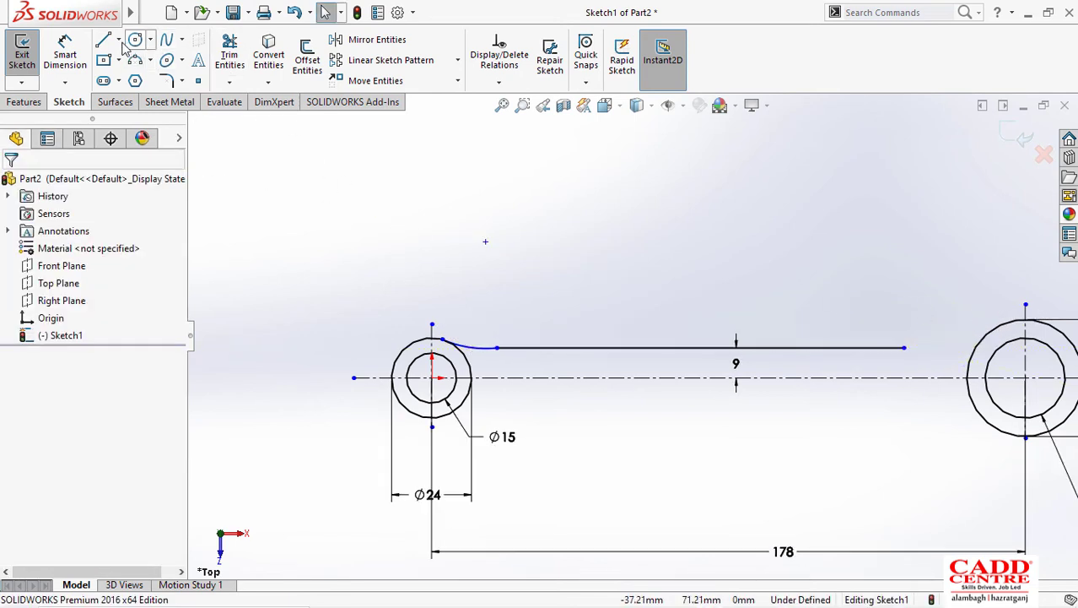
click(139, 67)
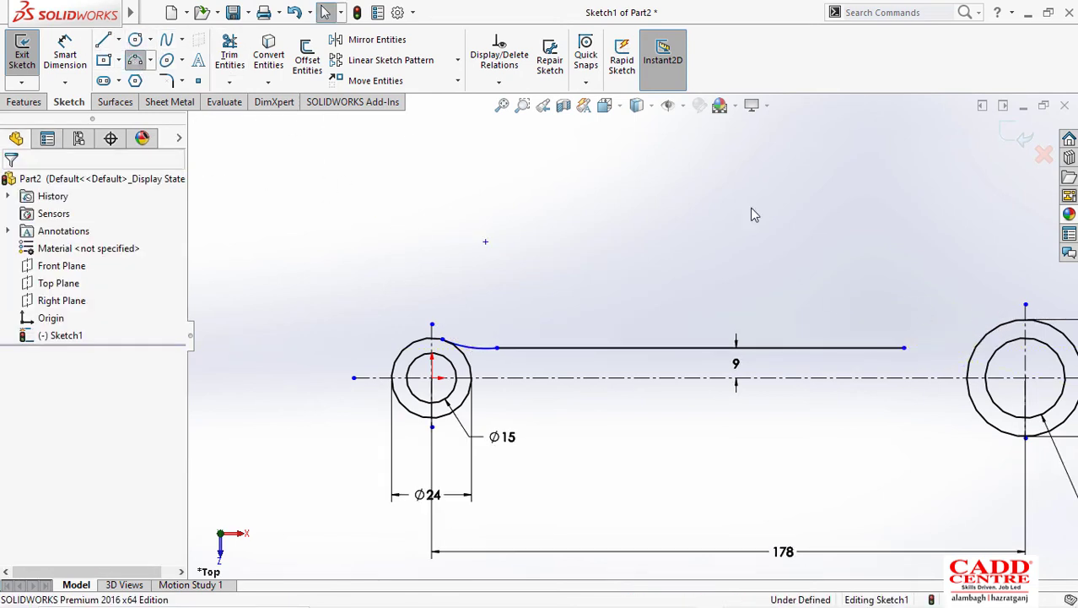
click(905, 349)
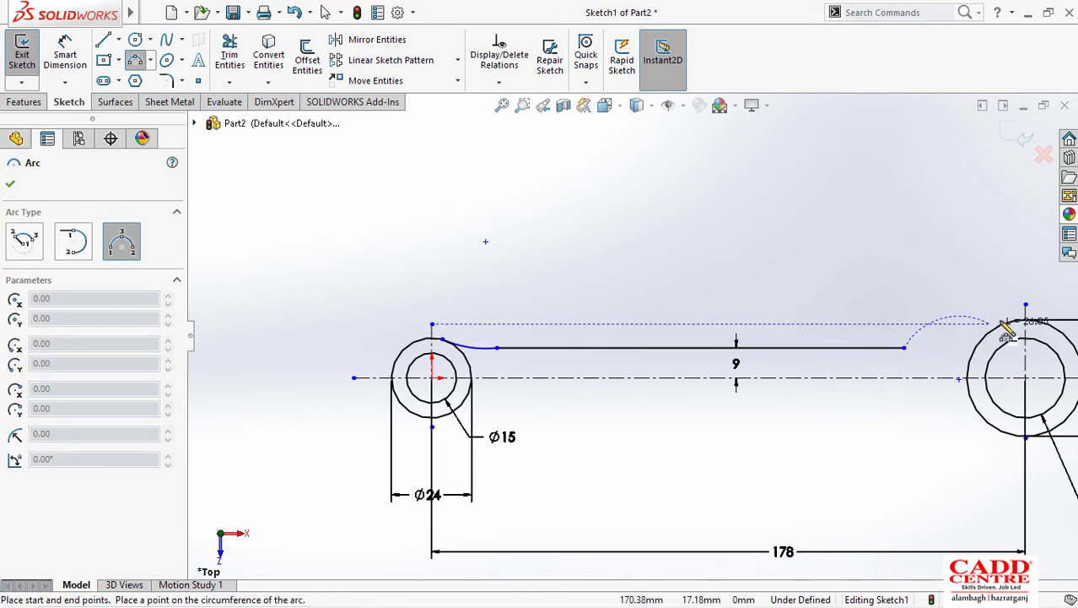
click(1000, 326)
click(961, 352)
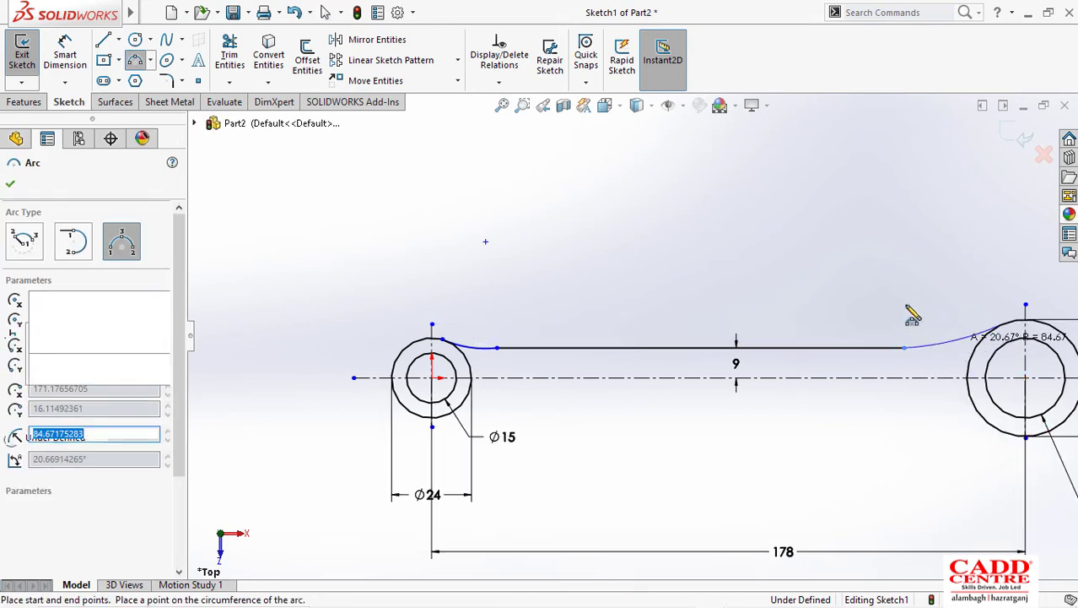
key(Escape)
Step: Dimension the radius of the arc at the large end as 24 mm
right_drag(921, 221, 921, 193)
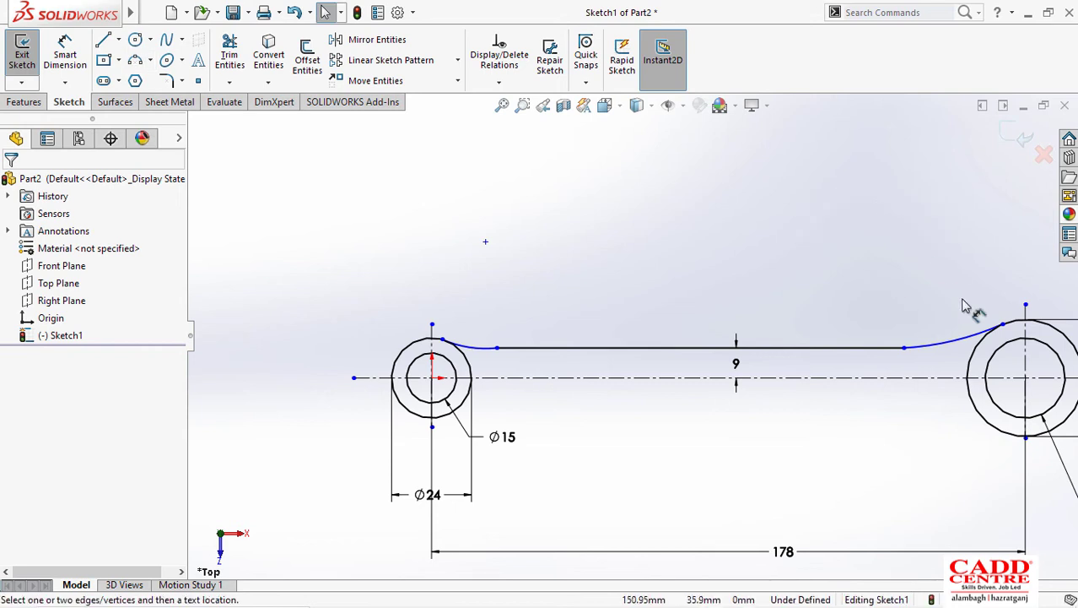
click(948, 340)
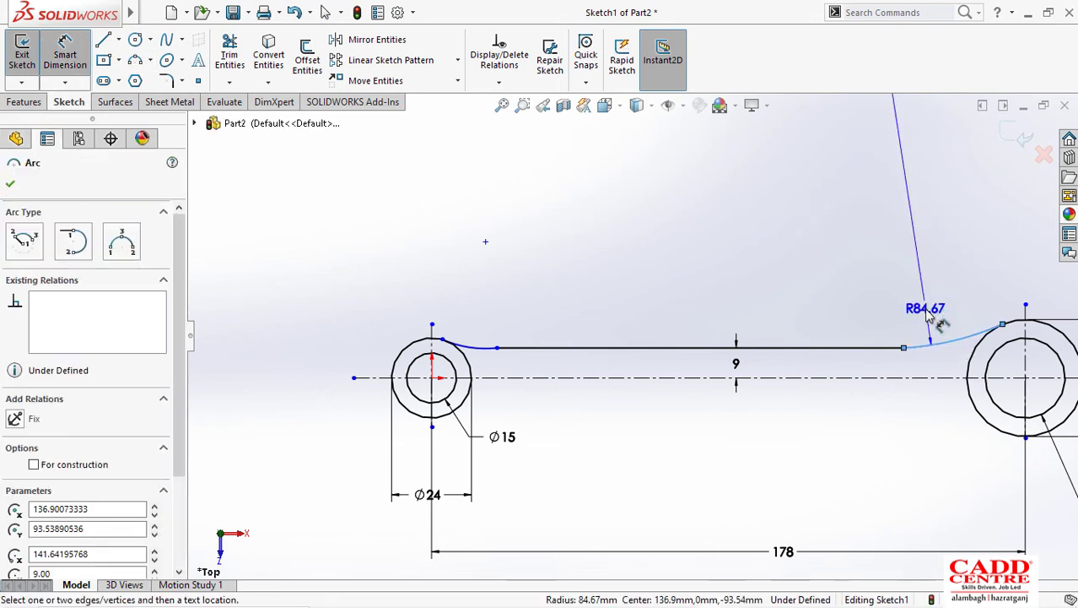
click(934, 322)
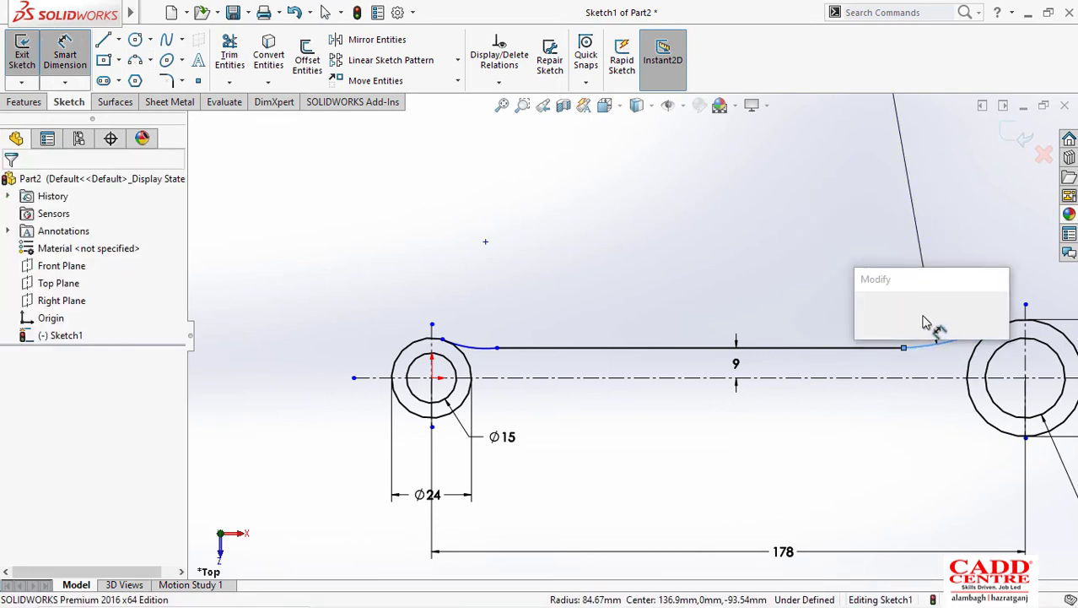
text(24)
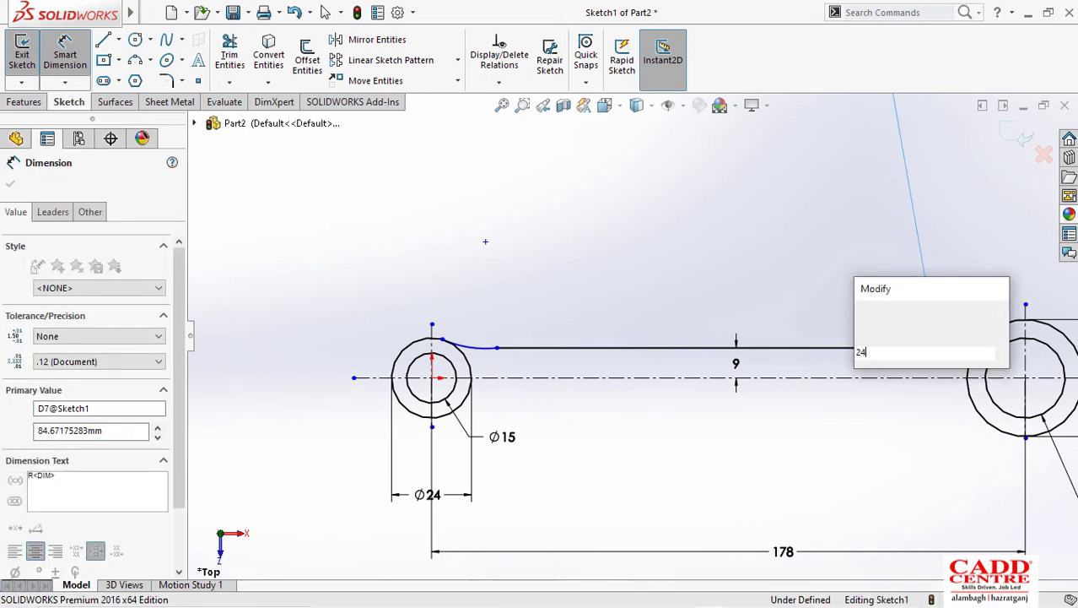
key(Return)
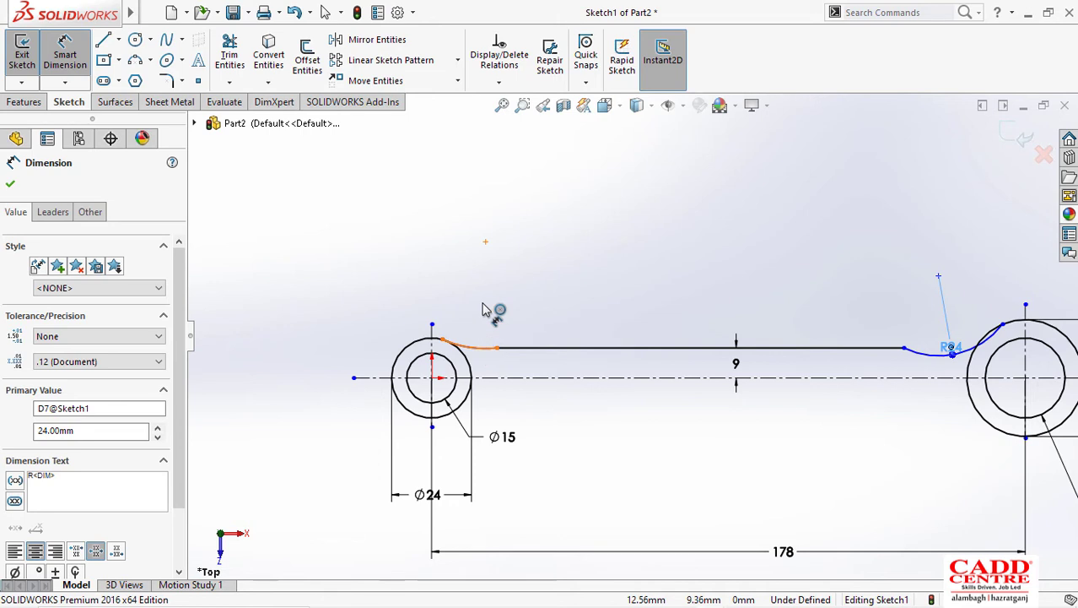
Step: Dimension the radius of the arc at the small end as 24 mm
click(469, 345)
click(485, 310)
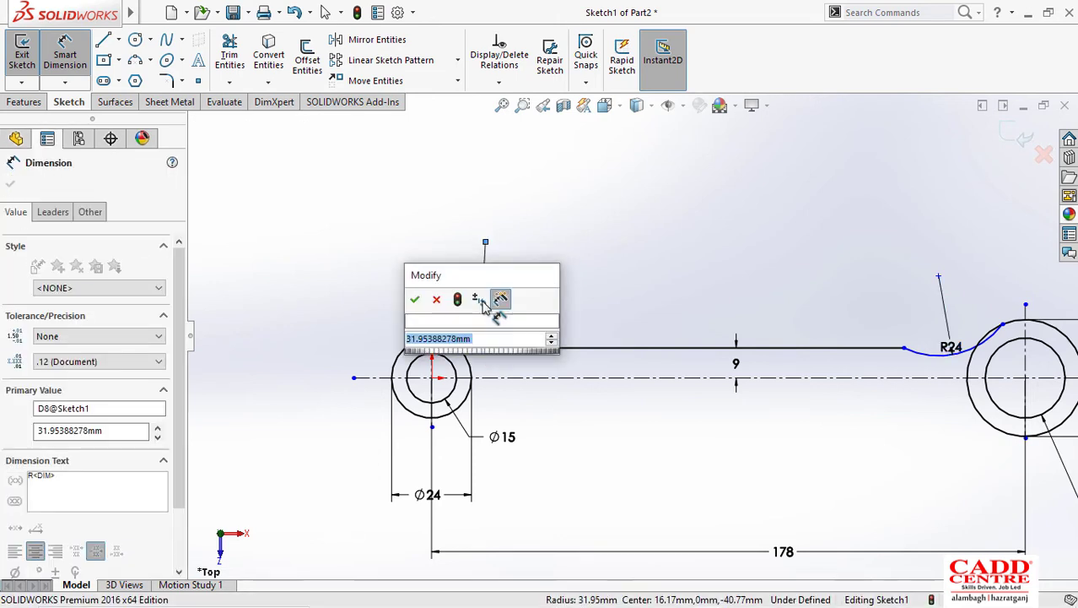
text(24)
key(Return)
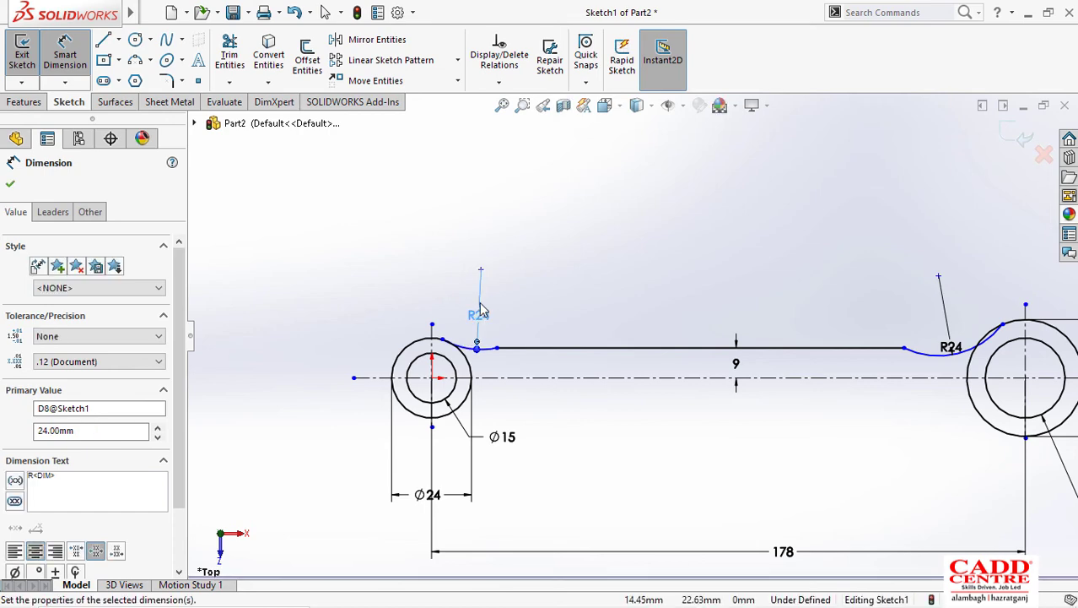
Step: Check the R24 fillet at the small end in the Photos drawing and return to the SOLIDWORKS sketch
key(super+Tab)
click(384, 168)
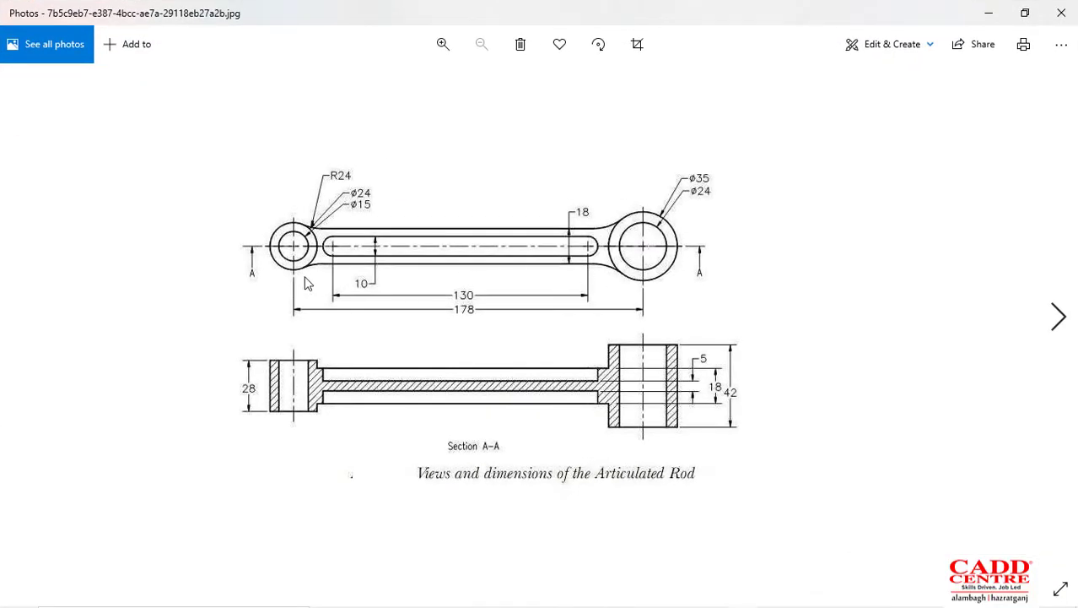
key(super+Tab)
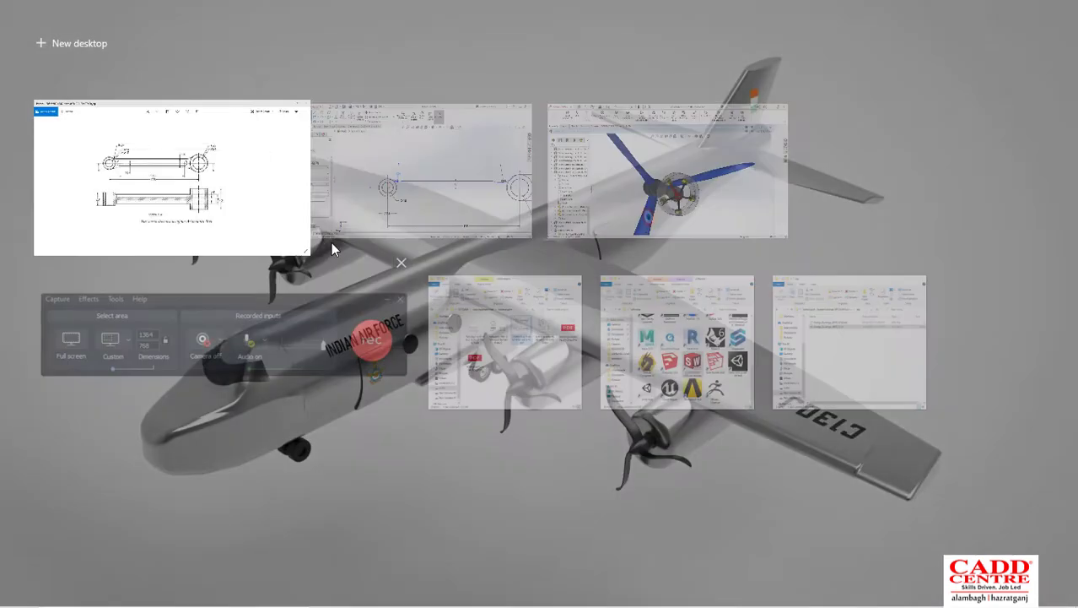
click(462, 195)
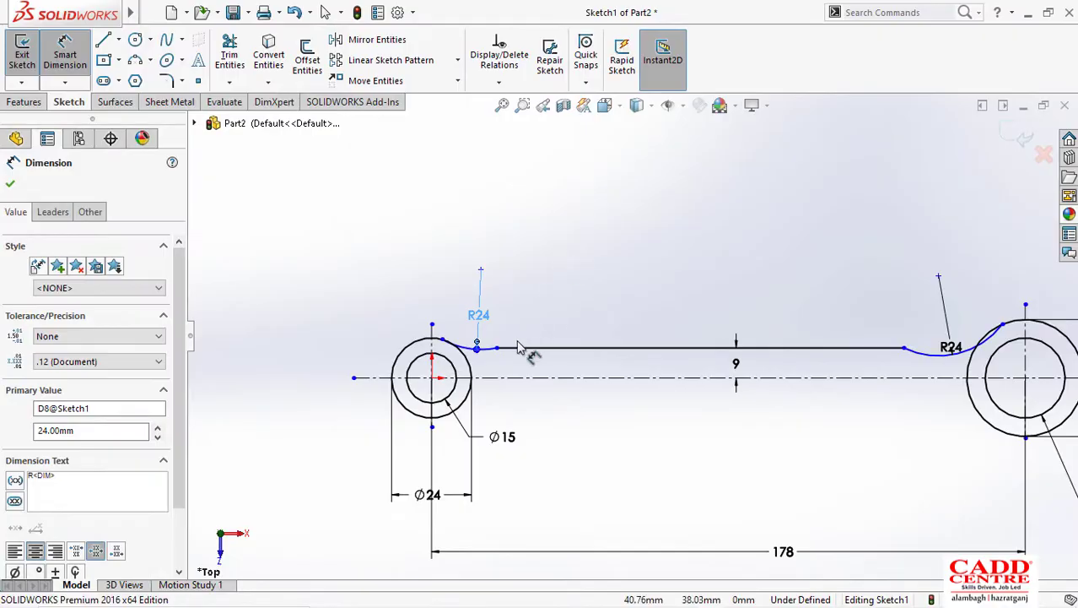
Step: Make the small-end arc tangent to the shank line and to the small end's outer circle
key(Escape)
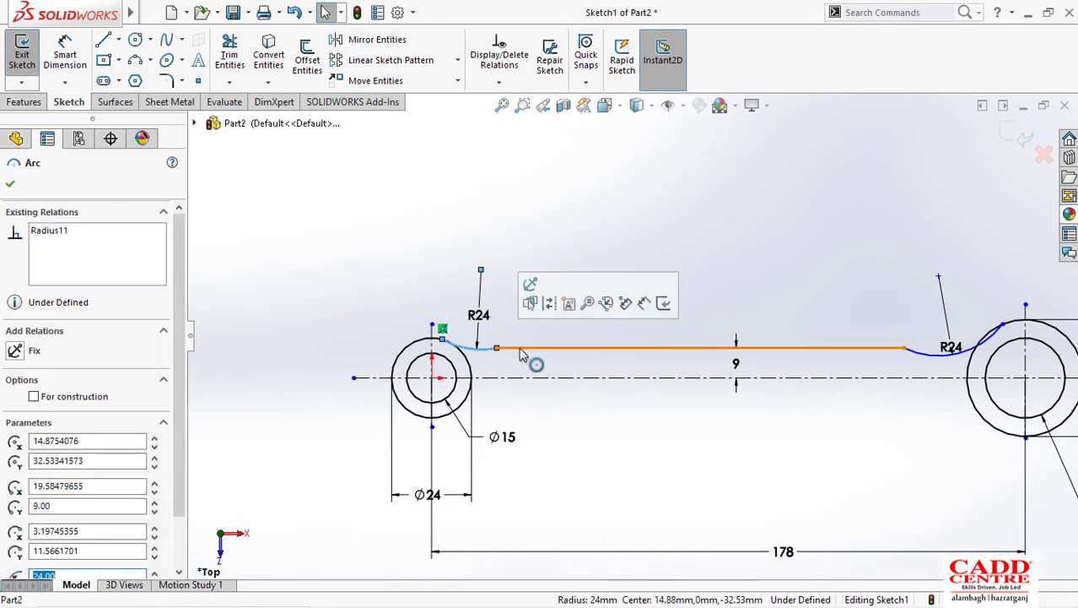
ctrl+click(520, 349)
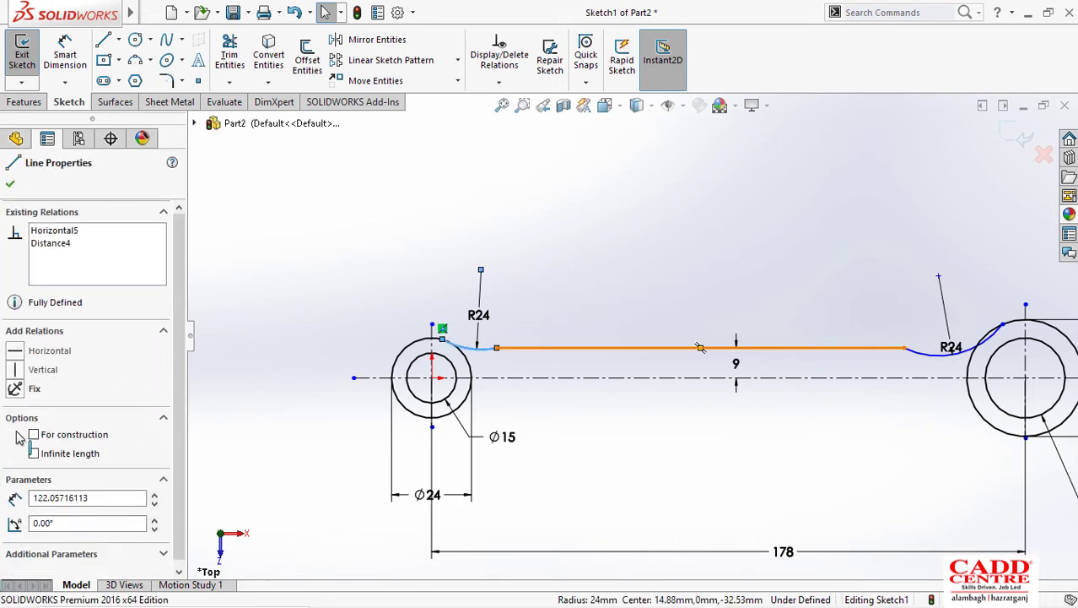
click(15, 440)
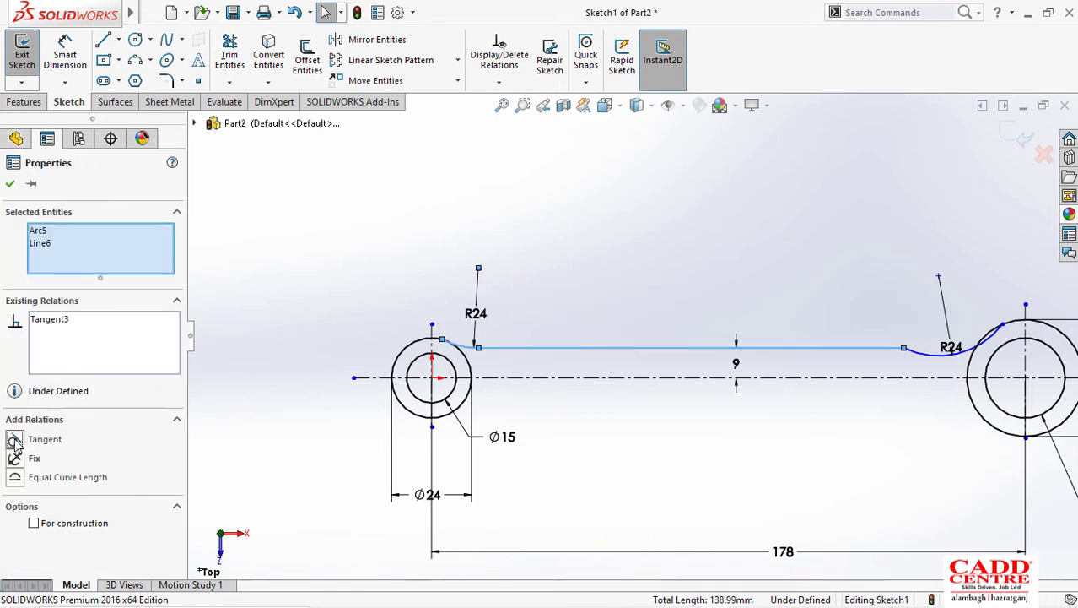
click(10, 185)
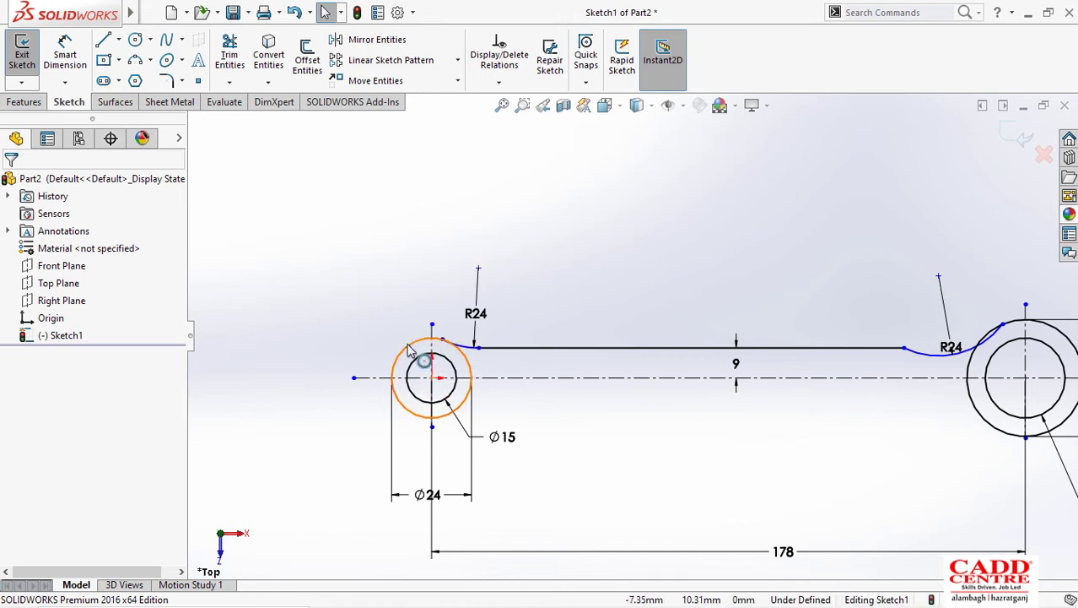
click(466, 353)
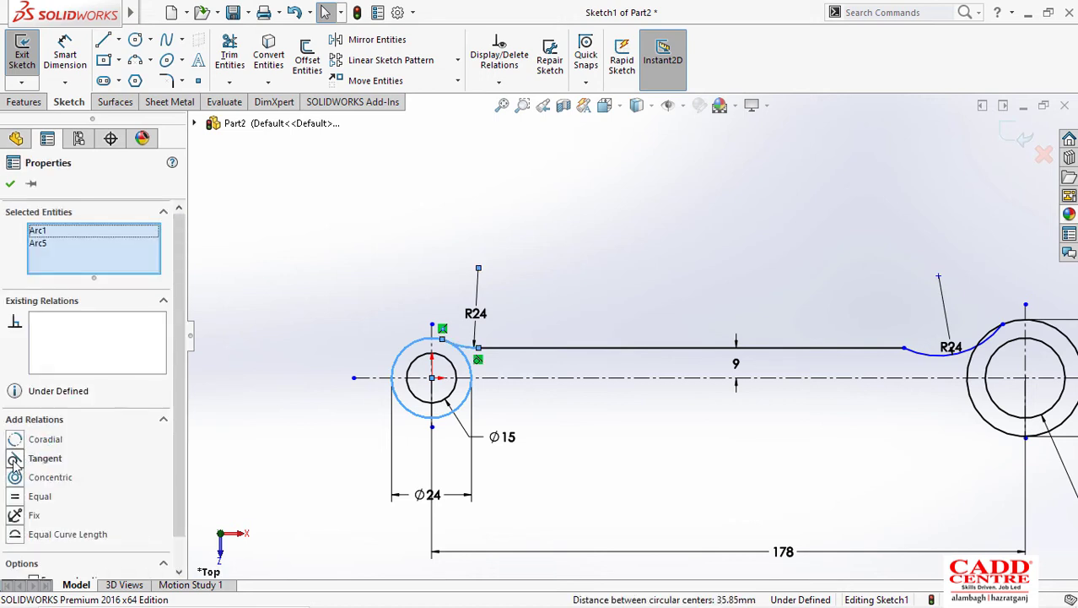
click(14, 458)
click(10, 183)
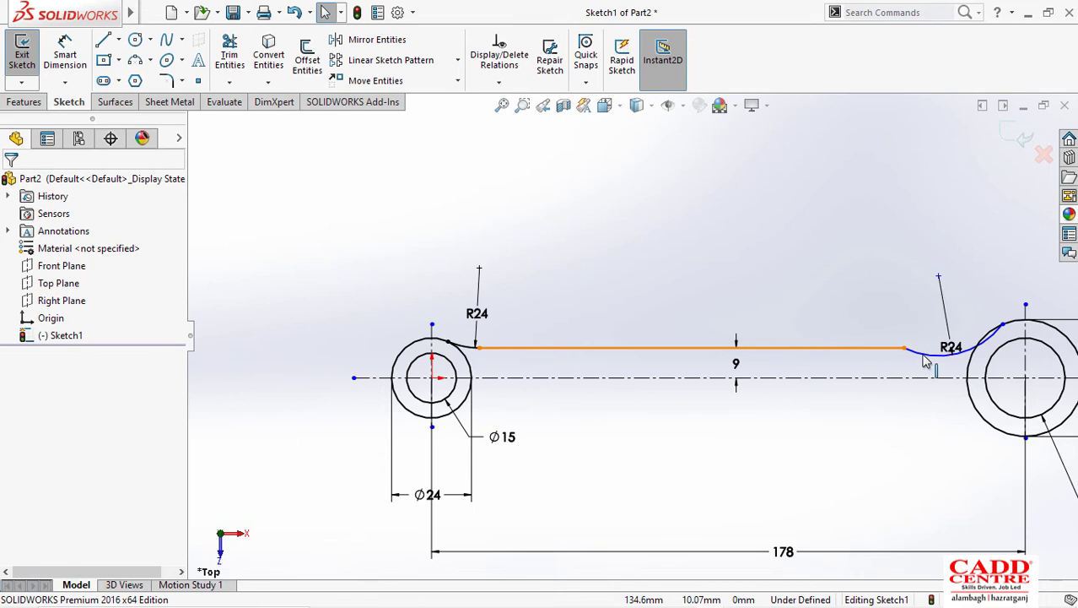
Step: Make the large-end R24 arc tangent to the shank line
click(895, 347)
ctrl+click(927, 355)
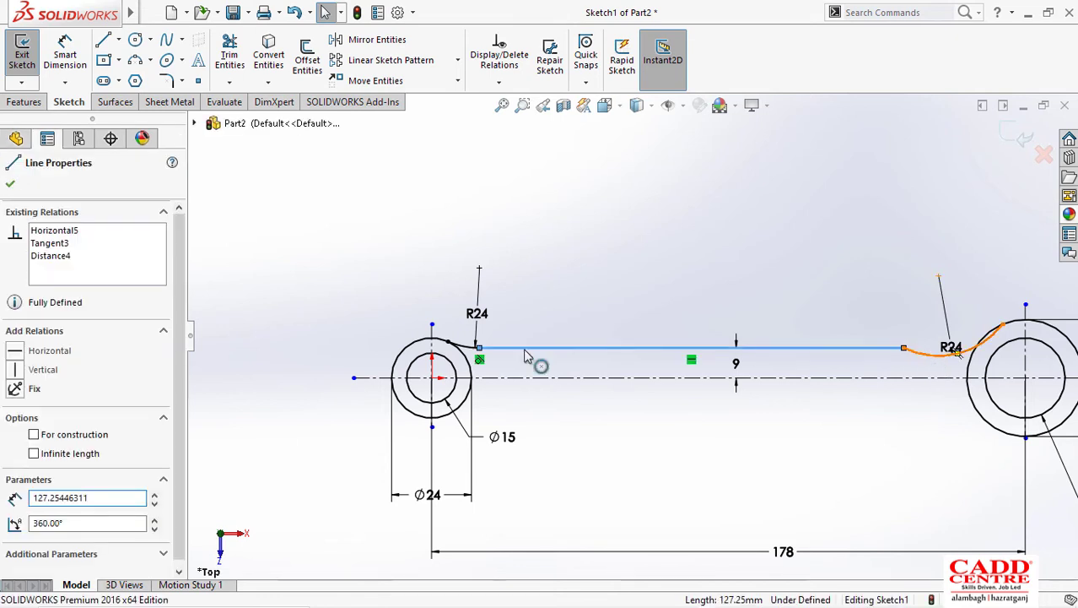
click(14, 440)
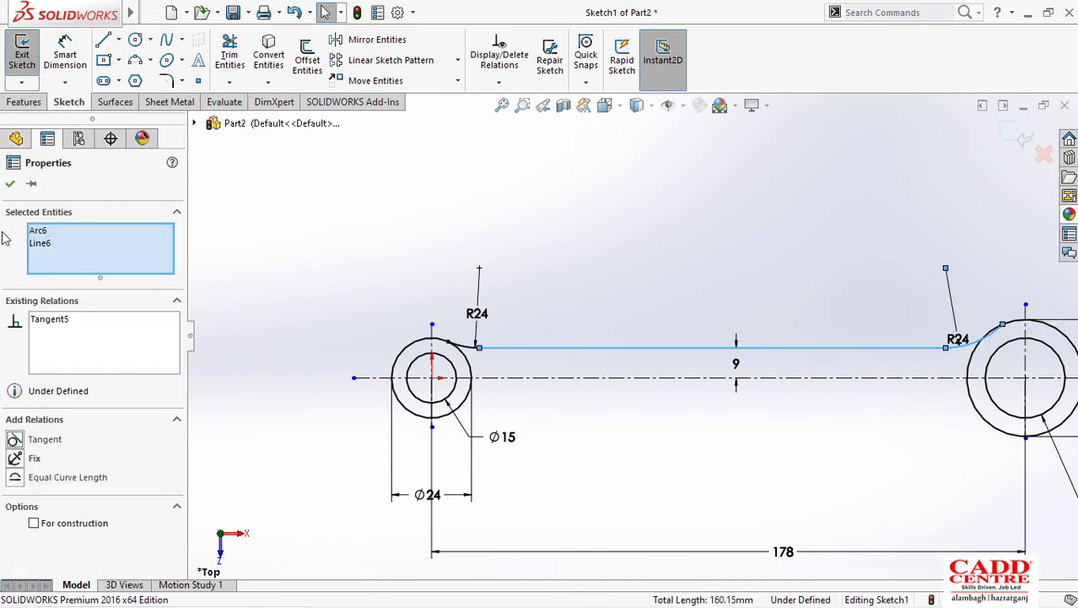
click(11, 185)
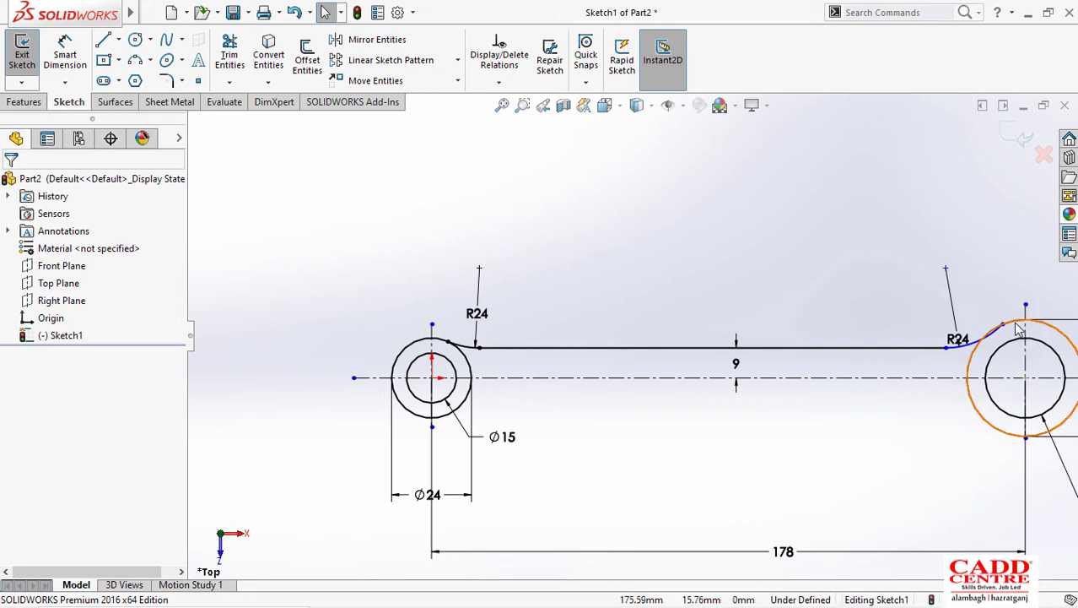
Step: Make the large-end R24 arc tangent to the large end's outer circle
click(978, 351)
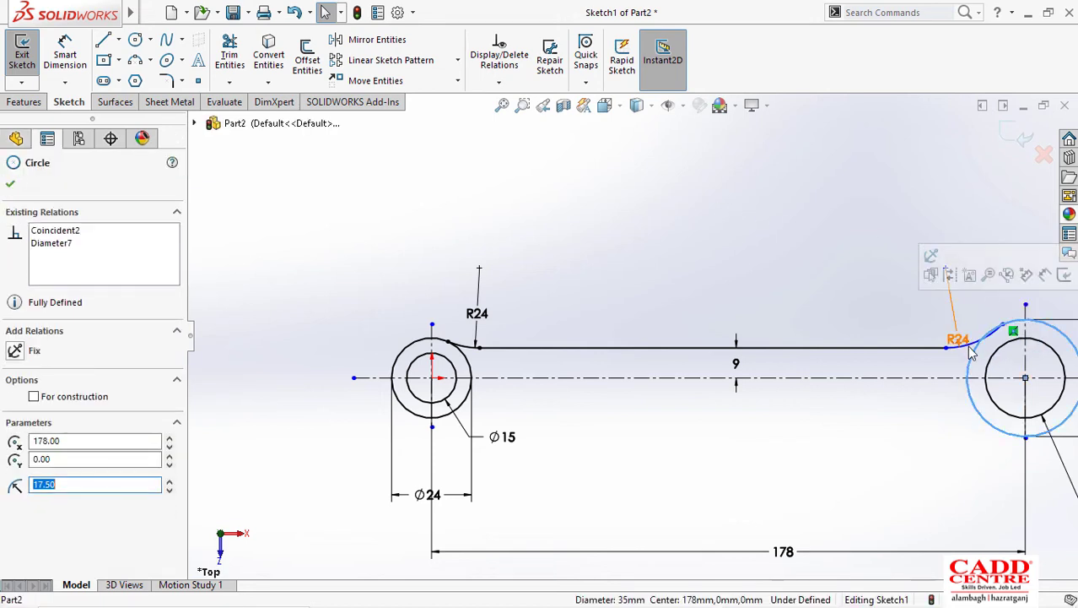
scroll(979, 363, down, 3)
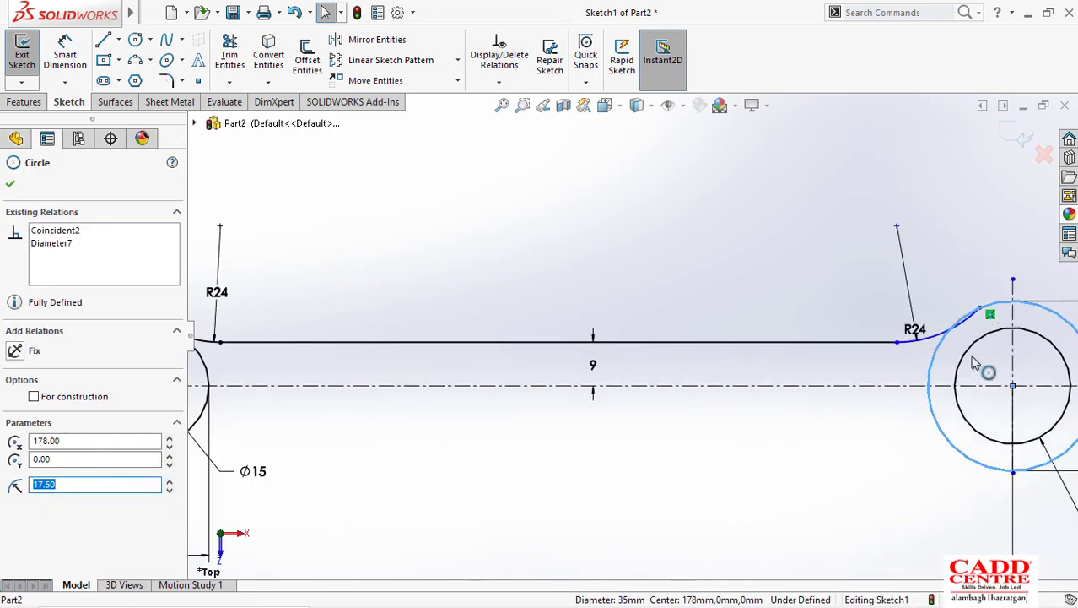
click(881, 328)
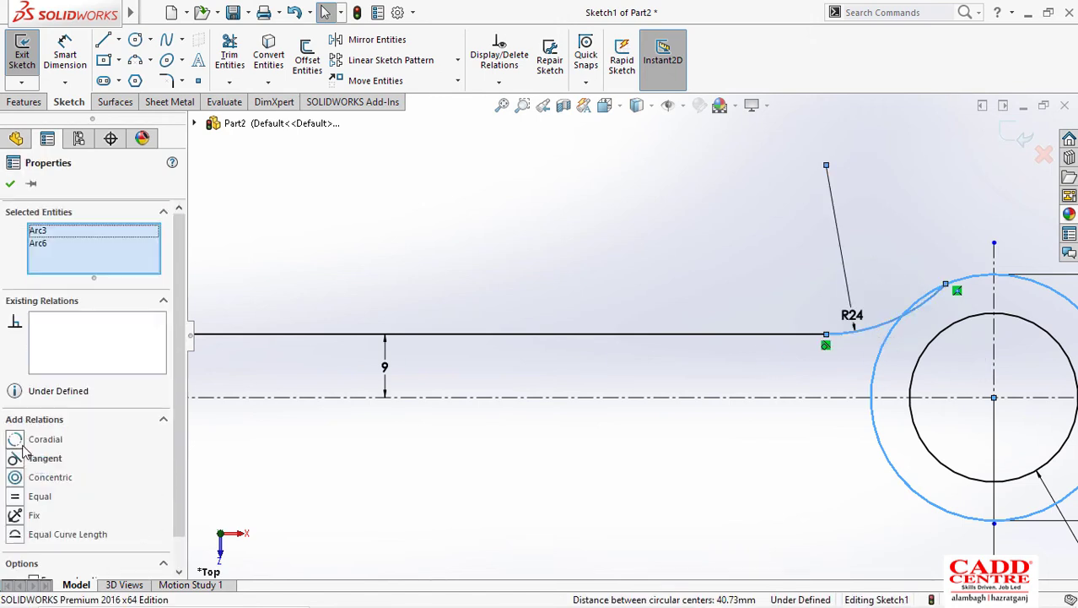
click(15, 458)
click(11, 183)
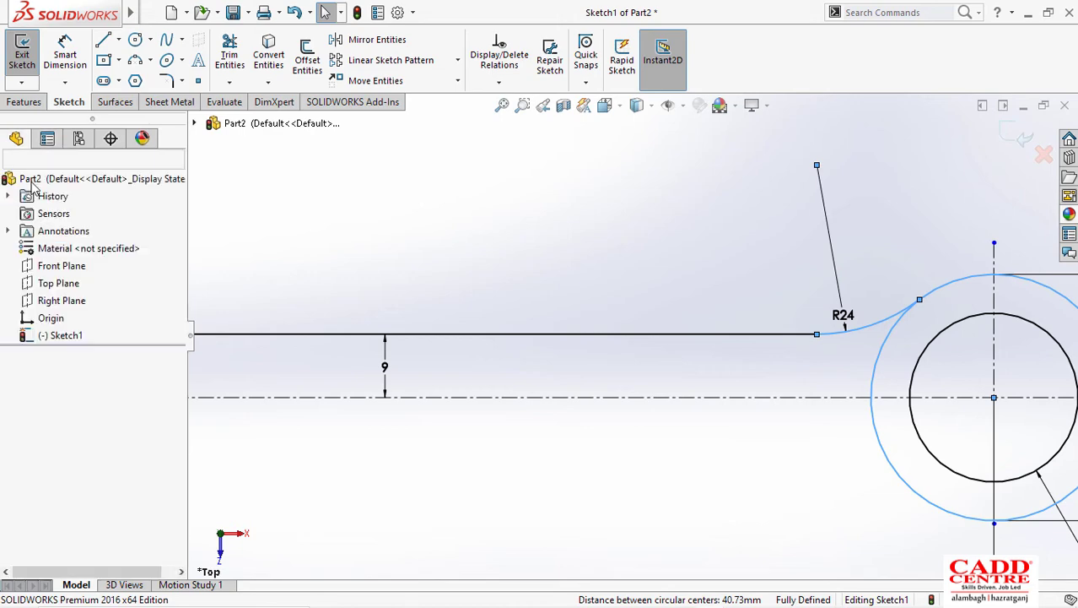
Step: Mirror the shank line and both R24 arcs about the horizontal centerline, keeping the originals
key(f)
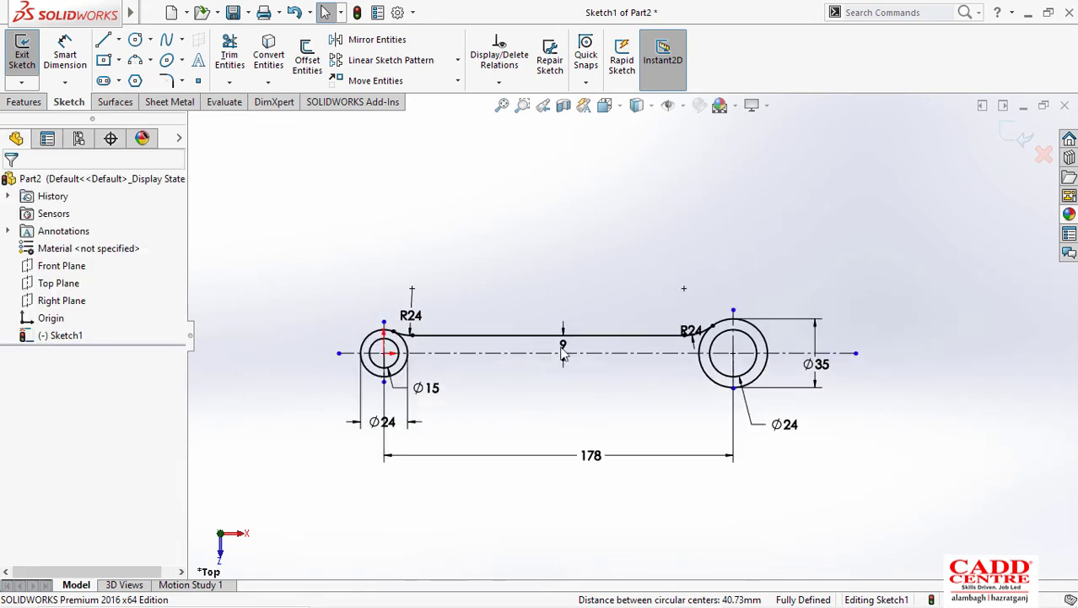
scroll(561, 349, down, 2)
scroll(562, 416, up, 2)
scroll(466, 401, down, 3)
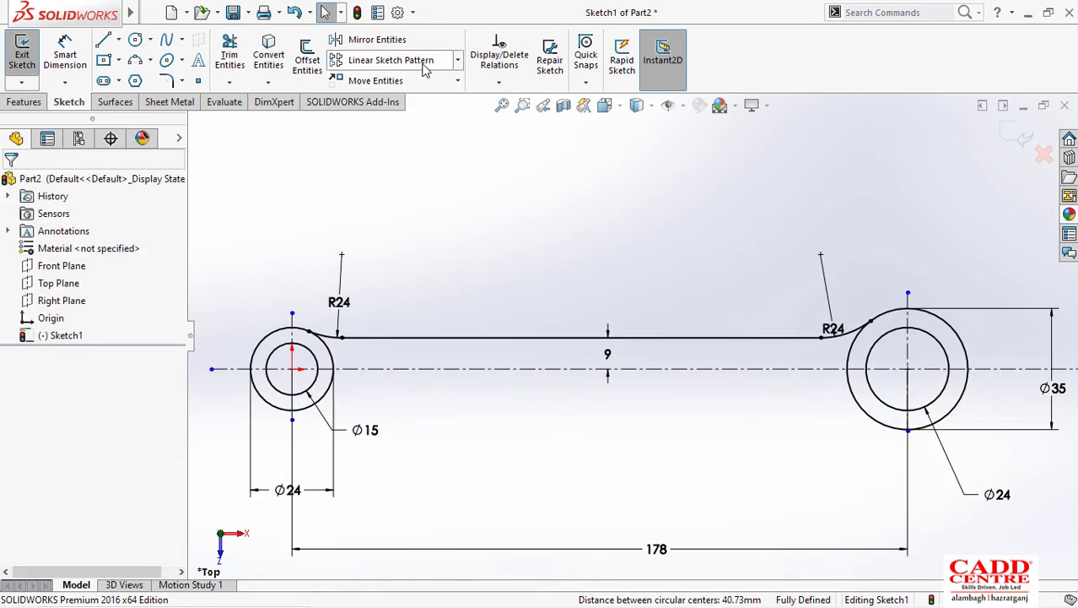
click(405, 39)
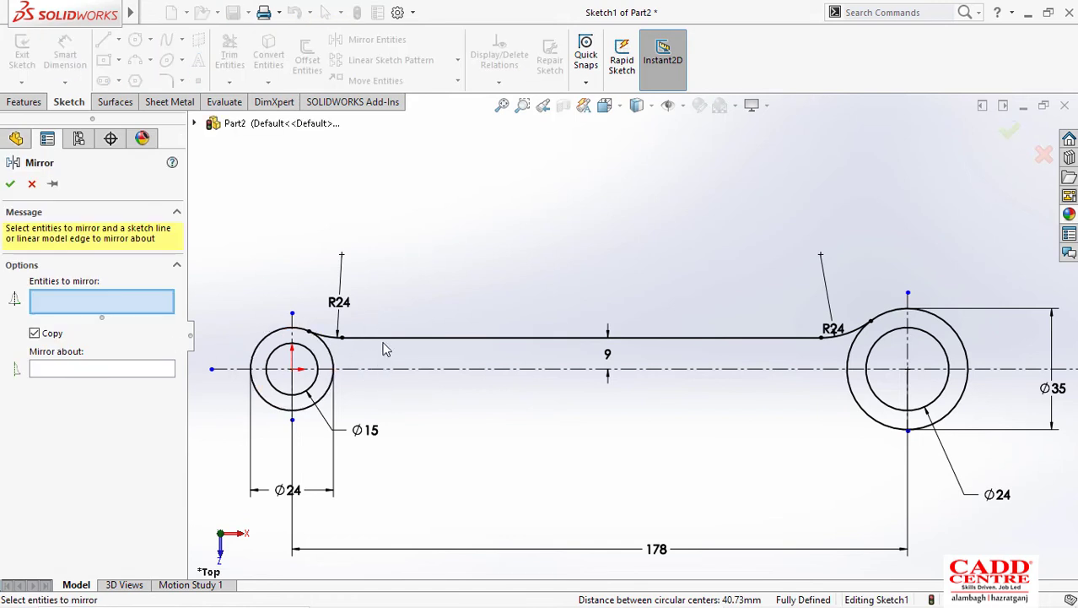
click(336, 337)
click(442, 338)
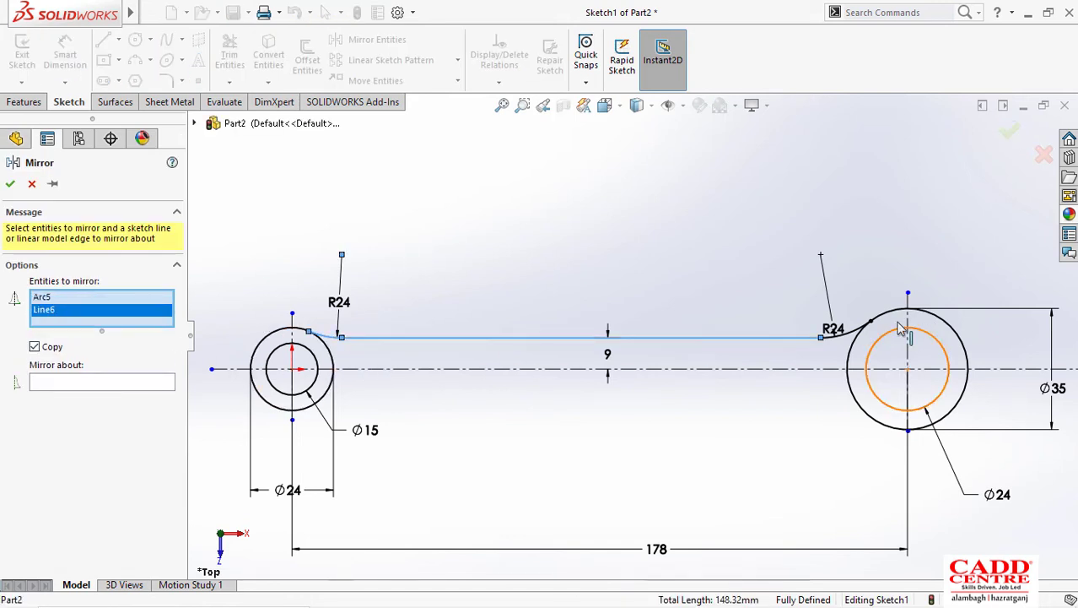
click(844, 331)
click(76, 395)
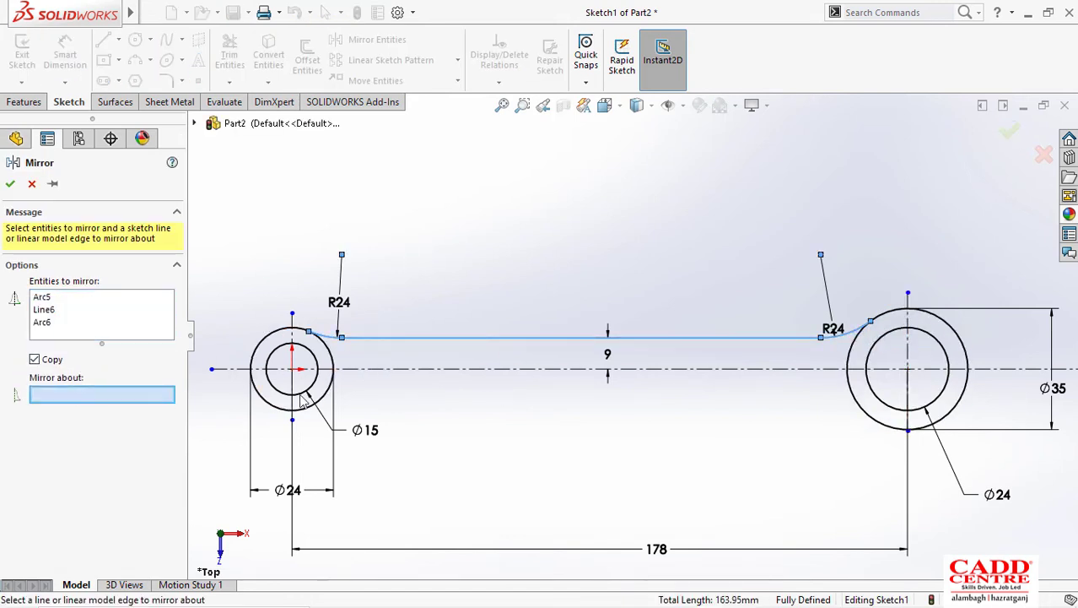
click(363, 369)
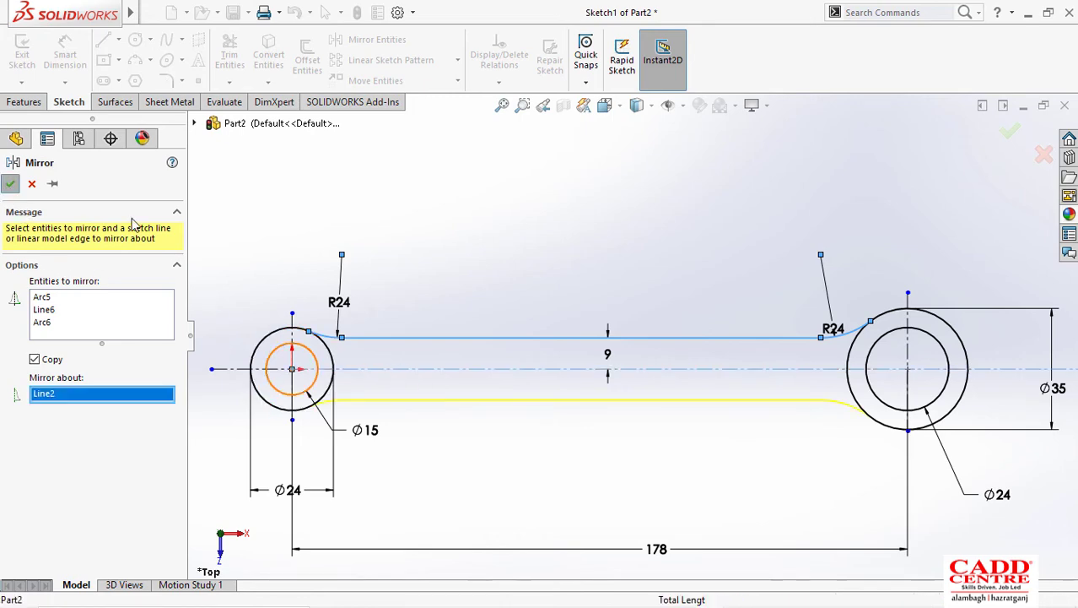
click(10, 183)
Step: Power-trim the parts of both outer circles that lie inside the shank between the R24 arcs, and exit the sketch
scroll(451, 350, down, 3)
click(229, 55)
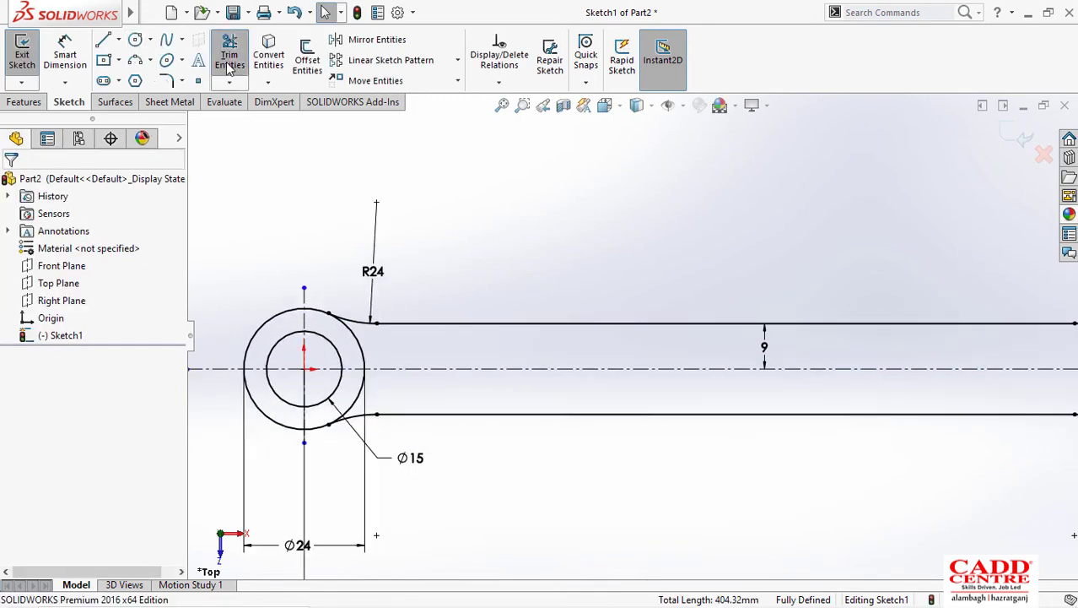
drag(410, 351, 362, 356)
drag(406, 409, 337, 401)
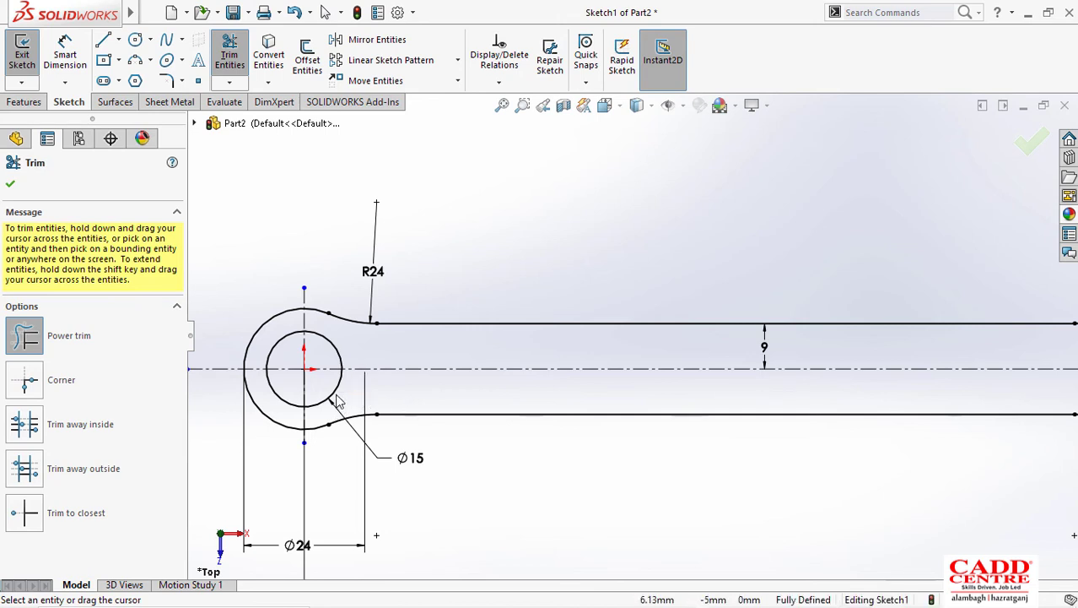
scroll(549, 366, up, 5)
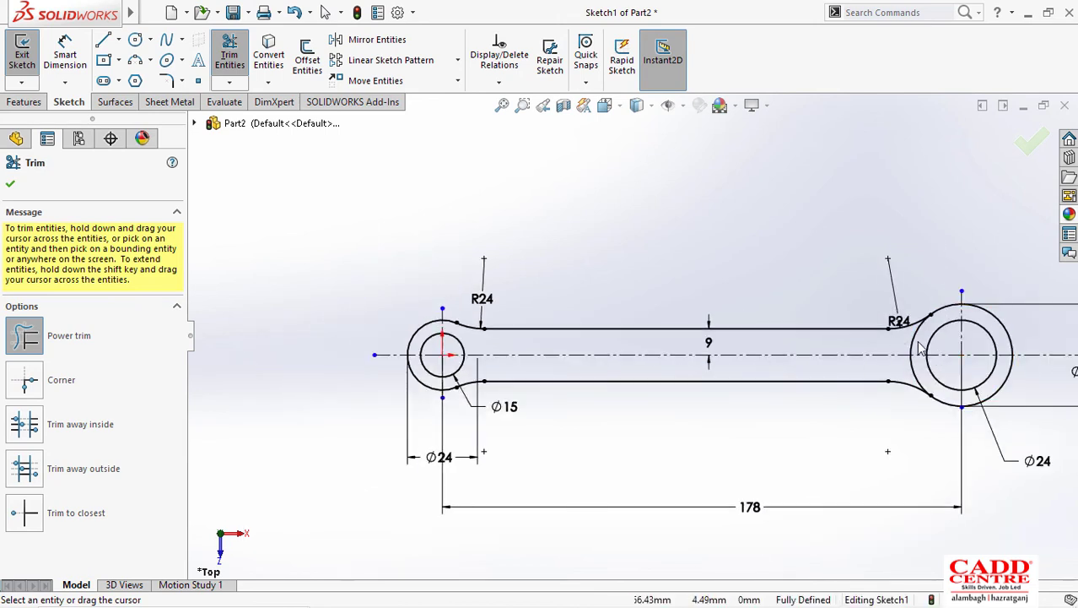
drag(920, 347, 910, 382)
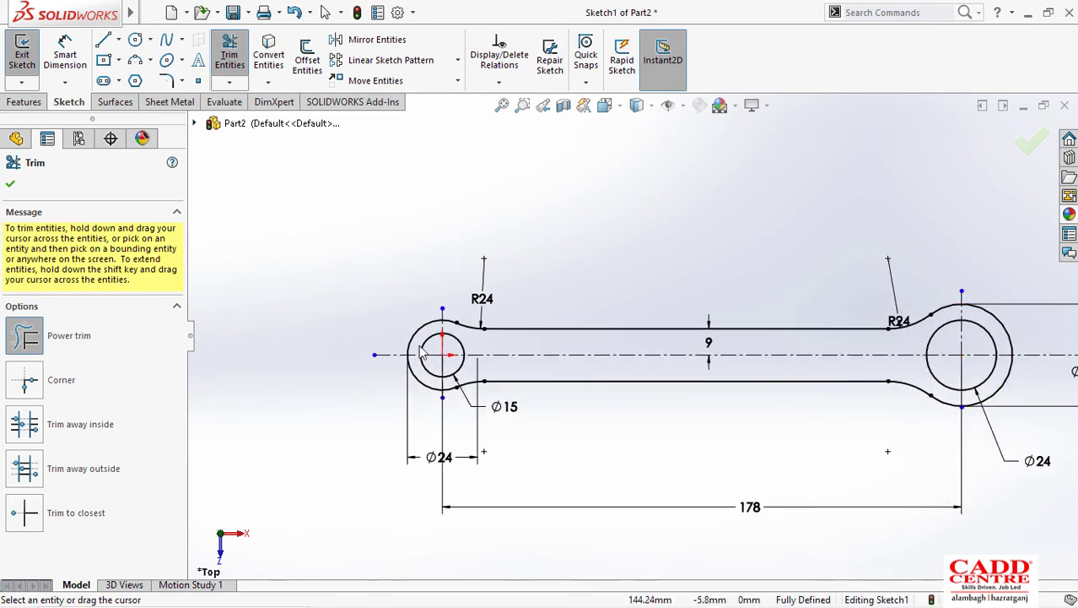
click(11, 186)
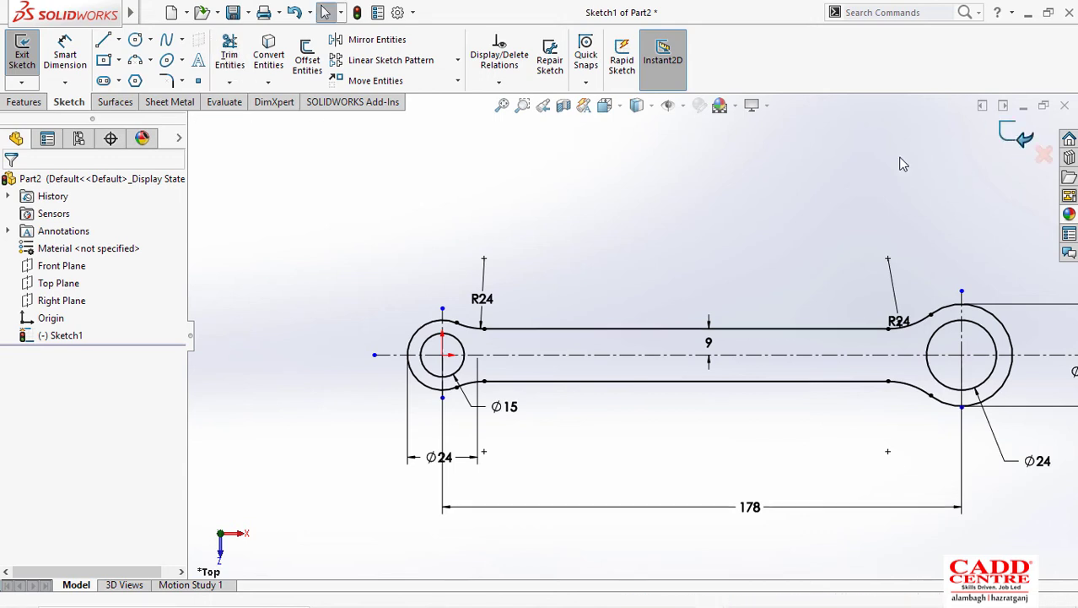
scroll(630, 254, up, 2)
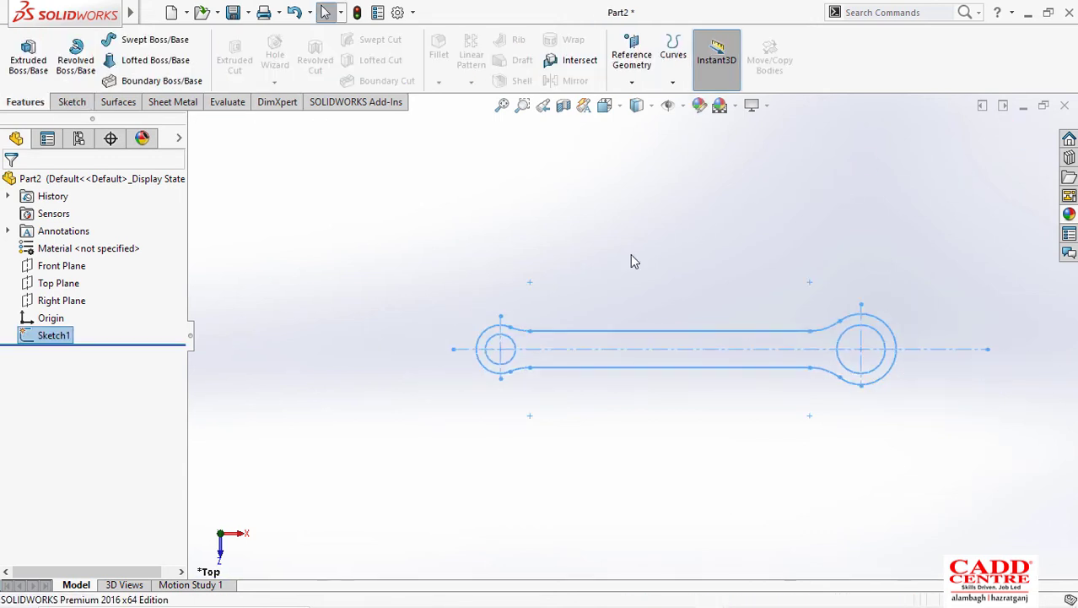
Step: Check the large end's height in the Photos drawing and extrude the rod profile 42 mm with Mid Plane in SOLIDWORKS
click(30, 59)
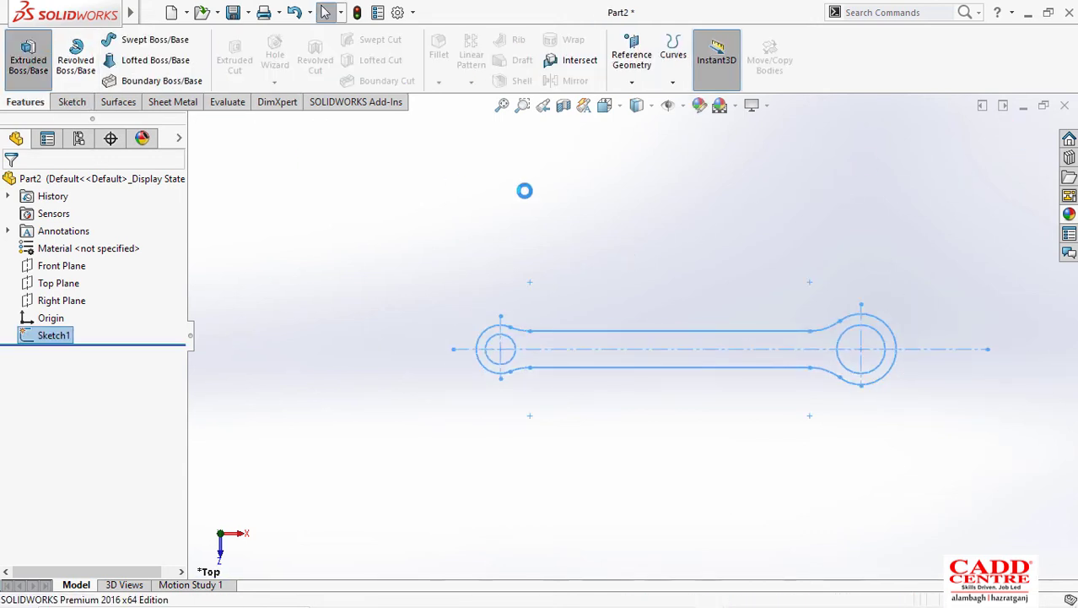
key(super+Tab)
click(414, 175)
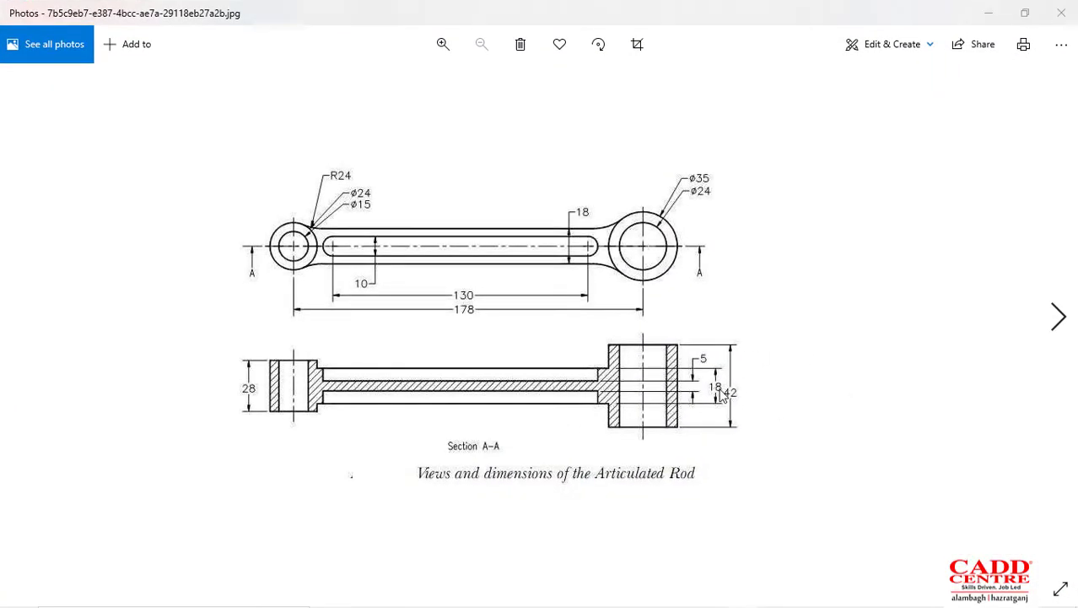
key(super+Tab)
click(427, 191)
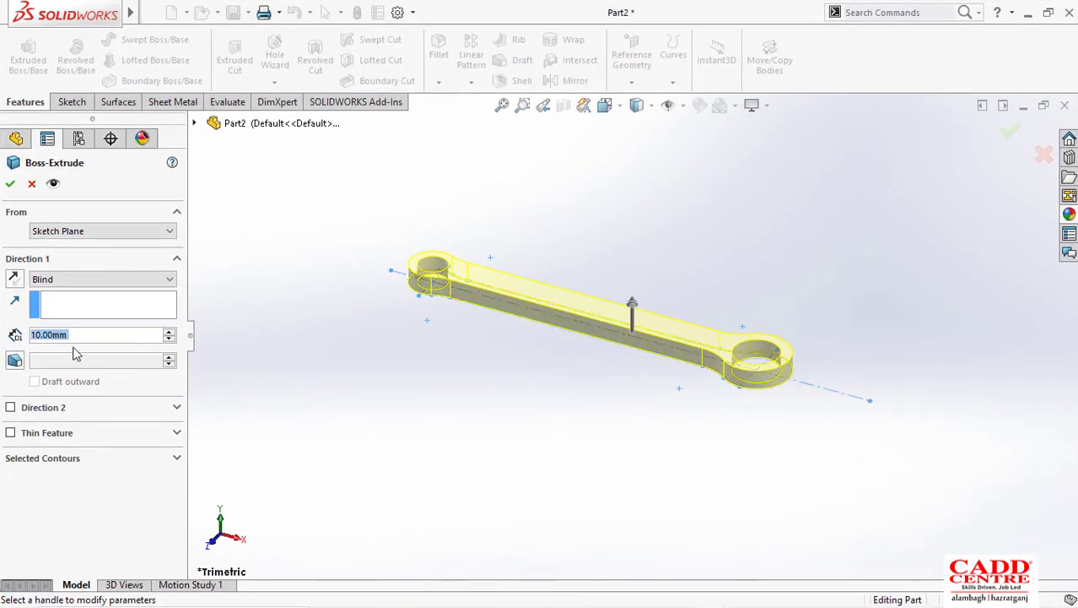
text(42)
click(108, 276)
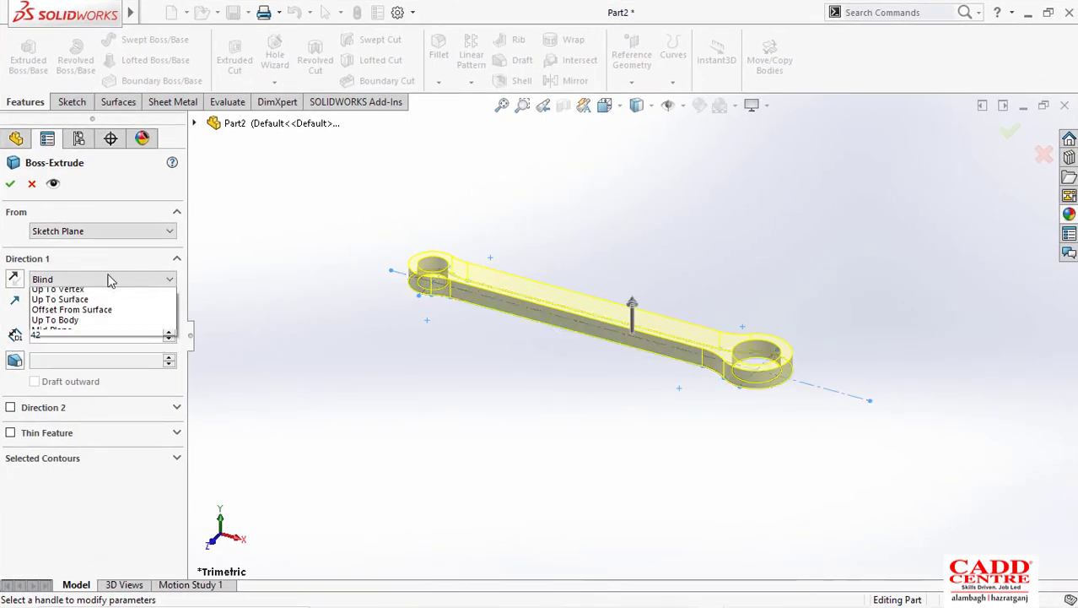
click(106, 281)
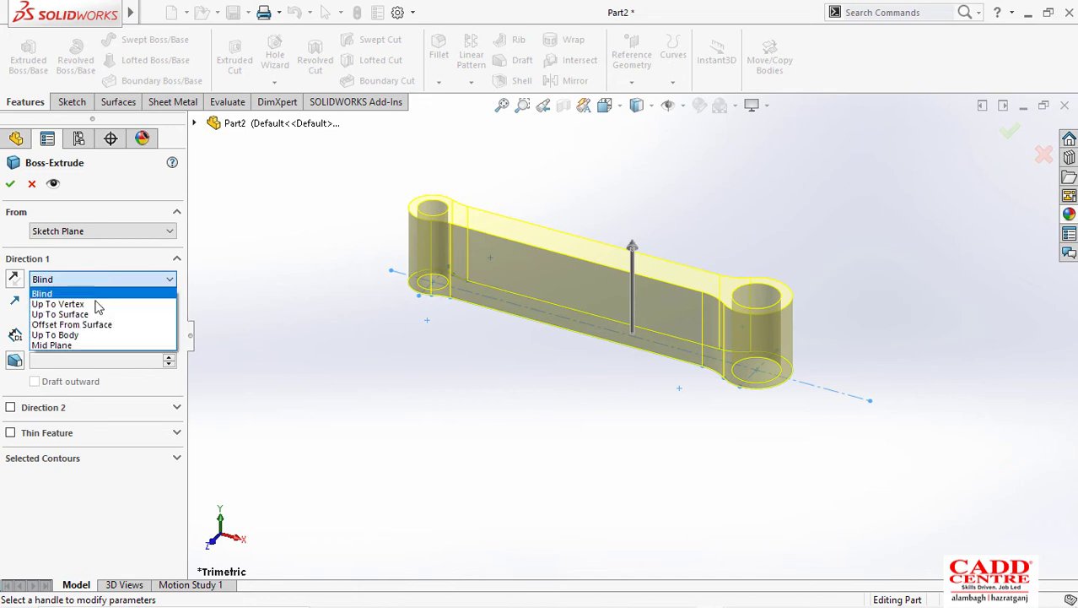
click(88, 344)
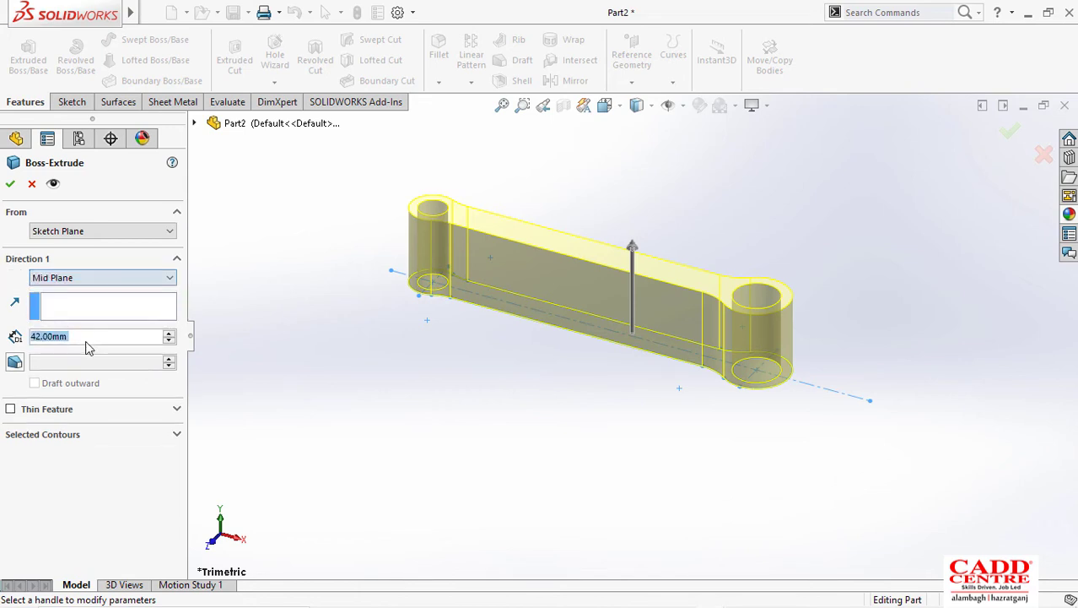
click(11, 184)
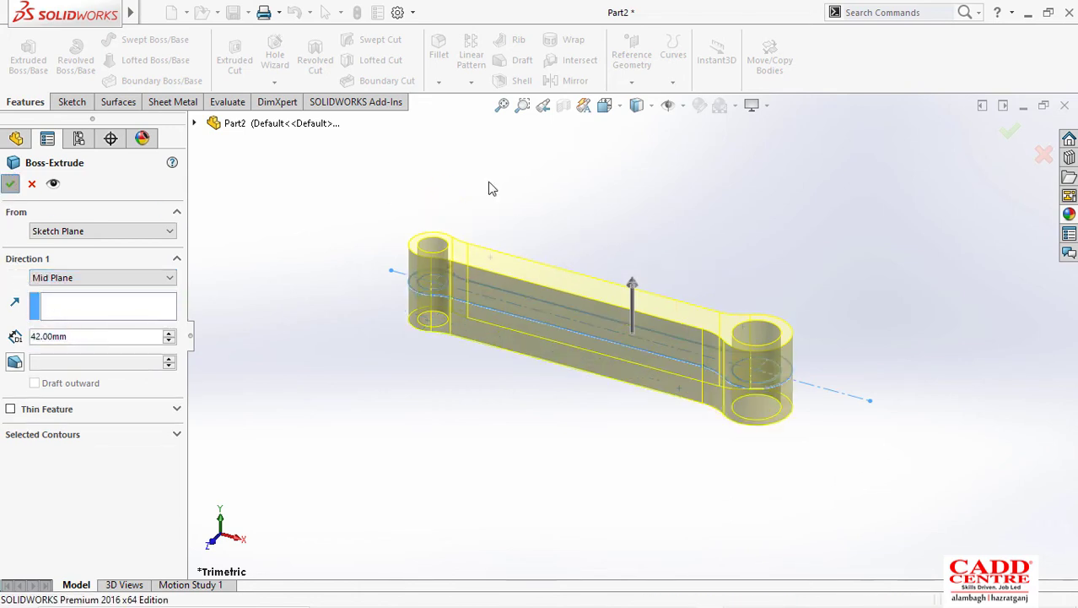
Step: Consult Section A-A in the Photos drawing and start a sketch on the Front Plane in SOLIDWORKS
key(super+Tab)
click(397, 186)
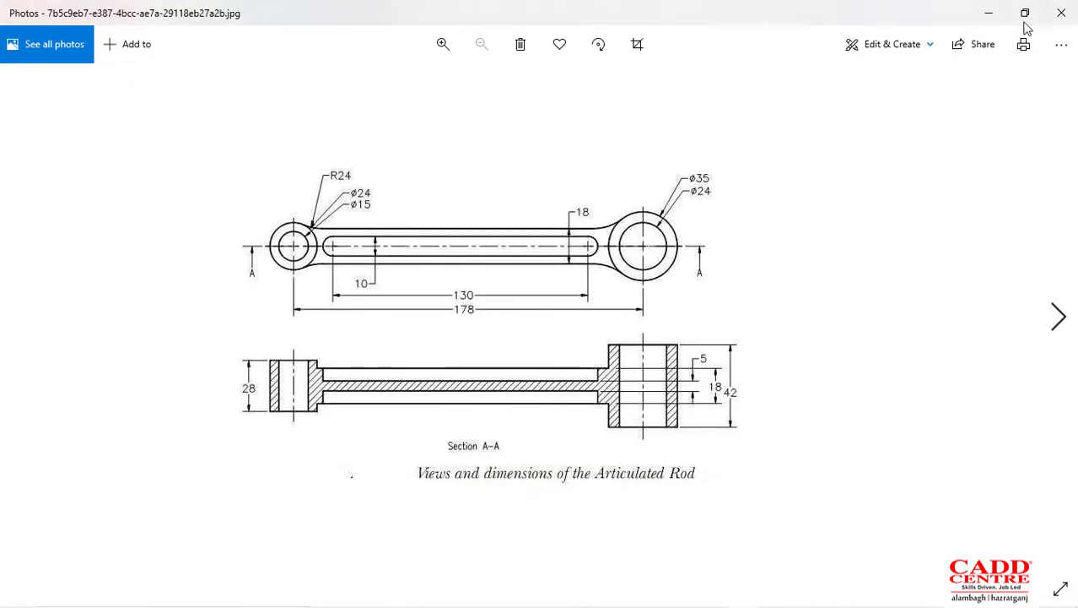
key(alt+Tab)
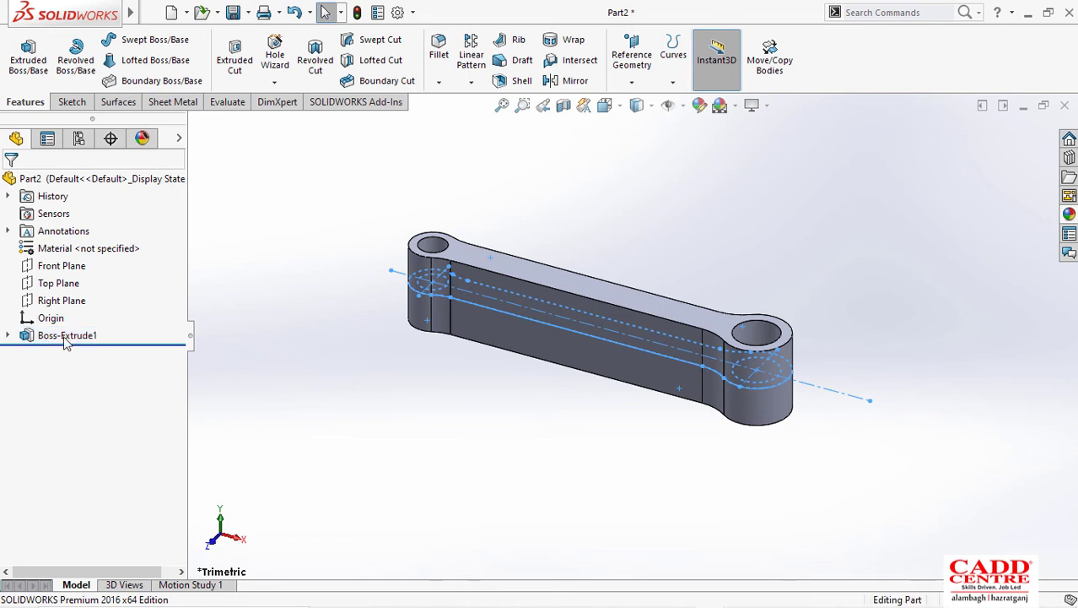
right_click(47, 265)
click(68, 237)
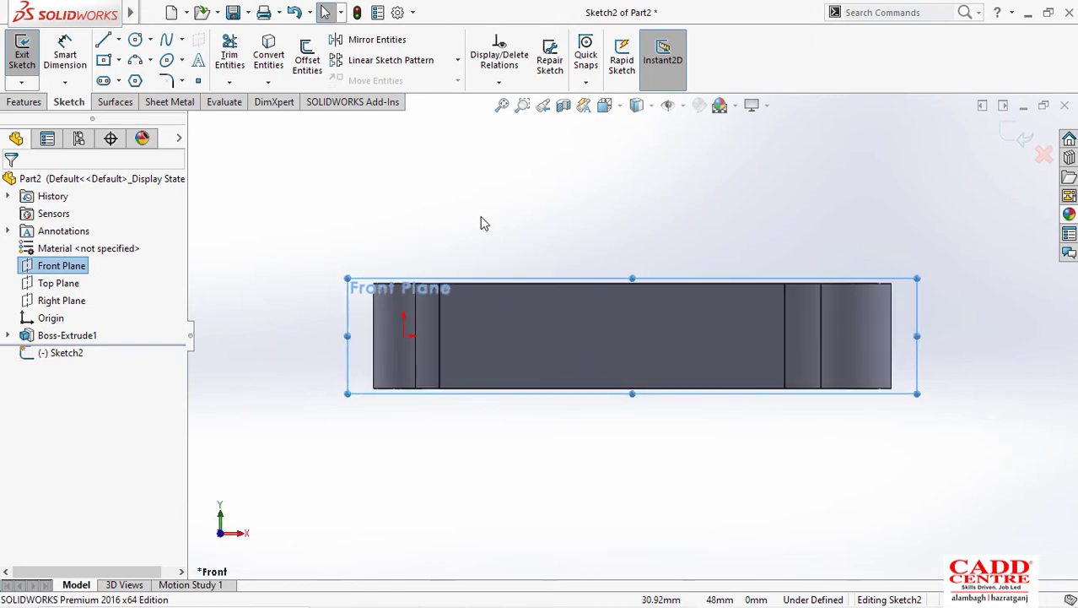
Step: Recheck Section A-A in the Photos drawing and, back in SOLIDWORKS, draw a horizontal centerline about 209 mm long from the origin past the large end
key(super+Tab)
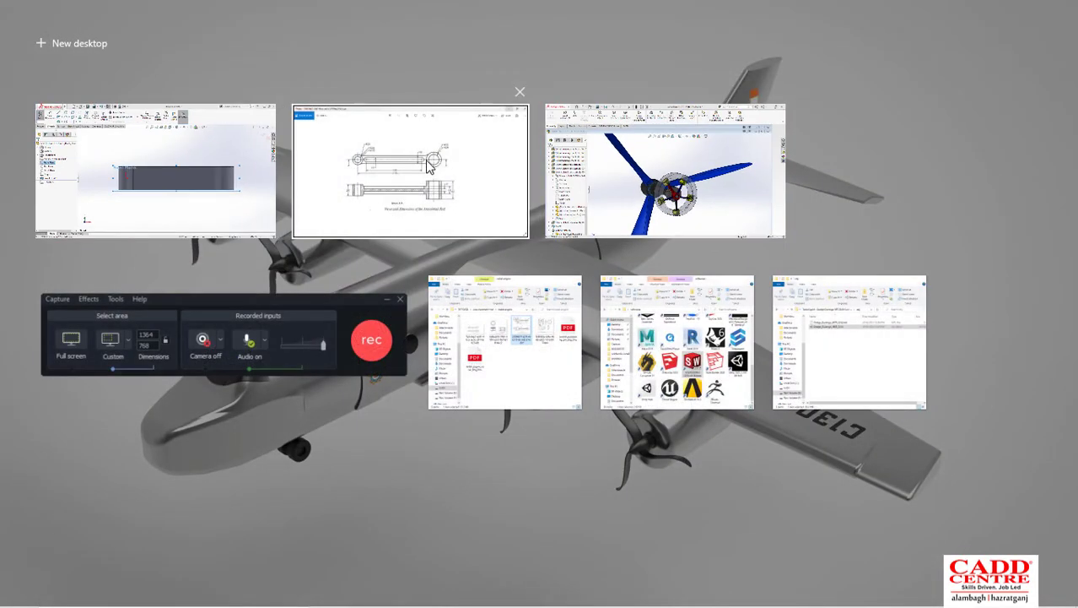
click(429, 165)
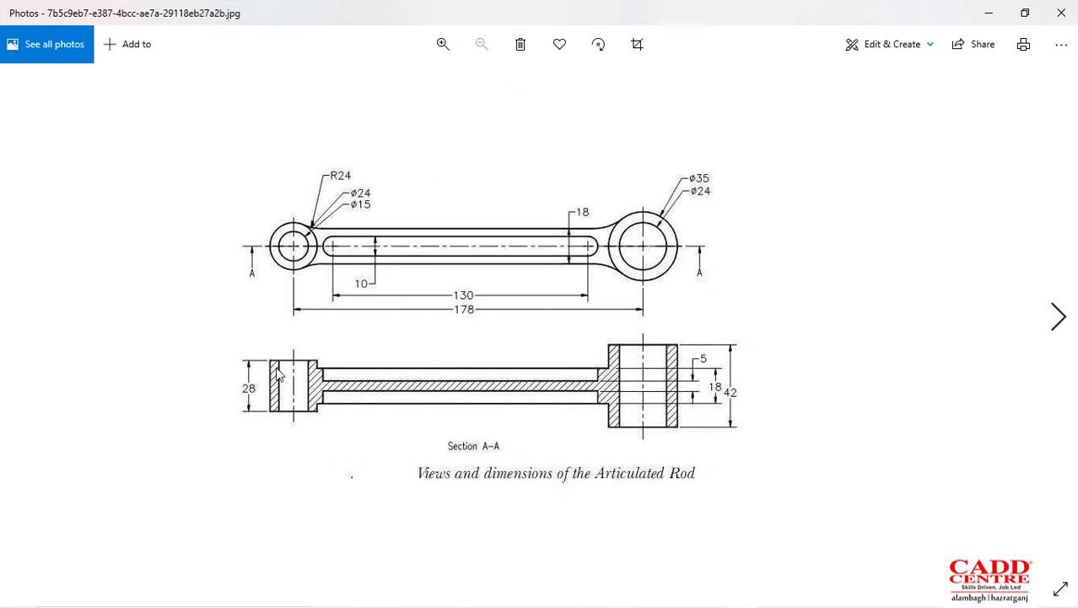
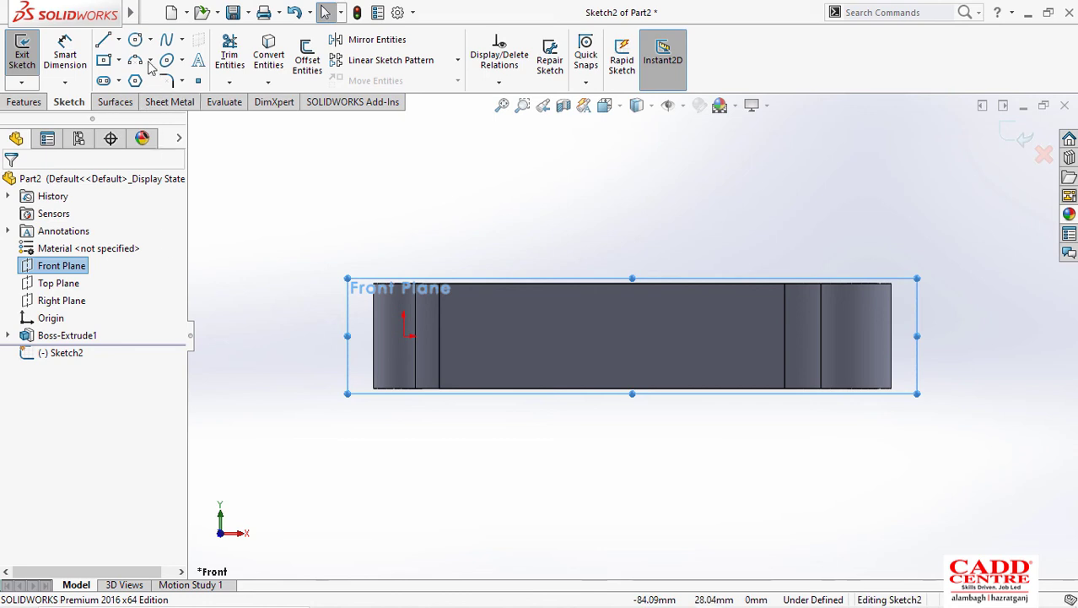
click(120, 40)
click(142, 77)
click(408, 336)
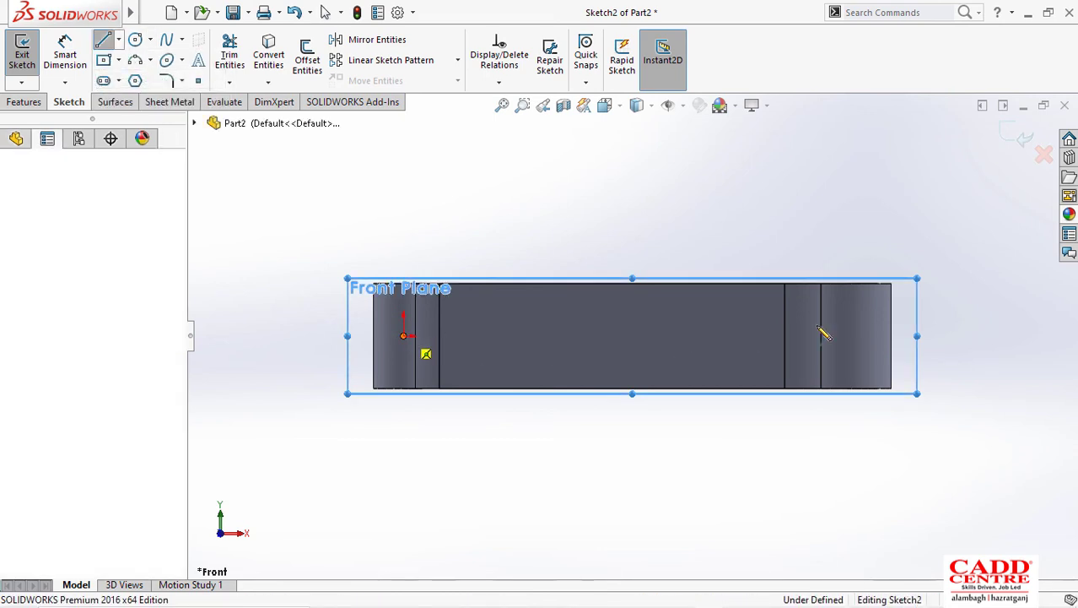
click(955, 331)
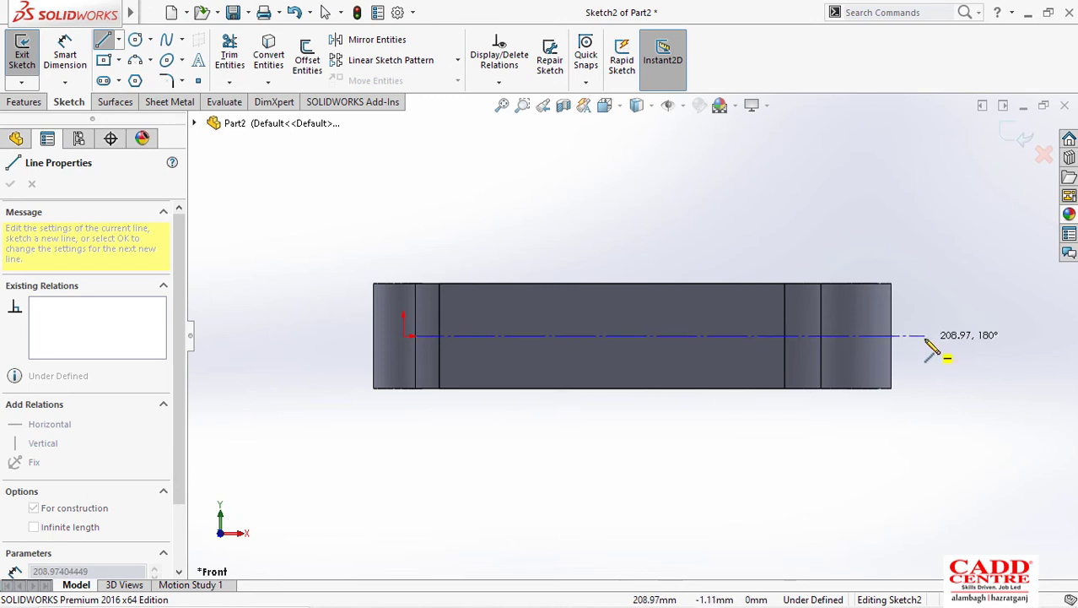
click(926, 336)
key(Escape)
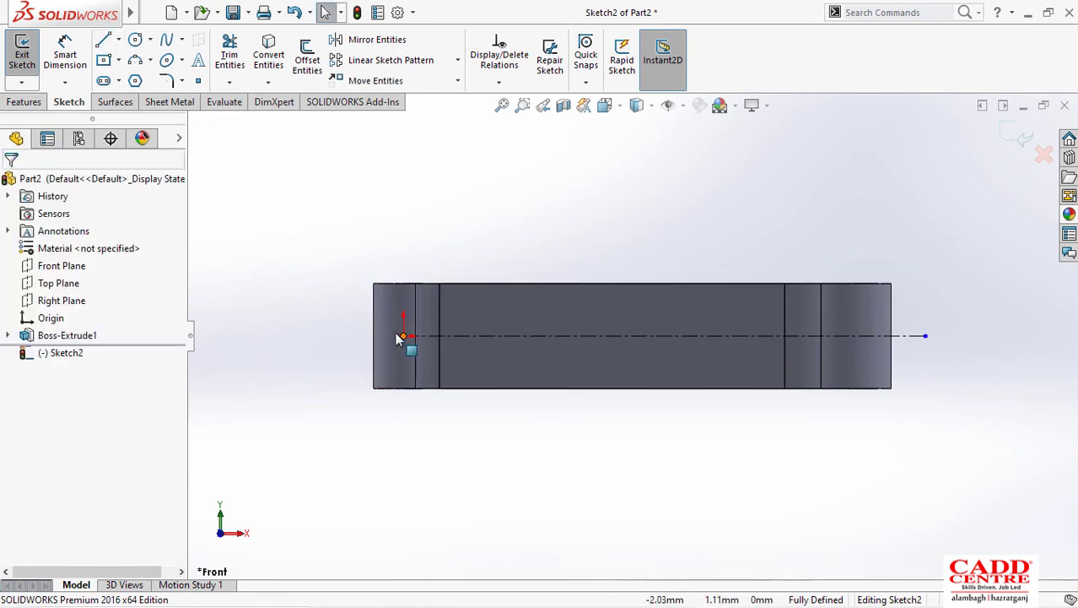
Step: Draw a horizontal centerline about 29 mm long from the origin outward past the rod's small end
click(118, 40)
click(145, 78)
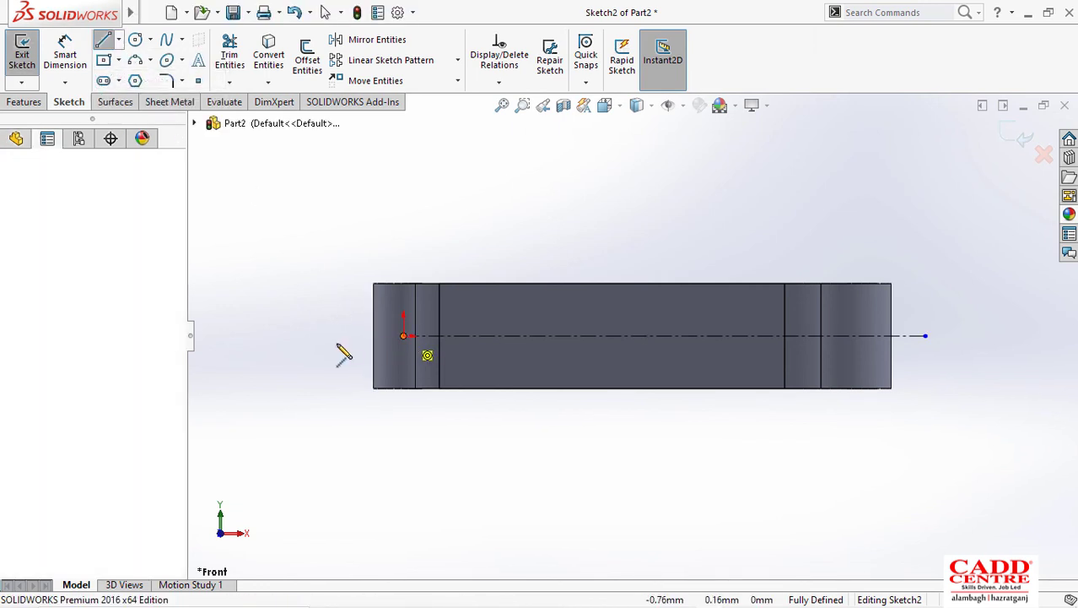
click(403, 336)
click(331, 336)
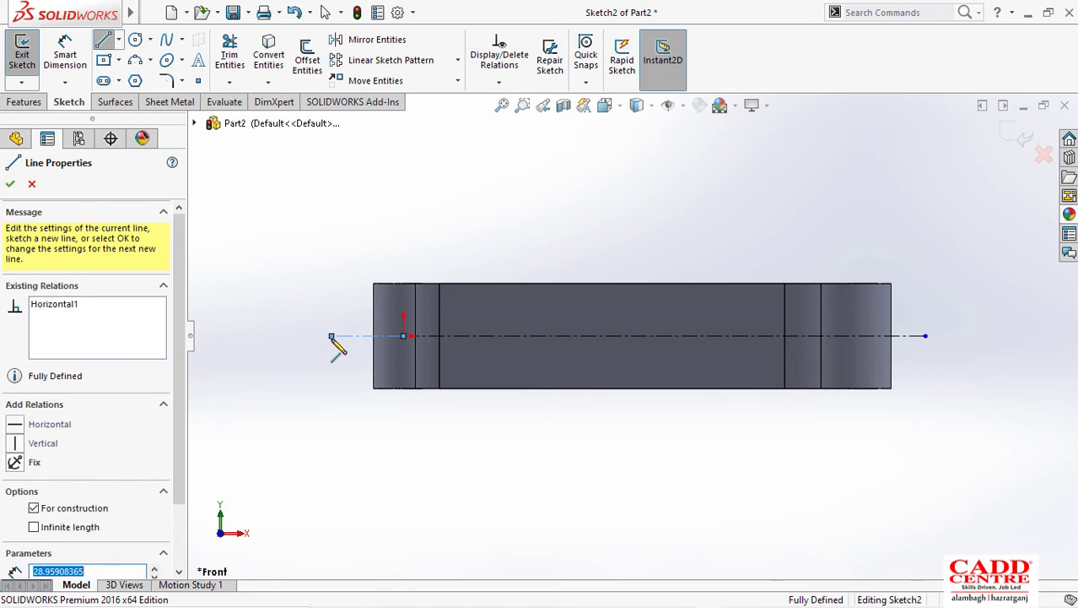
key(Escape)
key(Escape)
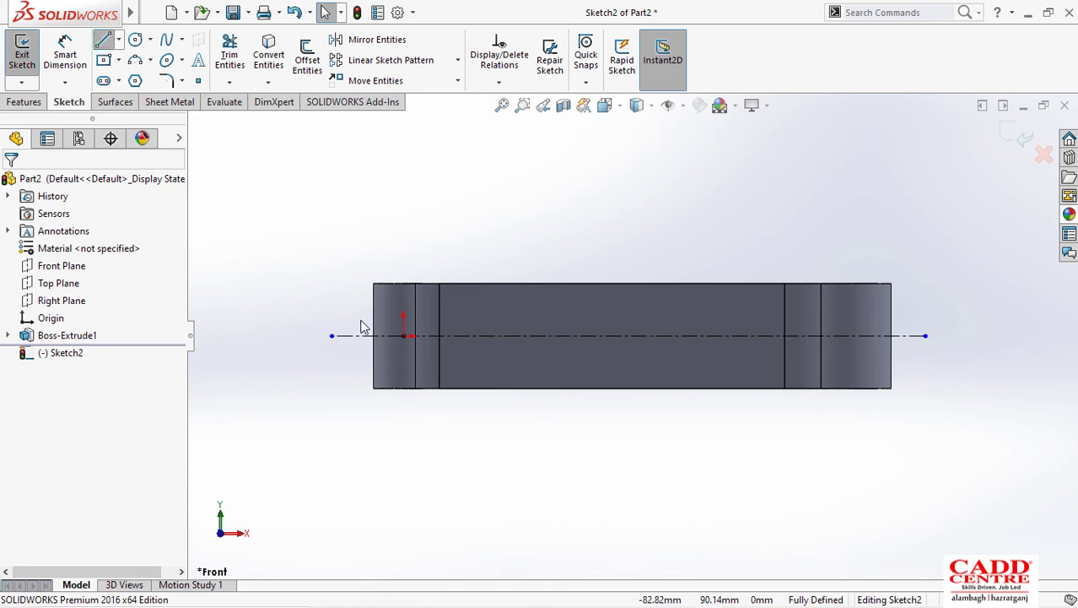
Step: Draw a vertical line about 25 mm long on the small end's outer edge, crossing the centerline
click(386, 329)
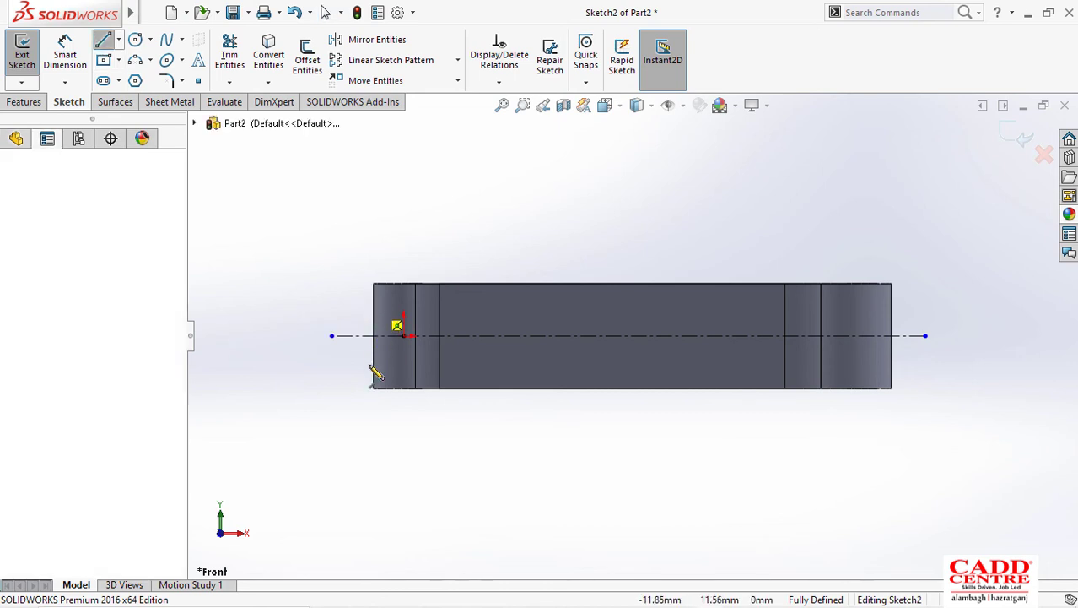
click(373, 368)
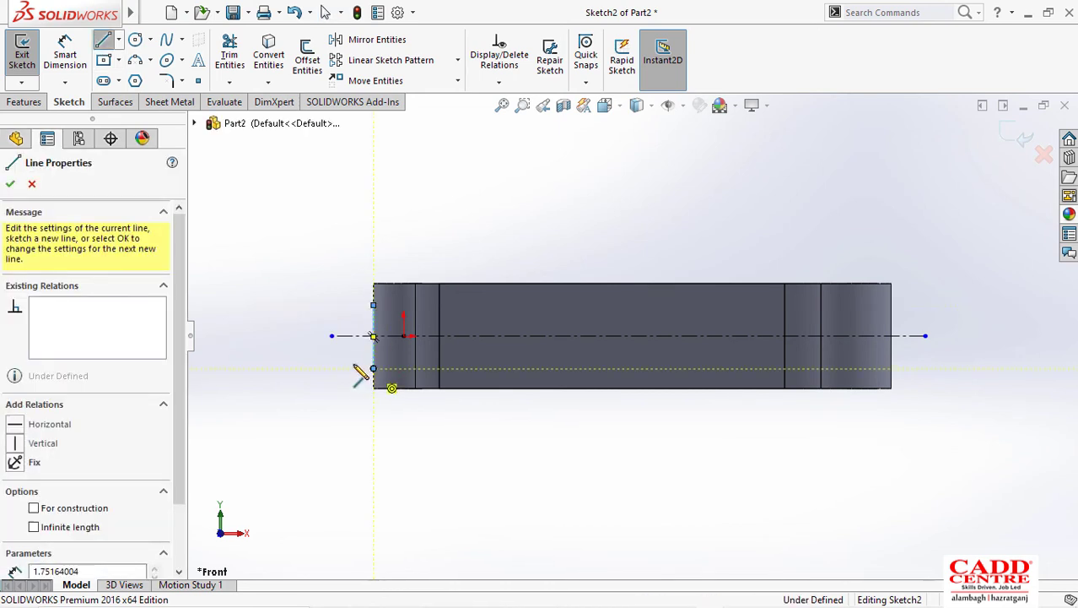
key(Escape)
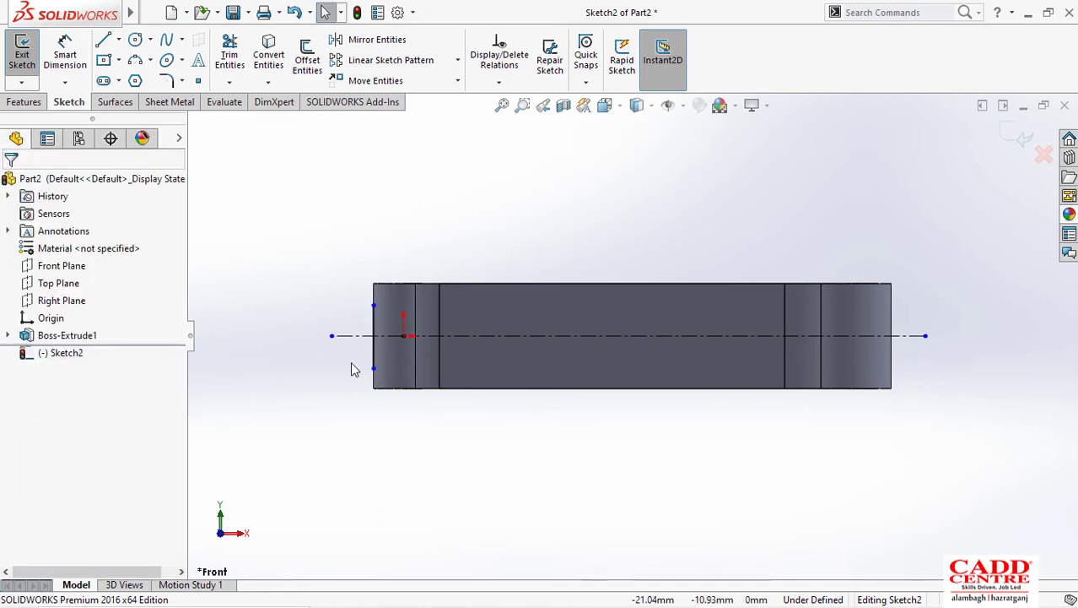
Step: Check the small end's height in the Photos drawing and, back in SOLIDWORKS, dimension the vertical line to 28 mm
key(super+Tab)
click(346, 228)
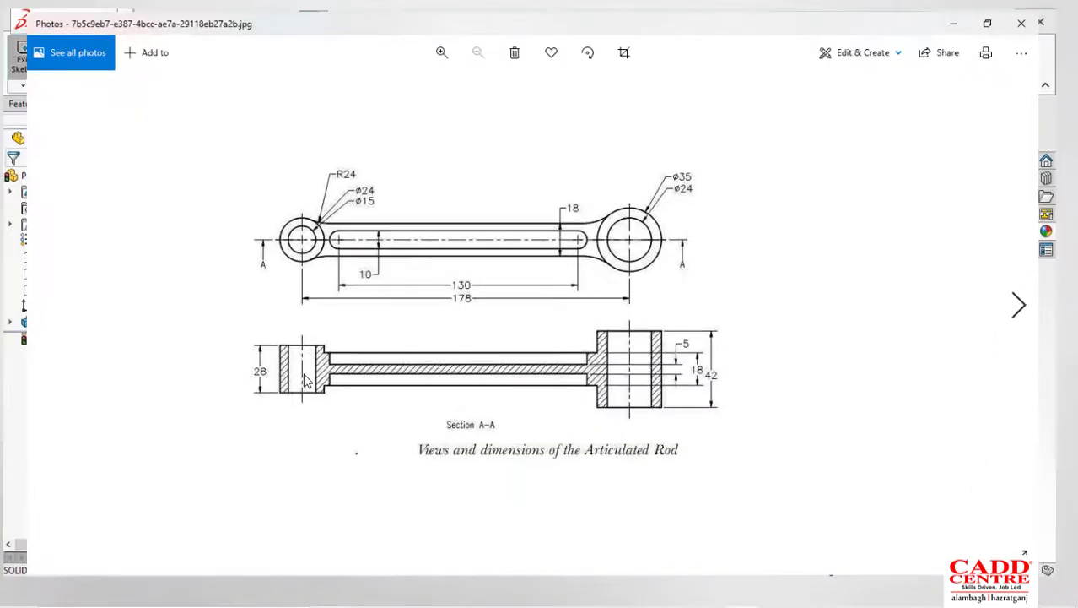
key(super+Tab)
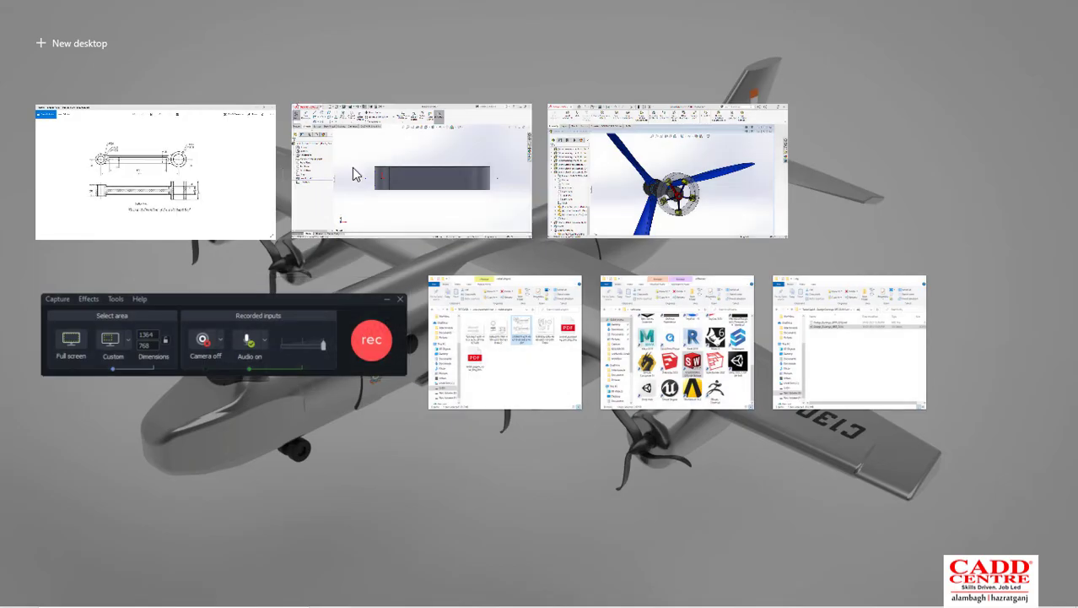
click(354, 174)
right_drag(262, 322, 187, 320)
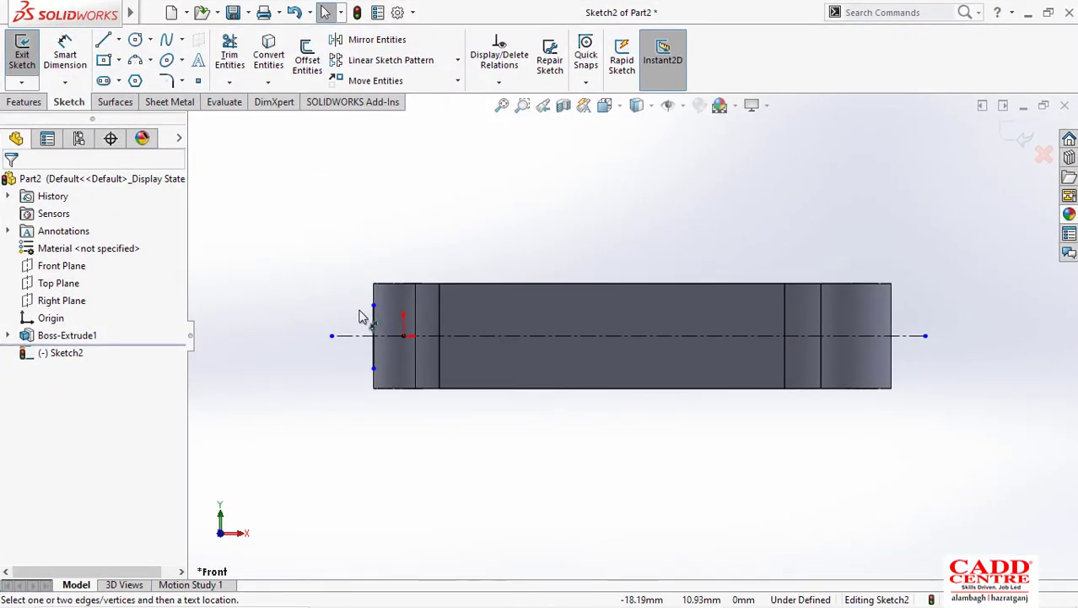
click(374, 336)
click(285, 337)
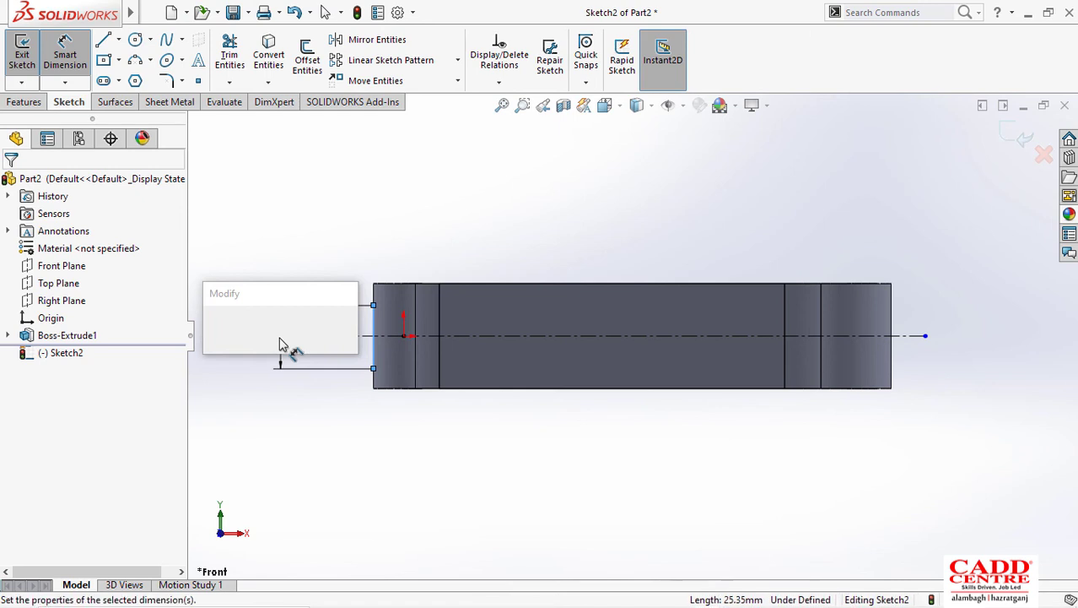
text(28)
key(Return)
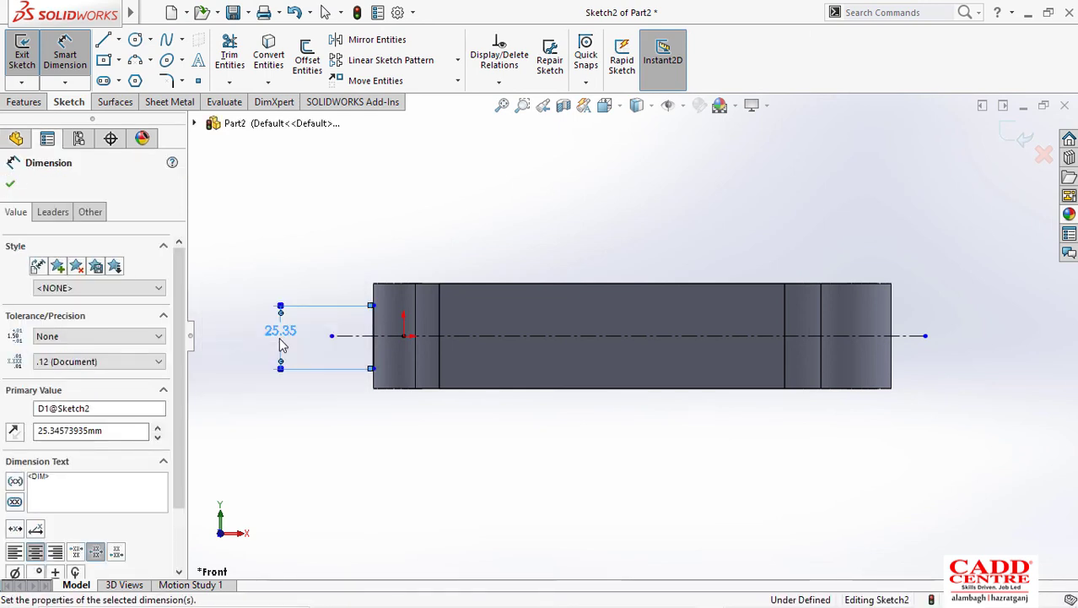
key(Escape)
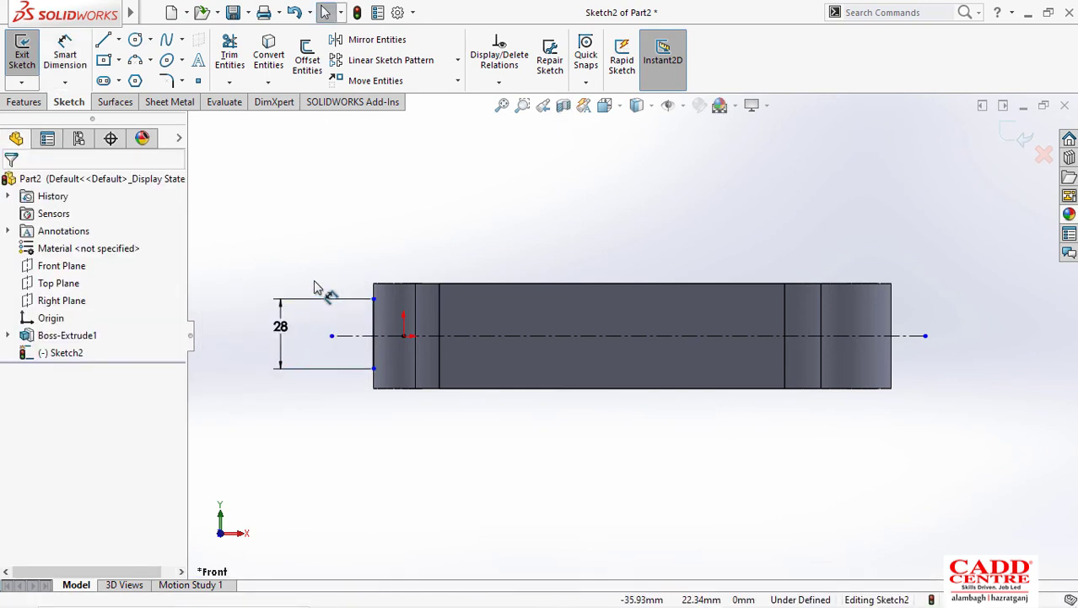
Step: Make the two endpoints of the 28 mm line symmetric about the centerline
click(374, 300)
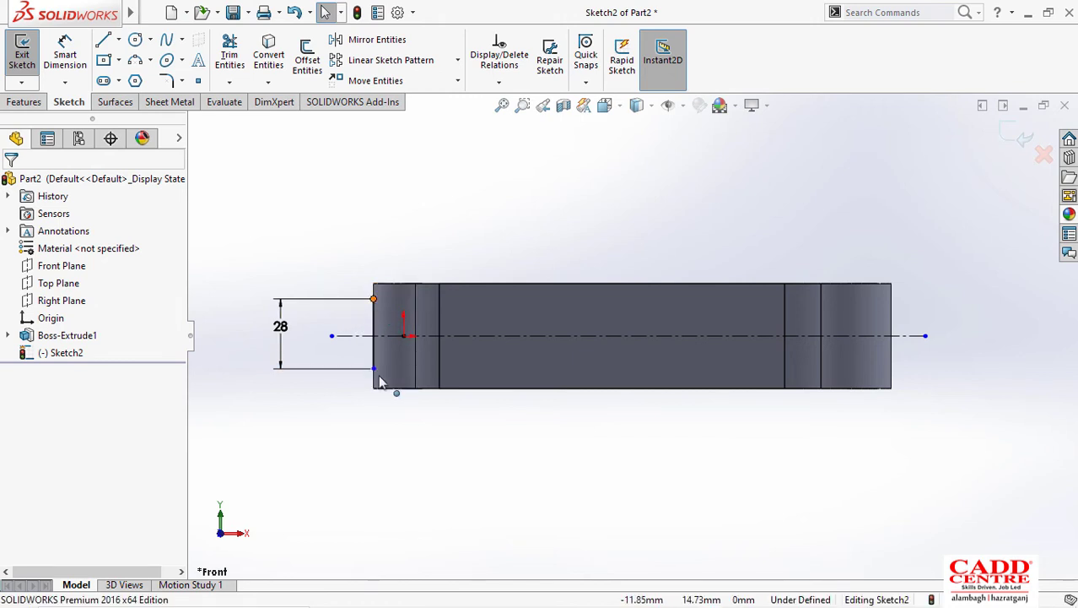
ctrl+click(374, 369)
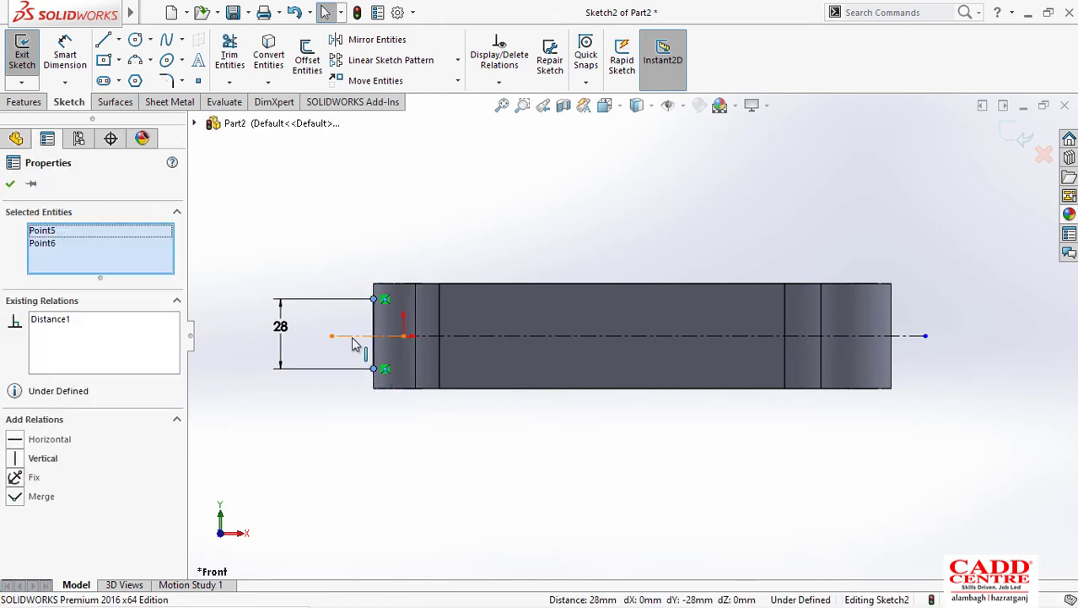
ctrl+click(337, 336)
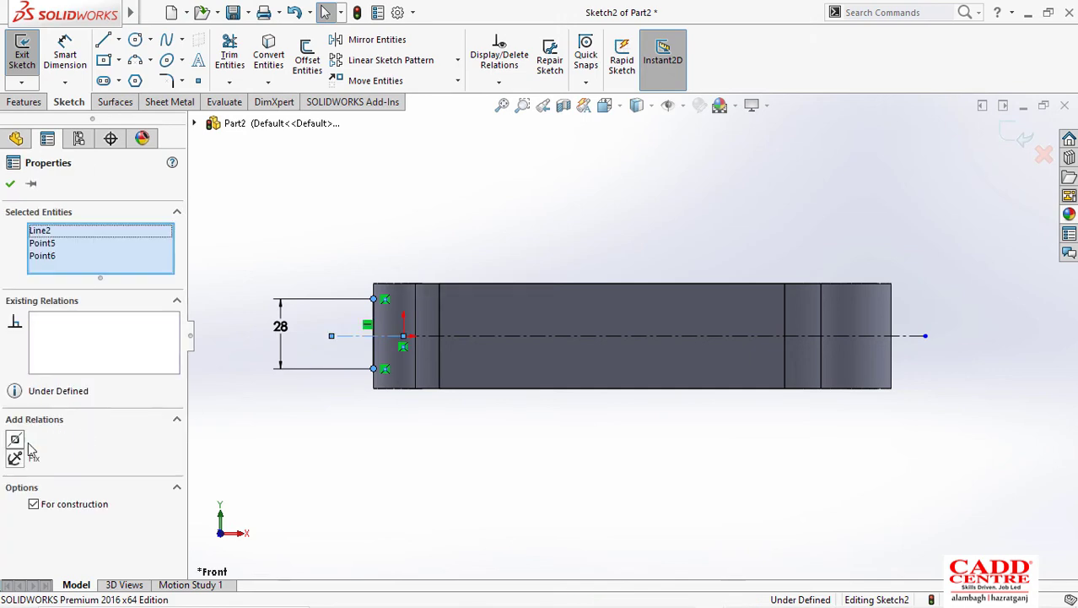
click(15, 438)
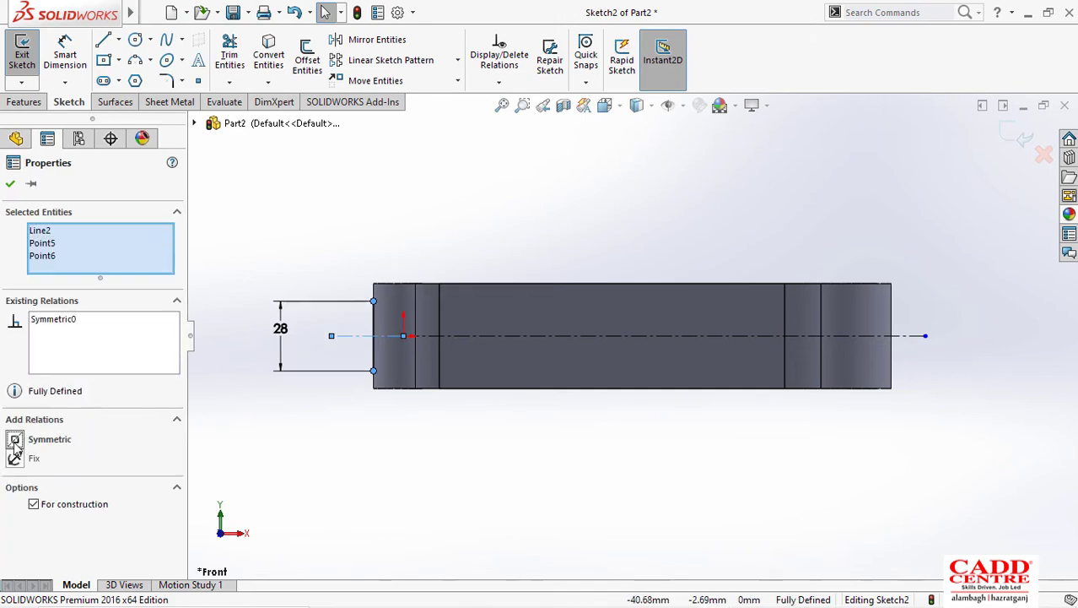
click(11, 185)
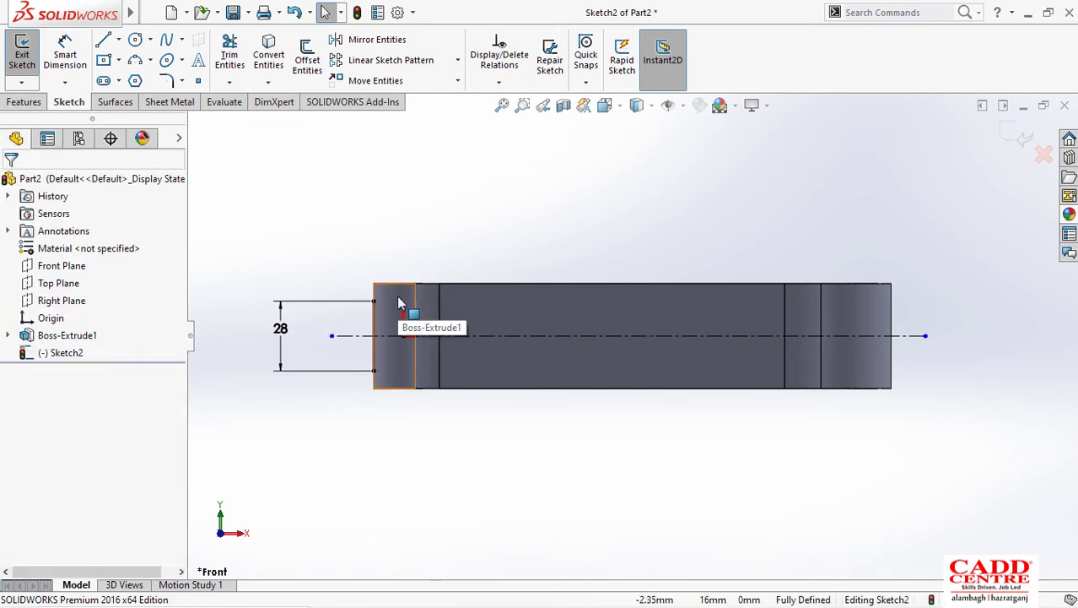
Step: Examine the small end's step to the shank in Section A-A of the Photos drawing and return to SOLIDWORKS
key(super+Tab)
click(409, 169)
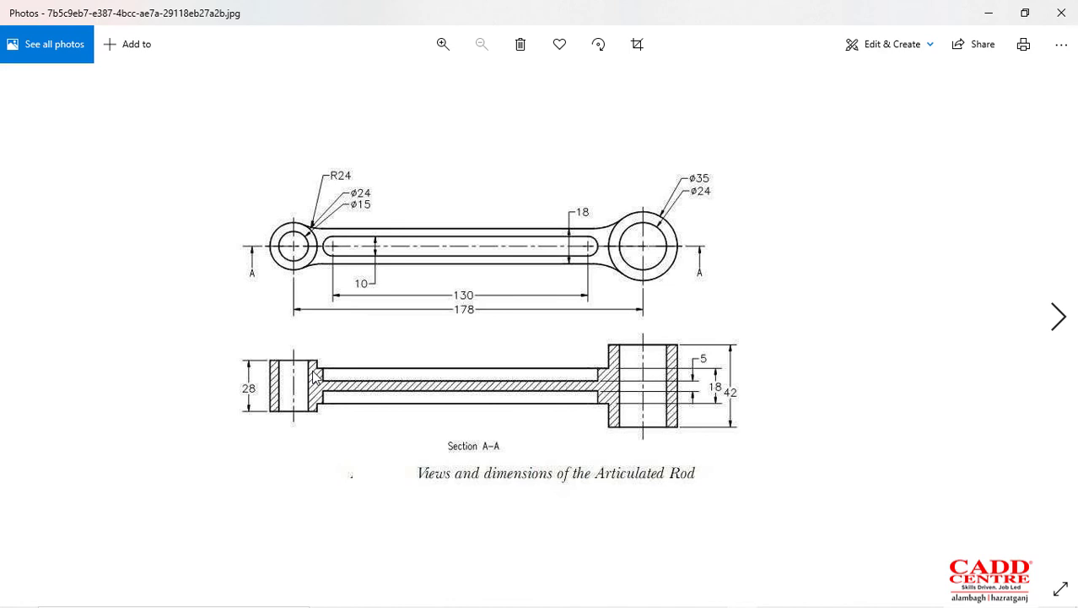
click(989, 12)
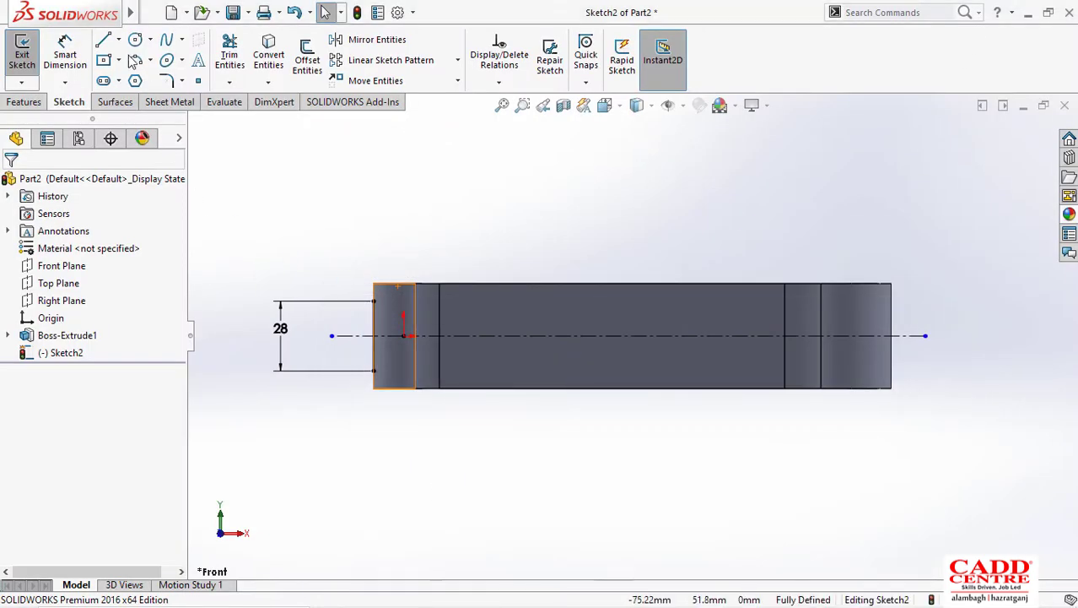
key(l)
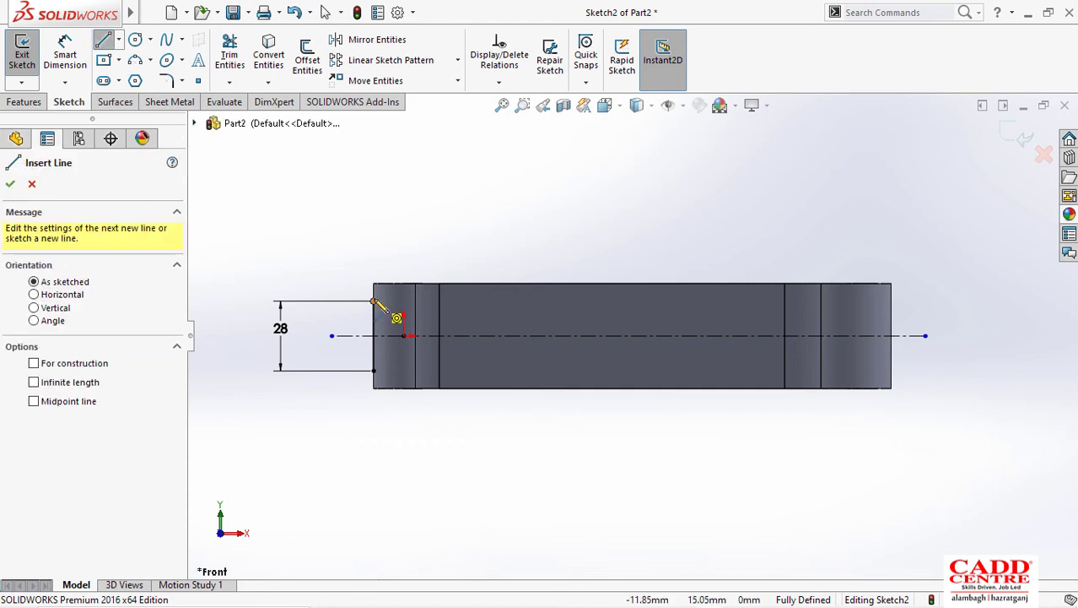
click(374, 300)
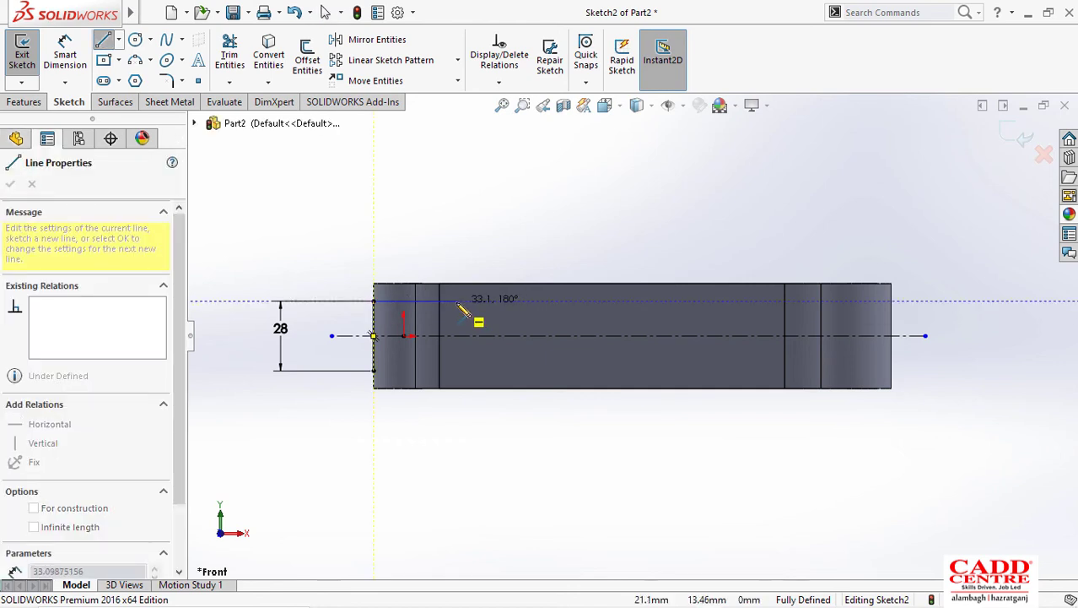
key(super+Tab)
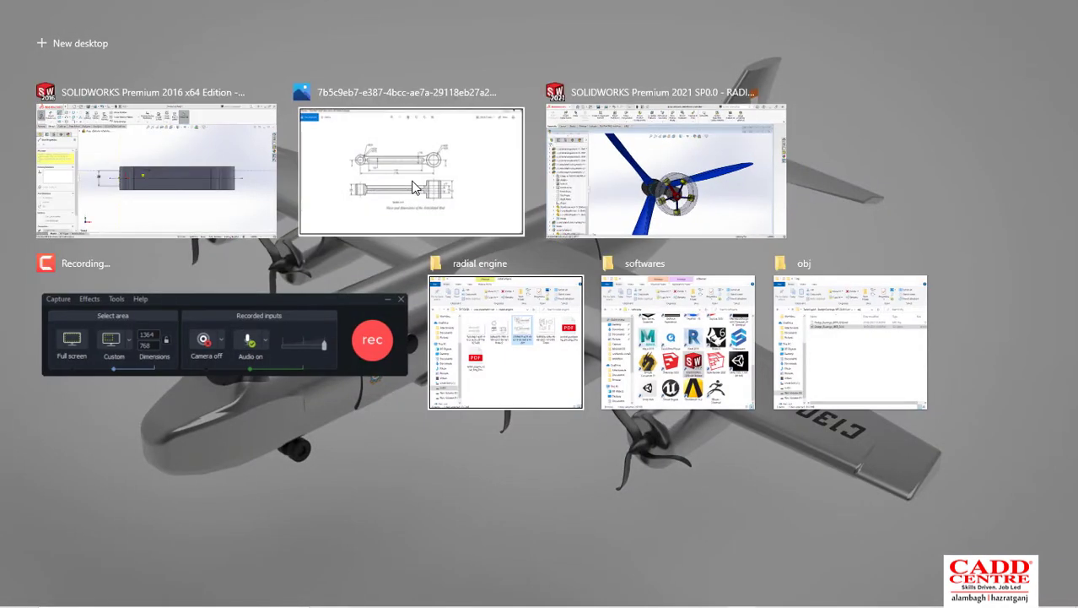
click(413, 187)
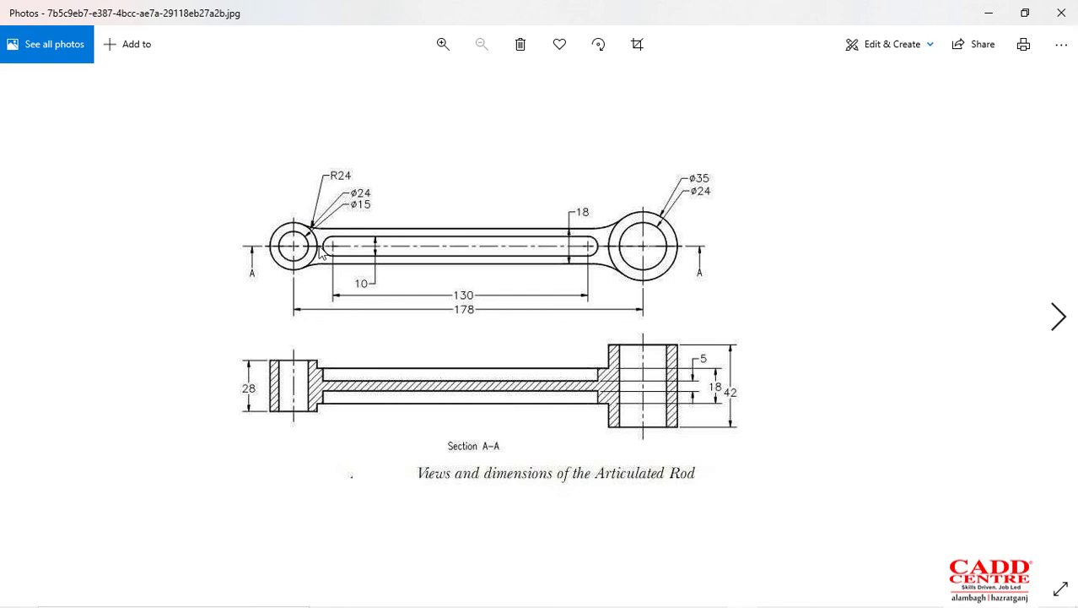
click(988, 12)
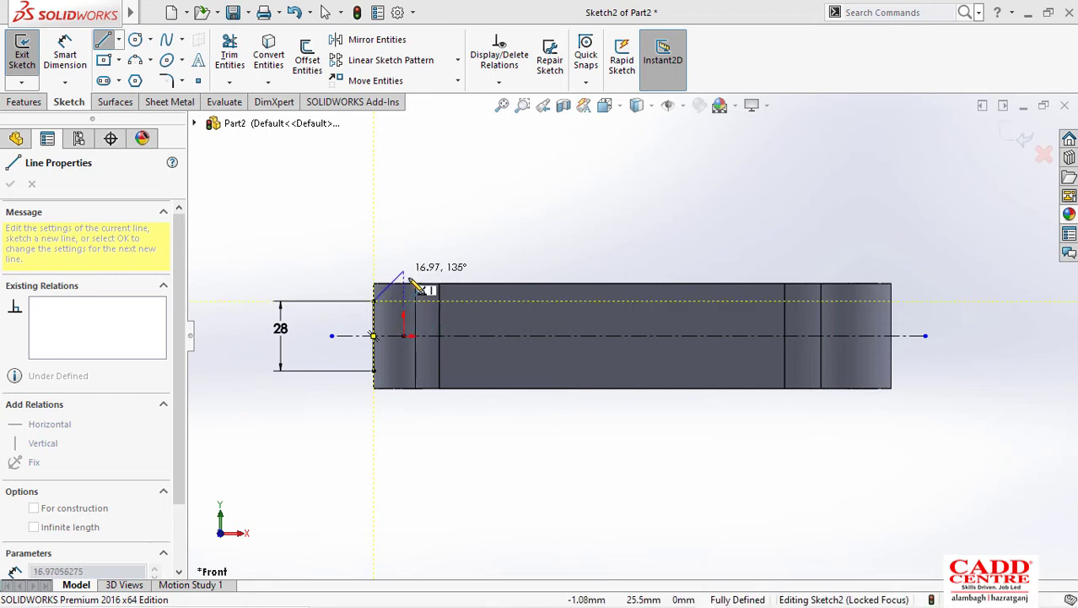
key(Escape)
key(Escape)
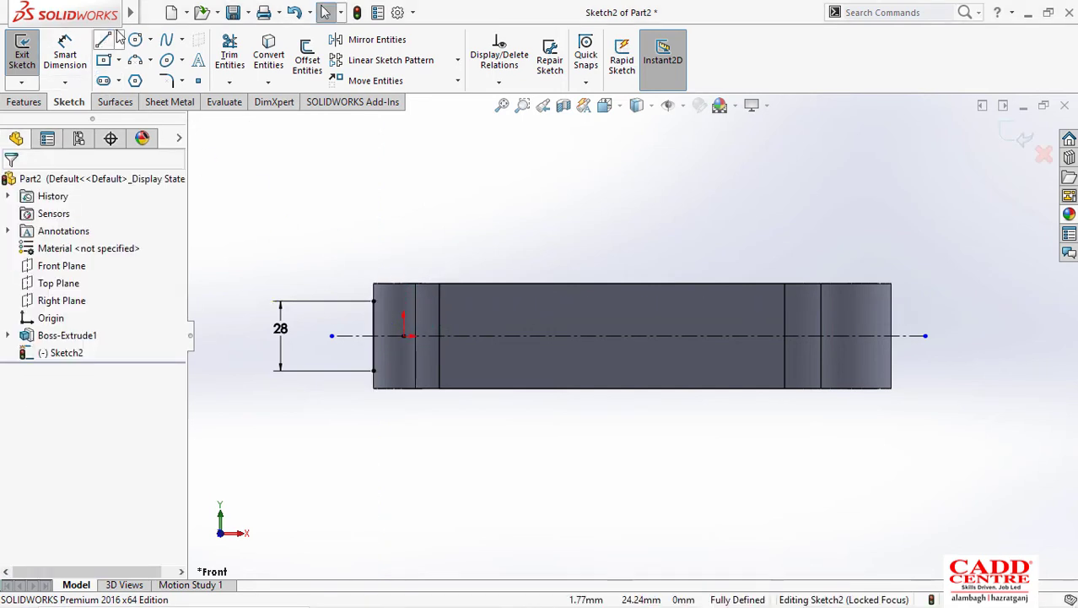
Step: Draw a horizontal line about 39 mm long from the upper endpoint of the 28 mm line toward the shank
key(l)
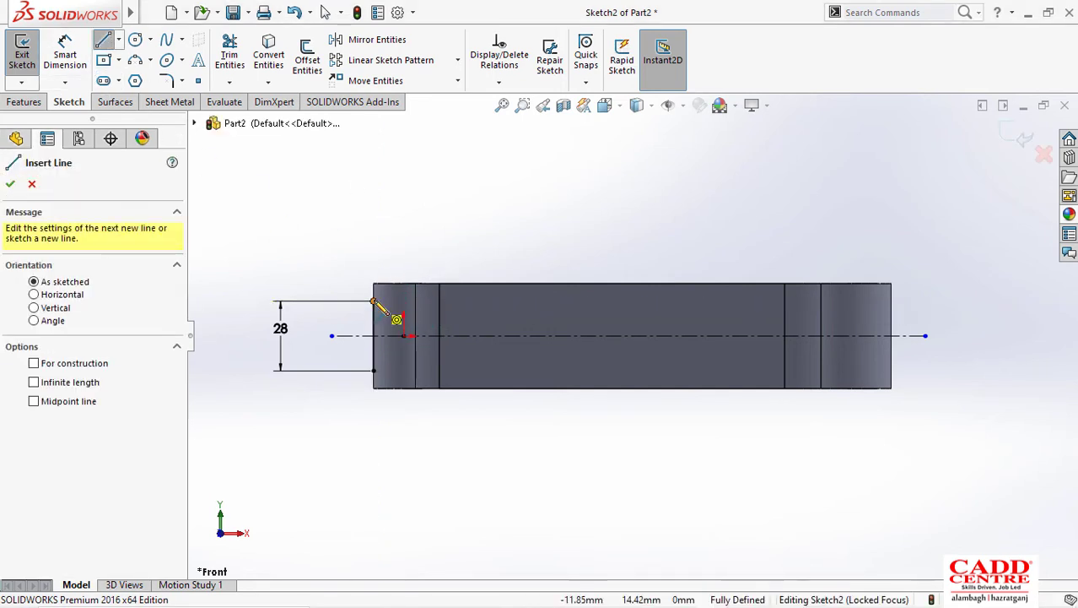
click(374, 300)
click(473, 302)
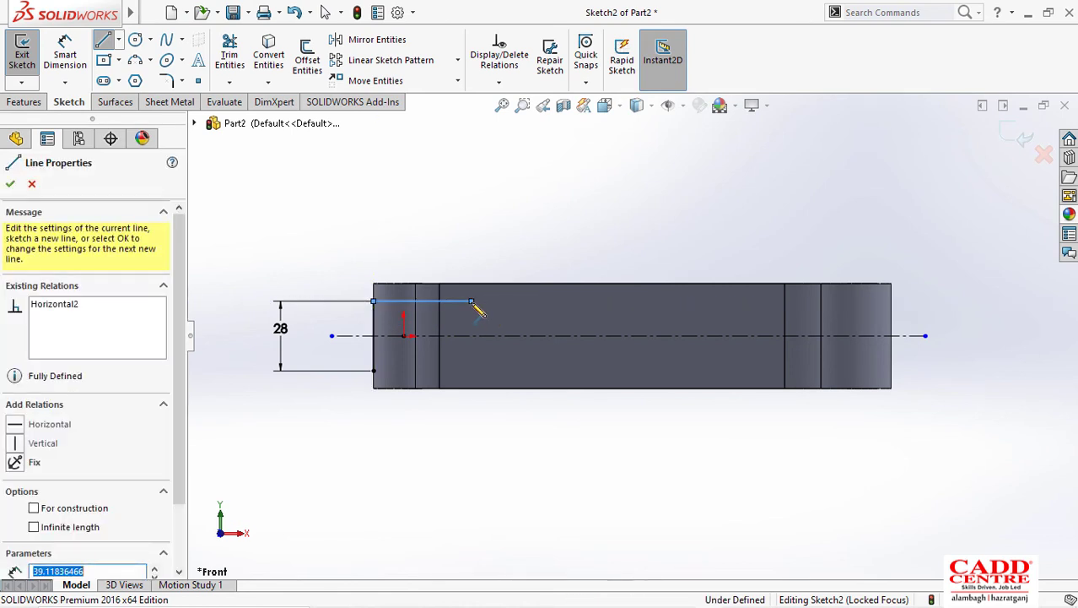
key(Escape)
key(Escape)
Step: Dimension the horizontal line's length to 24 mm
right_drag(490, 235, 489, 178)
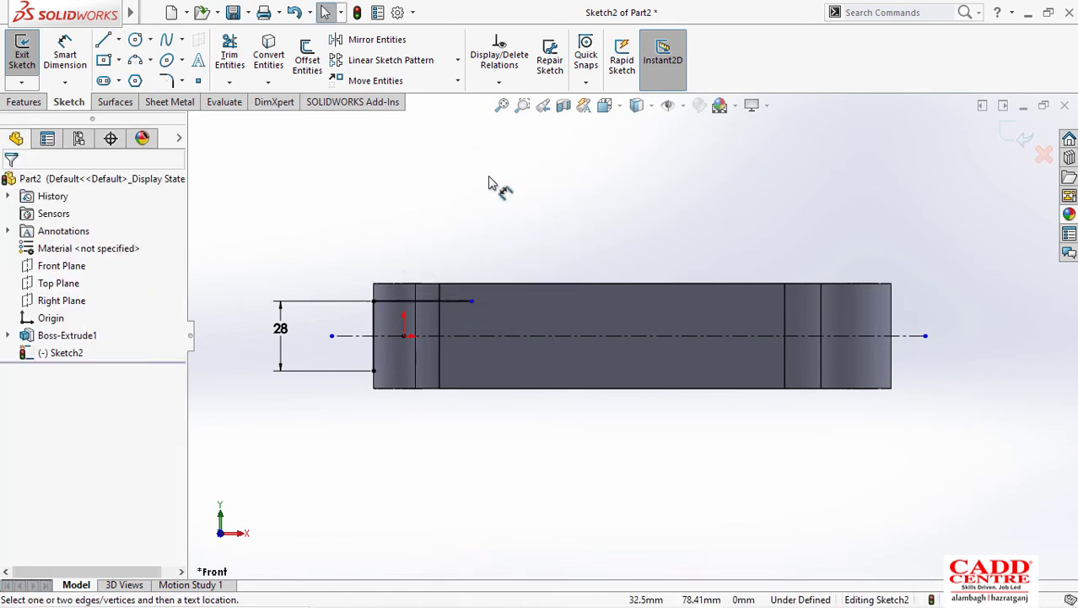
click(446, 301)
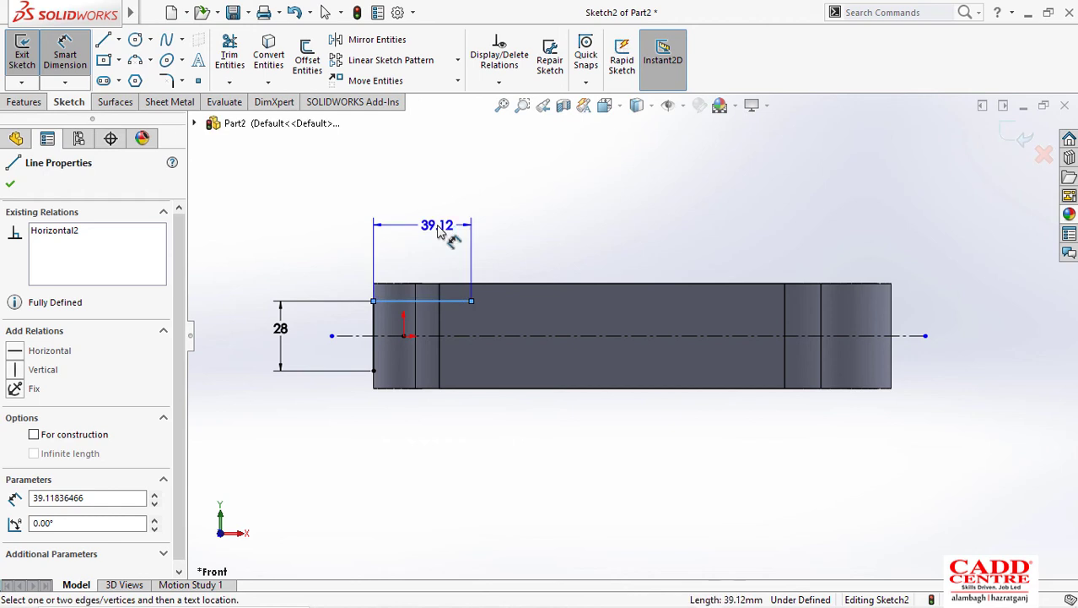
click(439, 234)
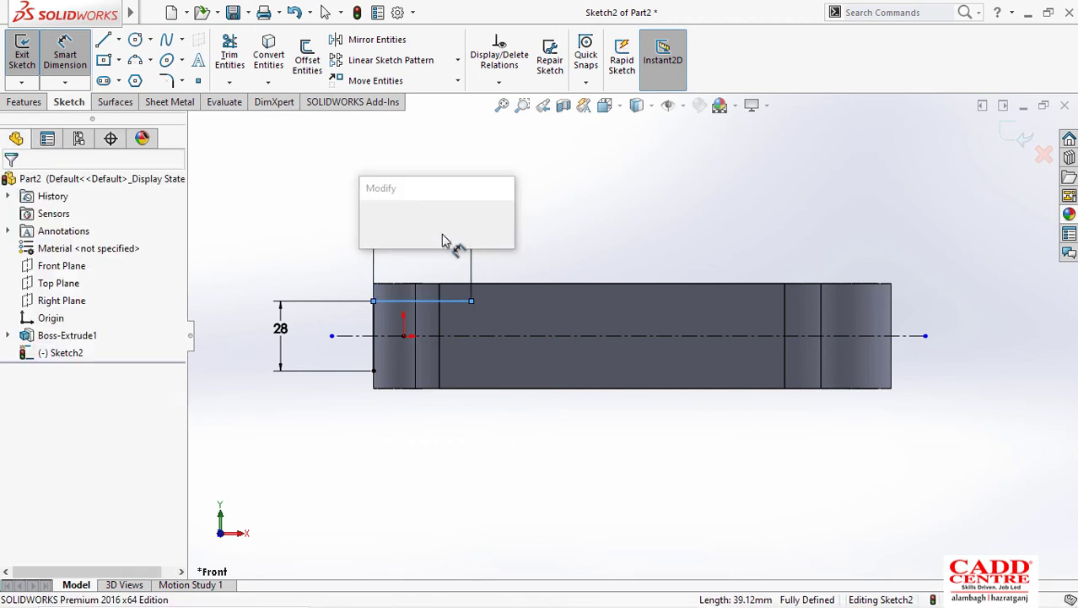
key(Return)
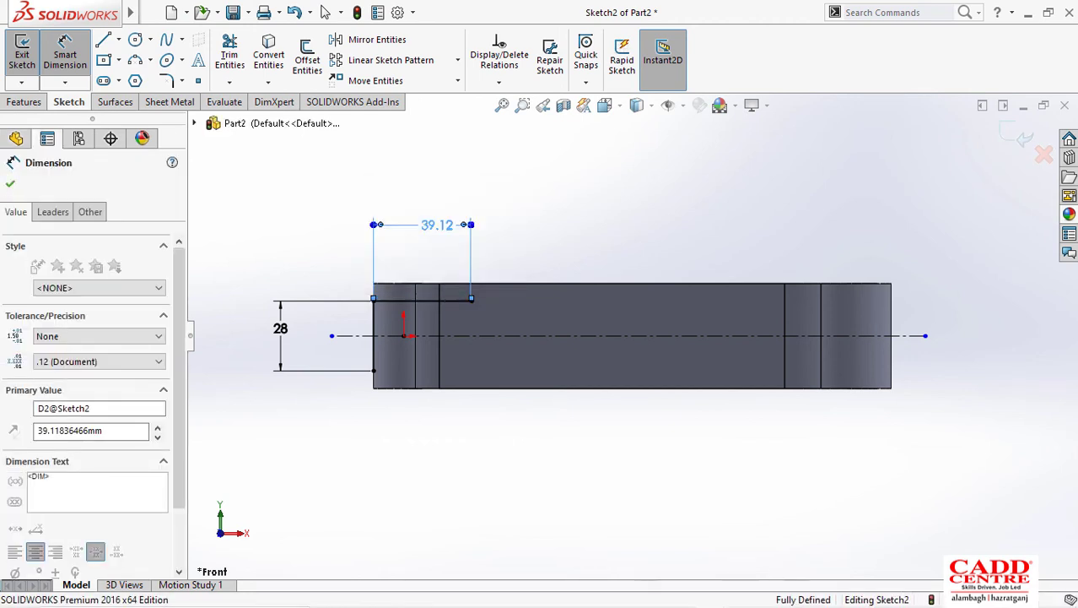
click(11, 187)
Step: Draw a vertical line about 9 mm long from the free end of the 24 mm line toward the centerline
middle_drag(452, 394, 431, 445)
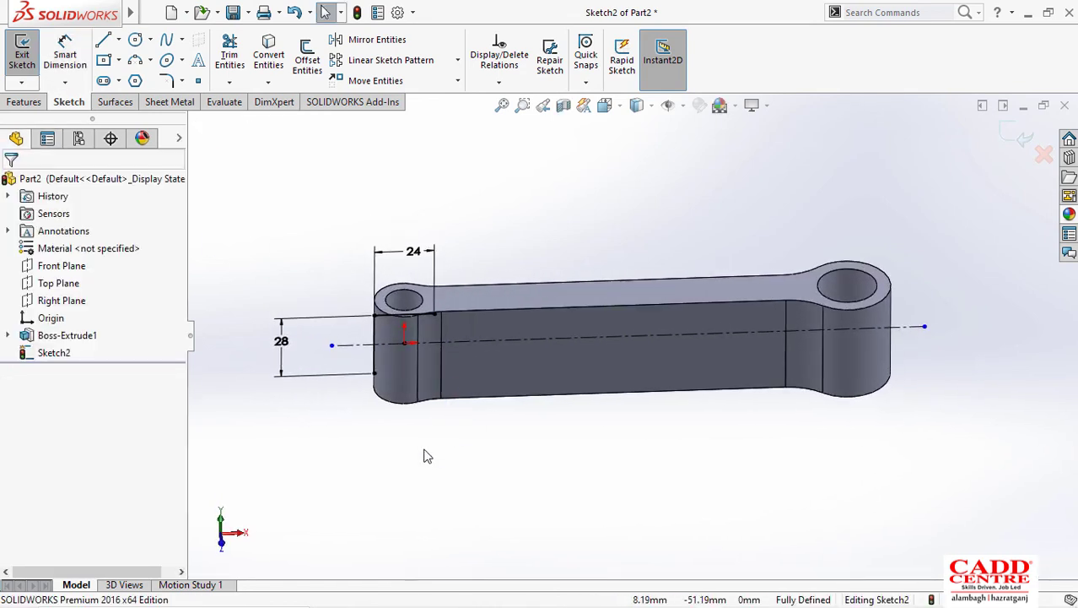
key(ctrl+1)
scroll(551, 360, down, 5)
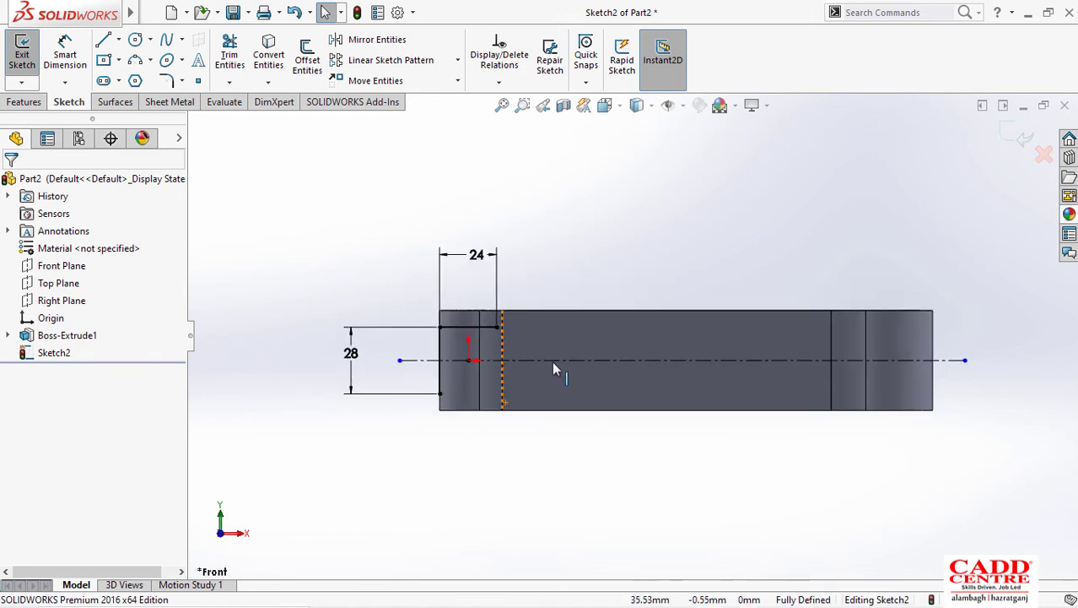
scroll(711, 340, up, 3)
scroll(785, 307, down, 1)
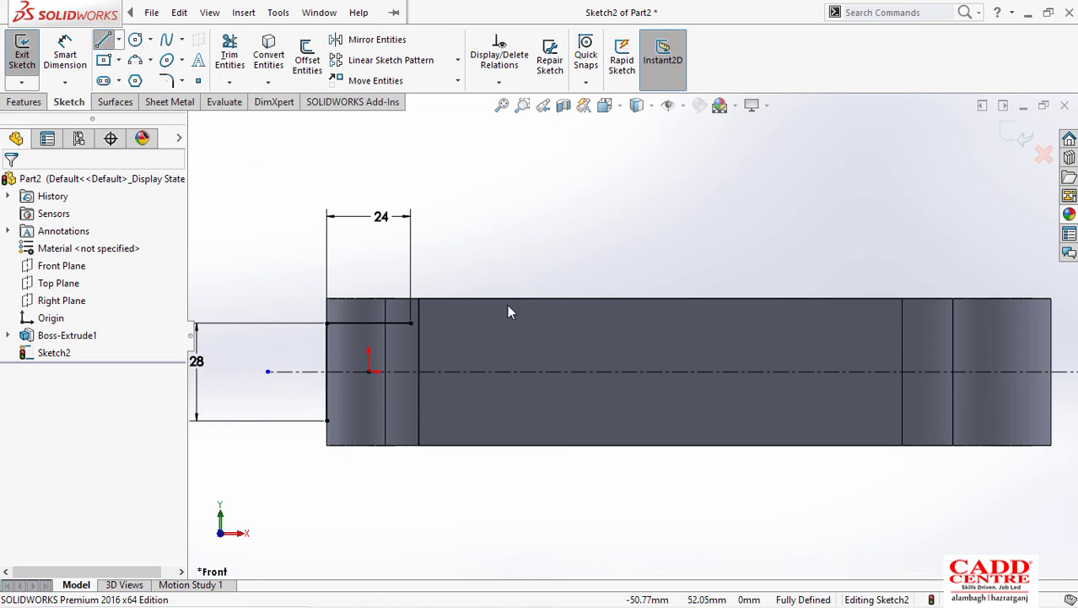
click(411, 323)
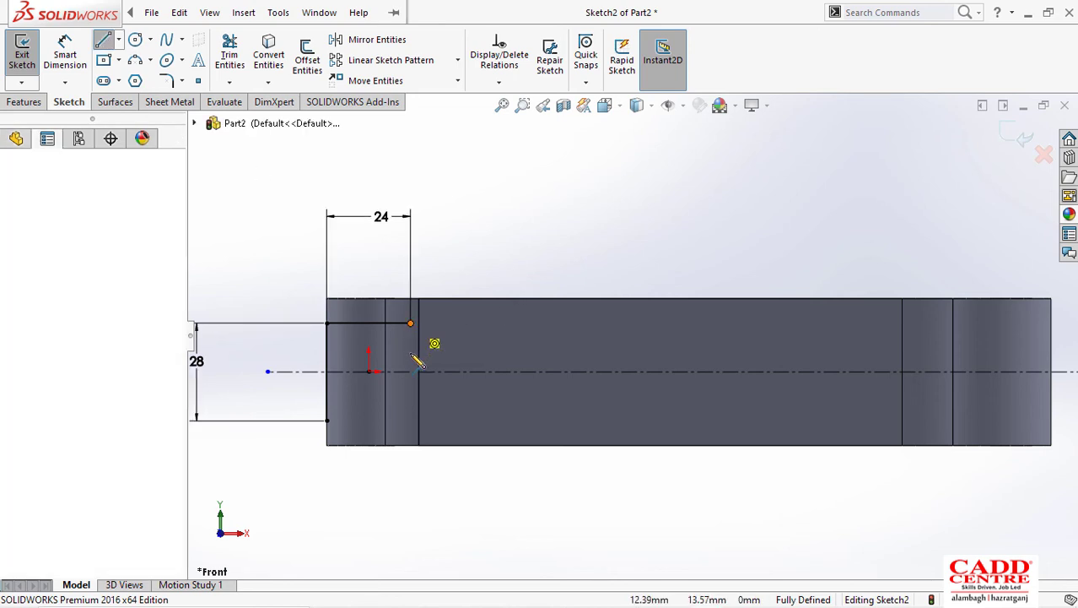
click(411, 353)
right_click(413, 354)
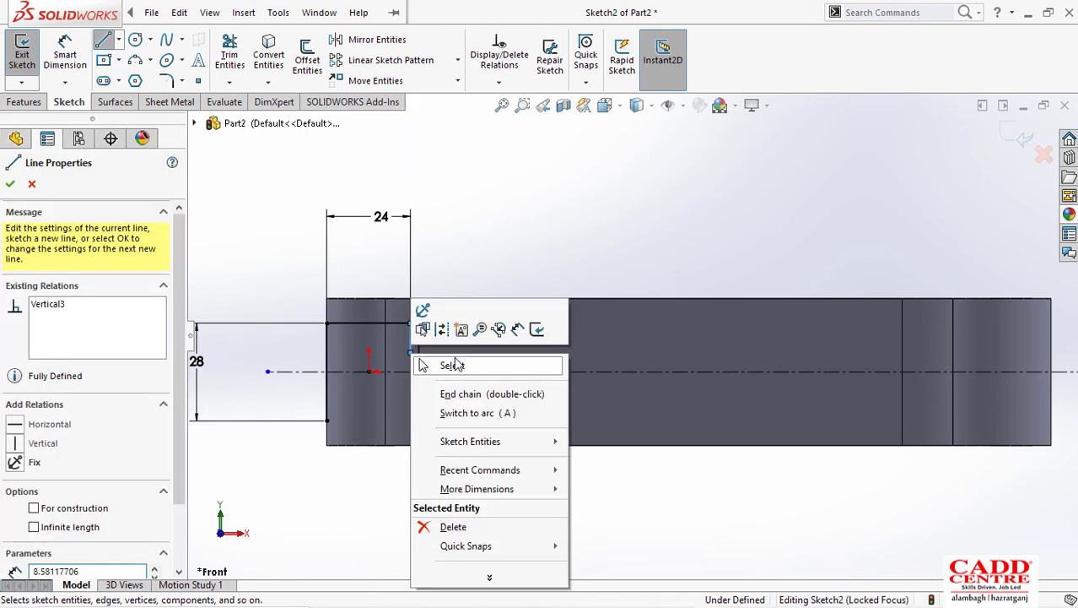
click(455, 364)
Step: Check the shank in Section A-A of the Photos drawing and, back in SOLIDWORKS, dimension the vertical line's lower endpoint 9 mm from the centerline
key(super+Tab)
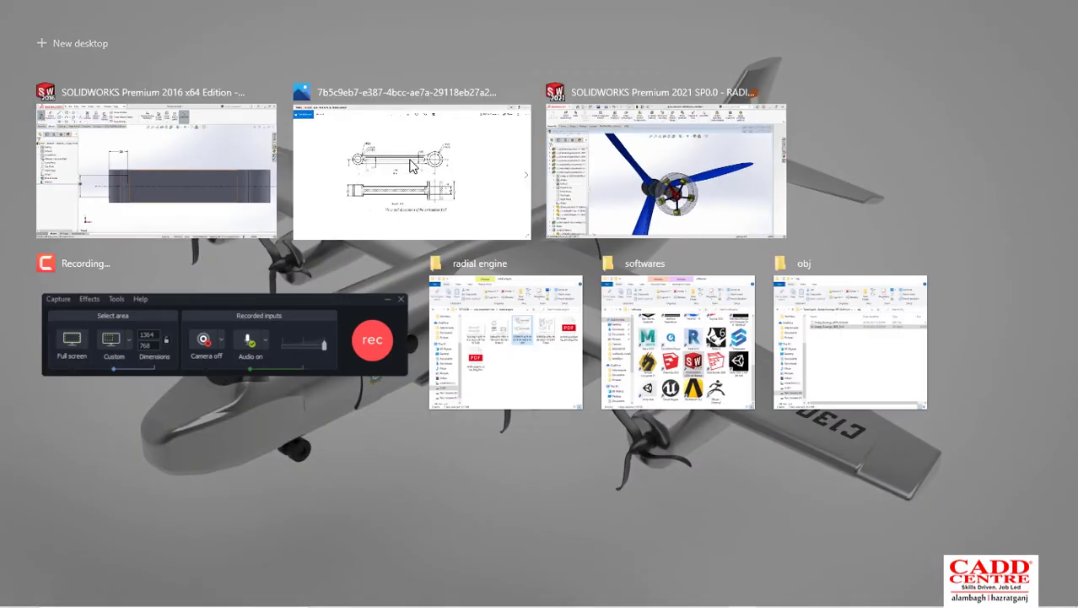
click(411, 167)
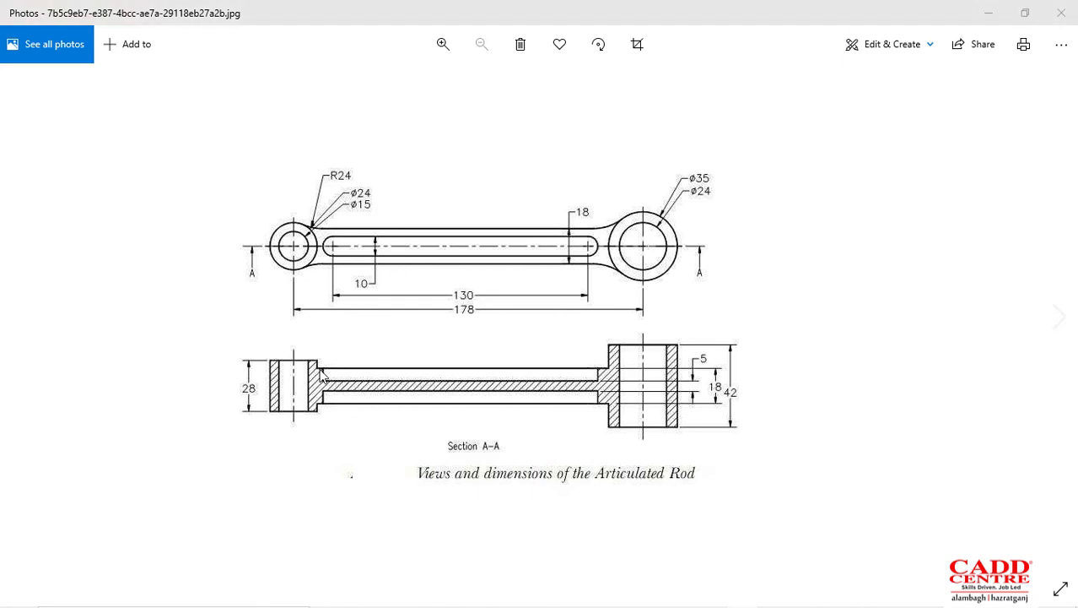
key(super+Tab)
click(405, 157)
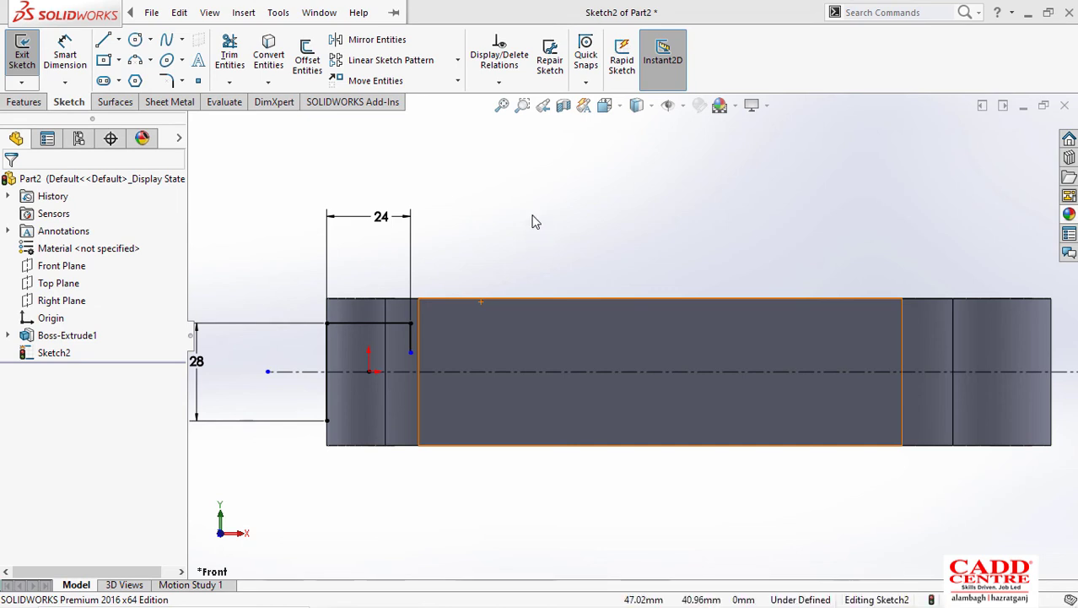
right_drag(531, 222, 532, 186)
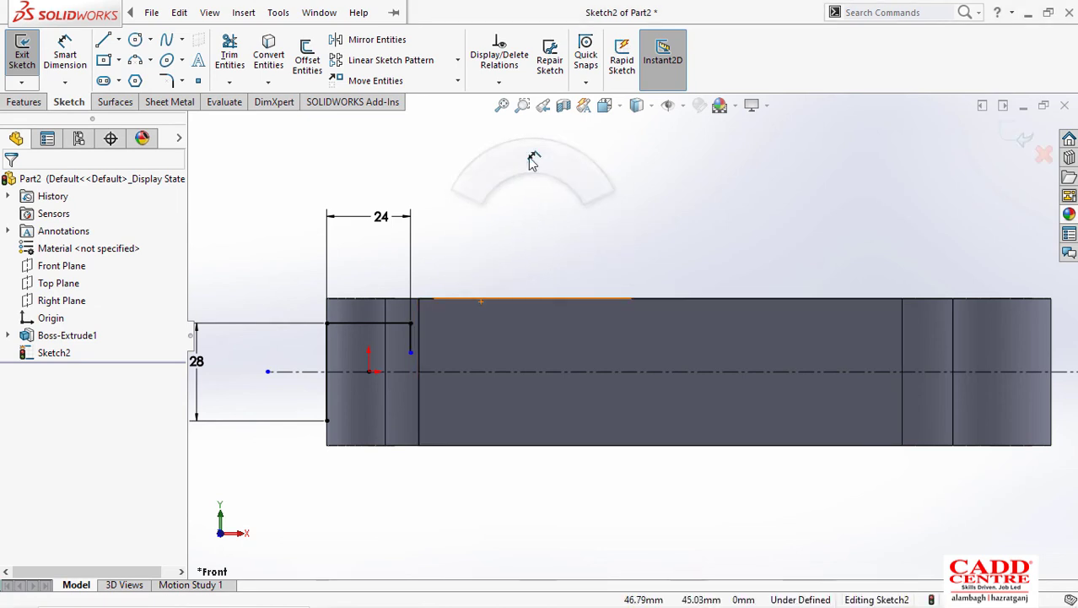
click(412, 371)
click(458, 363)
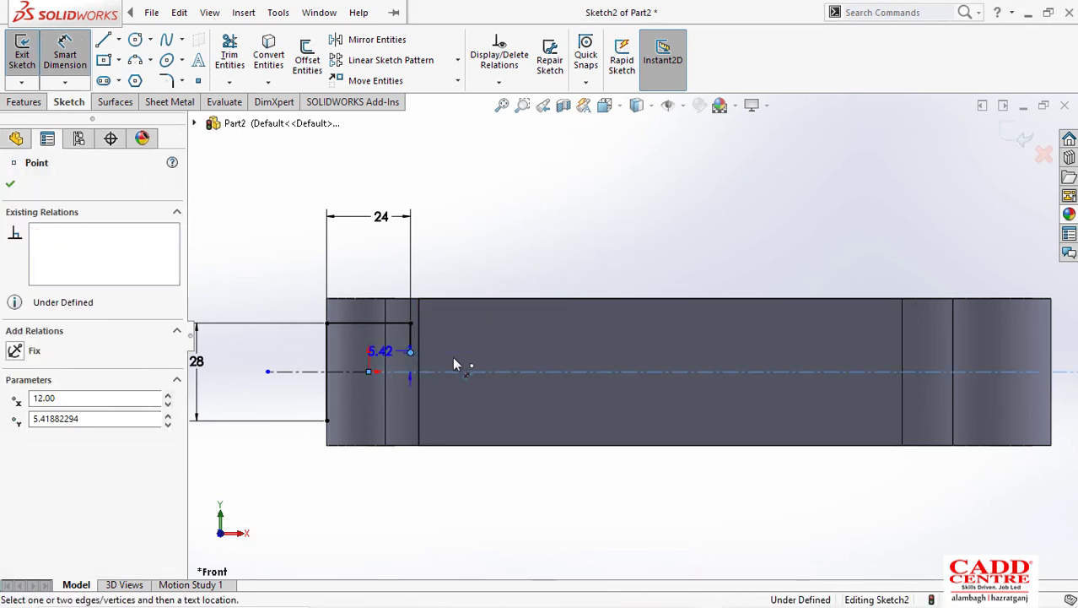
click(452, 361)
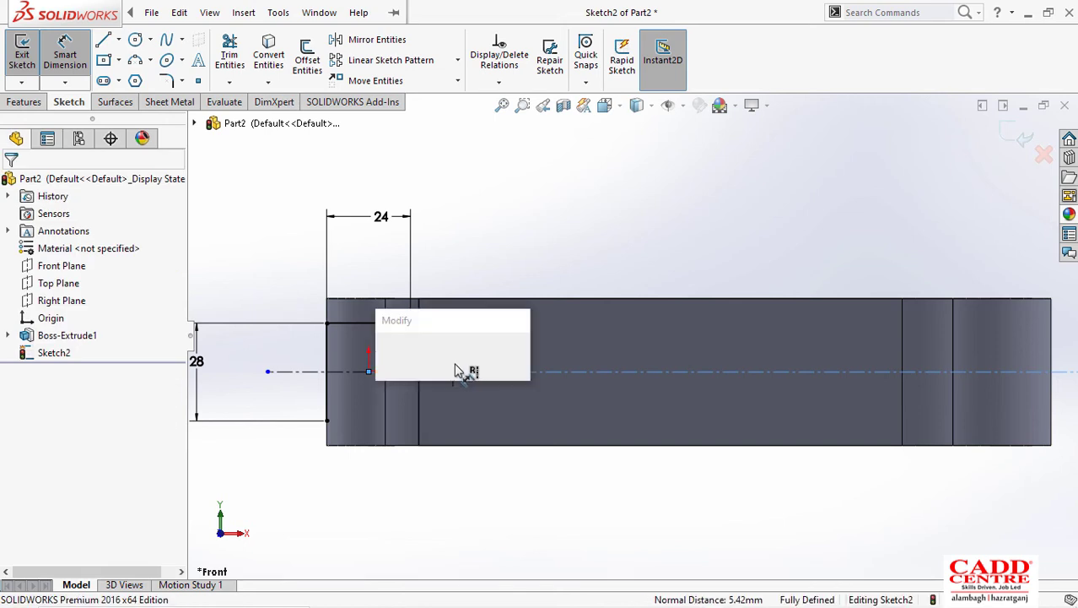
key(Return)
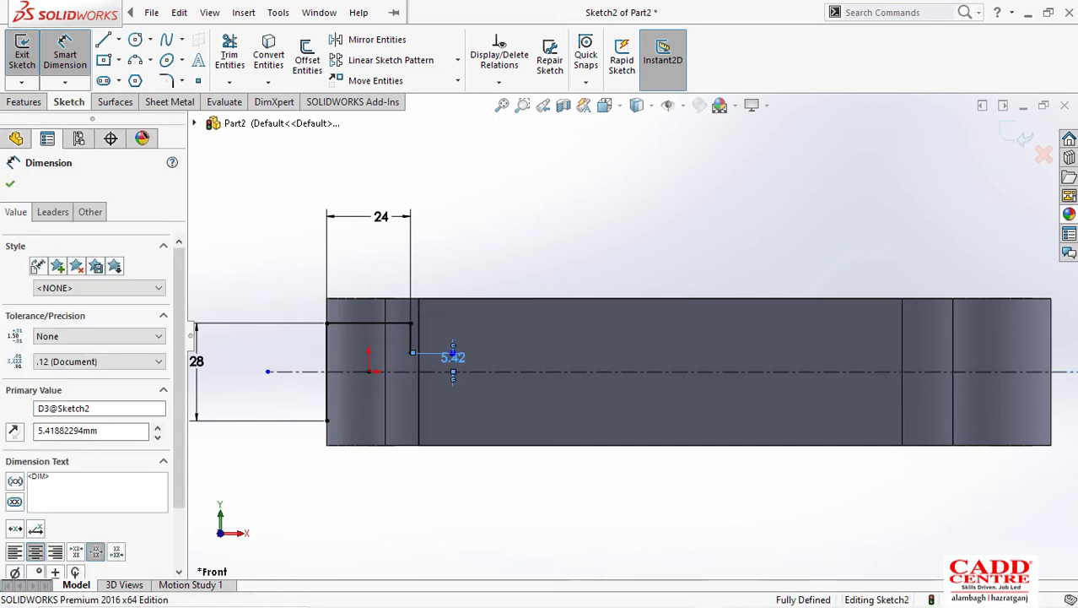
click(9, 185)
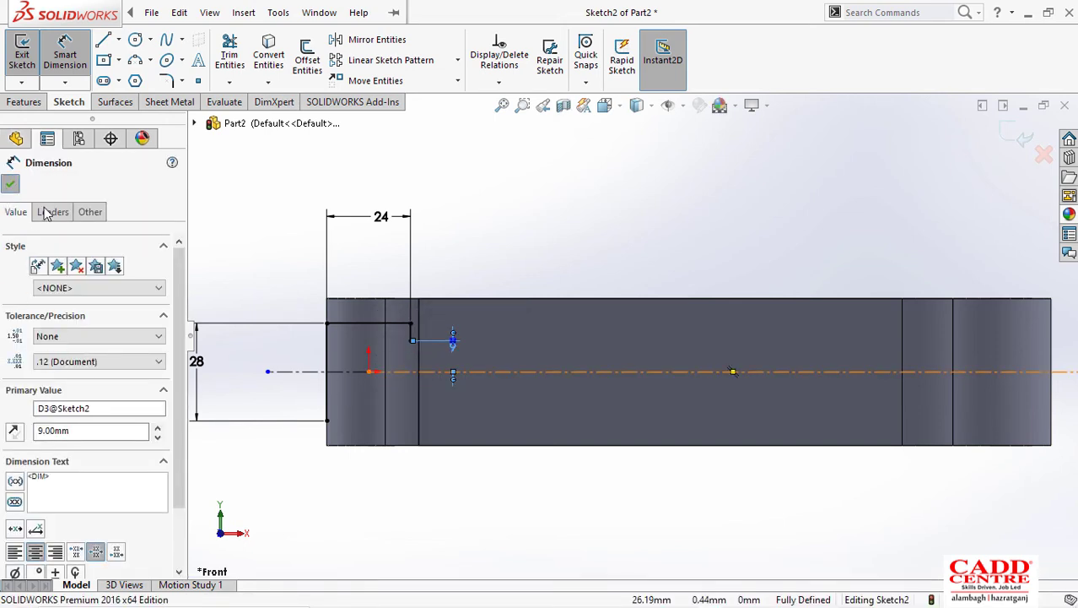
Step: Draw a horizontal line about 131 mm long from the short vertical line's lower endpoint along the shank toward the large end
scroll(253, 338, up, 1)
scroll(254, 337, up, 3)
scroll(664, 305, down, 1)
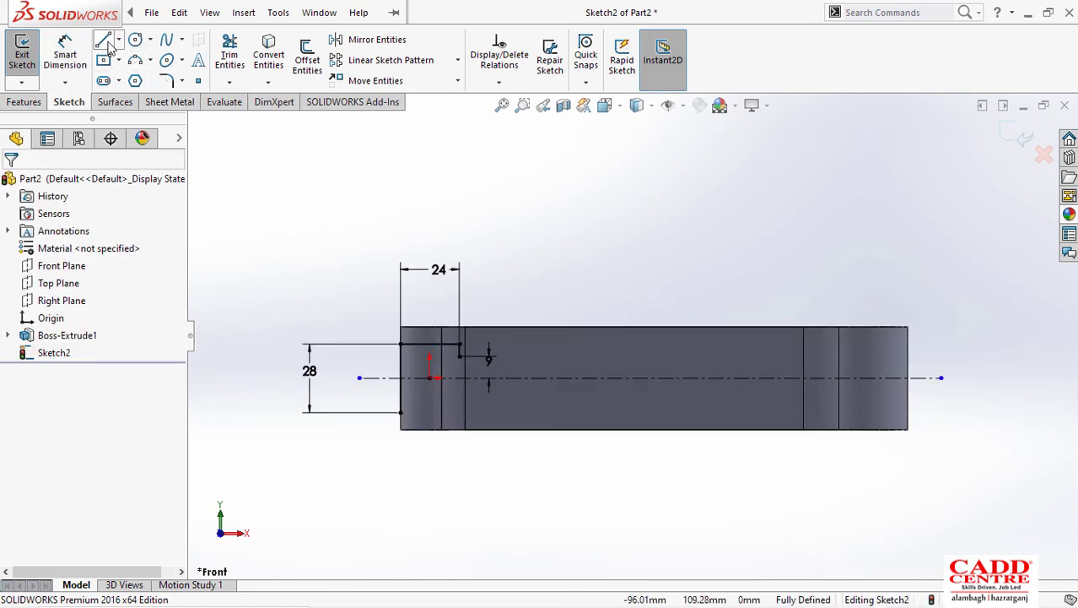
click(460, 356)
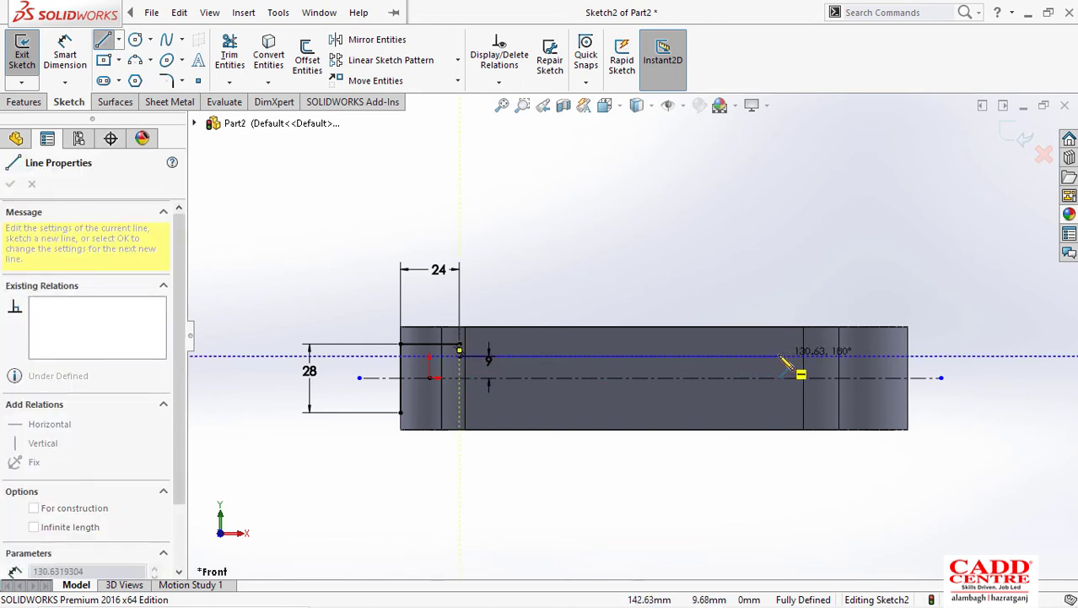
click(780, 356)
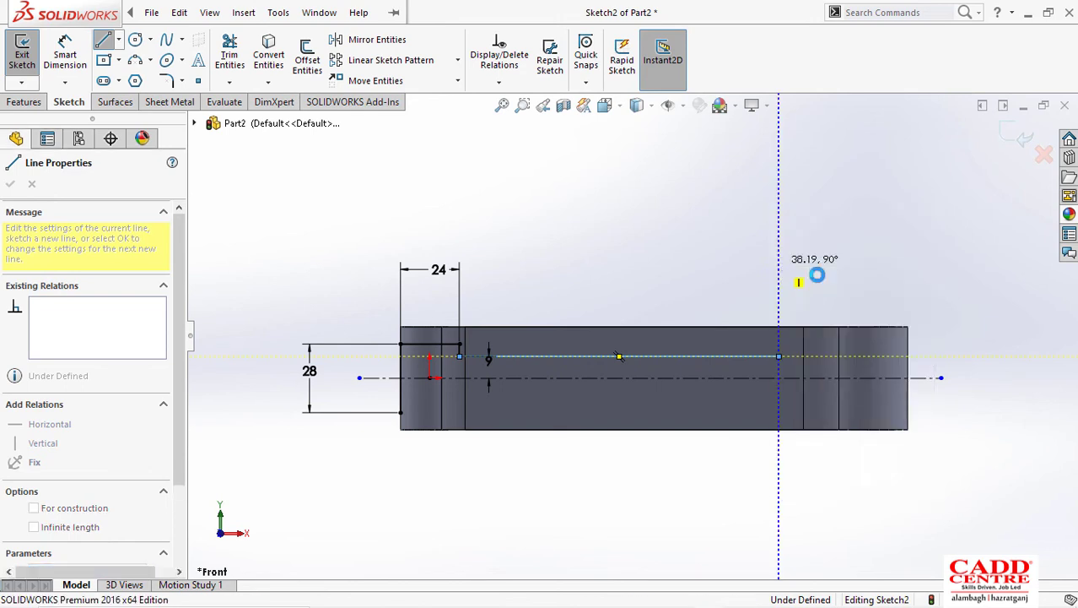
key(Escape)
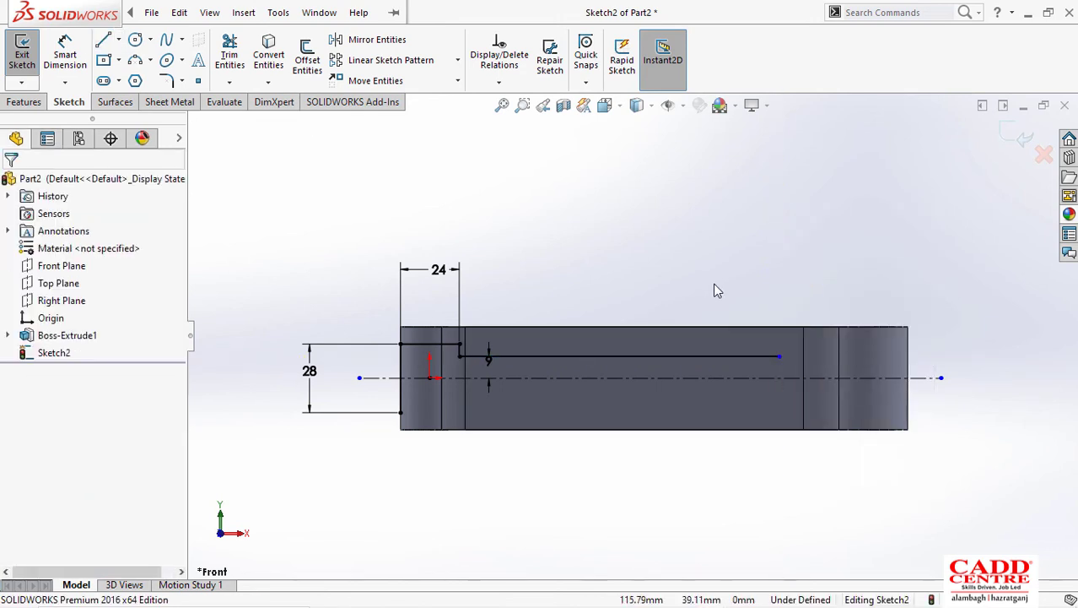
Step: Examine the large end's step to the shank in Section A-A of the Photos drawing and return to SOLIDWORKS
key(super+Tab)
click(413, 187)
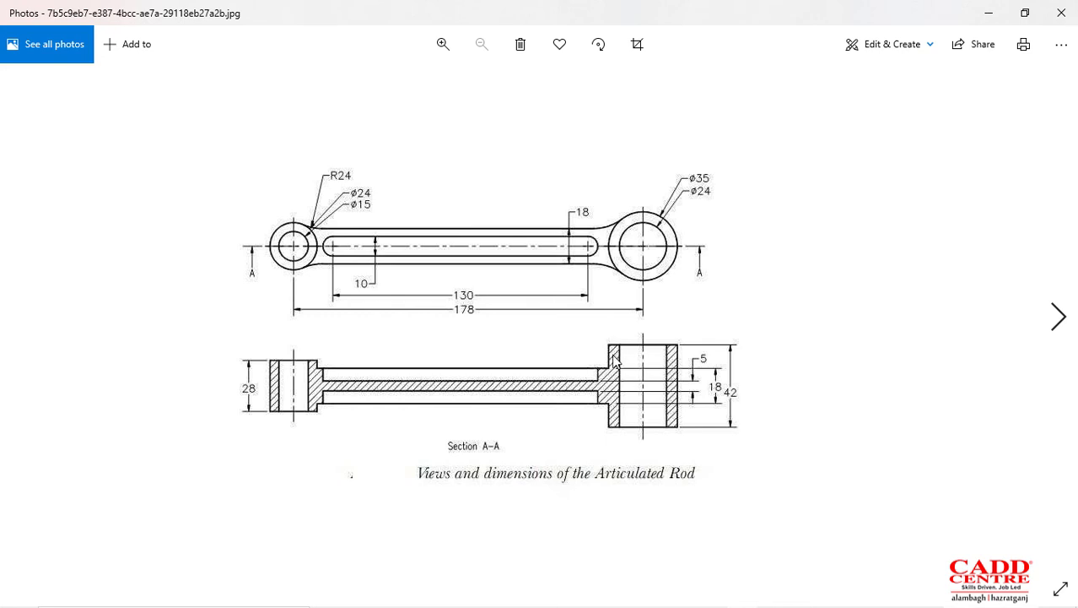
click(987, 13)
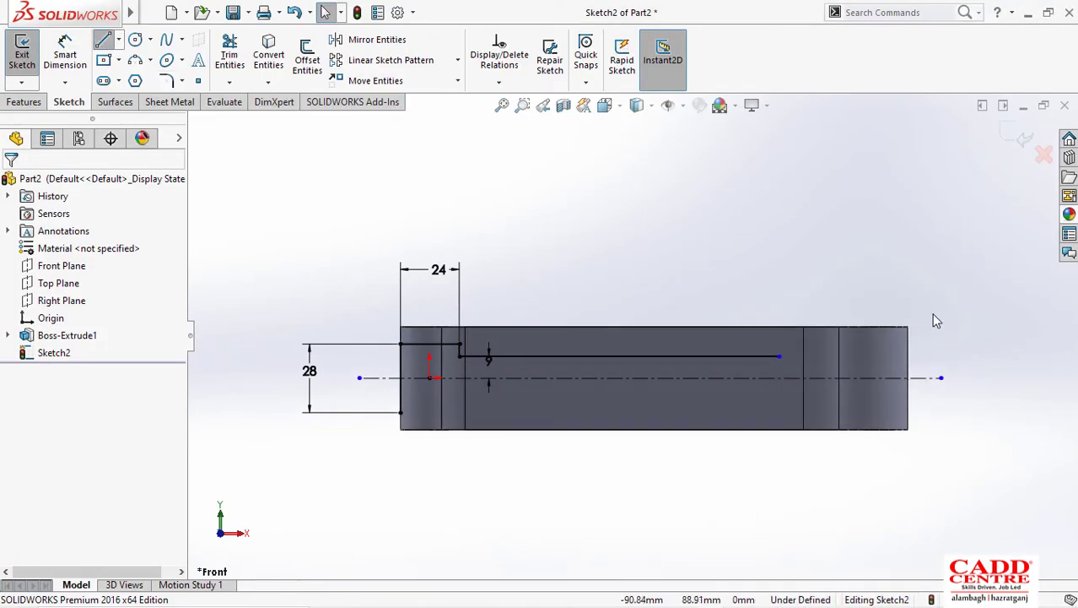
key(l)
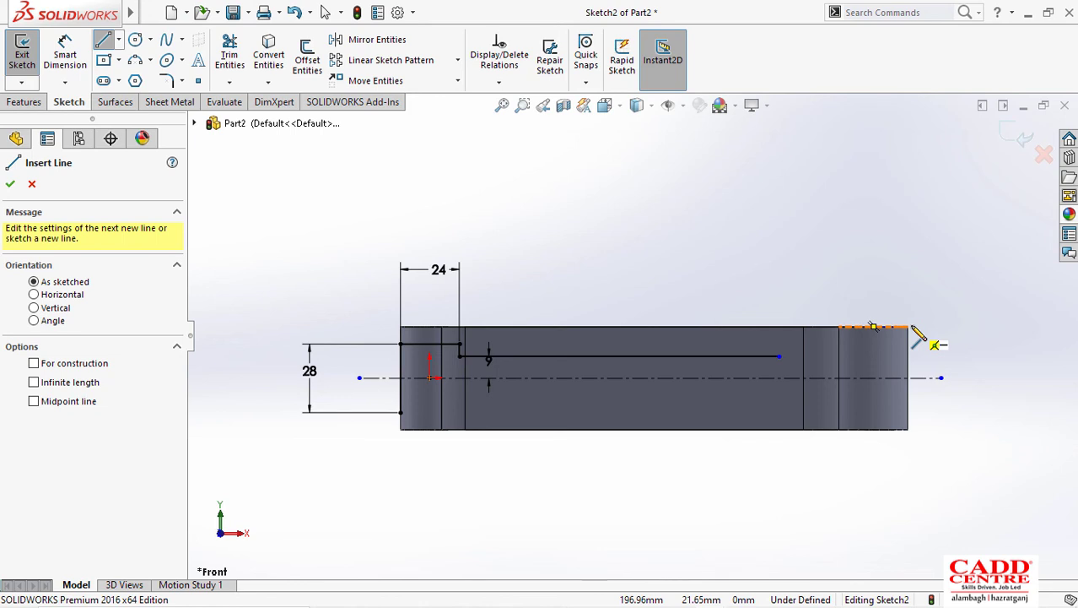
key(Escape)
click(873, 326)
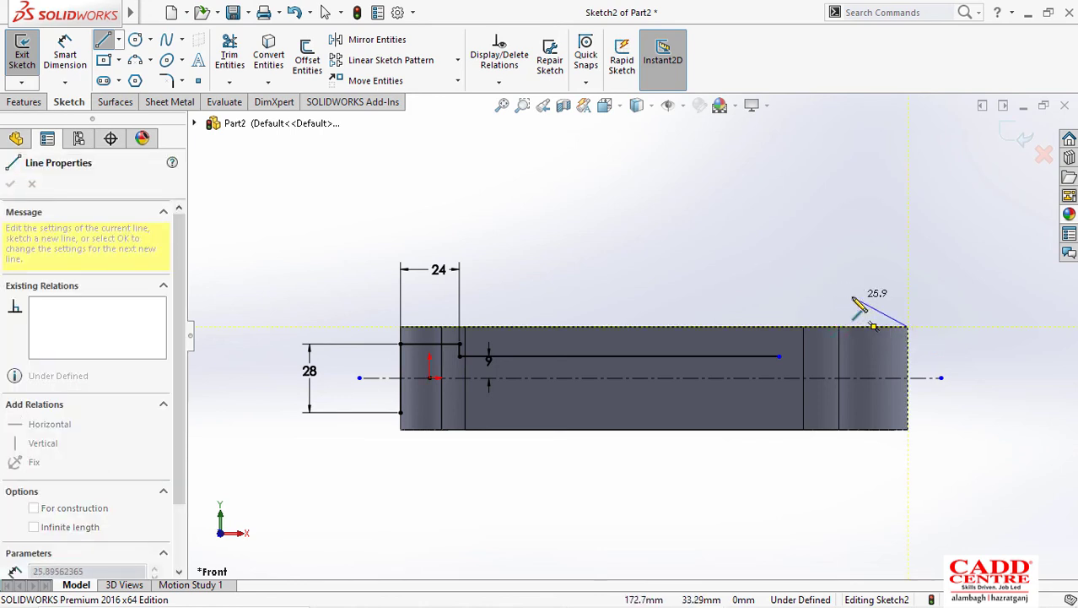
key(Escape)
Step: Using Point Snap, draw a horizontal line about 46 mm long from the large end's upper outer corner along the body's top edge
scroll(925, 325, down, 5)
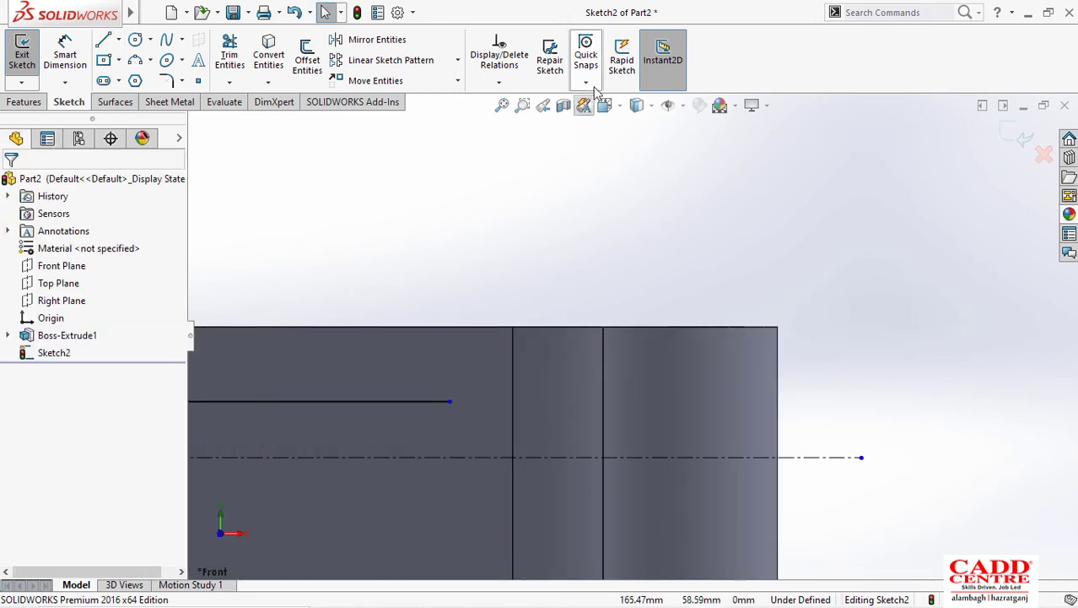
click(497, 85)
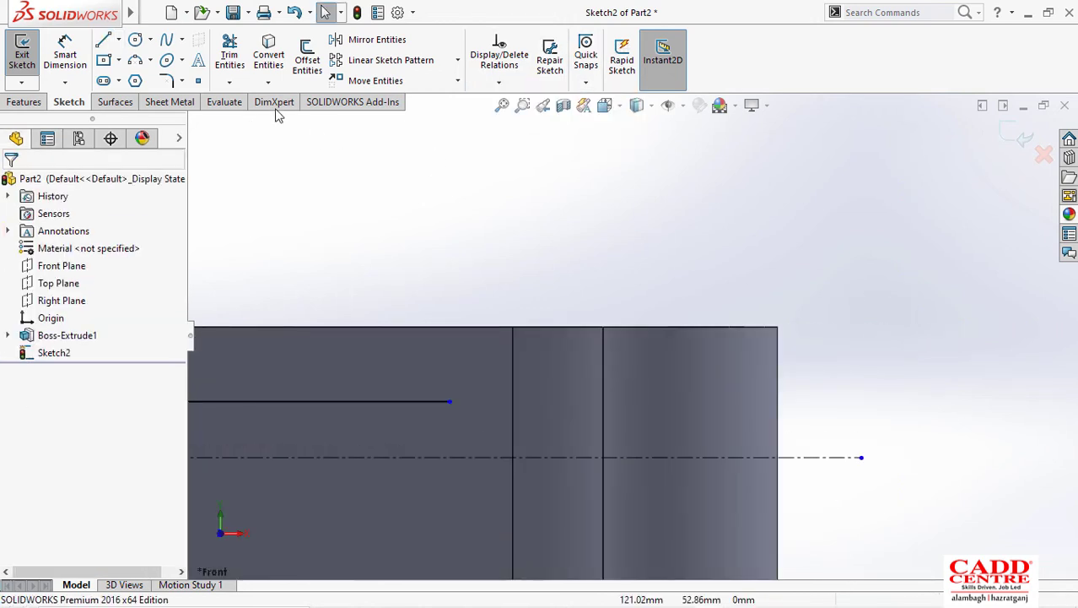
click(587, 76)
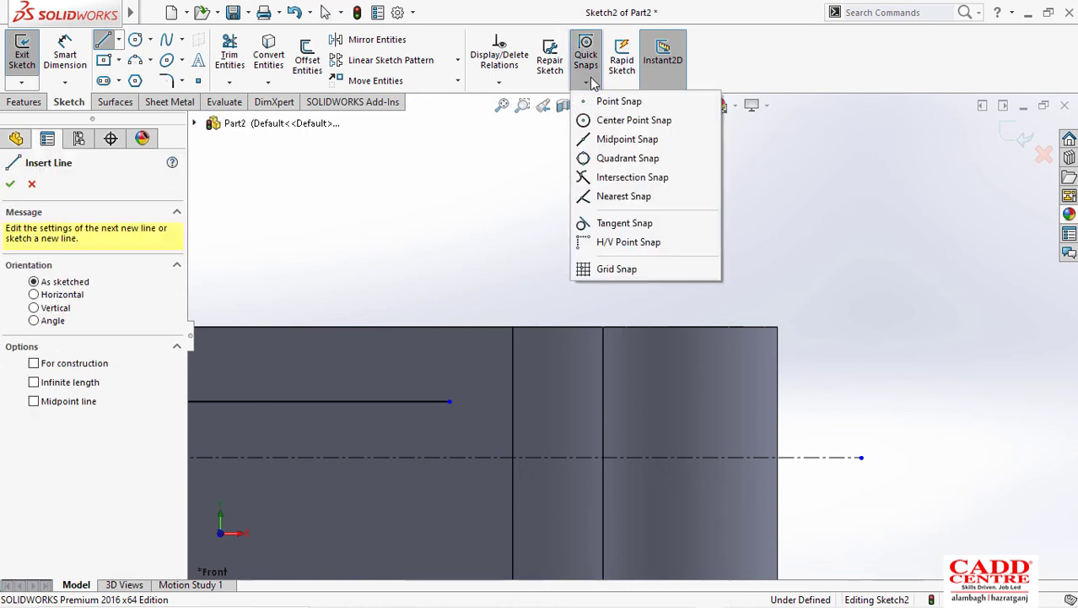
click(638, 106)
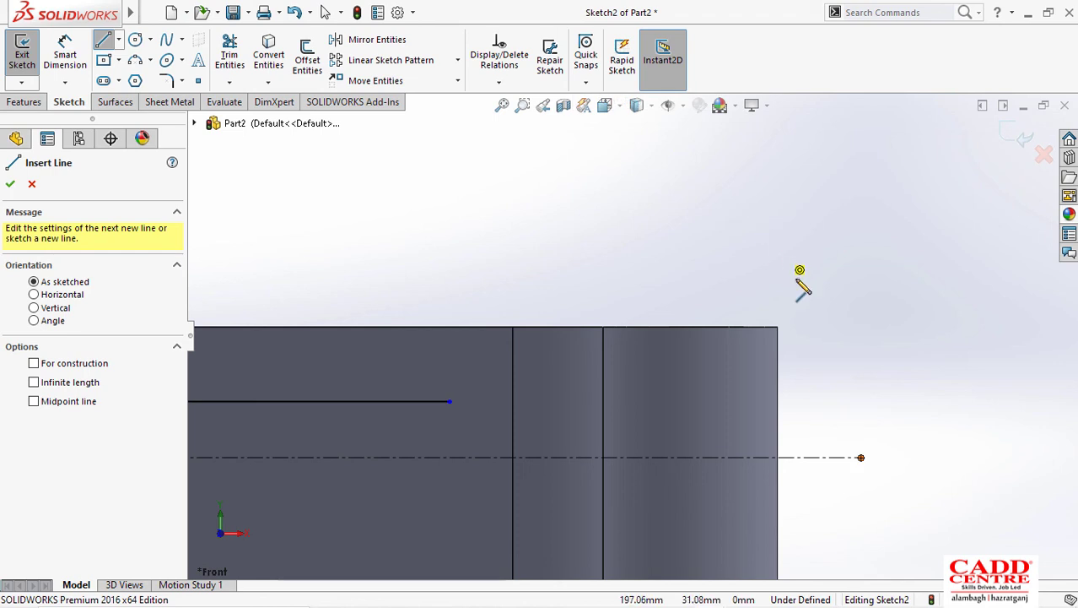
click(777, 328)
scroll(655, 280, up, 2)
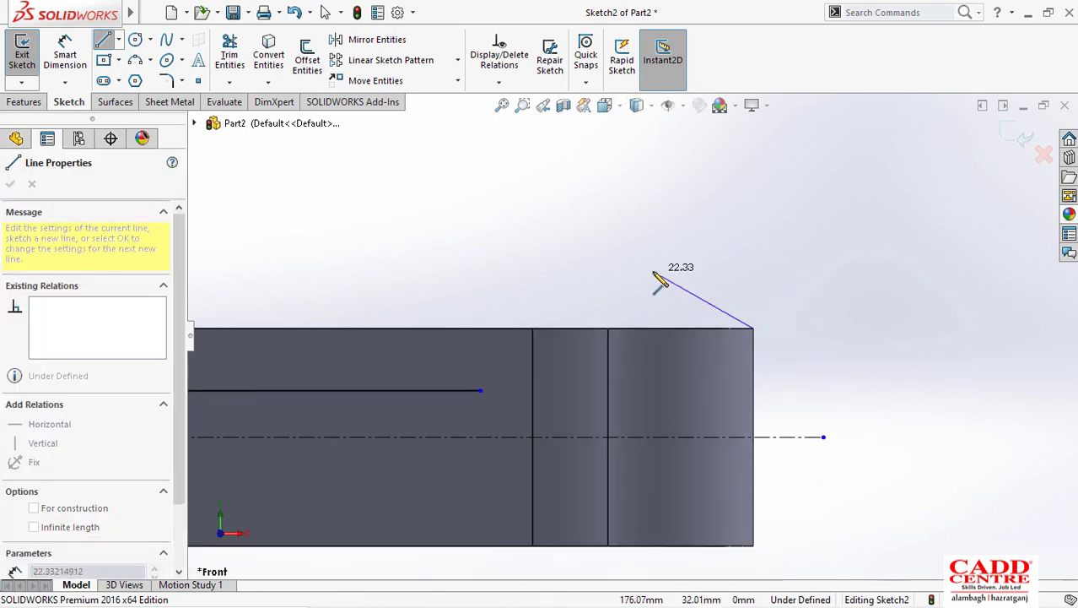
click(519, 329)
right_click(526, 281)
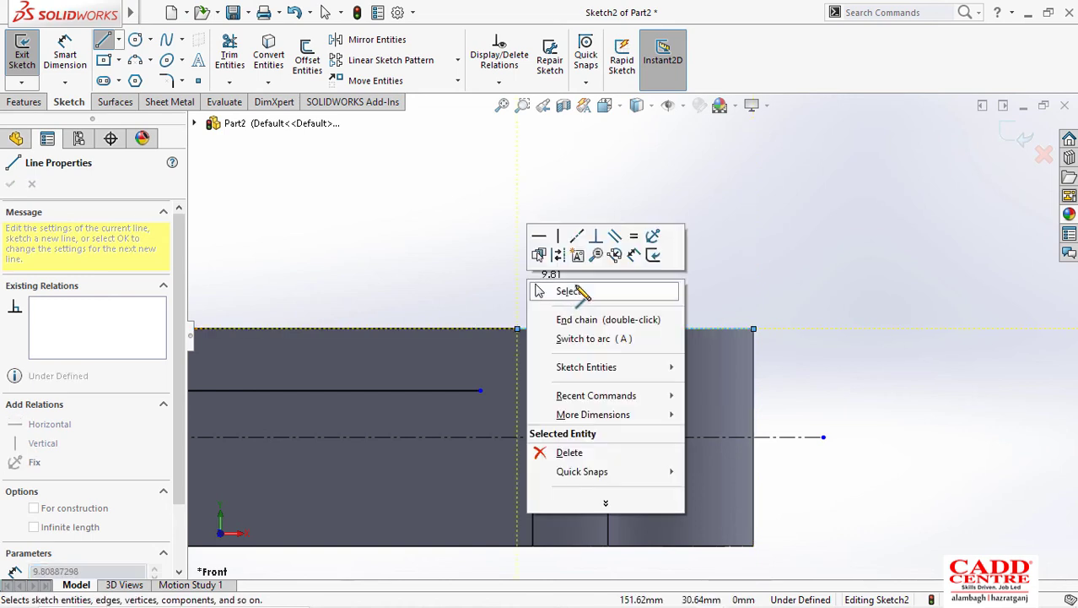
click(625, 248)
Step: Check the large end's diameter in the Photos drawing and, back in SOLIDWORKS, dimension the large end's horizontal top line to 35 mm
key(super+Tab)
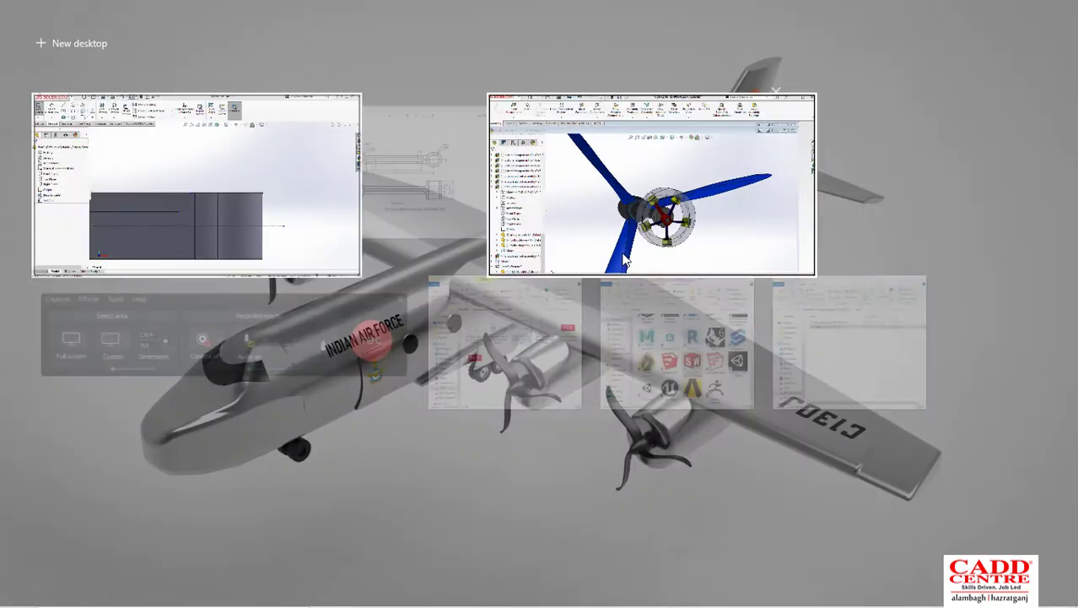
click(465, 187)
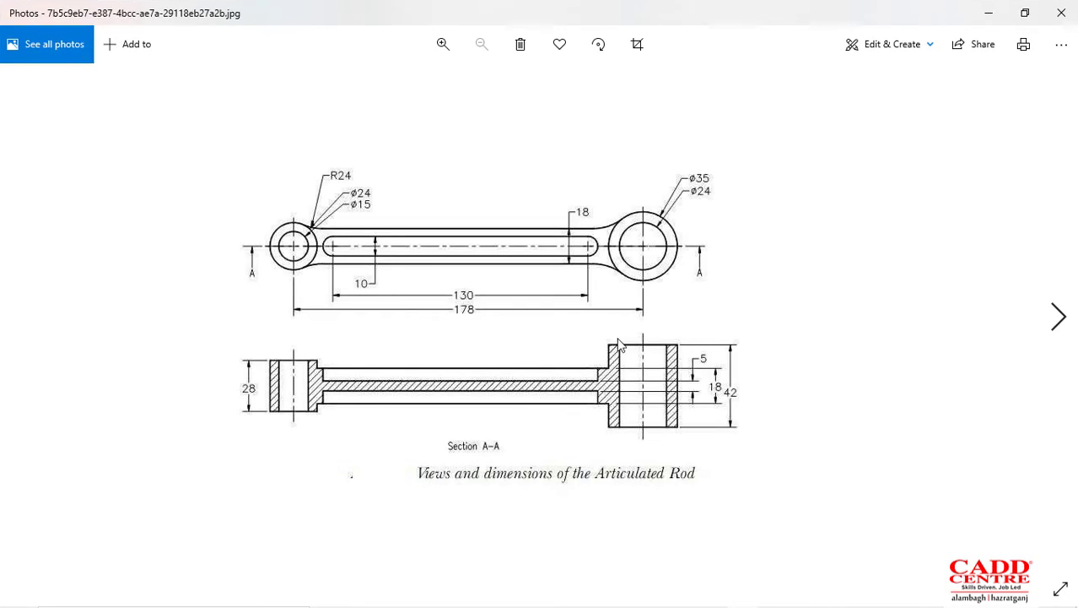
key(super+Tab)
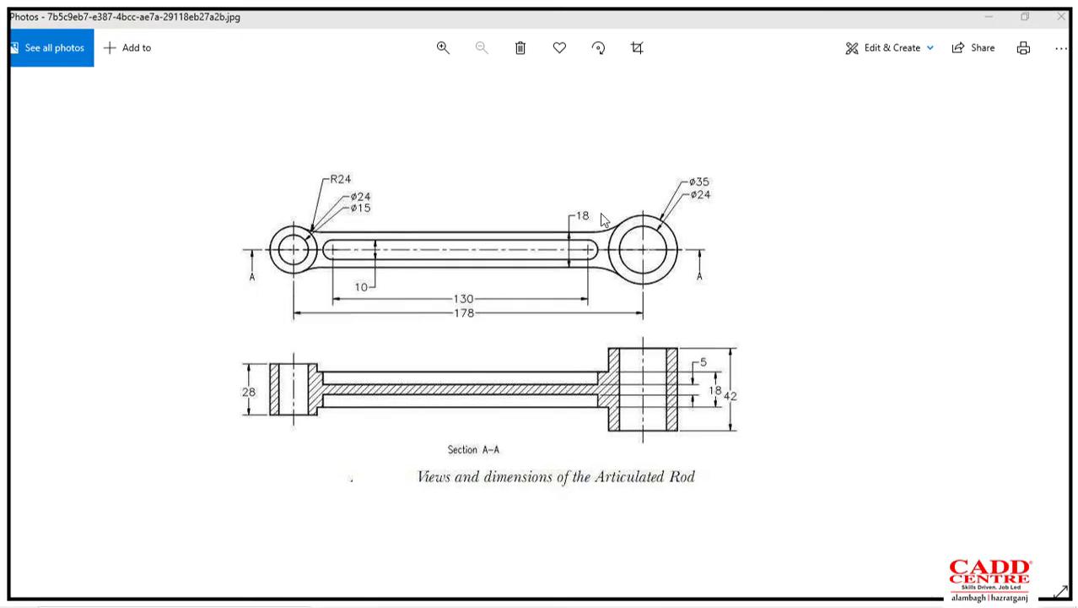
click(367, 129)
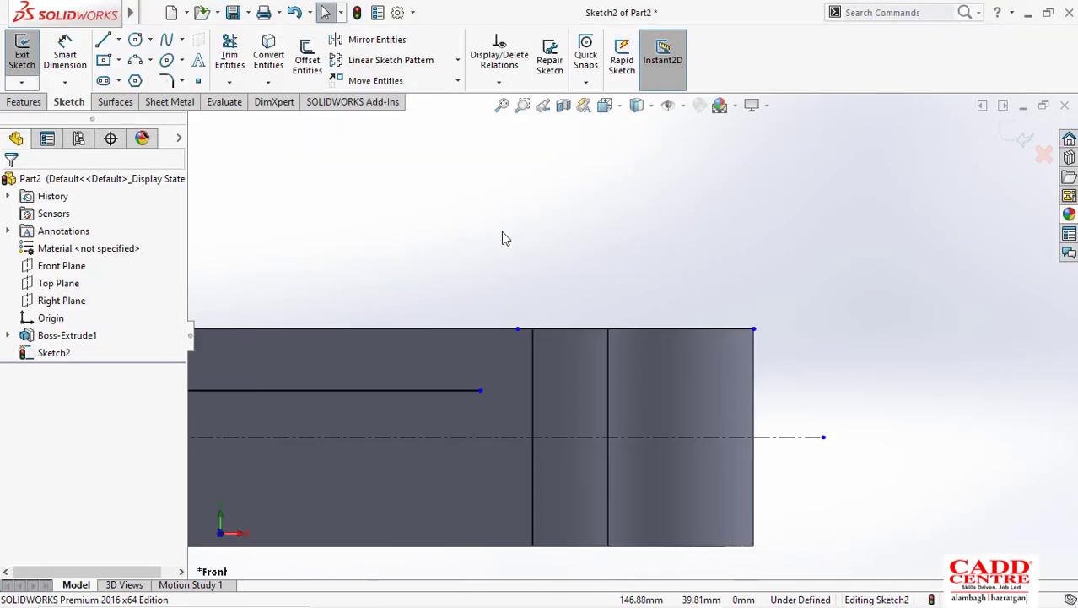
right_drag(502, 211, 502, 149)
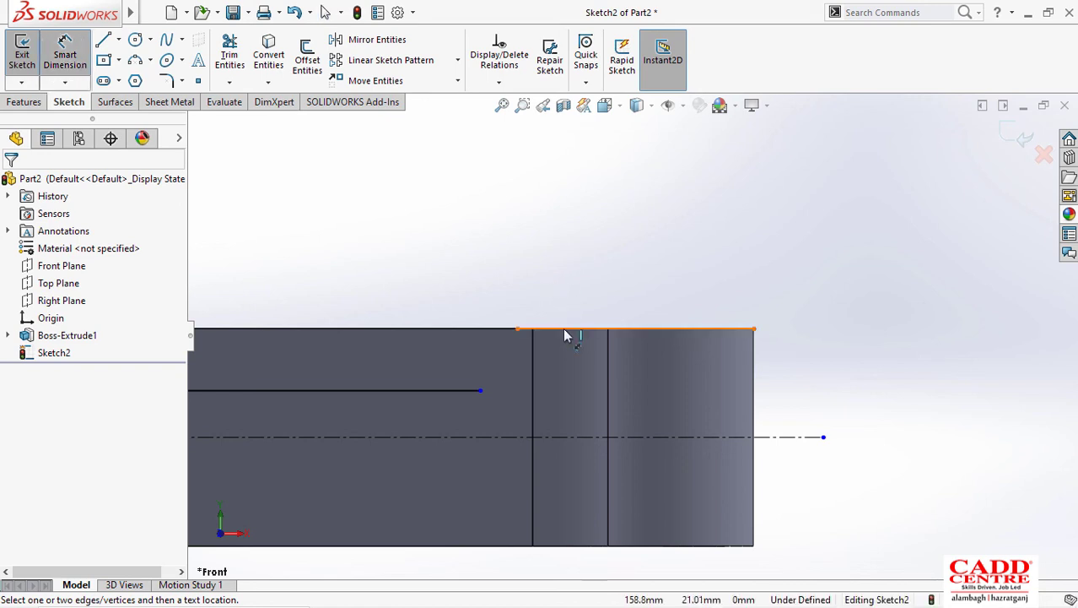
click(566, 335)
click(572, 278)
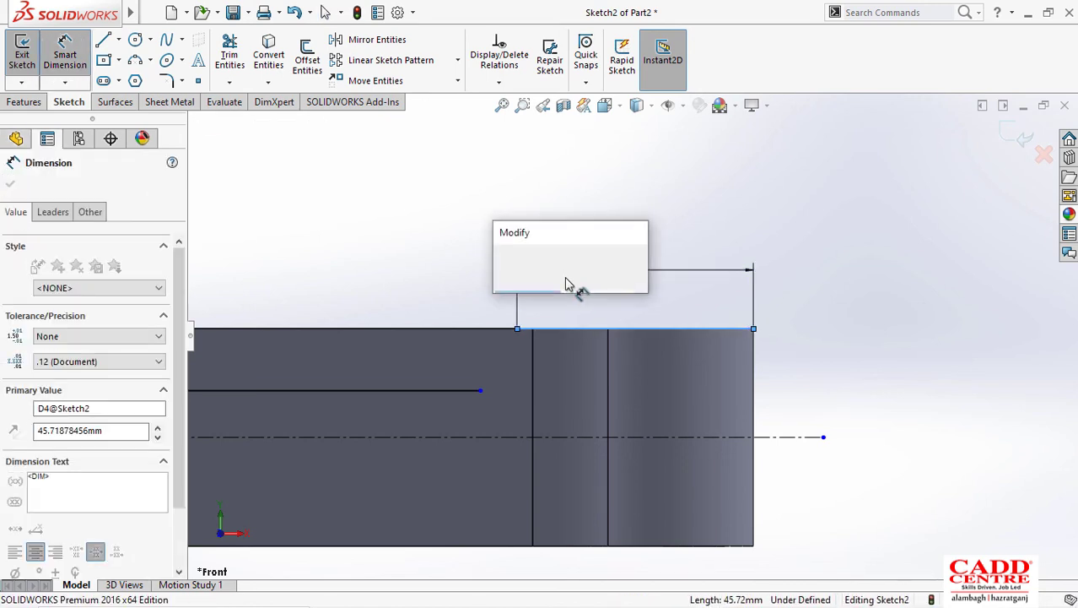
key(Return)
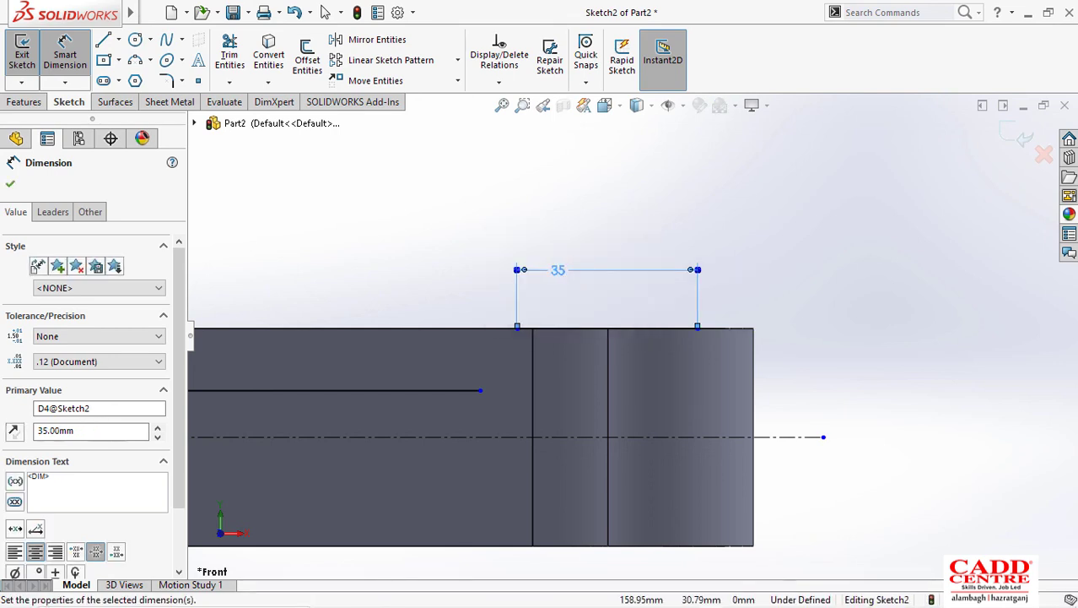
scroll(632, 334, up, 2)
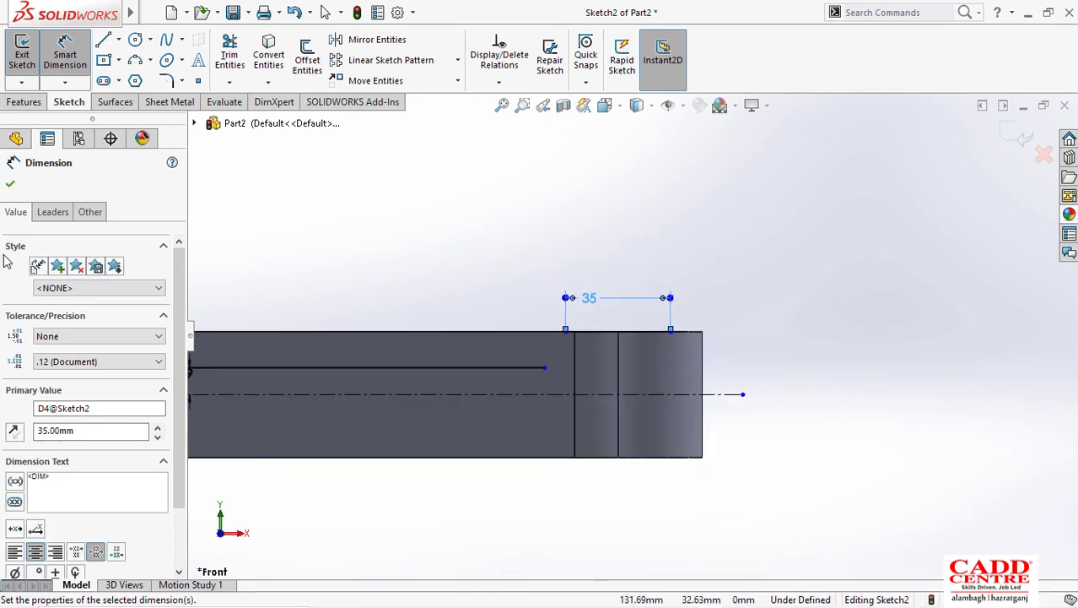
Step: Convert the large end's vertical outer edge into a sketch line and set it for construction
click(9, 185)
scroll(634, 329, down, 3)
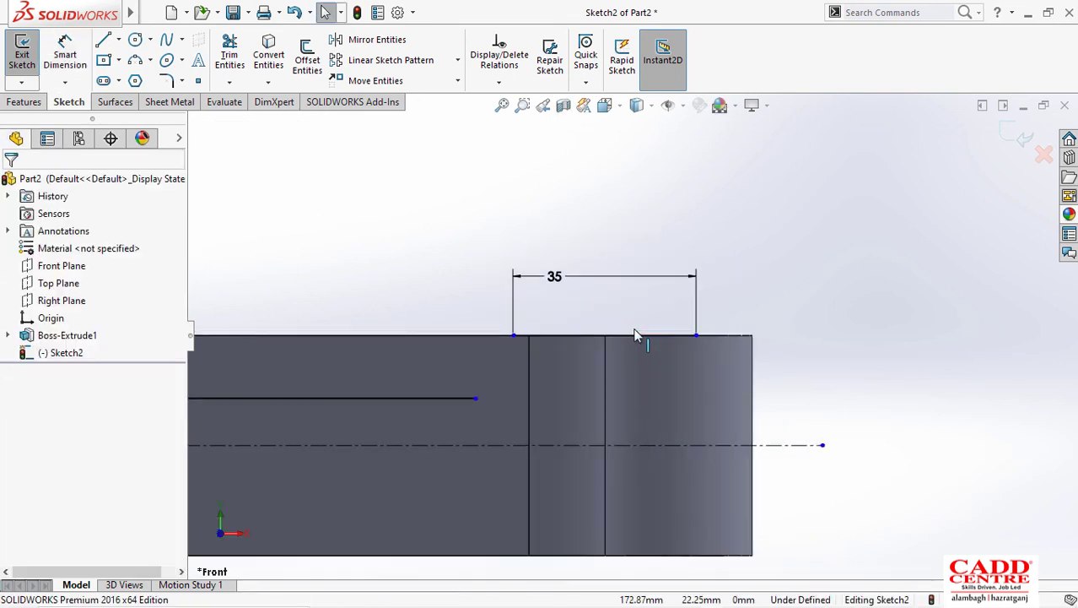
click(752, 365)
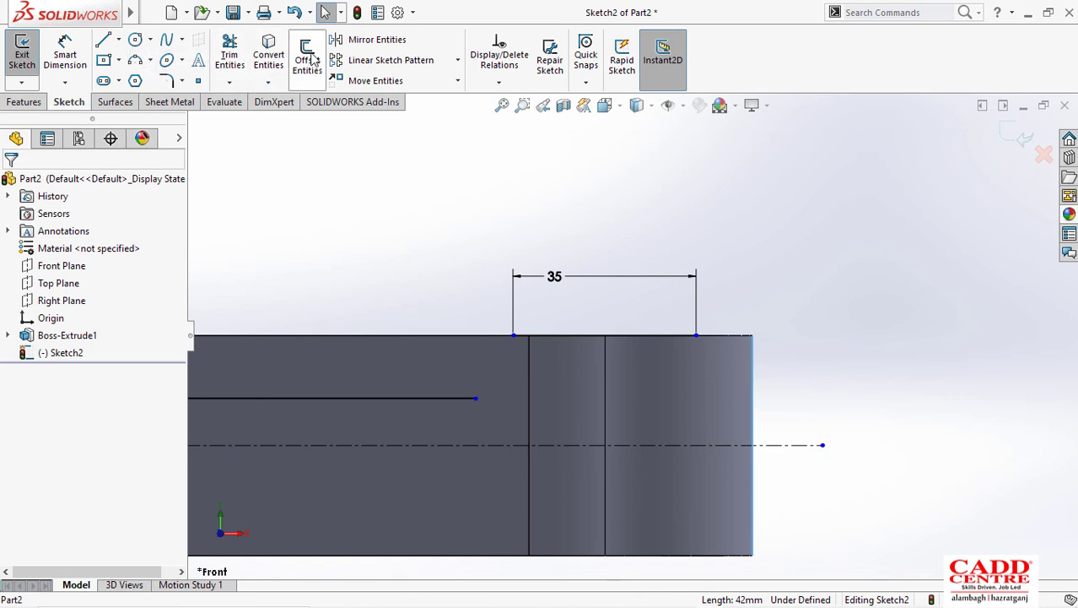
click(346, 266)
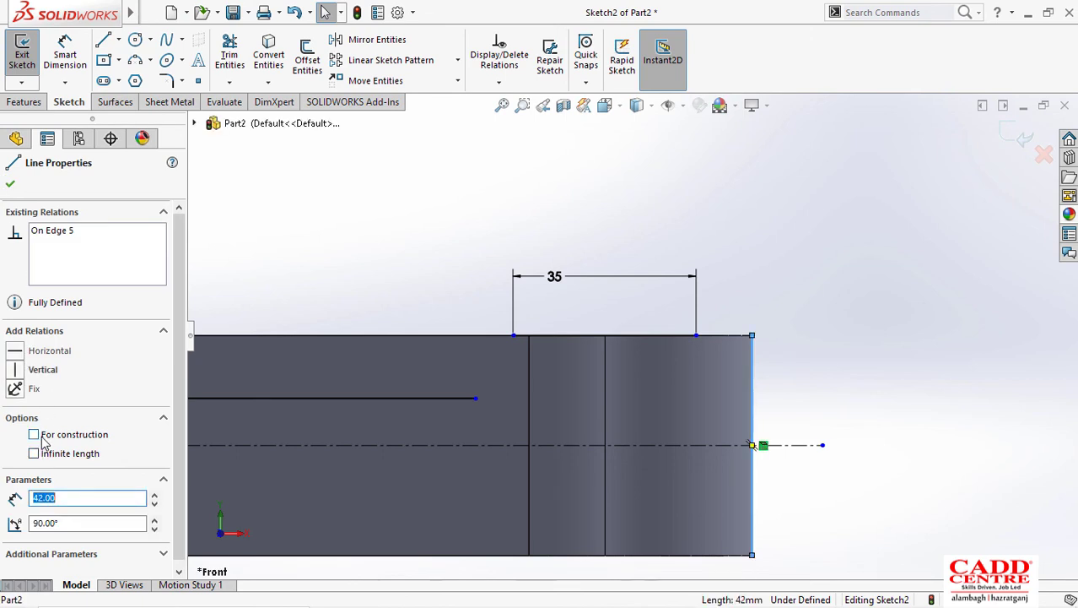
click(42, 438)
click(10, 186)
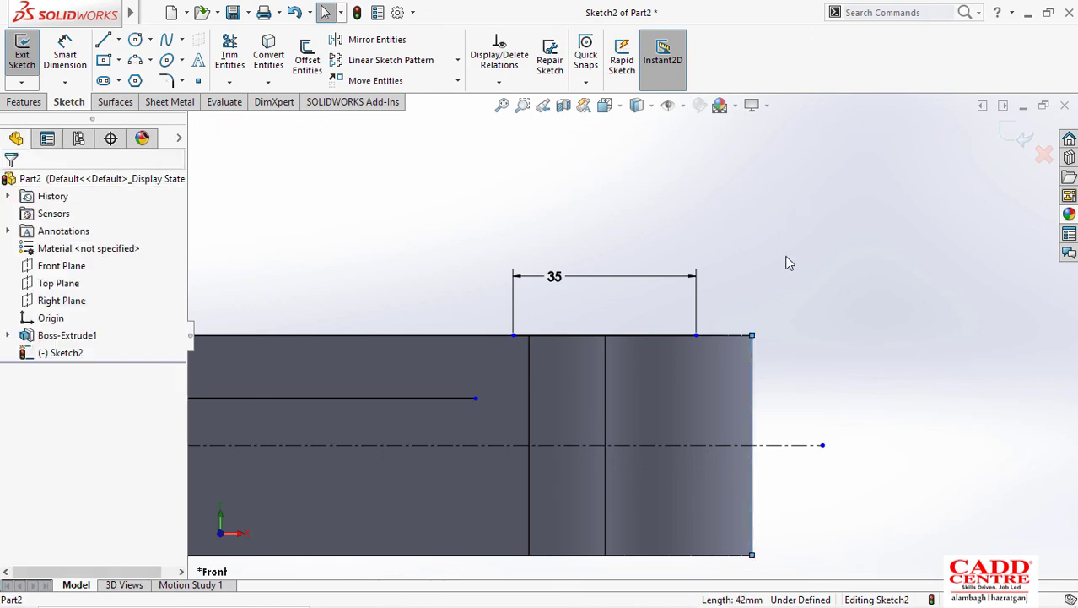
Step: Merge the outer endpoint of the large end's 35 mm top line with the upper endpoint of the vertical construction line
ctrl+click(696, 335)
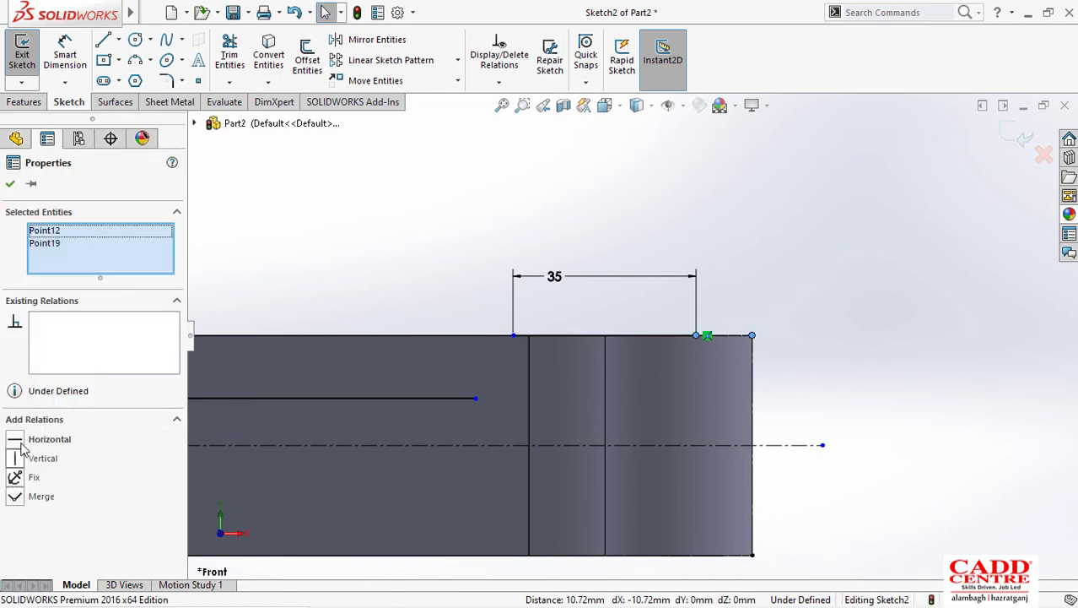
click(15, 497)
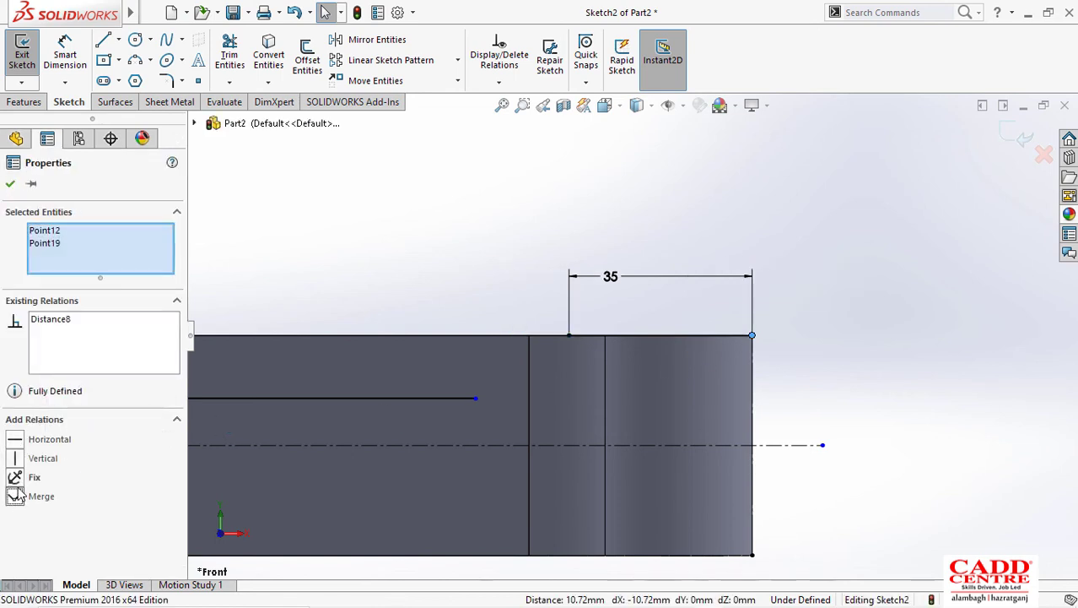
click(10, 186)
Step: Draw a vertical line about 12 mm down from the 35 mm line's inner endpoint, continuing horizontally about 18 mm to the shank line's endpoint
key(z)
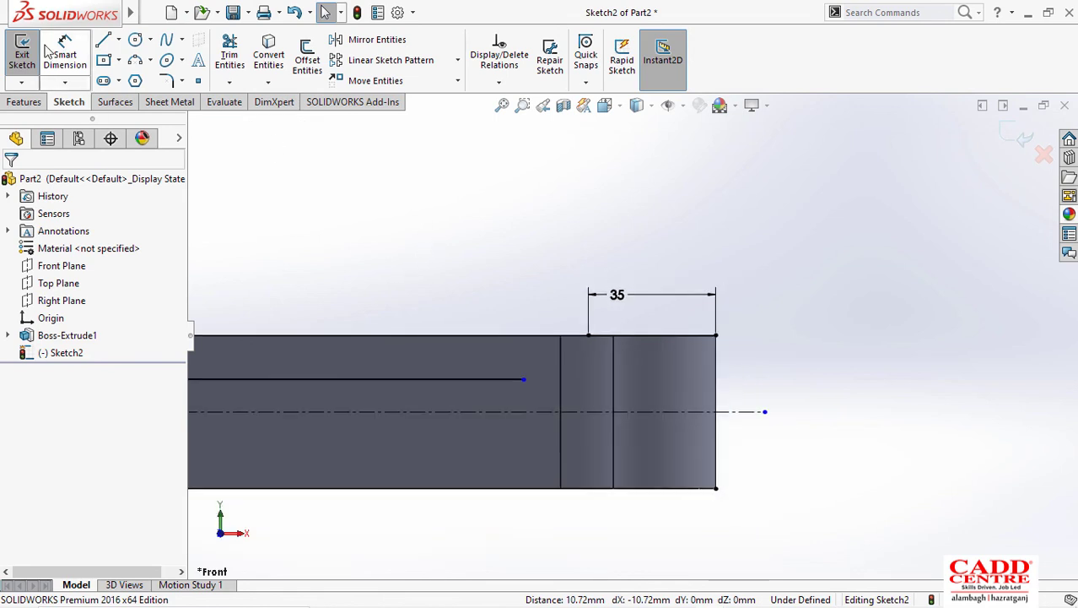
click(588, 335)
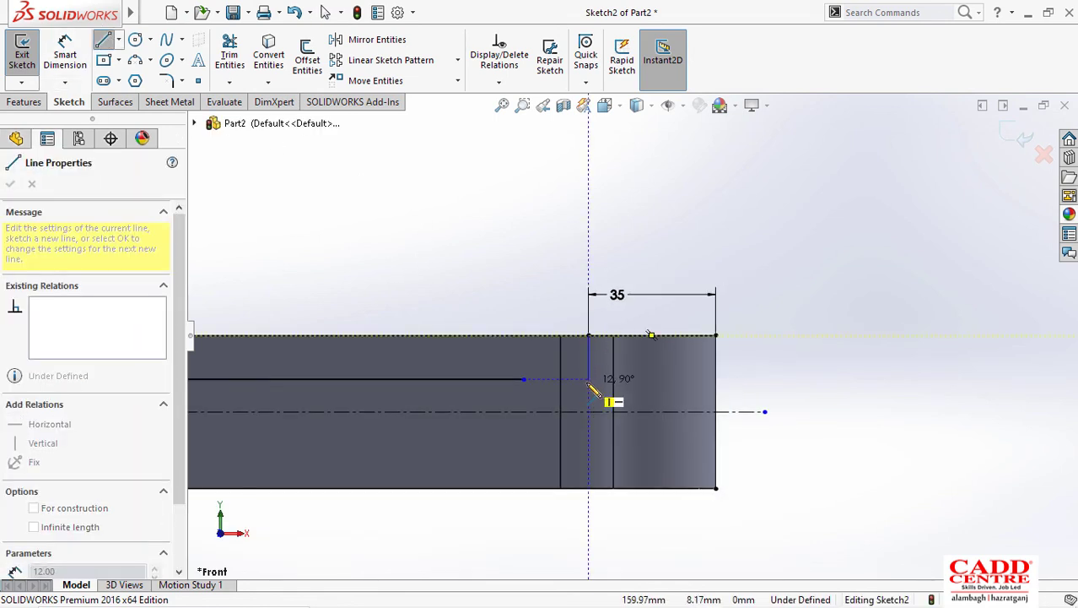
click(589, 380)
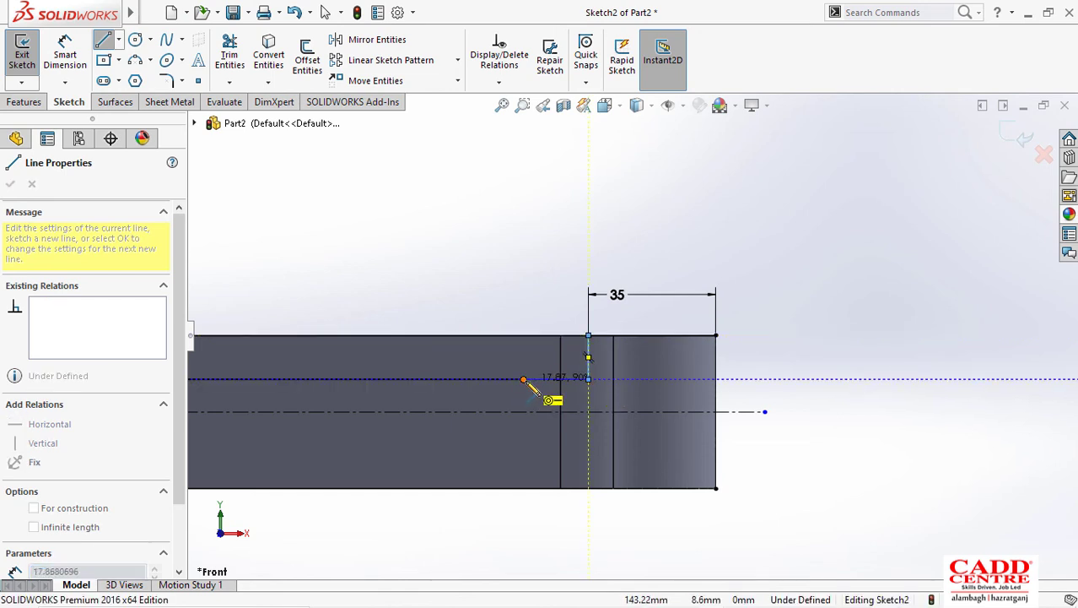
double_click(524, 380)
key(Escape)
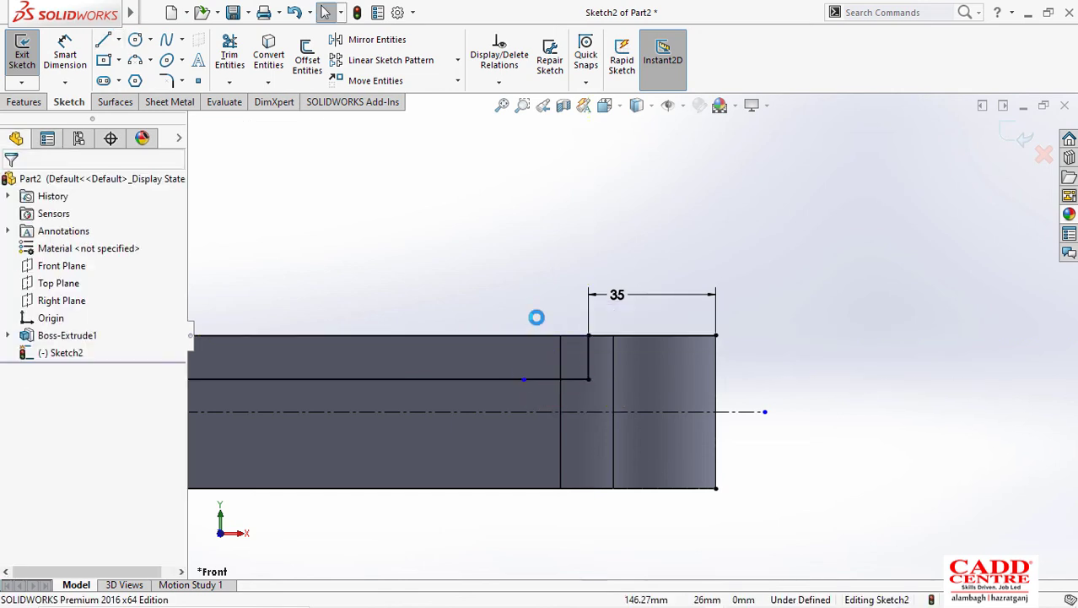
Step: Check the articulated rod's Section A-A in the Photos drawing and return to SOLIDWORKS
key(super+Tab)
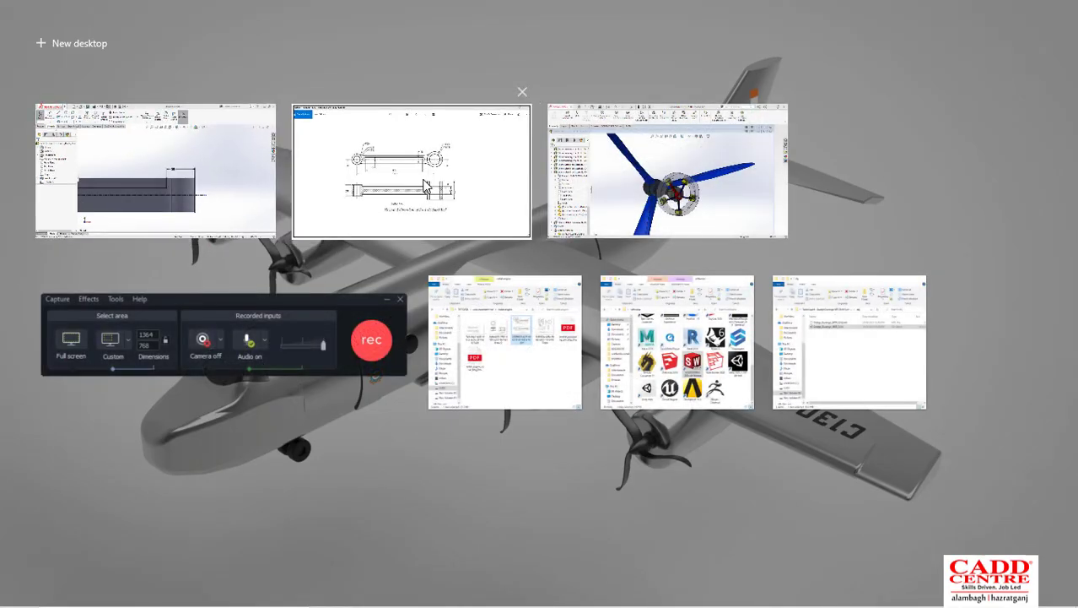
click(424, 186)
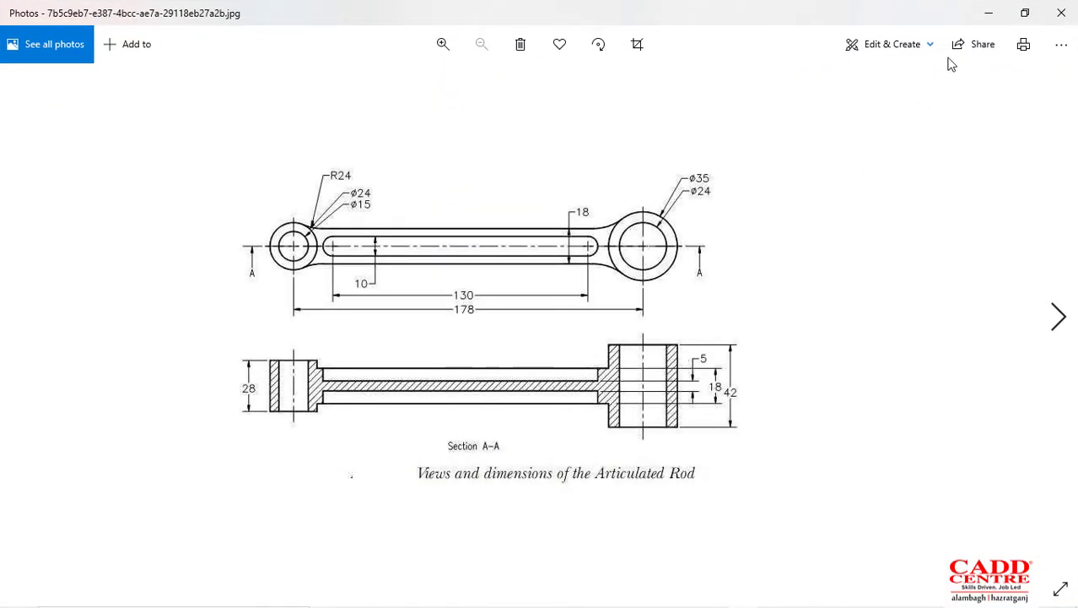
click(989, 13)
Step: Trim away the part of the small end's vertical outer line that lies below the centerline
scroll(582, 308, up, 3)
scroll(512, 315, down, 1)
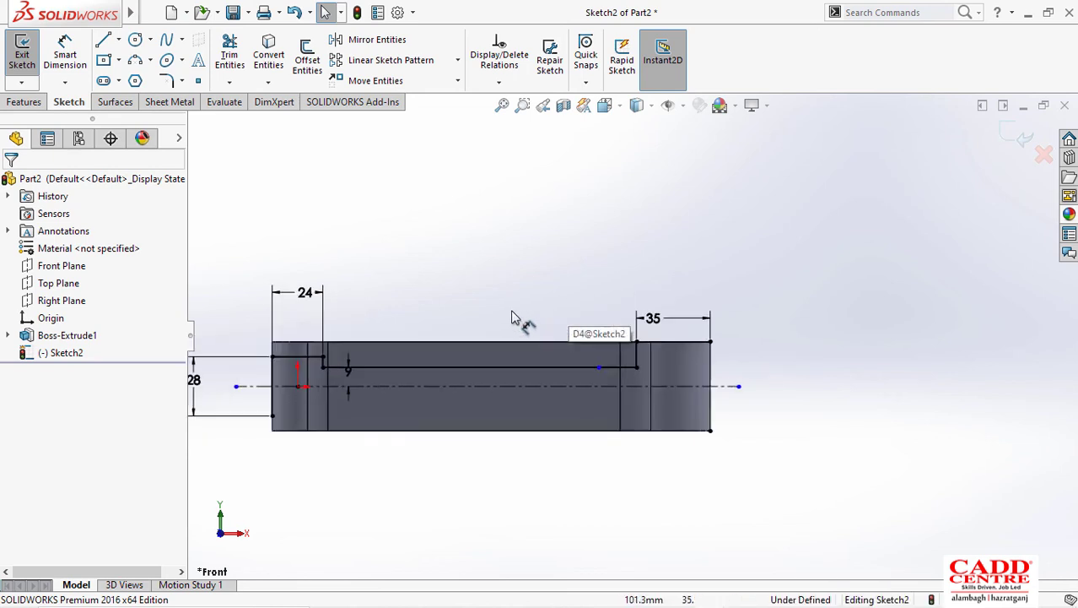
scroll(305, 411, down, 2)
scroll(304, 412, up, 1)
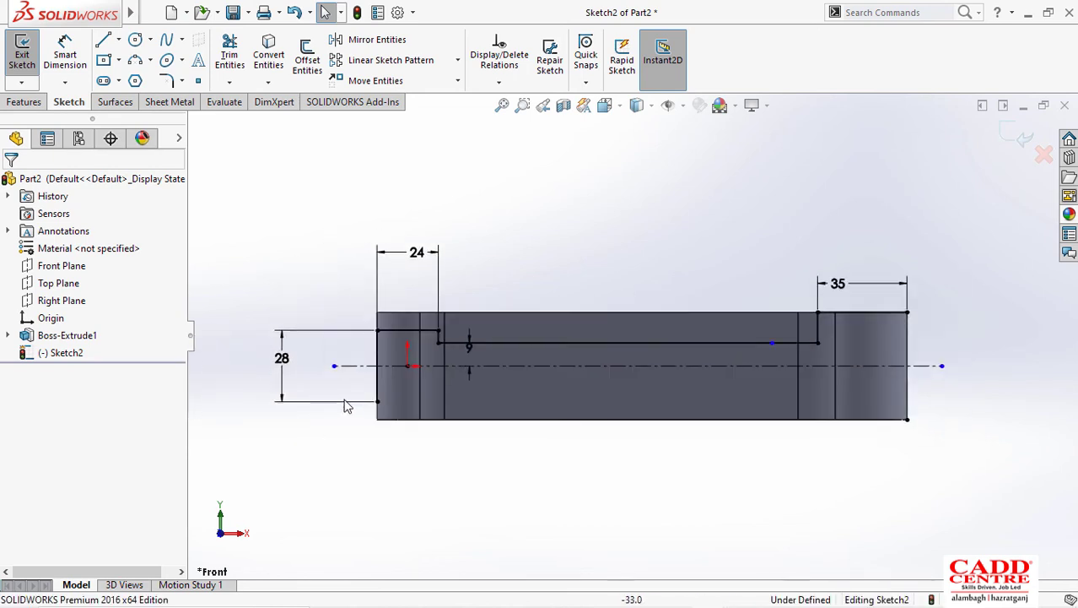
click(228, 57)
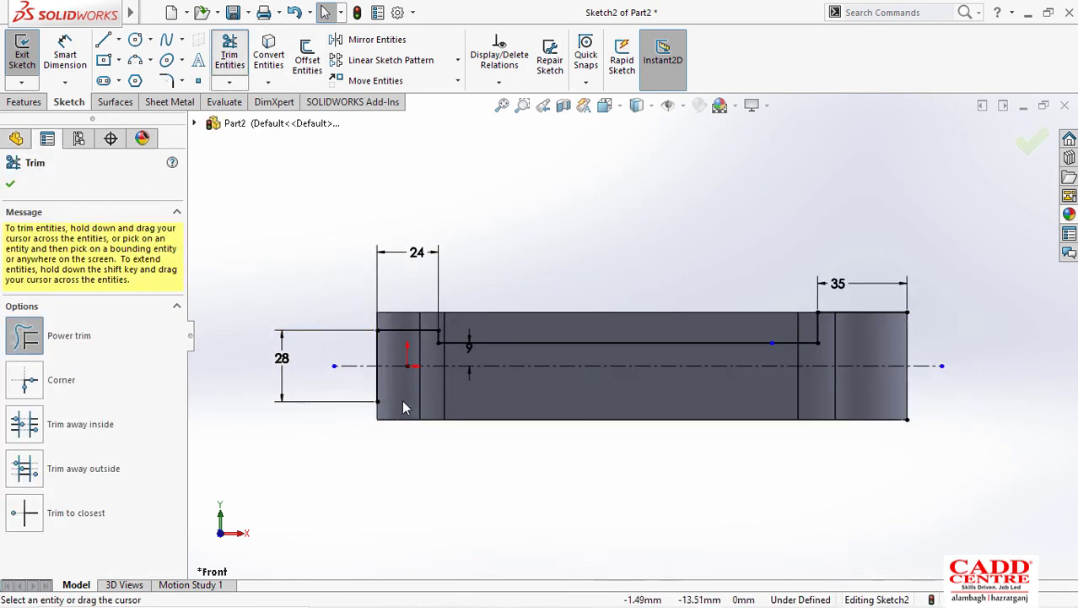
drag(401, 390, 261, 356)
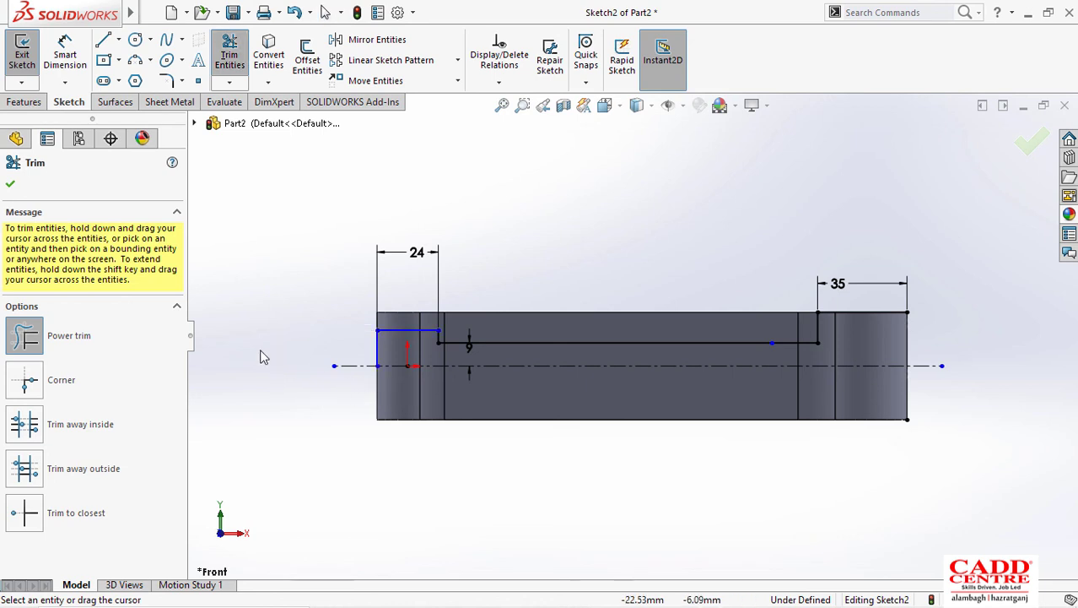
click(10, 184)
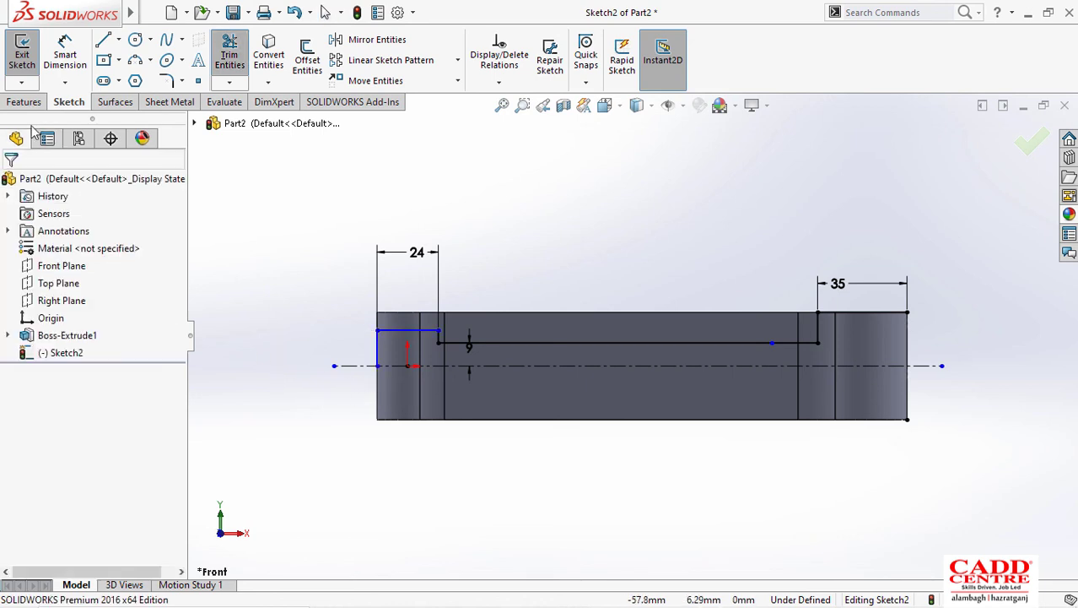
Step: Close the profile with lines running about 27 mm outward along the centerline, up, across above the body, and down to the large end's upper corner
click(377, 365)
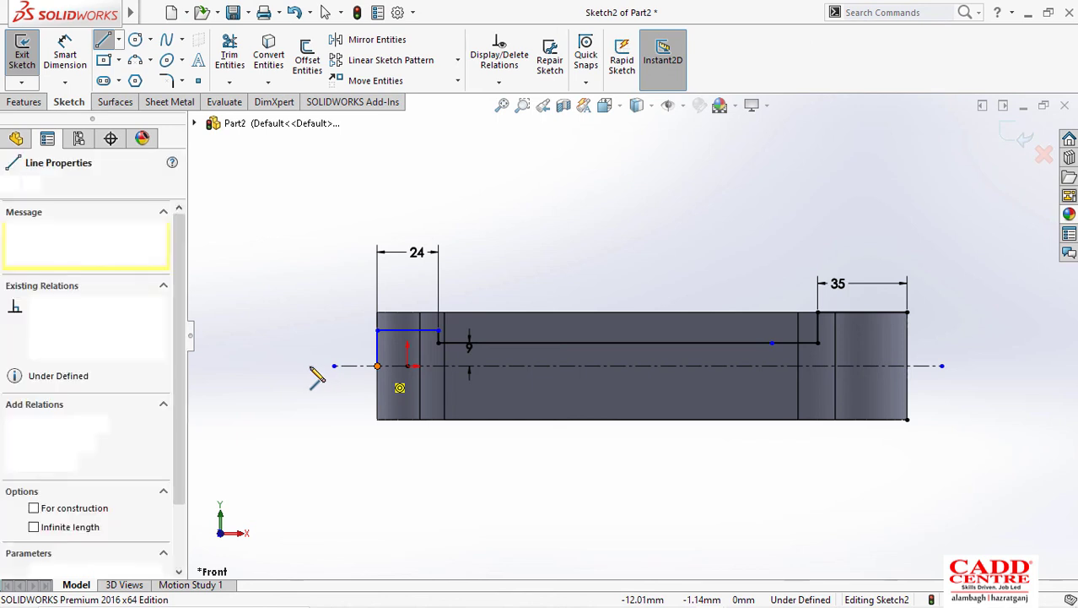
click(308, 366)
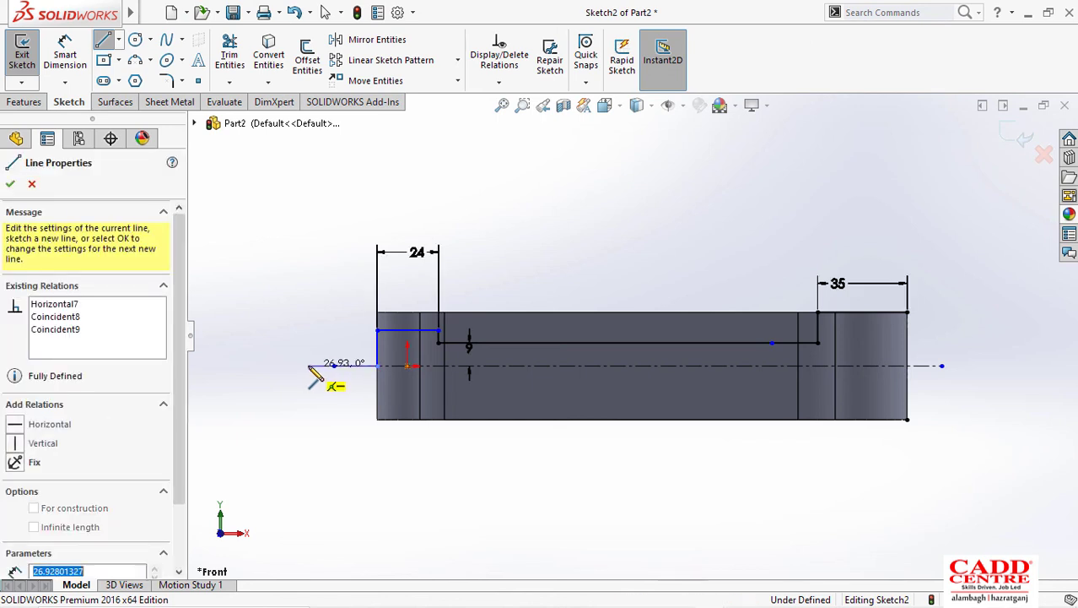
click(308, 249)
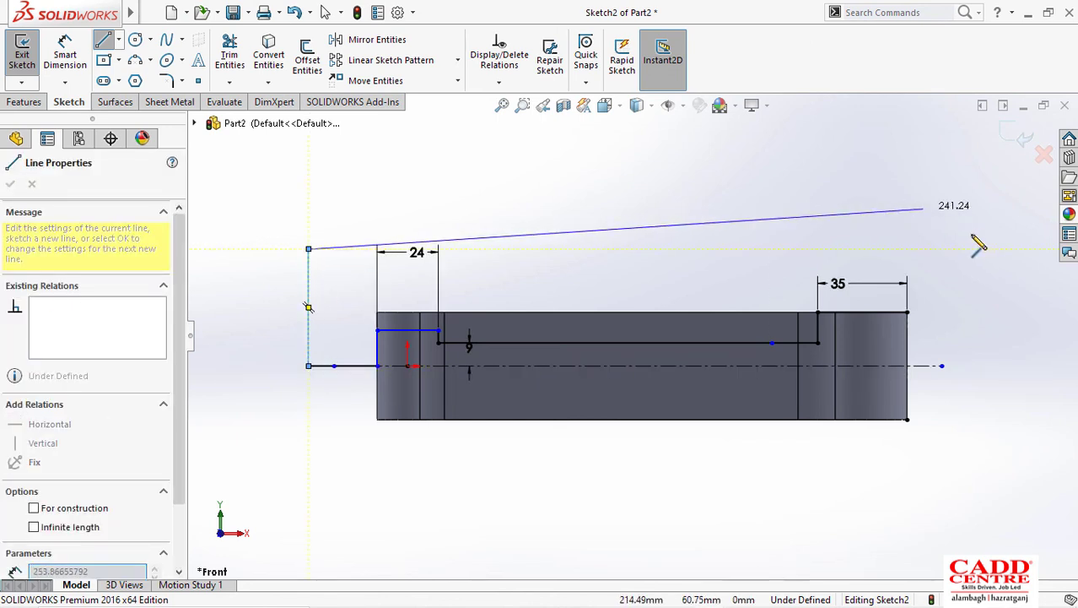
click(930, 249)
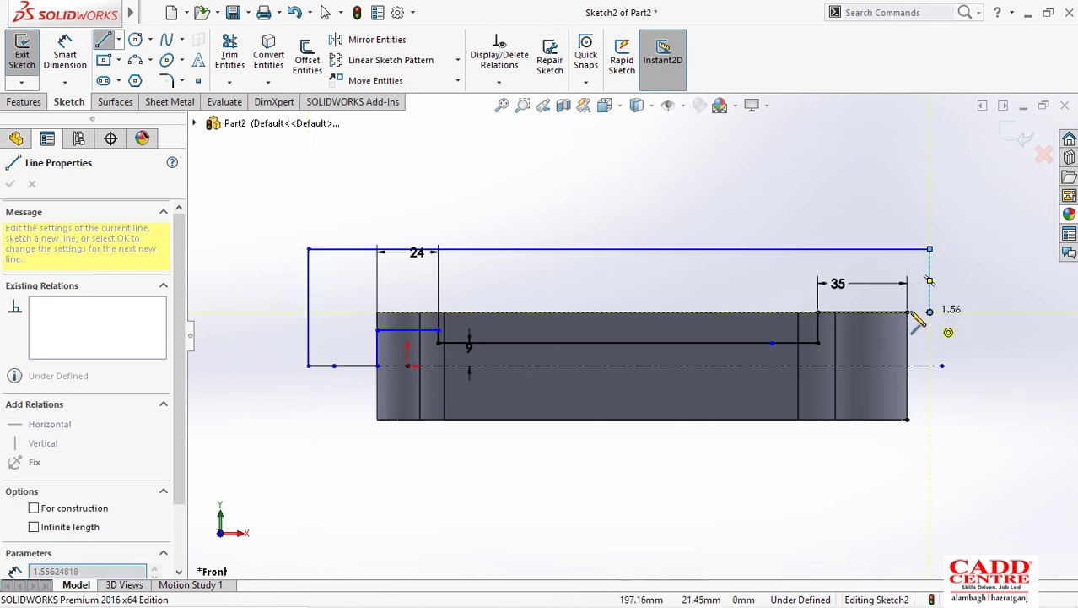
click(929, 311)
double_click(907, 312)
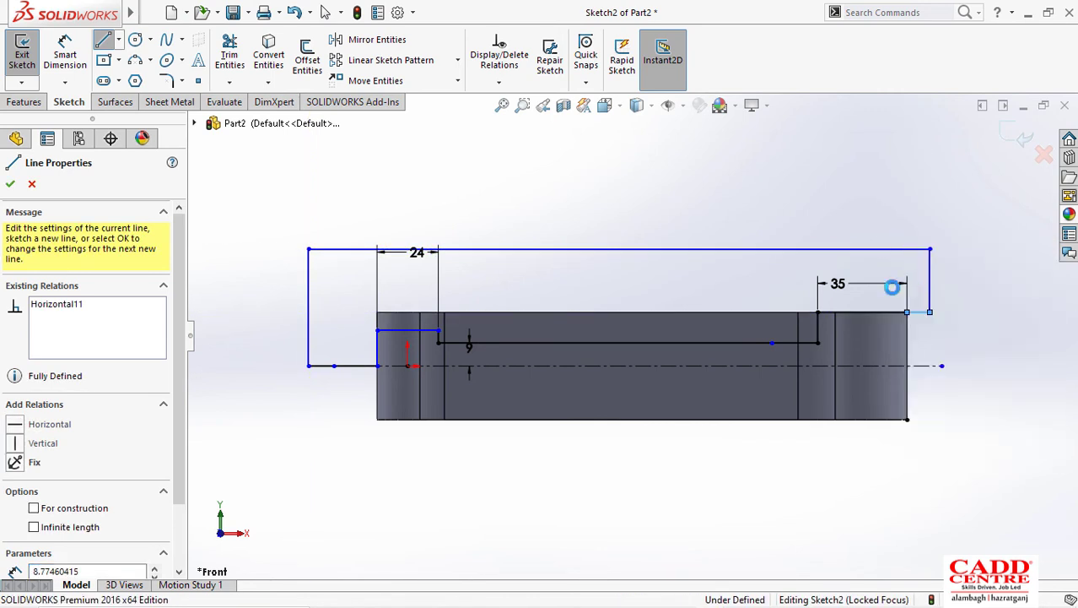
key(Escape)
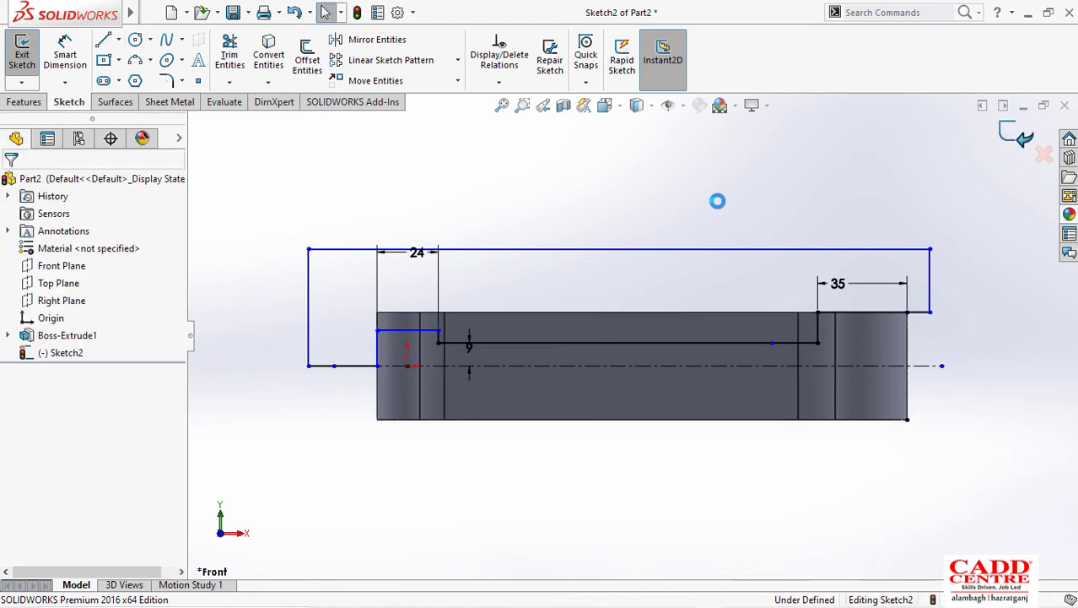
Step: Exit the sketch and cut-extrude the closed profile through the upper side of the rod, using Mid Plane with a 42 mm depth
click(22, 55)
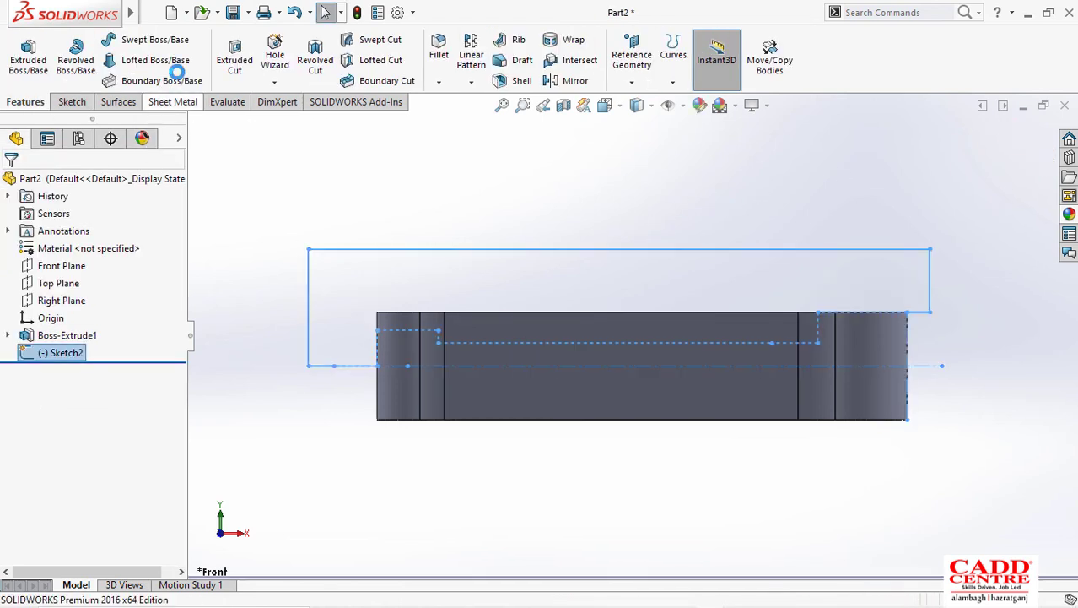
click(236, 68)
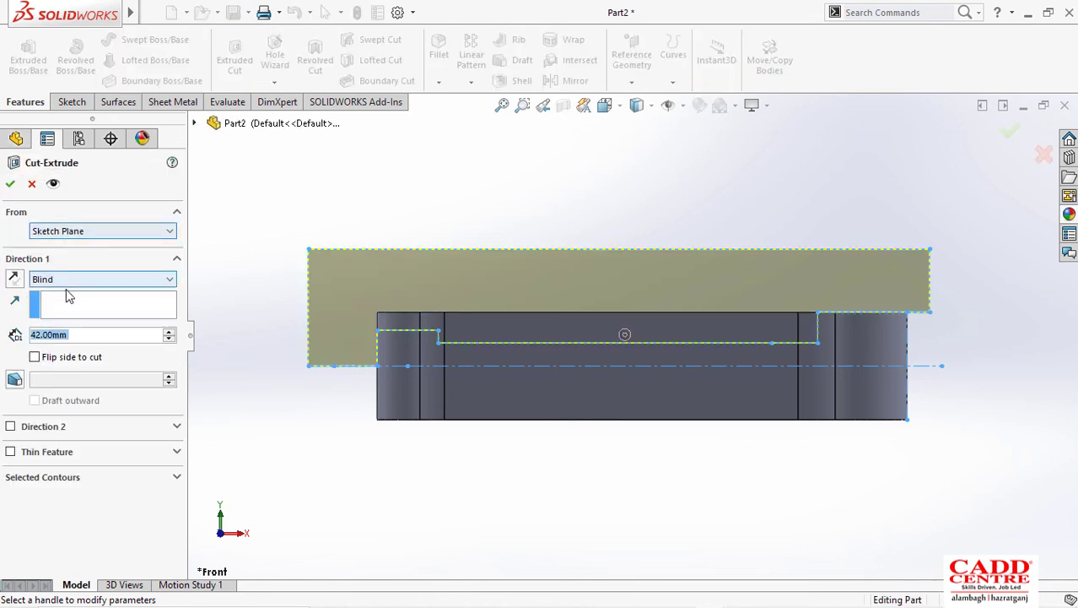
click(74, 281)
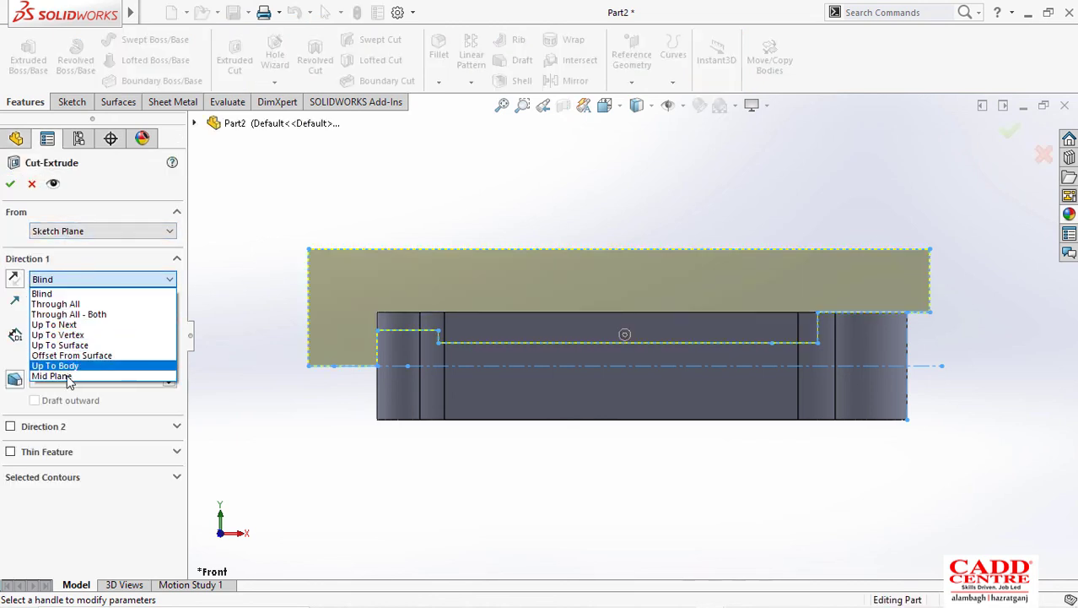
click(67, 375)
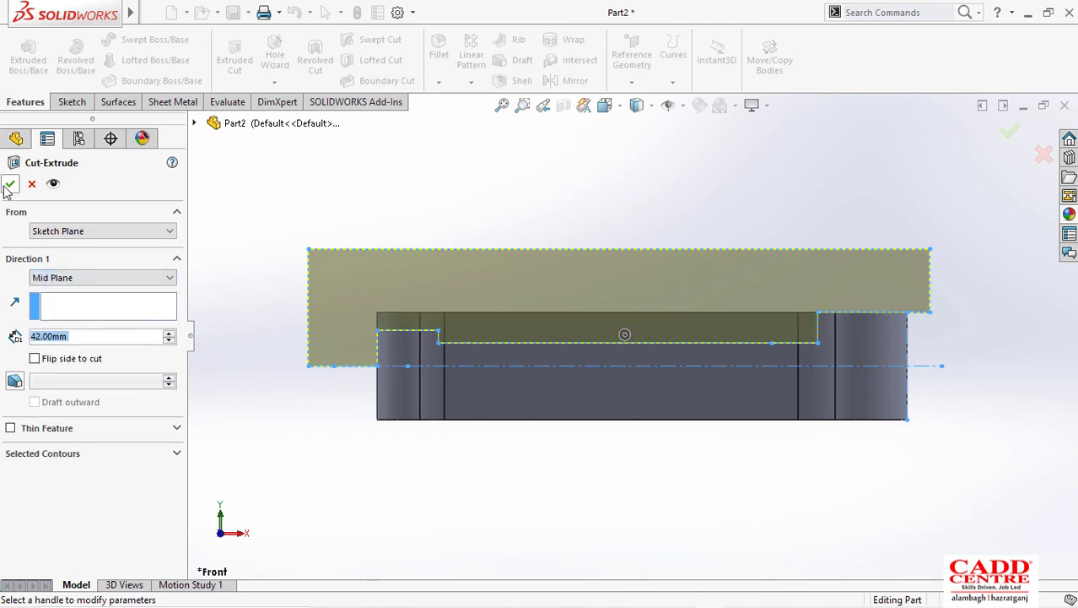
click(10, 184)
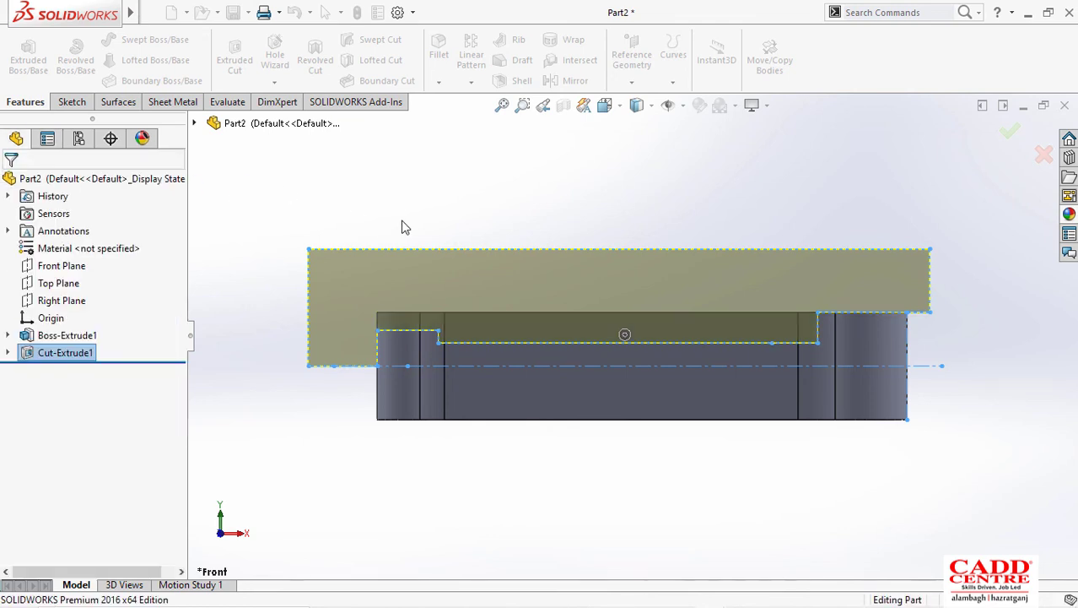
middle_drag(423, 253, 434, 290)
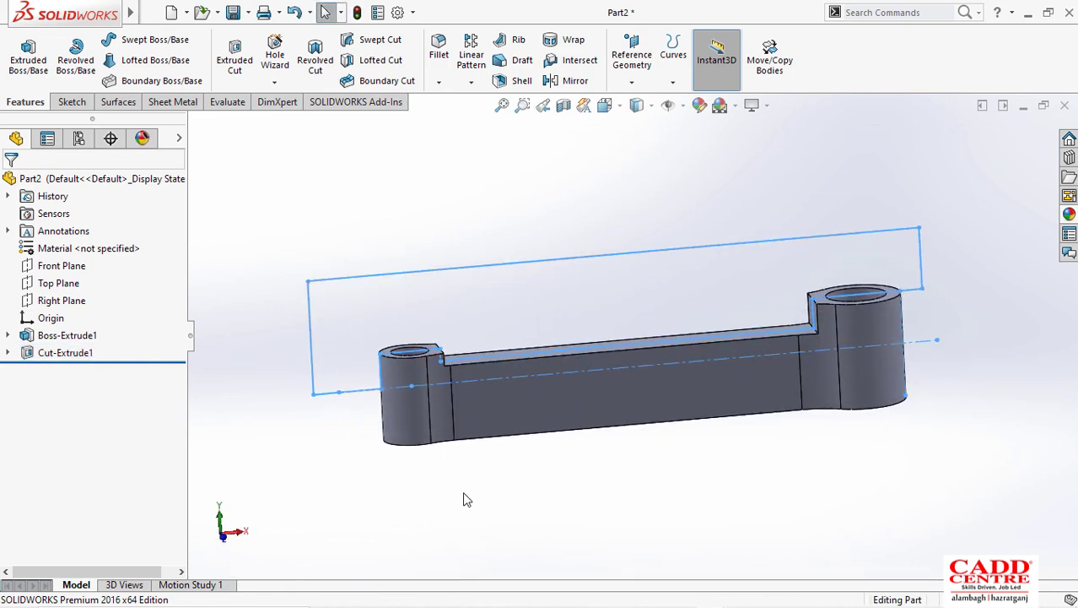
Step: Mirror the stepped extruded cut about the Top Plane to the rod's underside
click(52, 353)
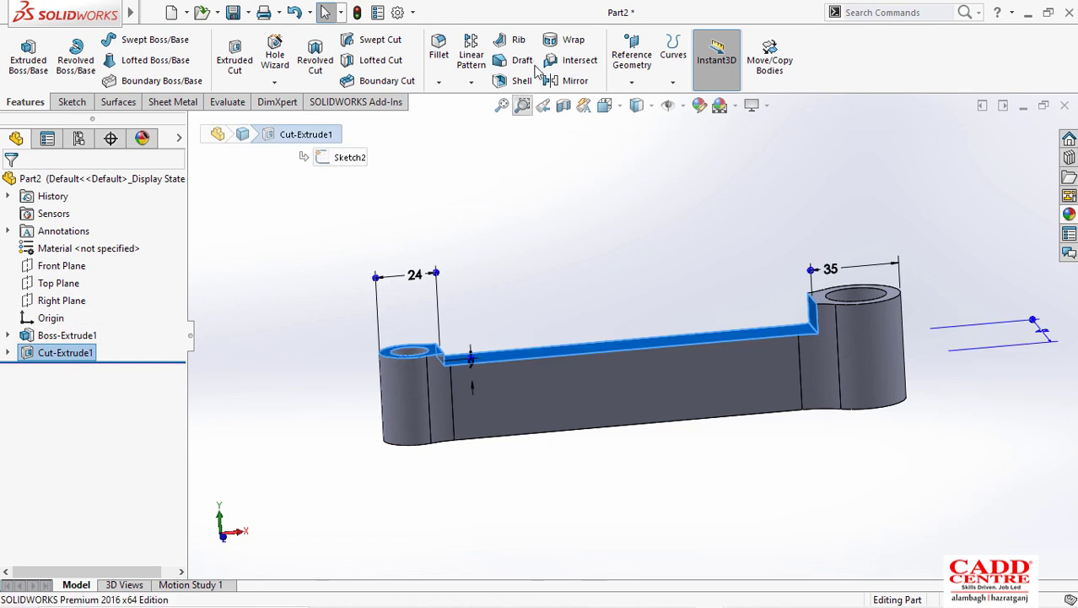
click(569, 83)
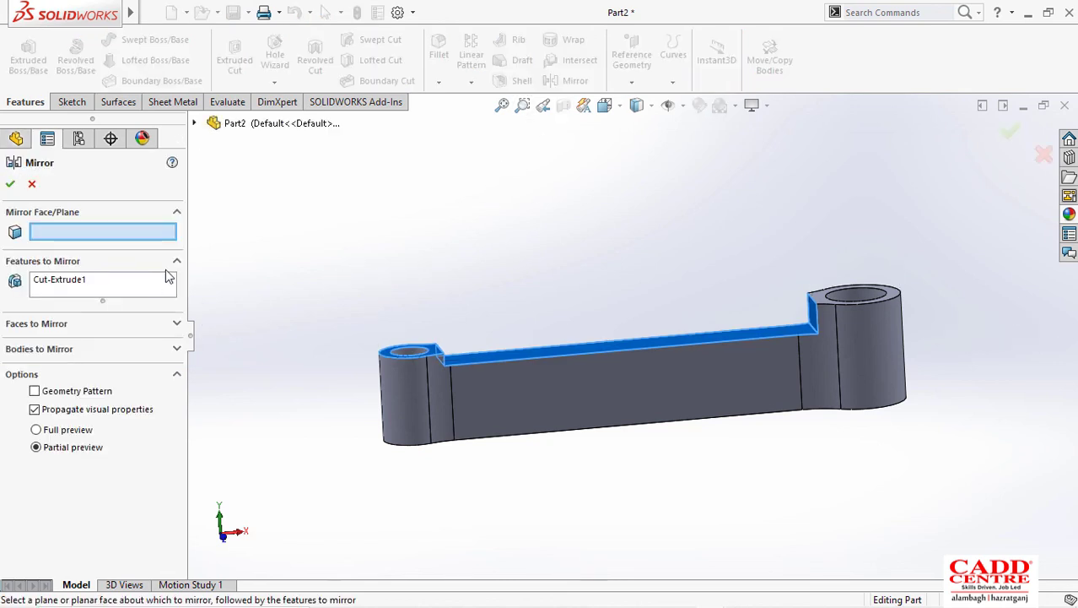
click(194, 124)
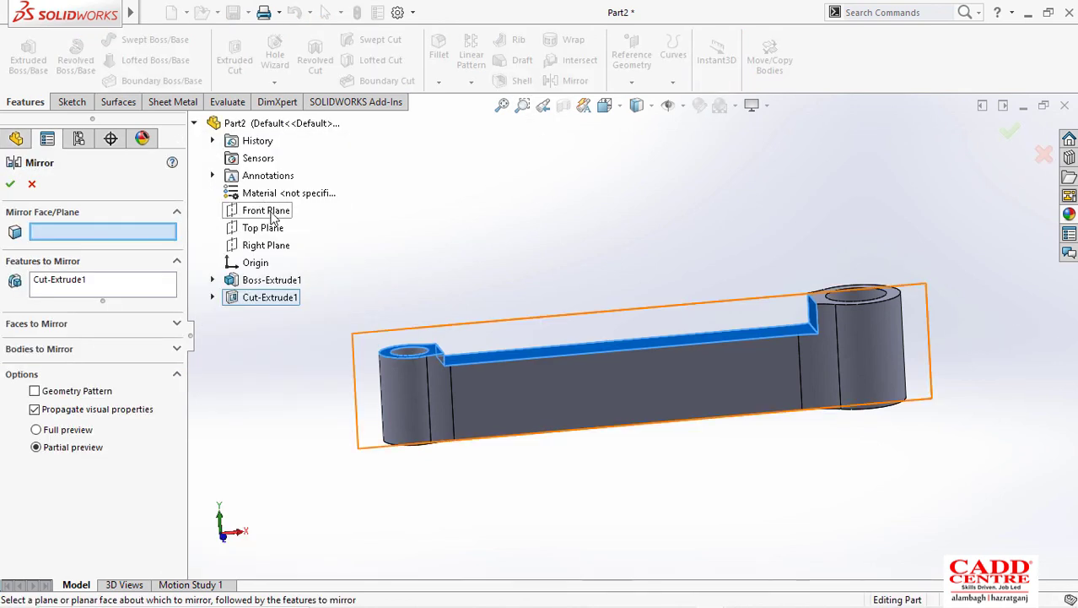
click(263, 227)
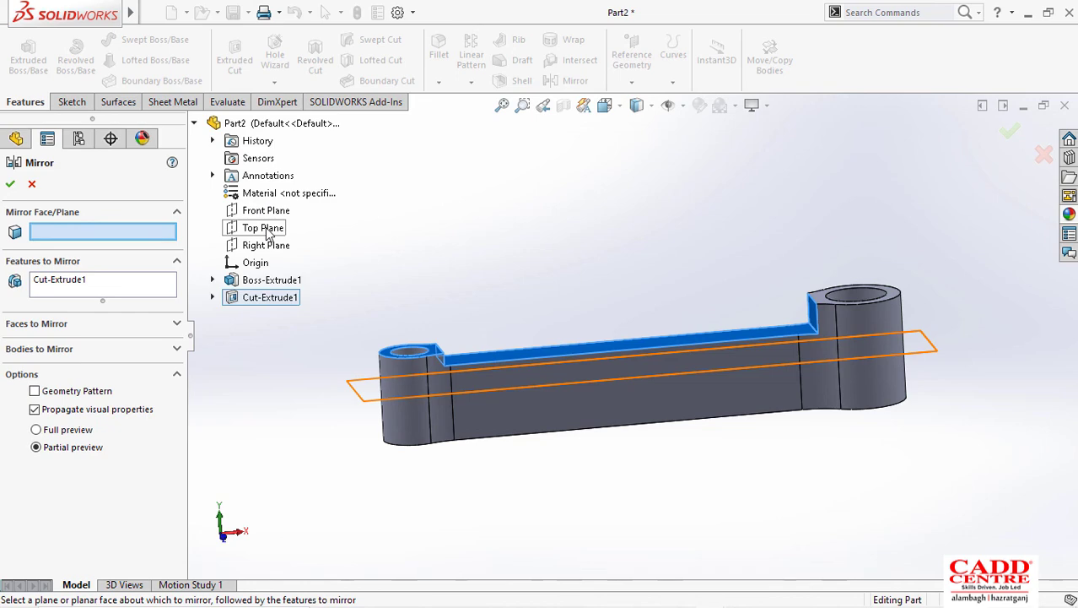
click(11, 185)
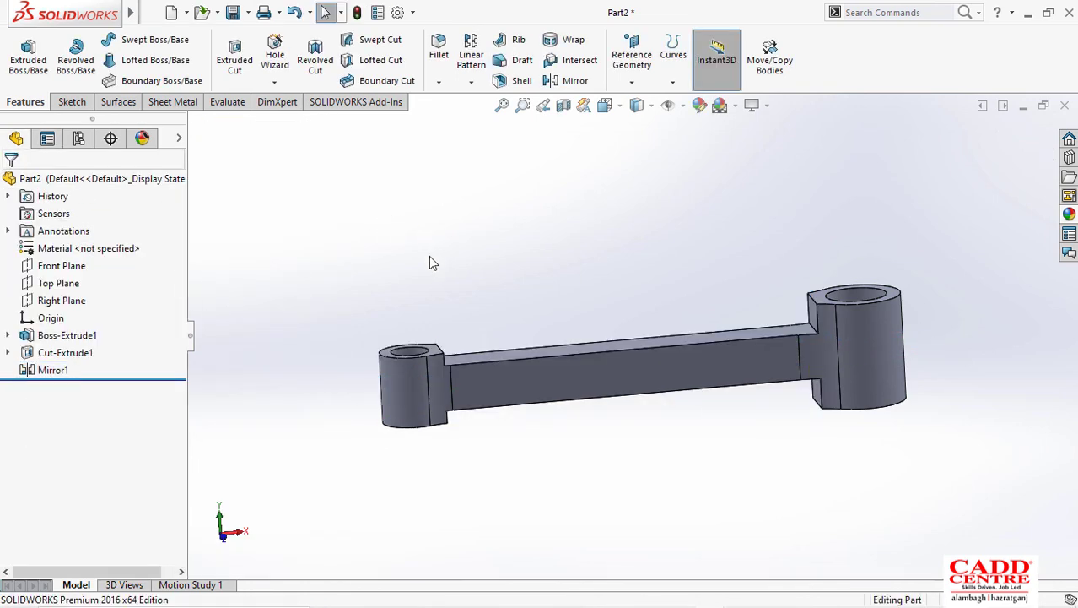
middle_drag(430, 263, 505, 429)
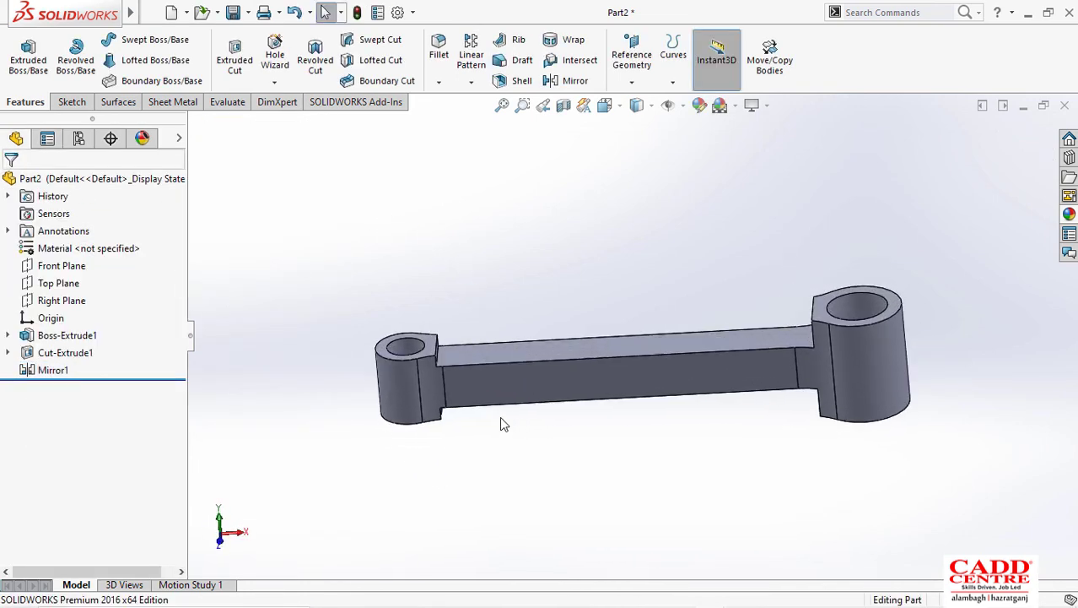
Step: Consult the articulated rod drawing and create a reference plane offset 2.50 mm above the Top Plane
key(super+Tab)
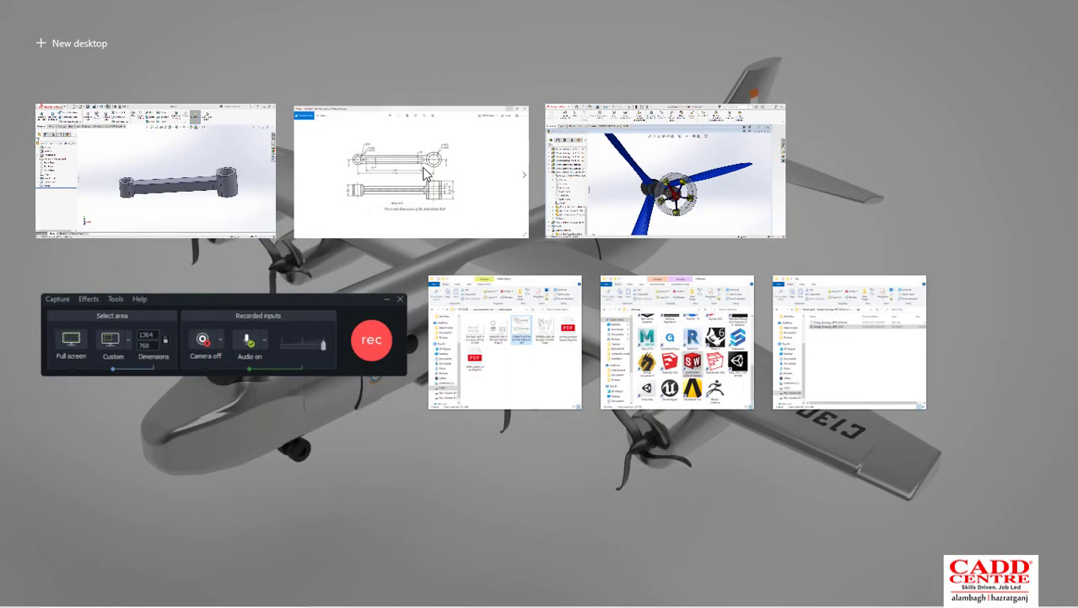
click(426, 174)
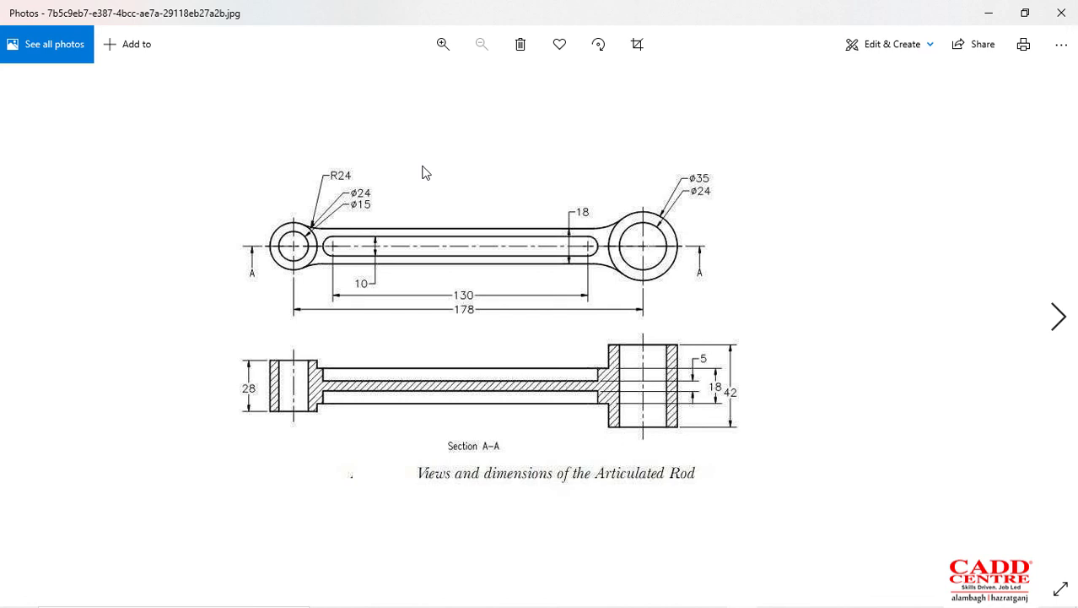
click(987, 12)
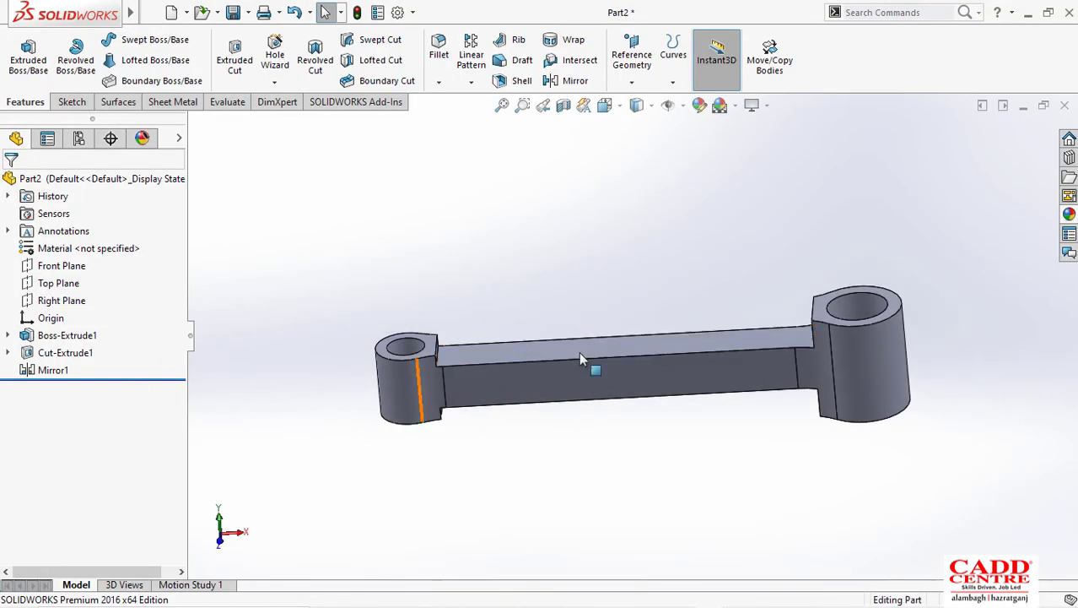
click(53, 283)
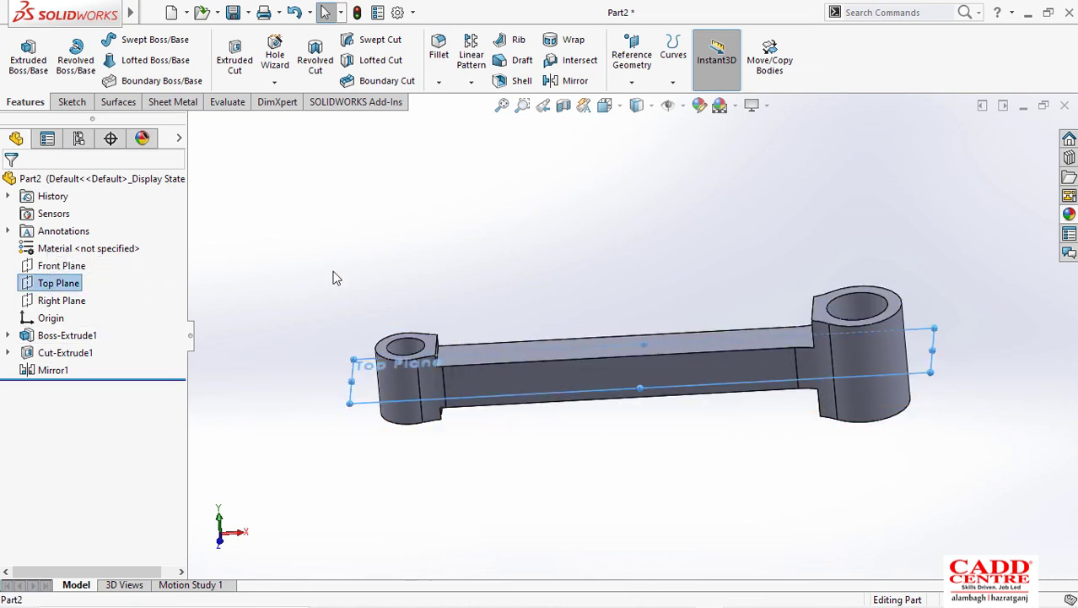
click(631, 60)
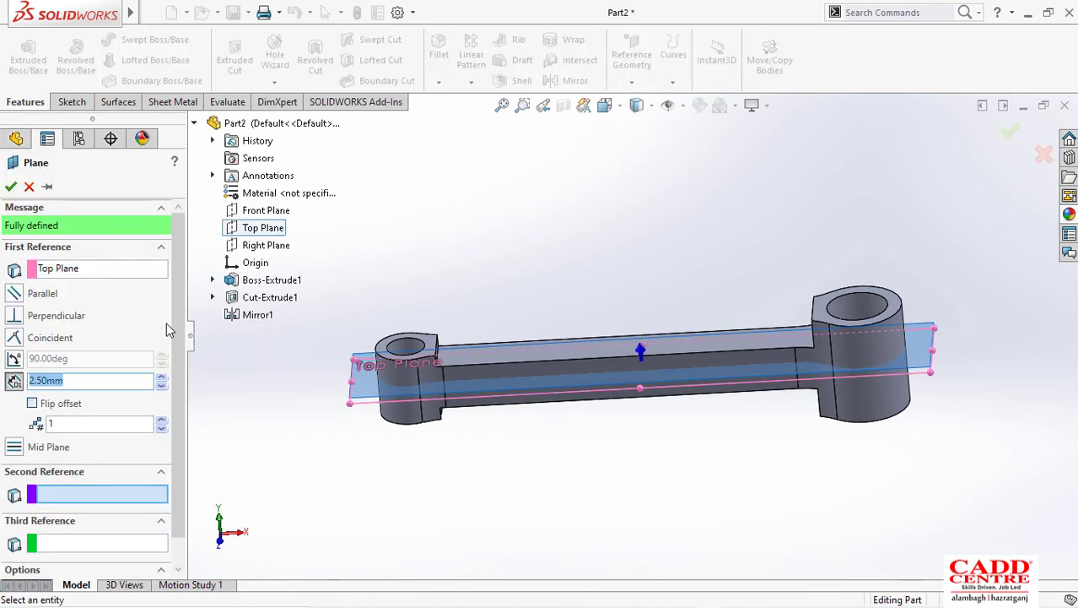
click(11, 186)
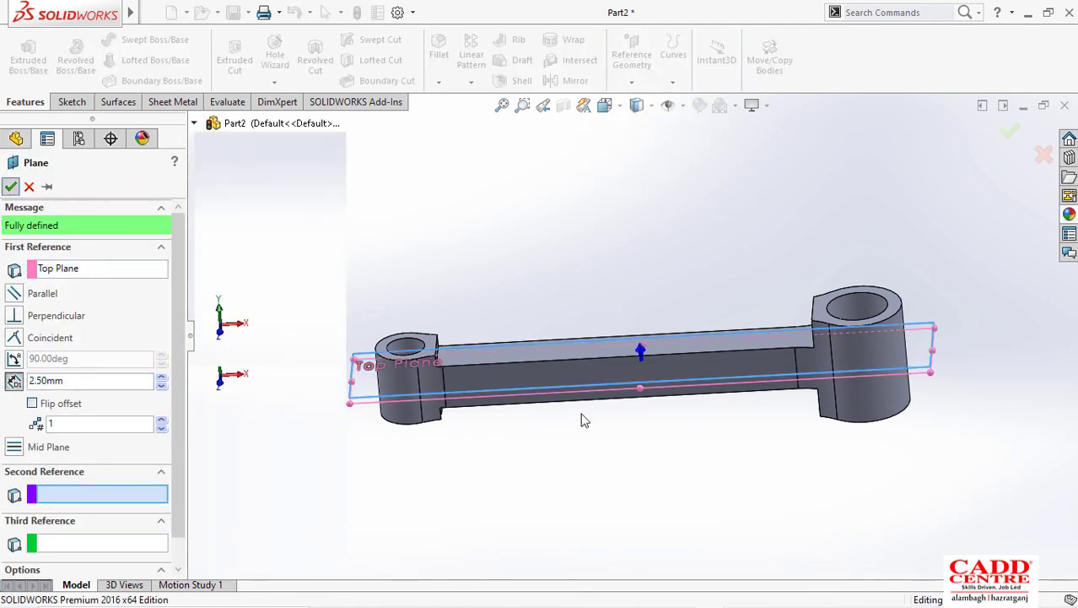
middle_drag(469, 412, 464, 369)
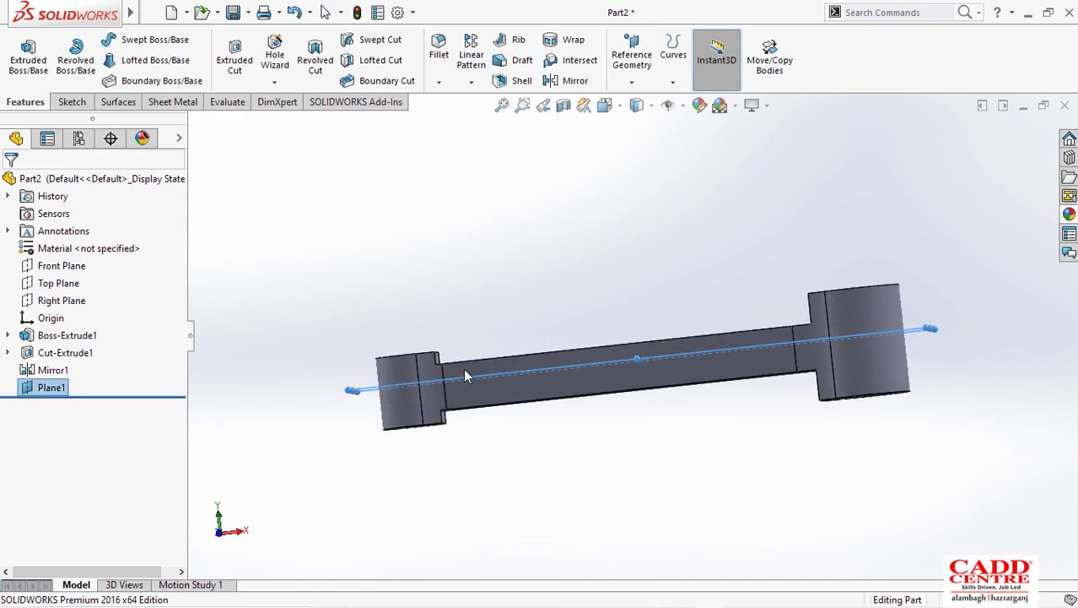
Step: Start a sketch on the offset plane and draw a straight slot along the rod's centerline, about 122 mm between centers and 6 mm wide
right_click(49, 387)
click(64, 225)
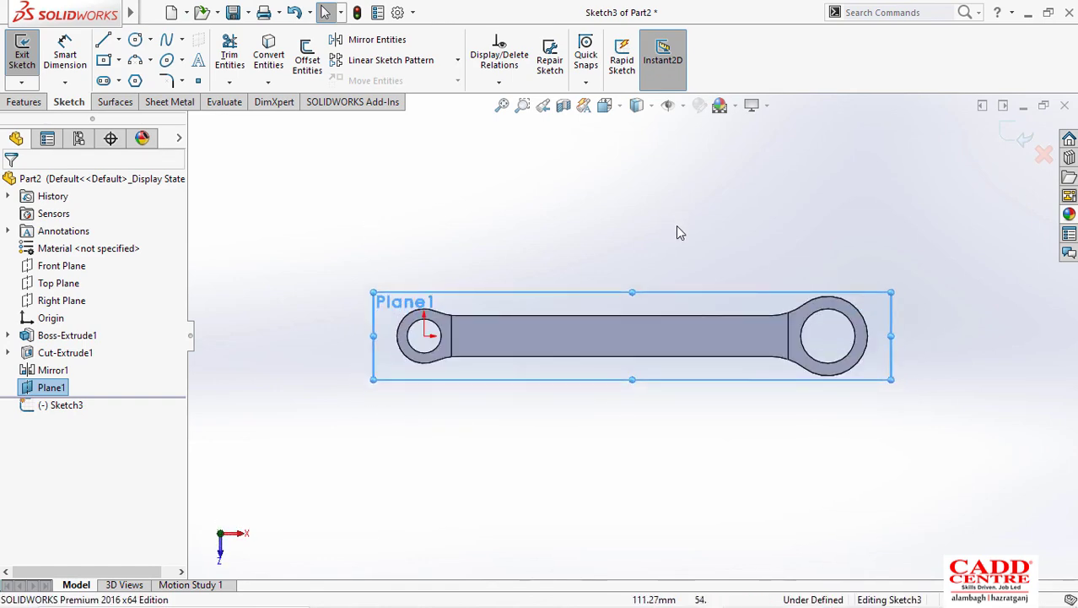
scroll(676, 234, down, 2)
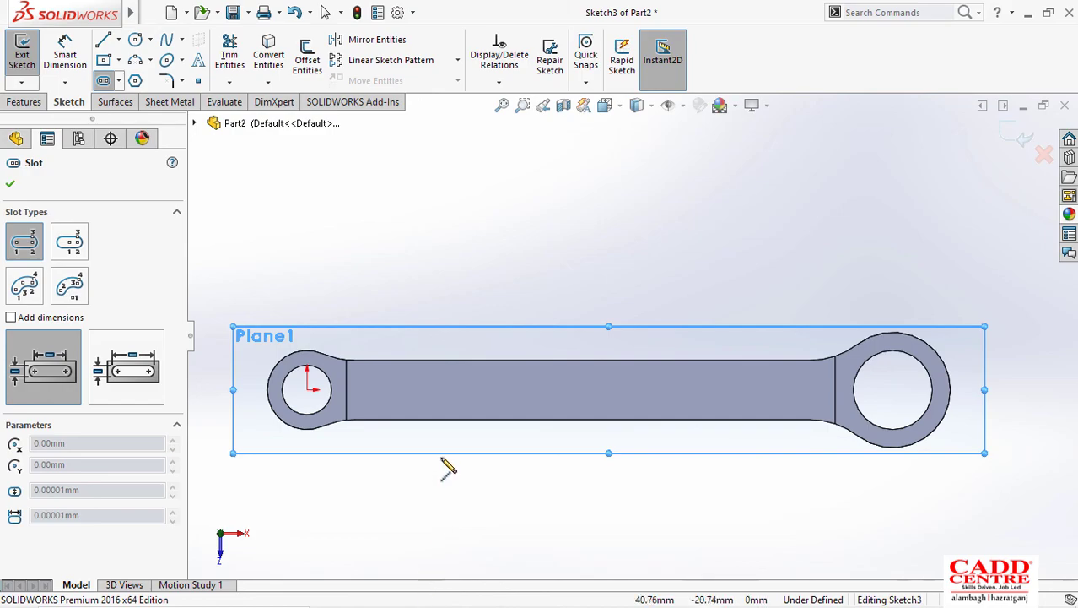
key(super+Tab)
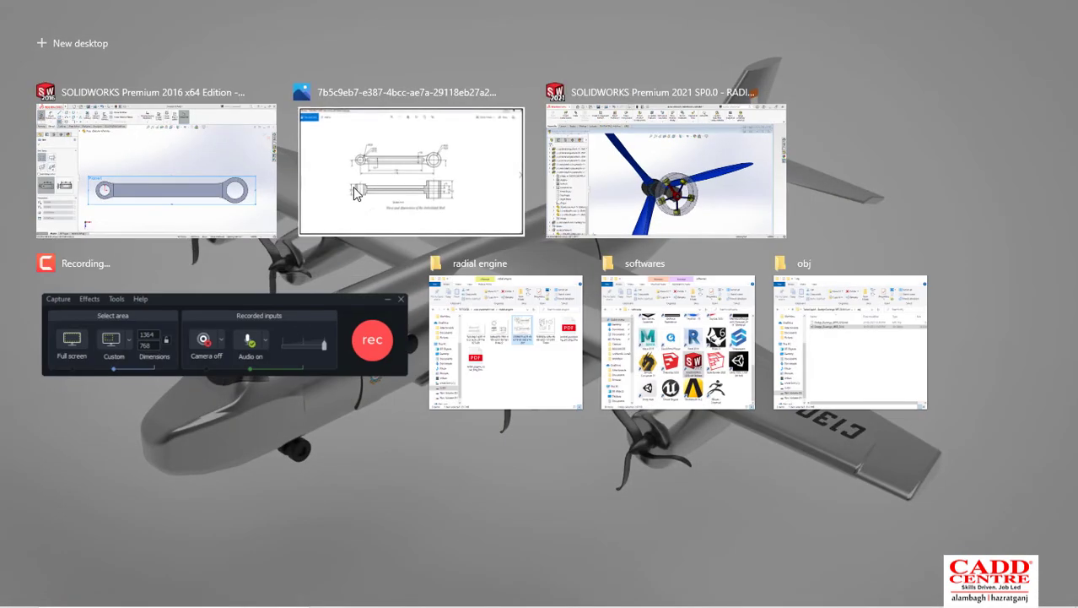
click(356, 194)
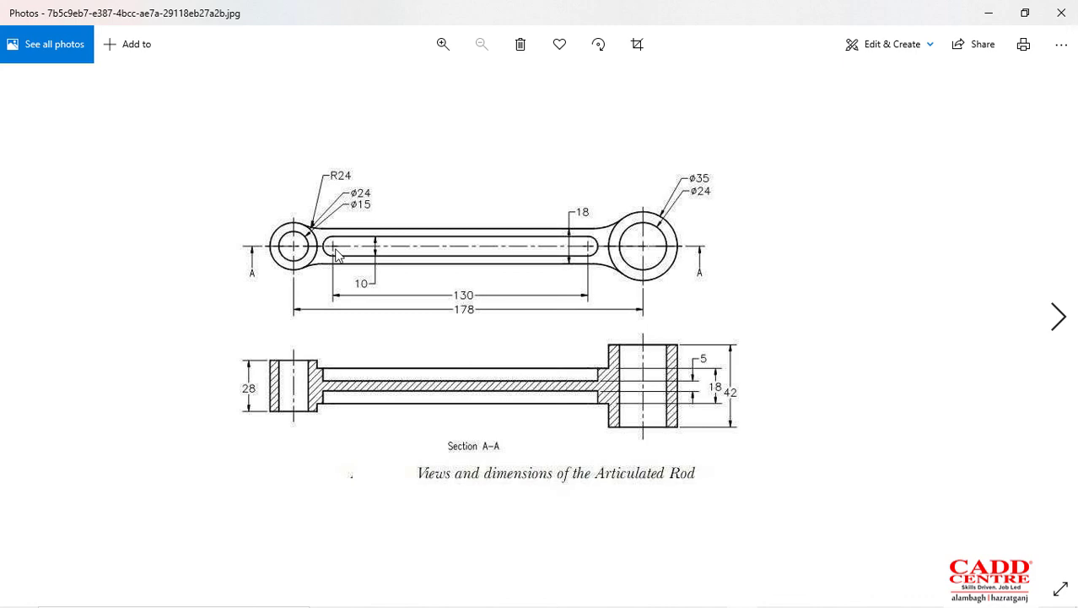
key(super+Tab)
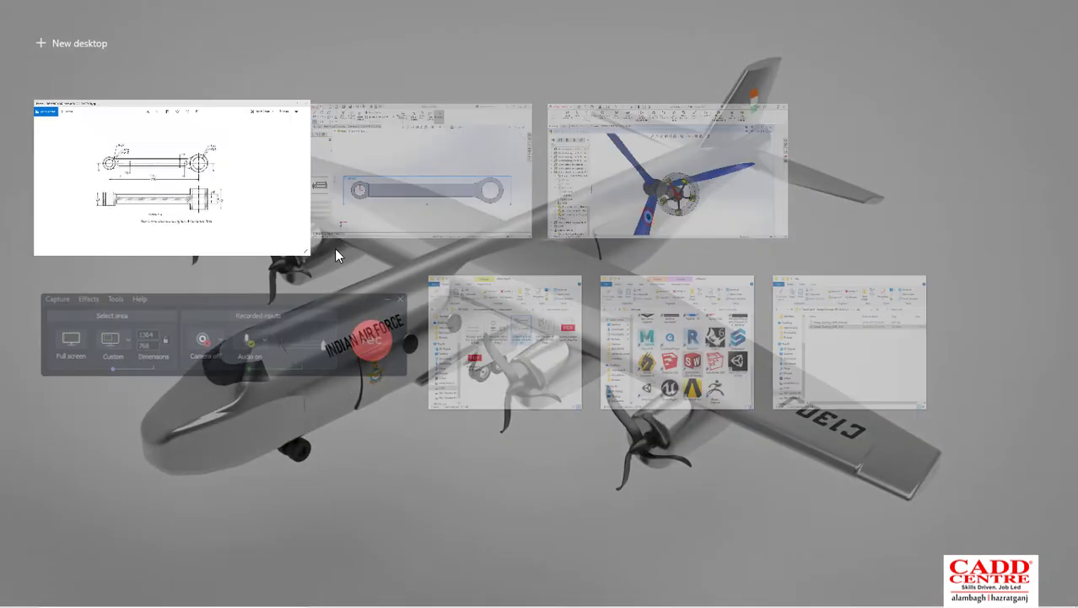
click(382, 207)
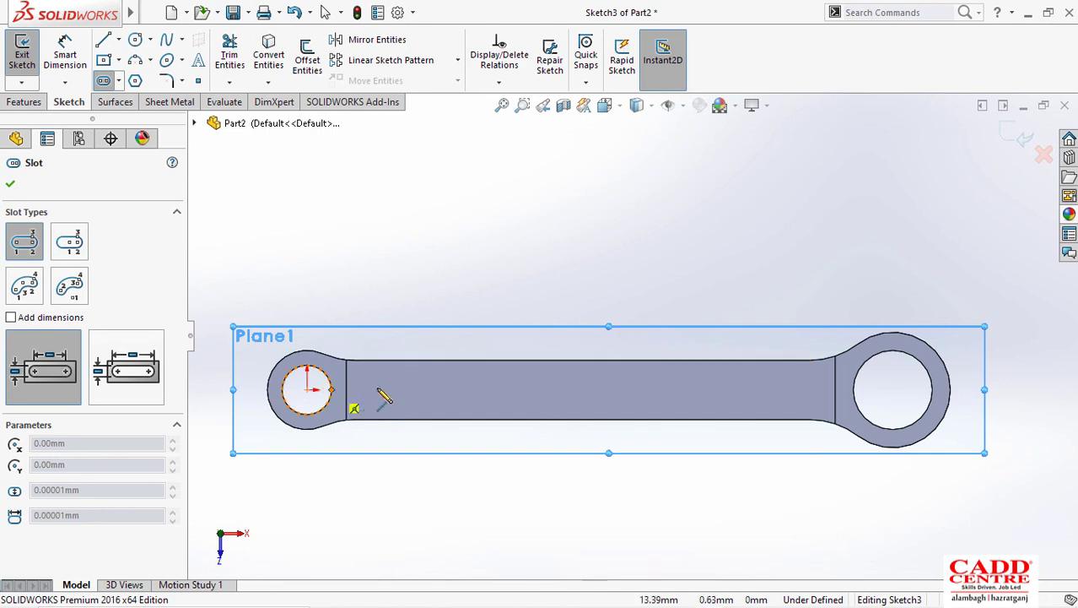
click(374, 389)
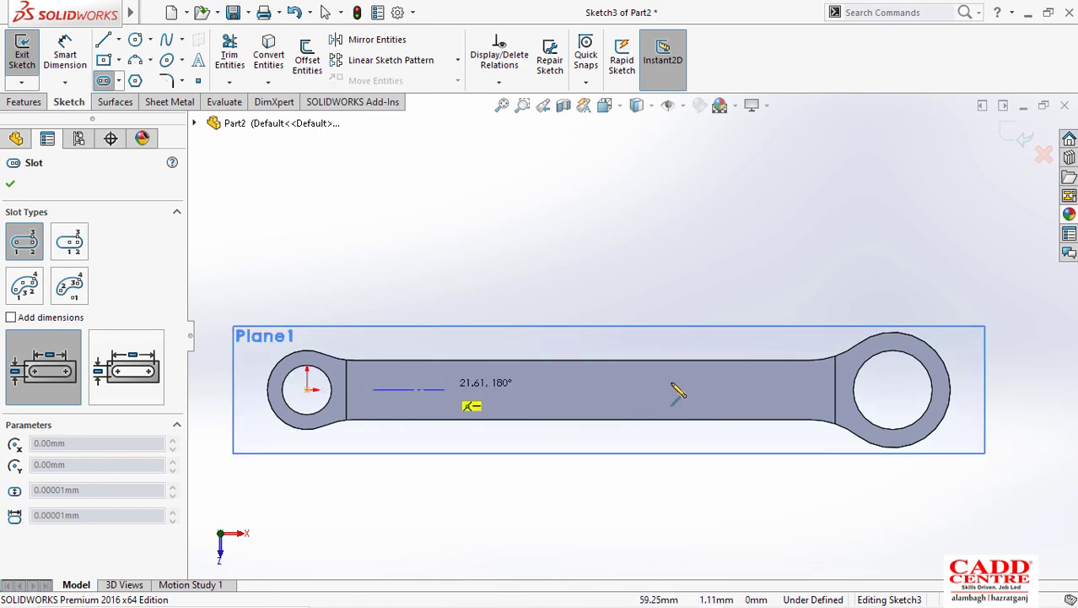
click(775, 389)
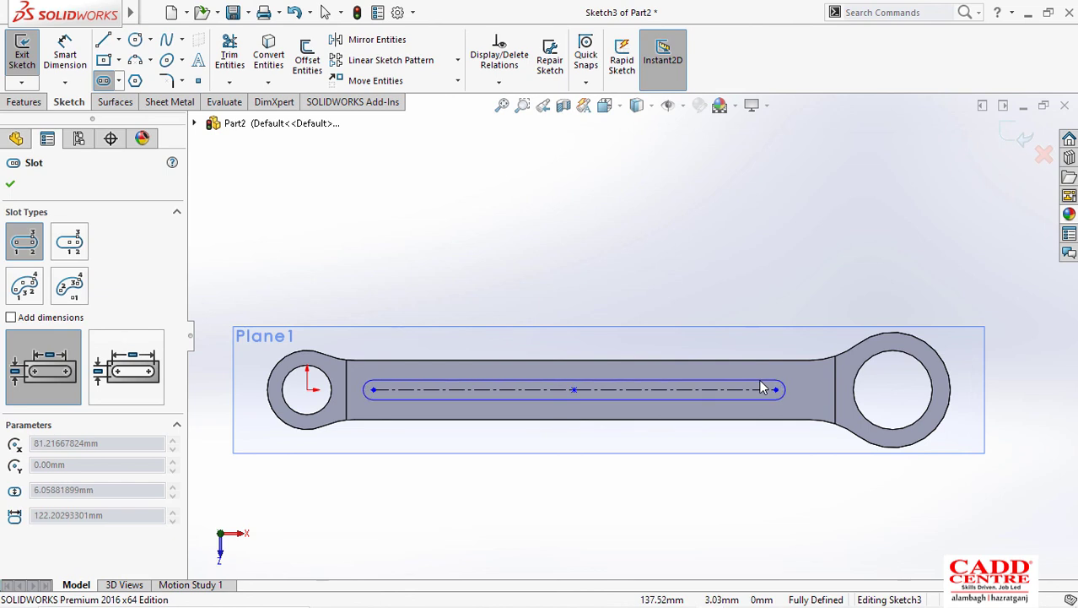
click(768, 379)
key(Escape)
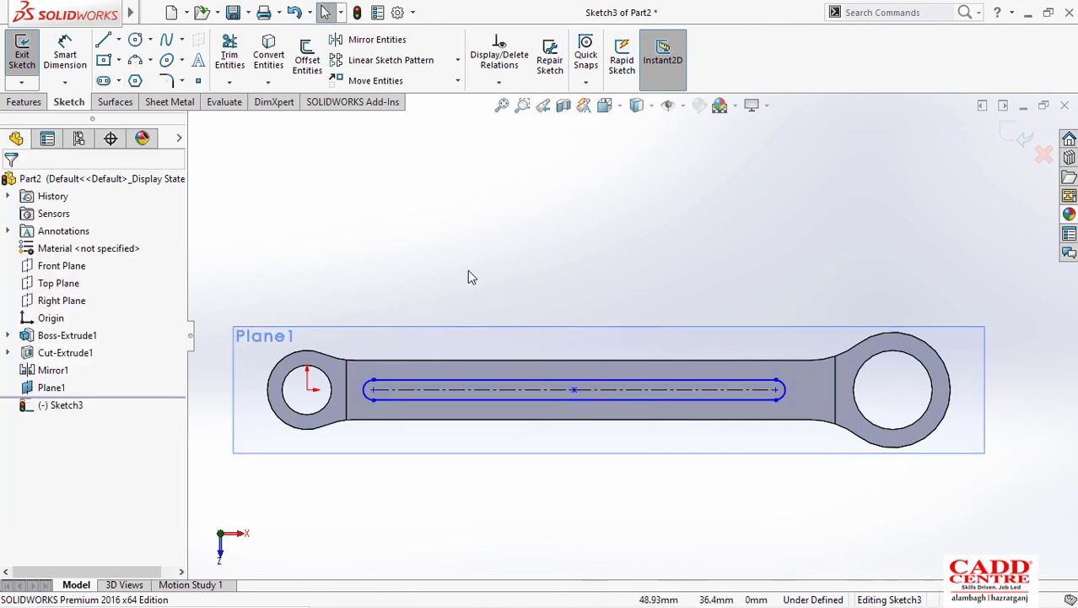
Step: Dimension the distance between the slot's arc centers and set it to 130 mm
right_drag(467, 270, 465, 199)
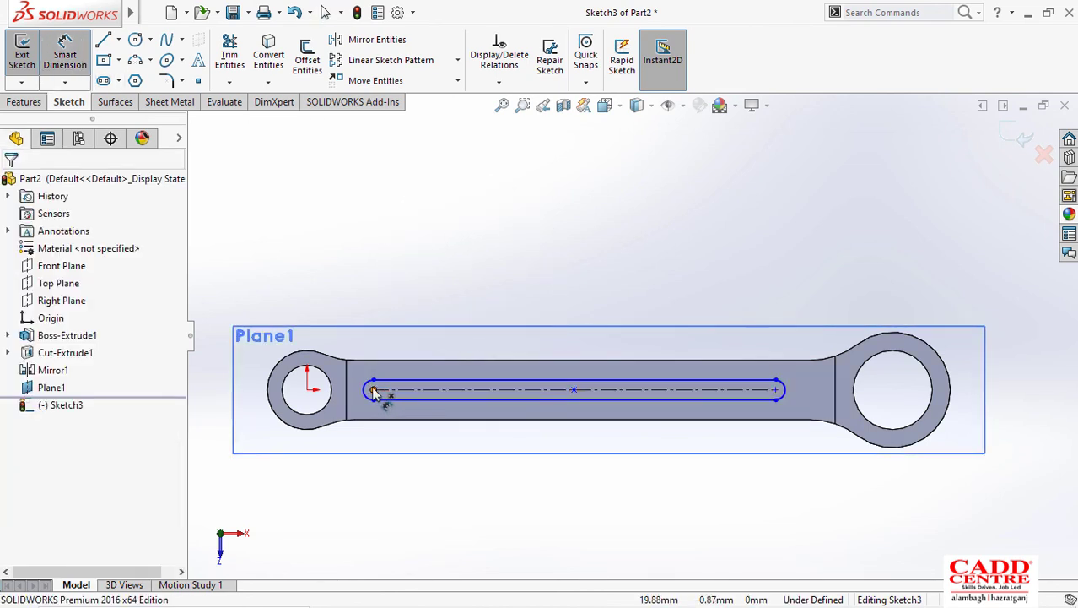
click(775, 390)
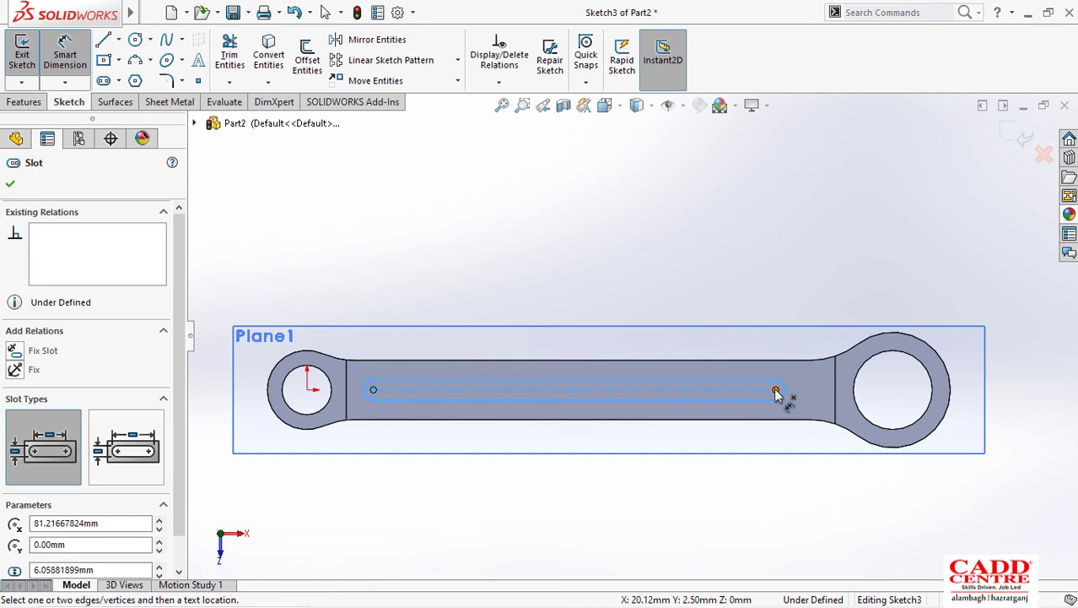
click(582, 496)
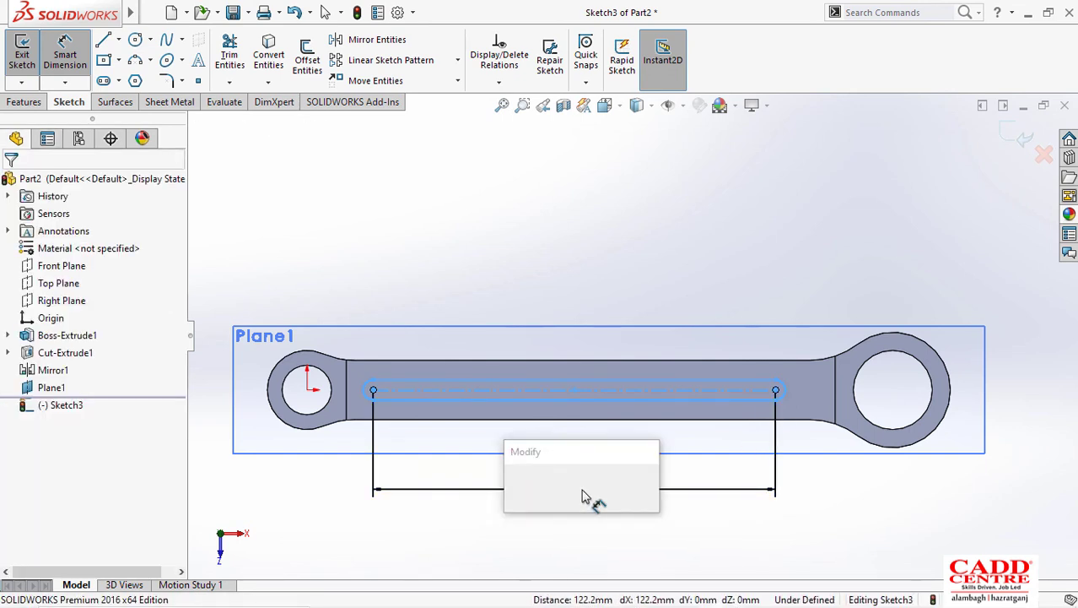
text(130)
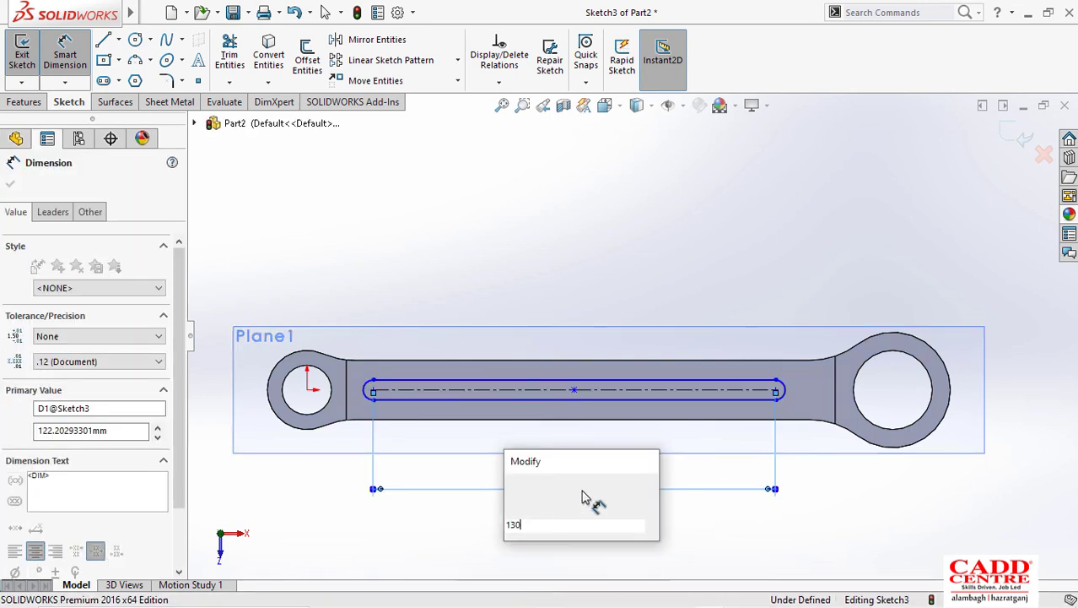
key(Return)
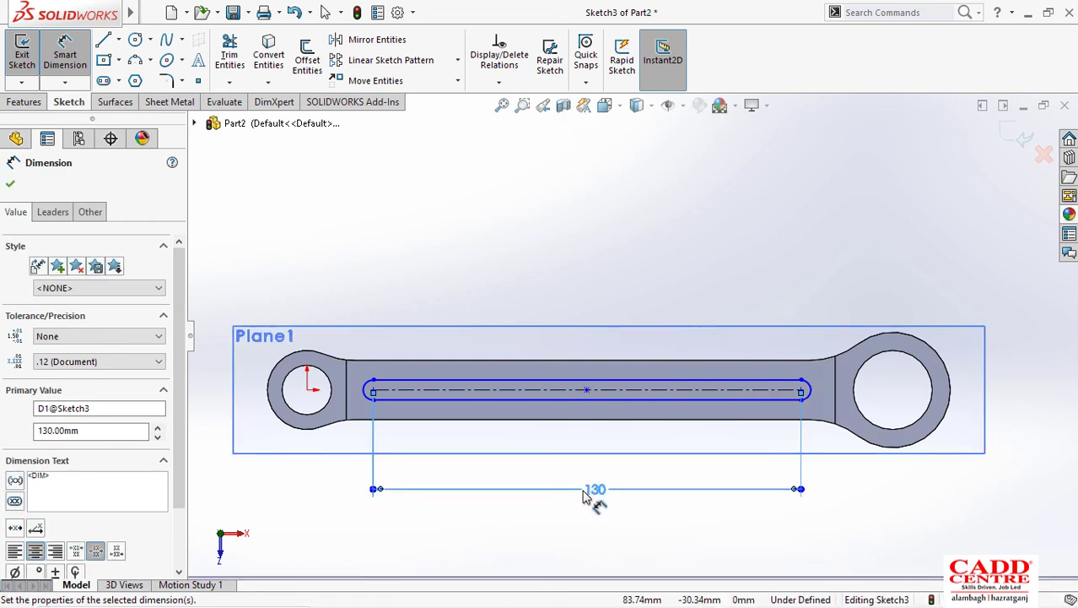
Step: Check the slot width in the rod drawing and dimension the sketched slot's width as 10 mm
key(super+Tab)
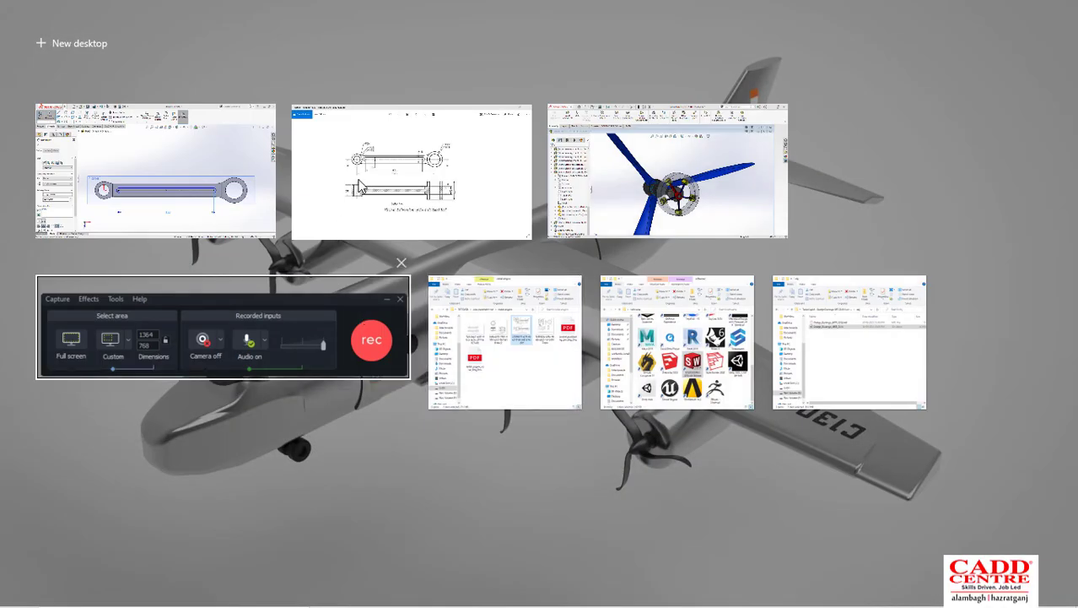
click(359, 187)
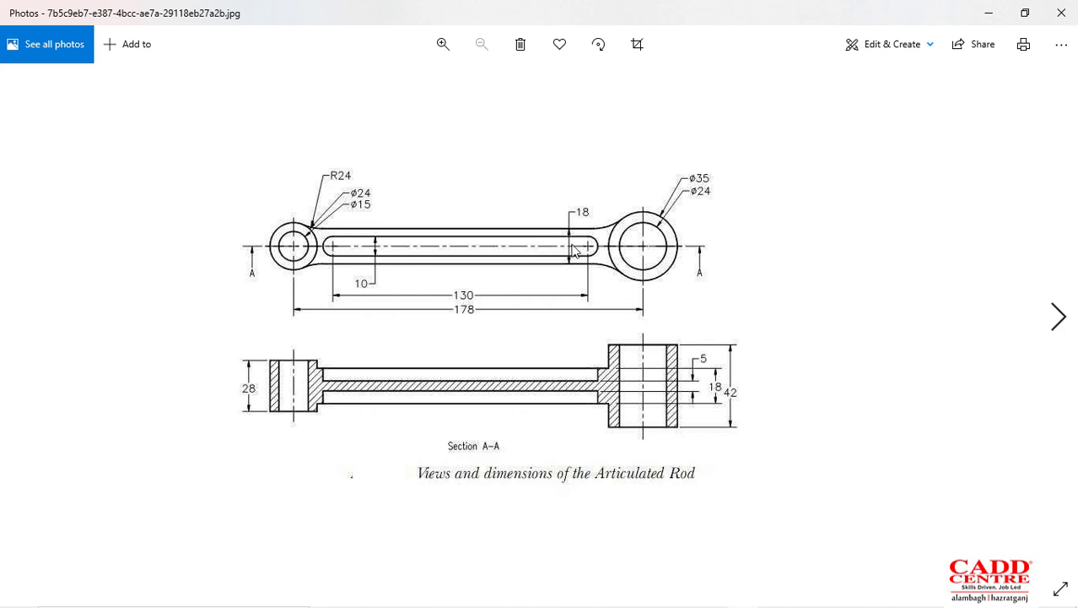
key(super+Tab)
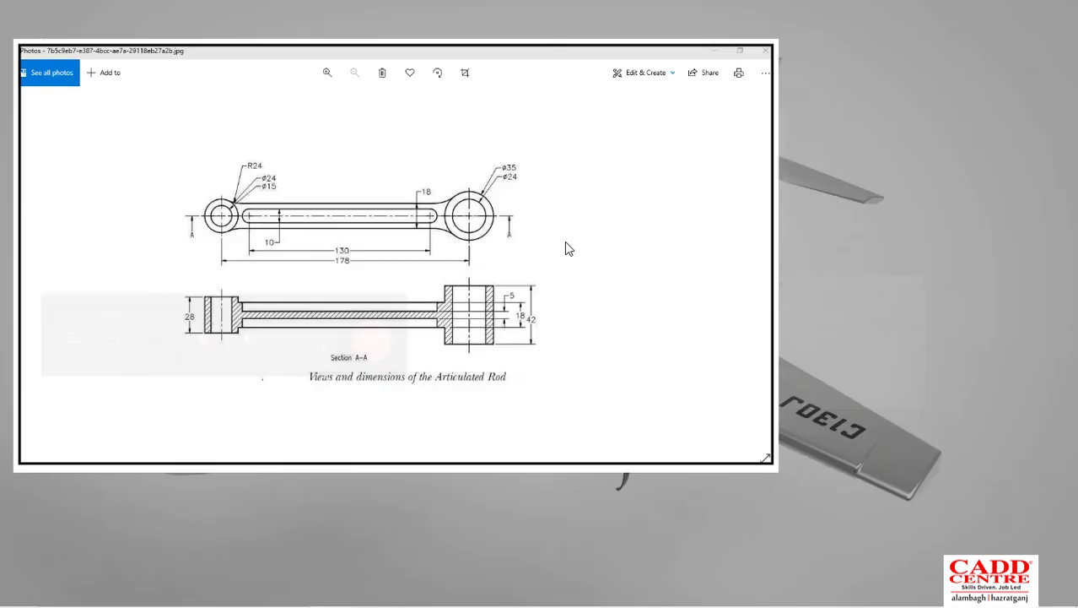
click(488, 157)
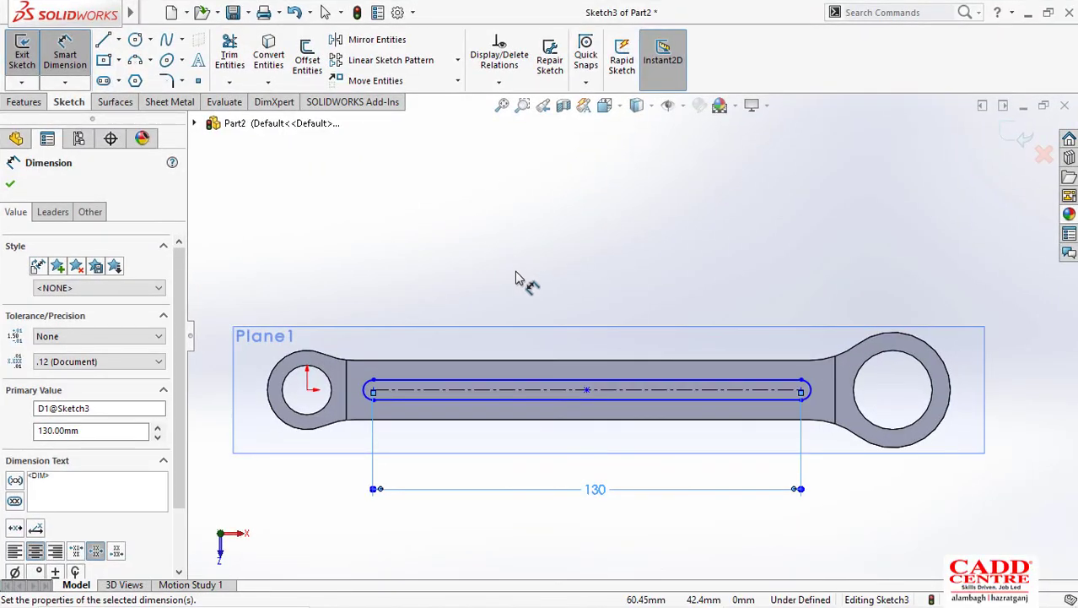
click(512, 382)
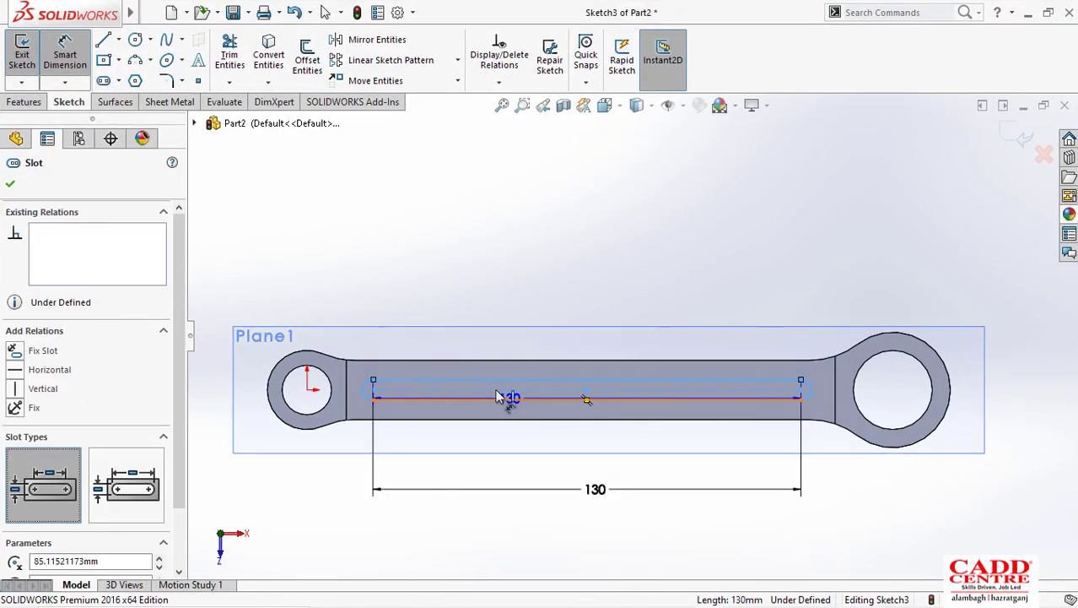
click(483, 390)
click(483, 396)
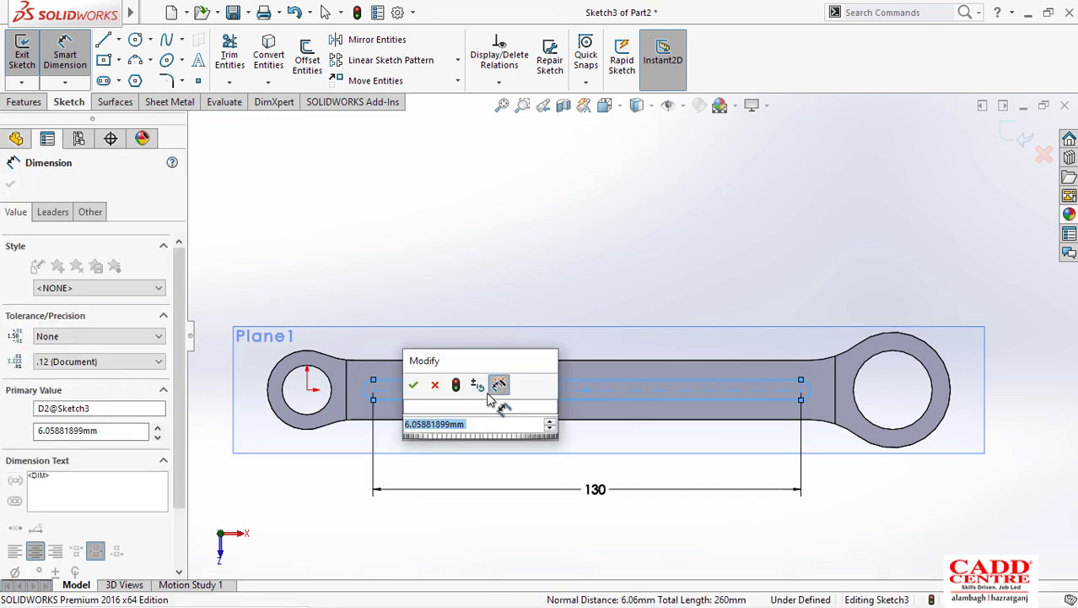
text(6)
key(Return)
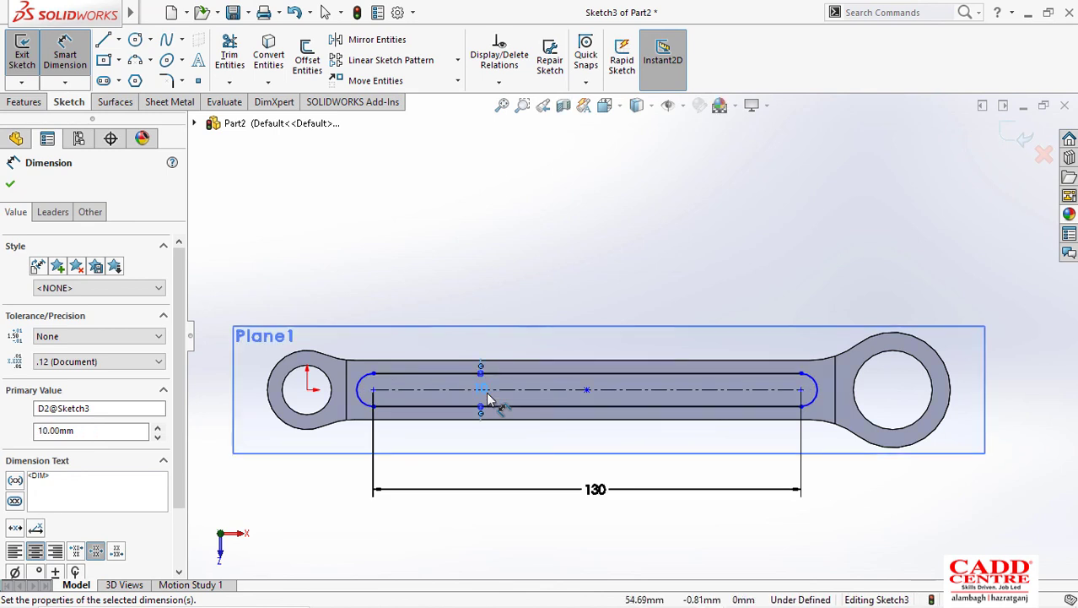
click(10, 186)
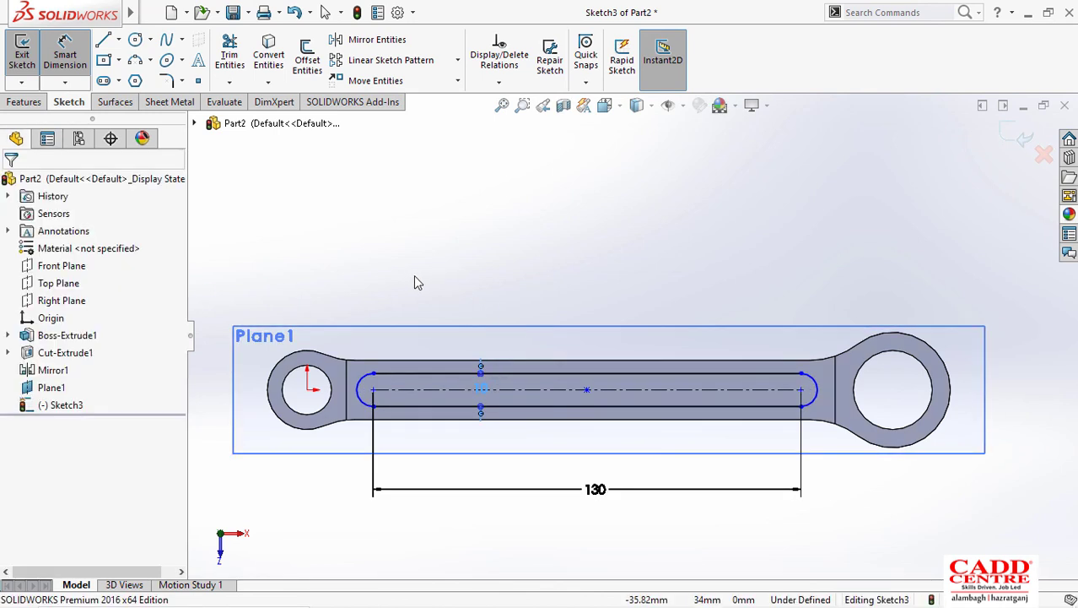
Step: Exit the sketch and cut-extrude the slot upward through the rod's upper face, using Blind with a 42 mm depth and reversed direction
key(z)
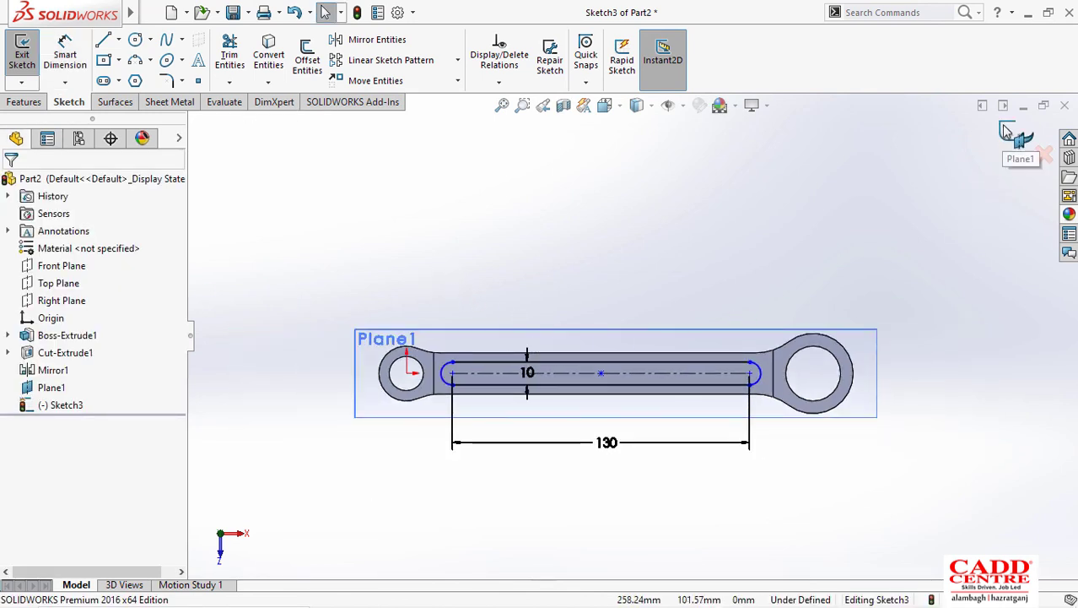
click(1021, 135)
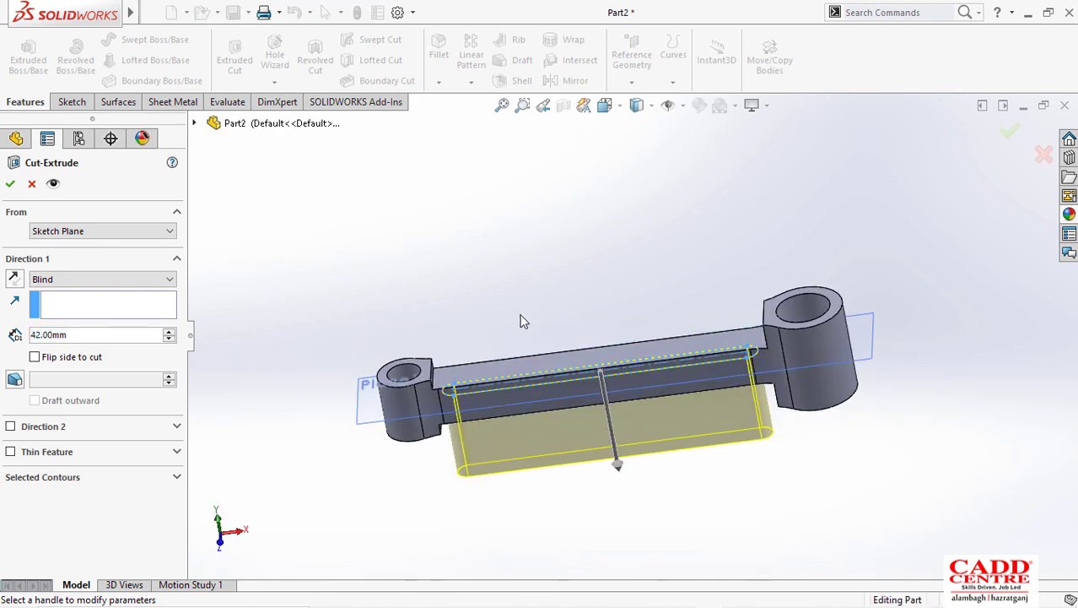
click(16, 278)
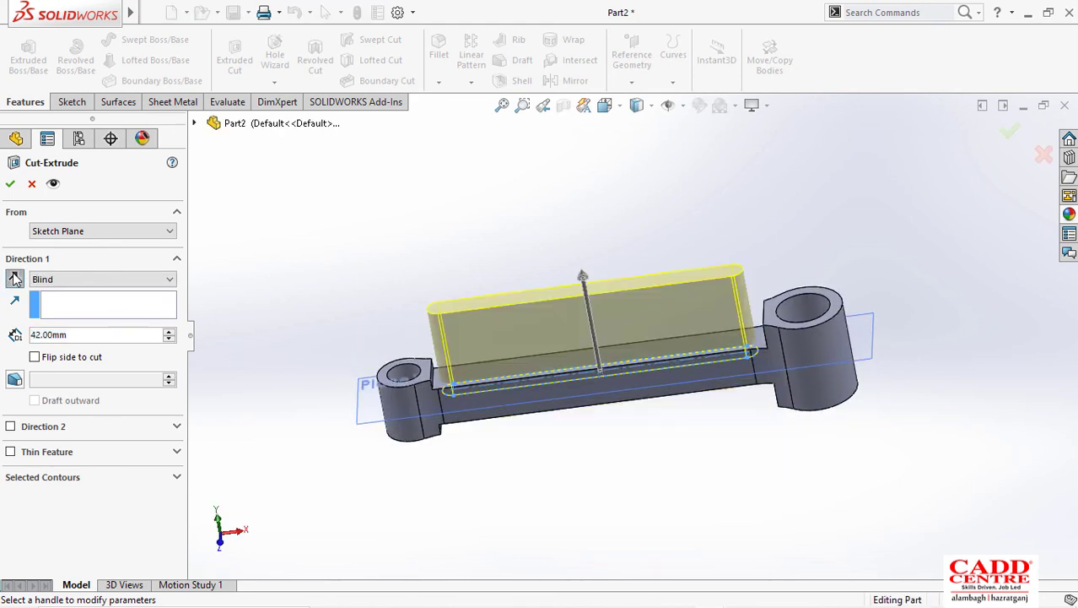
click(11, 184)
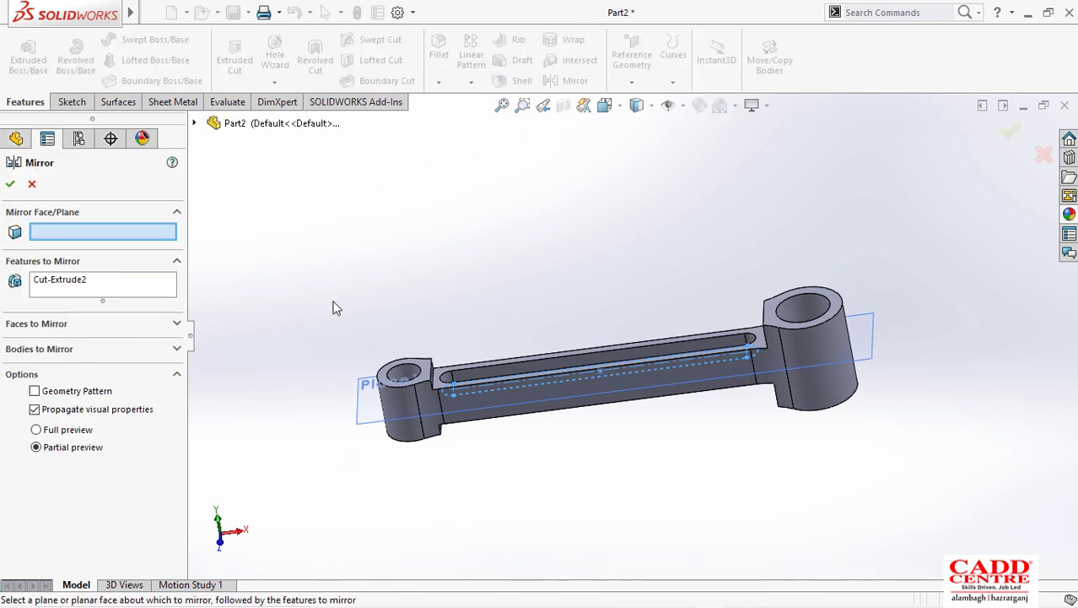
Step: Mirror the slot cut about the Top Plane to create the pocket on the rod's opposite face
click(194, 123)
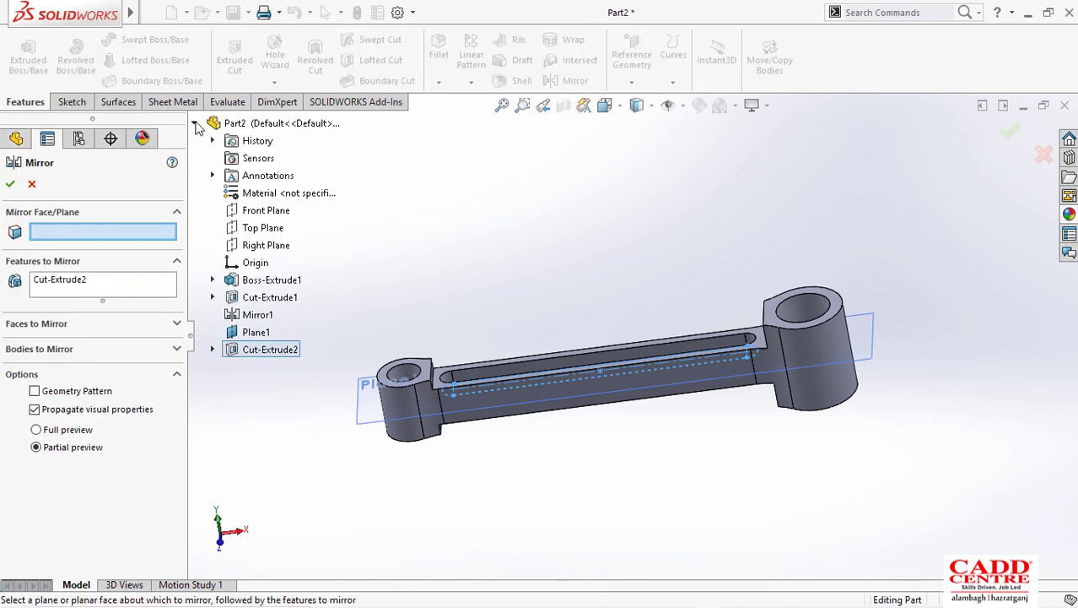
click(259, 236)
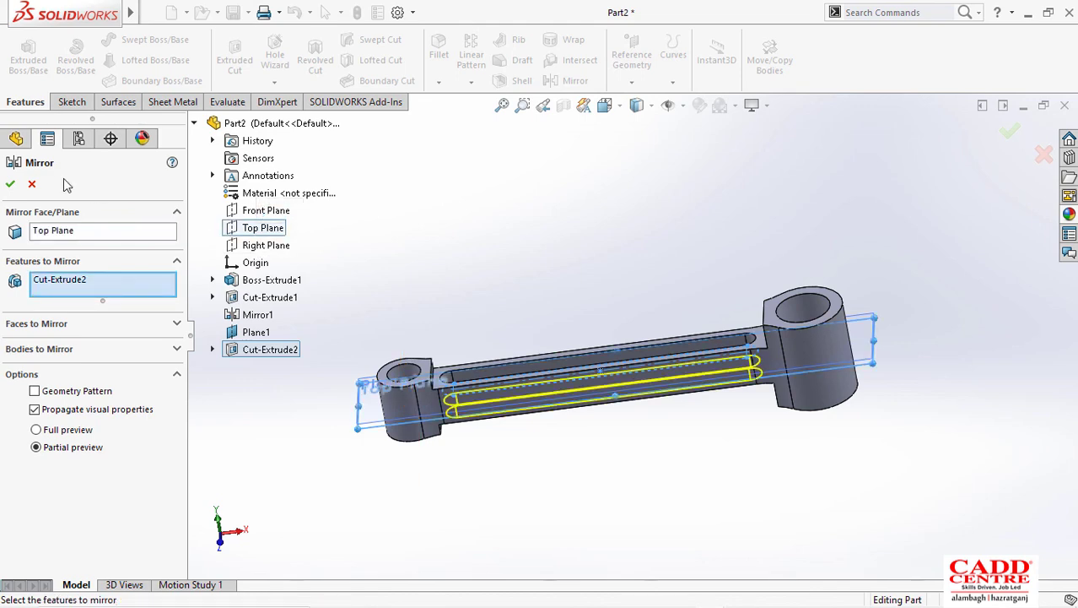
click(9, 185)
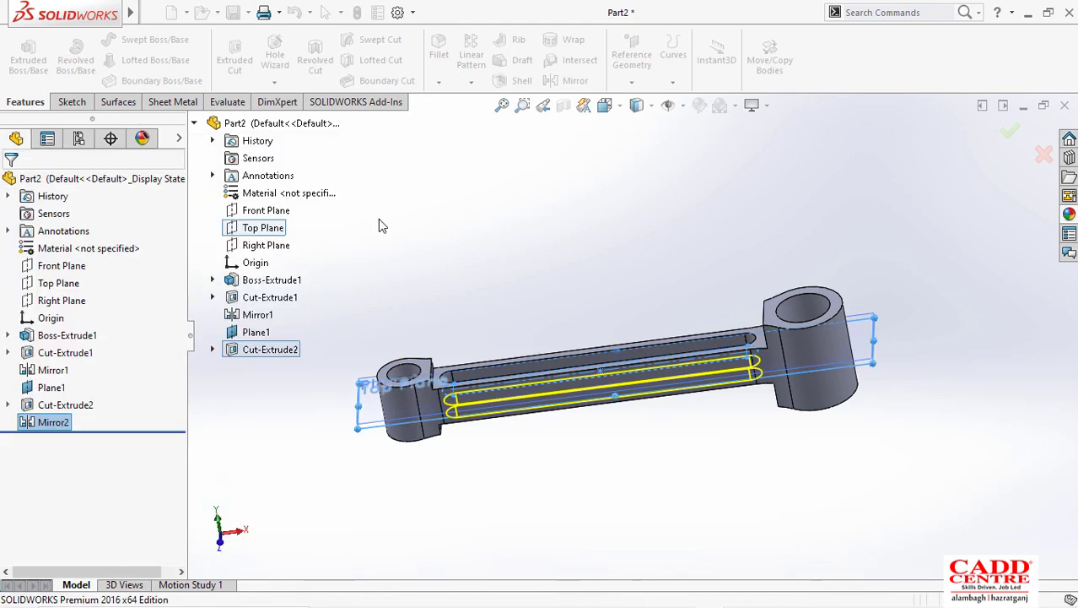
Step: Hide the offset plane used for the slot sketch
middle_drag(430, 293, 456, 338)
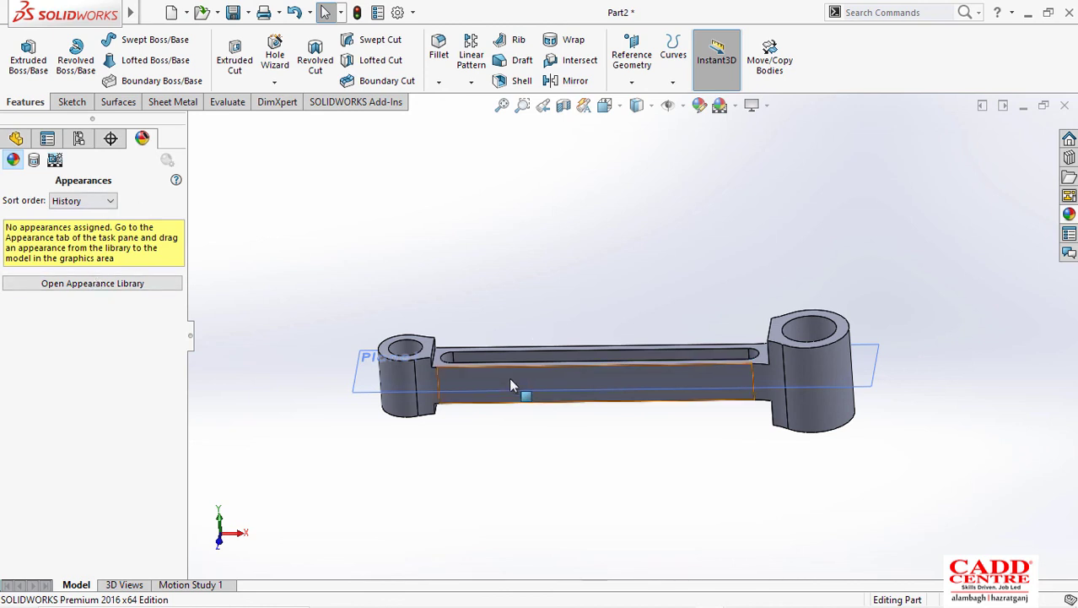
right_click(361, 379)
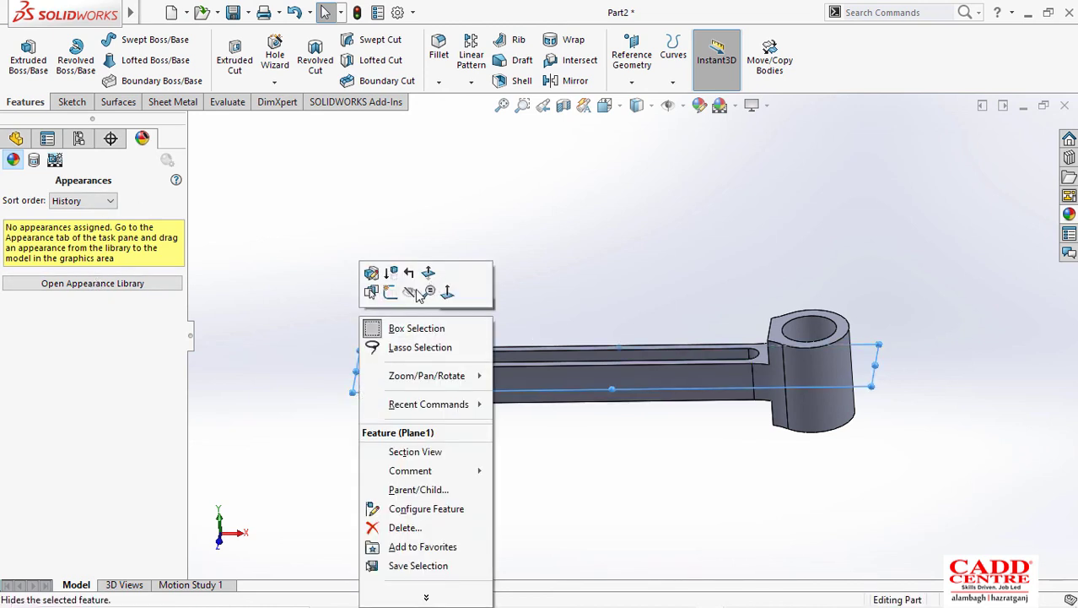
click(341, 243)
click(339, 241)
Step: Apply a dark blue color appearance from the standard swatches to the whole rod part
right_click(412, 382)
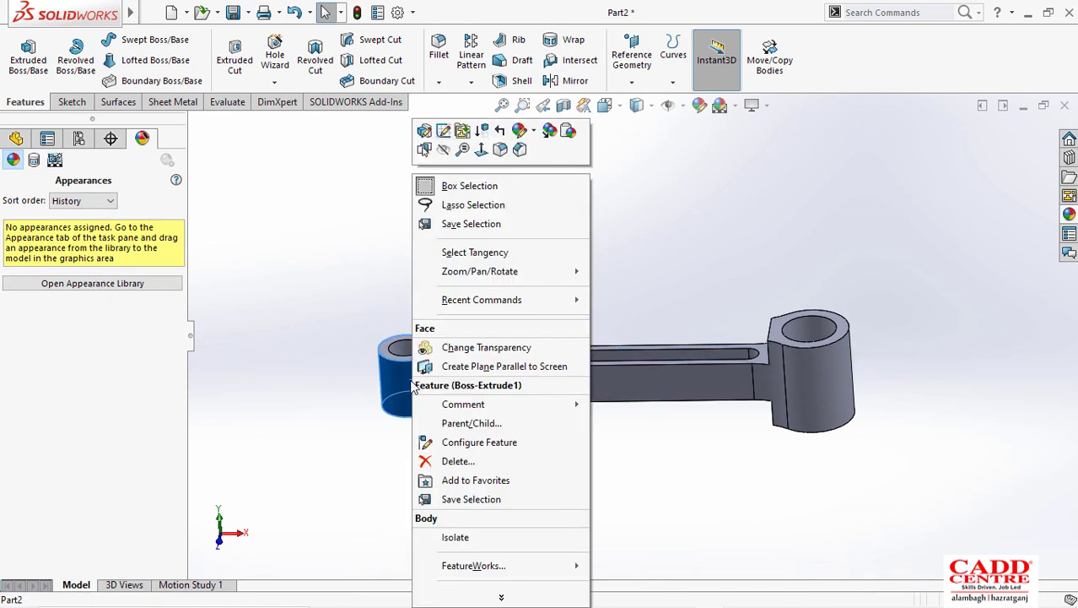
click(533, 131)
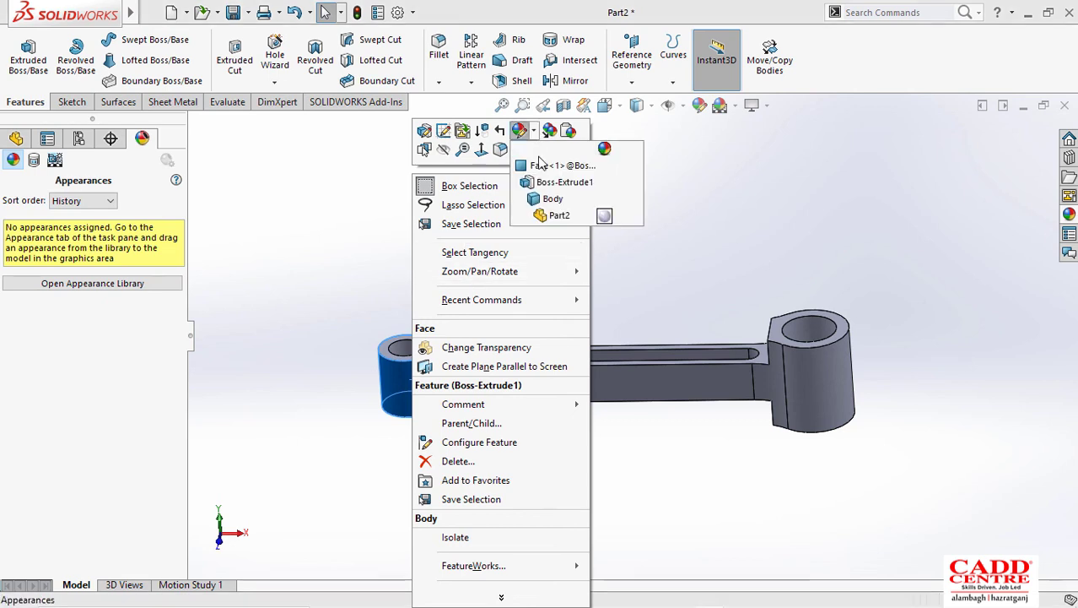
click(553, 216)
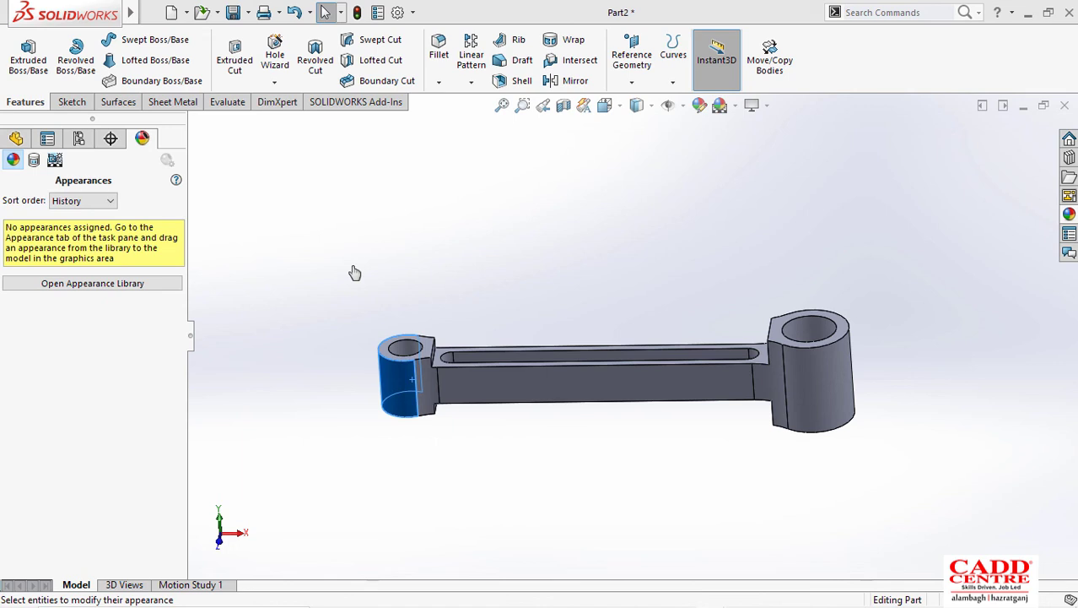
click(354, 272)
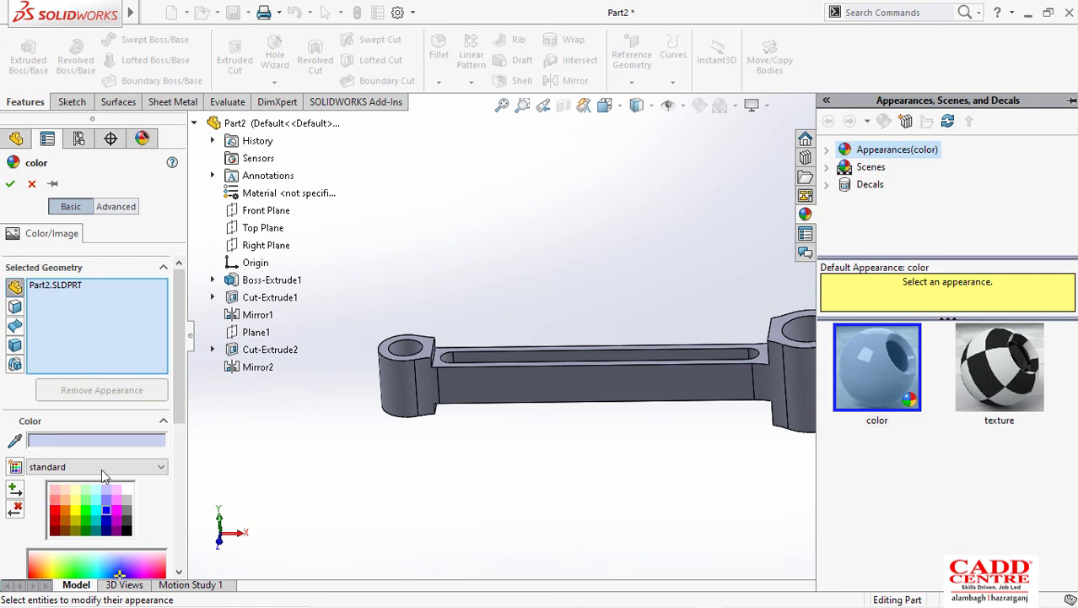
click(105, 510)
click(12, 183)
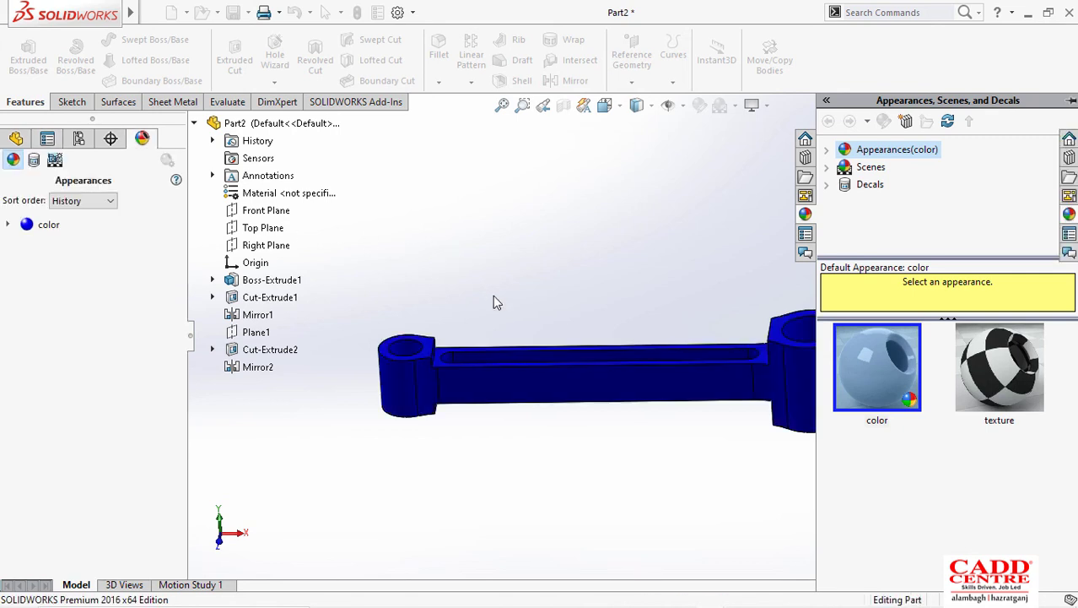
Step: Preview a section through the rod on the Front Plane to inspect both pockets, and close it without keeping the section
middle_drag(564, 327, 580, 280)
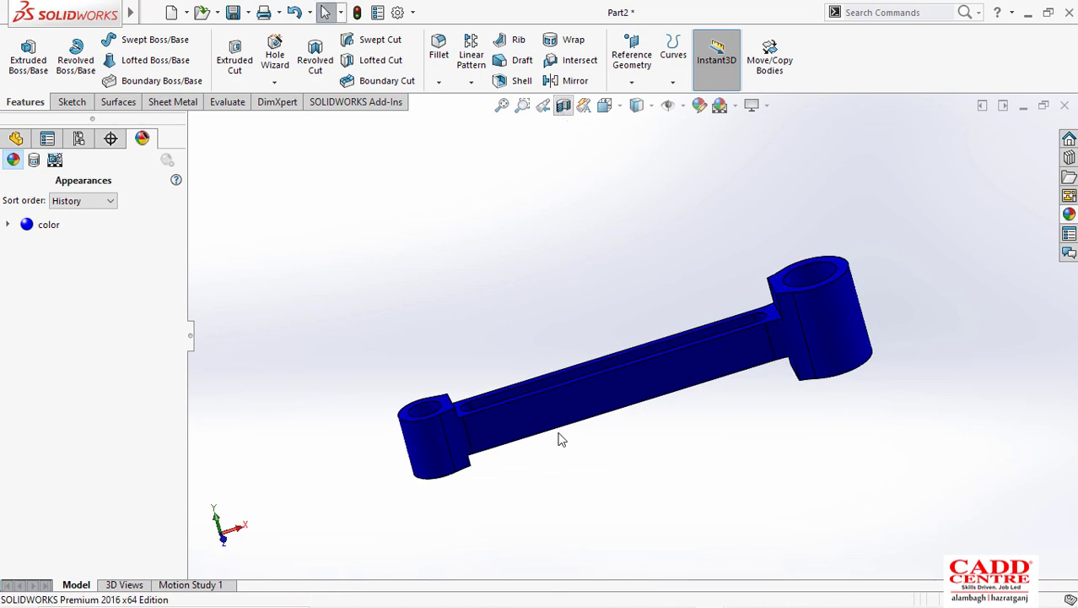
scroll(566, 437, down, 1)
middle_drag(568, 439, 565, 363)
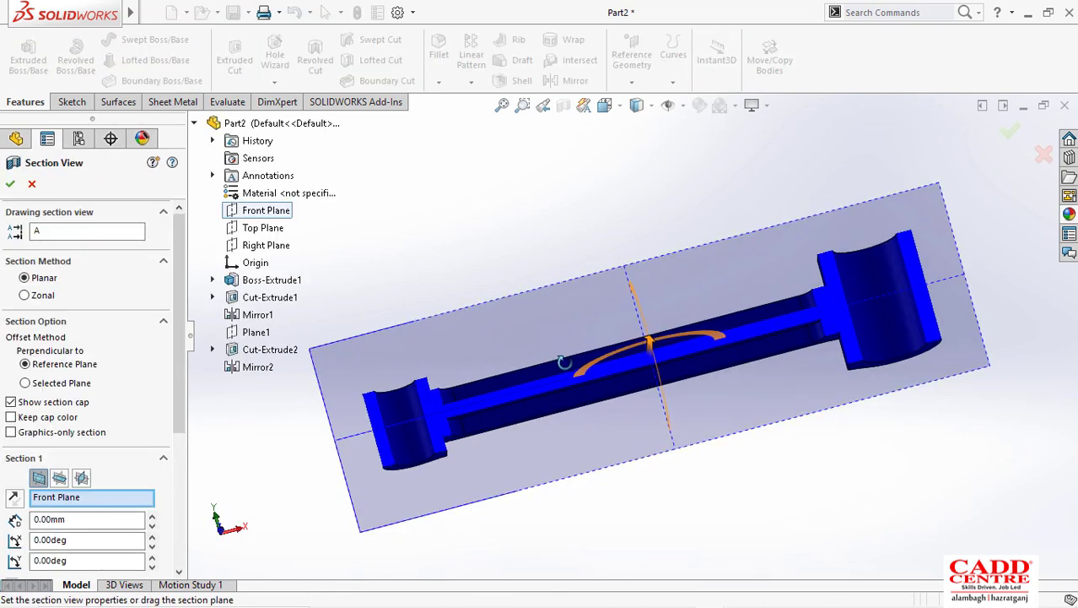
click(32, 184)
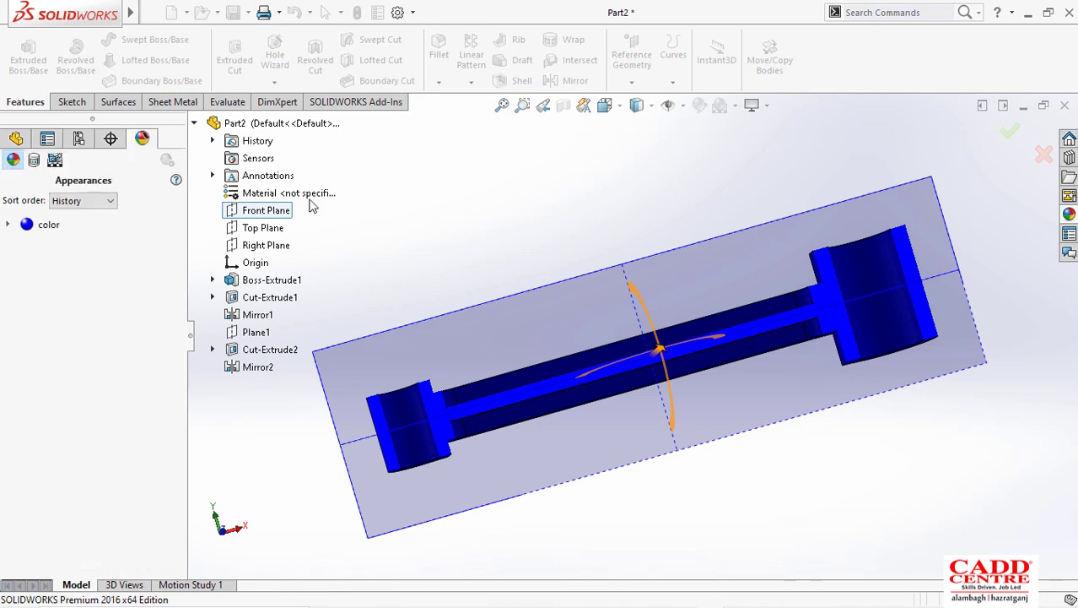
middle_drag(441, 269, 558, 447)
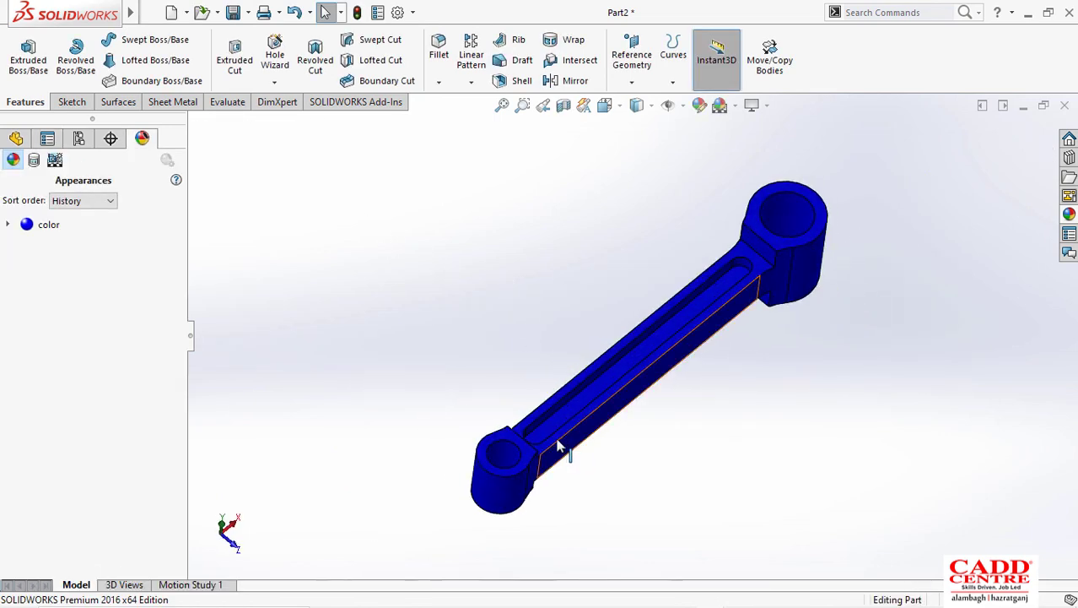
Step: Switch to RADIALENGINE+PROPELLER ASSEMBLY in SOLIDWORKS 2021 and open its articular rod component as a separate part
key(super+Tab)
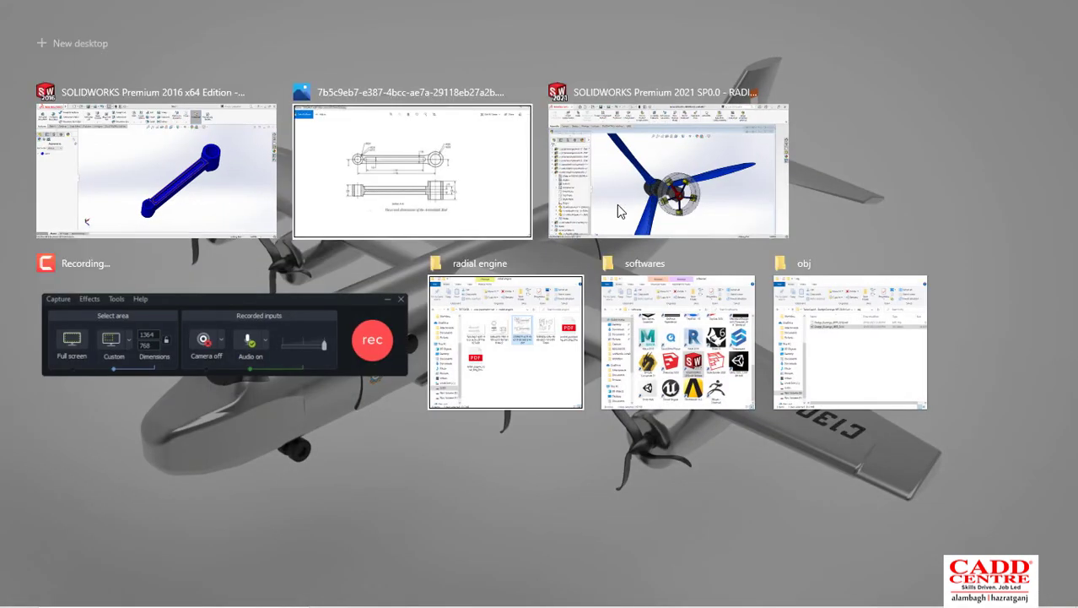
click(617, 204)
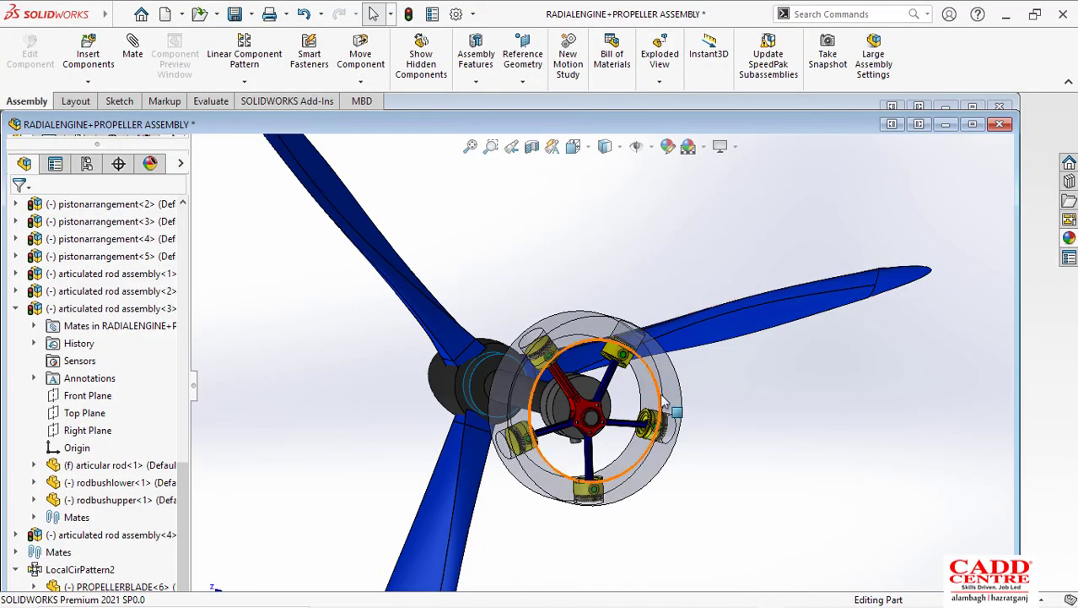
scroll(665, 403, down, 8)
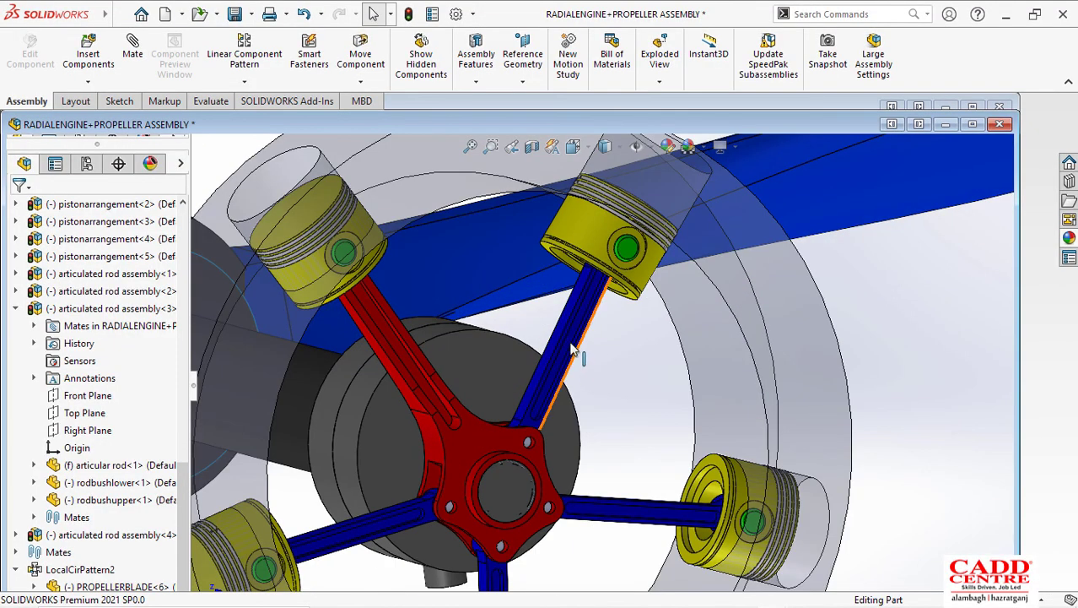
click(573, 349)
right_click(573, 350)
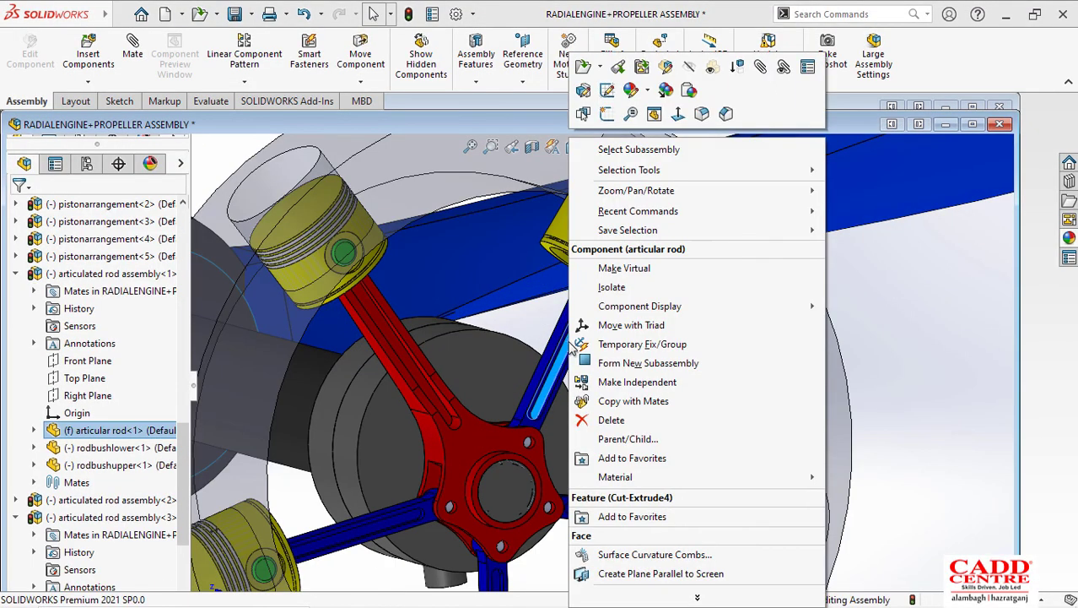
click(620, 69)
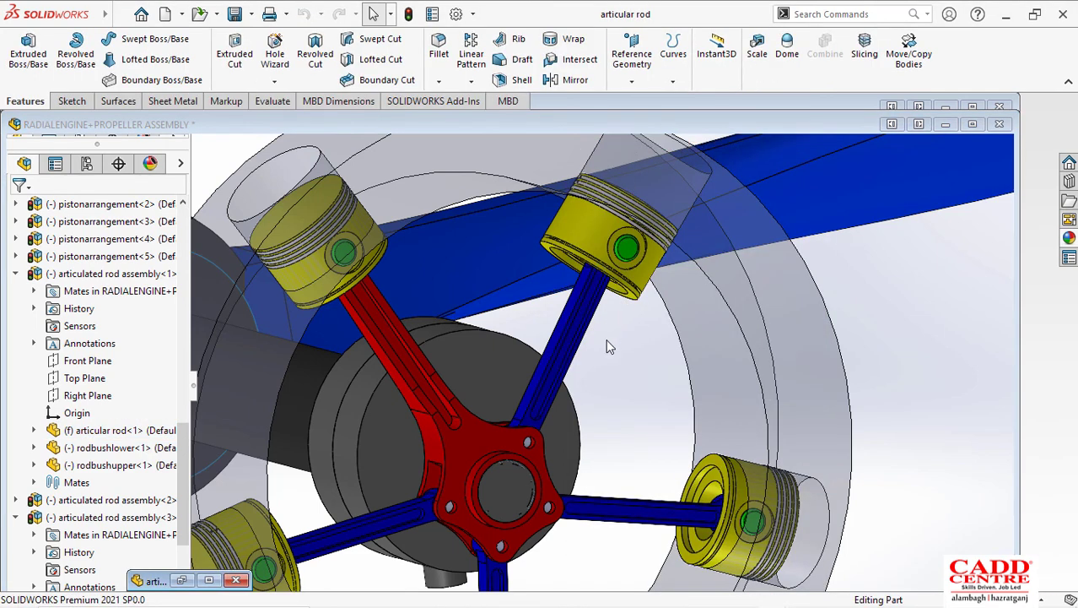
Step: Minimize the assembly window, maximize the articular rod part and examine its shape
scroll(591, 342, up, 5)
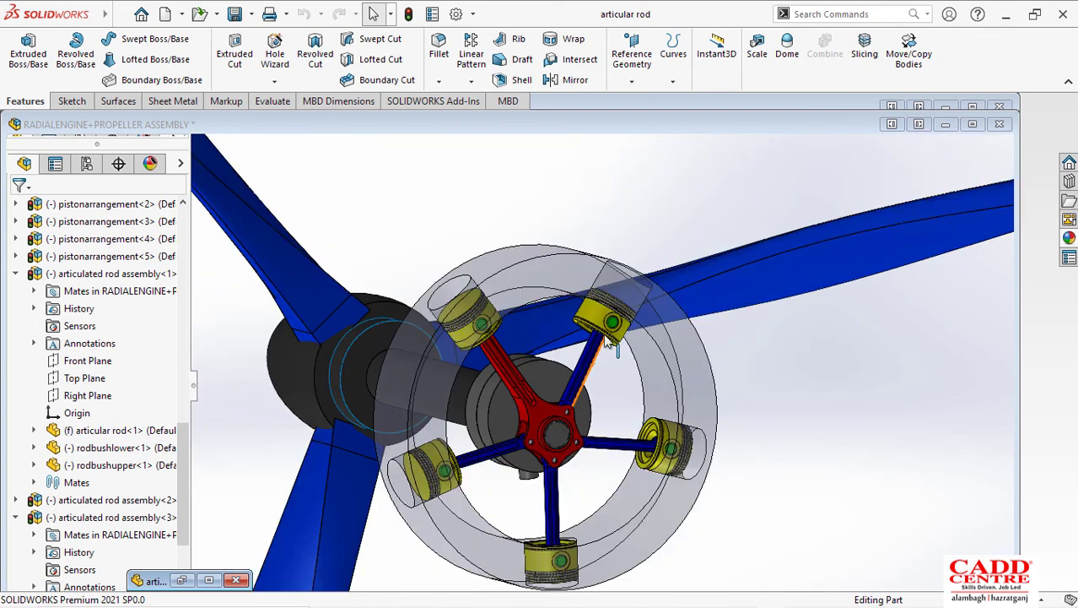
click(945, 125)
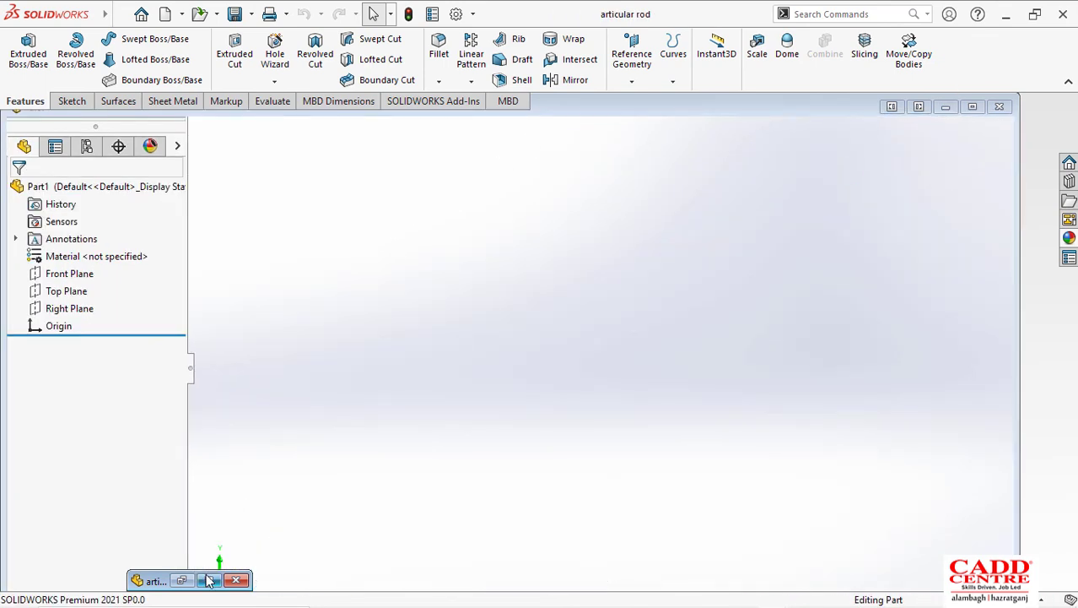
click(211, 581)
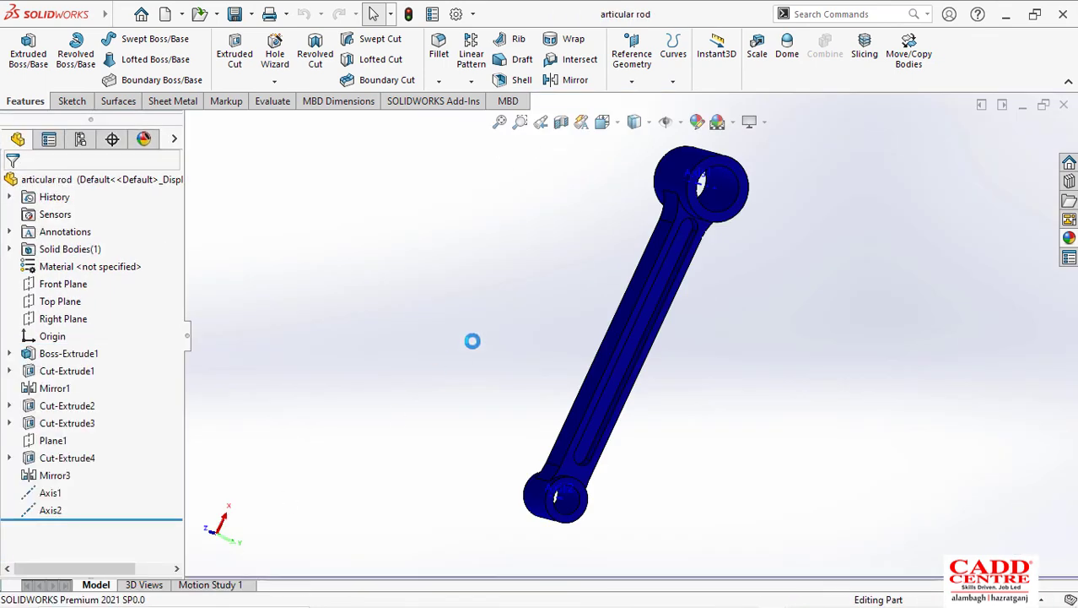
middle_drag(479, 251, 588, 262)
Step: Switch back to the blue rod in SOLIDWORKS 2016 and examine it against the reference rod
key(super+Tab)
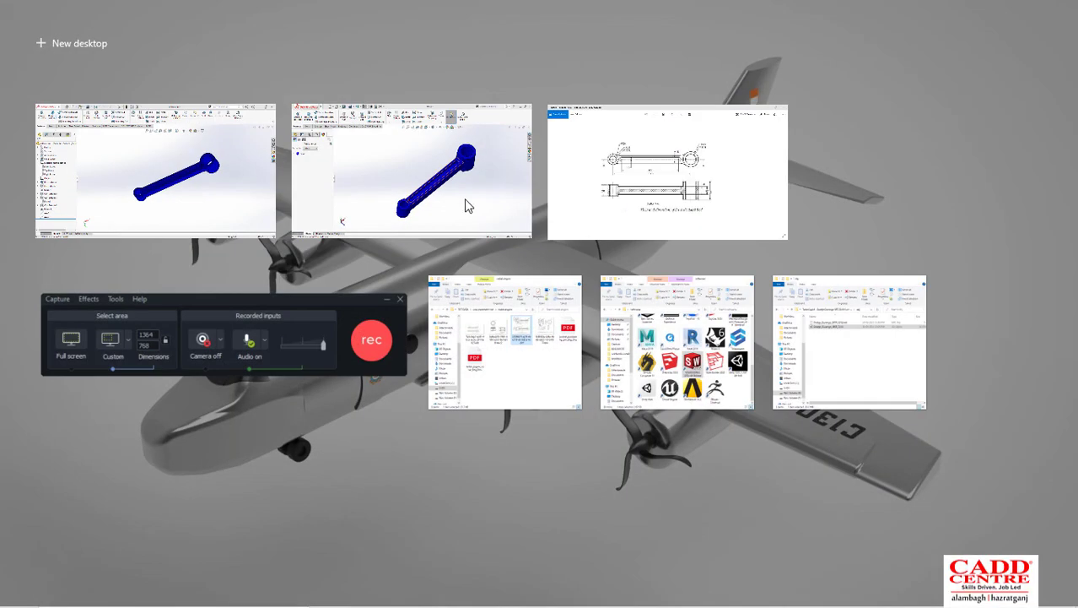
click(463, 190)
middle_drag(517, 180, 613, 294)
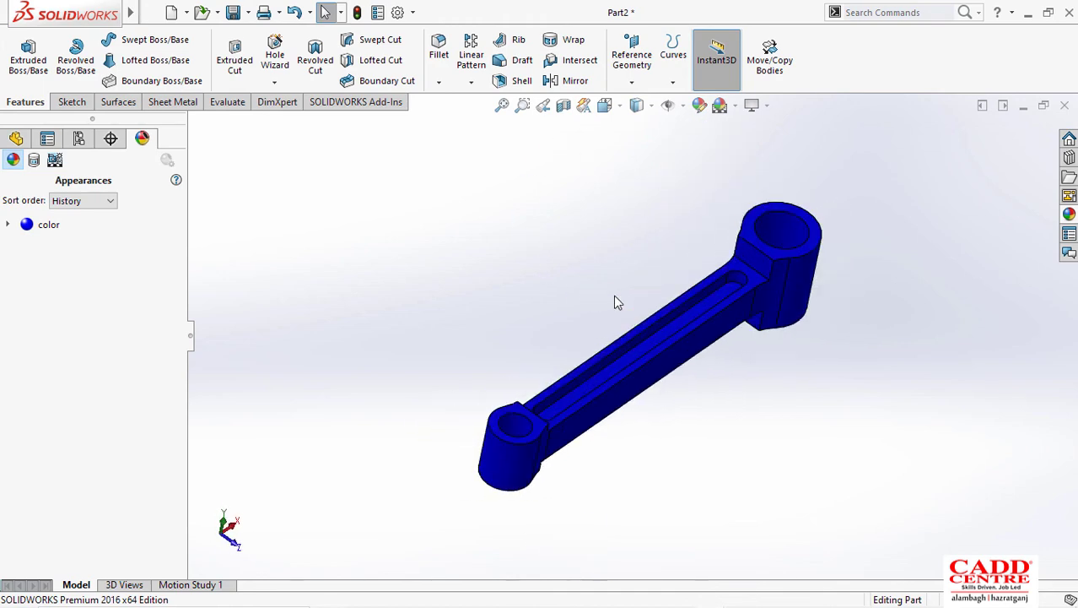
Step: Minimize the blue rod's document in SOLIDWORKS 2016 and maximize Part1 with the red master rod
key(super+Tab)
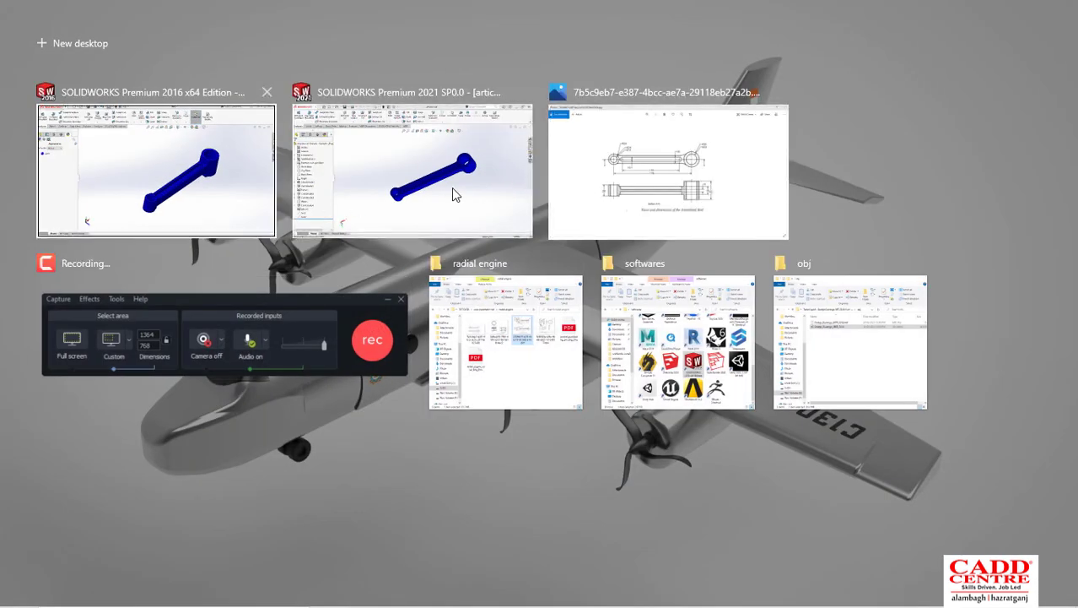
click(201, 162)
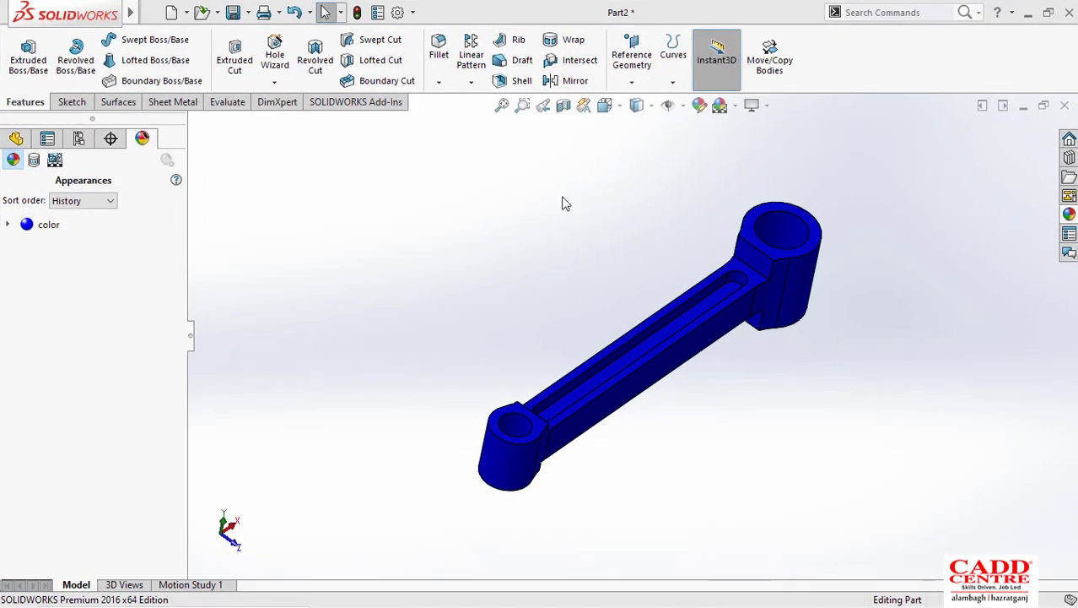
click(1023, 105)
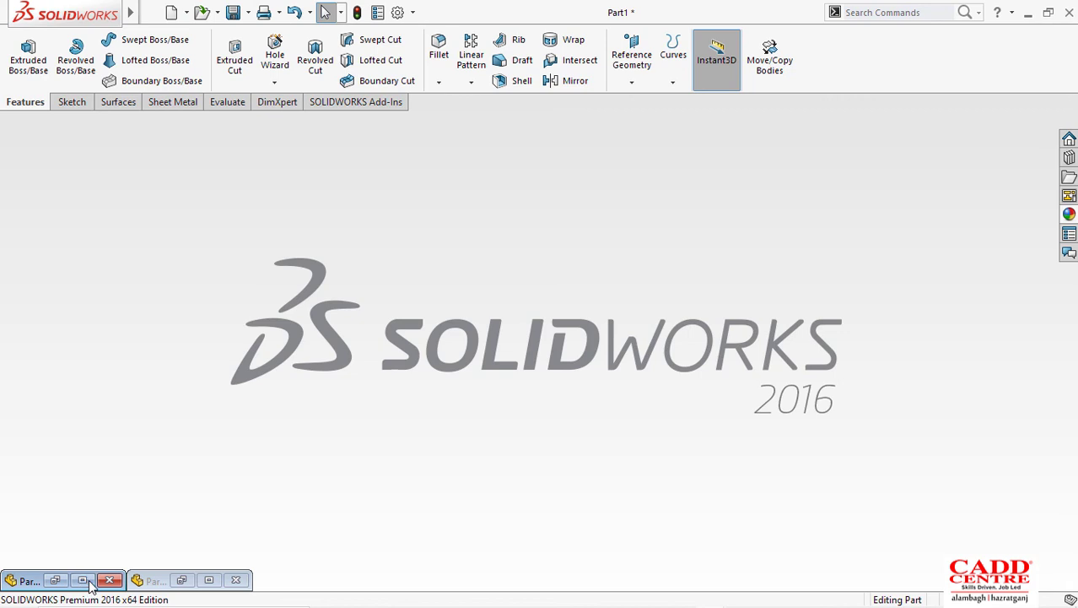
click(84, 580)
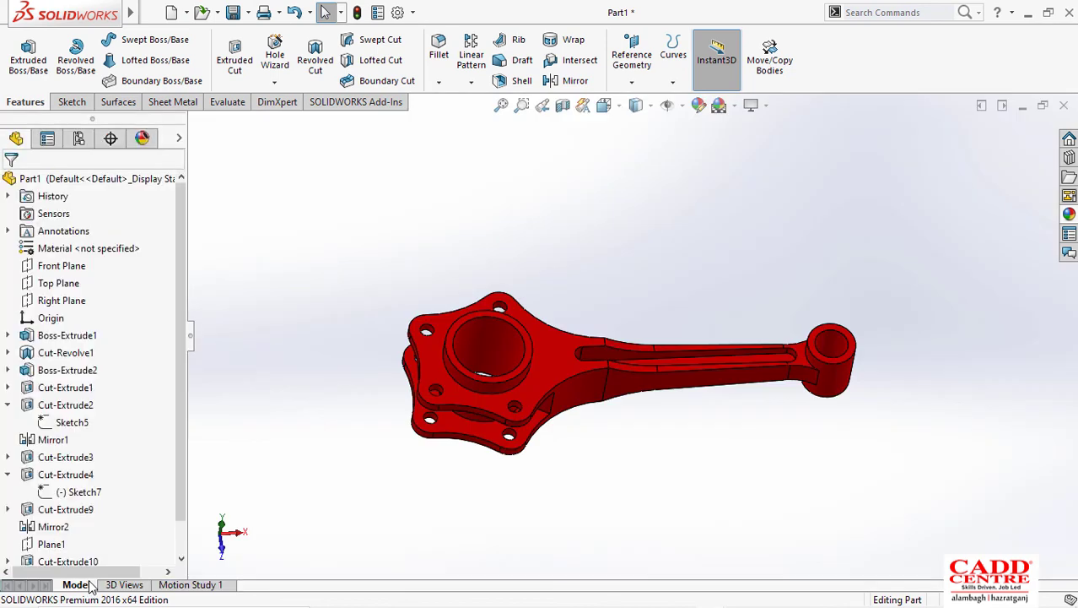